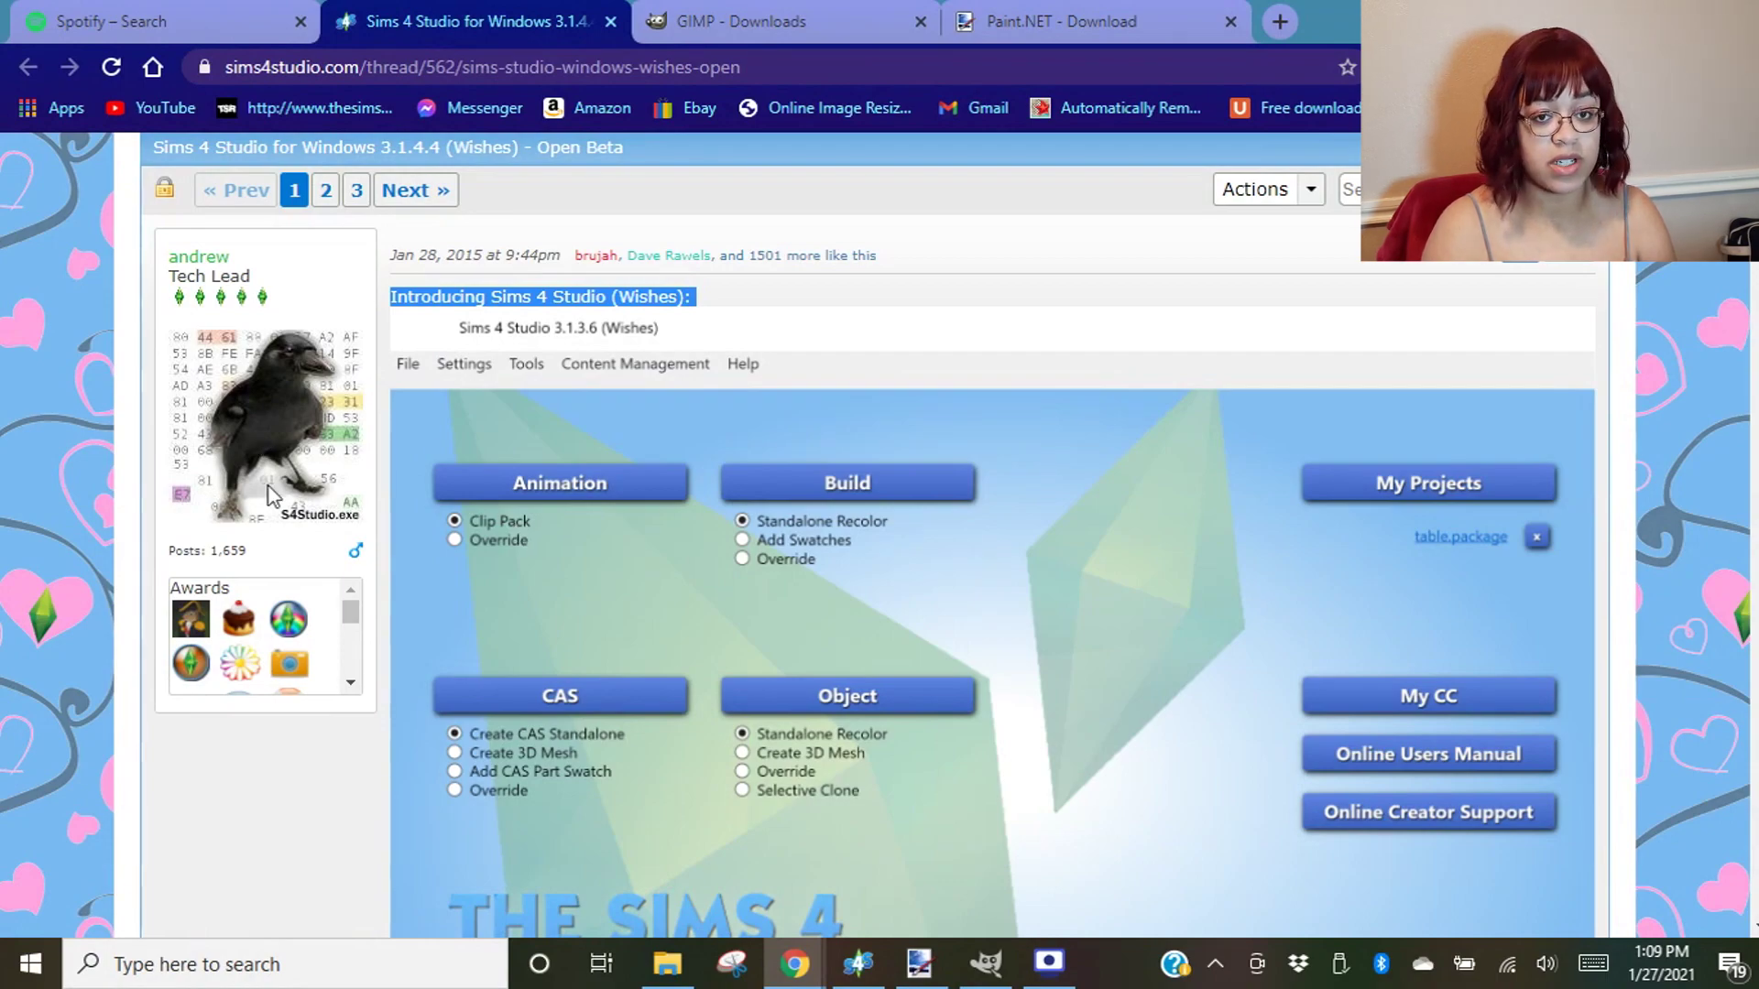
- Find the installer and zip download links in the Sims 4 Studio for Windows forum post
scroll(656, 463, down, 20)
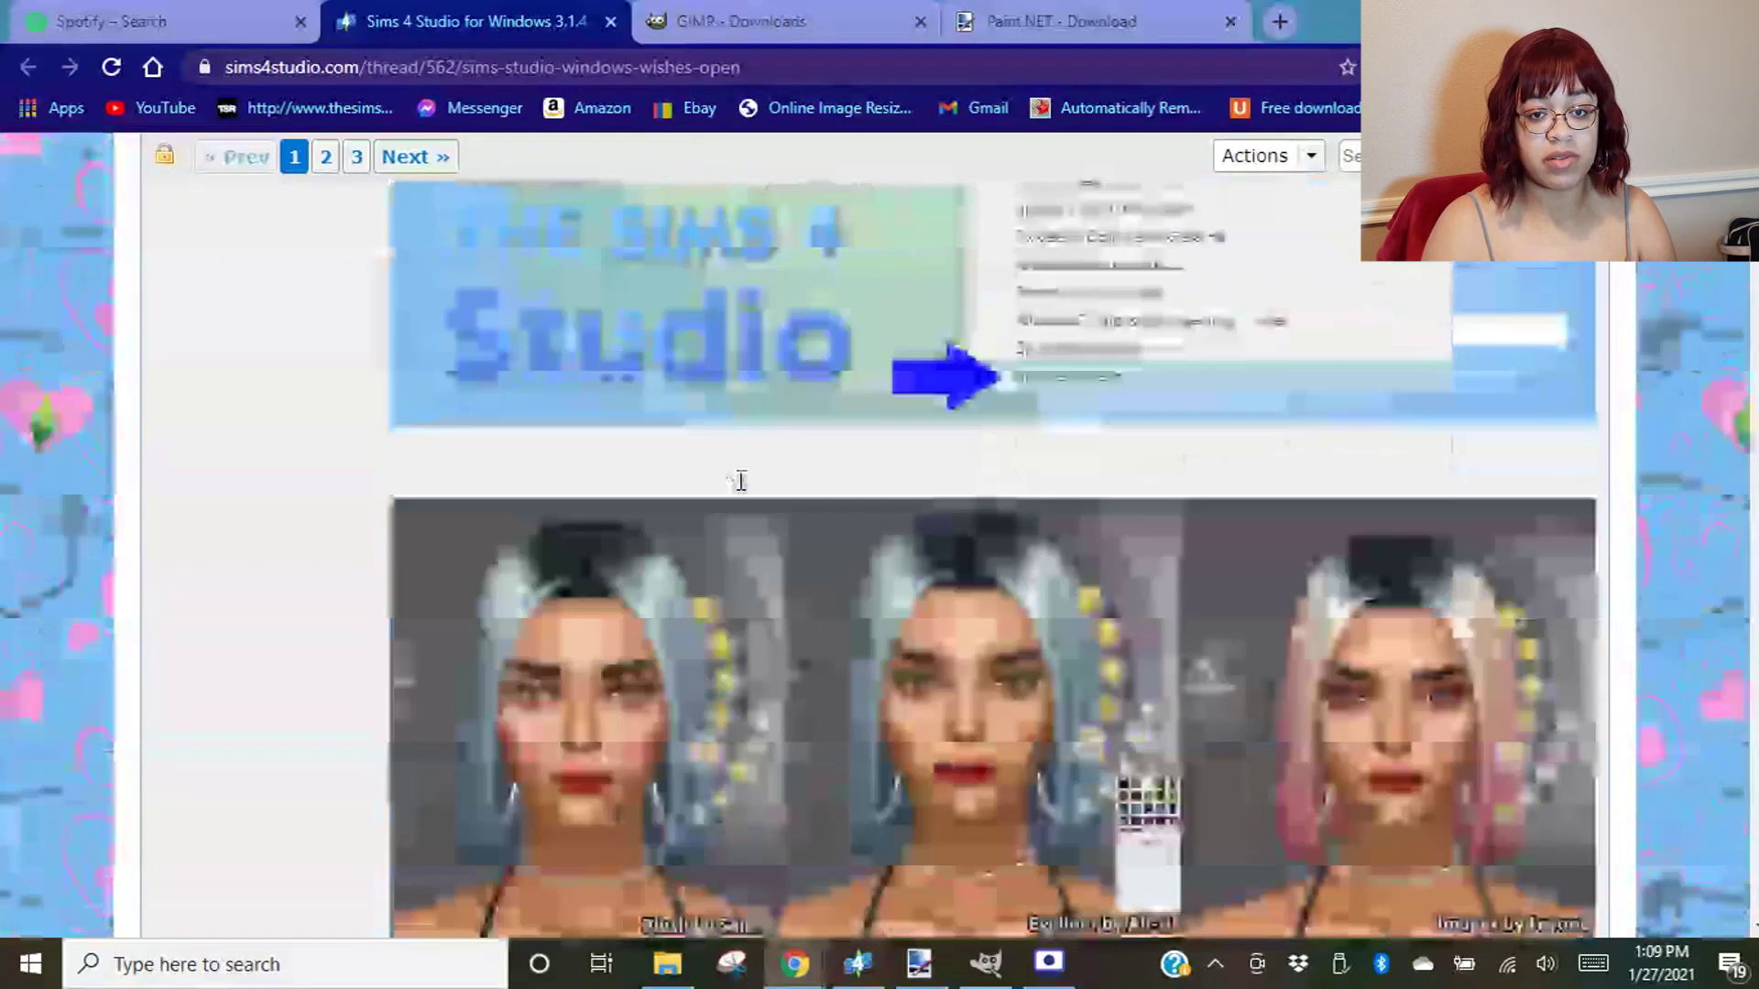
scroll(742, 490, down, 20)
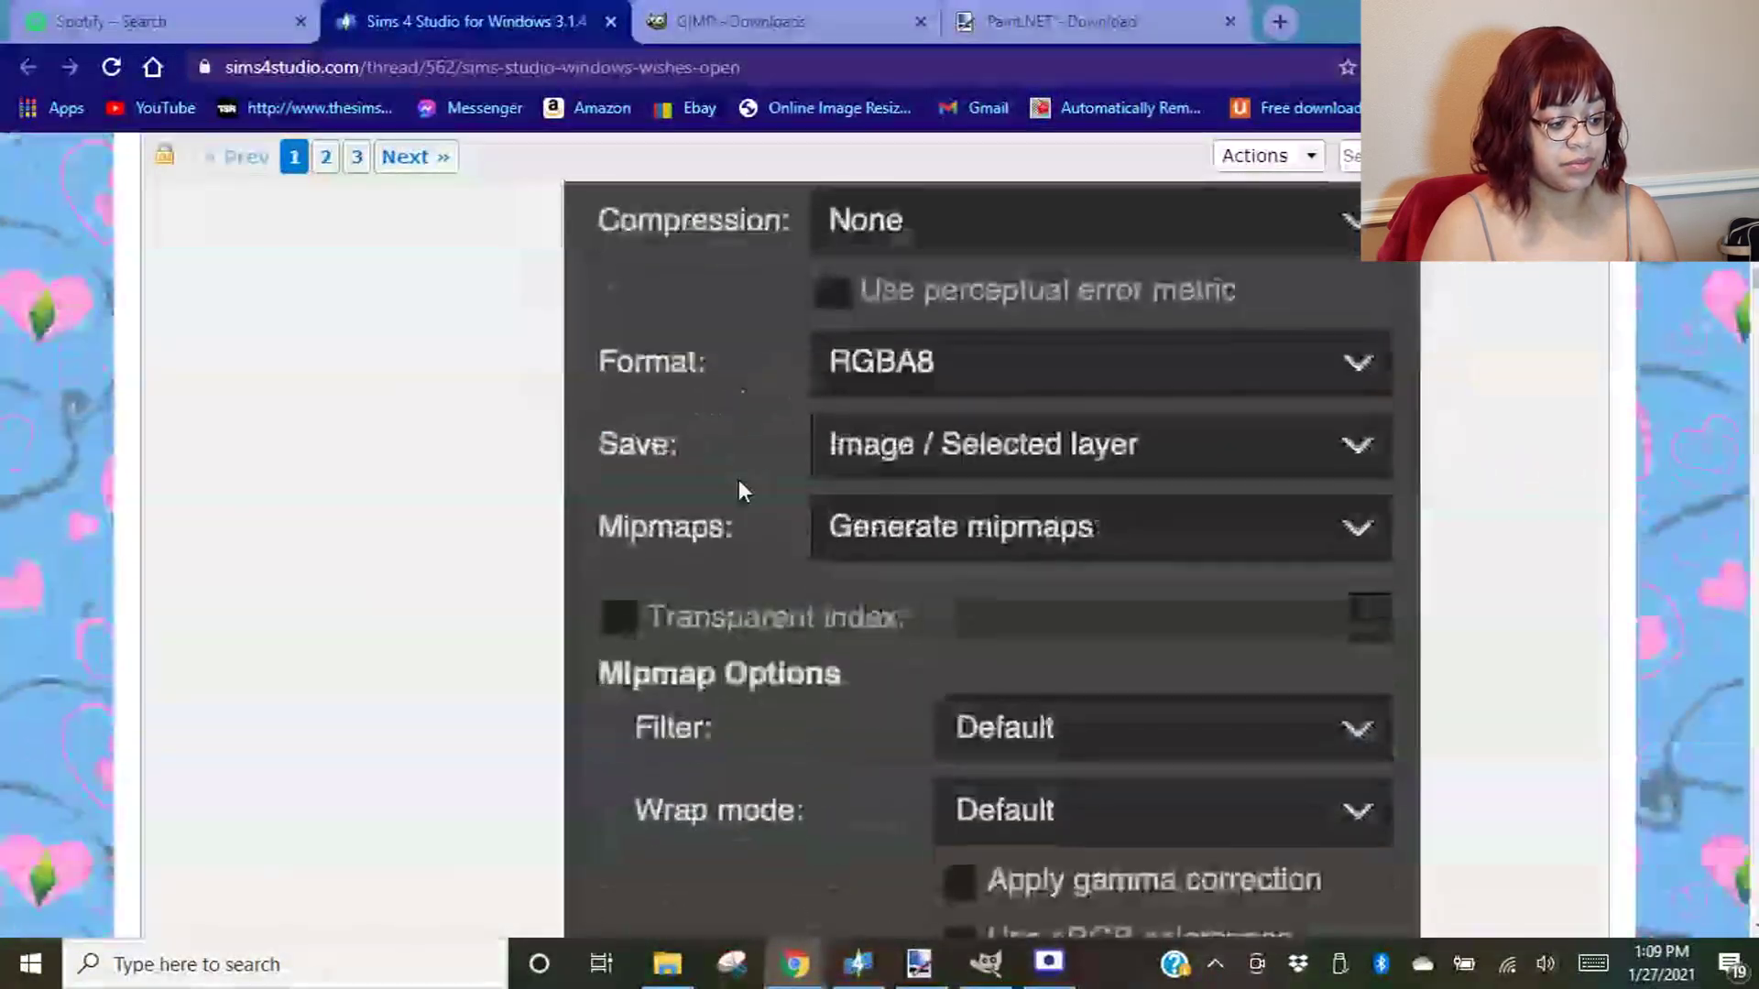
scroll(741, 490, down, 20)
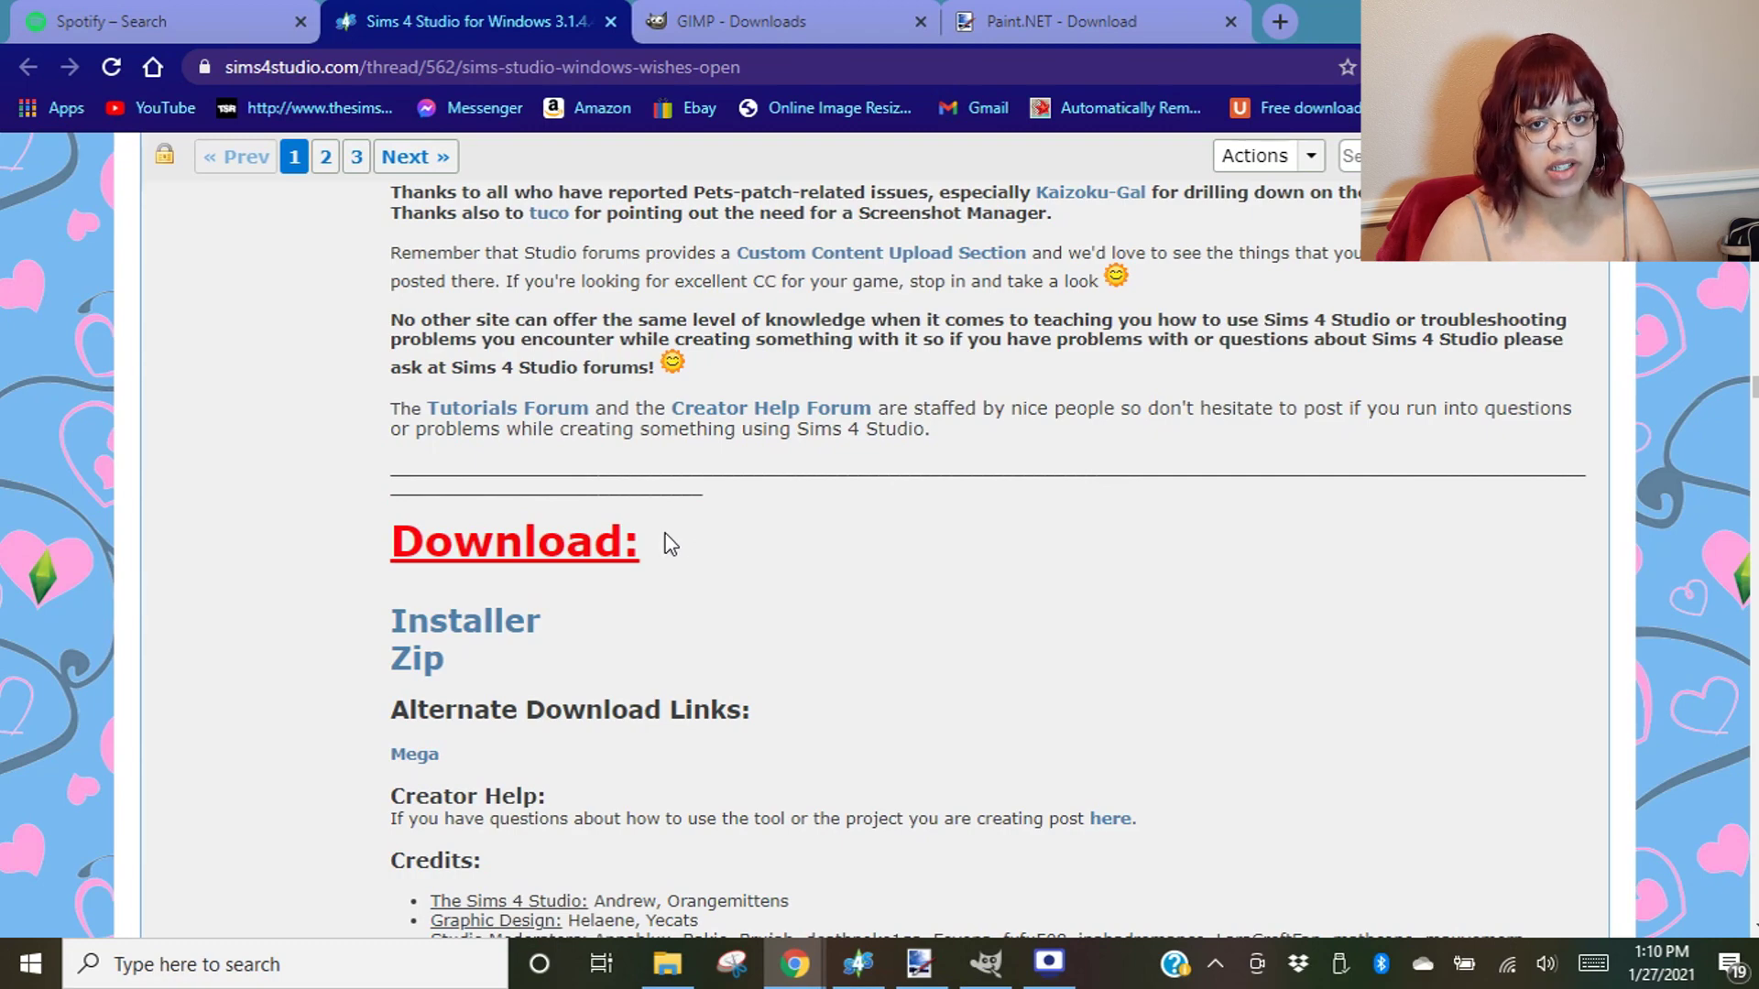
- Switch to Sims 4 Studio to examine the creator name on its start screen, and return to the browser
click(857, 963)
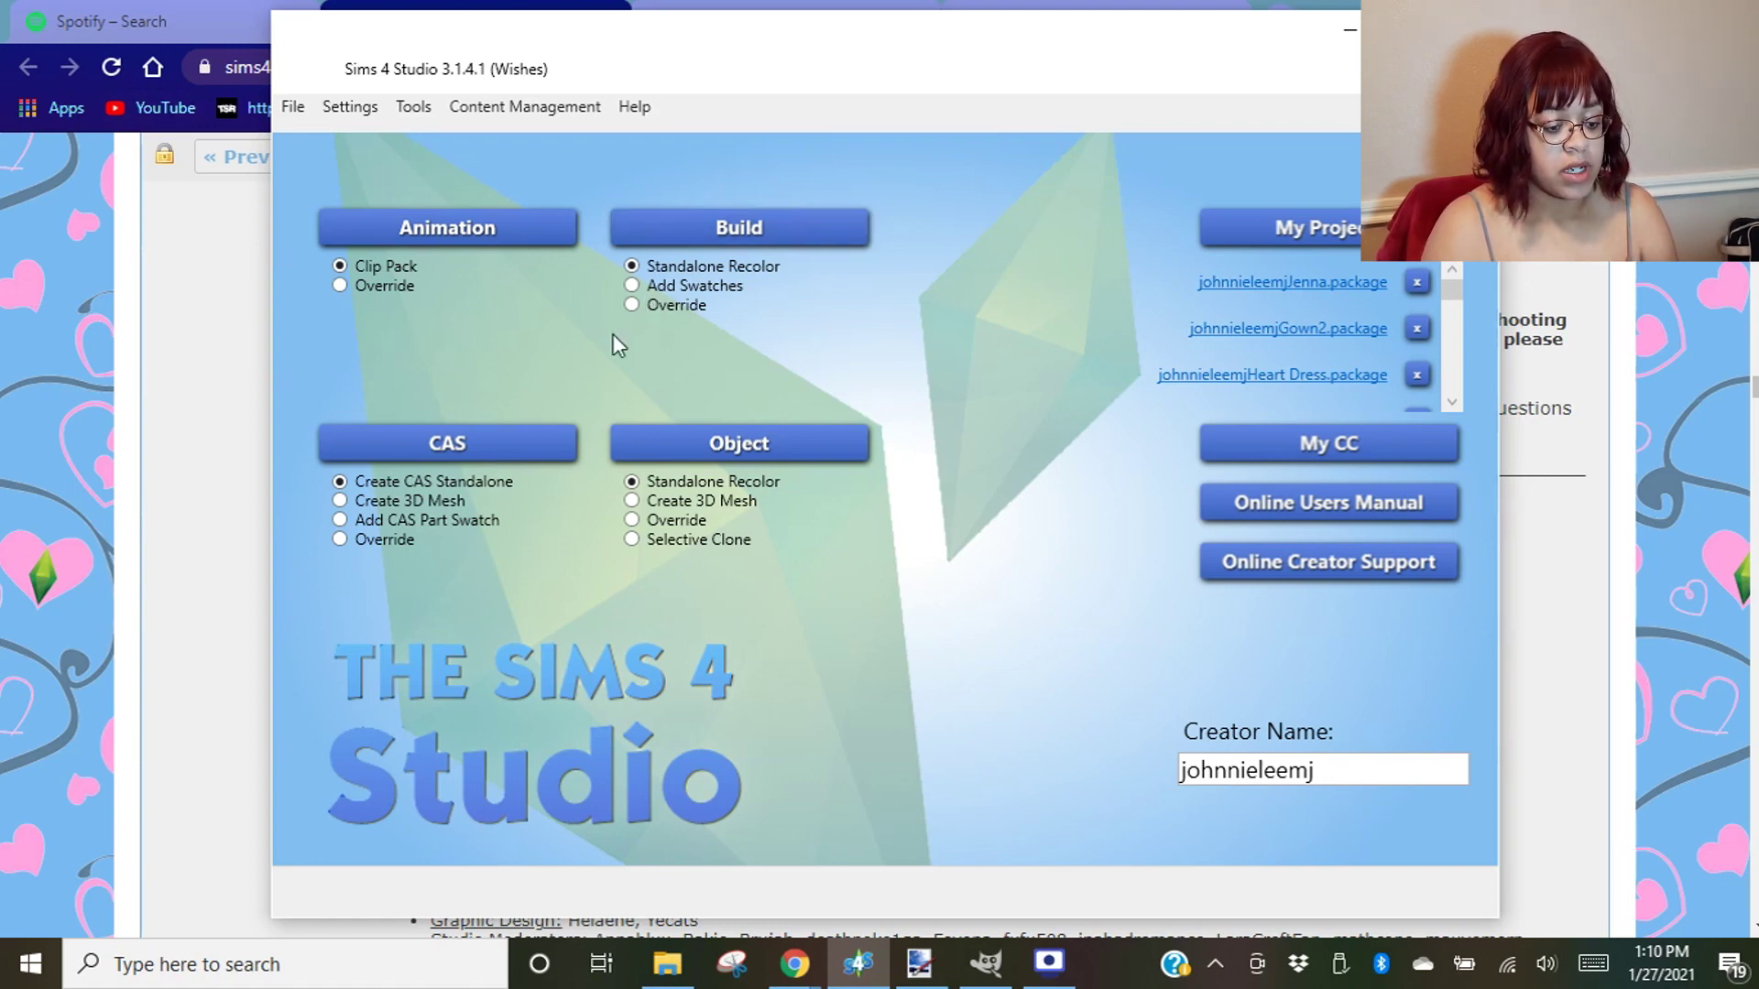
drag(1384, 776, 1166, 769)
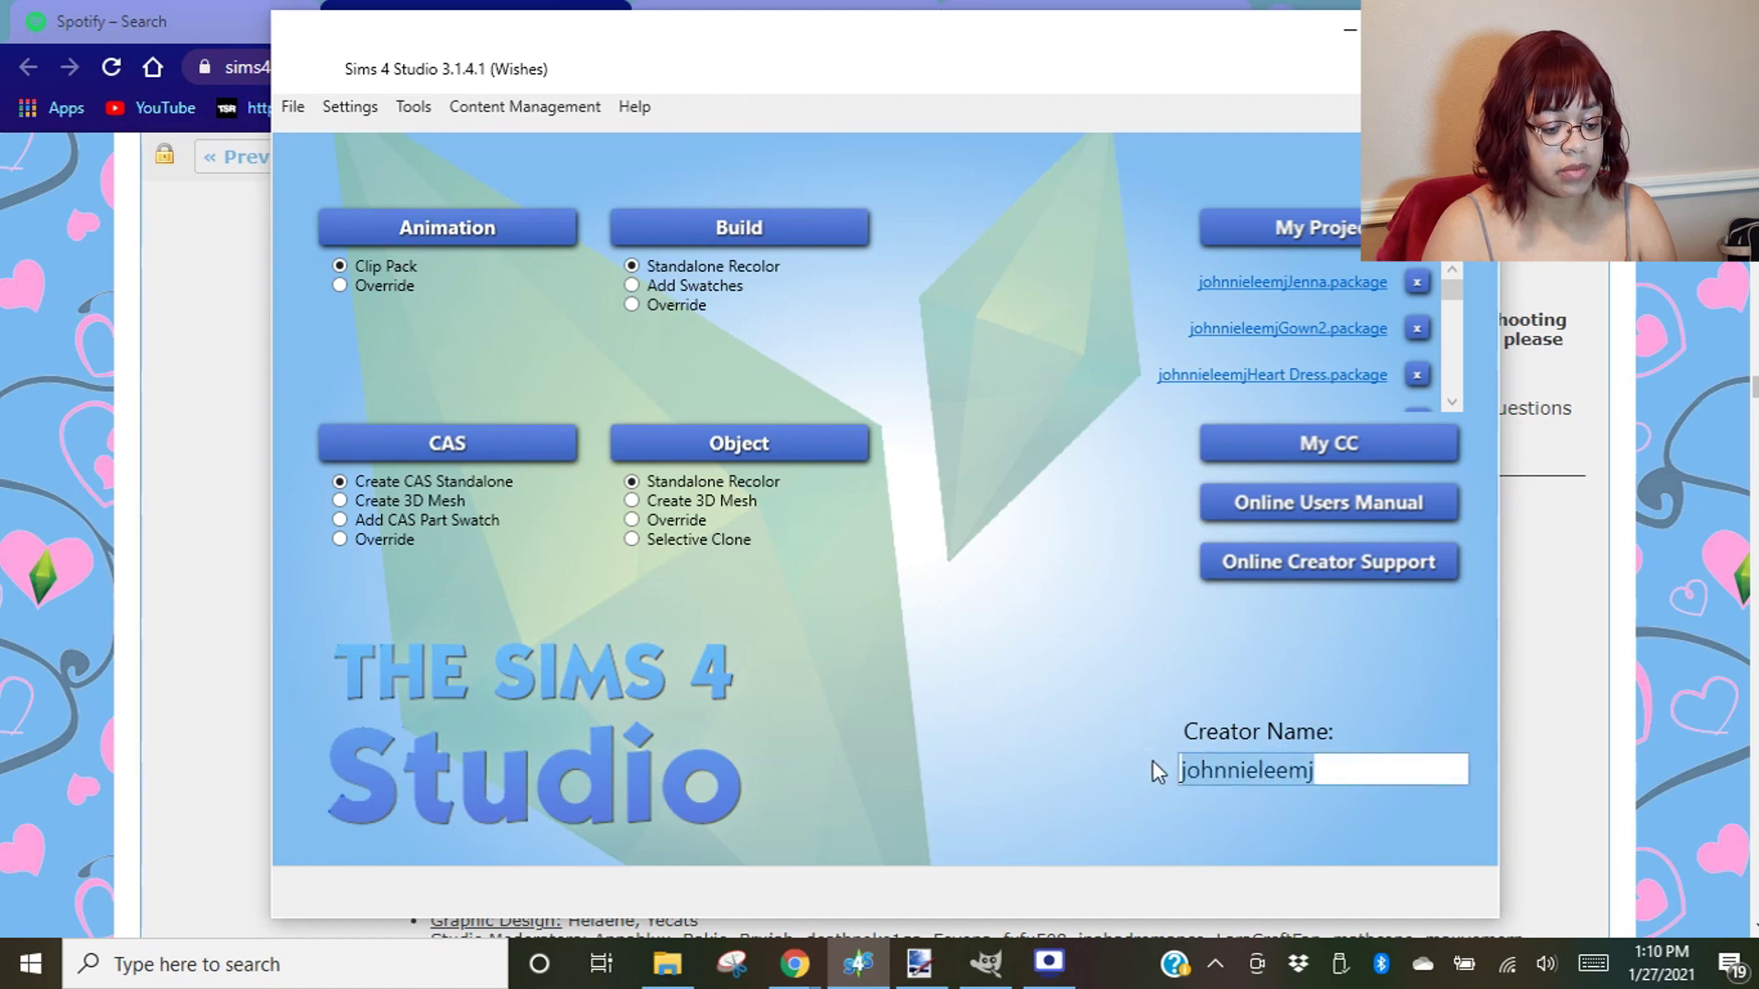
click(1242, 770)
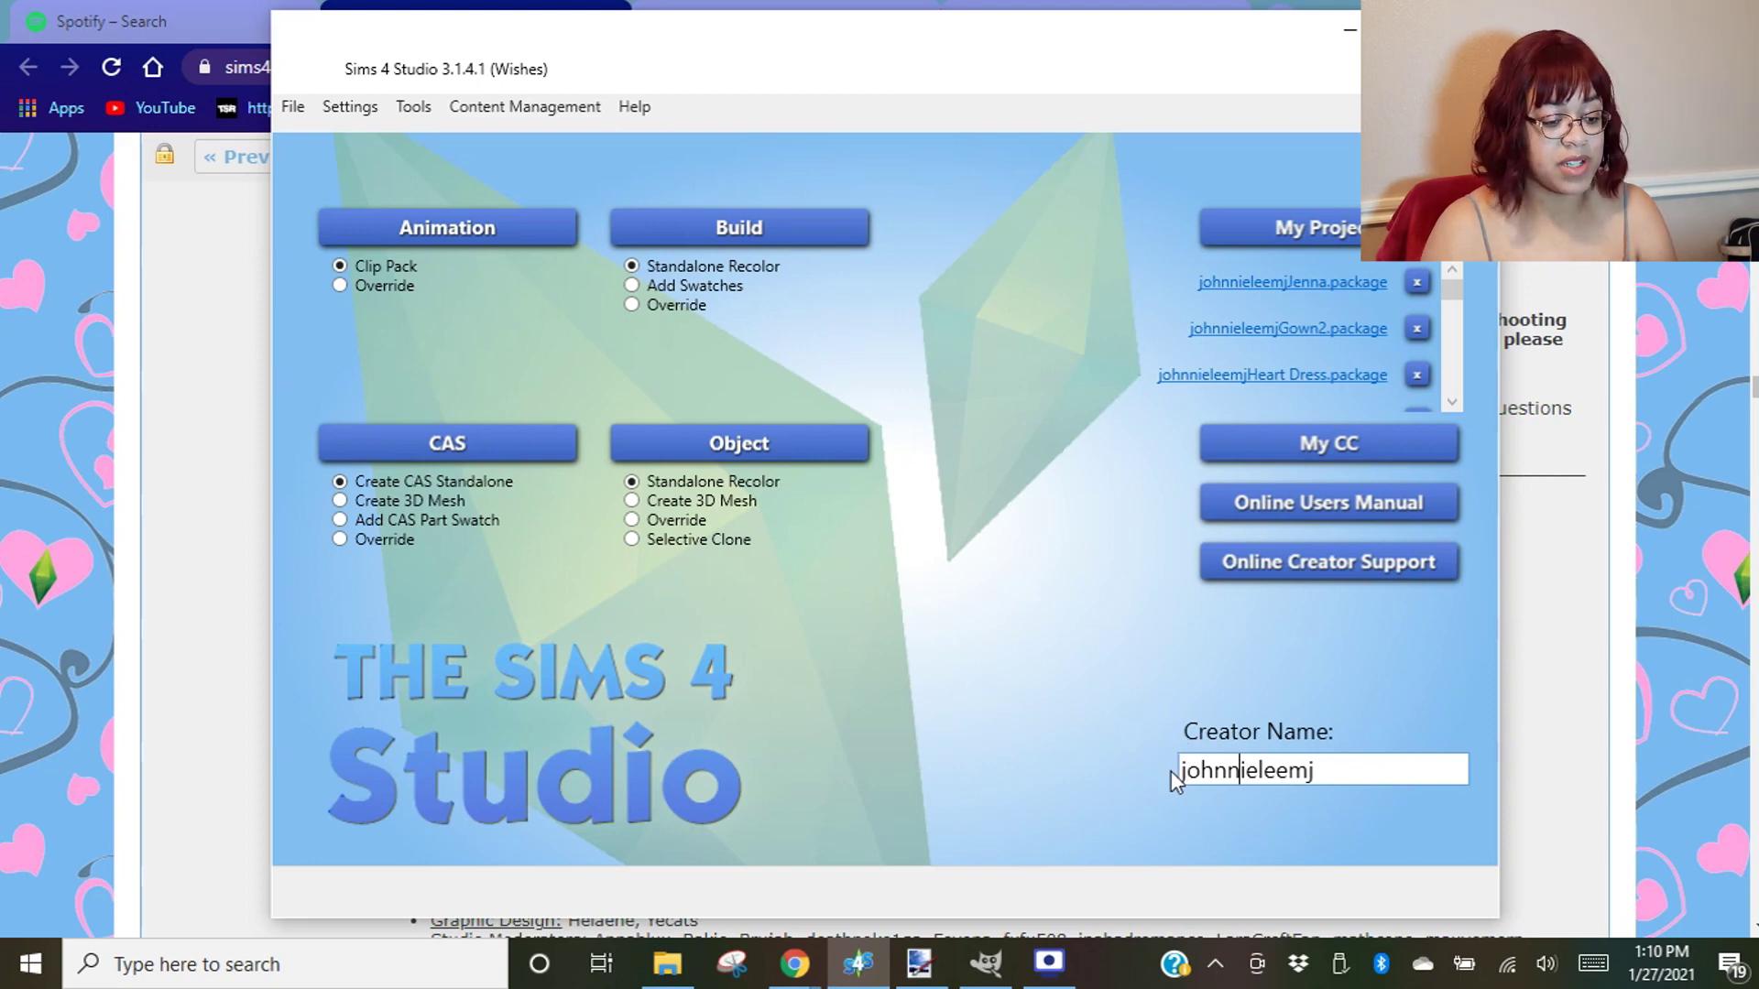
click(1332, 46)
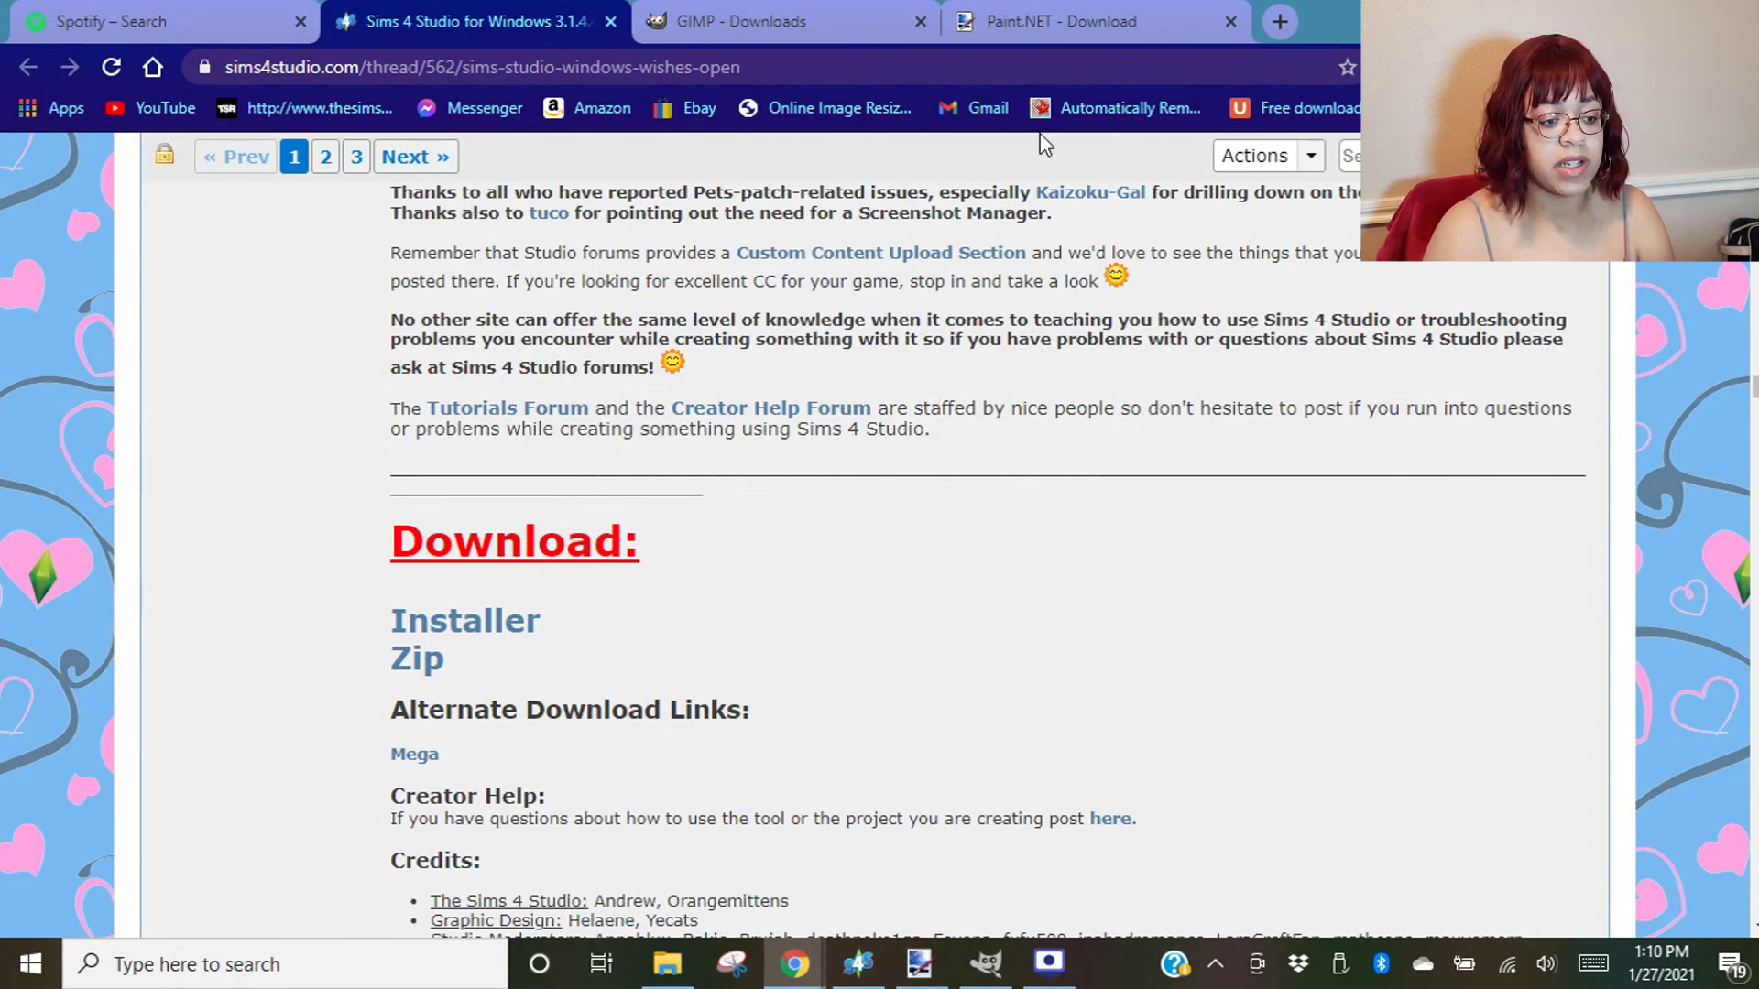
- Review the download table and system requirements on the Paint.NET download page
click(1061, 21)
scroll(589, 464, down, 1)
scroll(589, 465, down, 5)
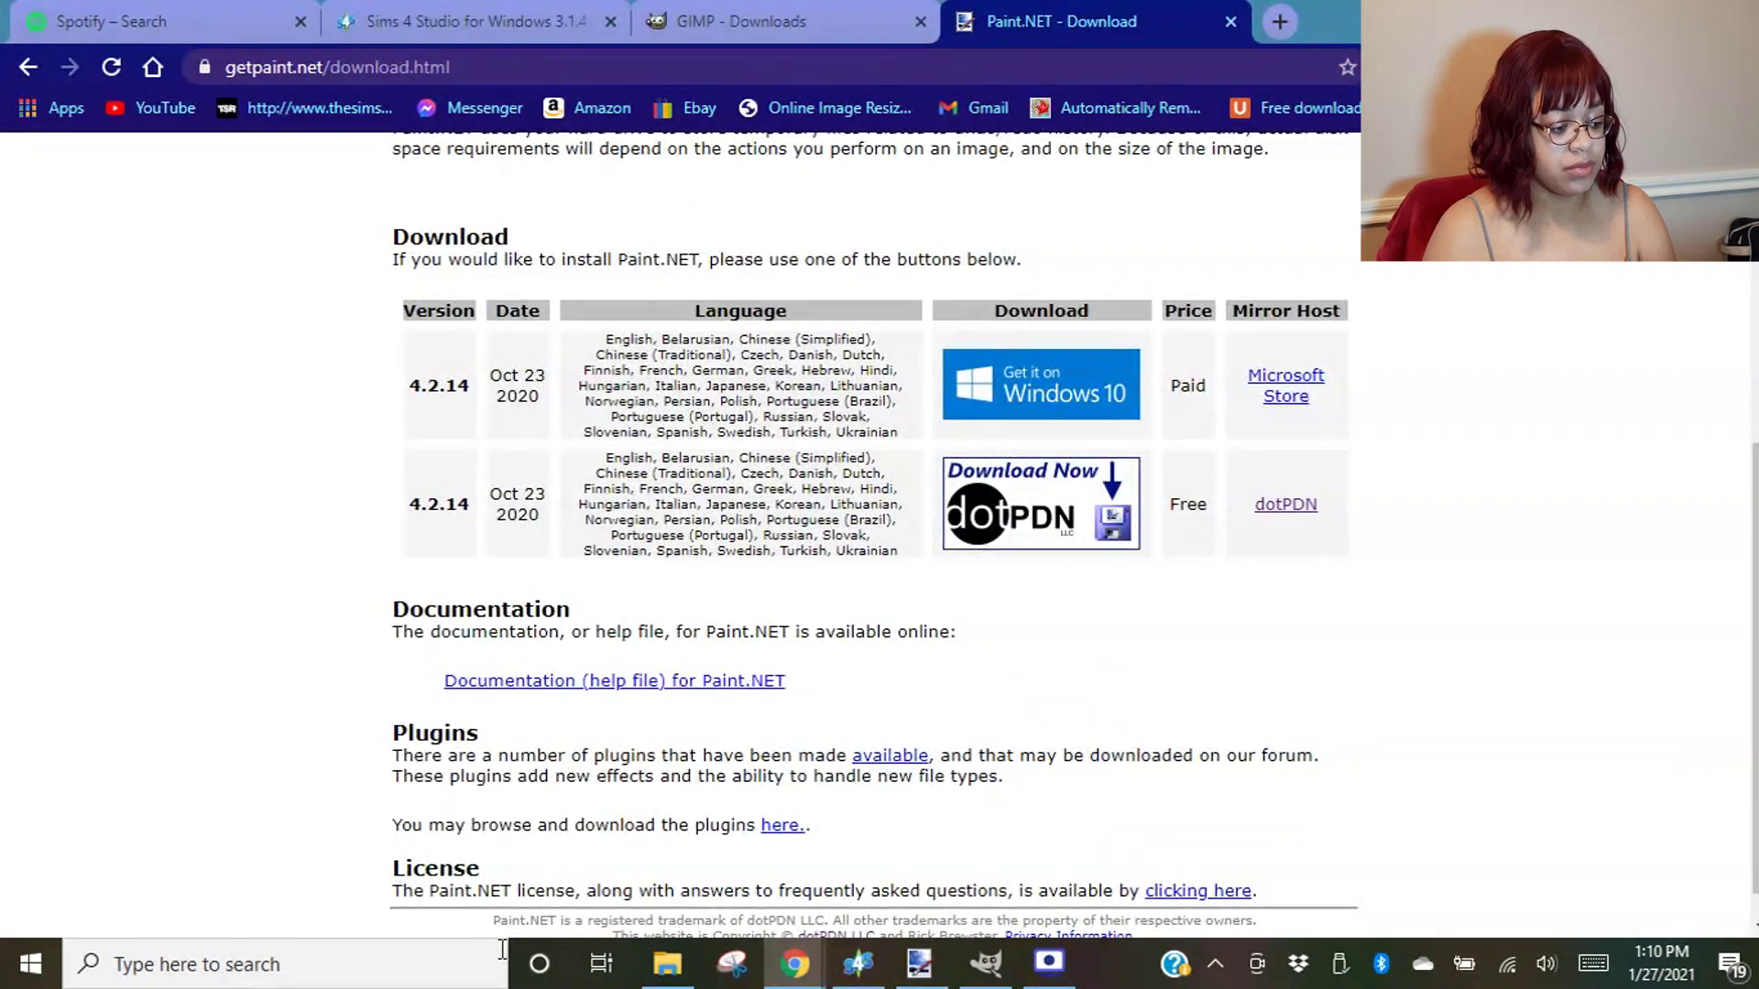
scroll(1091, 766, up, 6)
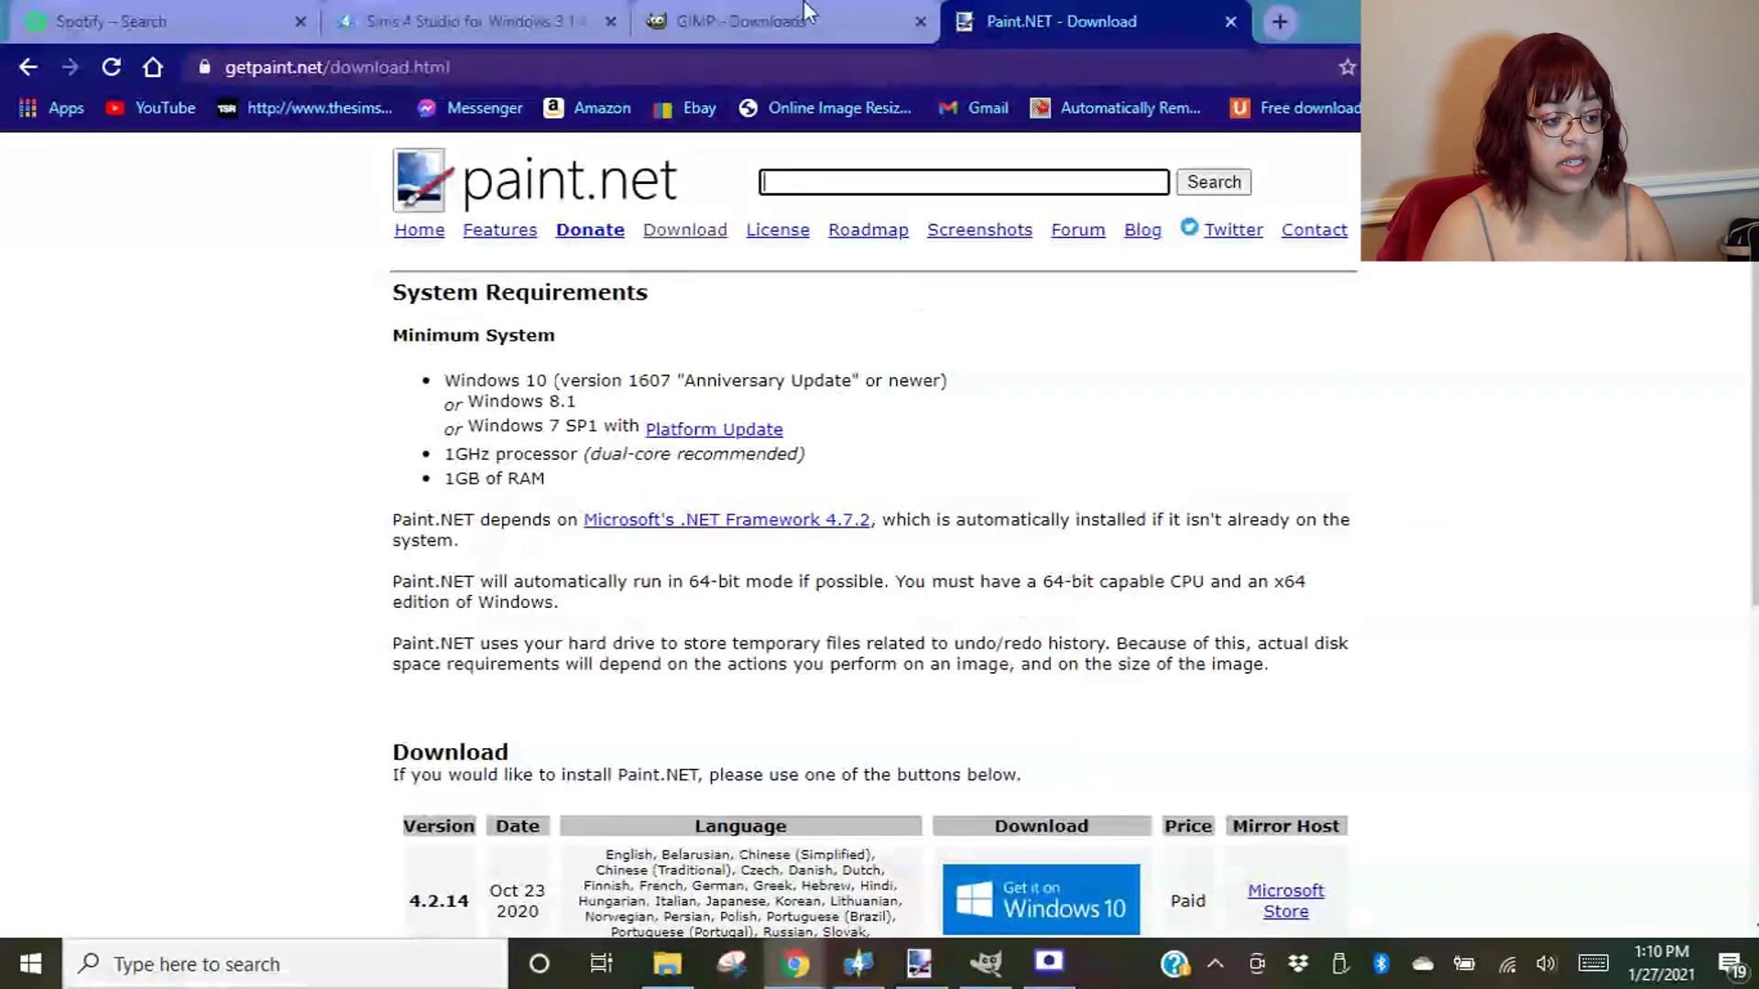
- View the GIMP and Paint.NET download pages and reorder the browser tabs so Paint.NET comes before GIMP
click(761, 21)
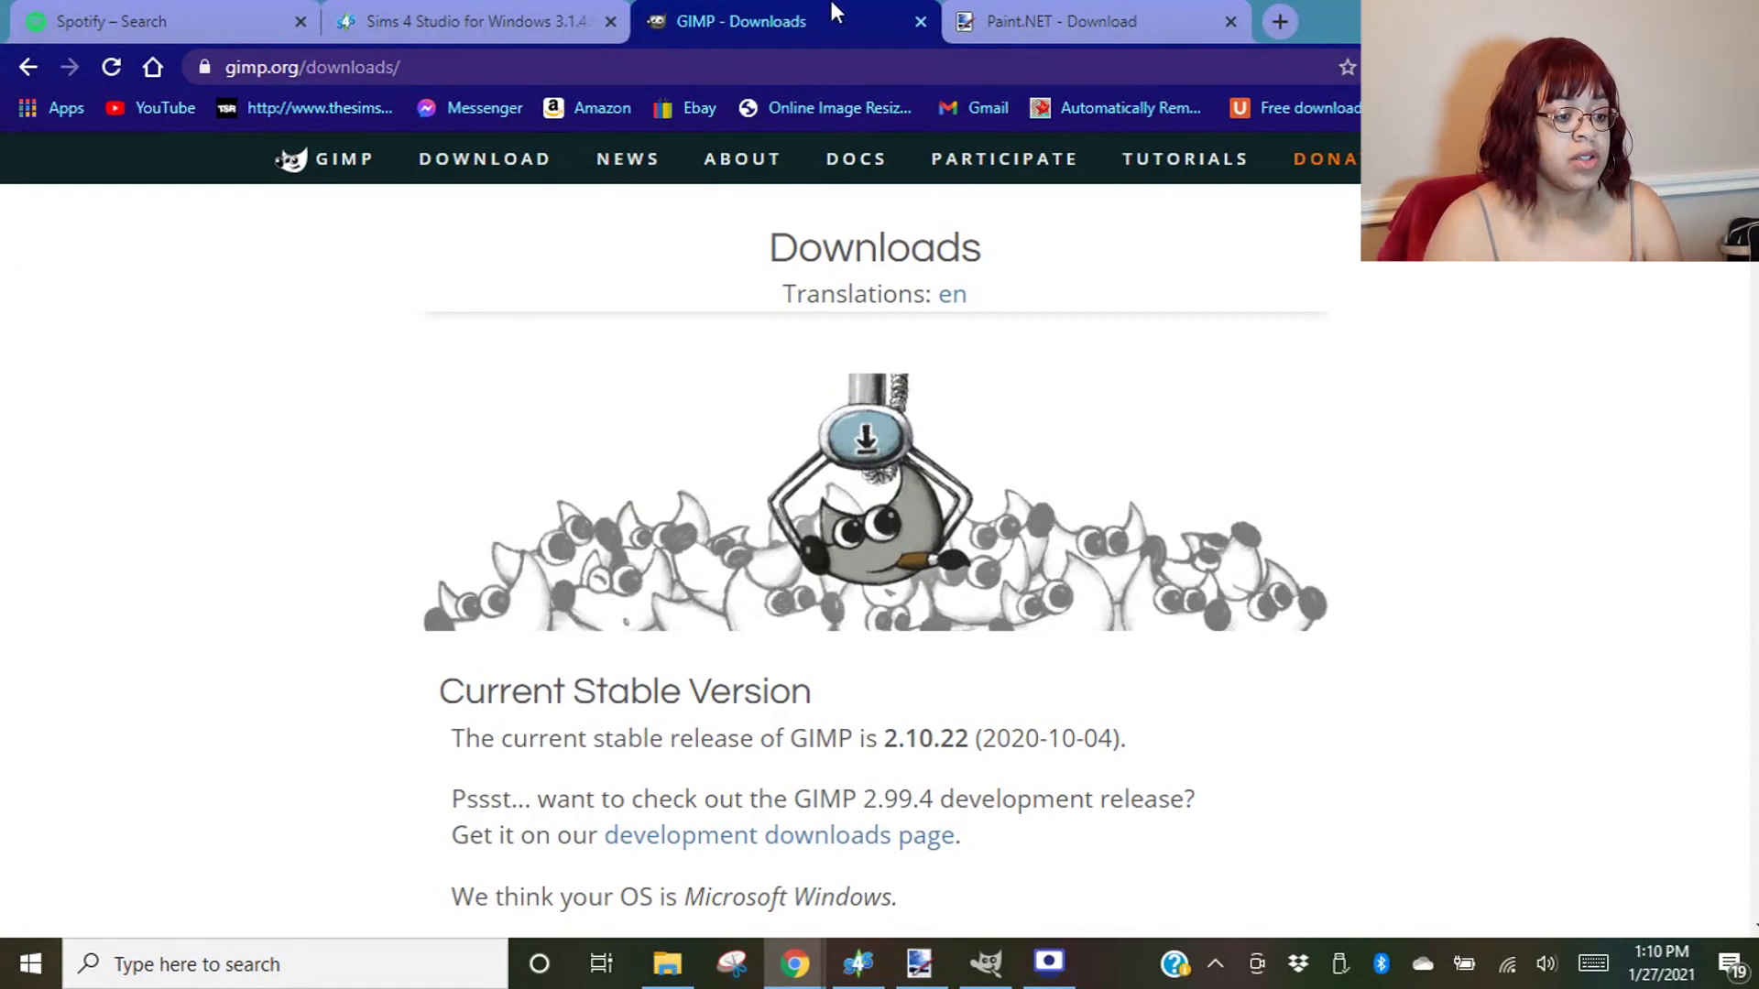
click(963, 13)
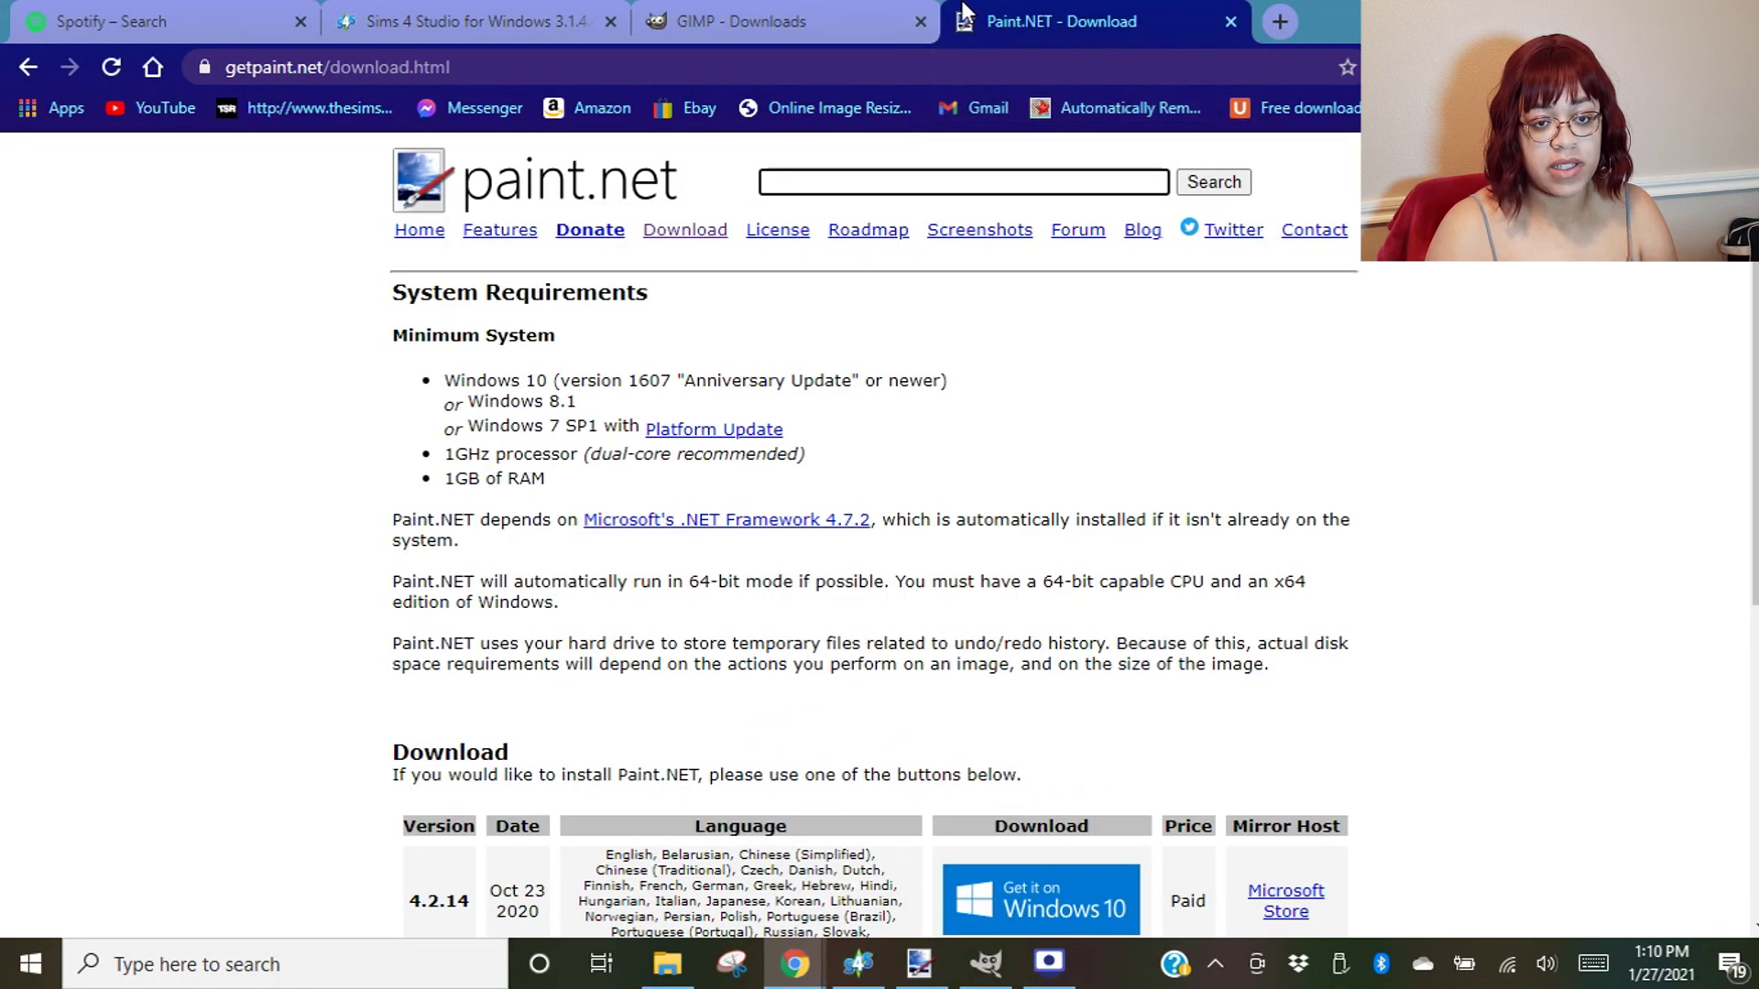
click(730, 12)
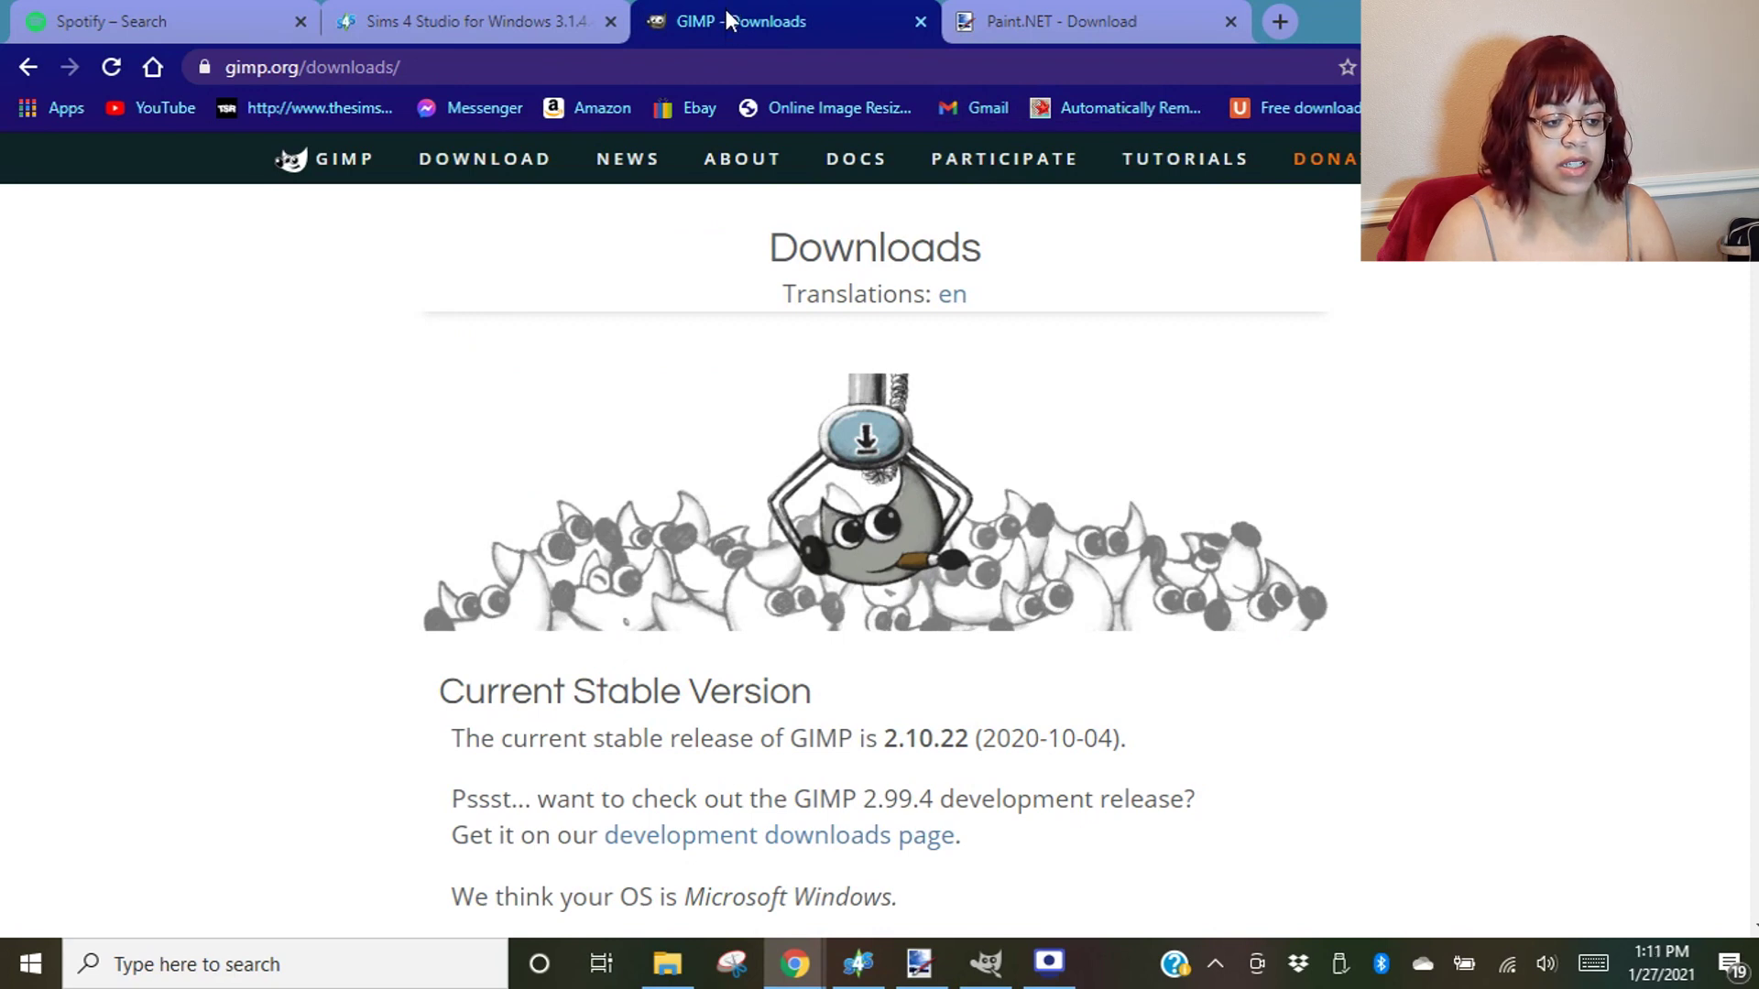
drag(1068, 19, 772, 10)
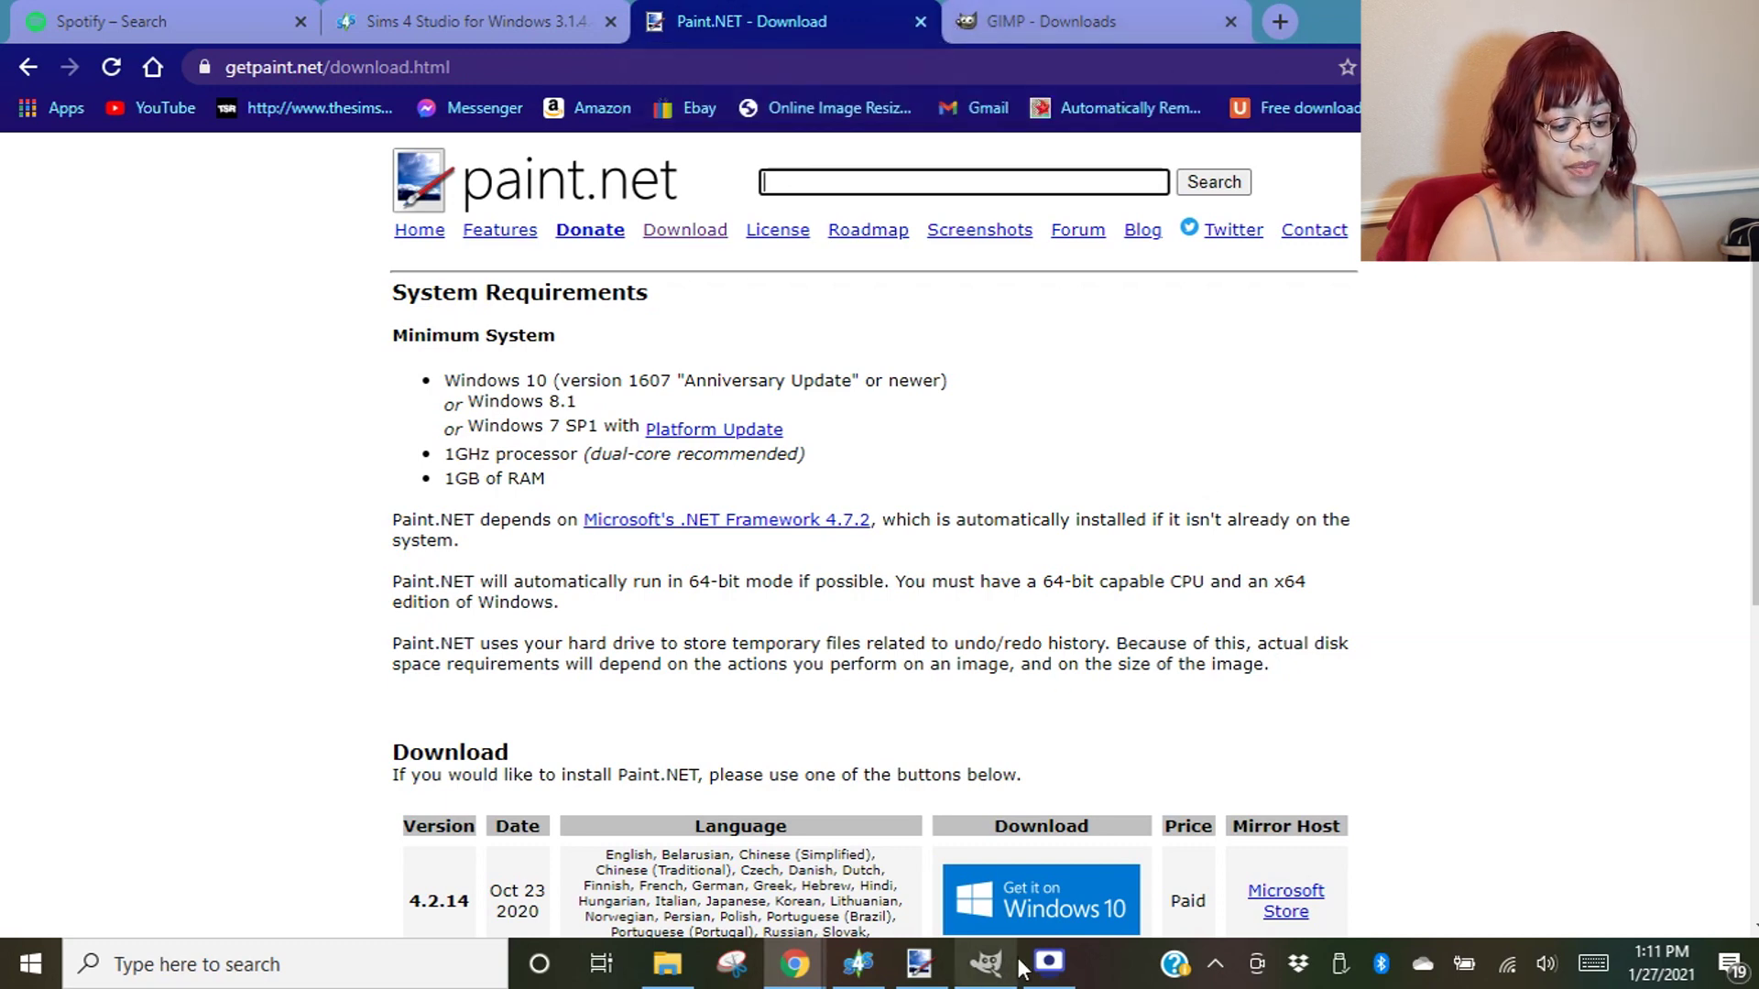
- Switch to paint.net and GIMP to view their empty workspaces, and return to the browser
click(936, 977)
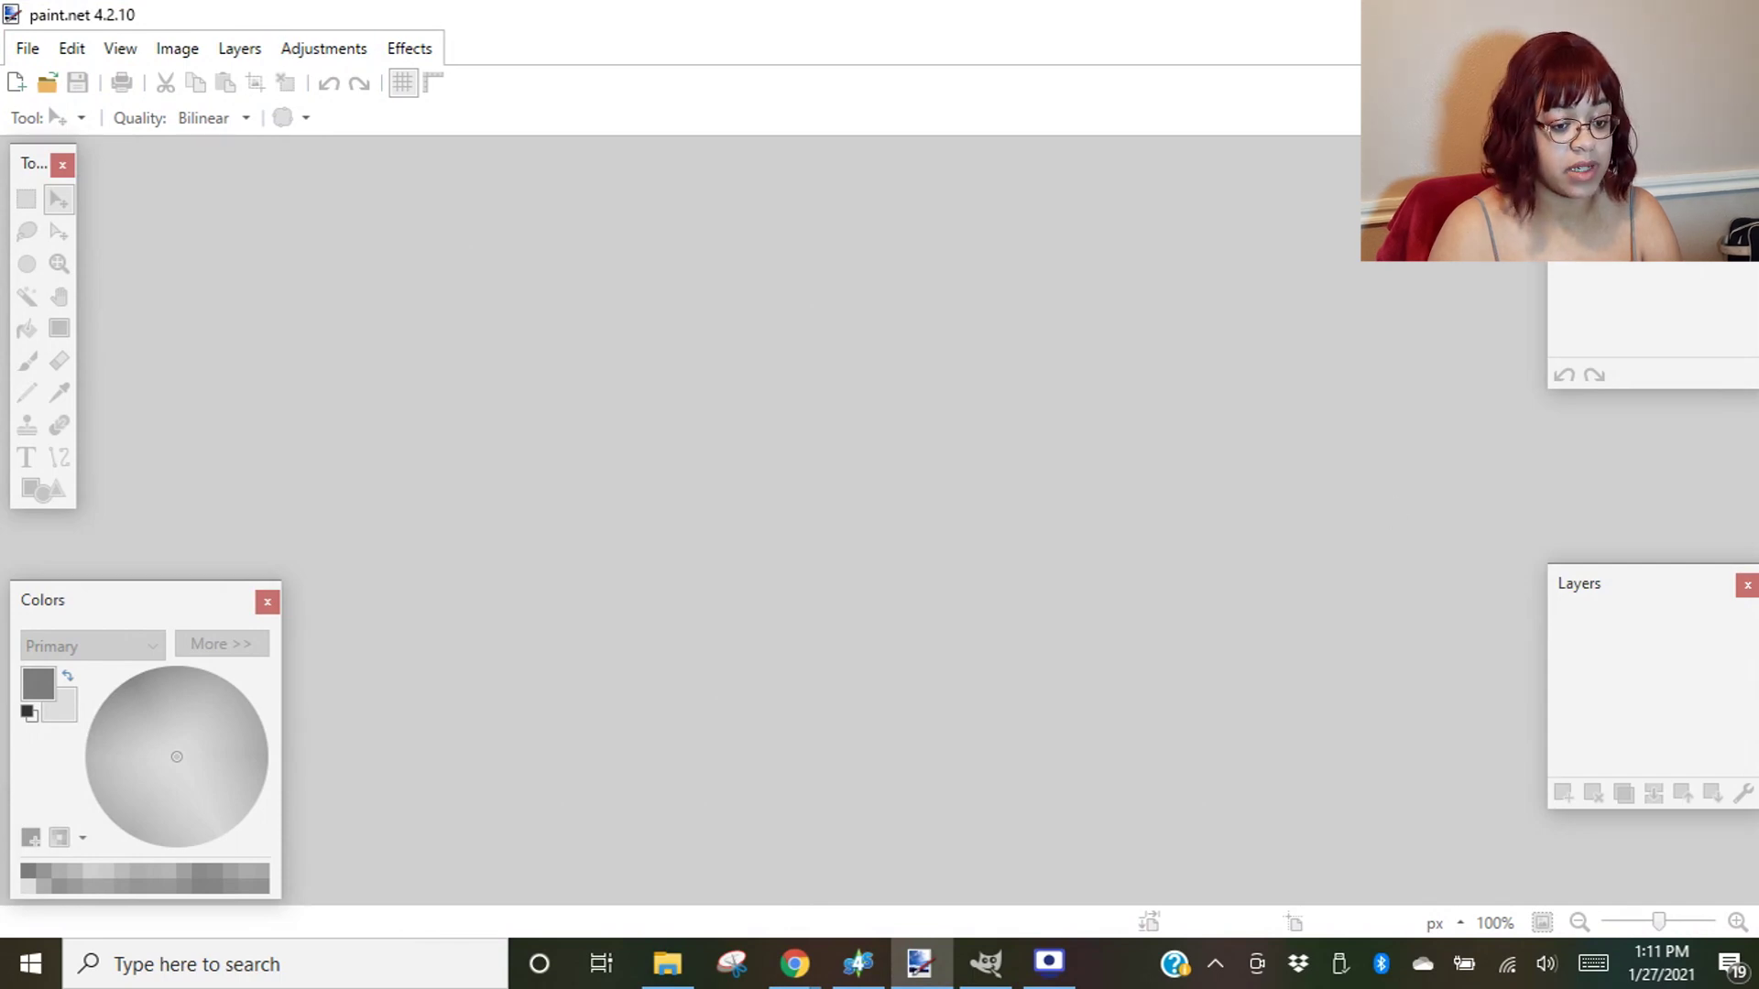
click(795, 963)
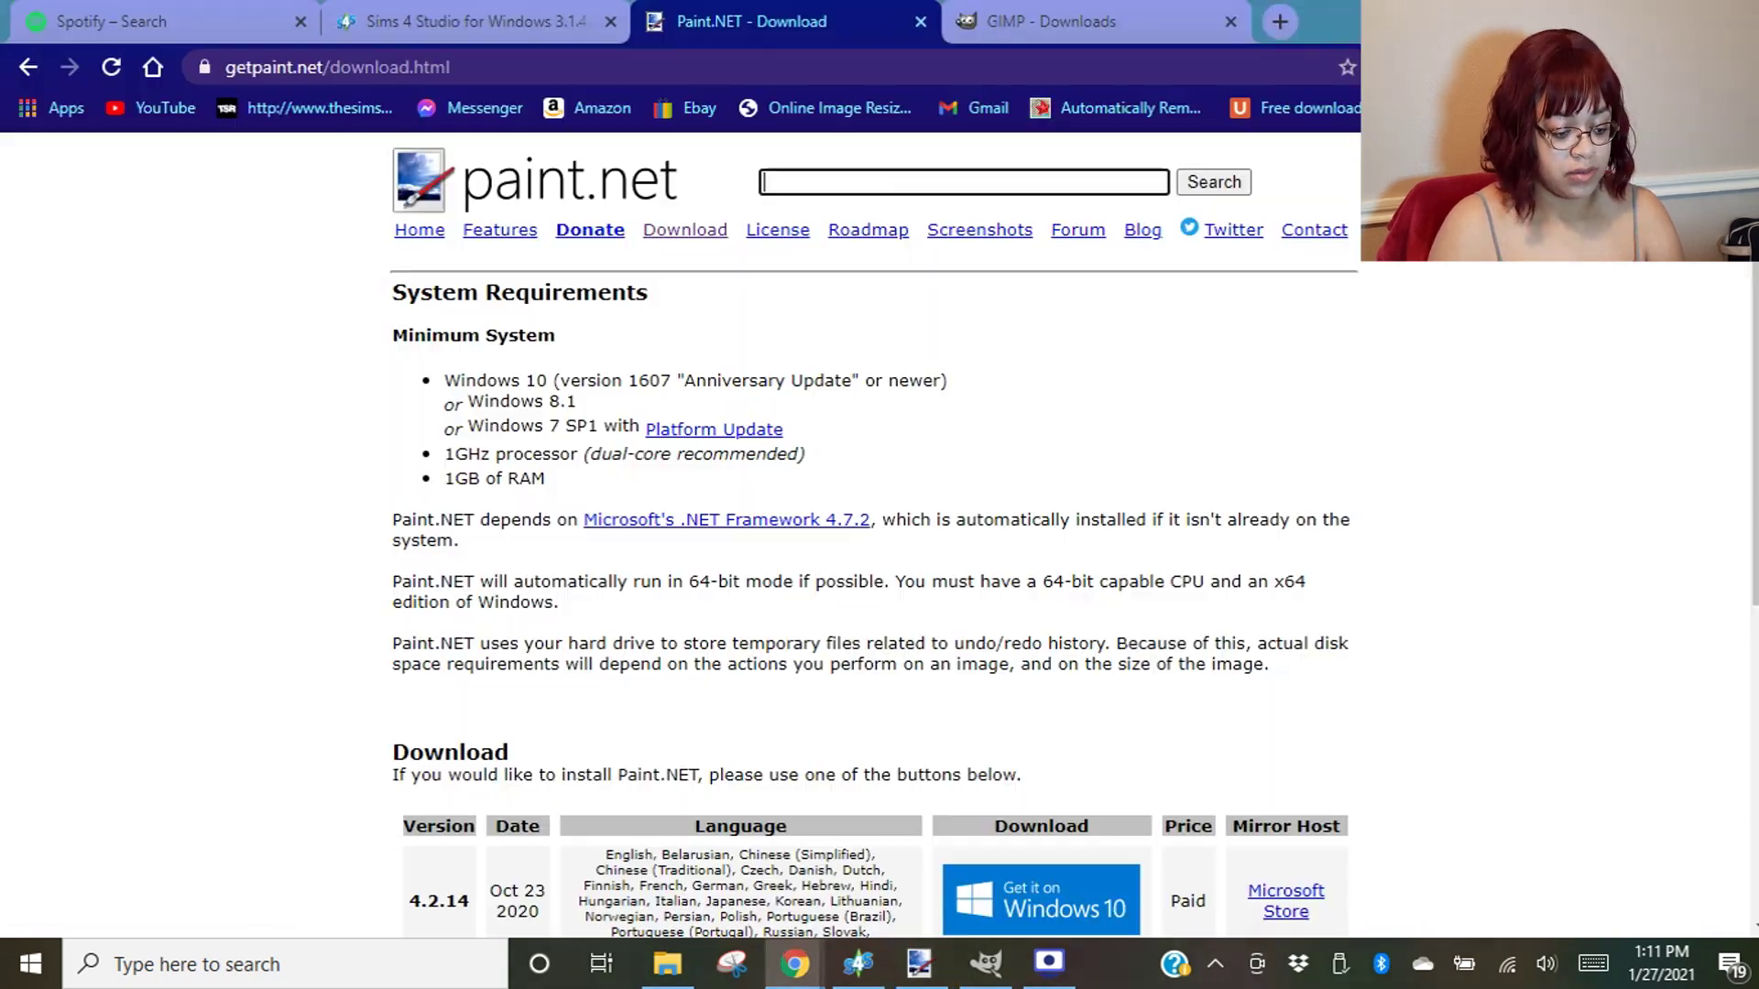
click(985, 964)
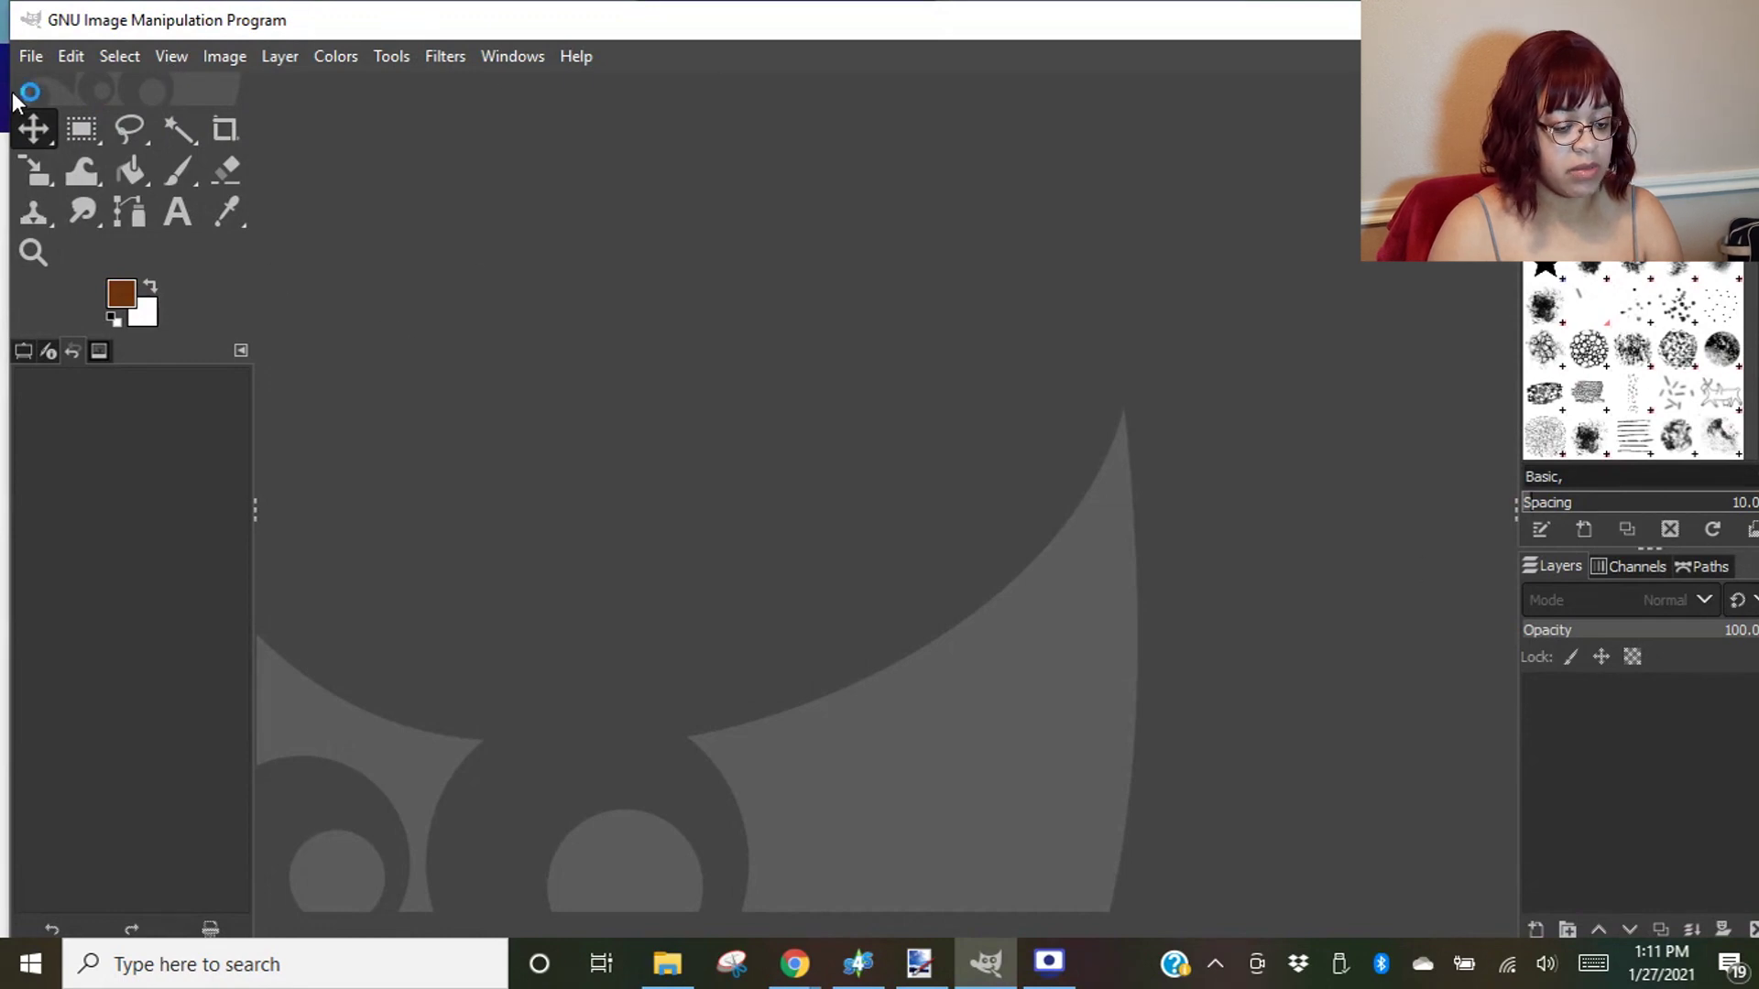
drag(1323, 37, 1316, 2)
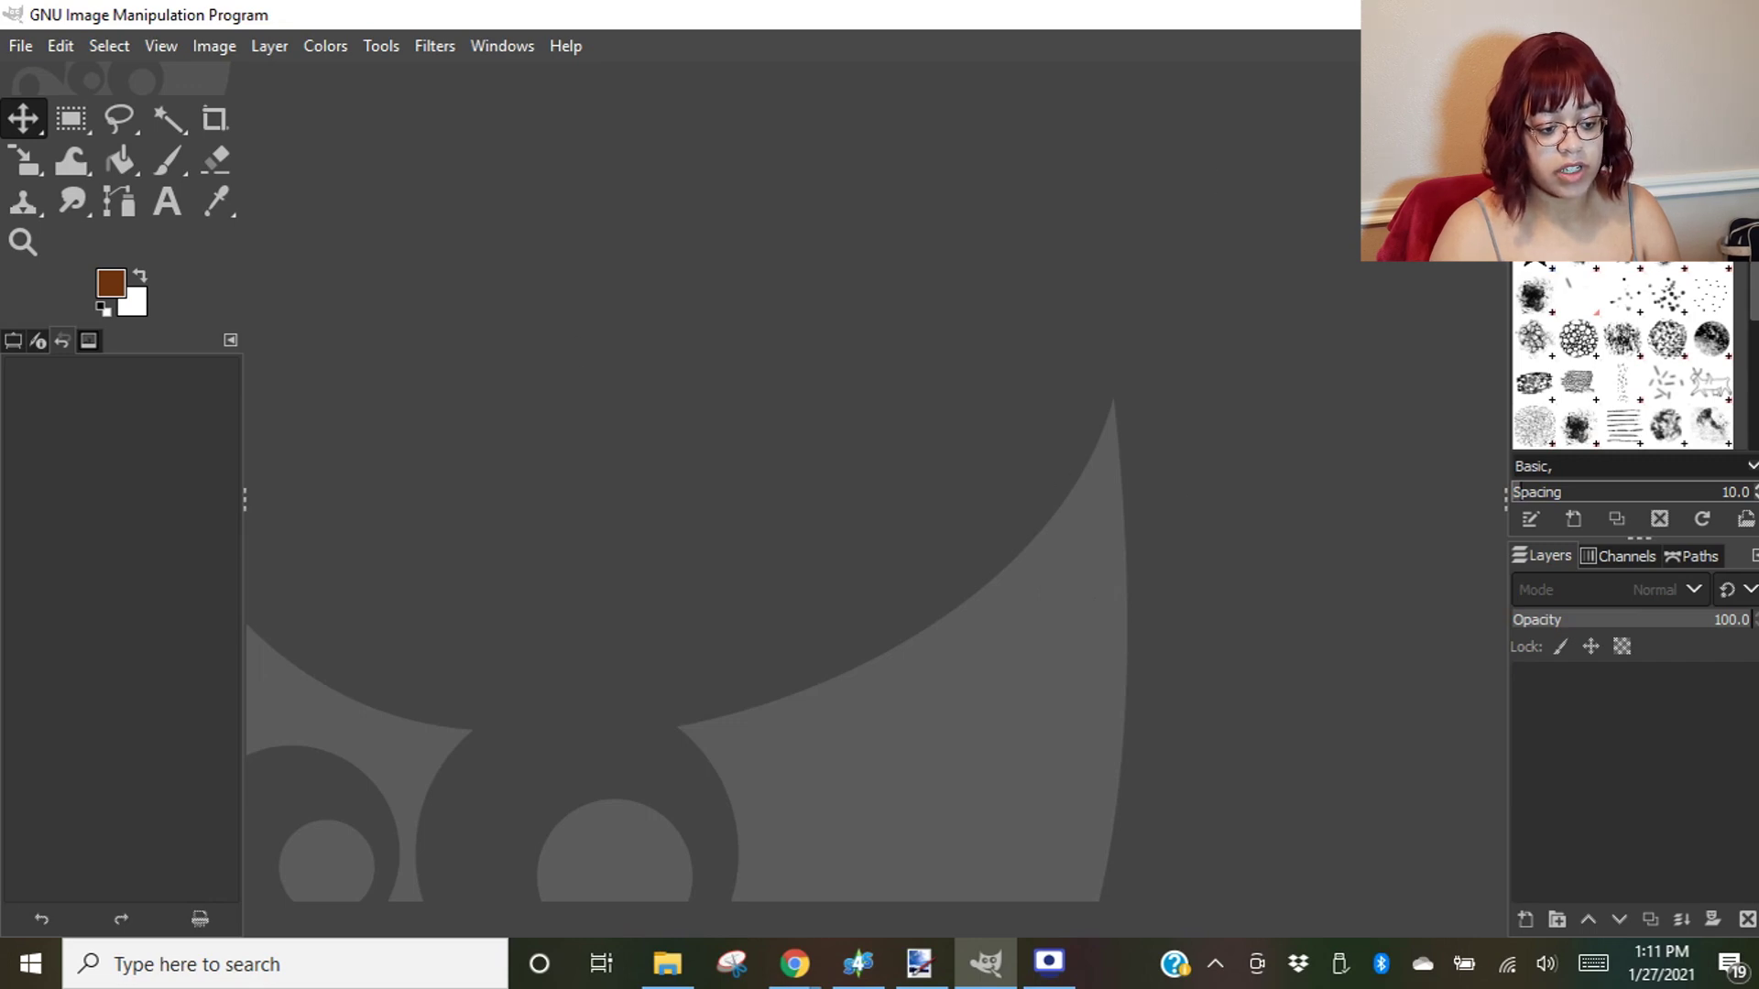
key(alt+Tab)
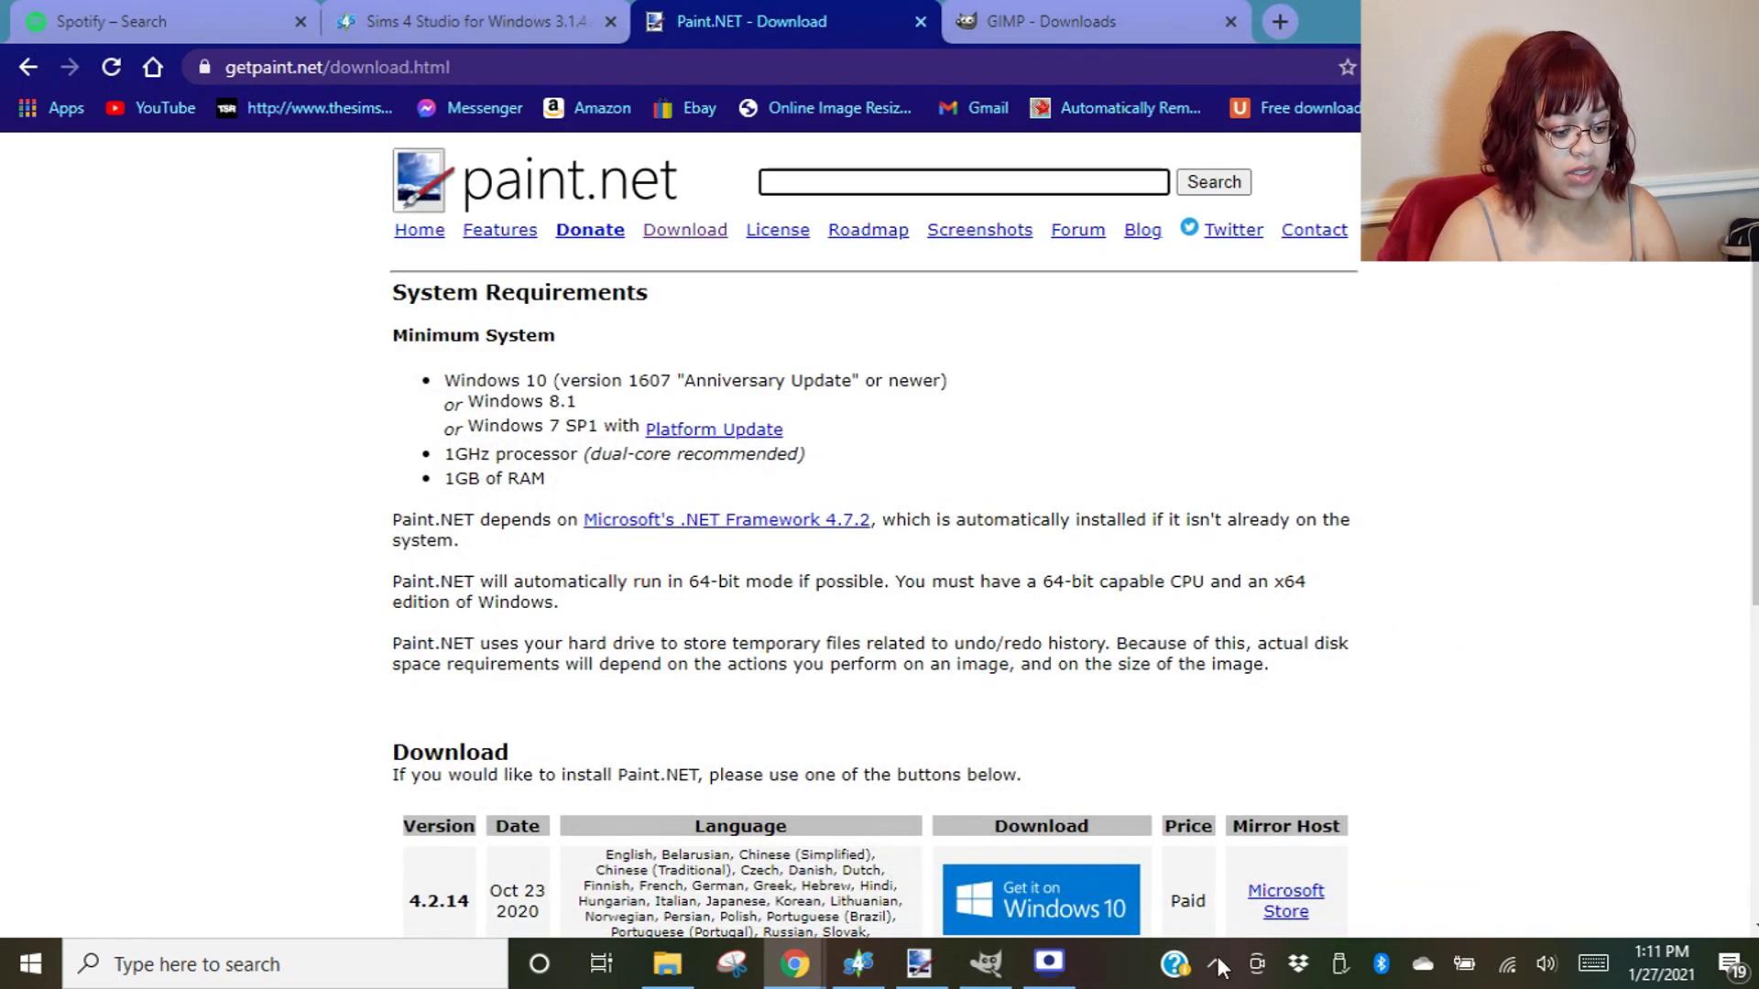
- Bring up the Sims 4 Studio start window, shift it clear of the browser tabs and go back to the browser
click(861, 963)
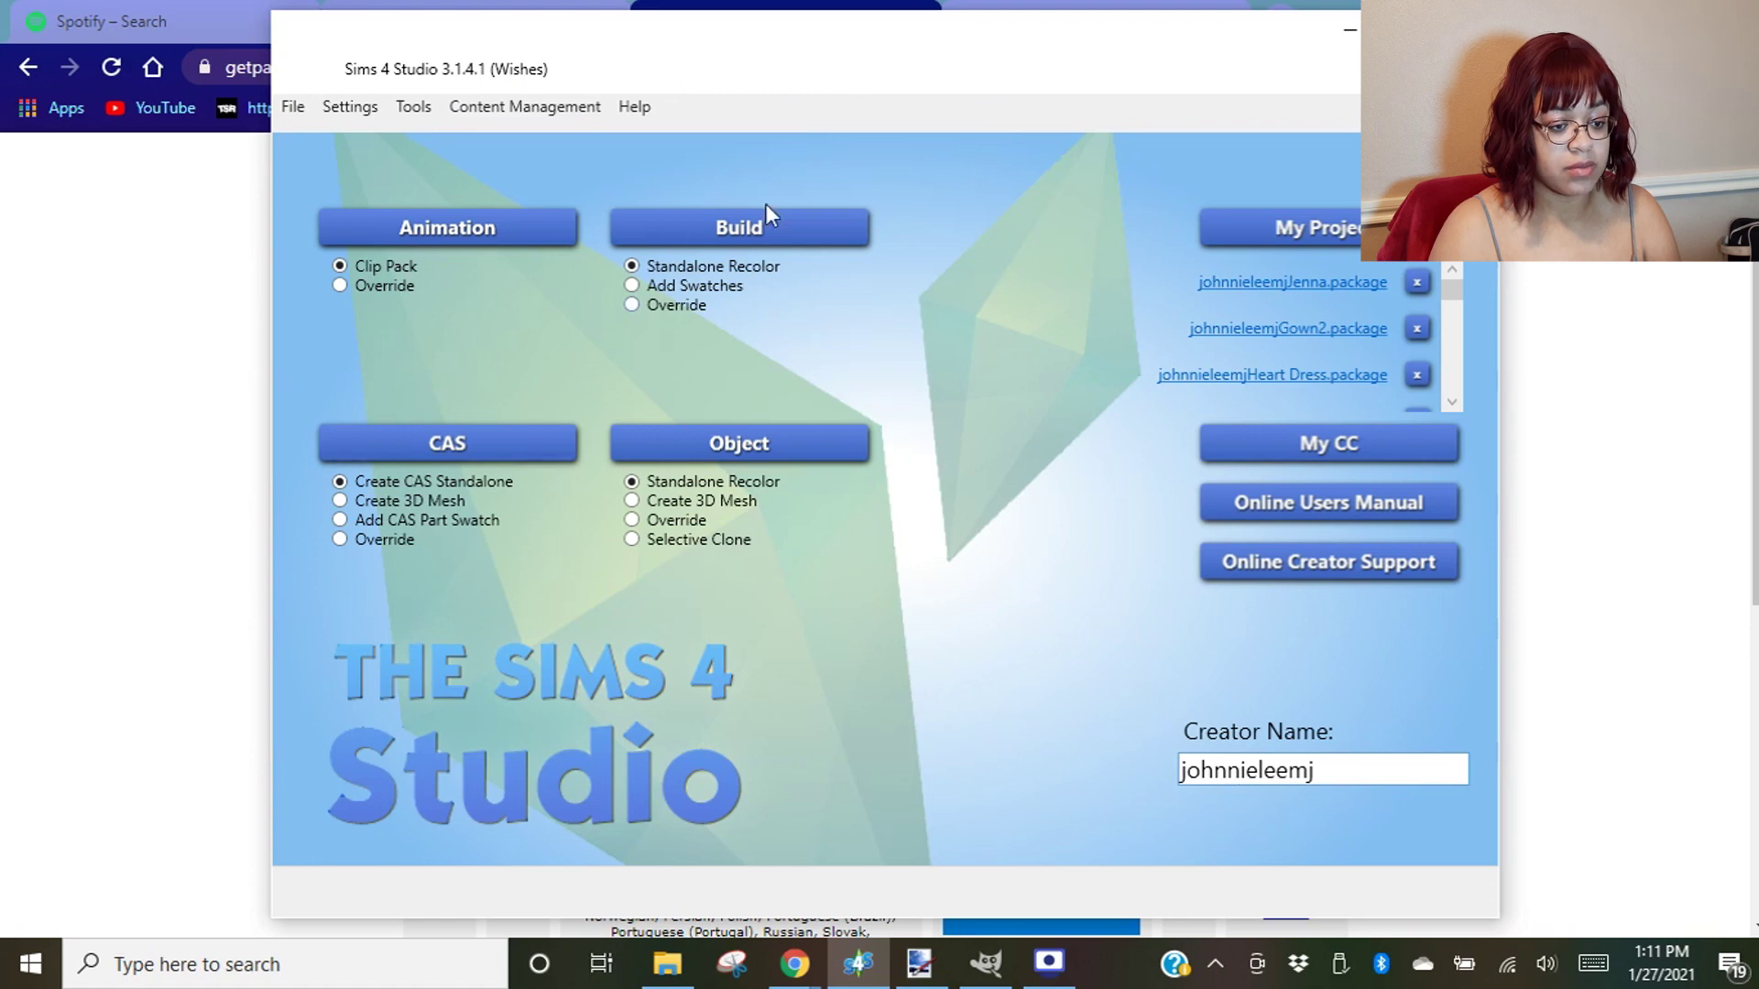
drag(1221, 43, 1205, 94)
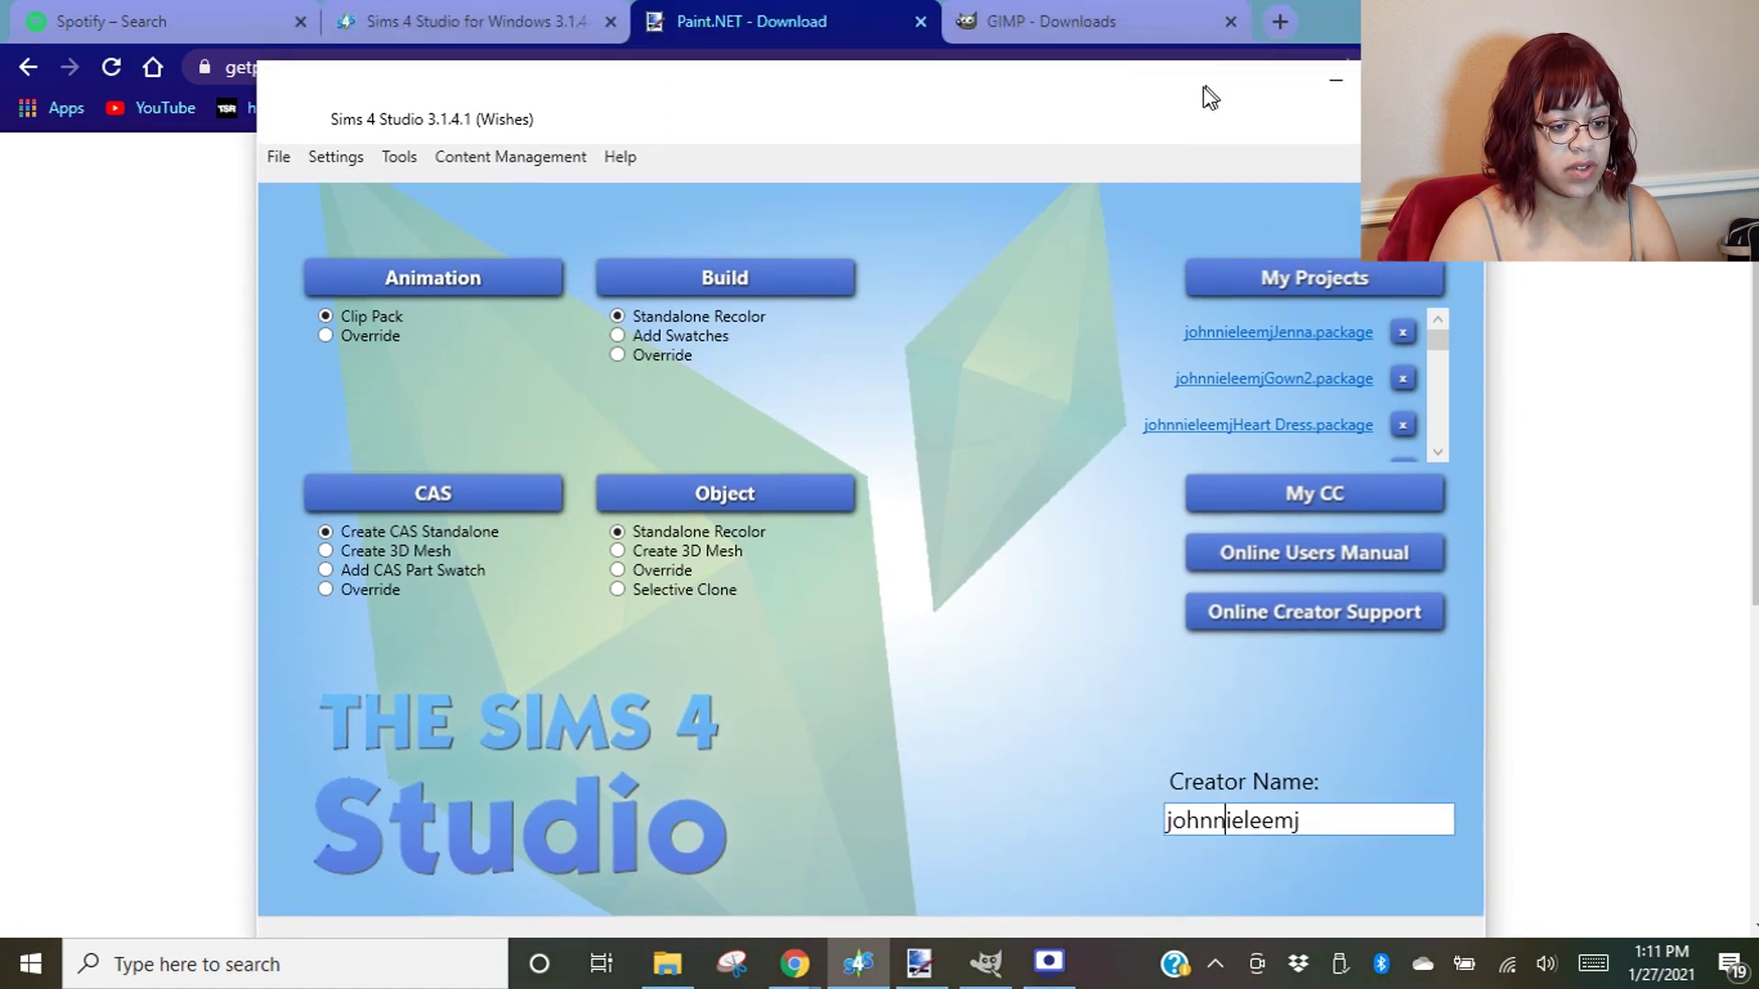
click(1282, 27)
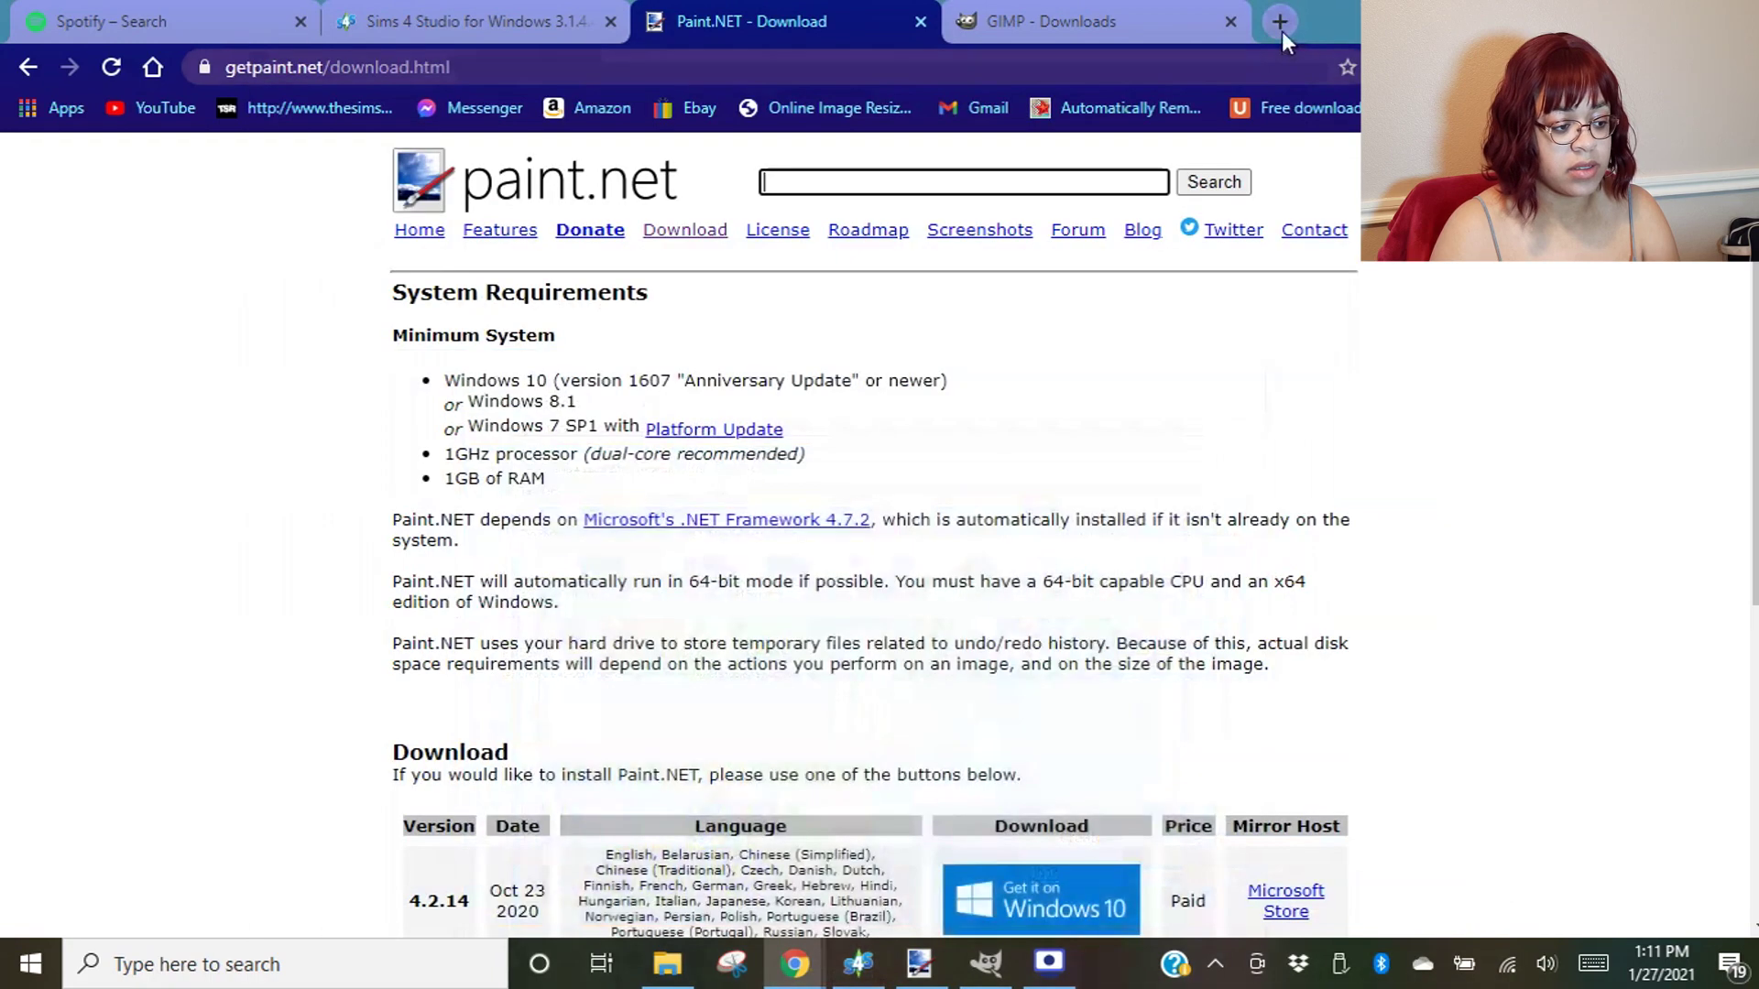
- Open The Sims Resource website in a new browser tab and show the account's own profile
click(1282, 22)
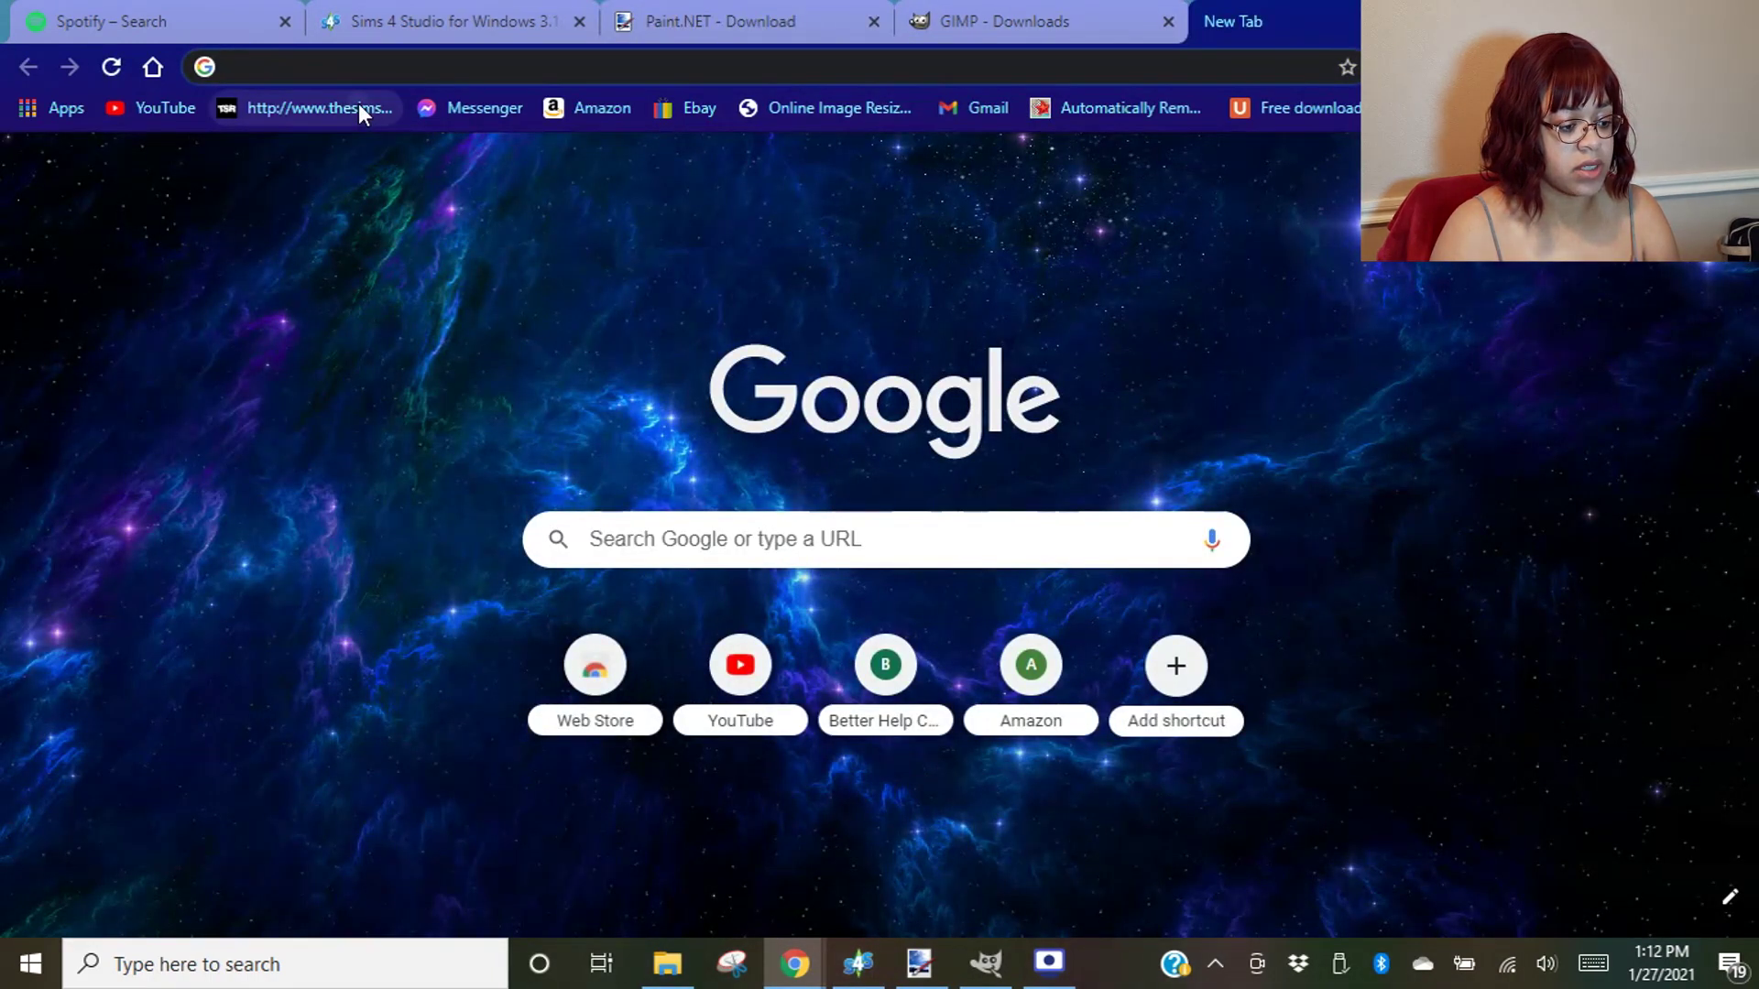
click(359, 106)
mouse_move(966, 177)
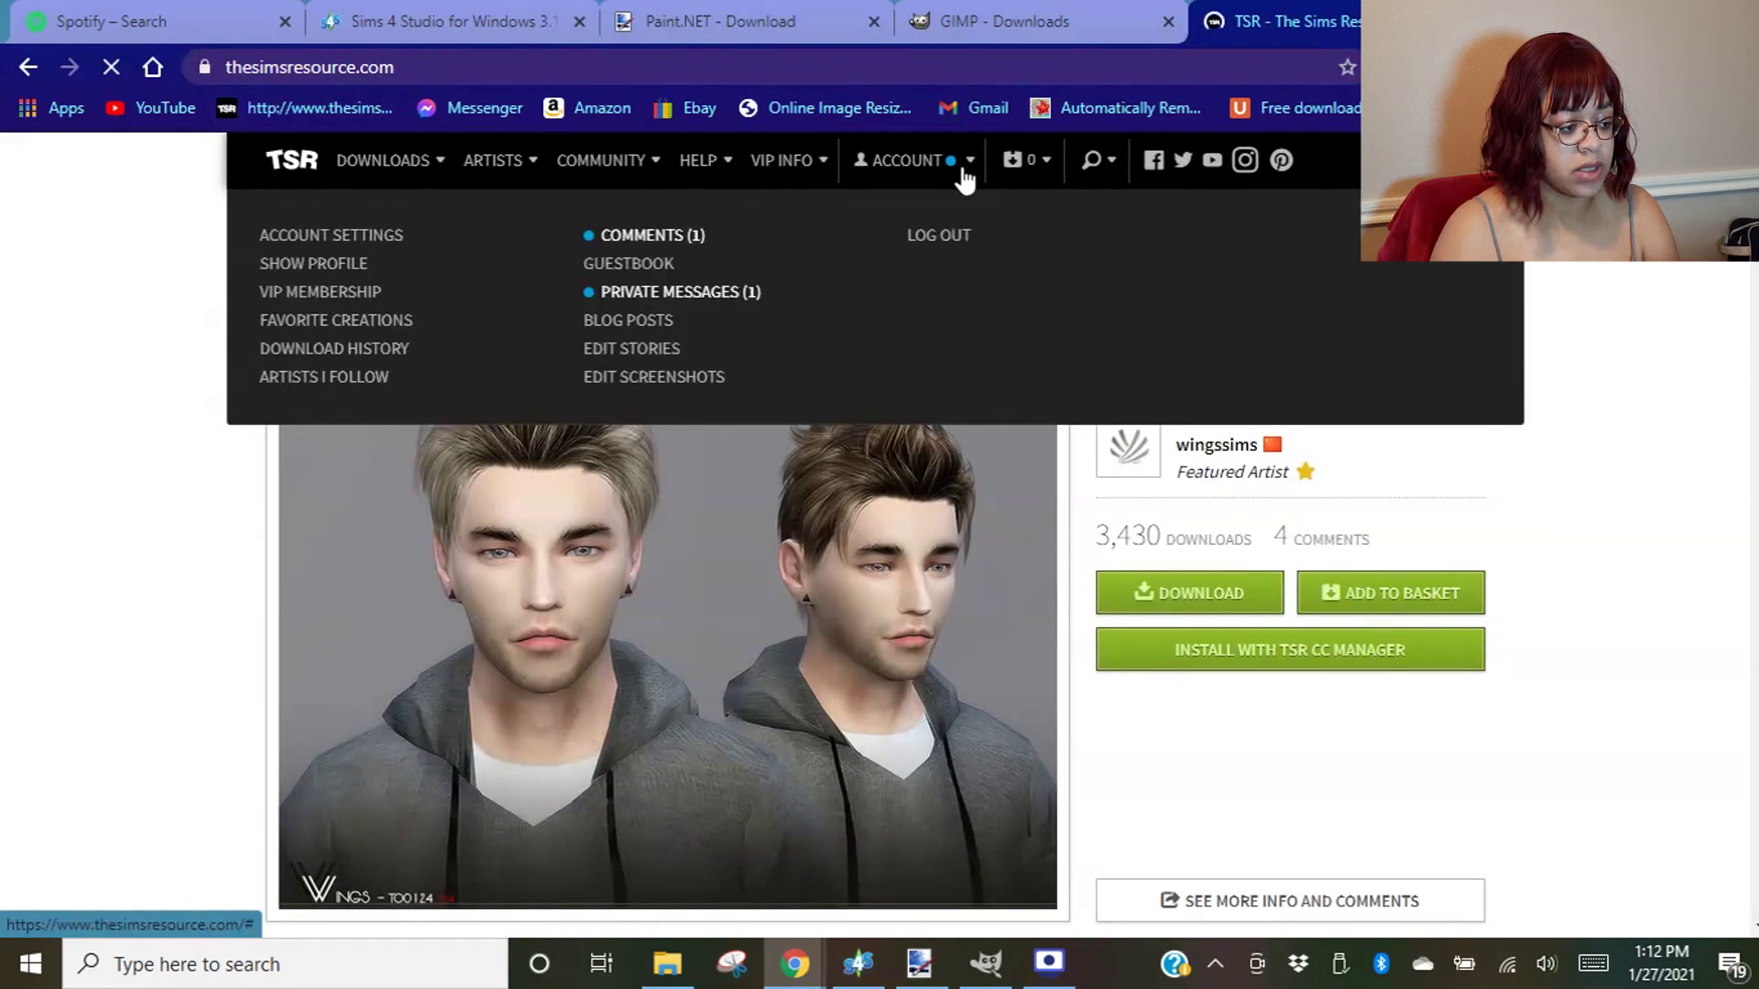
click(342, 265)
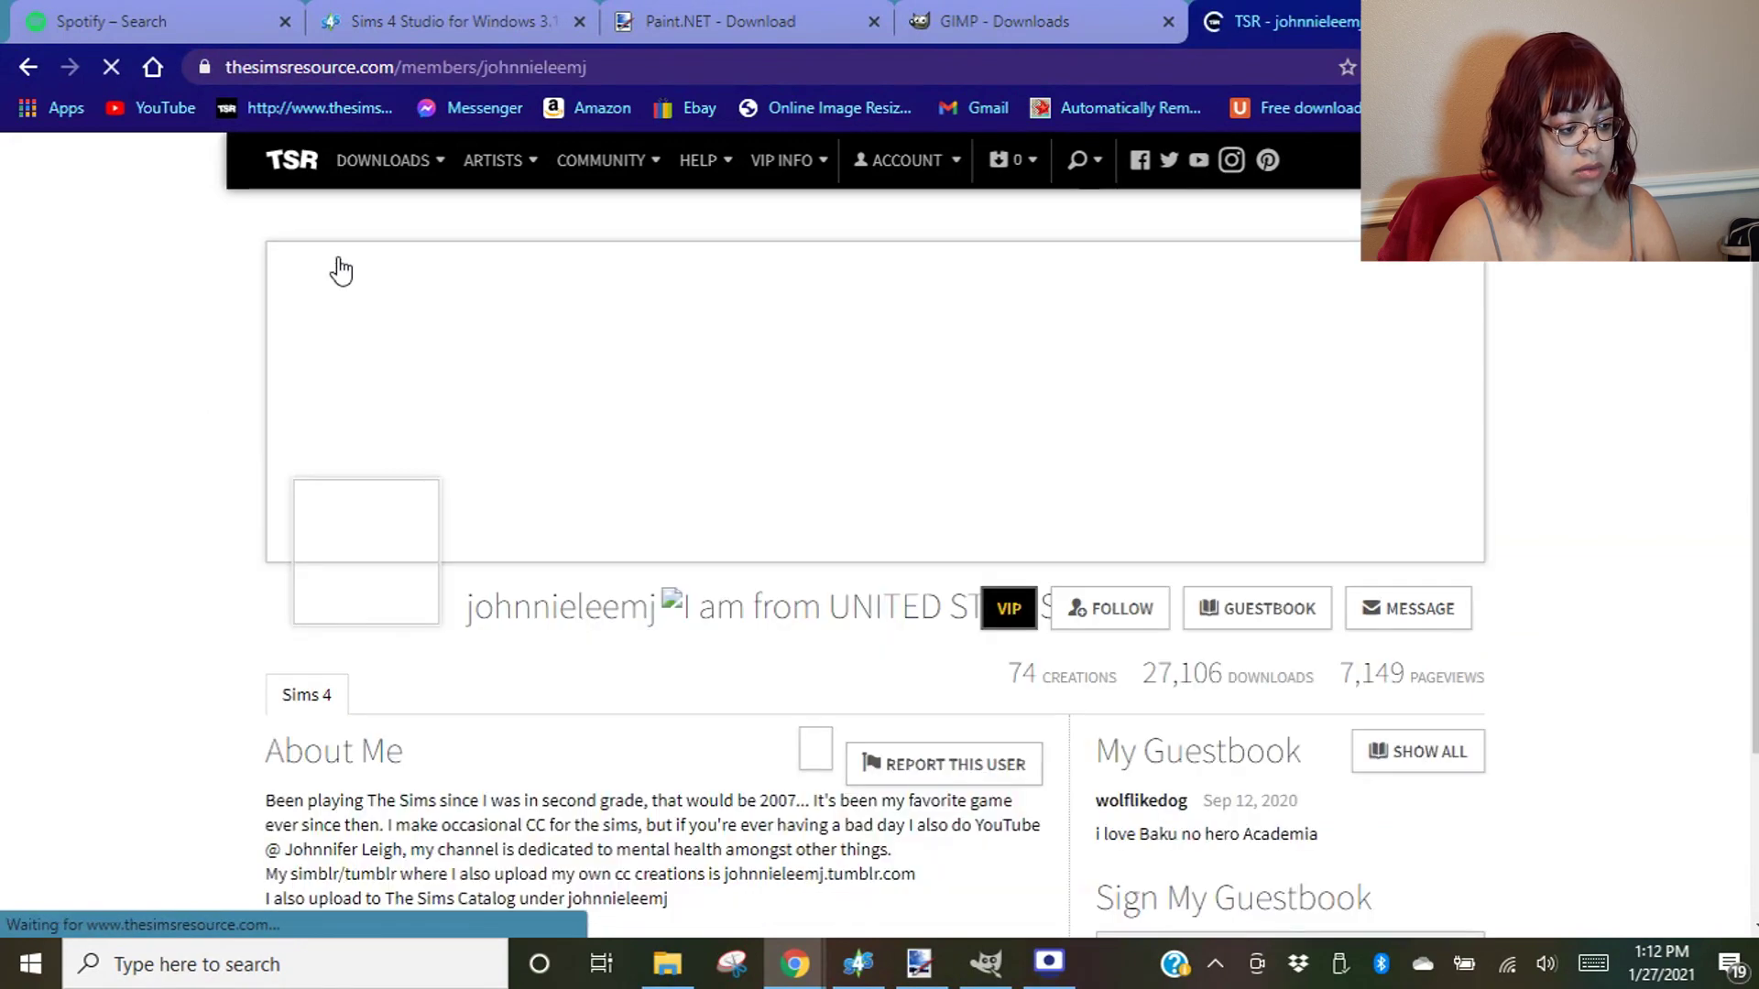
- Browse the latest Sims 4 creations on the profile and open the full list of the member's Sims 4 downloads
scroll(679, 675, down, 6)
scroll(554, 568, down, 1)
scroll(788, 439, down, 3)
scroll(788, 329, up, 2)
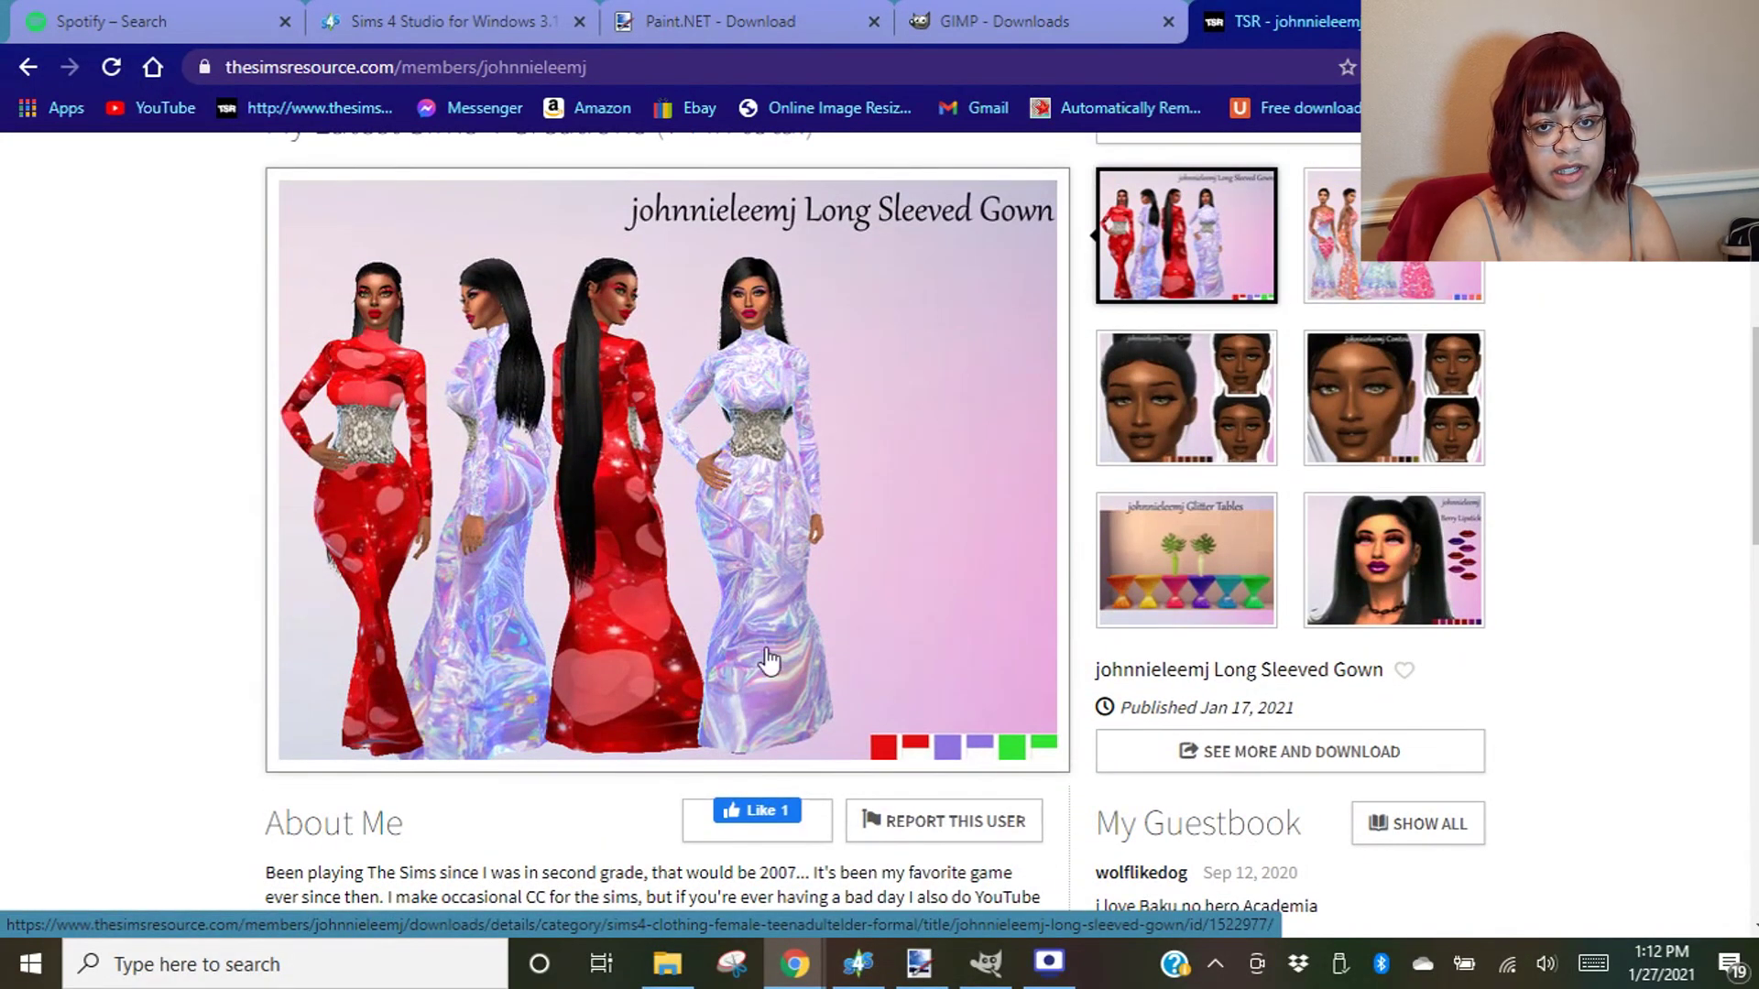
click(1153, 252)
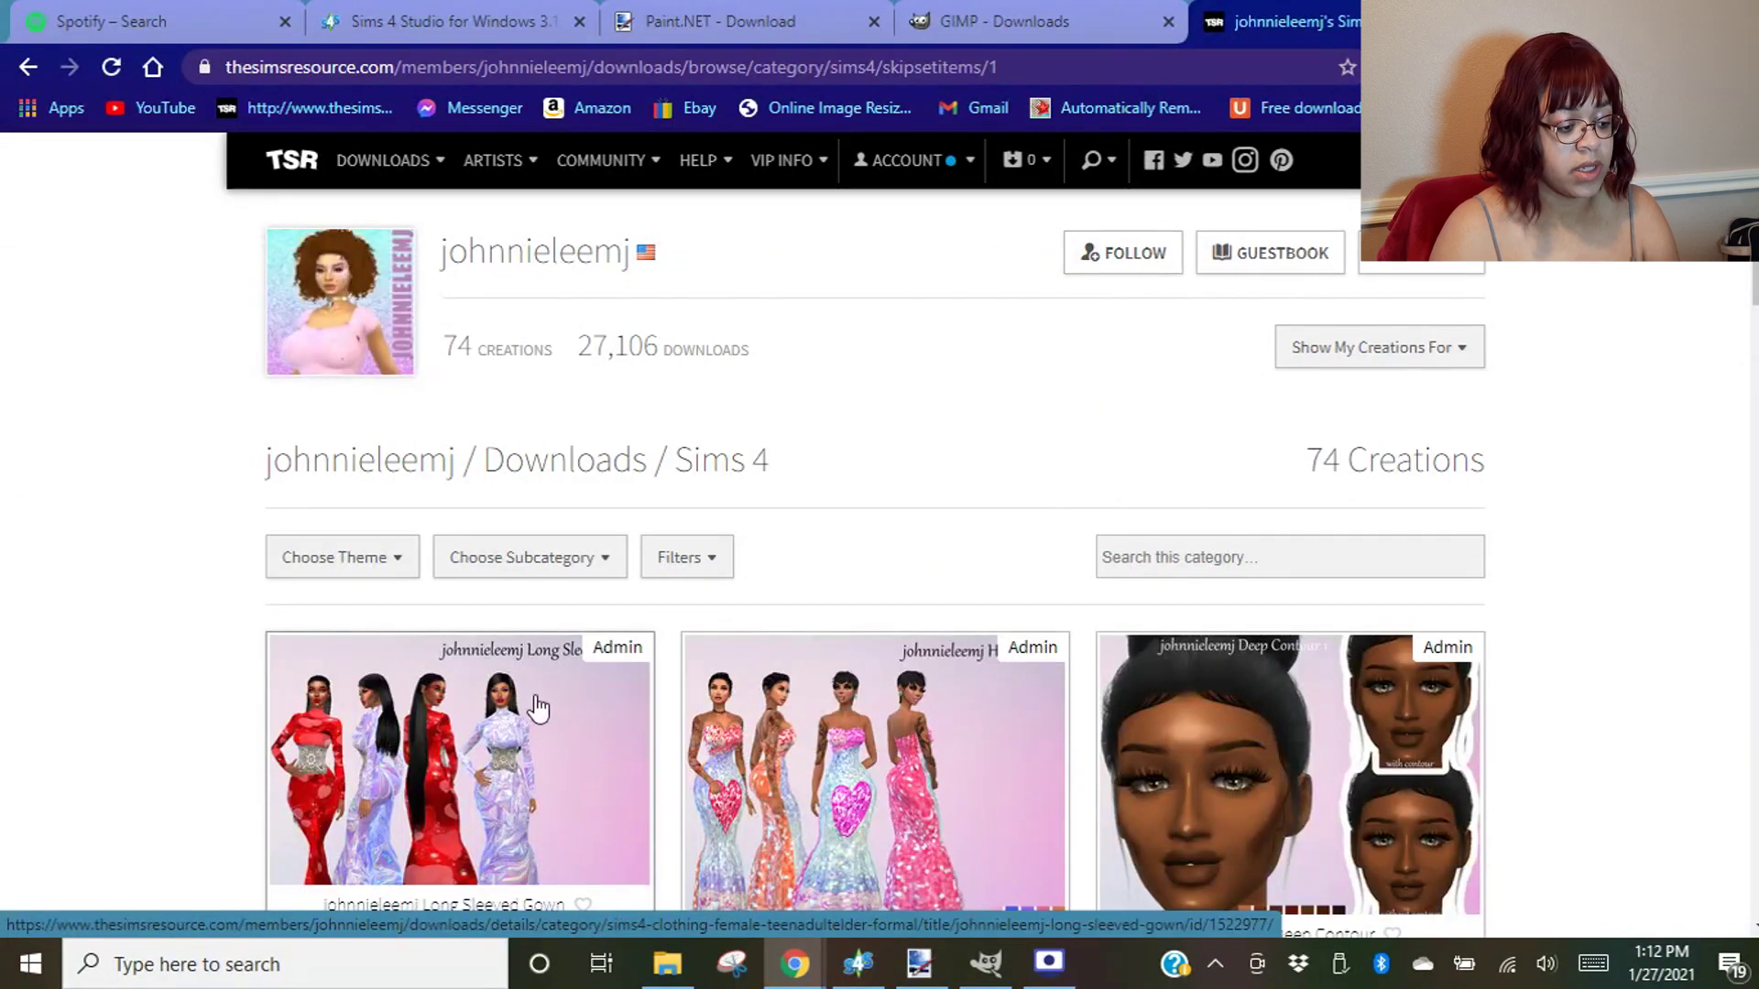
scroll(674, 568, down, 2)
scroll(674, 568, down, 6)
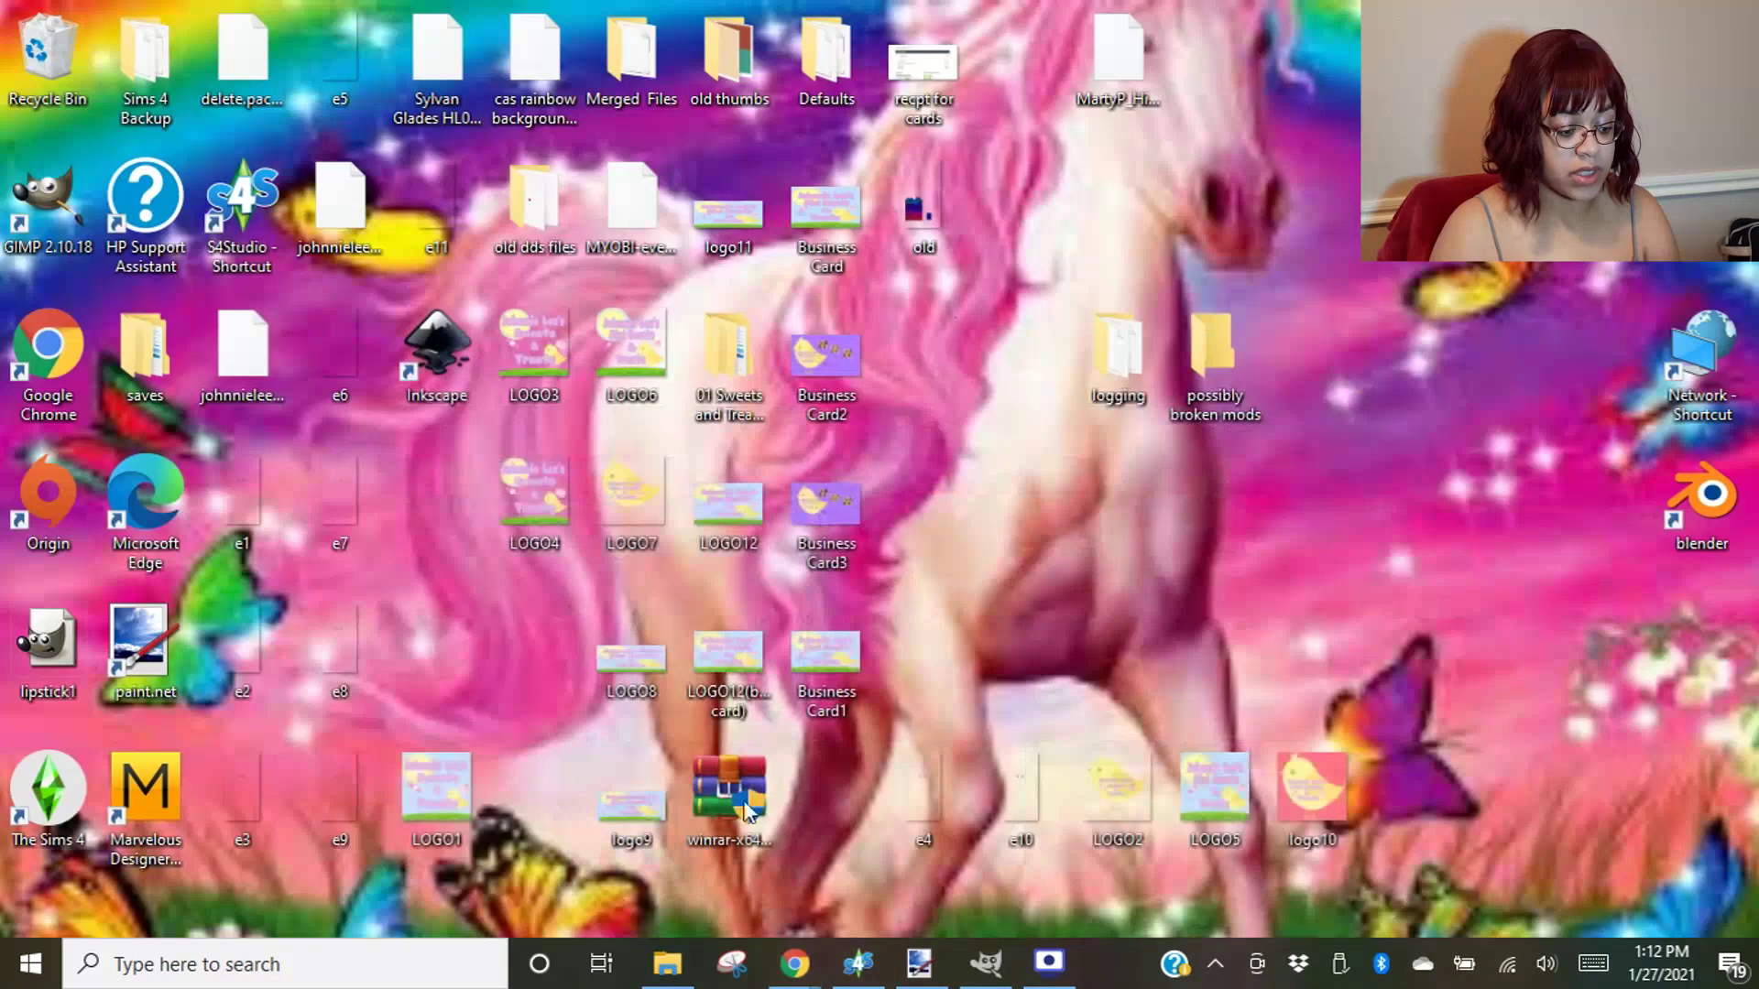
- Switch to Sims 4 Studio, maximize its window and start a CAS project using Create CAS Standalone
click(780, 886)
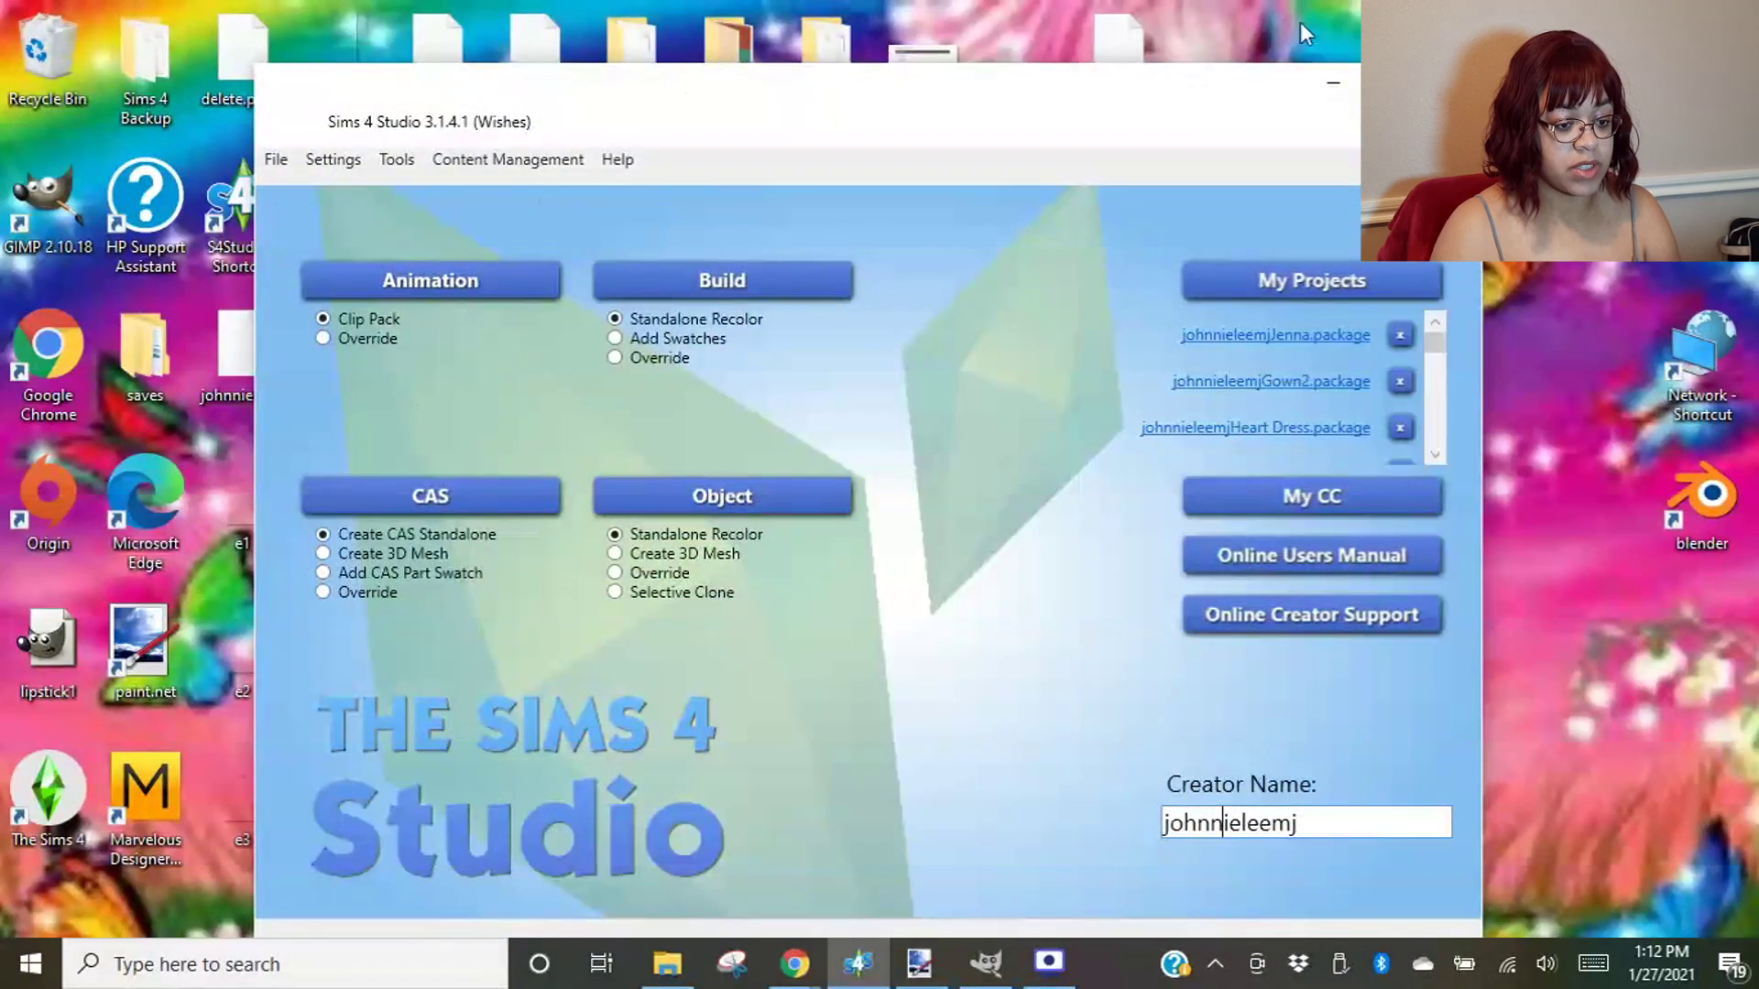
click(1375, 82)
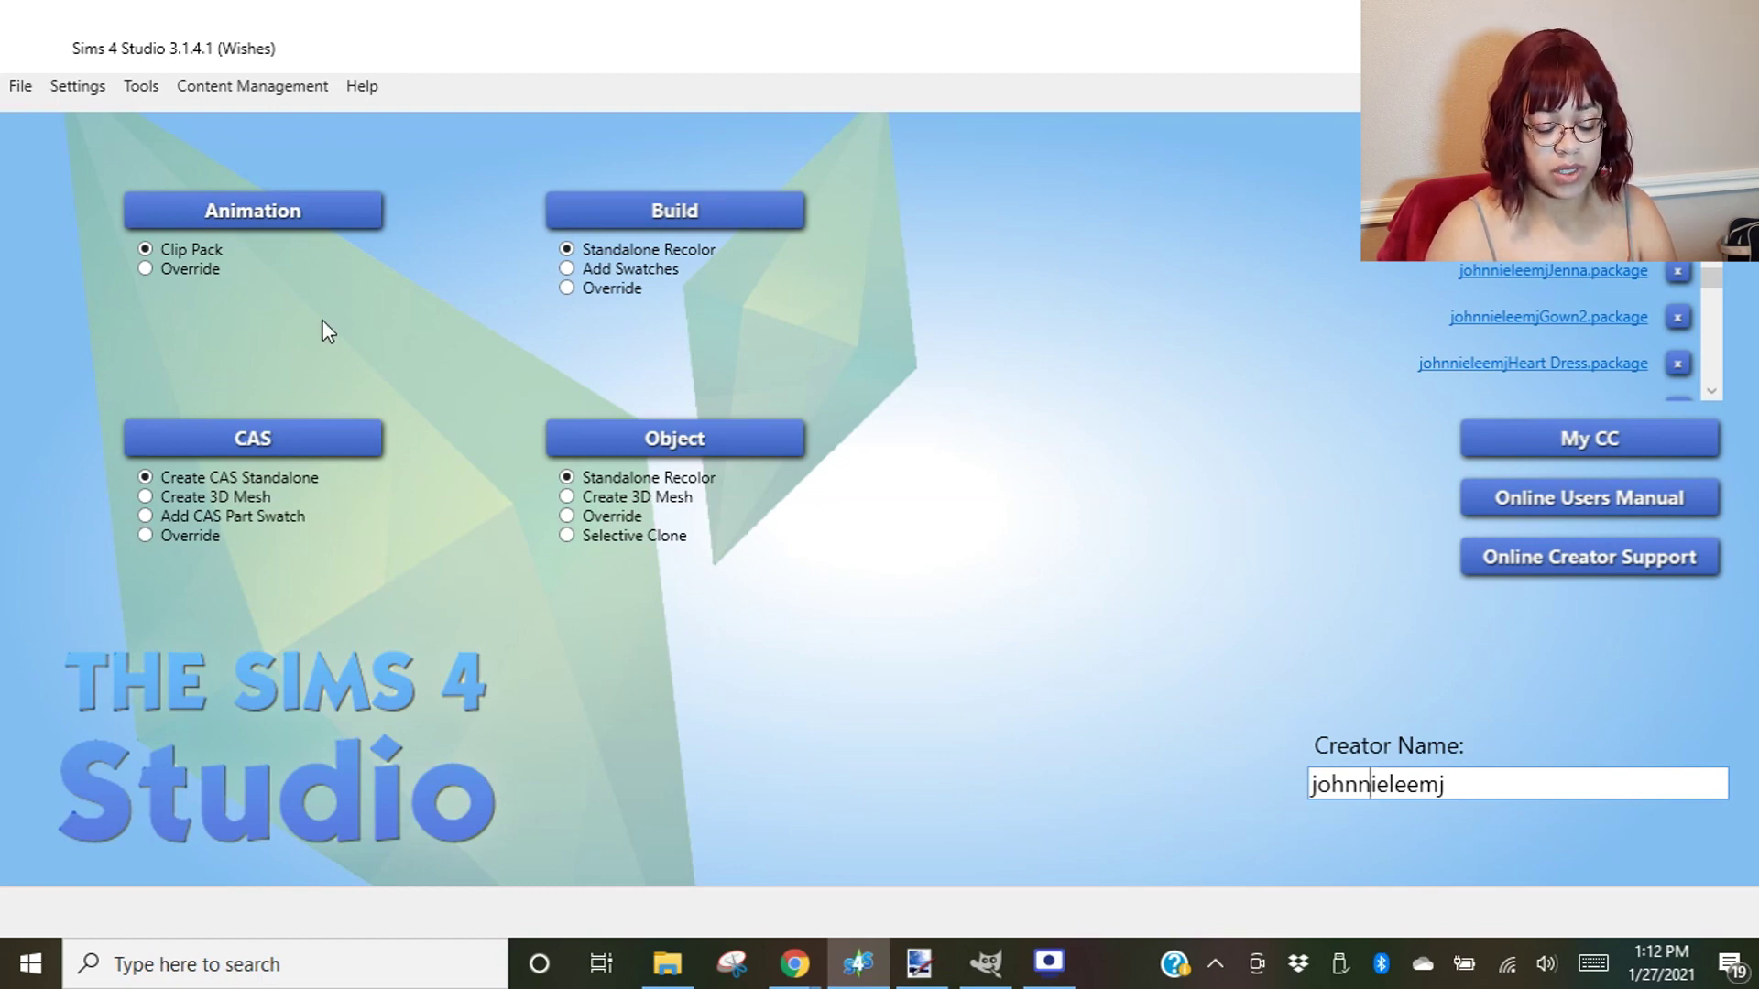
click(247, 440)
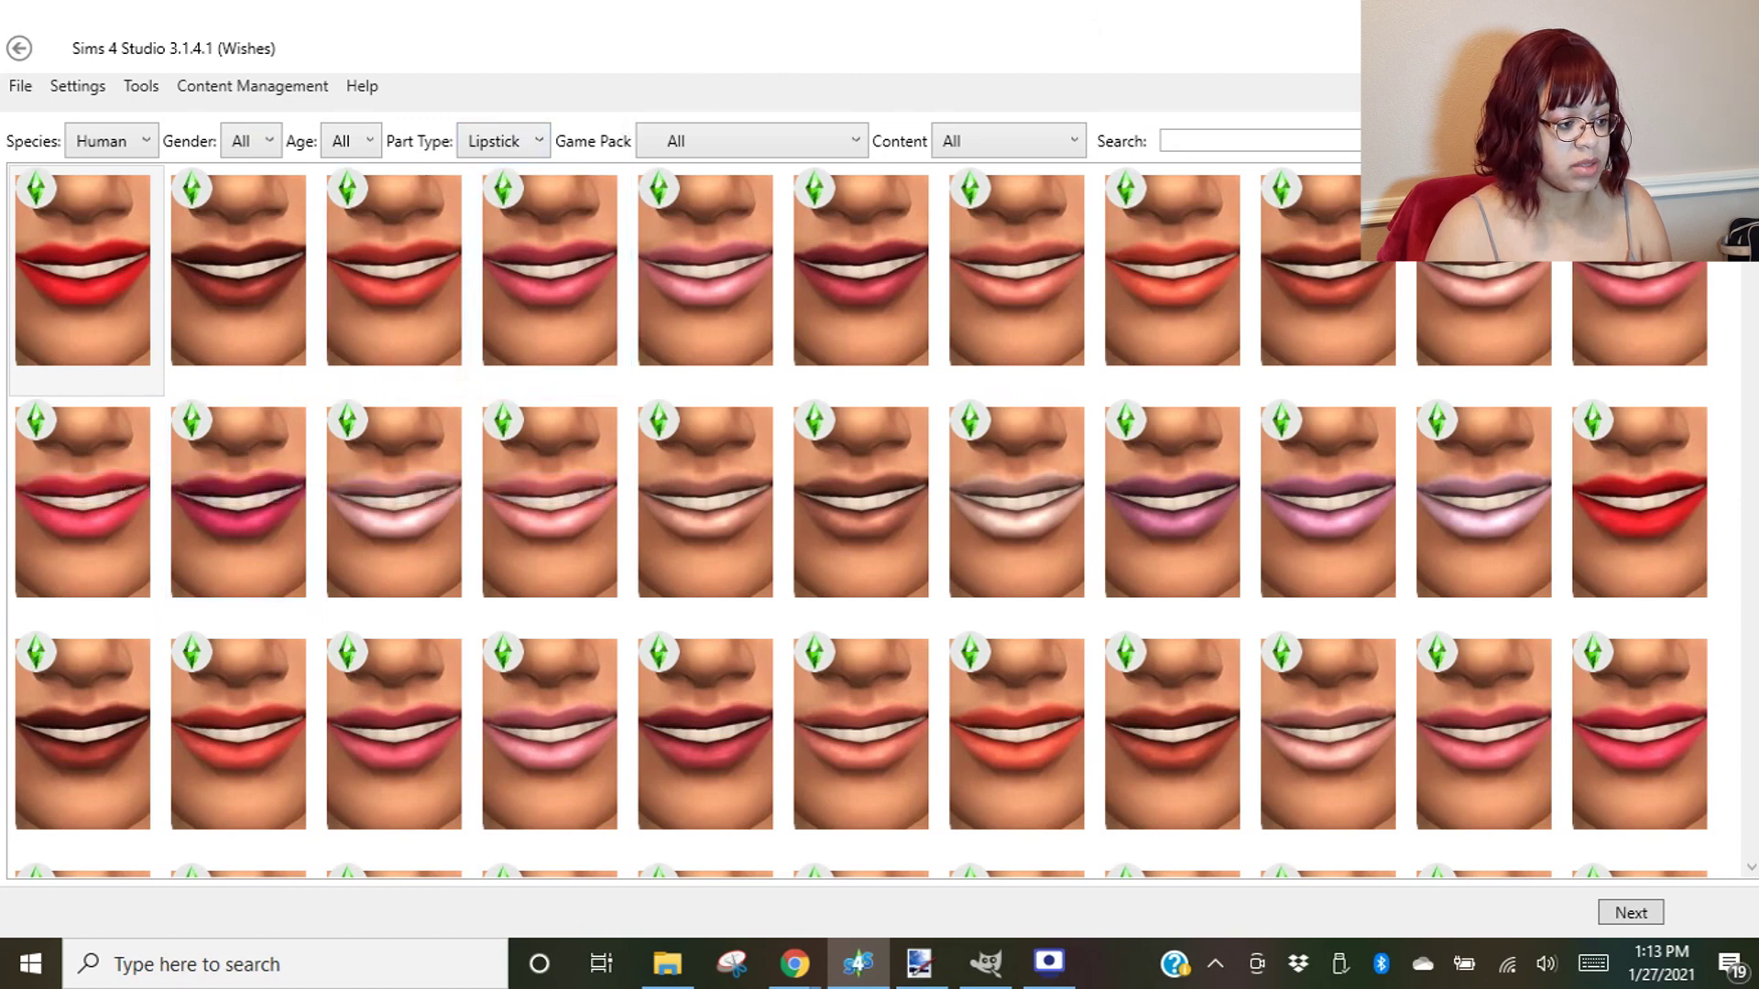
- Look through the part type options available for the CAS catalog
click(507, 145)
scroll(451, 287, up, 1)
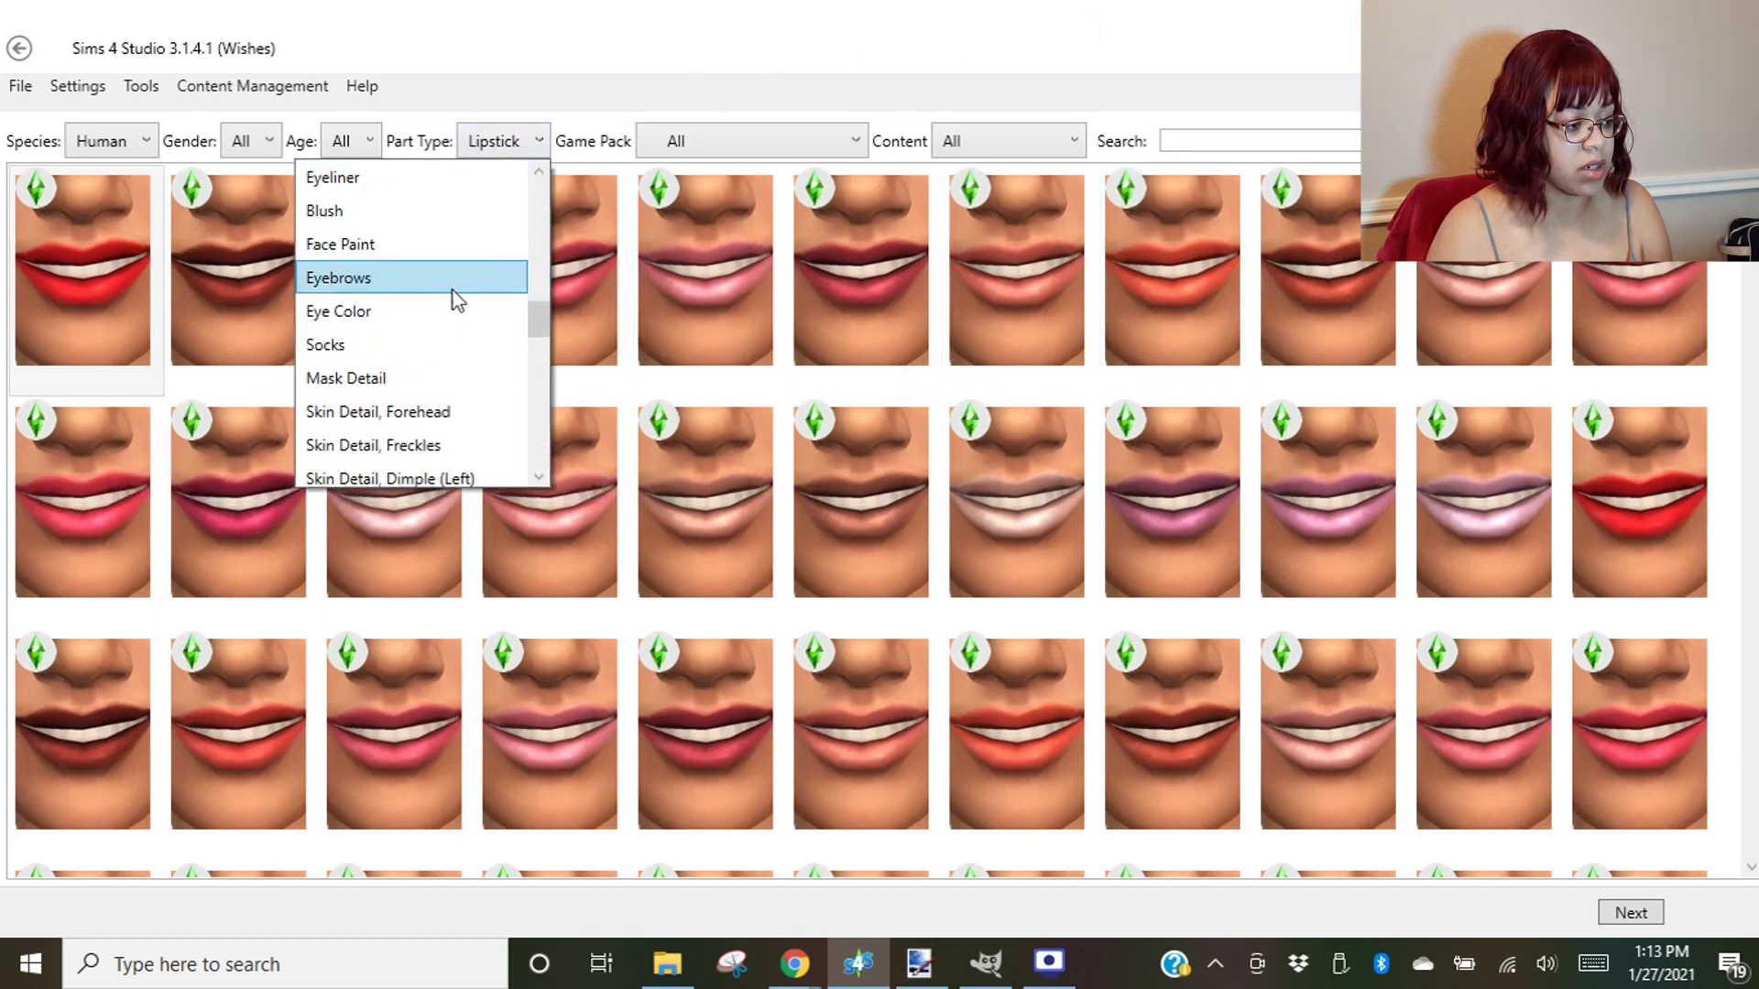
scroll(452, 302, down, 1)
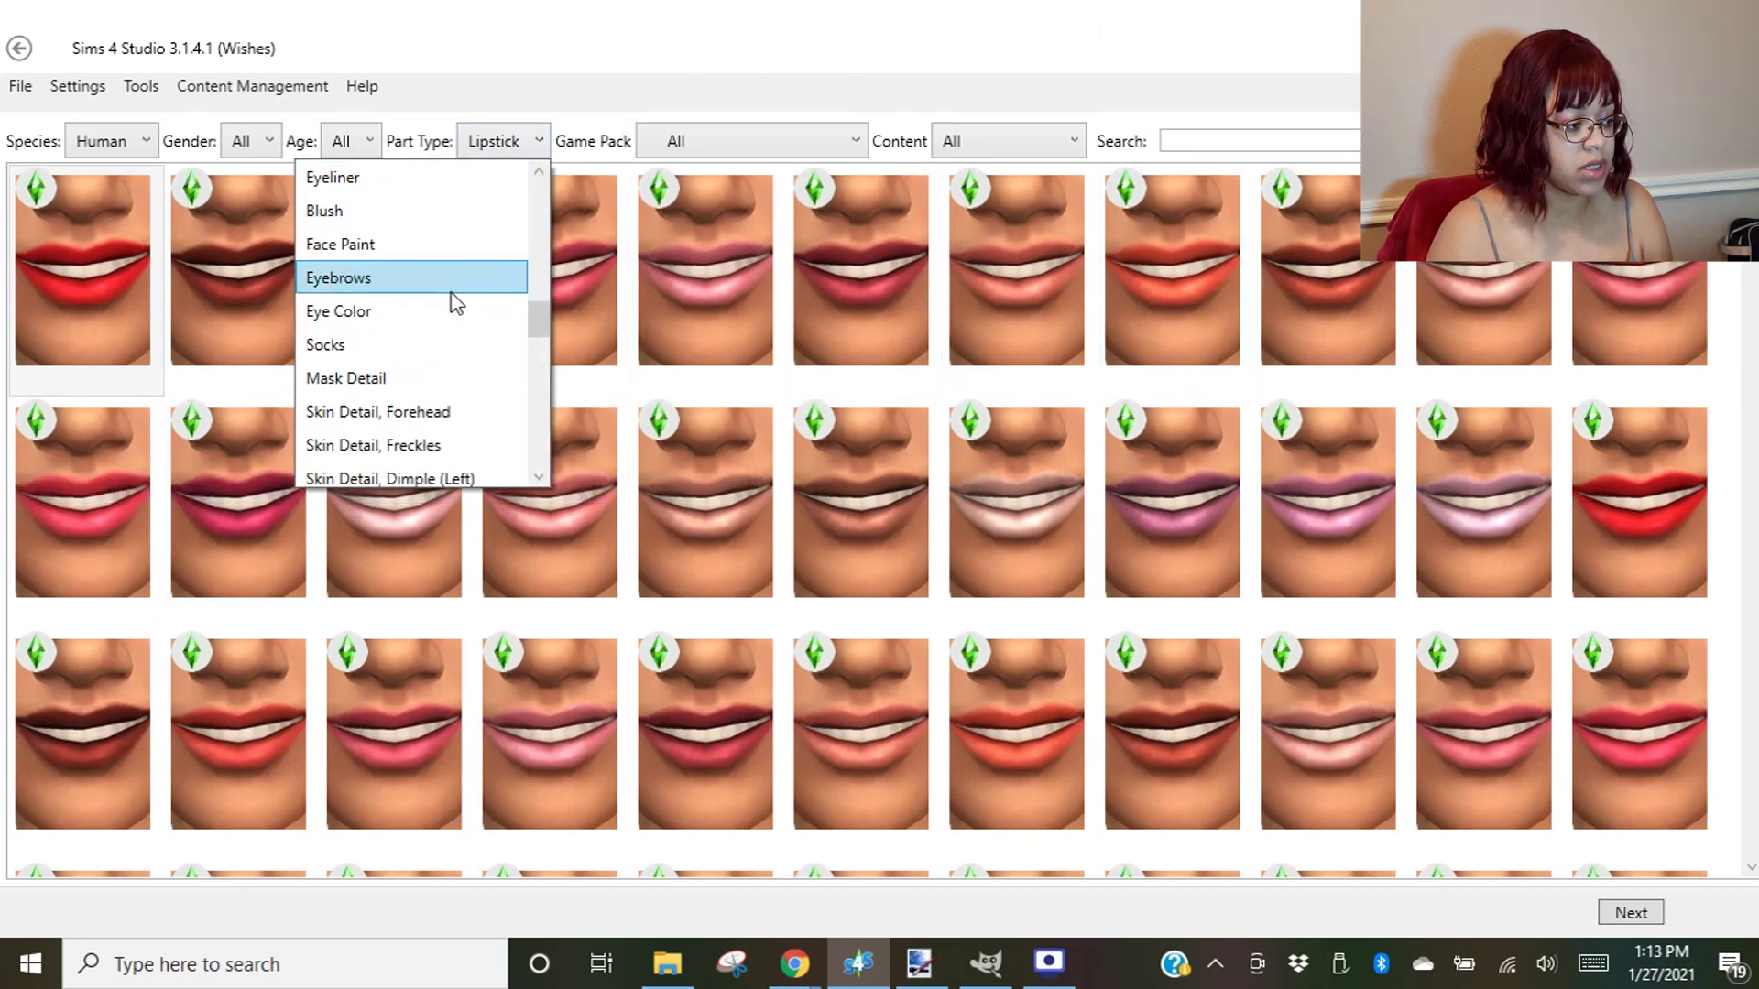
click(163, 140)
- Filter the lipstick catalog by Female gender and Adult age
click(249, 141)
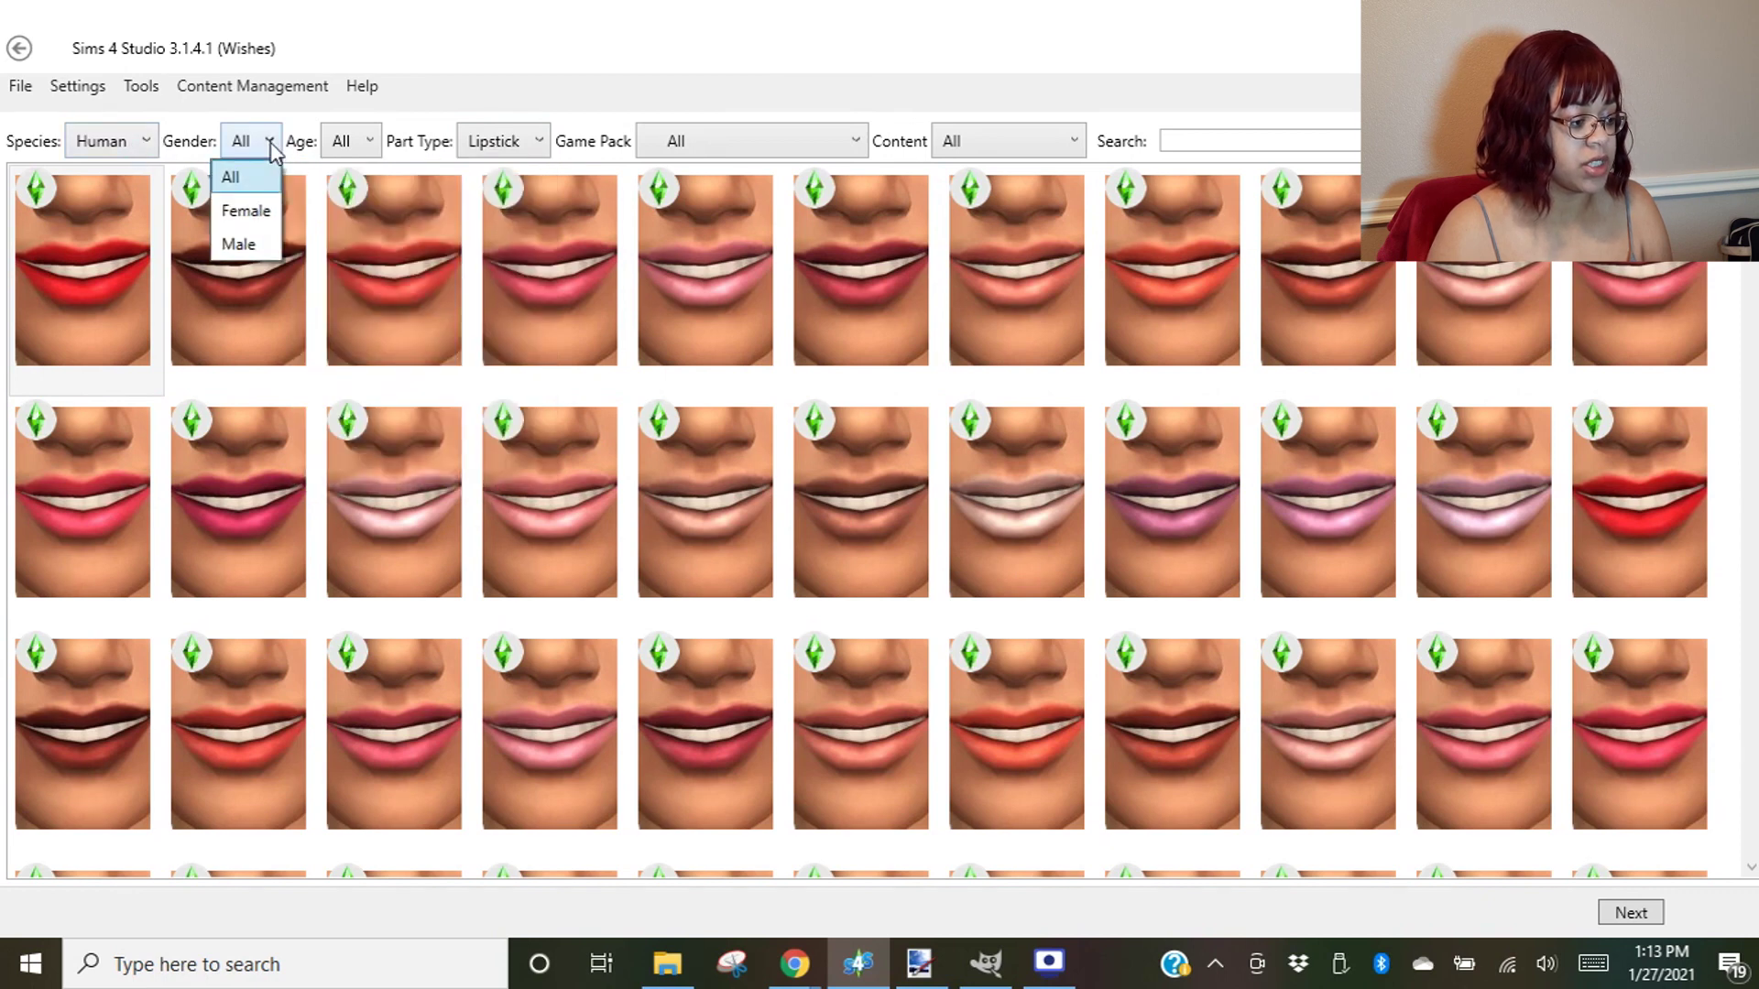
click(255, 213)
click(374, 142)
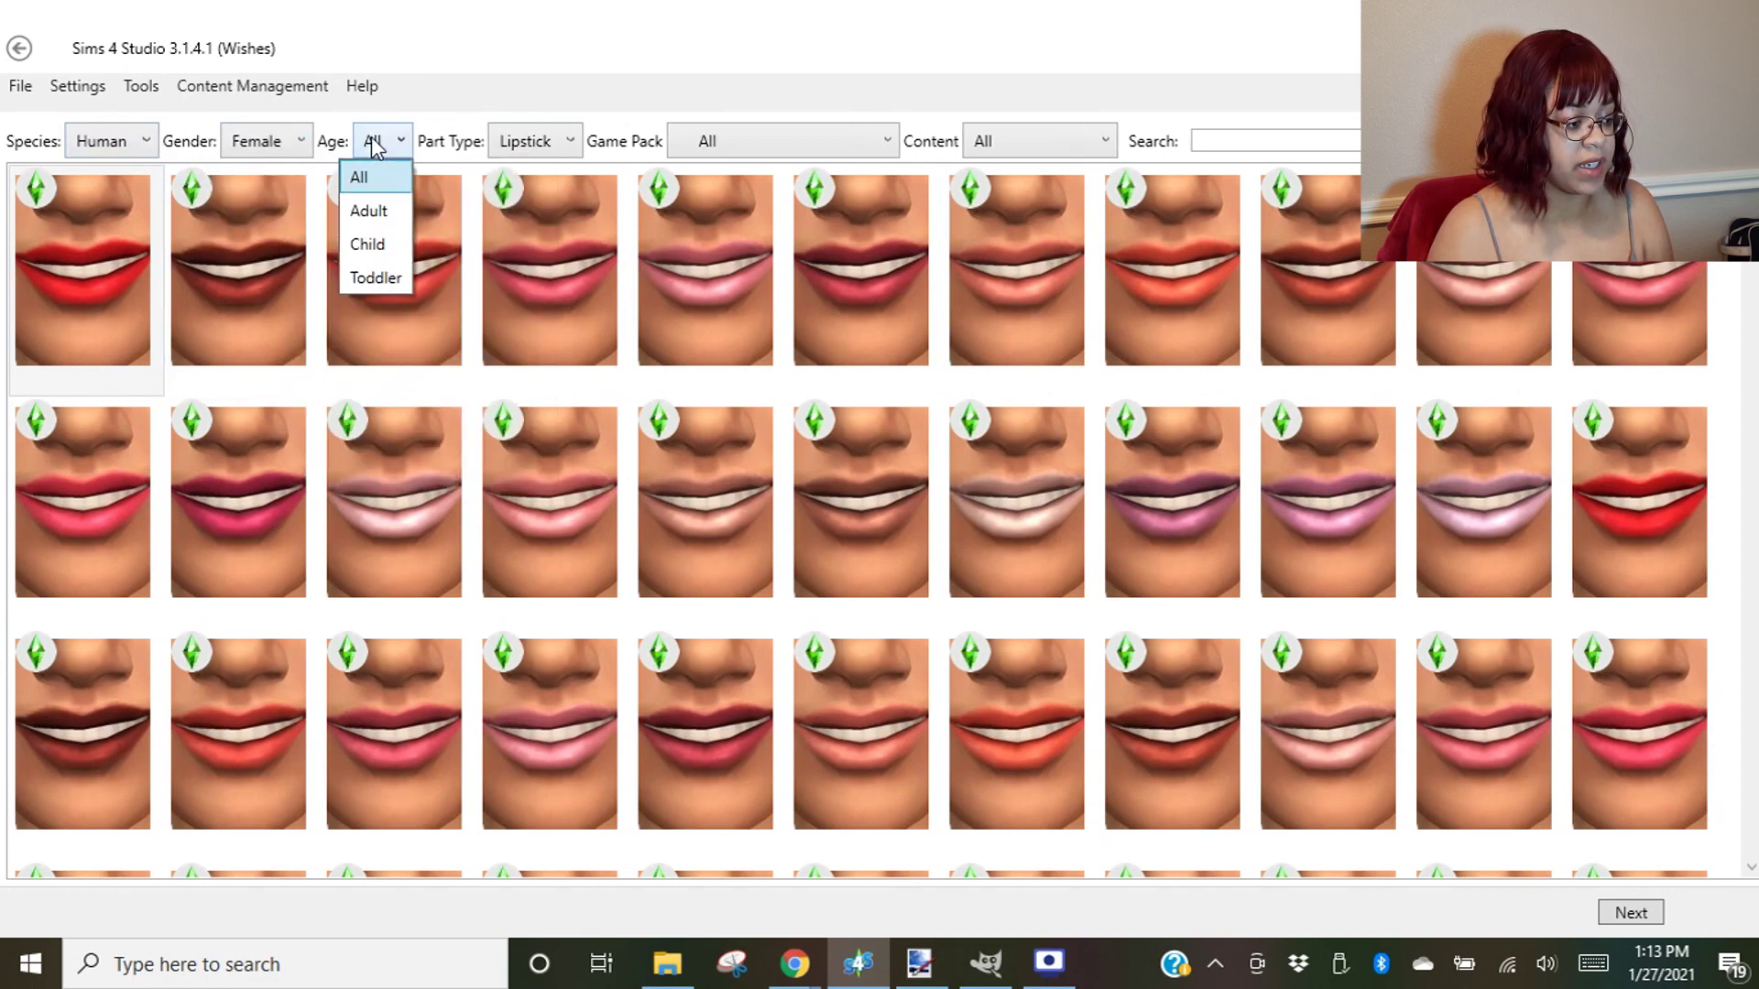
click(371, 212)
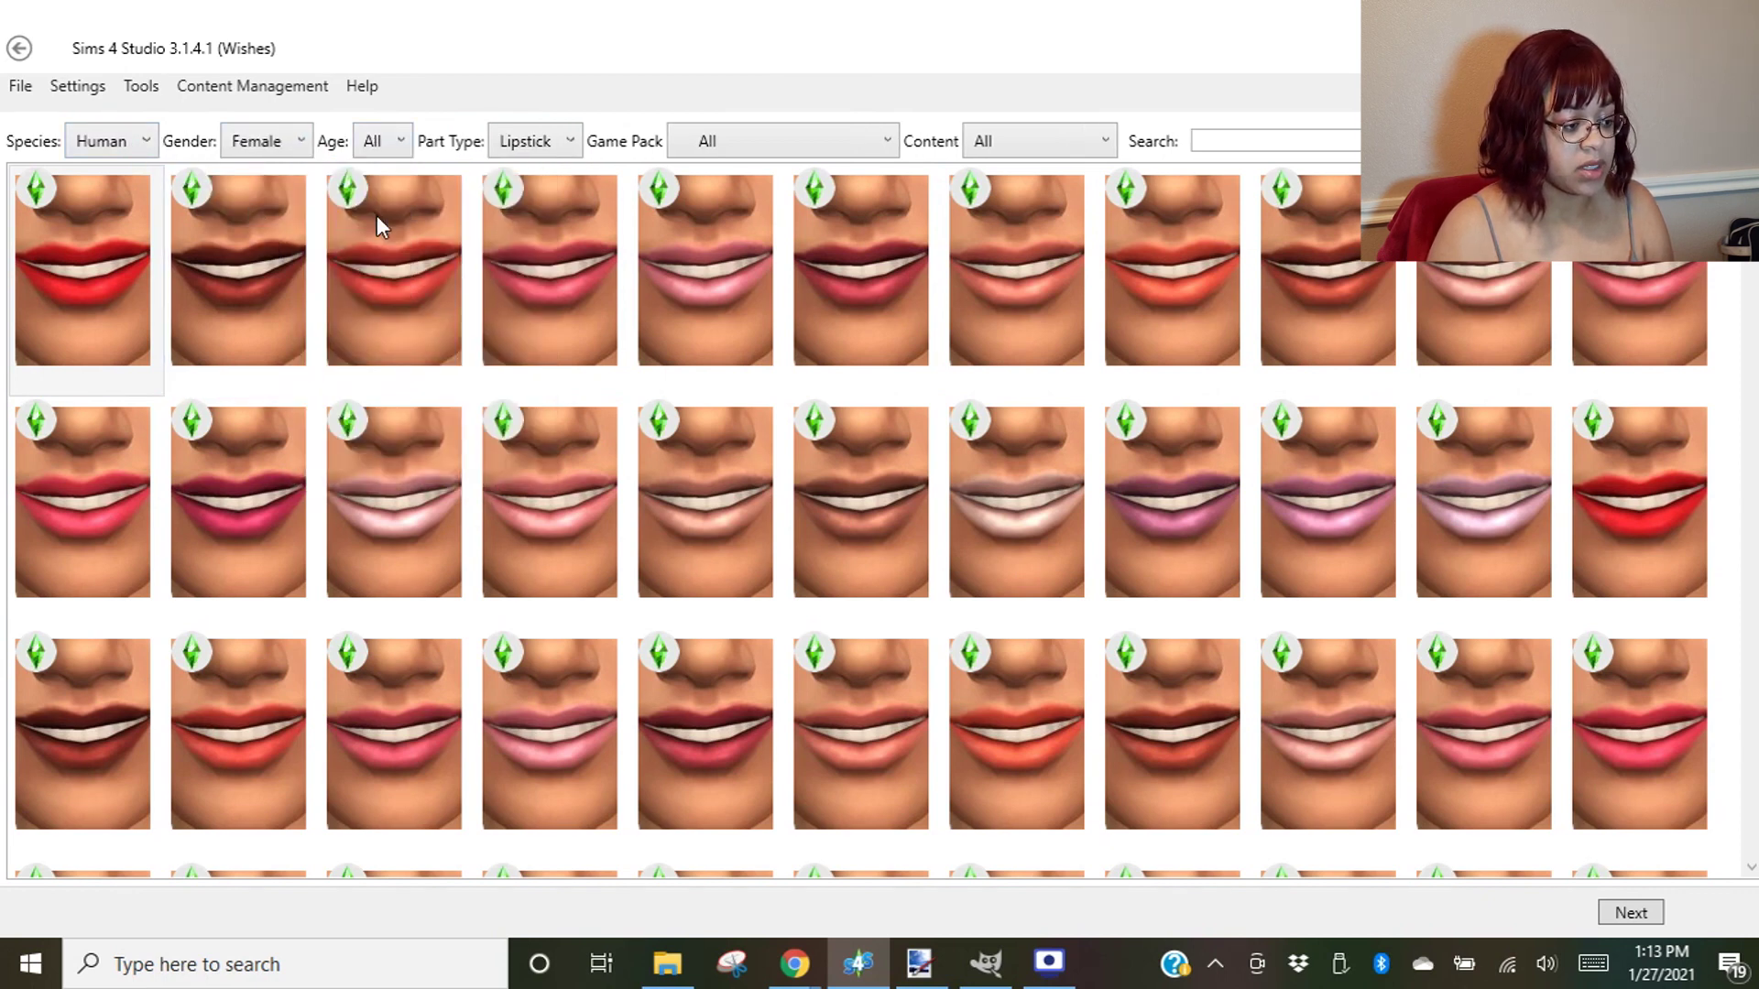
- Look through the part types and filter the catalog to Clothing Top
click(546, 144)
scroll(520, 278, down, 1)
scroll(518, 287, down, 8)
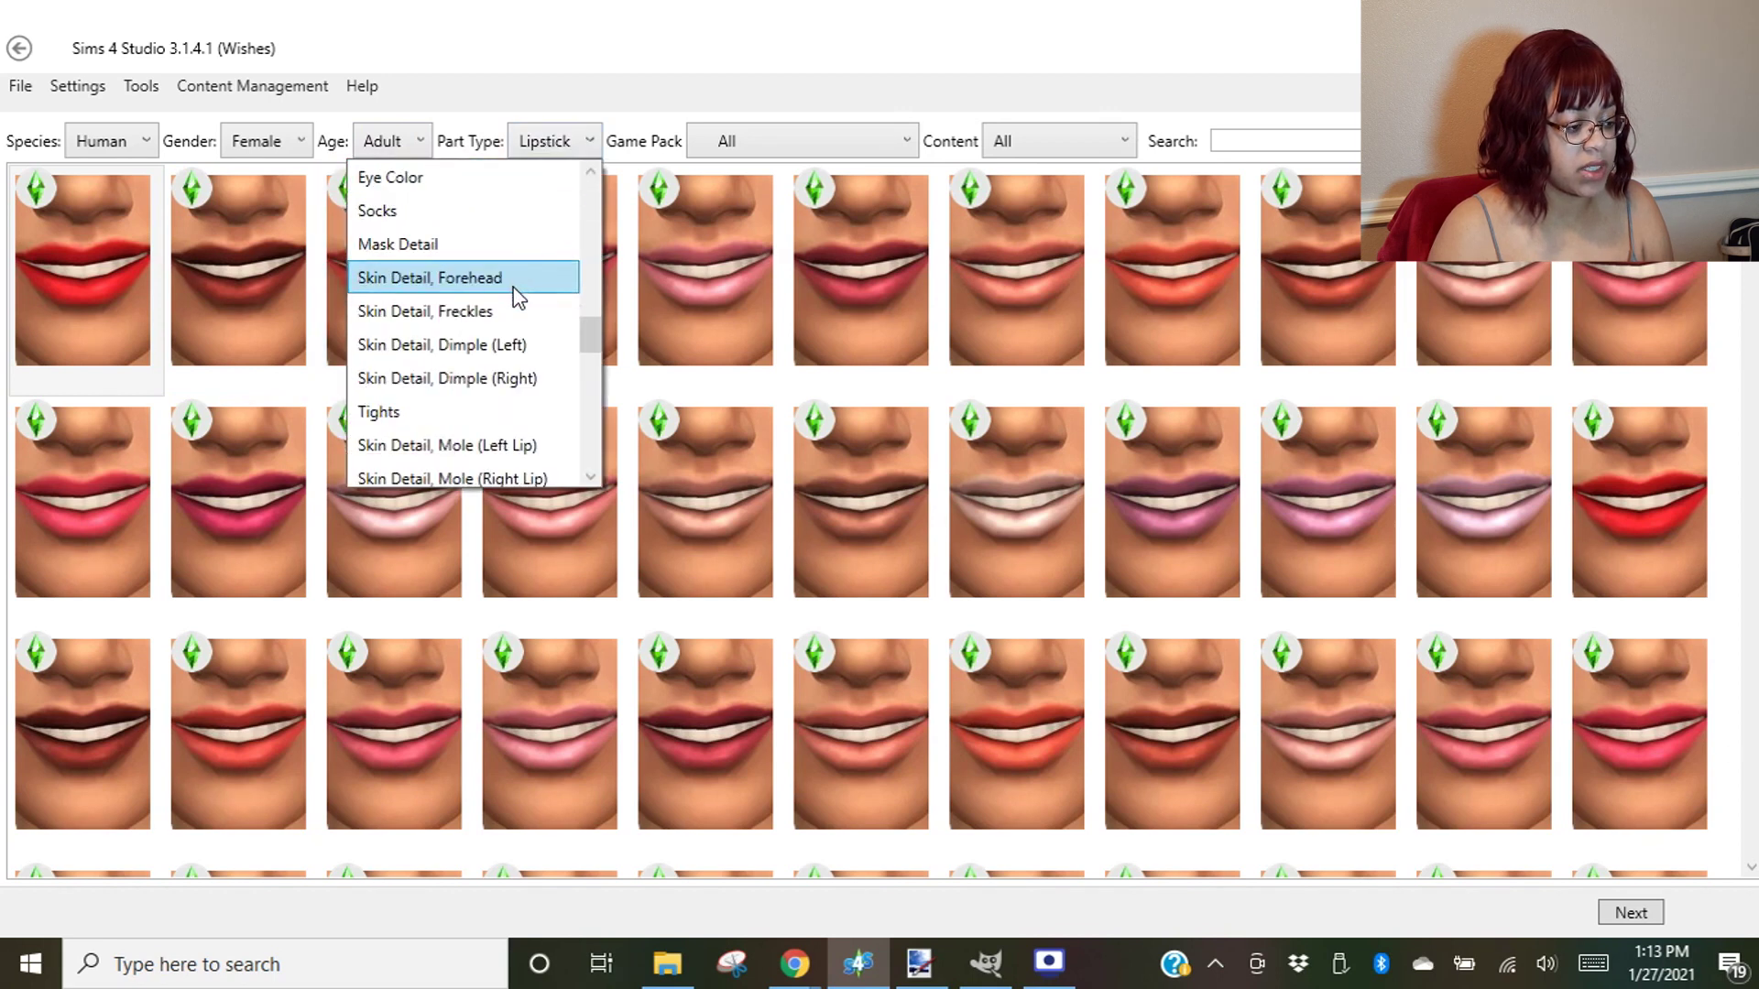
scroll(518, 296, up, 10)
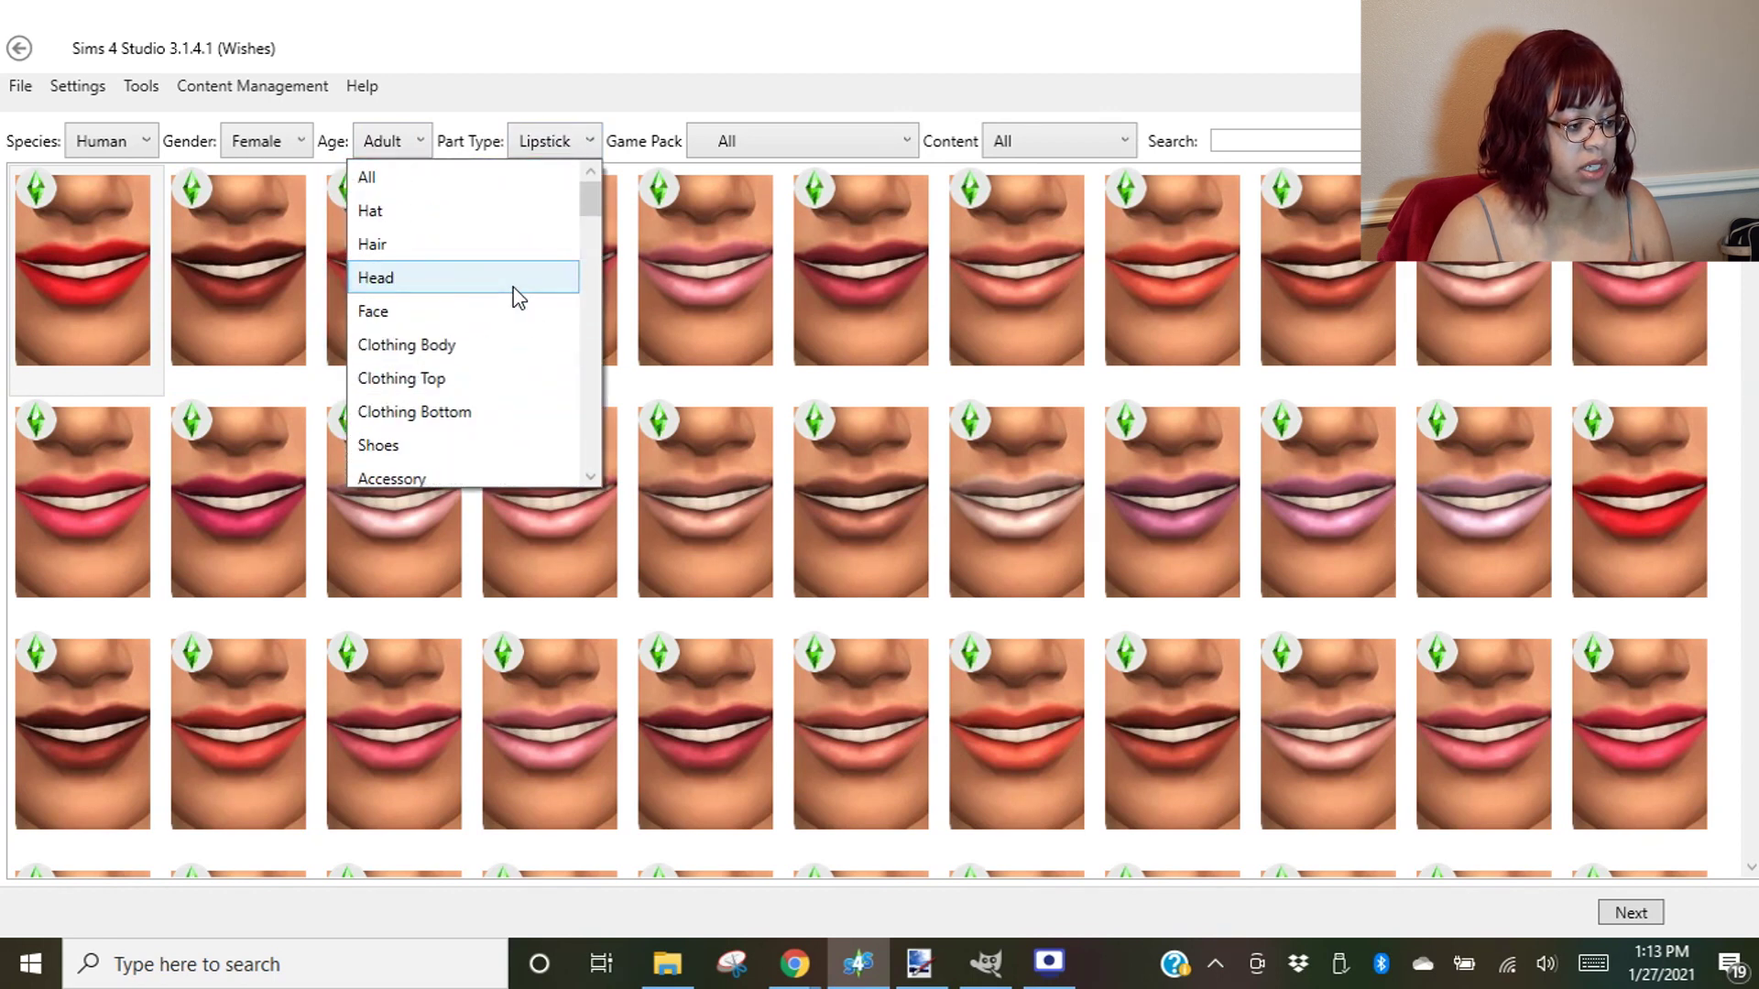
click(465, 380)
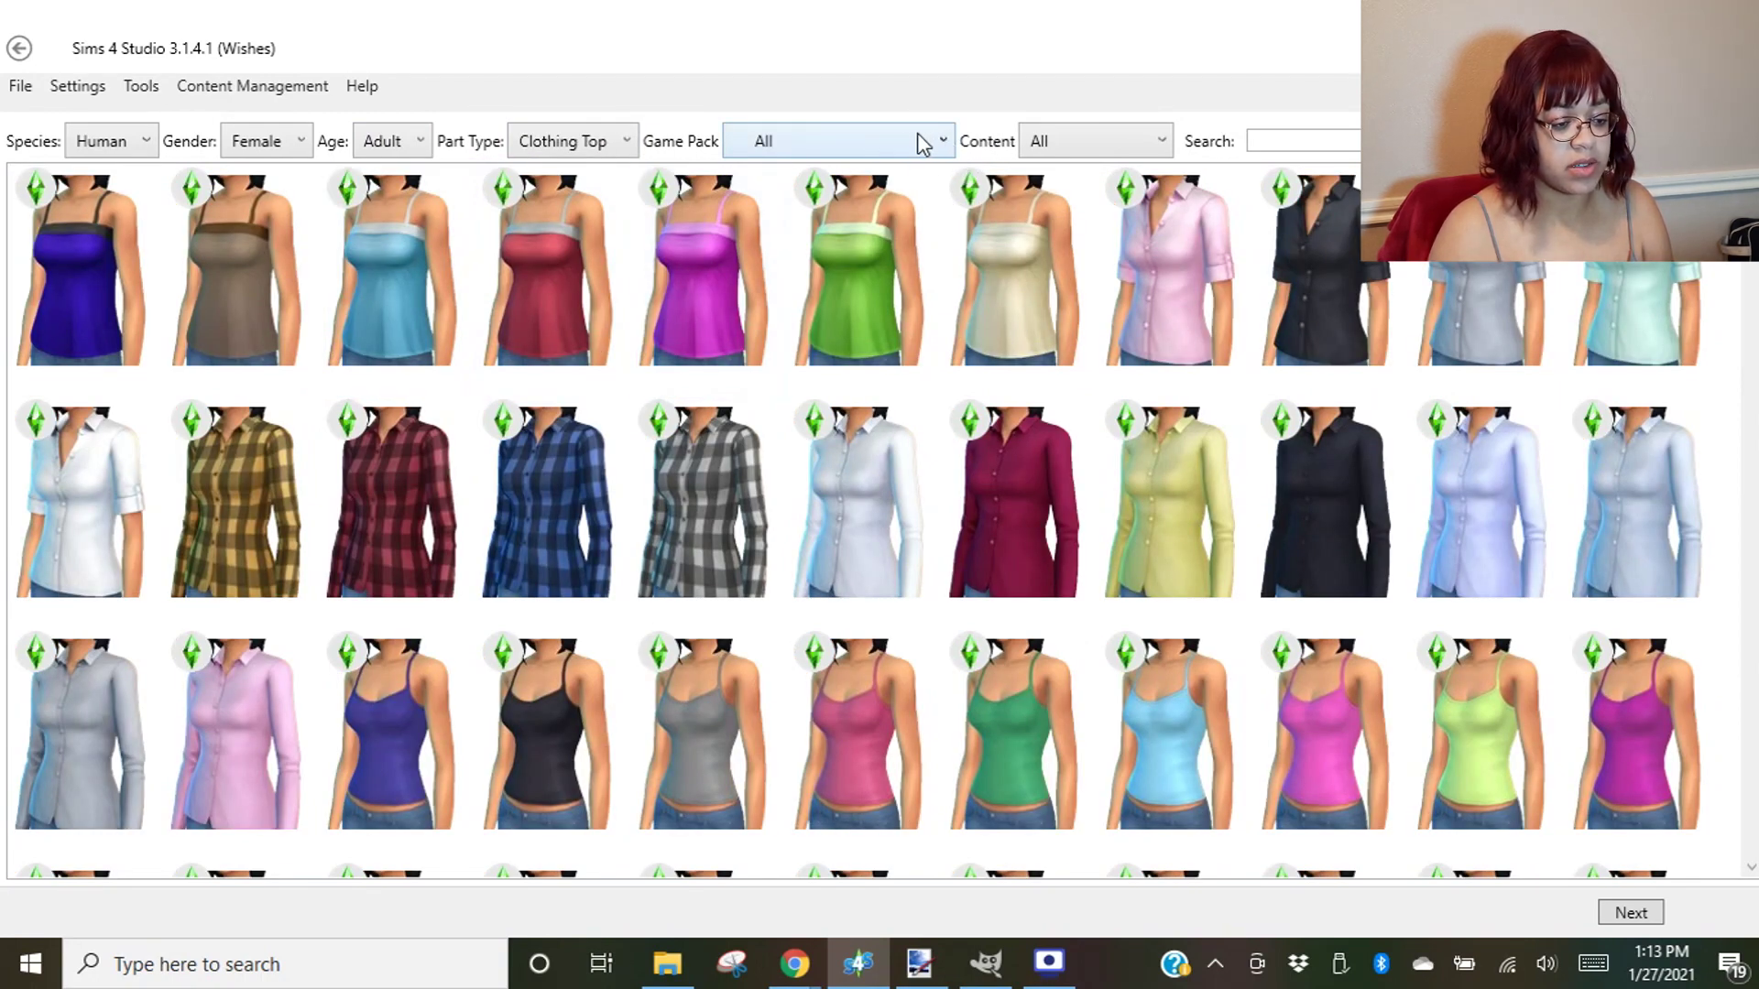
- Limit the clothing tops to the Base Game pack and to Game content
click(813, 145)
click(861, 207)
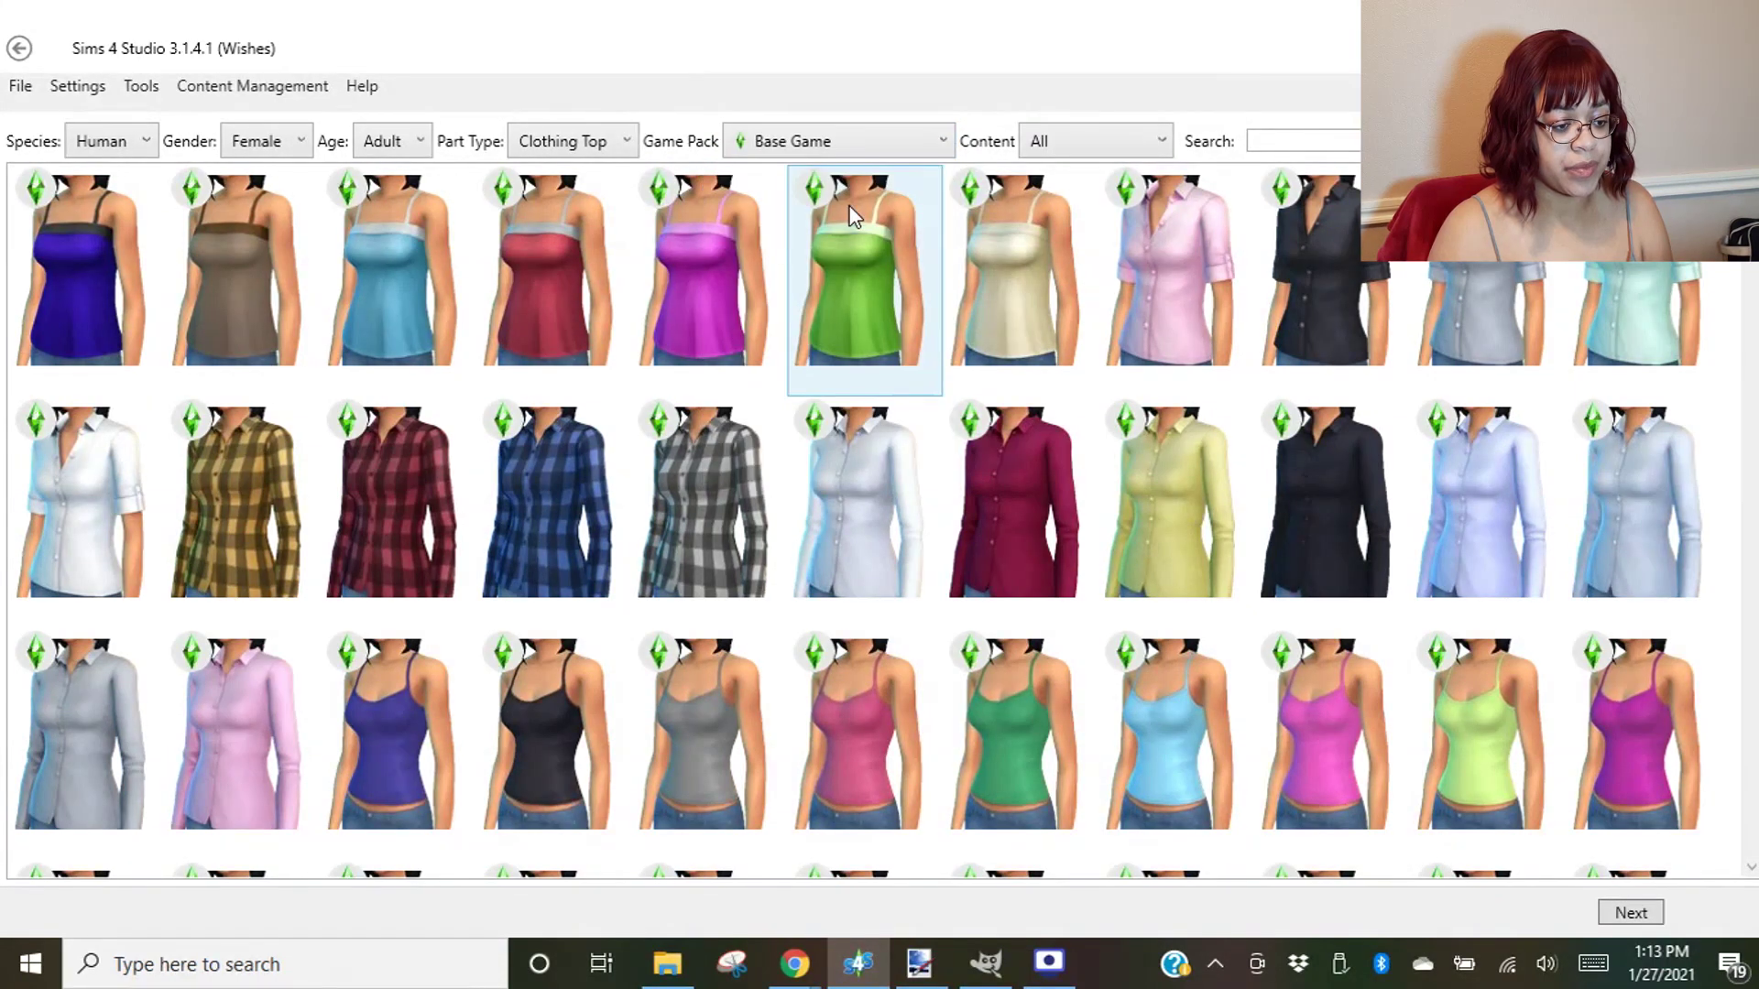
click(1118, 141)
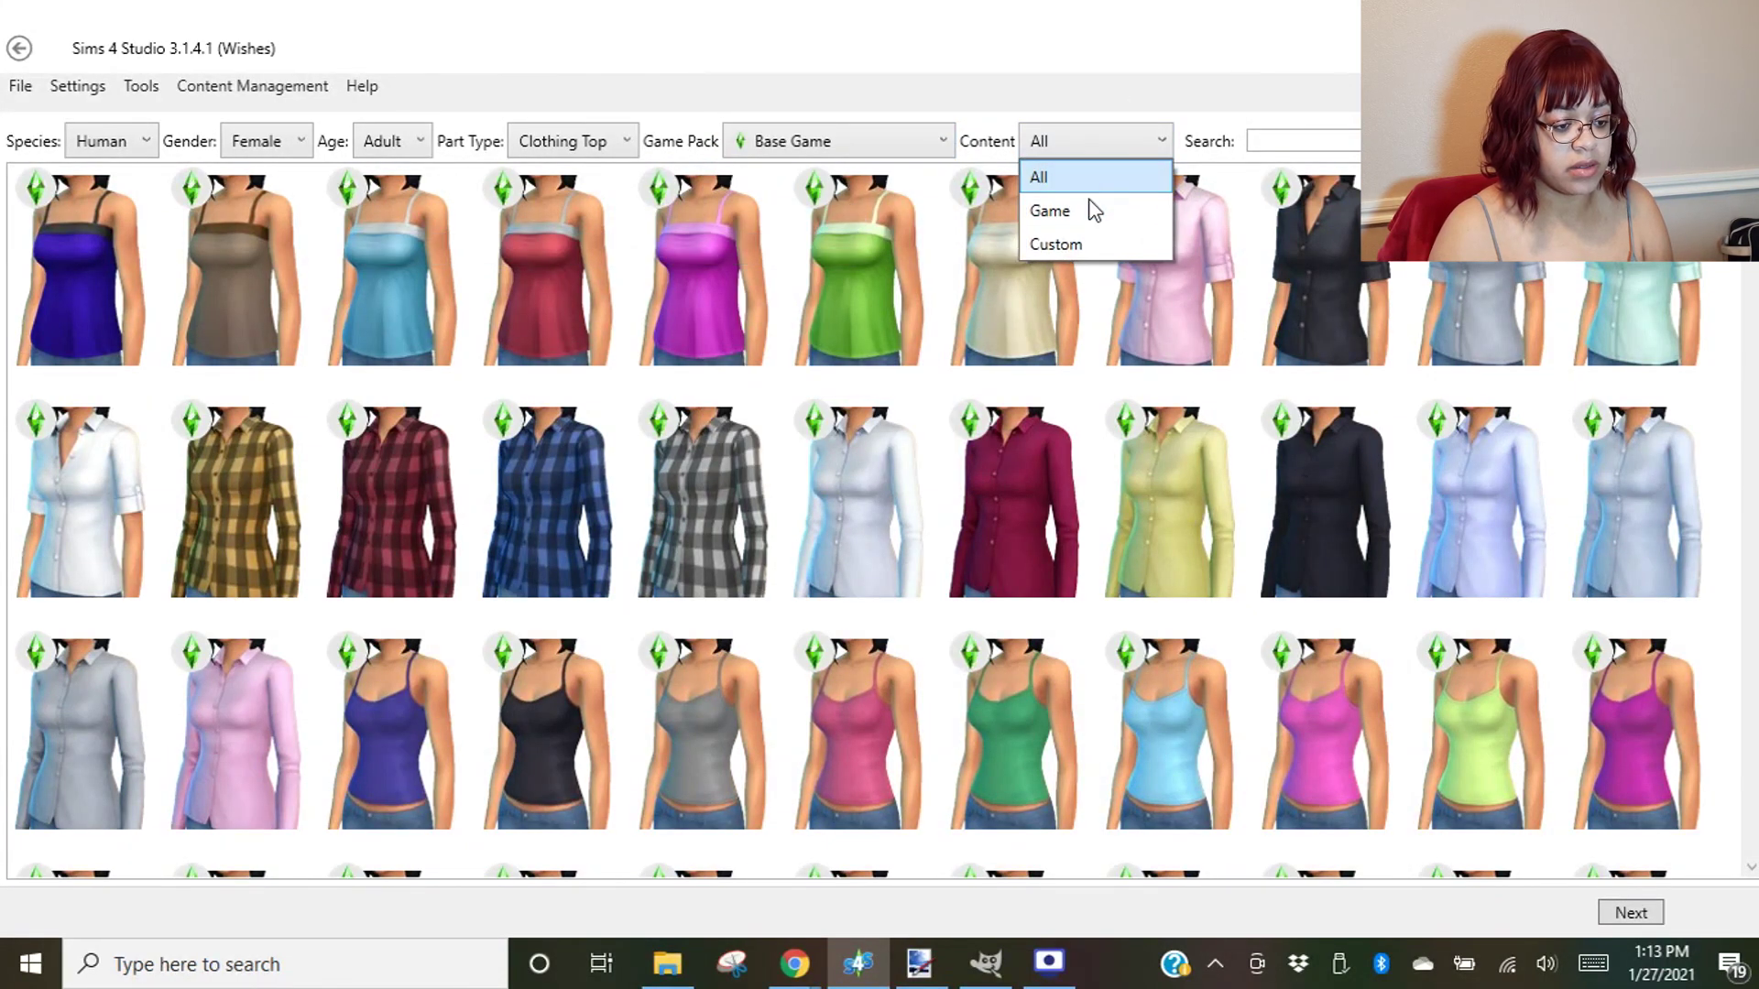
click(1090, 209)
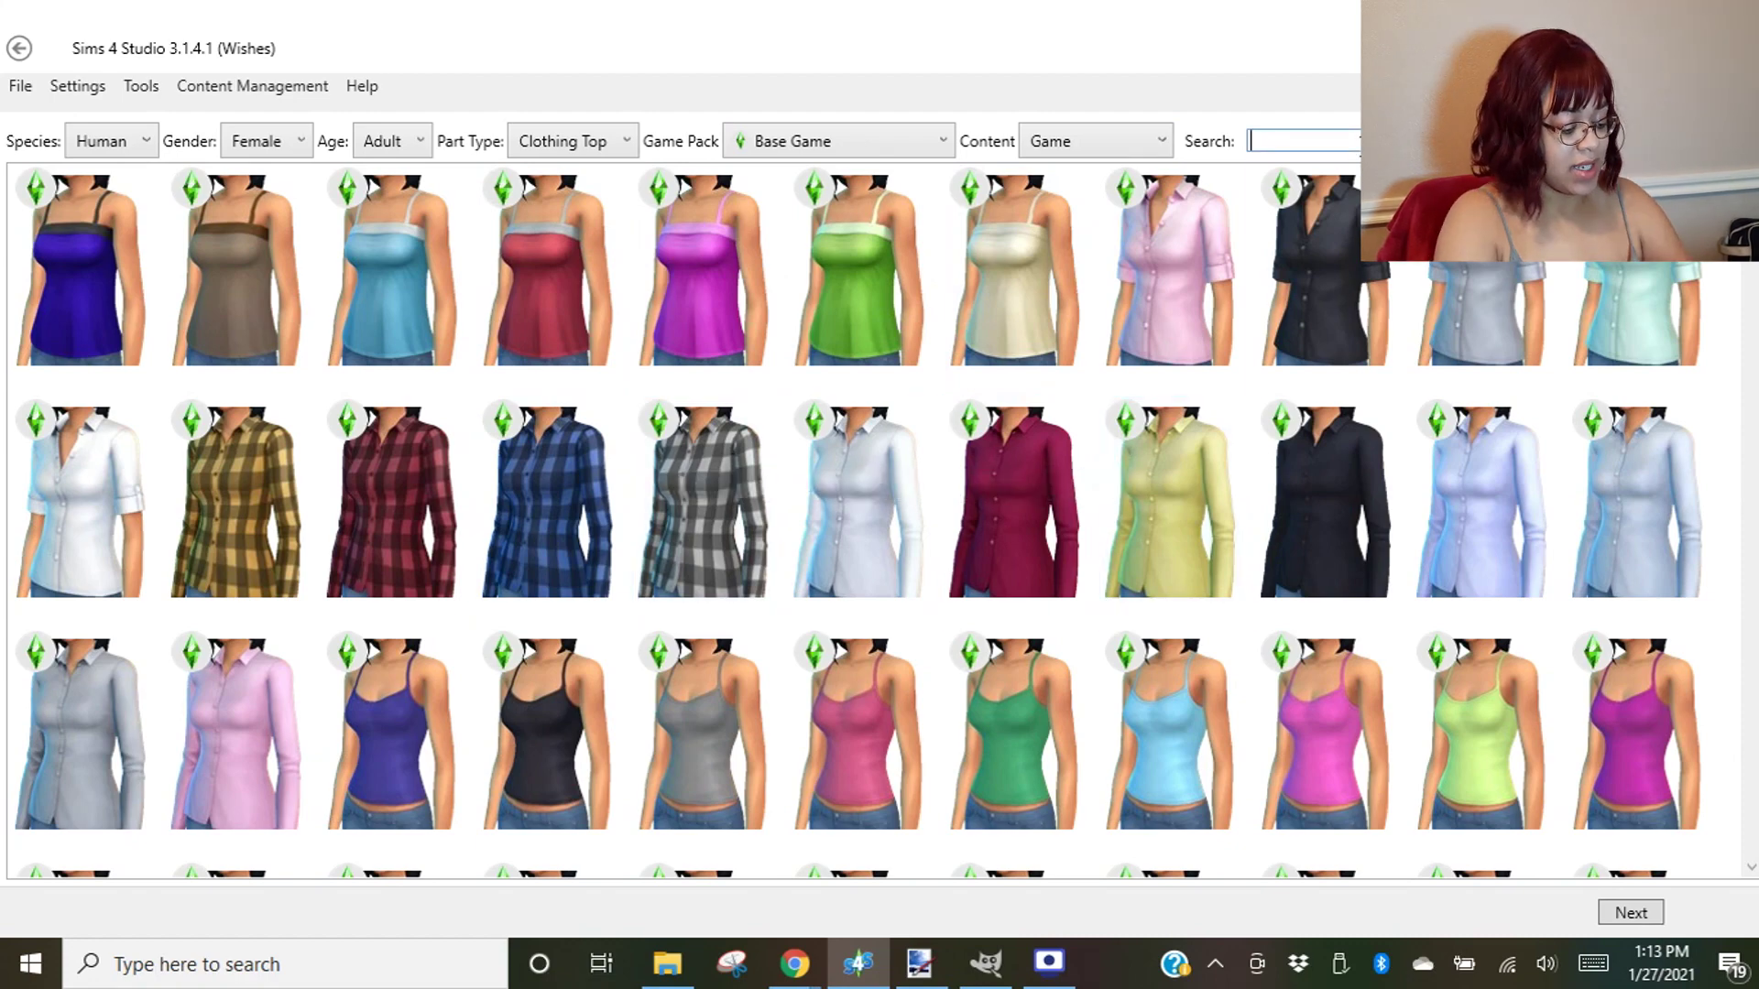
- Search the tops for "turt", choose the olive green turtleneck and continue to saving the package
text(turt)
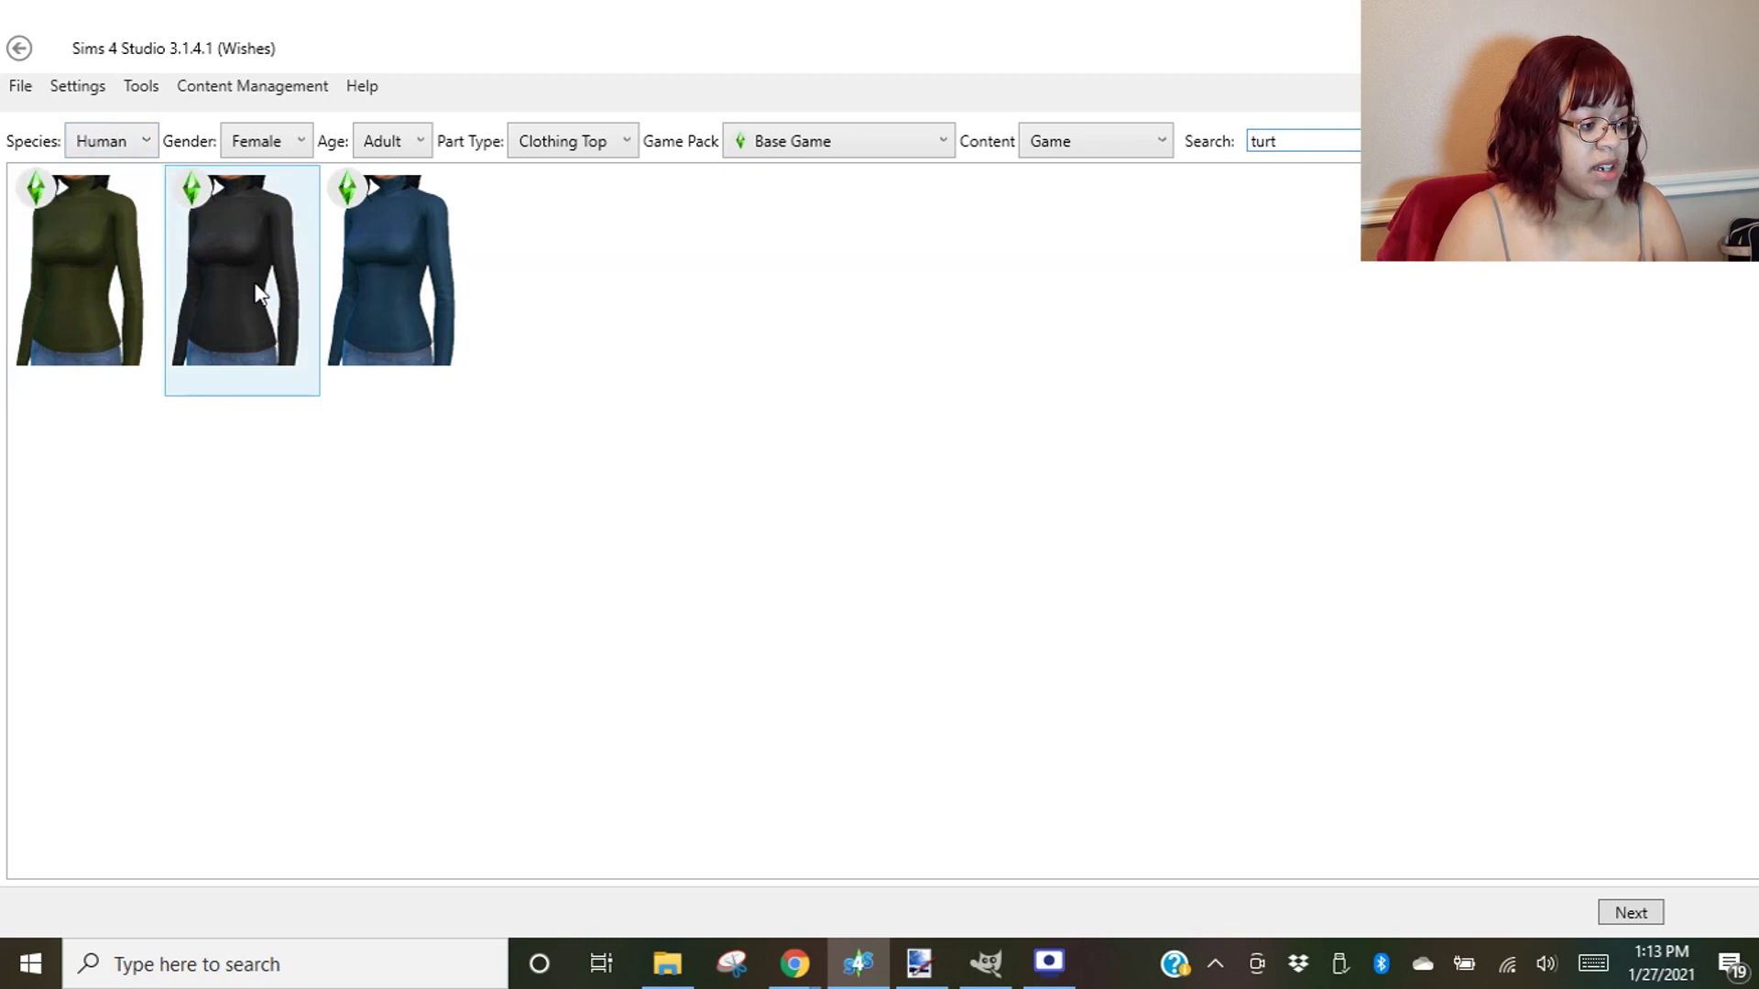
click(118, 292)
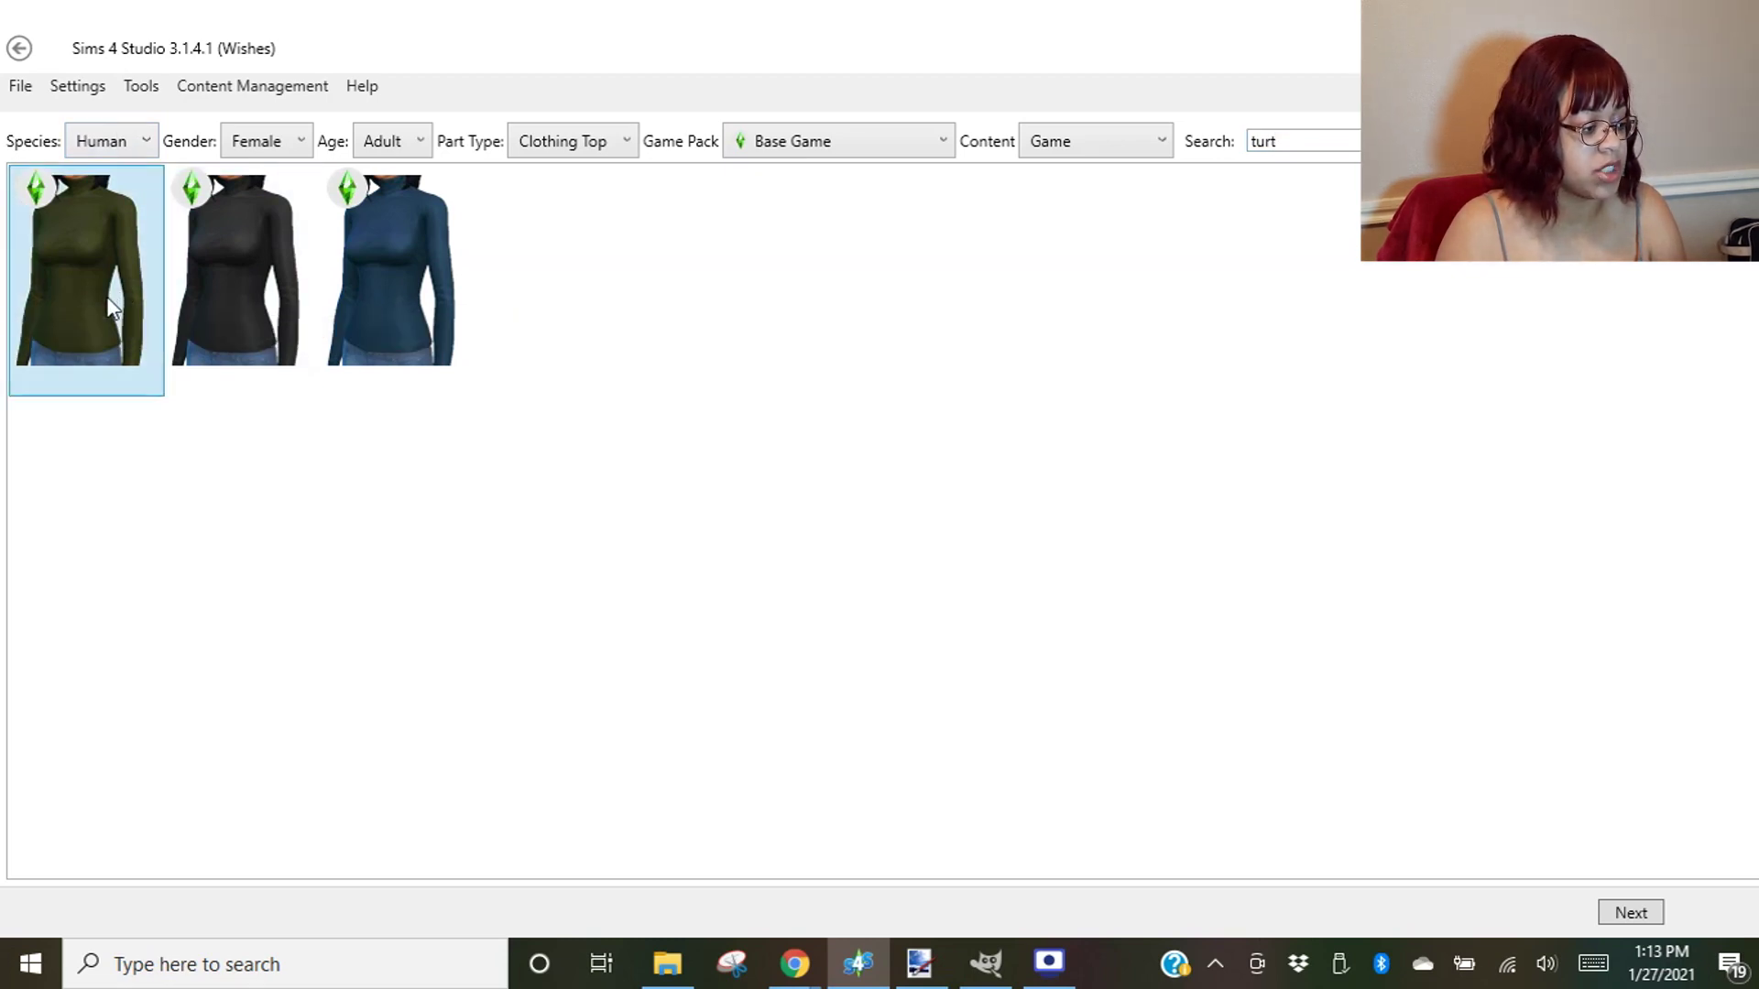
click(1631, 913)
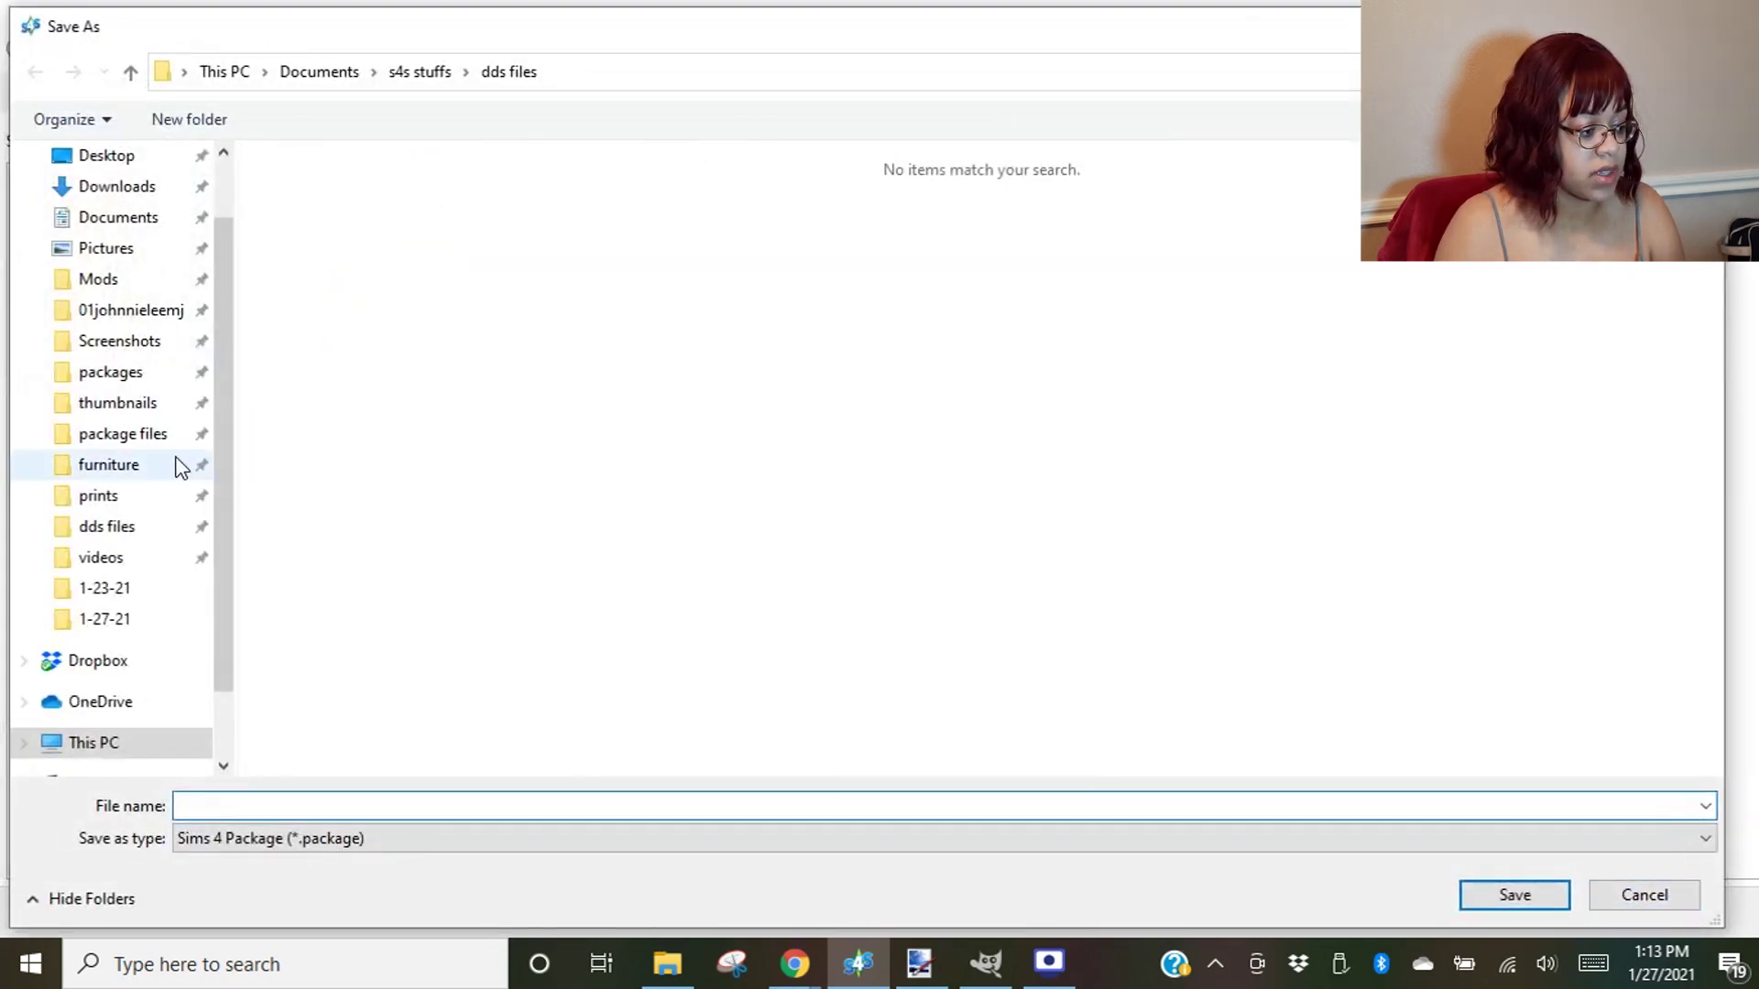
- Save the new package as longshirt3.package in the package files folder, basing the name on the existing longshirt2.package
click(112, 438)
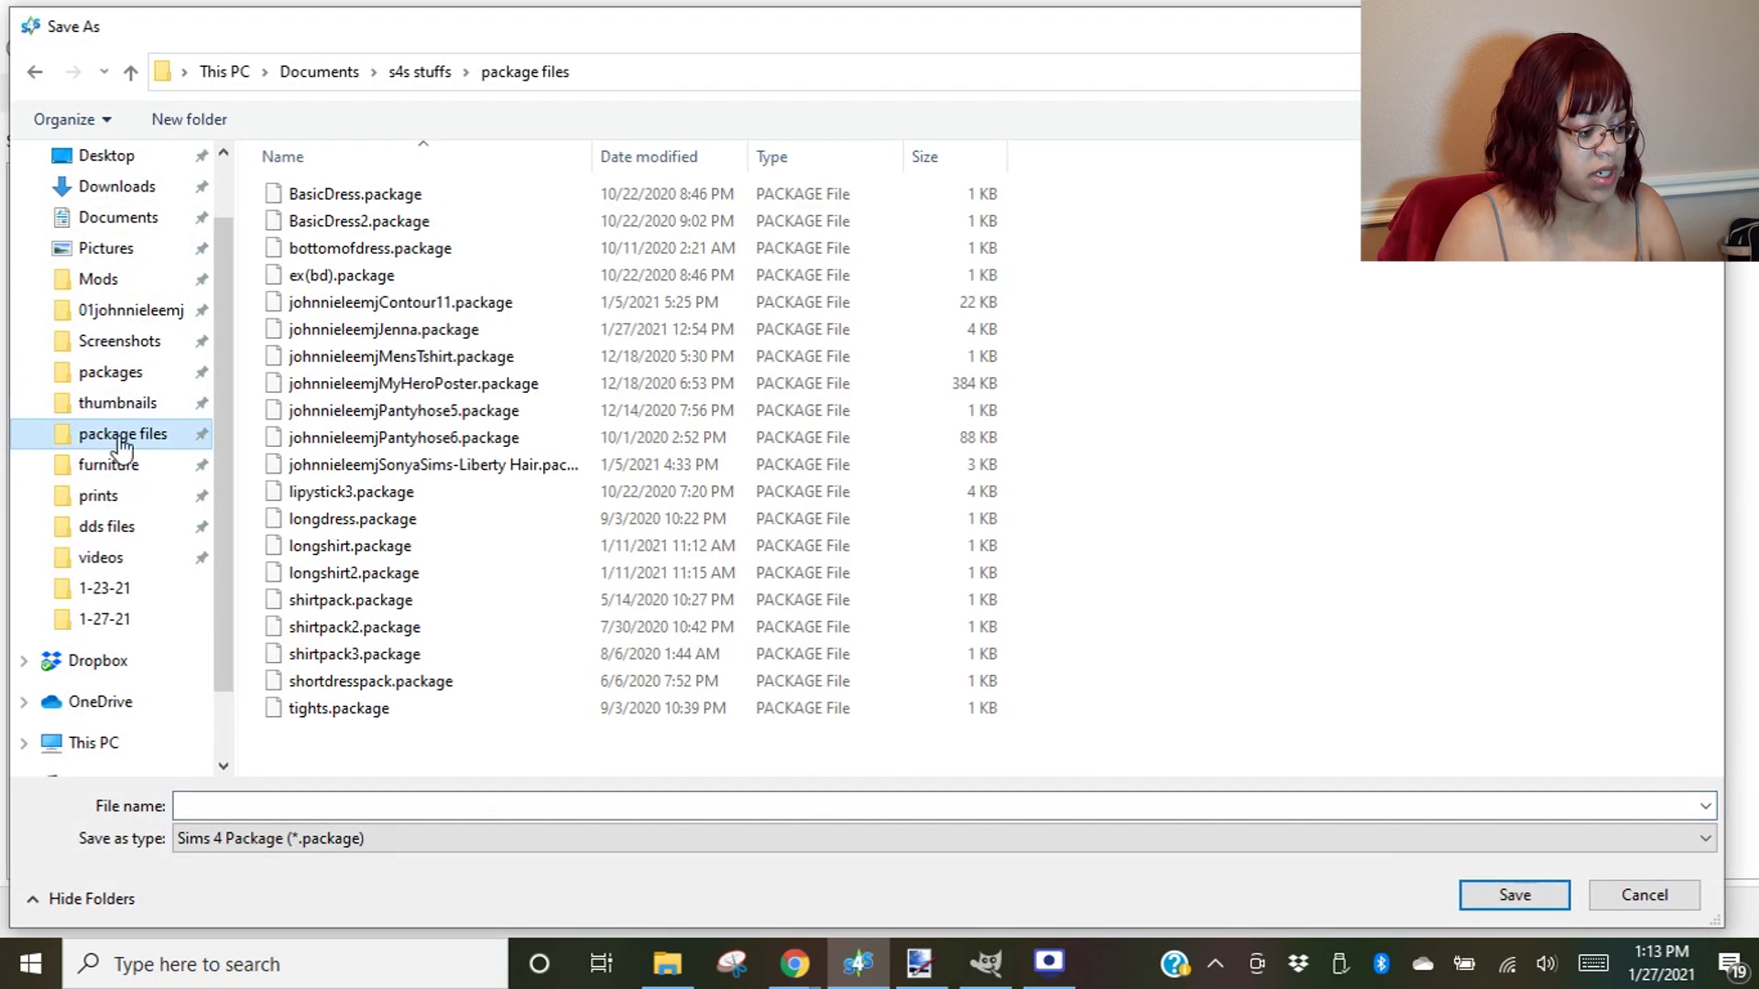
click(473, 802)
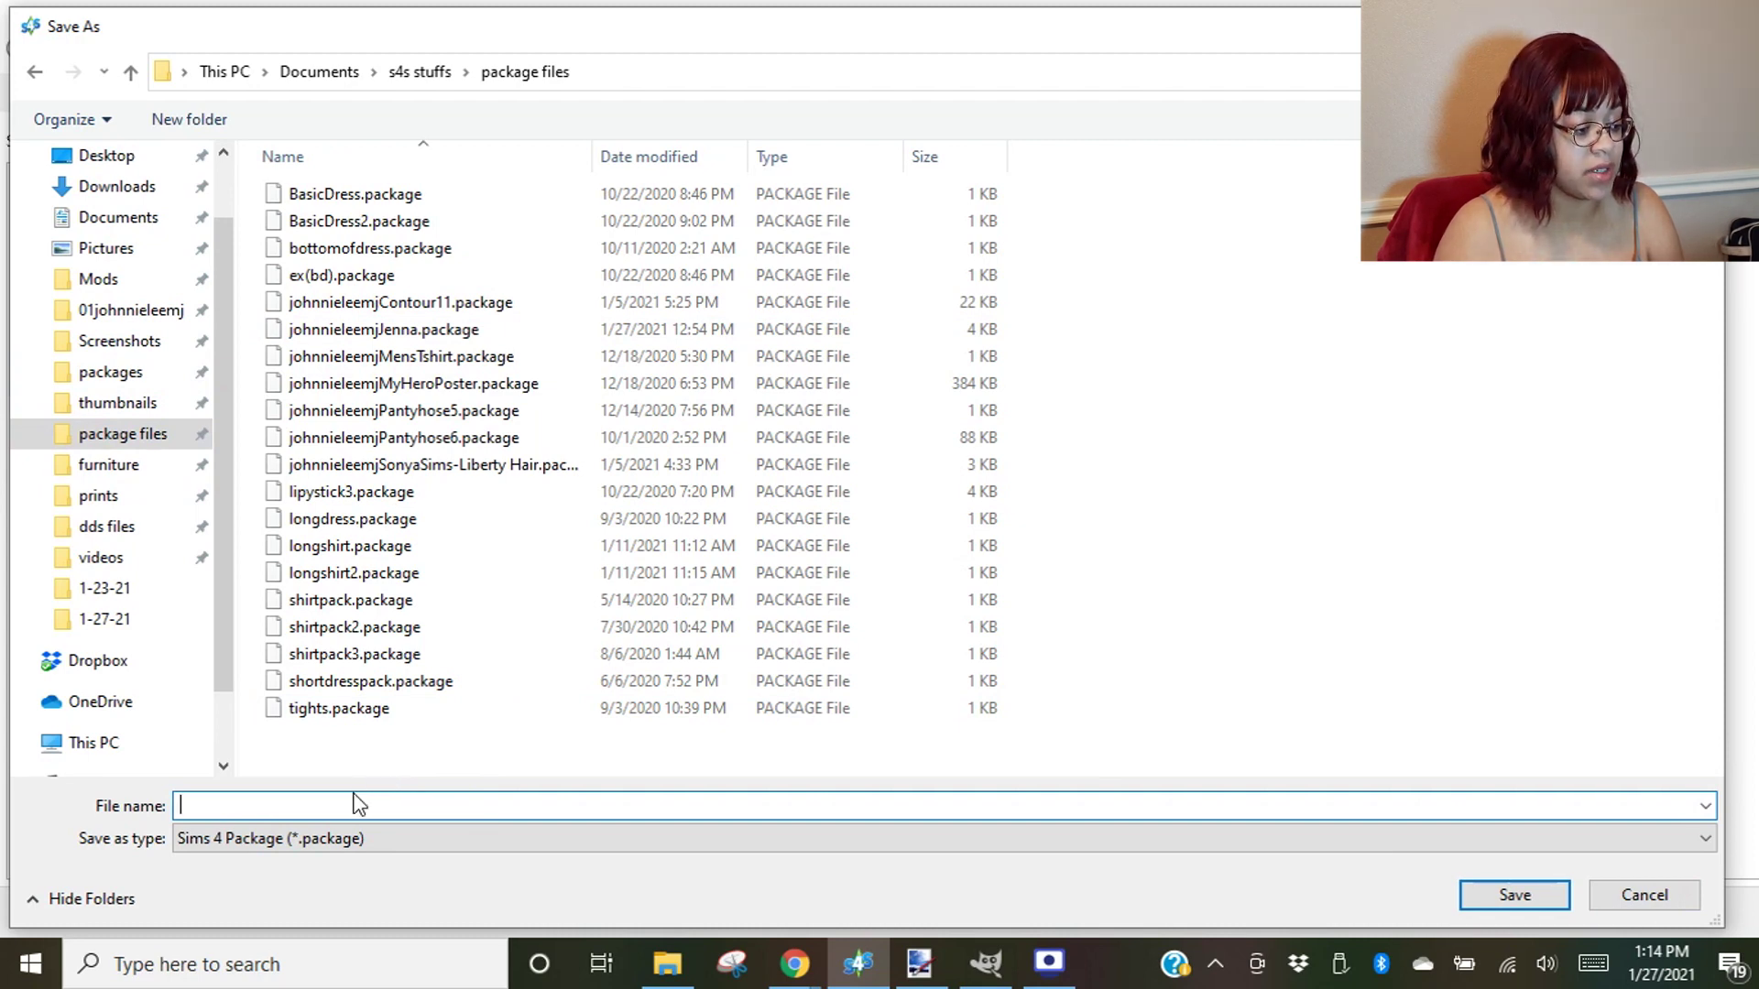
click(354, 573)
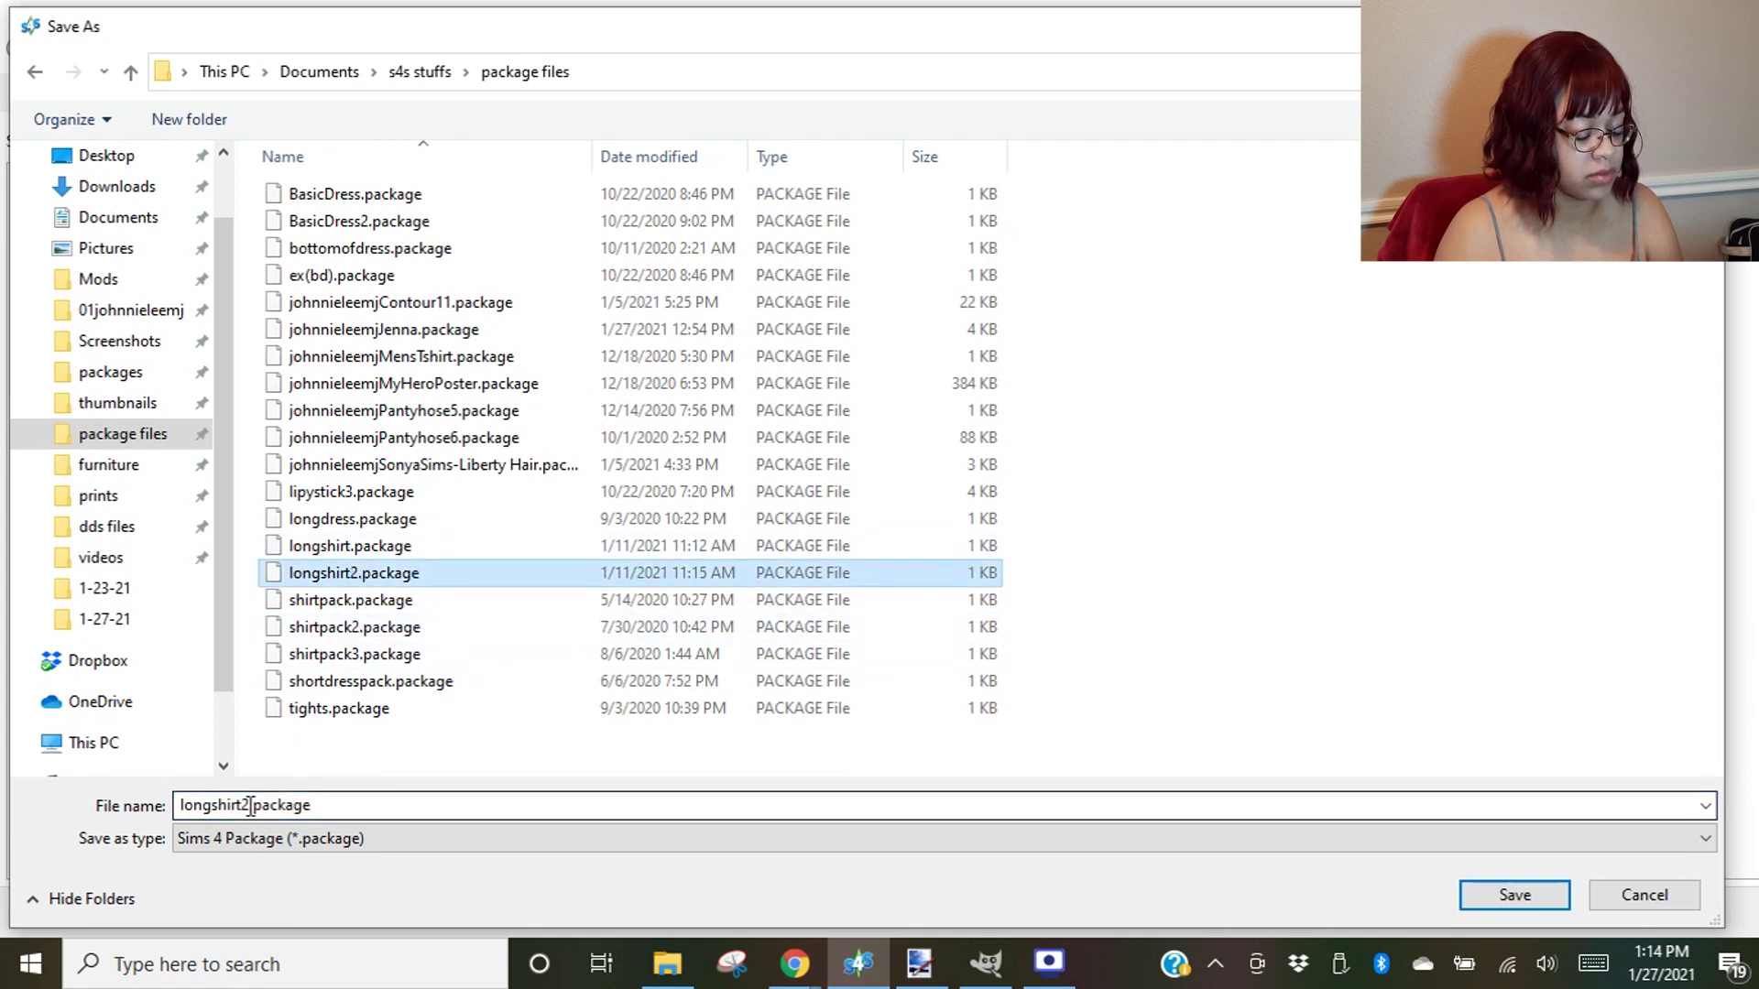
double_click(303, 803)
click(302, 803)
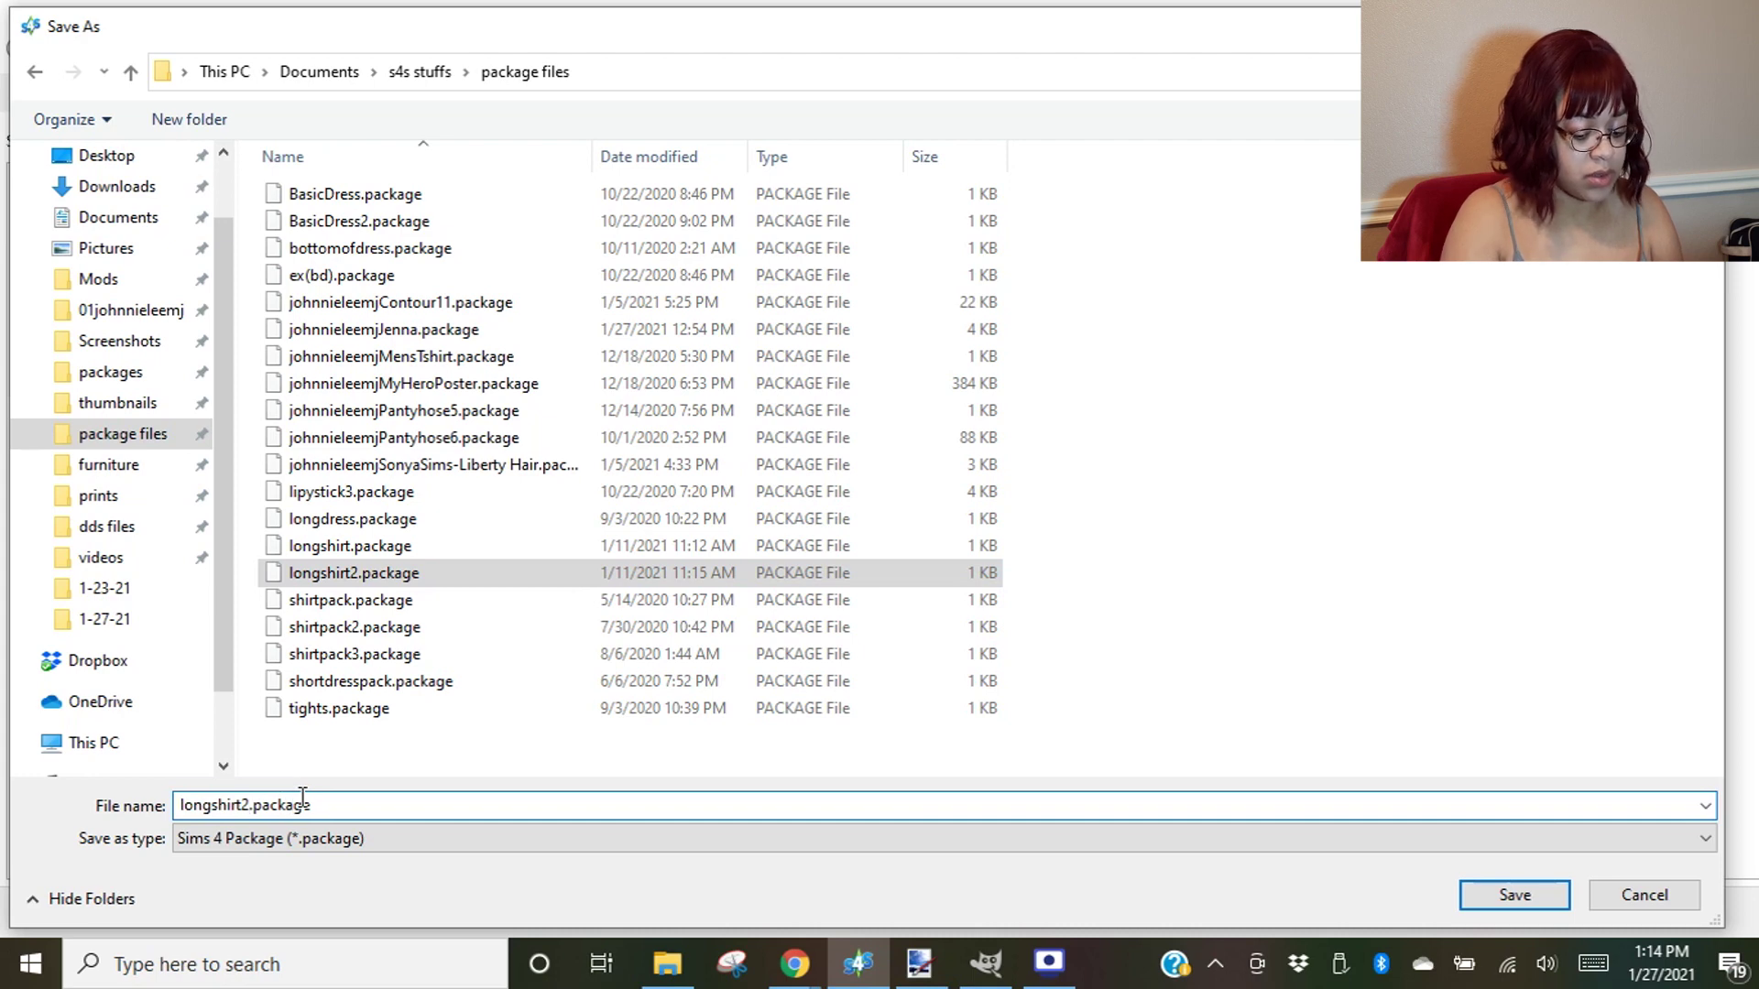
key(BackSpace)
text(3)
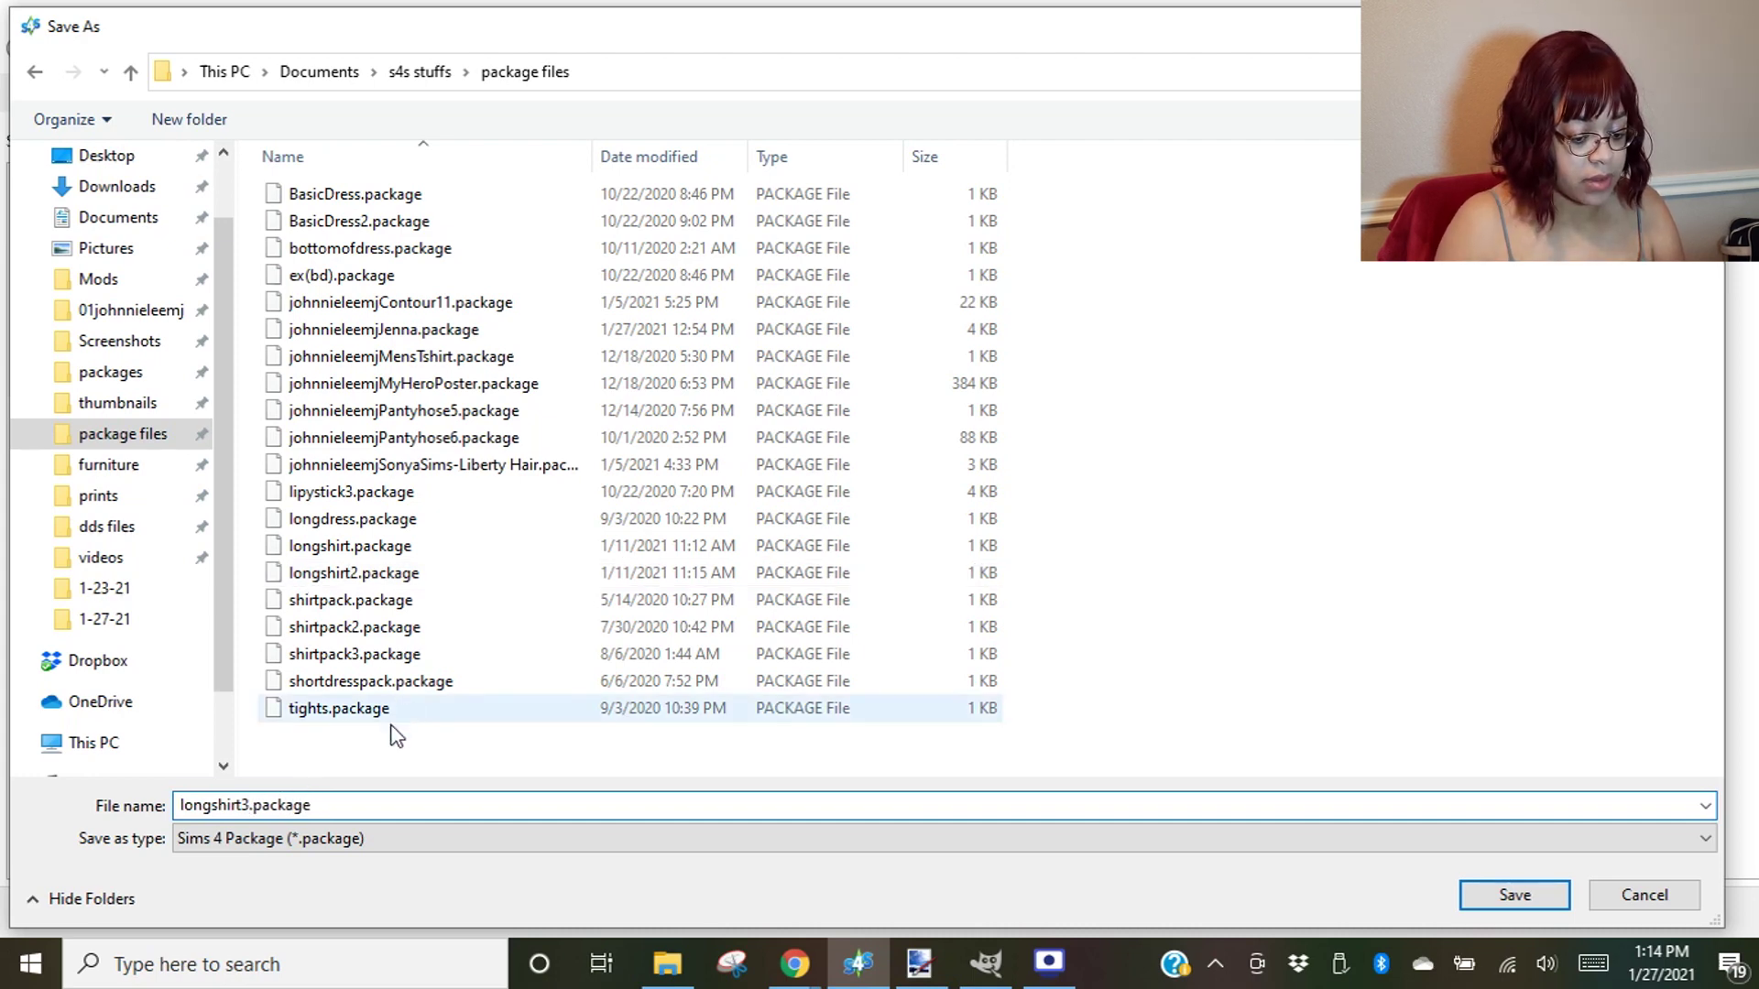
click(1513, 897)
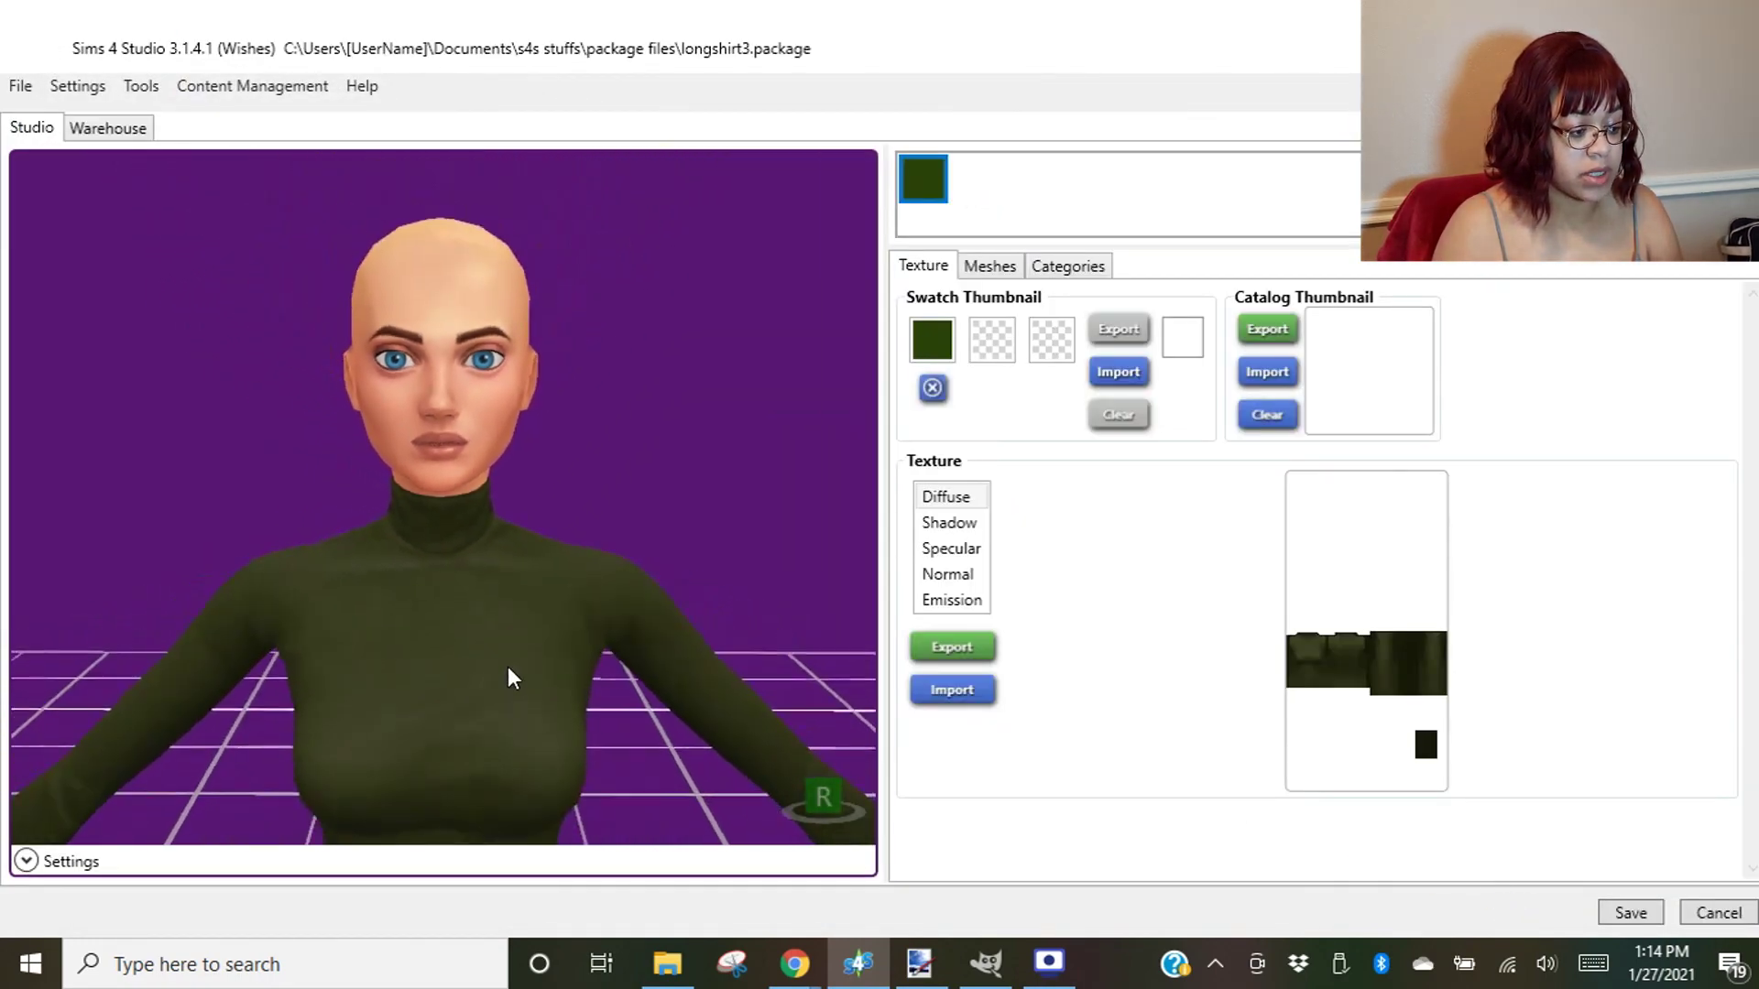
- Examine the green turtleneck on the 3D model from the front, side and back
drag(510, 472, 505, 448)
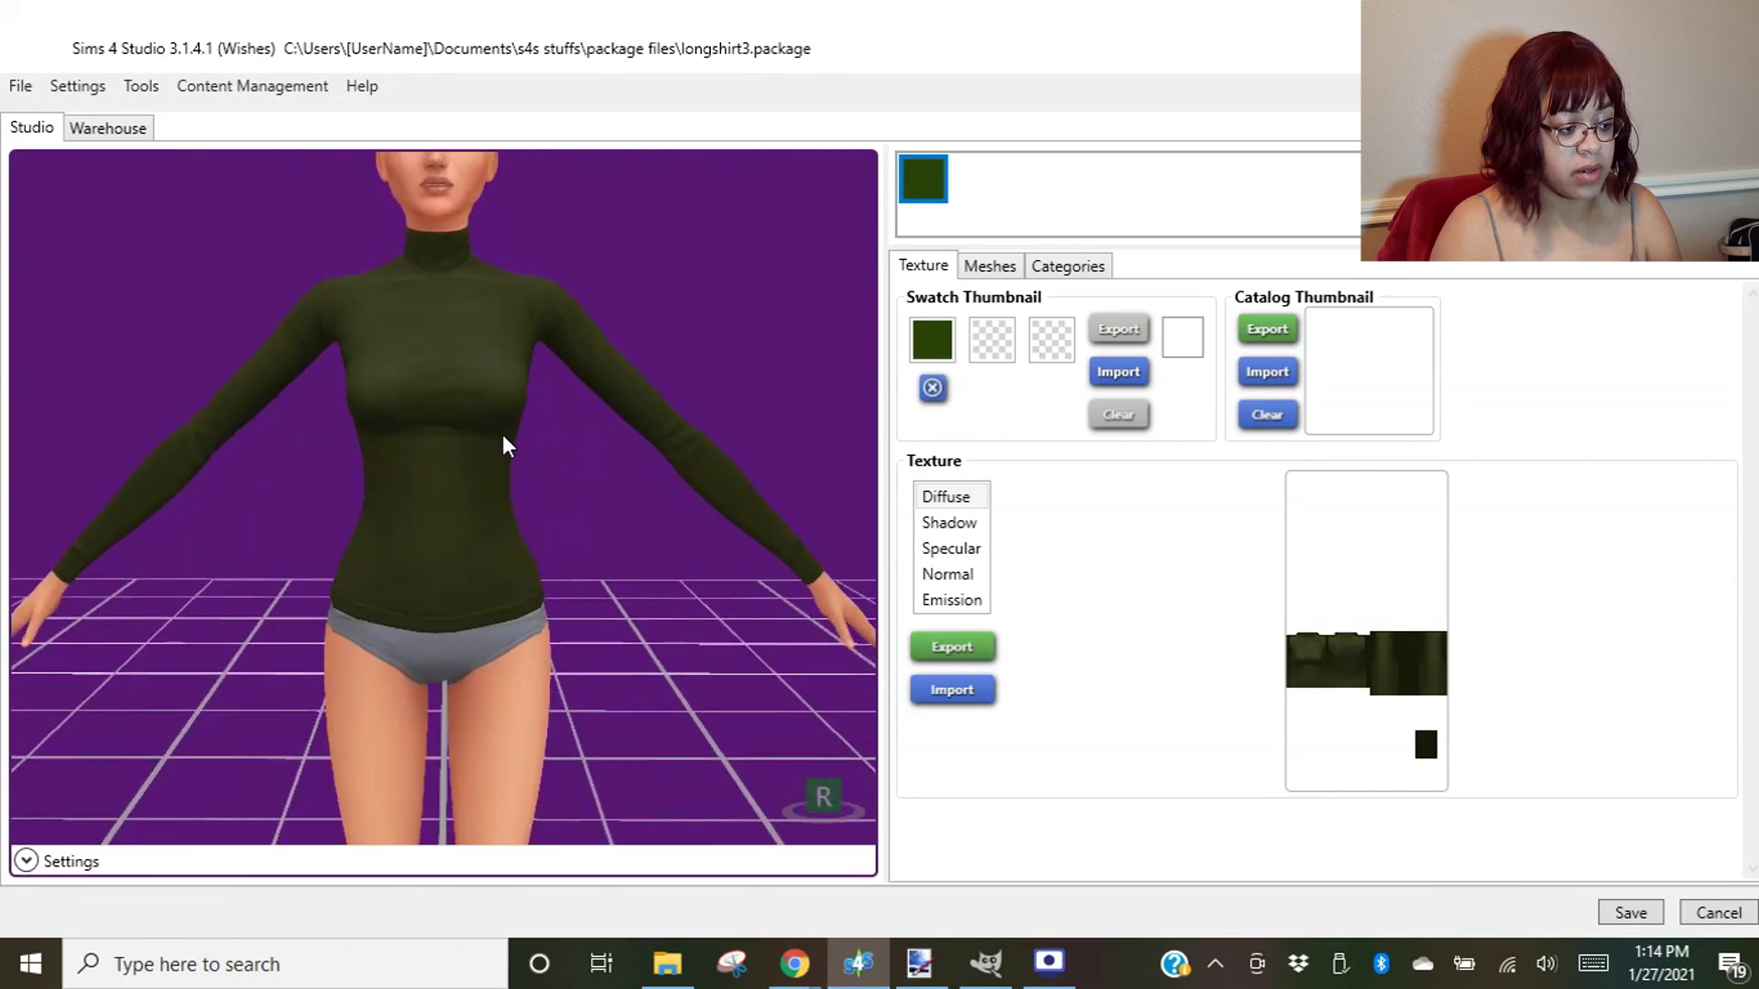
scroll(504, 447, down, 2)
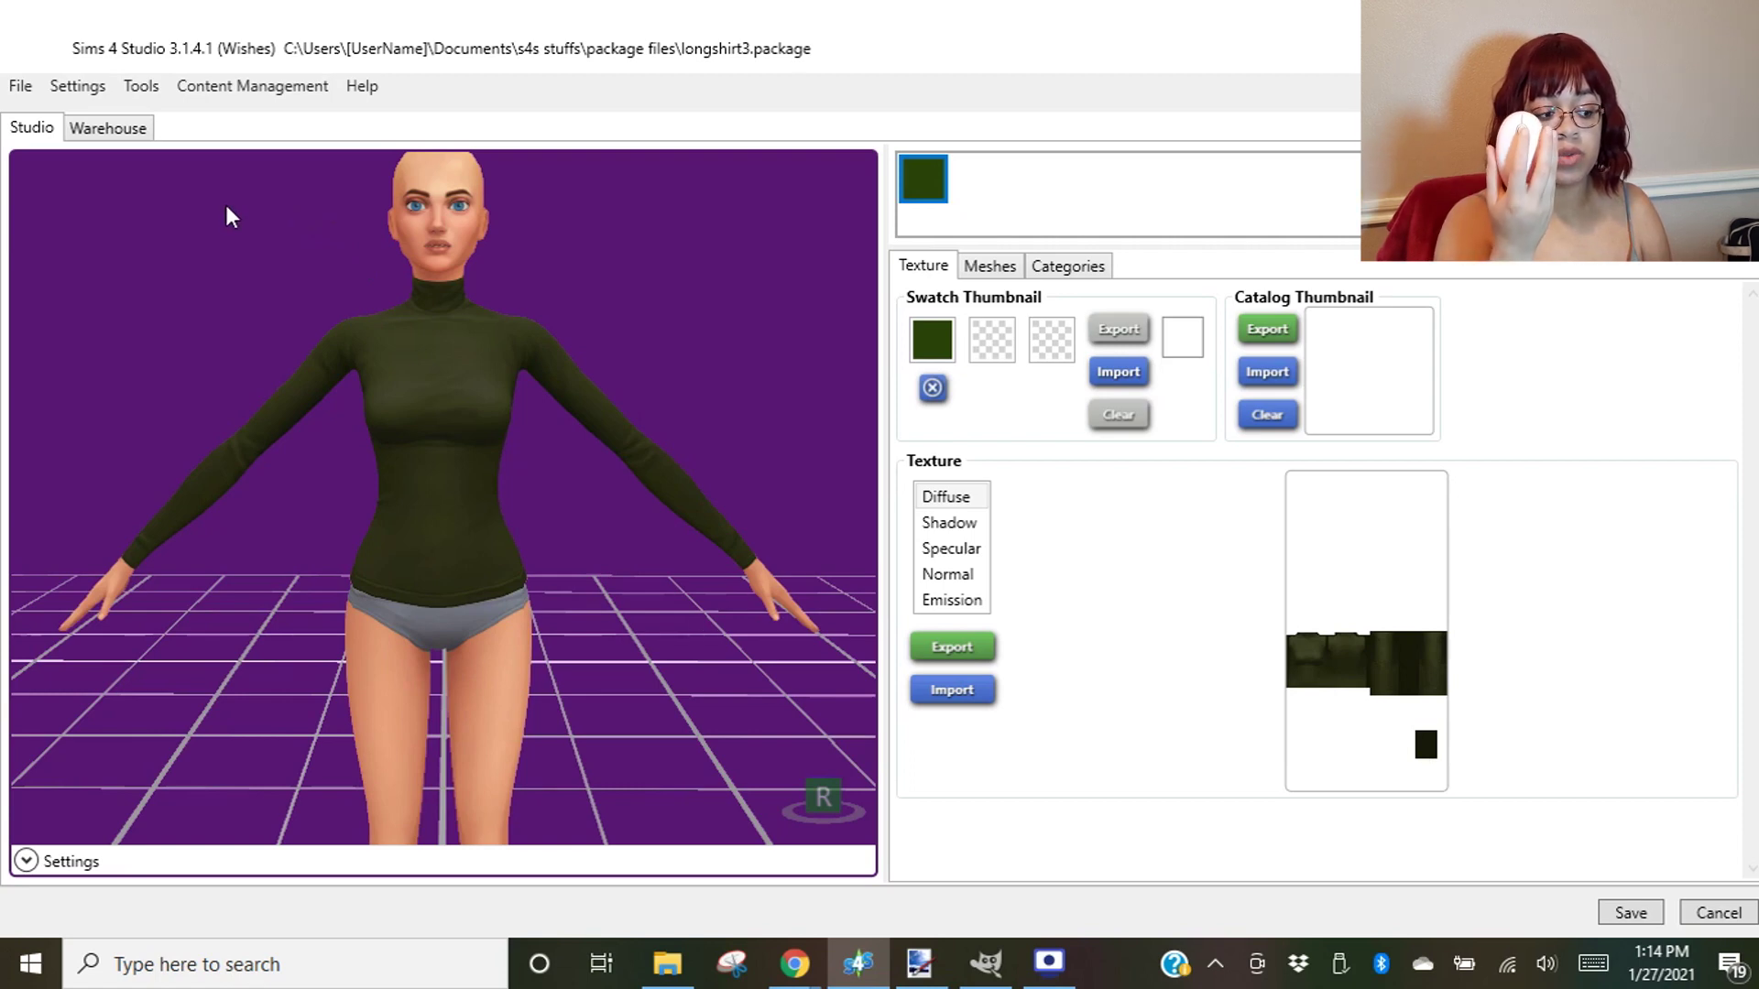
scroll(441, 449, up, 5)
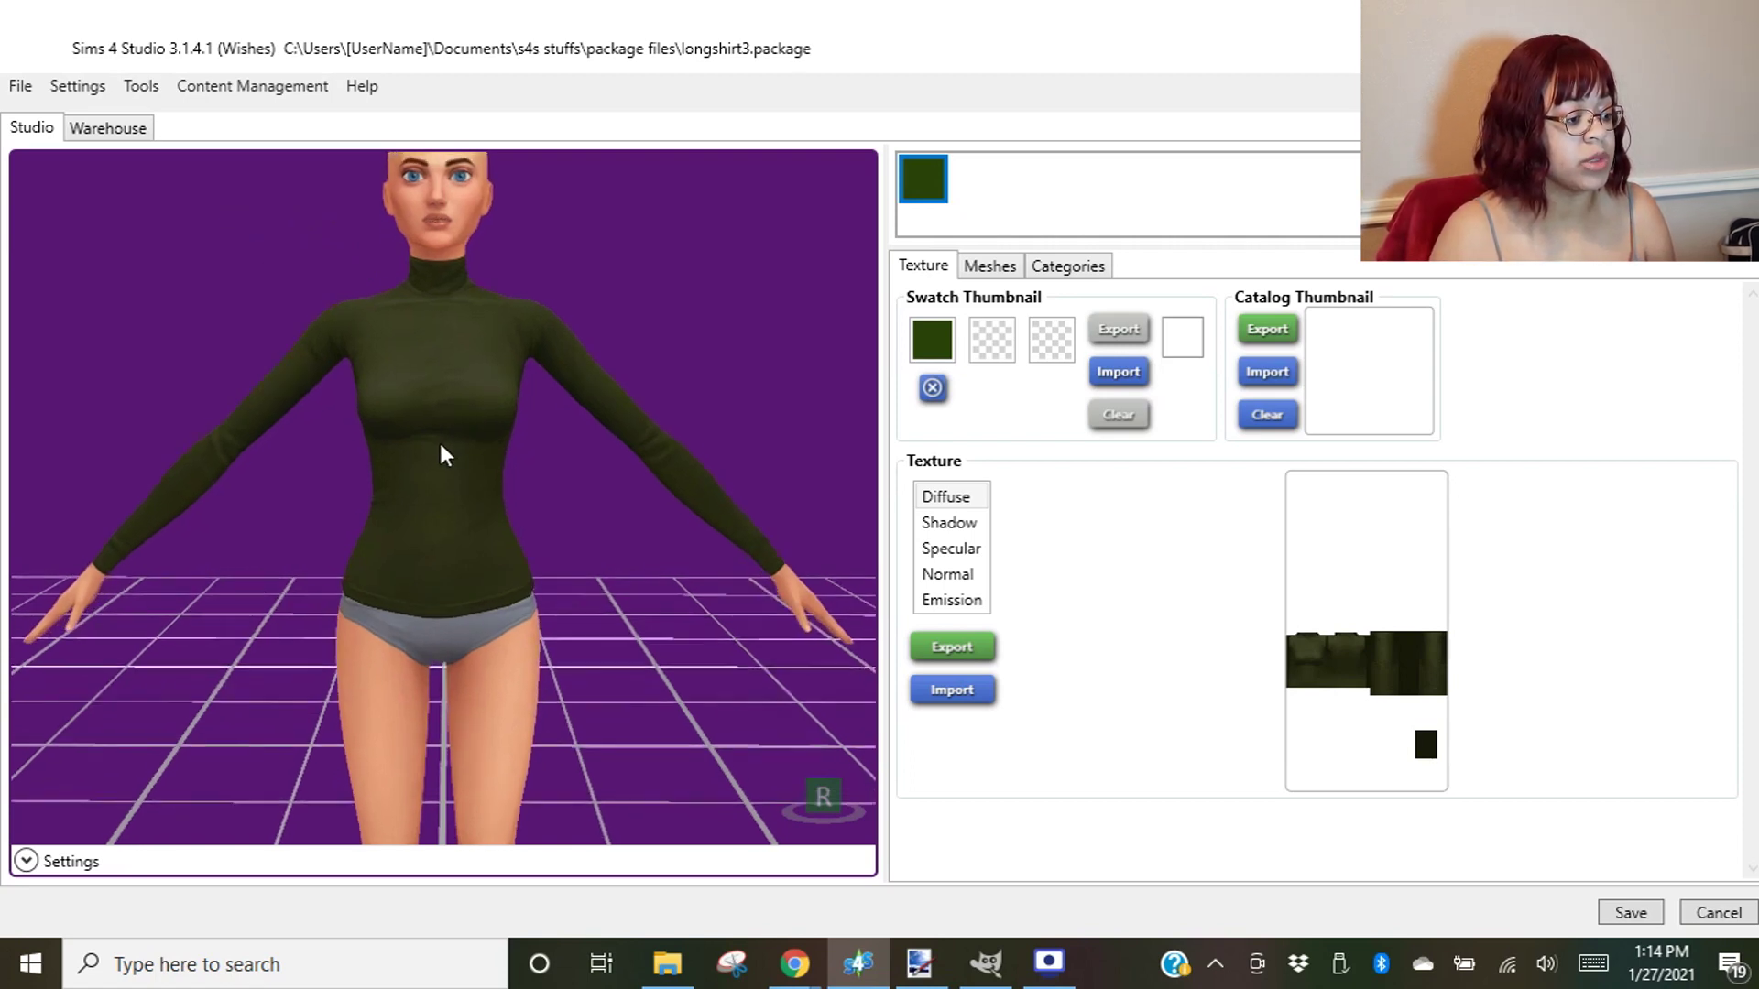
scroll(437, 439, down, 5)
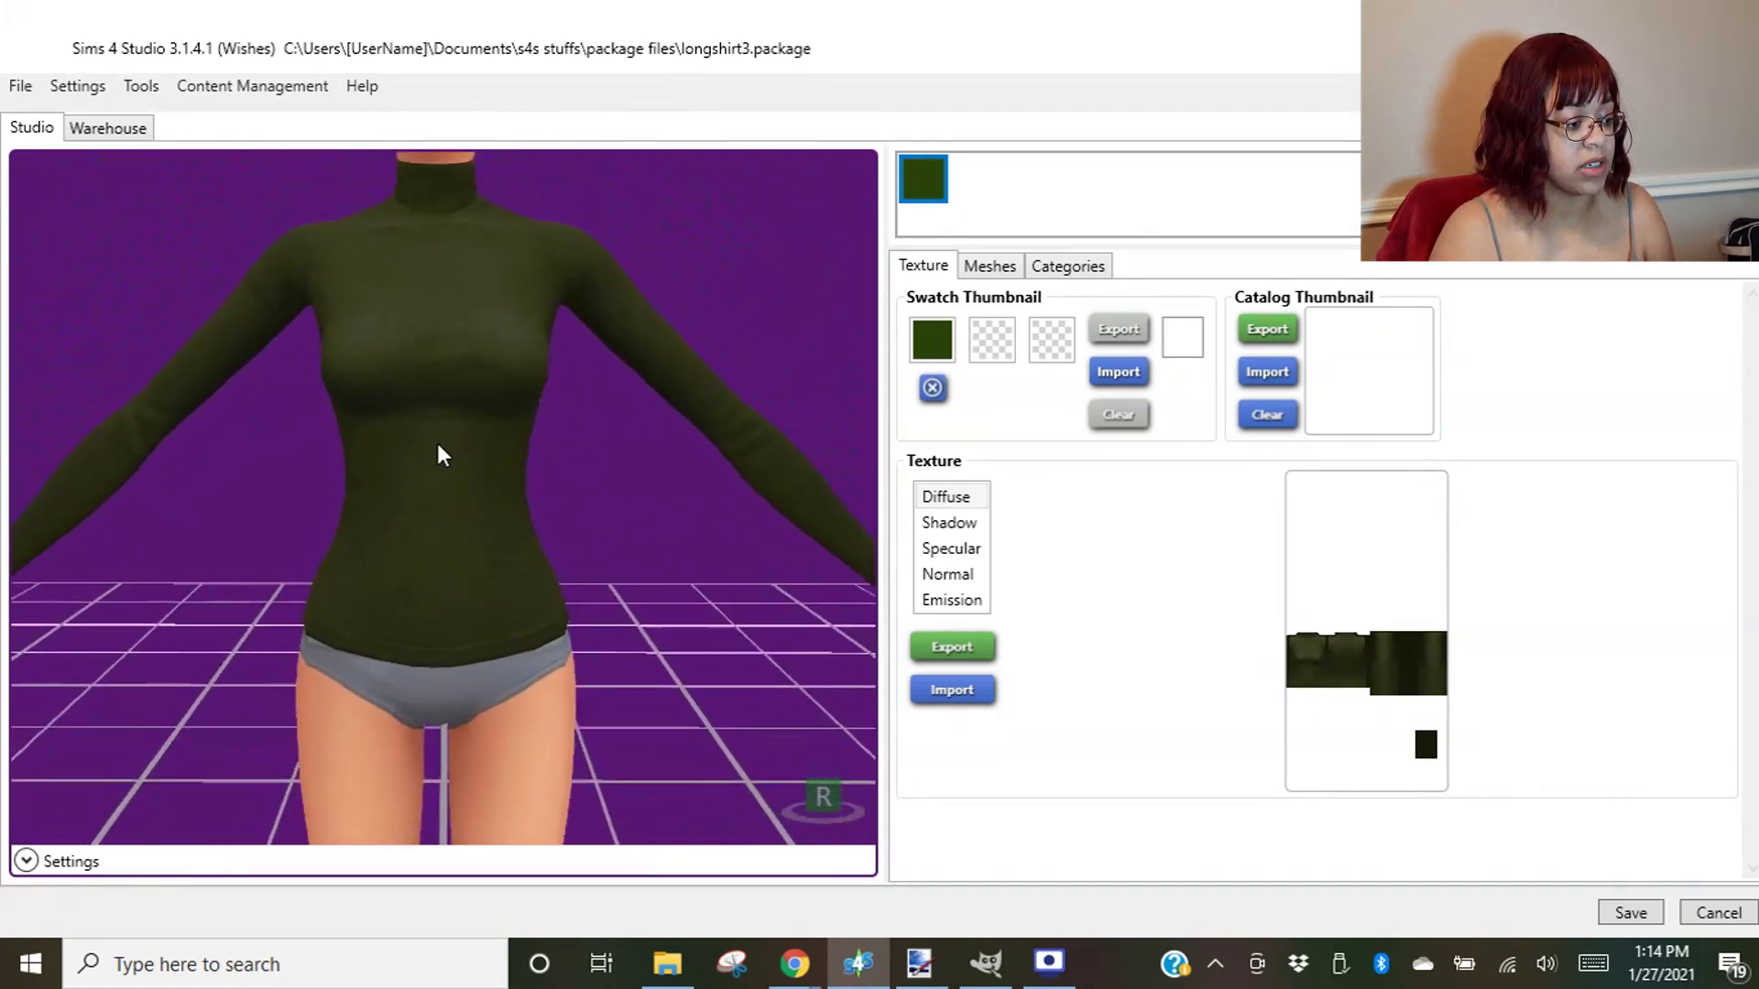
scroll(447, 251, up, 5)
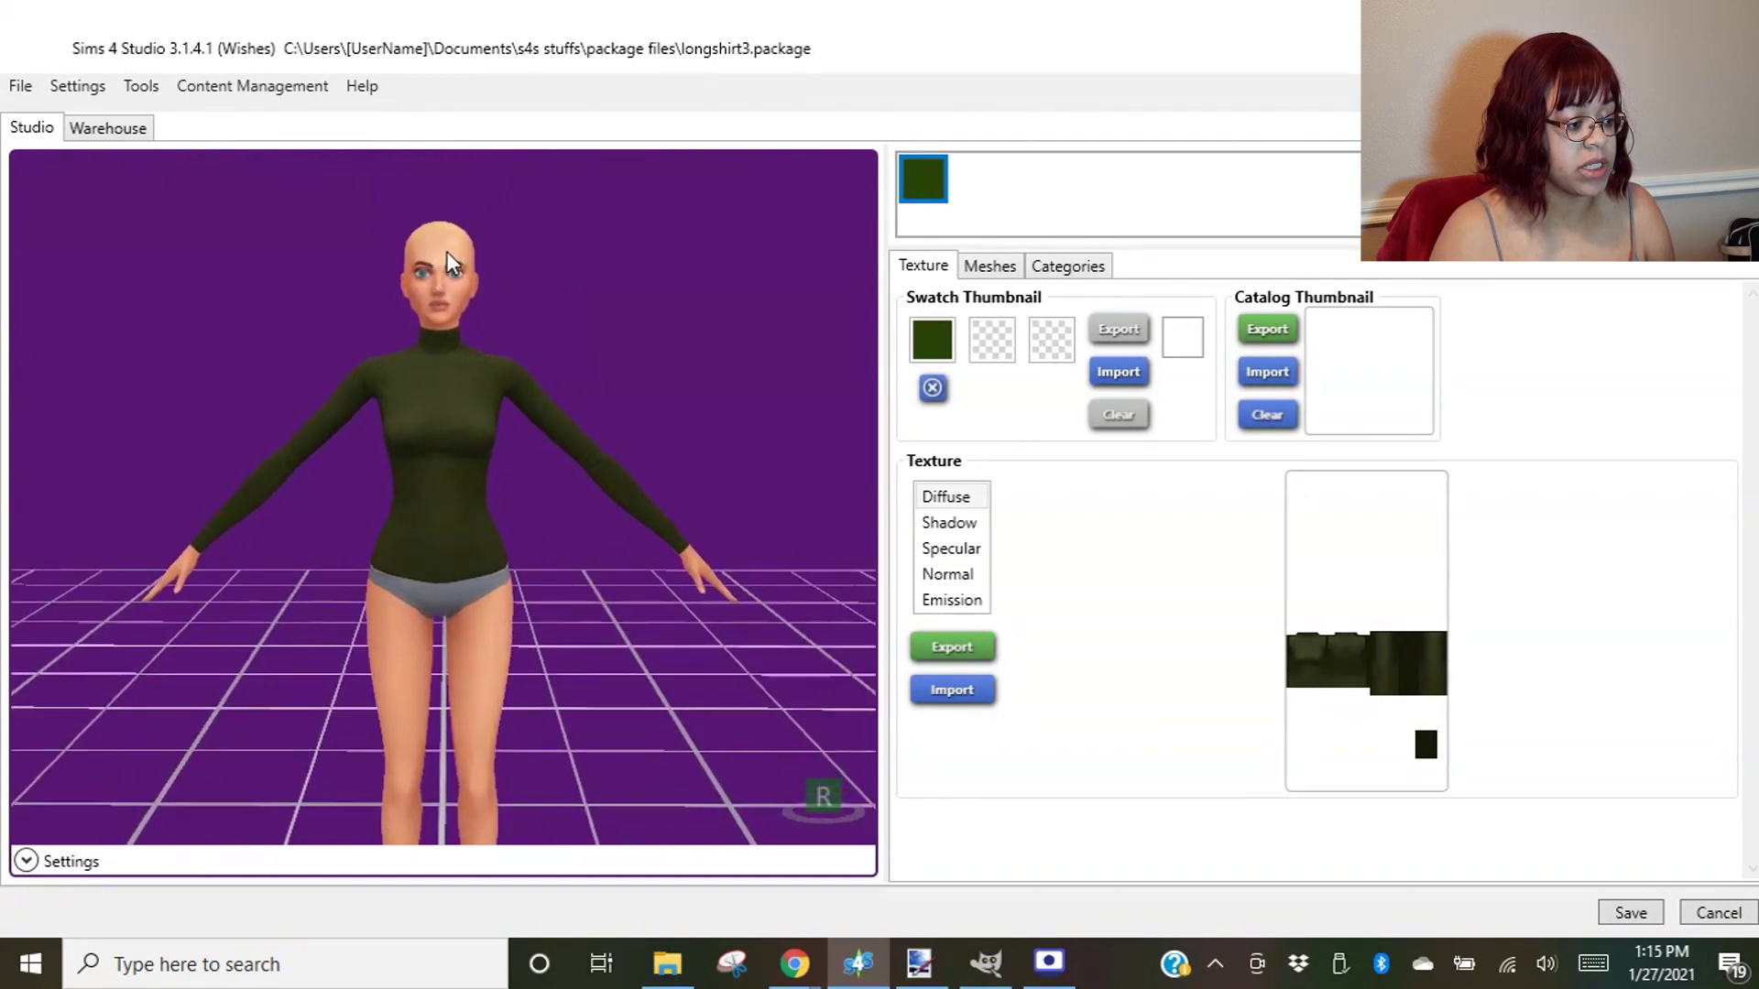
scroll(455, 323, down, 5)
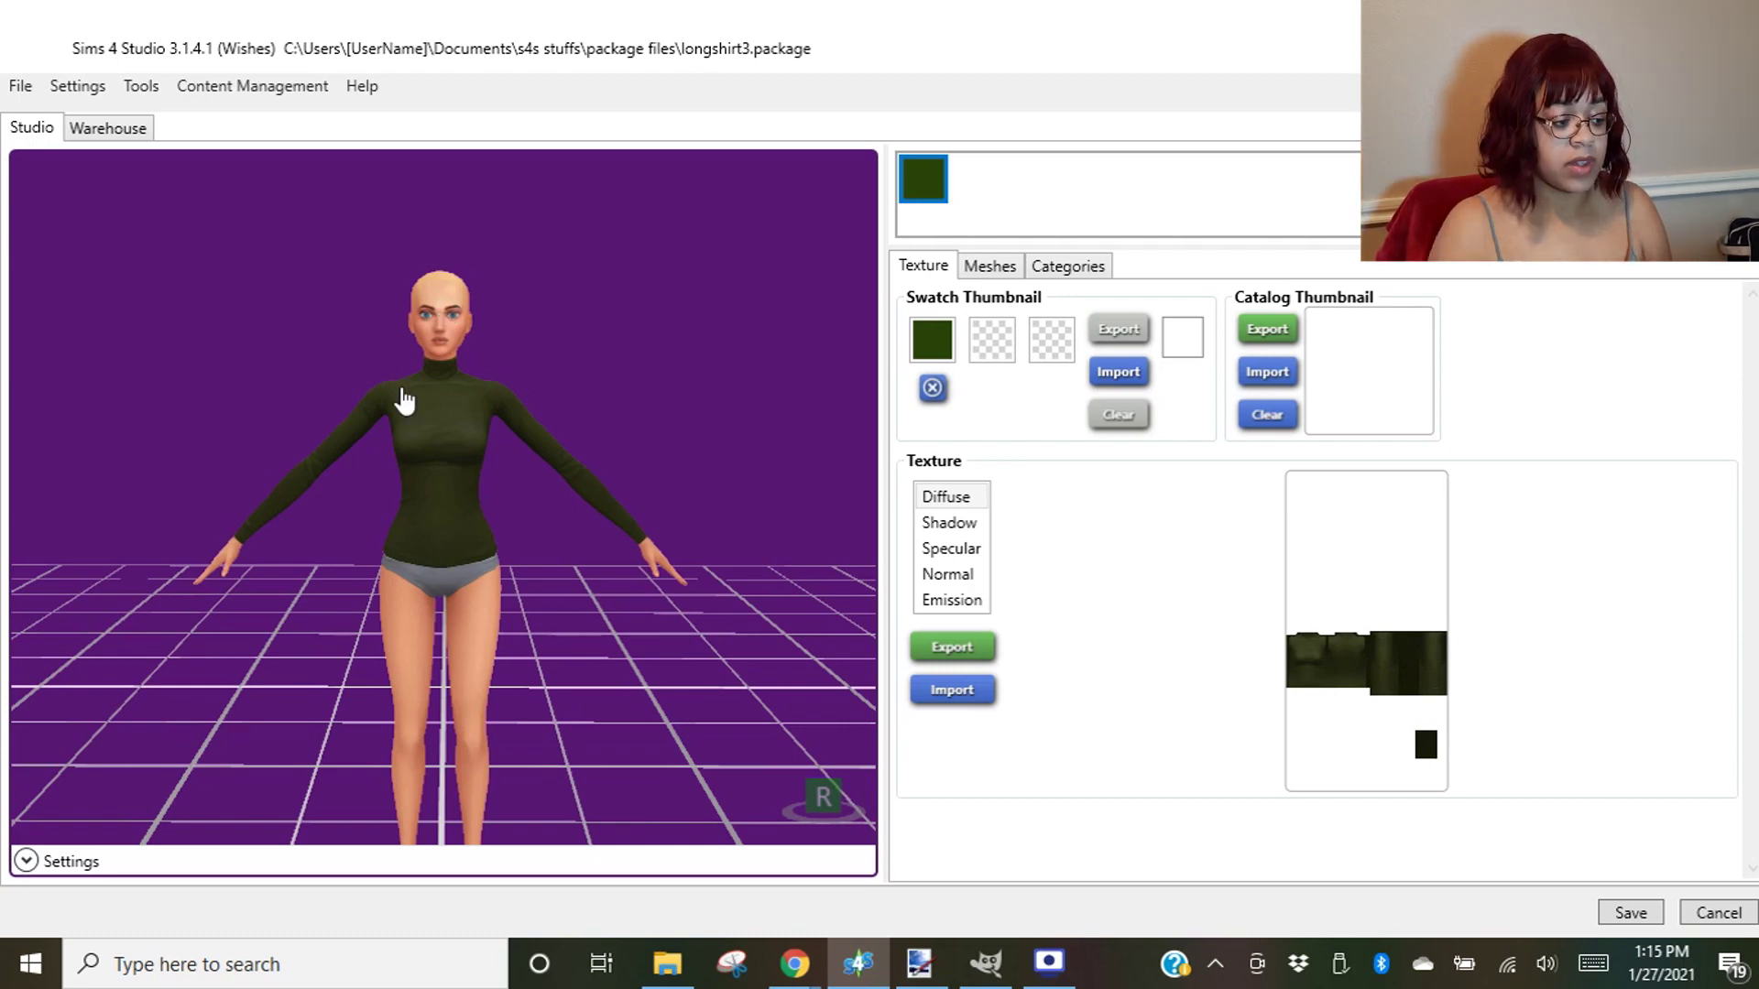
drag(401, 387, 368, 448)
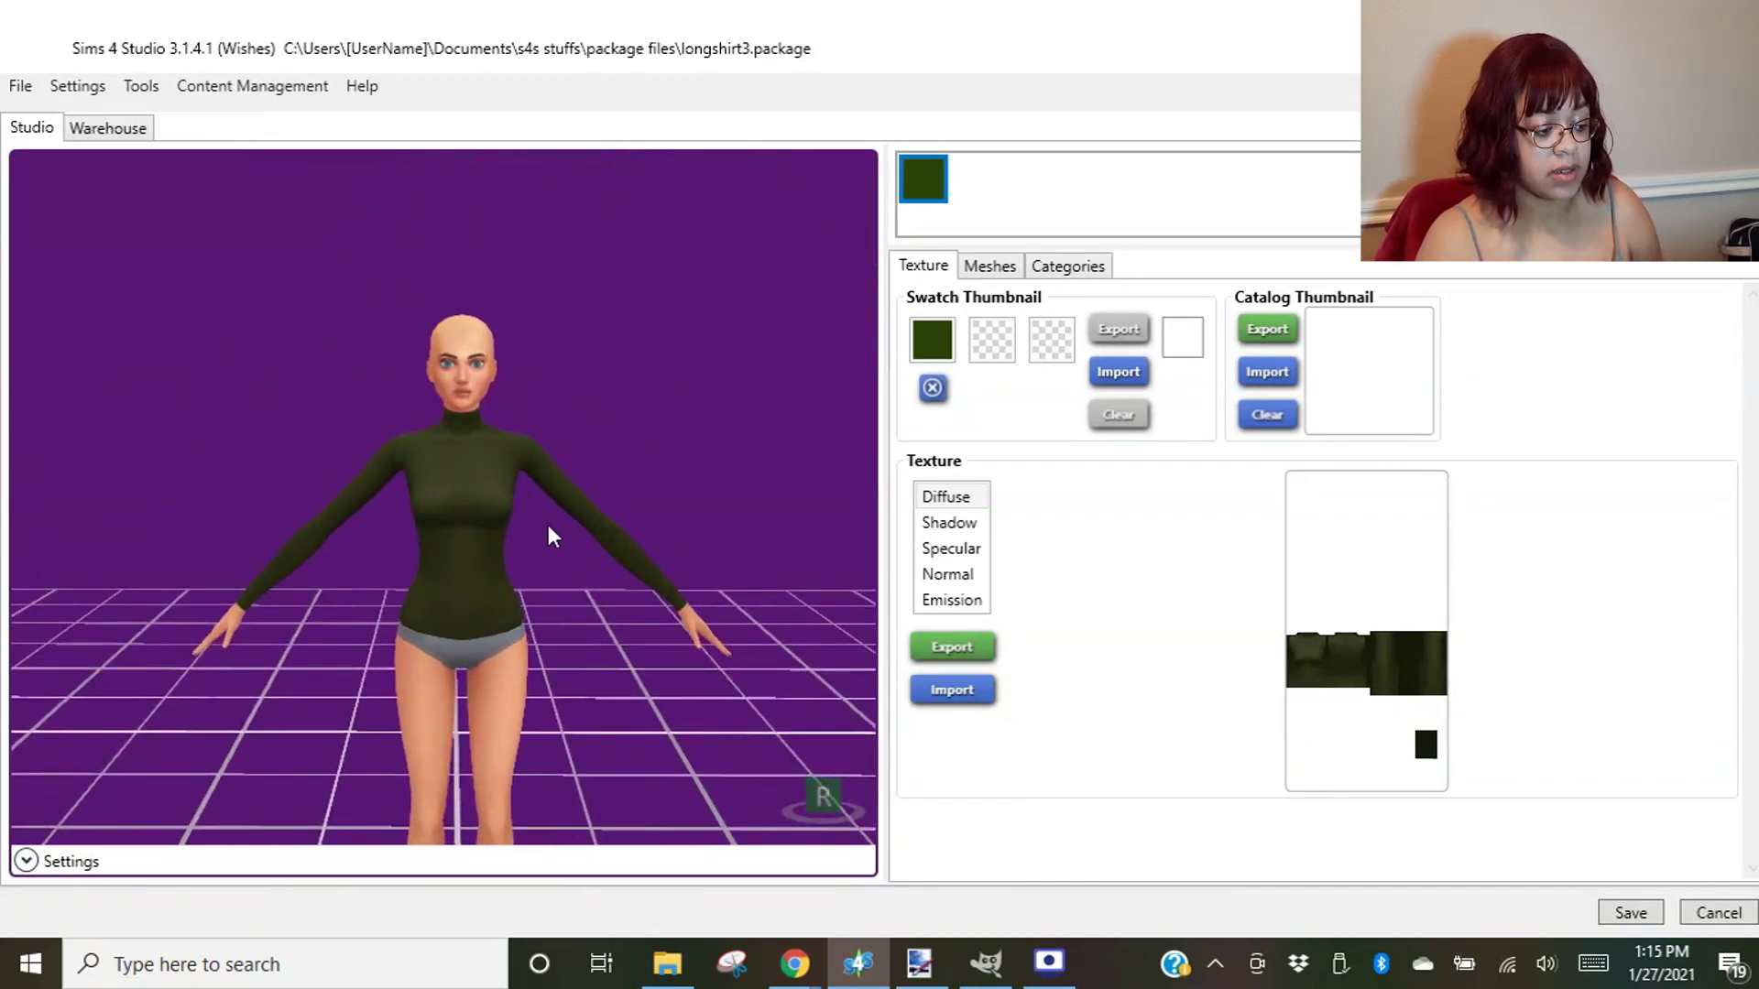
drag(597, 563, 283, 7)
right_drag(282, 8, 285, 3)
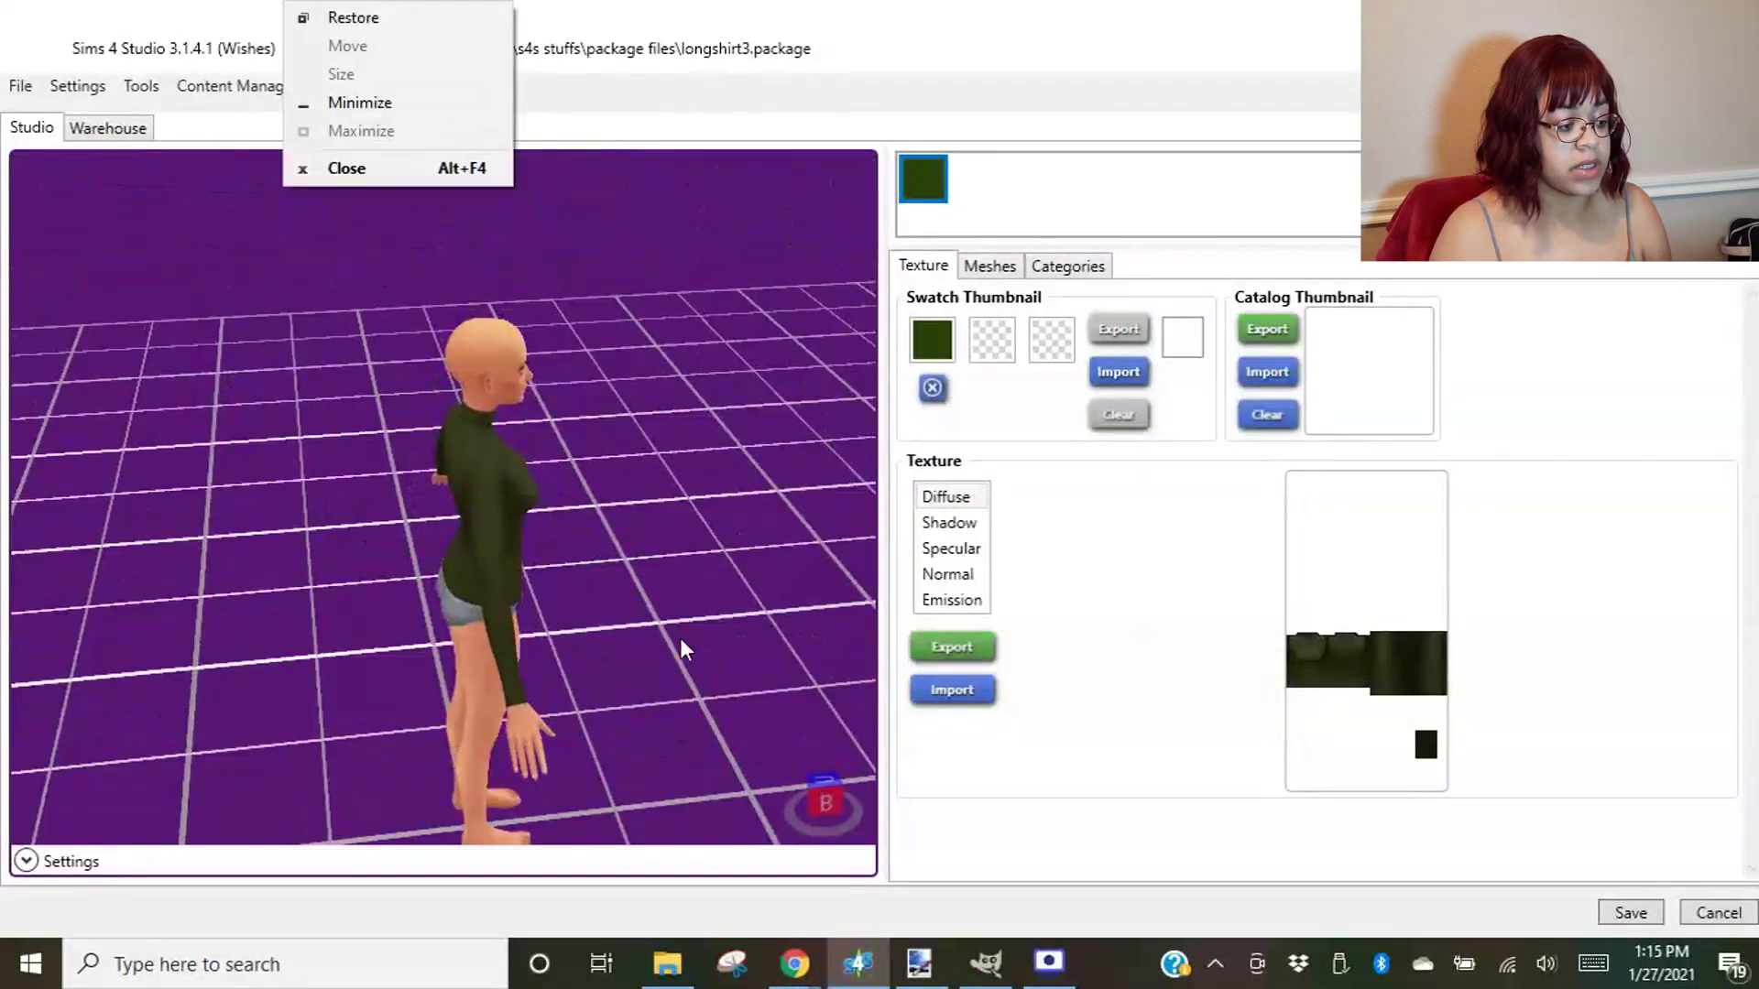
right_drag(628, 616, 569, 365)
right_drag(675, 482, 223, 506)
right_drag(632, 483, 118, 537)
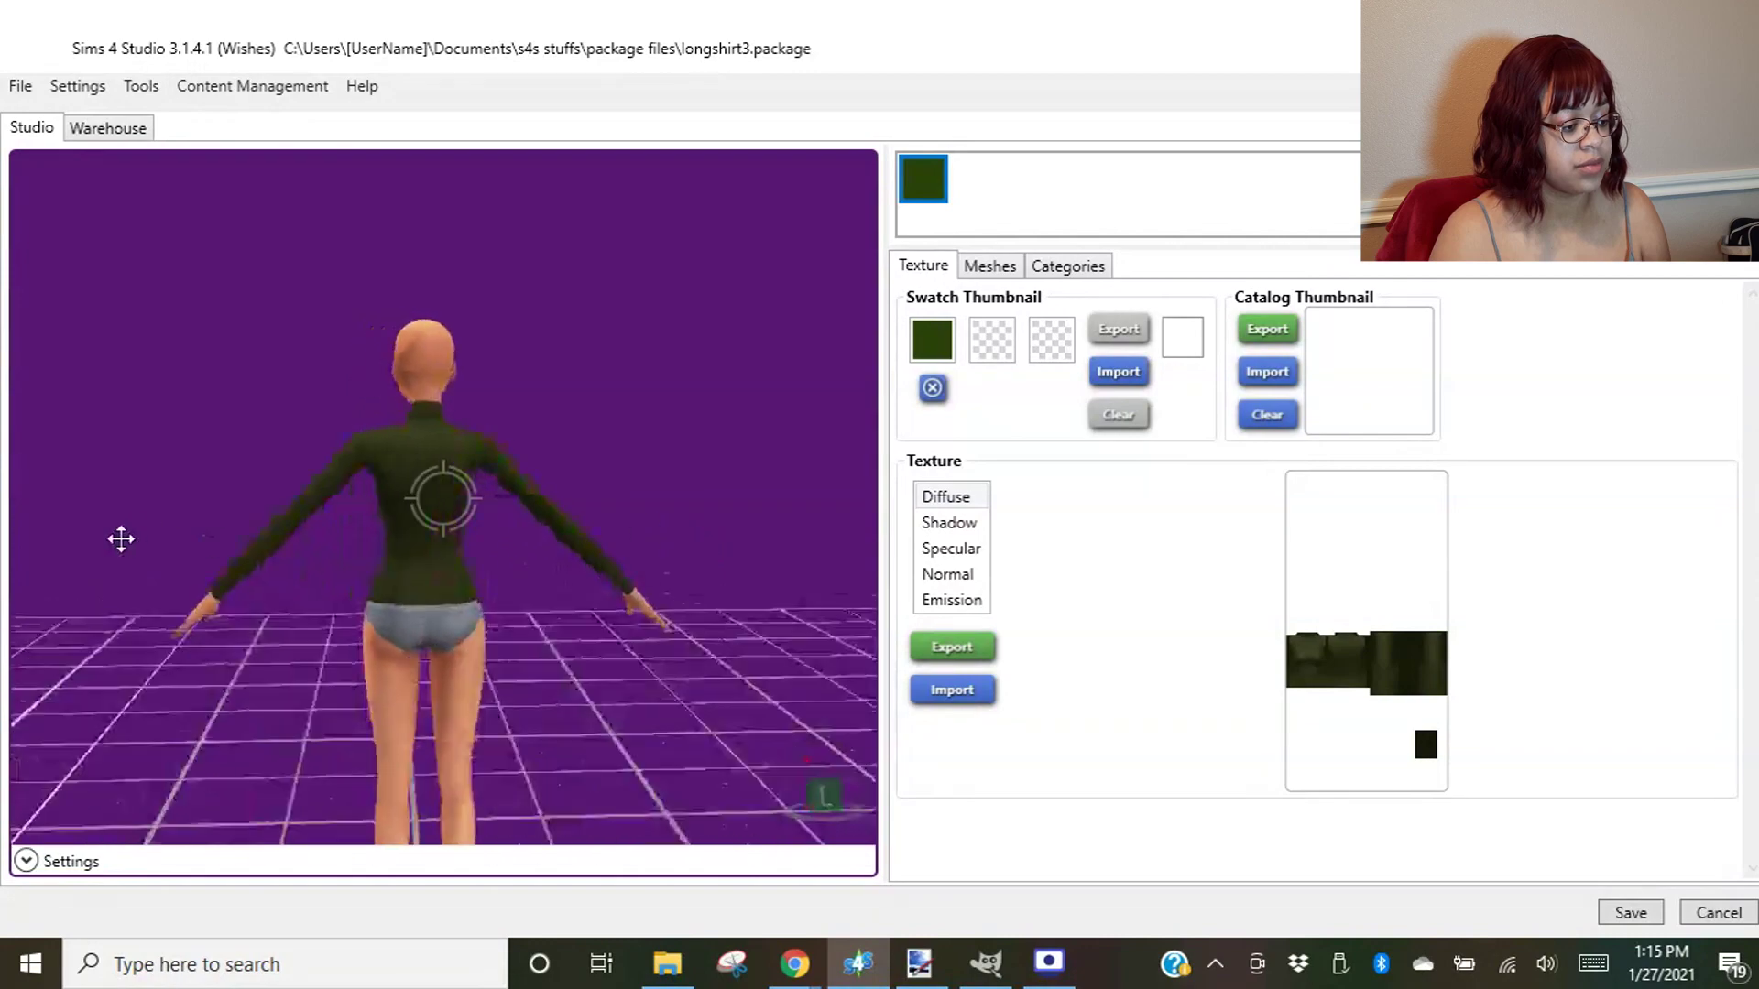
right_drag(573, 482, 165, 419)
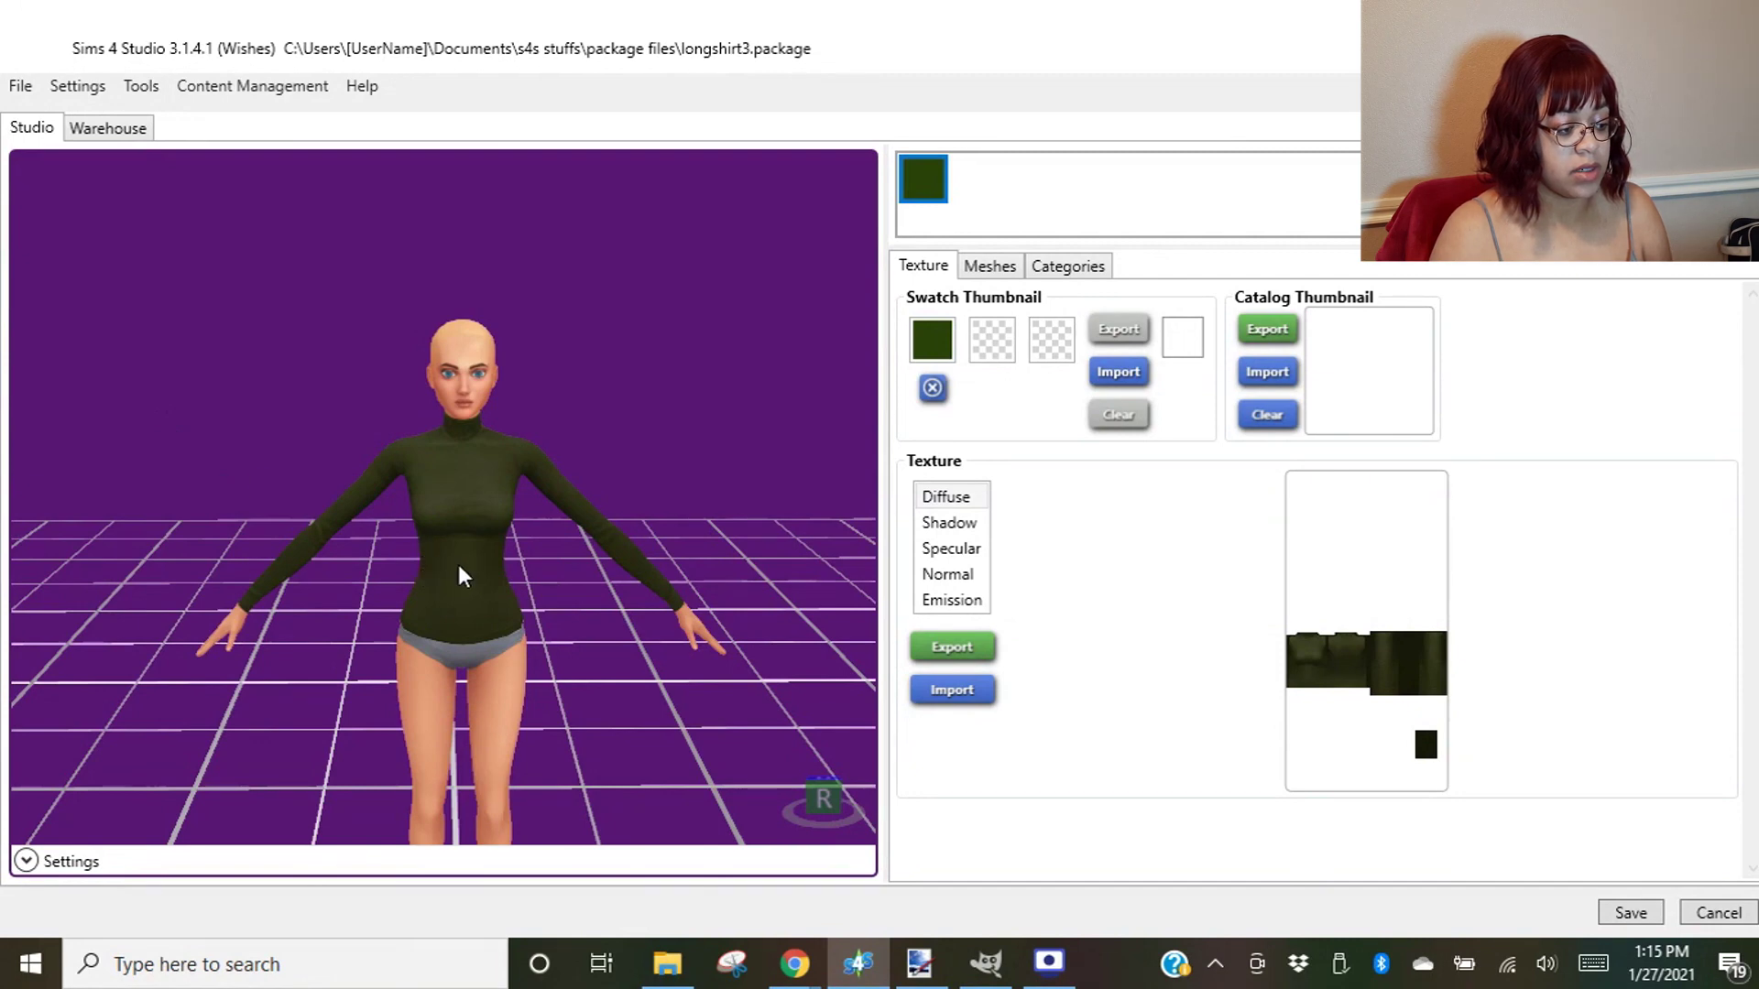
- Inspect the front of the turtleneck up close and at full upper-body view on the model
scroll(458, 565, up, 5)
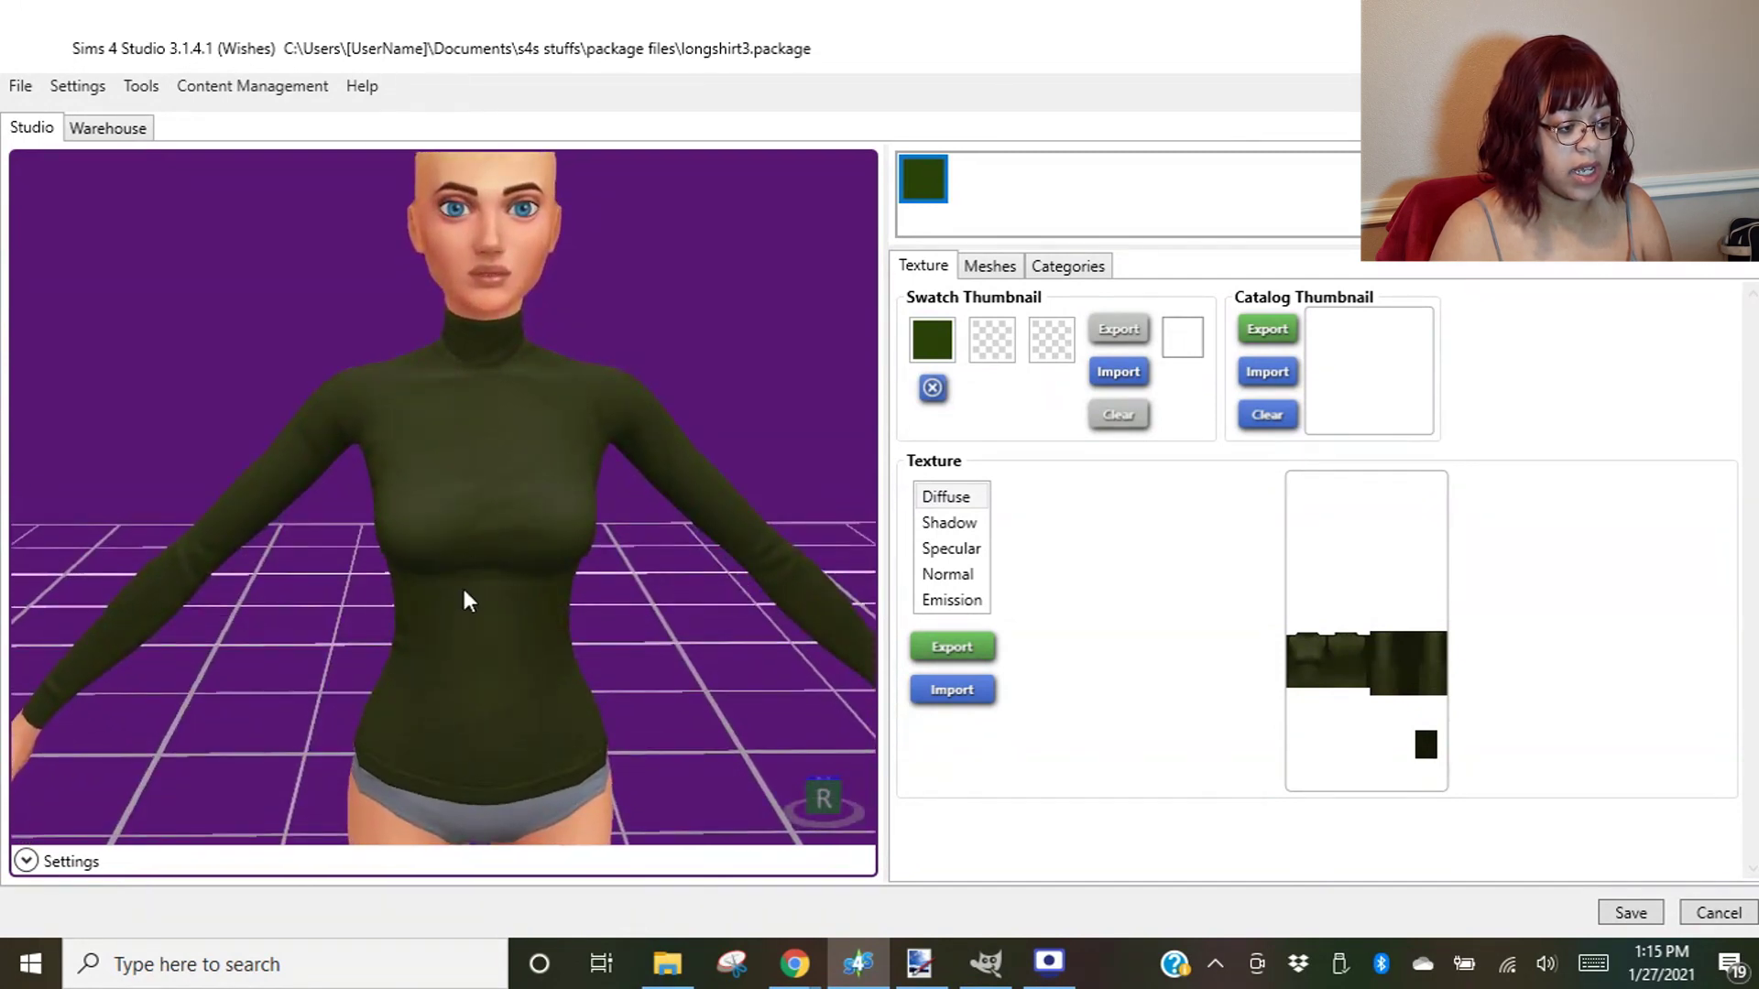
scroll(458, 586, up, 2)
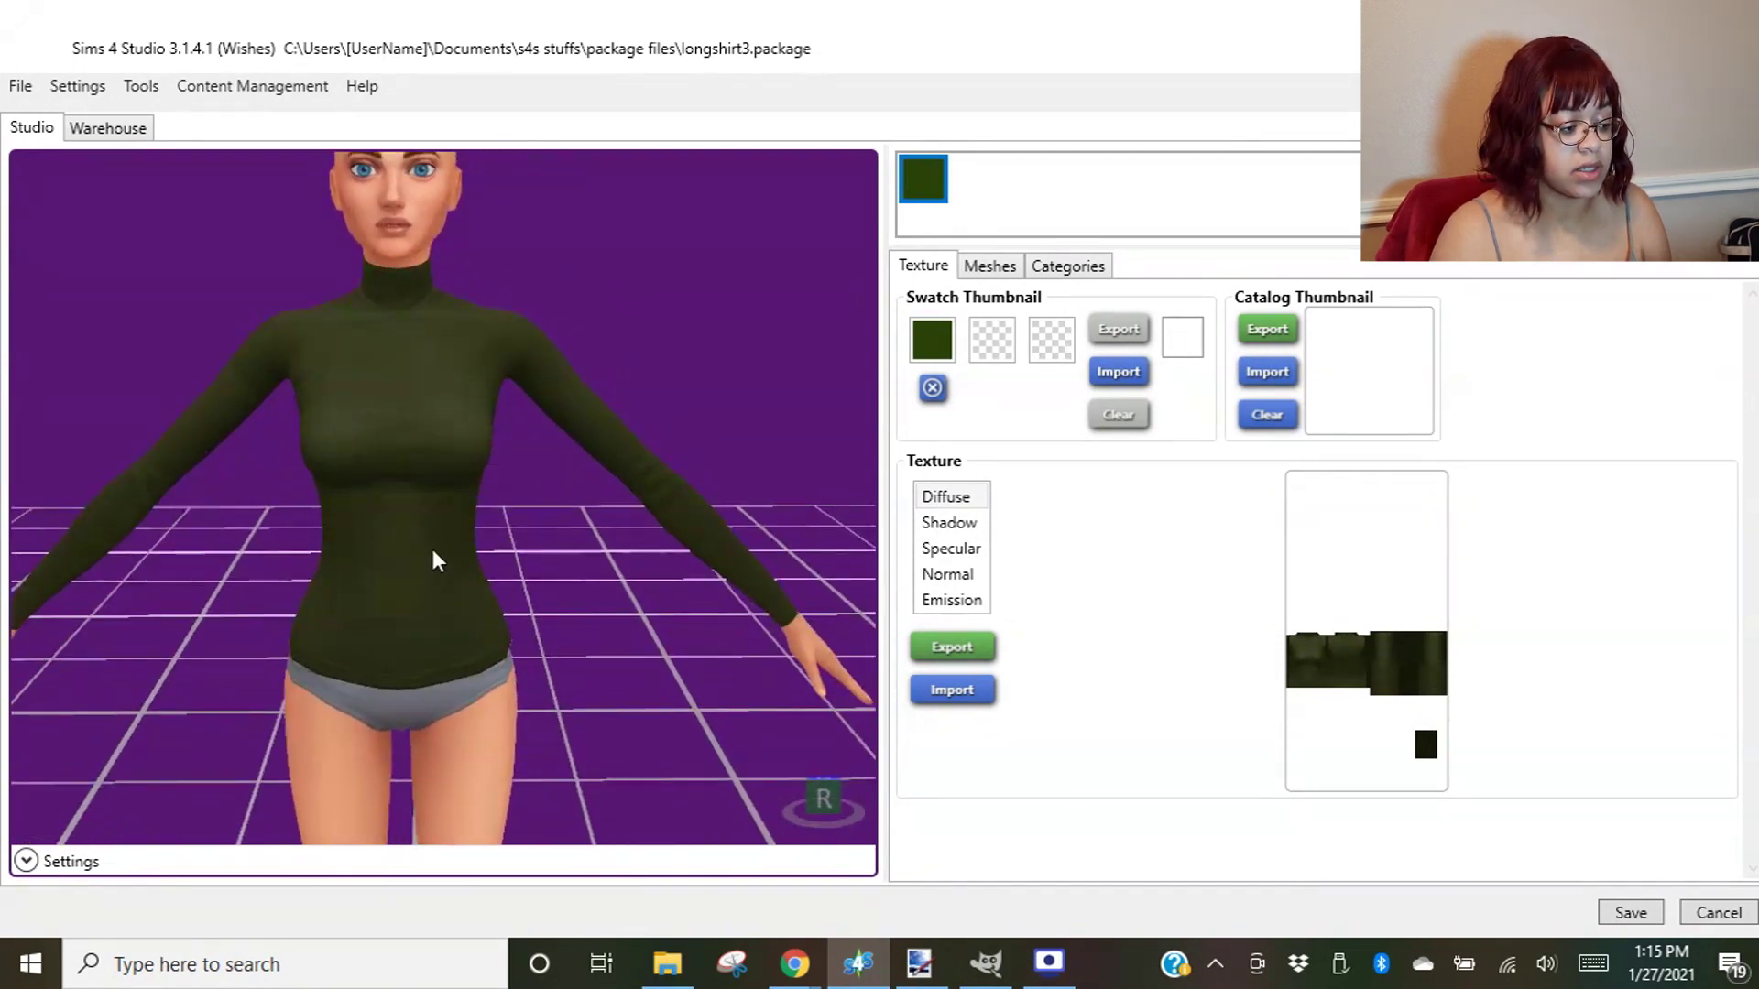
drag(427, 550, 443, 639)
scroll(389, 530, up, 3)
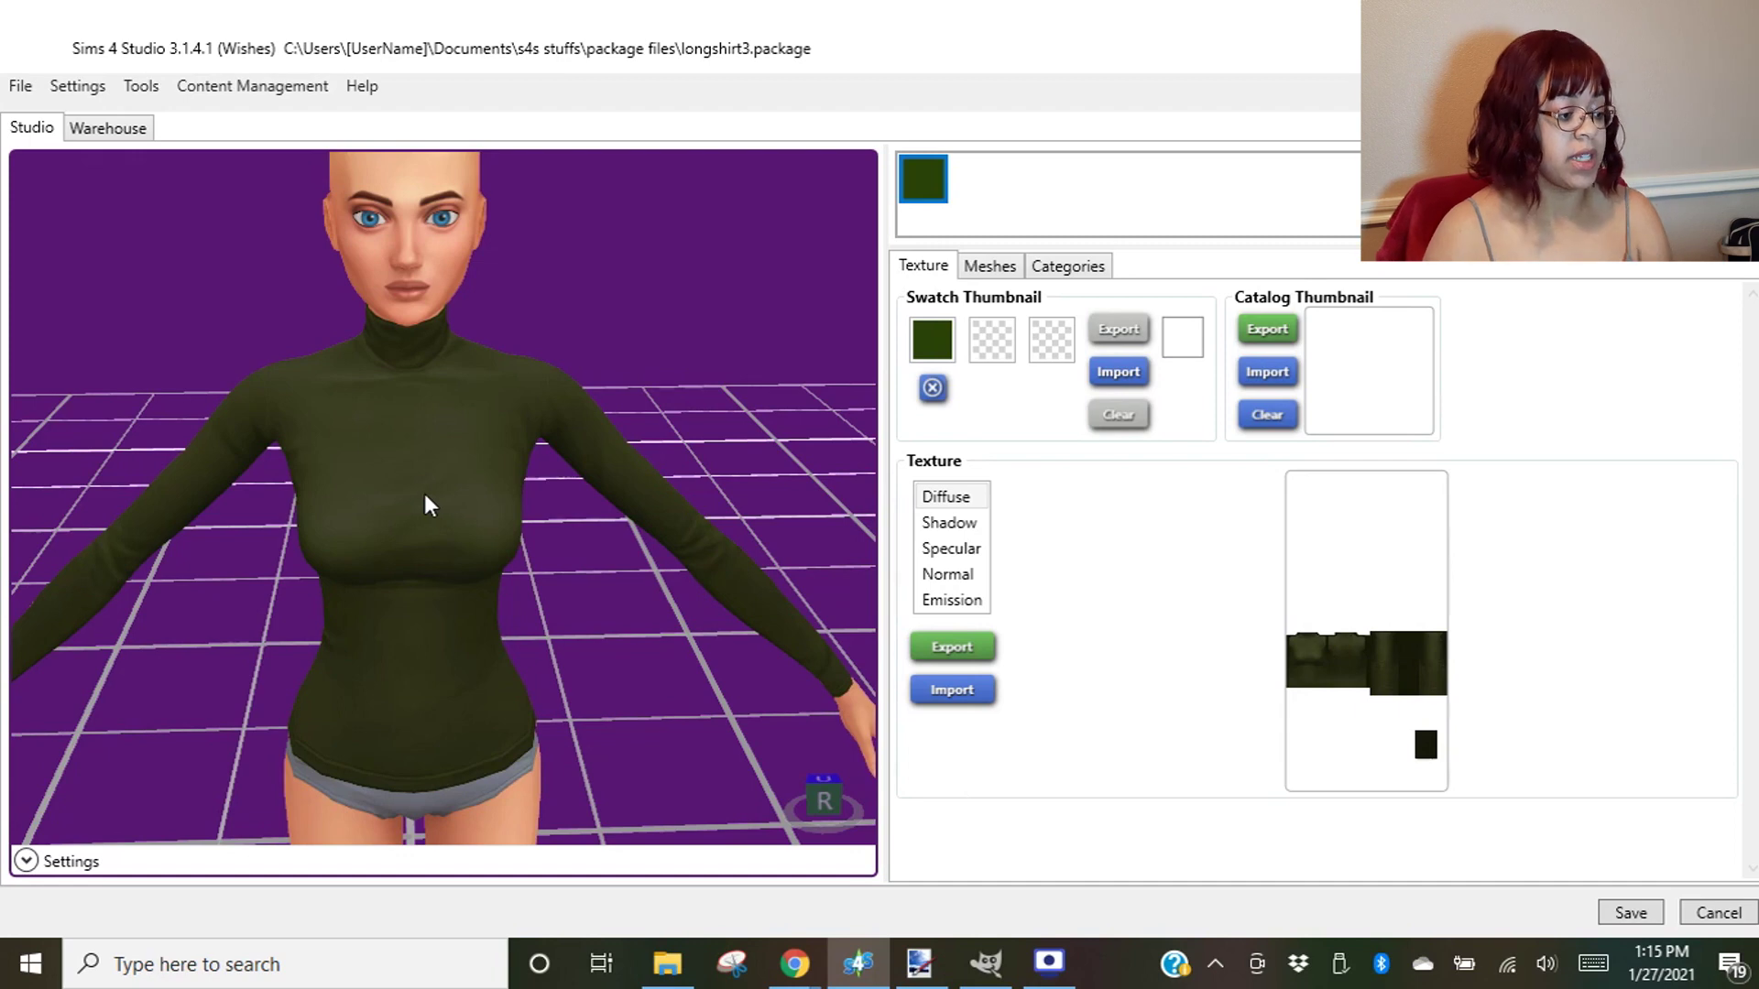
drag(497, 628, 480, 570)
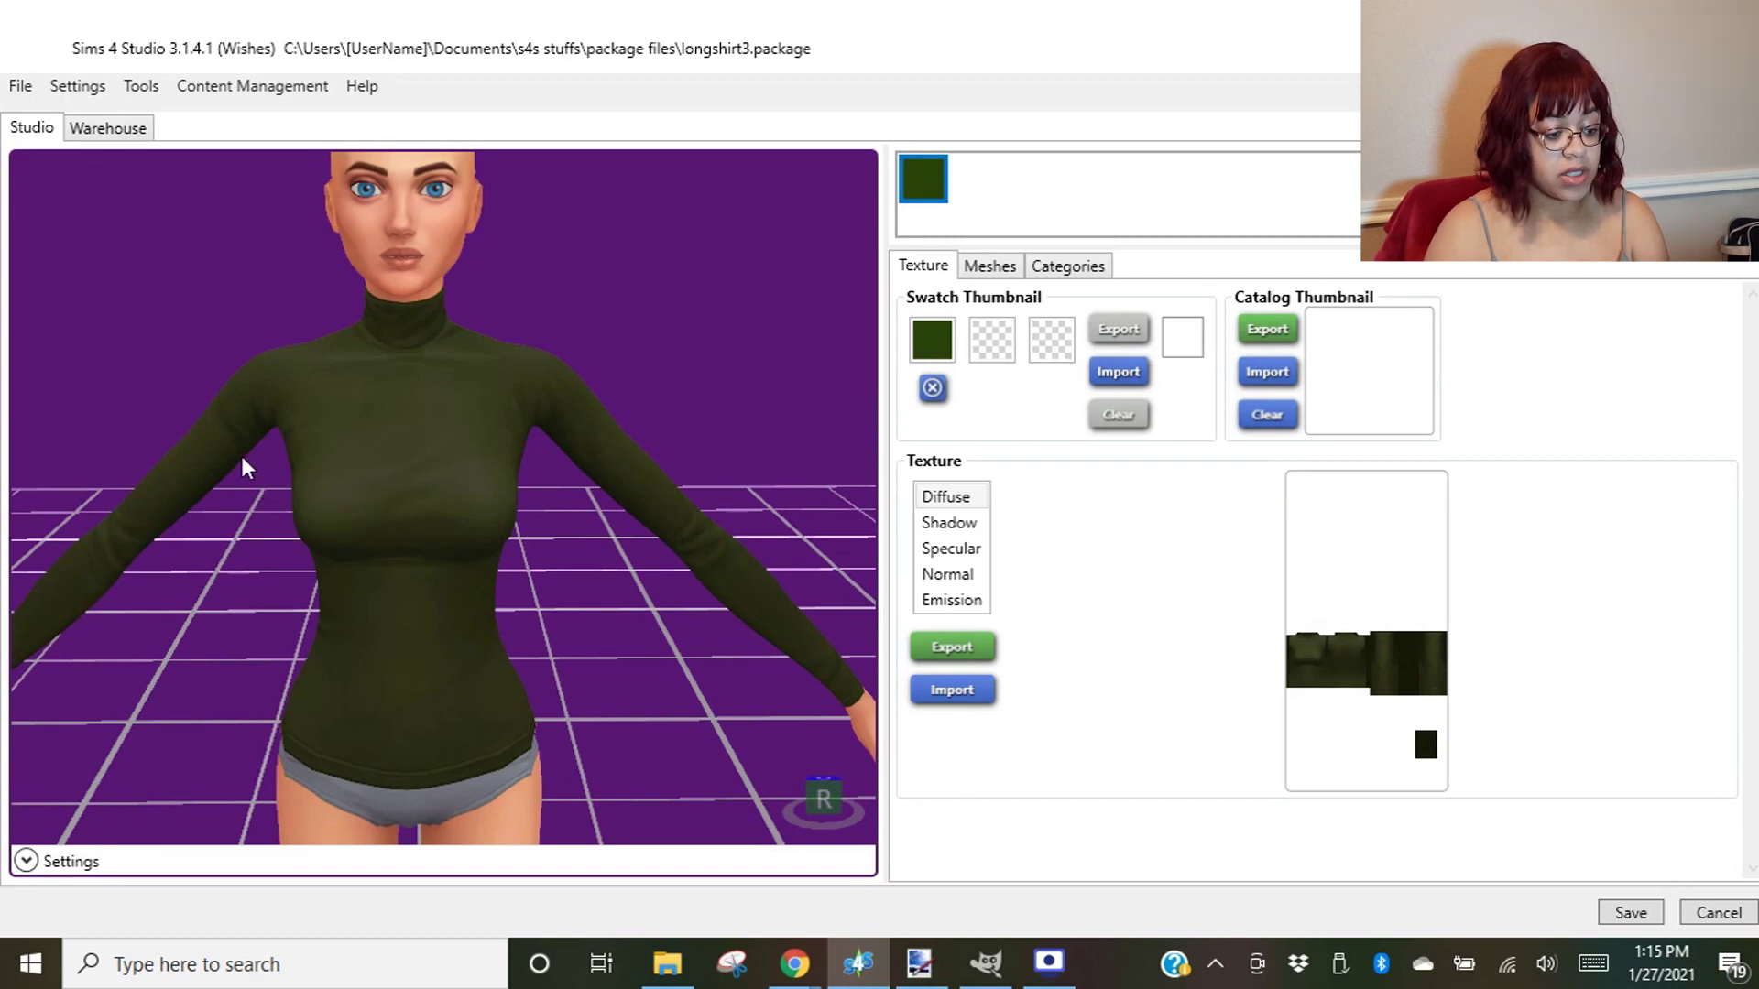
scroll(354, 550, down, 3)
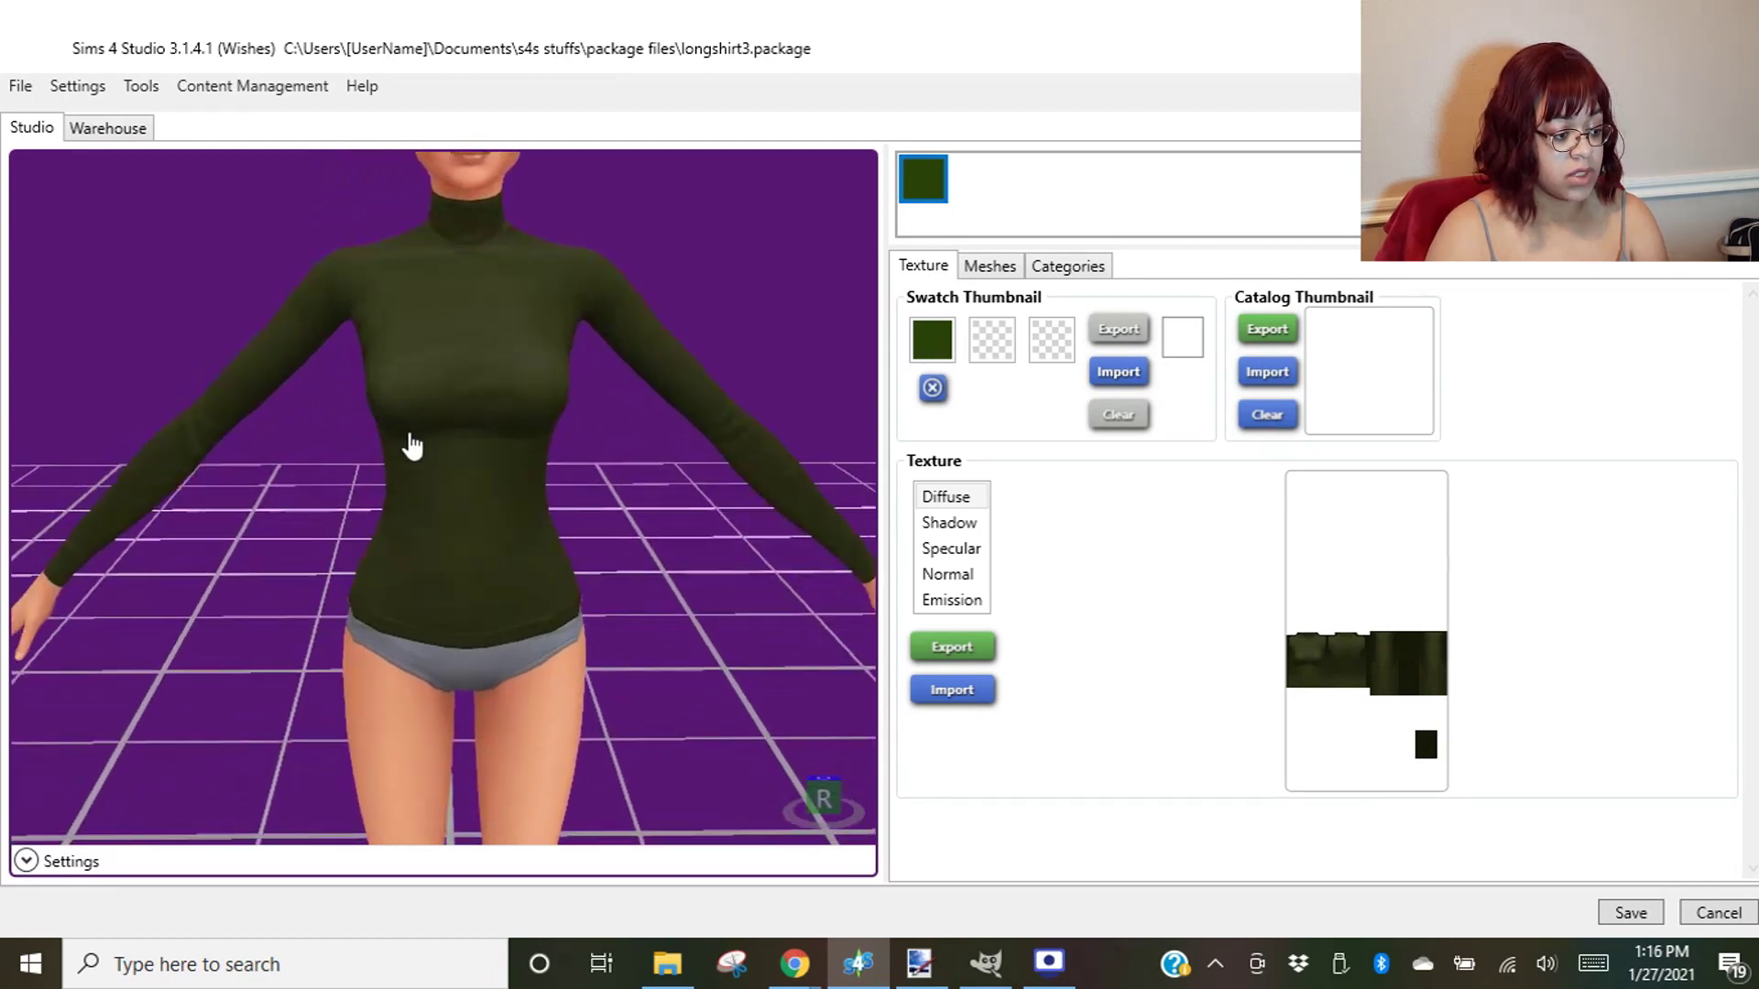
scroll(424, 490, down, 3)
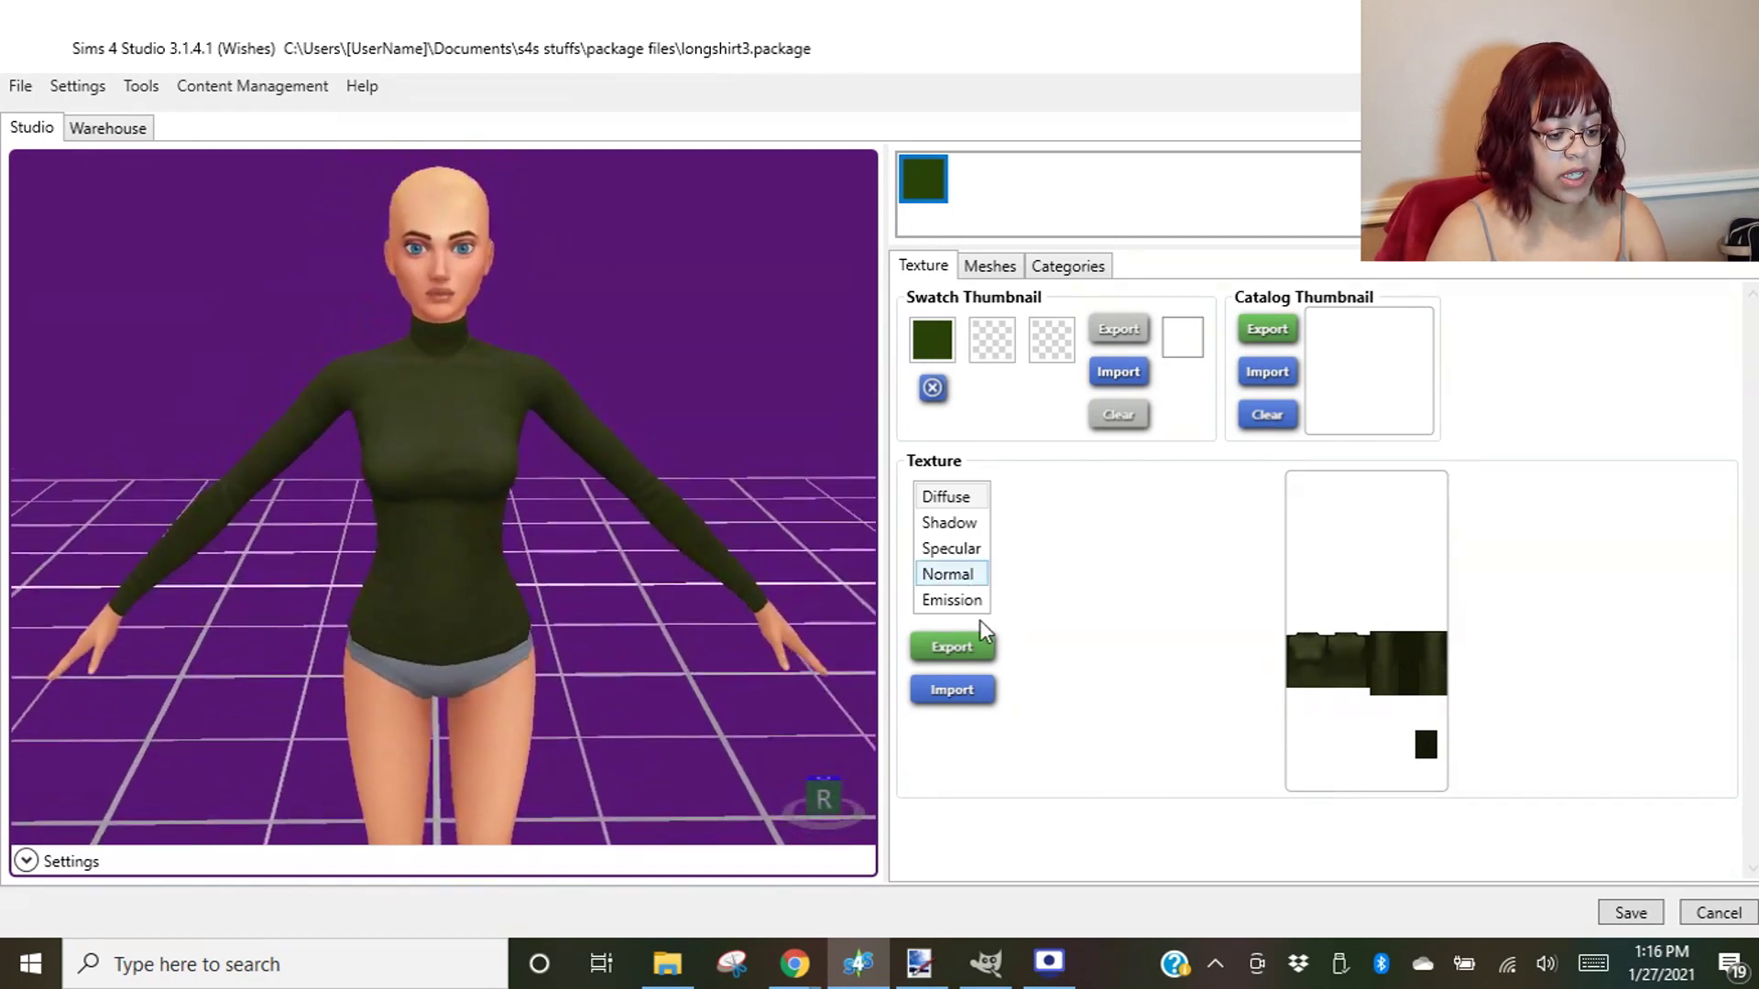
- Export the turtleneck's diffuse texture as the PNG image longshirt3 into the dds files folder, basing the name on the existing longshirt2
click(949, 657)
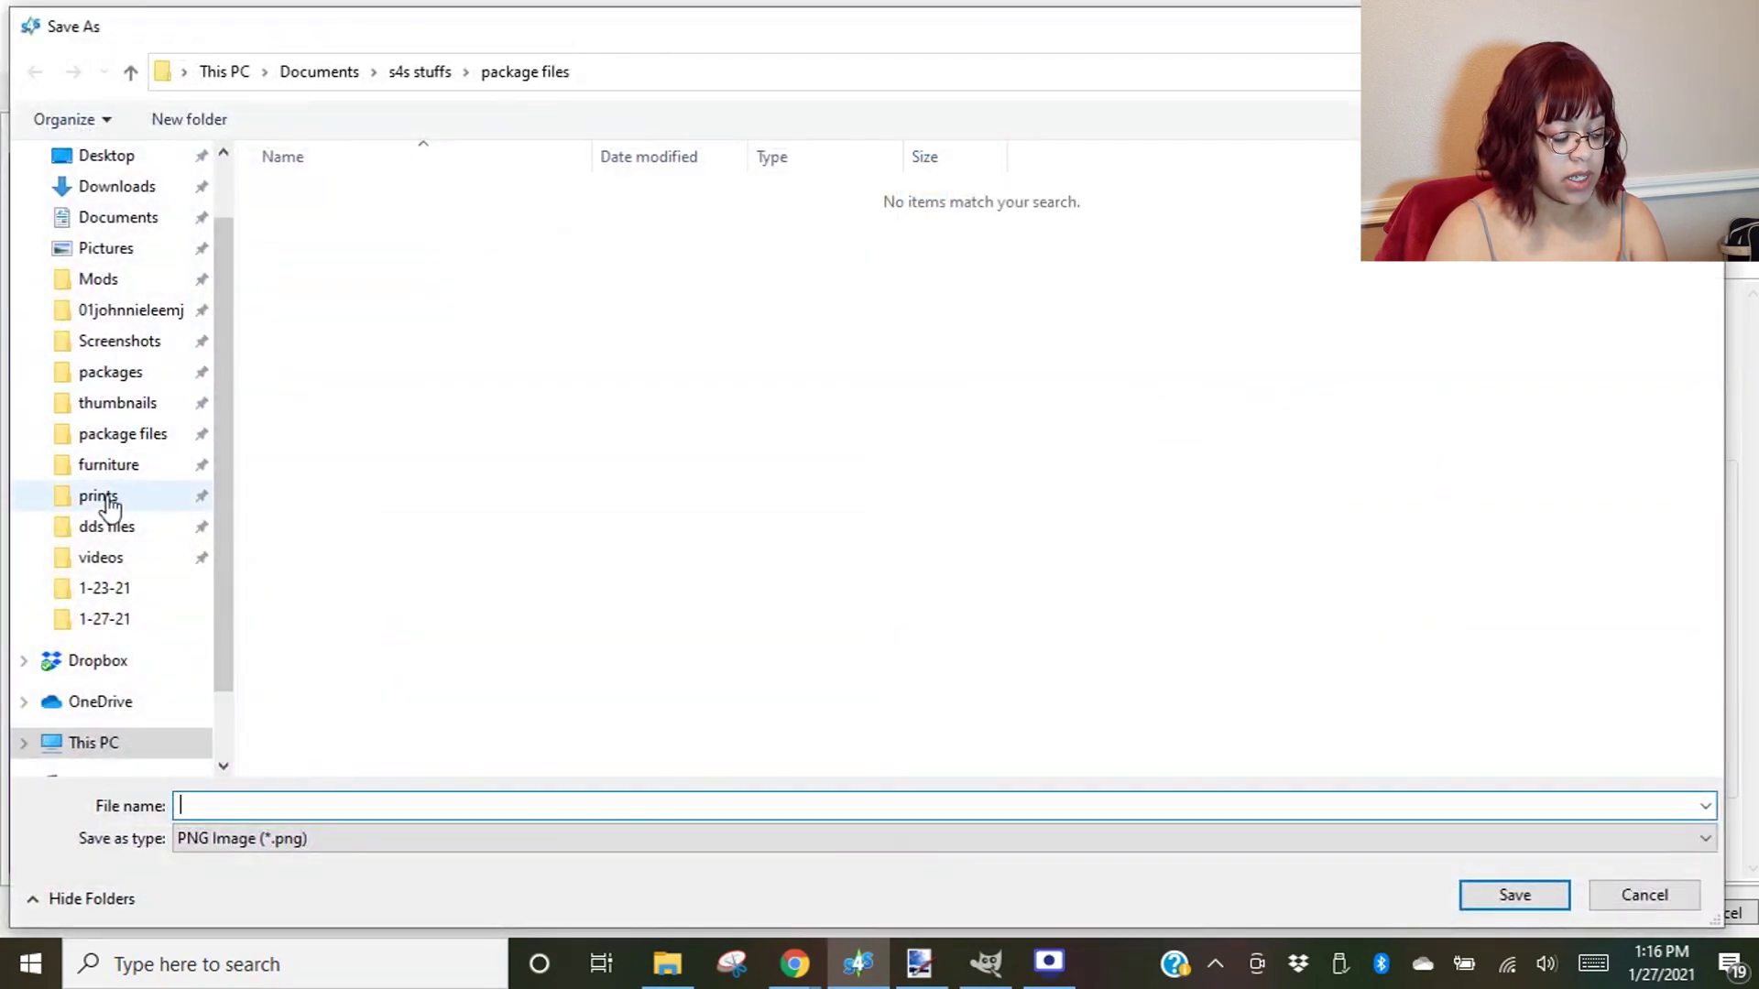
click(107, 527)
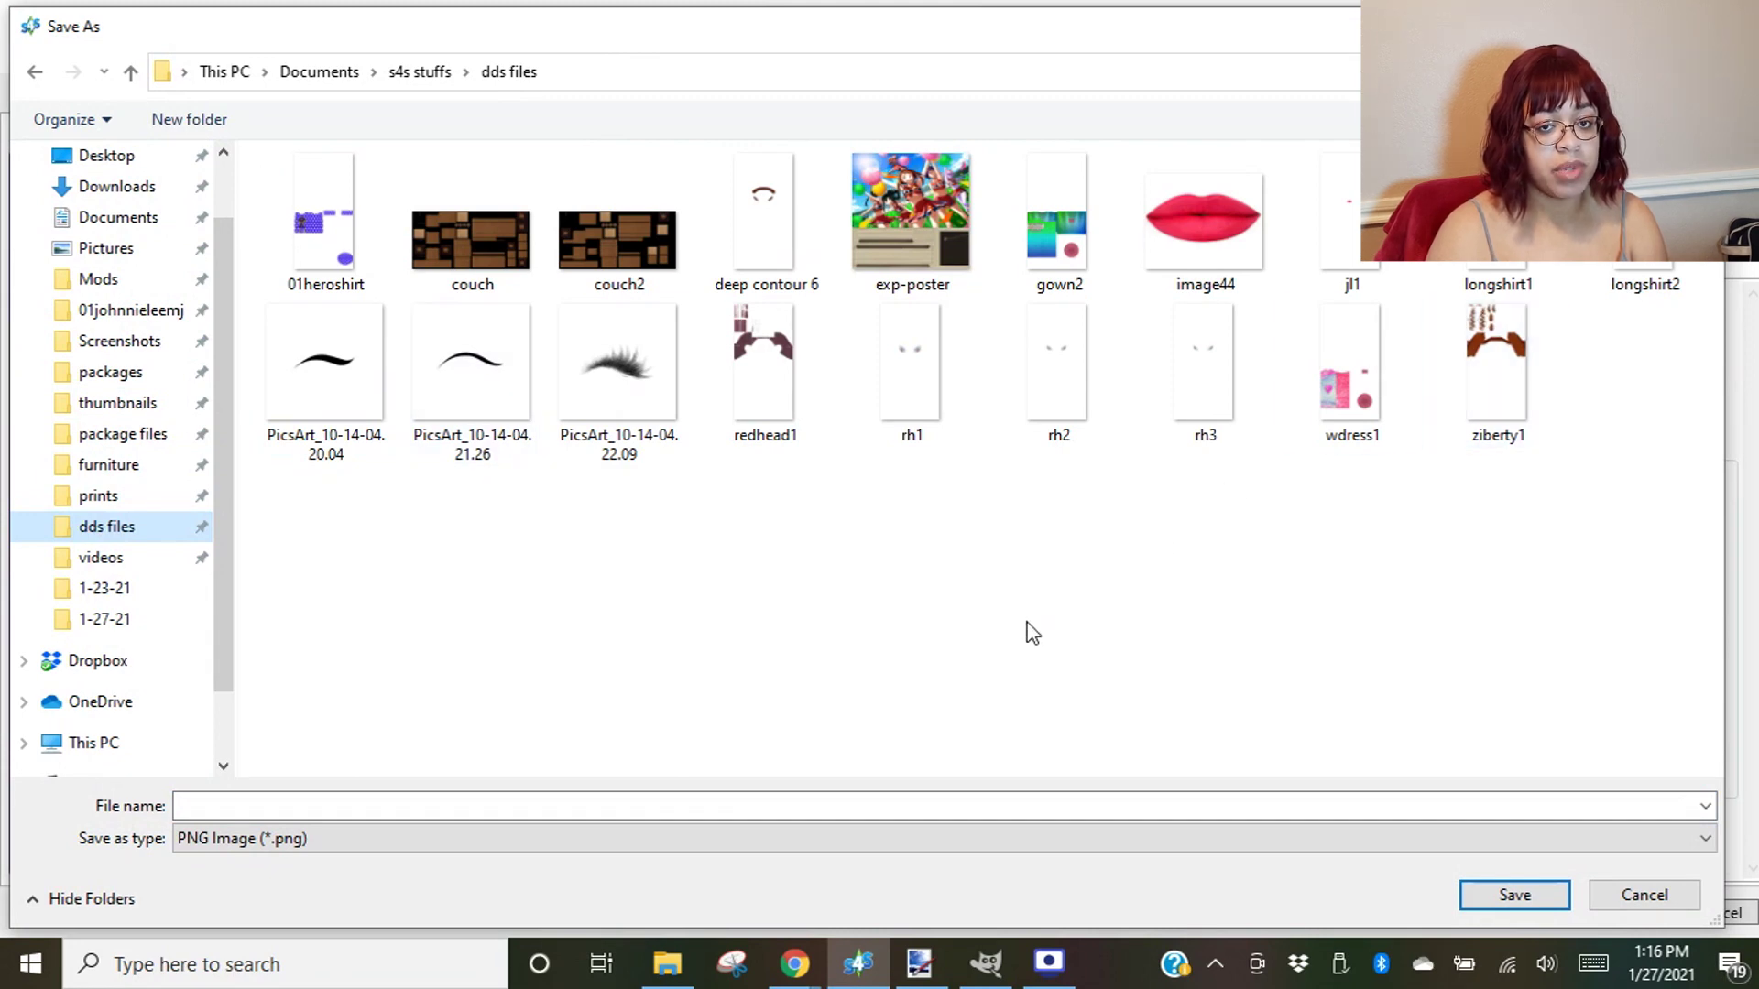
click(839, 806)
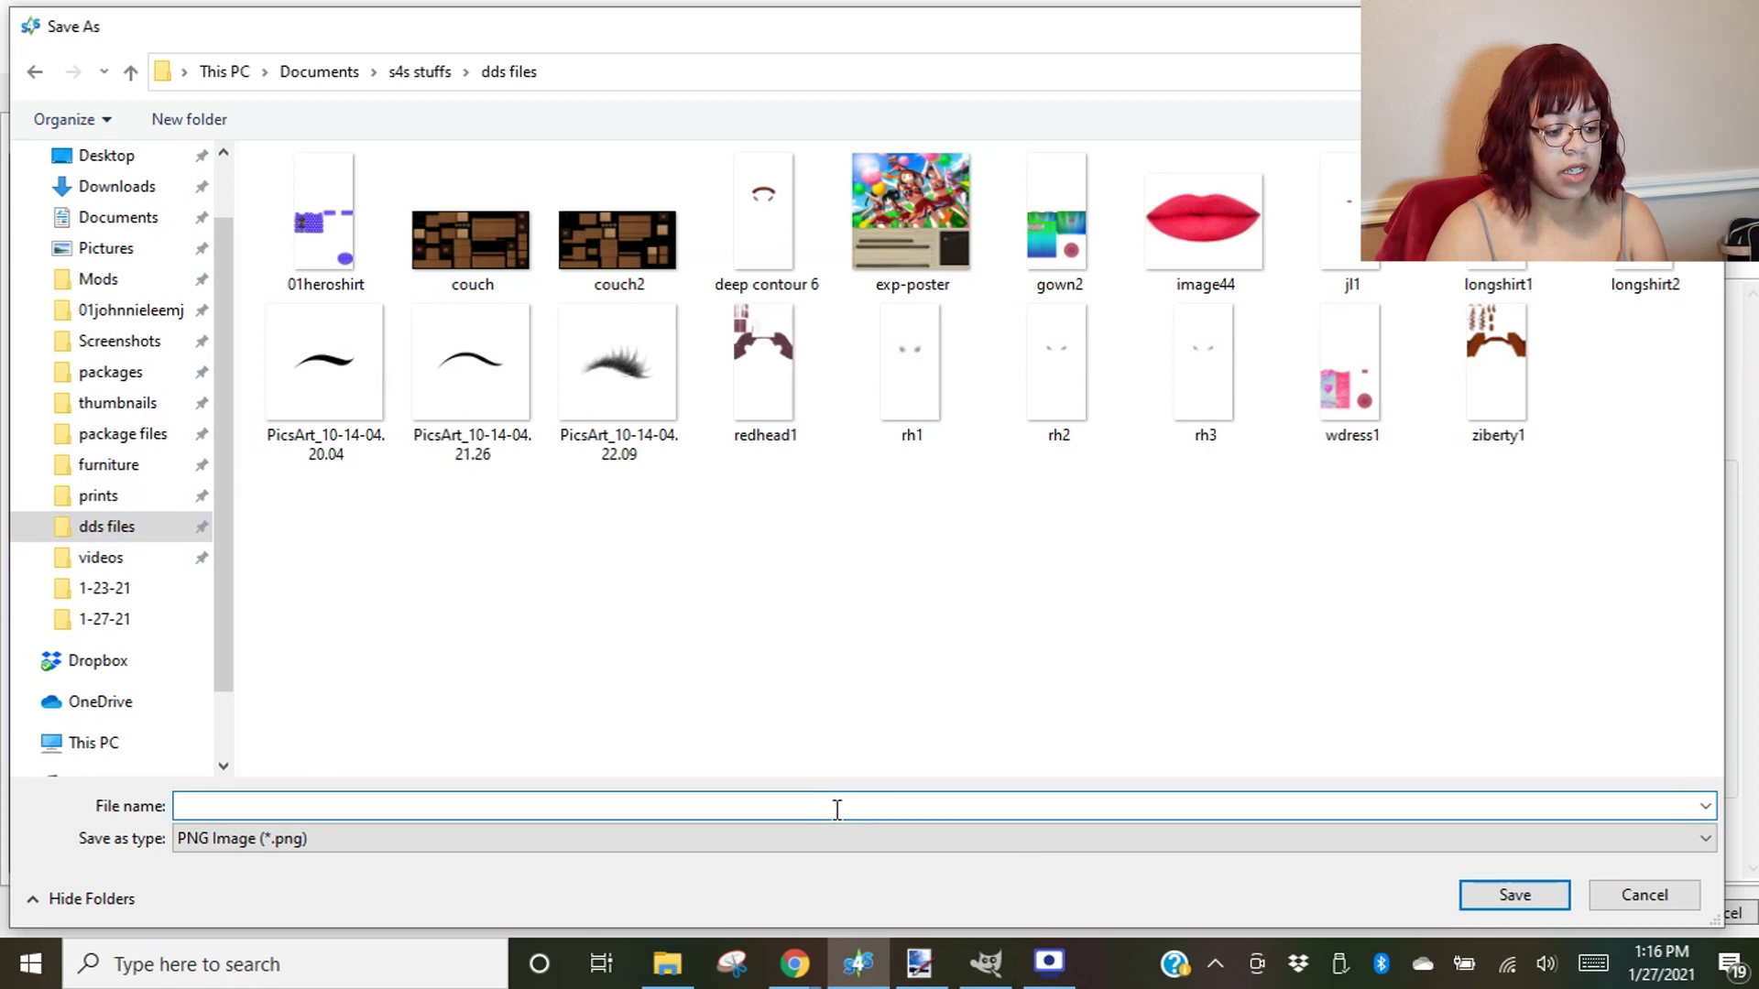
click(500, 838)
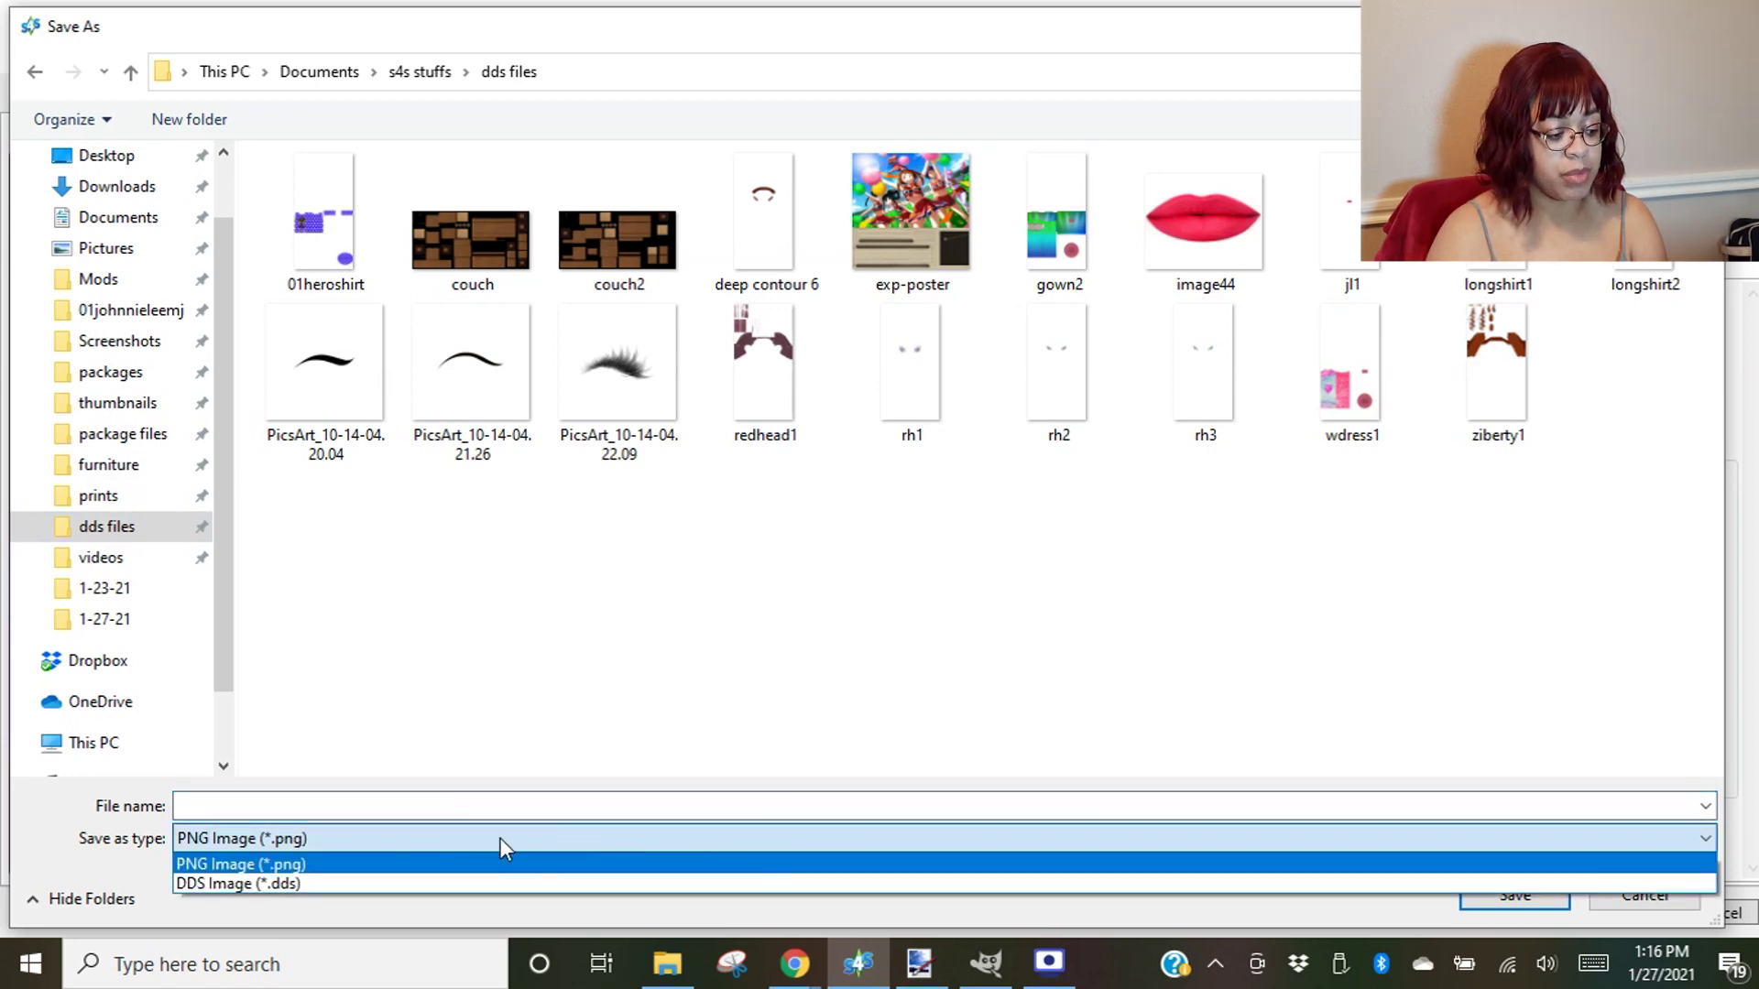
click(446, 862)
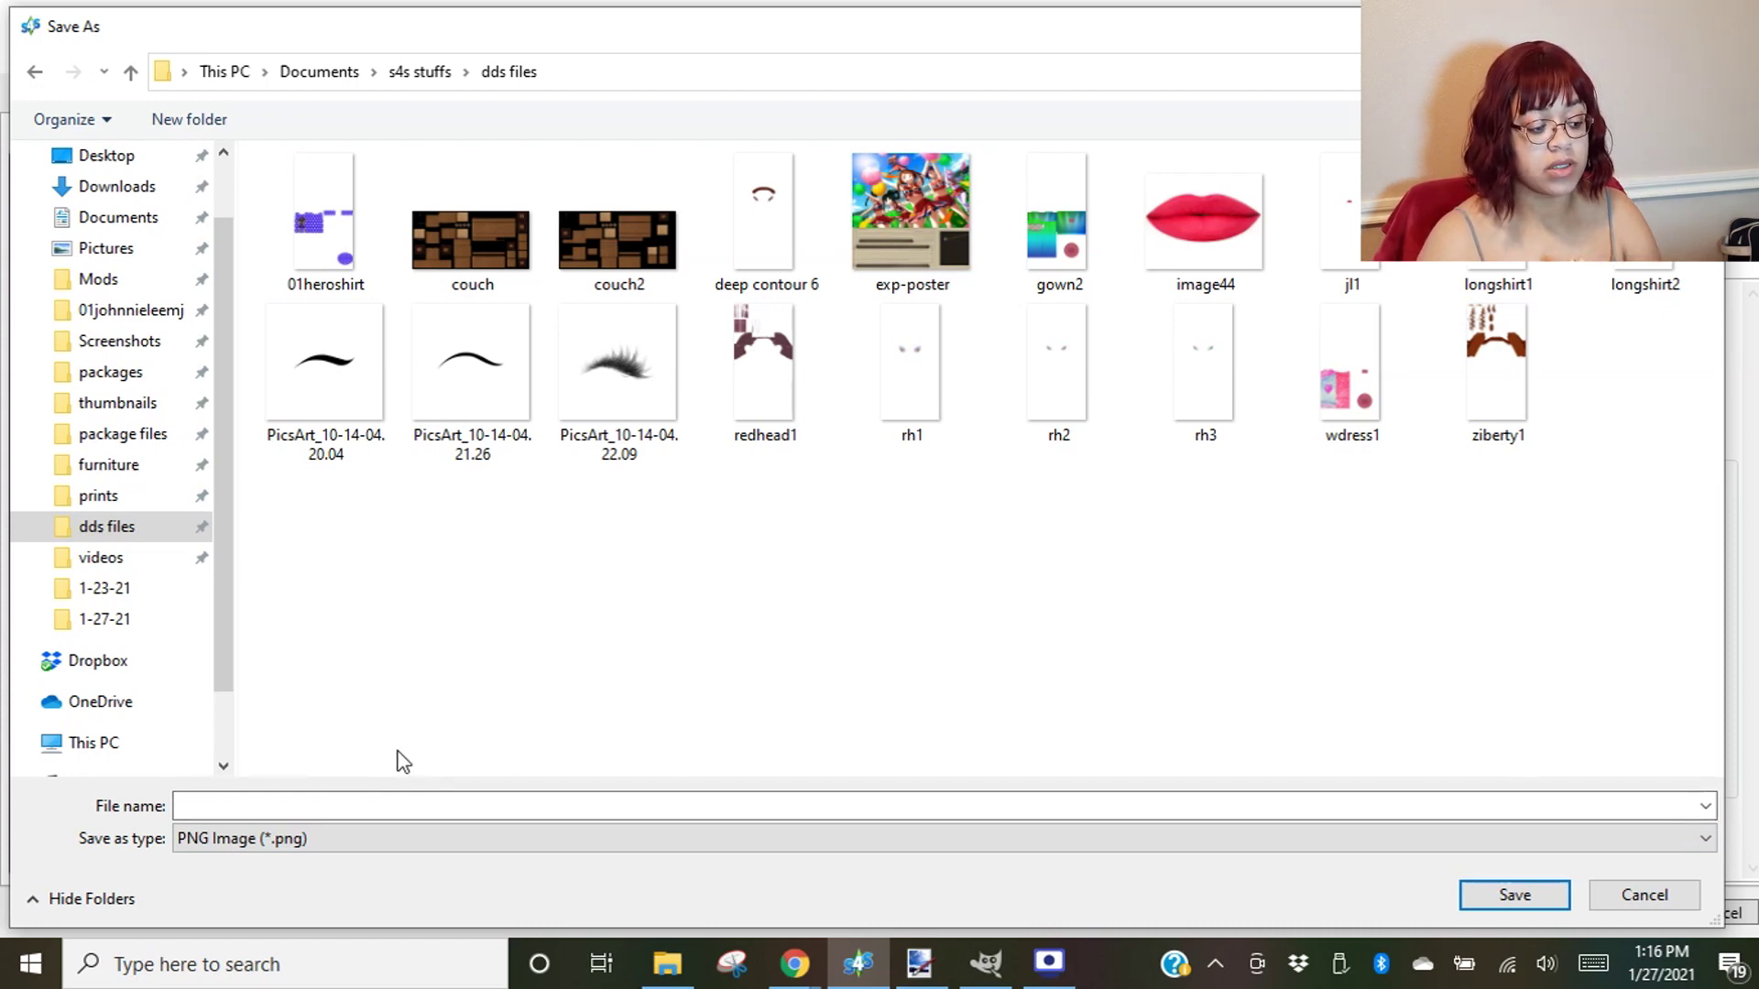
click(417, 806)
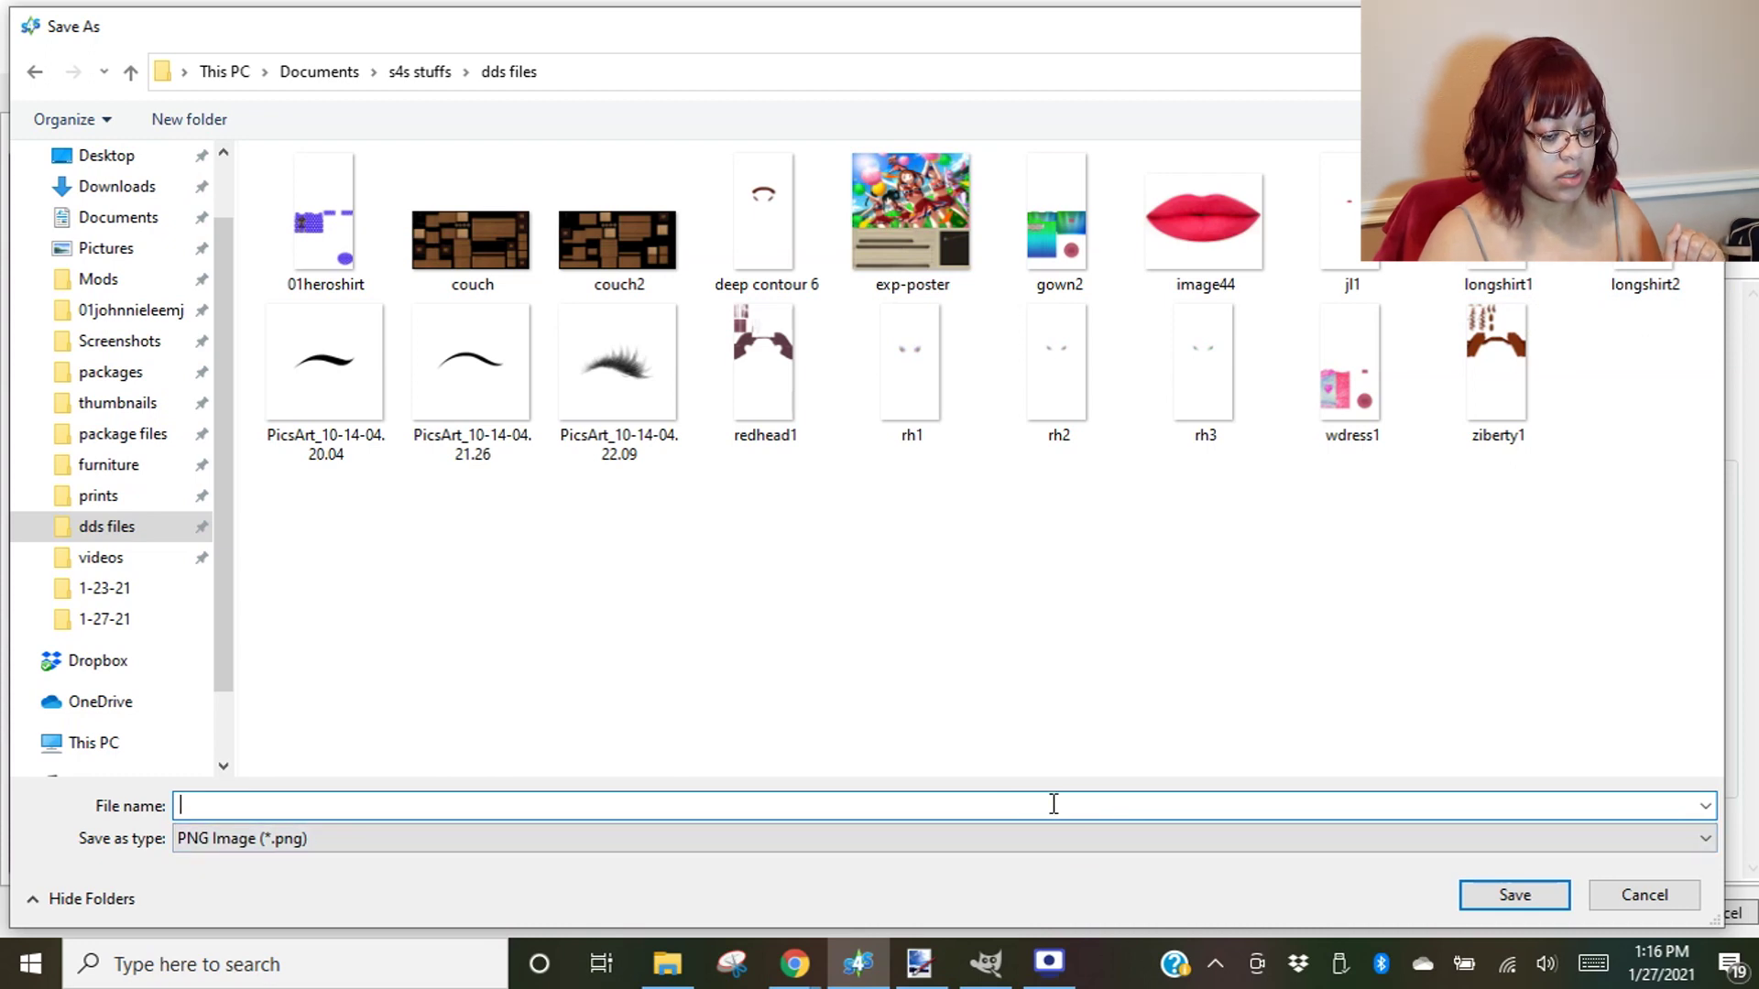
click(1645, 275)
click(828, 809)
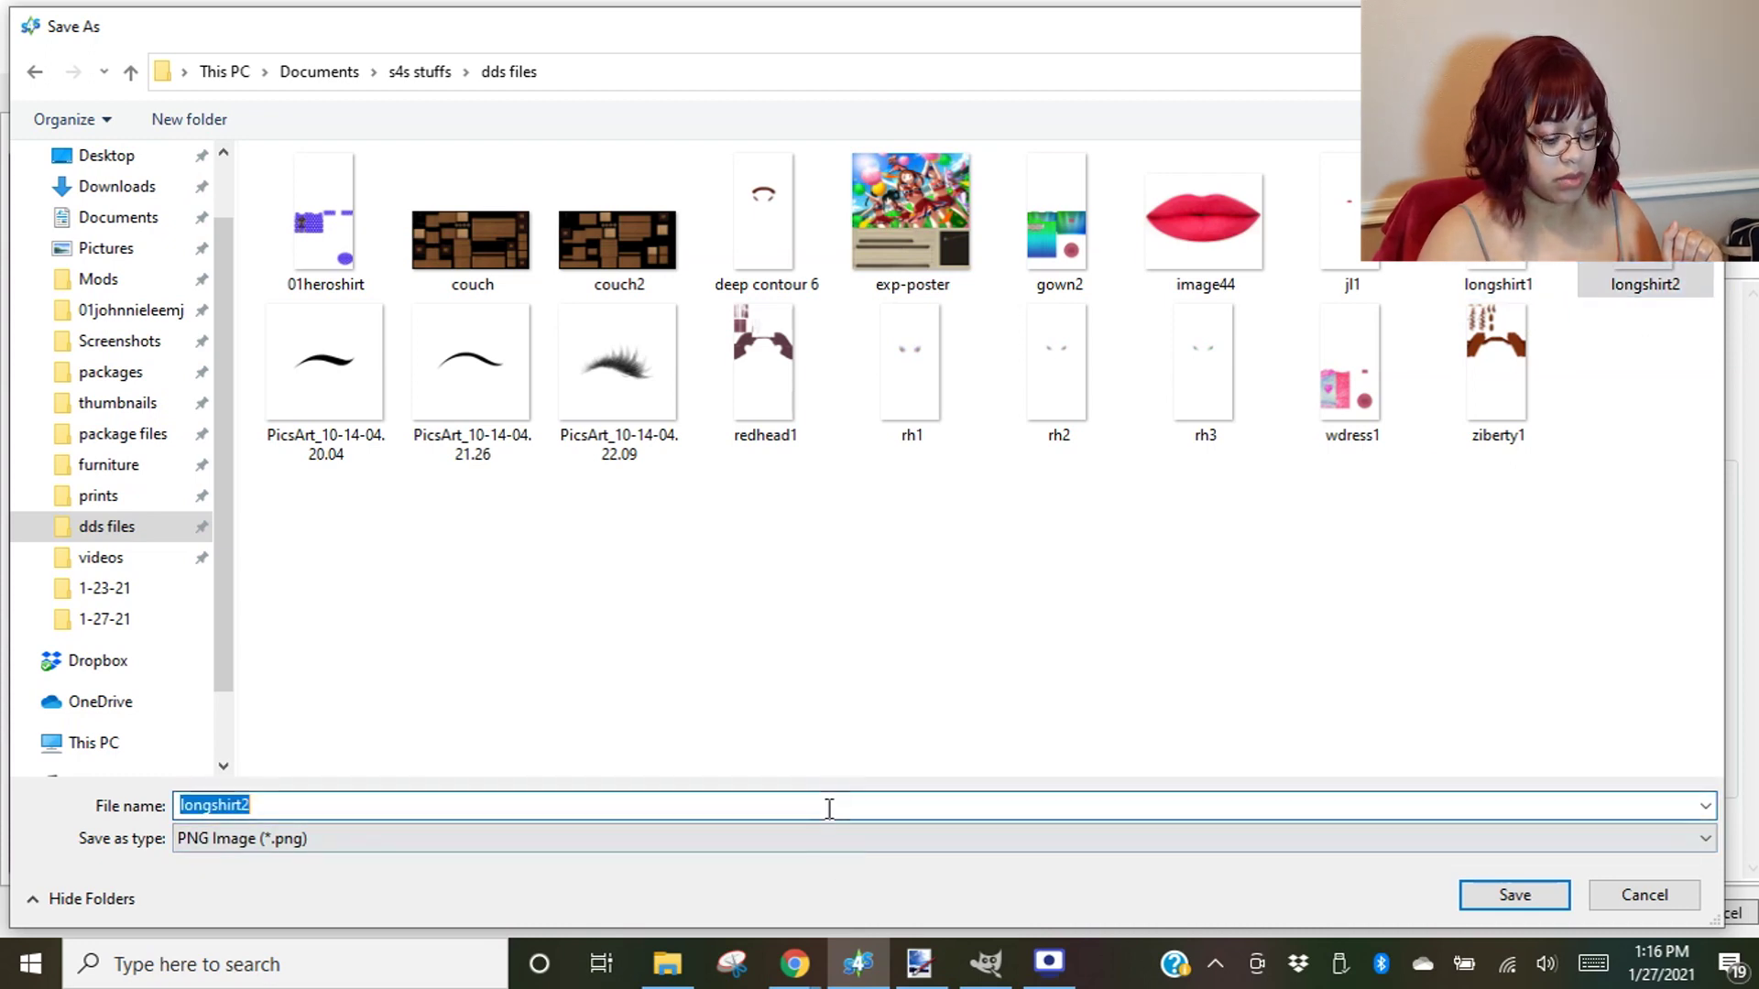
click(829, 808)
key(BackSpace)
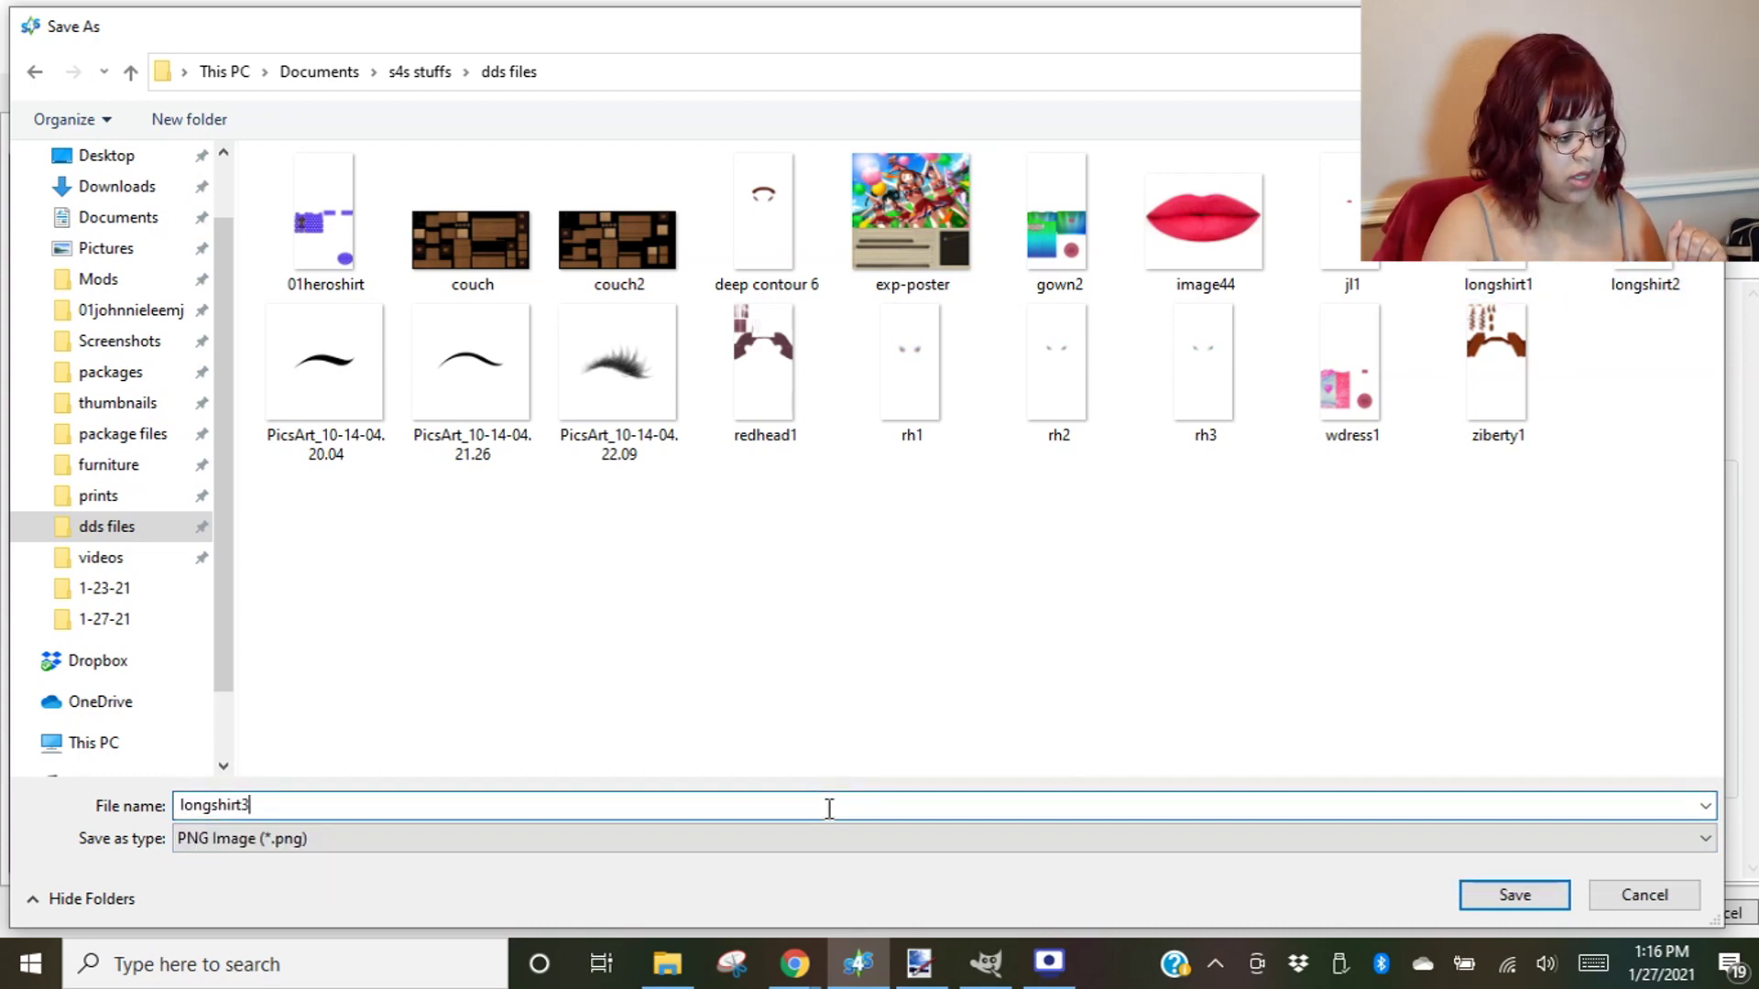
text(3)
key(Return)
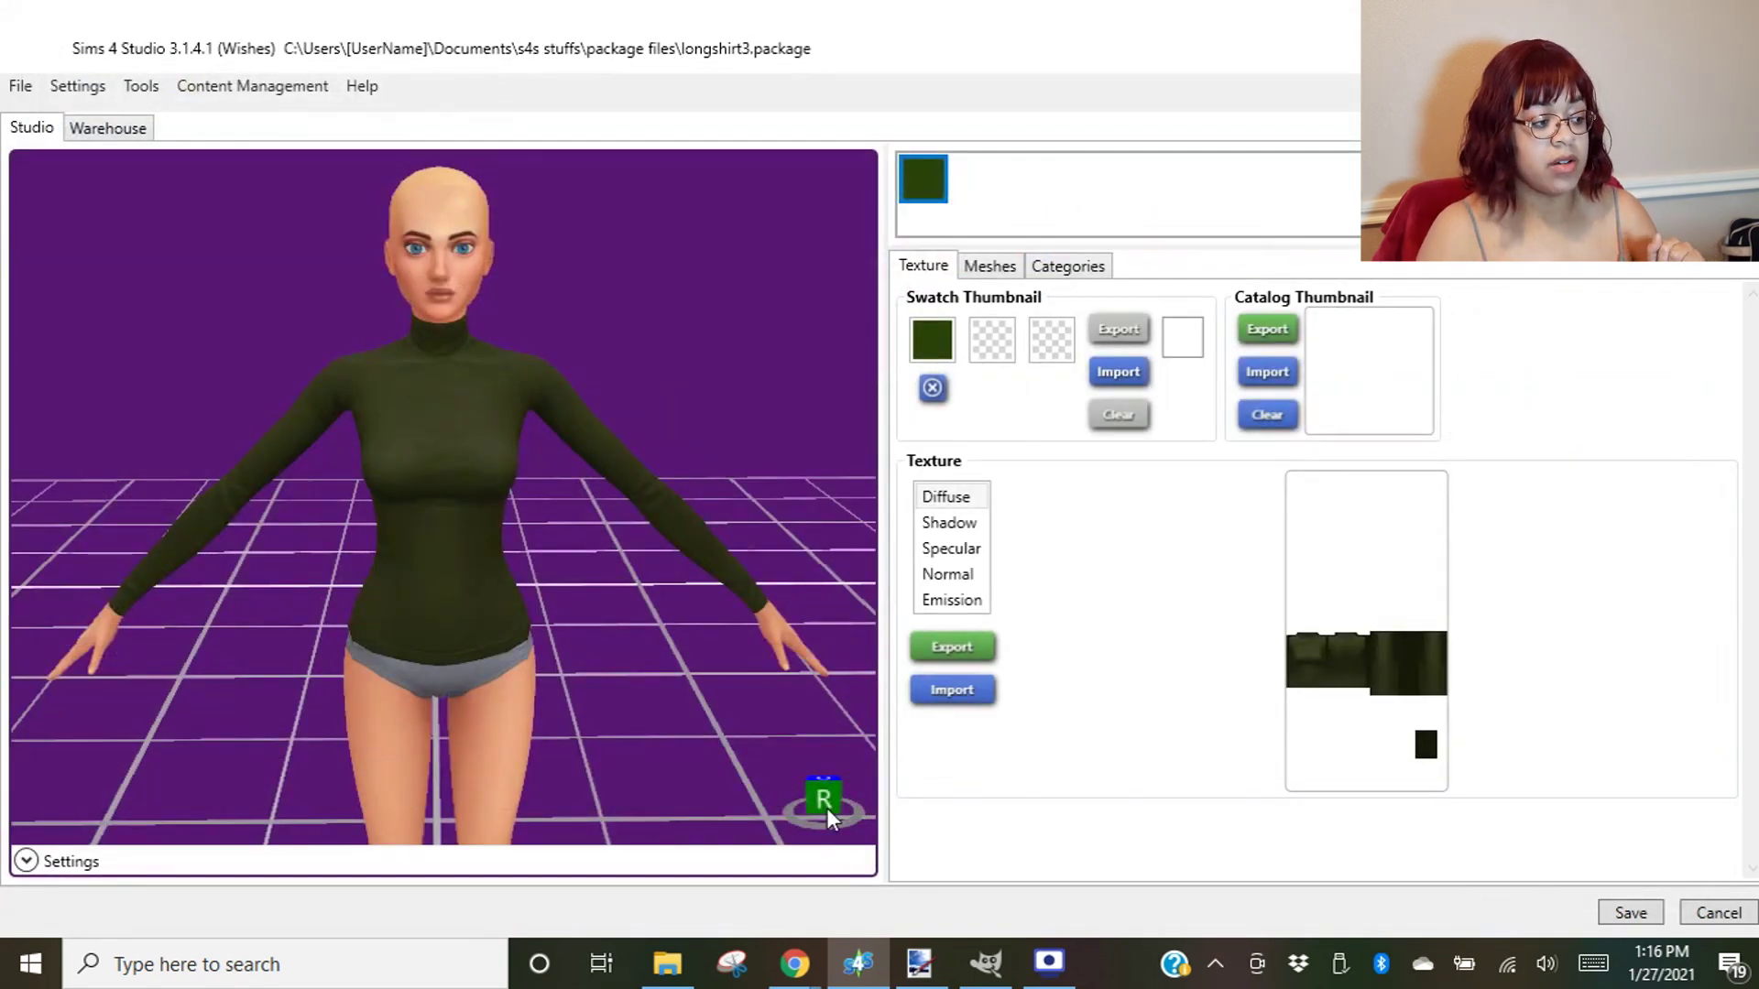
- Close the longshirt3 package and start another standalone CAS creation
click(20, 87)
click(33, 115)
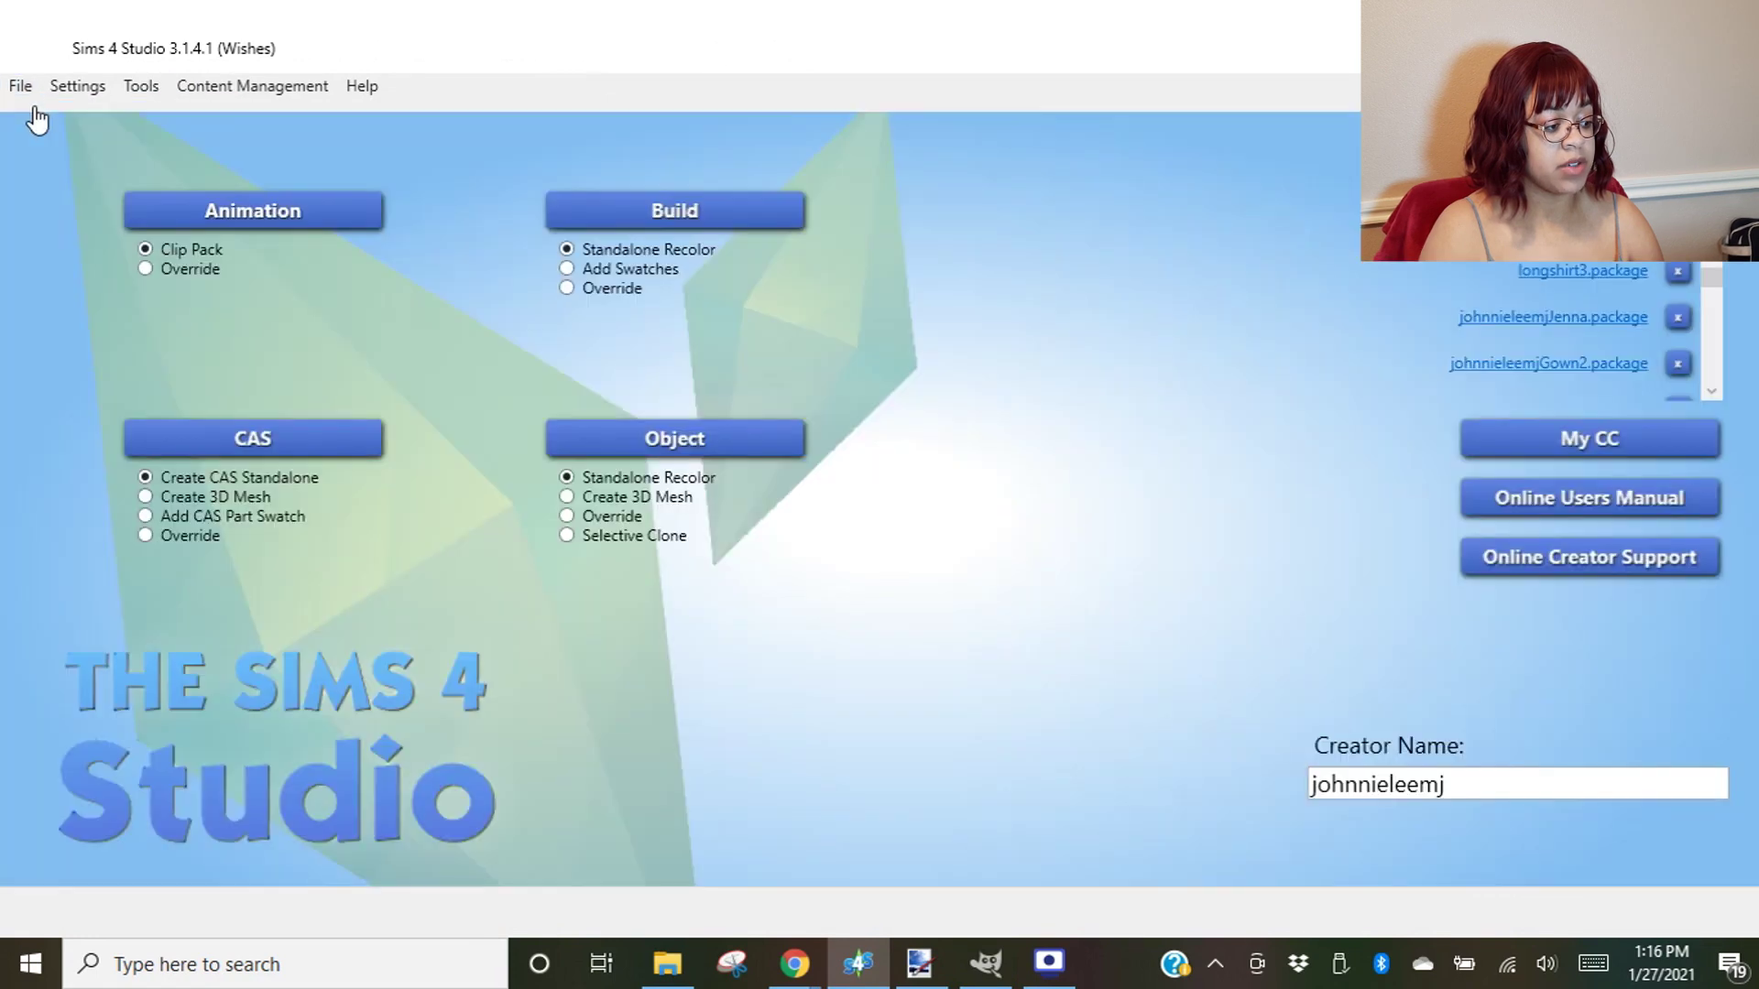
click(245, 440)
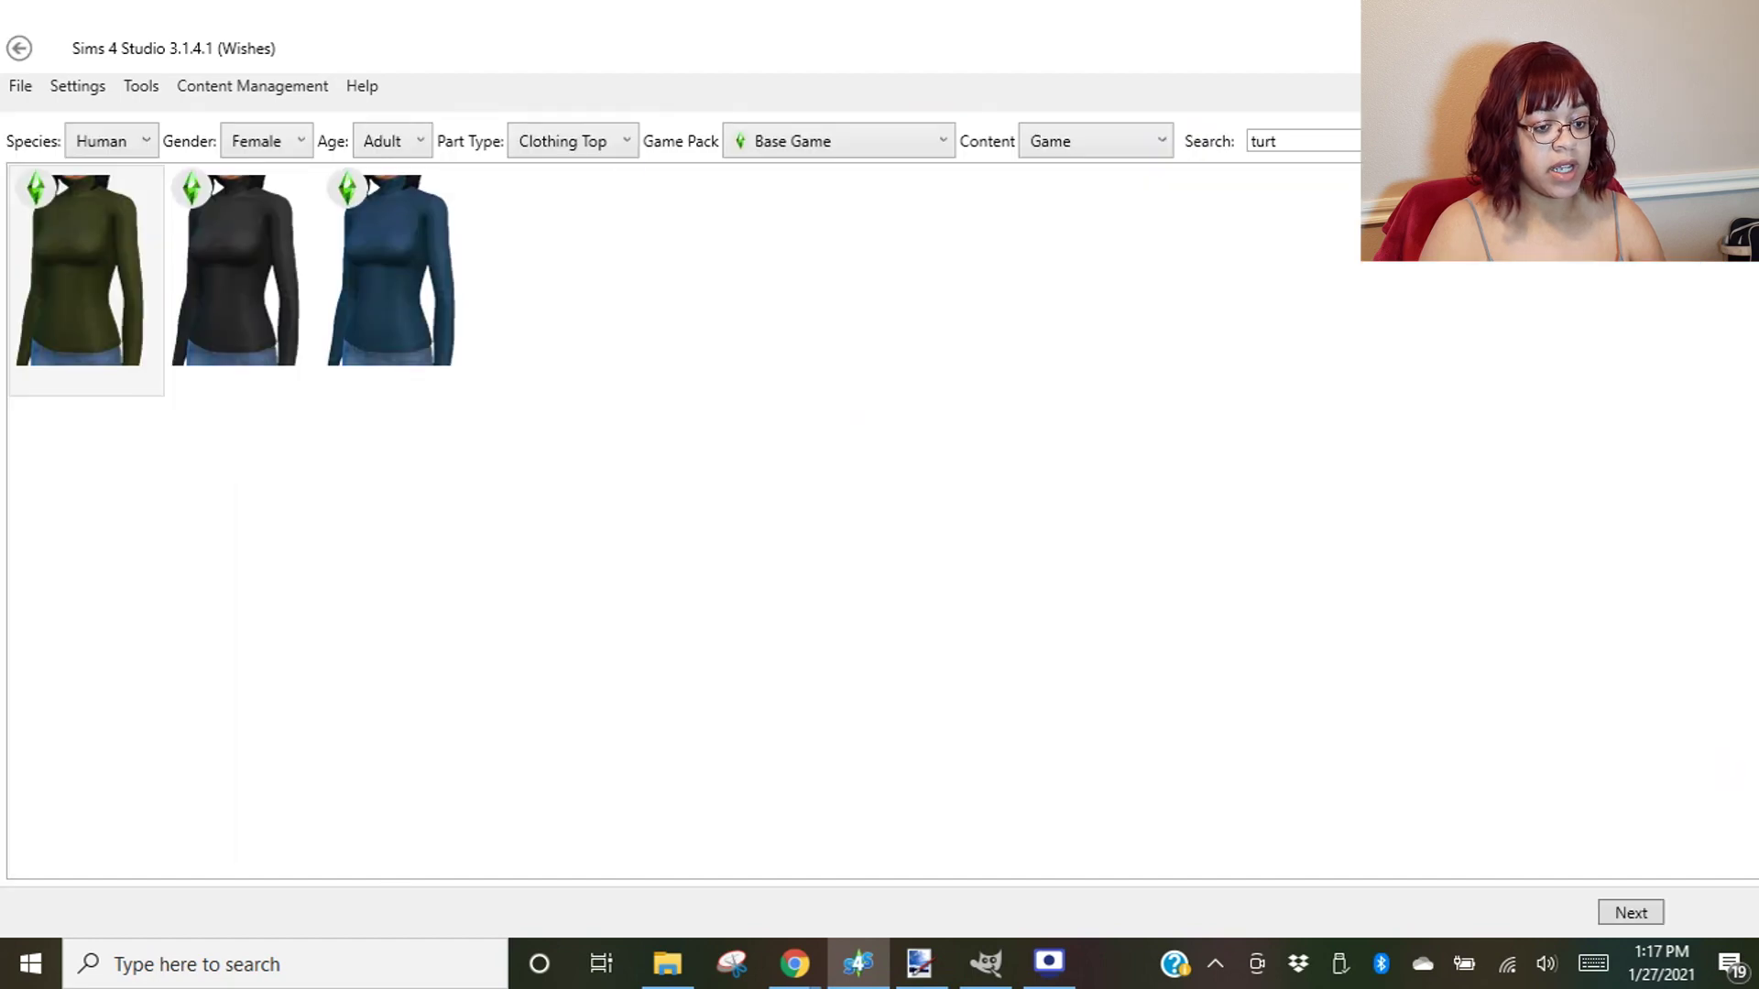
- Clear the search text, filter the part type to Clothing Body, choose the pink strapless mermaid gown and continue to saving the package
key(ctrl+a)
key(BackSpace)
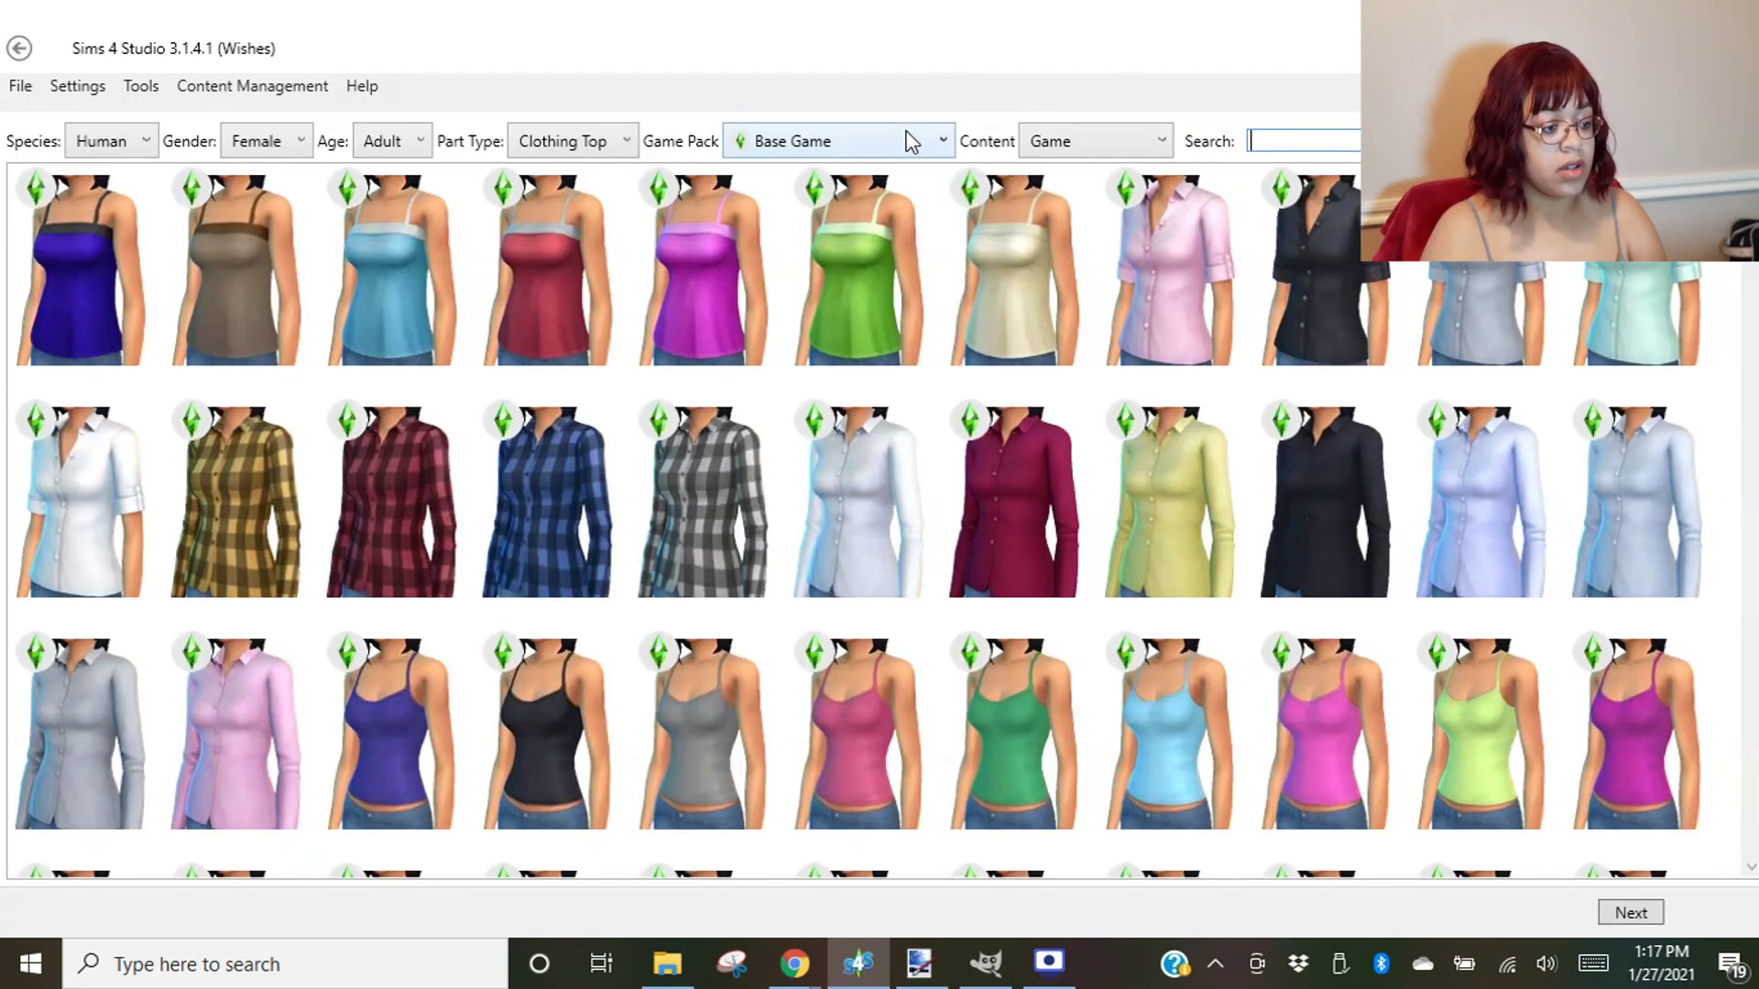
click(557, 142)
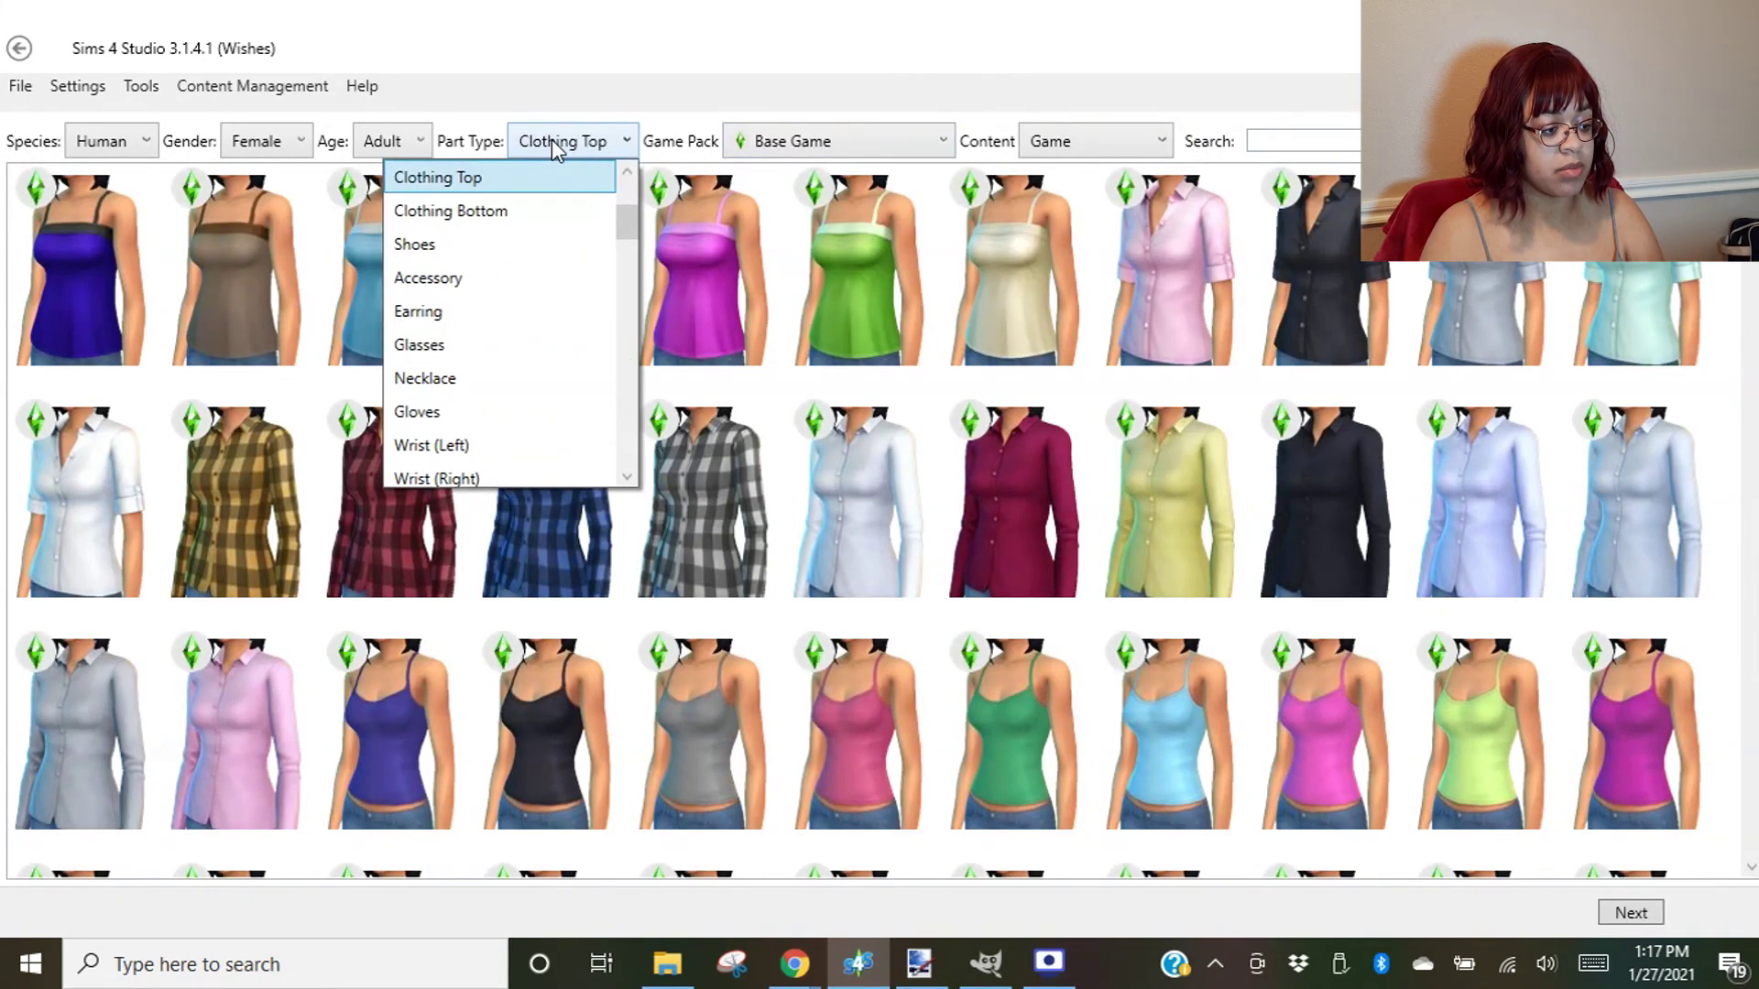
scroll(501, 238, up, 1)
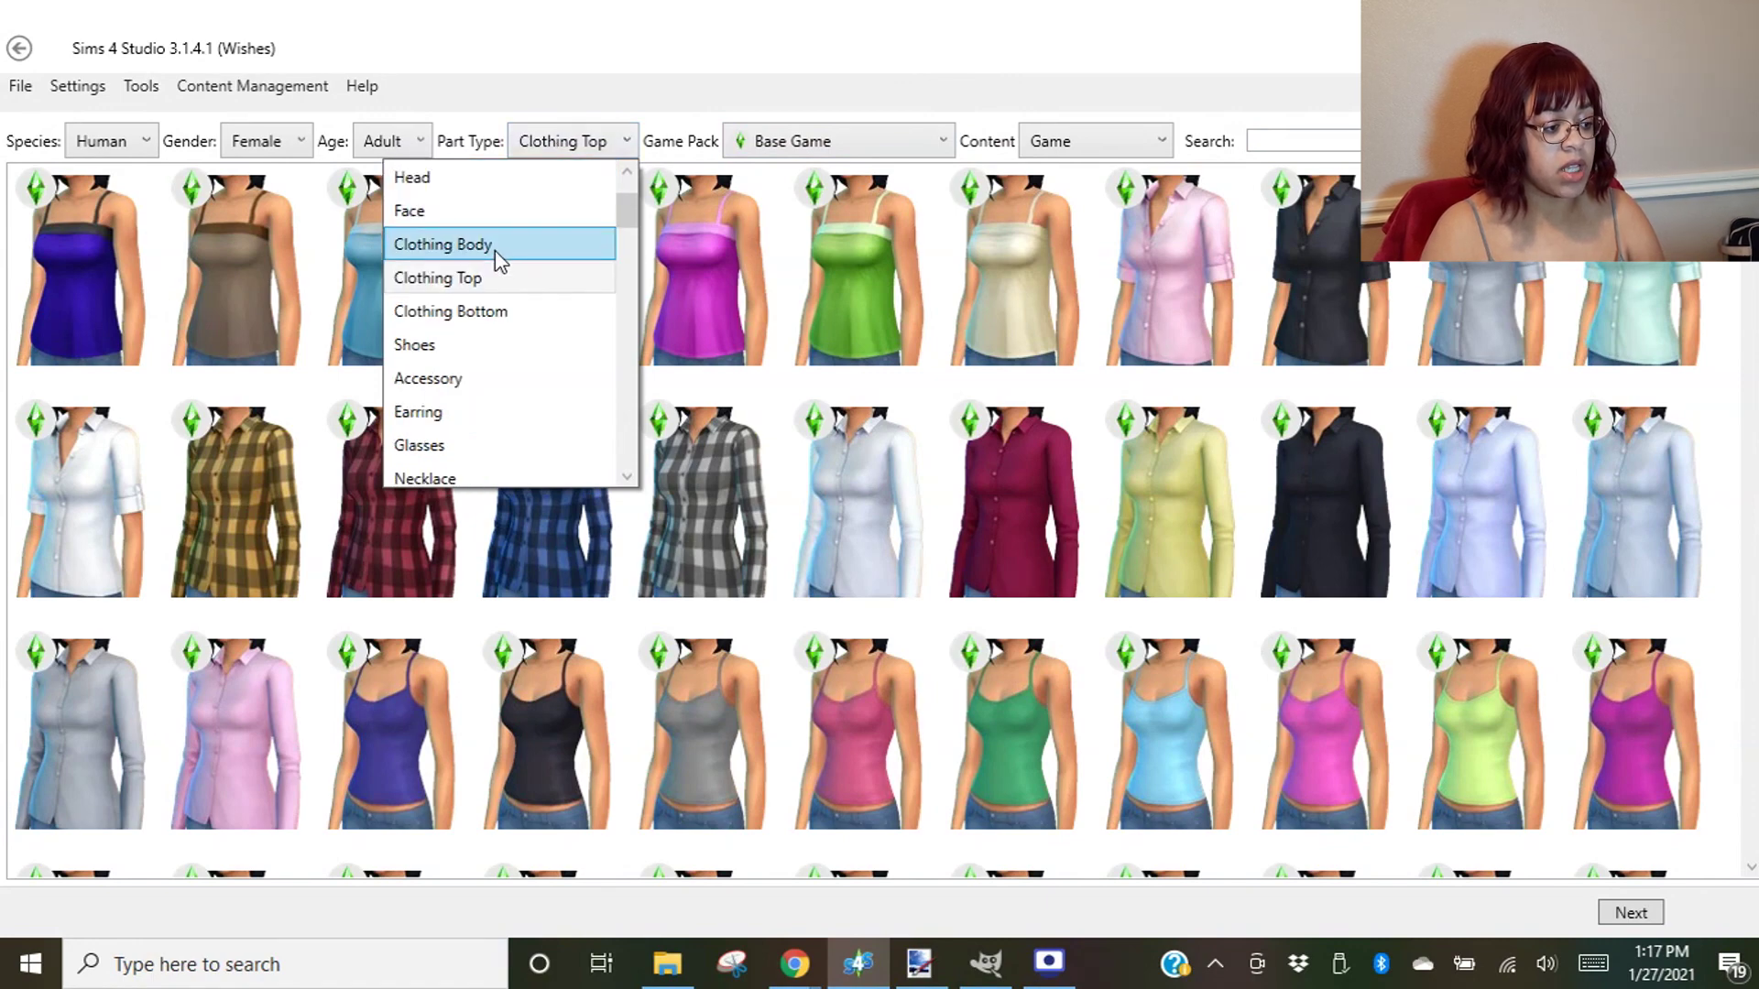
click(490, 254)
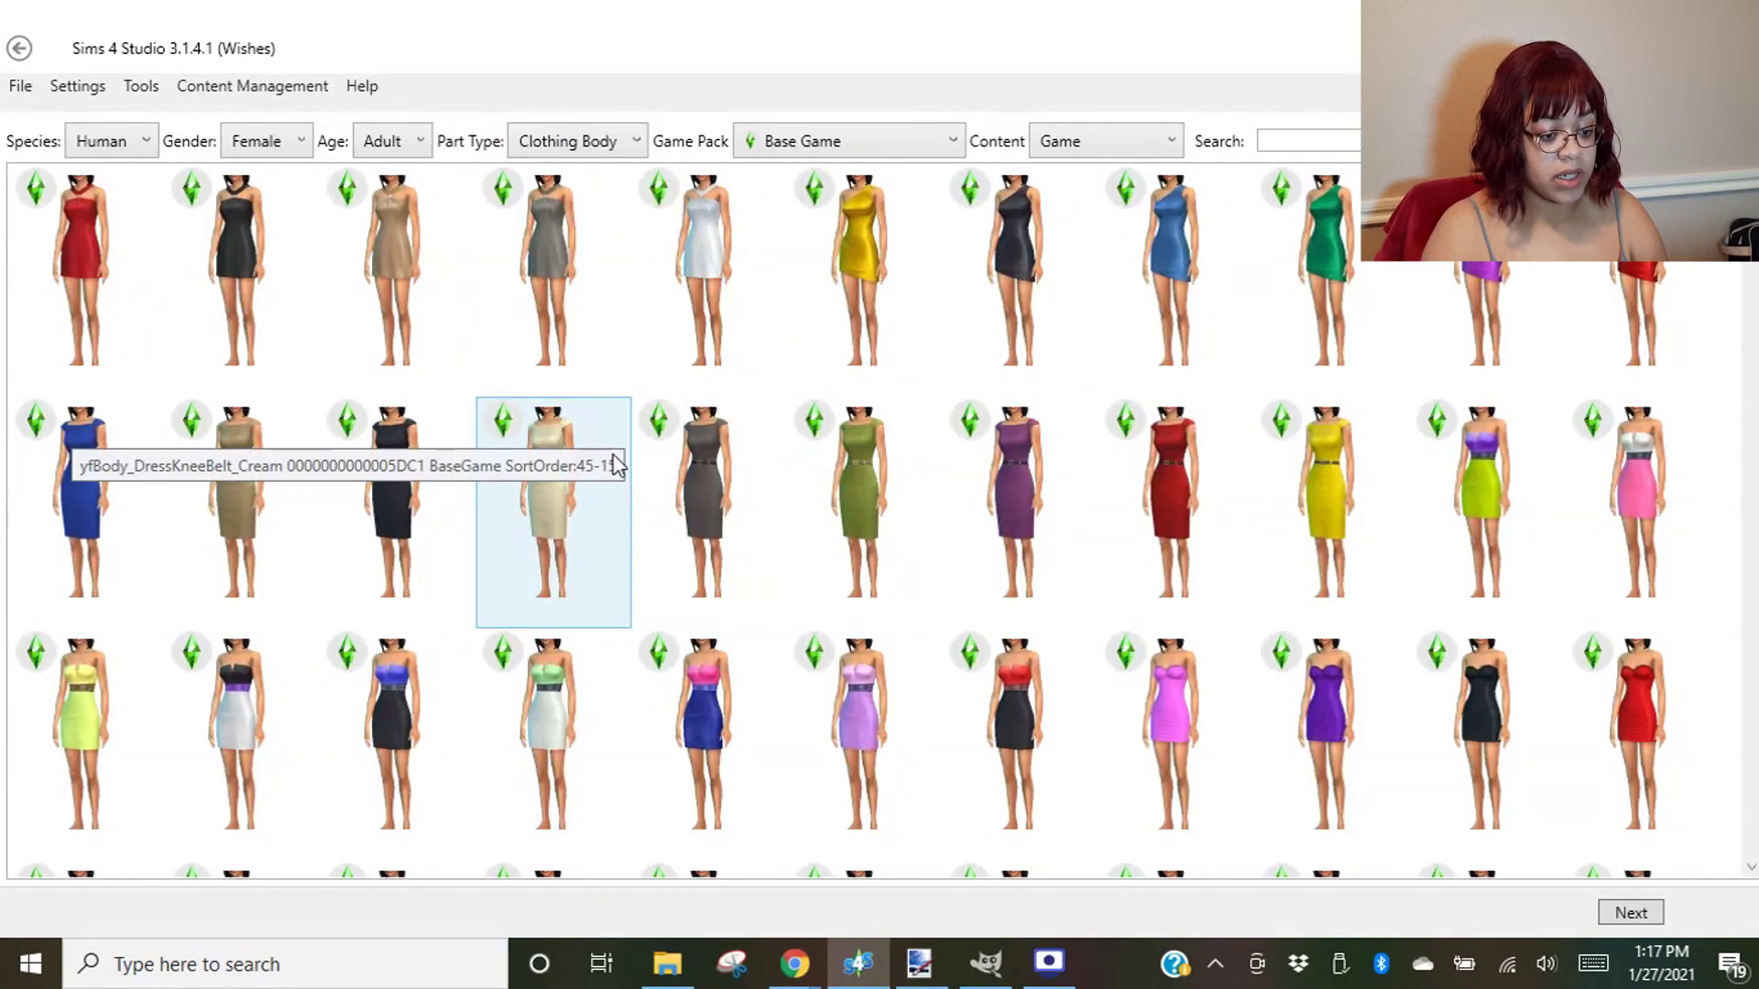
scroll(1346, 575, down, 10)
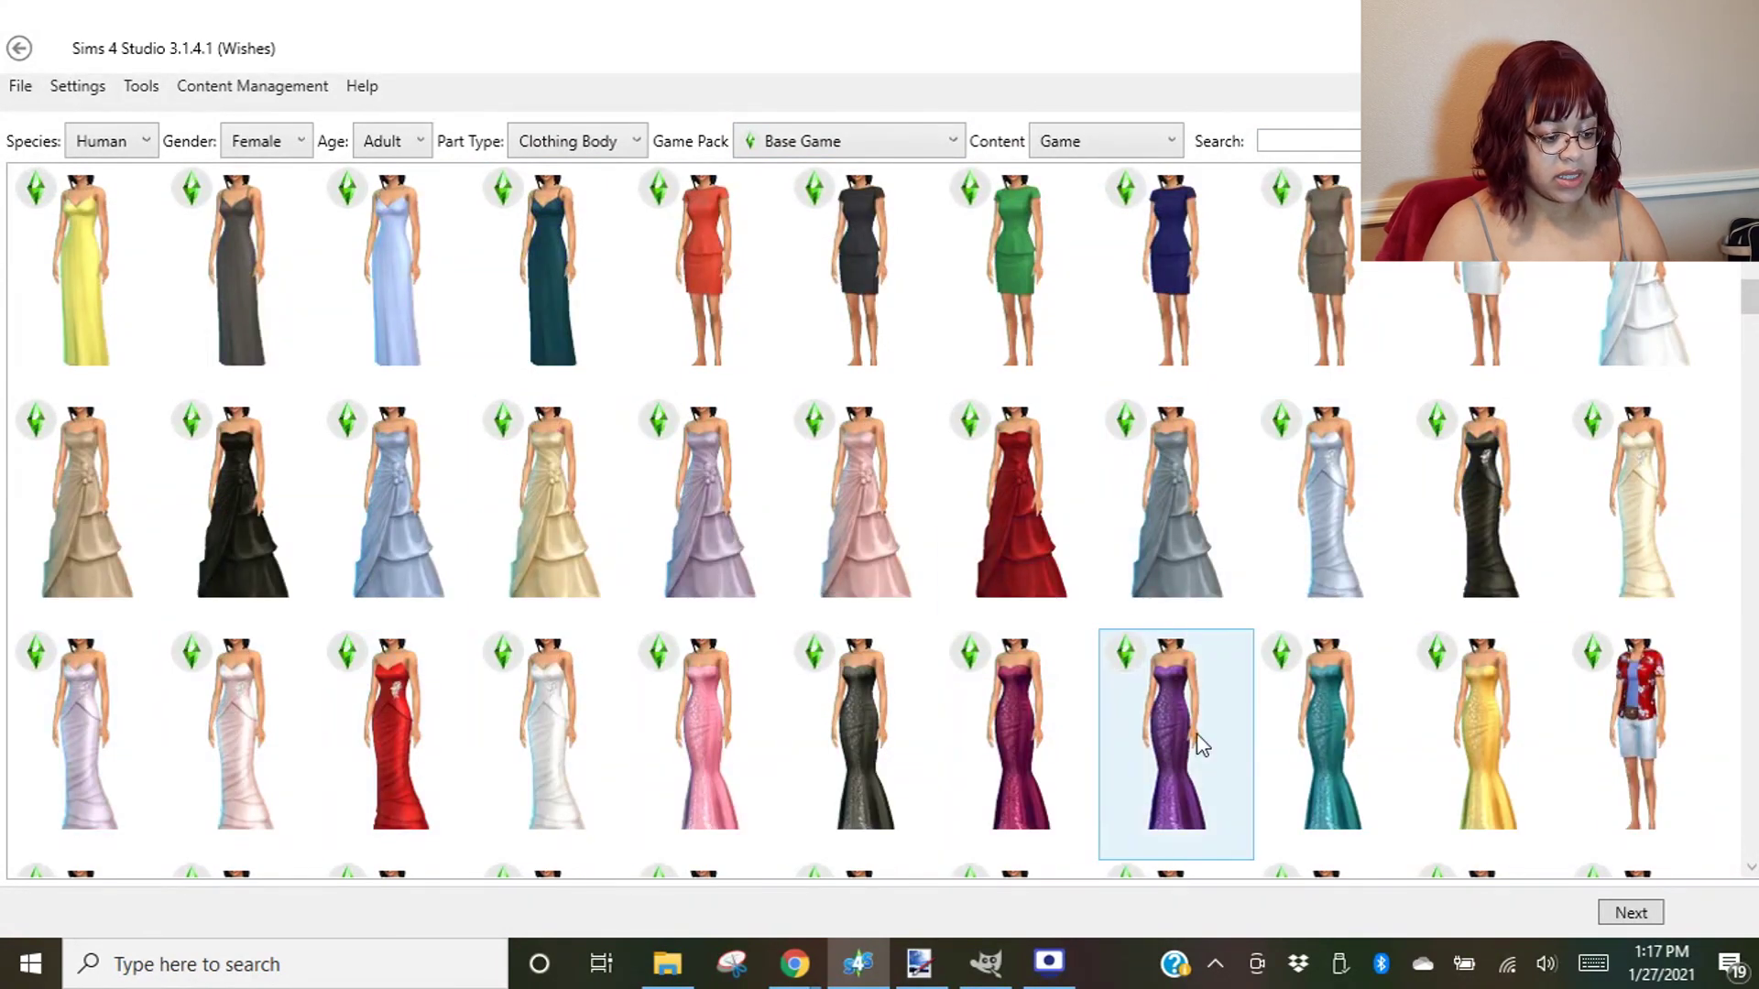
click(706, 710)
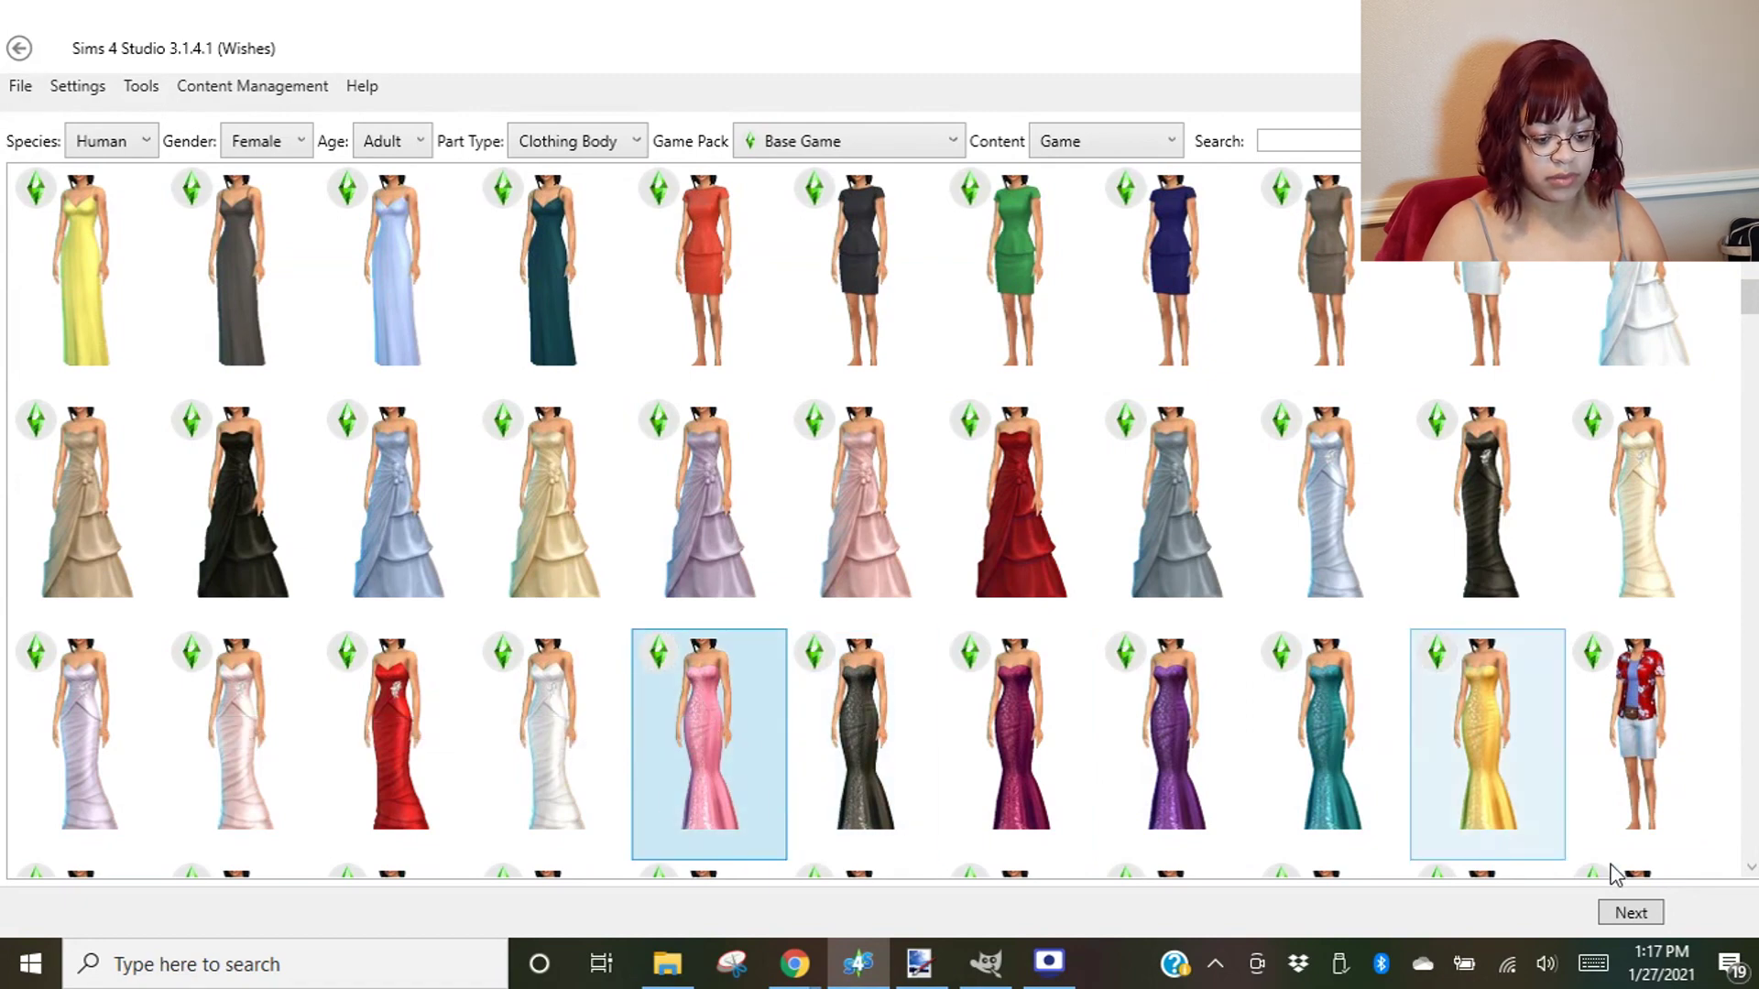
click(1619, 912)
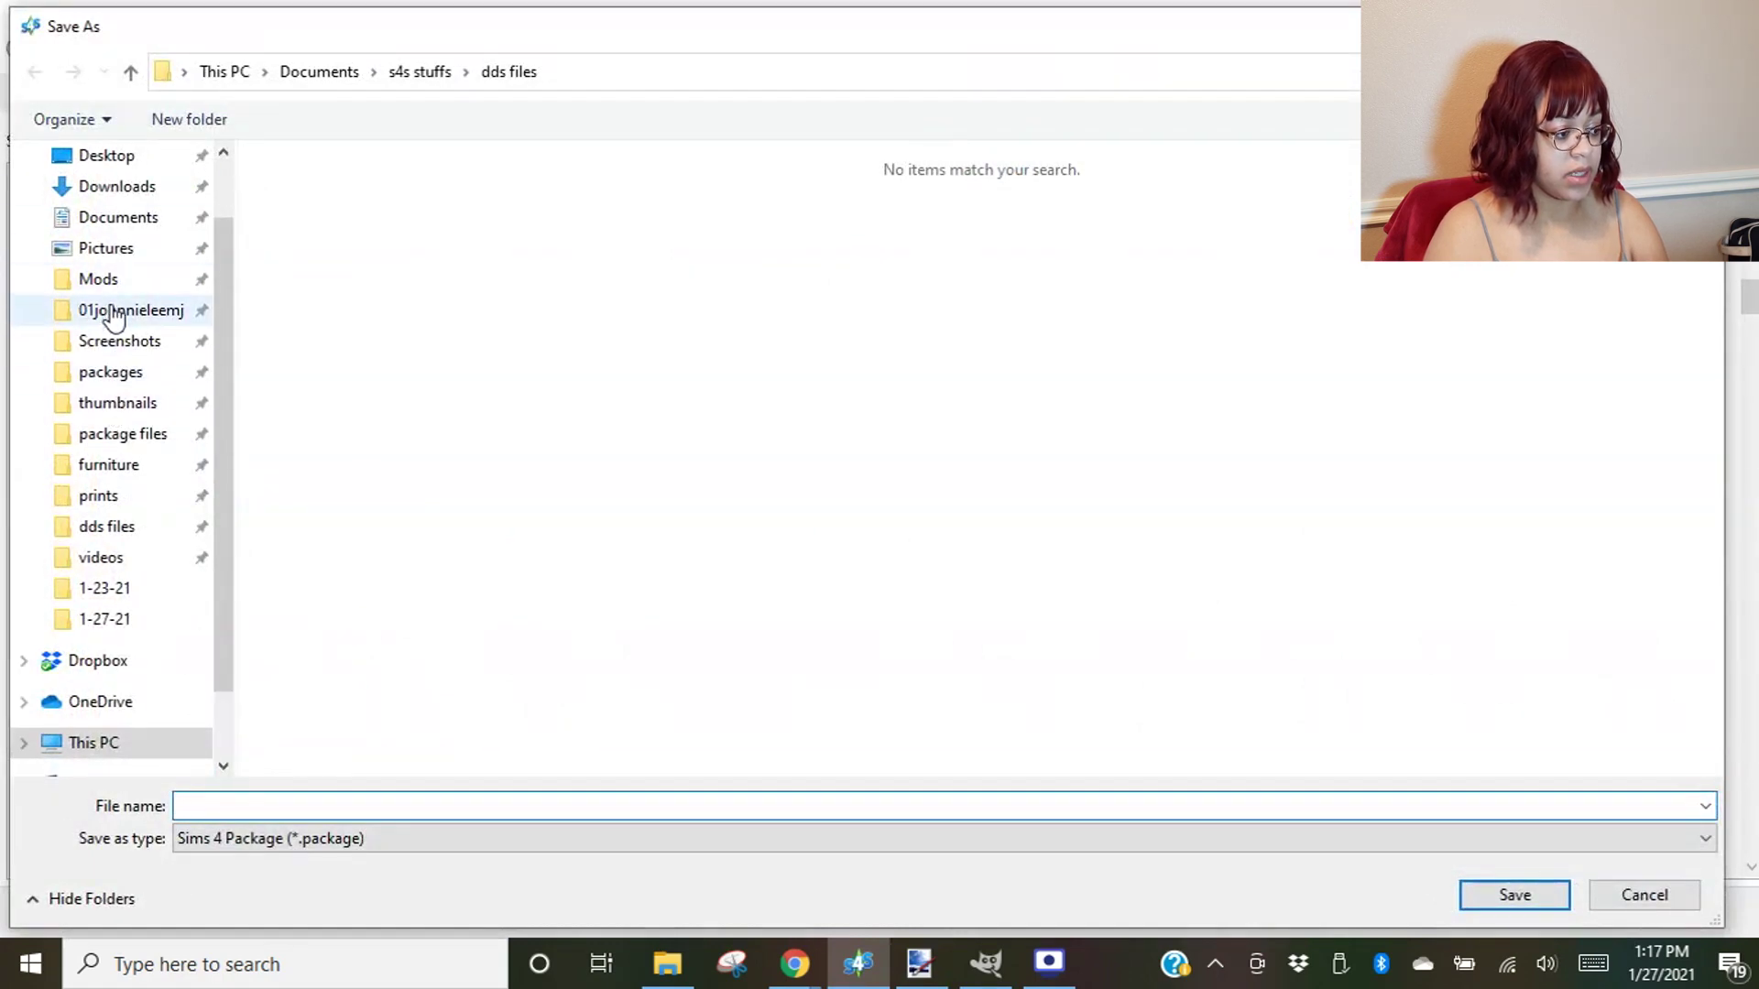
- Save the new package in the package files folder, named with the creator name followed by LongSleevedDress2
click(105, 436)
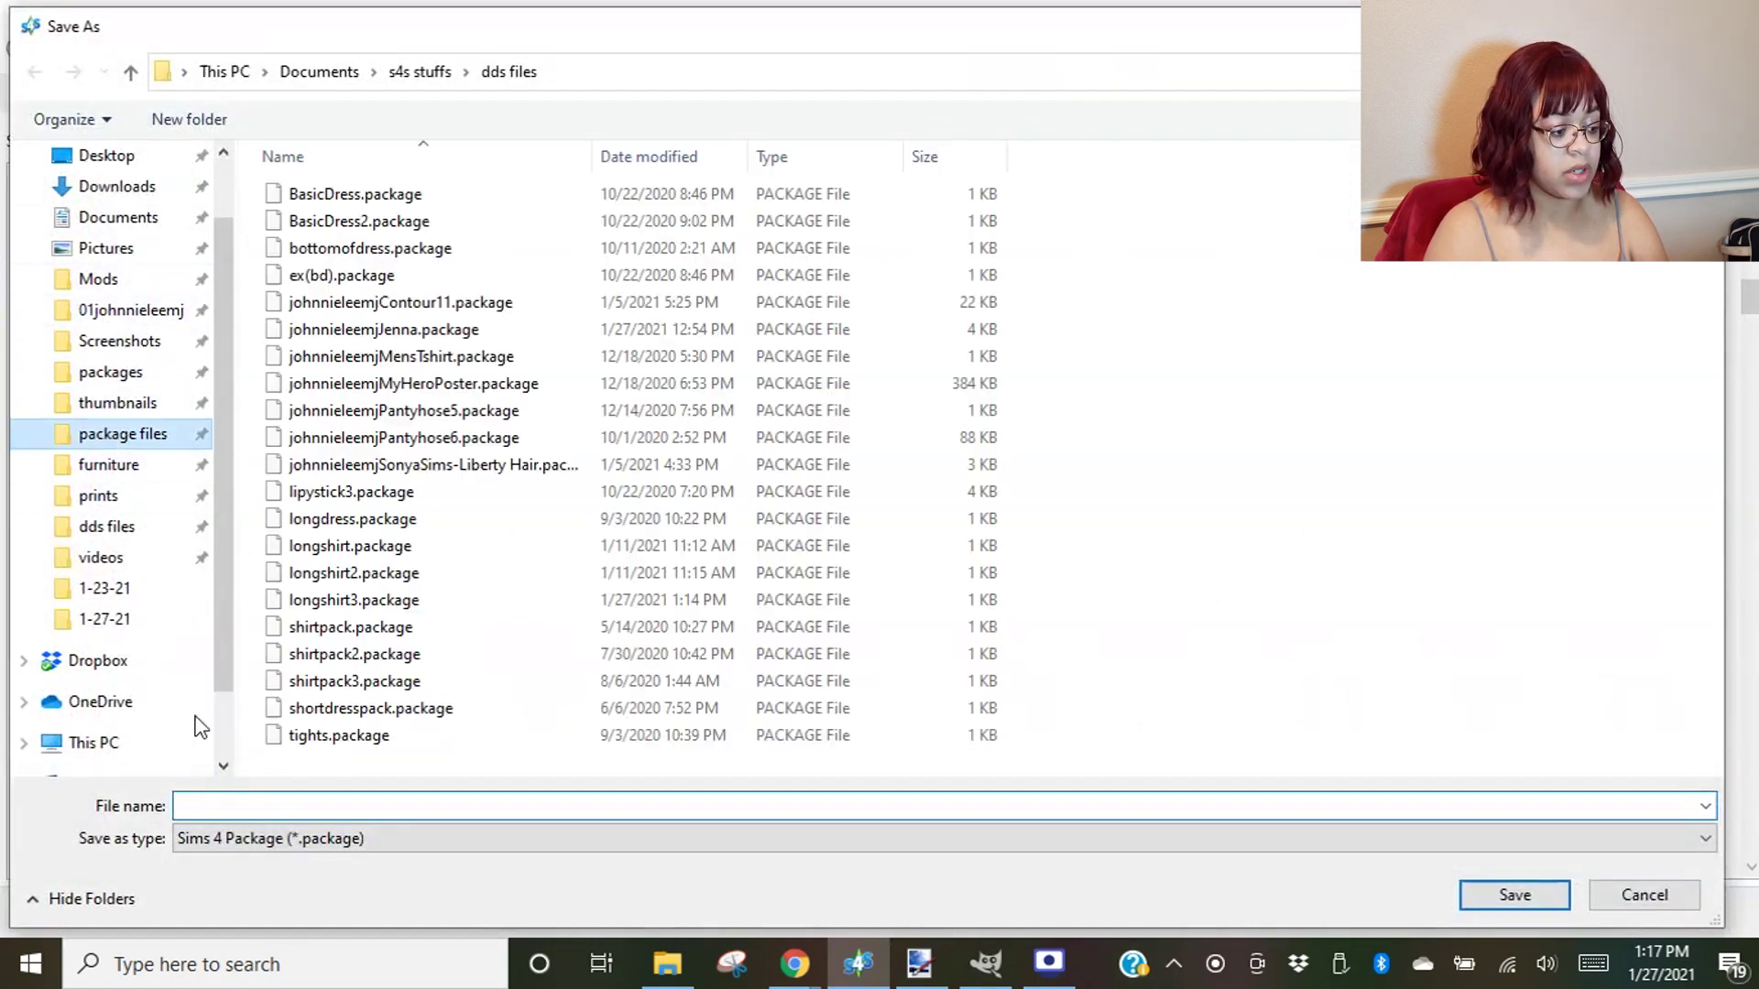
click(293, 804)
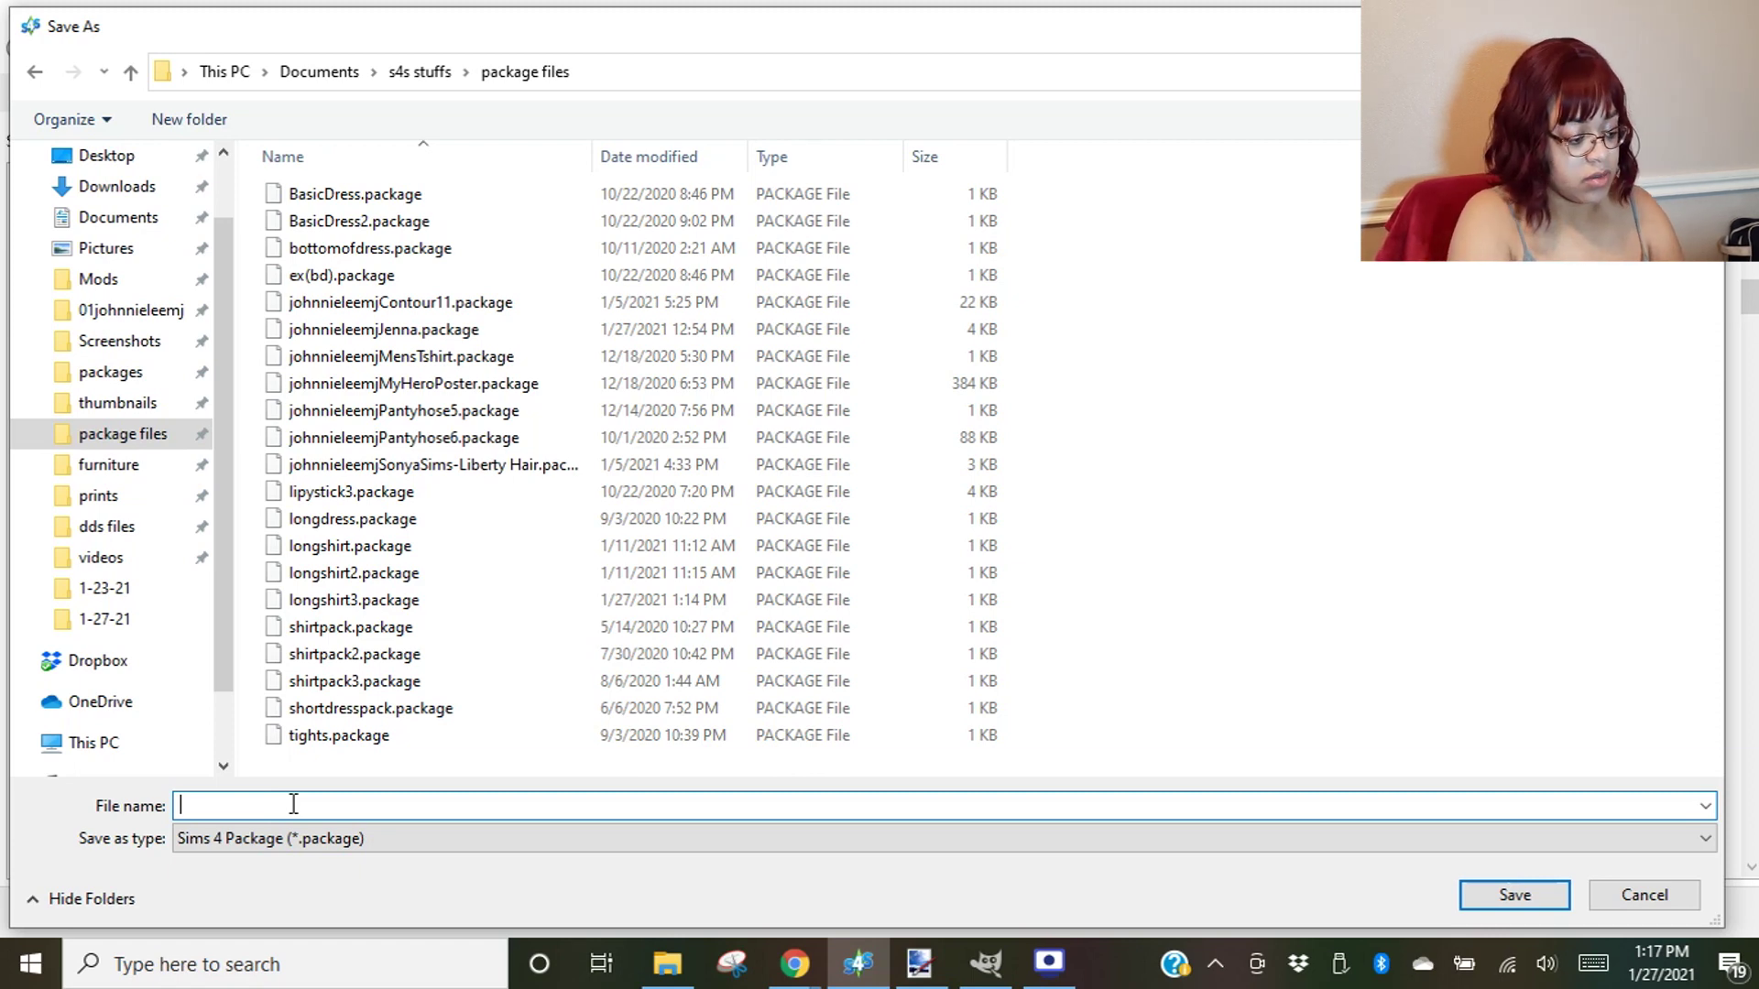
text(johnnieleemj)
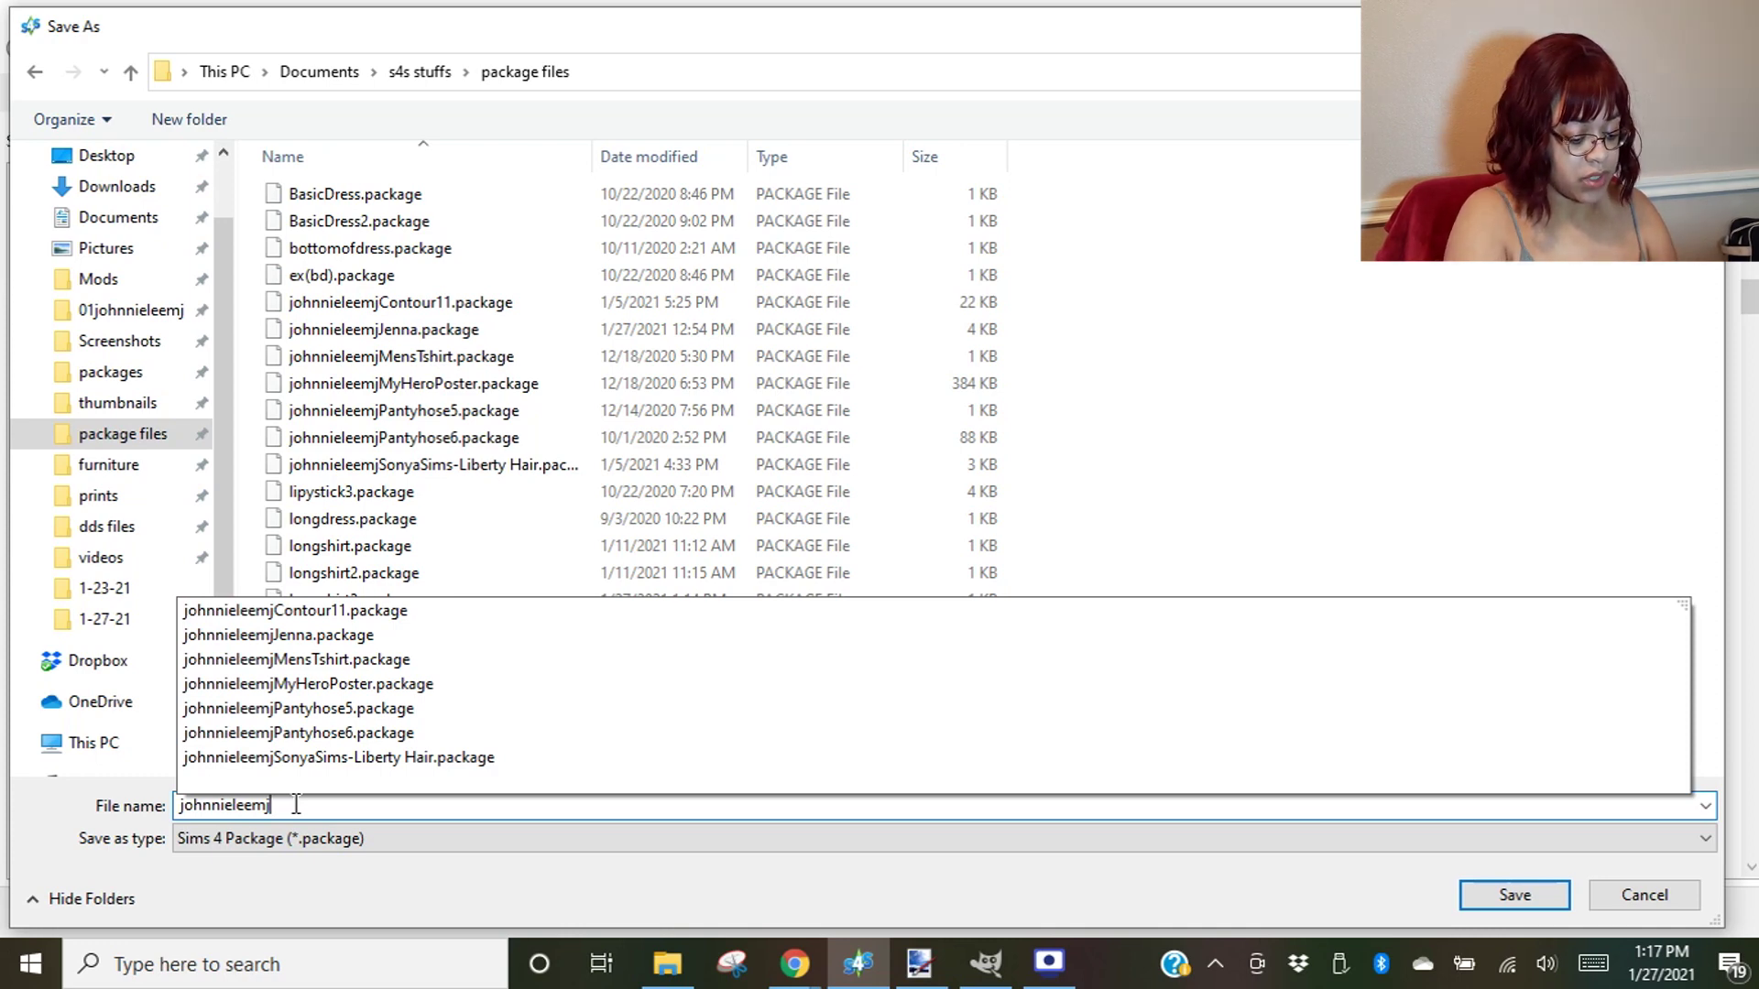
text(LongSleevedDress2)
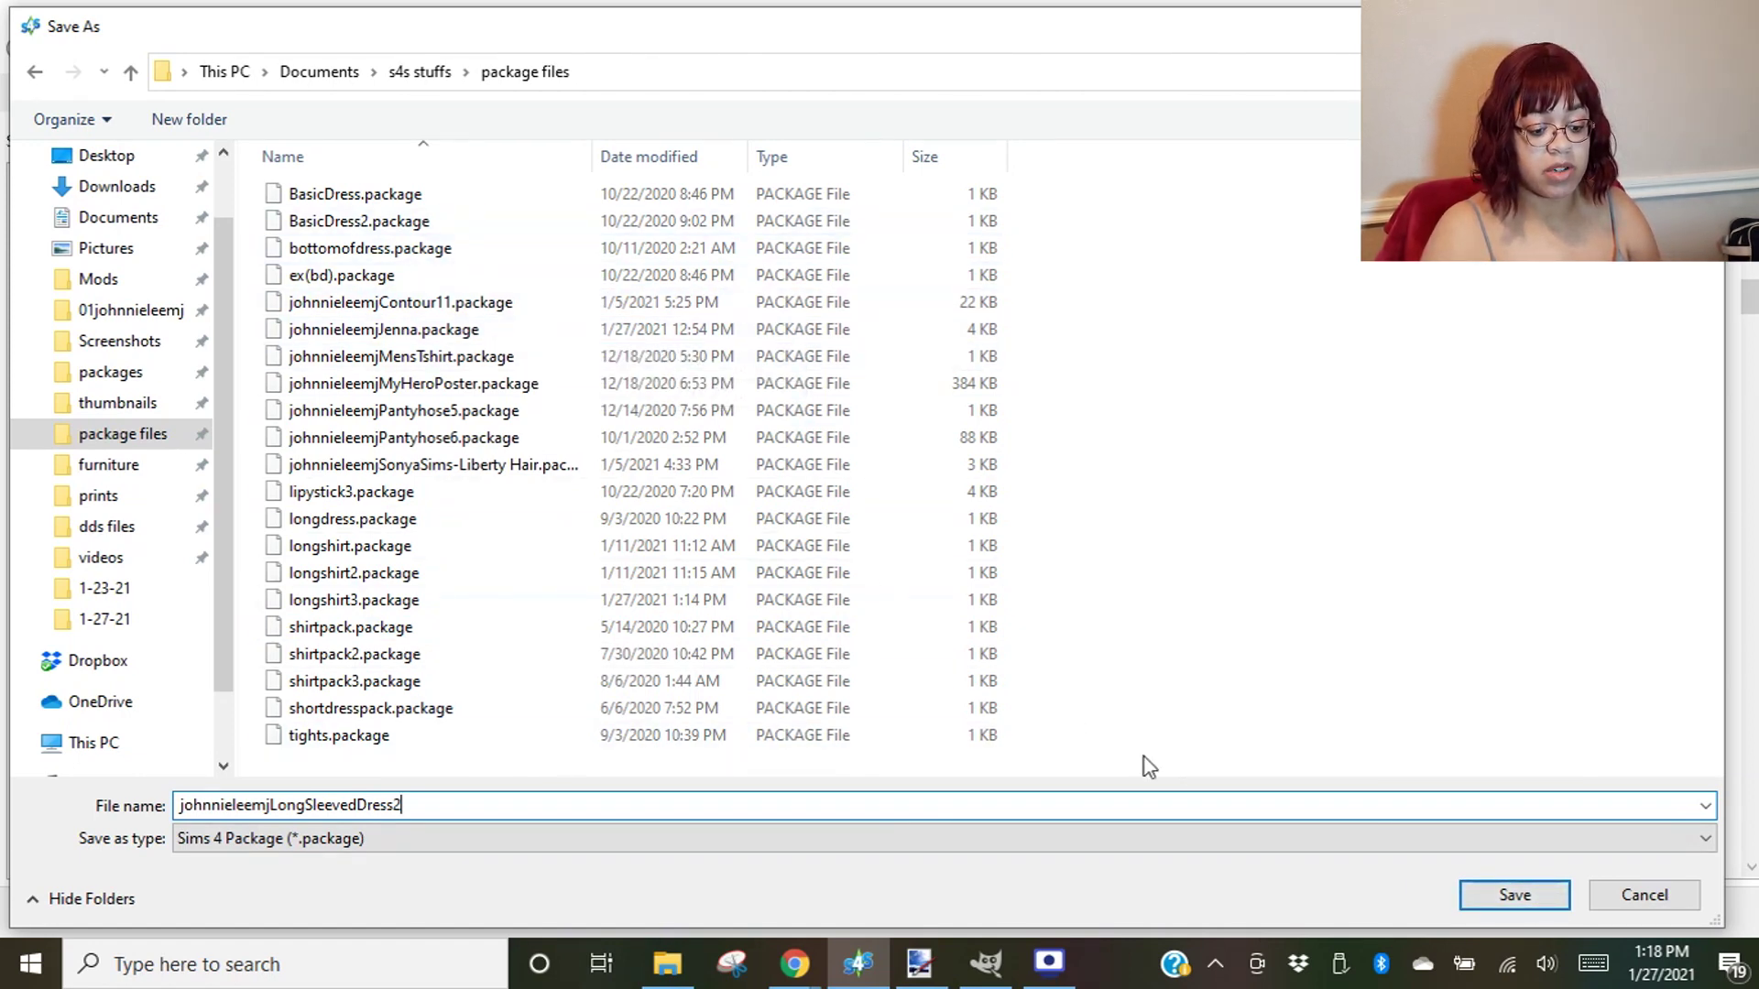
click(1515, 904)
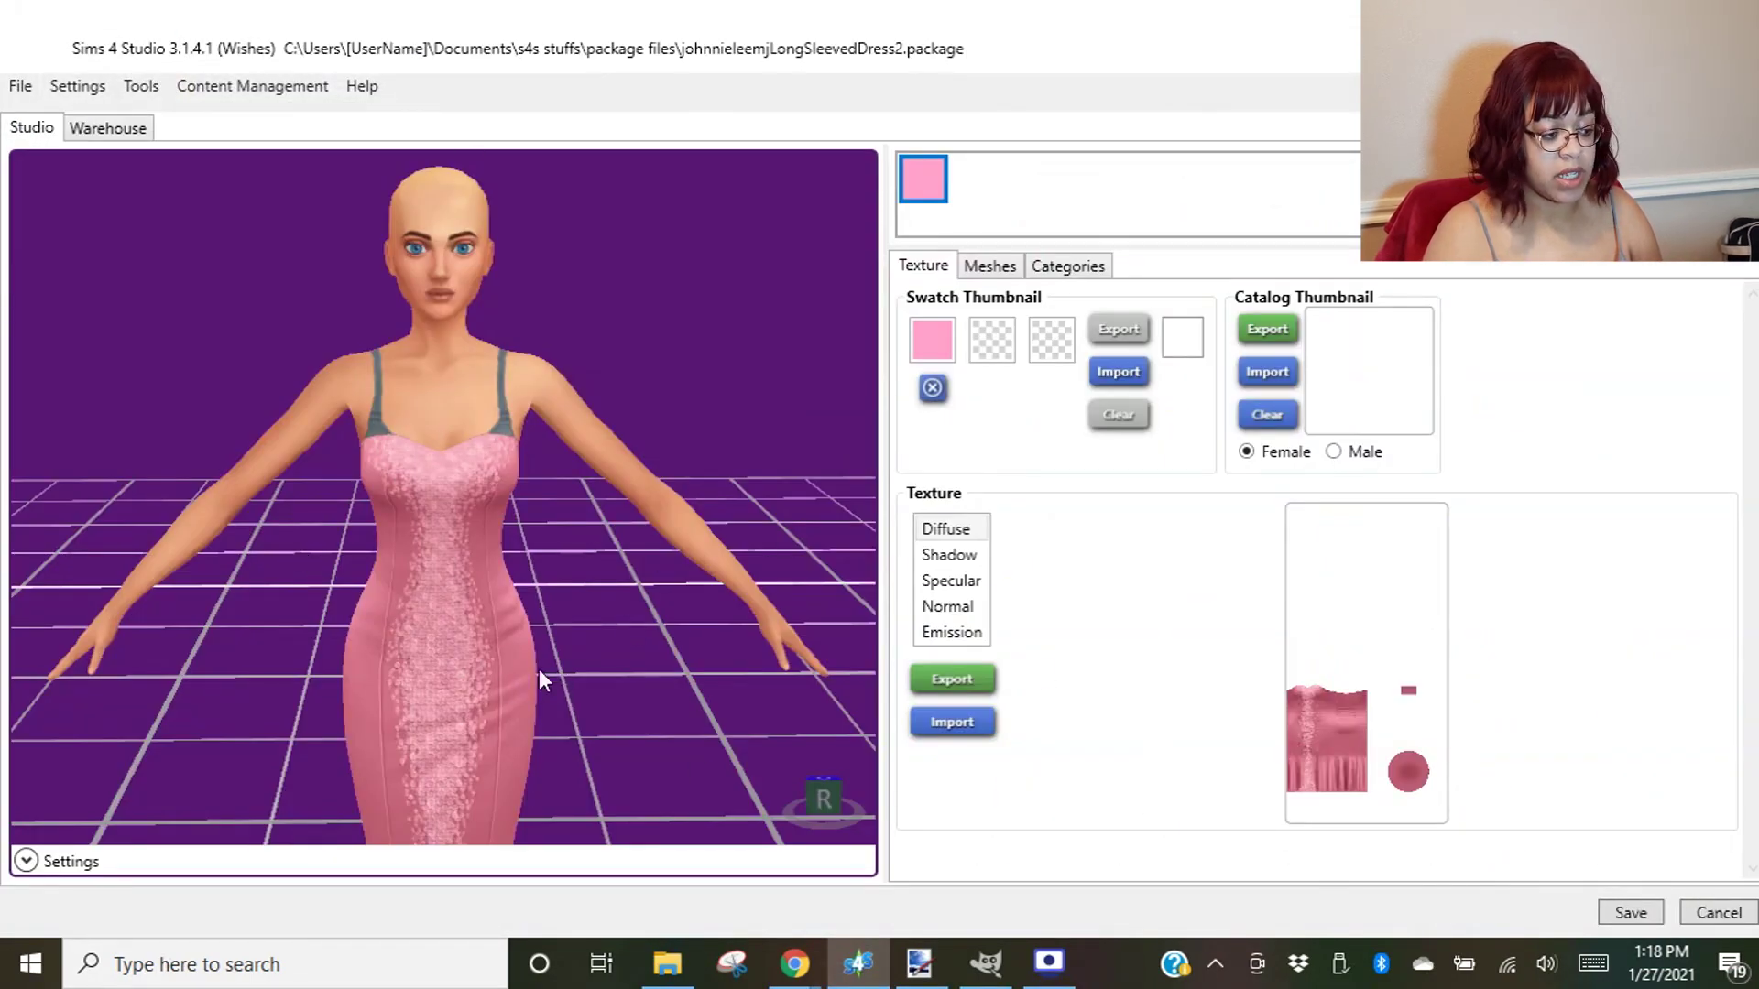
- Export the pink gown's diffuse texture as the PNG image dress1 into the dds files folder
scroll(691, 321, up, 3)
scroll(592, 589, down, 3)
drag(592, 589, 616, 538)
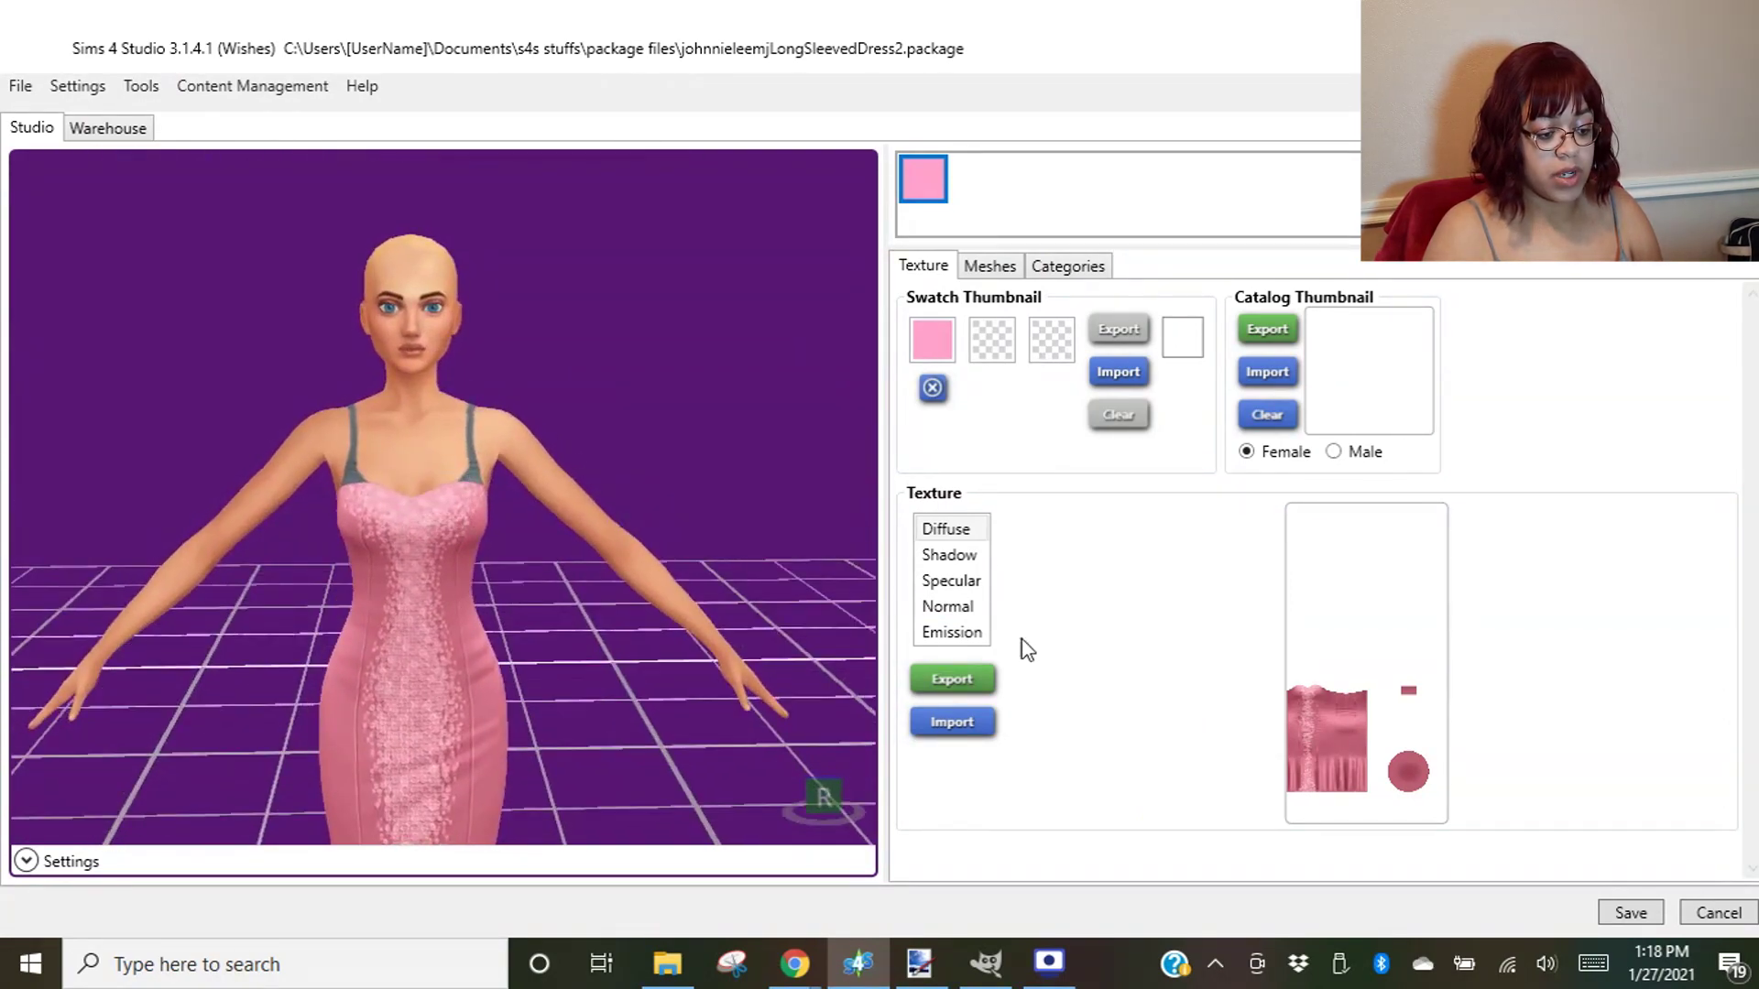
click(951, 680)
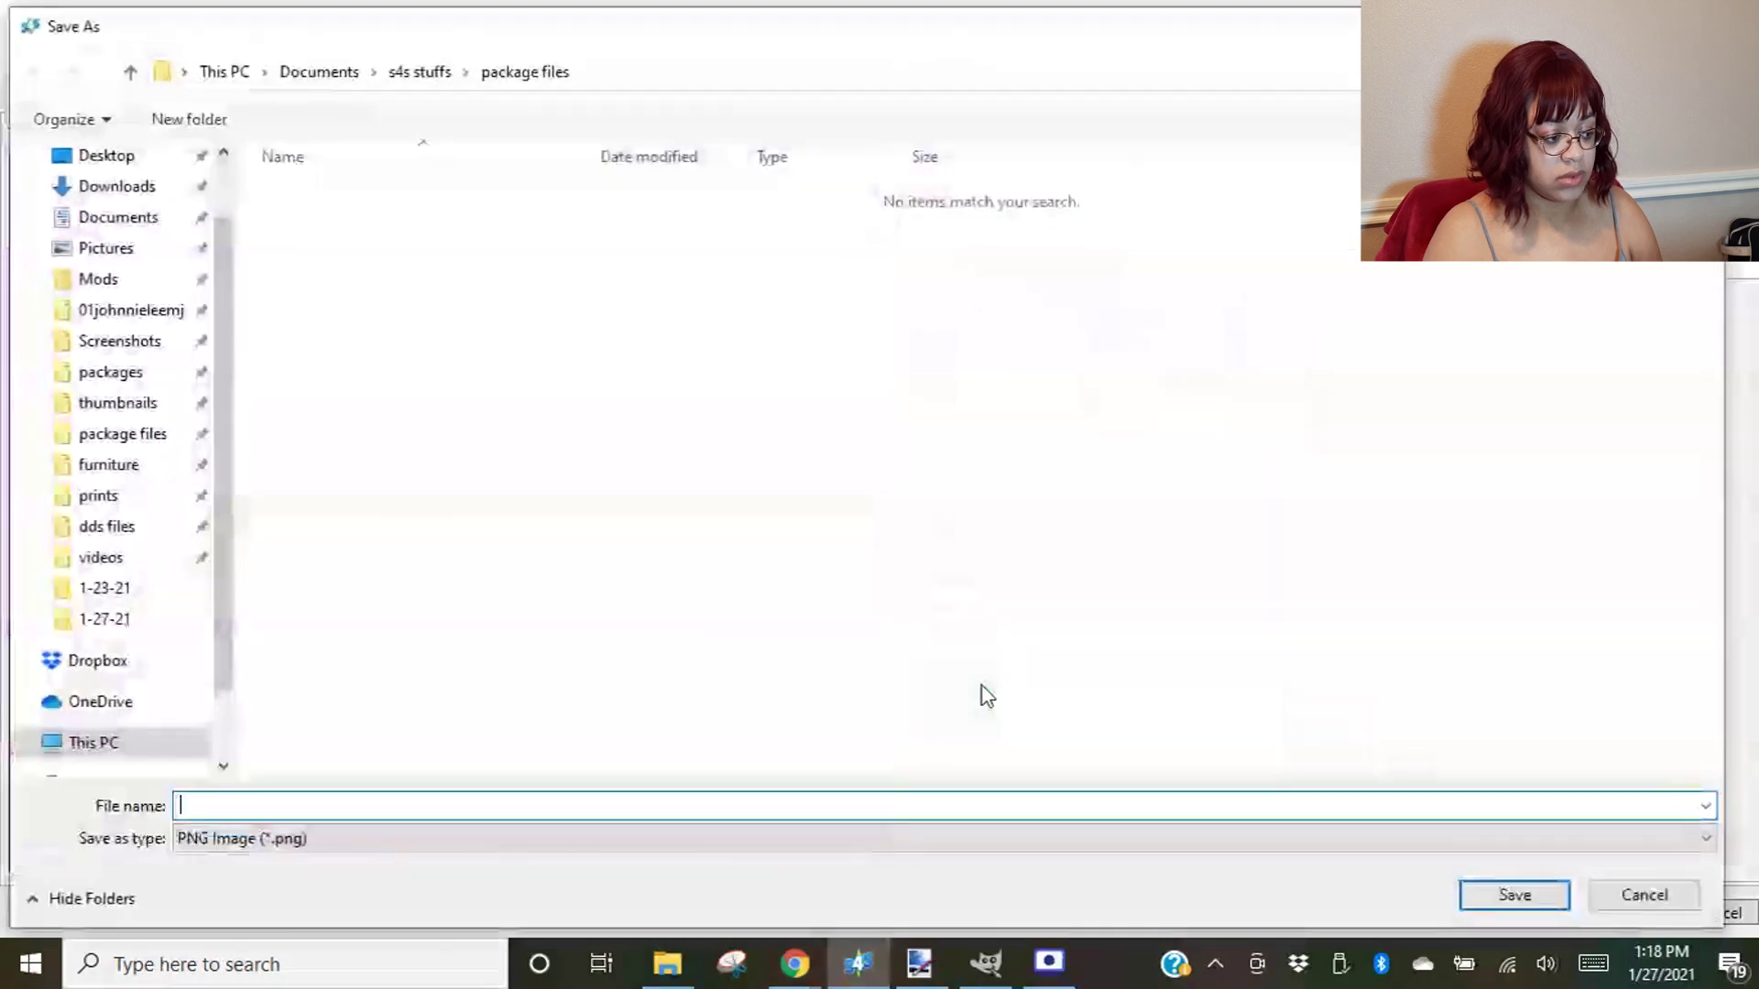
click(124, 526)
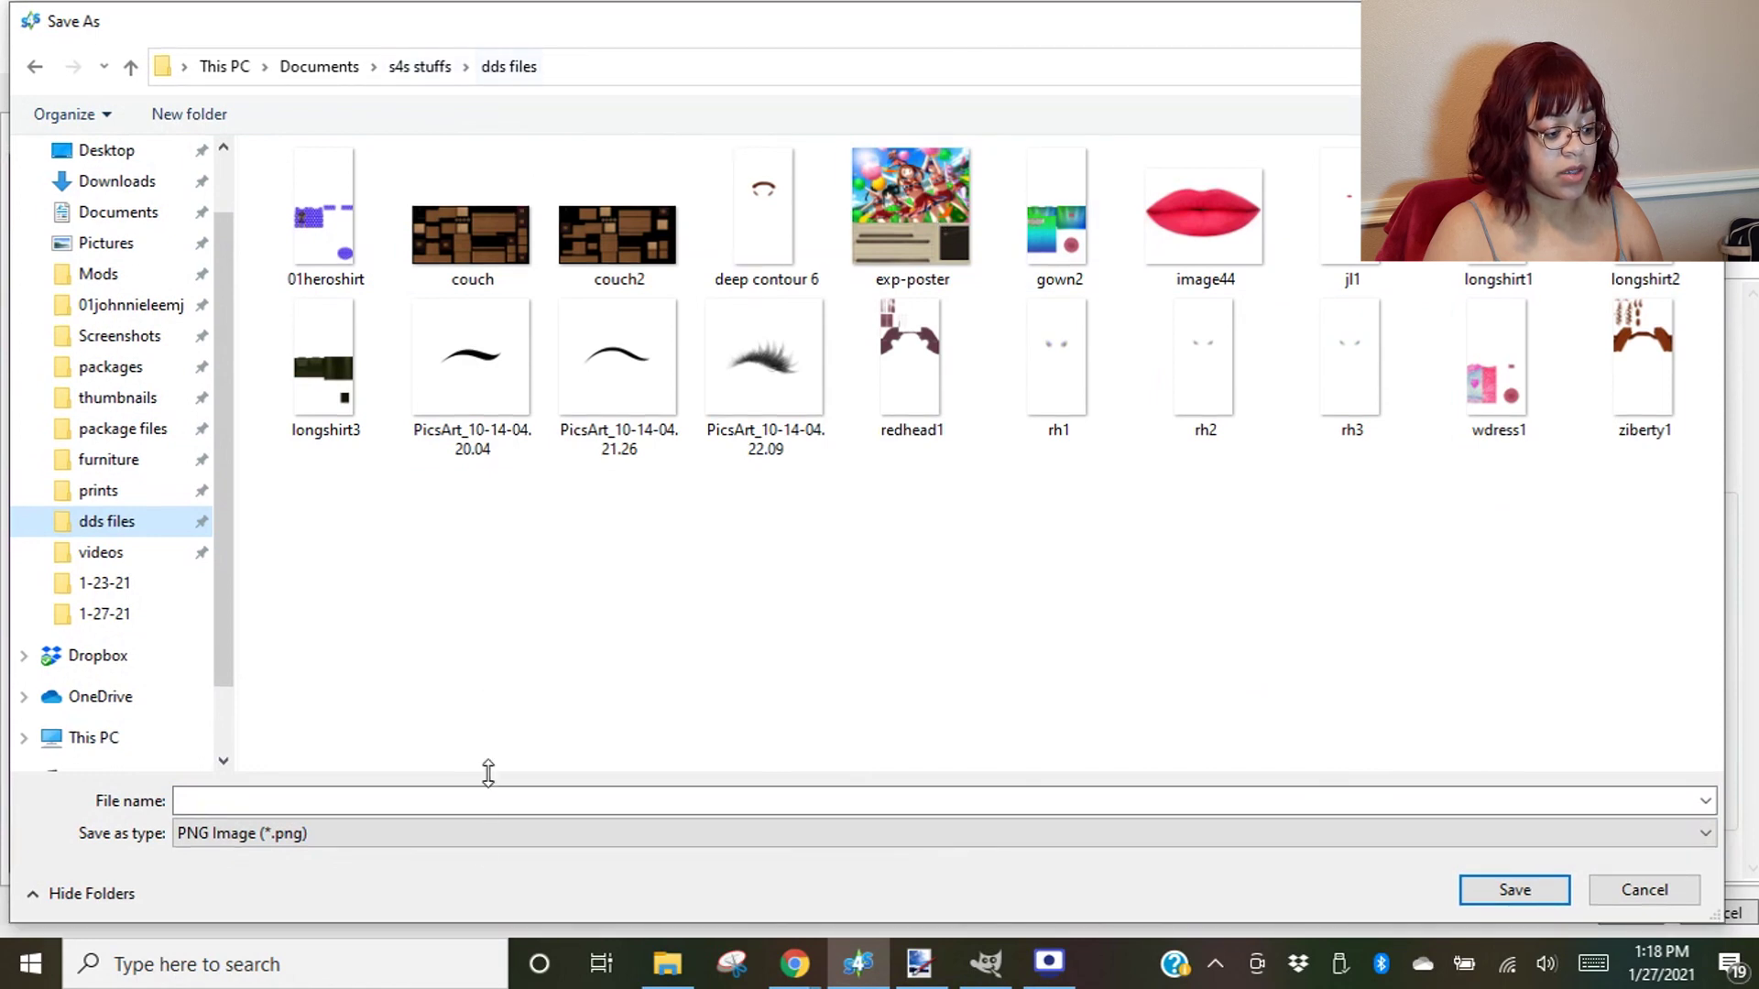
click(463, 797)
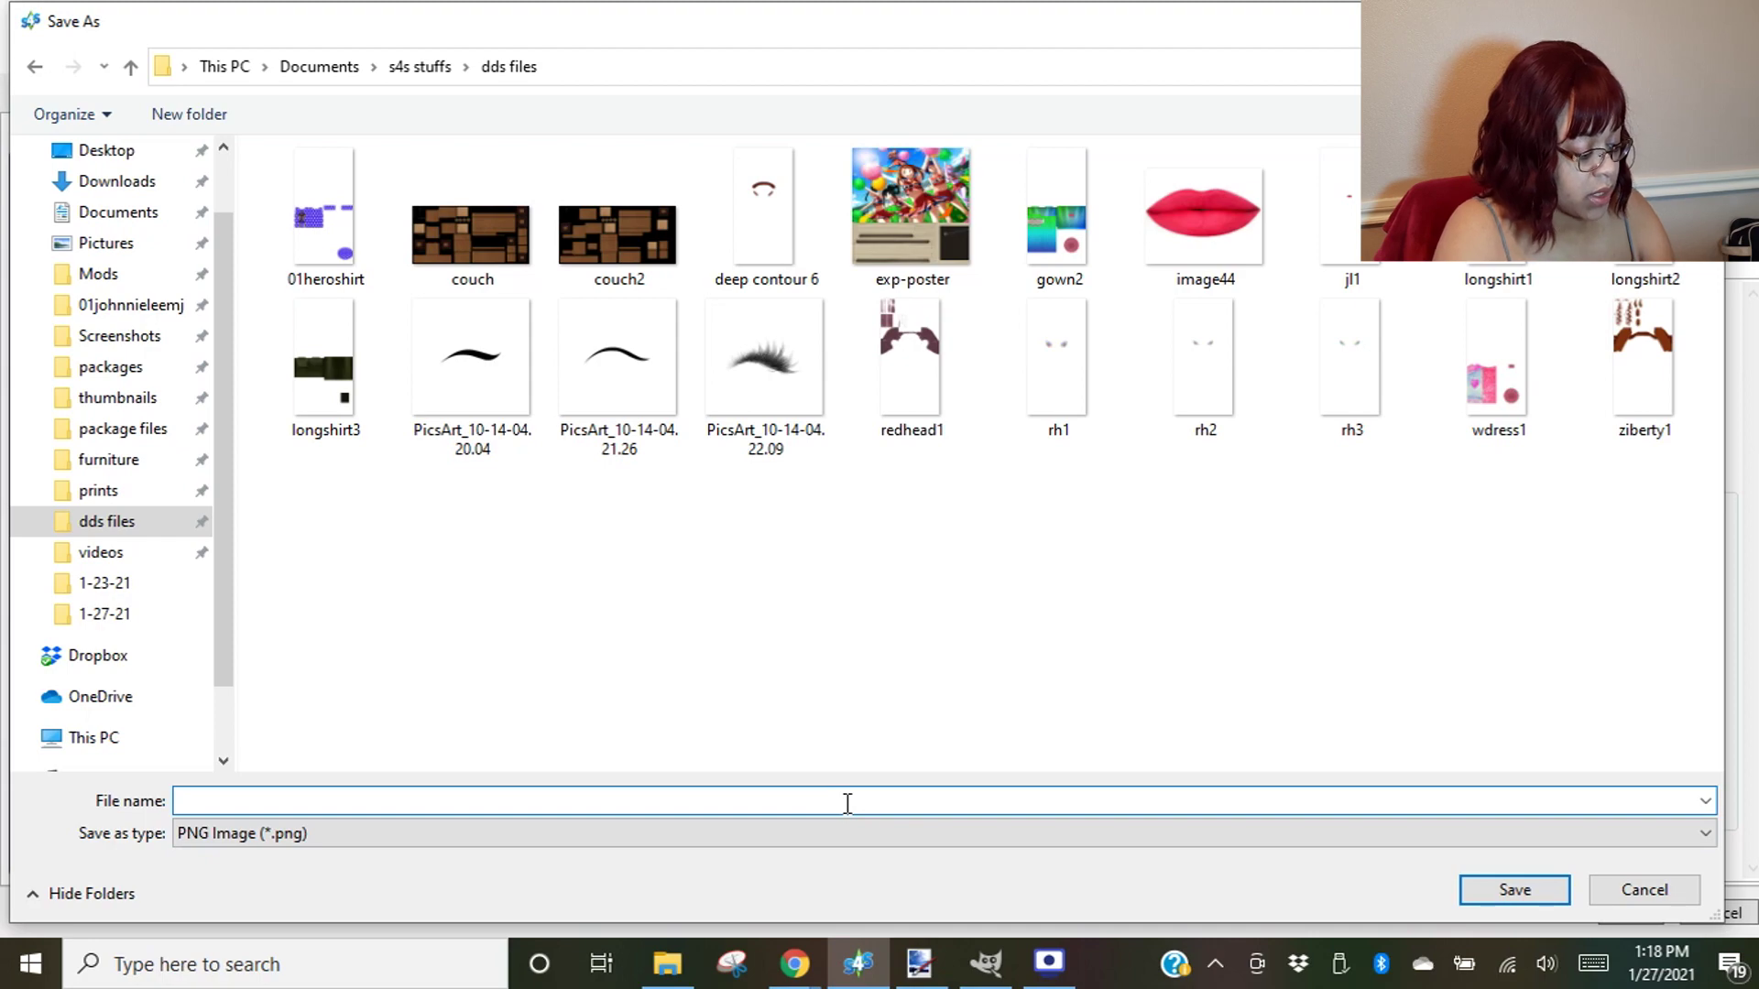
text(dress1)
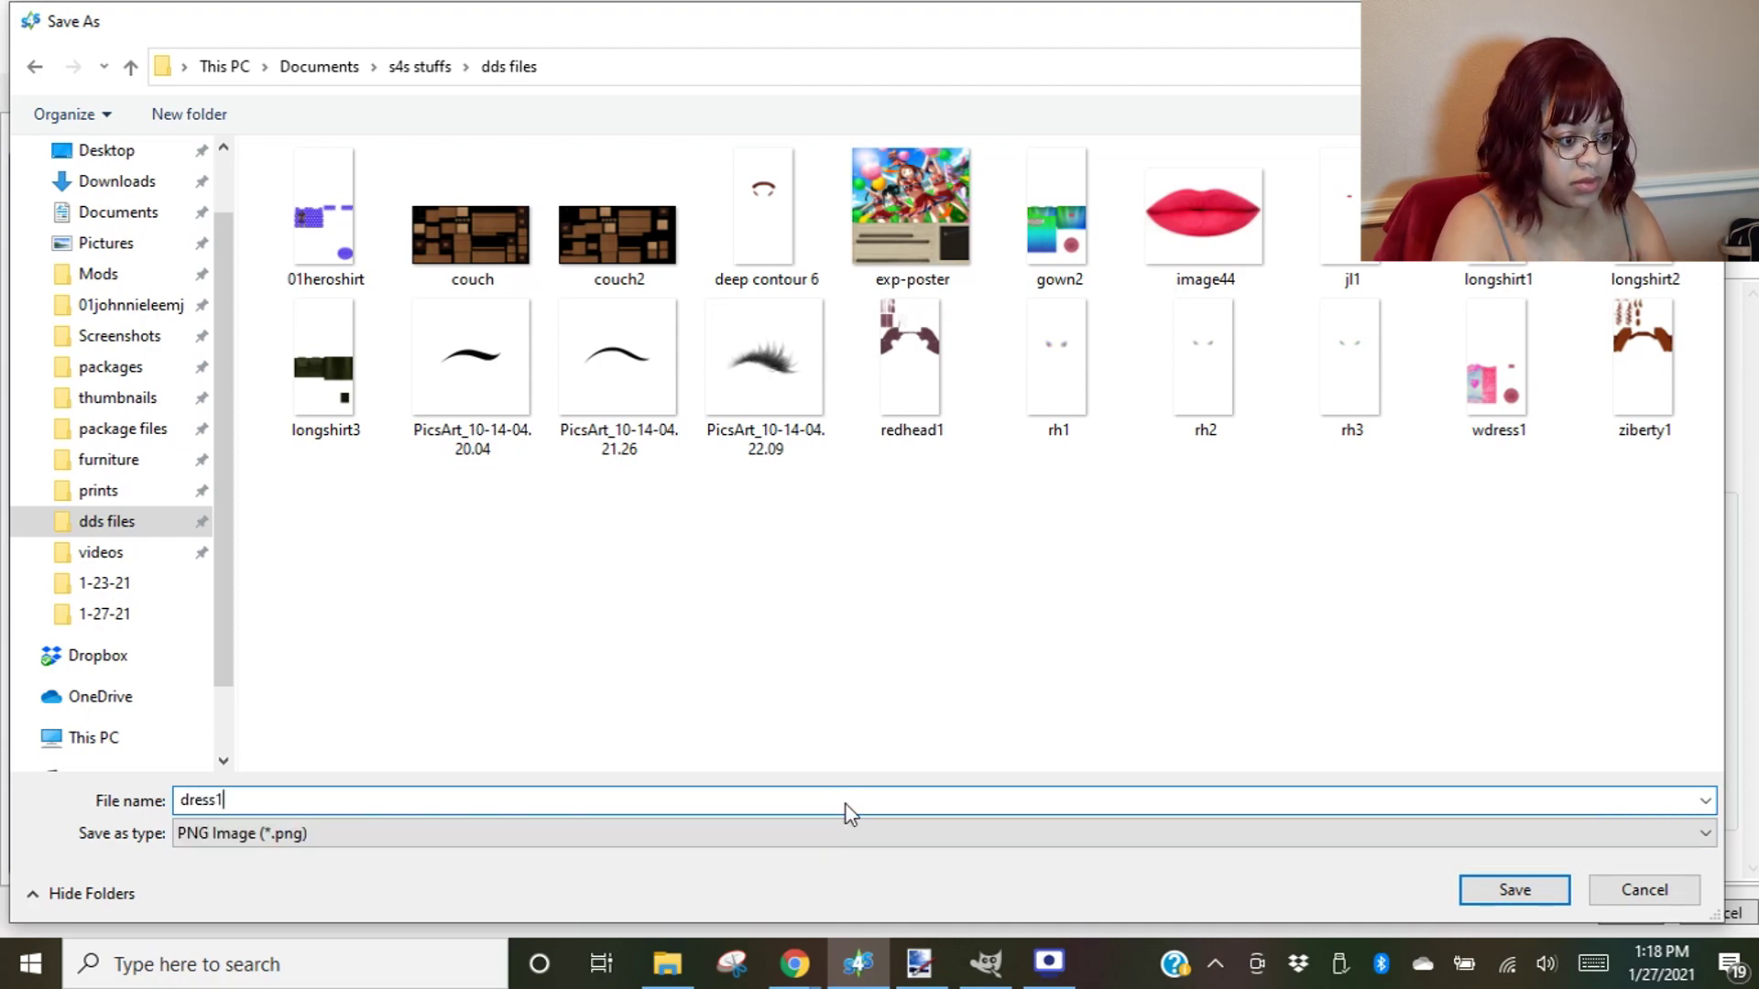
key(Return)
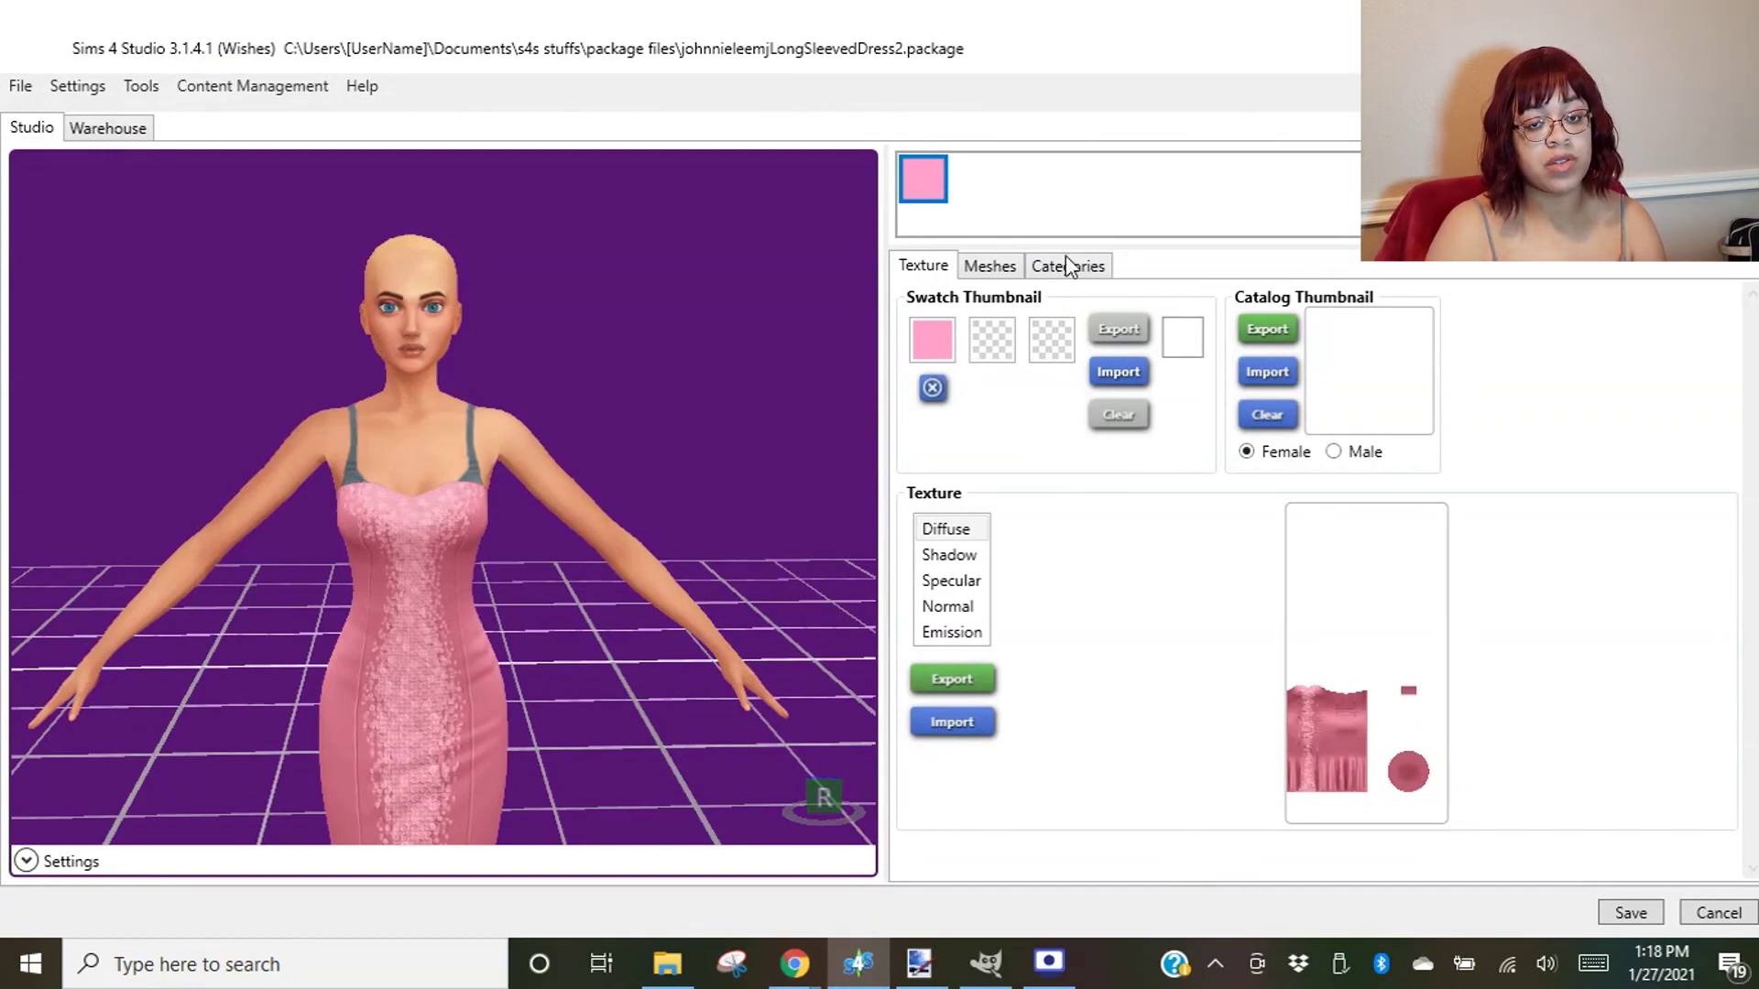
- Switch to paint.net and open longshirt3.png from the dds files folder
click(882, 966)
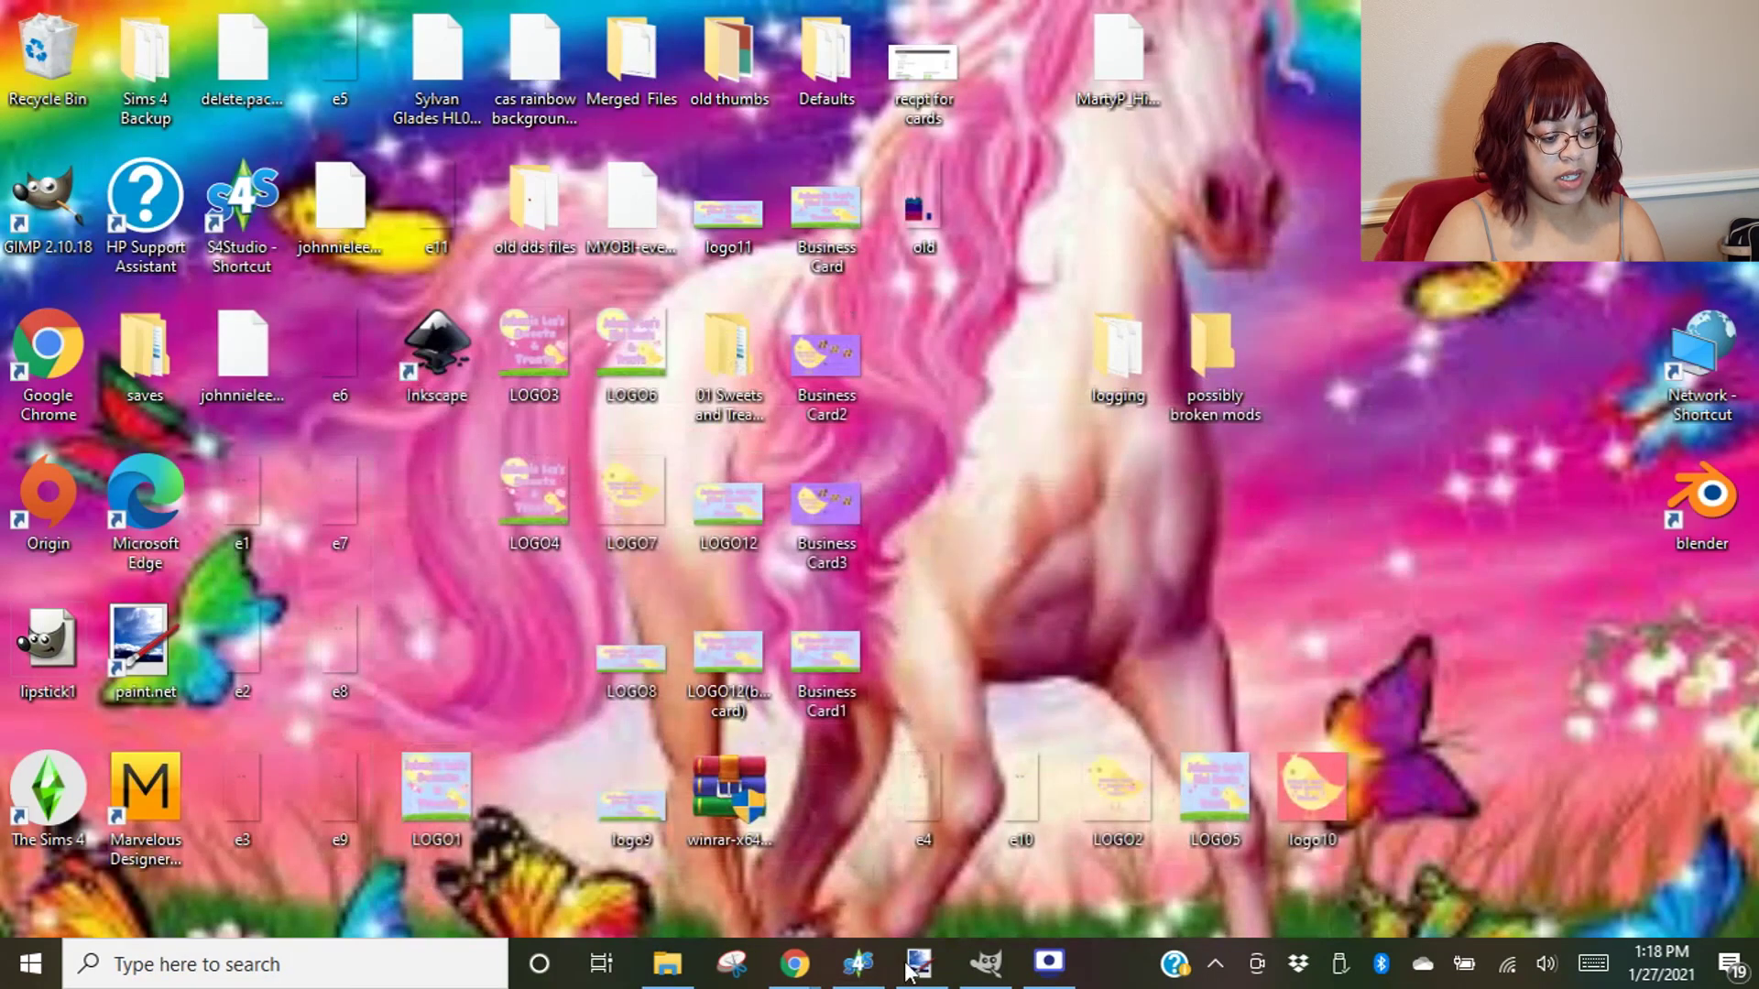
click(919, 961)
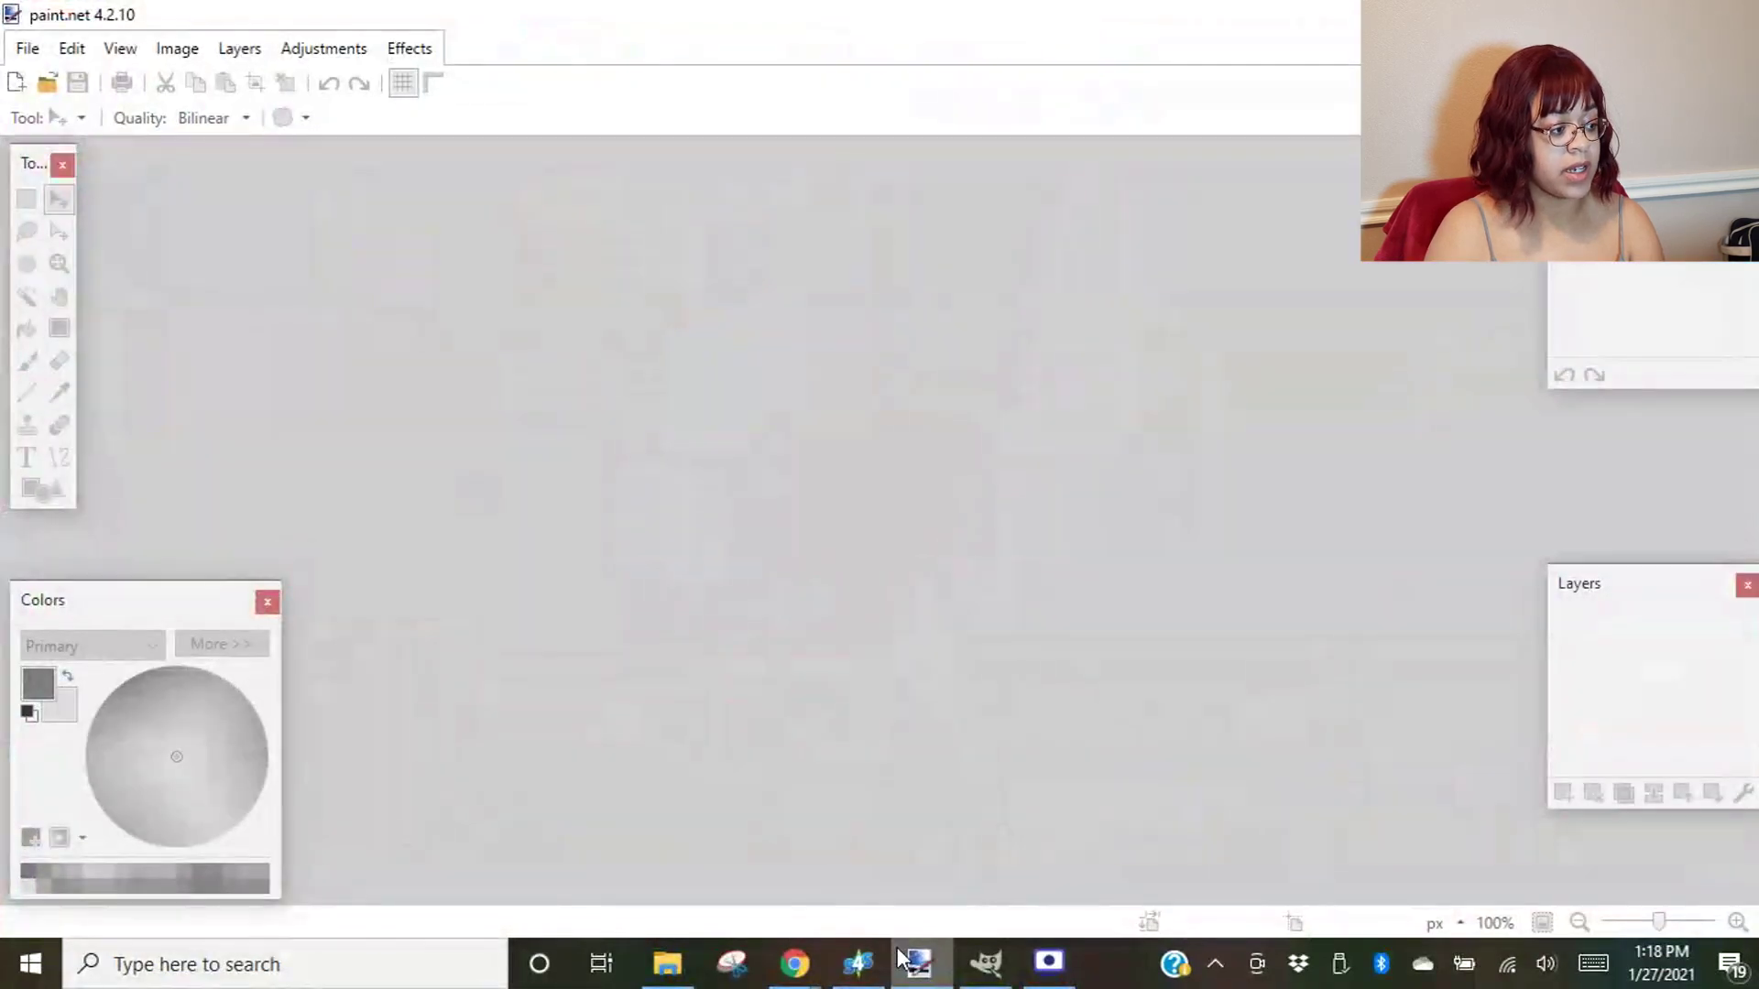
click(39, 52)
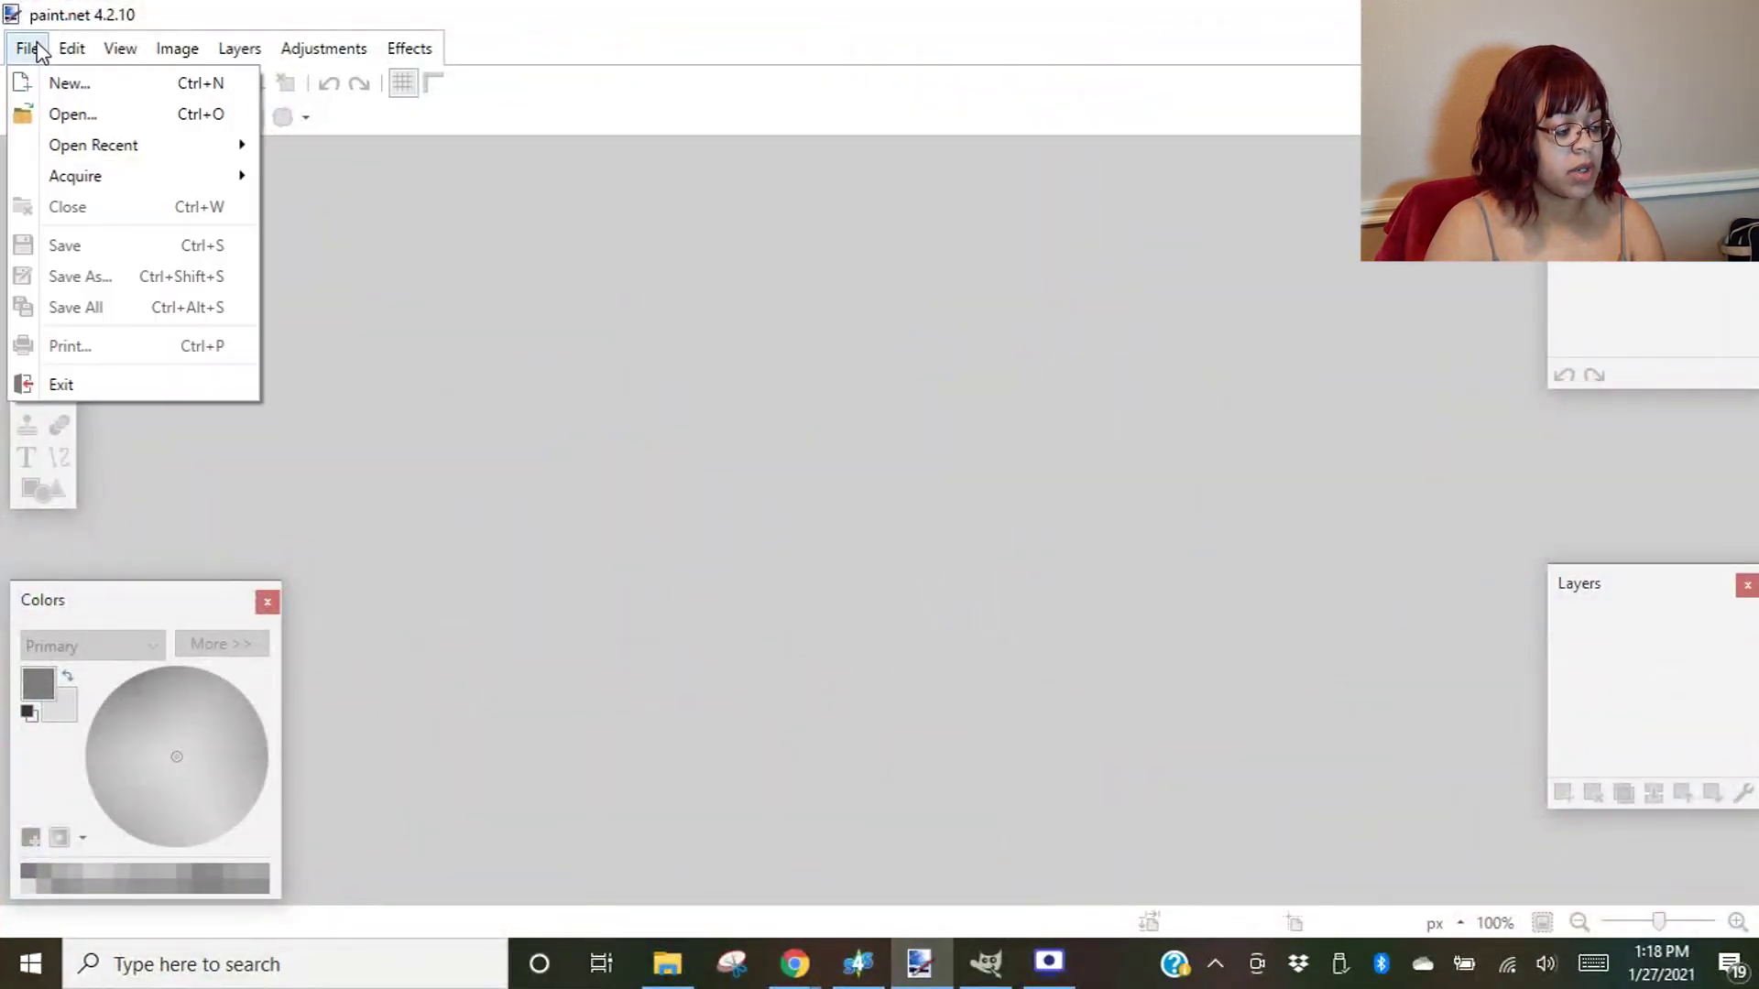
click(69, 114)
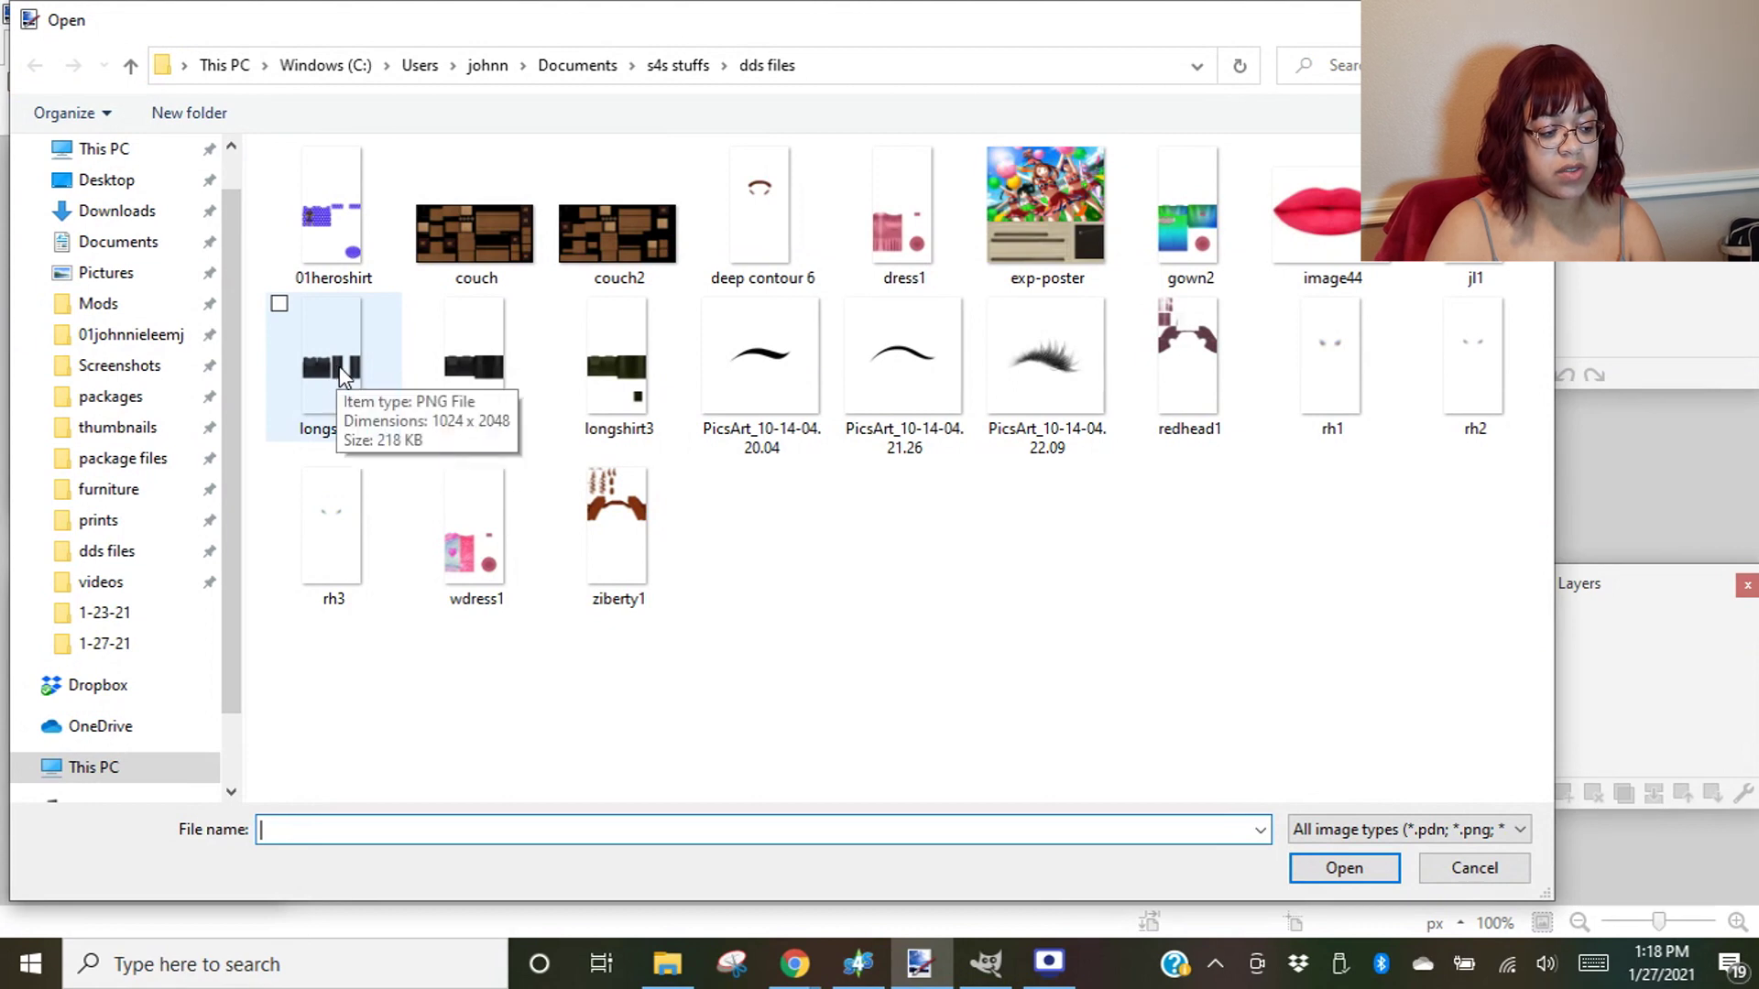
double_click(635, 366)
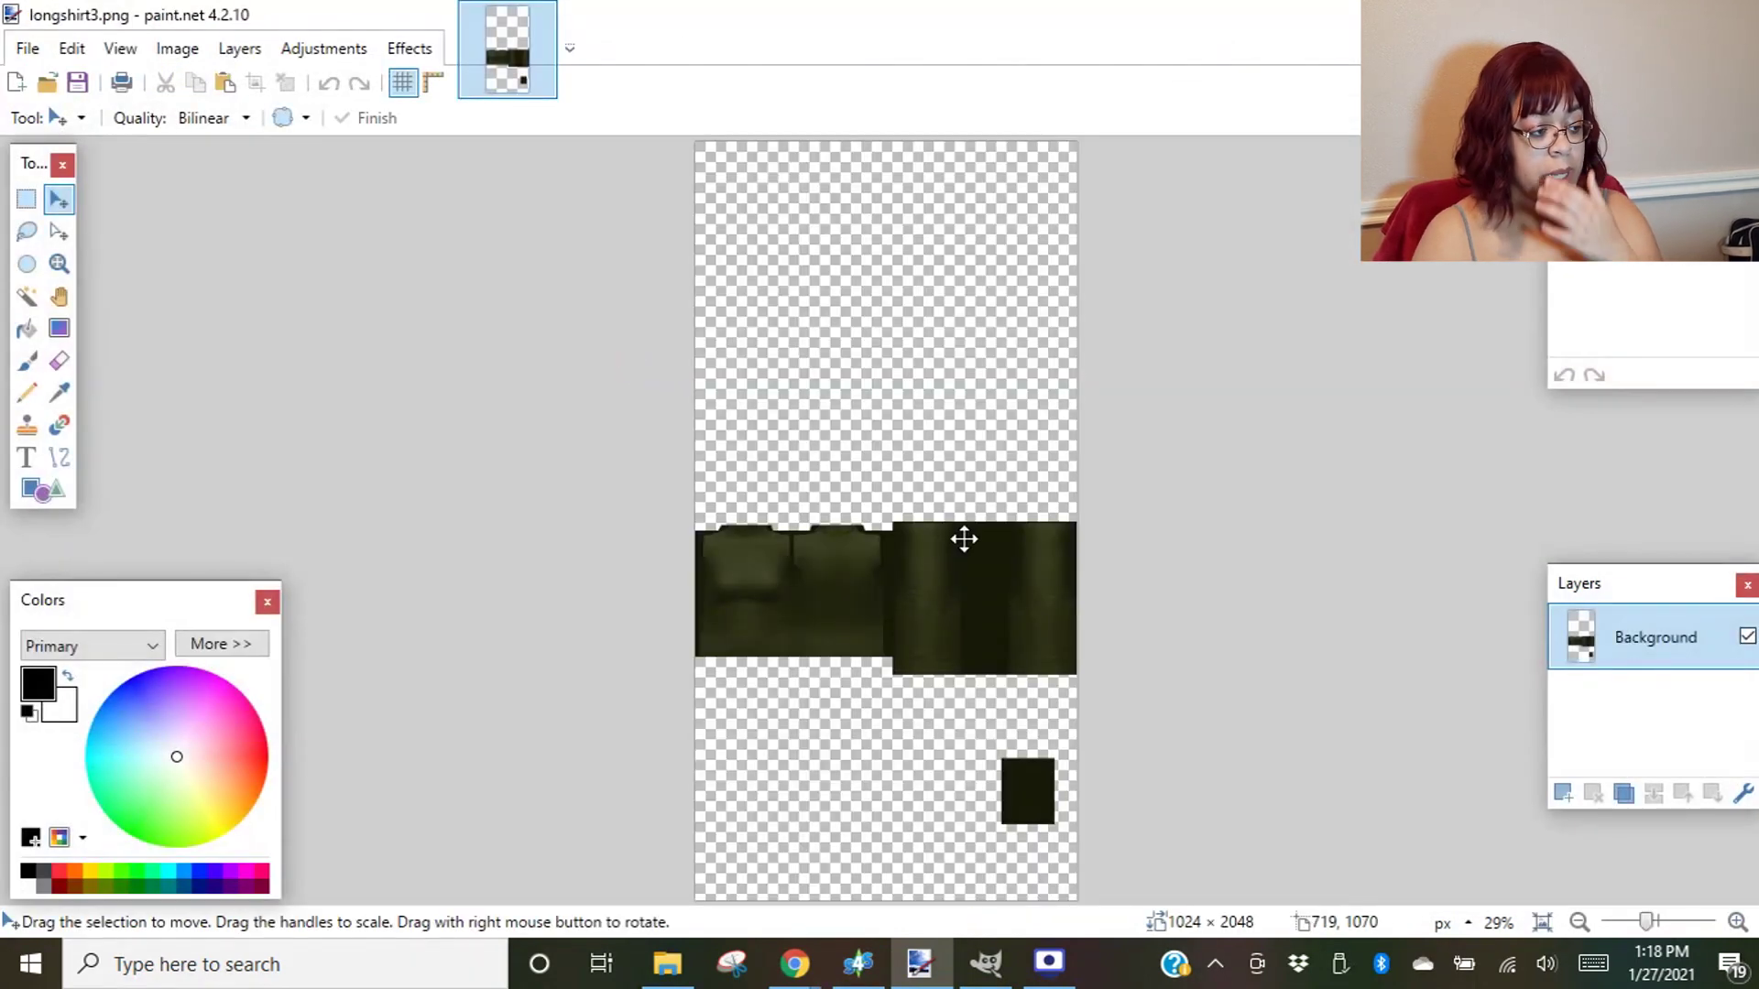
- Open dress1 from the dds files folder alongside the longshirt3 image
click(27, 48)
click(28, 48)
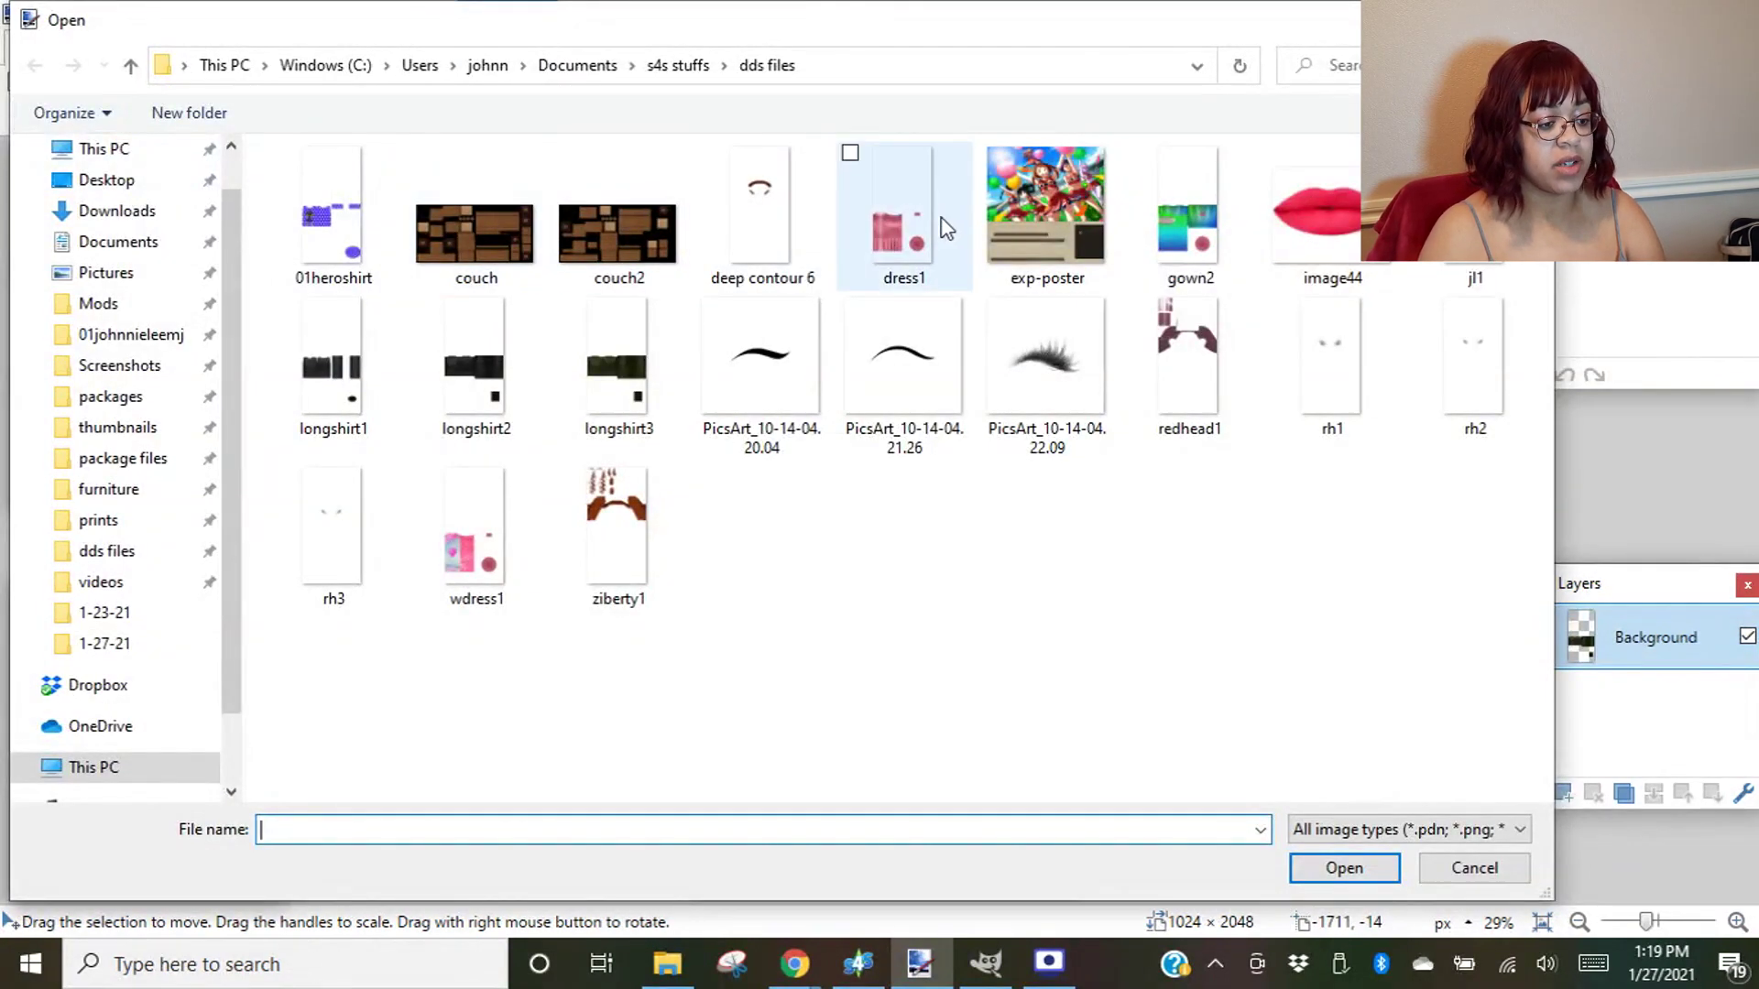
double_click(888, 205)
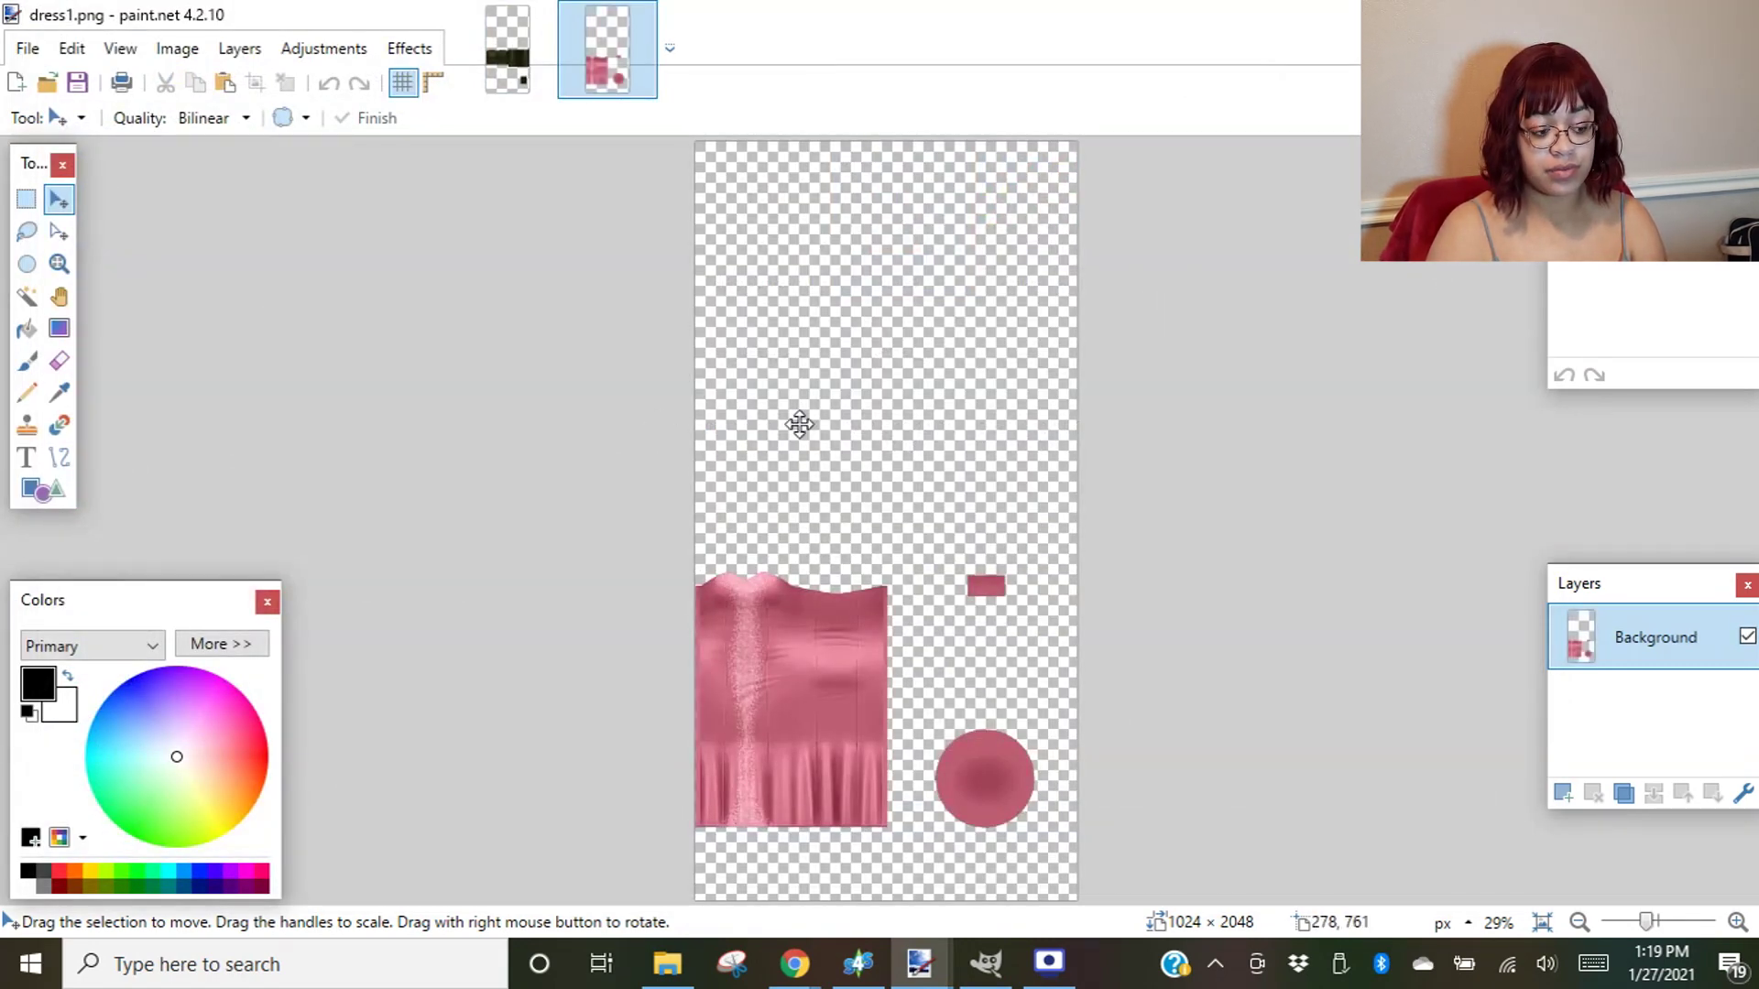
- Add a new empty layer to longshirt3.png and another one to dress1.png
click(510, 79)
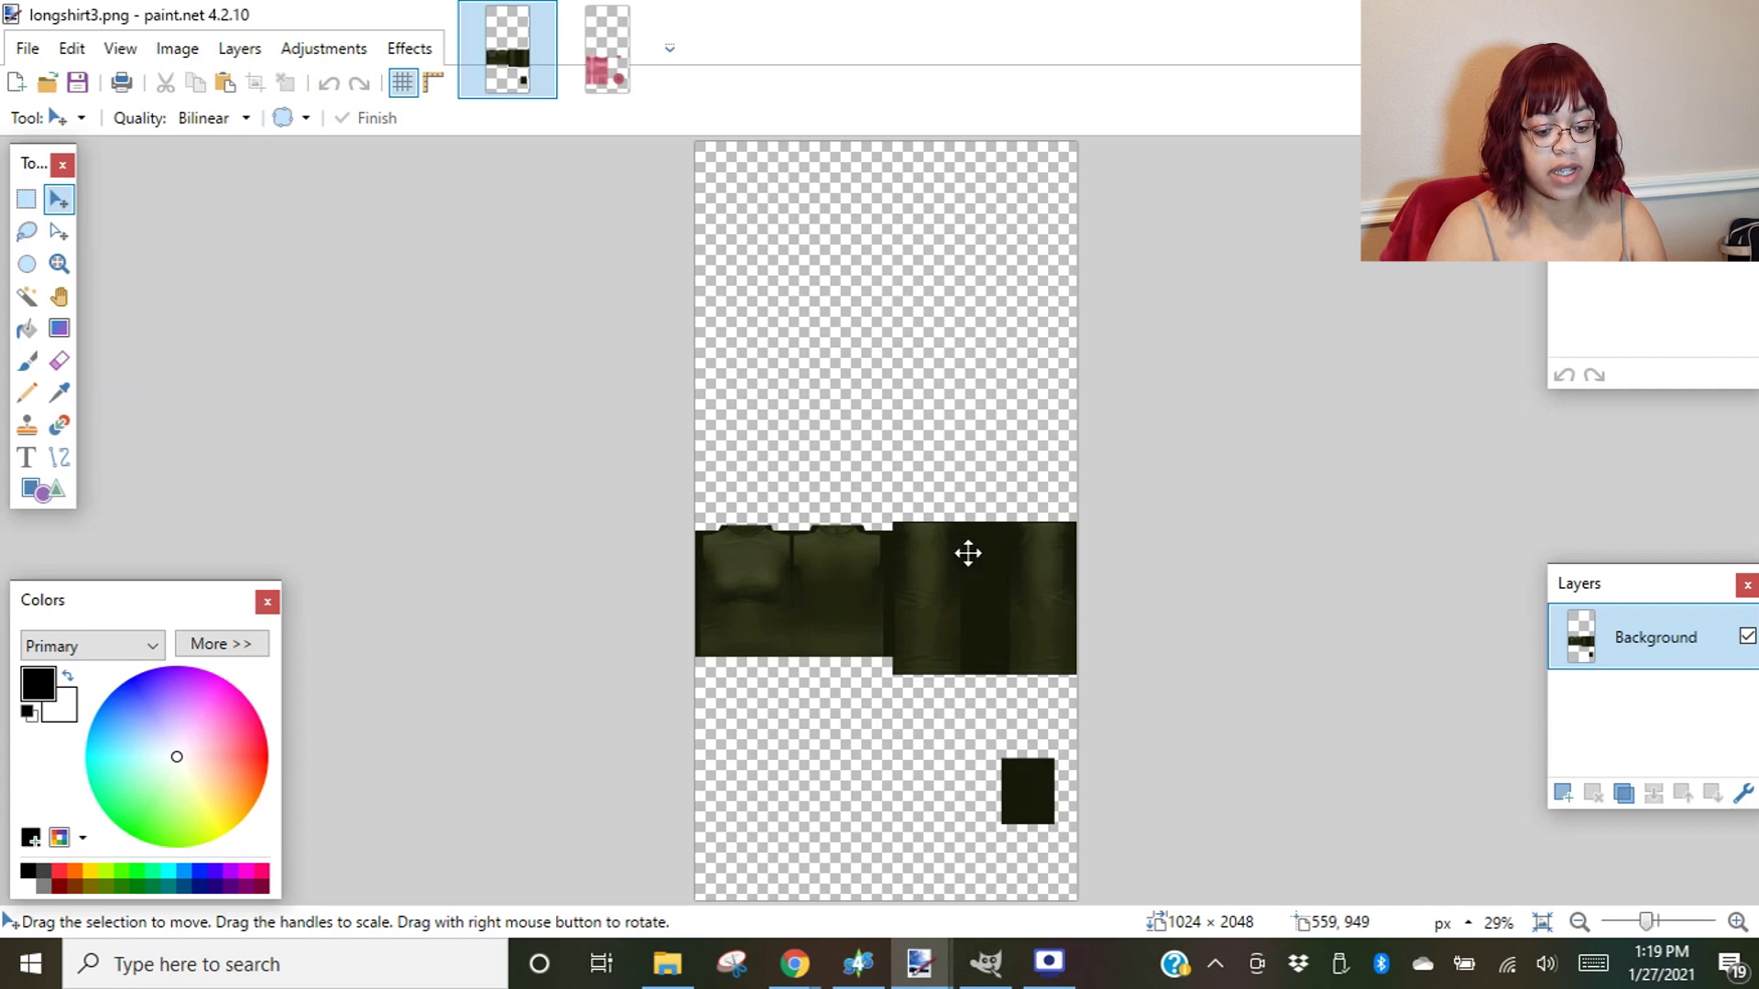
click(1574, 795)
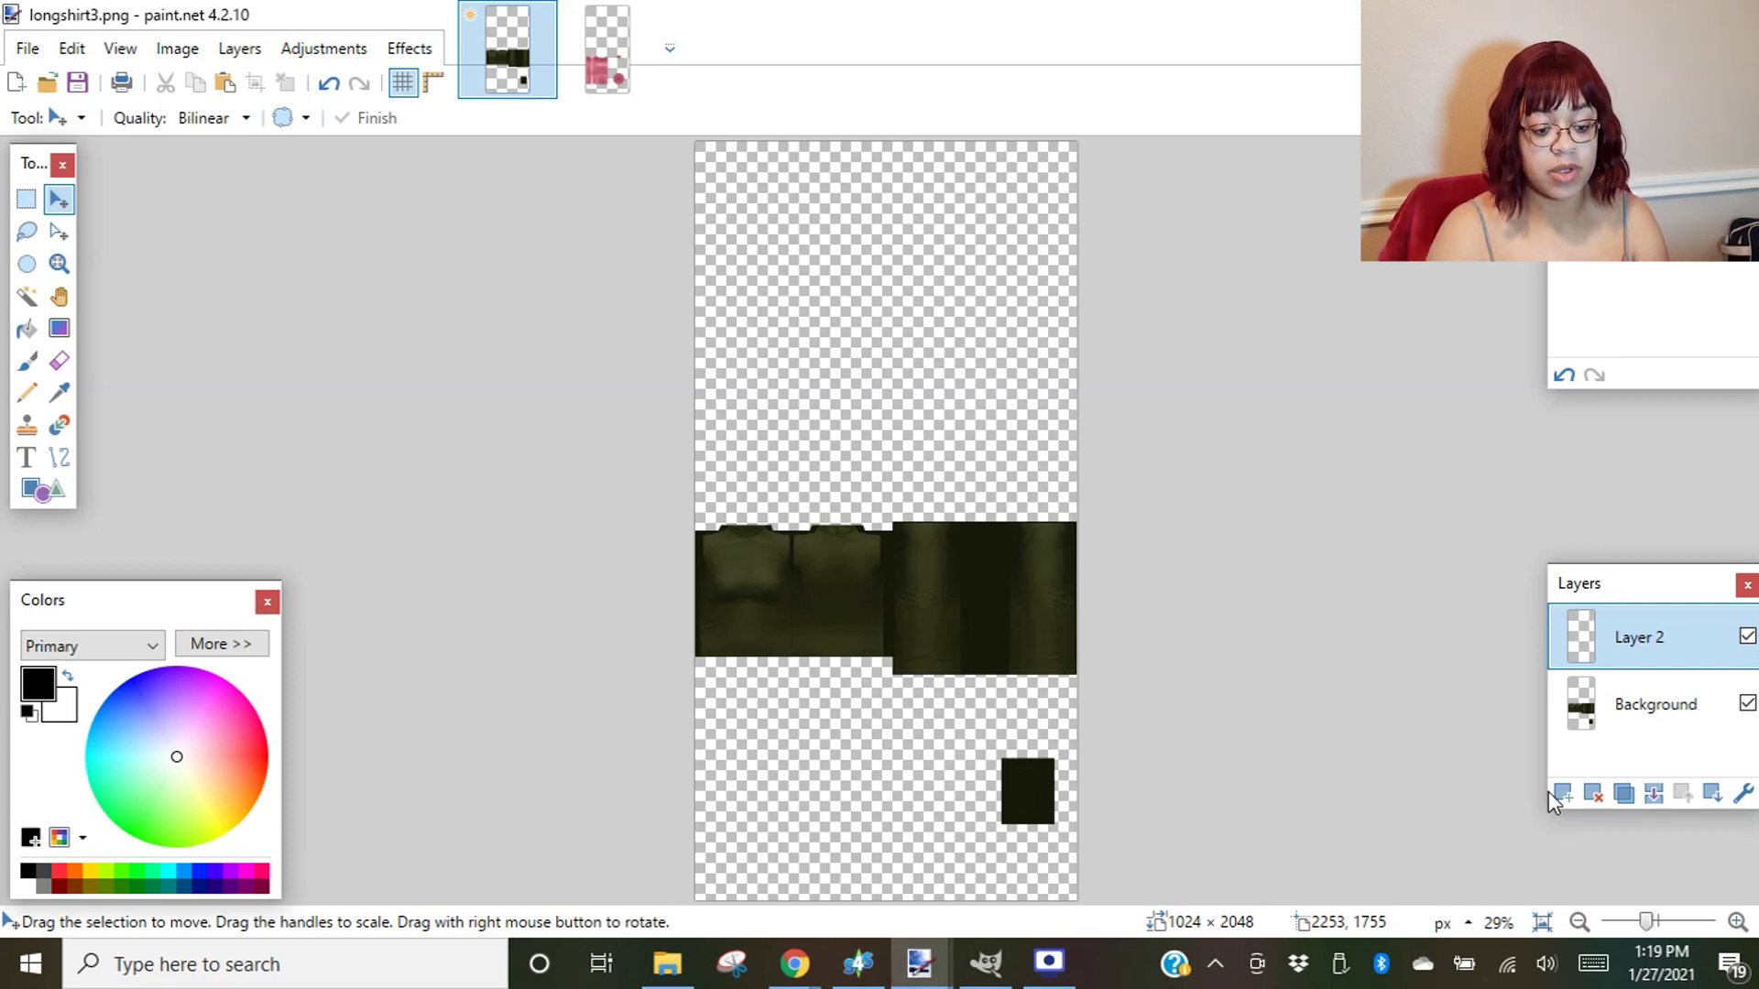
click(617, 61)
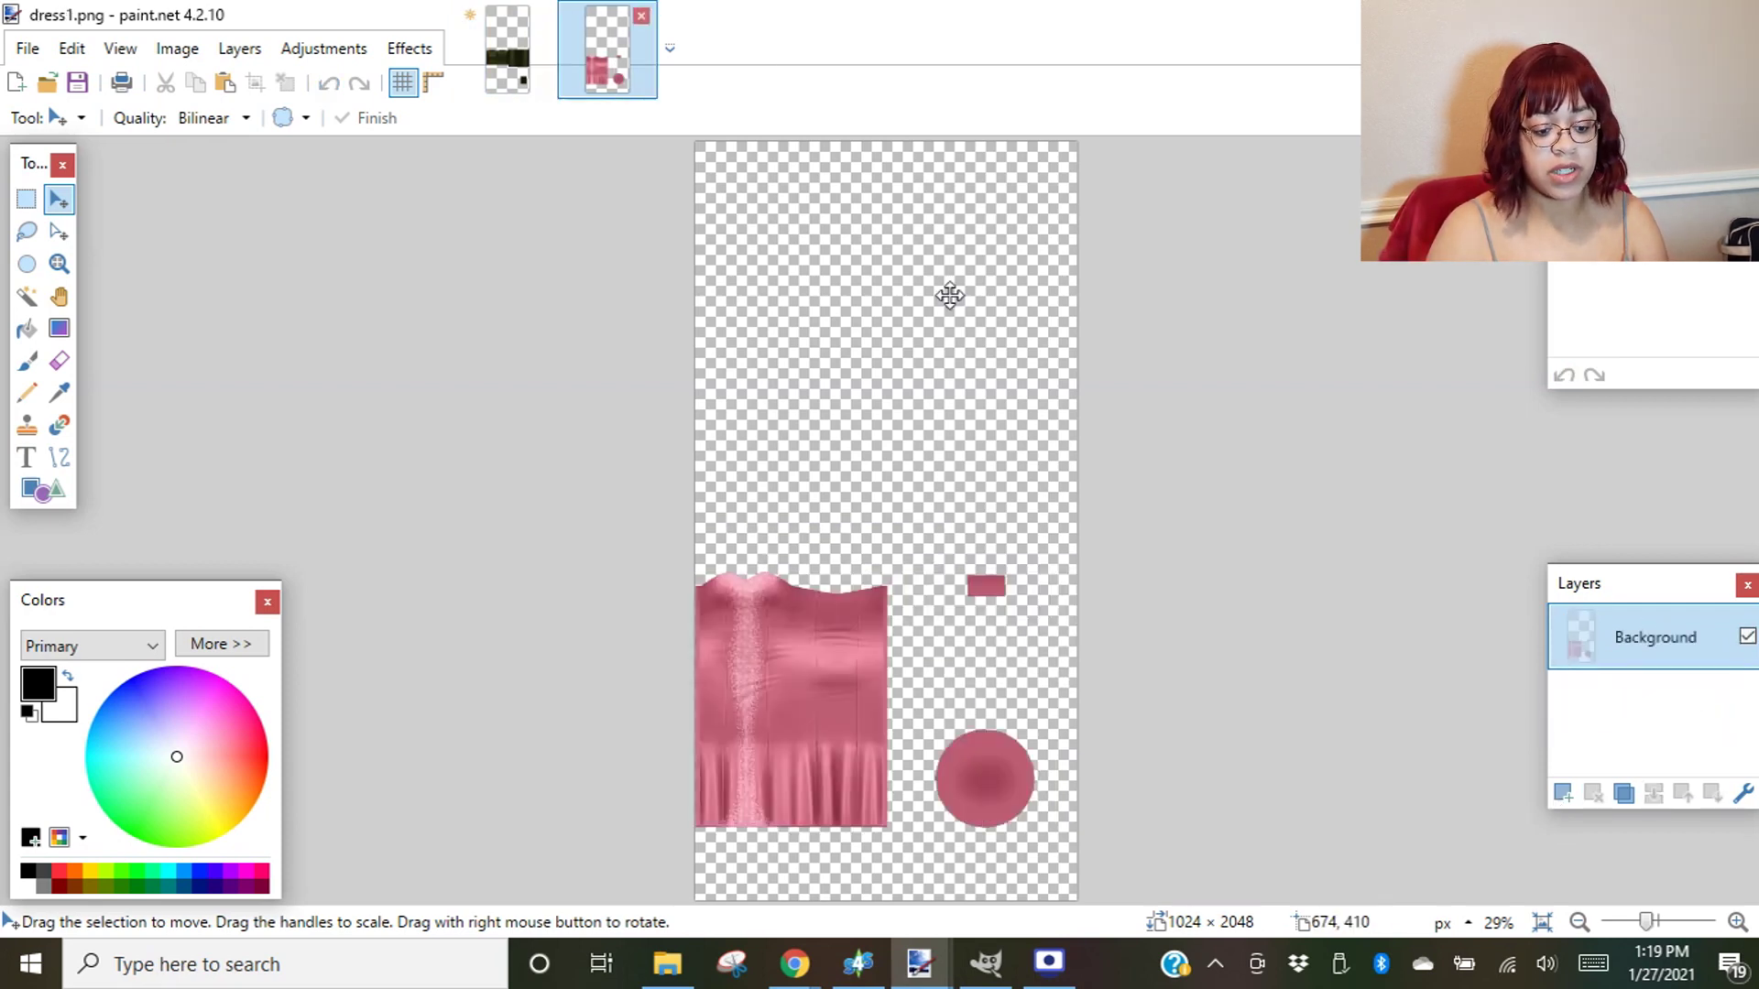
click(1563, 793)
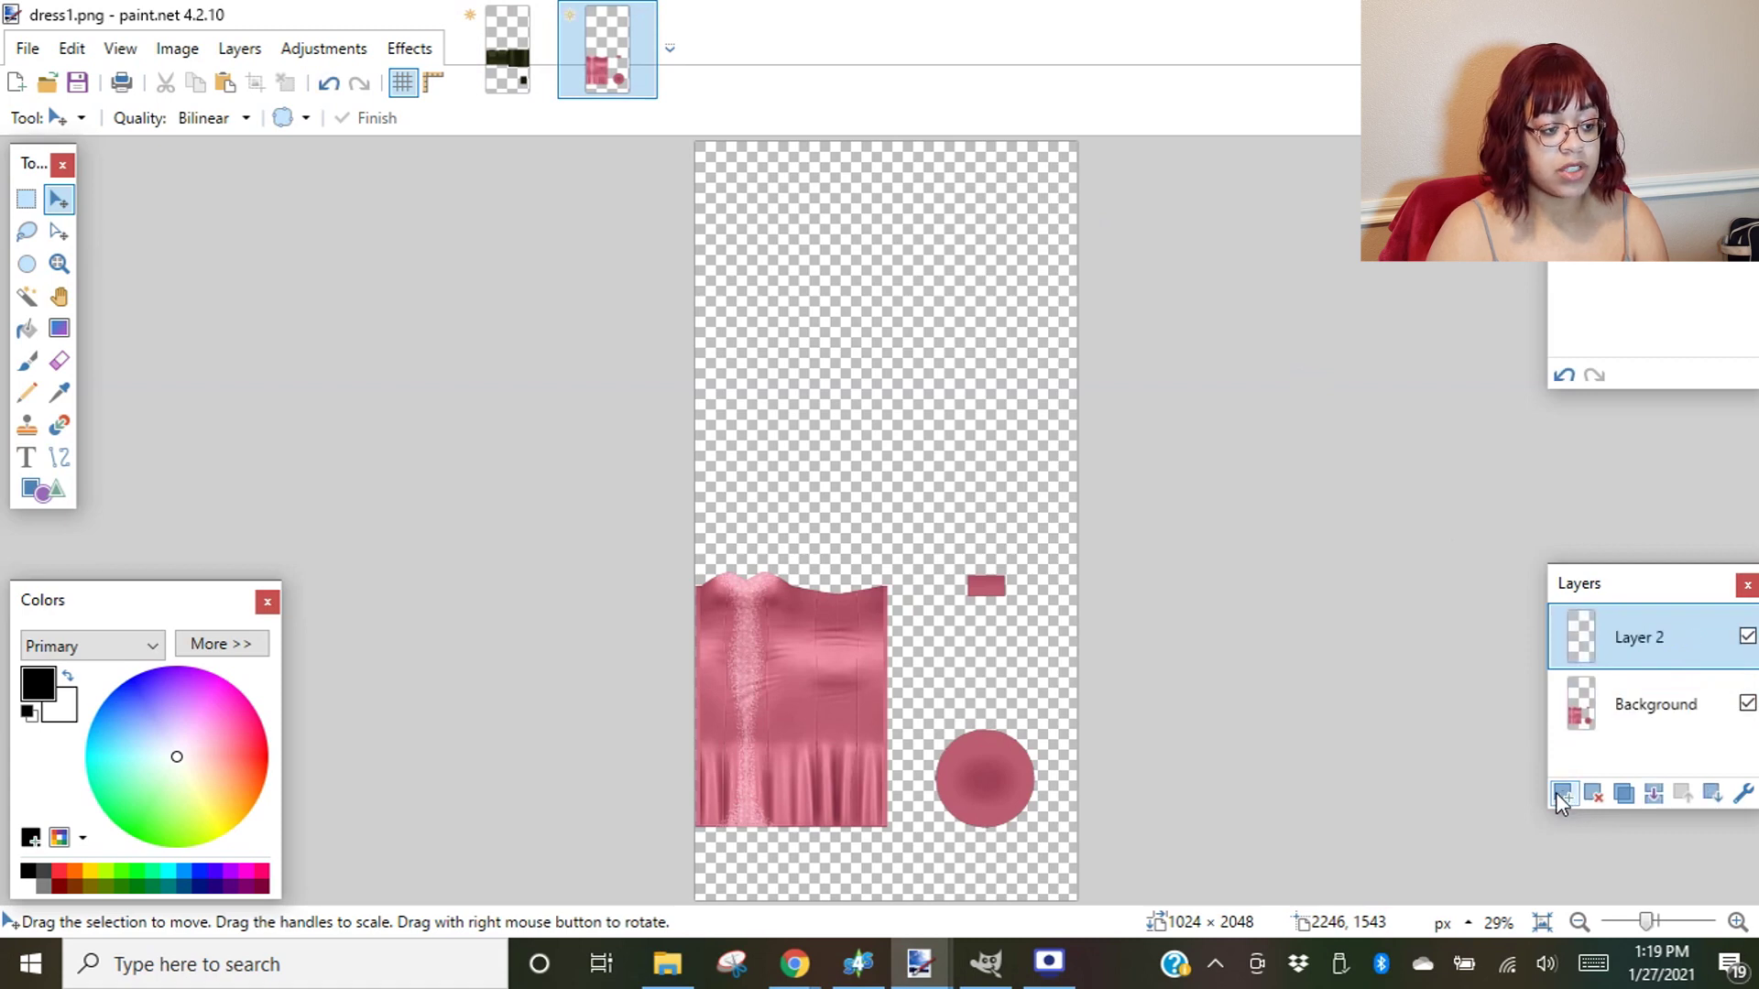
- Return to longshirt3.png and browse to the prints folder in the dialog for opening an image
click(541, 79)
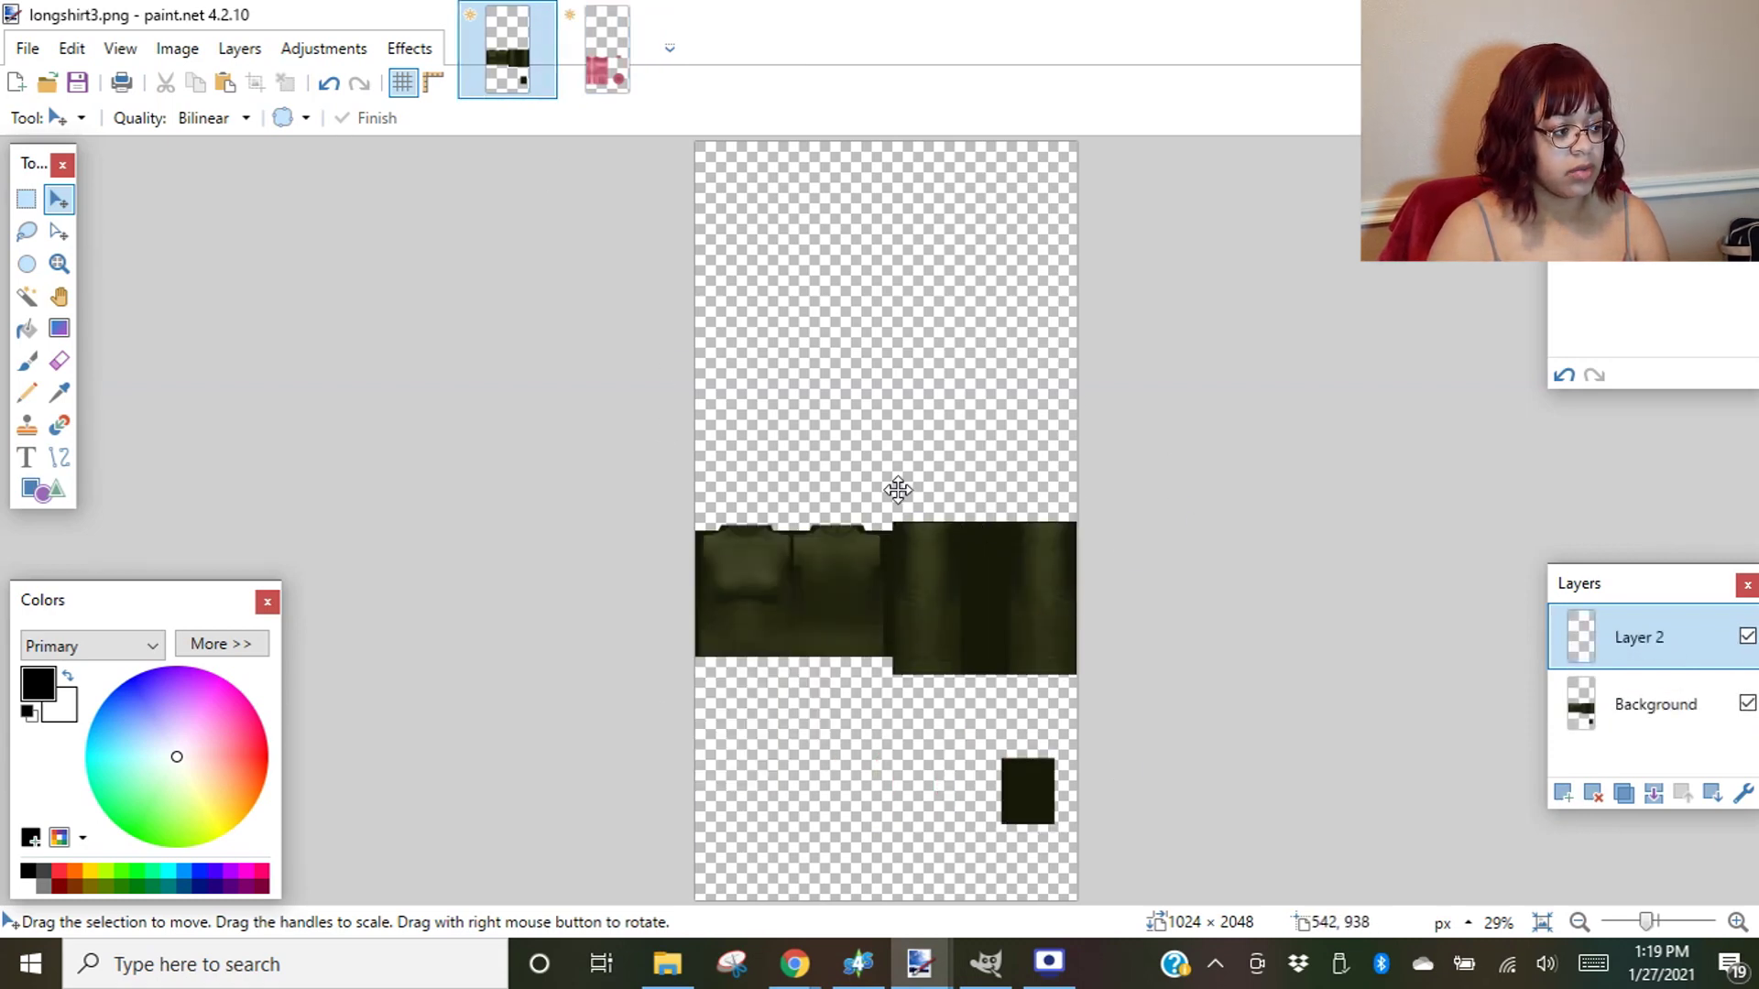
click(28, 47)
click(51, 117)
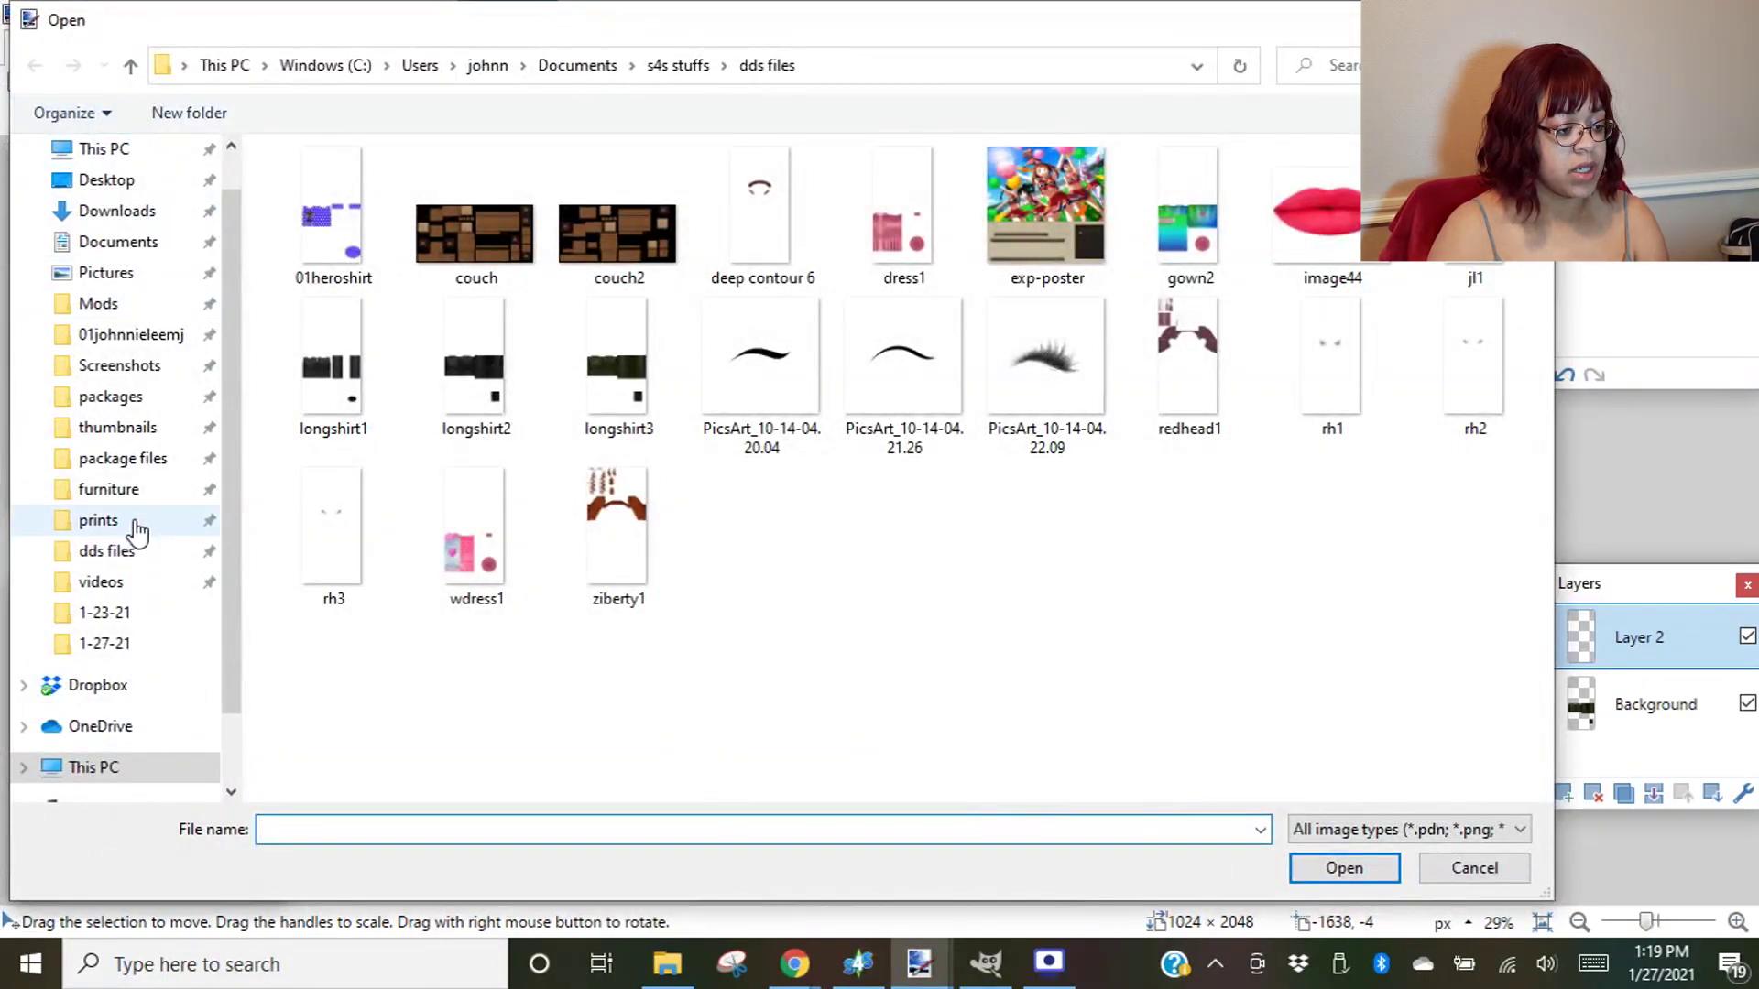
click(135, 522)
- Switch to Chrome by way of the desktop and open a new browser tab
key(super+d)
mouse_move(795, 962)
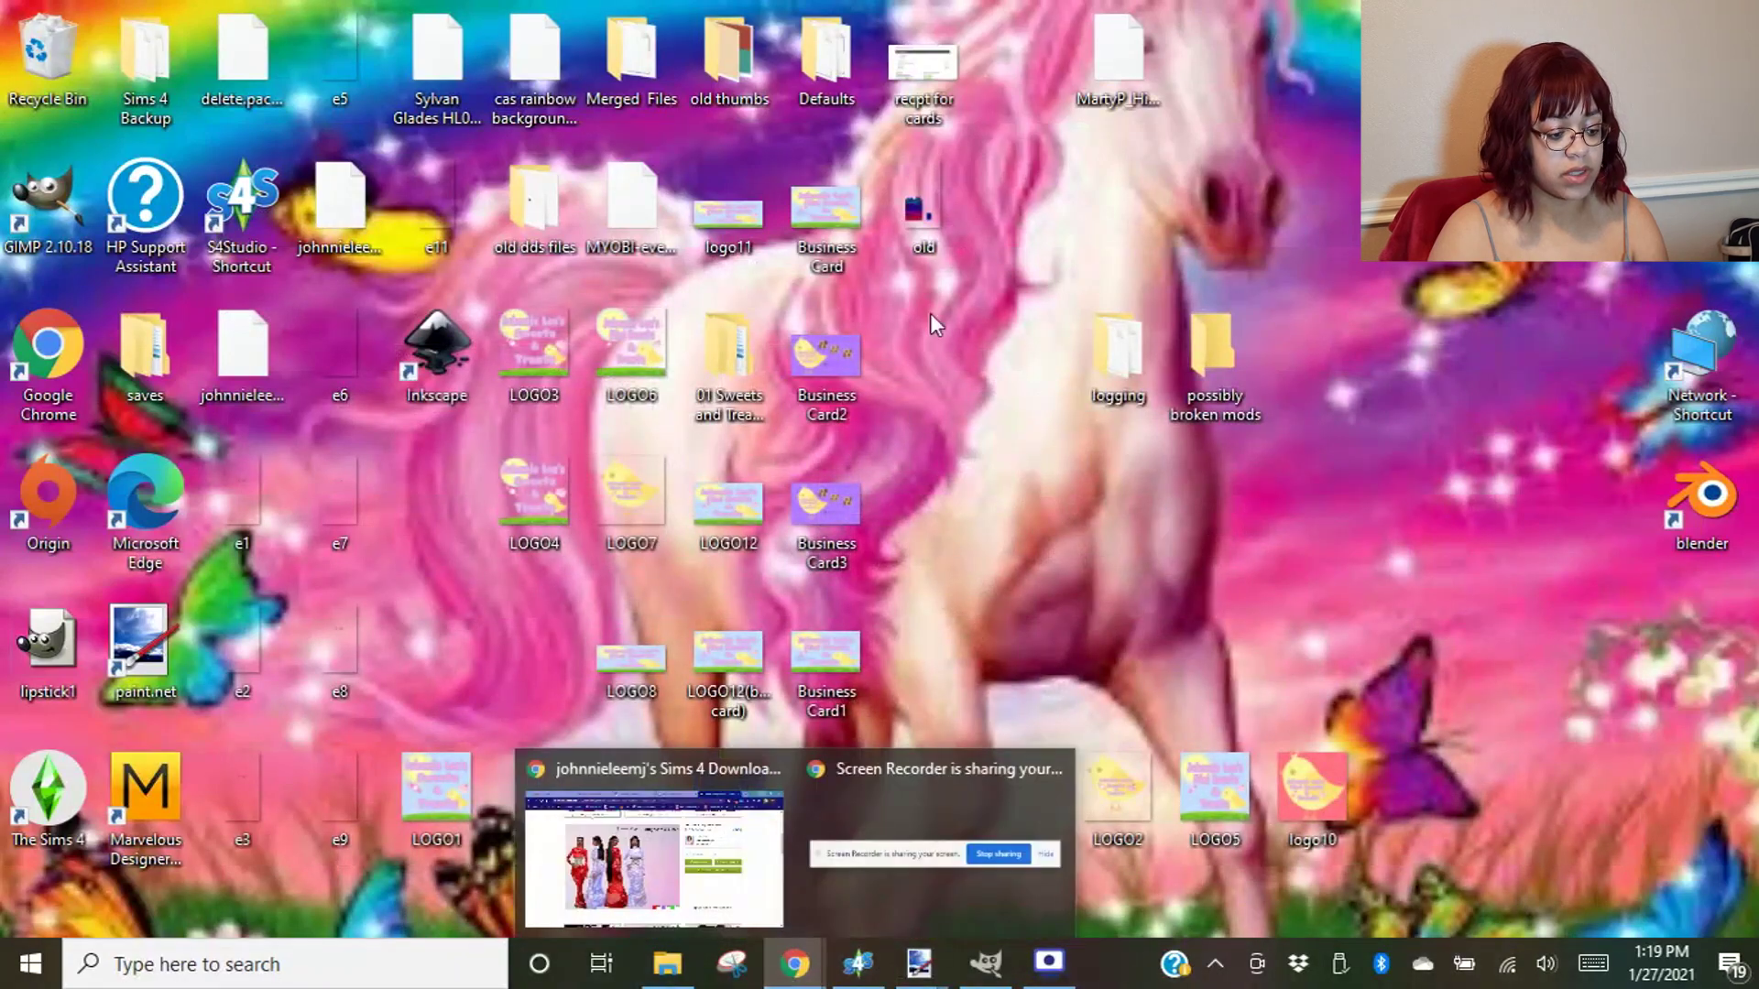
click(749, 865)
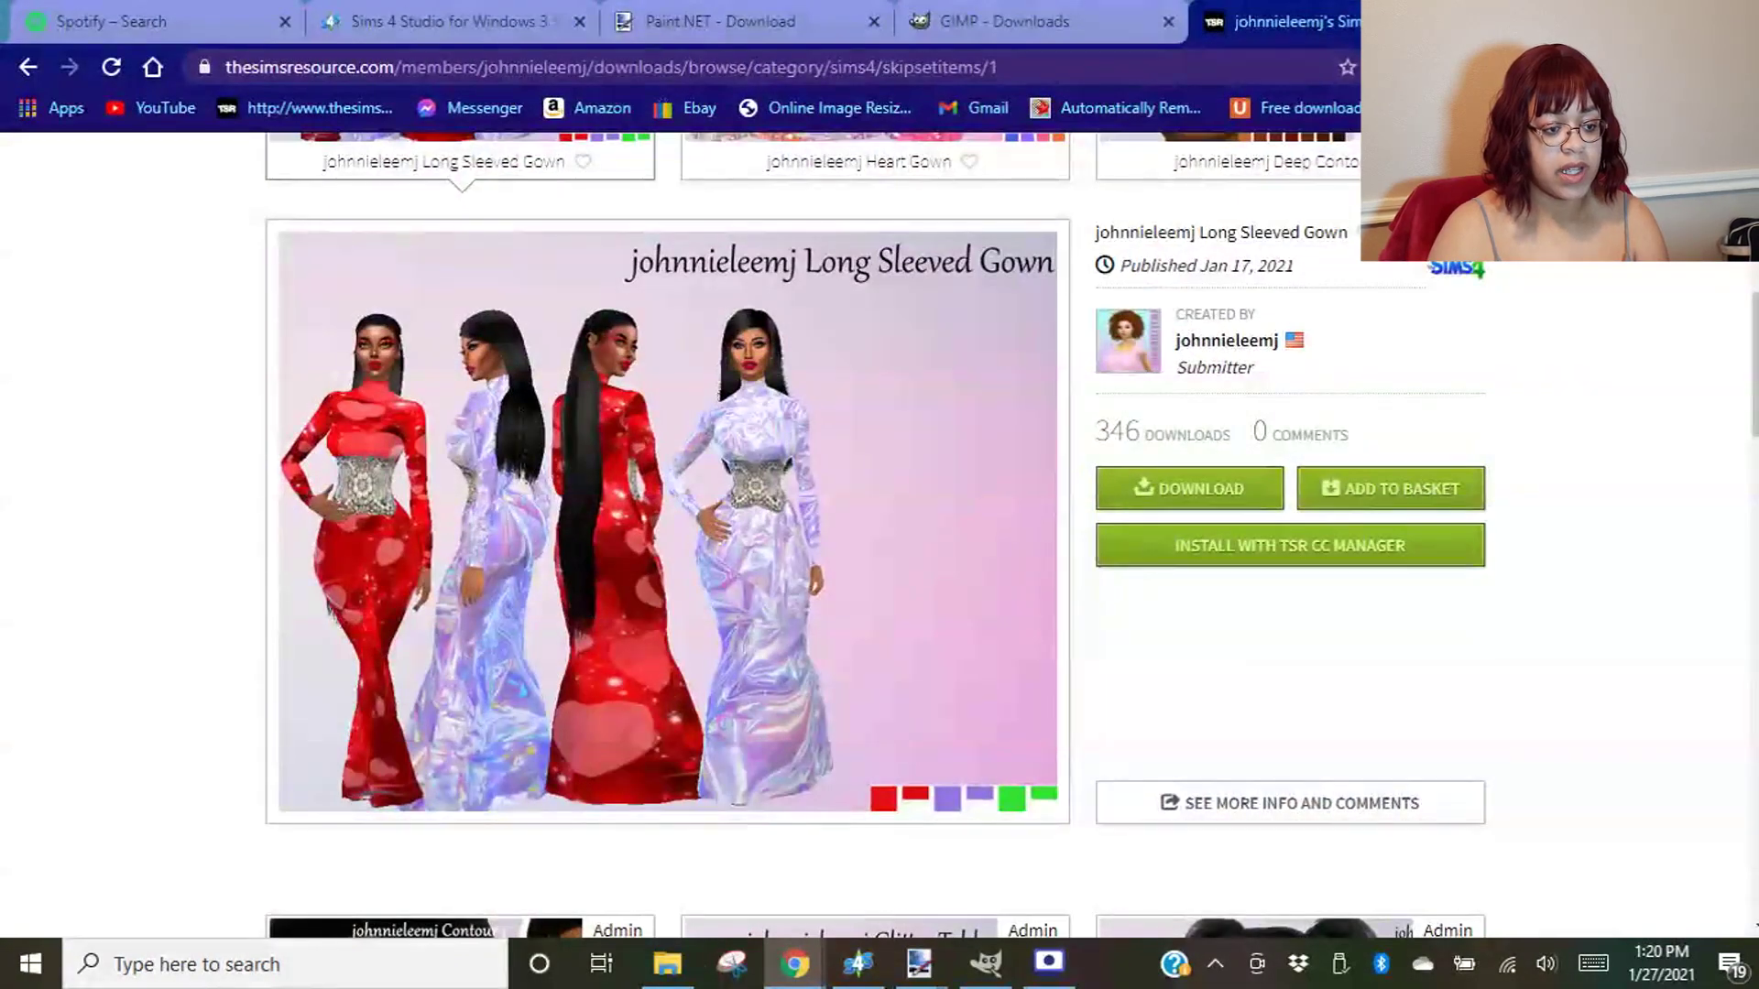
key(ctrl+t)
click(1000, 60)
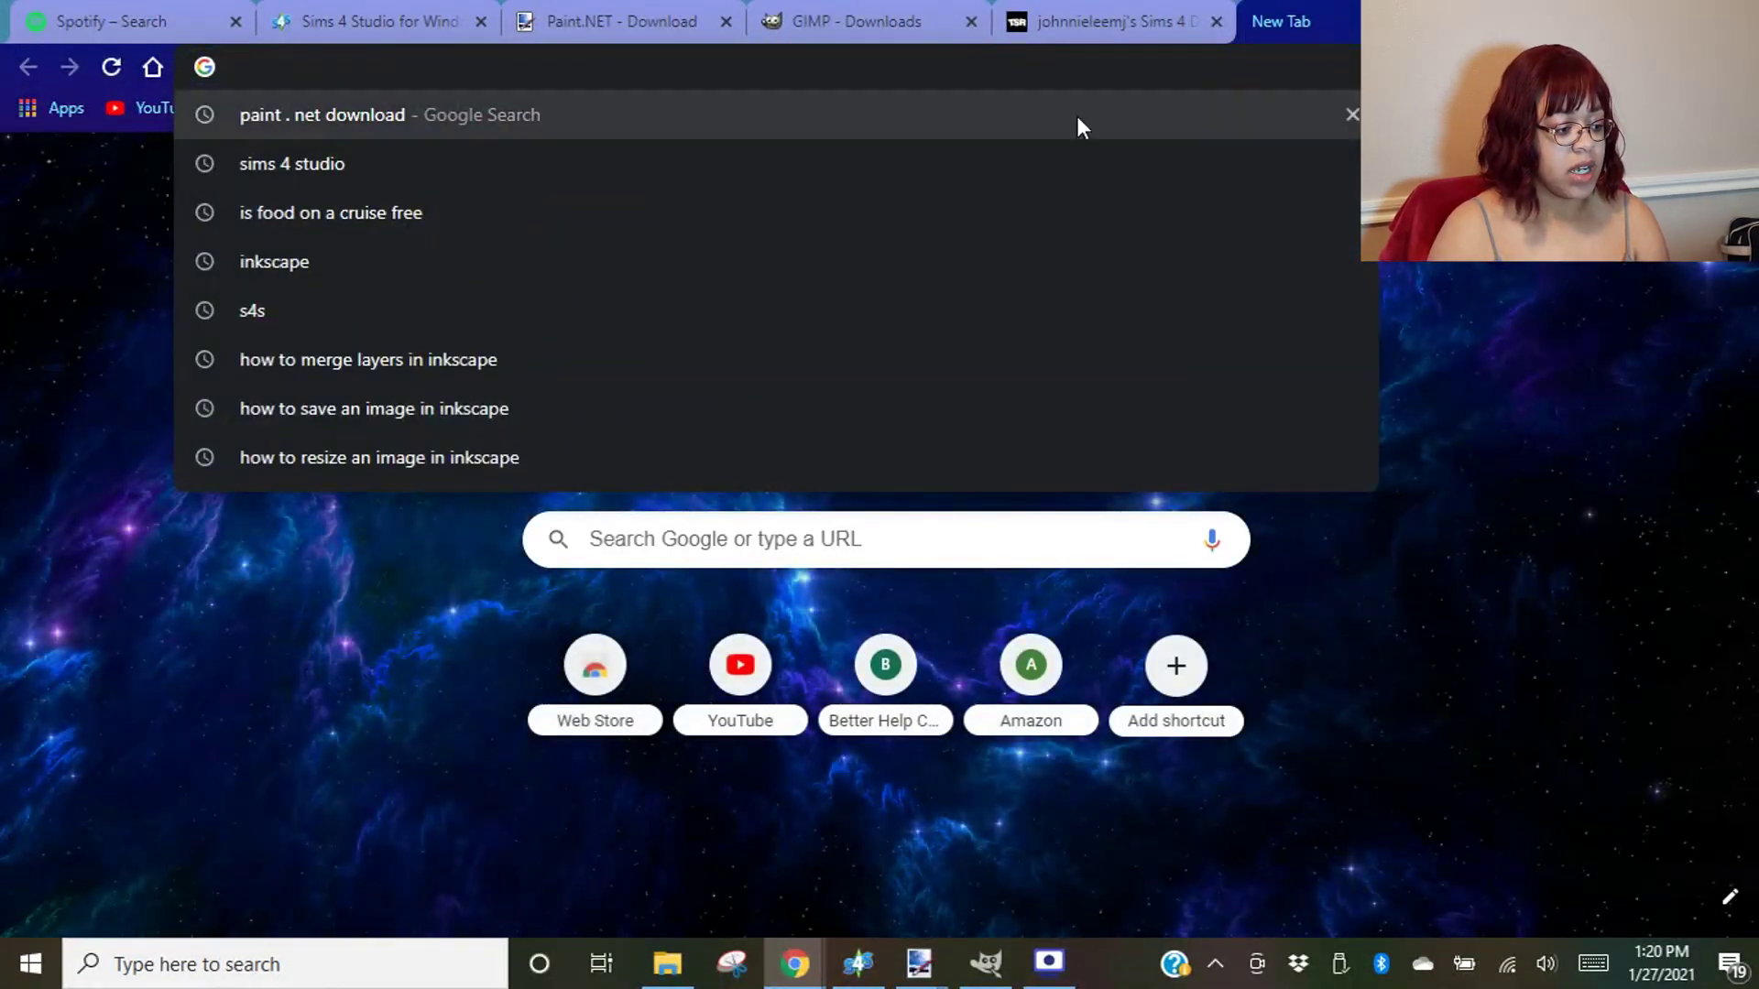
click(1573, 404)
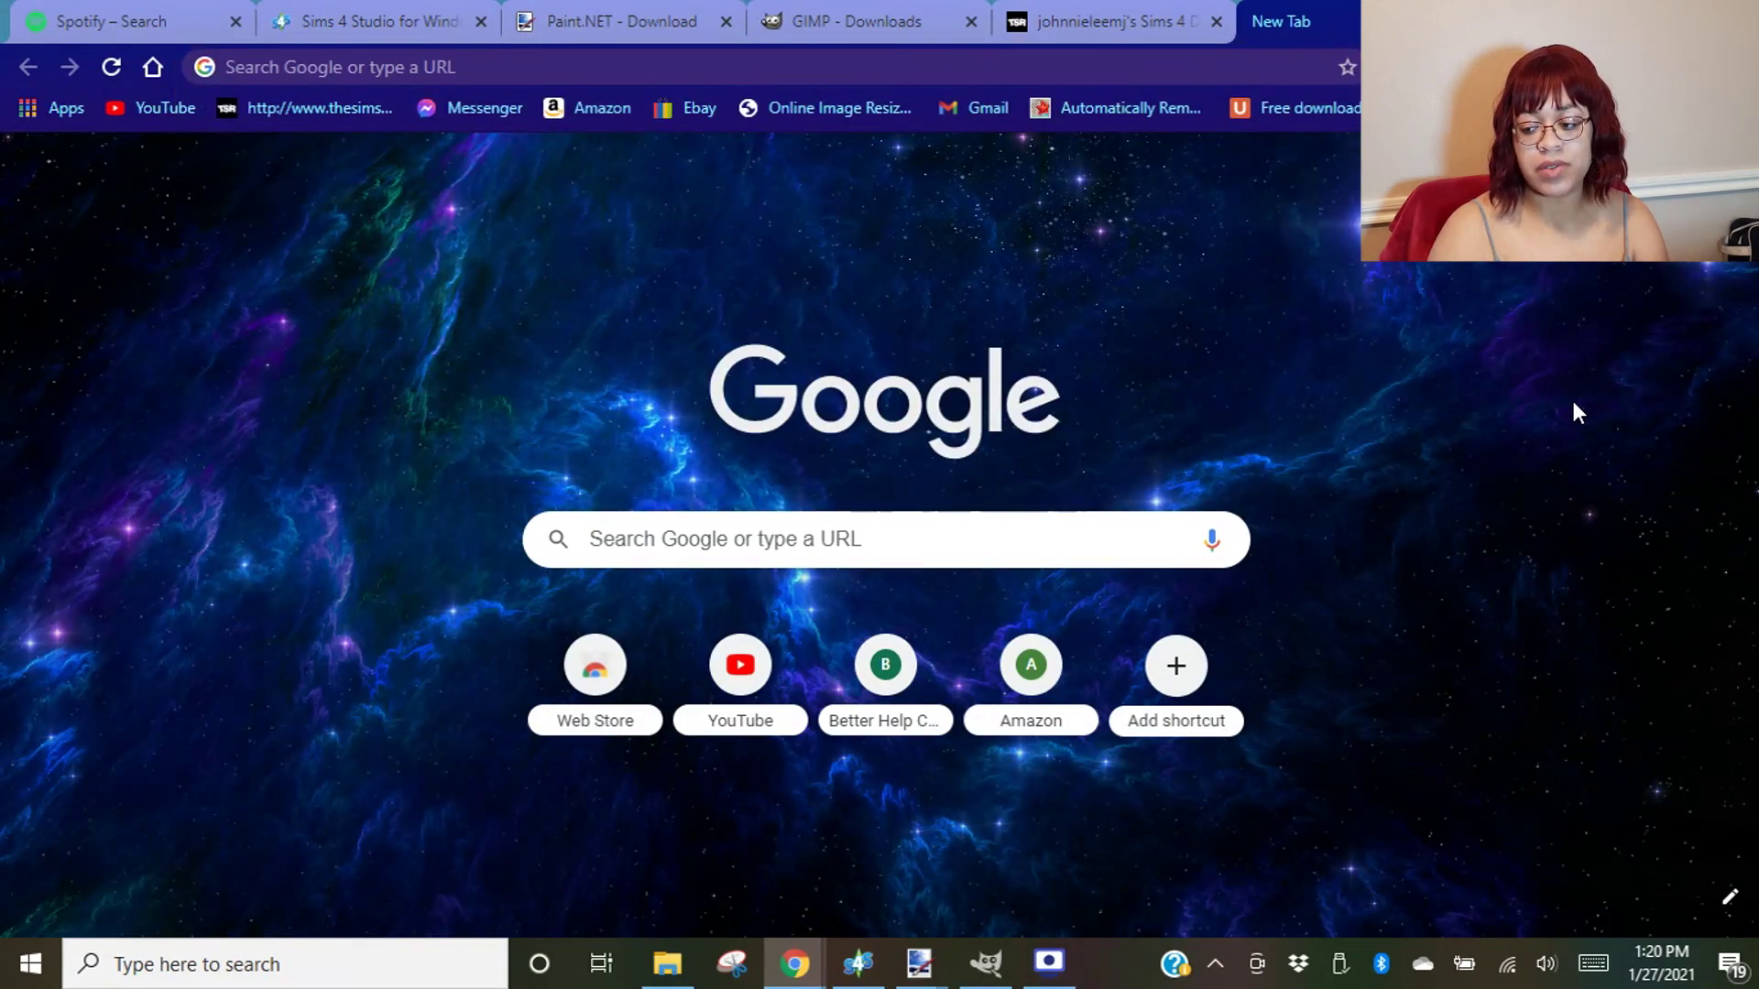
- Search Google for "aquatic background" and show the image results
click(1041, 64)
text(a)
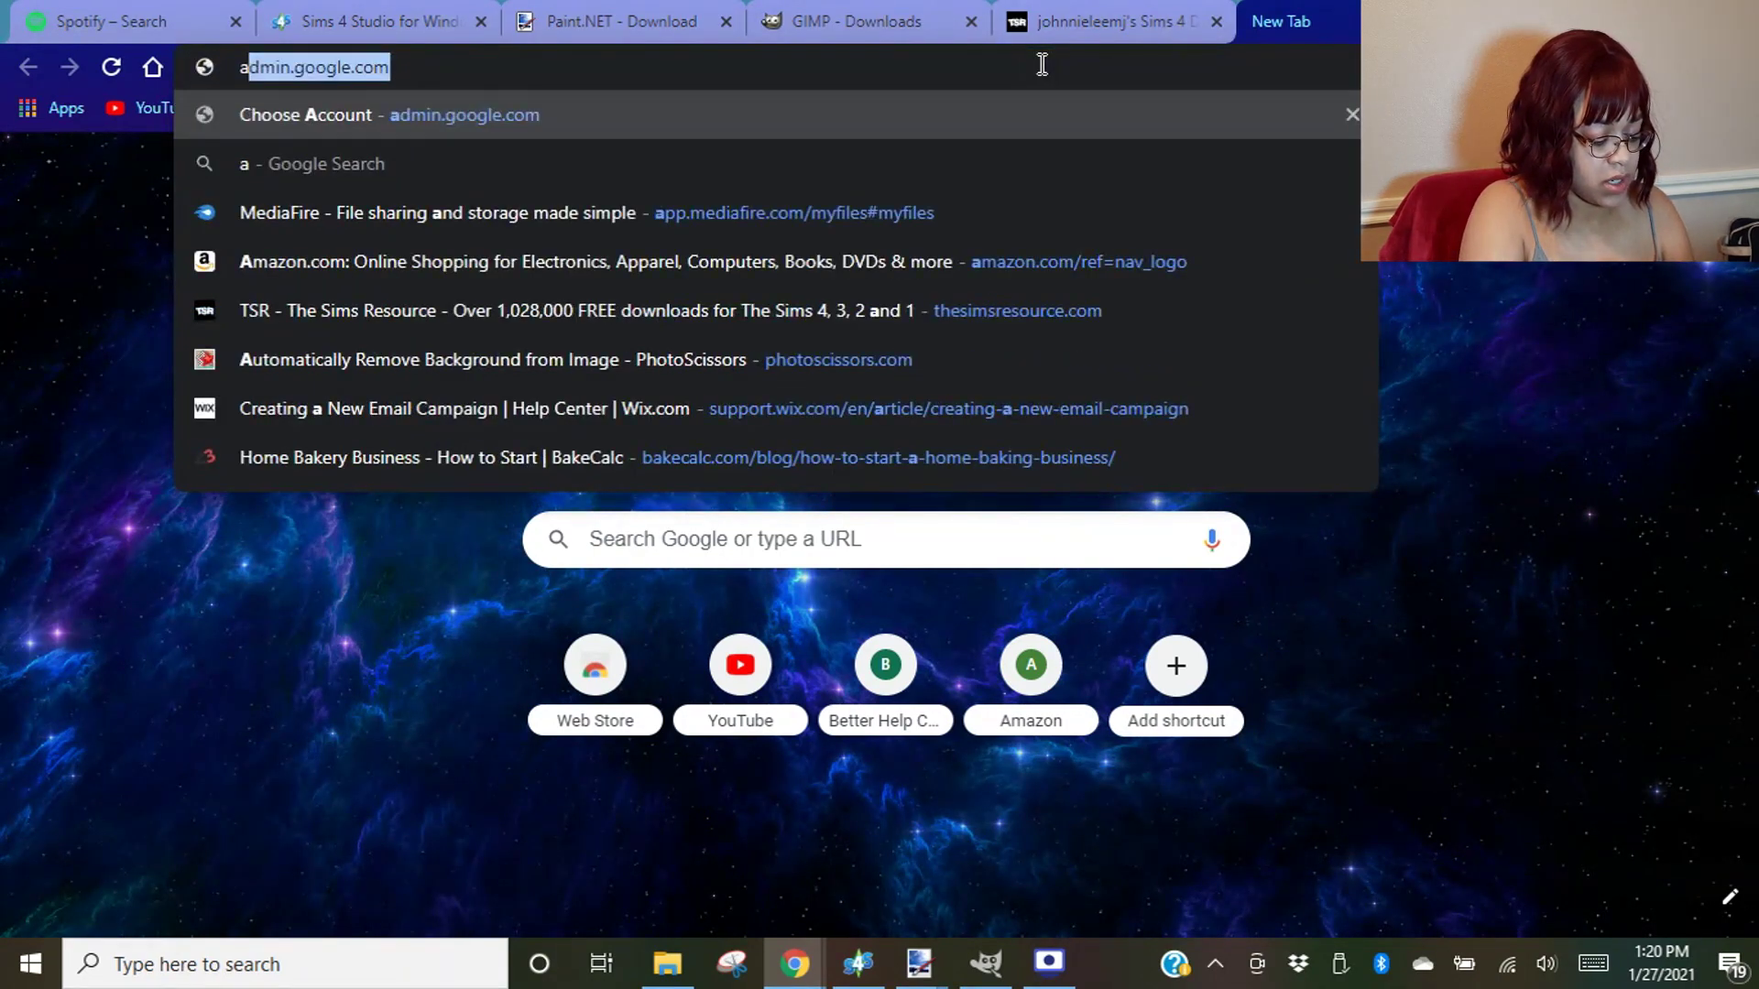
text(quatic )
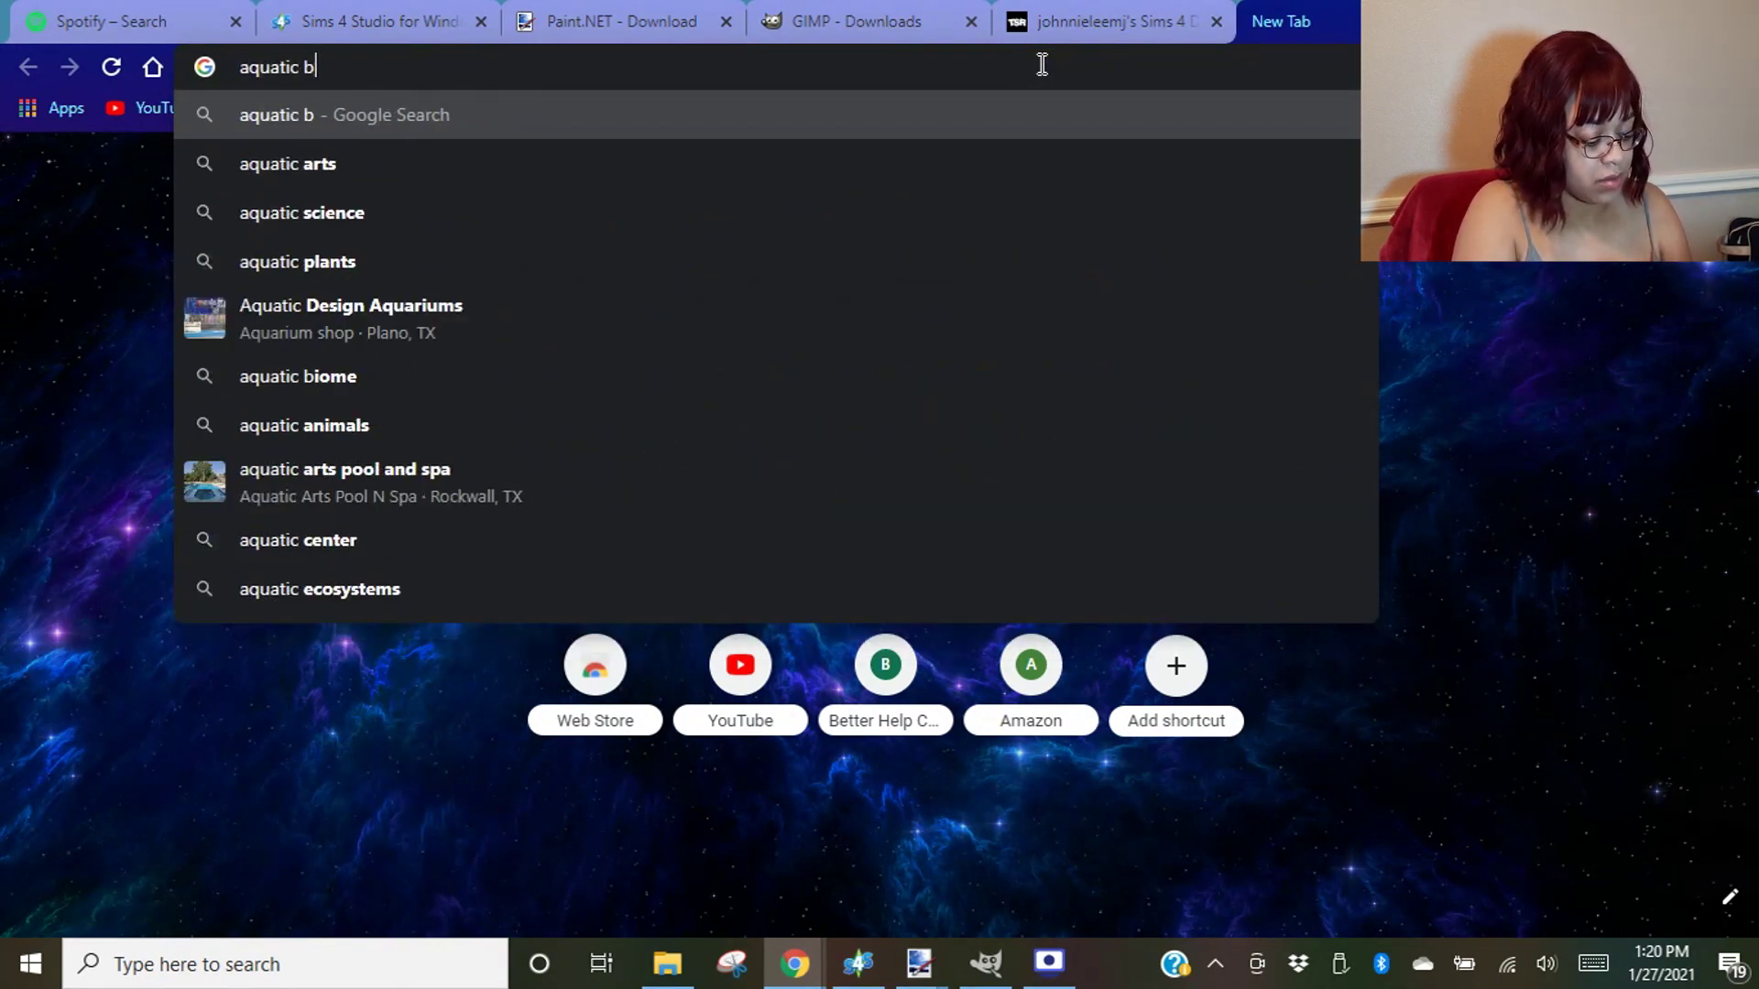
text(background)
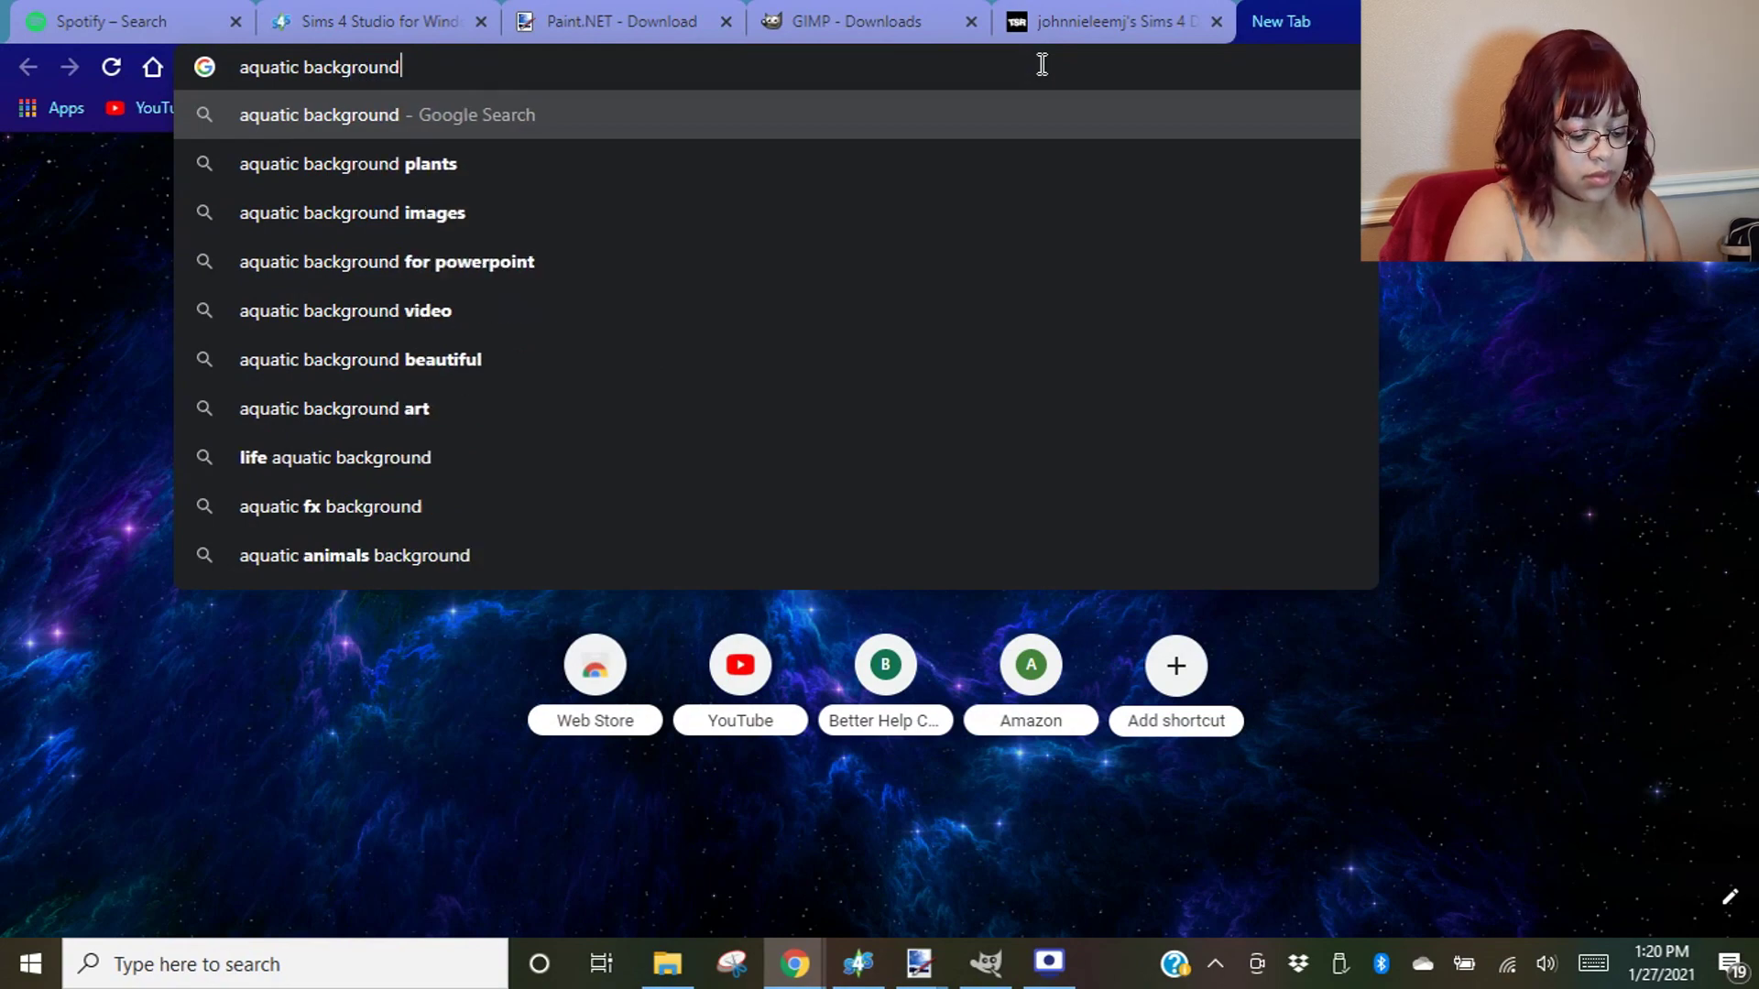
key(Return)
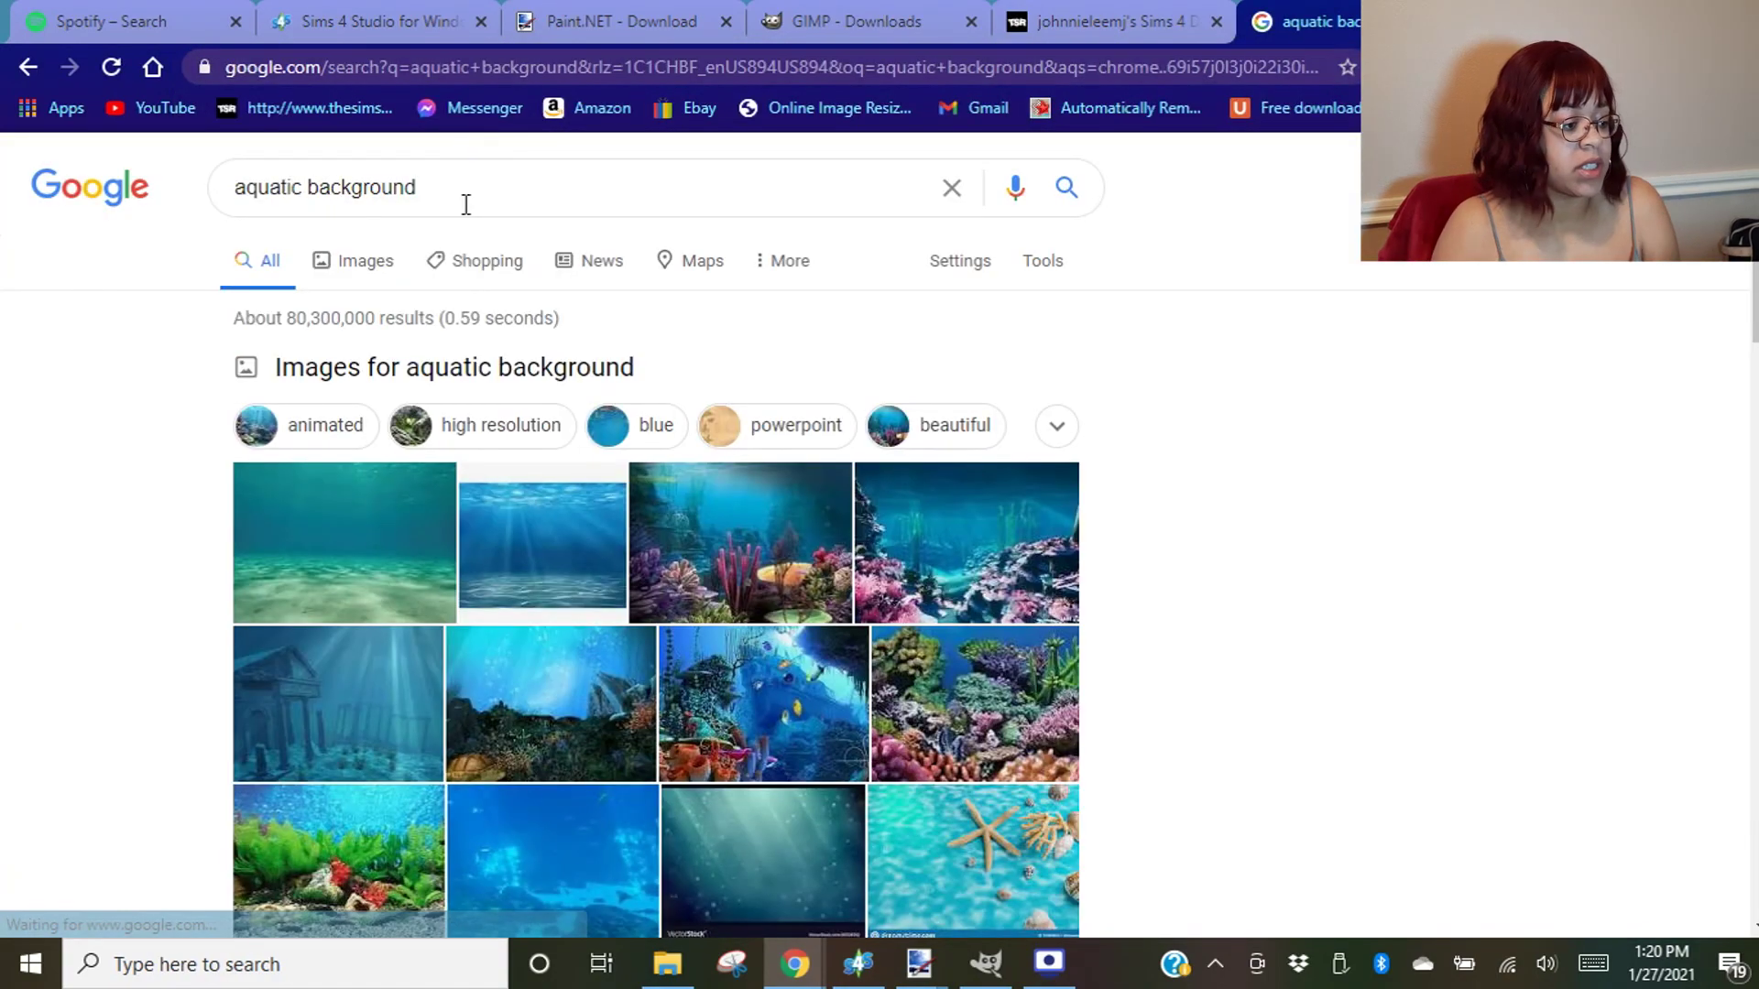
click(375, 265)
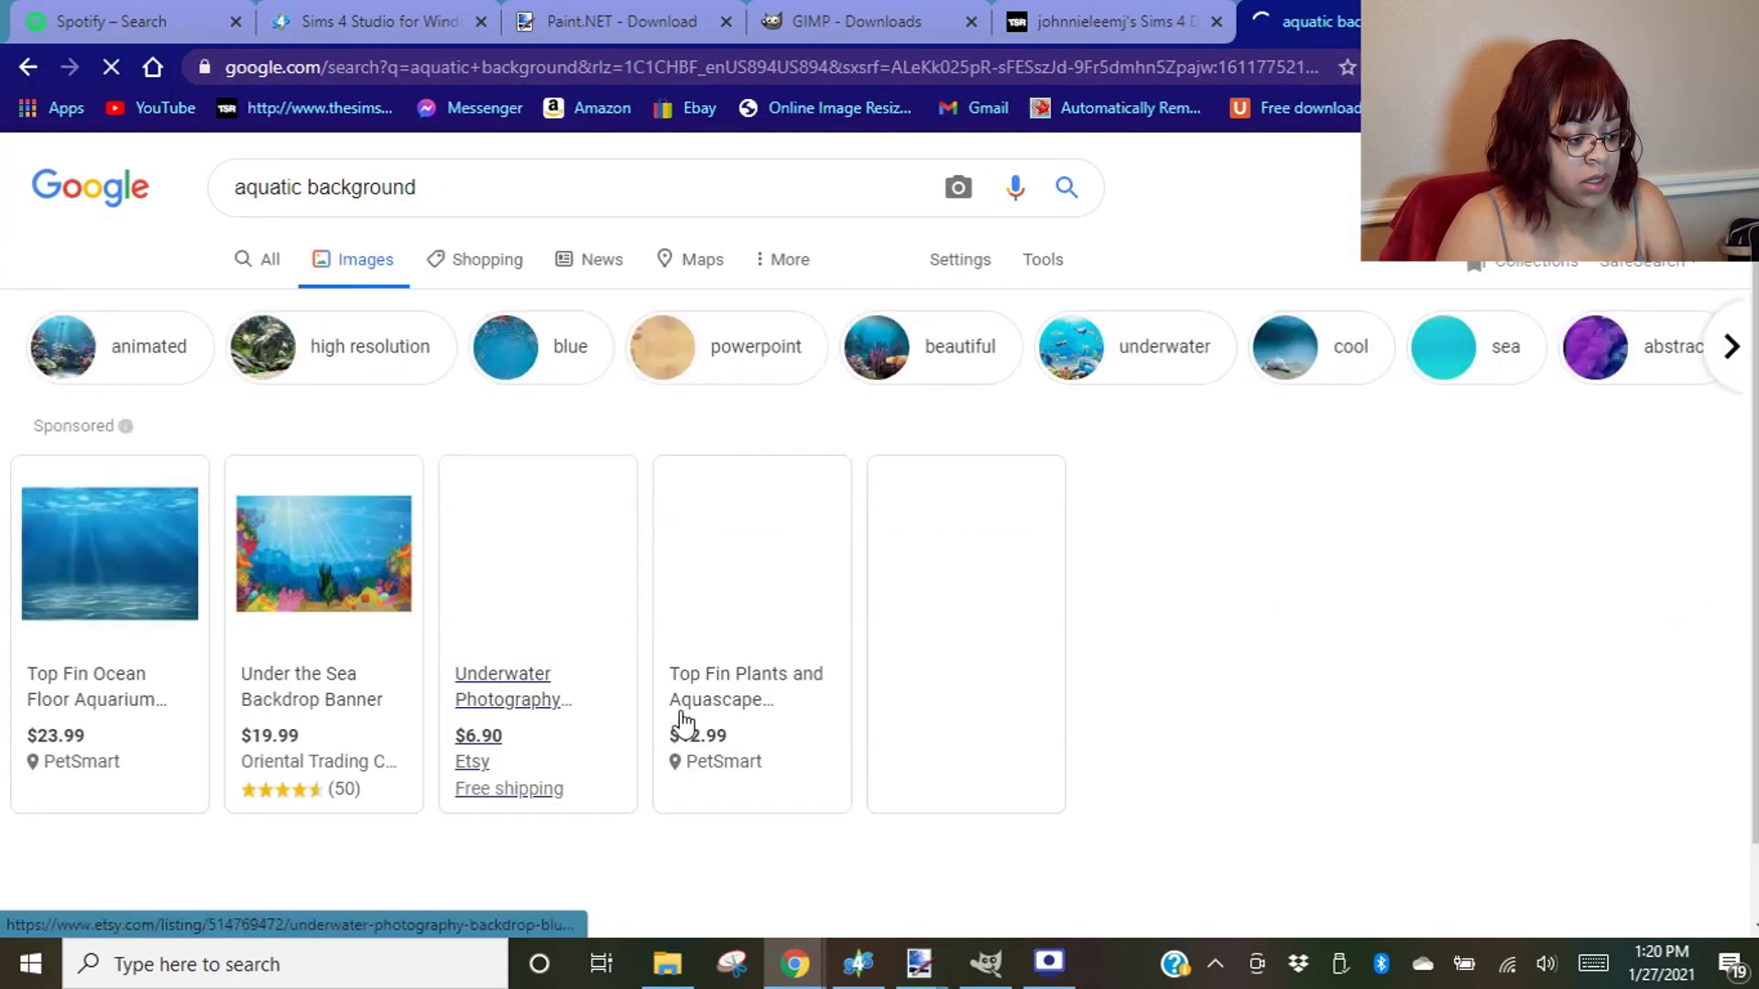
- Find the plain blue underwater picture from hipwallpaper.com among the image results and open its preview
scroll(1025, 629, down, 5)
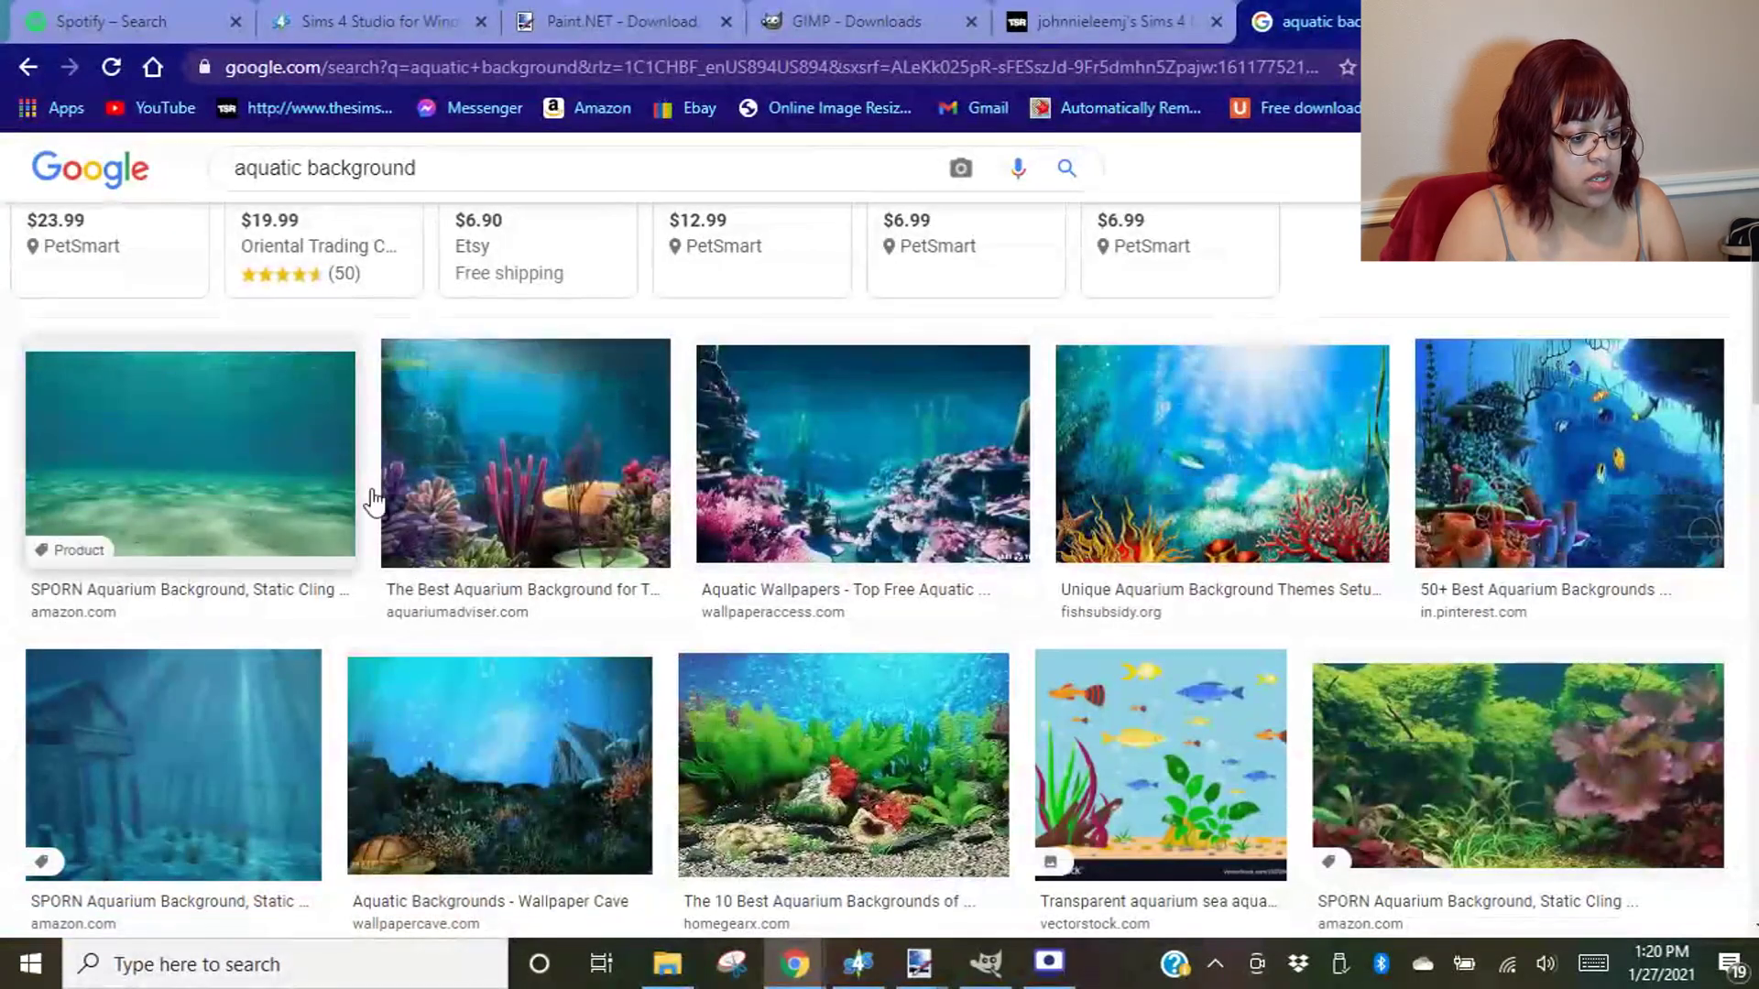
scroll(1457, 587, down, 4)
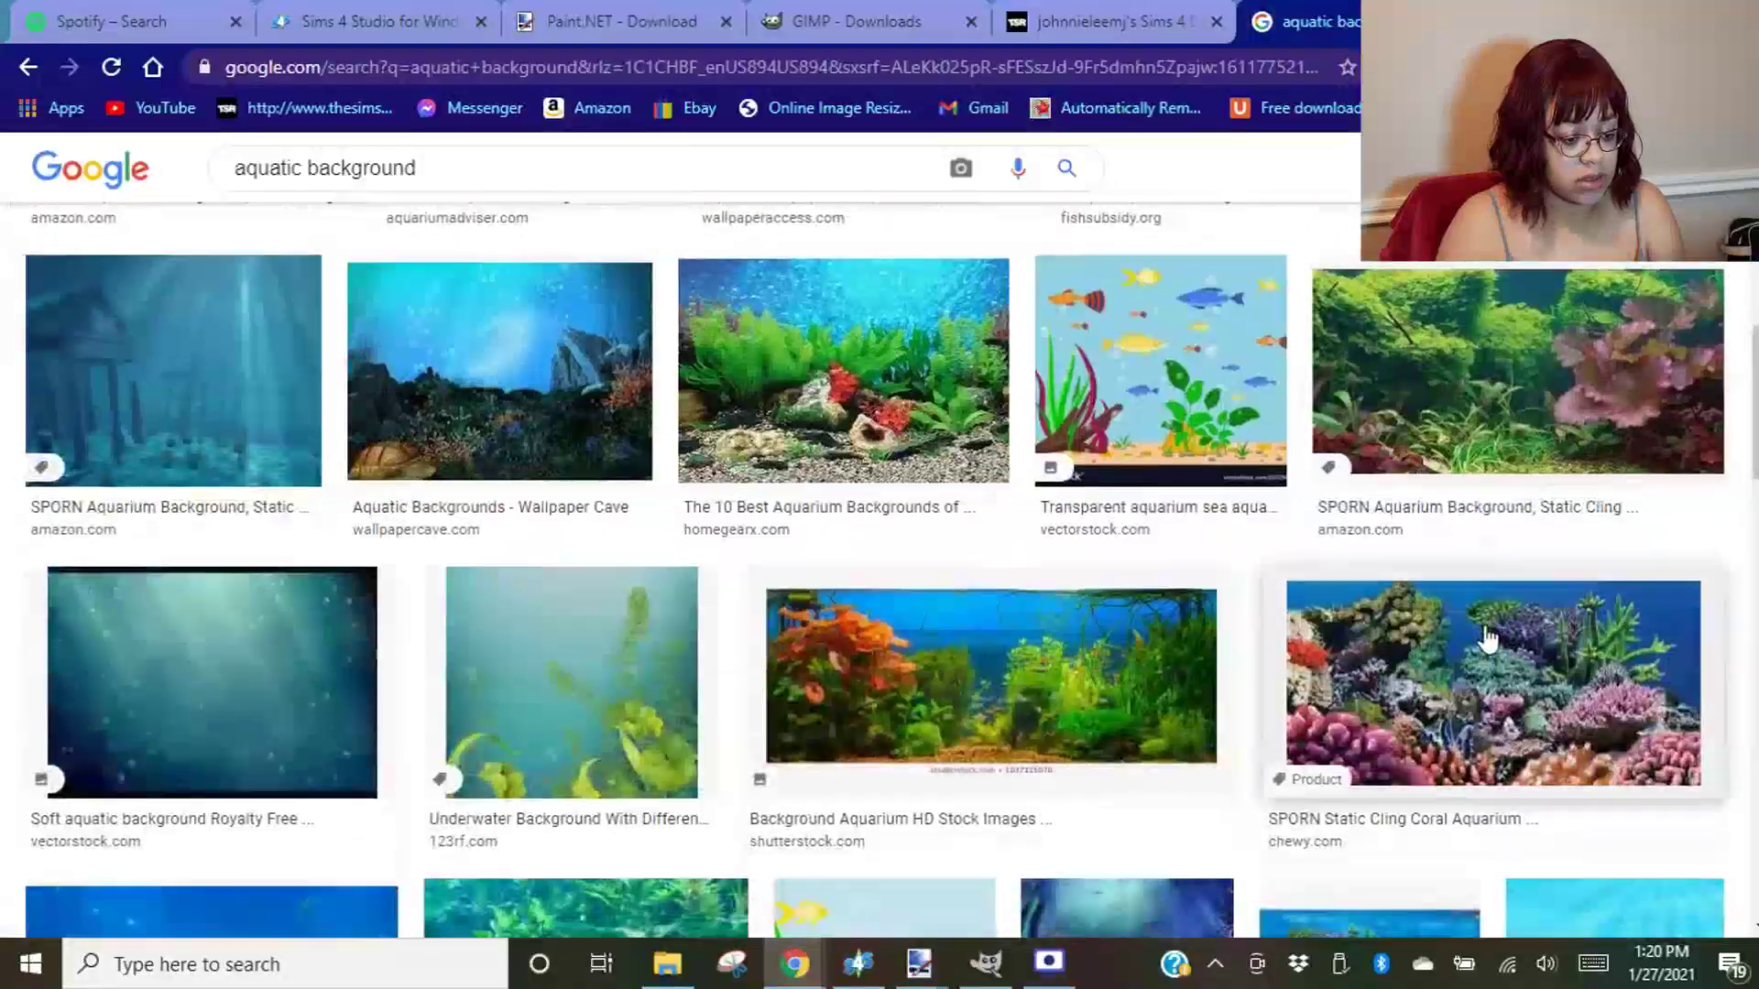
scroll(1486, 637, down, 10)
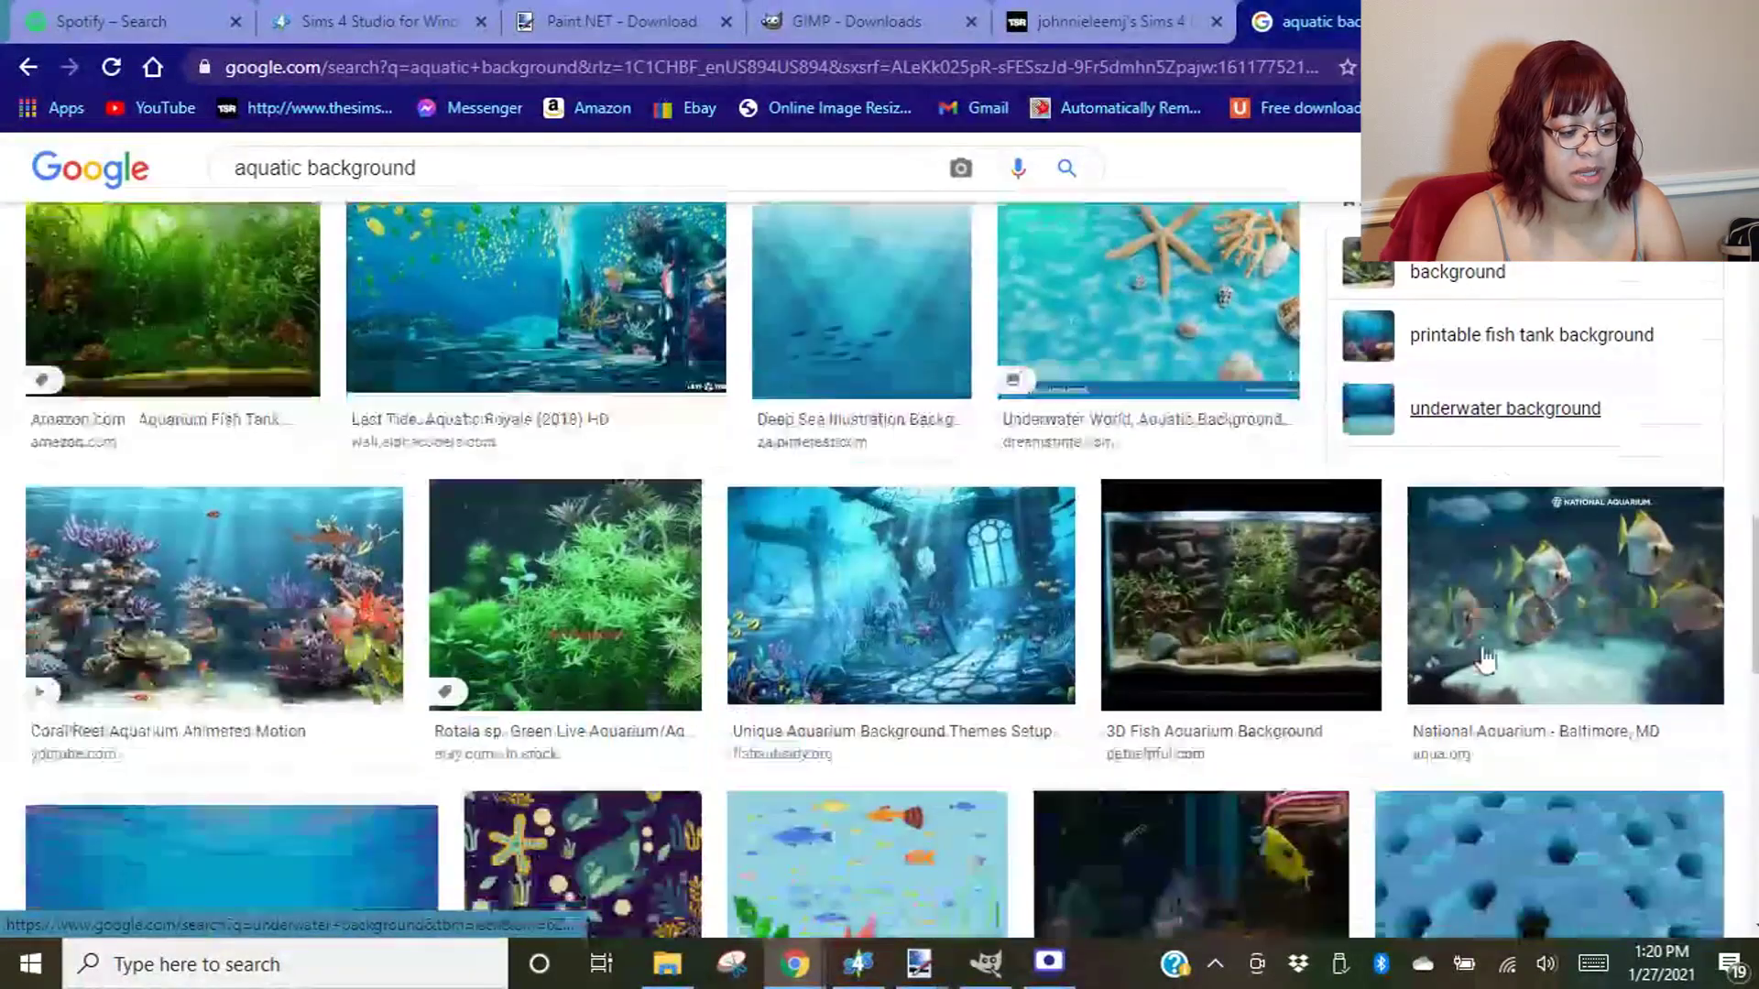
scroll(1484, 658, down, 5)
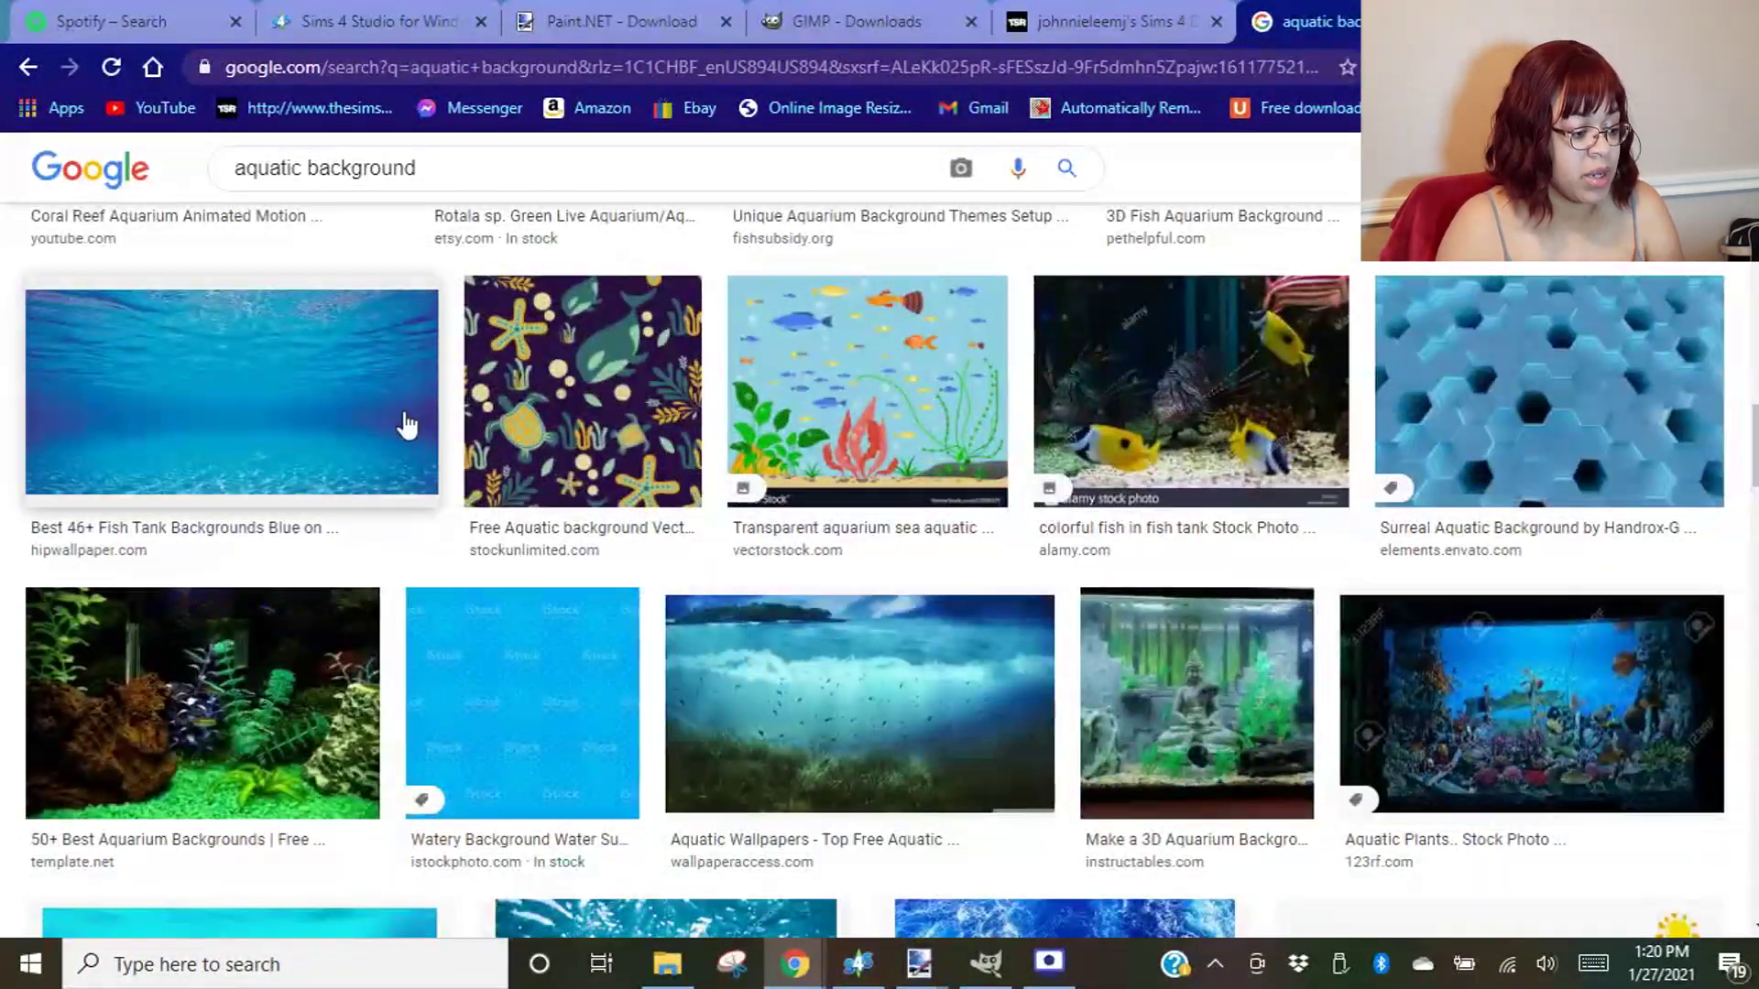
click(283, 426)
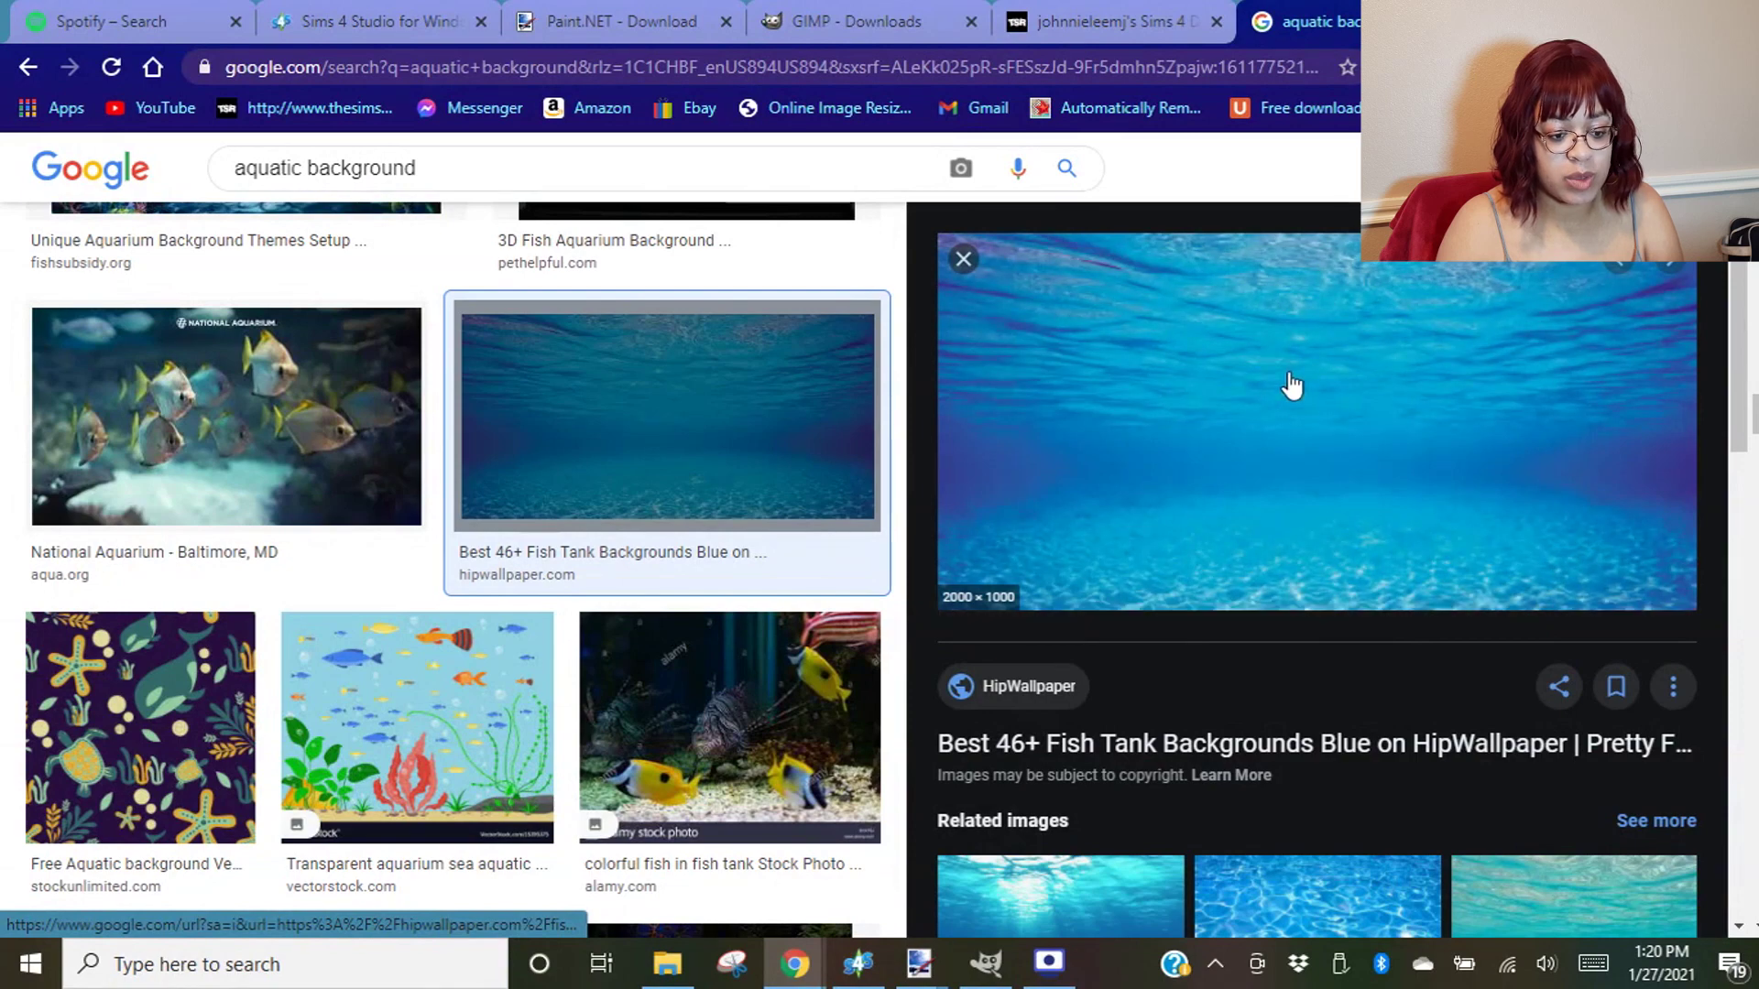
- Save the blue underwater image as the JPEG sp95 in the prints folder
right_click(1369, 469)
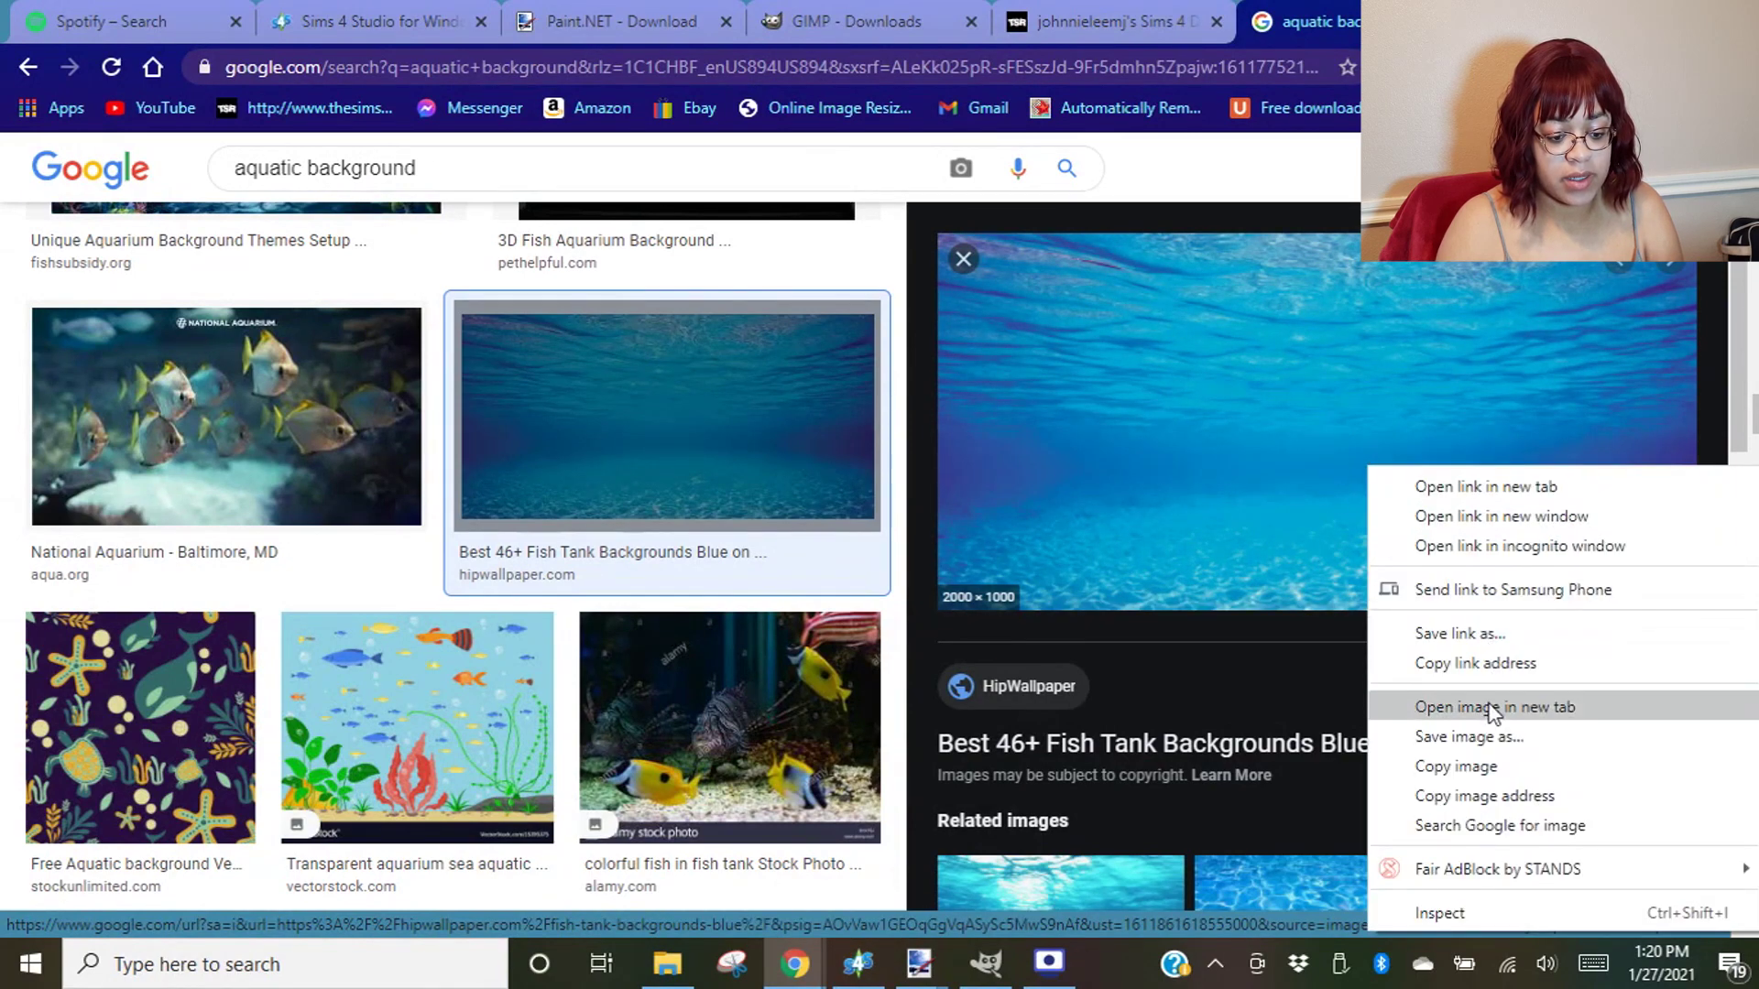
click(1486, 740)
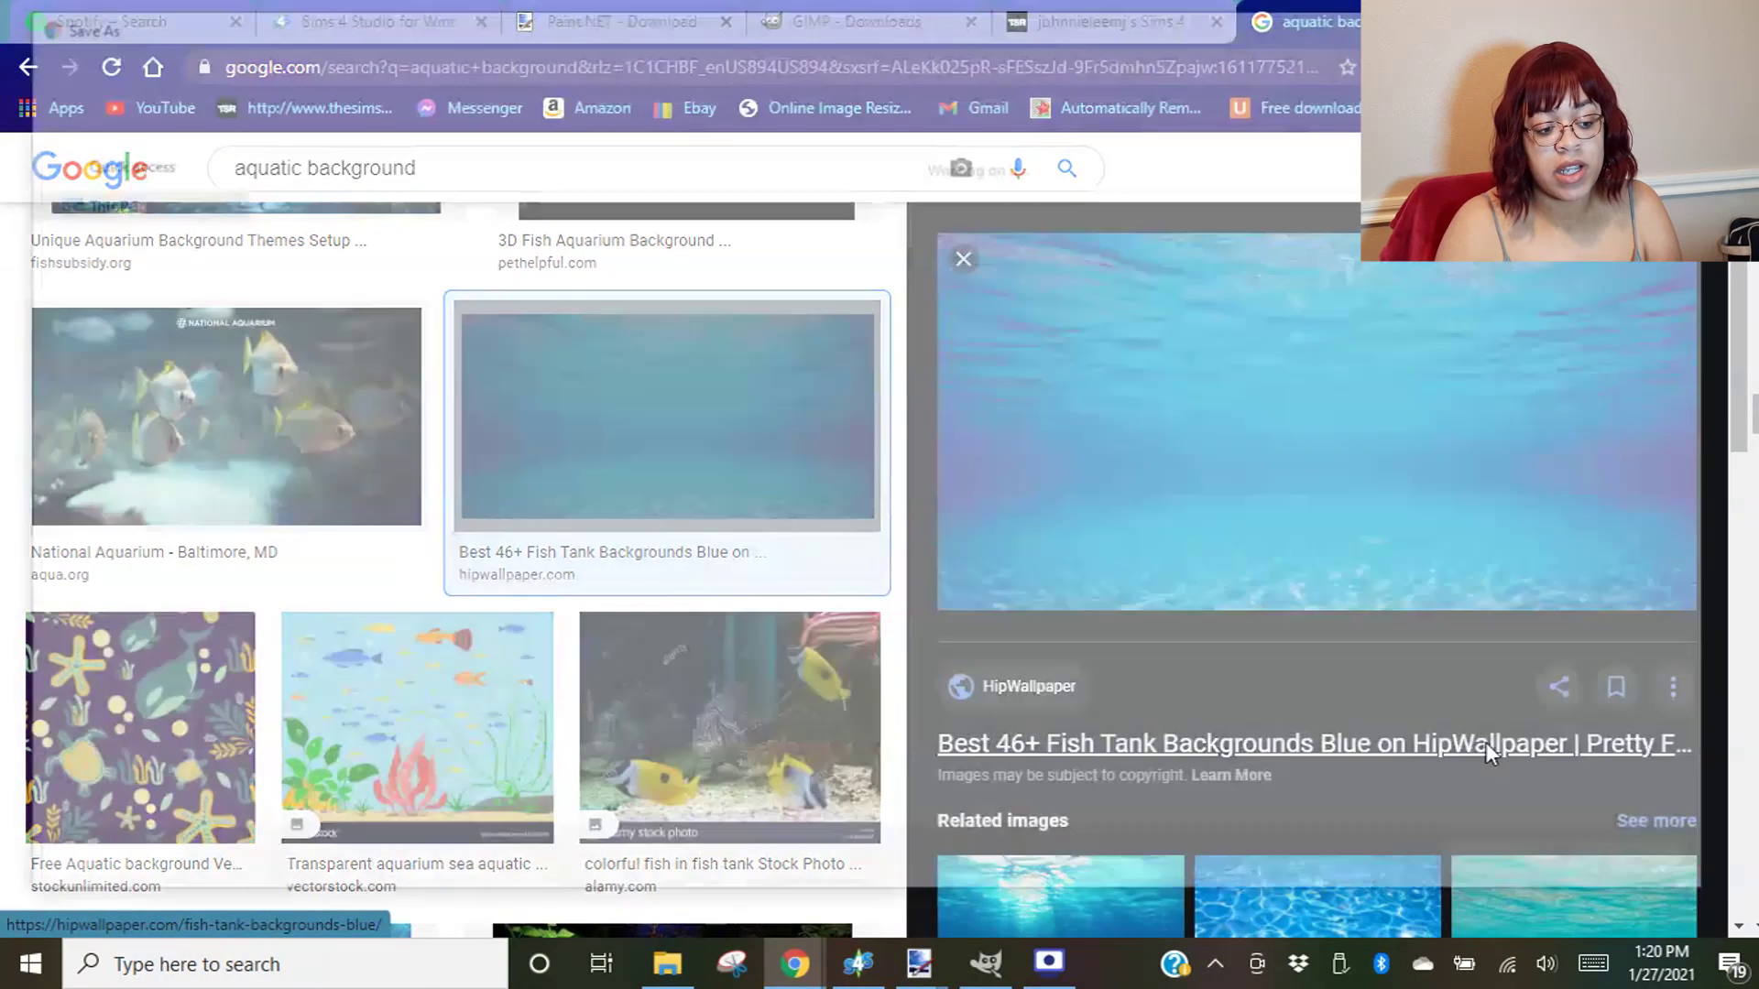
scroll(1113, 632, down, 5)
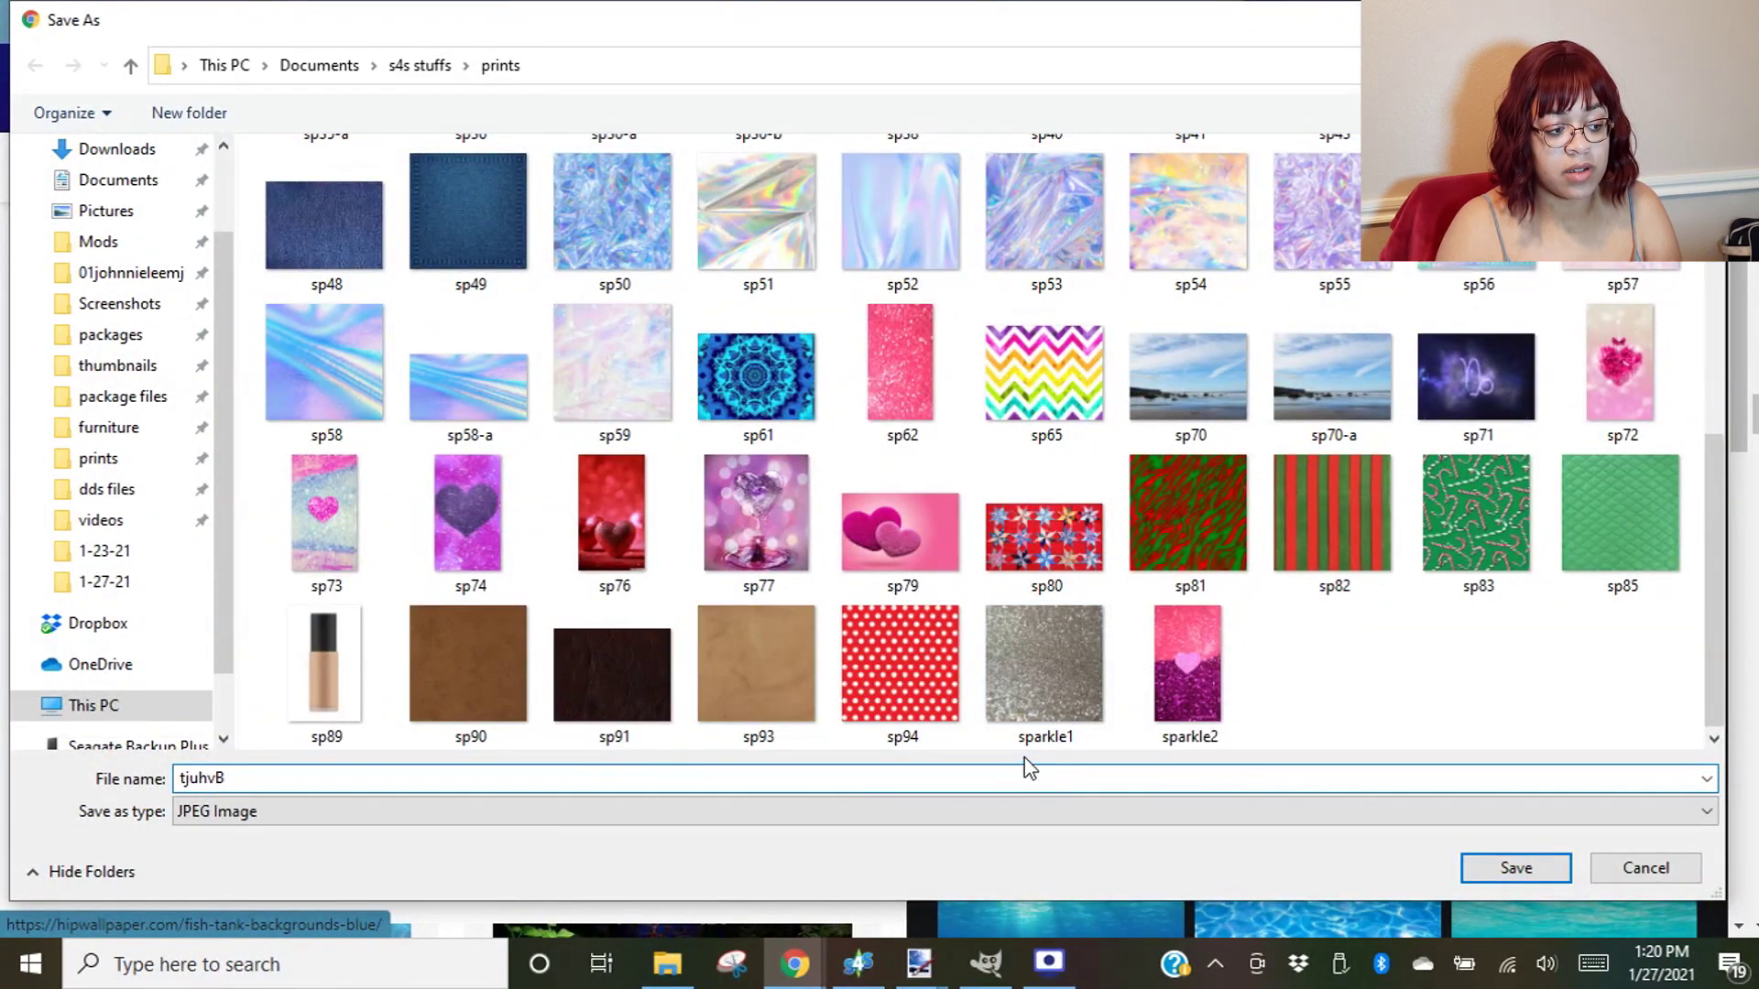
click(909, 777)
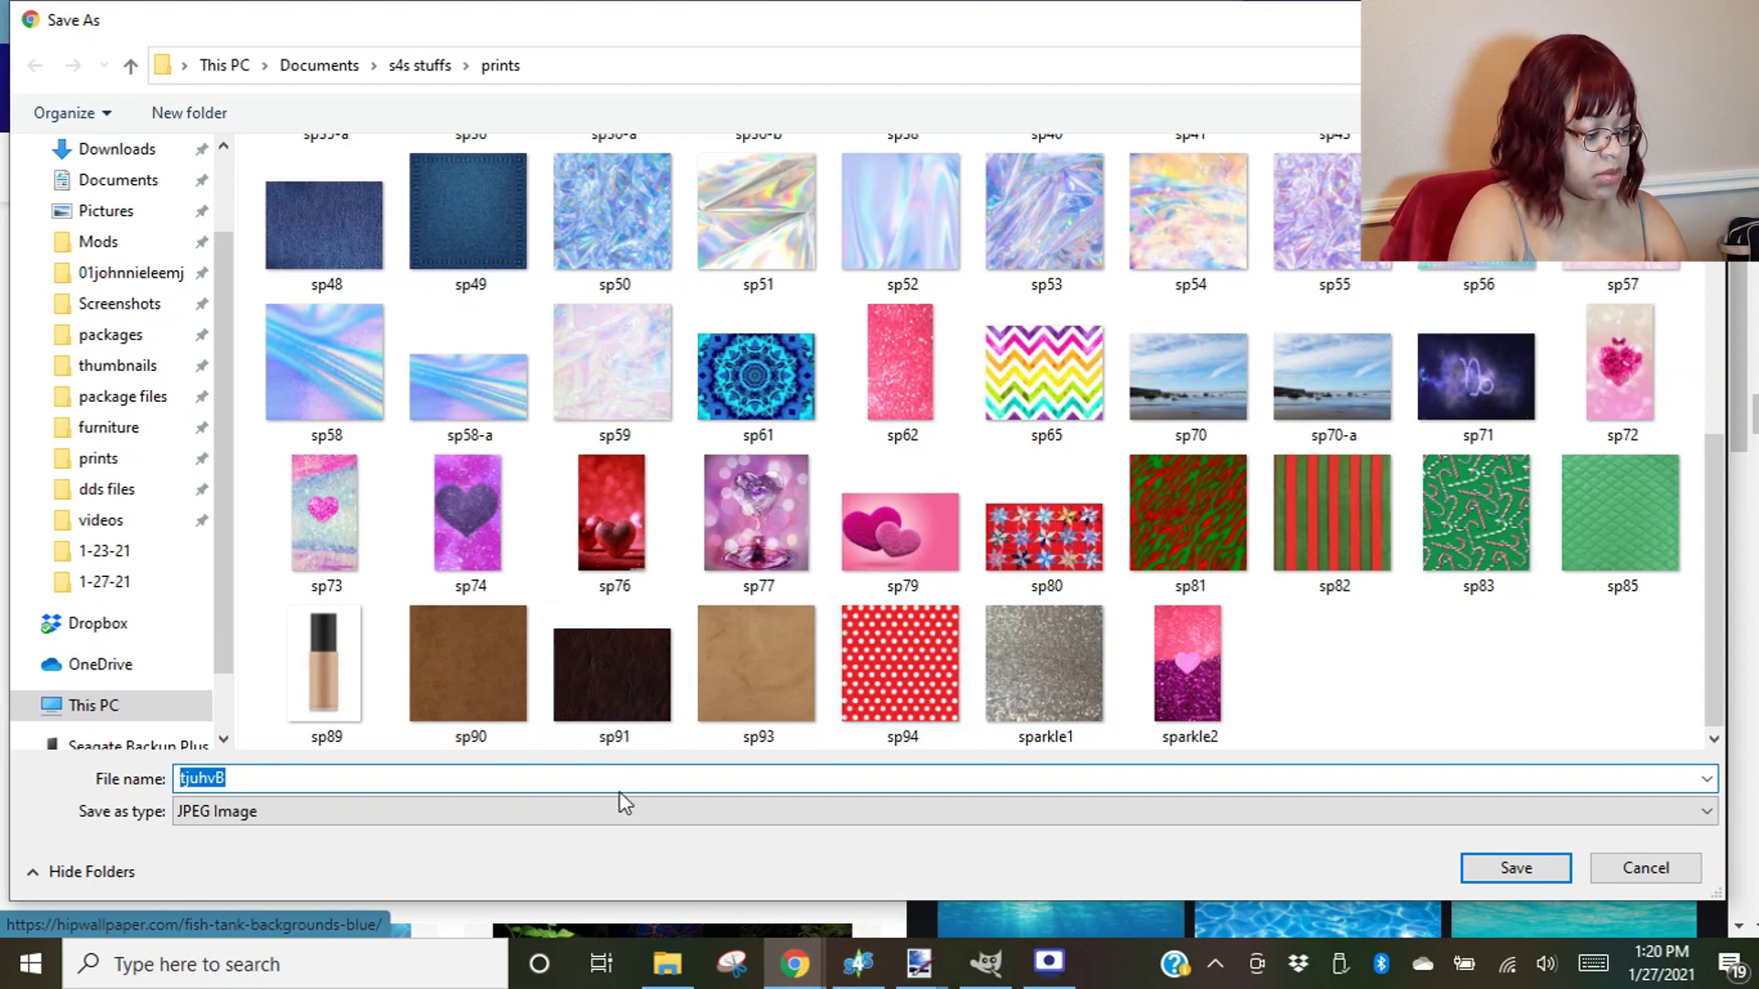
text(sp95)
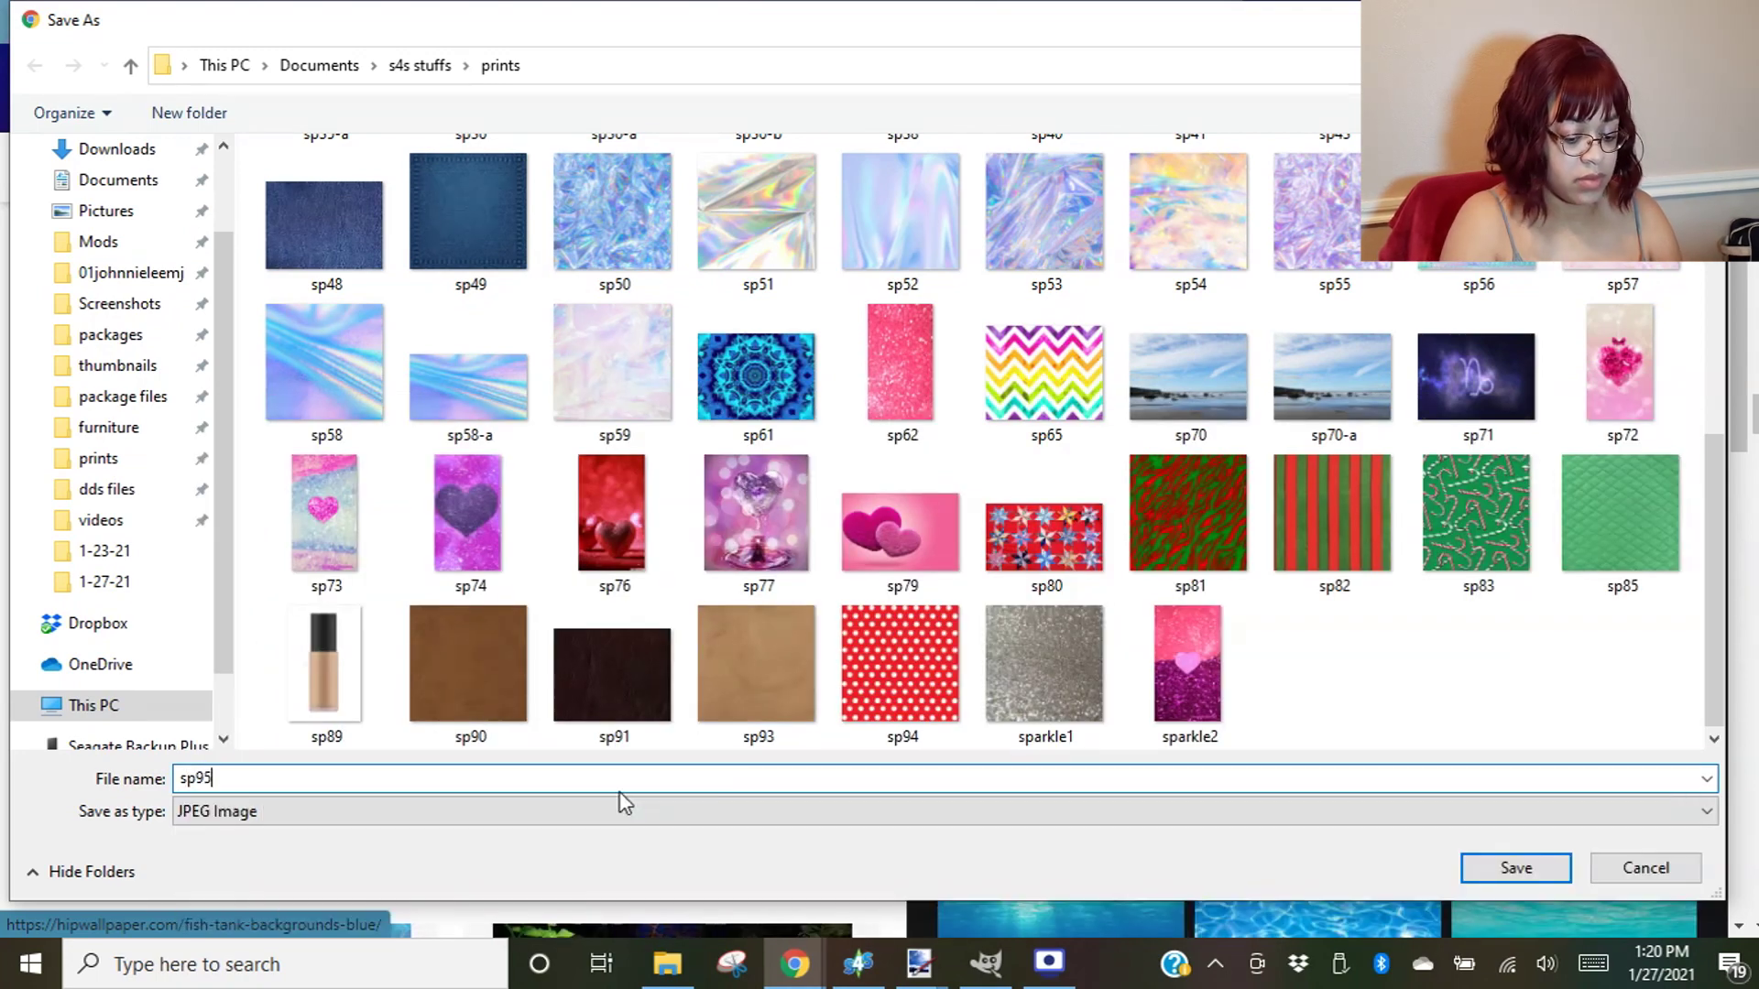
key(Return)
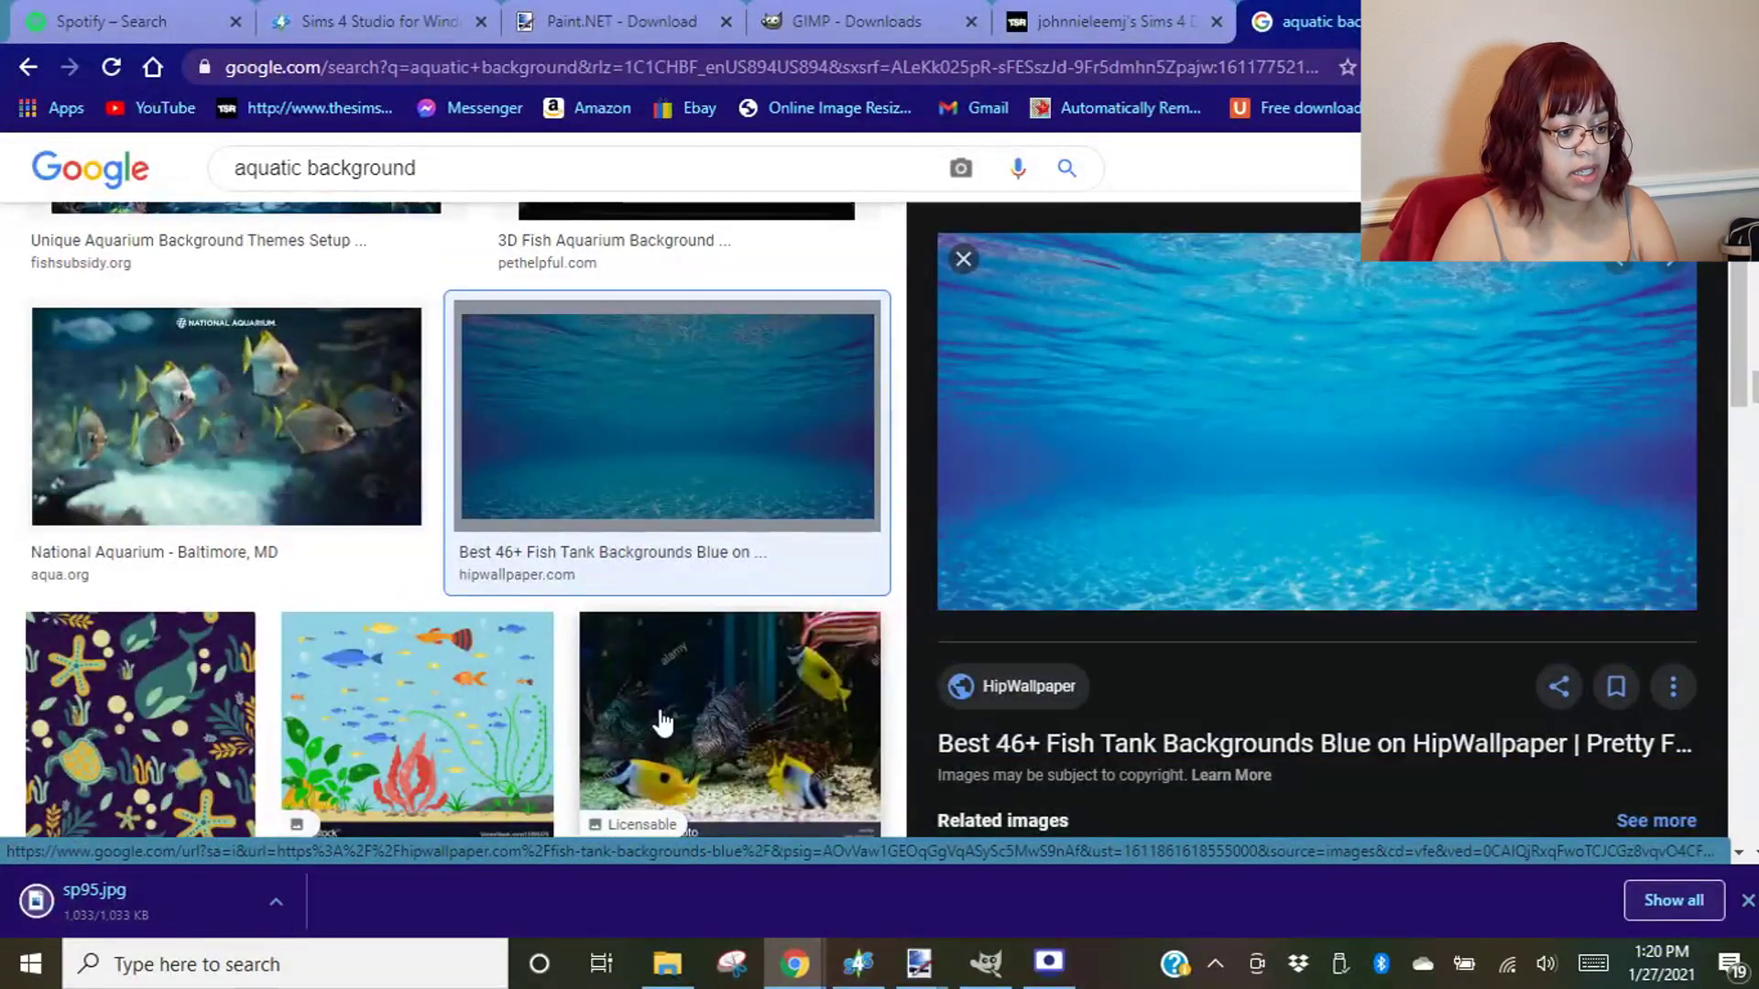
- Close the underwater image's preview and run a new image search for "ambient background"
scroll(785, 648, down, 10)
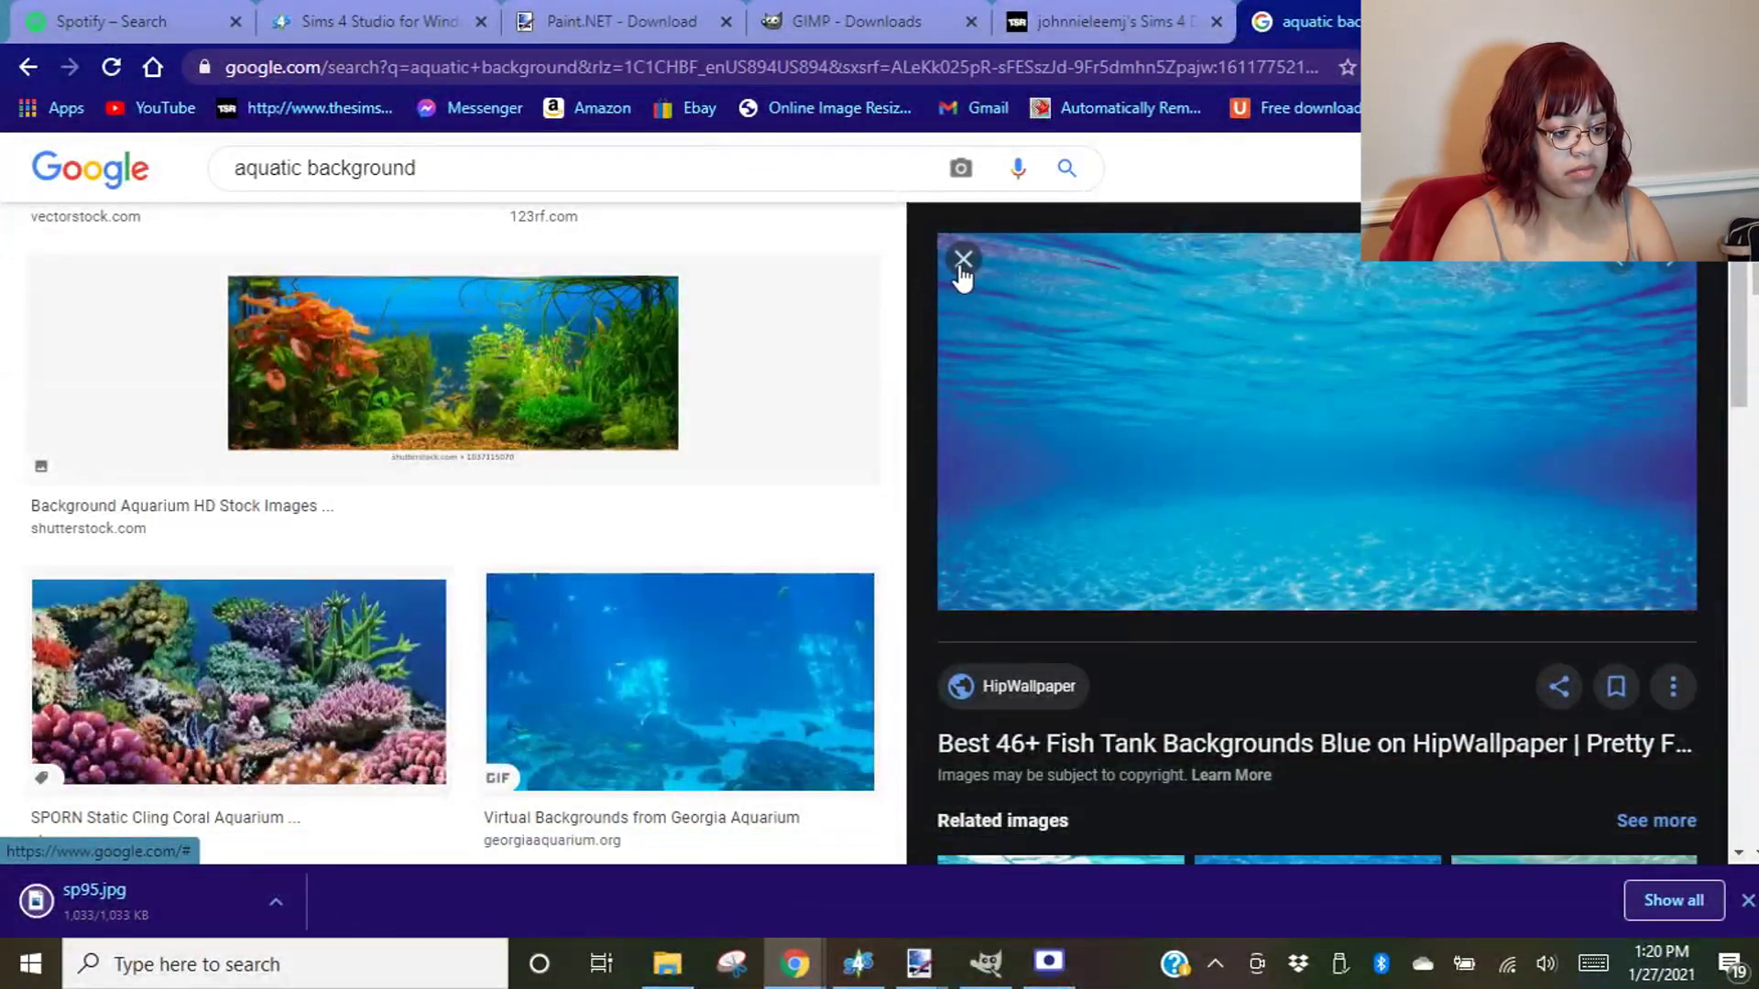
click(963, 260)
scroll(941, 579, up, 10)
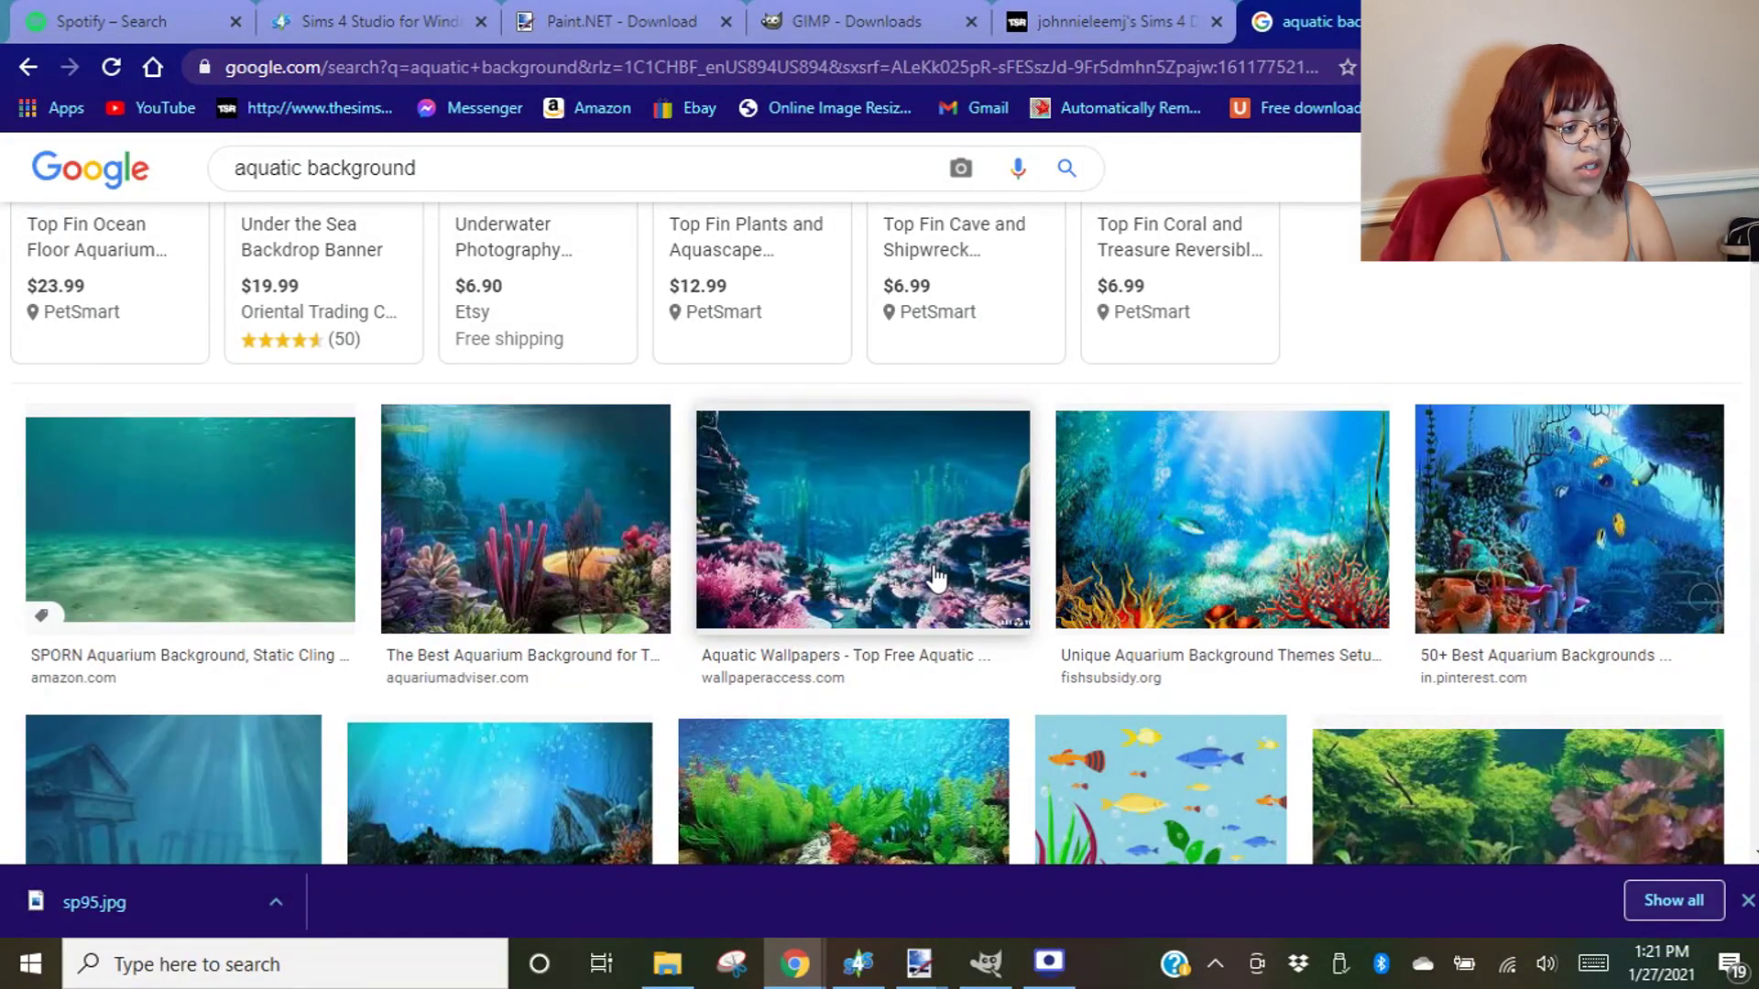
scroll(934, 577, up, 5)
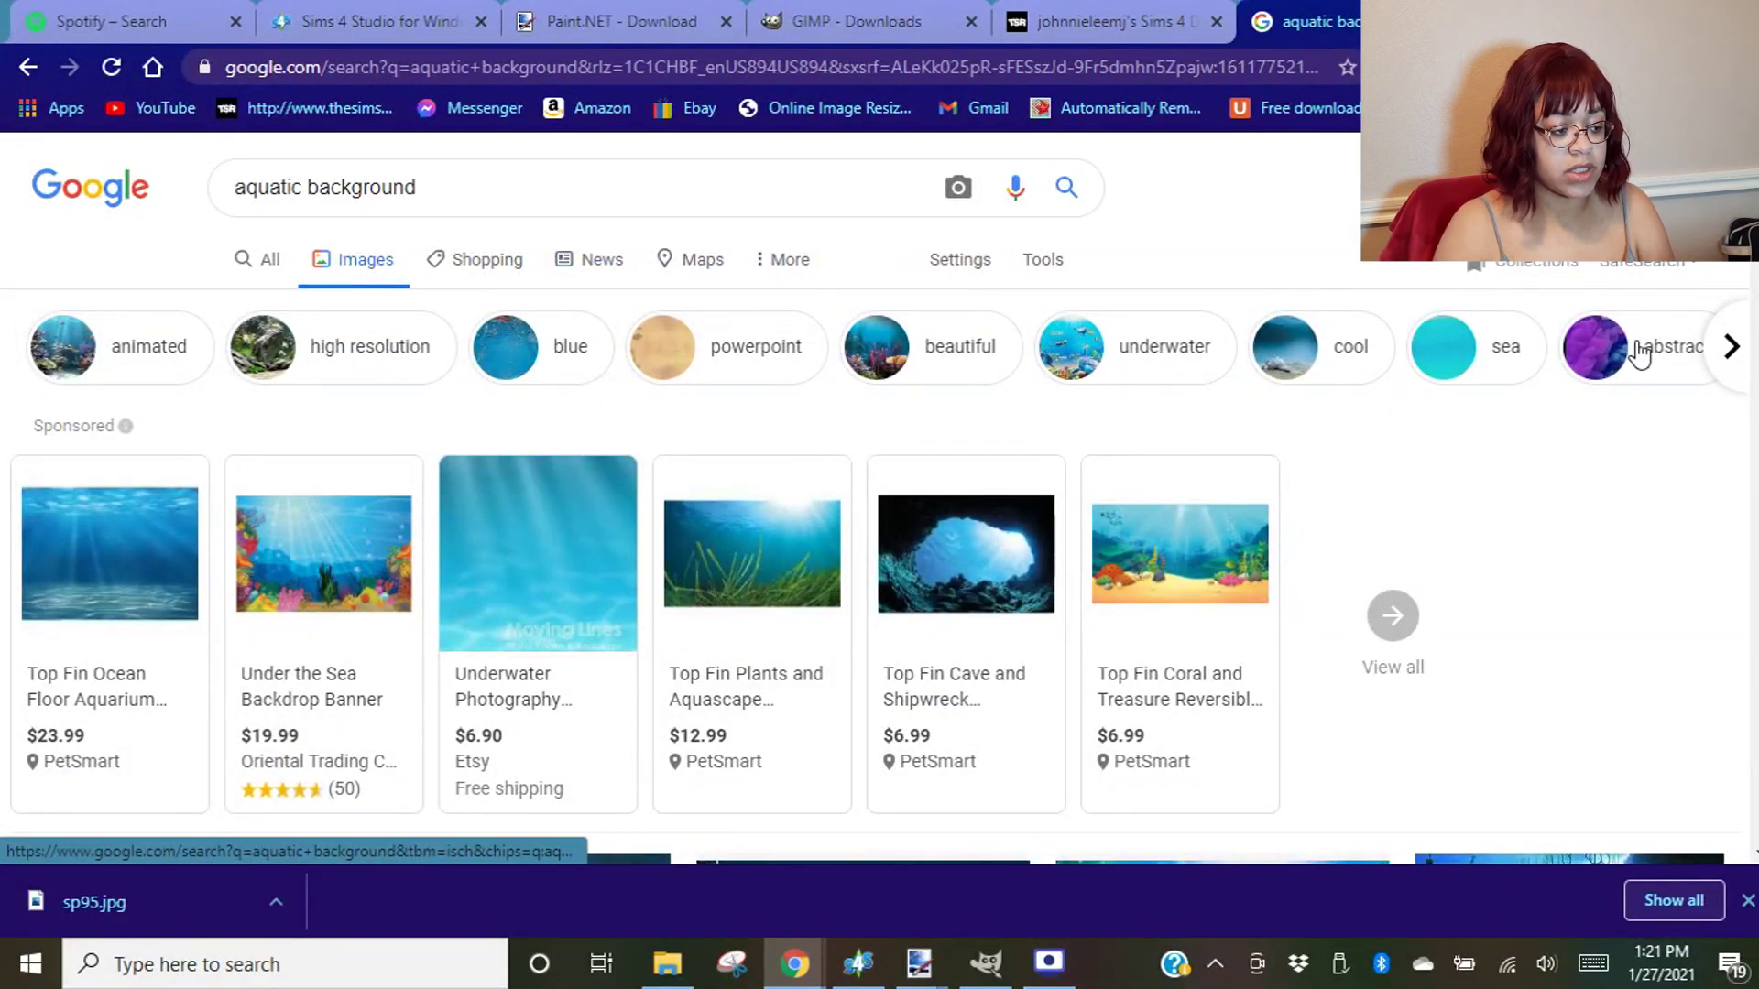
drag(568, 181, 3, 185)
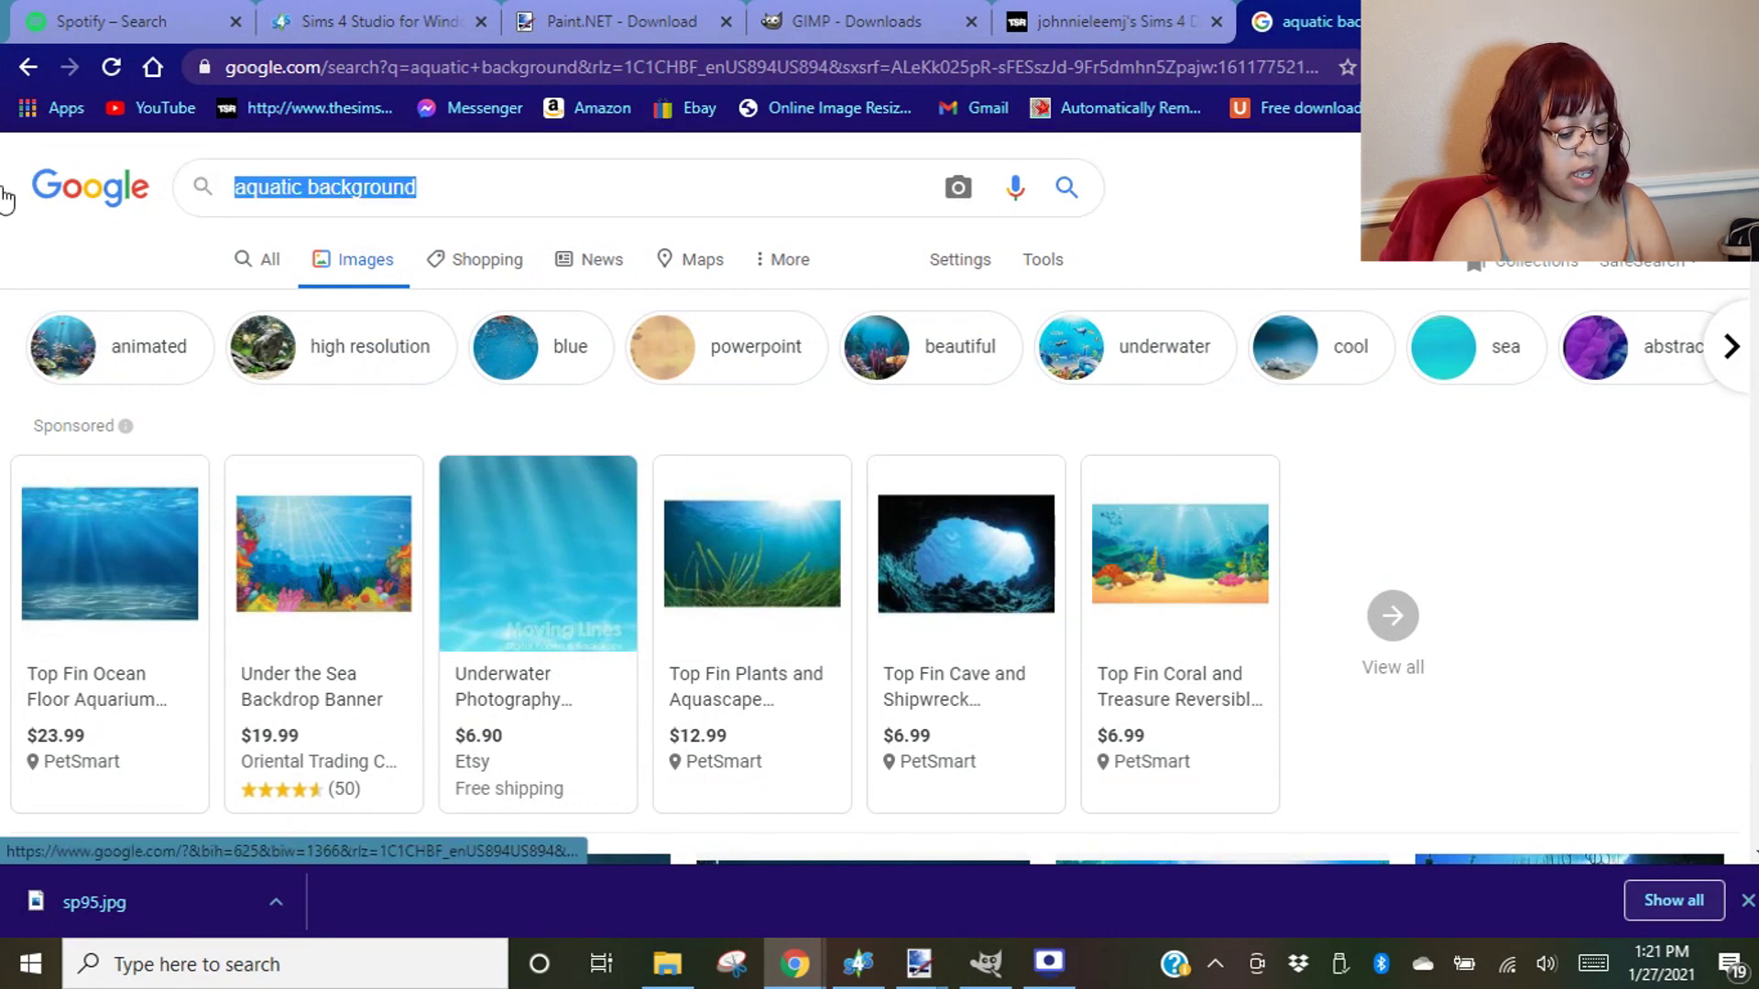
key(BackSpace)
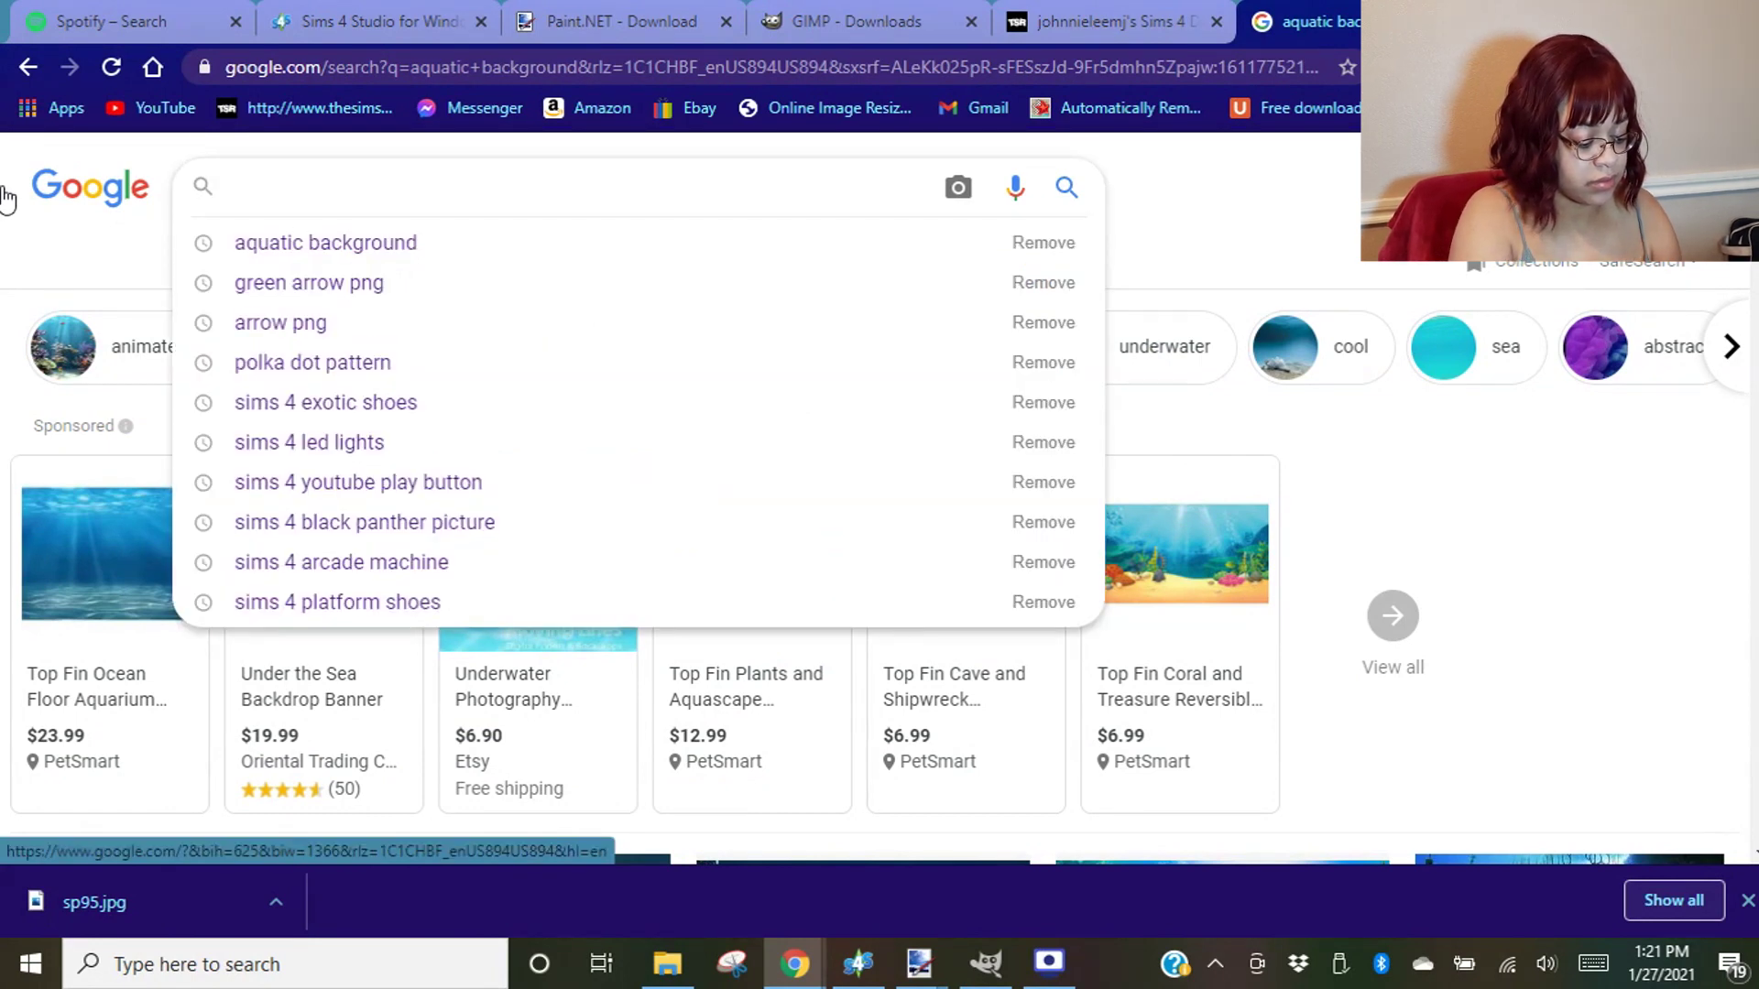
text(ambio)
key(BackSpace)
text(en)
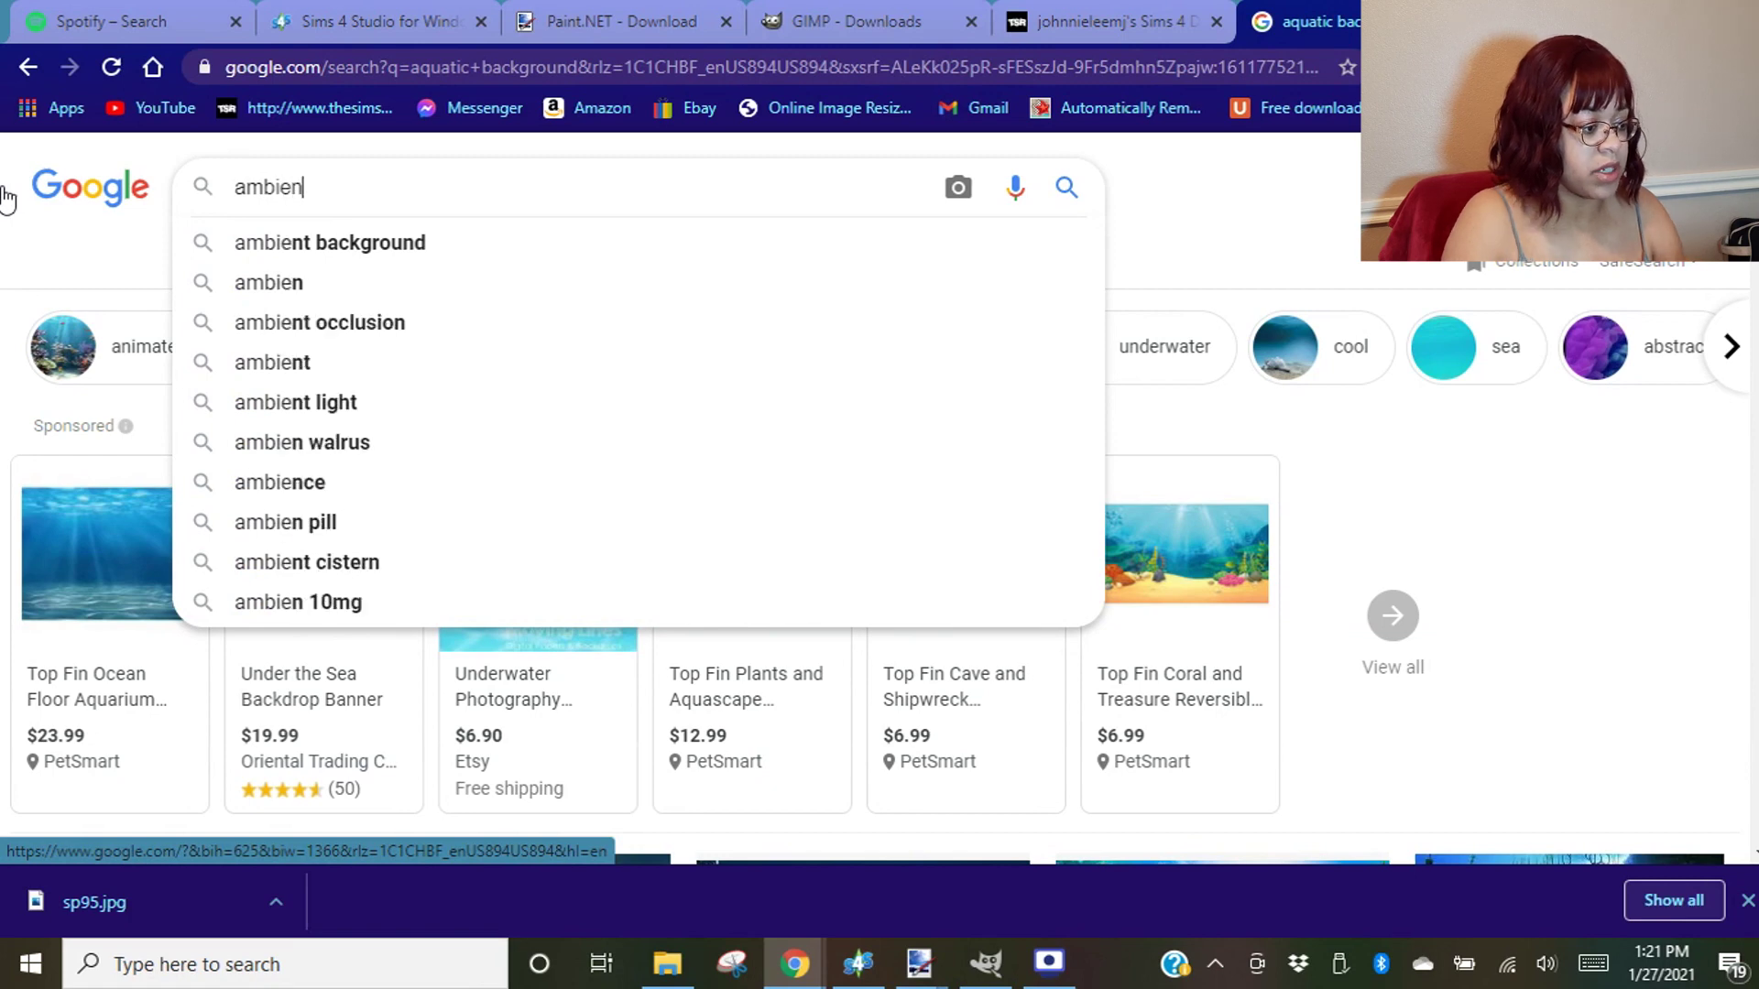
text(t)
click(316, 236)
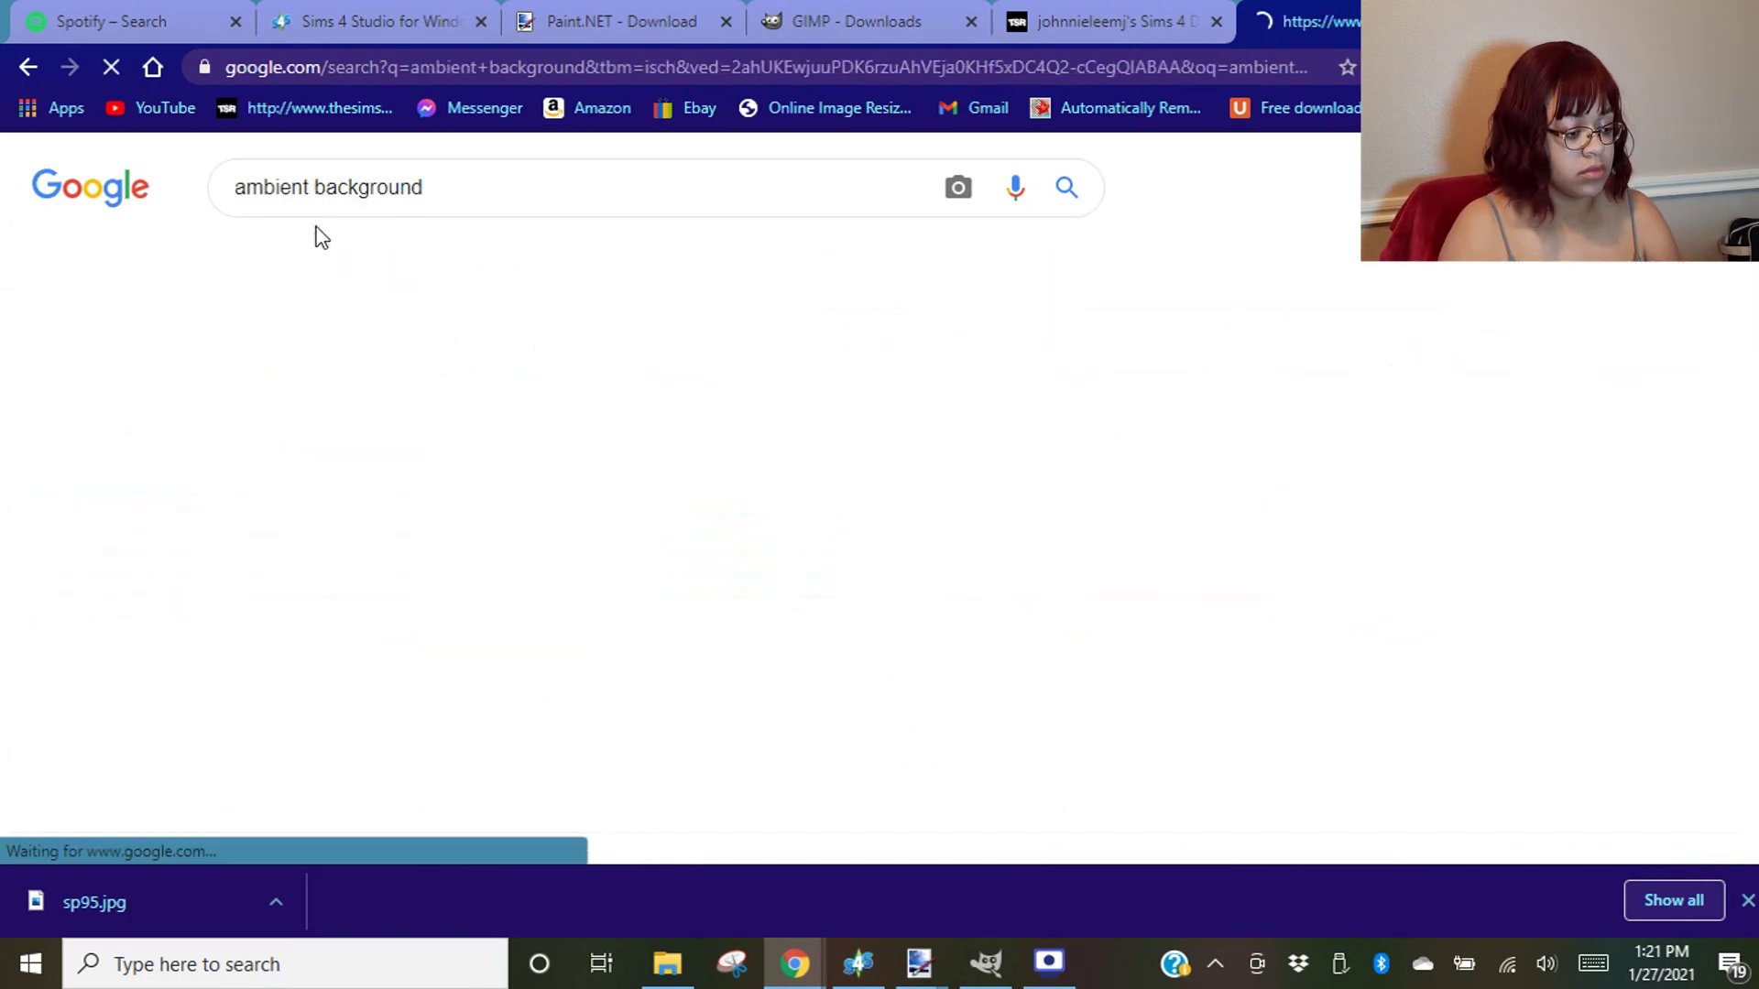
- Open the teal Abstract Ambient Background image from VideoHive and save it as the JPEG sp96 in the prints folder
scroll(1045, 631, down, 1)
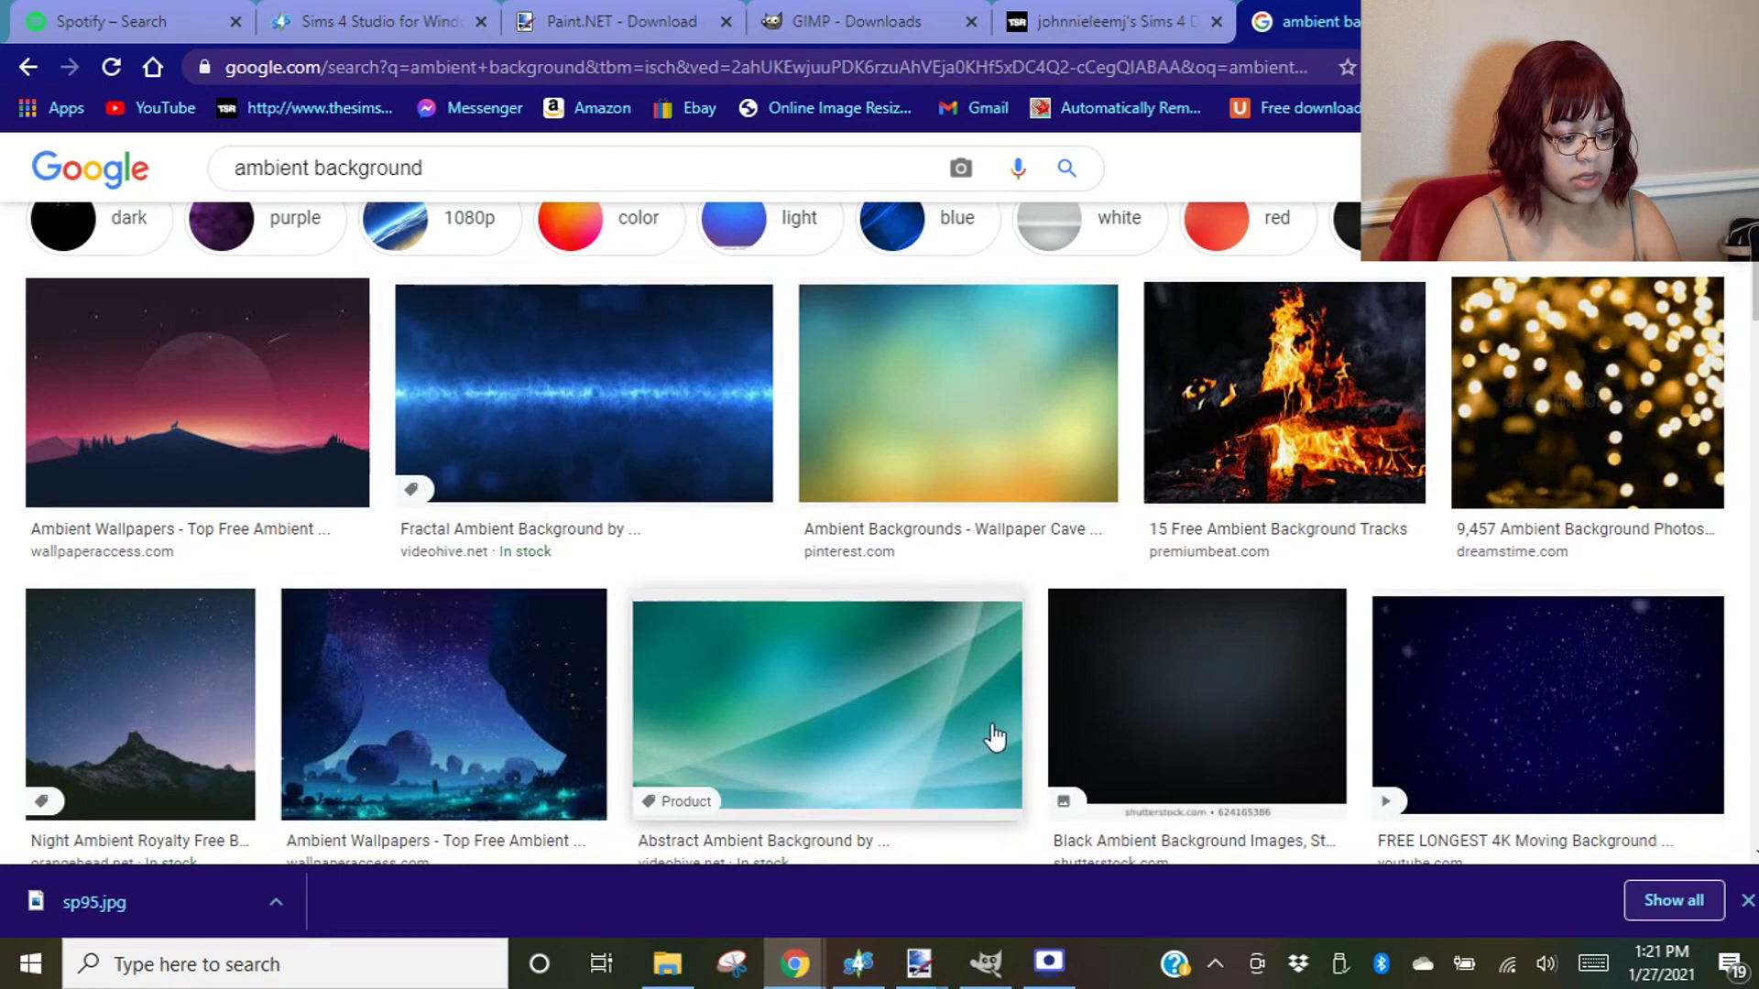
click(942, 720)
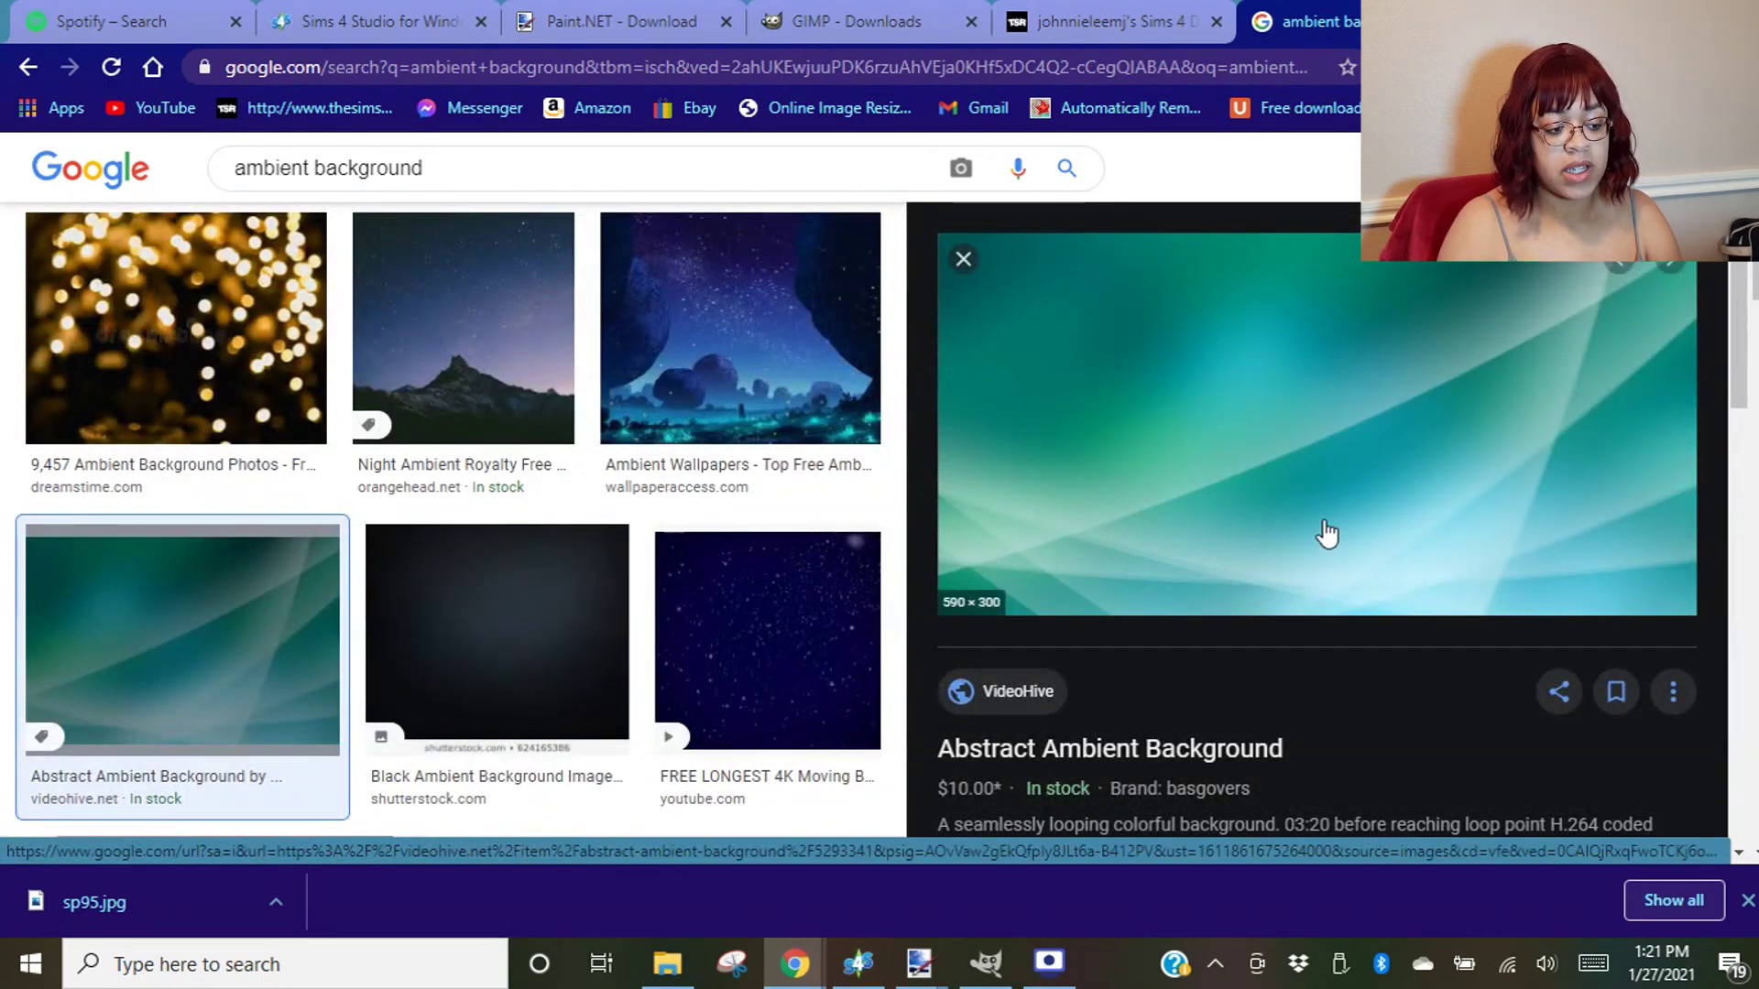
right_click(1321, 441)
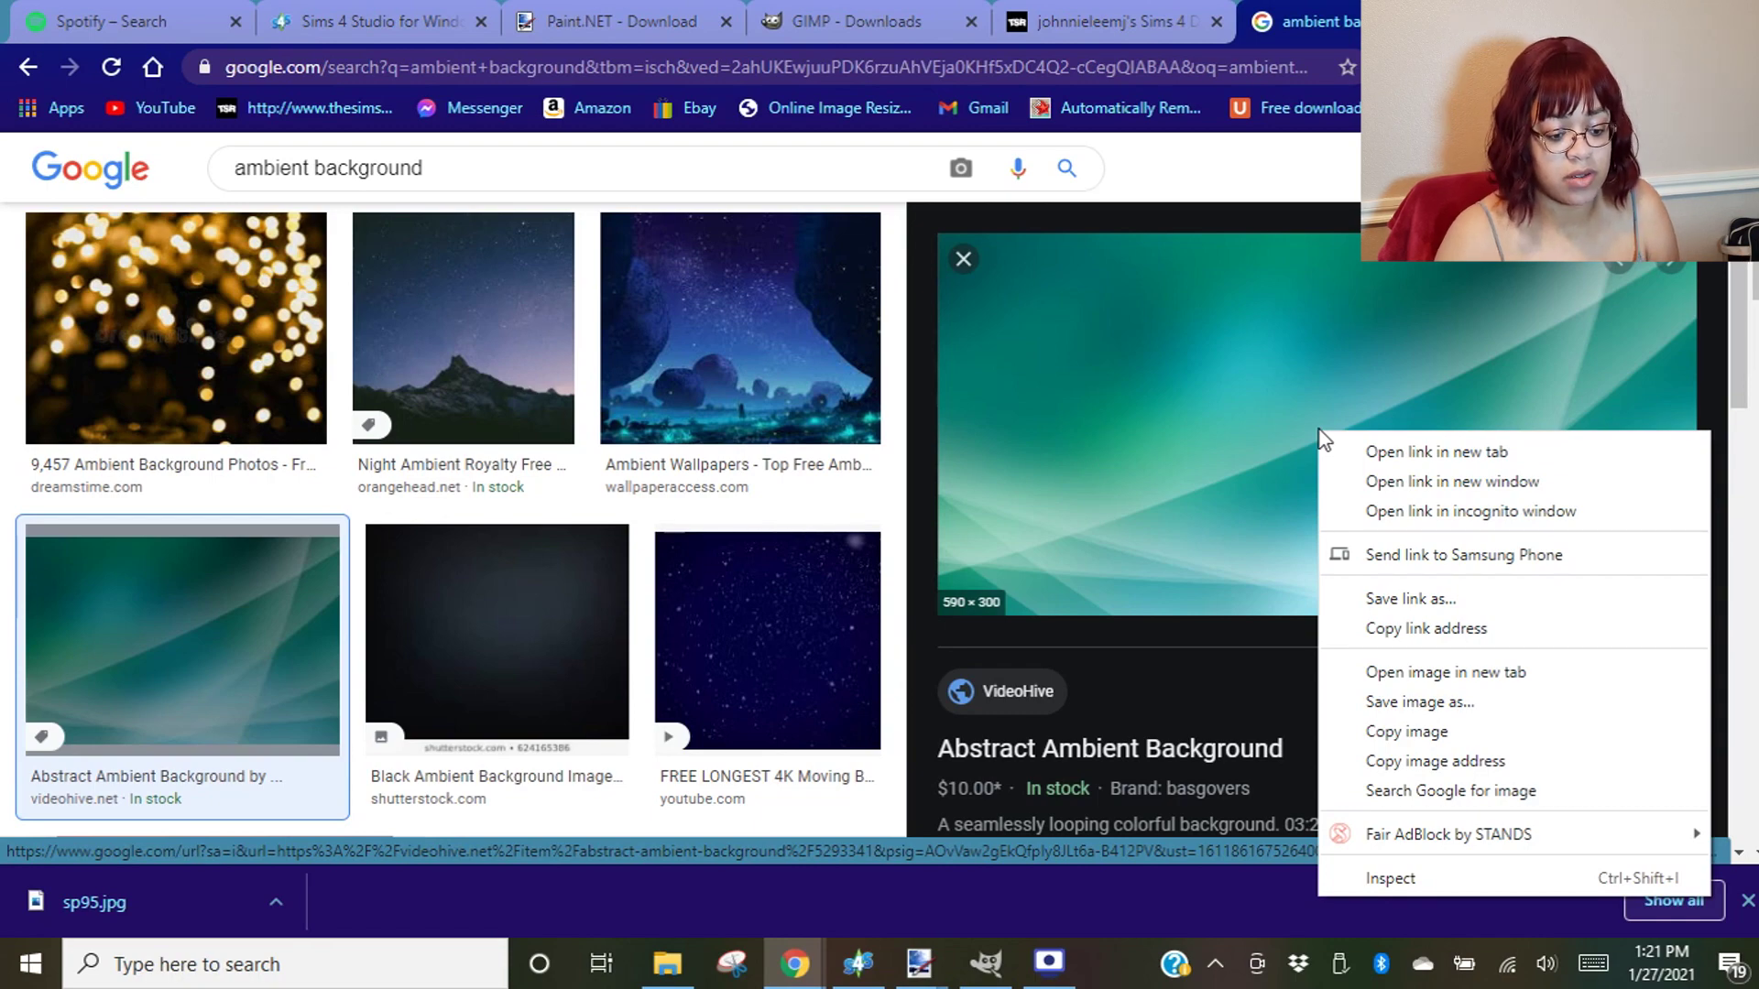
click(1463, 703)
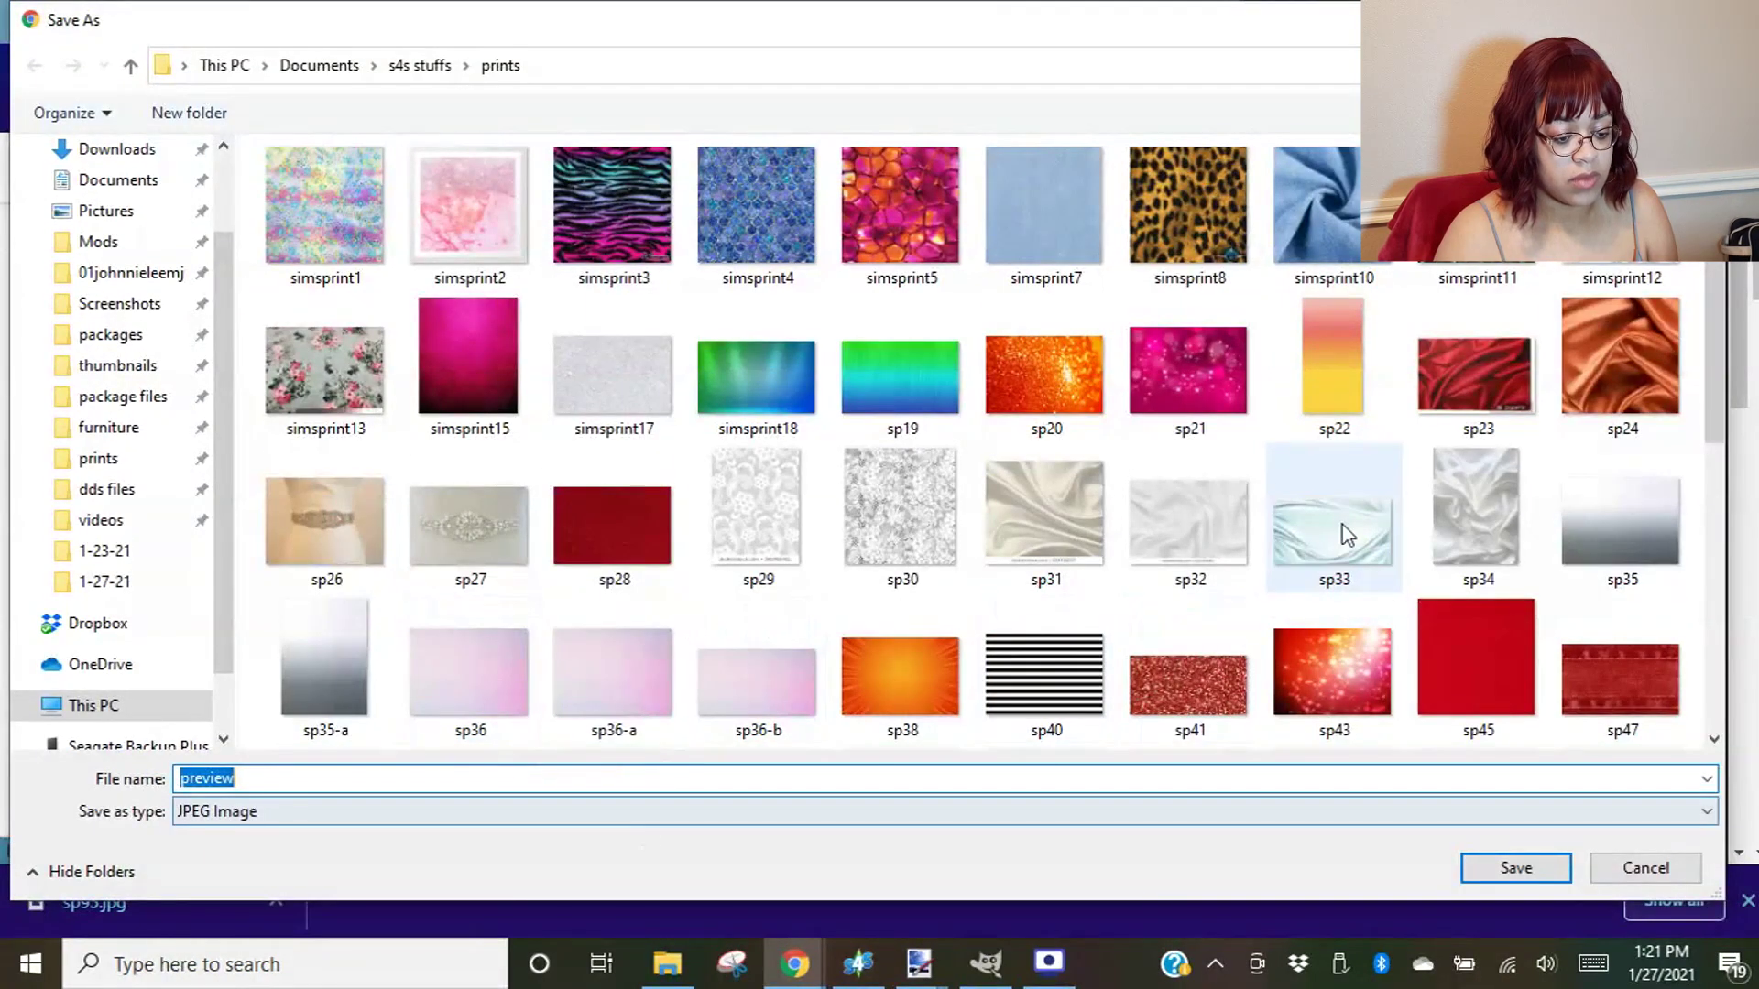
scroll(1337, 549, down, 5)
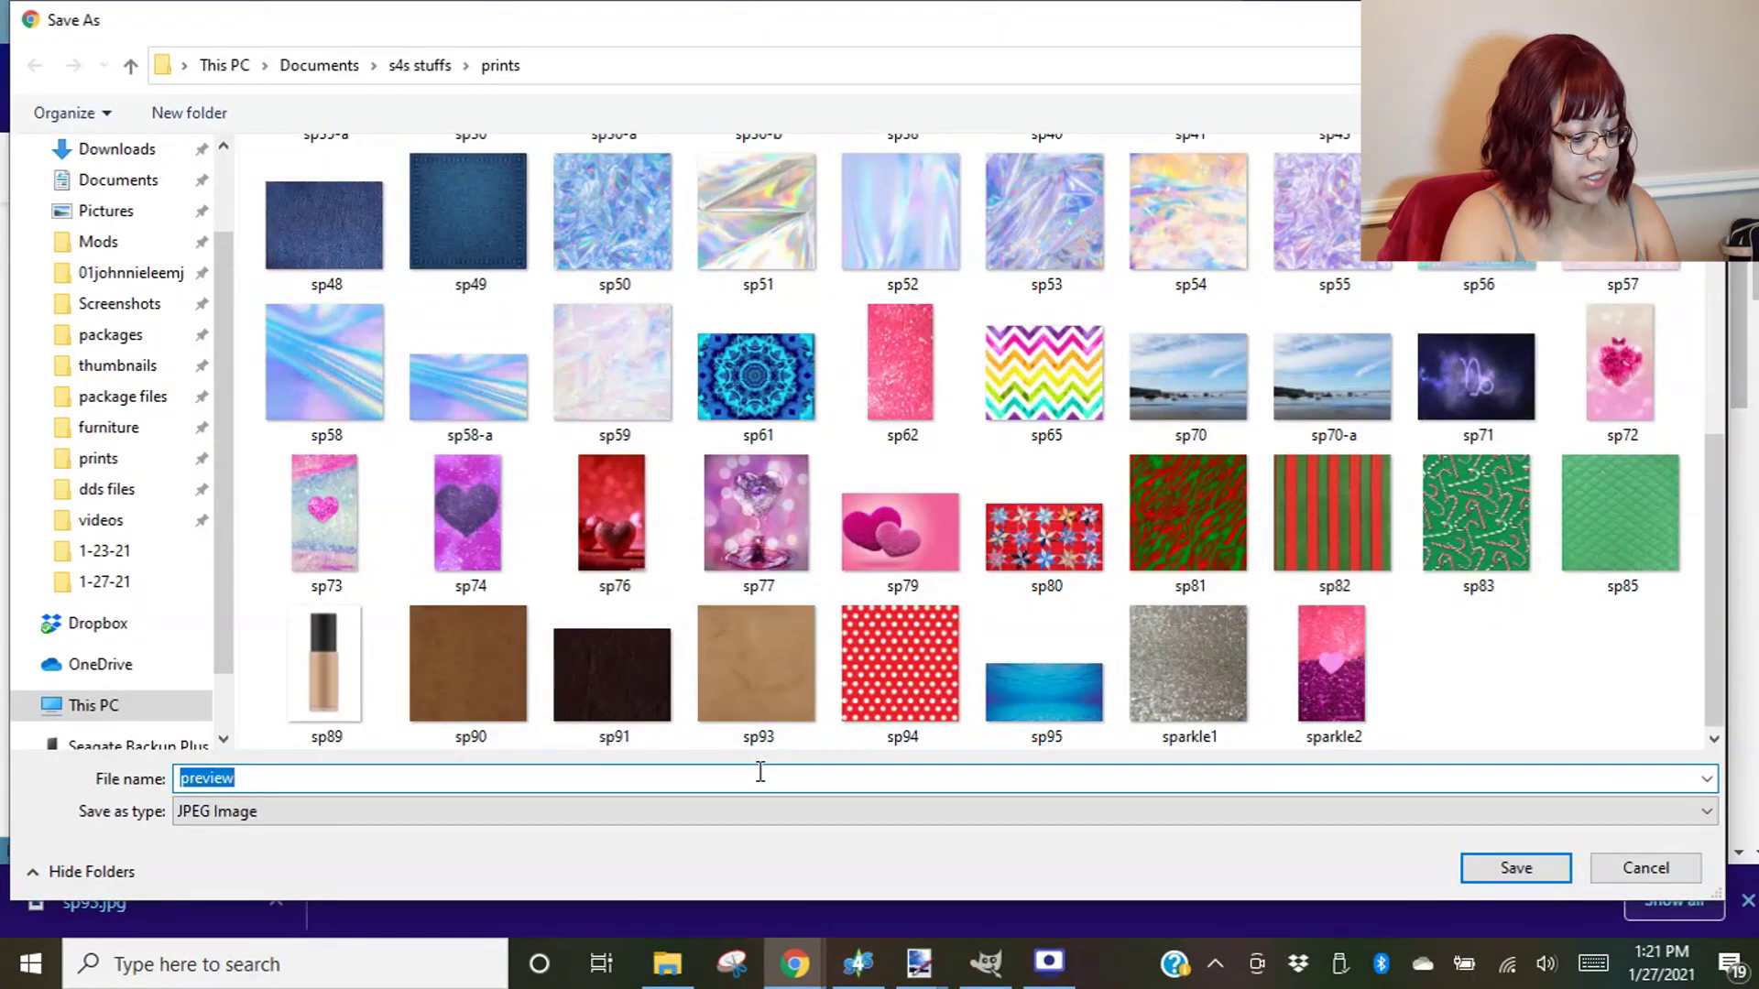
text(sp93)
key(BackSpace)
text(6)
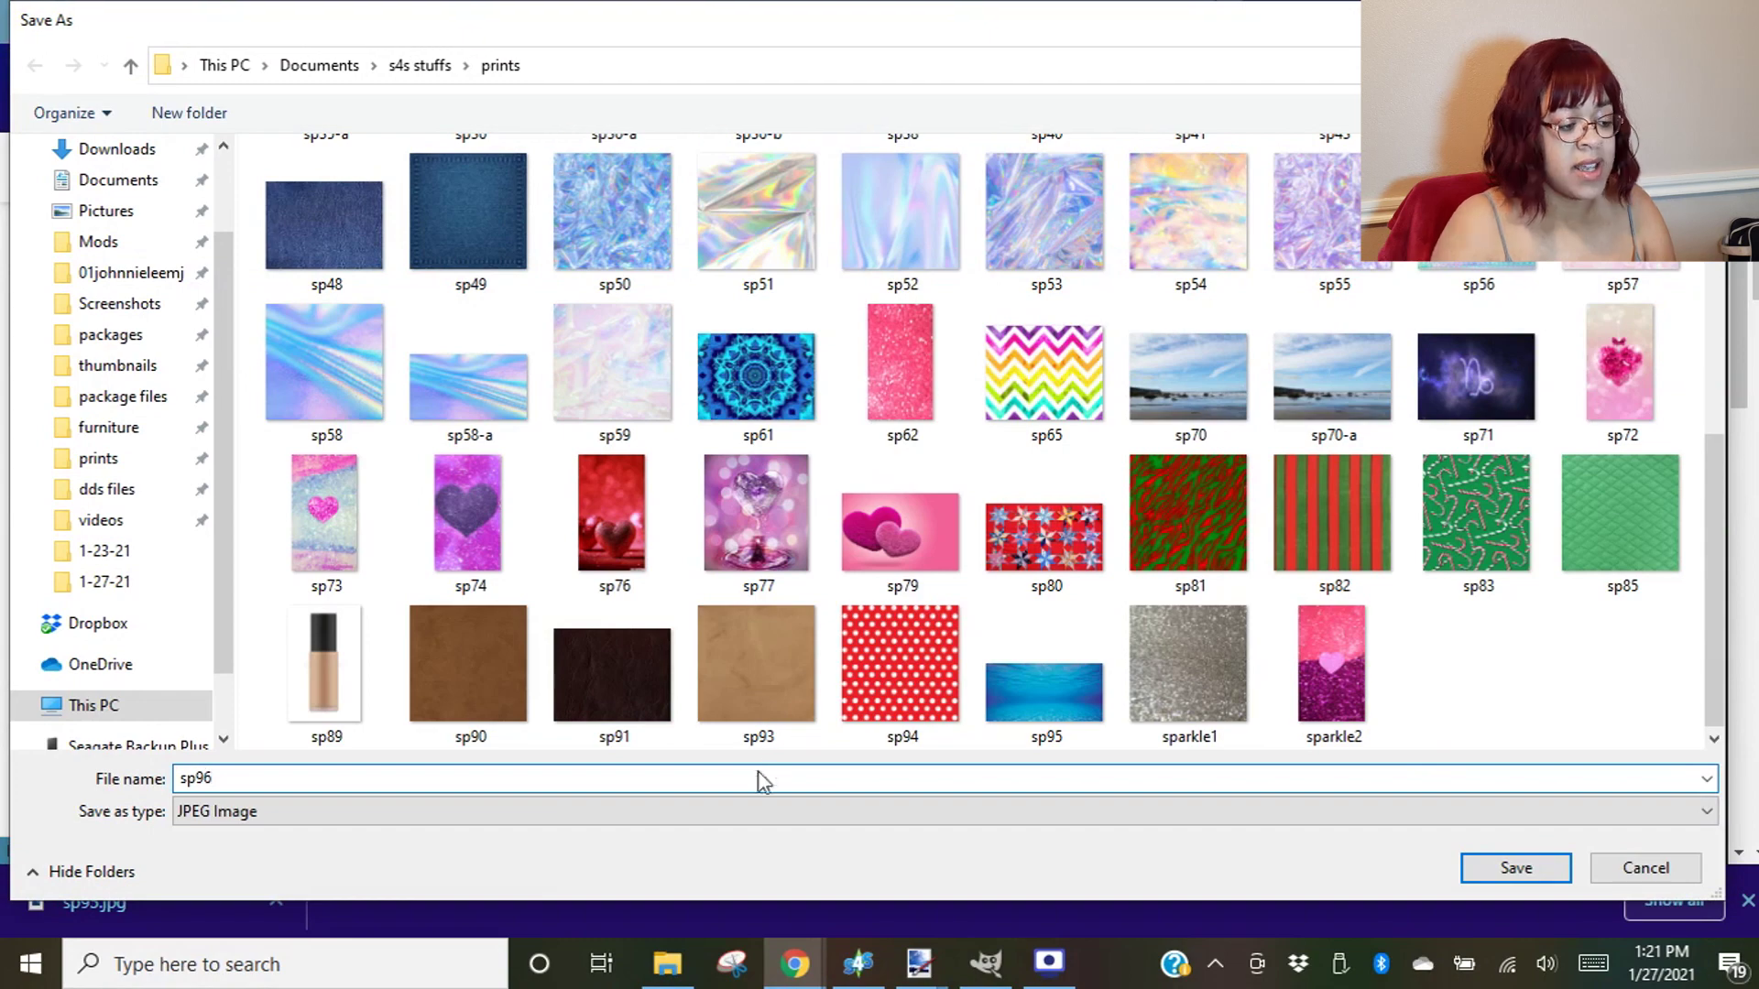
key(Return)
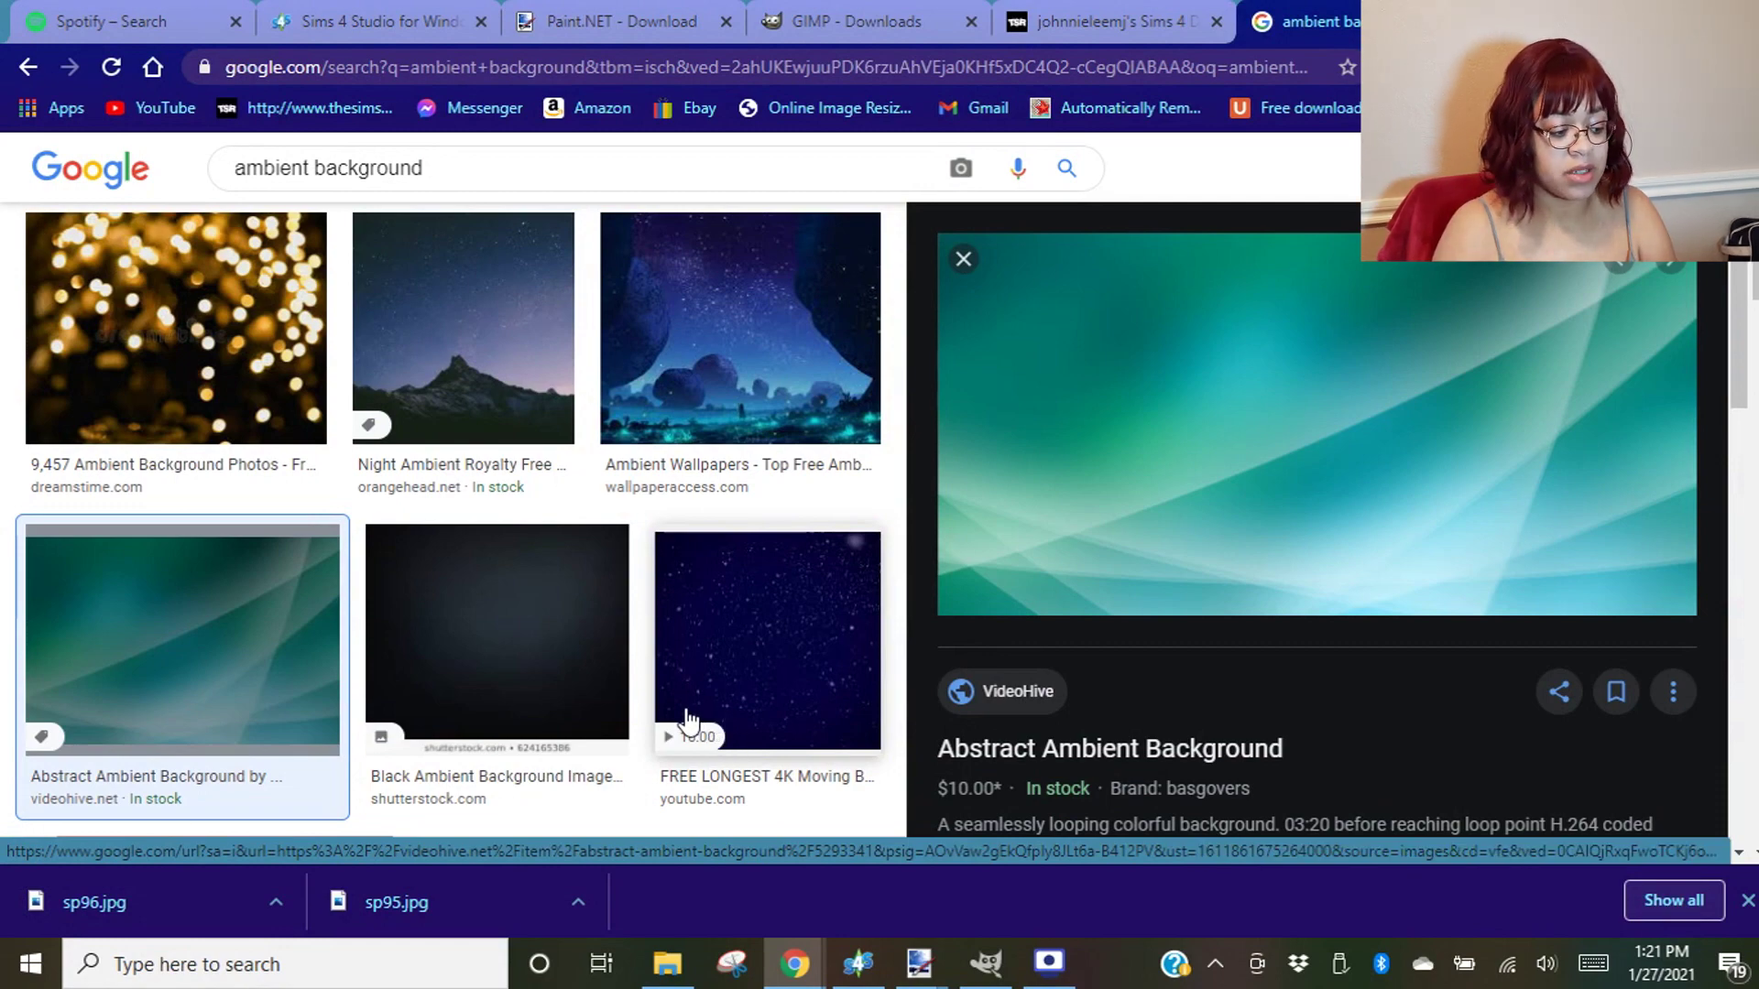
- Switch back to paint.net, where the longshirt3.png texture is being edited
key(super+d)
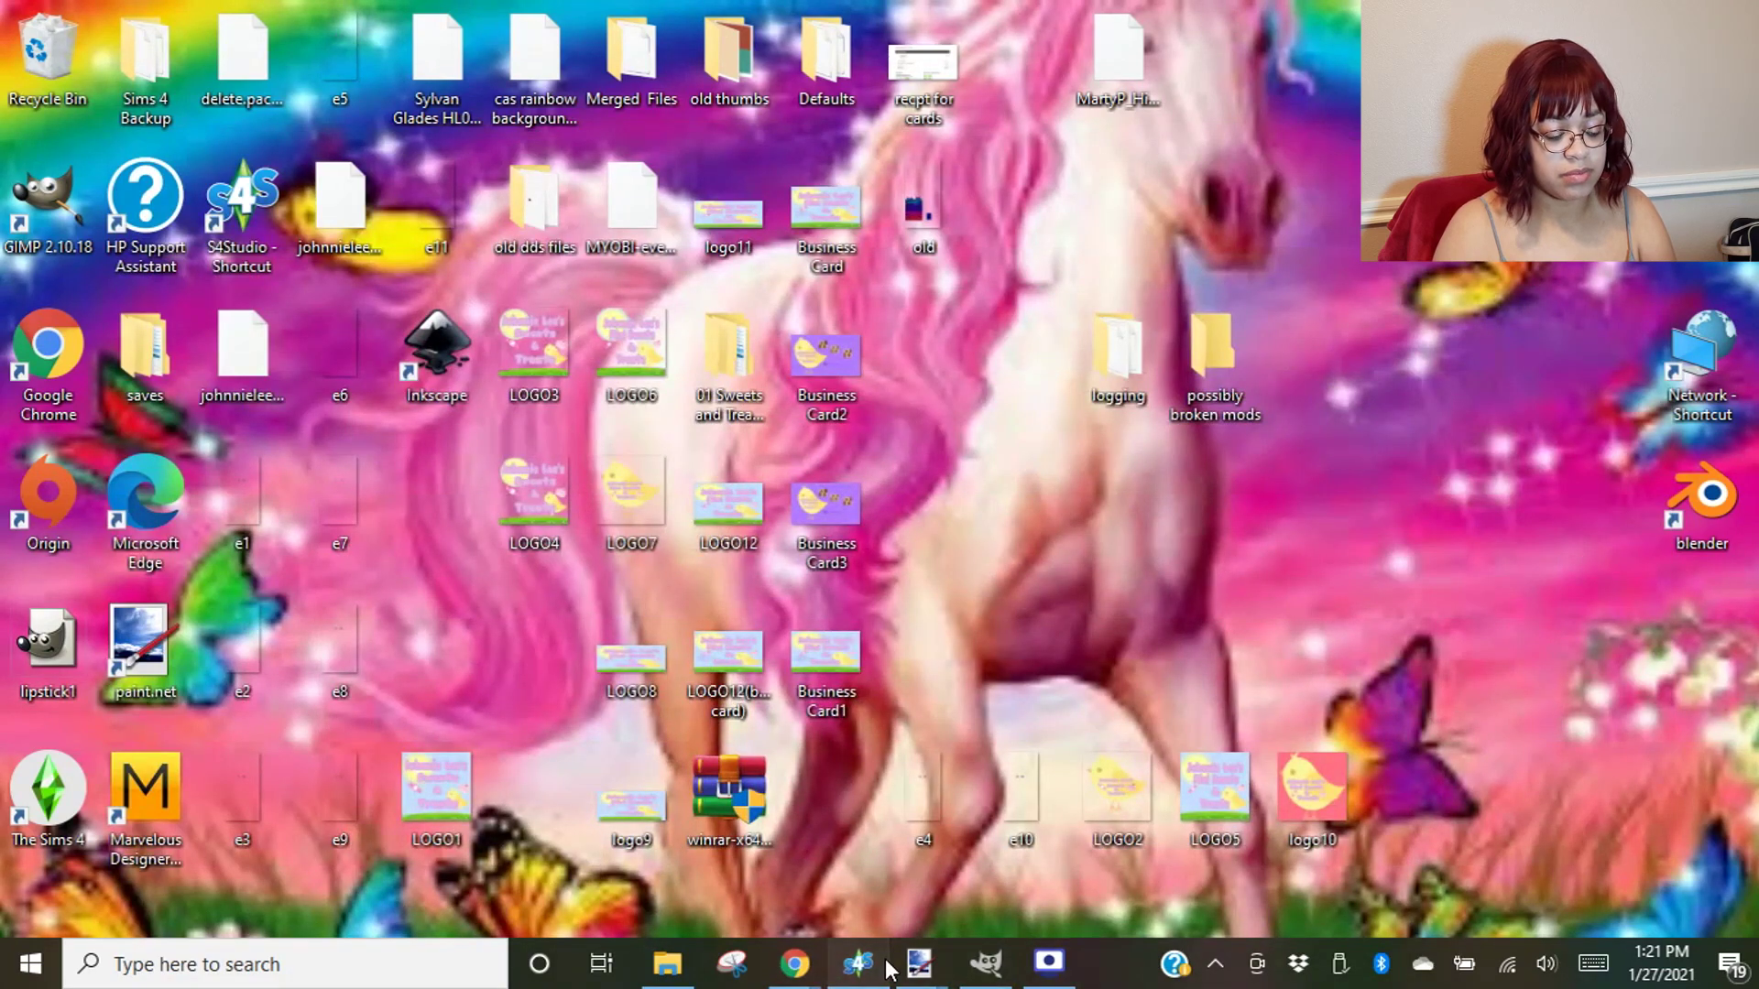
click(857, 962)
click(857, 961)
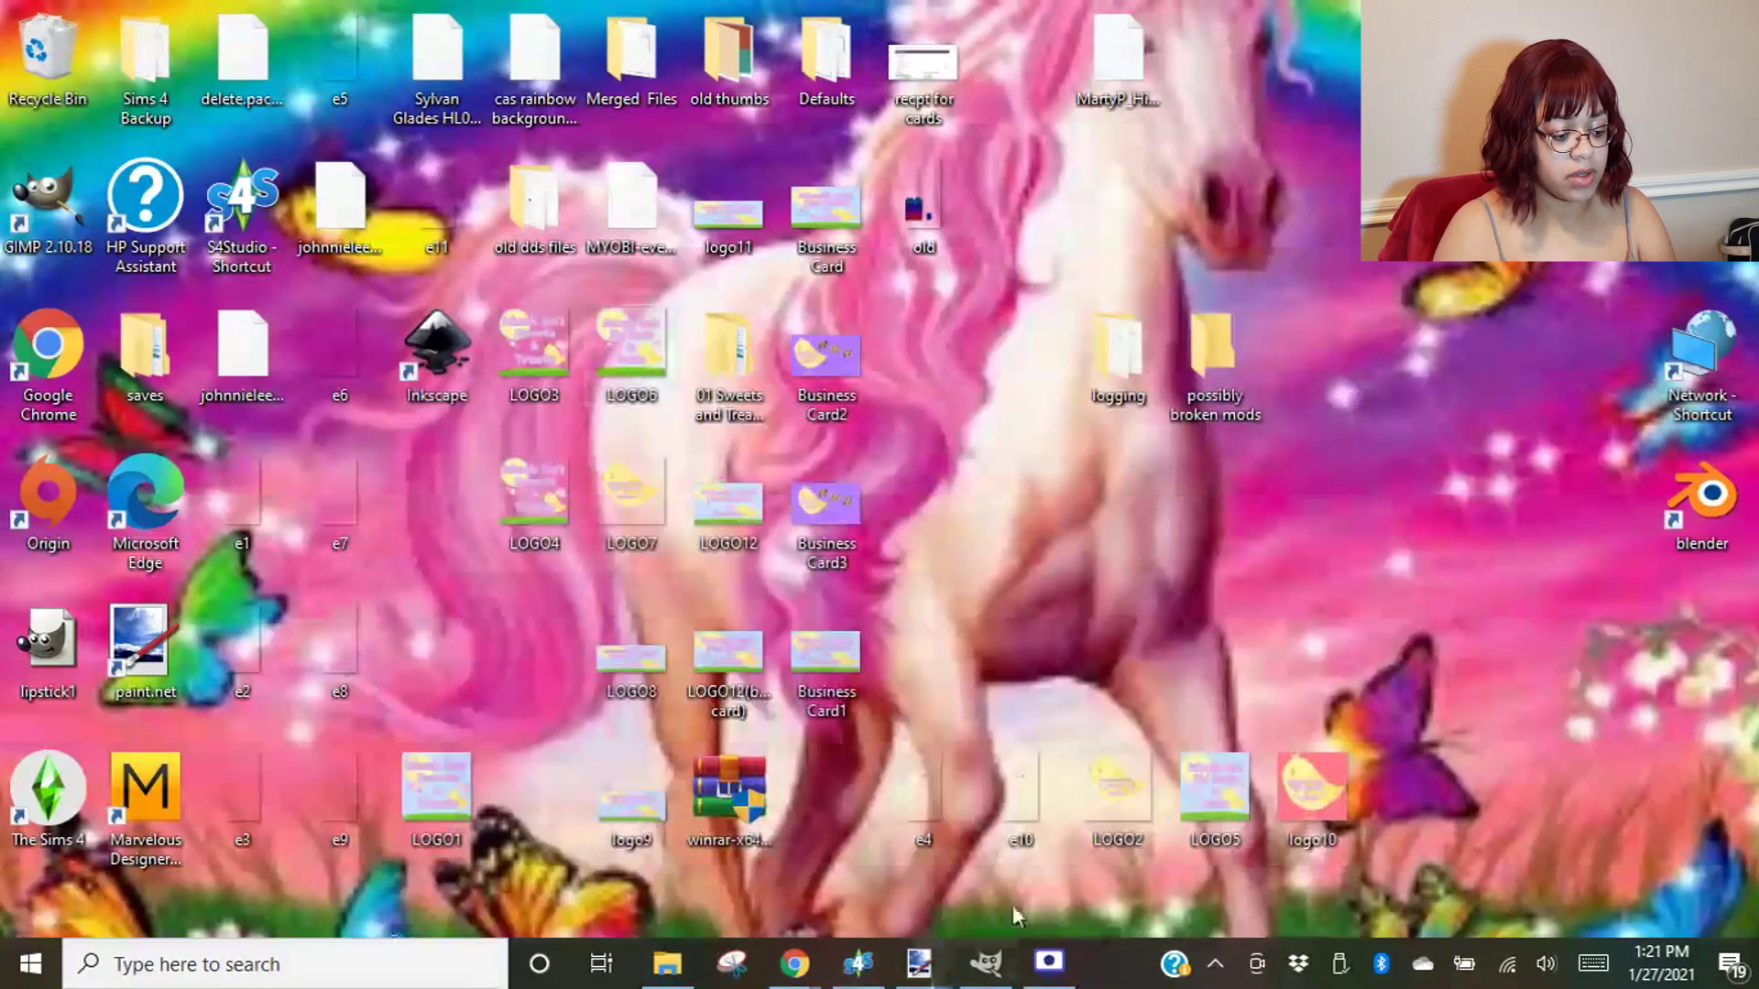
mouse_move(919, 962)
click(870, 921)
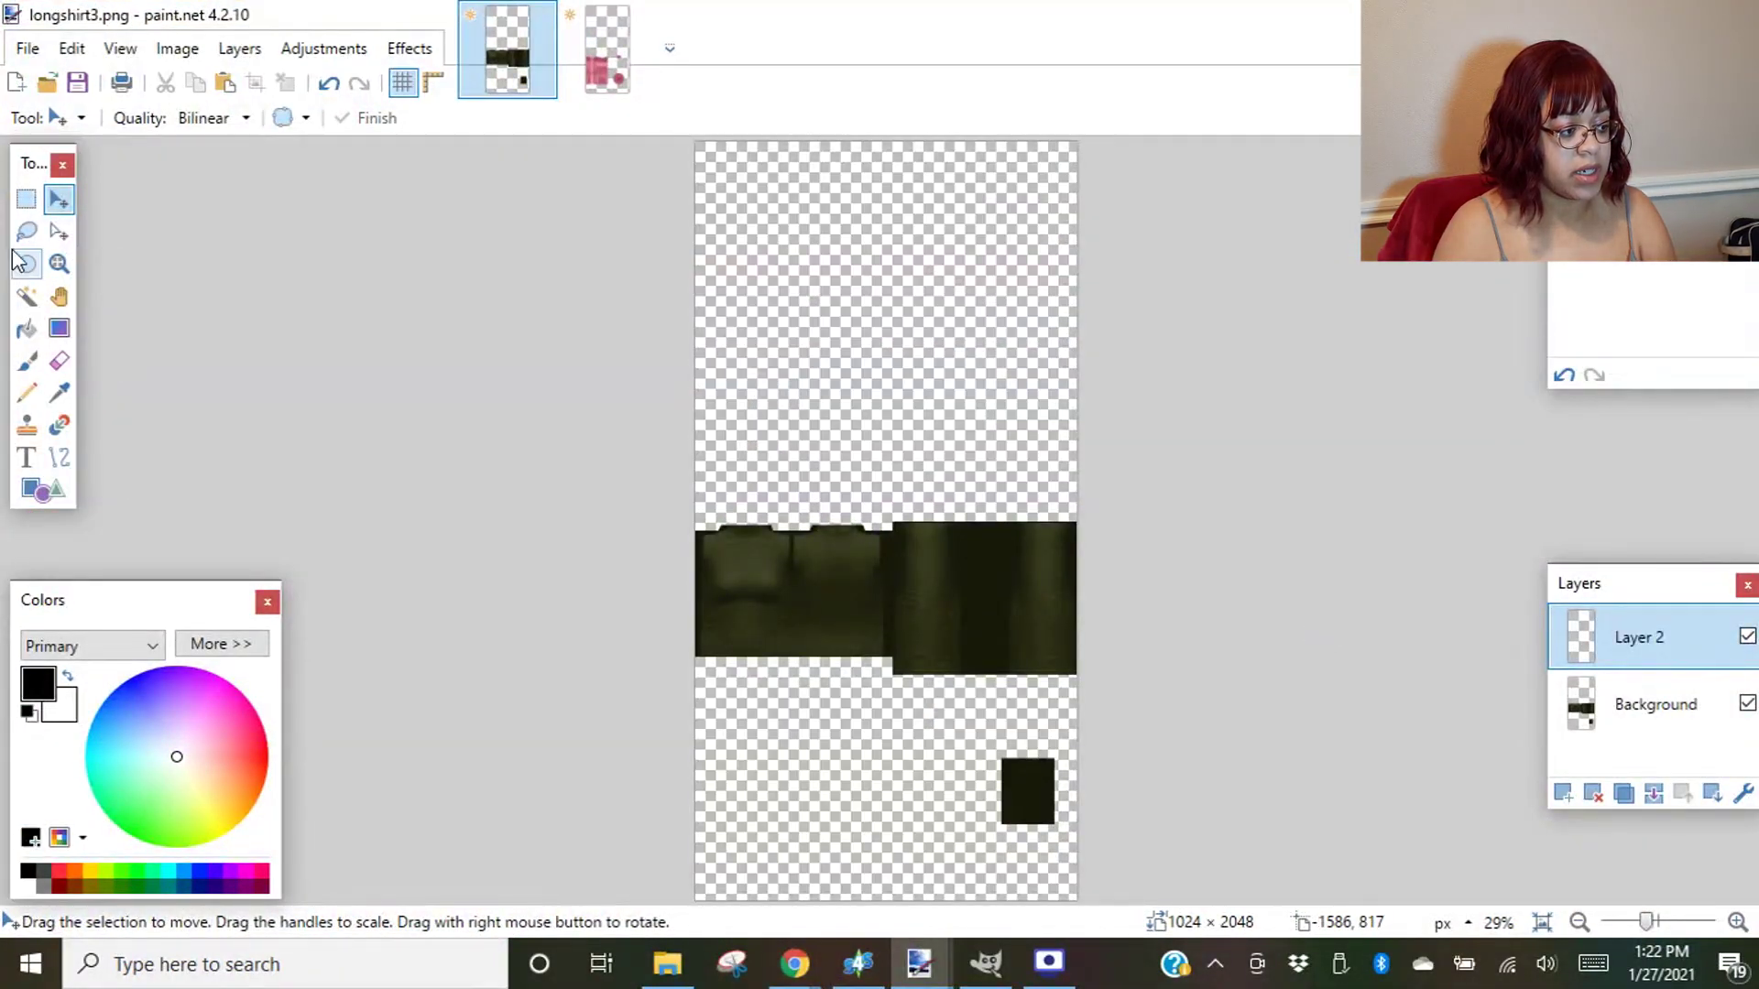
- Open the images sp95 and sp96 together from the prints folder
click(30, 46)
click(60, 112)
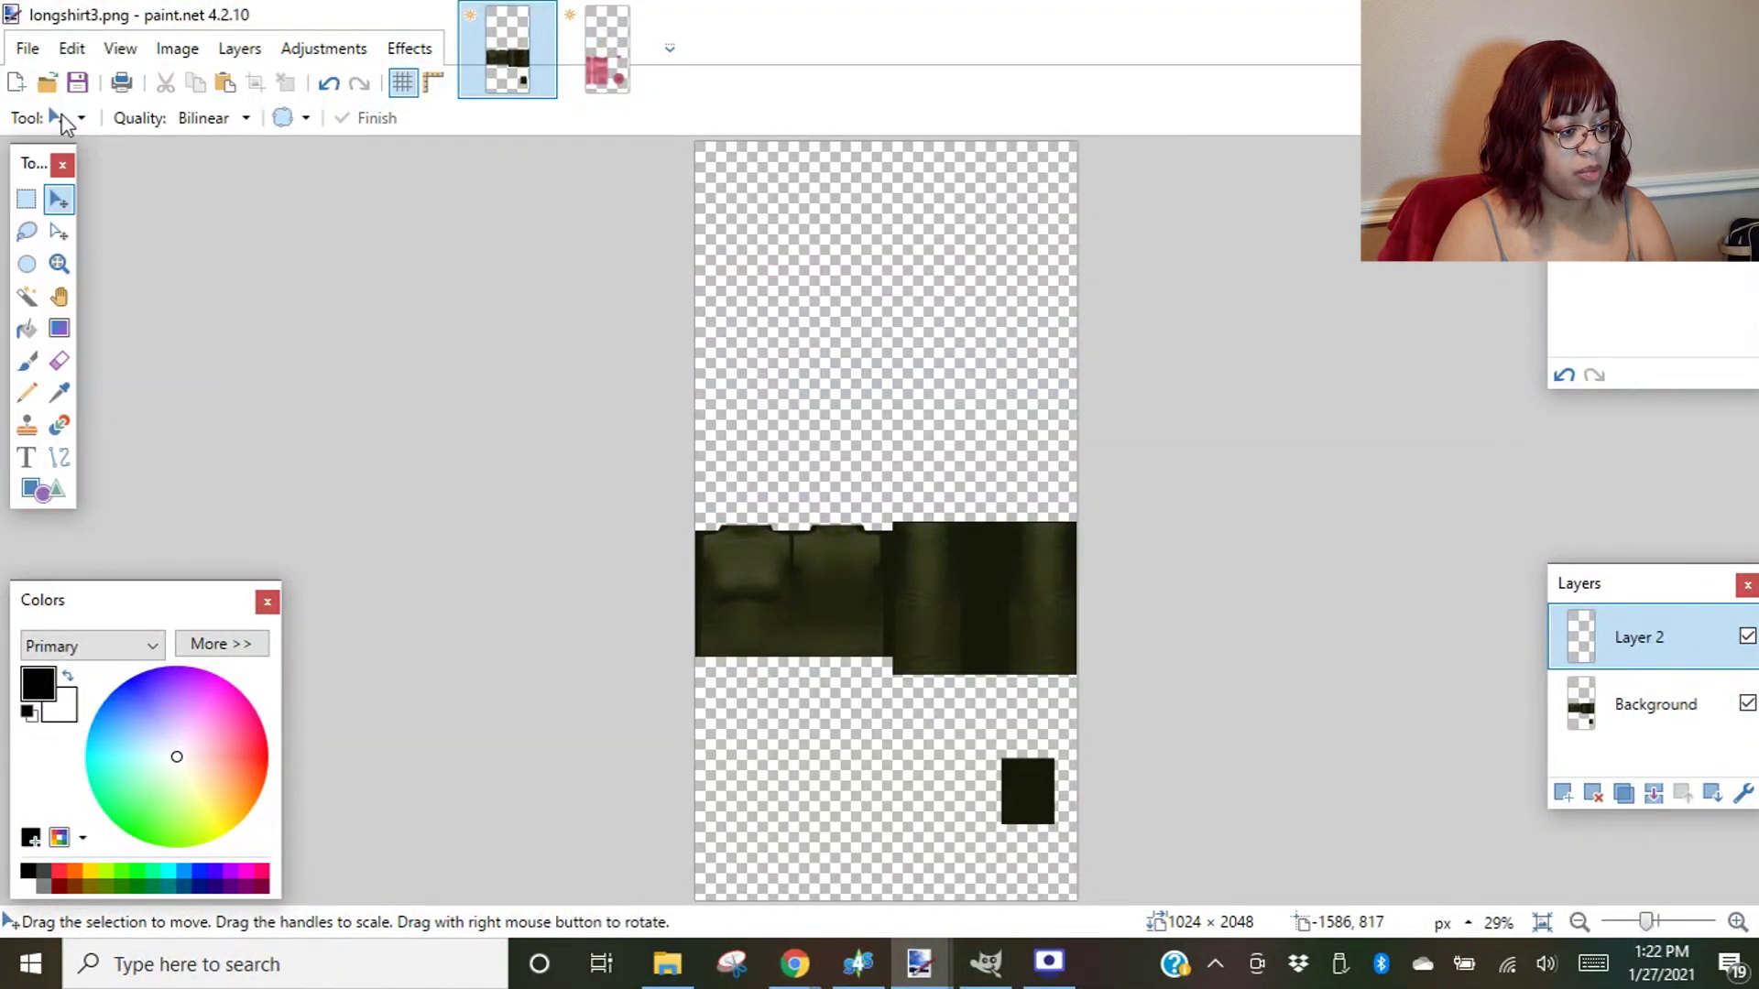
click(98, 520)
scroll(1215, 596, down, 15)
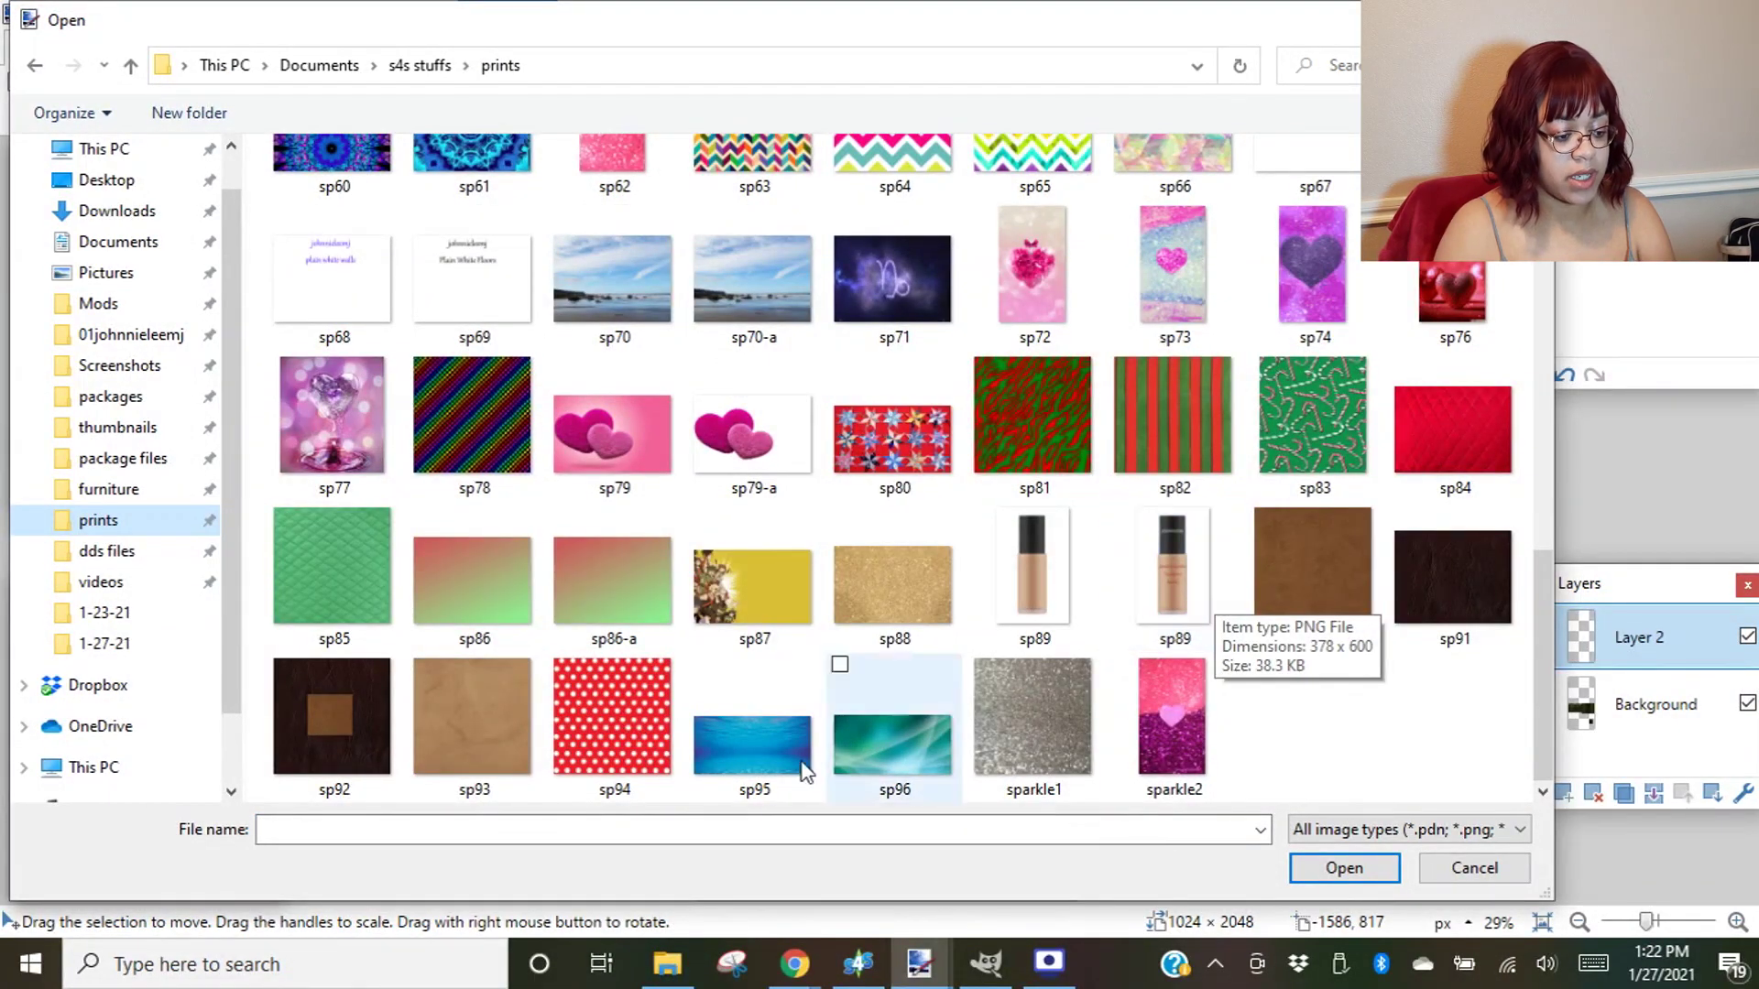
click(840, 667)
click(700, 665)
click(1364, 870)
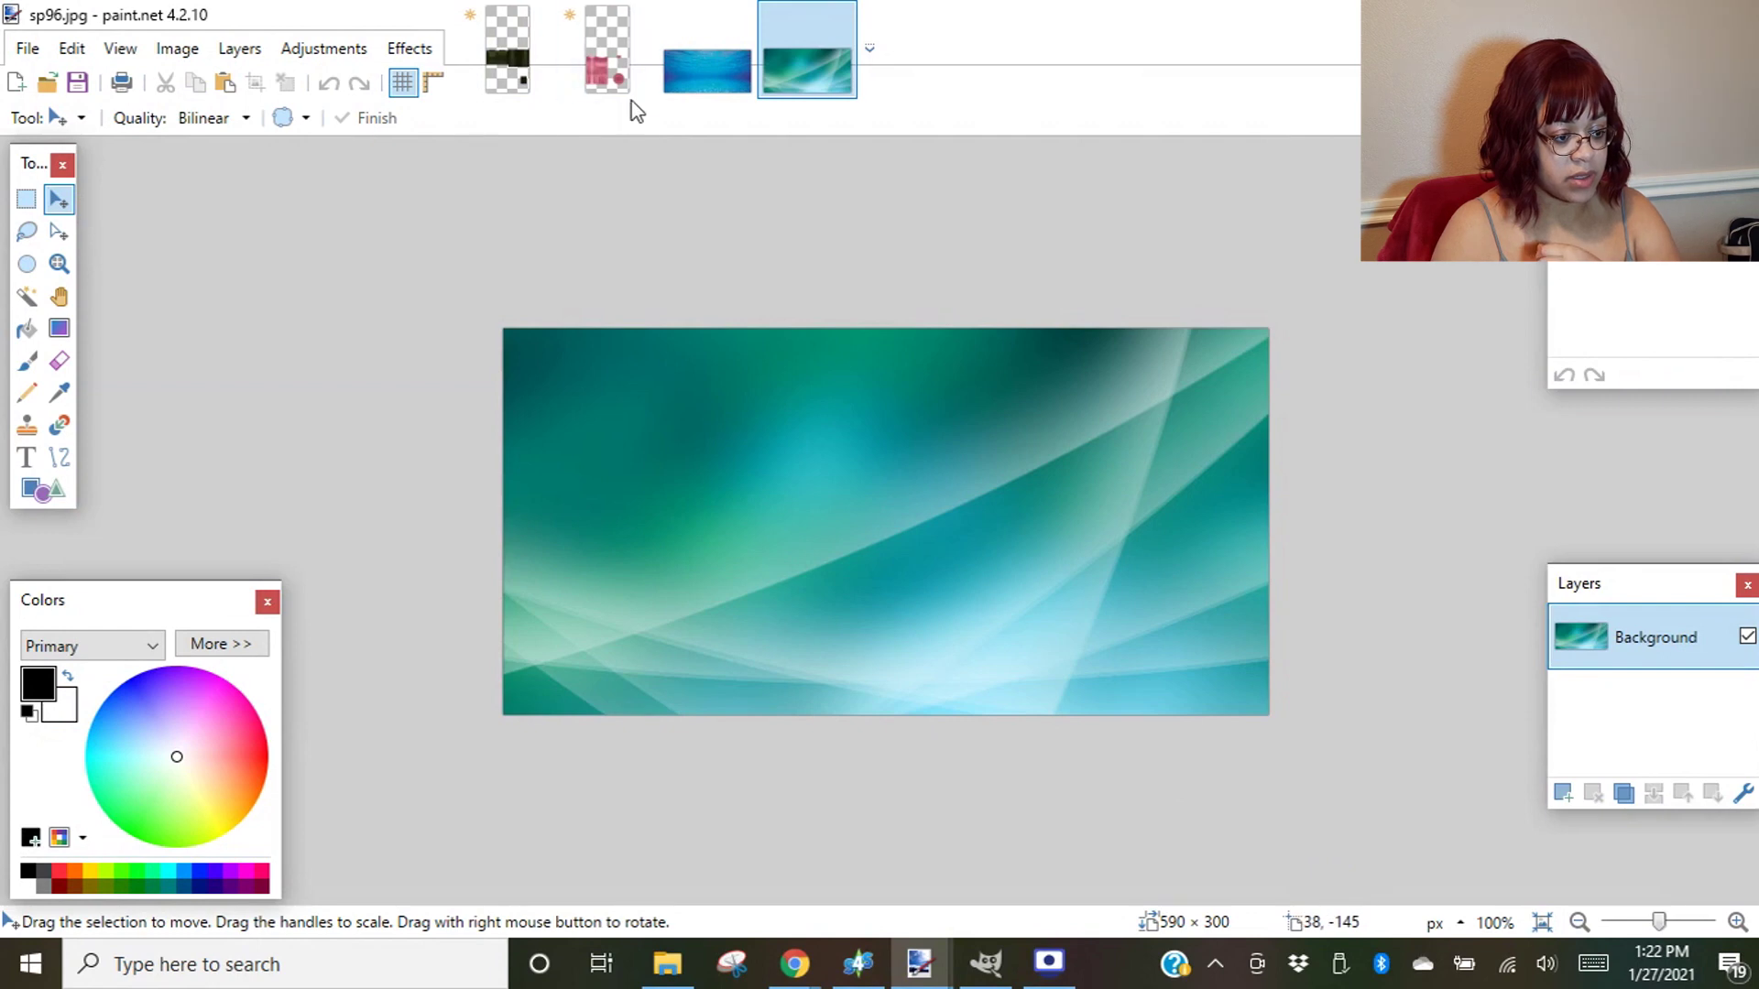
- Compare the sp95 and sp96 images and check the pixel dimensions of sp96 without resizing it
click(694, 82)
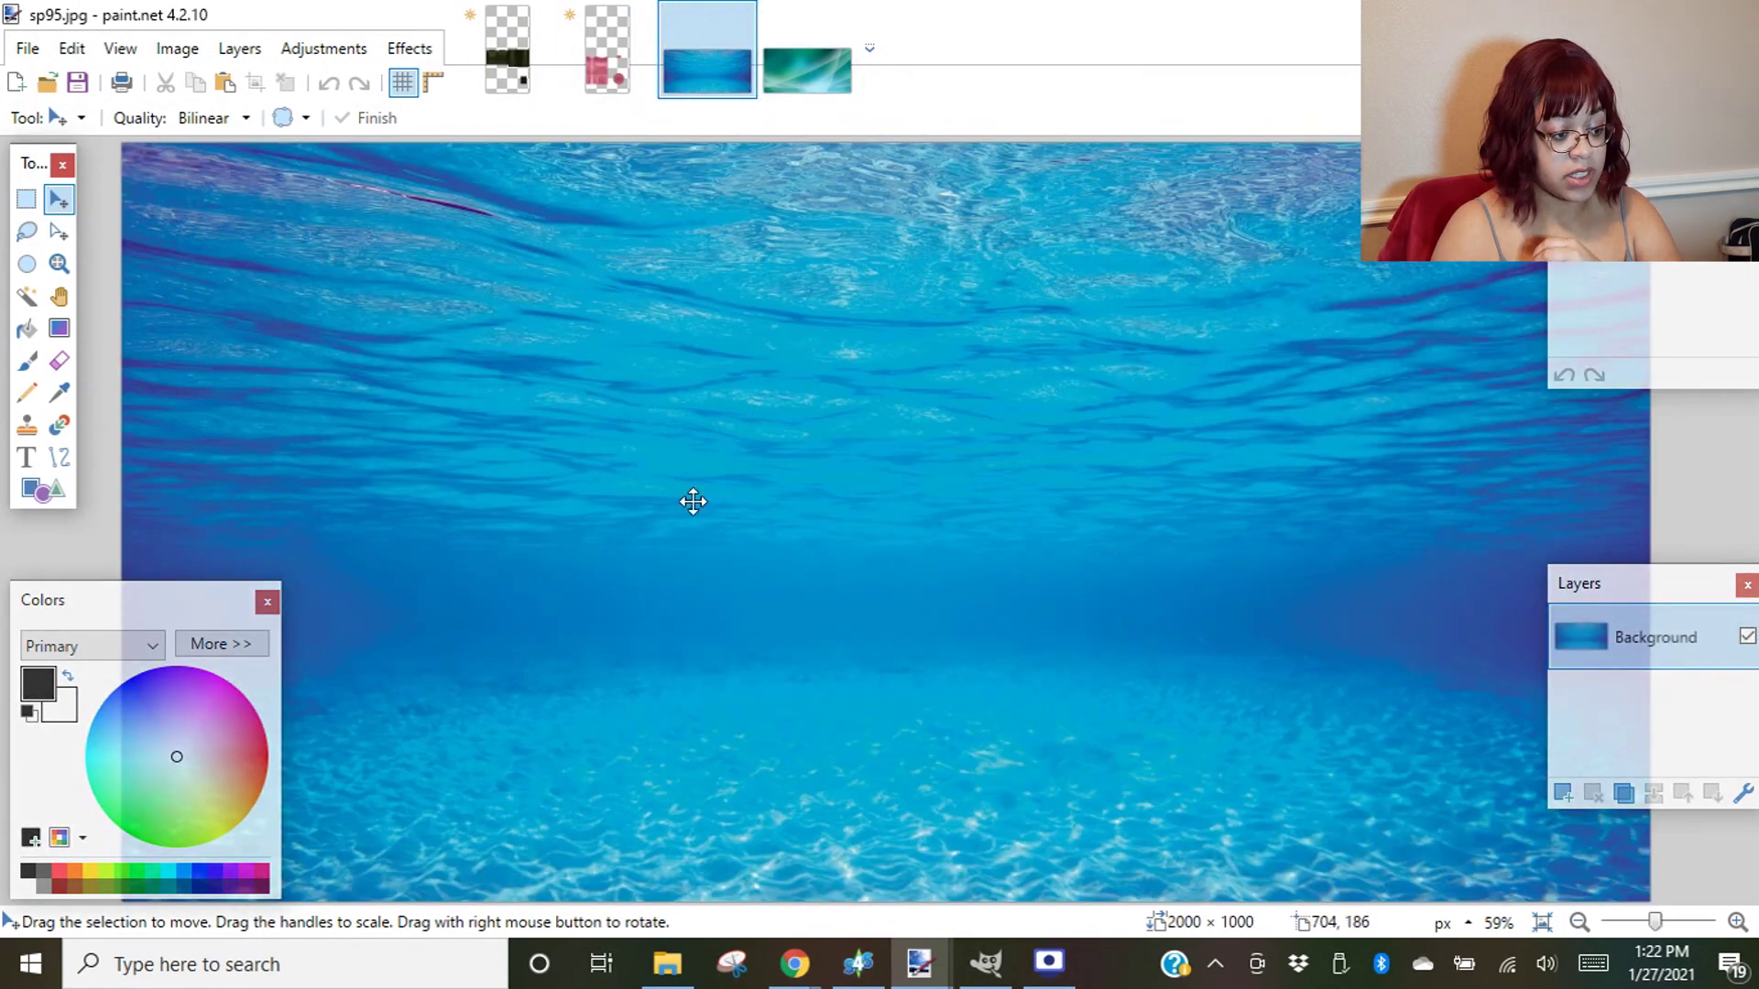
click(794, 66)
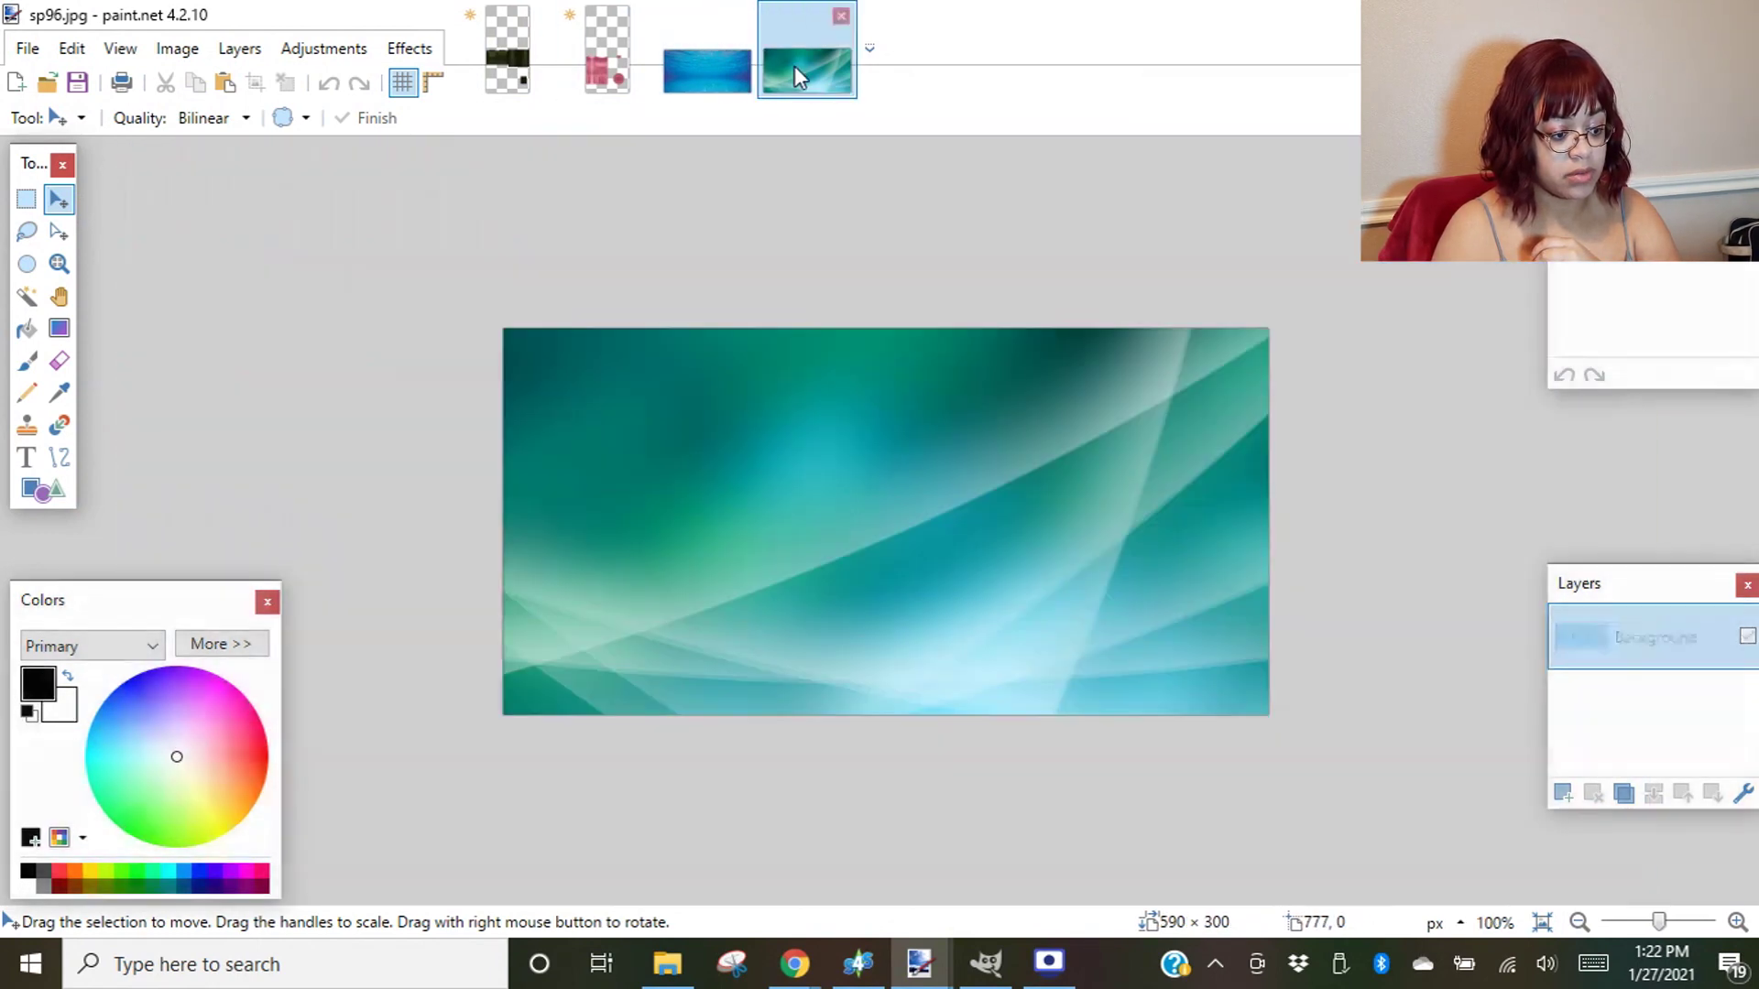
click(133, 52)
mouse_move(179, 52)
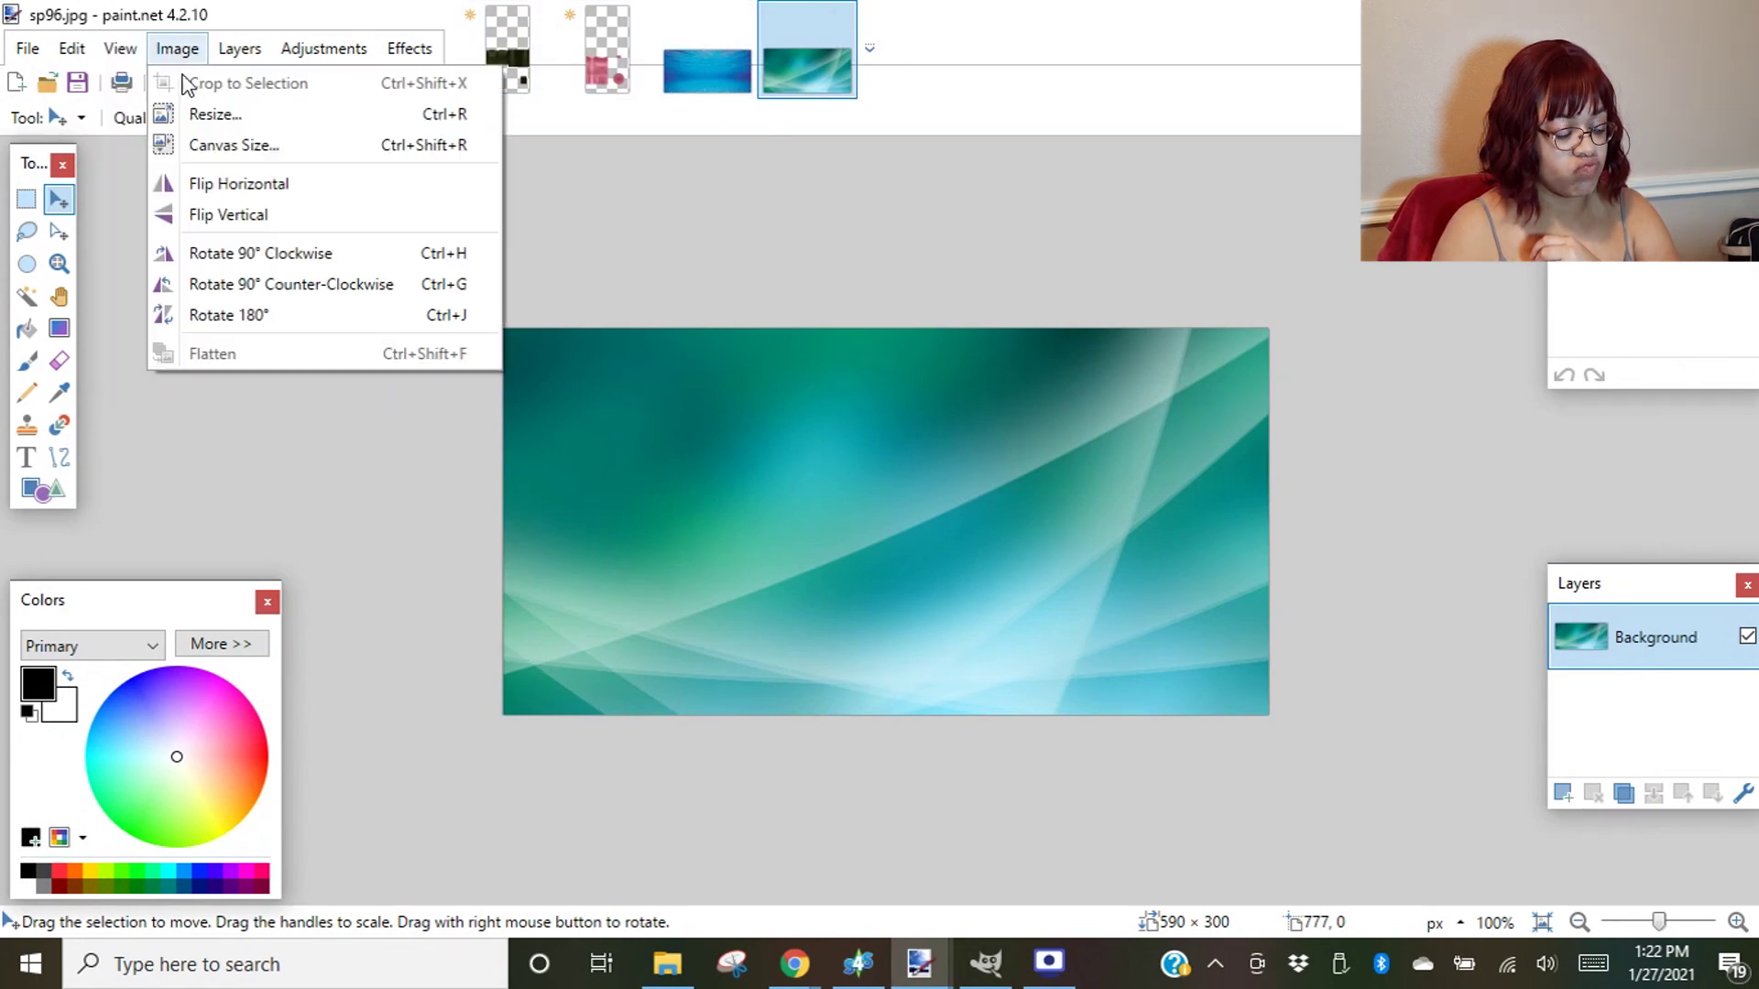
click(196, 115)
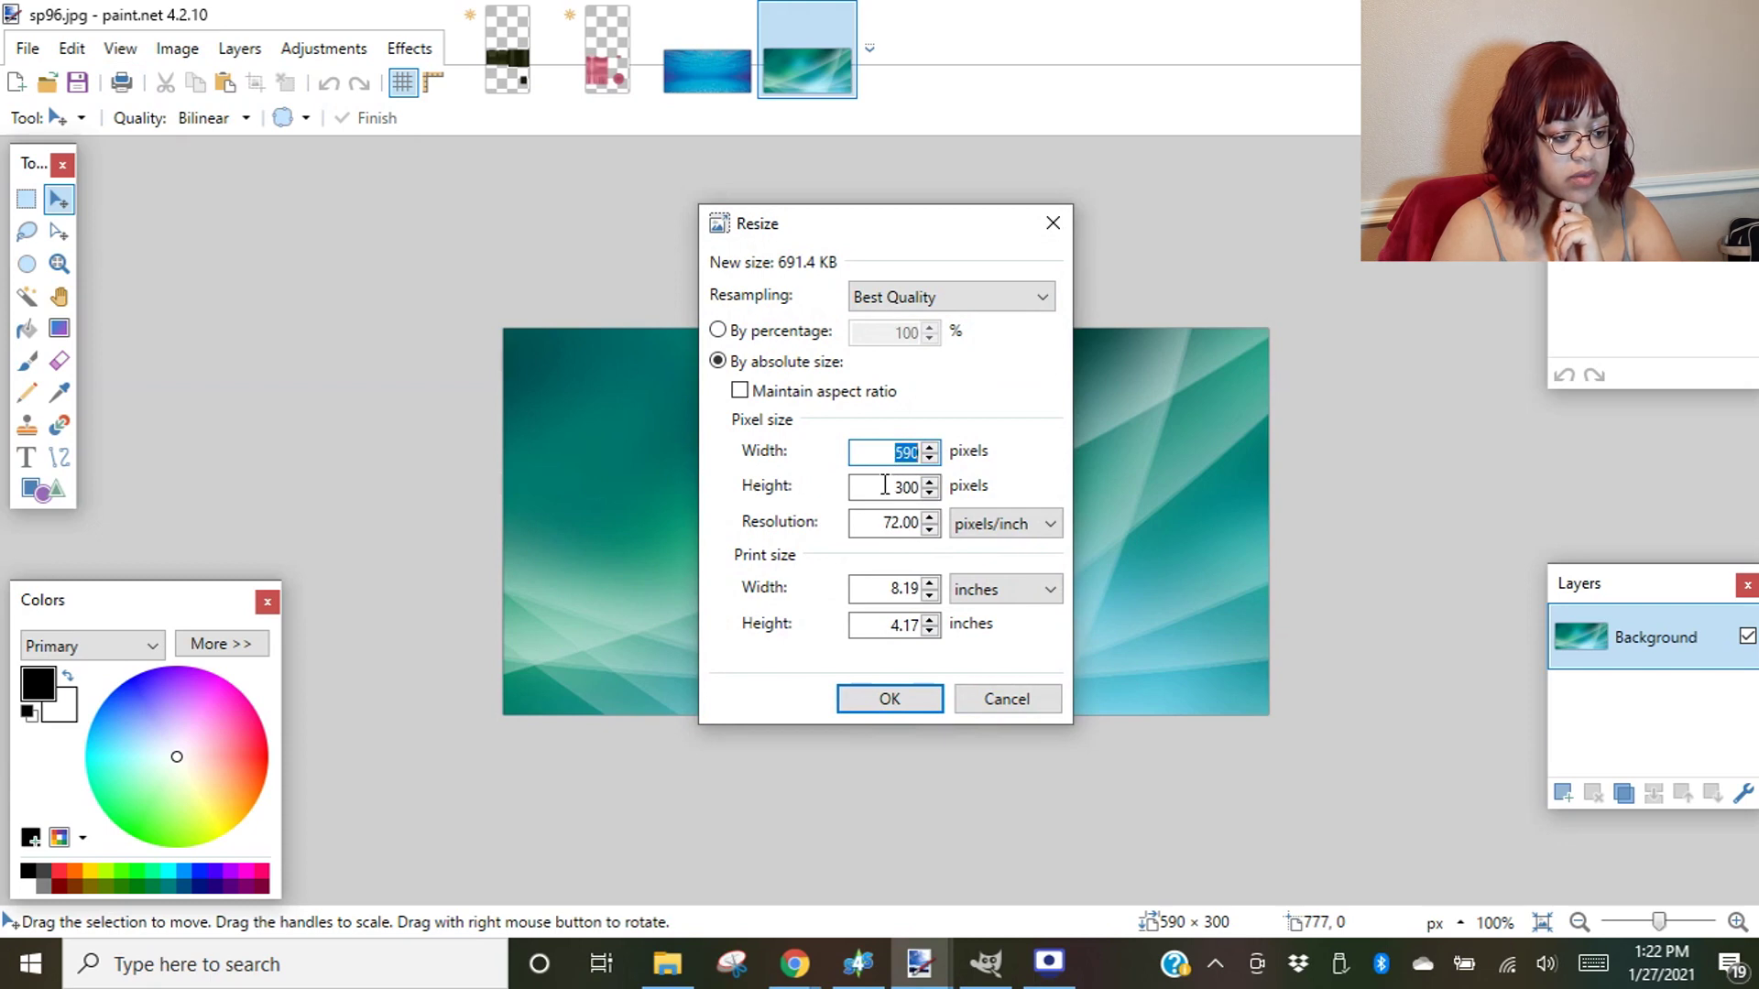
click(1053, 223)
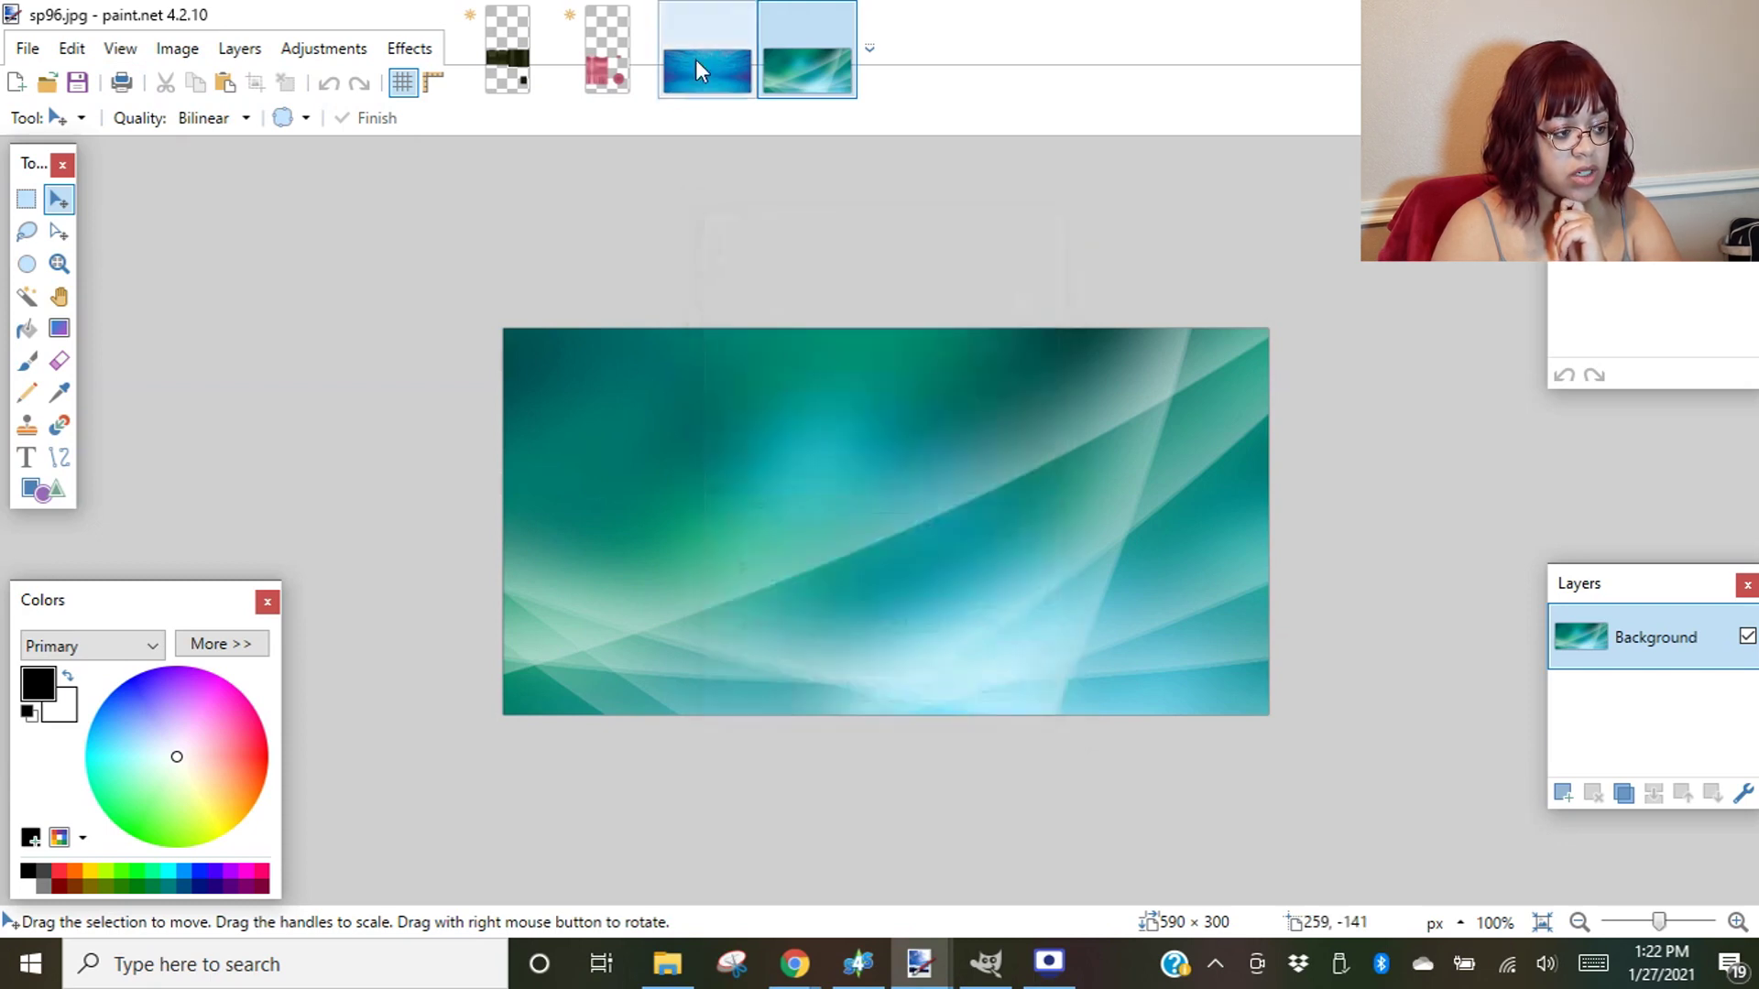
- Resize the blue underwater image sp95 to 590 × 300 pixels
click(701, 65)
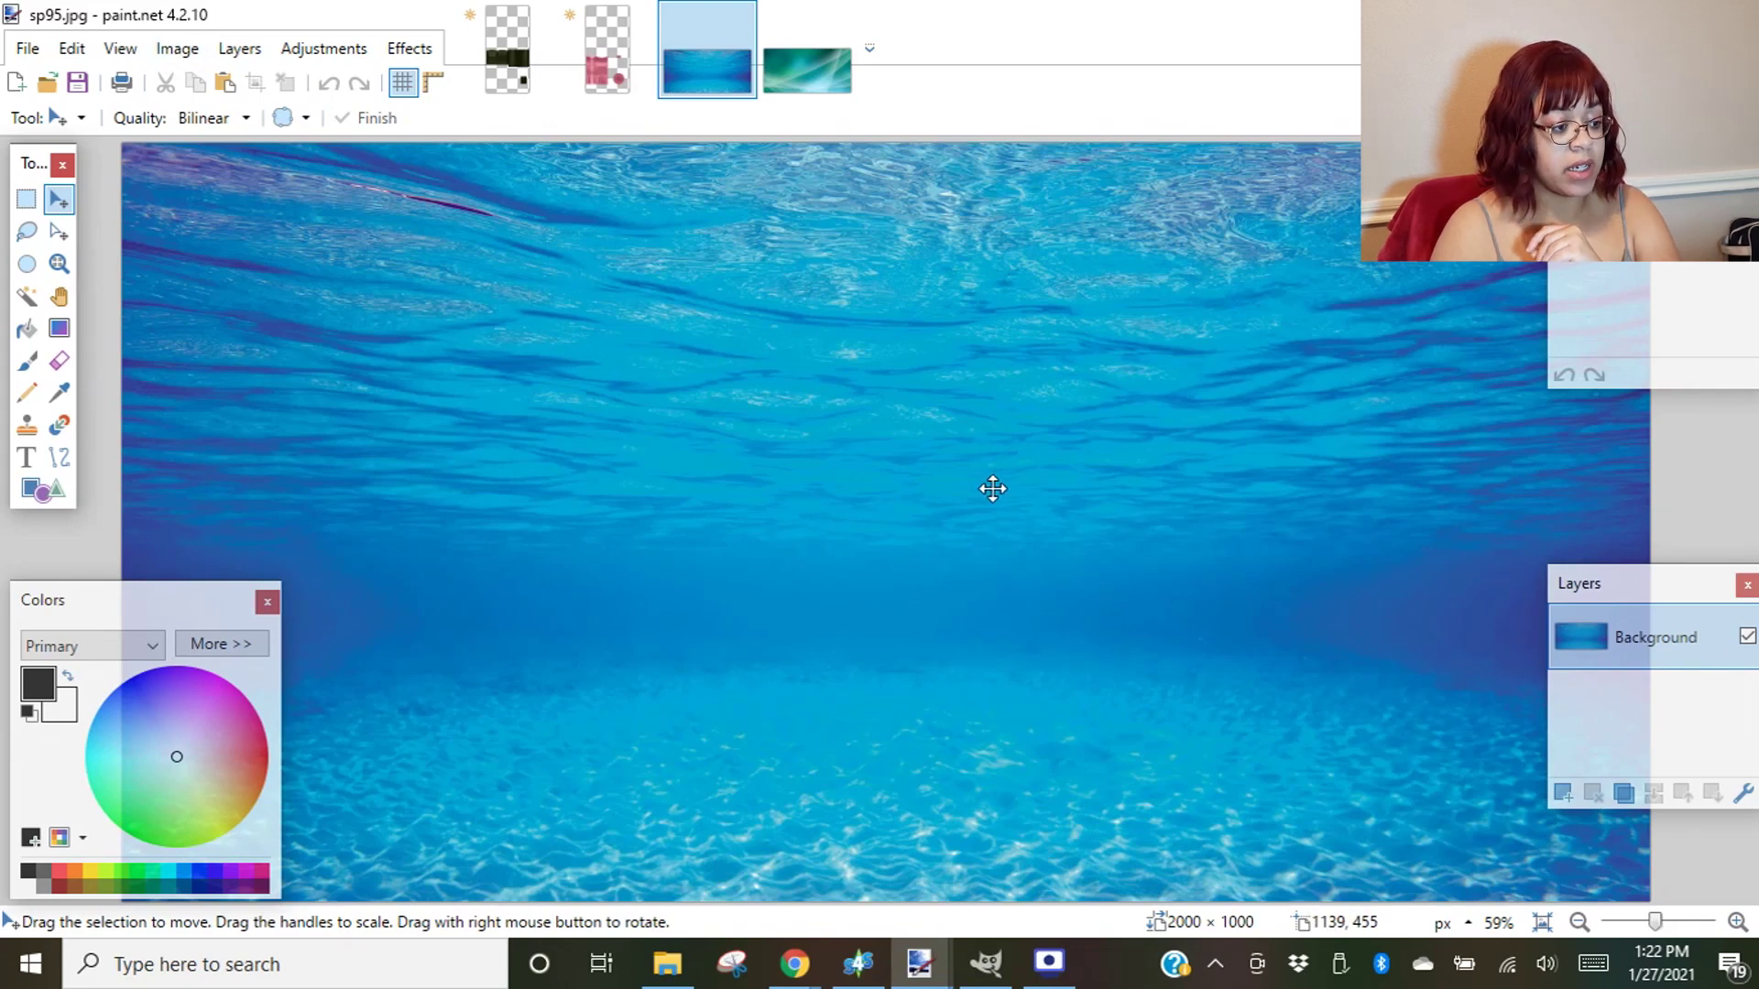
click(177, 47)
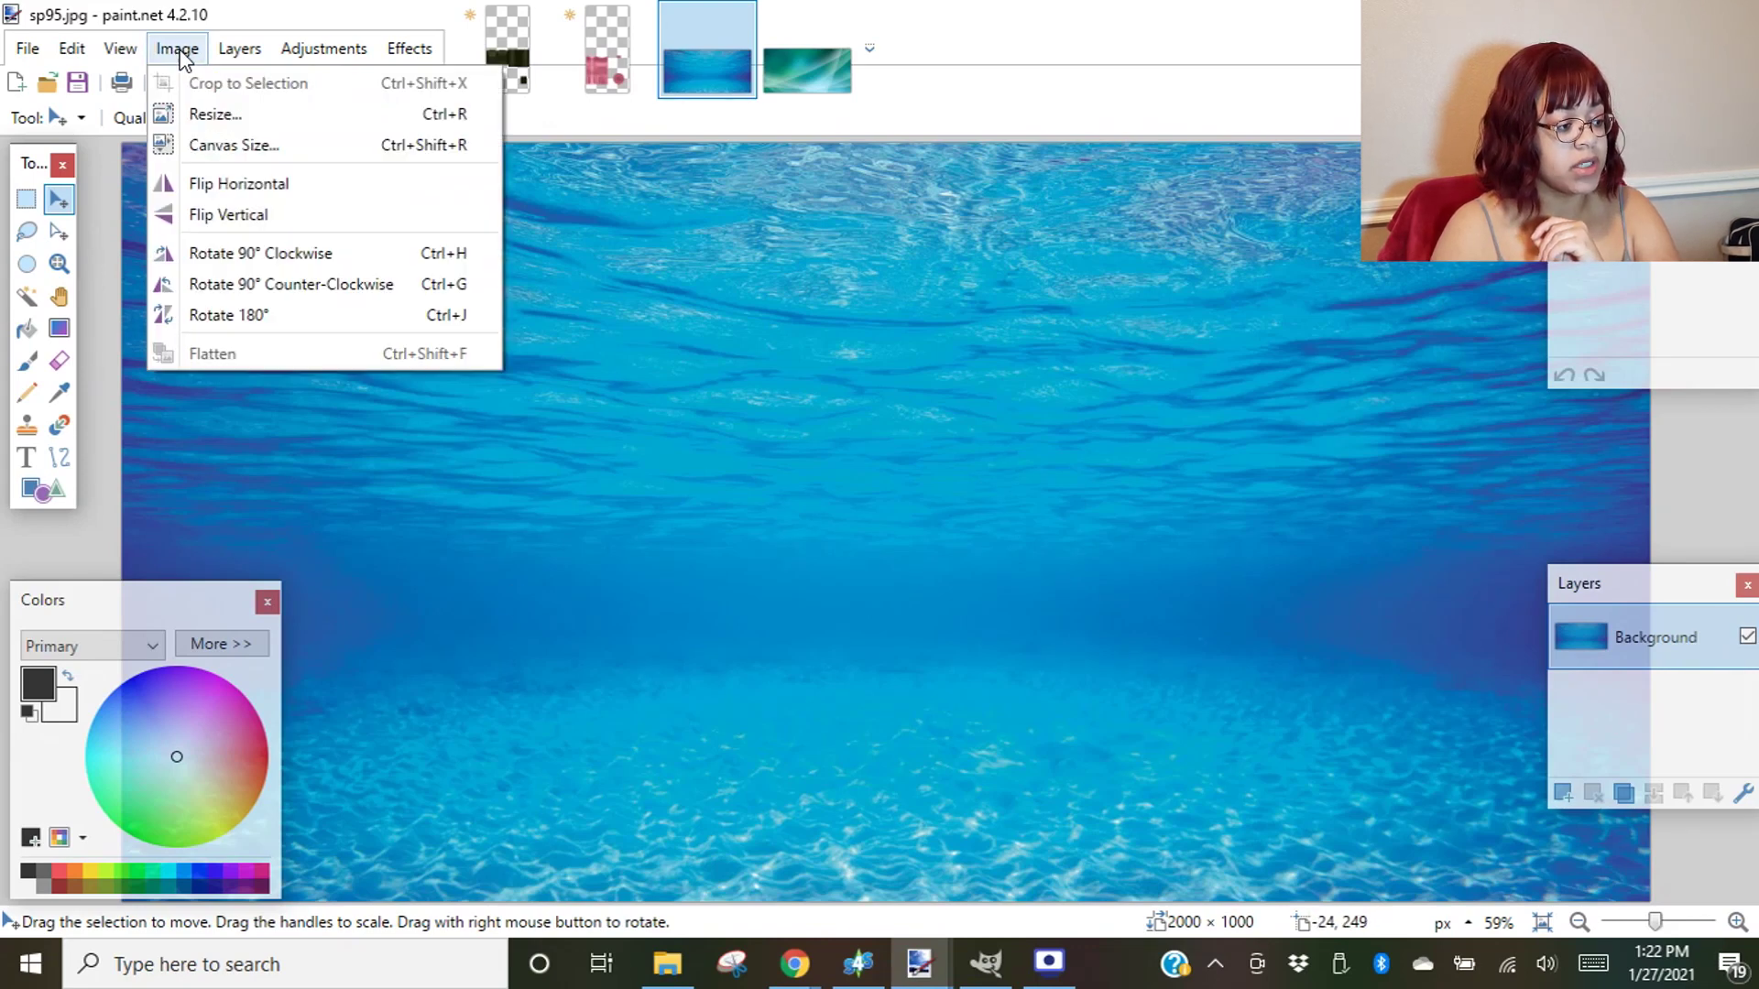
click(211, 116)
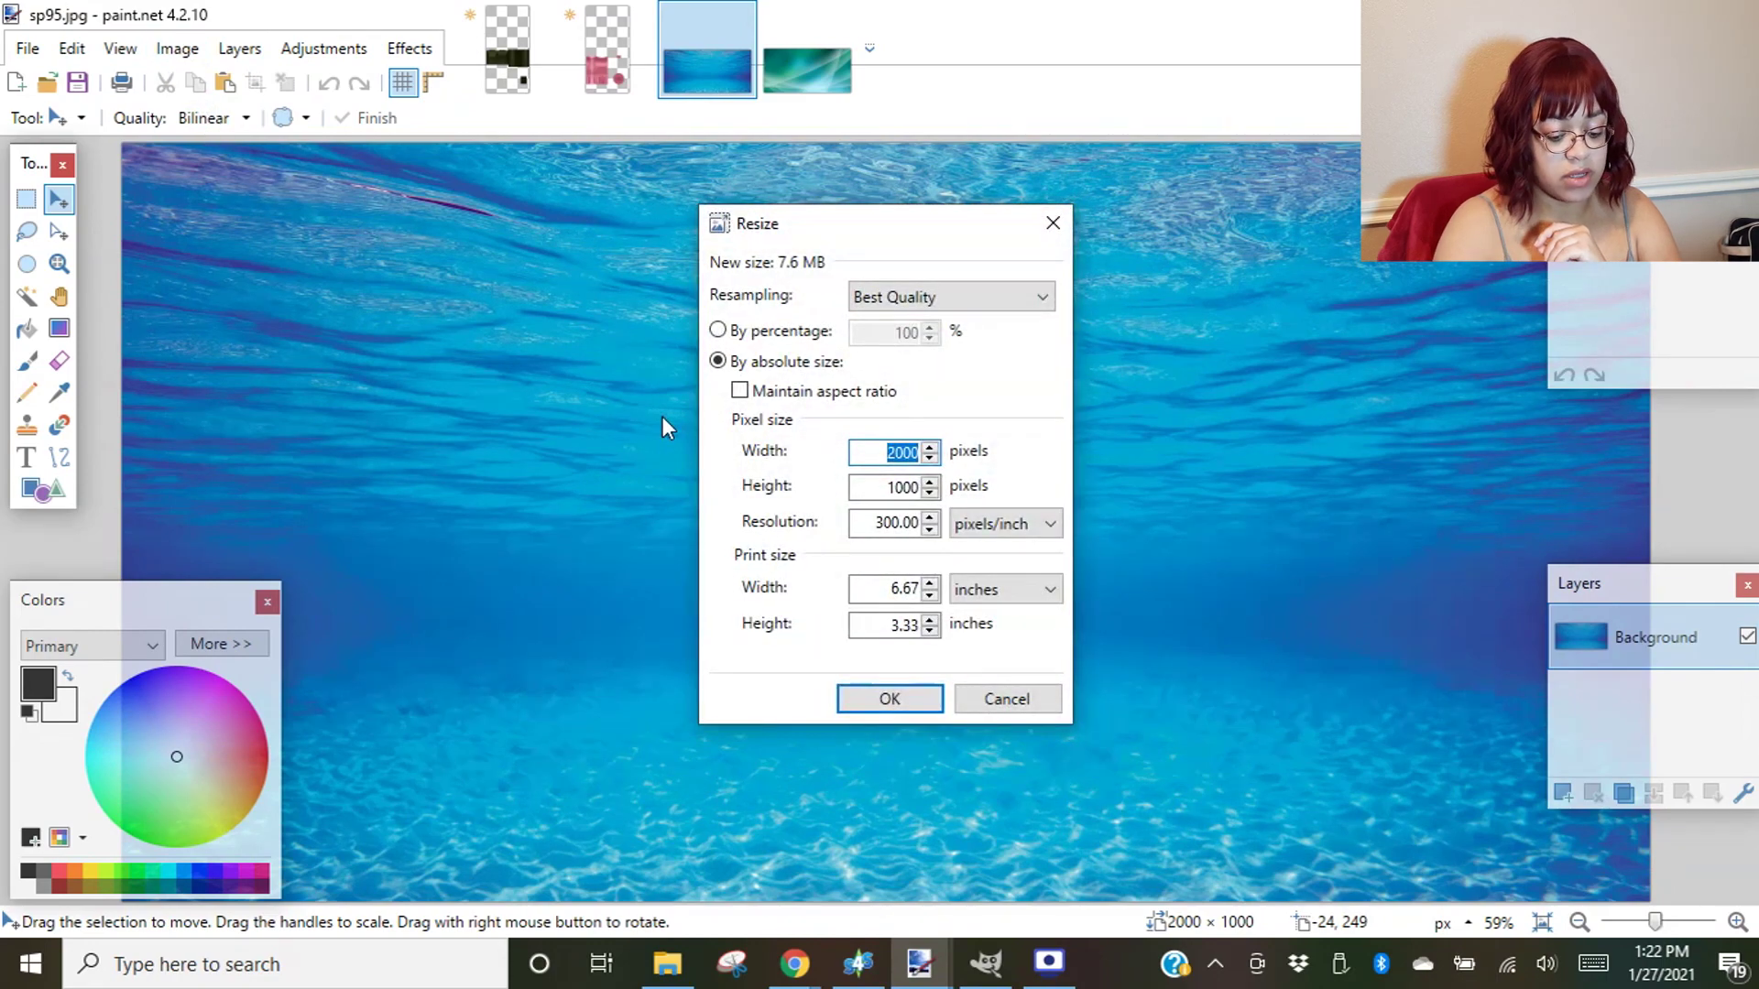
text(590)
key(Tab)
key(Return)
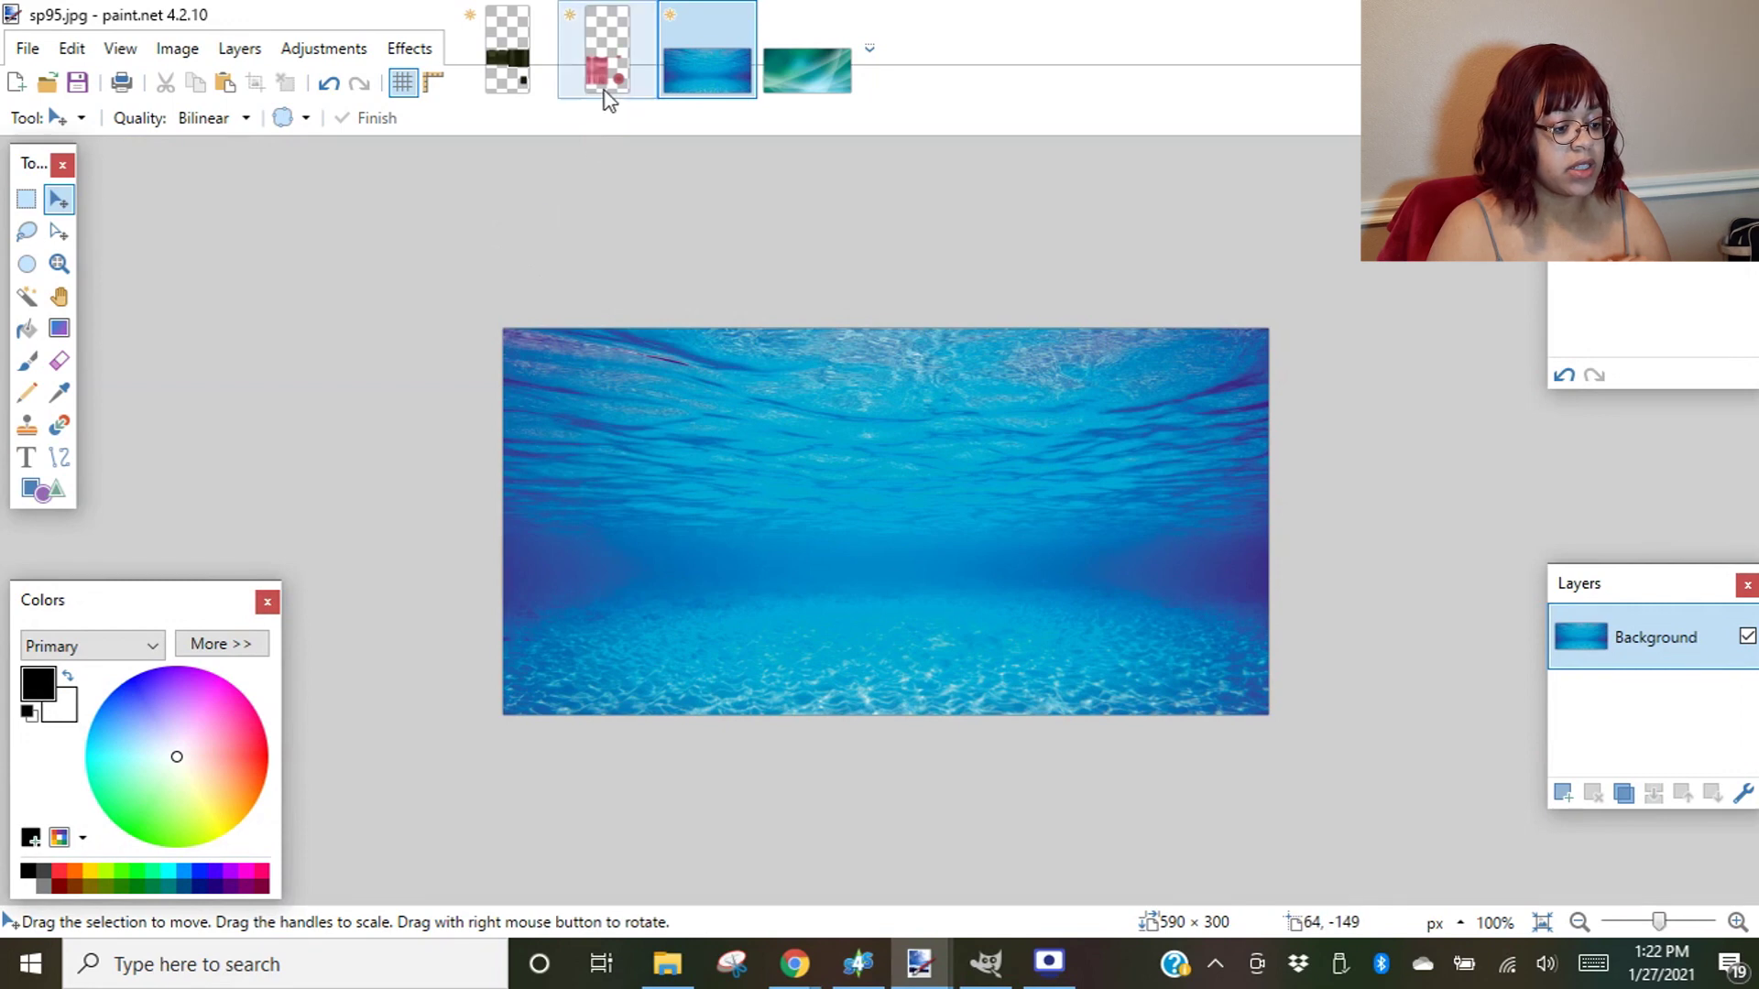
- Copy the whole underwater image and paste it onto Layer 2 of longshirt3.png
click(879, 577)
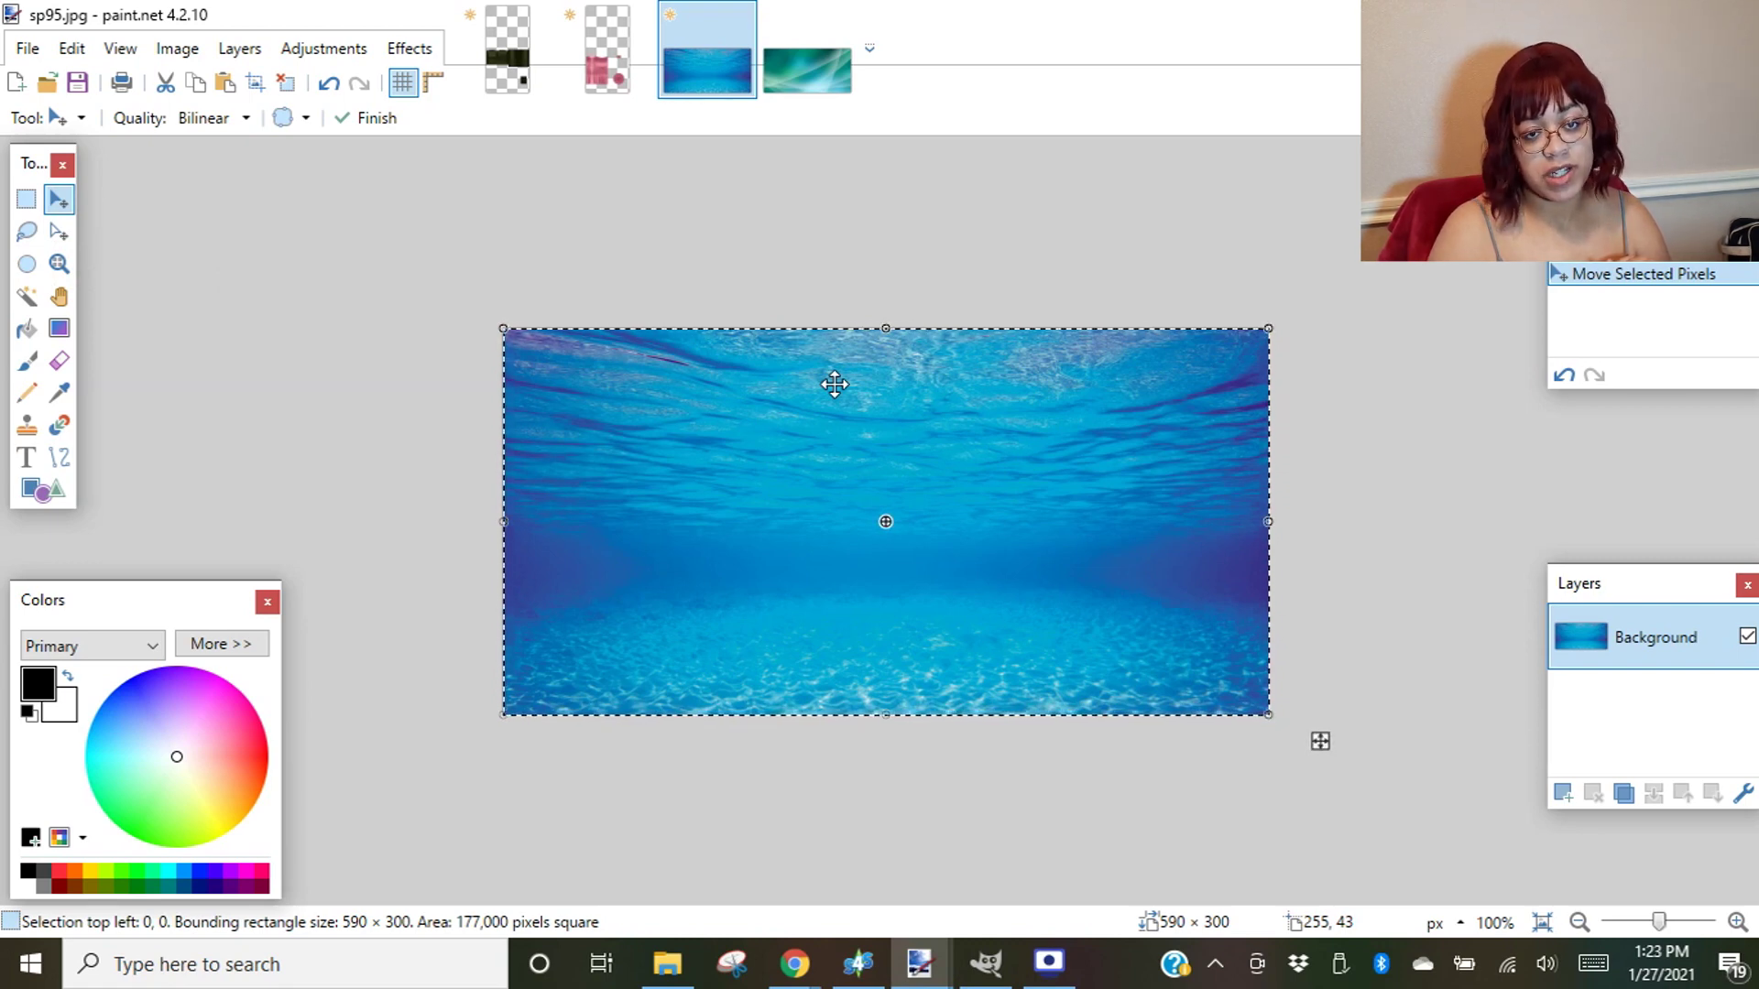
click(200, 85)
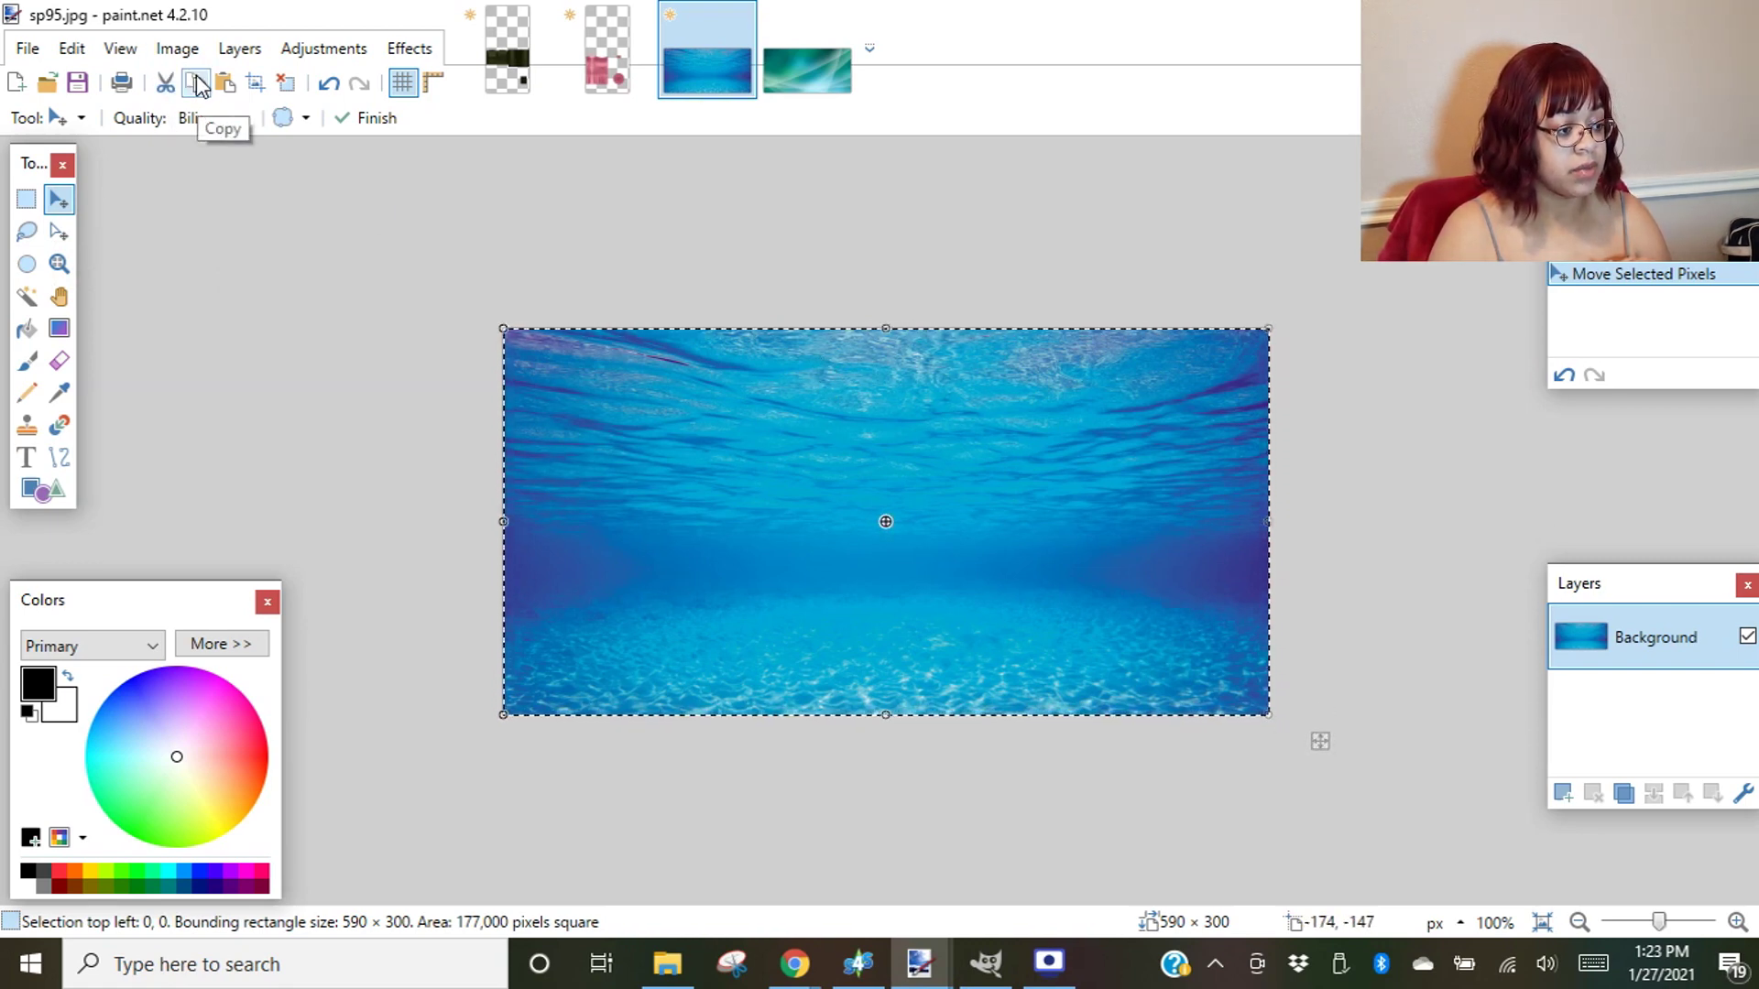
click(538, 84)
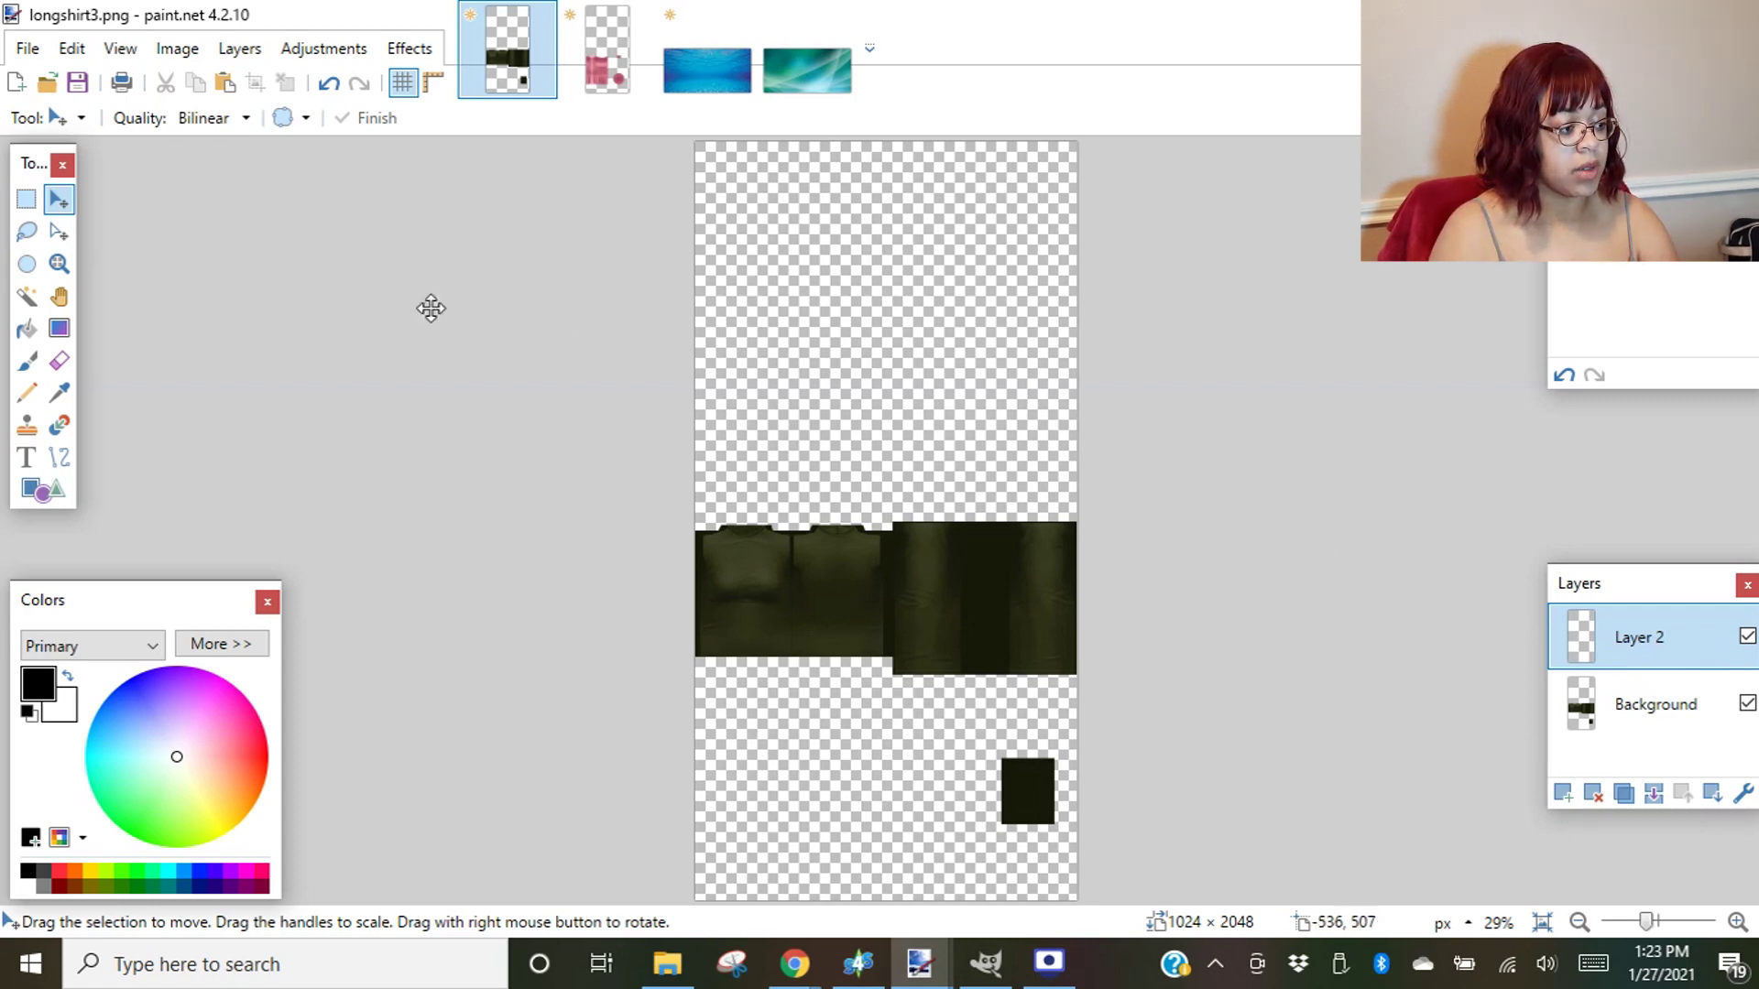
click(223, 89)
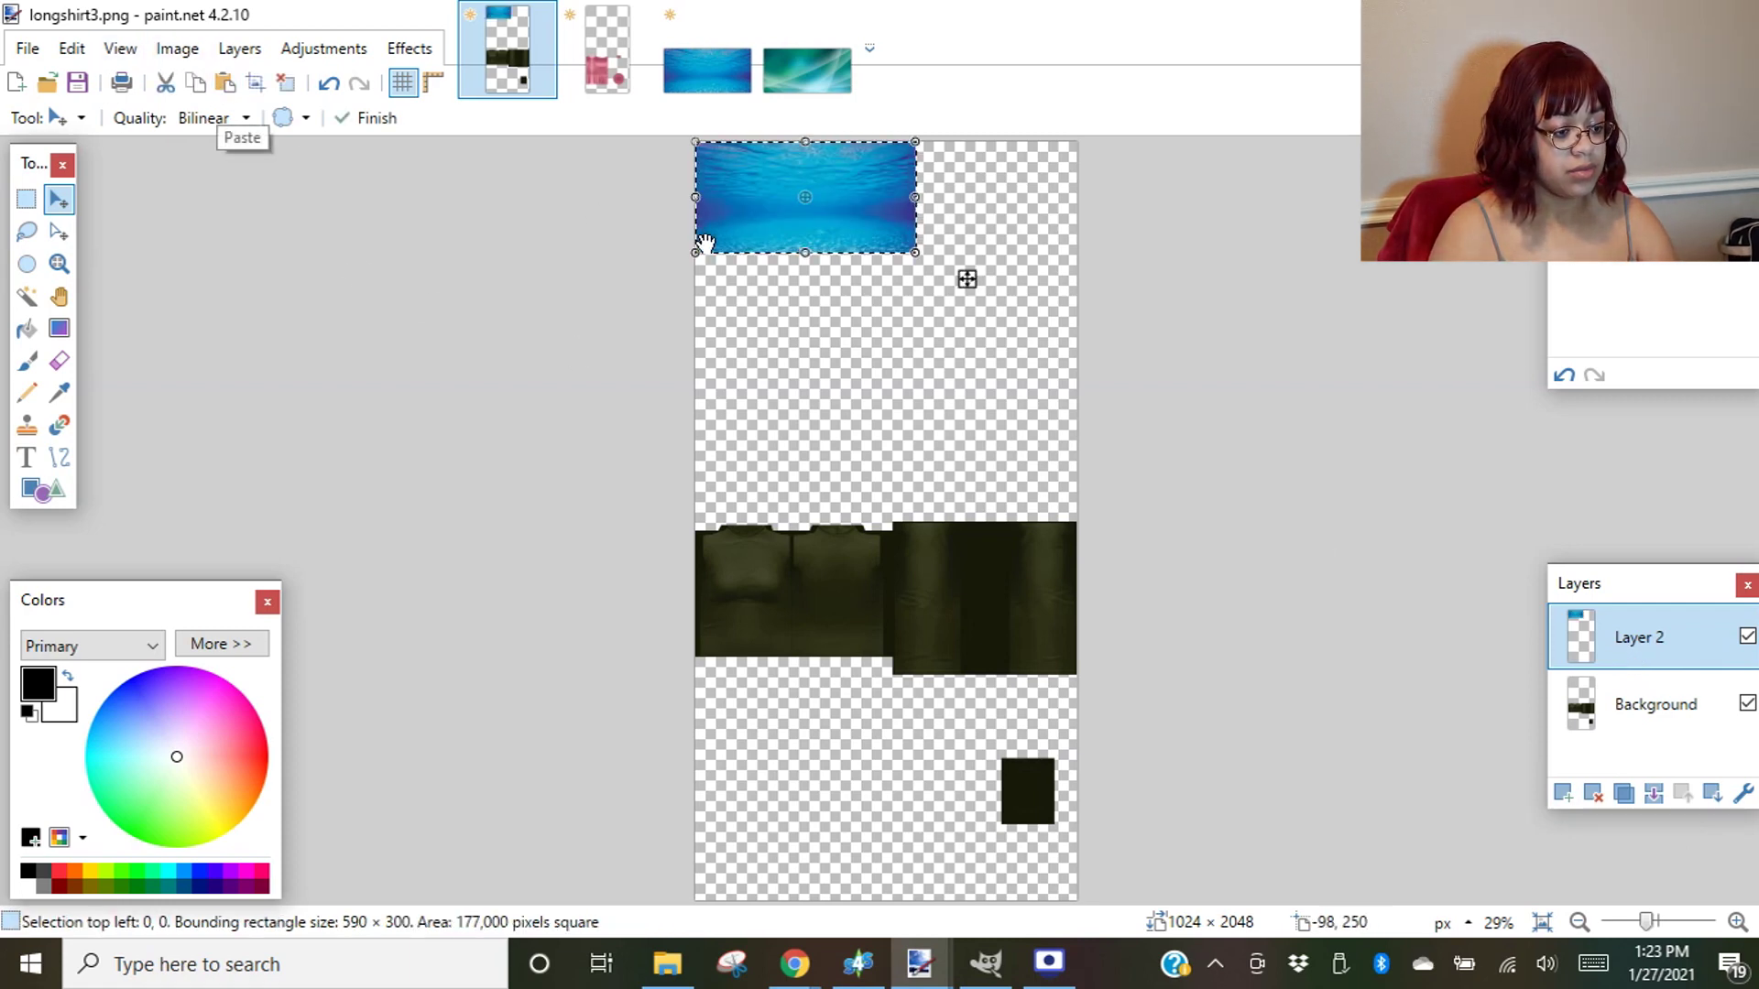
- Move and stretch the pasted underwater print to about 536 × 494 pixels so it covers the shirt's torso section, then finish the placement
drag(884, 270, 926, 601)
drag(860, 526, 852, 634)
mouse_move(922, 701)
mouse_down()
mouse_move(852, 701)
mouse_move(895, 696)
mouse_up()
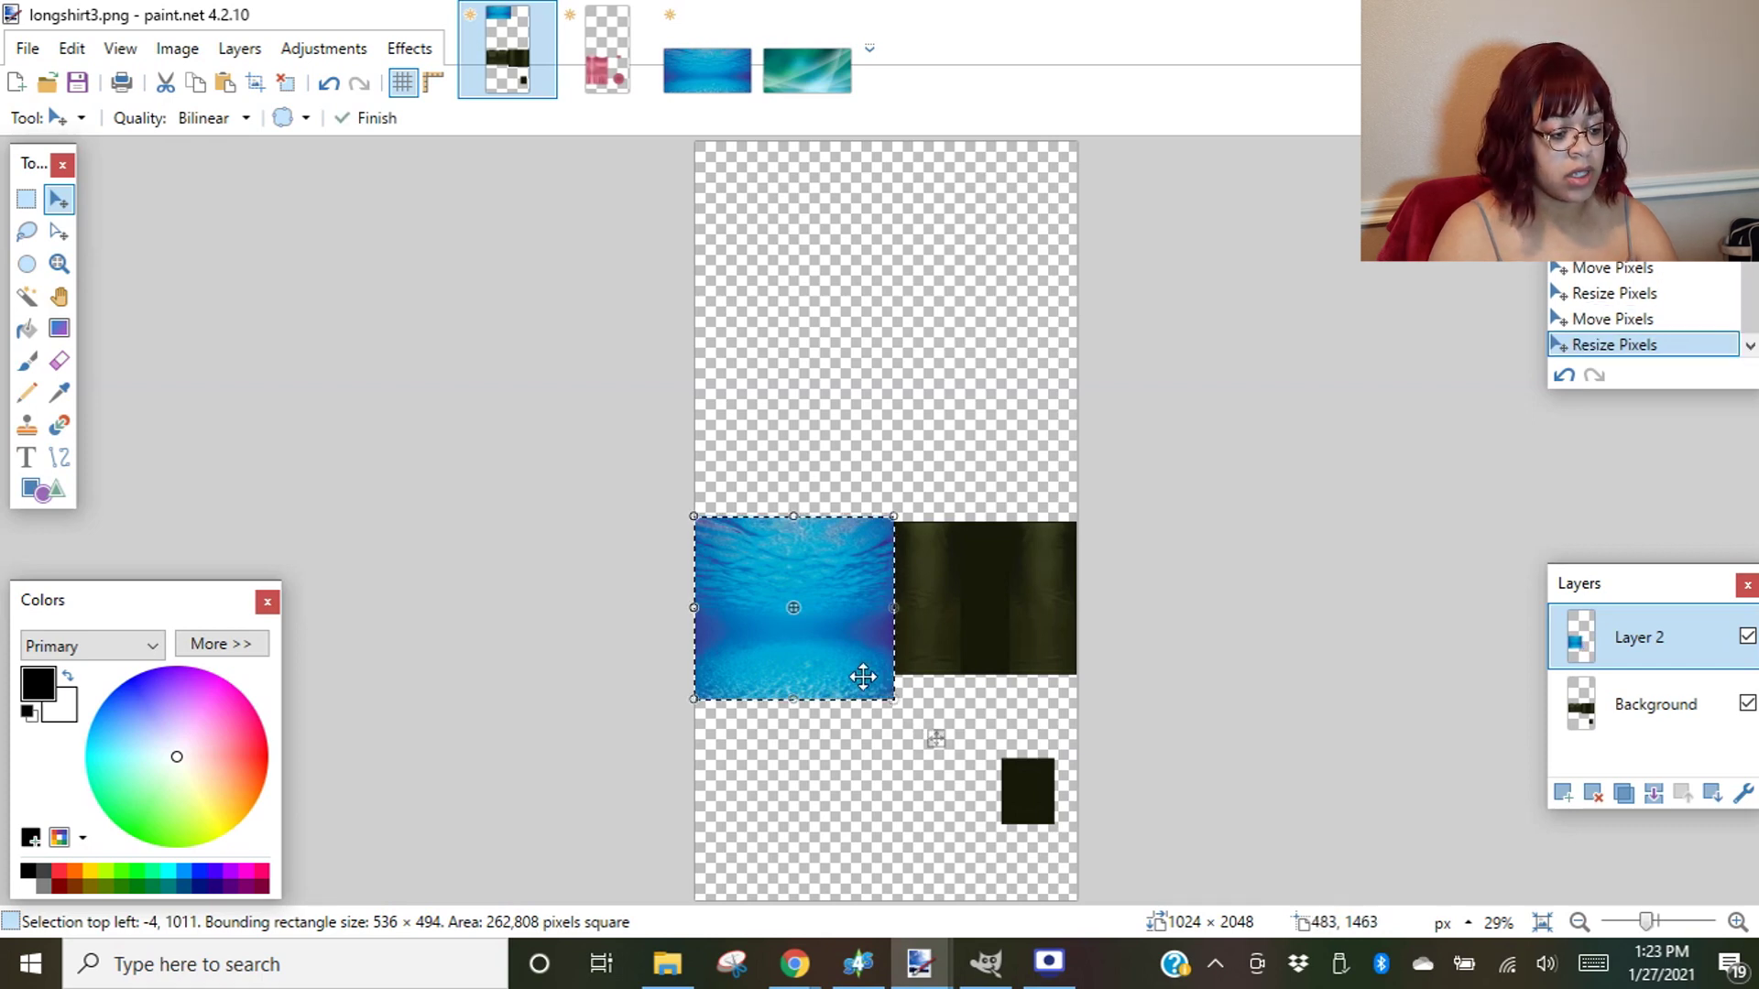
drag(803, 662, 801, 664)
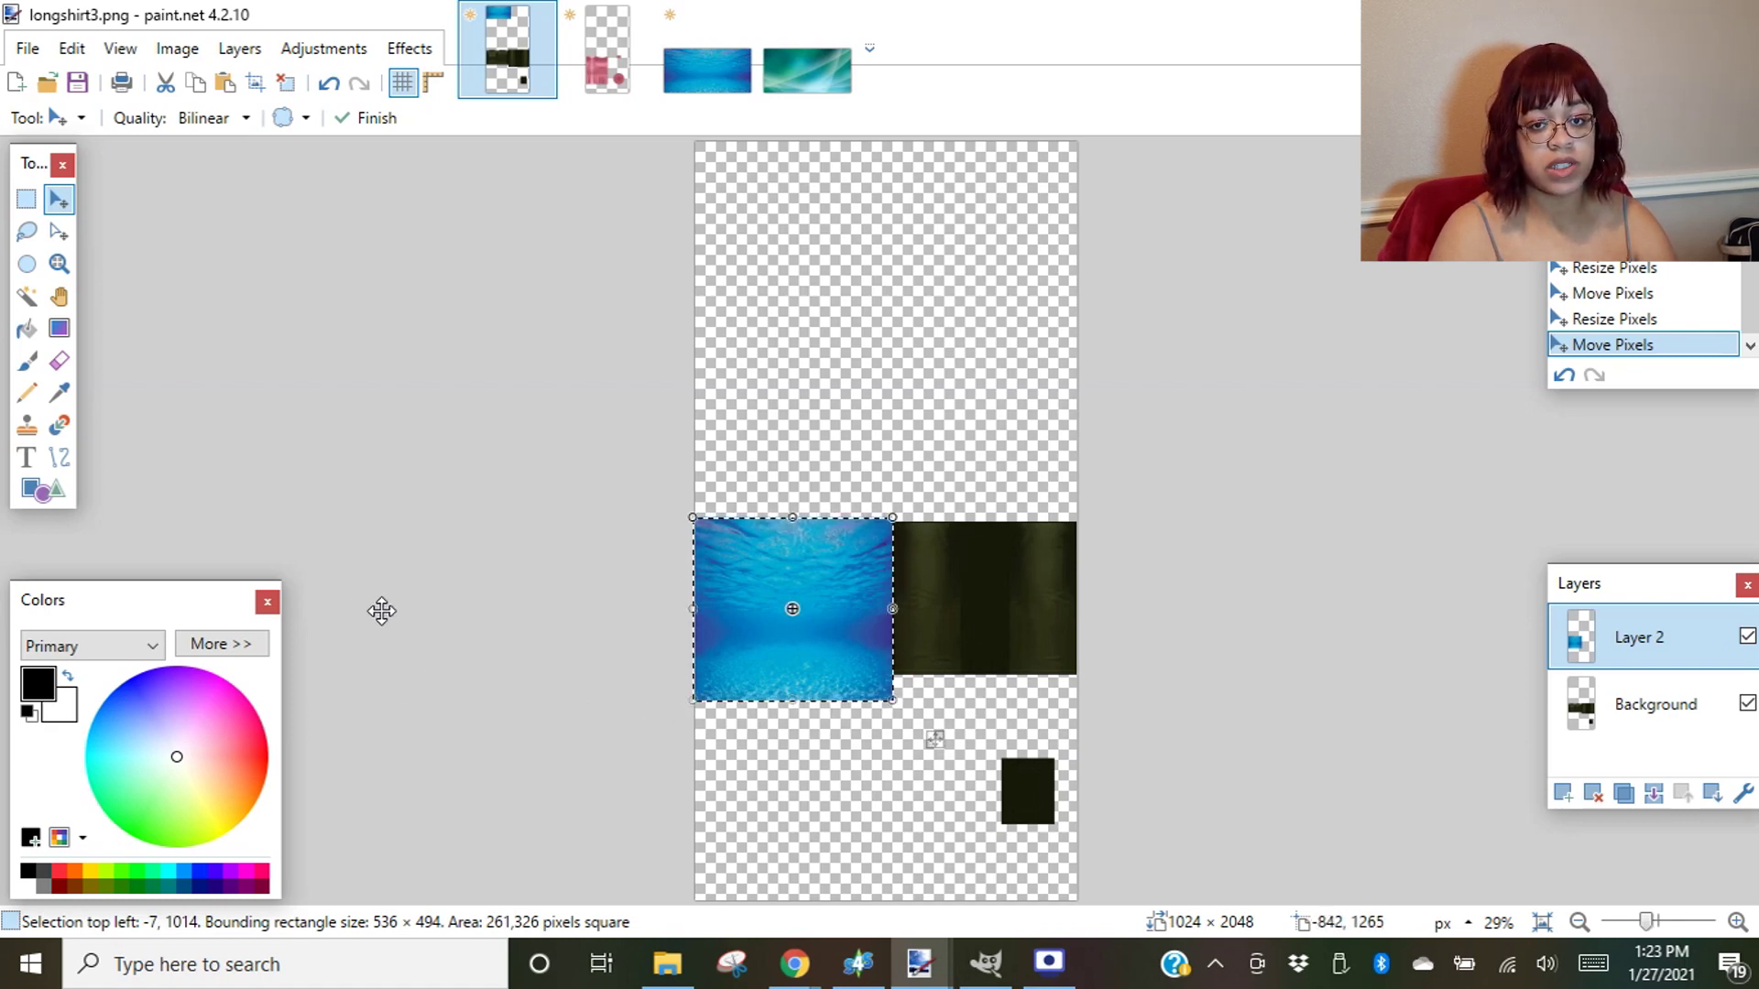
click(34, 200)
click(911, 283)
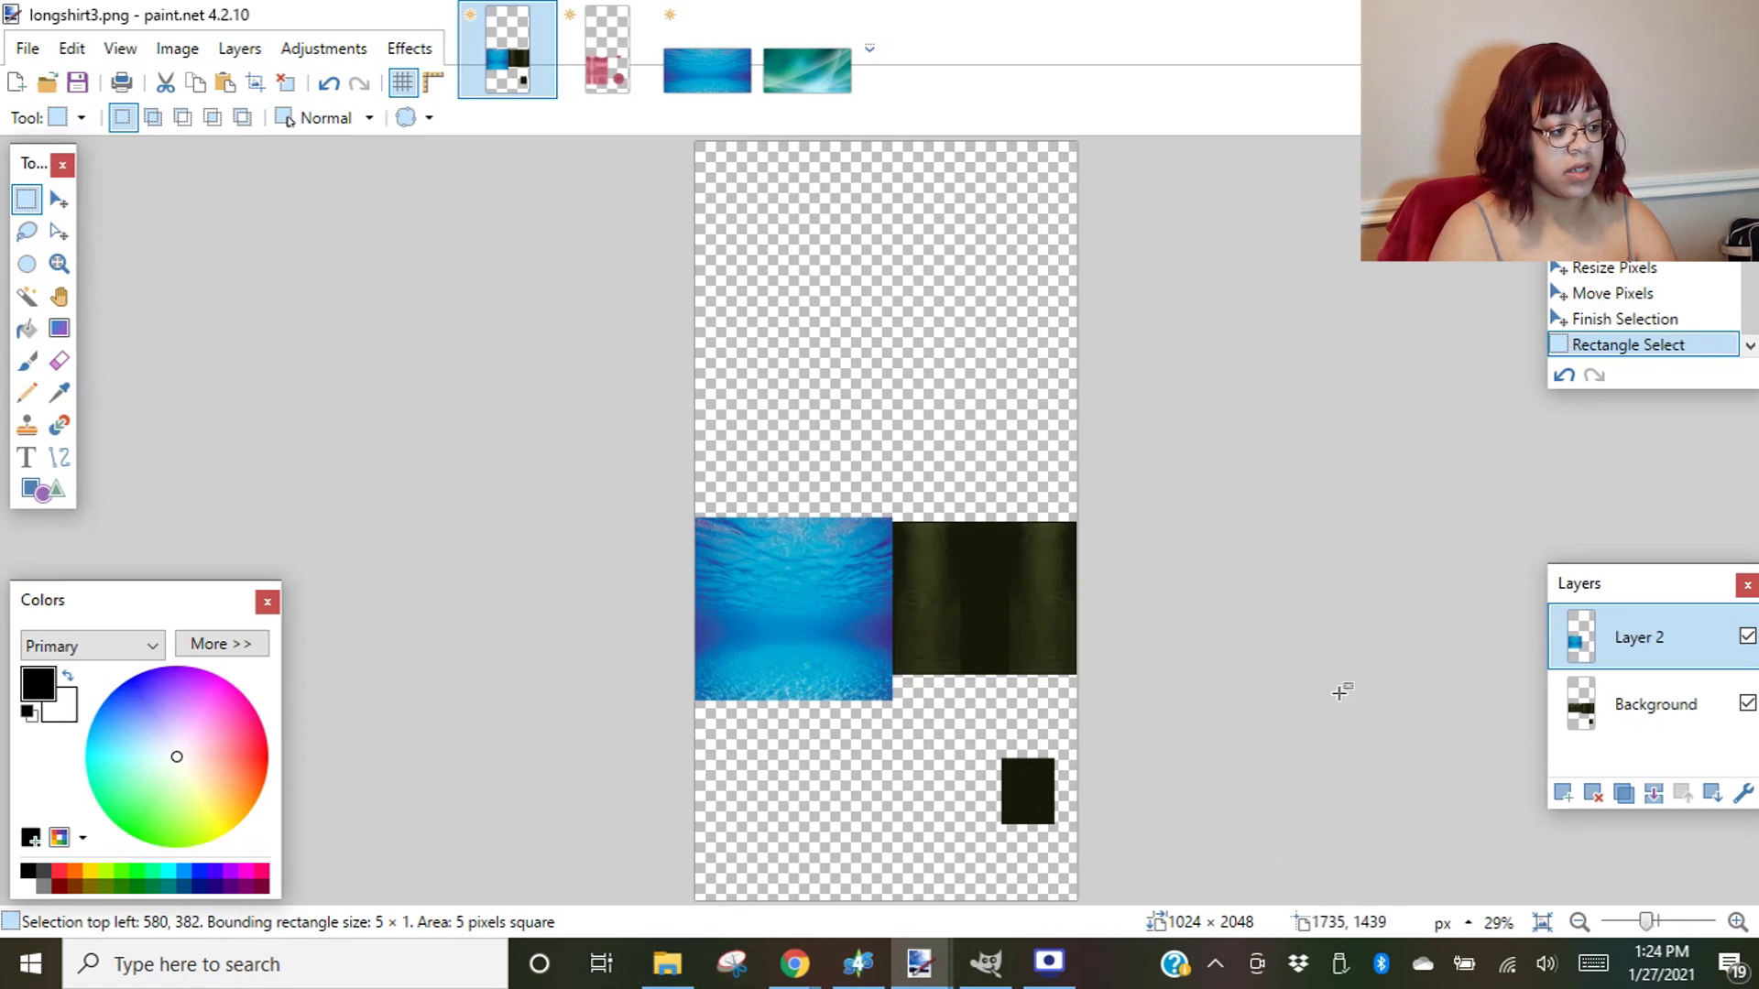
- Select the empty area above the shirt on the Background layer with the Magic Wand at 50% tolerance and fill it with black
click(60, 202)
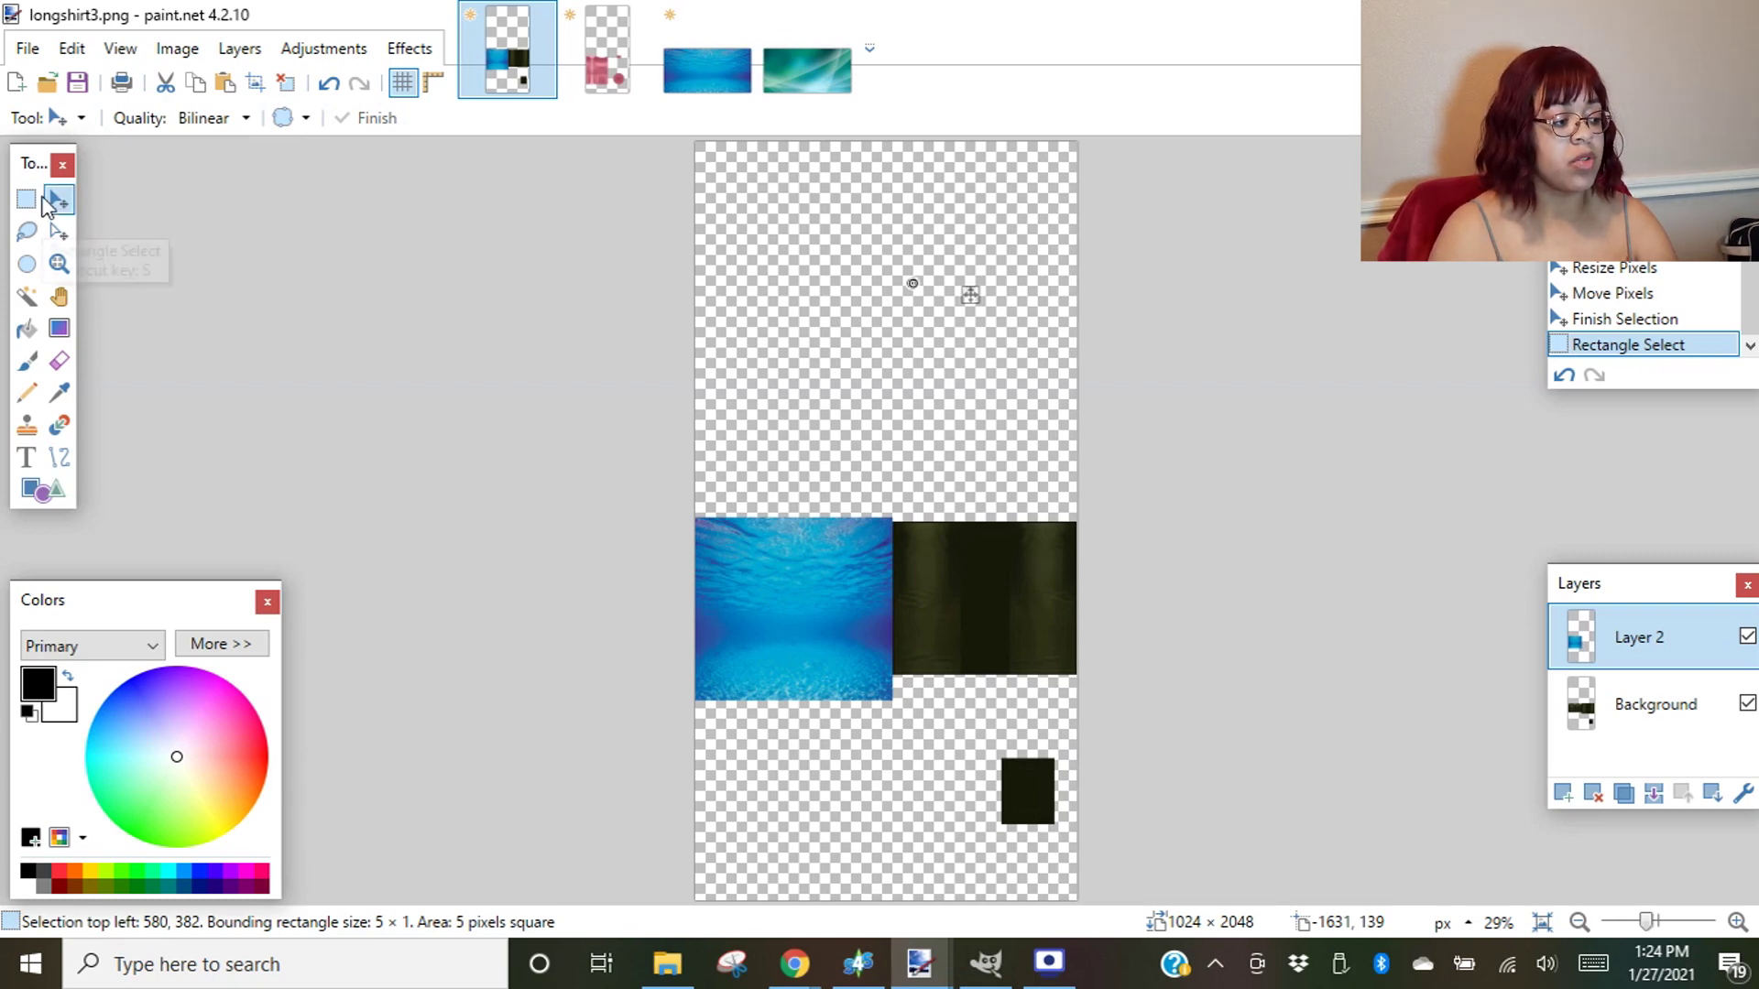
click(29, 297)
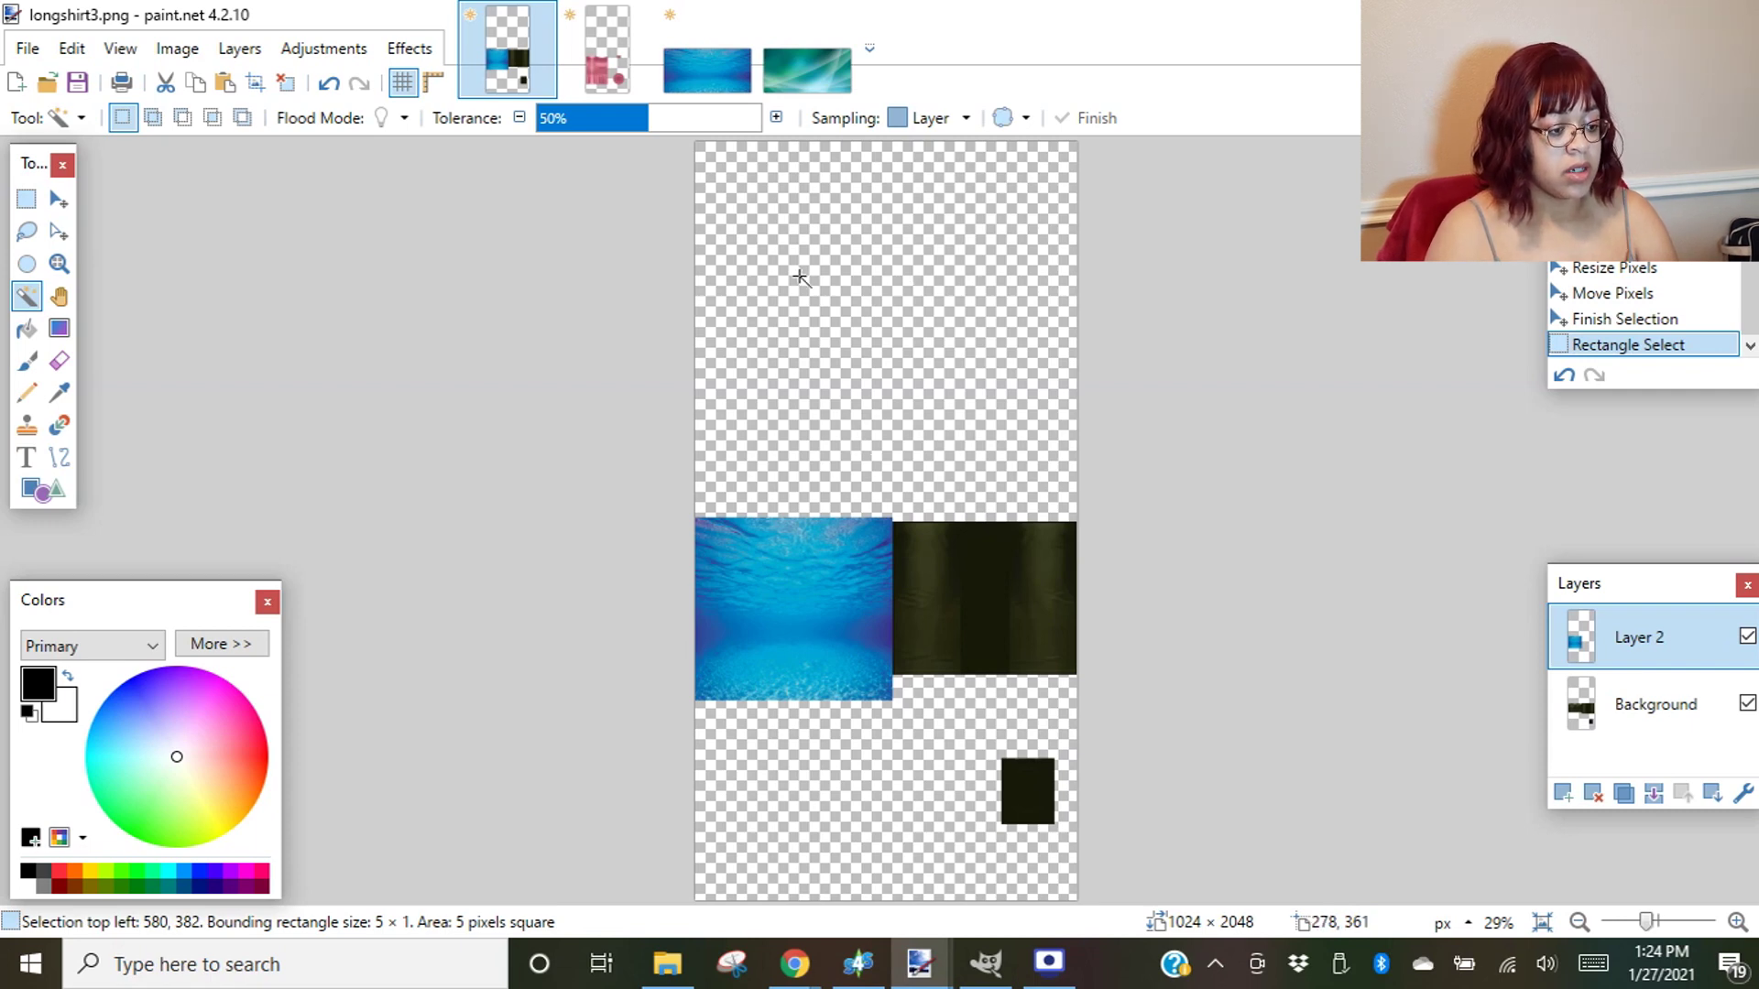
click(795, 229)
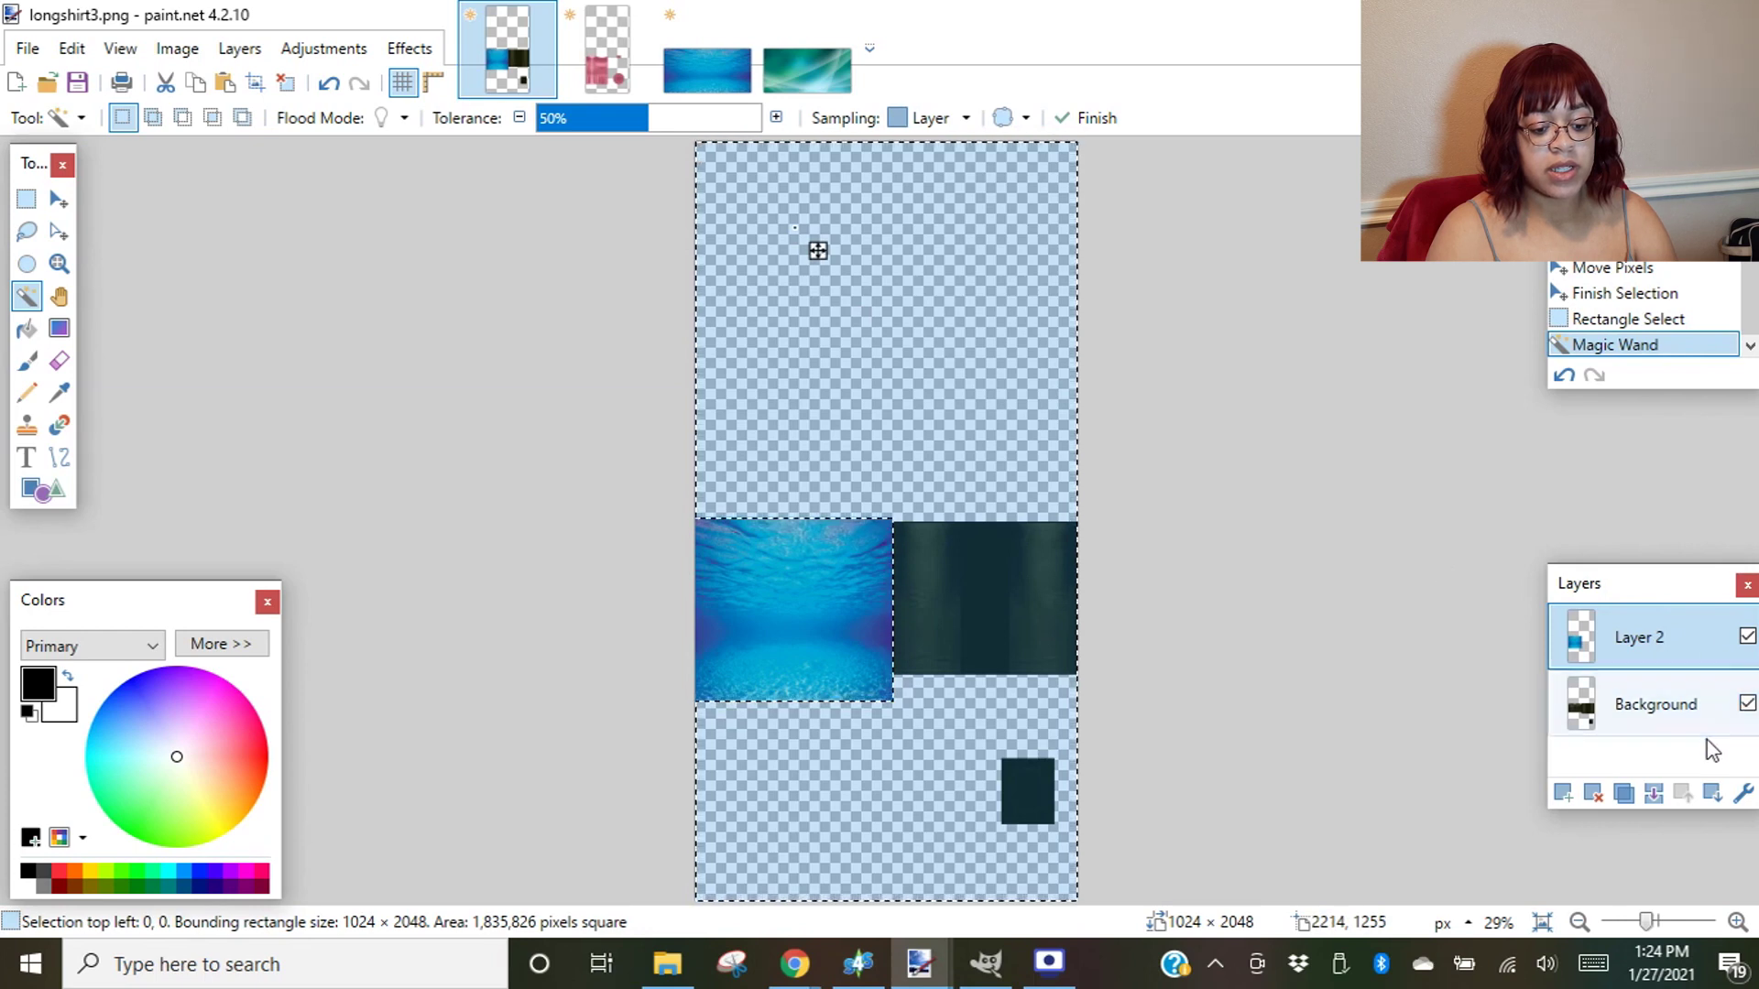
click(1684, 707)
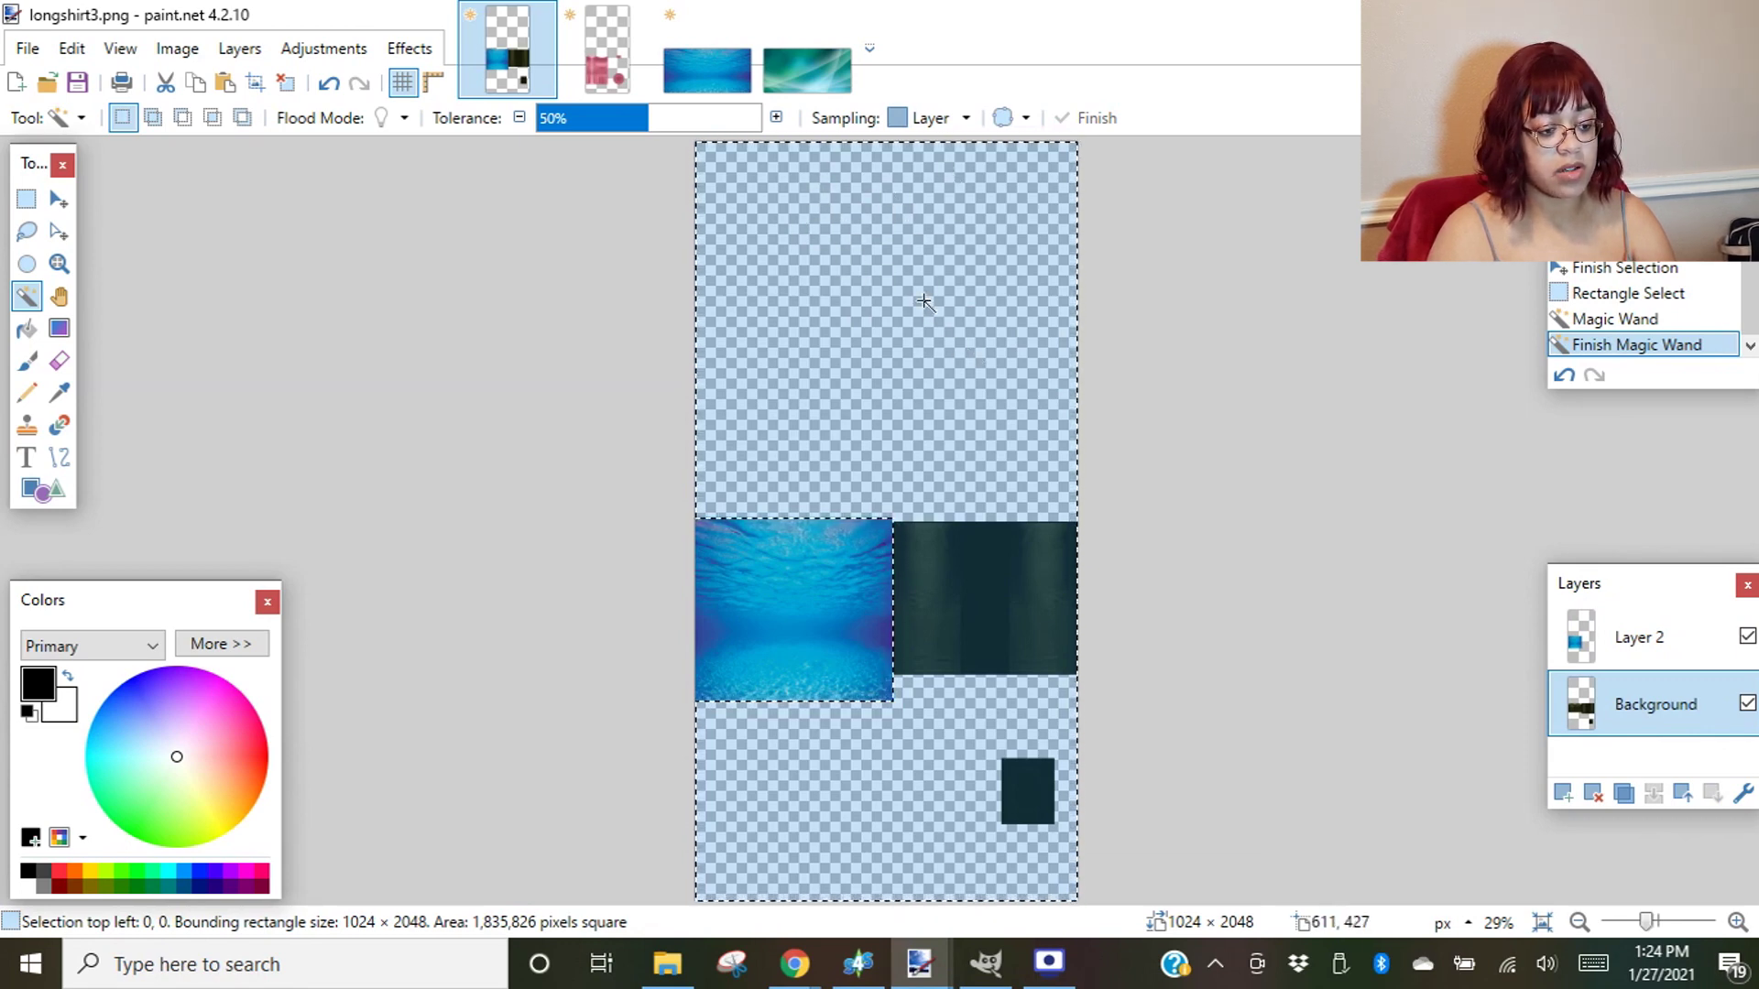
click(907, 261)
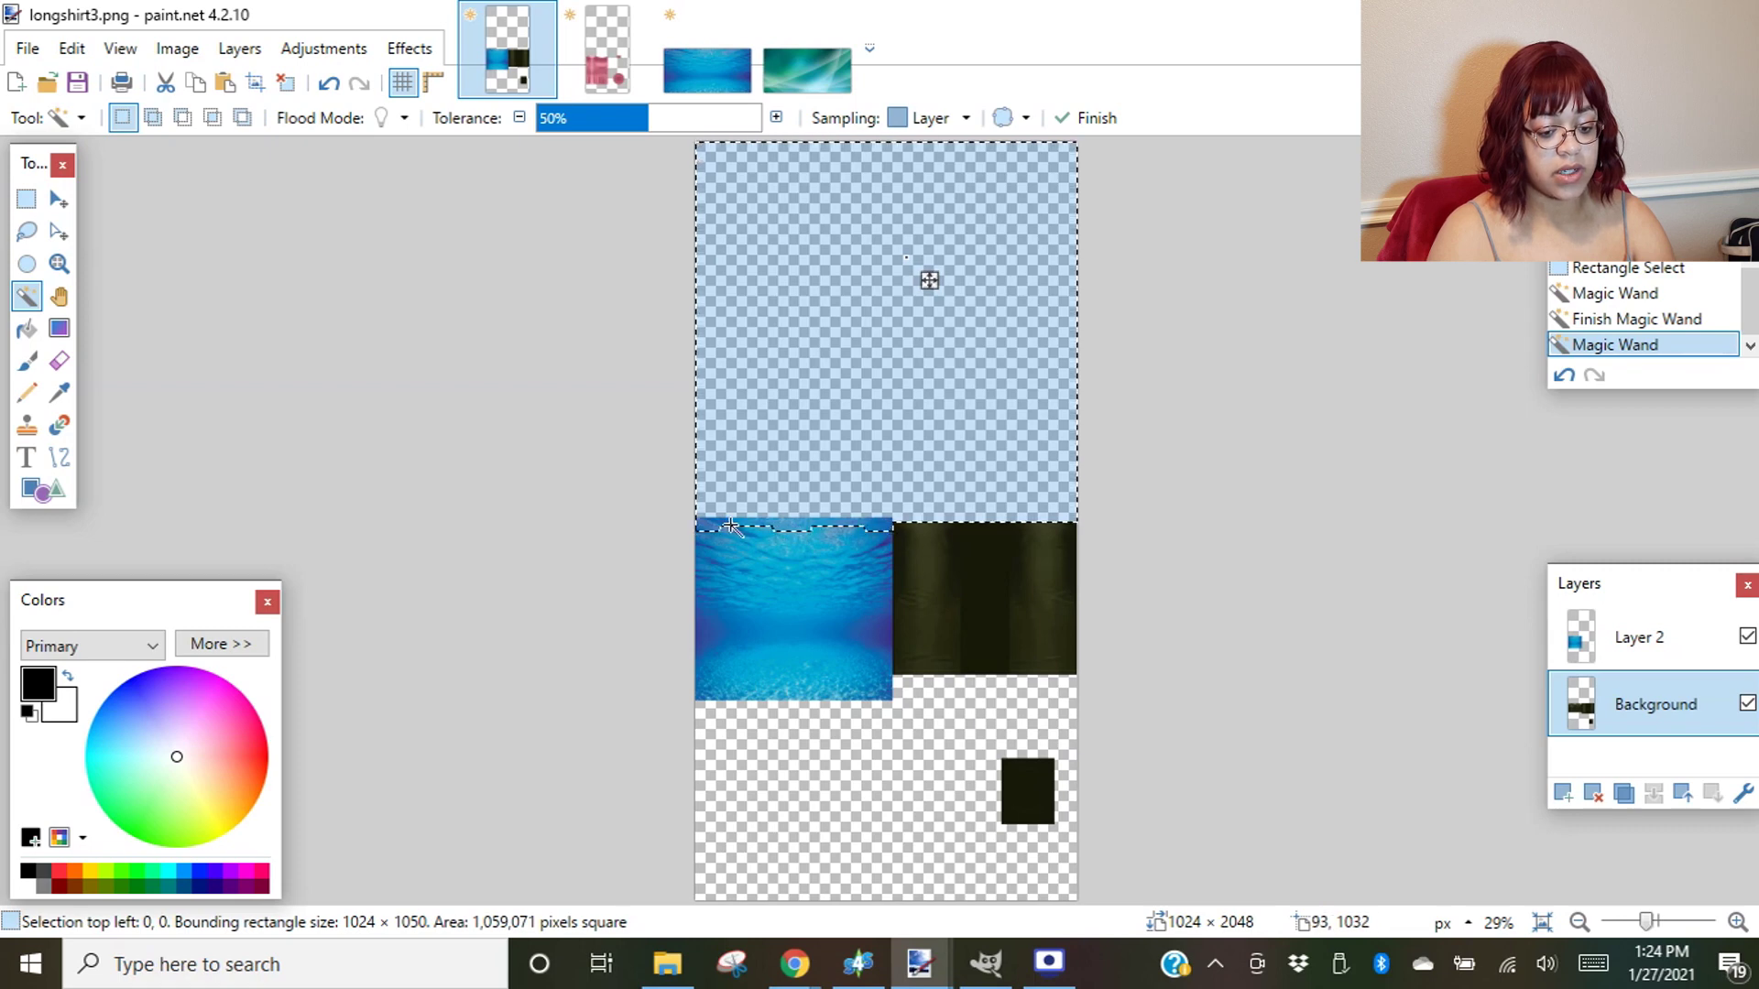
key(BackSpace)
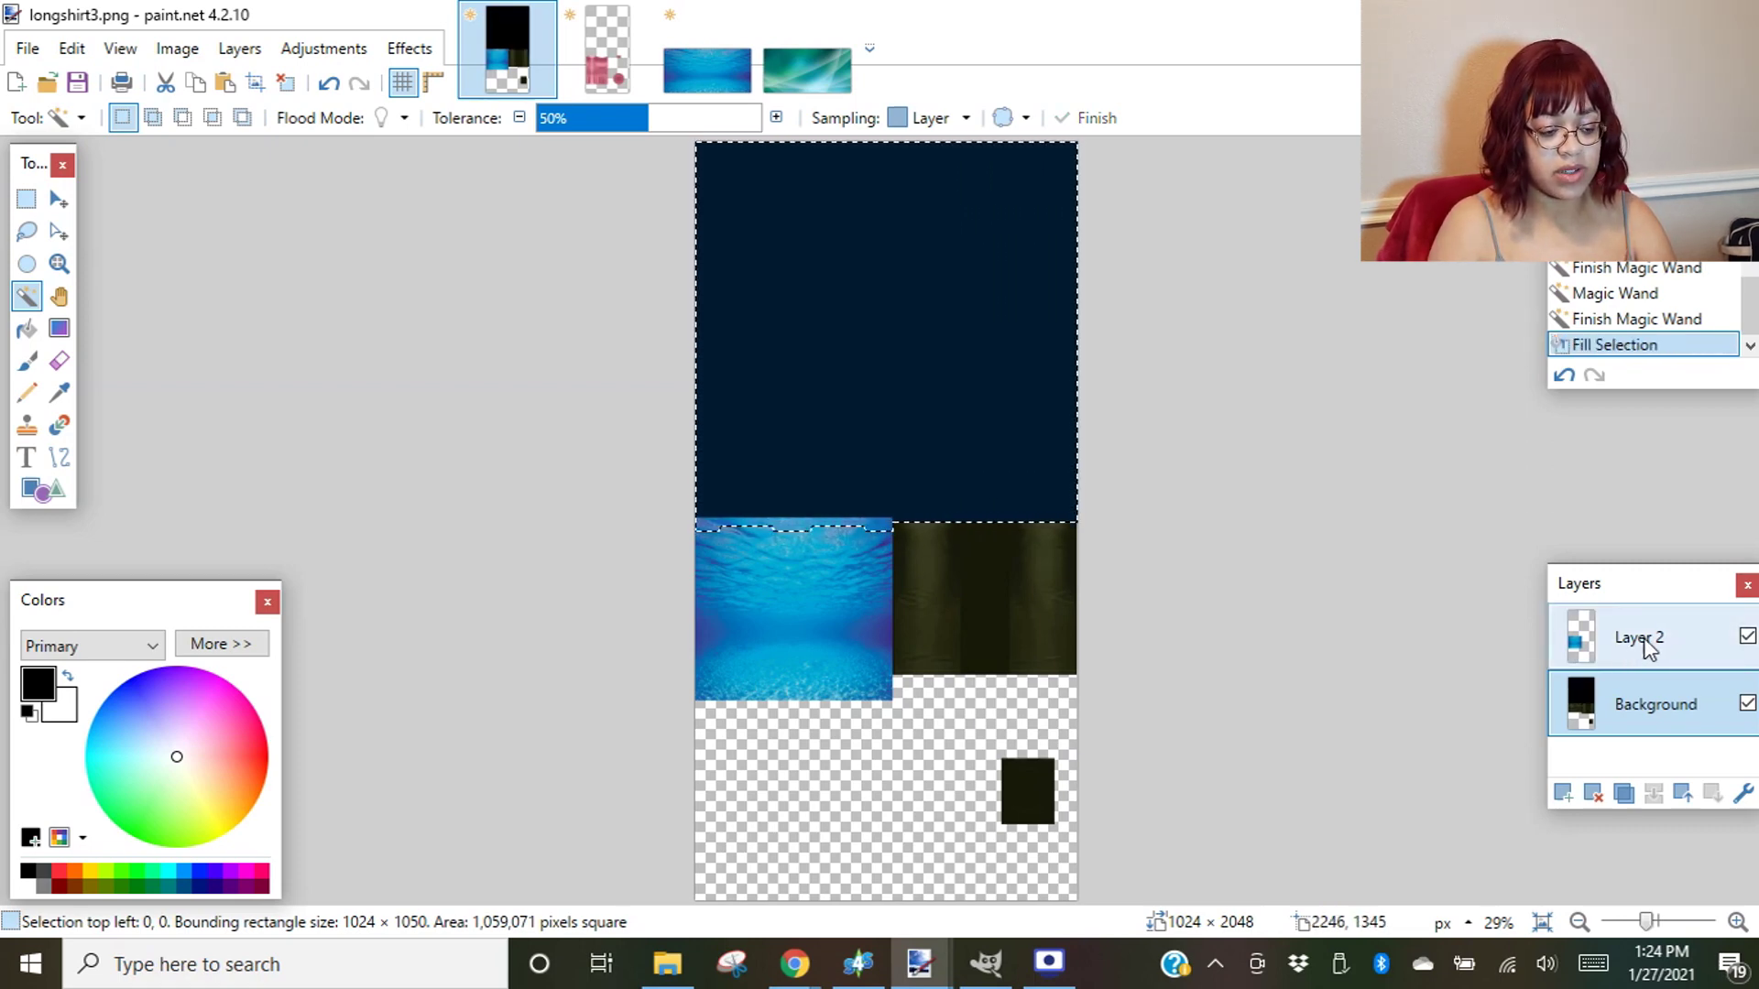
- Undo the black fill and erase the strip of underwater print extending above the shirt's torso section on Layer 2
click(1644, 642)
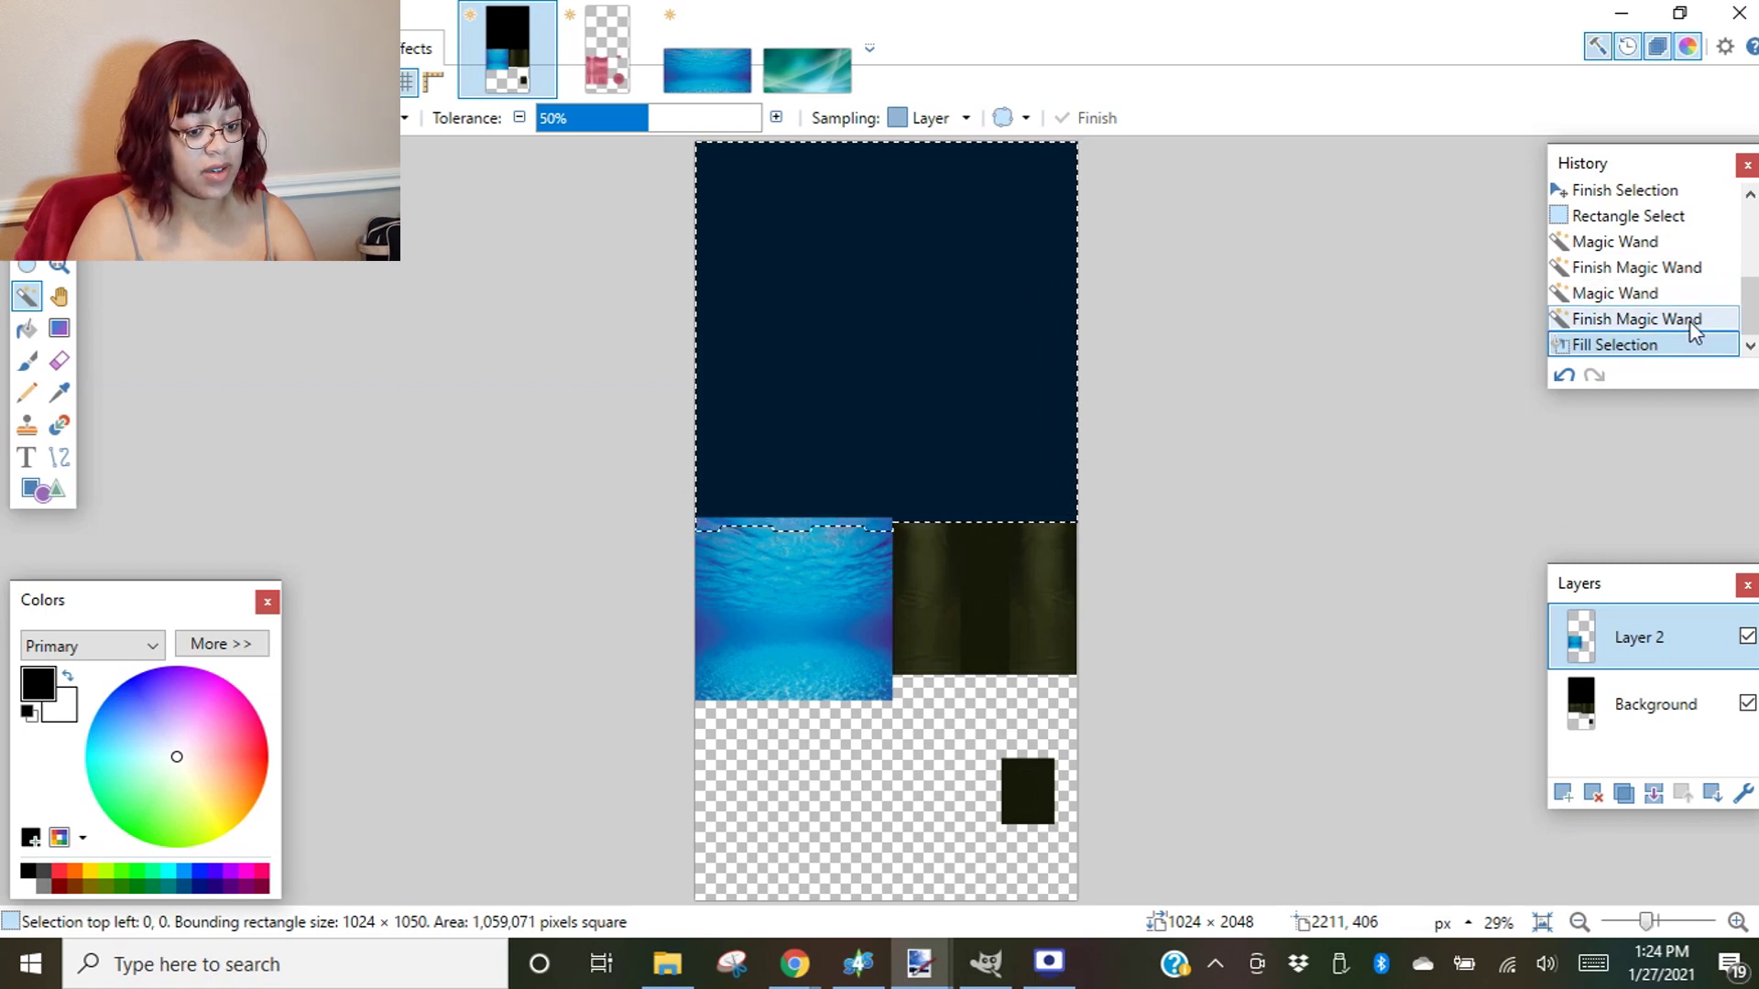
click(1695, 323)
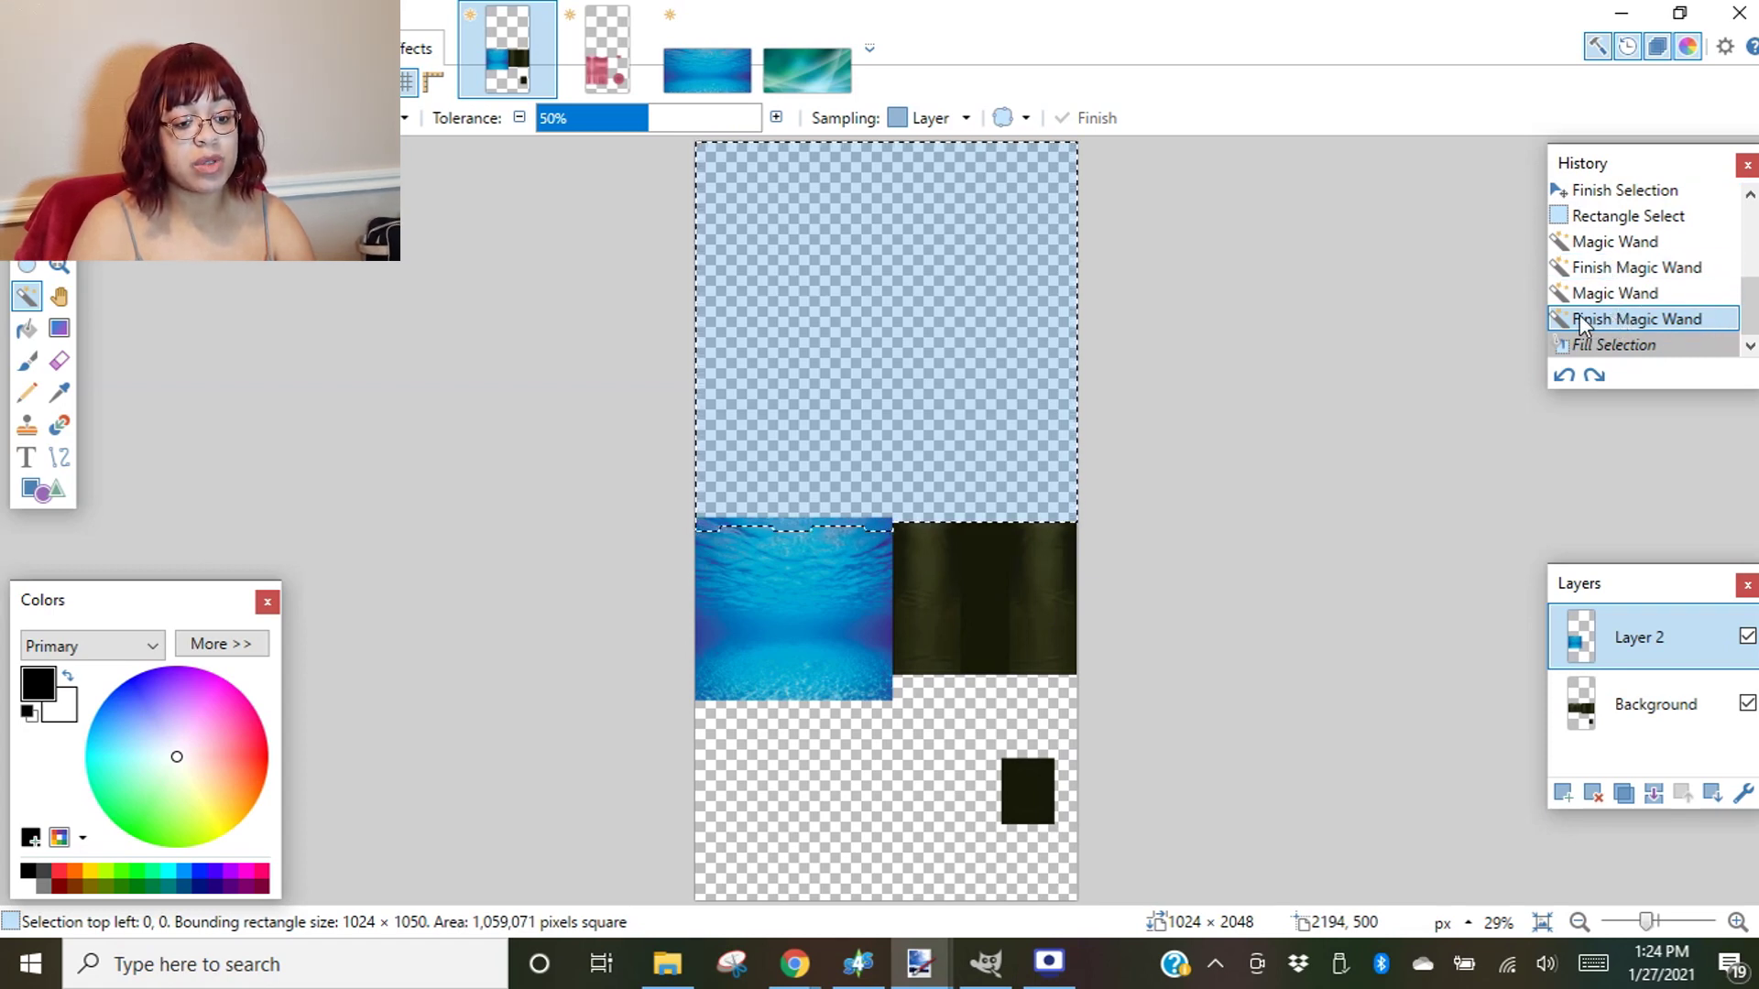
click(1628, 48)
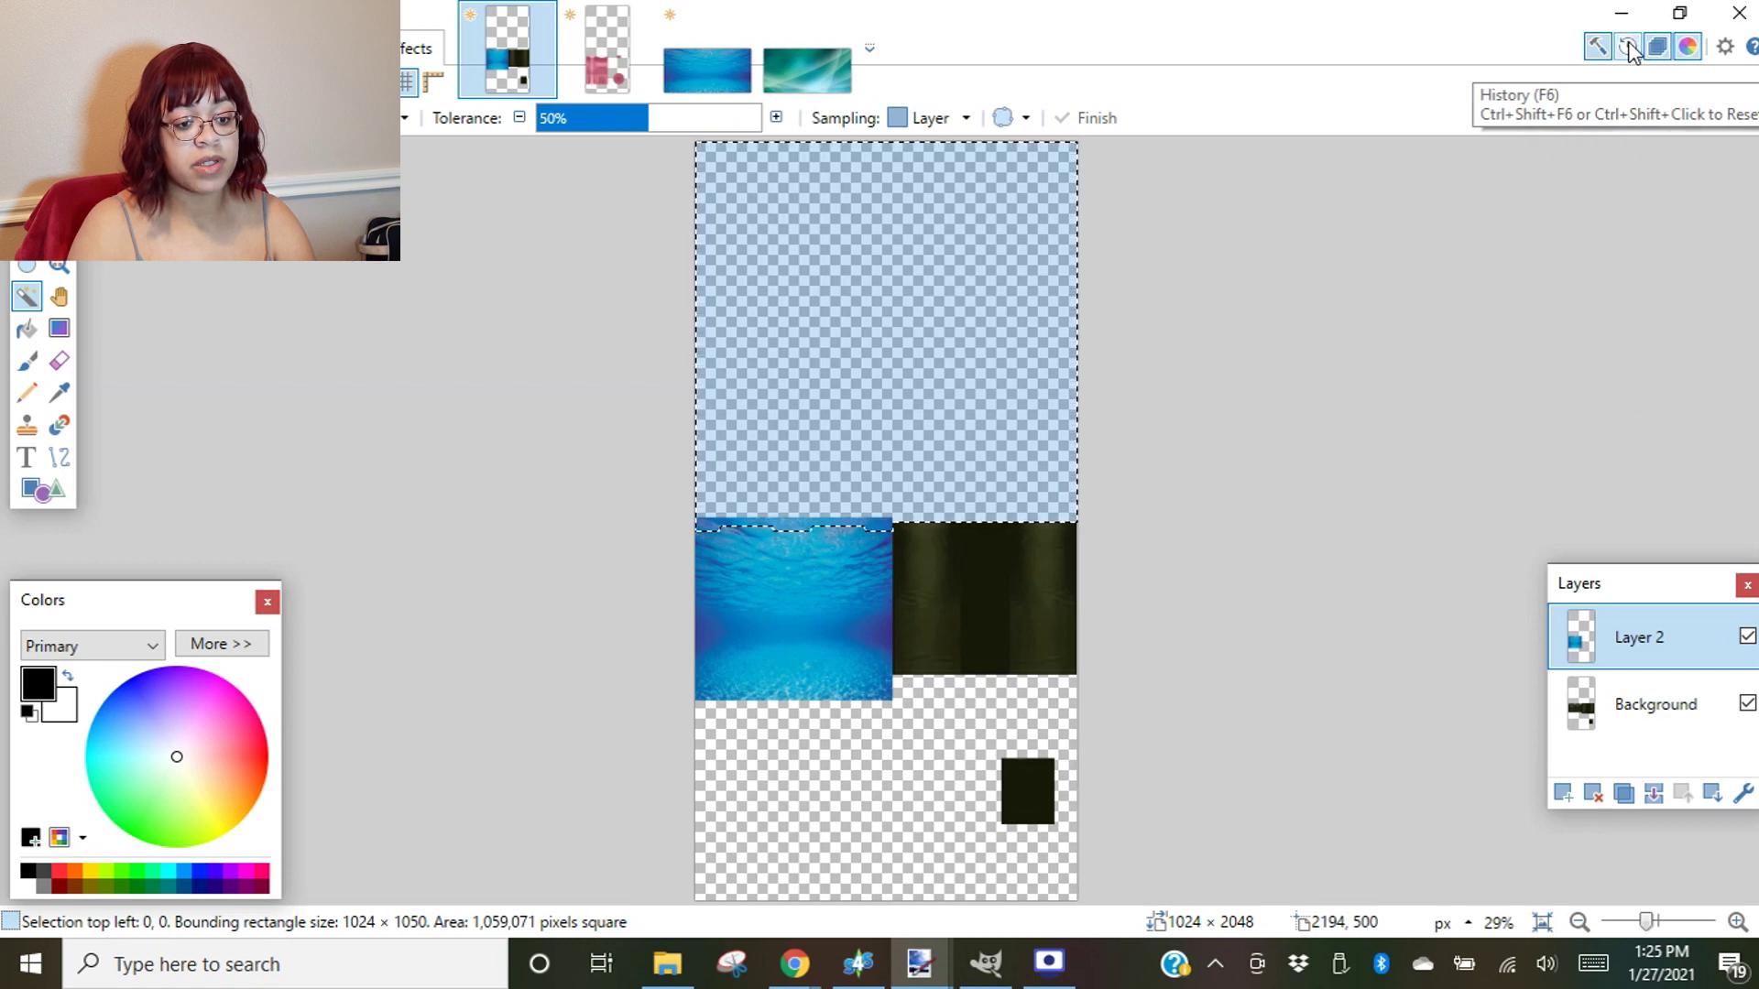
click(1627, 48)
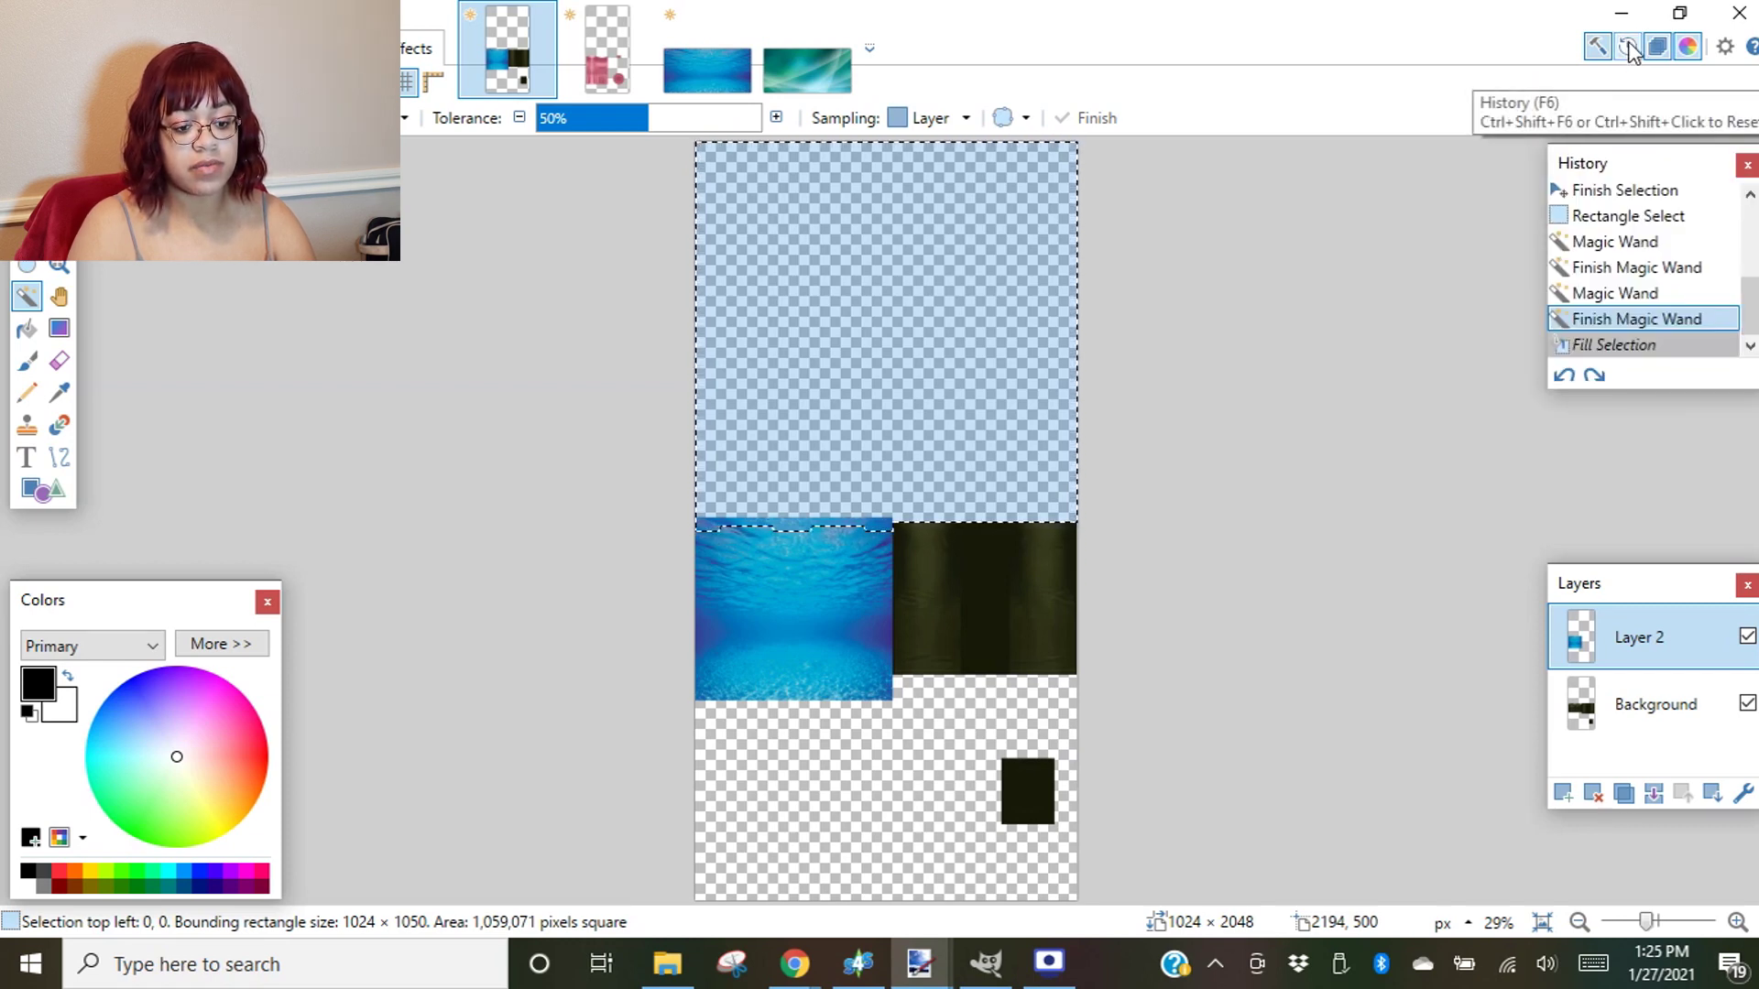
click(1644, 295)
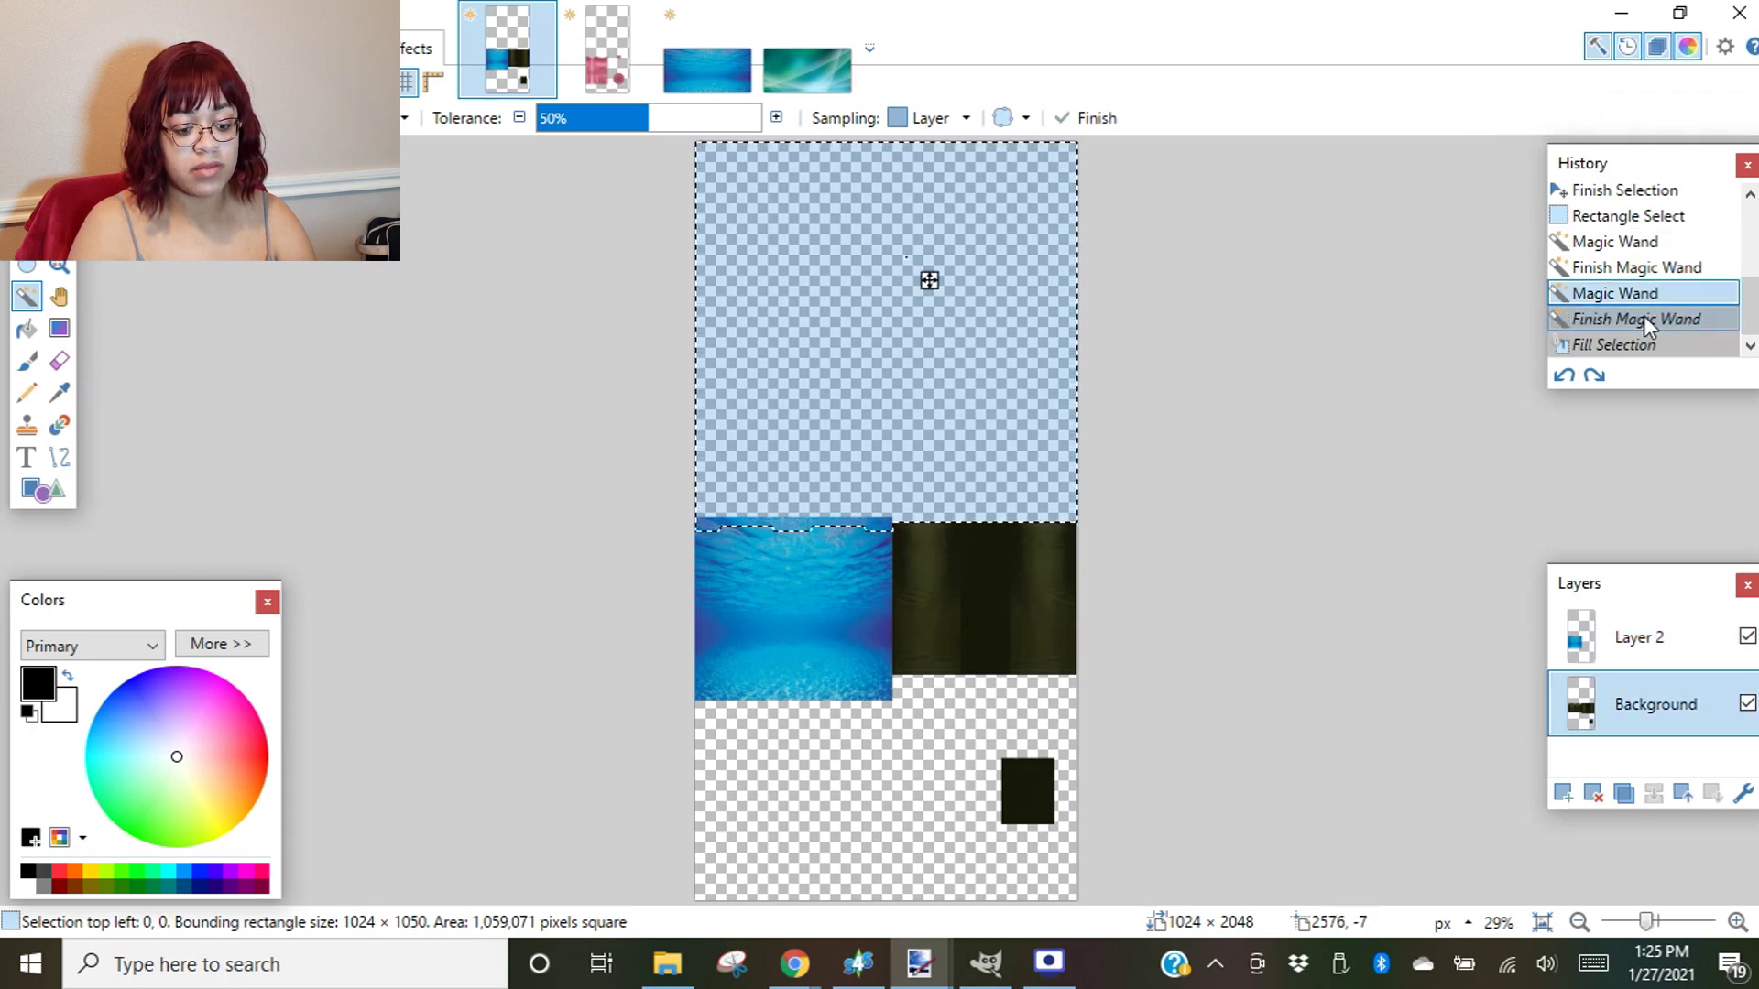
click(1658, 638)
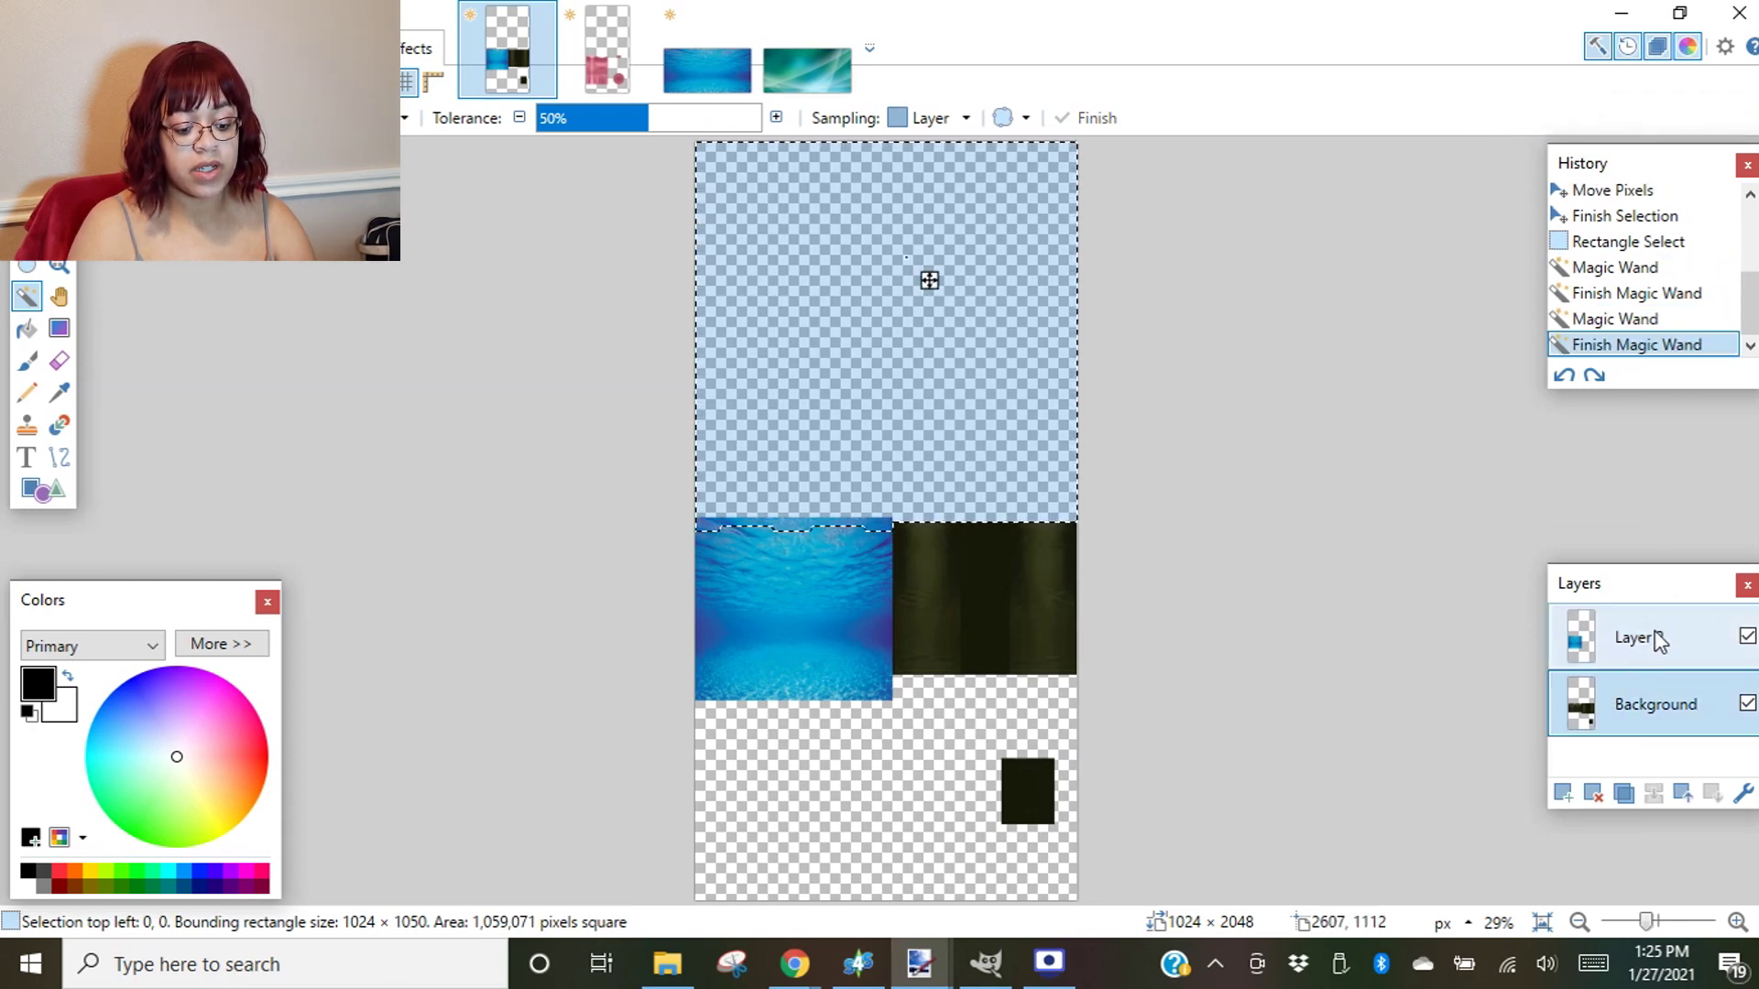
key(Delete)
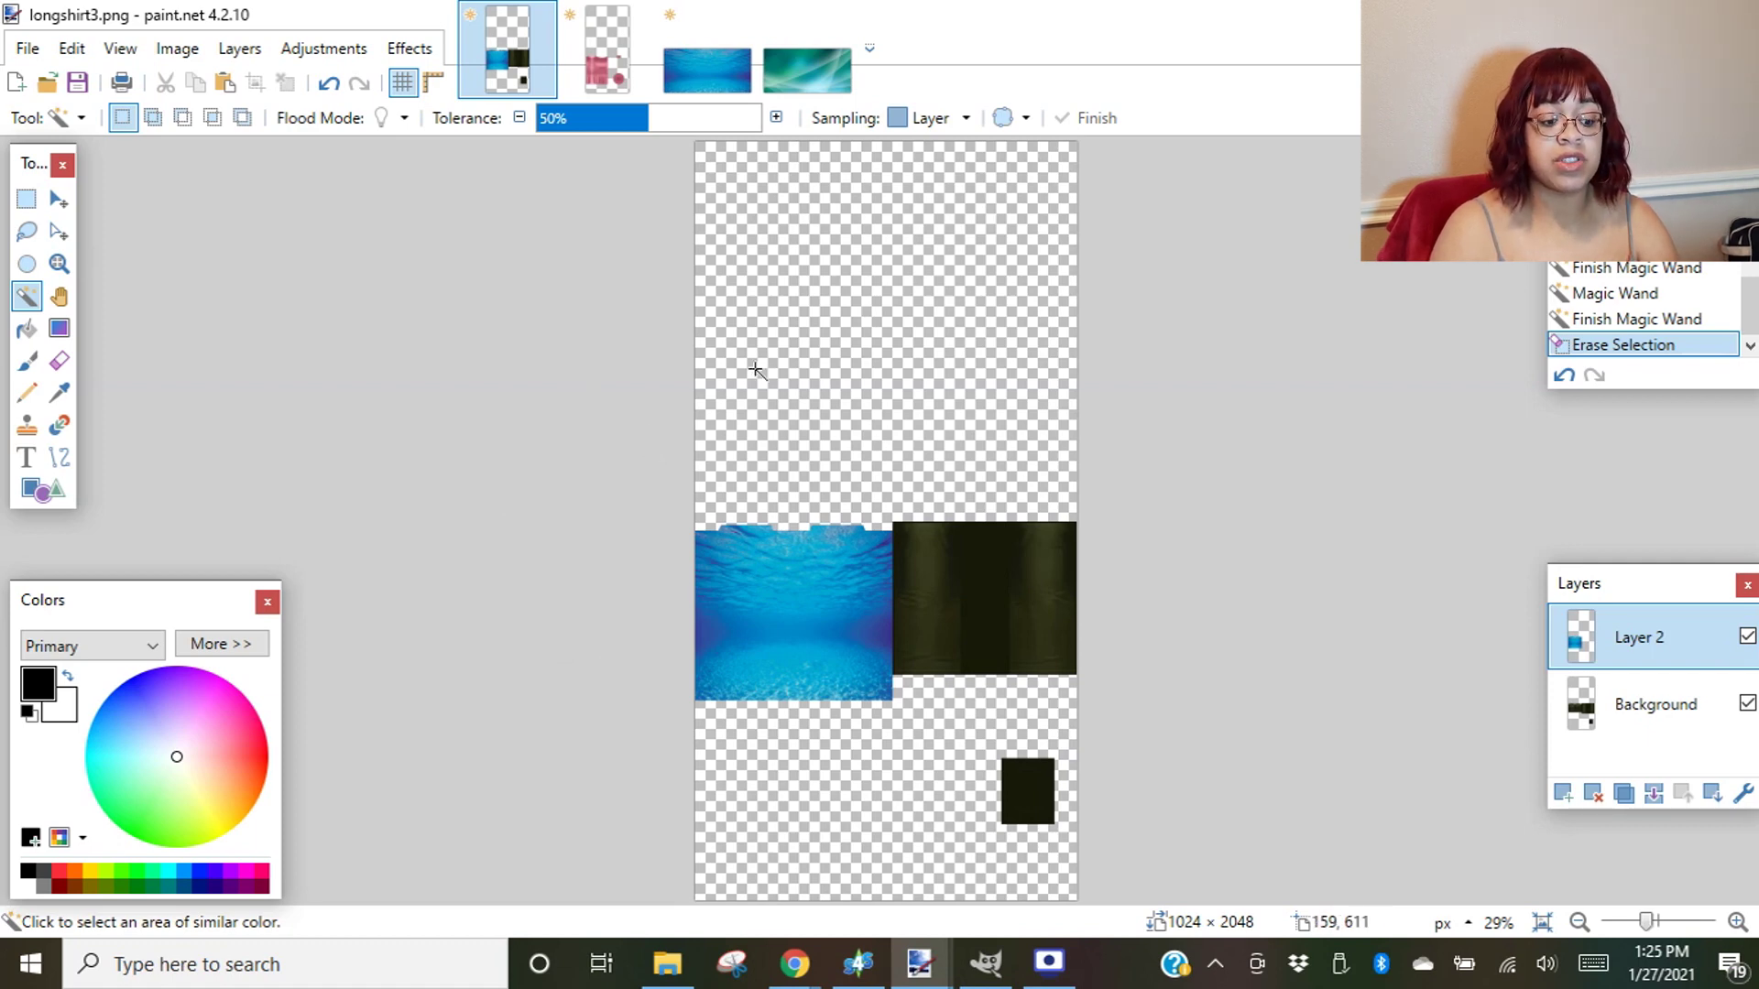
- Select the empty area below the shirt on the Background layer and erase the print extending below the torso section on Layer 2
click(794, 750)
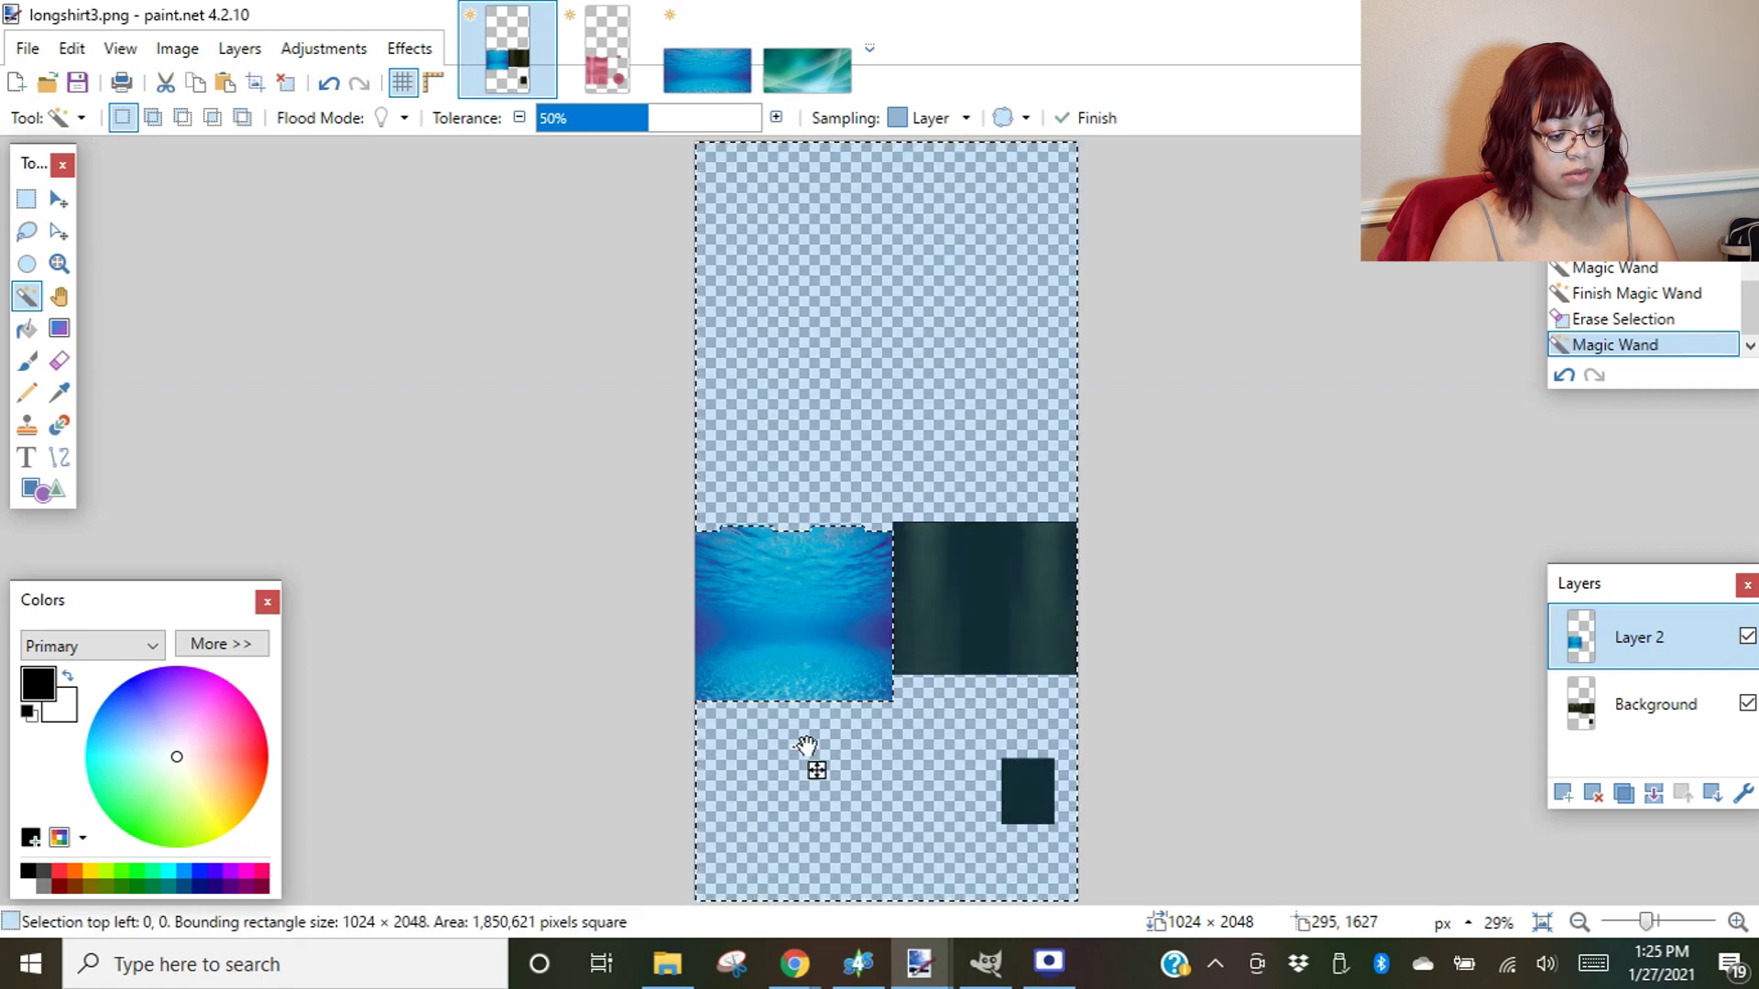
click(1694, 712)
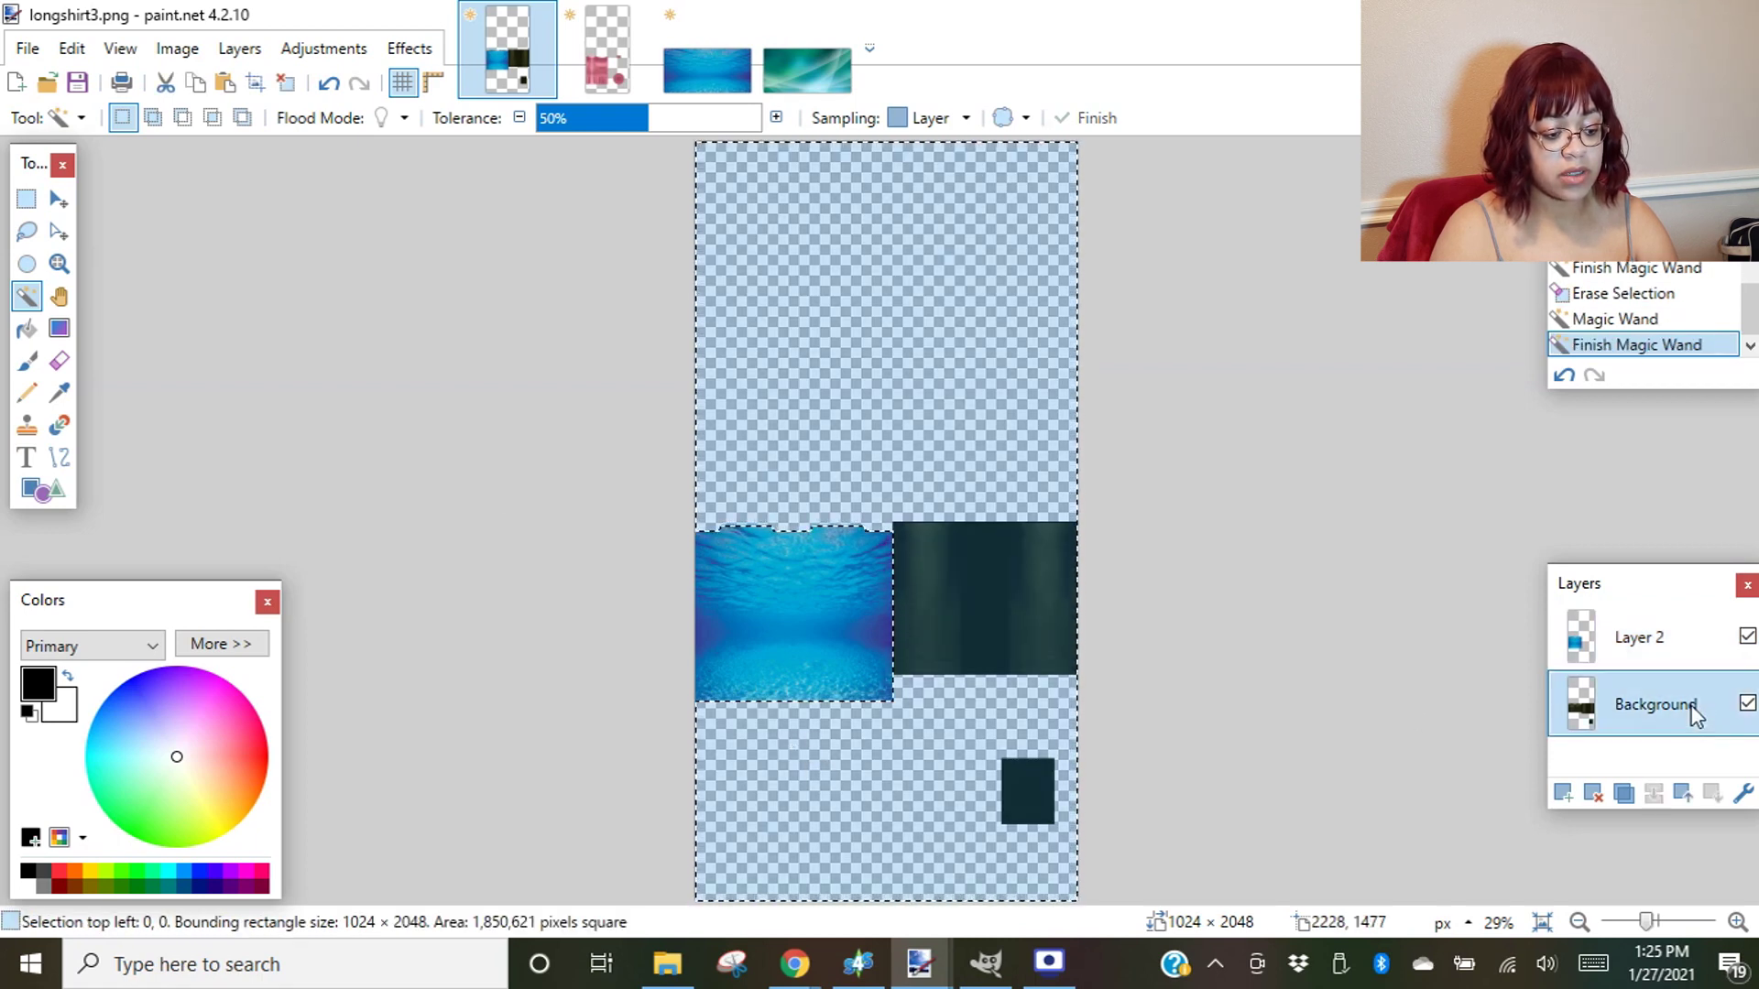
click(868, 766)
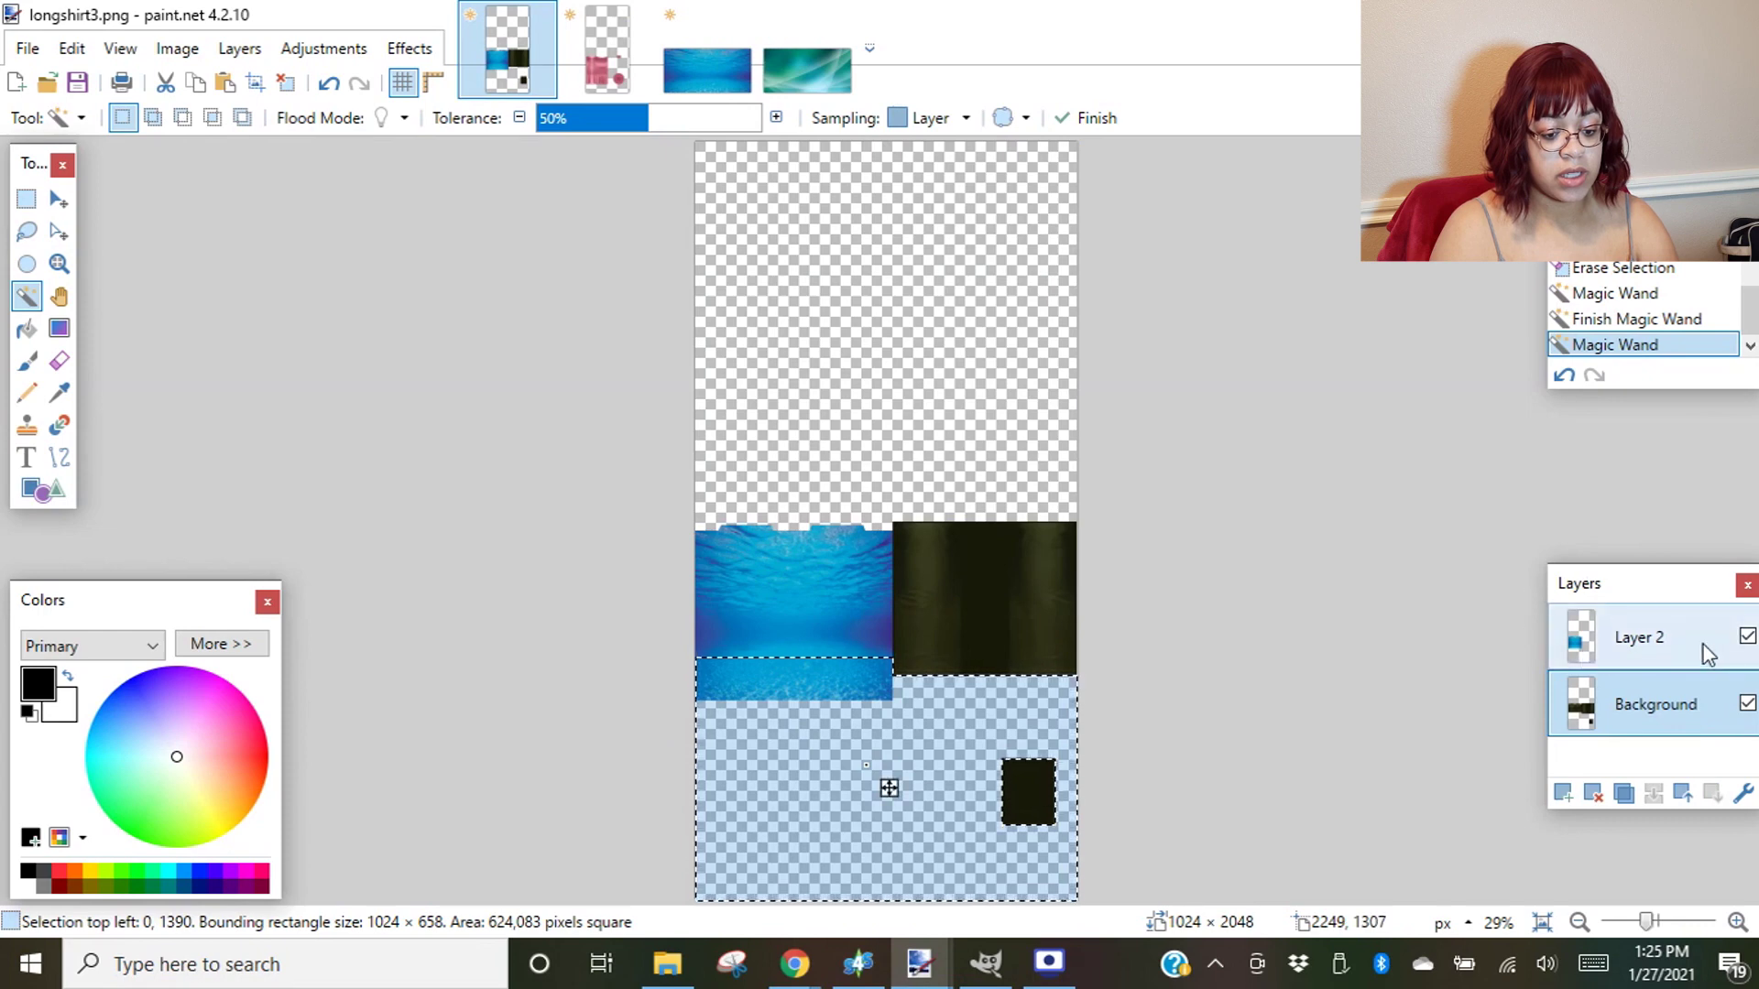
click(1680, 639)
key(Delete)
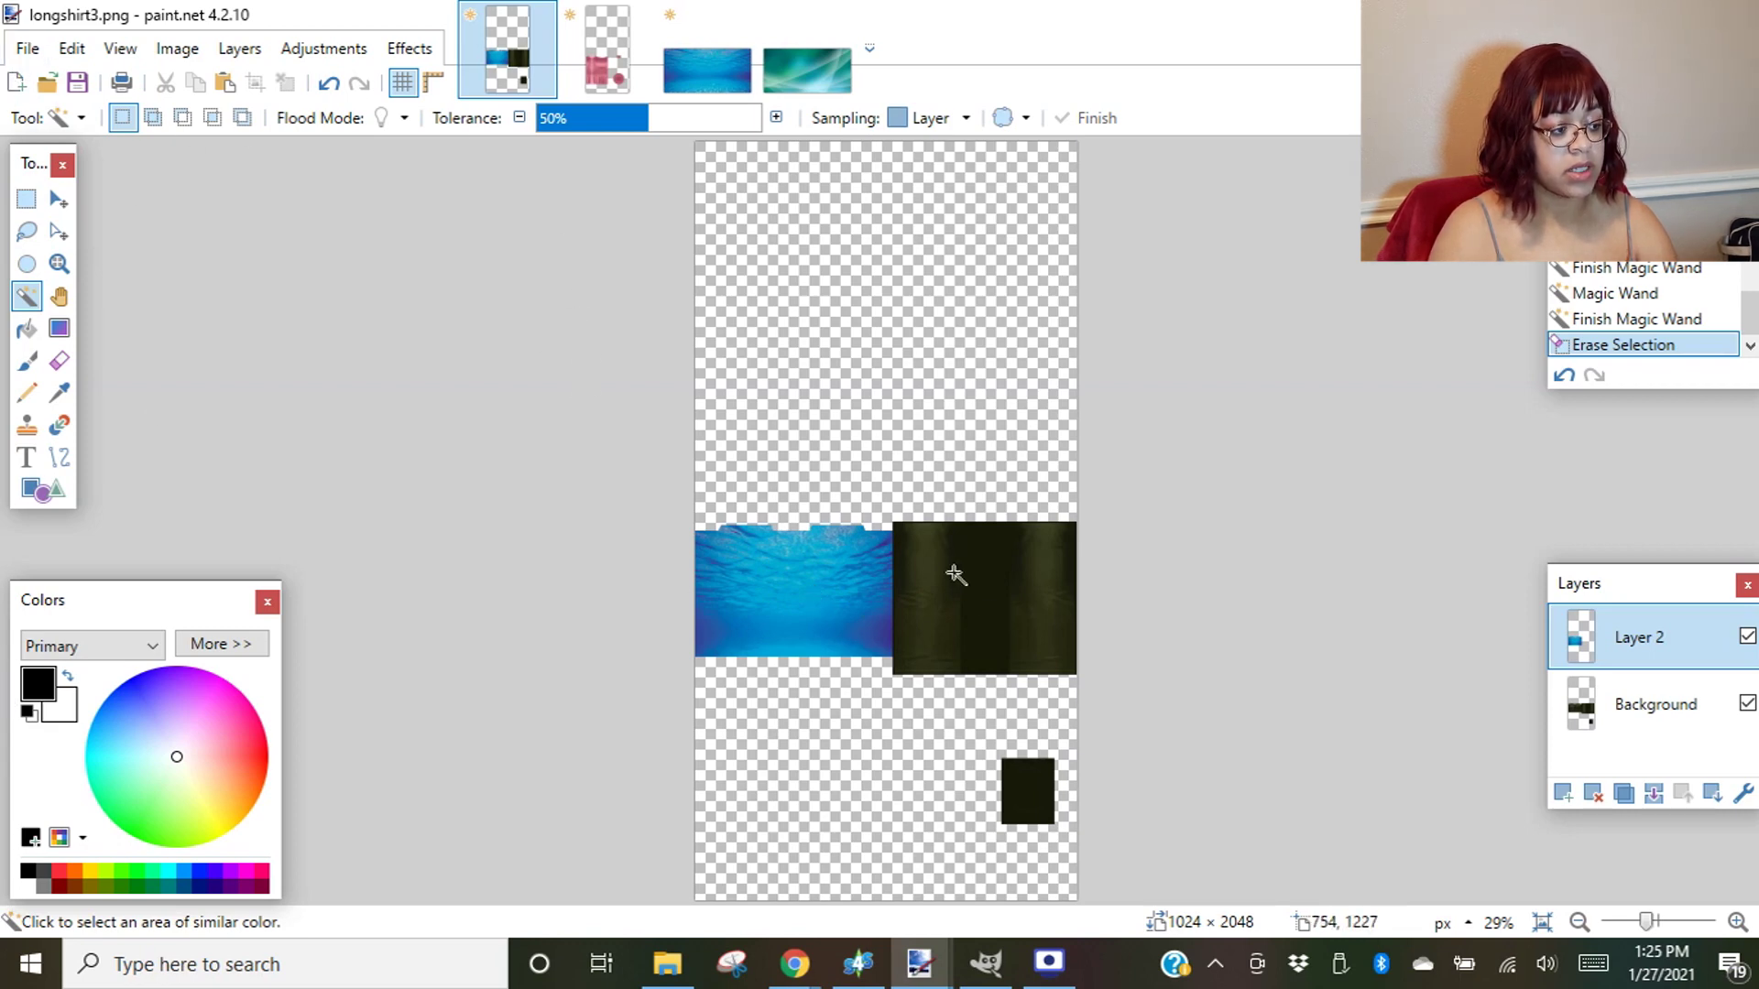
- Paste another underwater print on Layer 2, stretch it to about 548 × 487 pixels over the dark section beside the torso, and deselect it
click(225, 83)
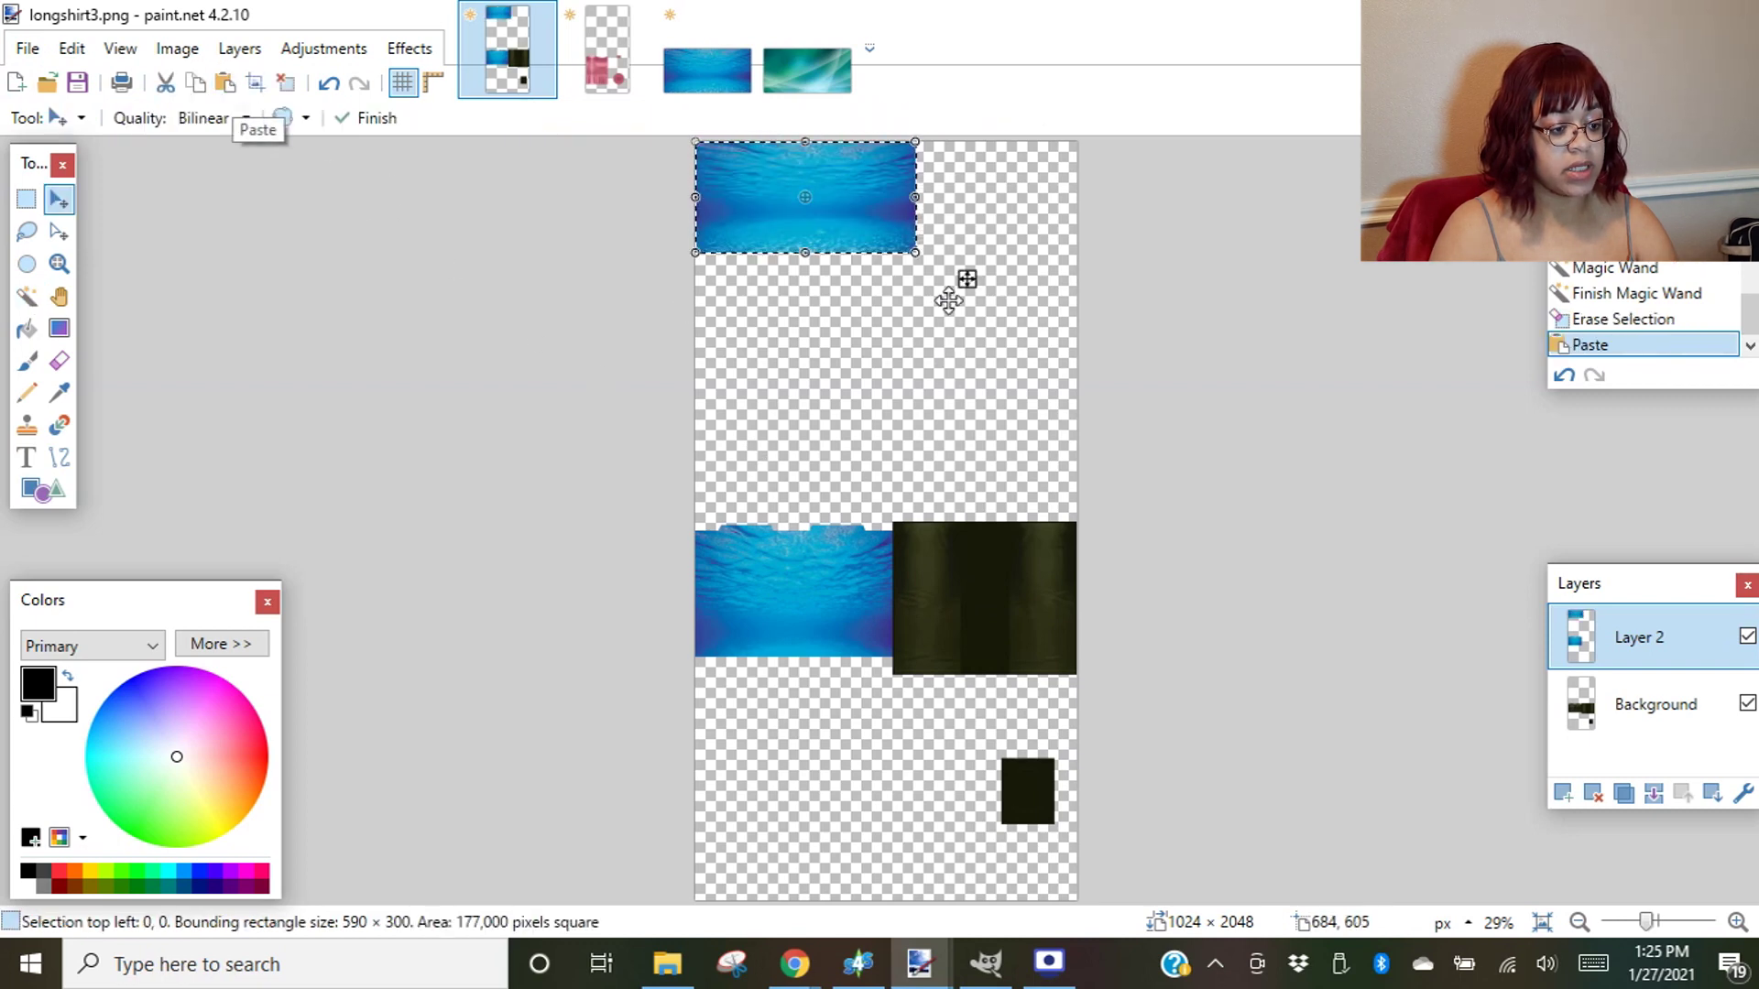
drag(901, 255, 1021, 568)
drag(989, 489, 1060, 627)
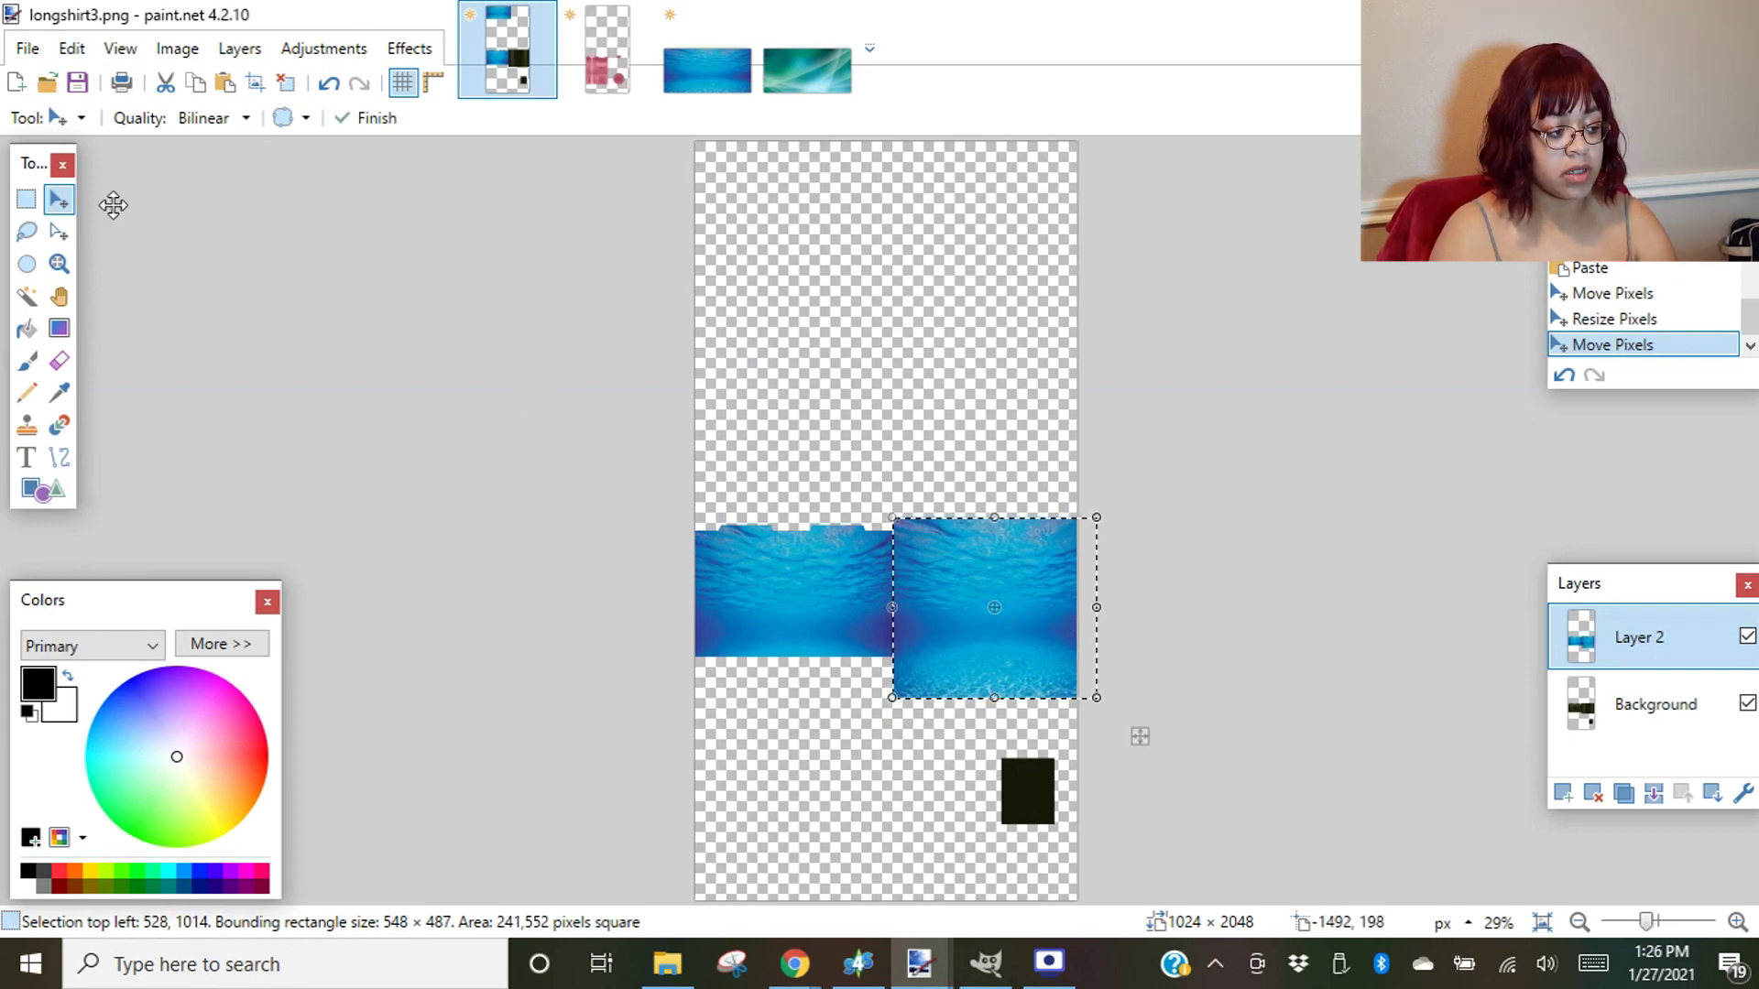
click(26, 199)
click(755, 255)
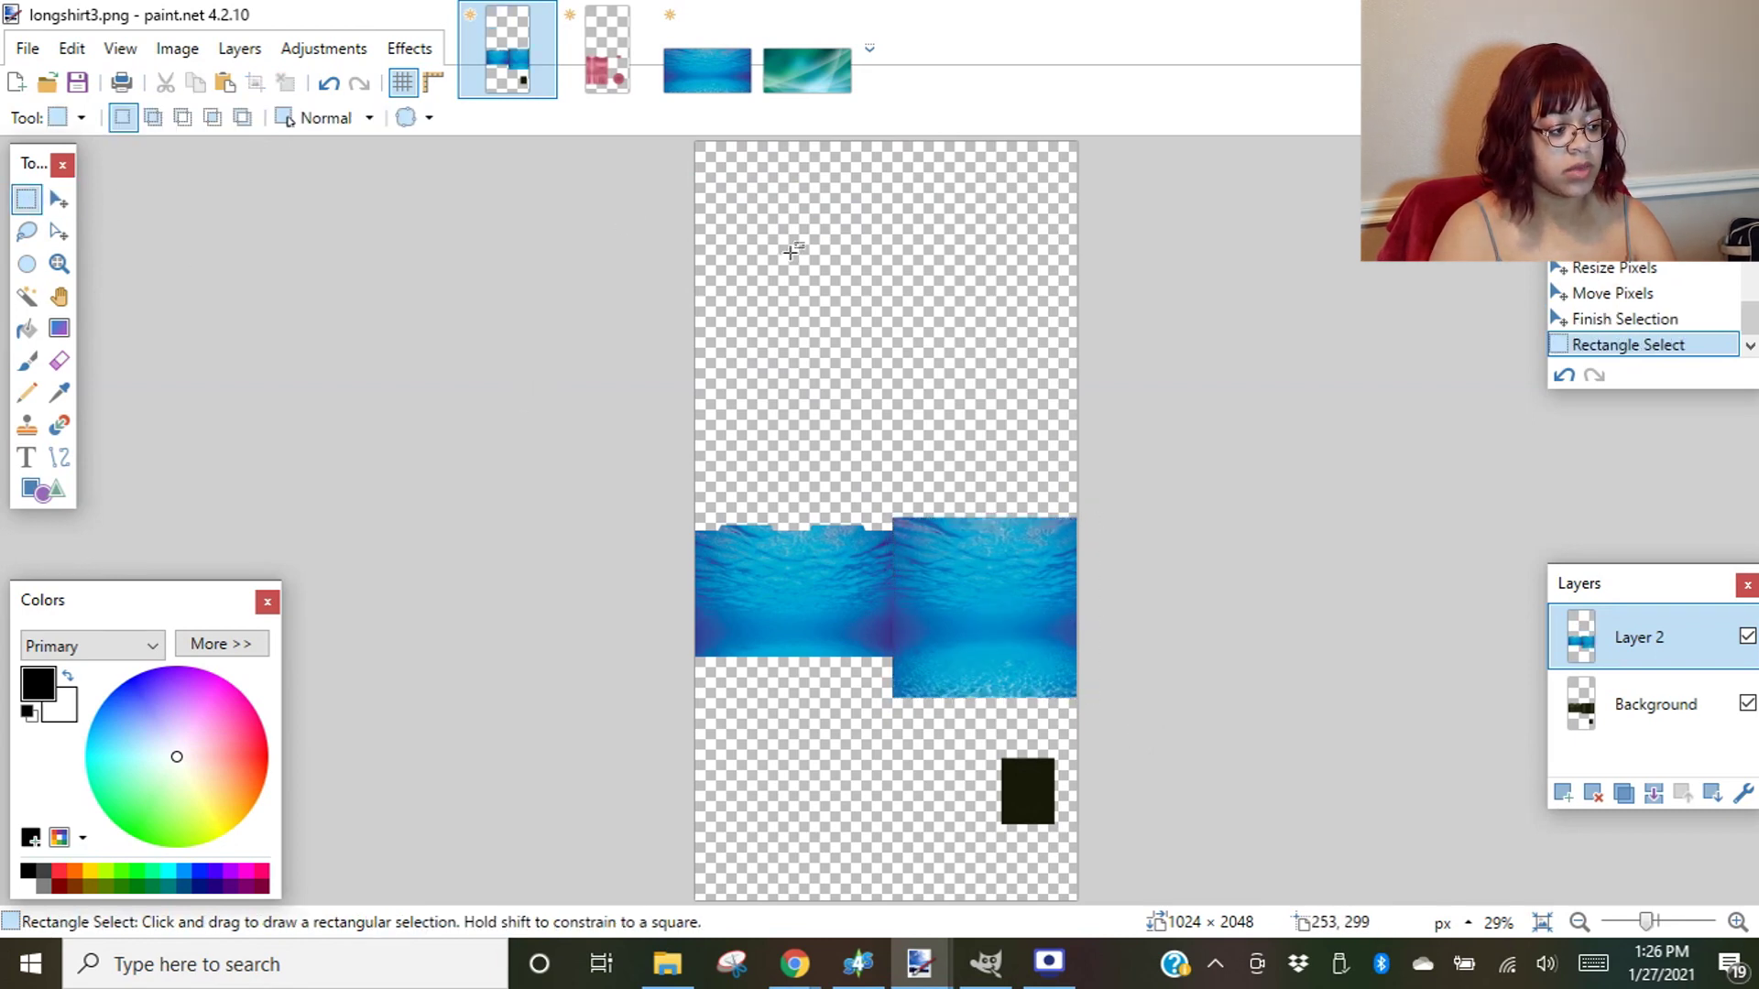
- Use the Background layer's empty upper area, selected at 50% tolerance, to erase the second print's upper overhang from Layer 2
click(27, 296)
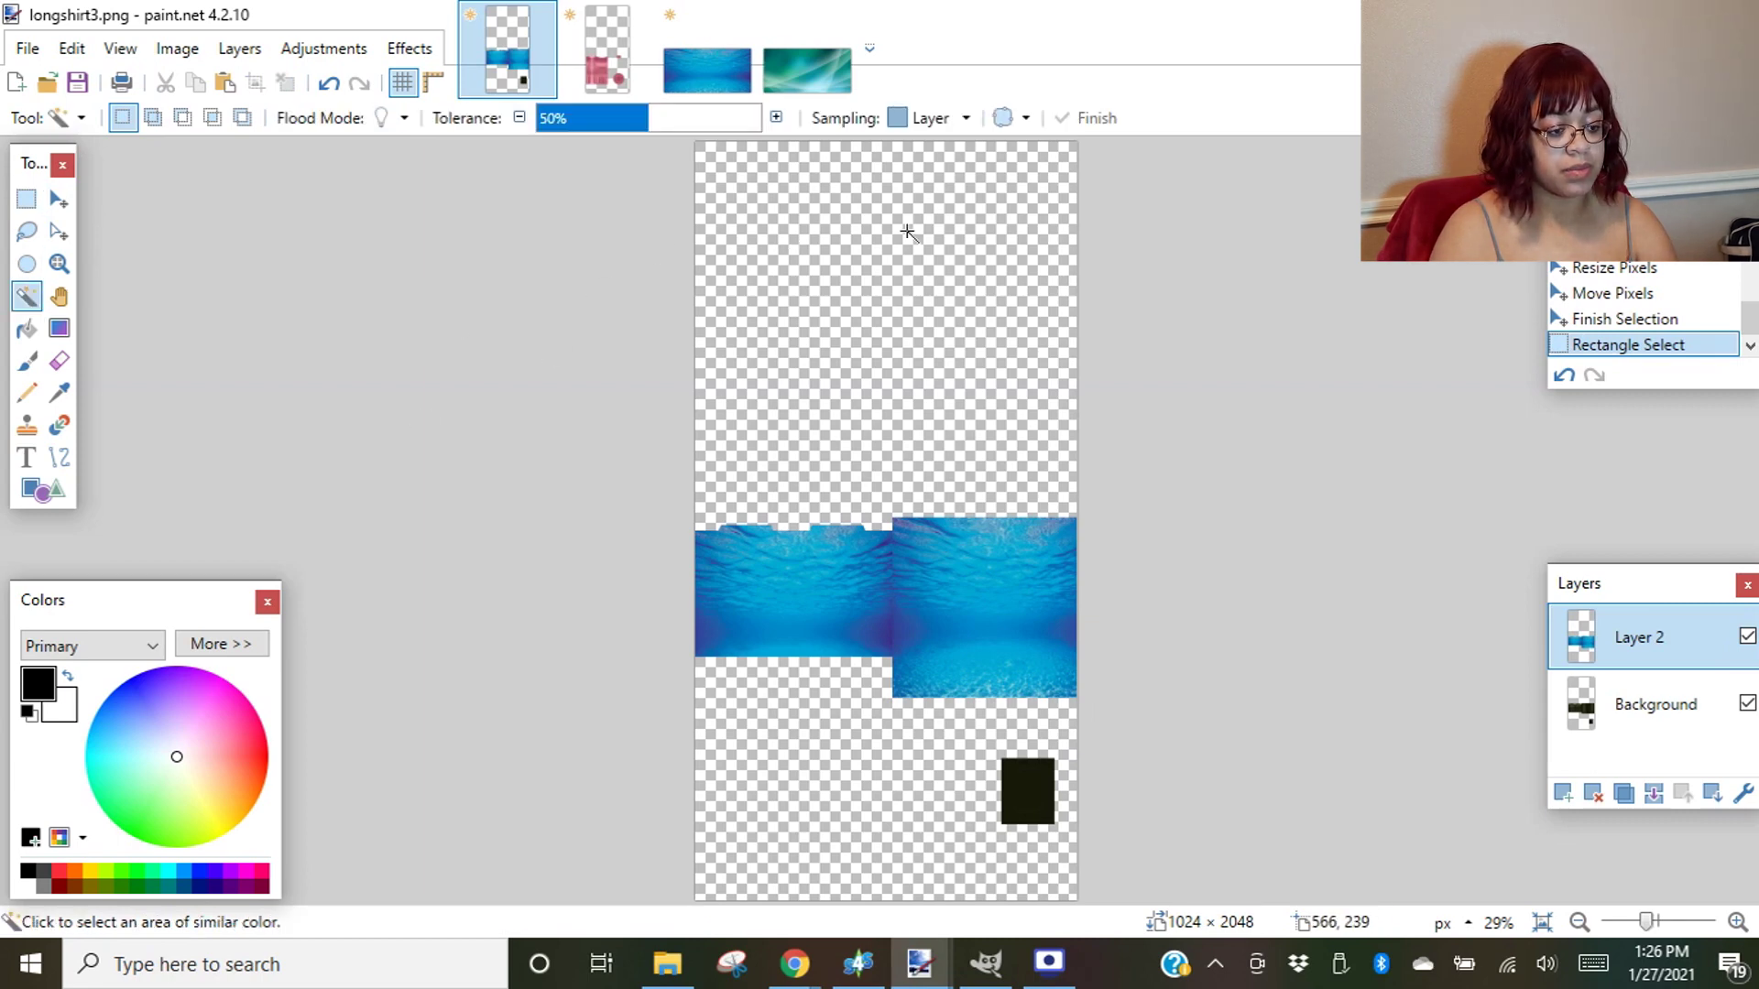
click(907, 231)
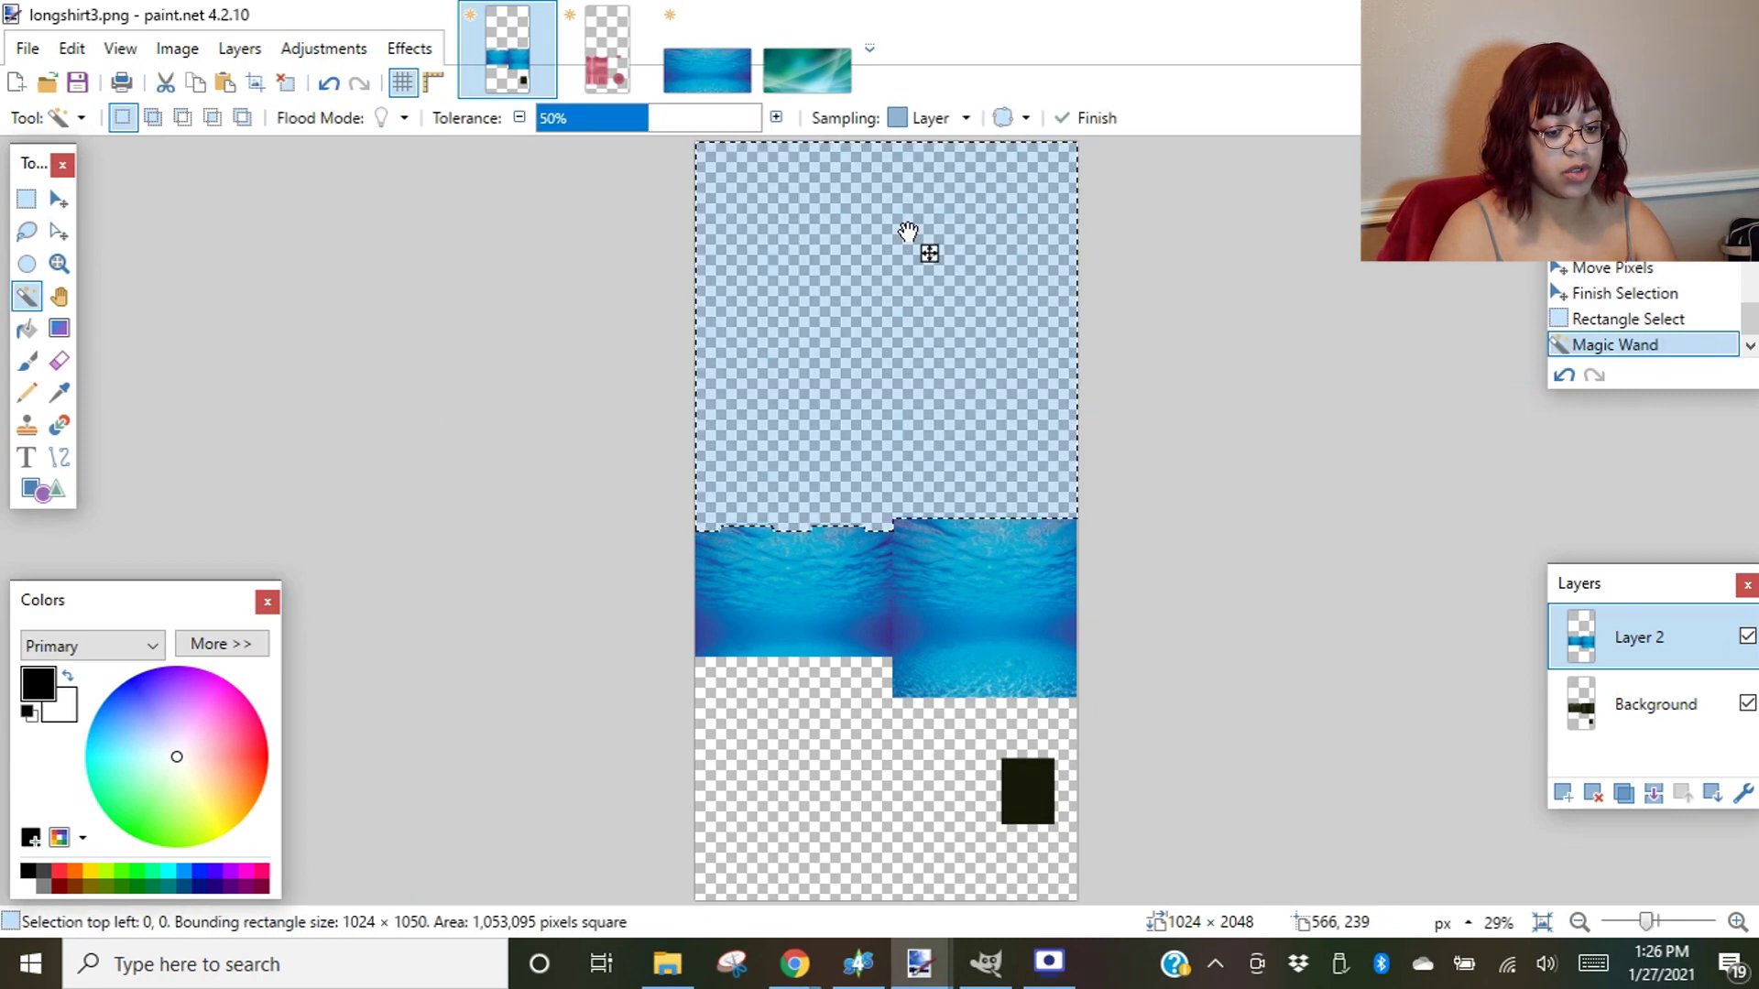
click(1686, 724)
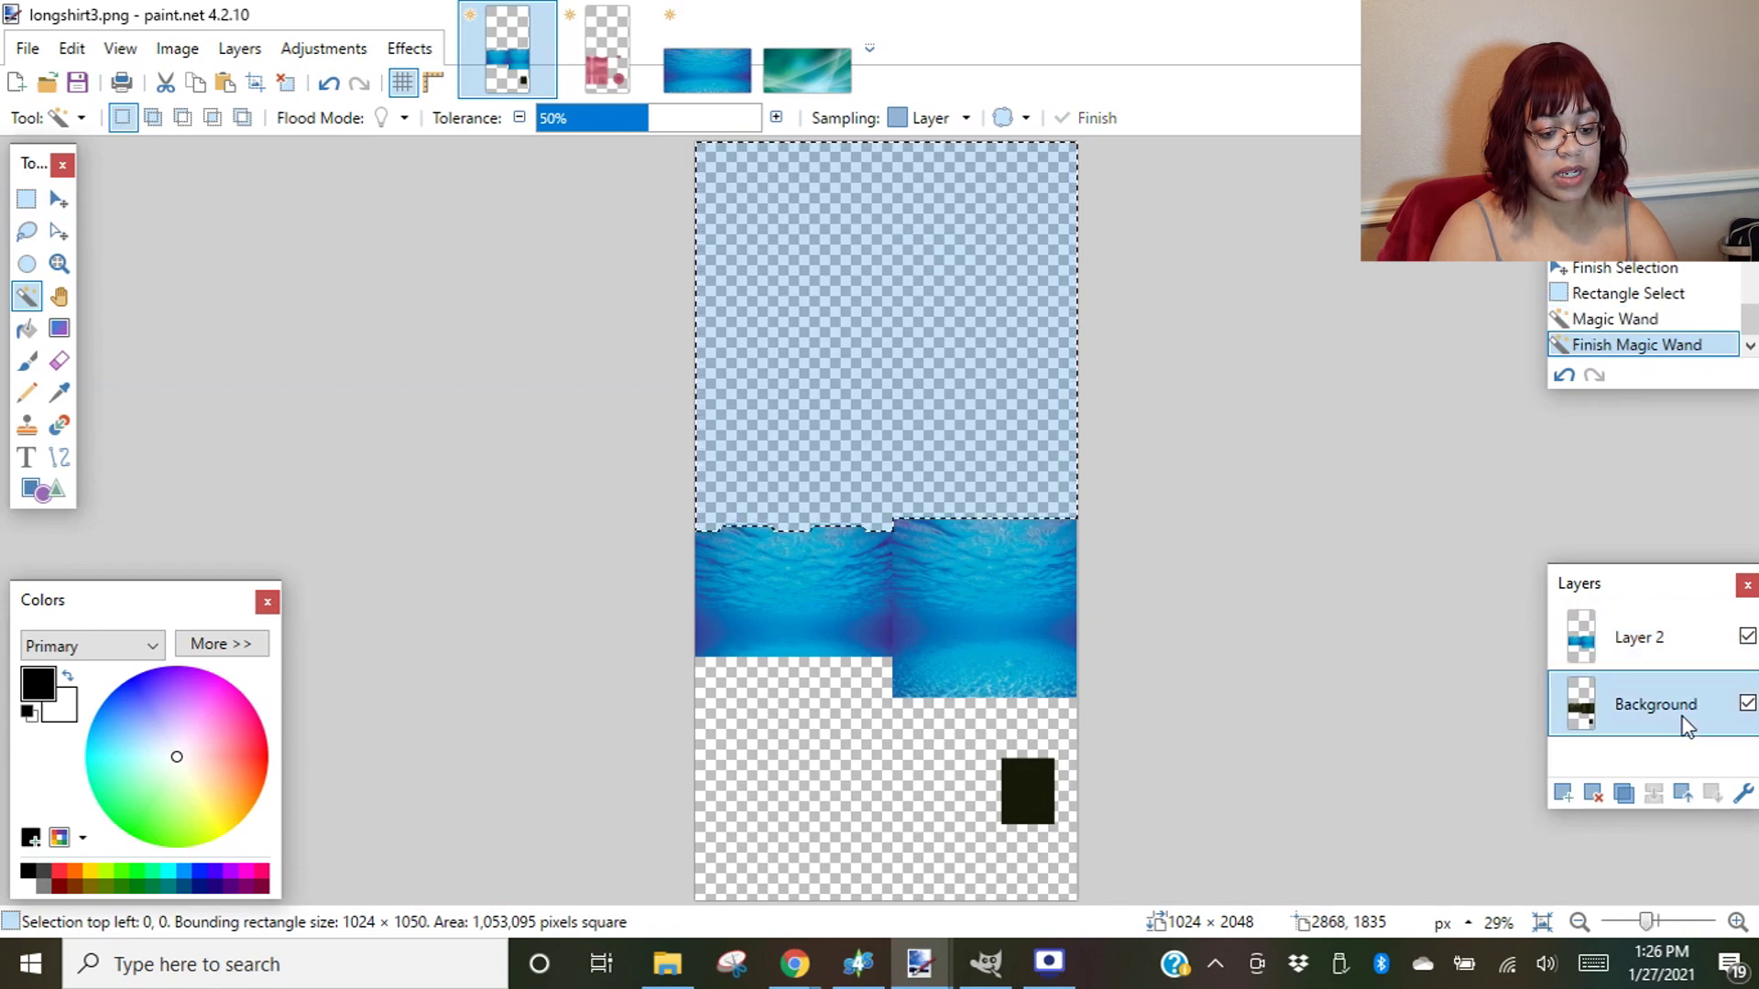
click(837, 318)
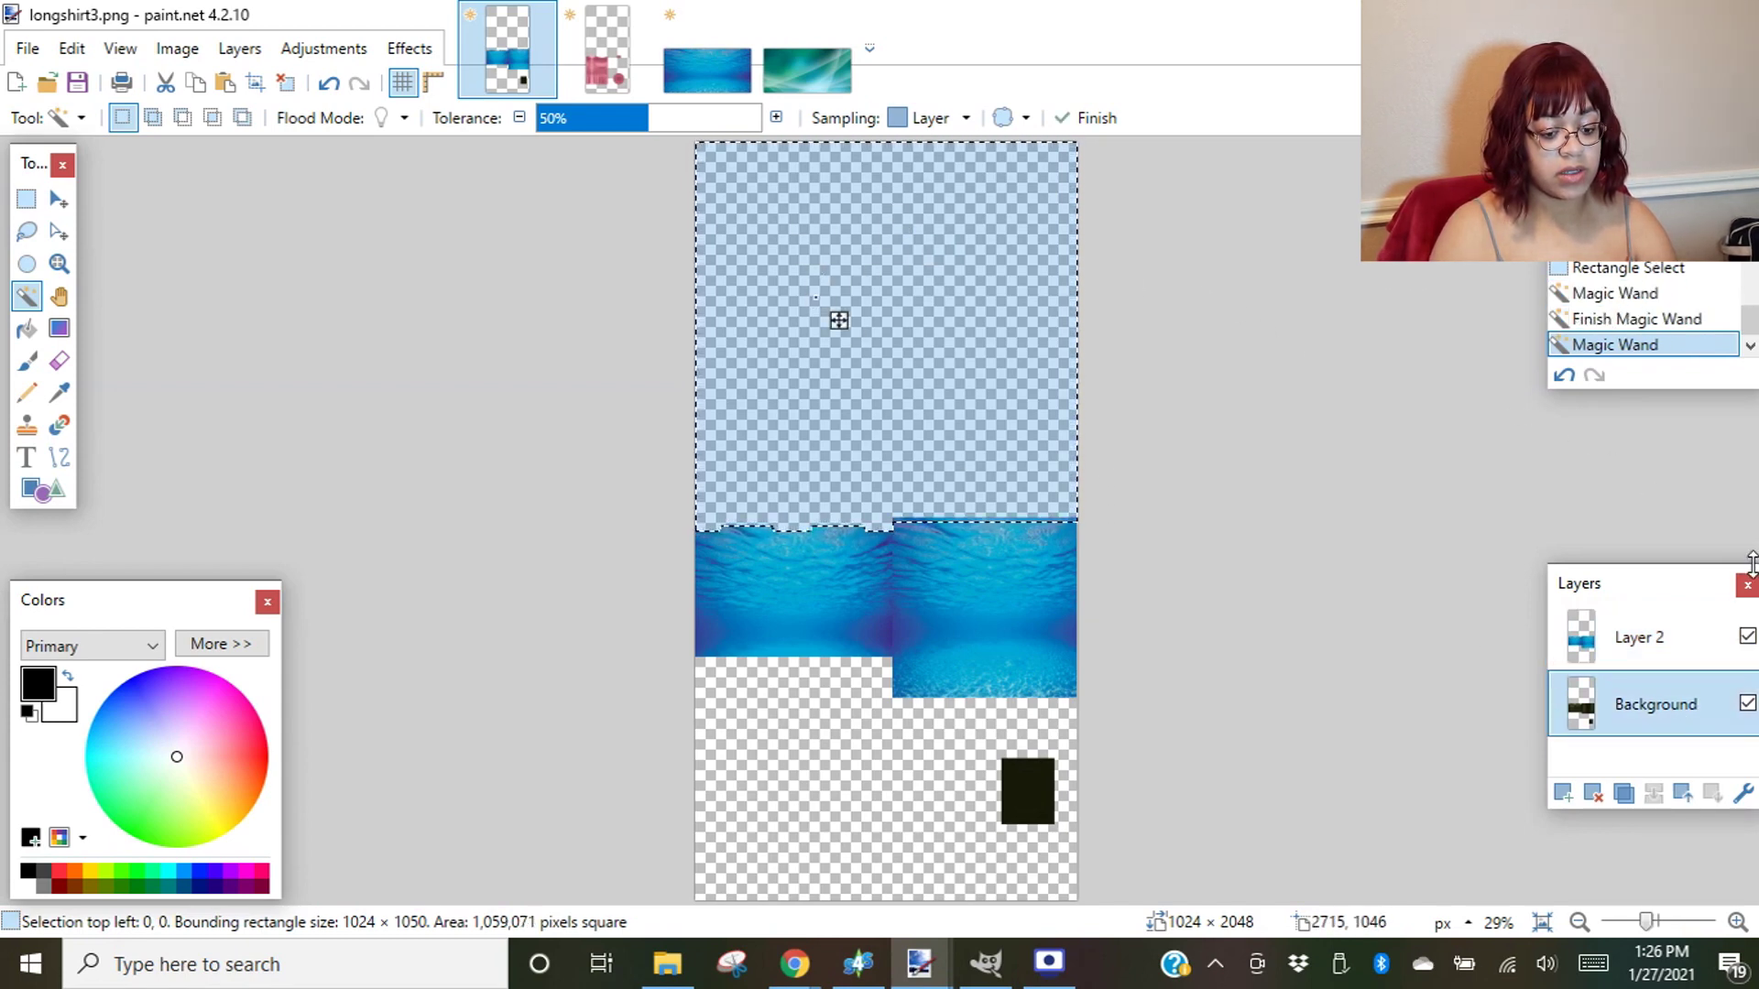
click(1665, 638)
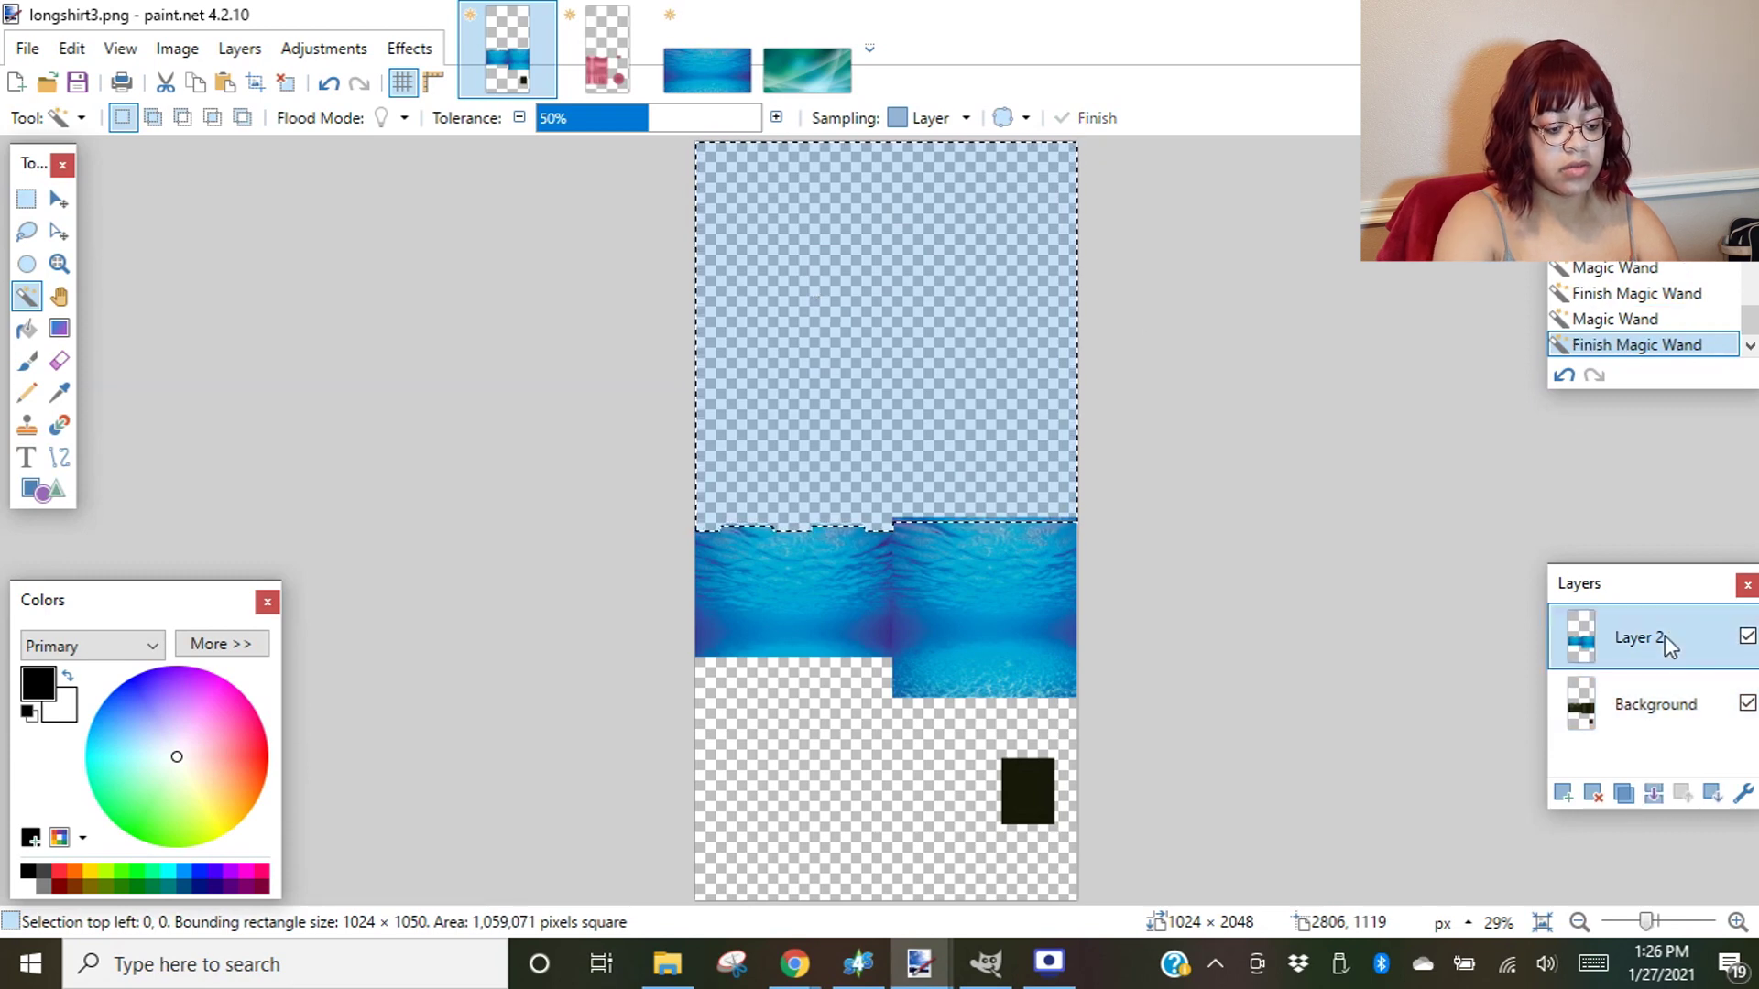
key(Delete)
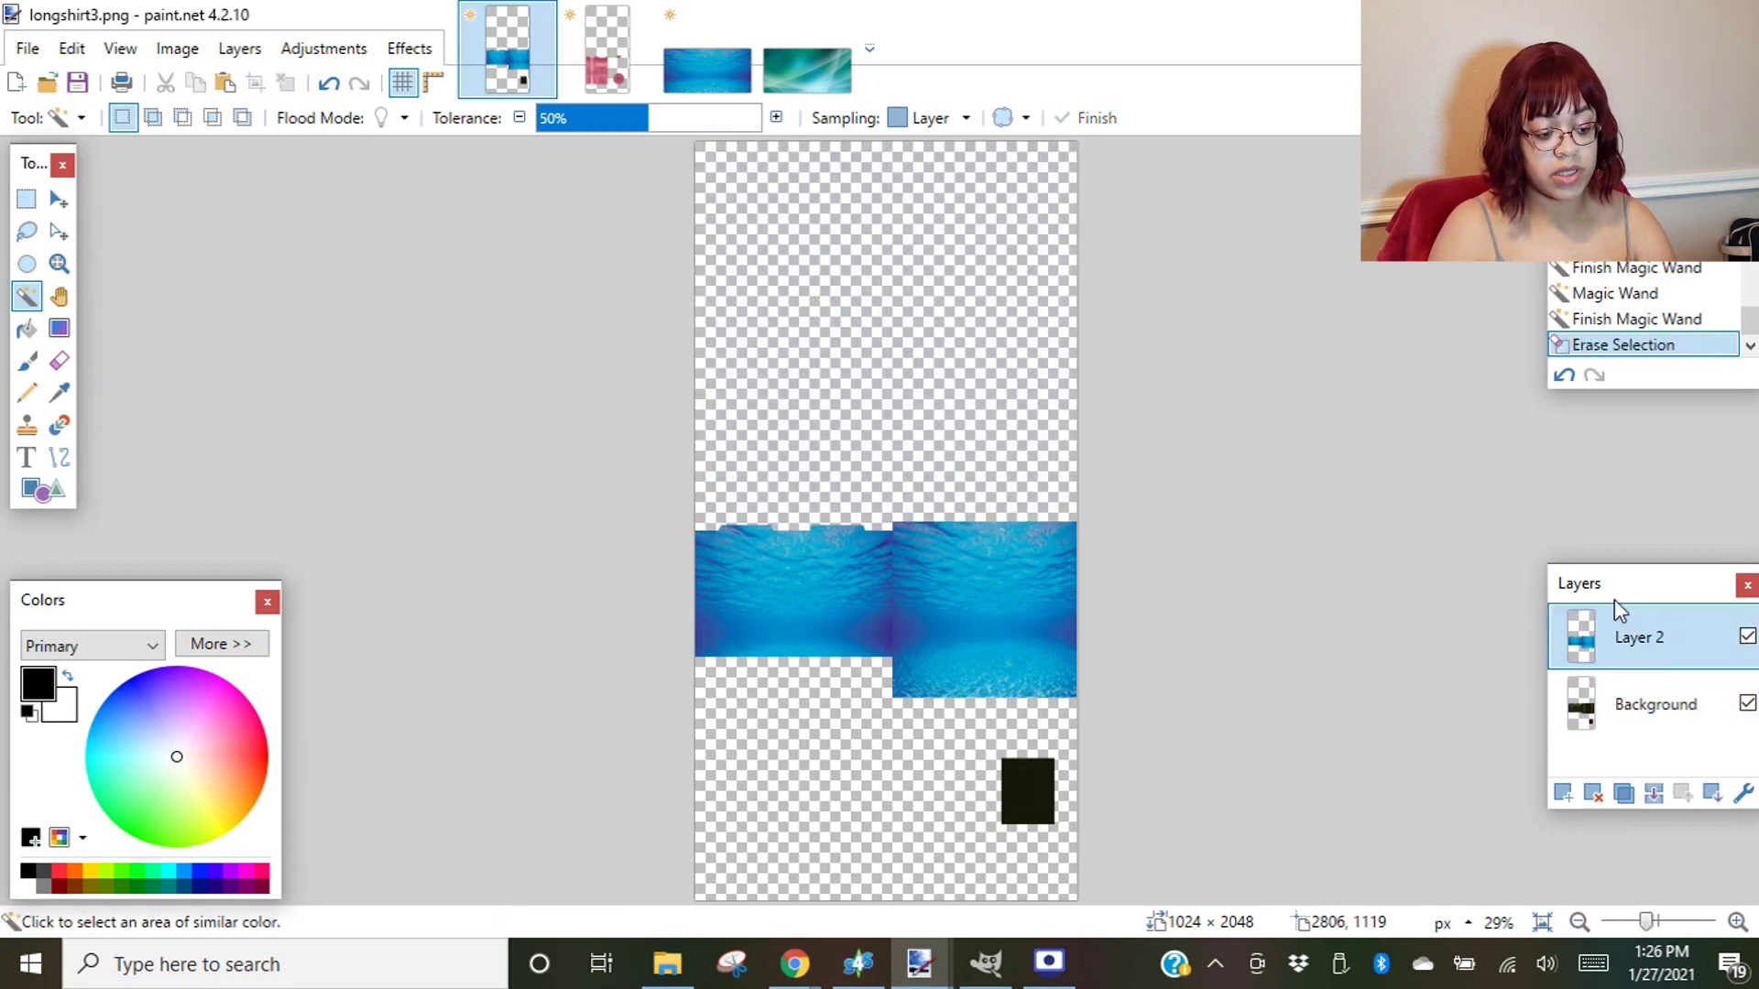
- Use the Background layer's empty lower area as a Magic Wand selection to erase the second print's lower overhang from Layer 2
click(862, 734)
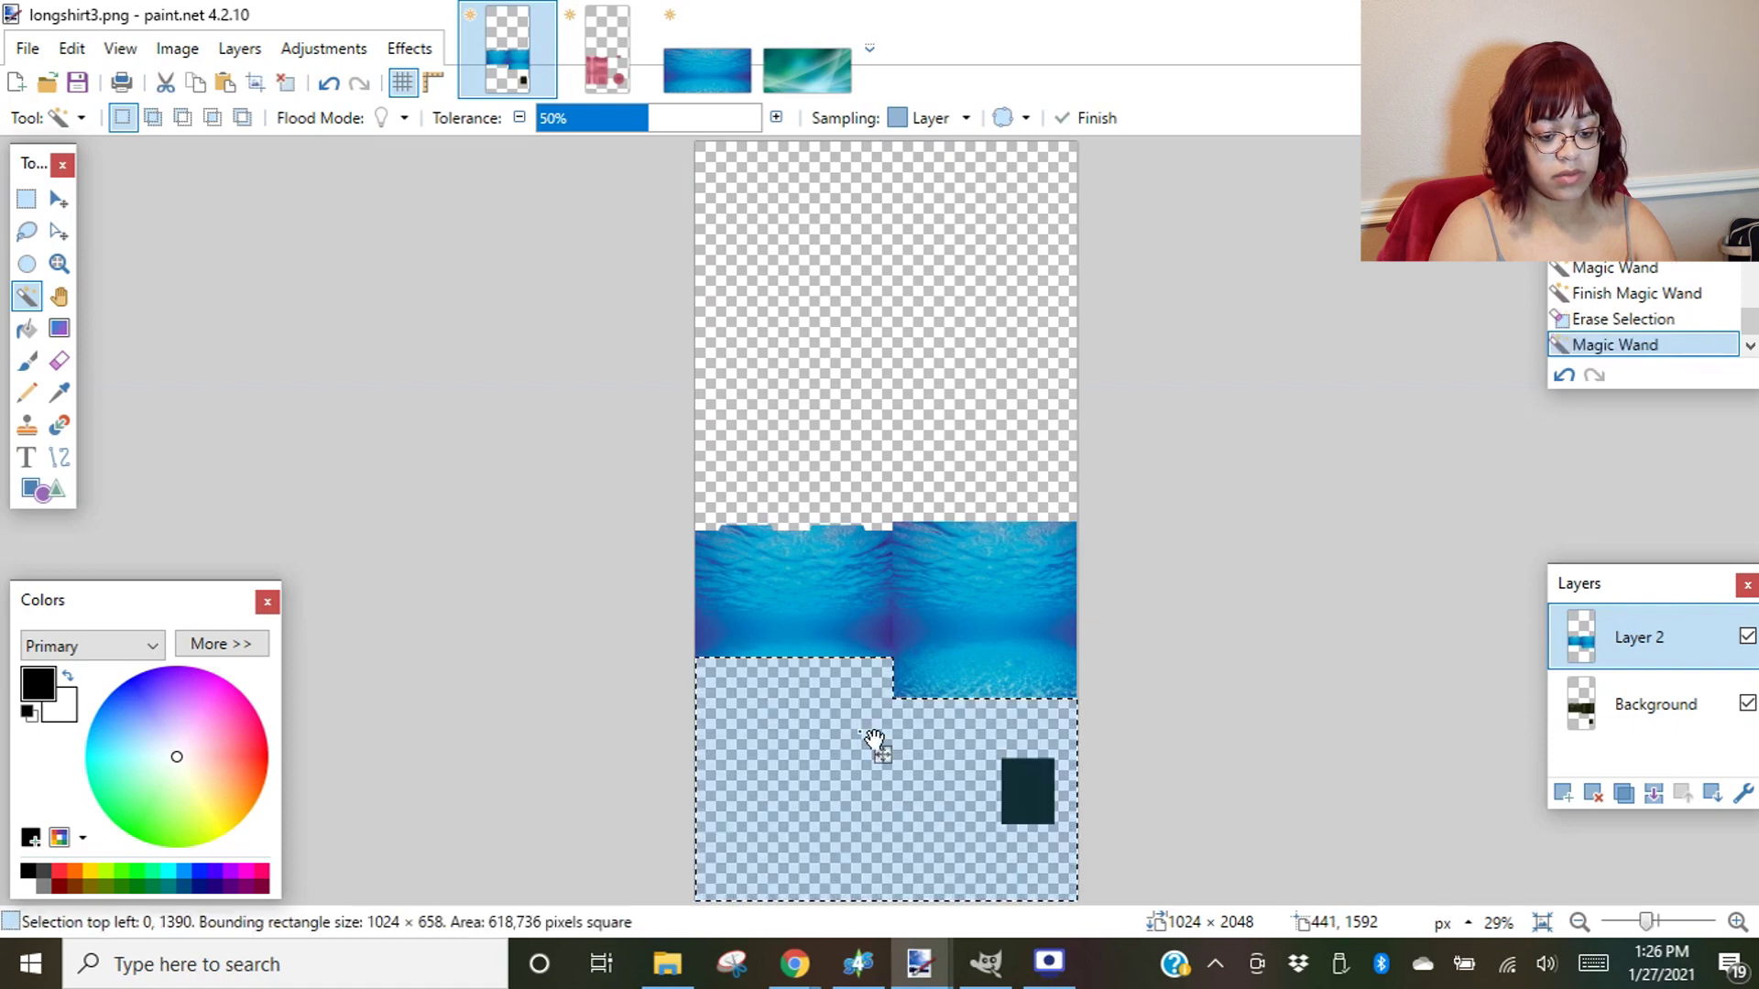
click(1680, 710)
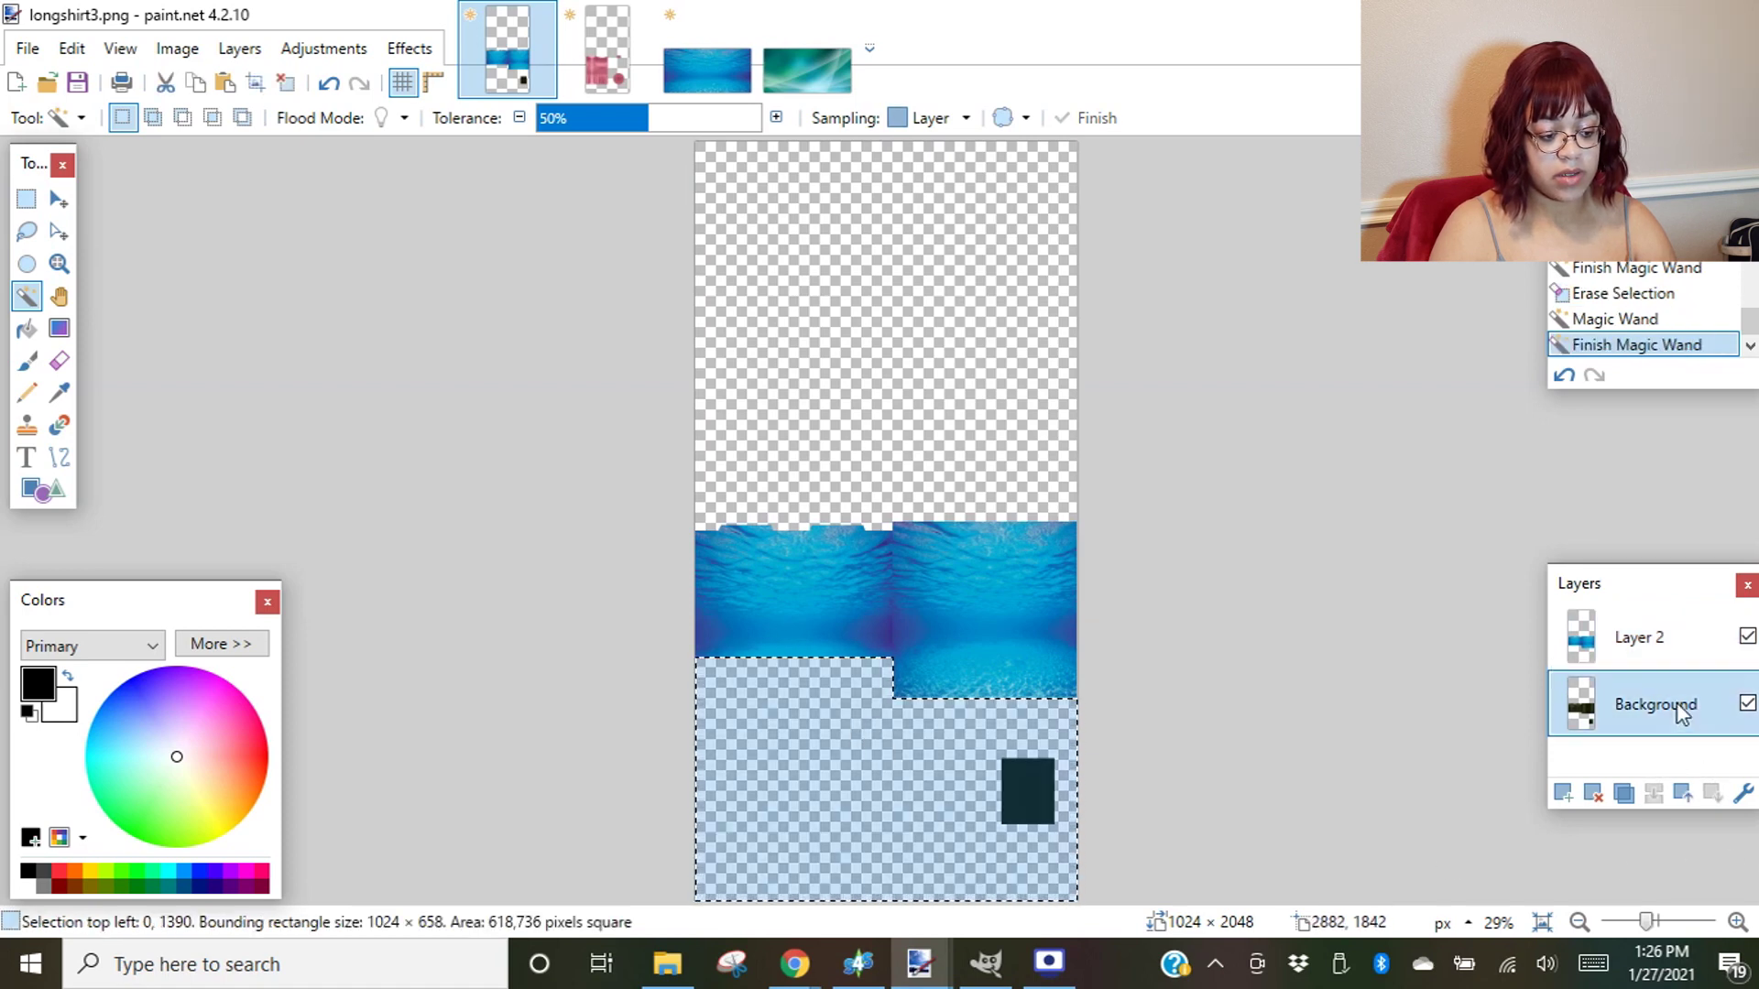
click(795, 721)
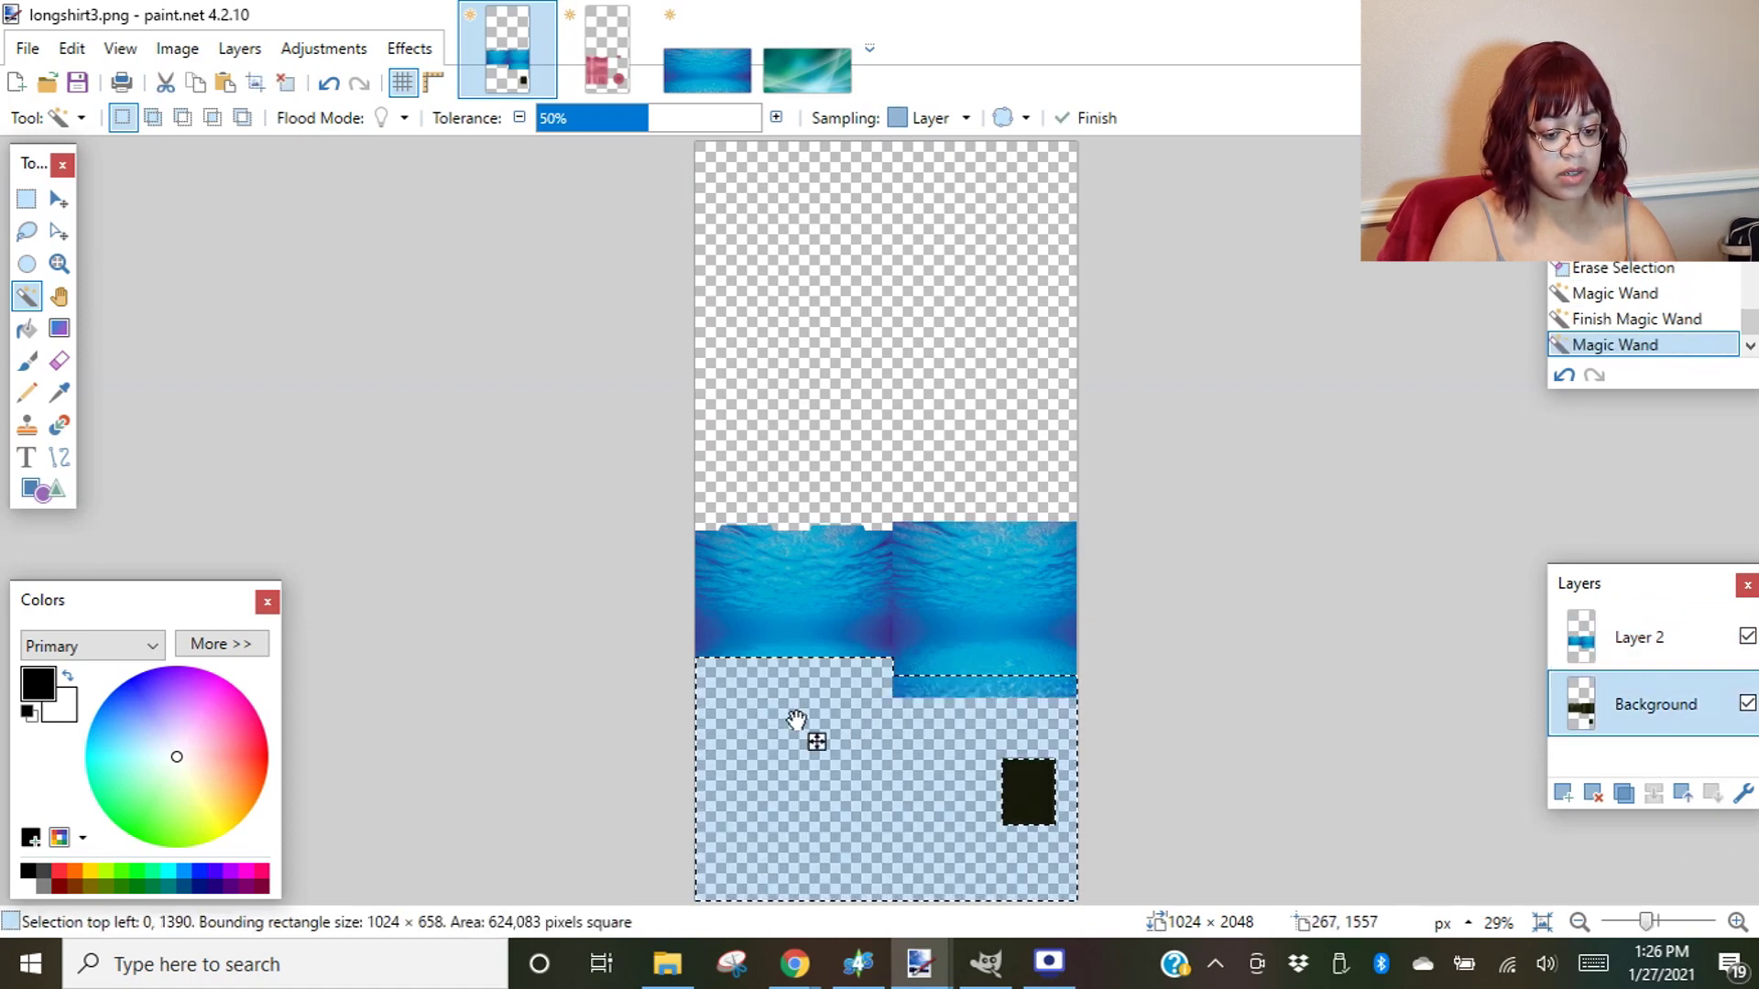
click(1680, 649)
key(Delete)
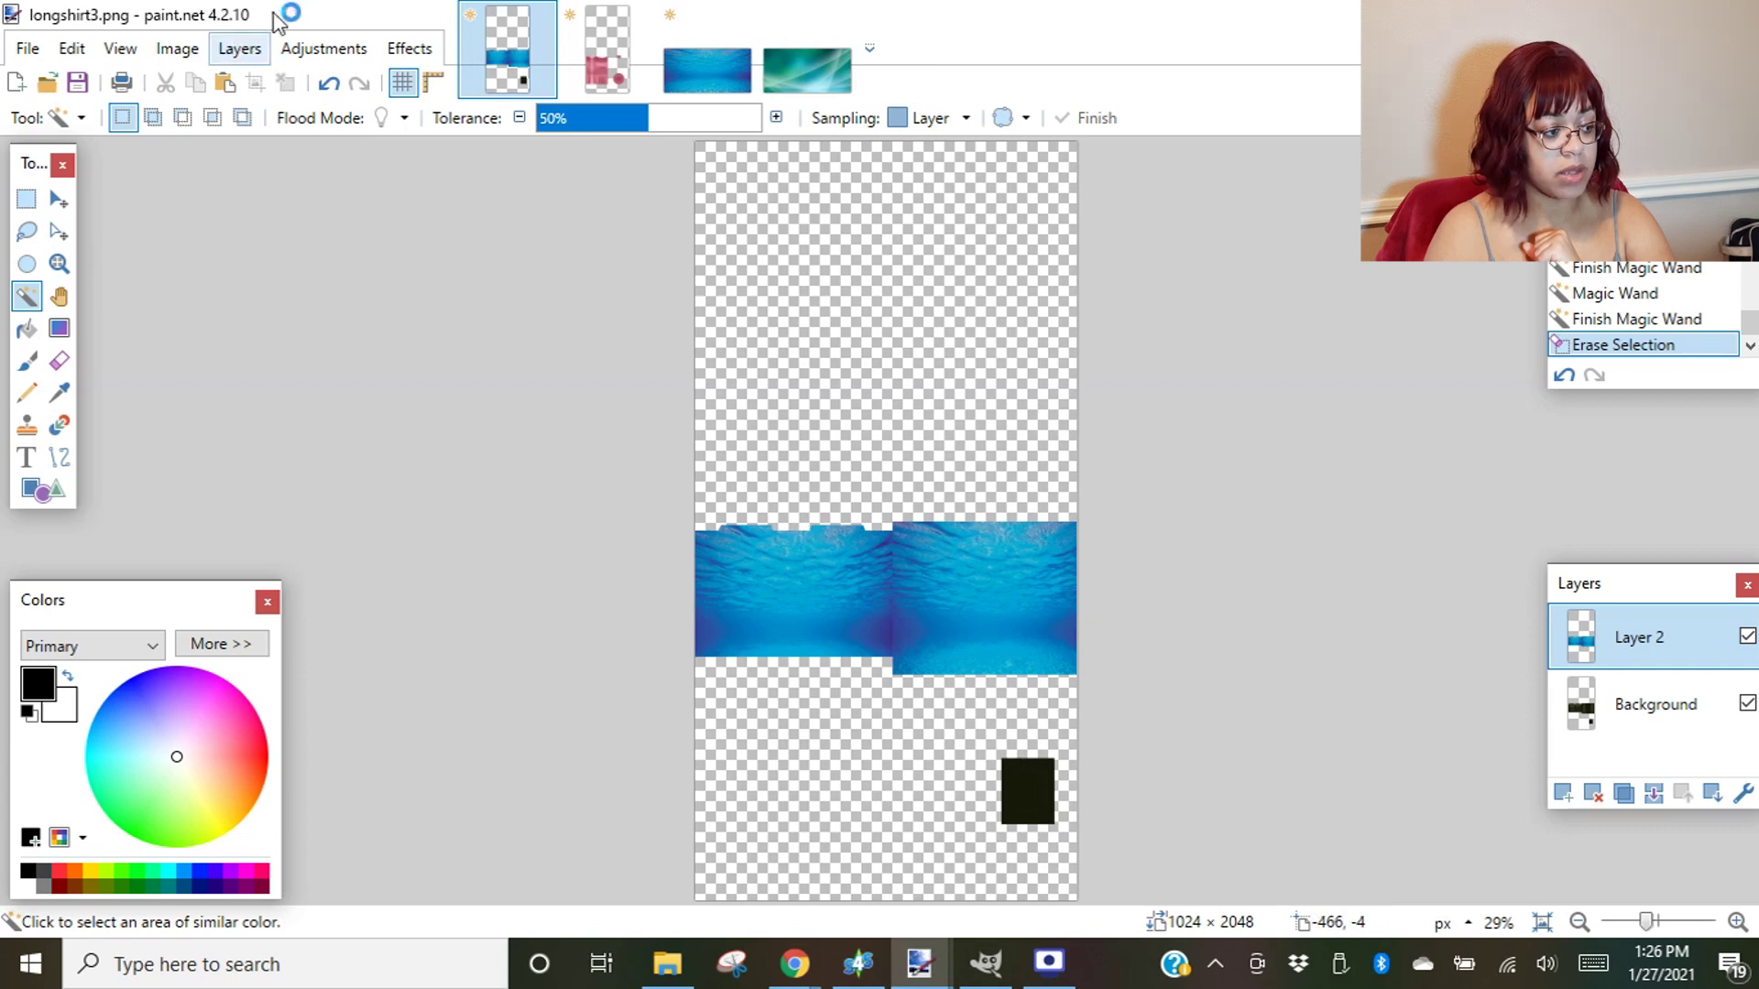
- Paste a third underwater print on Layer 2 and shrink it to about 270 × 289 pixels over the small dark square
click(224, 82)
drag(781, 180, 928, 765)
drag(841, 822, 1010, 836)
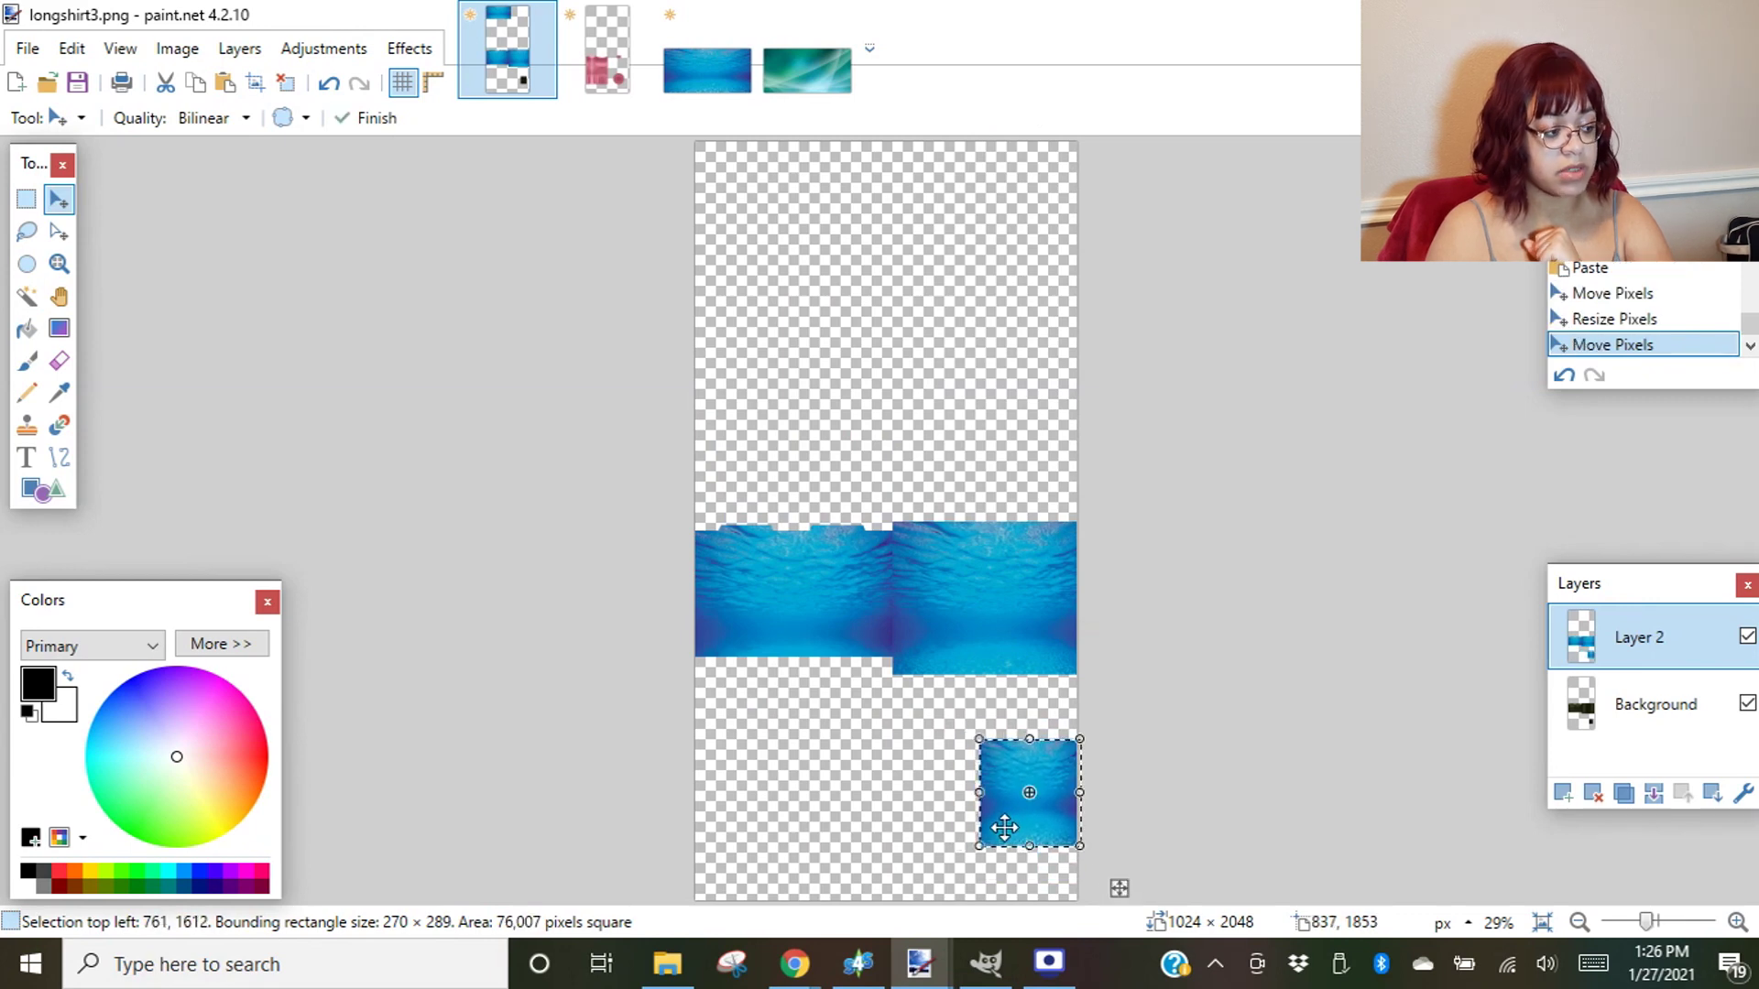
- Select the empty area around the small square on the Background layer and erase the surrounding excess print from Layer 2
click(26, 295)
click(843, 736)
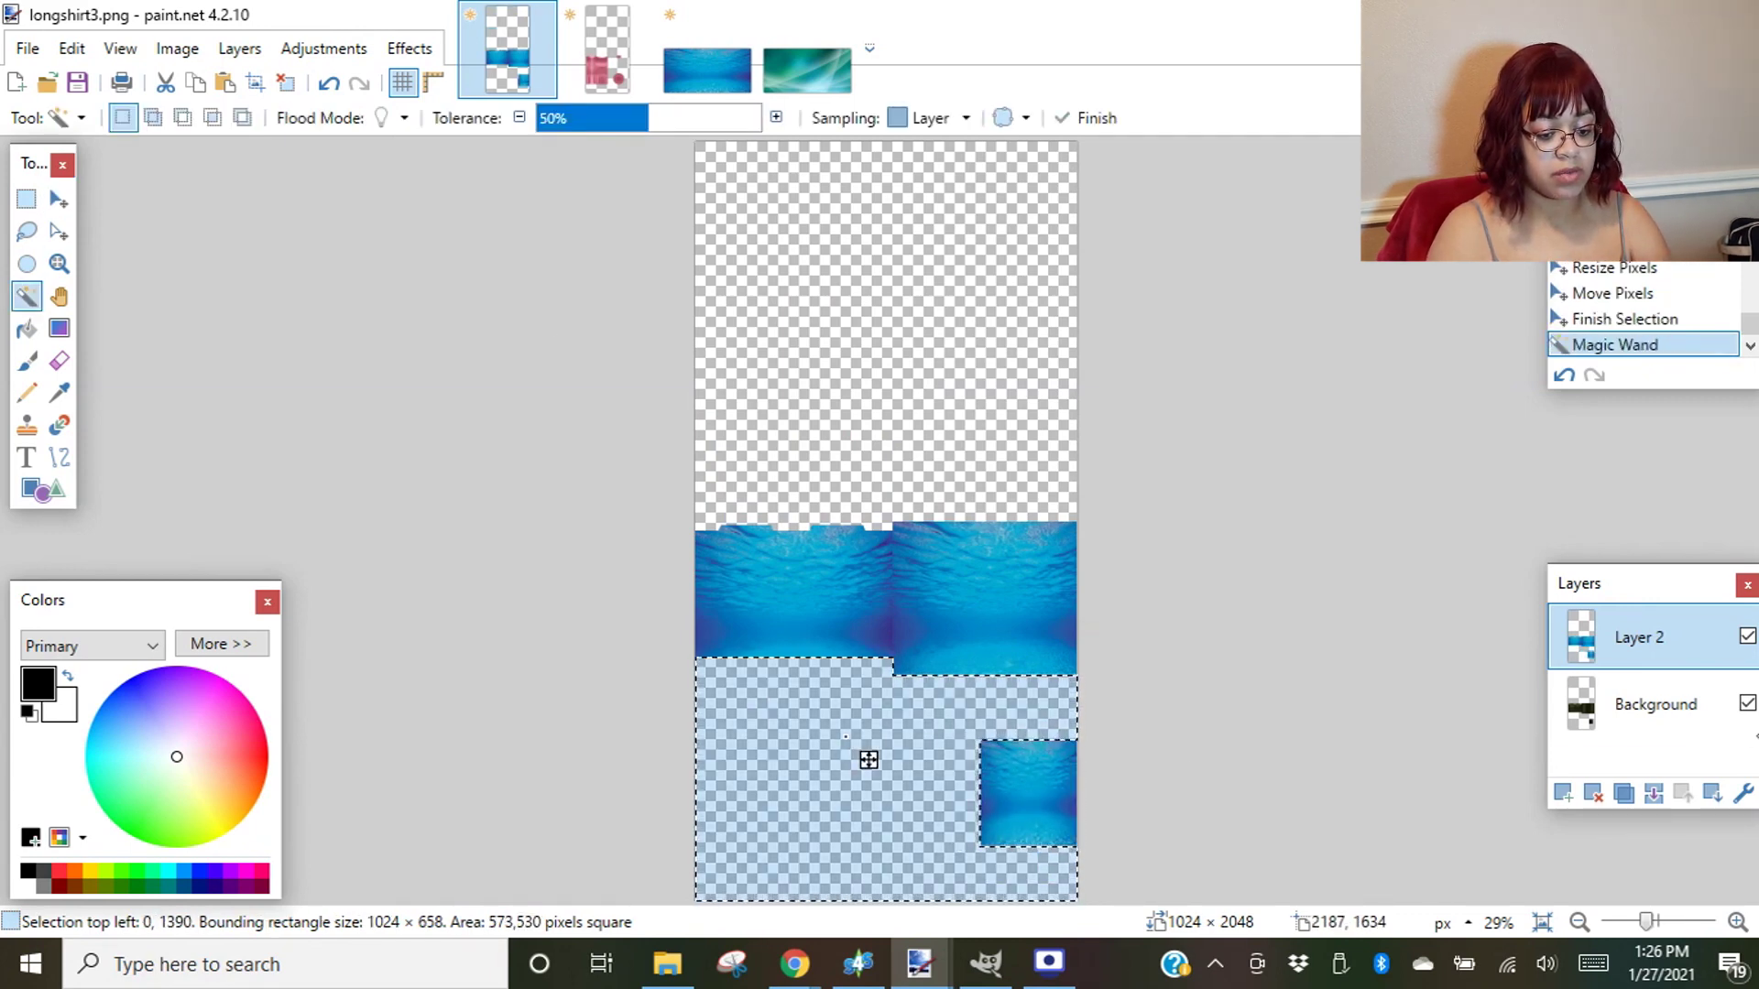
click(1692, 729)
ctrl+click(1008, 778)
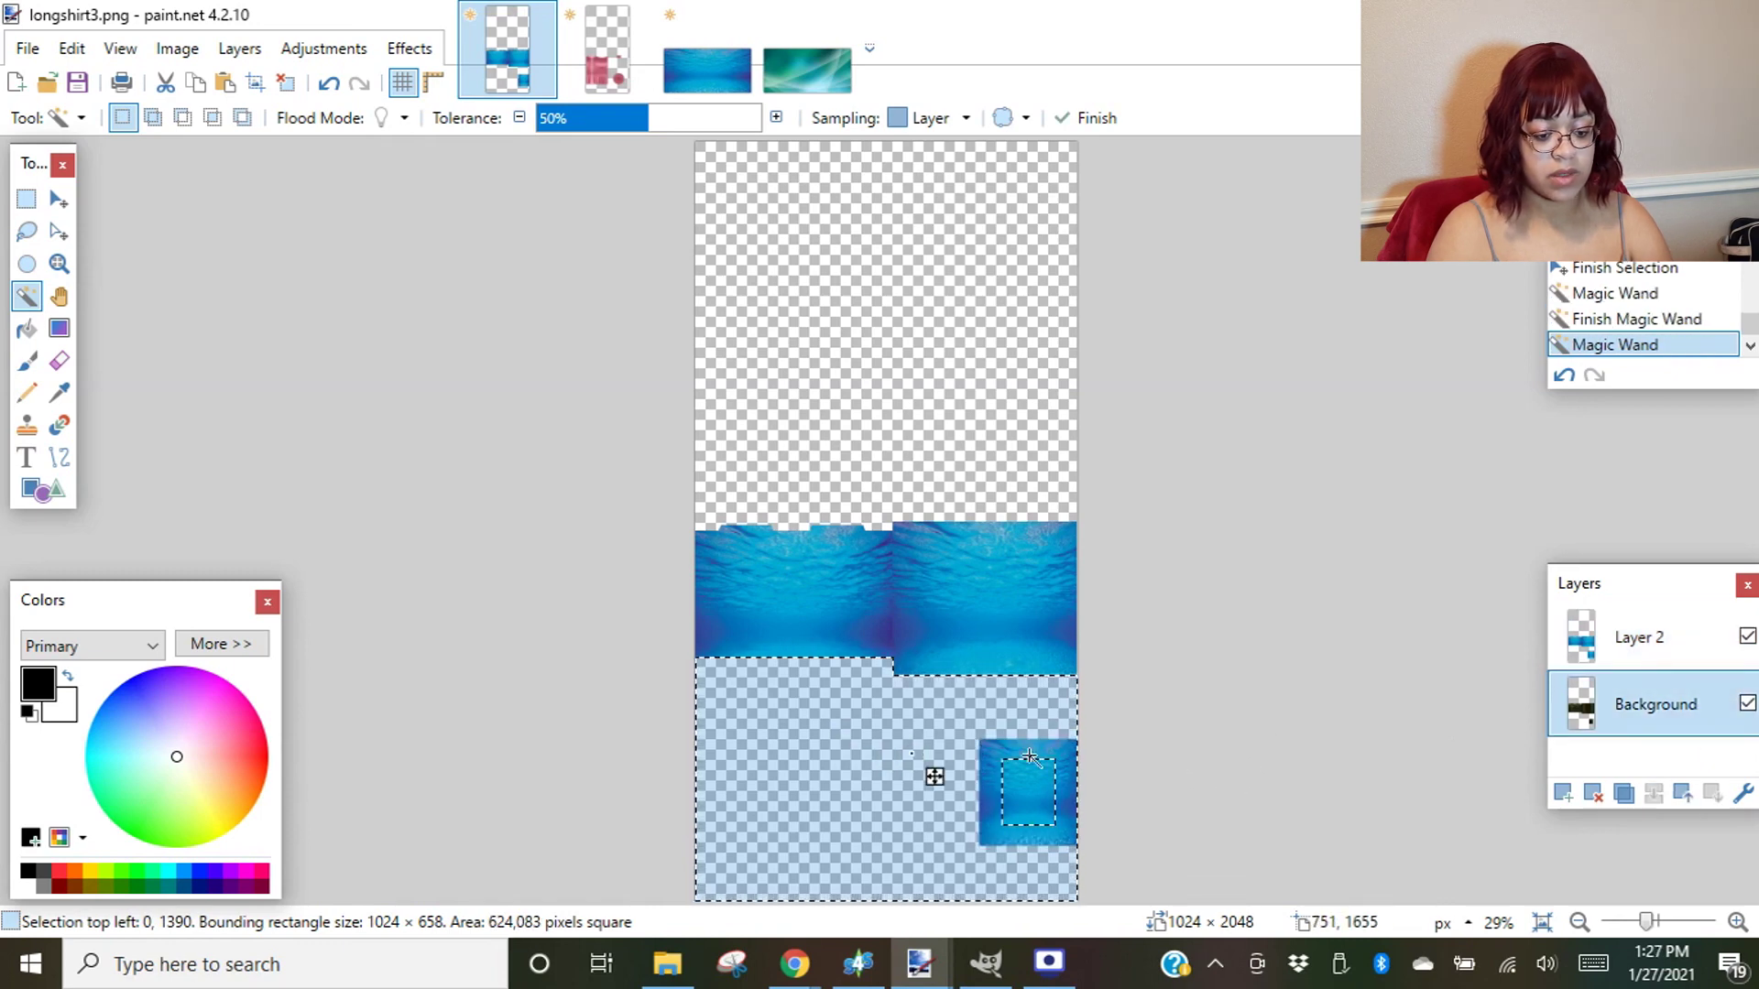
click(1701, 641)
key(Delete)
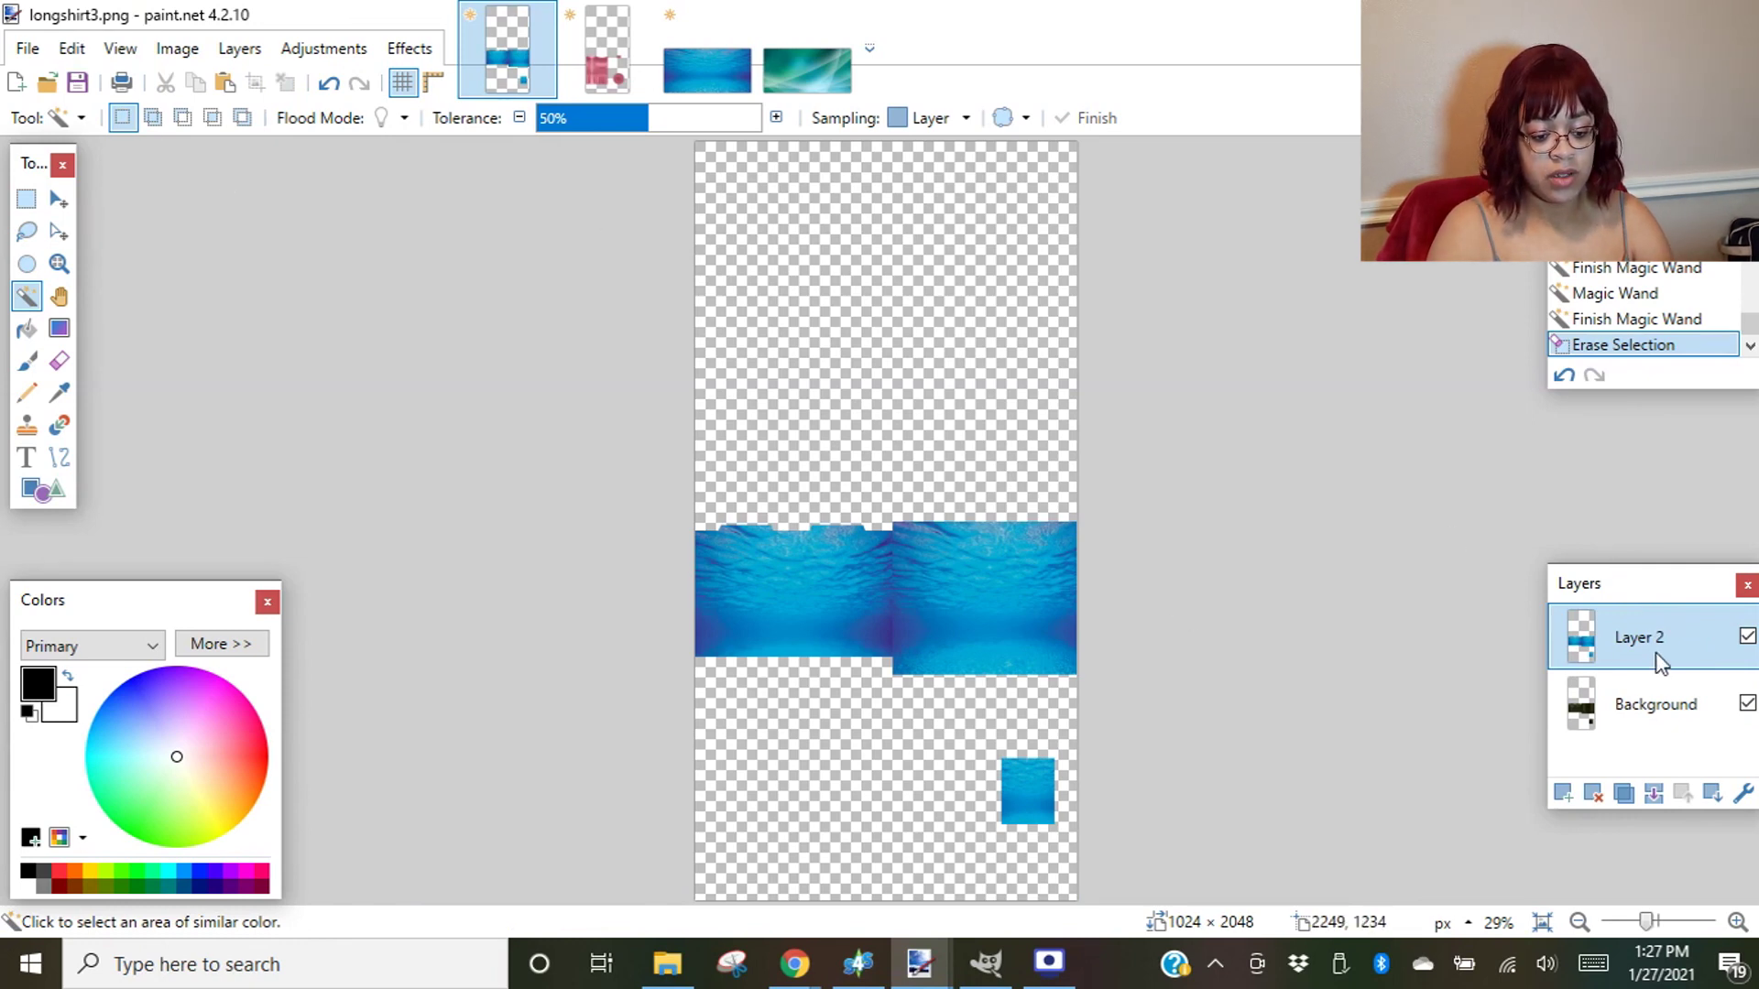
- Merge Layer 2 down into the Background layer and save longshirt3.png with auto-detected bit depth
click(1654, 791)
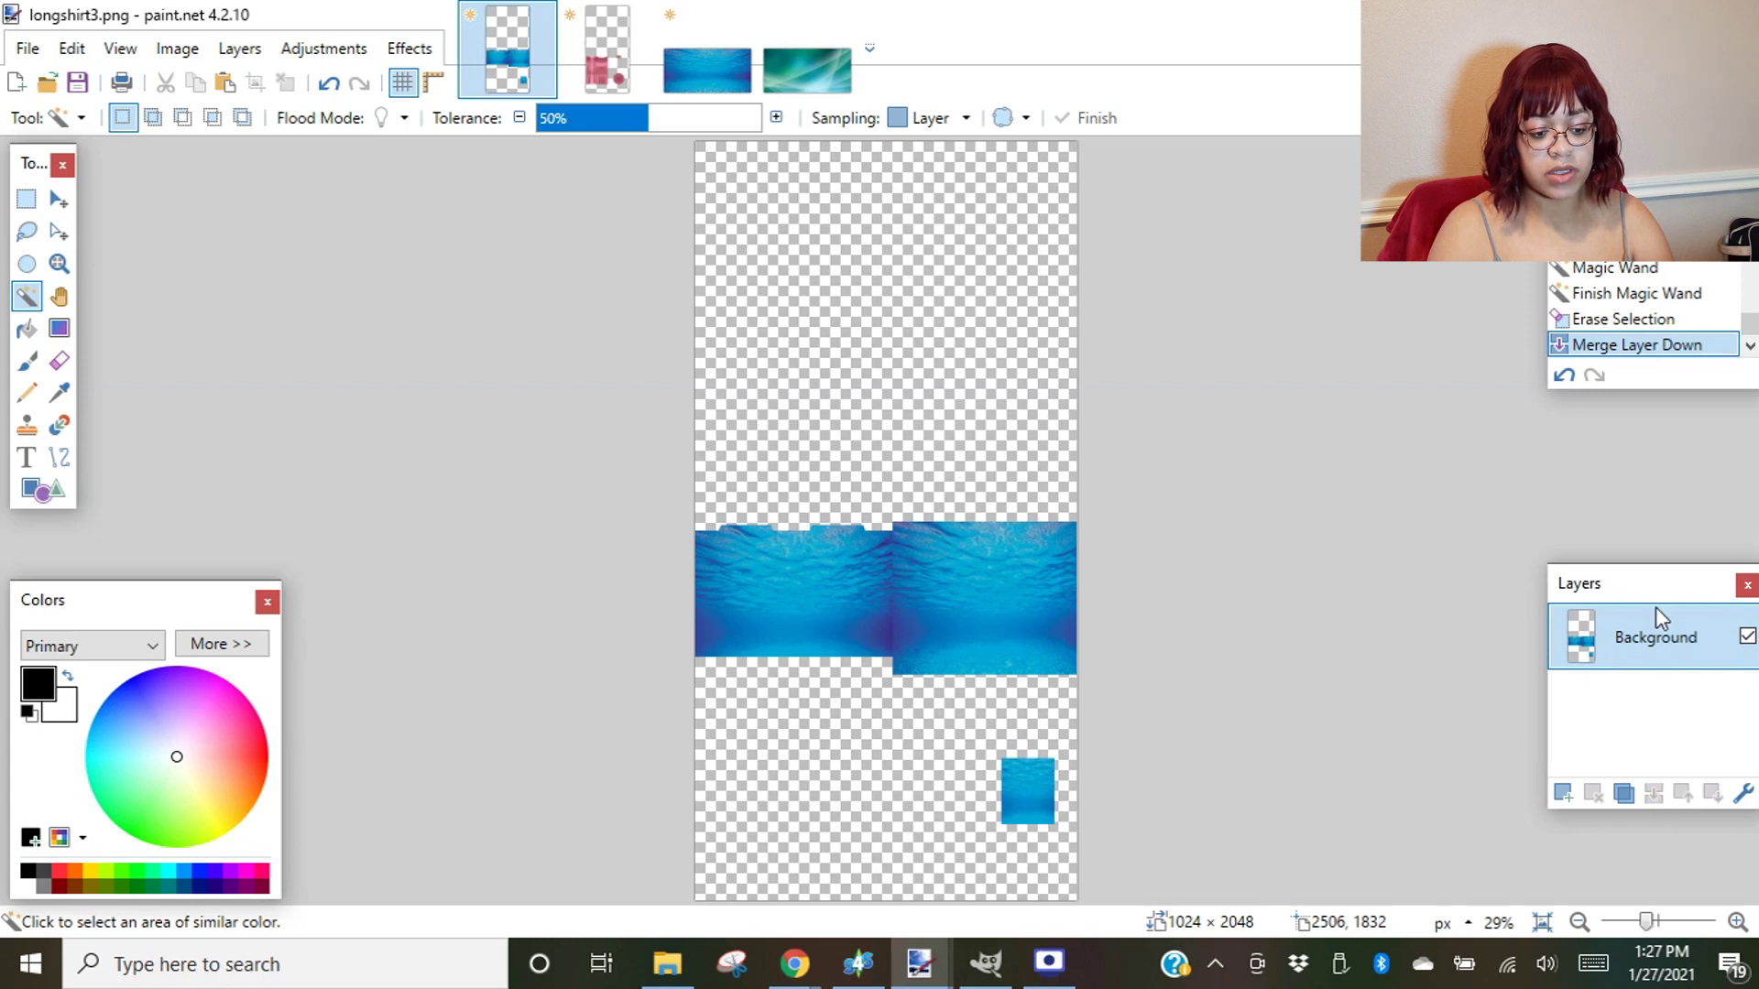
click(79, 84)
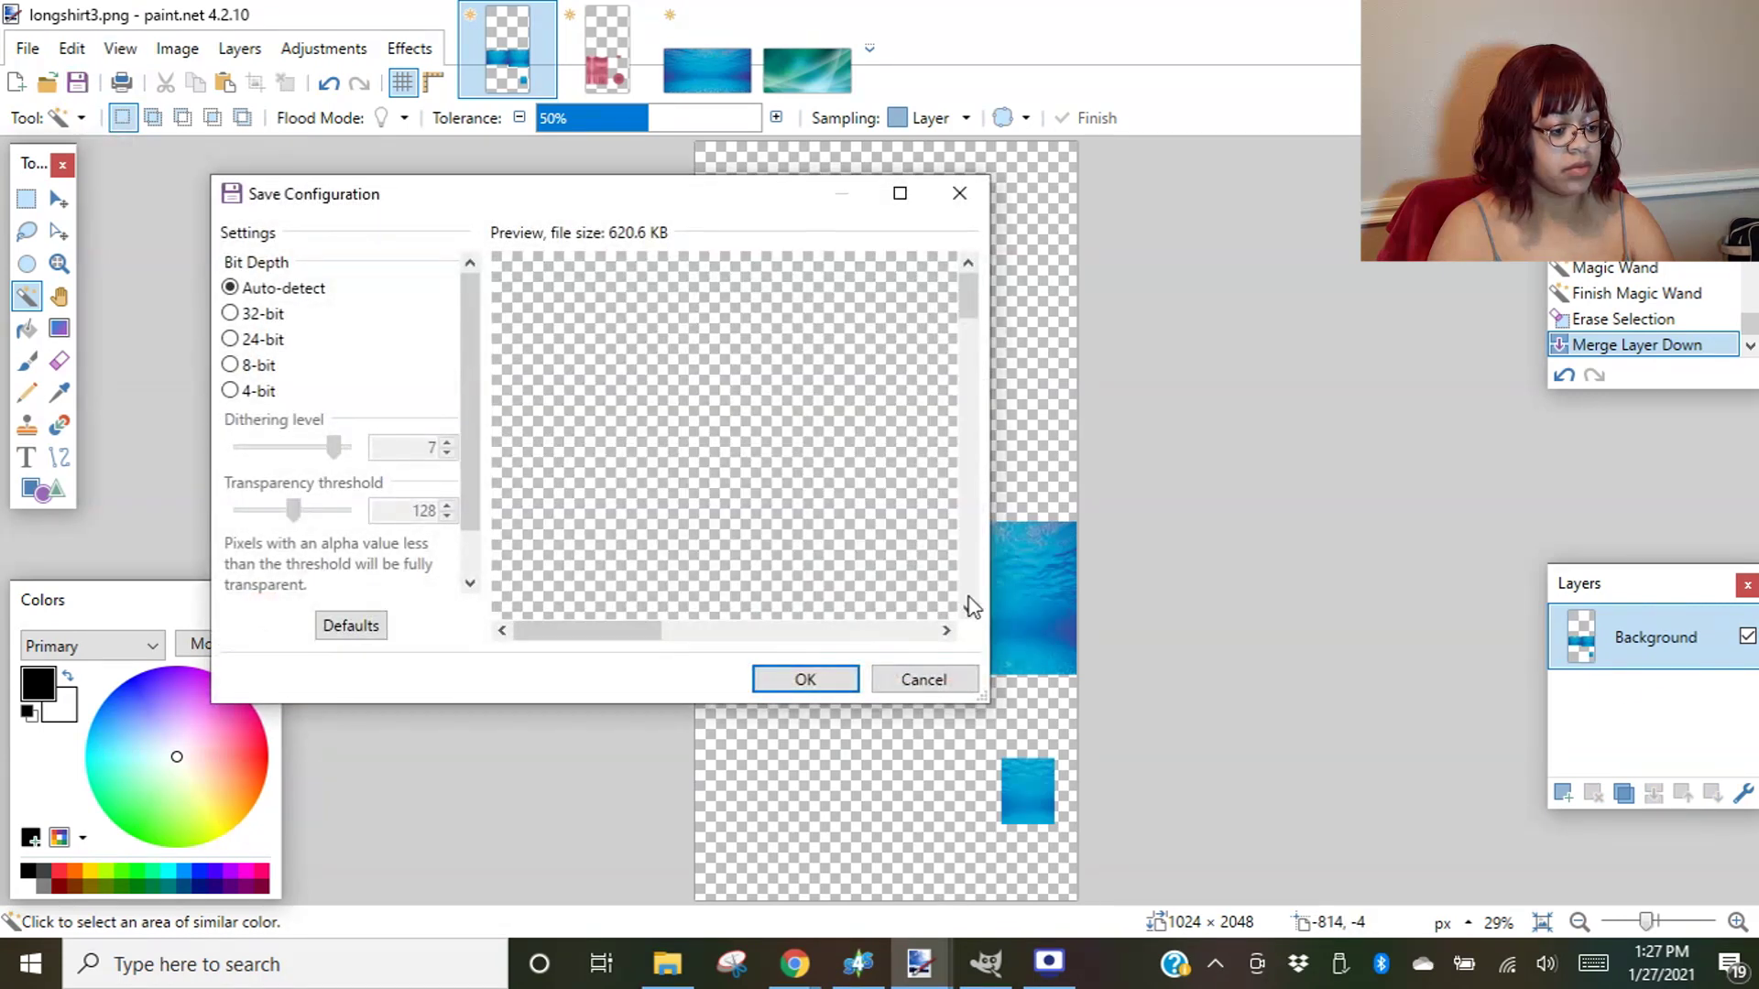
click(786, 682)
- Switch to Sims 4 Studio, import longshirt3 as the dress's Diffuse texture, and inspect it on the model
click(841, 979)
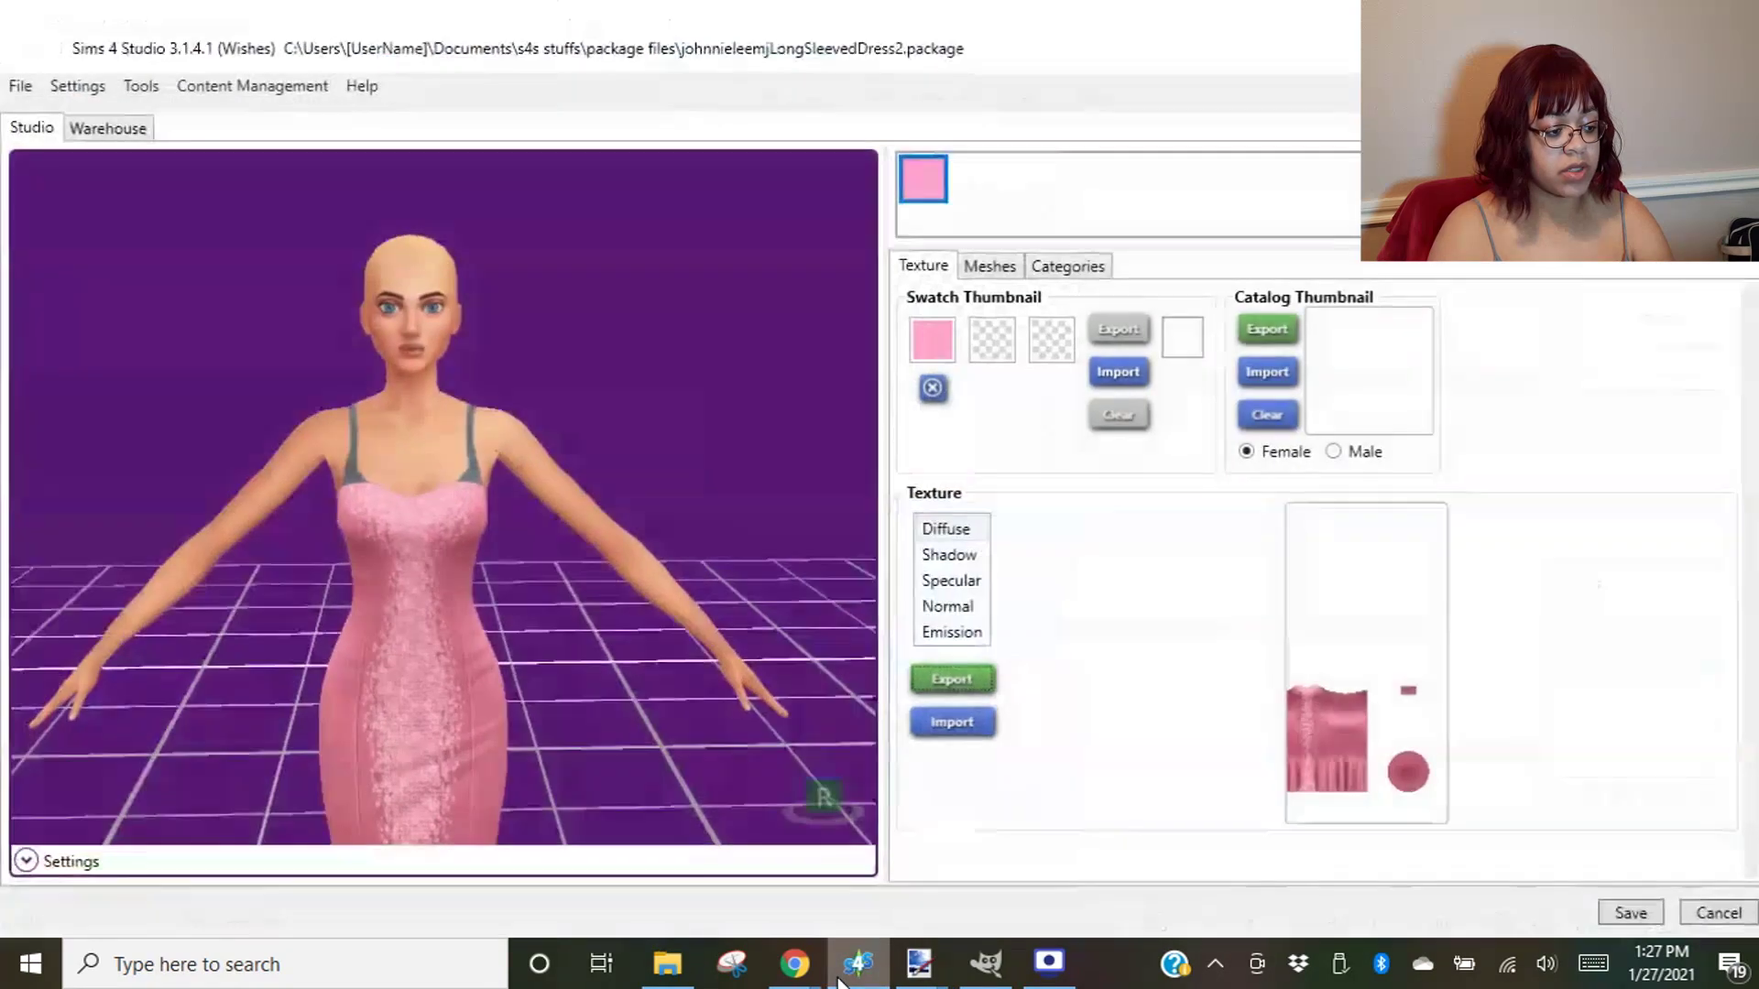
scroll(414, 364, up, 3)
scroll(413, 430, down, 5)
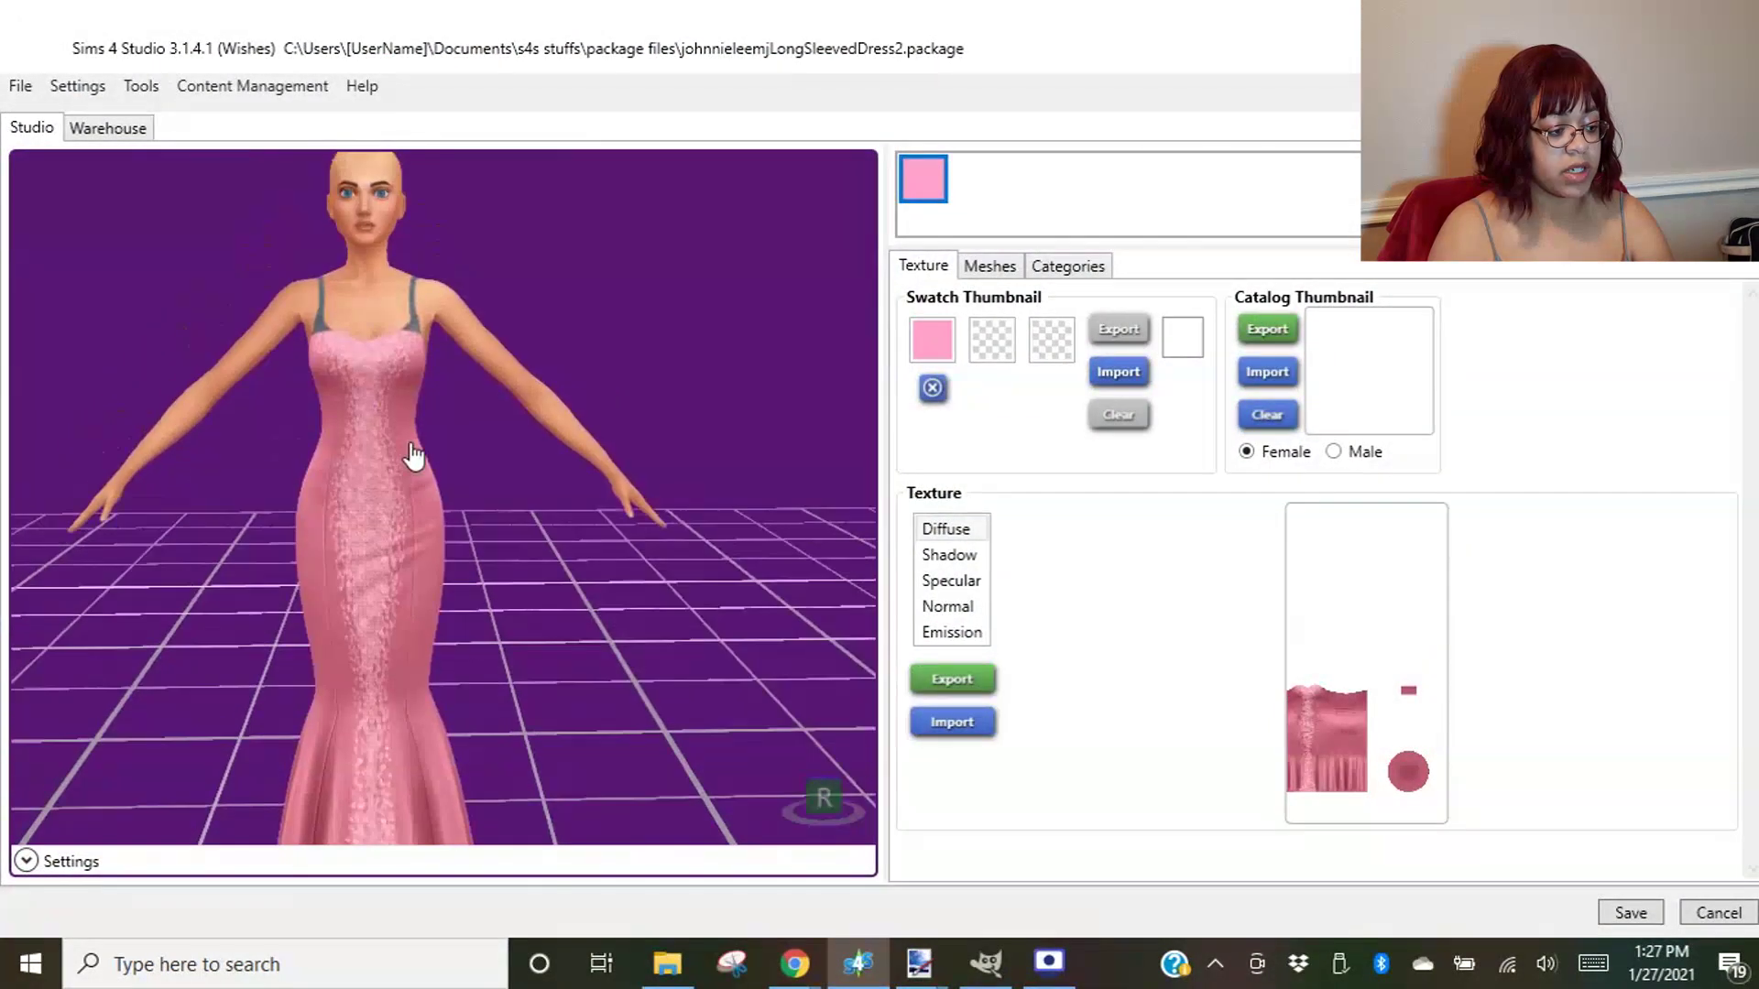
click(937, 733)
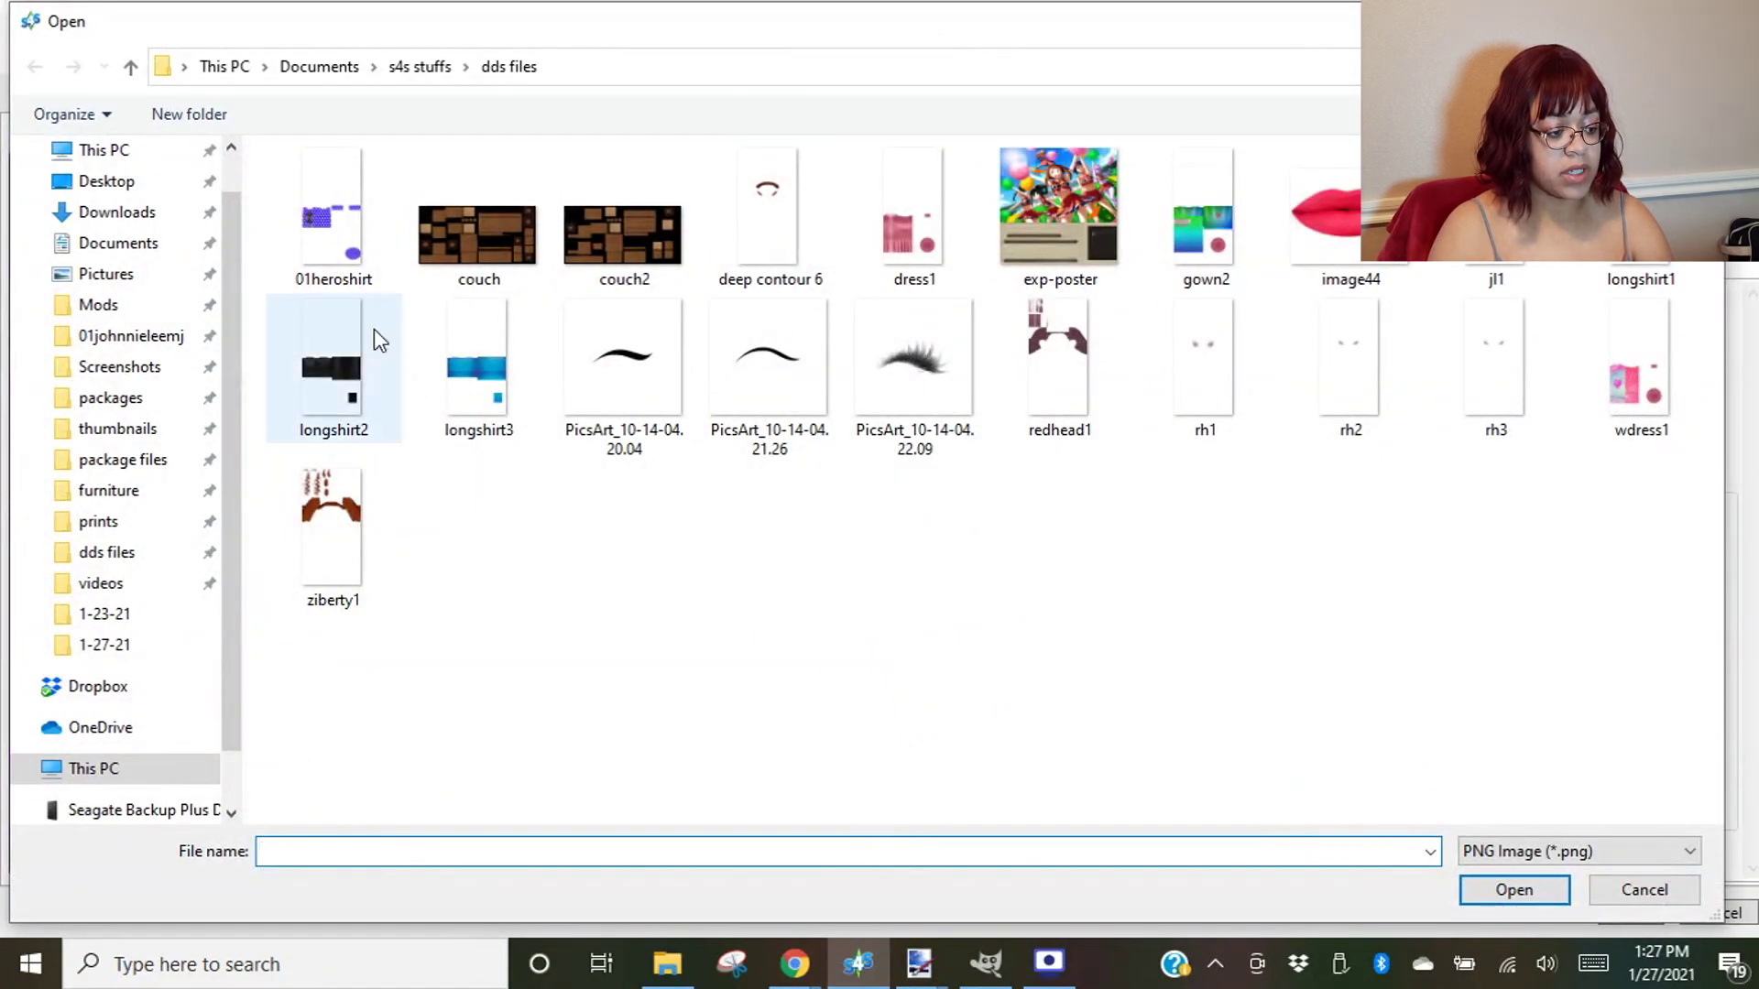
double_click(485, 399)
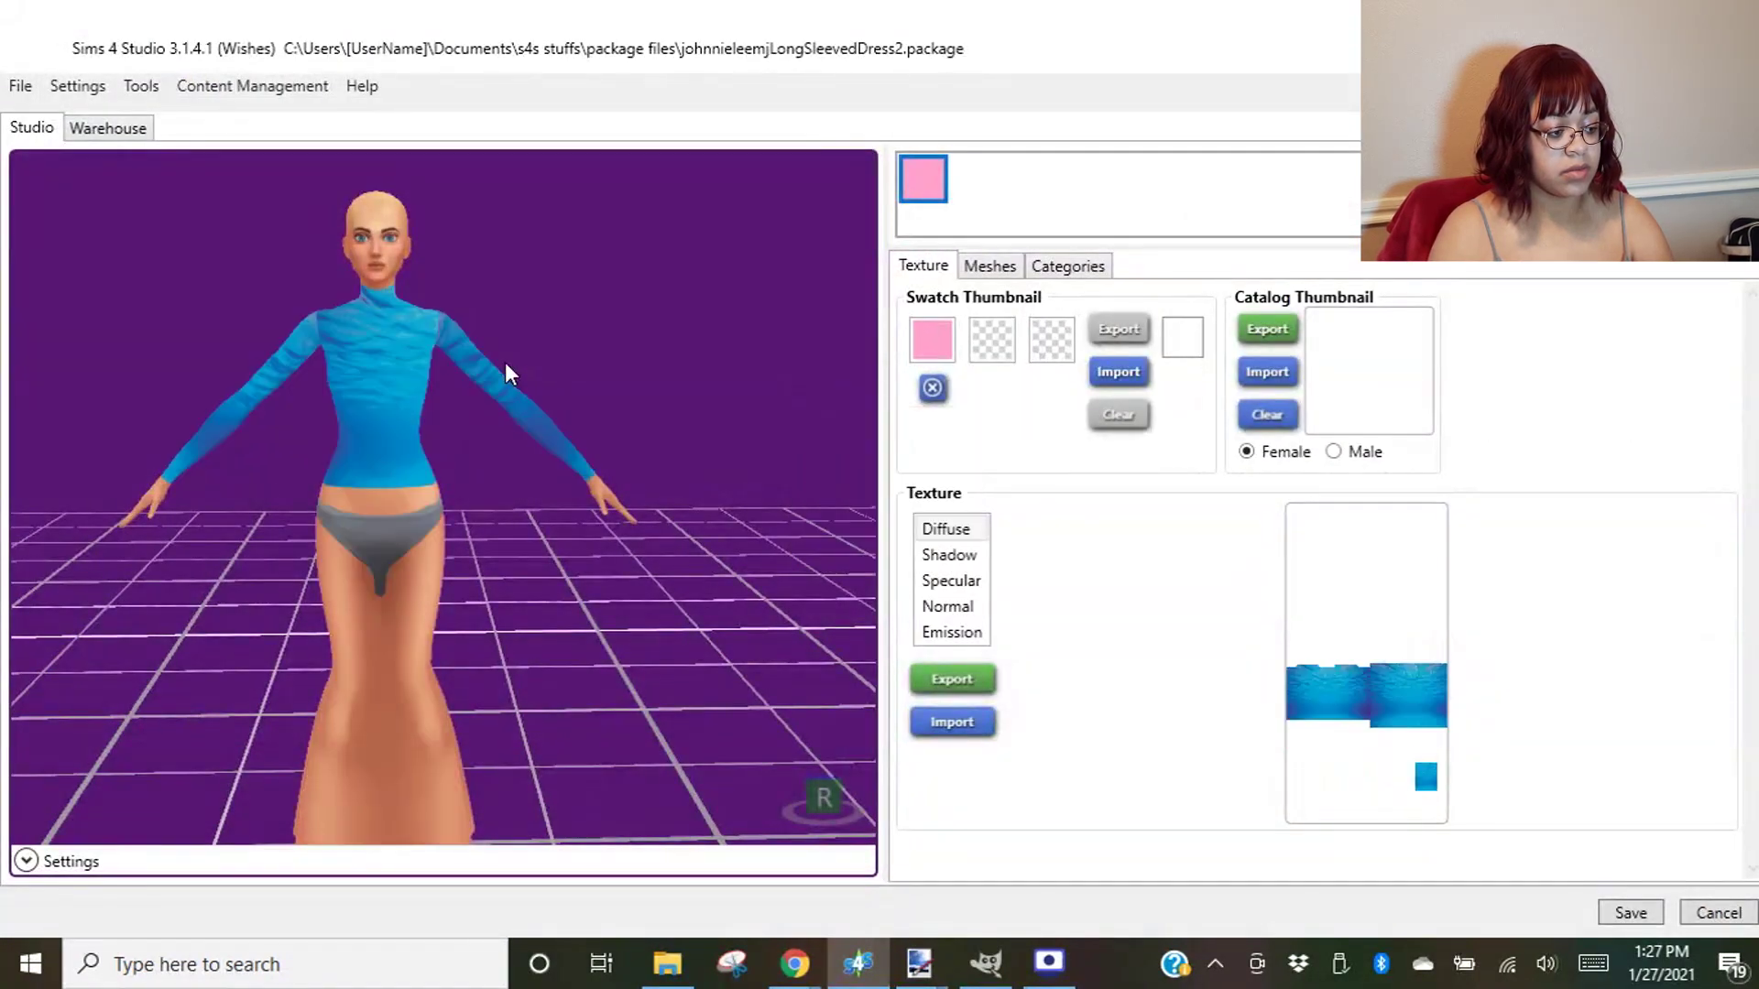
drag(561, 702, 683, 615)
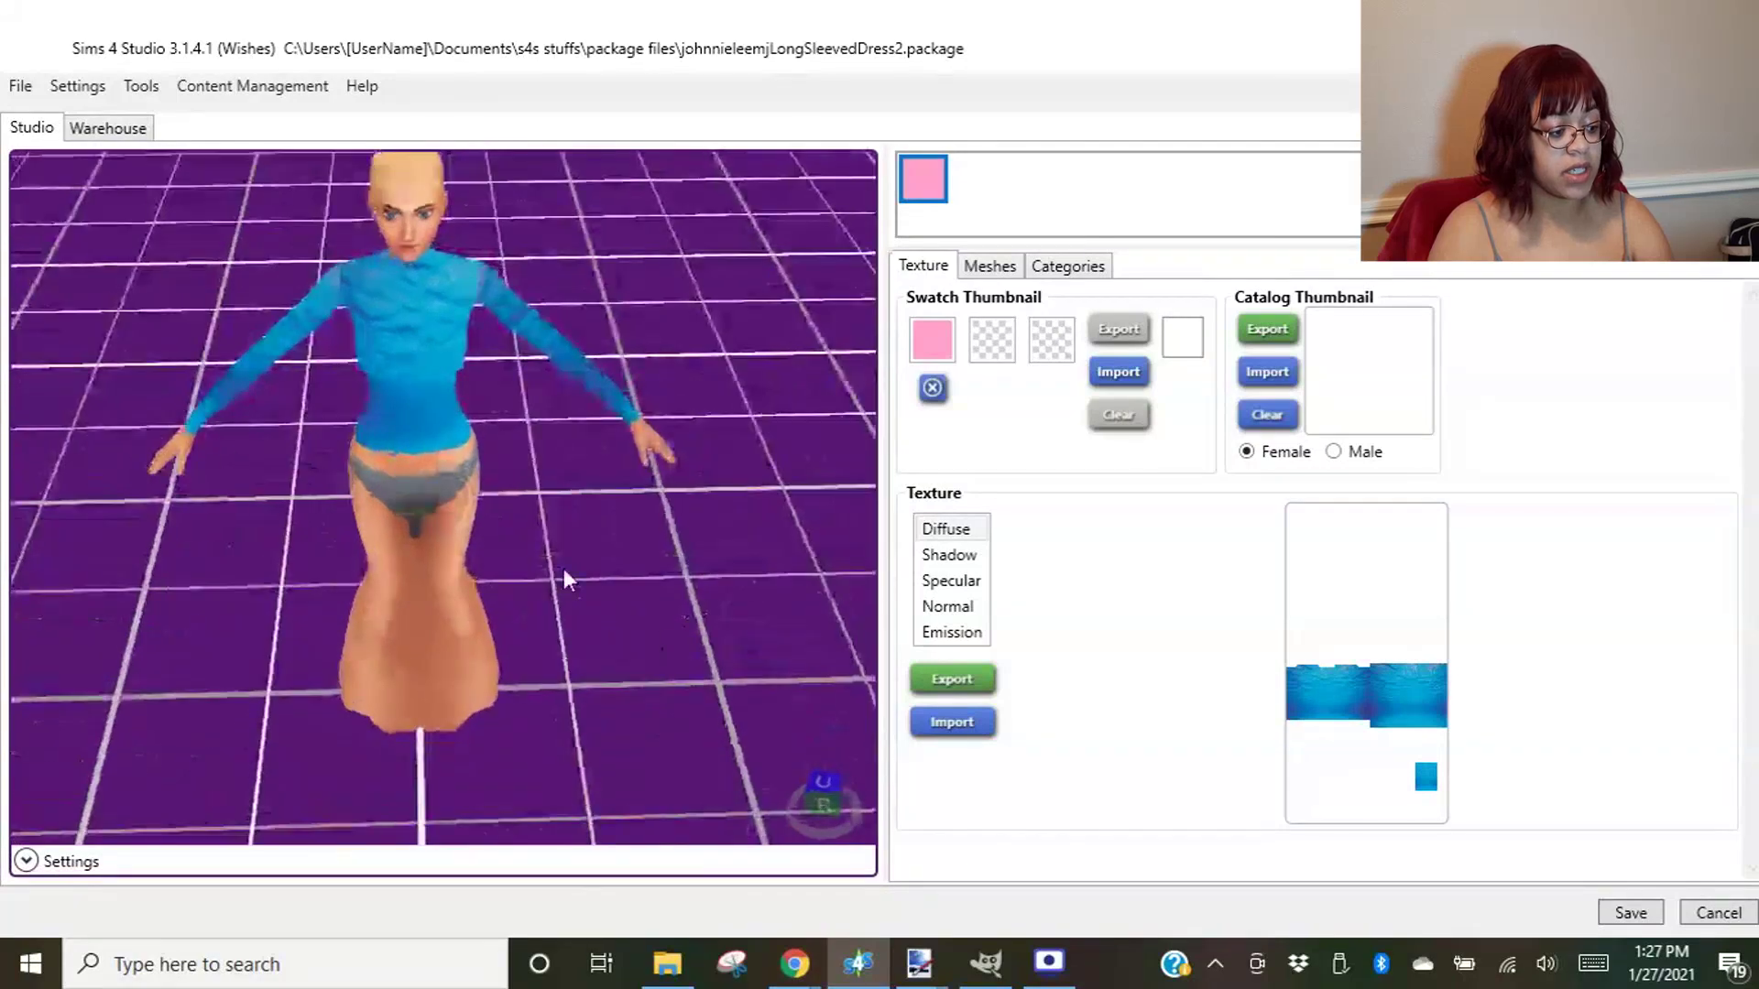
- Examine the blue print on the turtleneck up close from the front and the back of the model
drag(590, 714, 487, 639)
scroll(463, 406, up, 3)
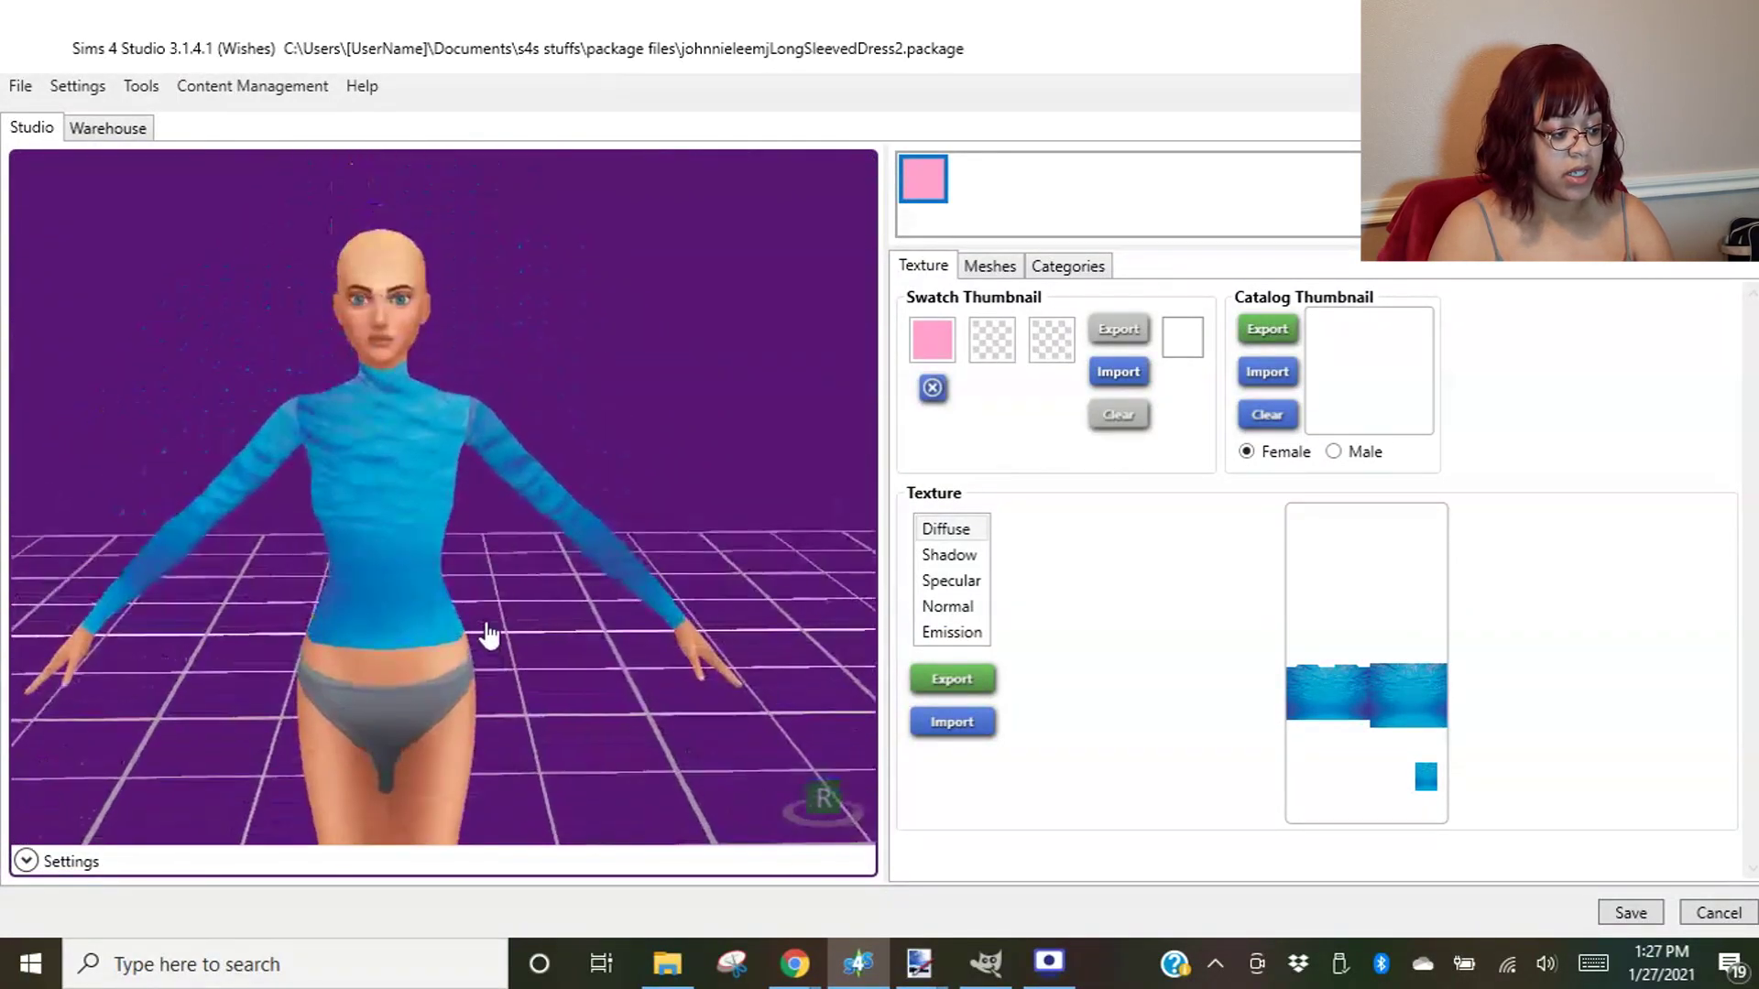
scroll(510, 649, up, 3)
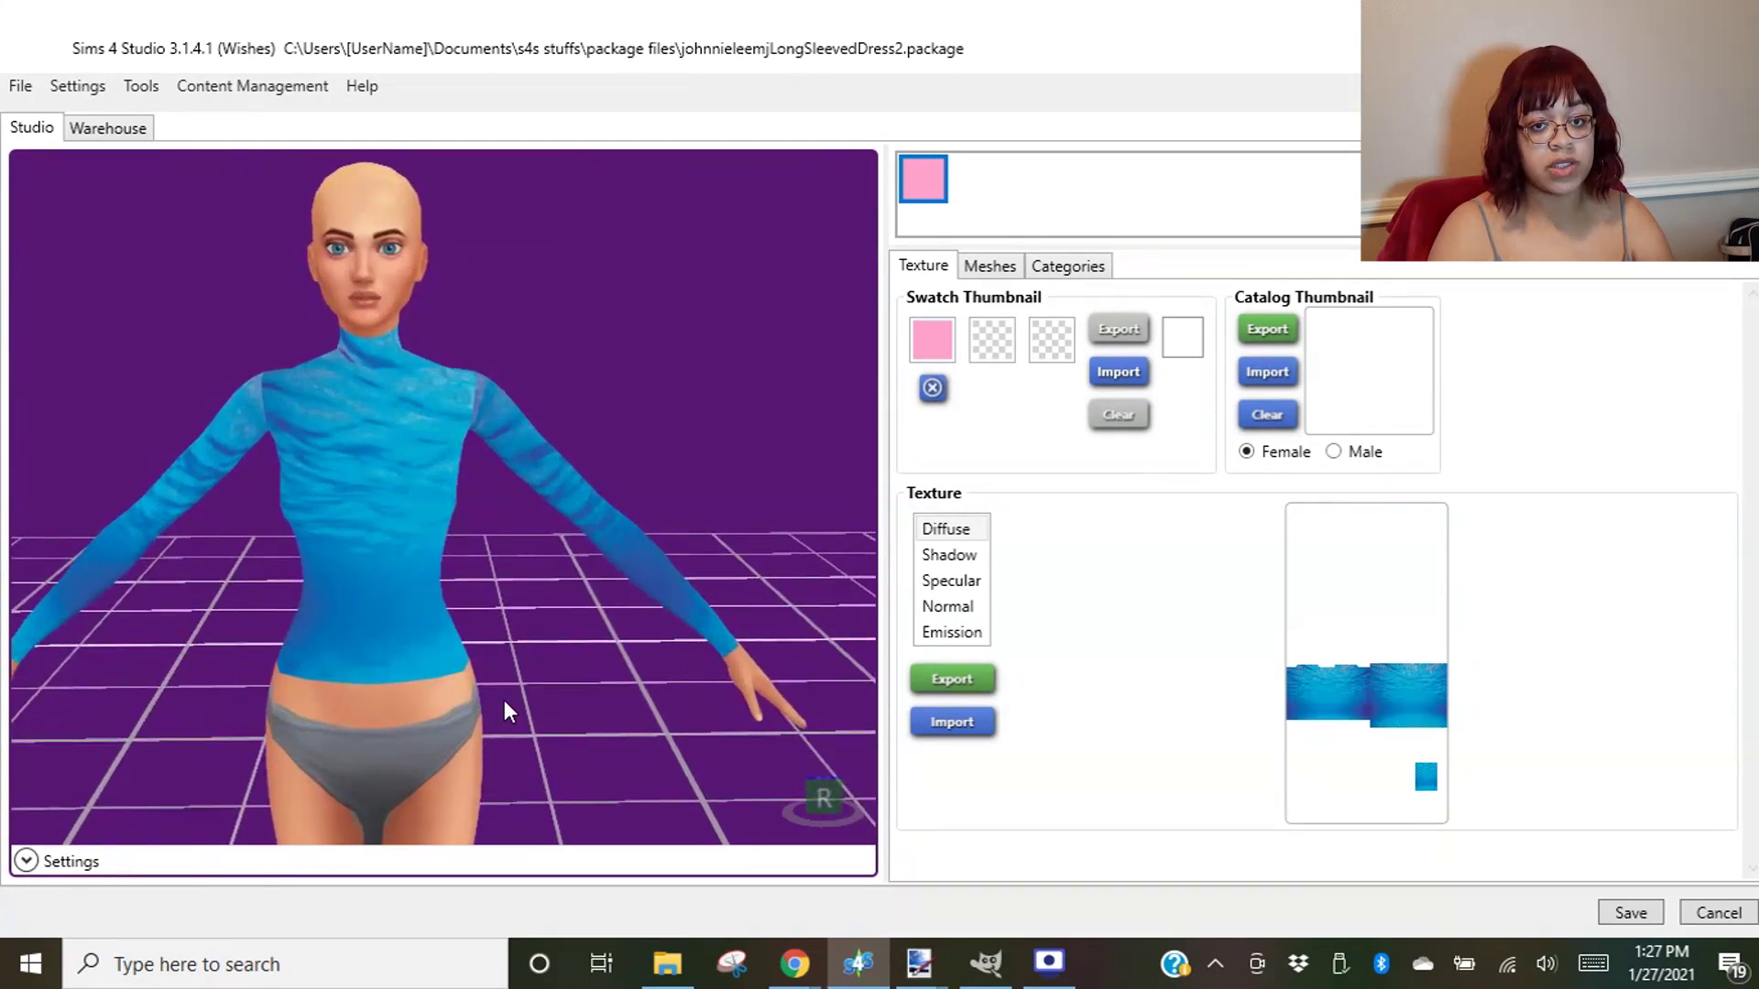
drag(511, 715, 229, 348)
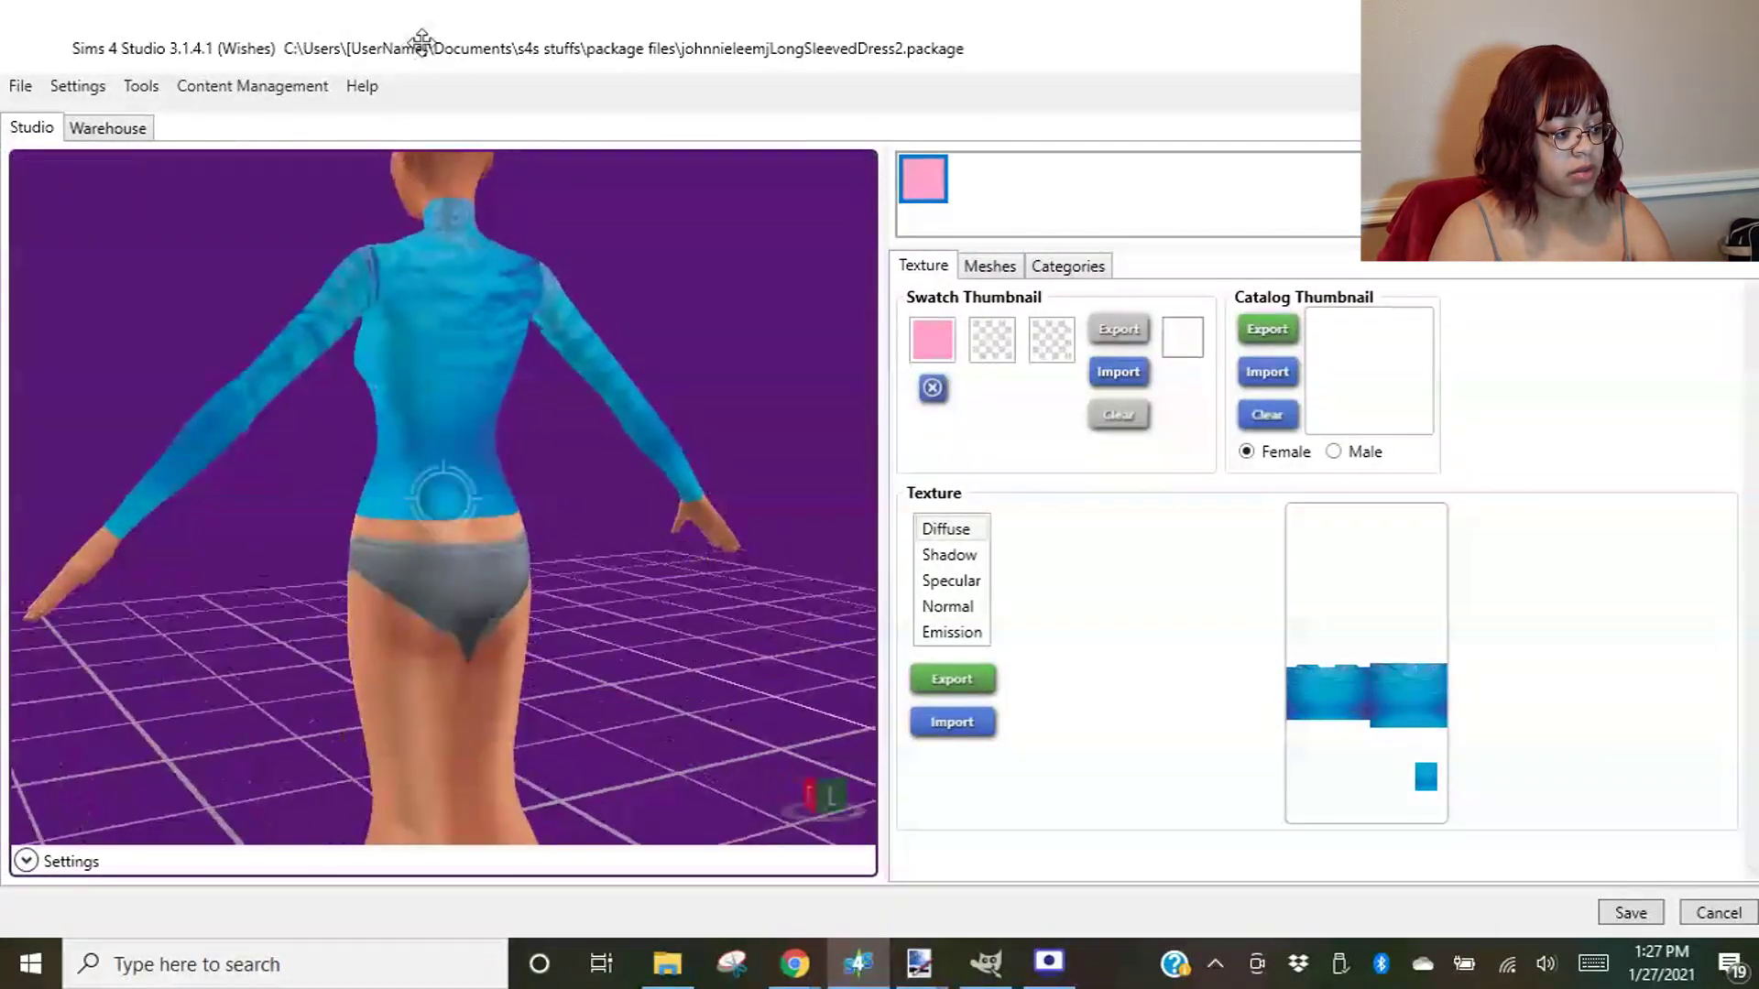
mouse_move(146, 306)
mouse_down()
mouse_move(917, 368)
mouse_move(196, 346)
mouse_move(652, 357)
mouse_move(746, 269)
mouse_move(306, 357)
mouse_move(503, 581)
mouse_move(712, 490)
mouse_move(750, 433)
mouse_up()
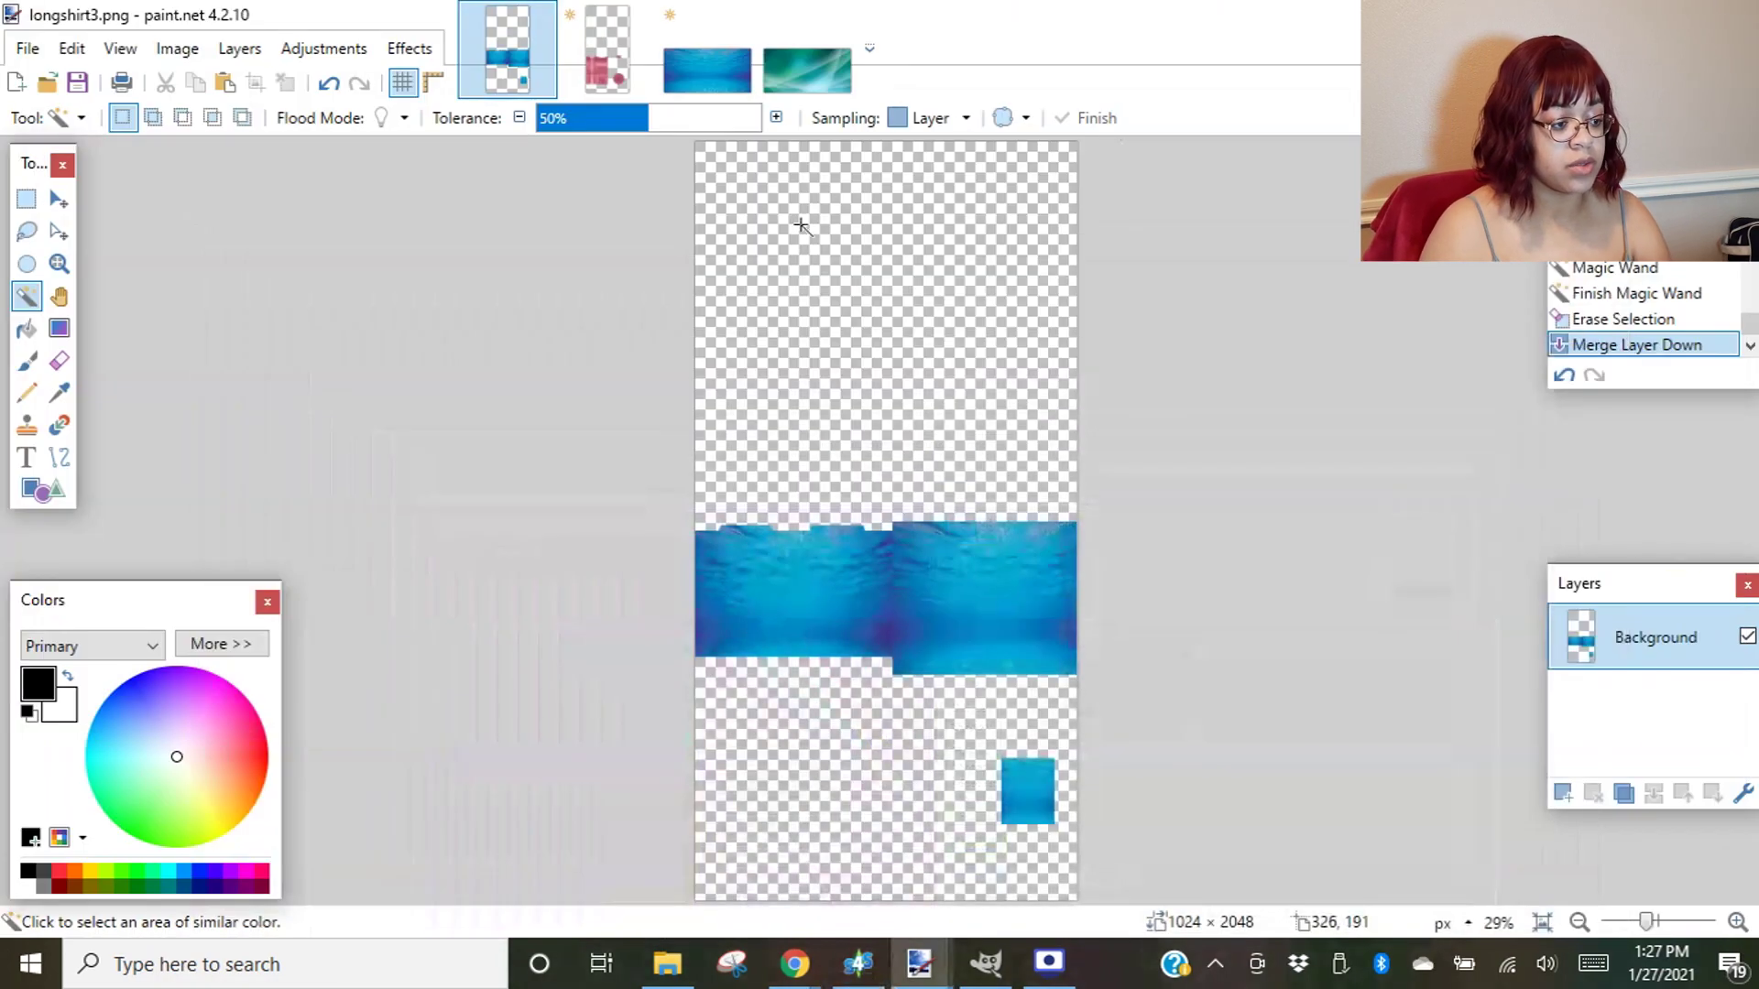
- Switch to paint.net, copy the whole green print from sp96.jpg, and paste it on Layer 2 of dress1.png
click(598, 41)
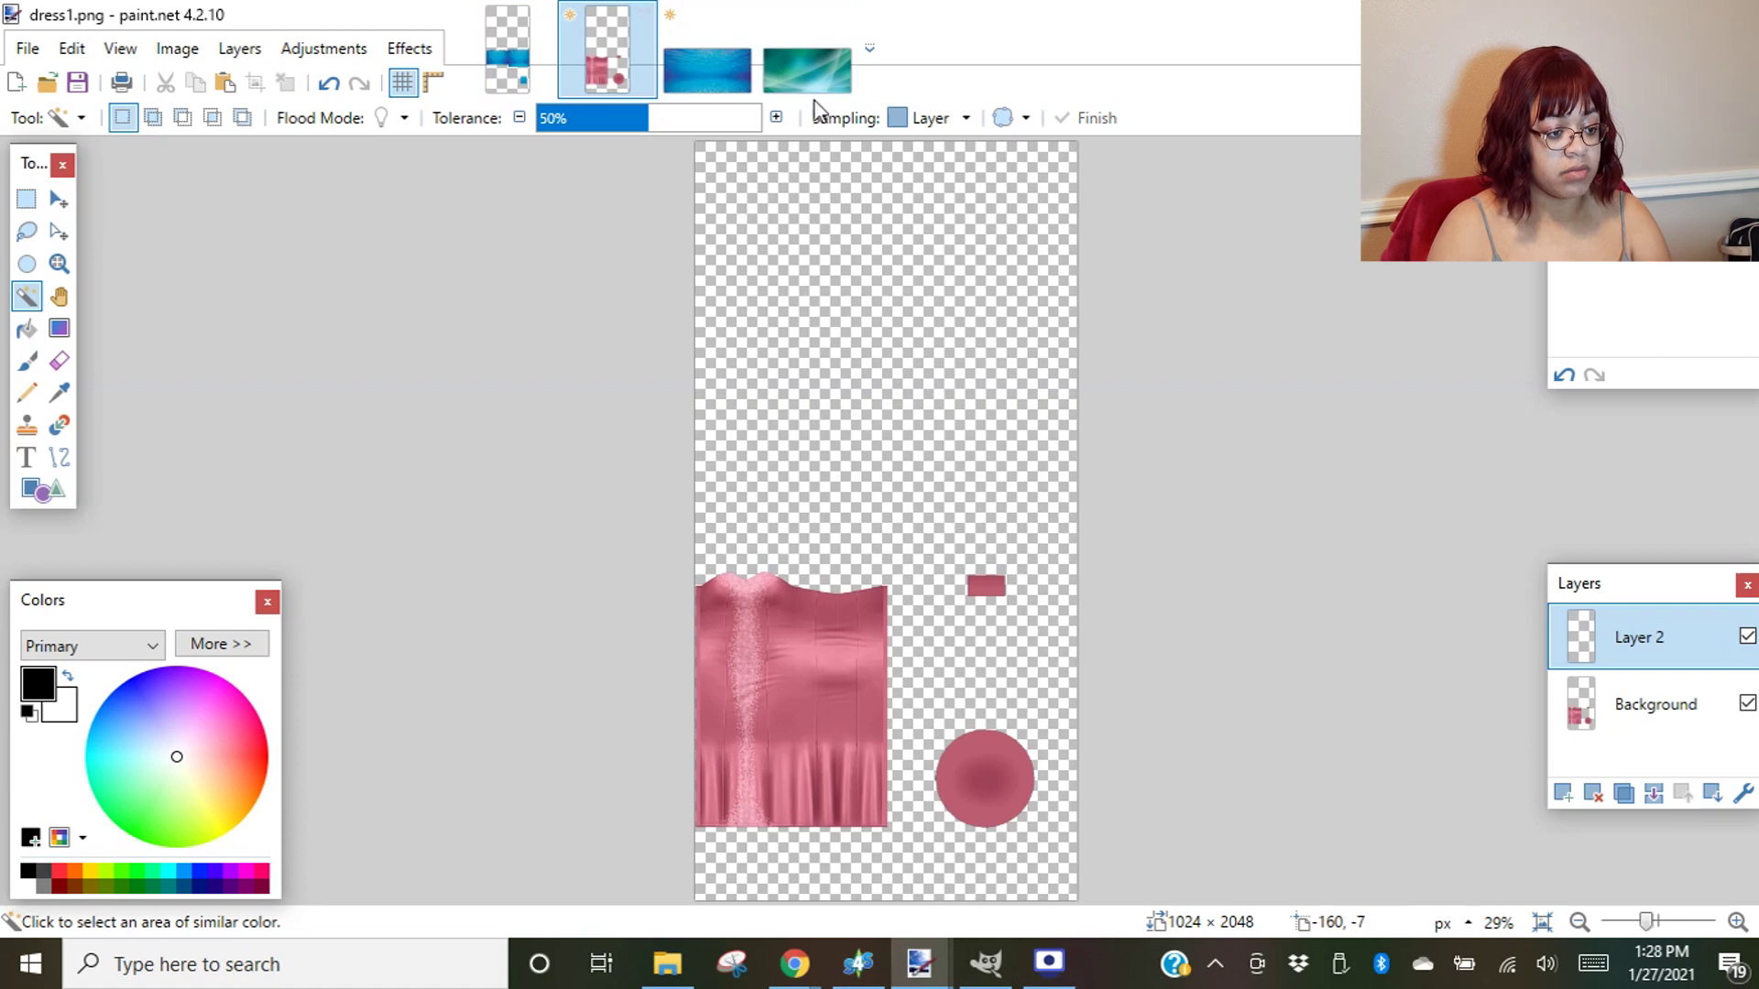
click(806, 69)
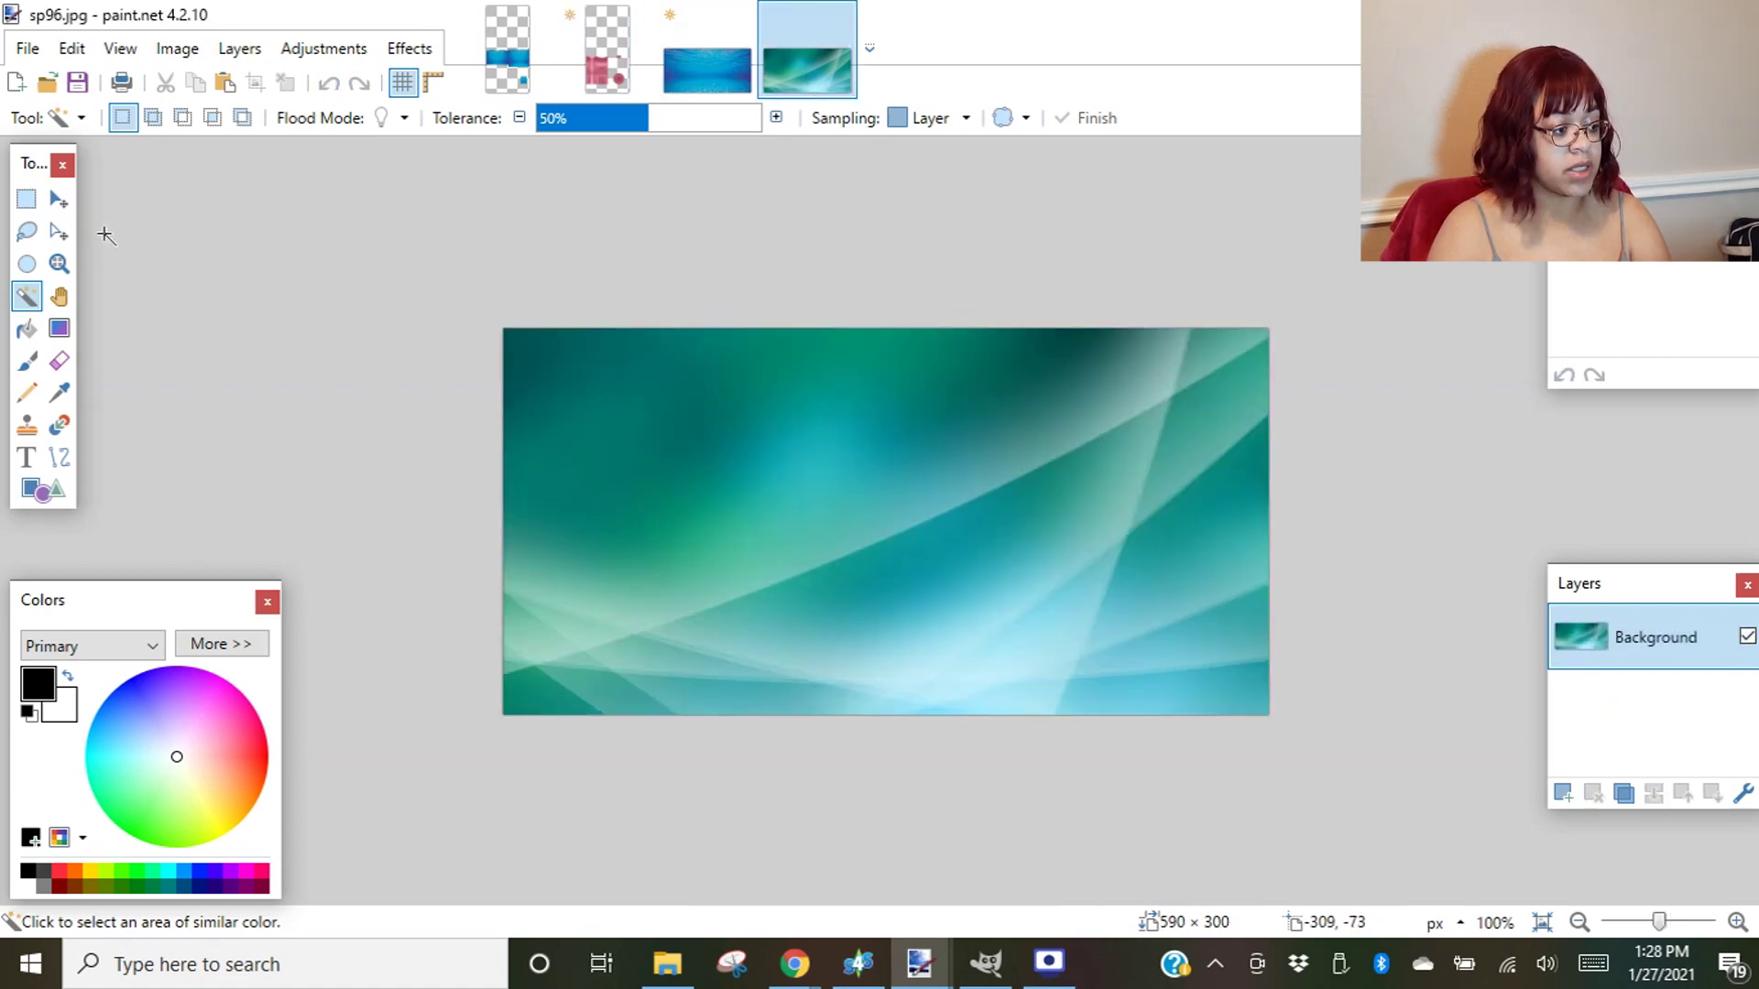
click(58, 200)
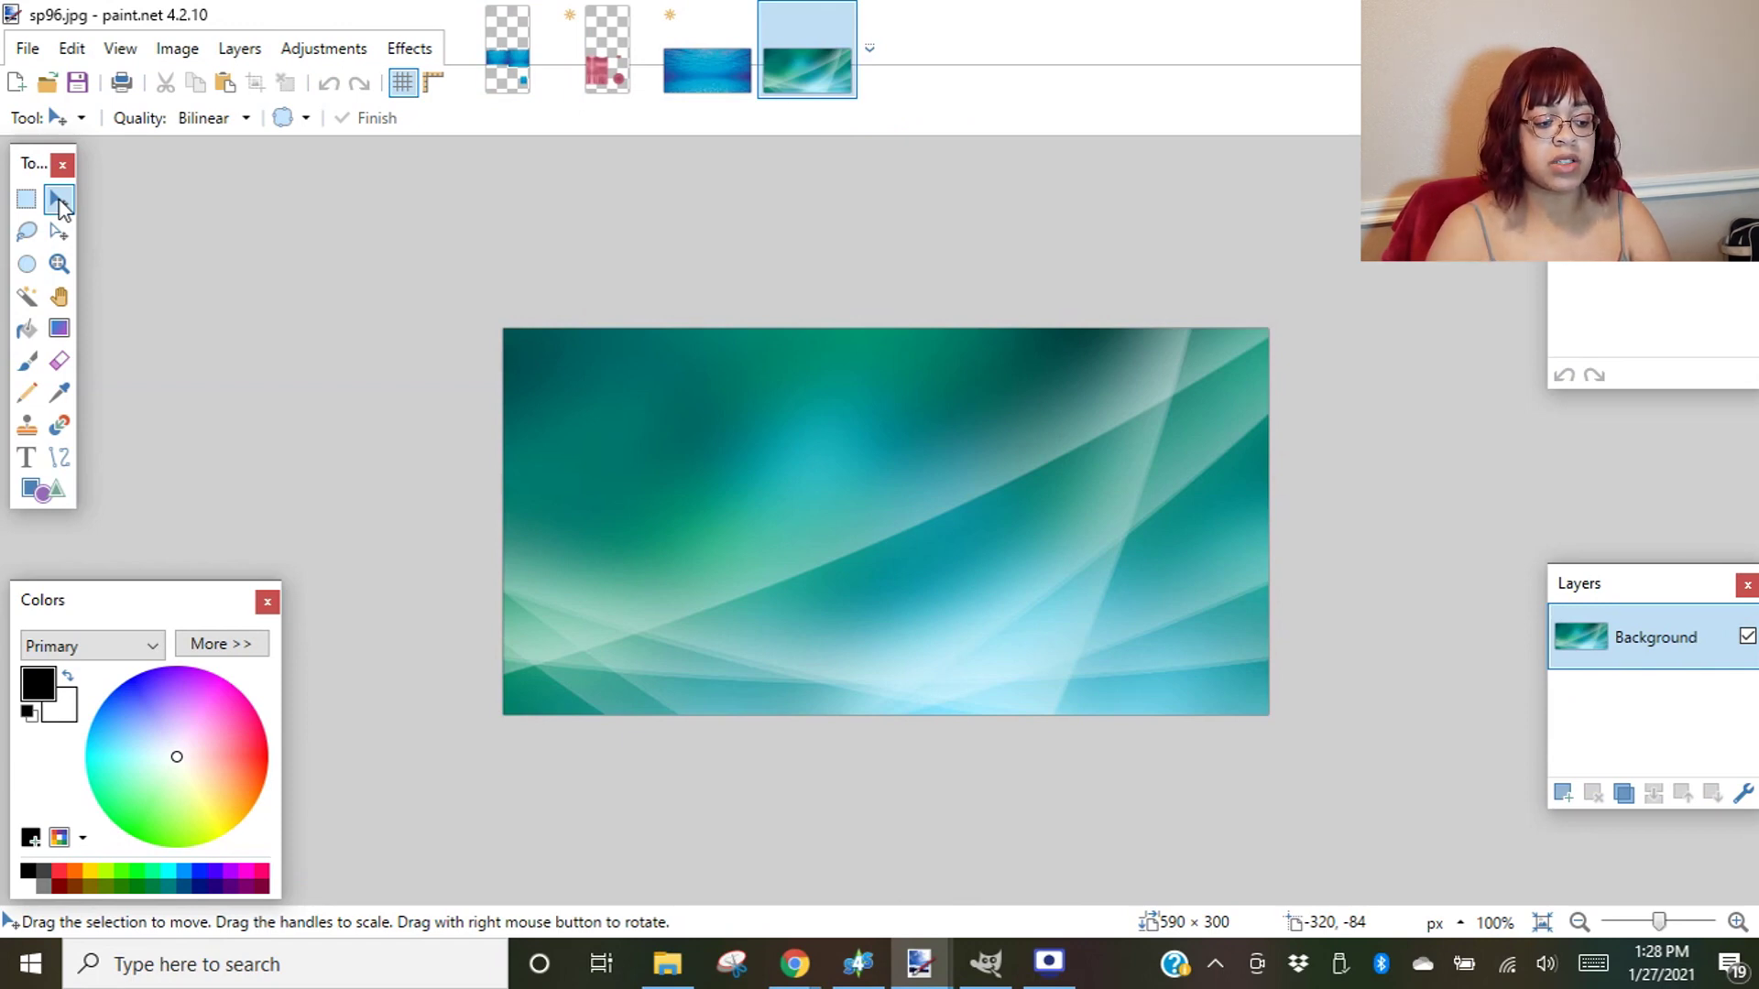
click(1059, 450)
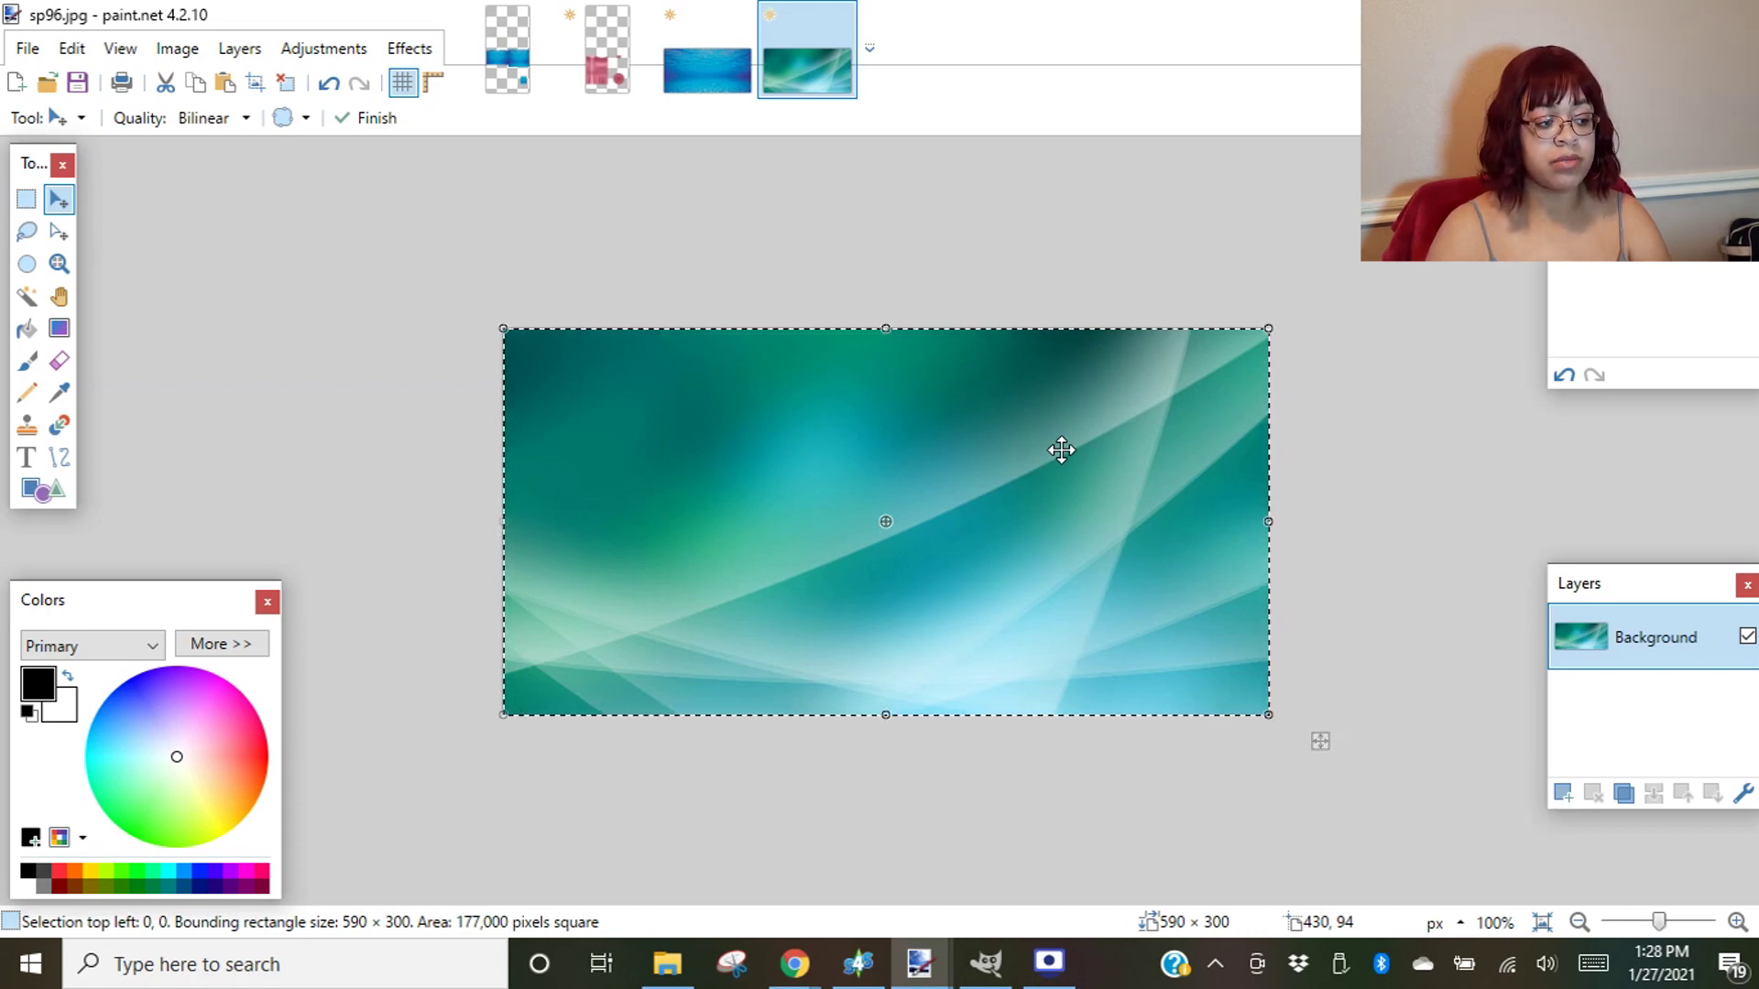
click(198, 82)
click(605, 50)
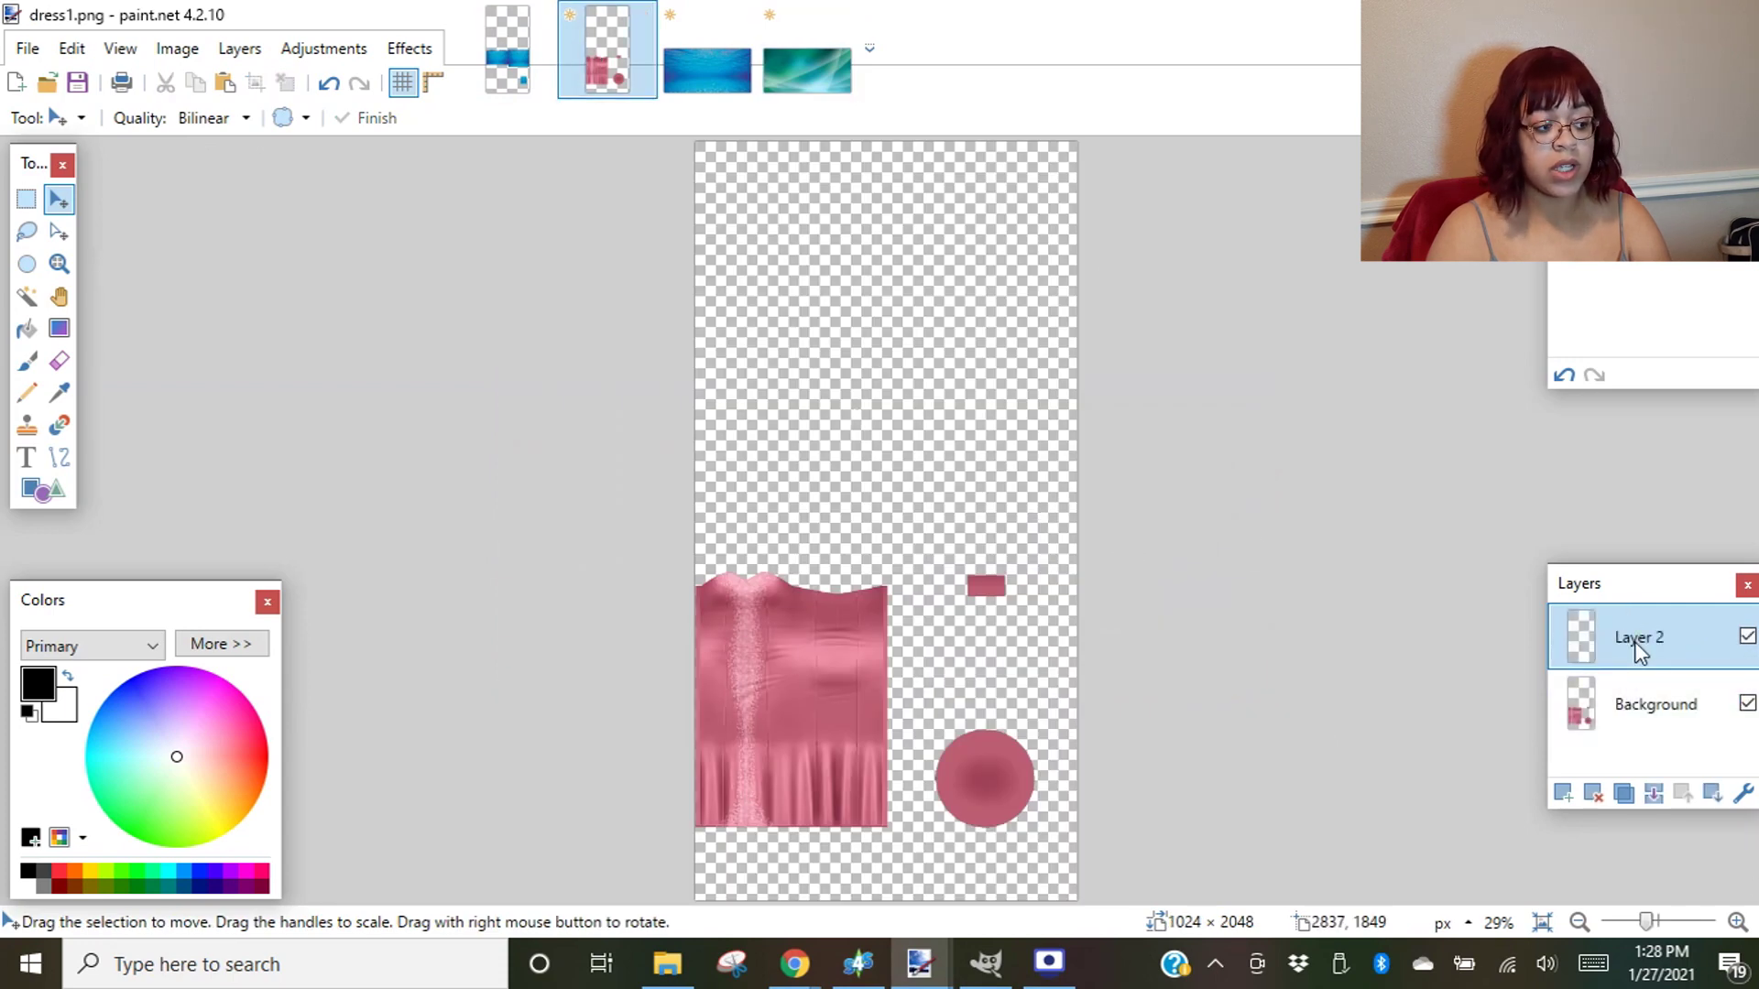
click(225, 82)
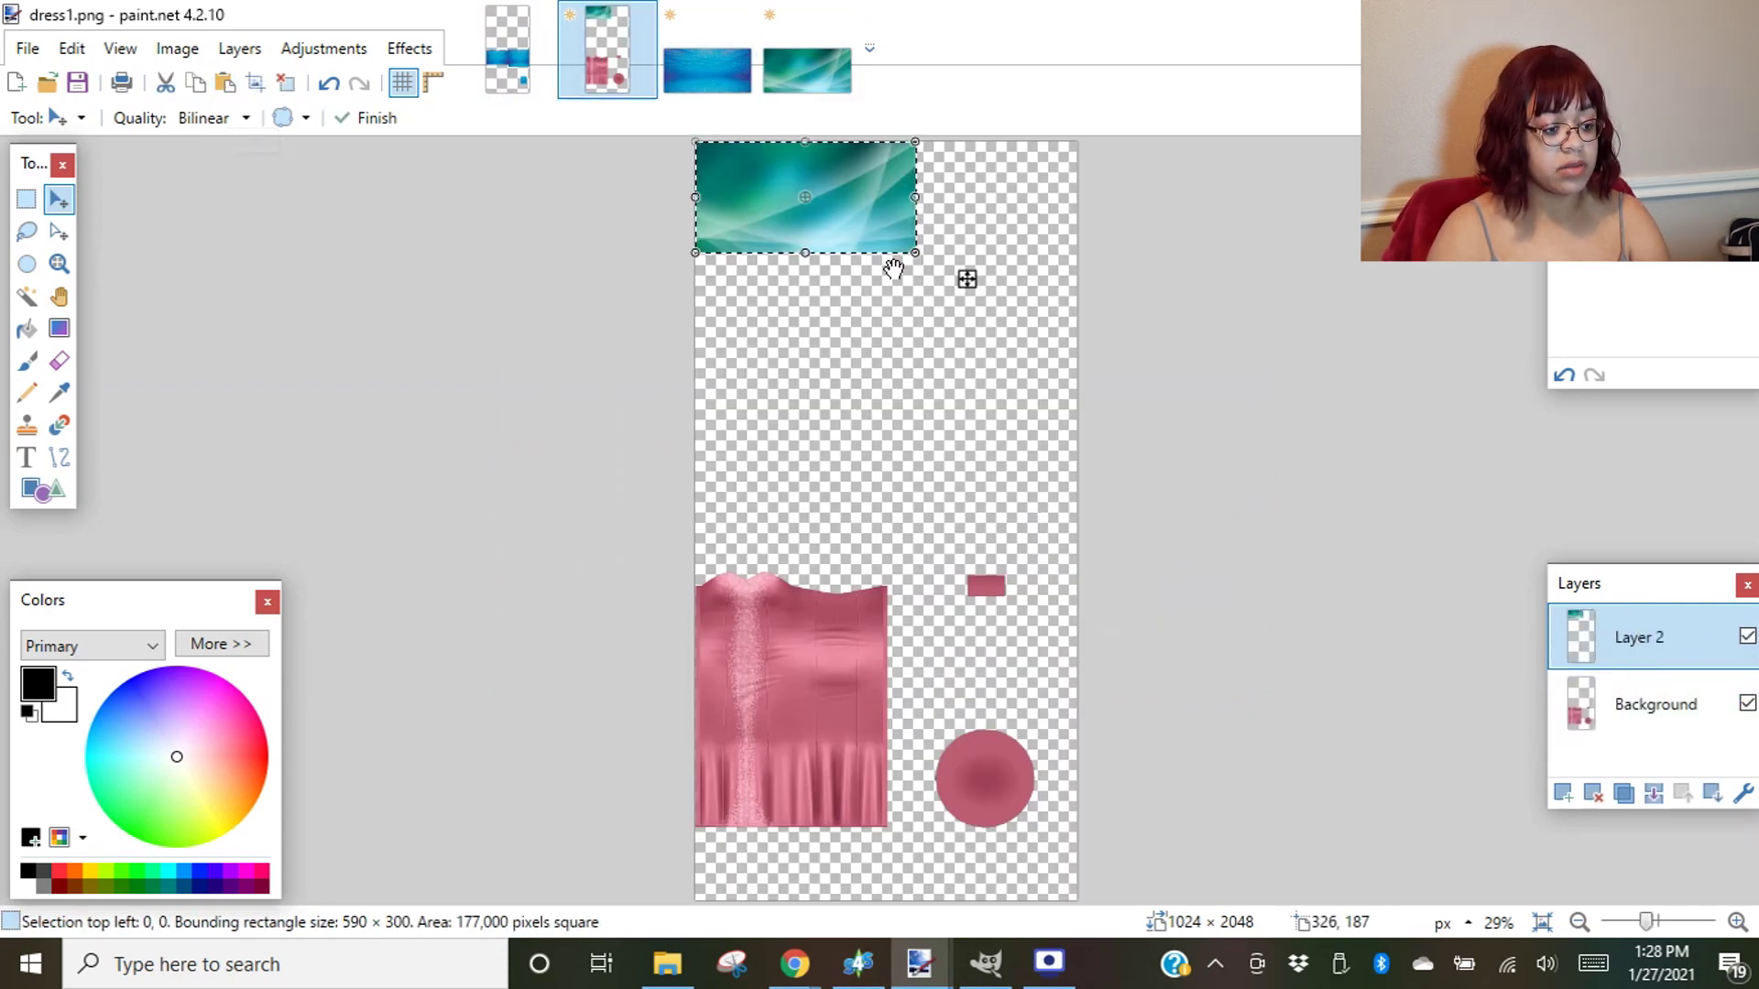
- Move and enlarge the pasted green print to about 630 × 803 pixels so it covers the gown's main section, and deselect it
drag(911, 253, 981, 479)
drag(919, 385, 922, 743)
drag(999, 867, 971, 826)
drag(915, 762, 901, 805)
drag(956, 721, 933, 721)
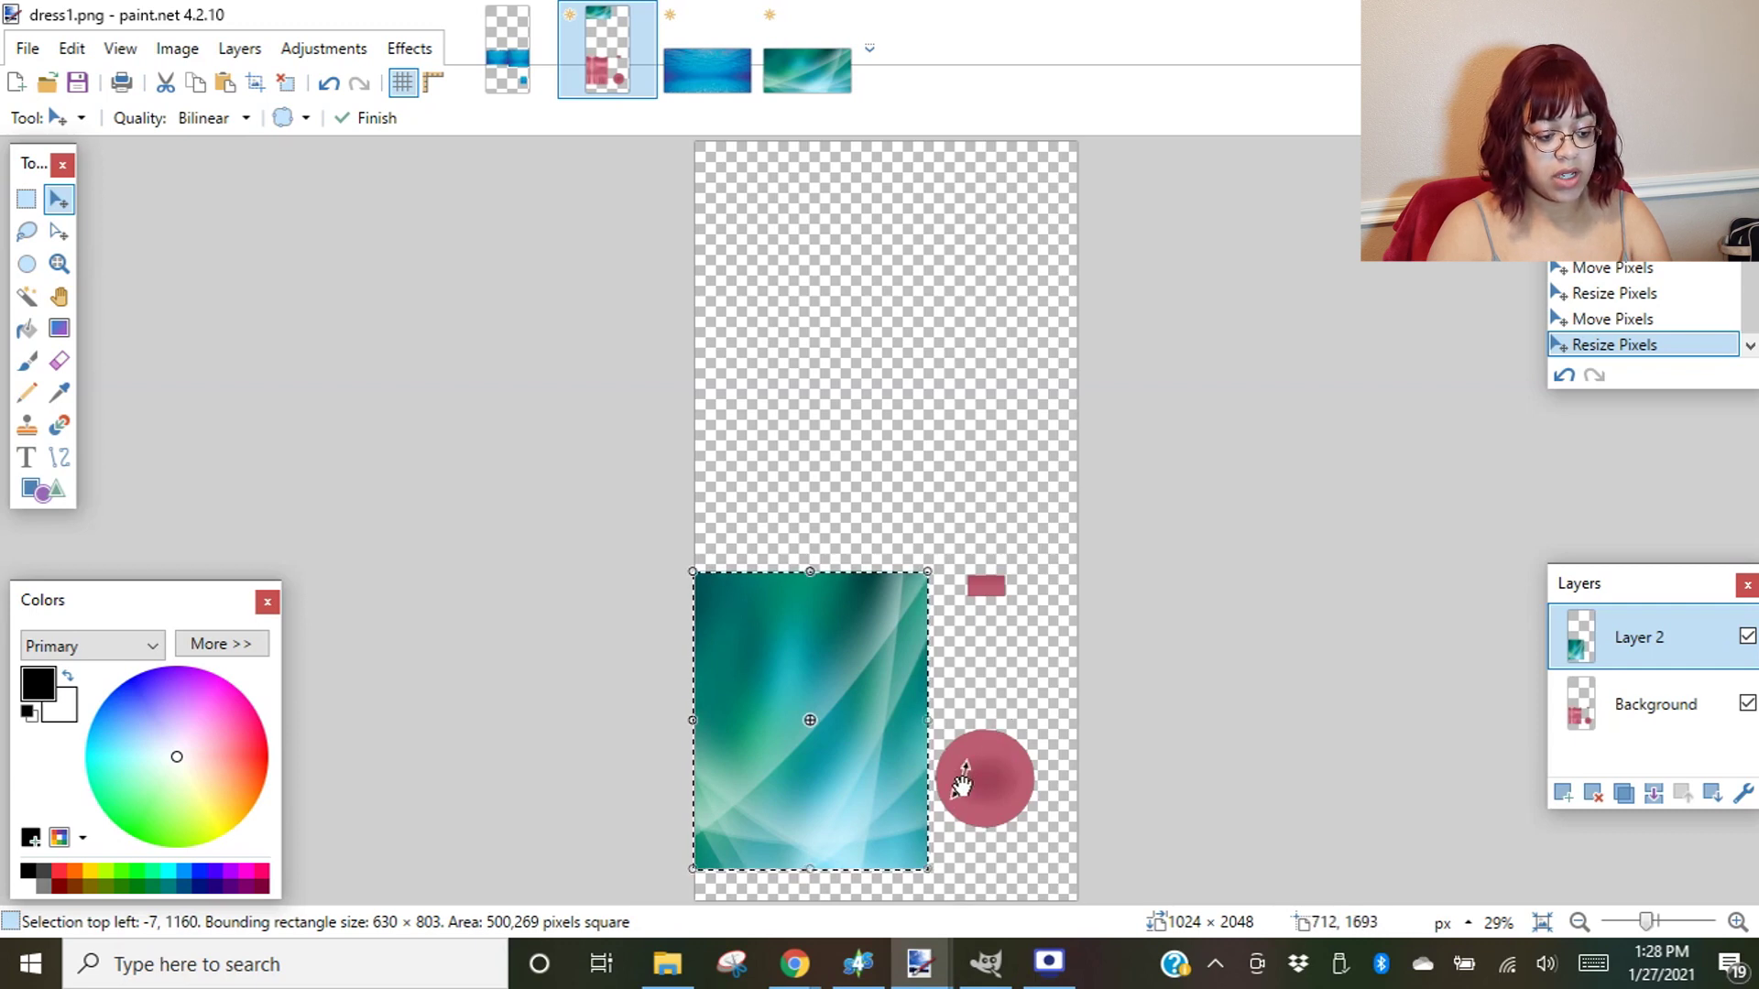
click(26, 199)
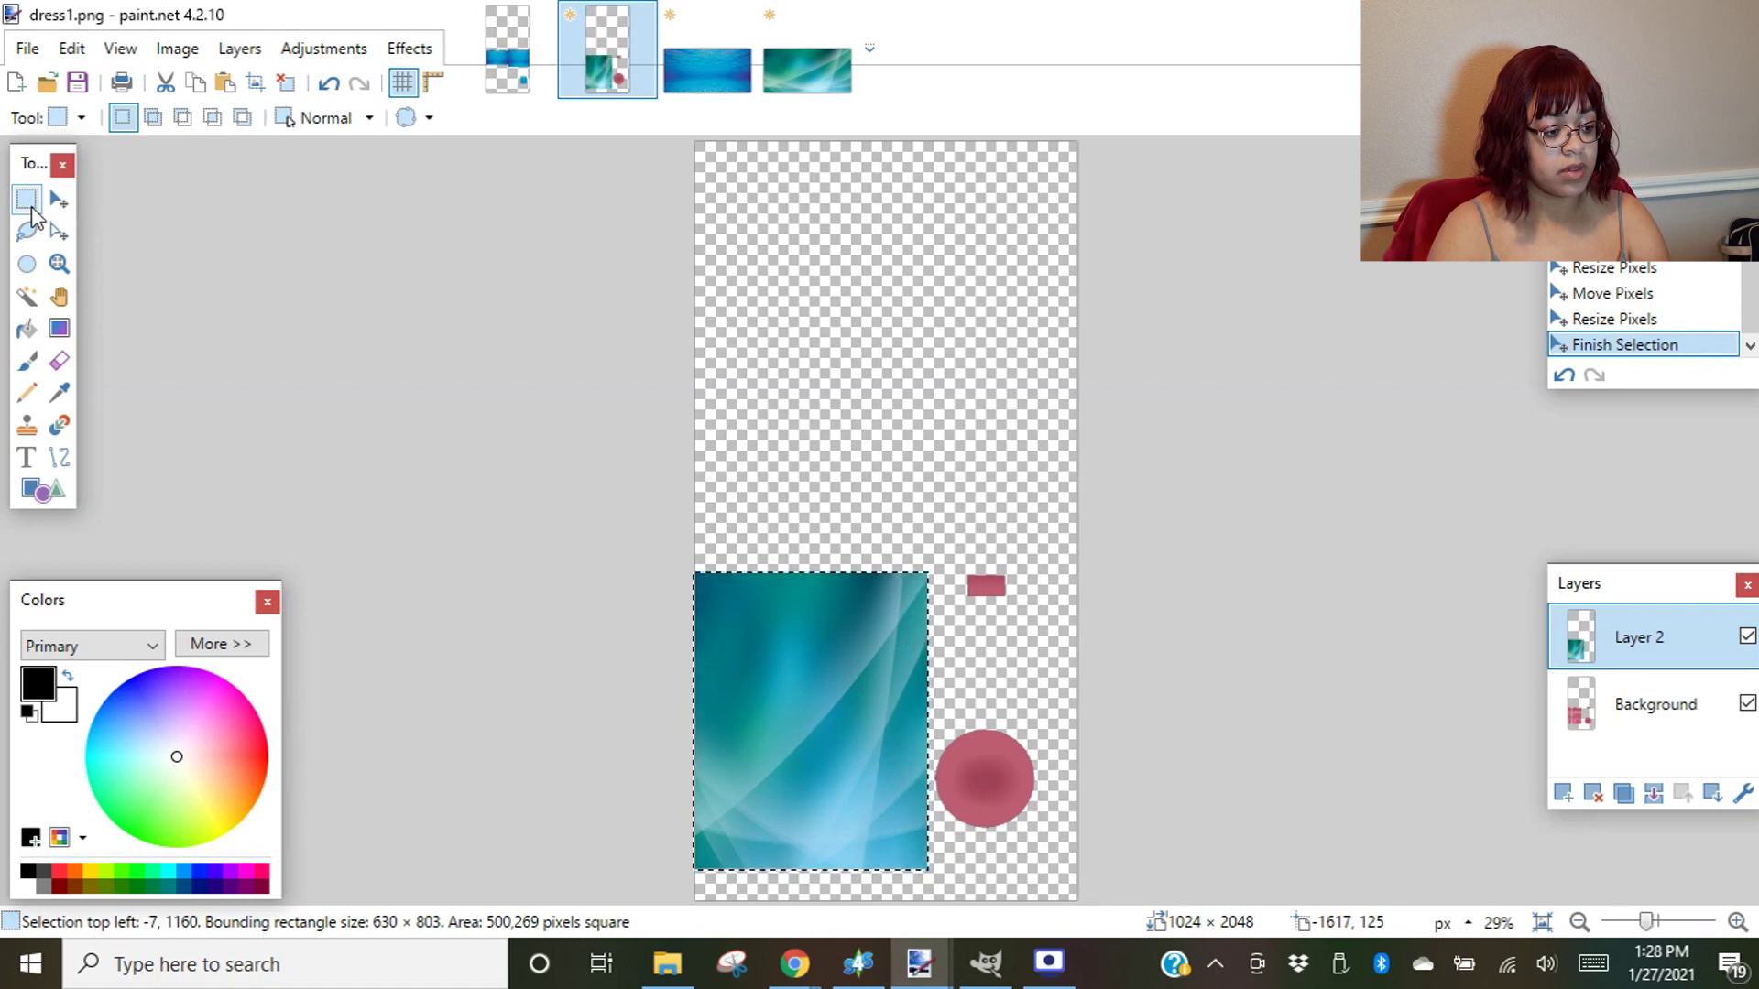
click(894, 175)
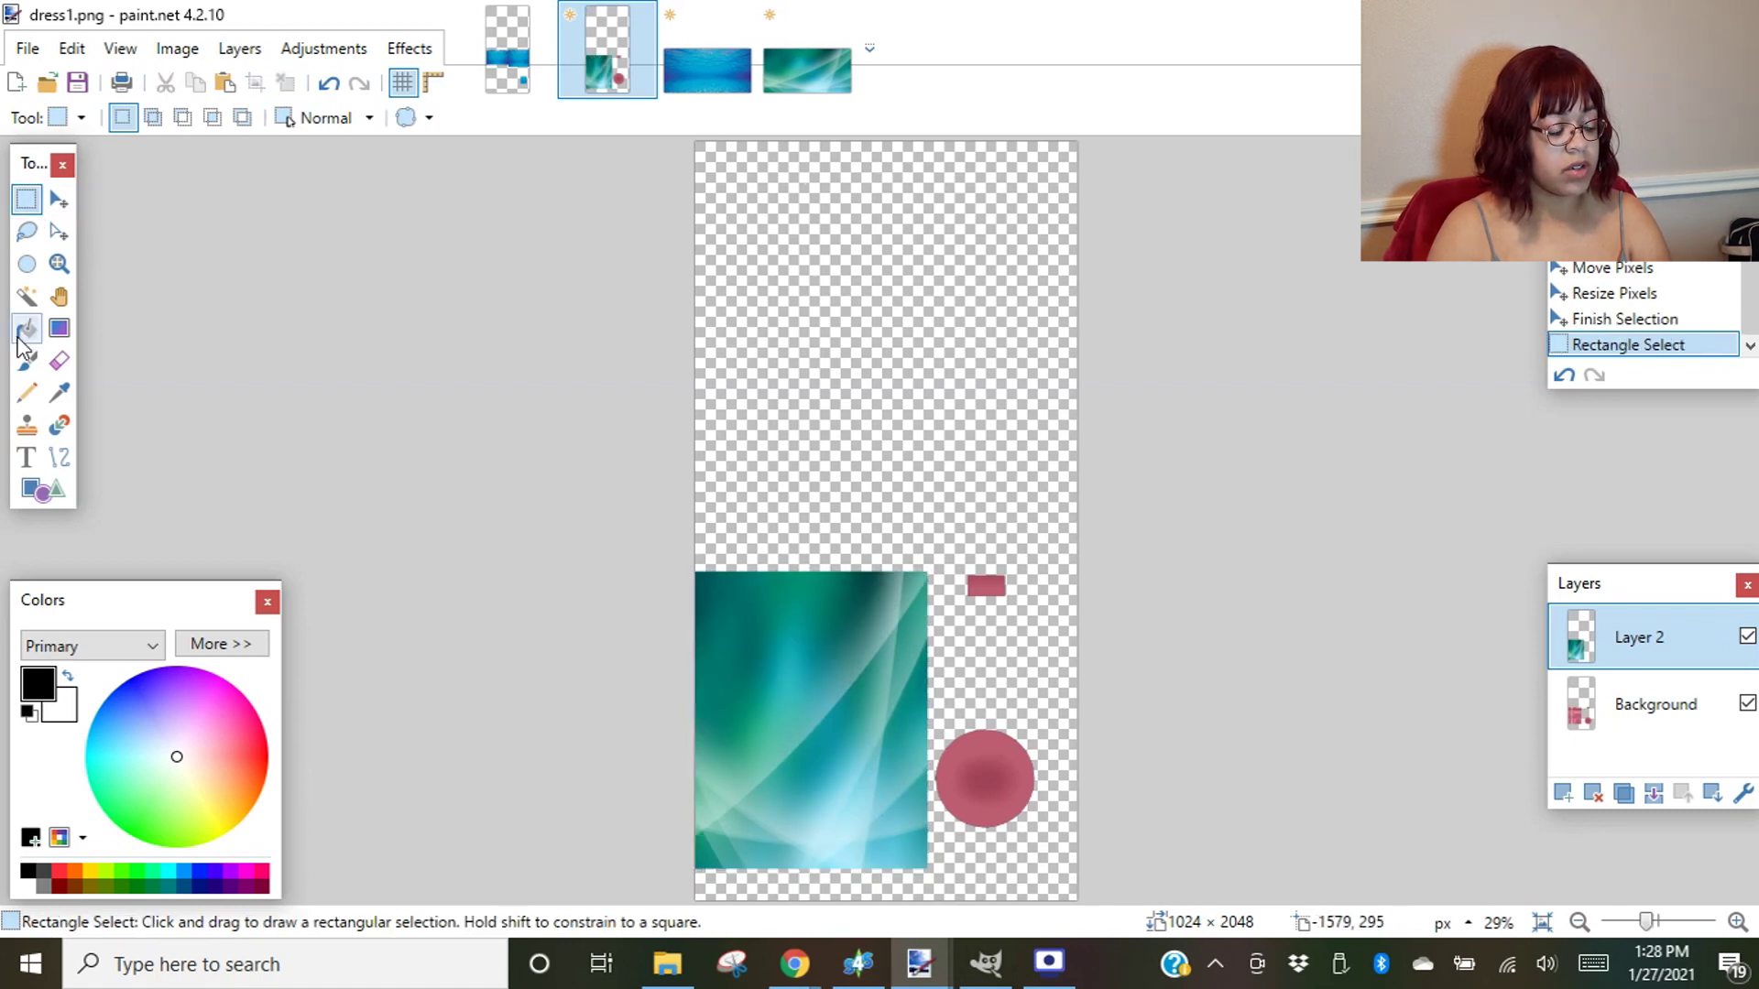
- Select the empty area around the gown pieces on the Background layer with the Magic Wand and erase the excess print from Layer 2
click(27, 297)
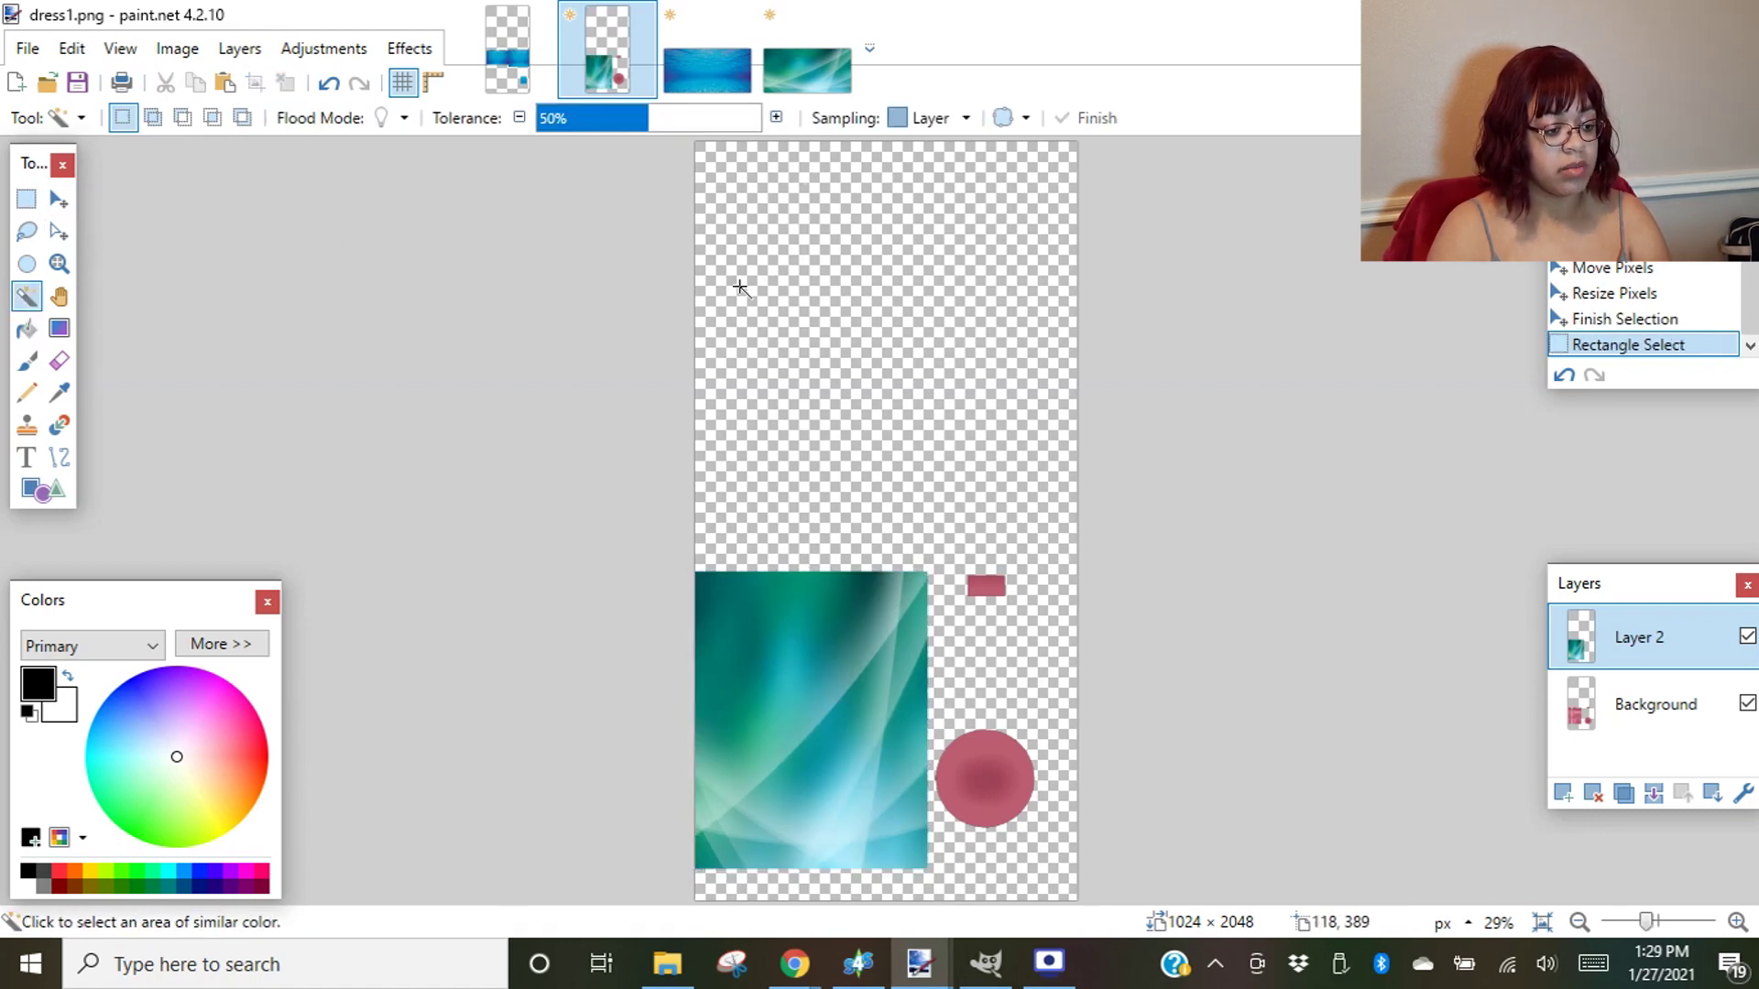
click(827, 282)
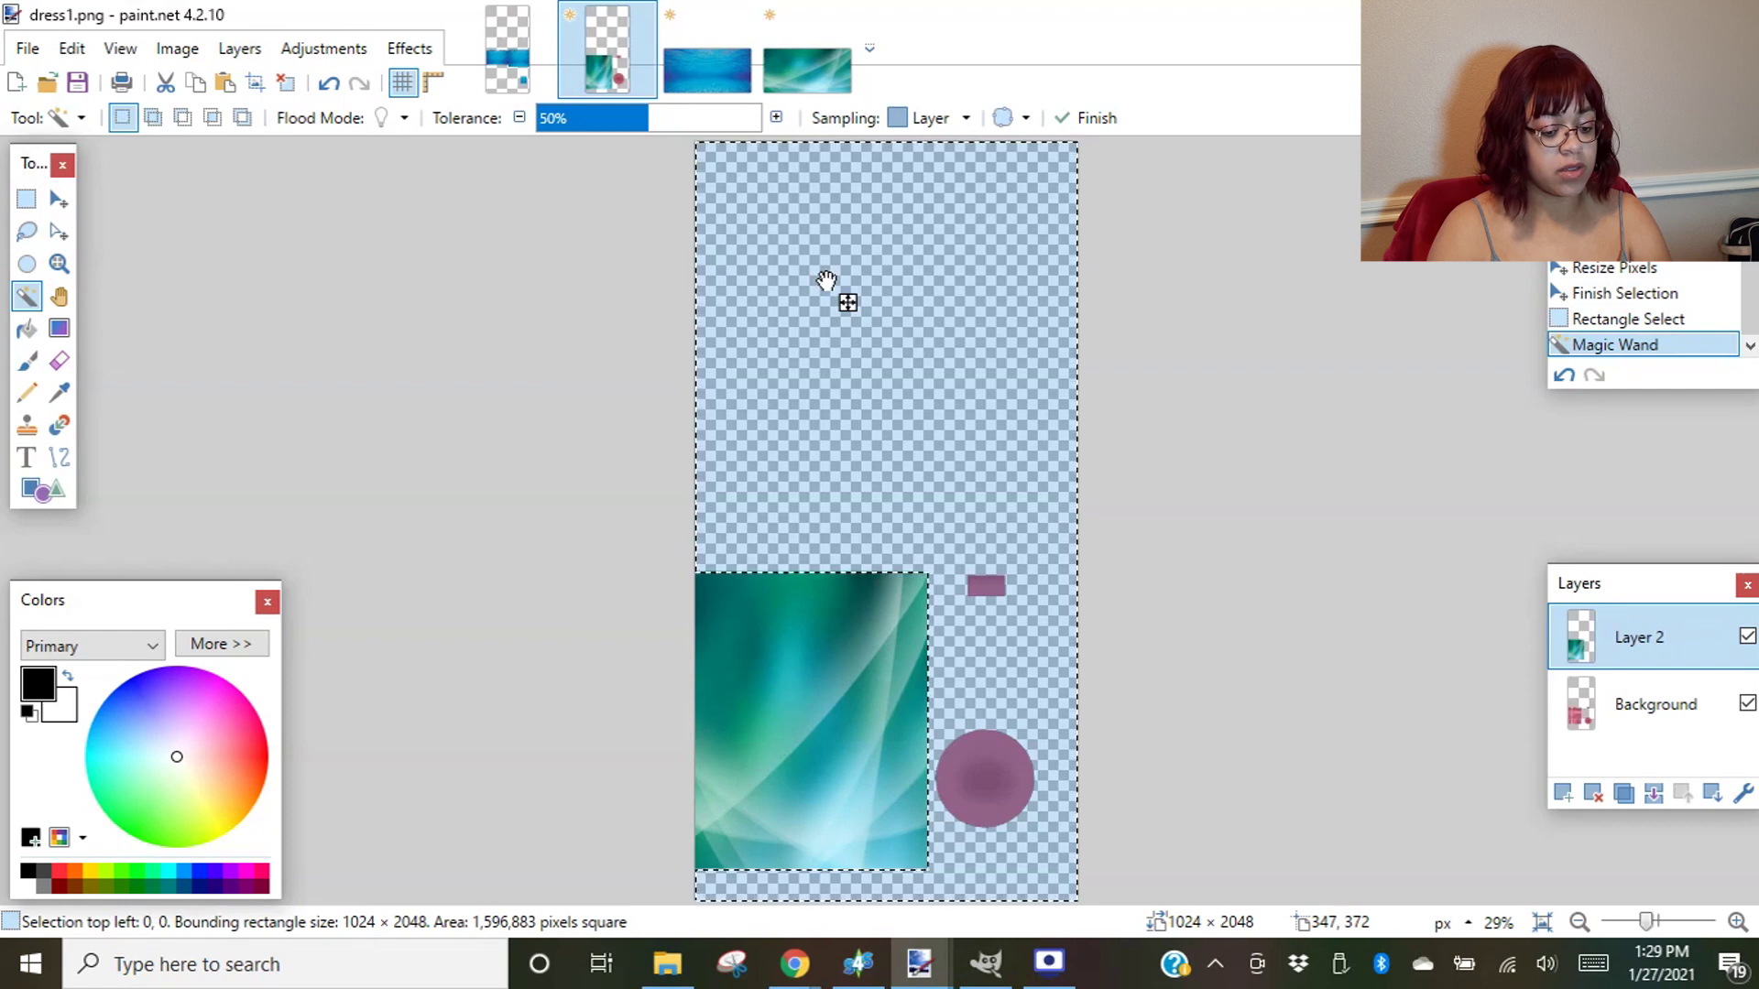
click(1658, 707)
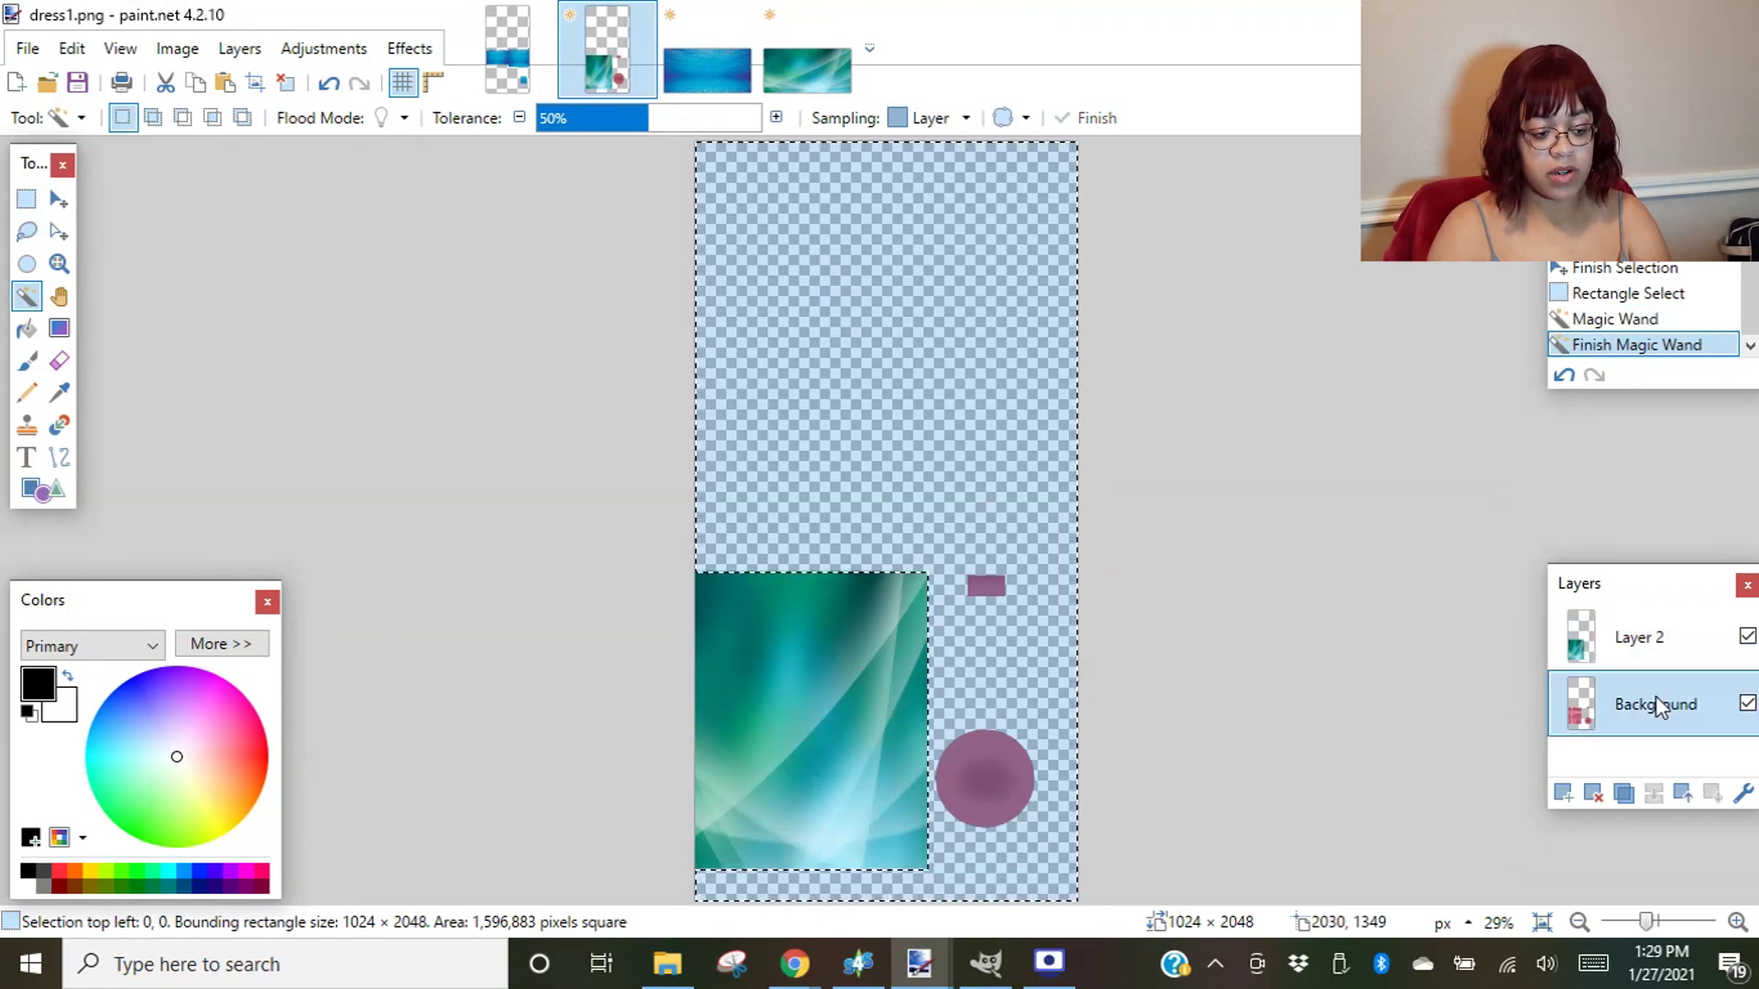
click(880, 319)
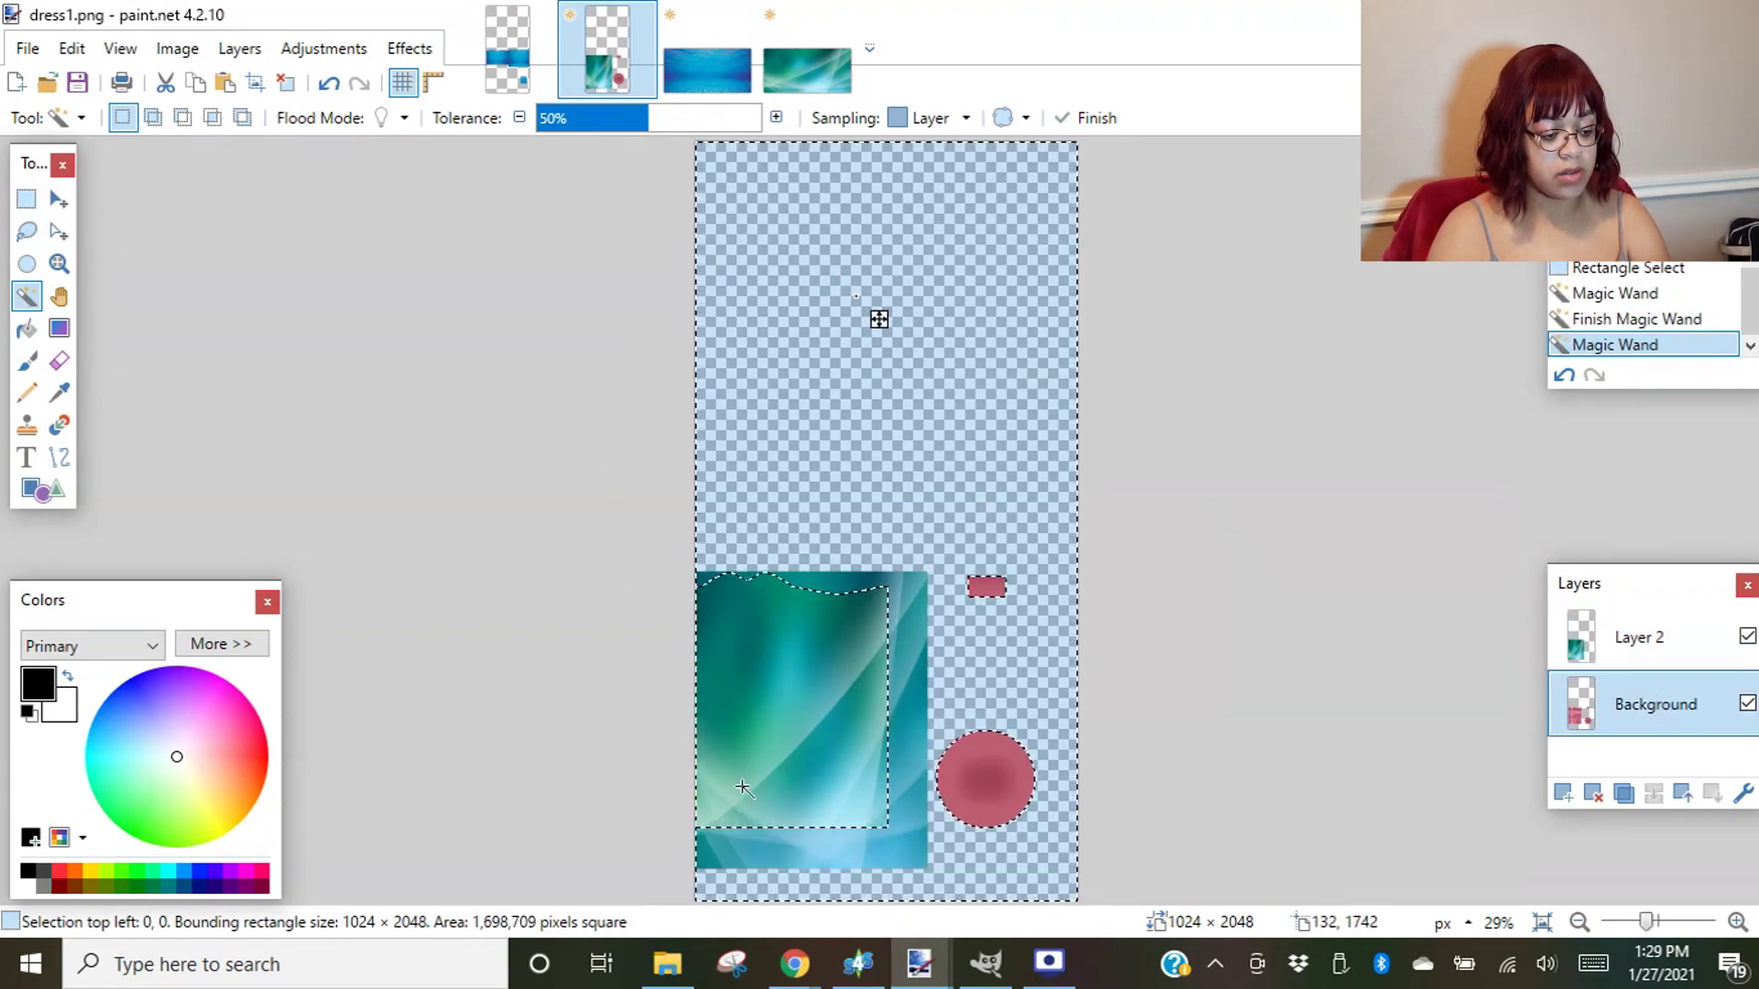
click(1662, 638)
key(Delete)
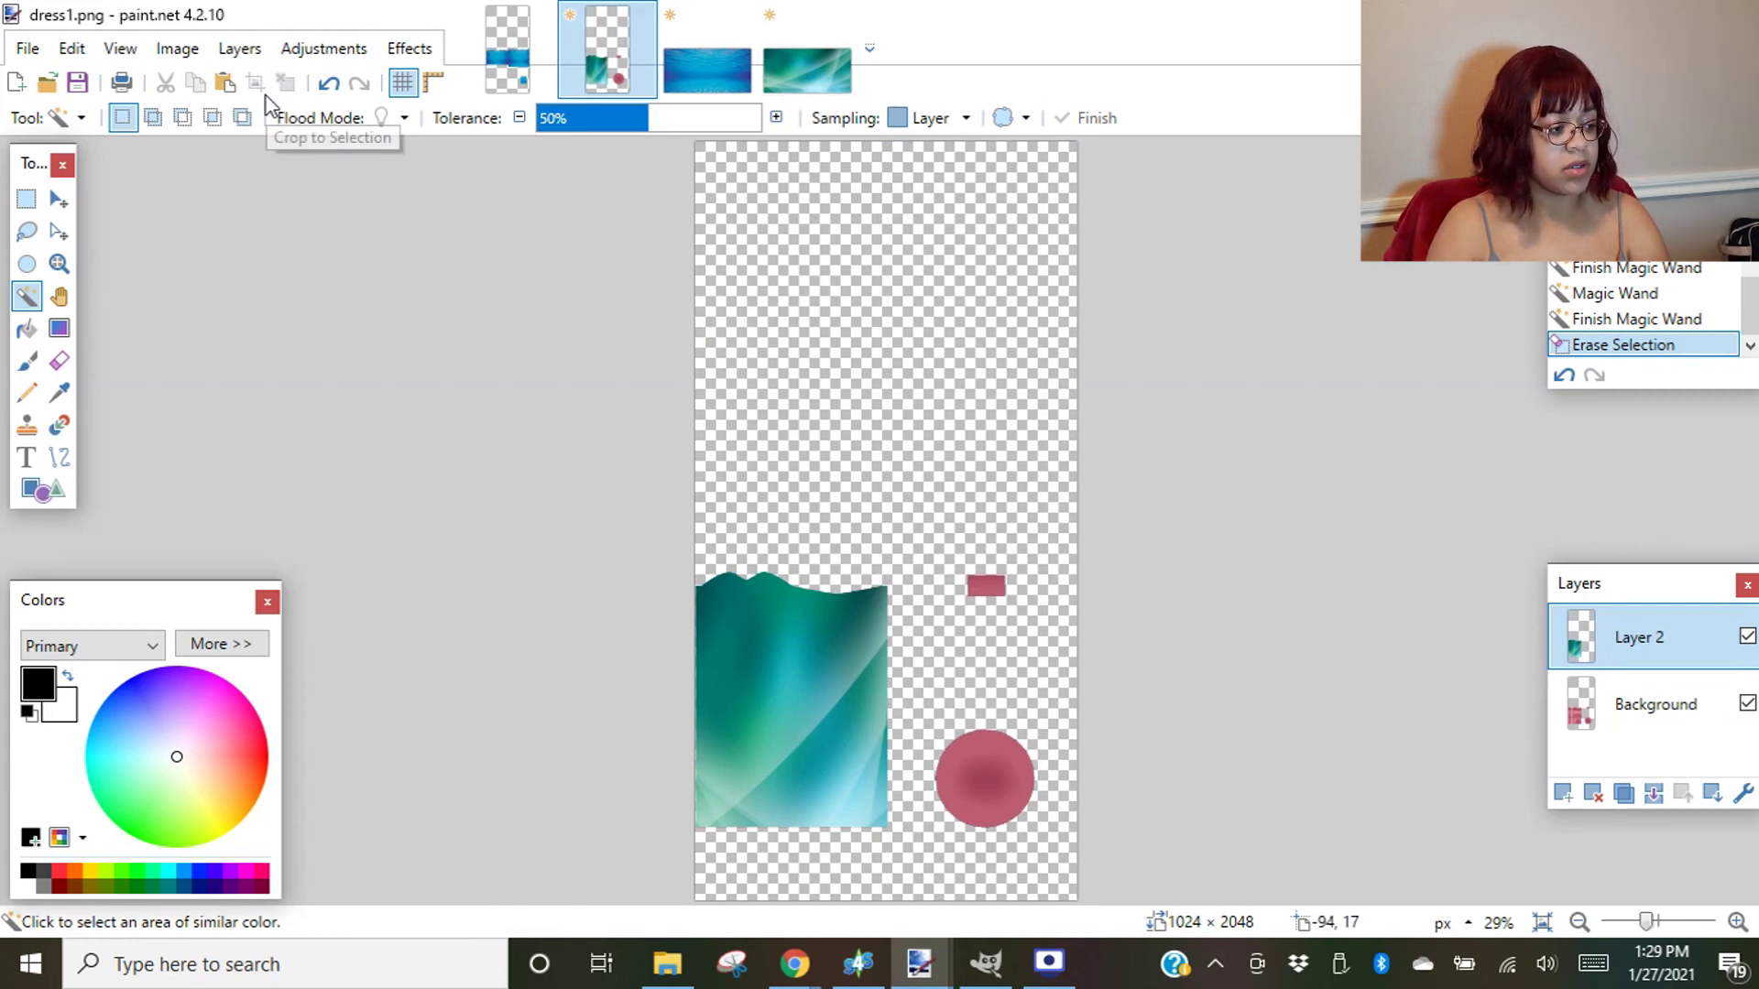
- Paste the green print again on Layer 2 and fit it over the small rectangle and circle at about 384 × 908 pixels
click(223, 84)
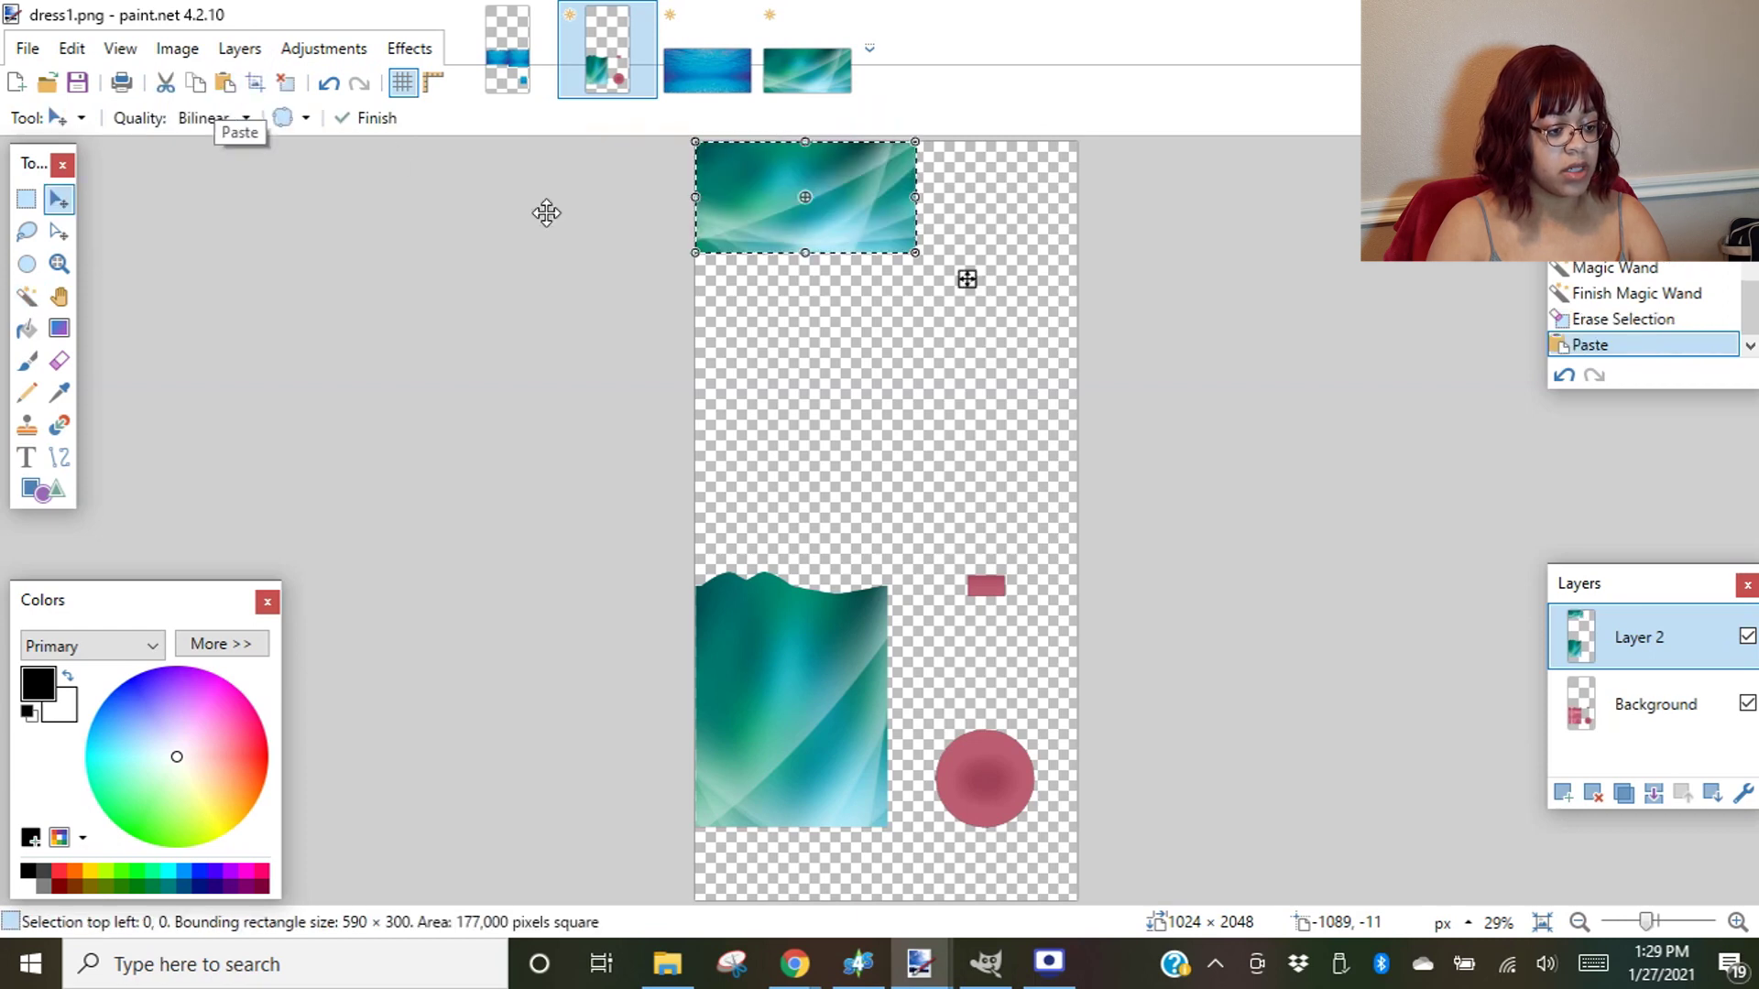
drag(908, 263, 1036, 803)
click(26, 199)
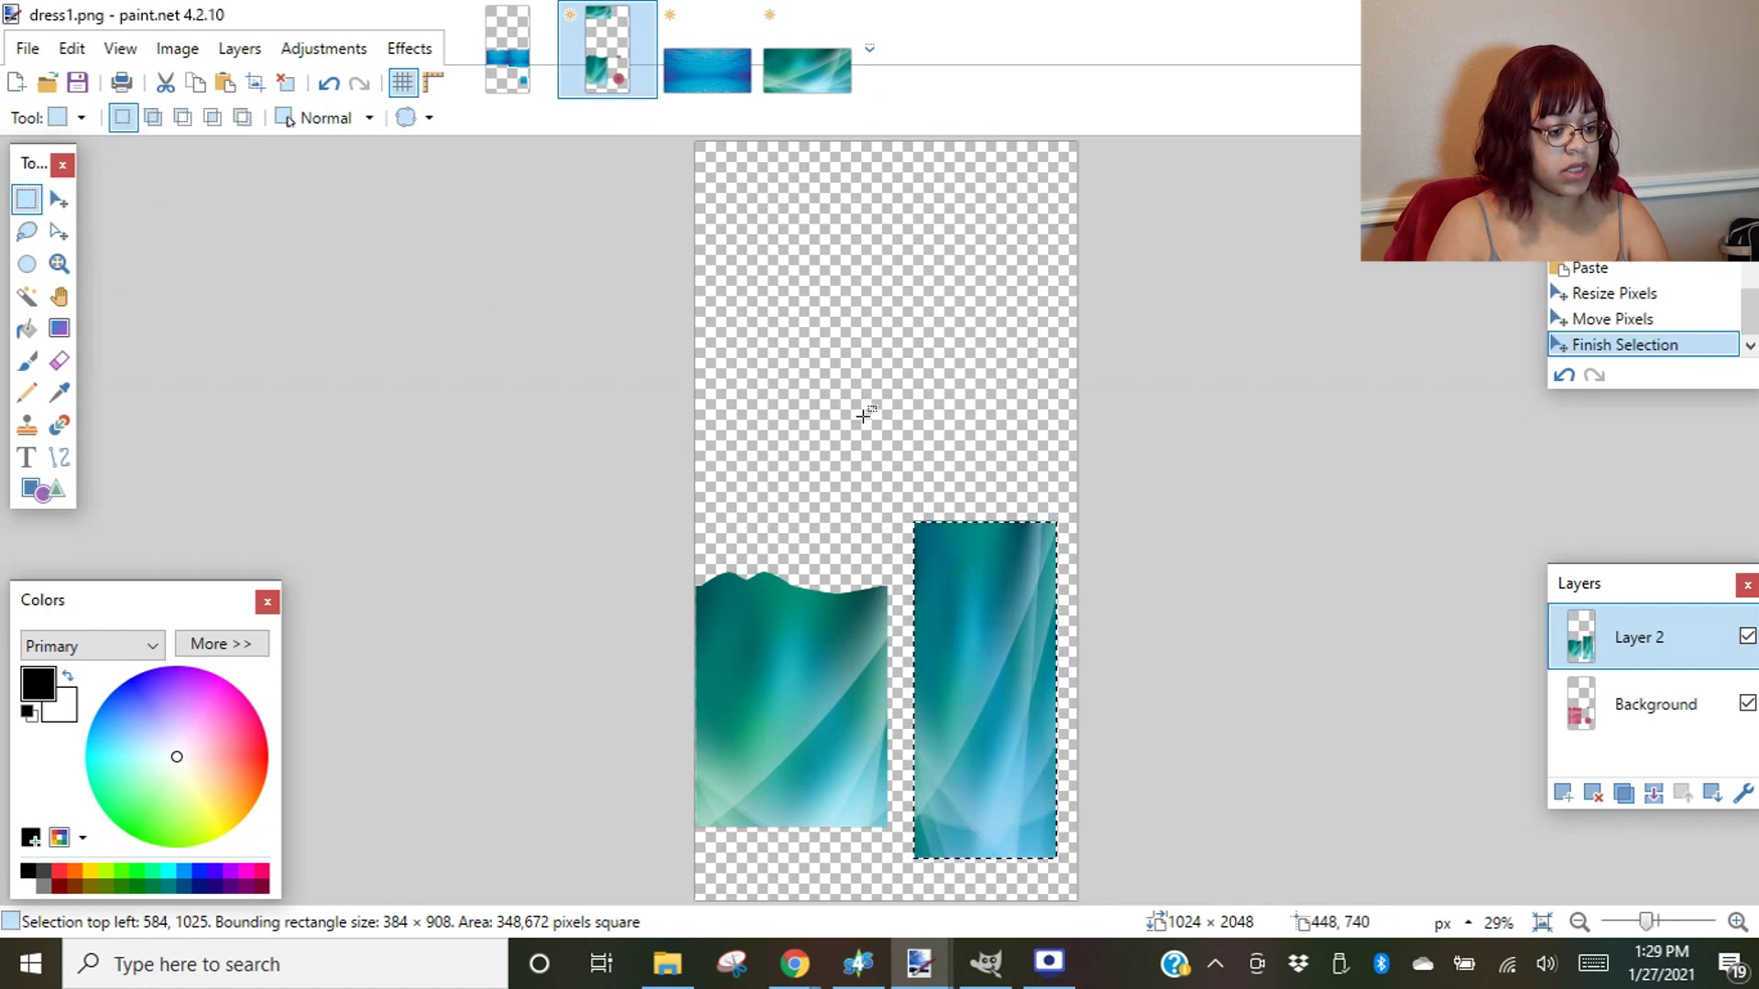
drag(863, 415, 864, 418)
click(27, 298)
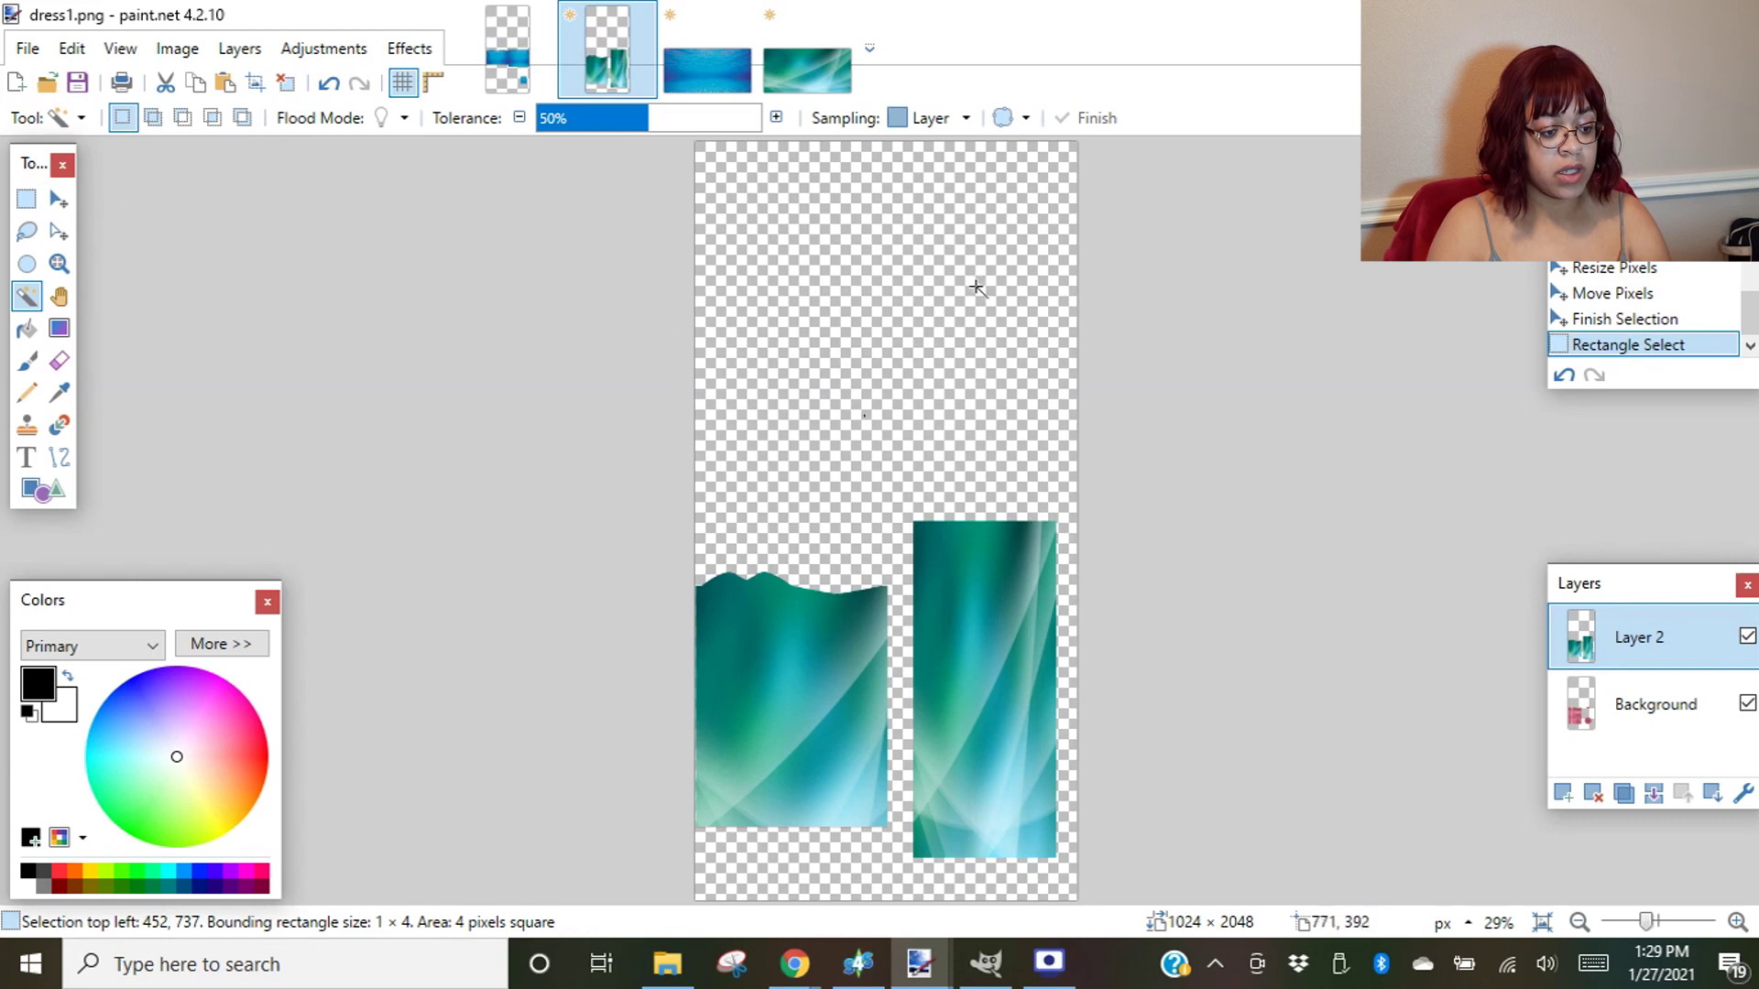
- Select the empty area around the Background layer's shapes with the Magic Wand and erase that selection from Layer 2
click(936, 284)
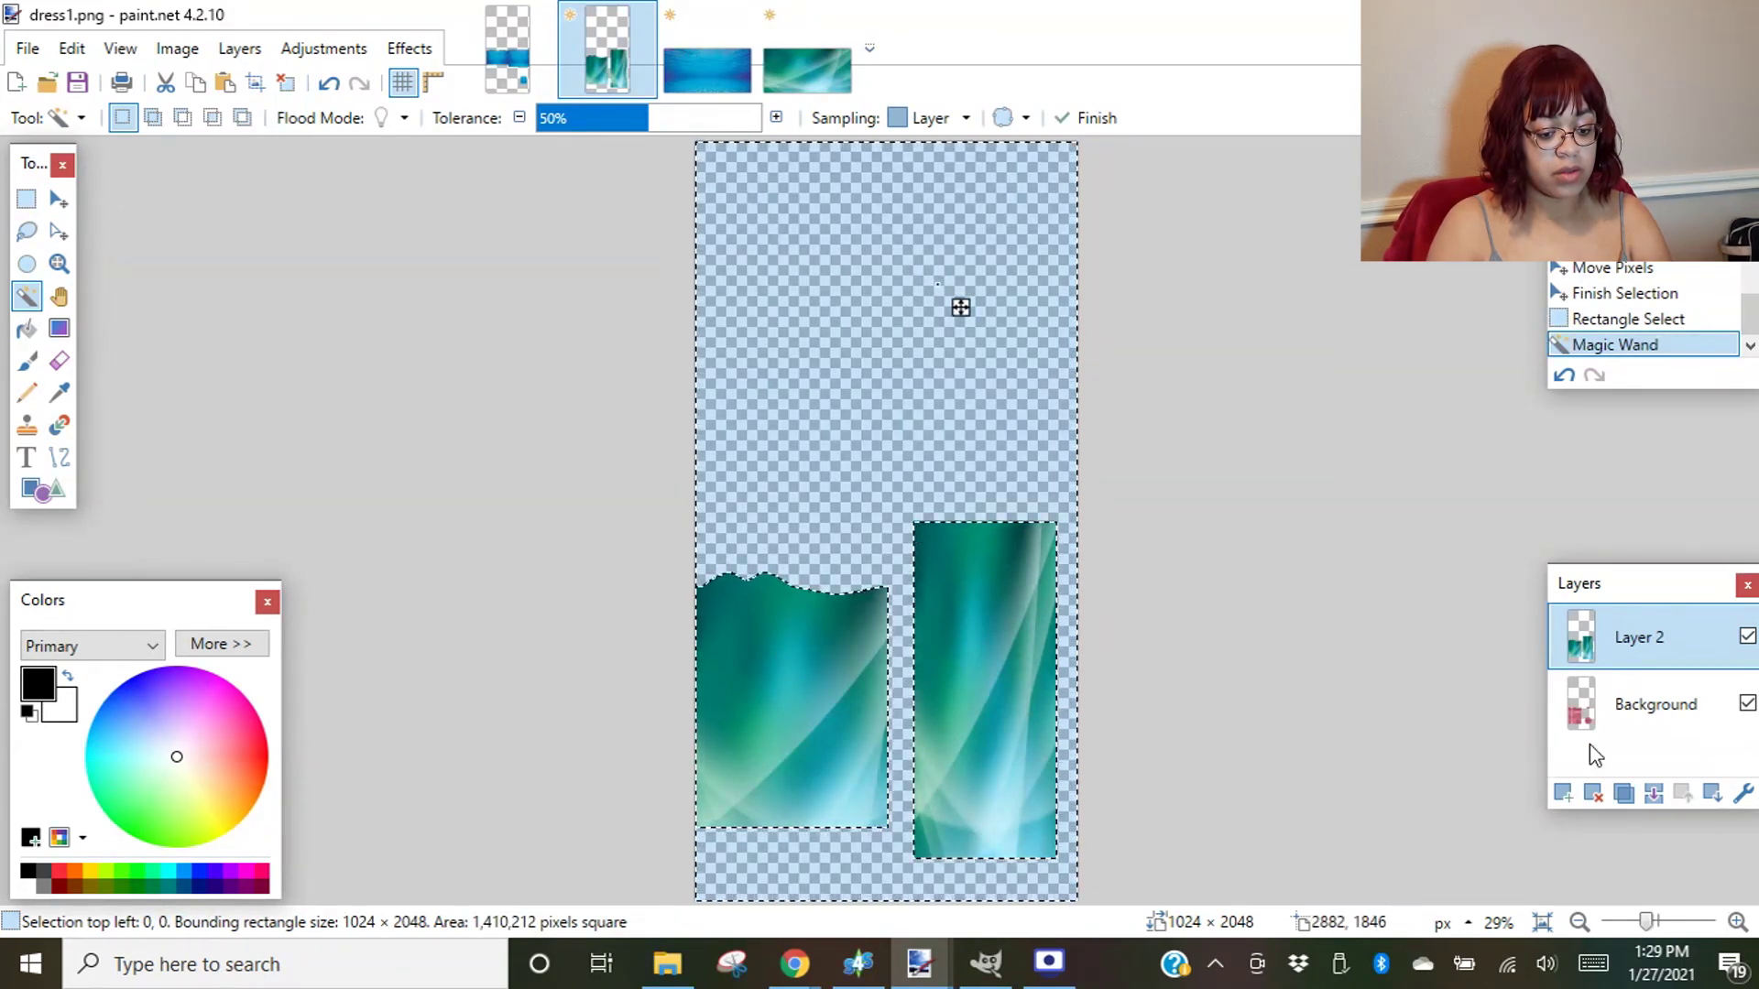
click(1644, 707)
click(928, 367)
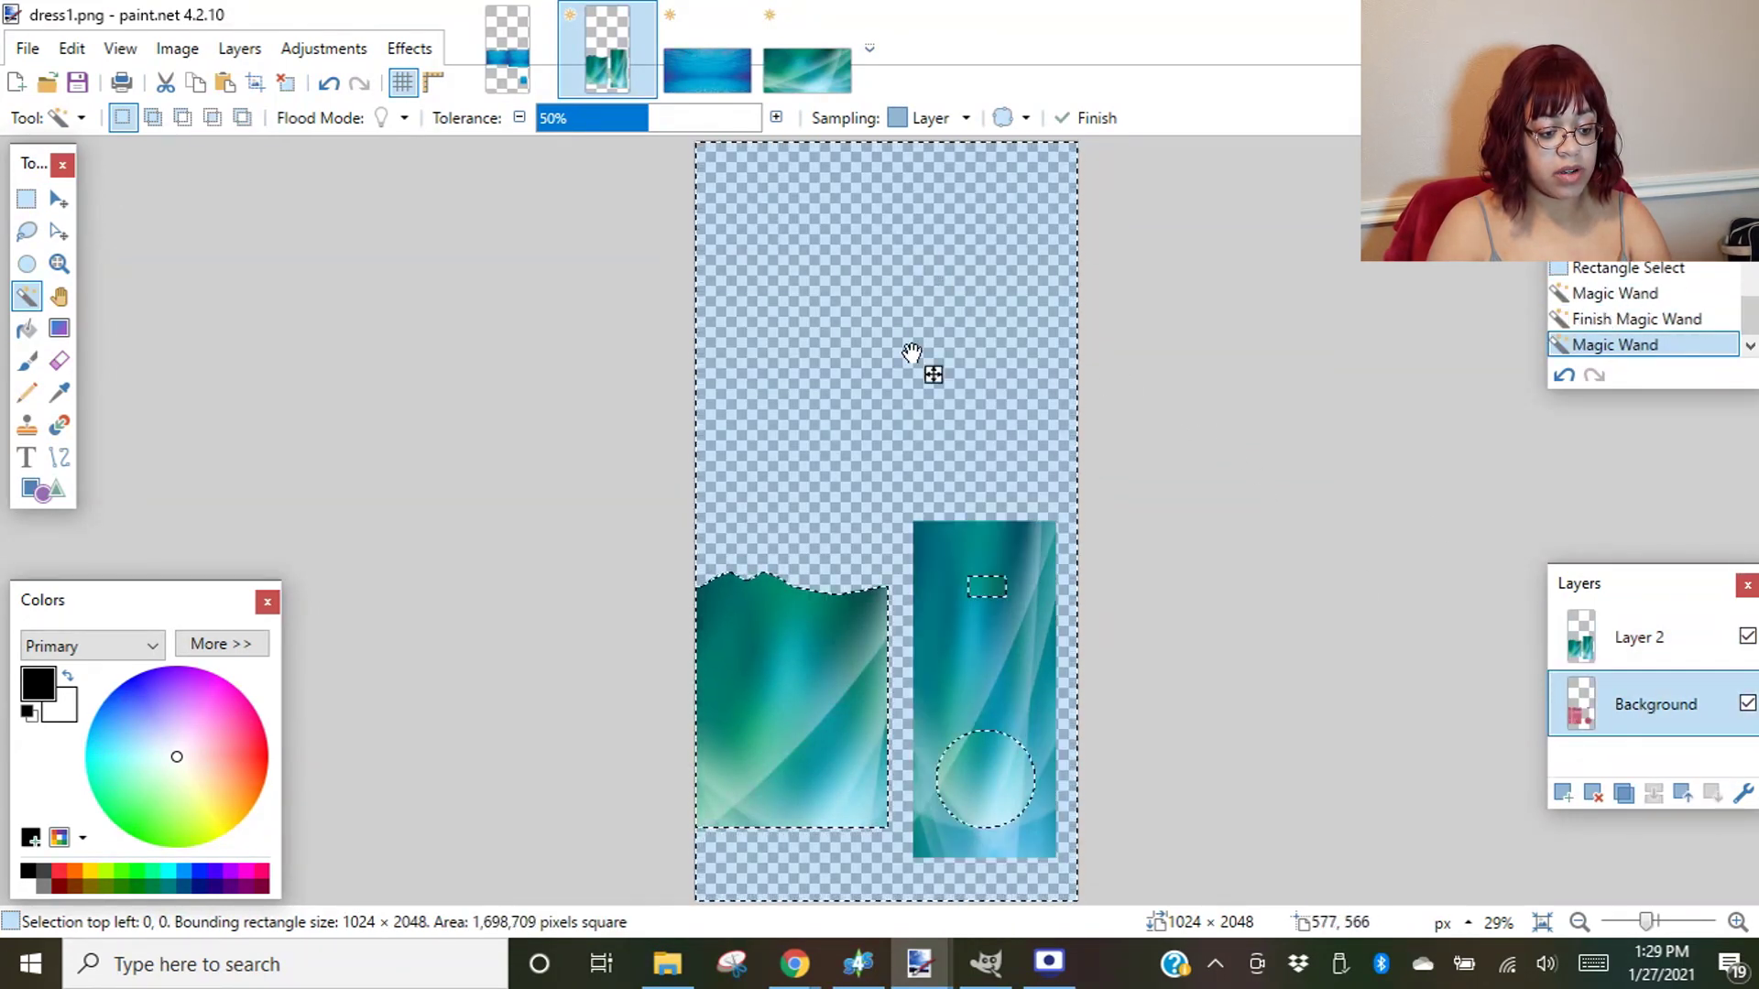
click(1640, 643)
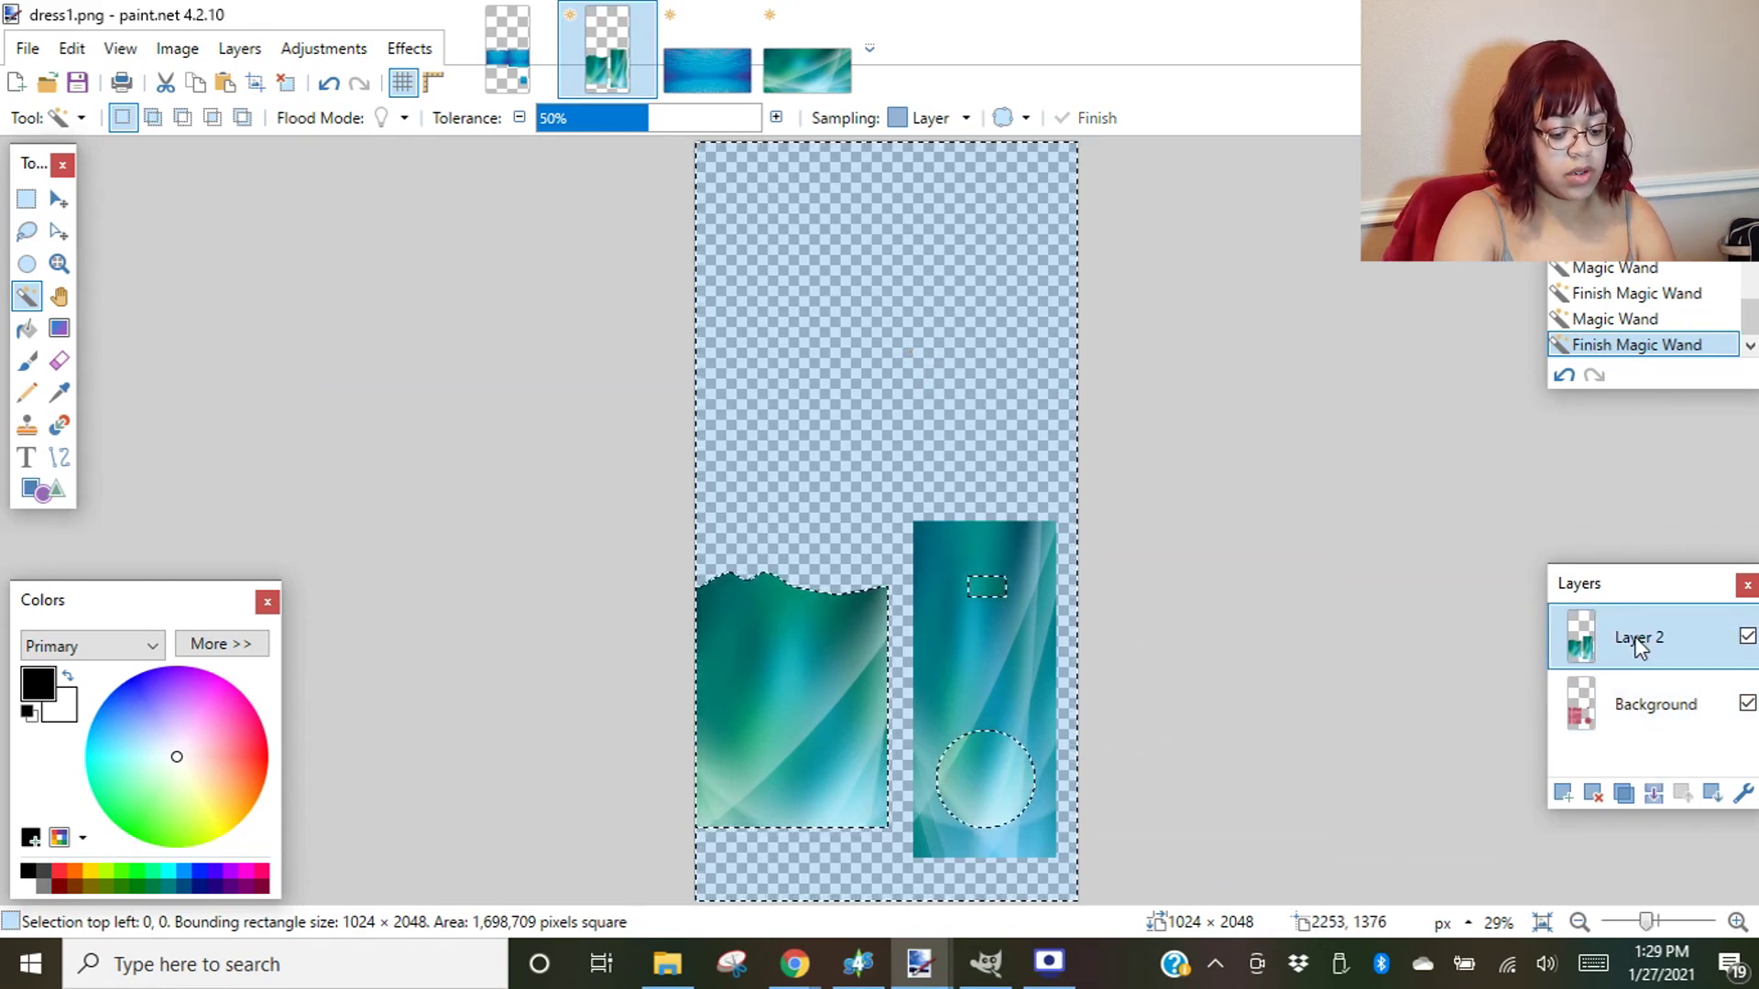
key(Delete)
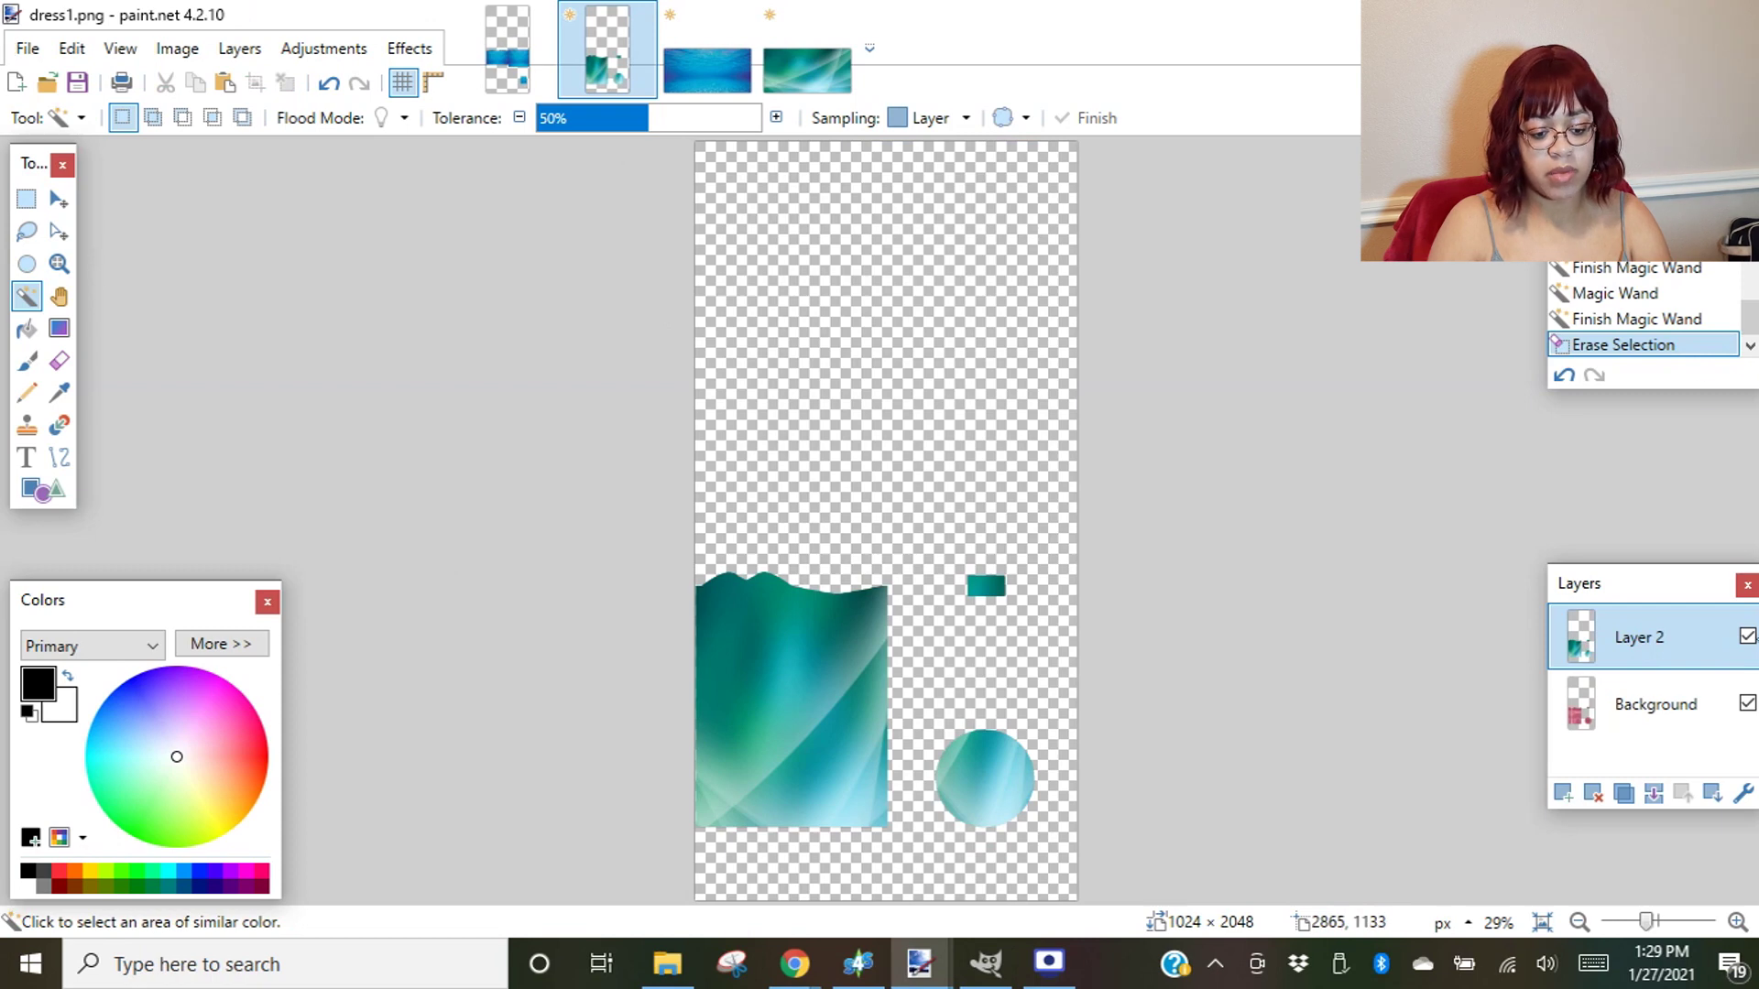
- Merge Layer 2 down into the Background layer and save dress1.png
click(1653, 793)
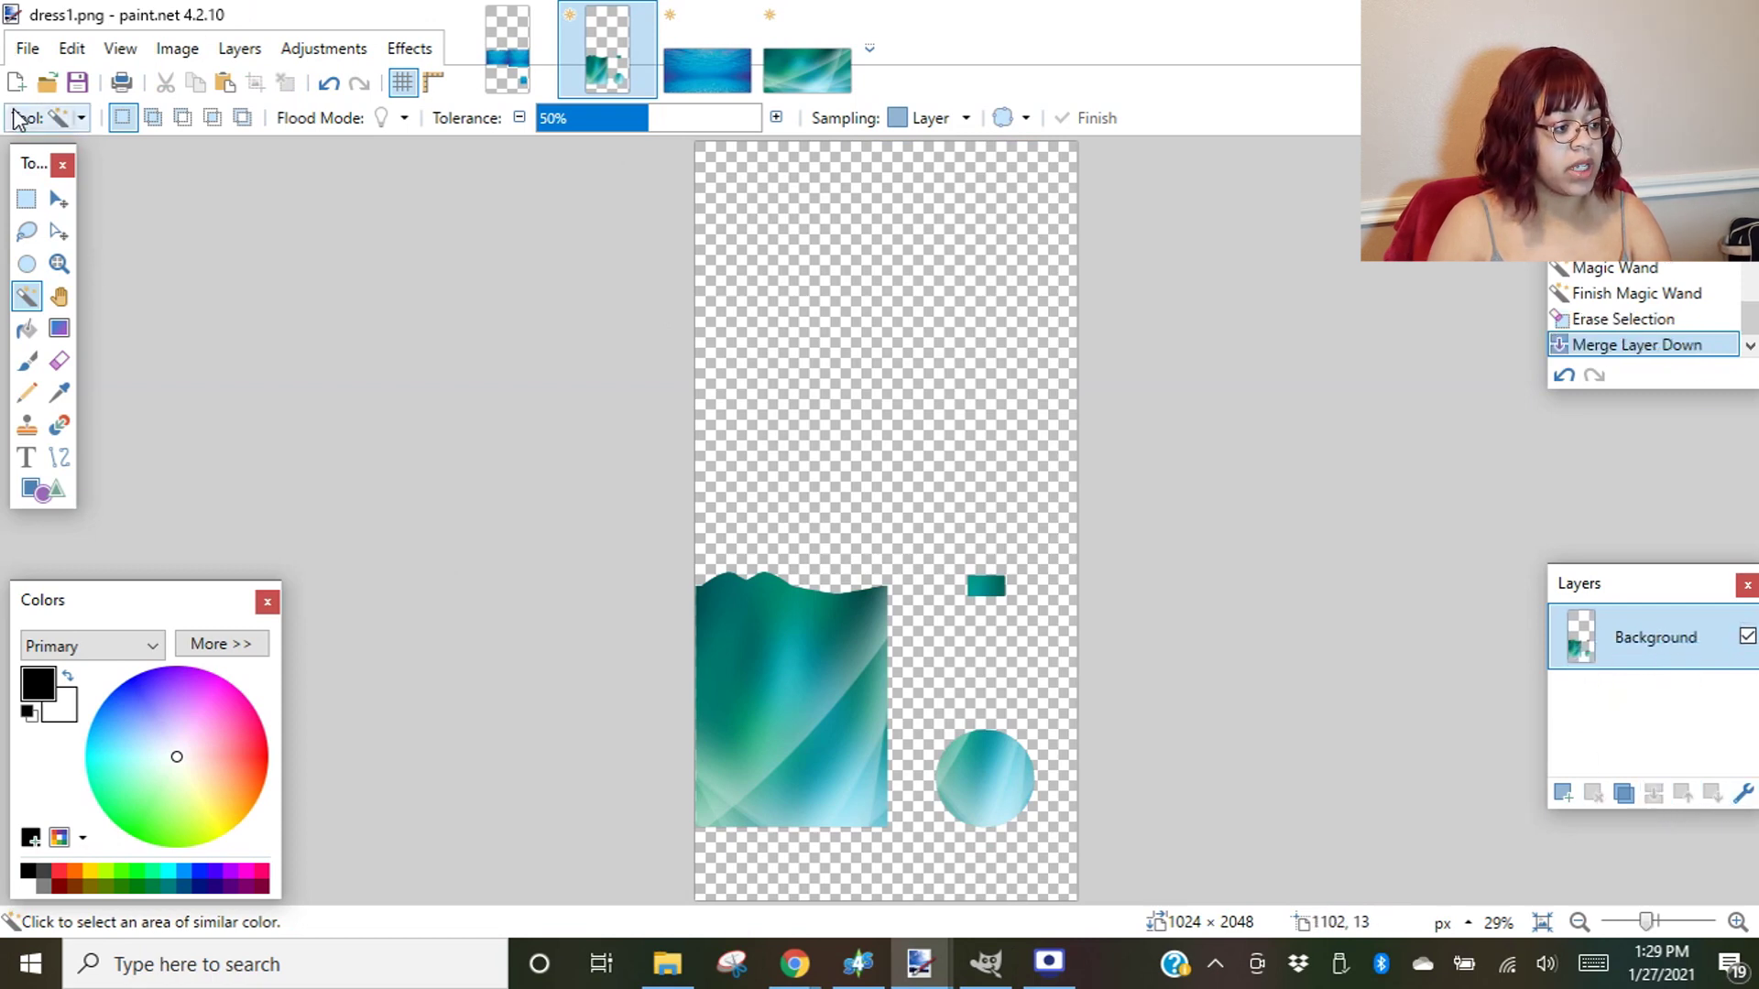
click(77, 85)
click(829, 687)
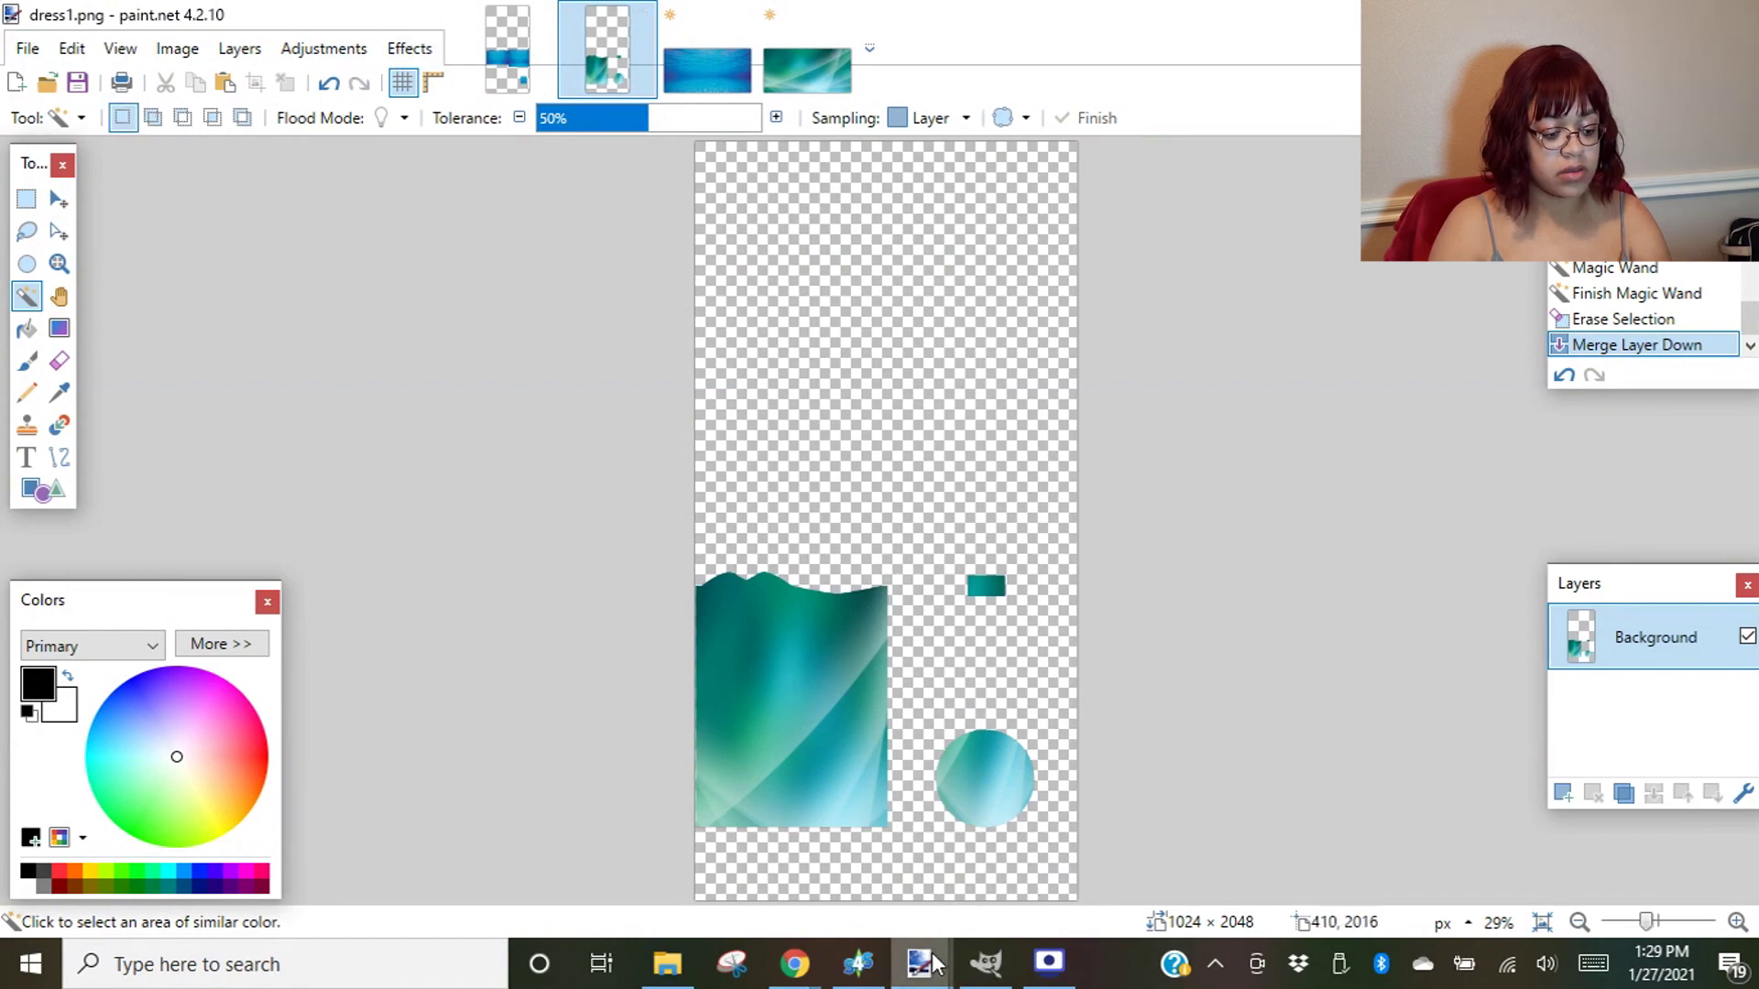
- Switch to Sims 4 Studio and import dress1 as the diffuse texture to check it on the model
click(858, 963)
click(961, 715)
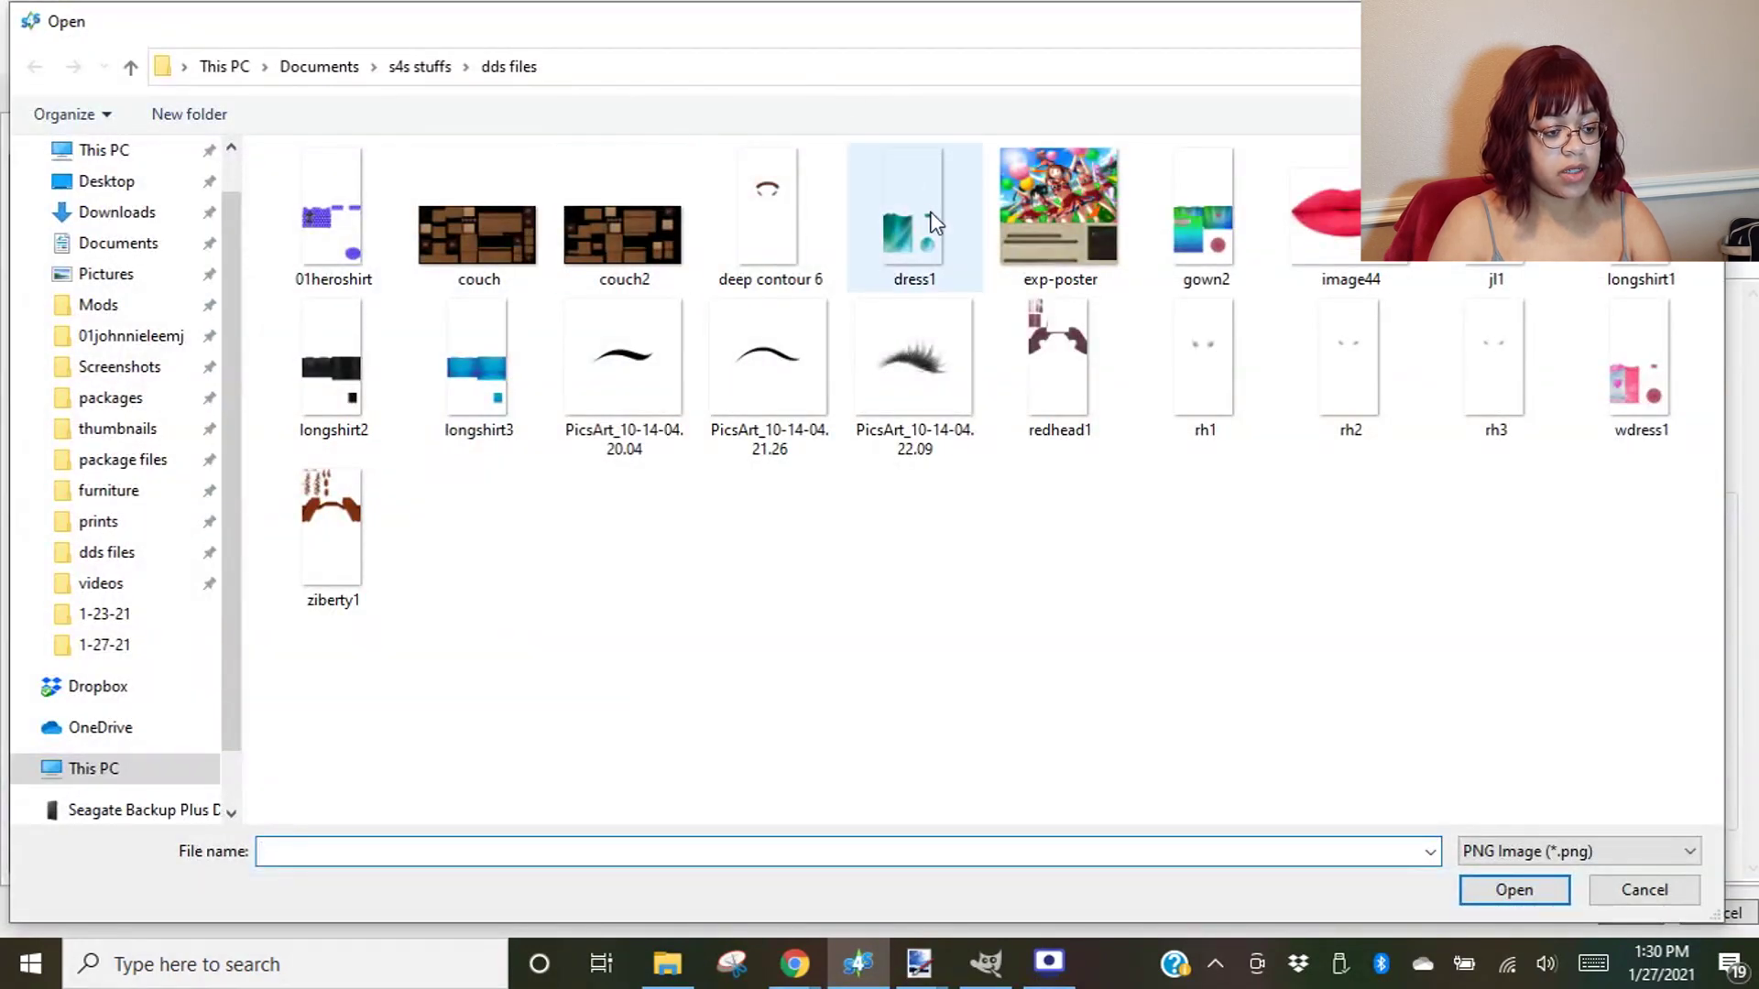
double_click(931, 223)
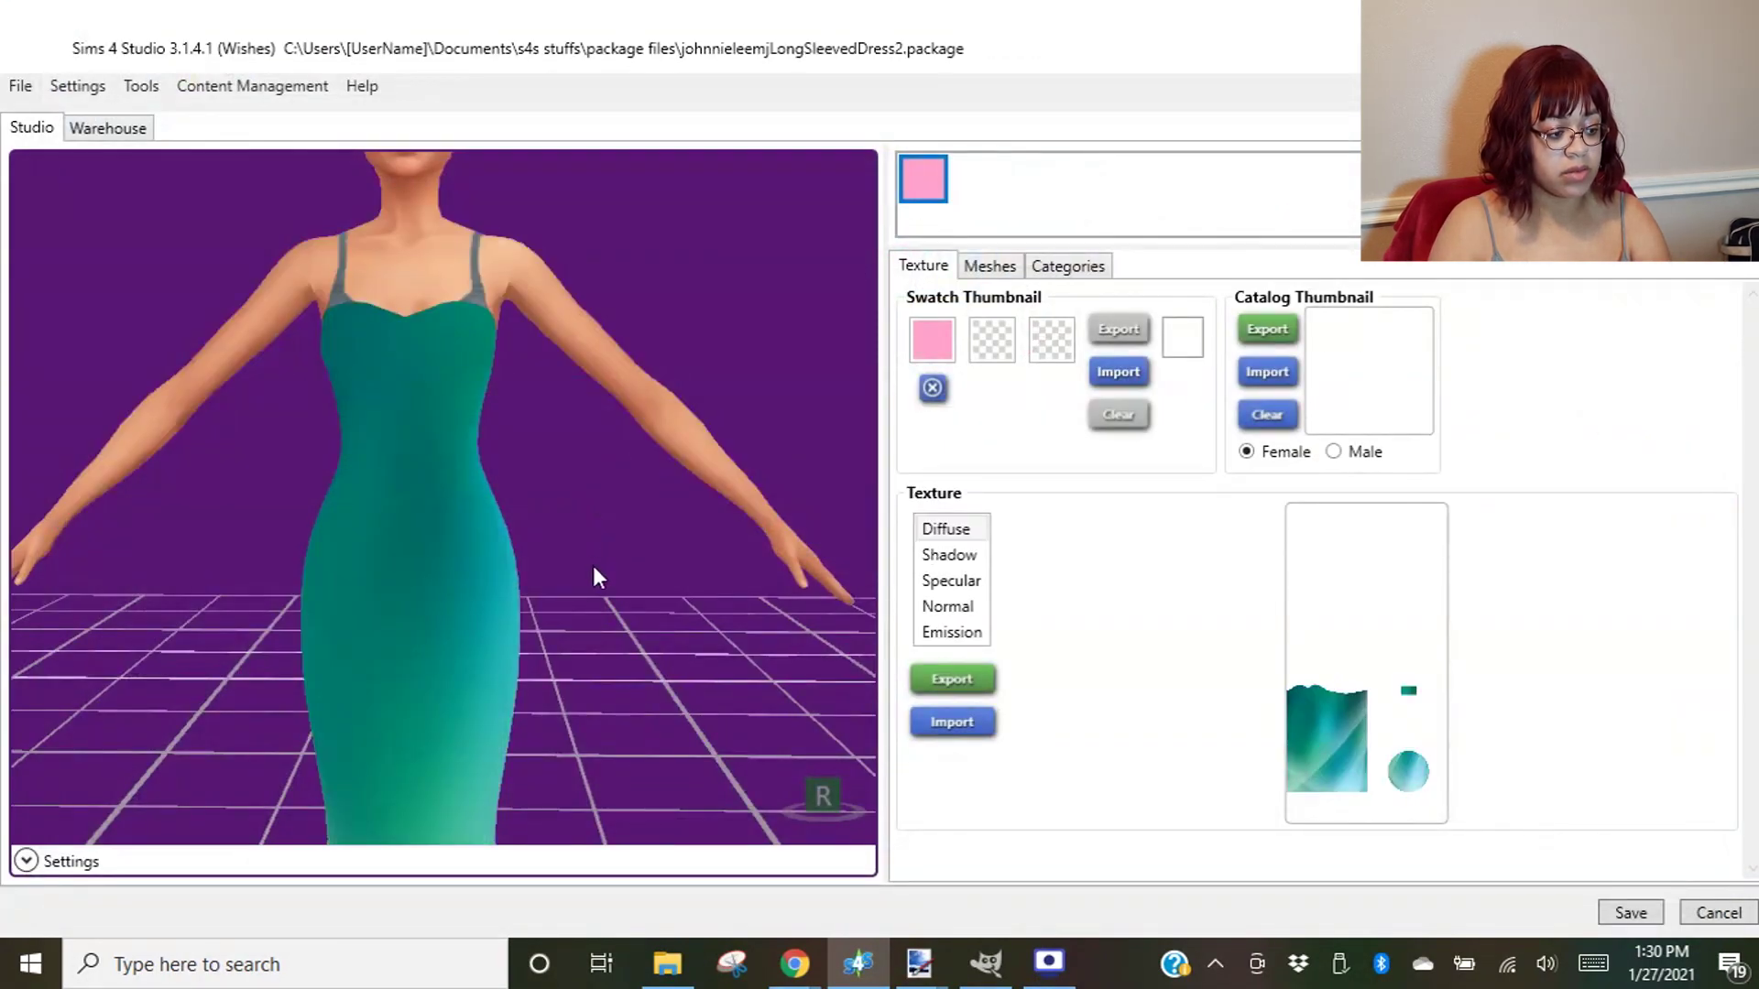
scroll(605, 587, down, 5)
drag(690, 618, 651, 565)
scroll(428, 561, up, 3)
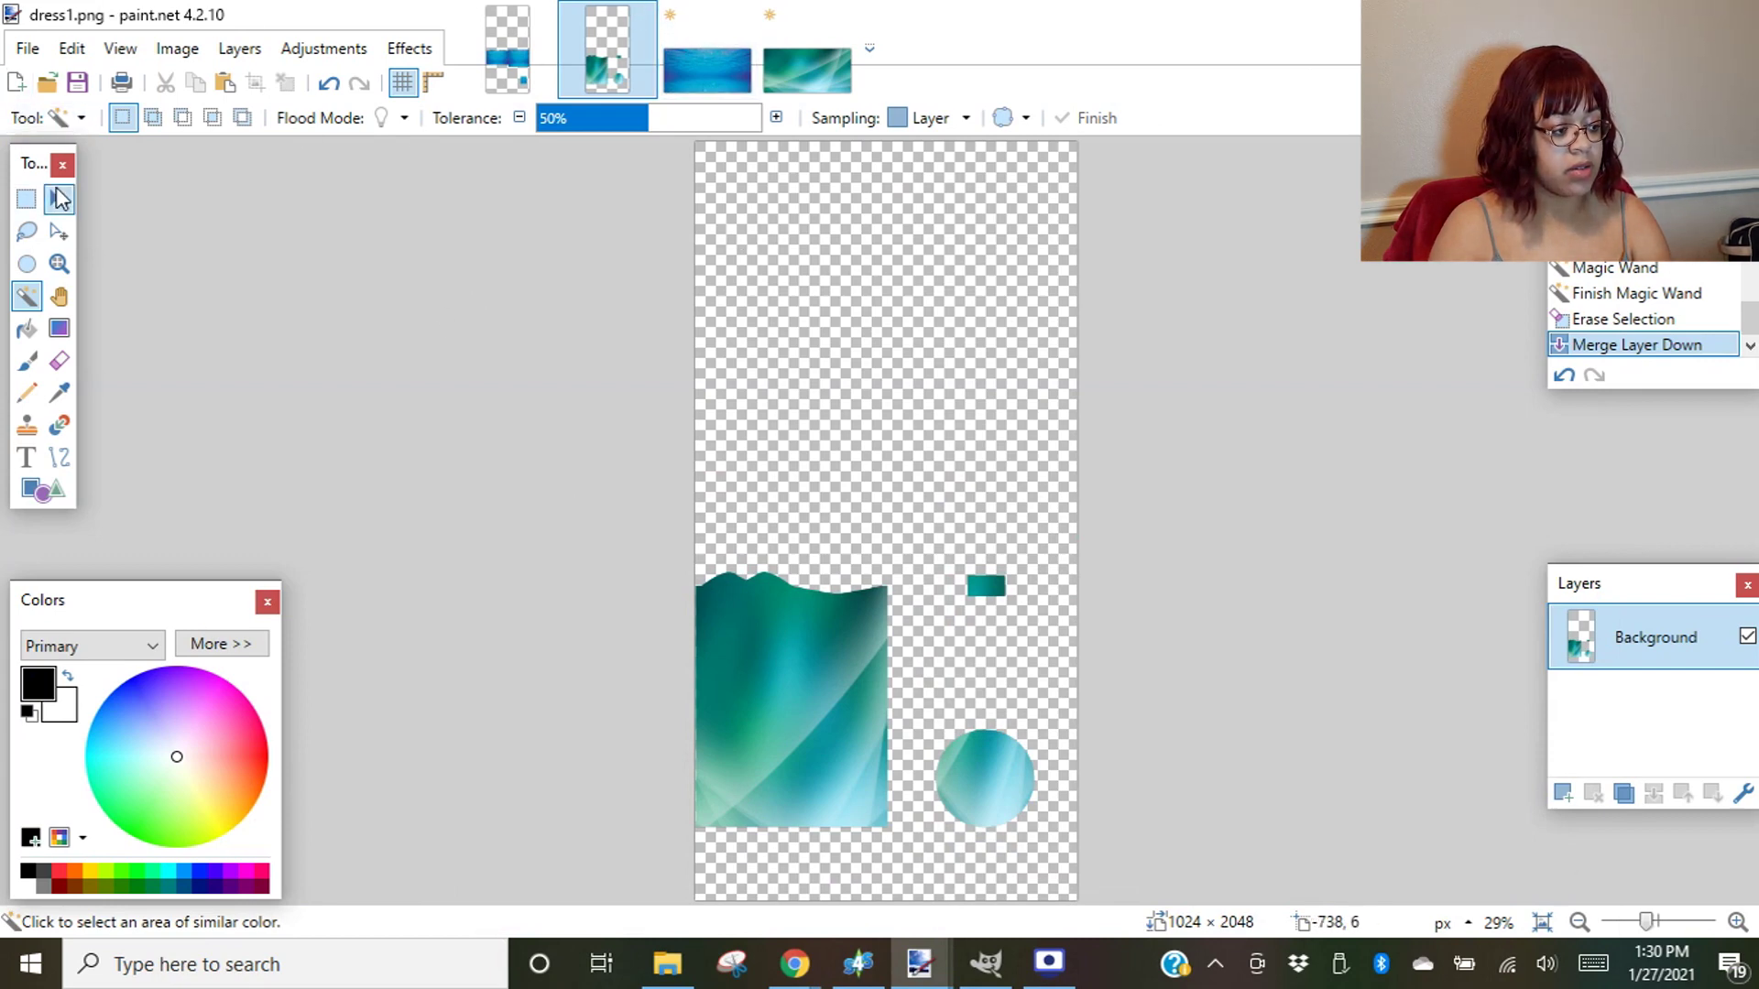
- Switch to paint.net and try pasting the entire dress1.png image onto a new layer in longshirt3.png, then undo the paste and layer
click(58, 199)
key(ctrl+a)
click(785, 295)
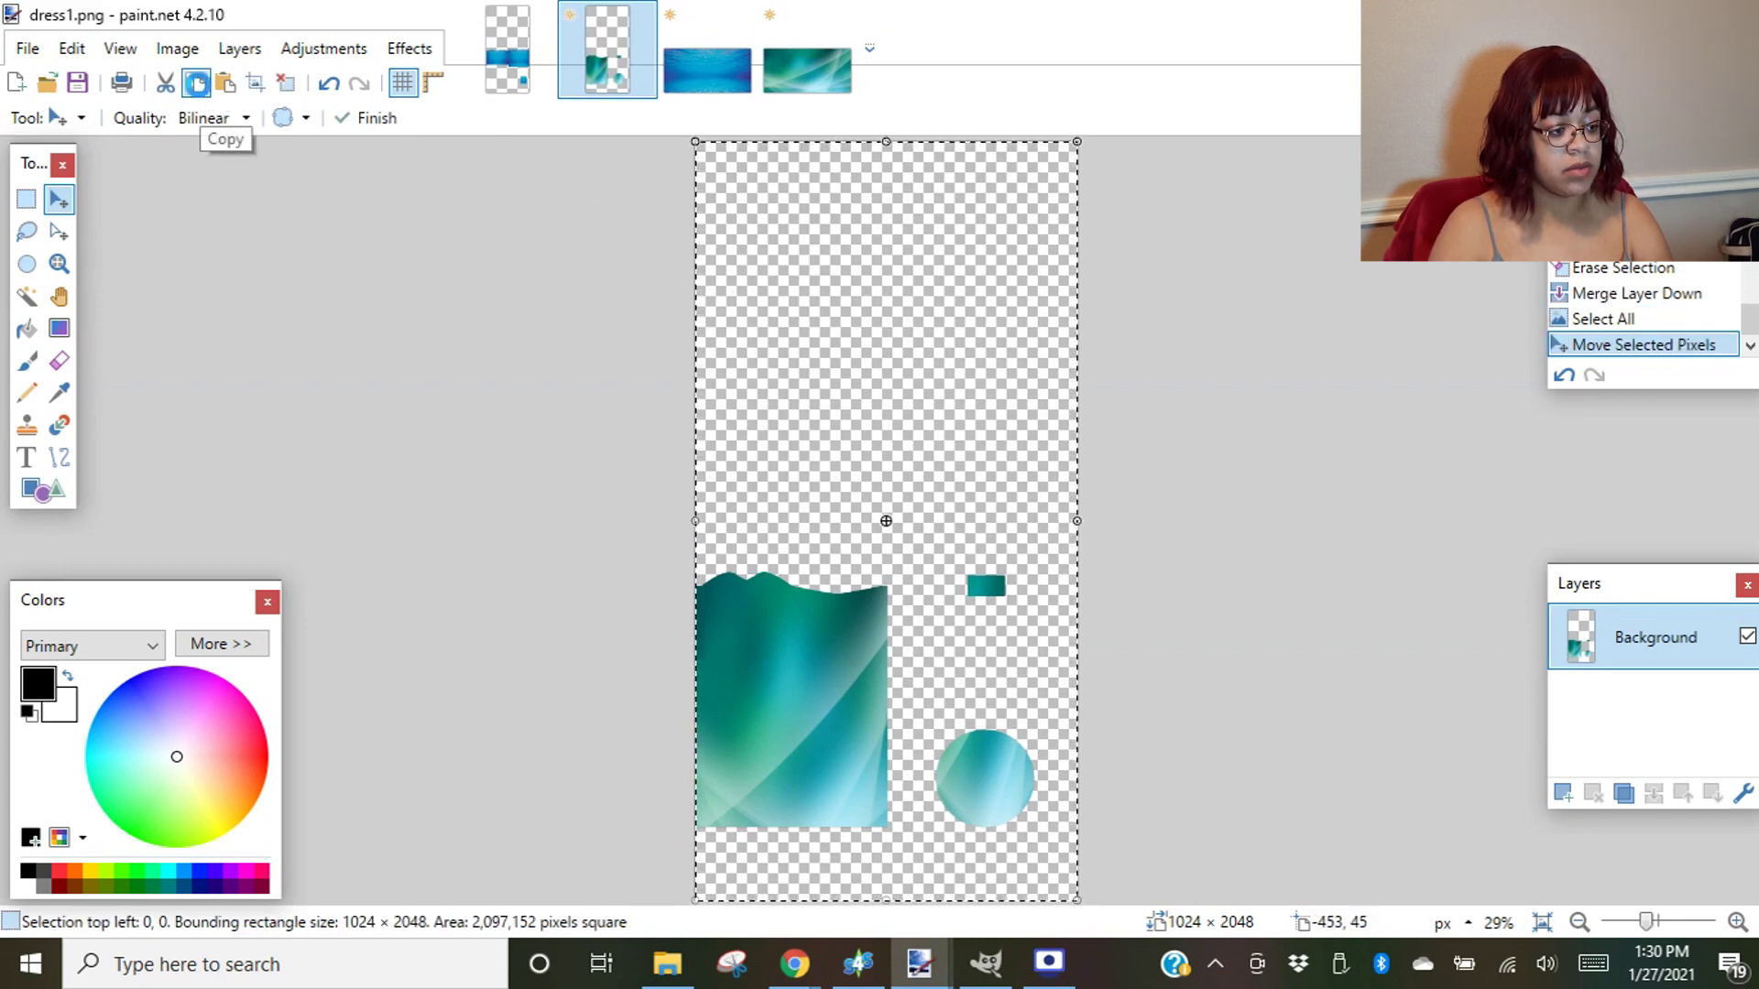
click(515, 77)
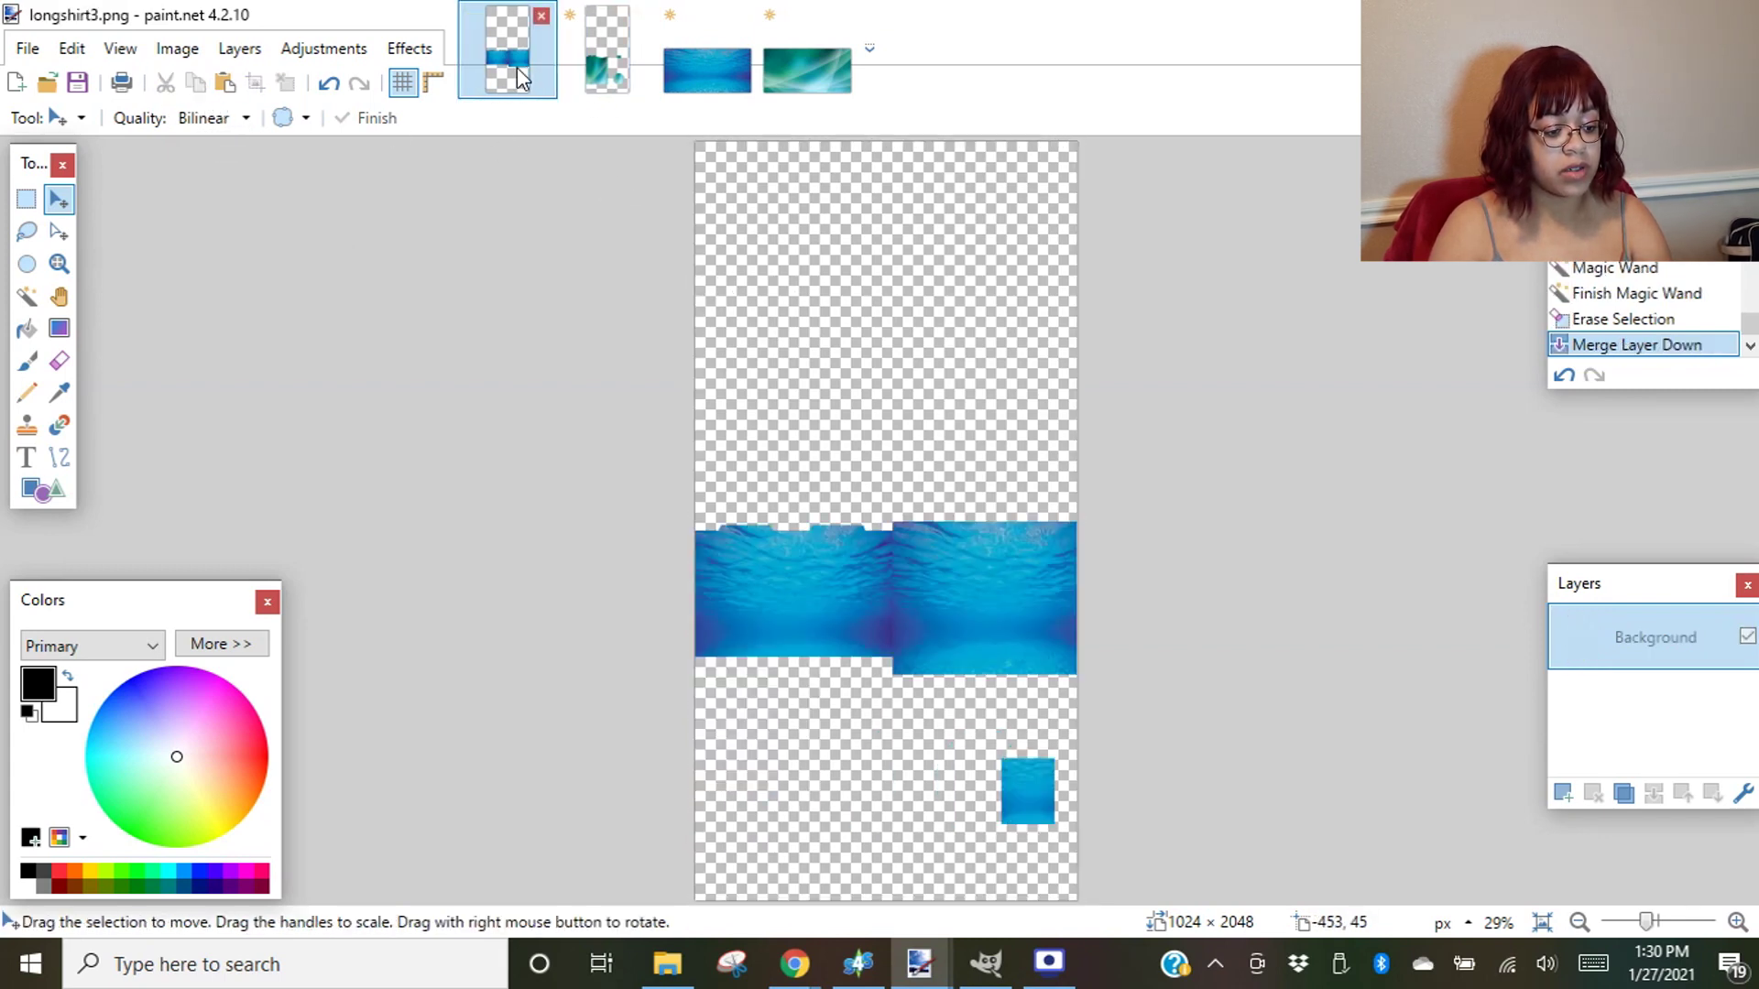
click(1564, 794)
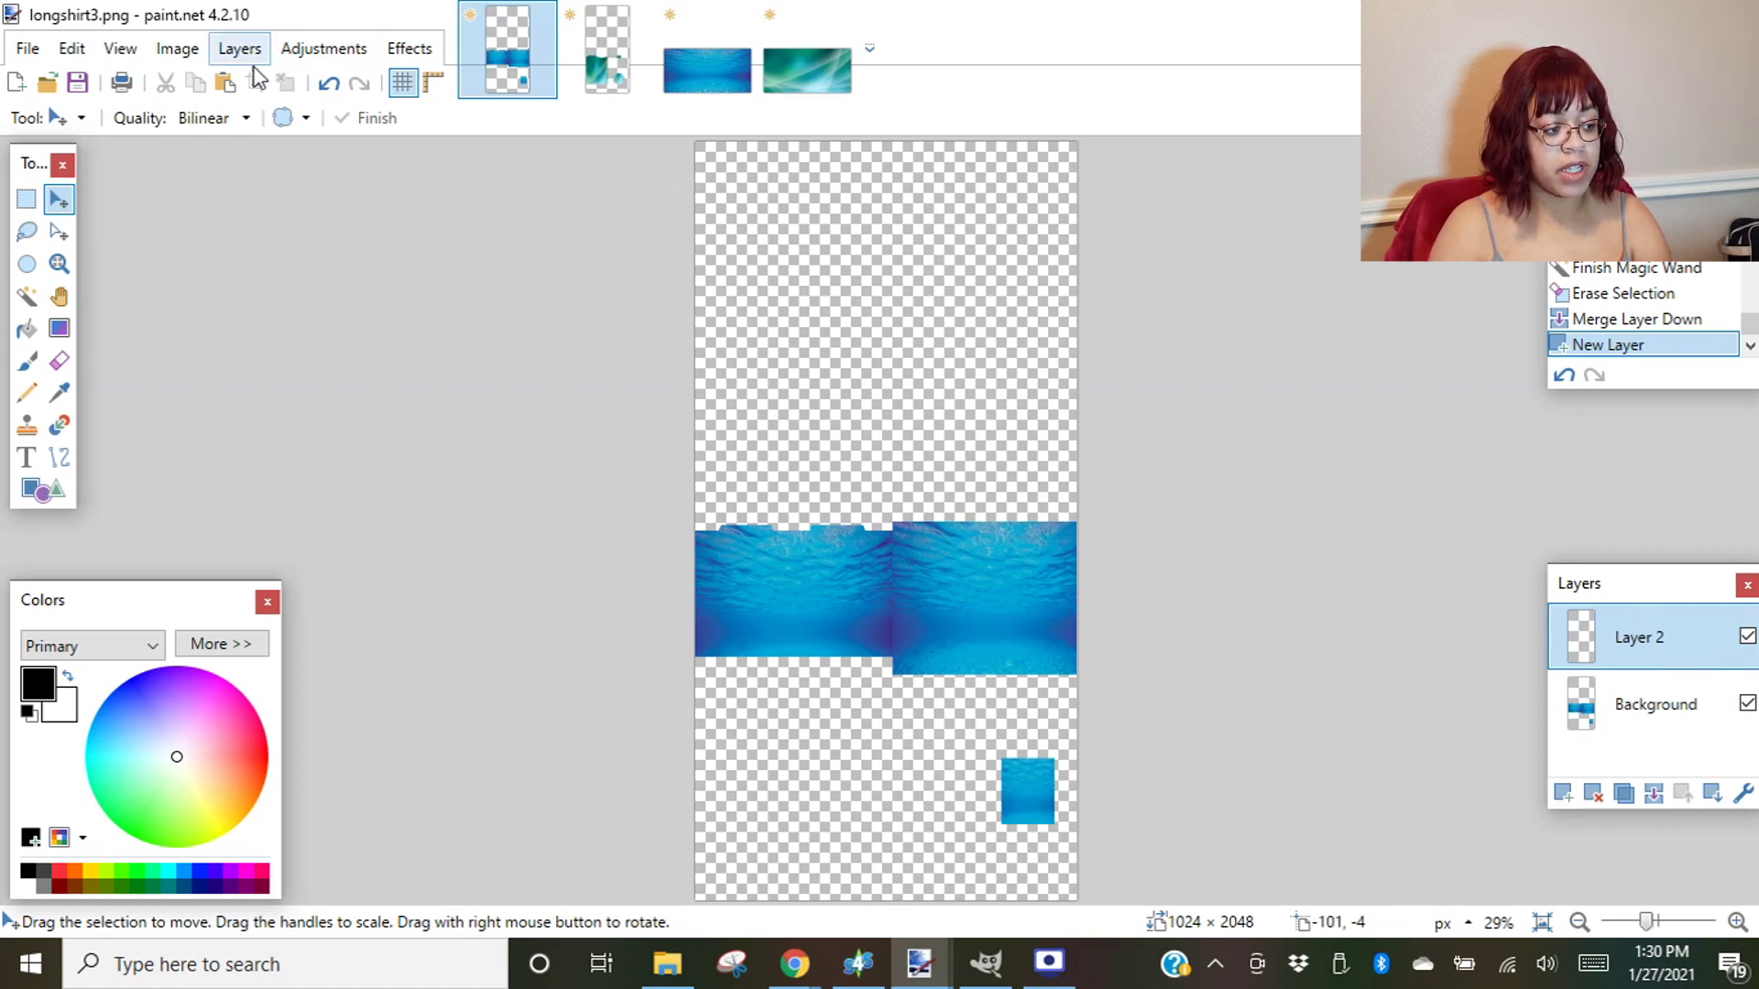
click(225, 83)
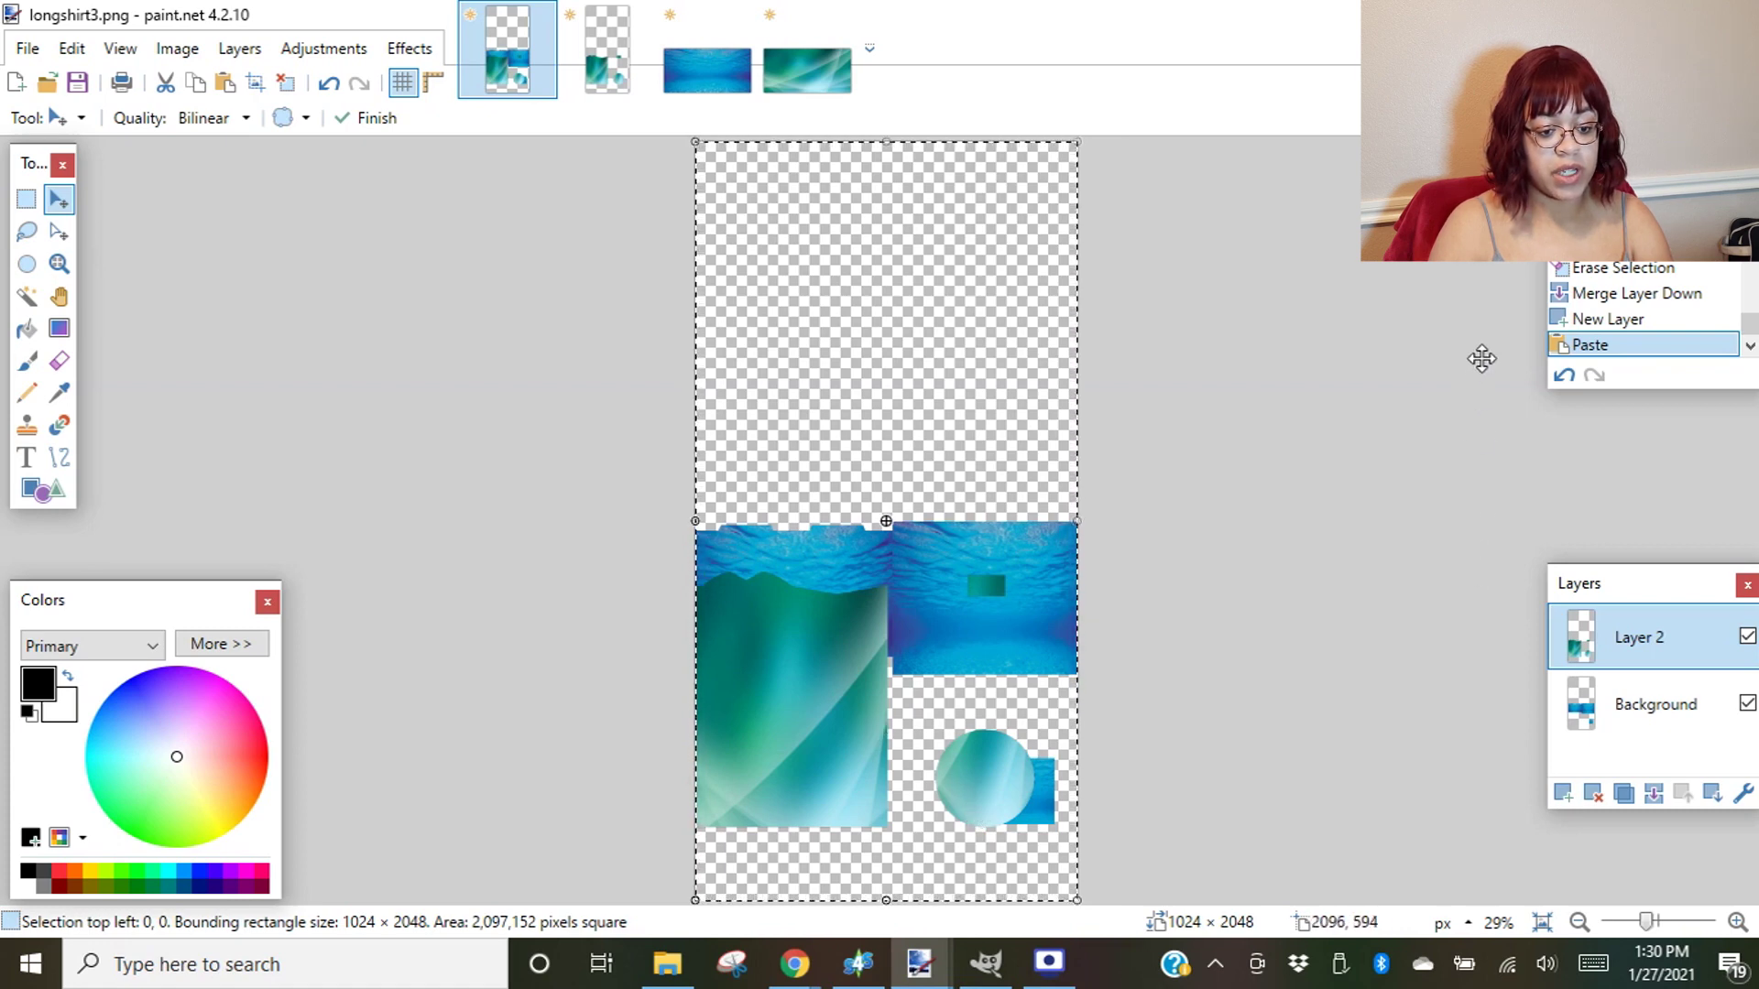
click(1603, 295)
- Deselect everything in dress1.png and erase the circle and the small rectangle, keeping only the large dress piece
click(605, 50)
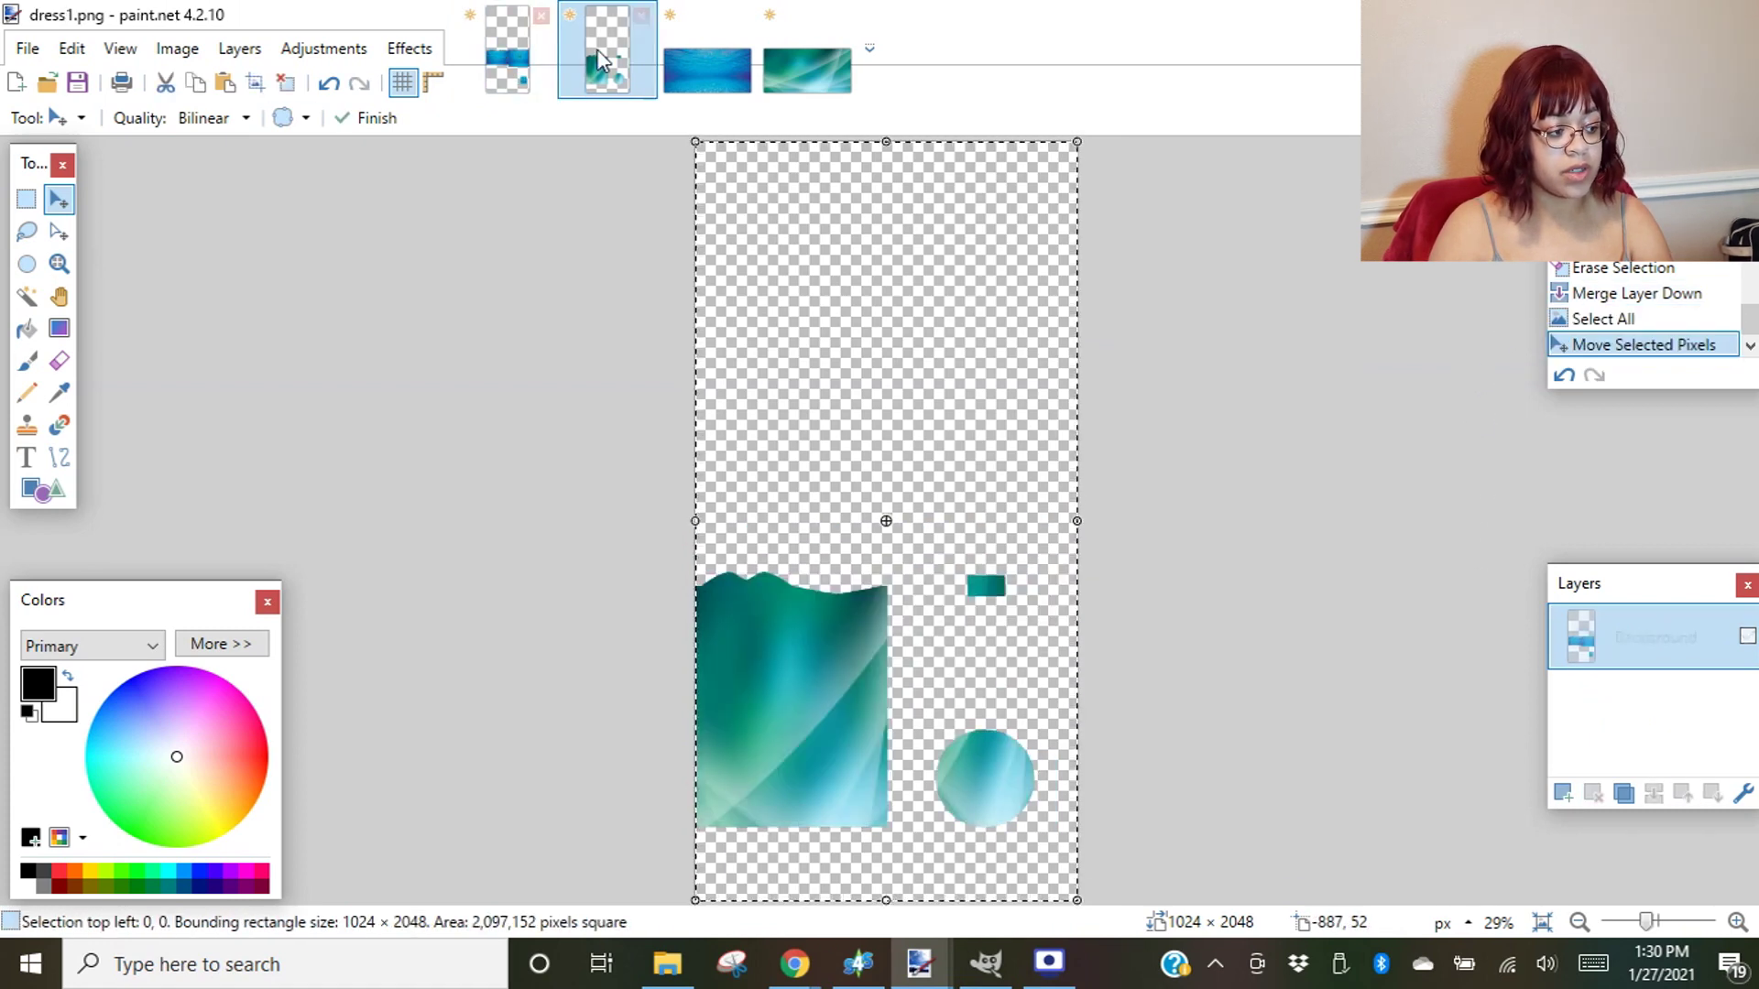
key(s)
click(896, 271)
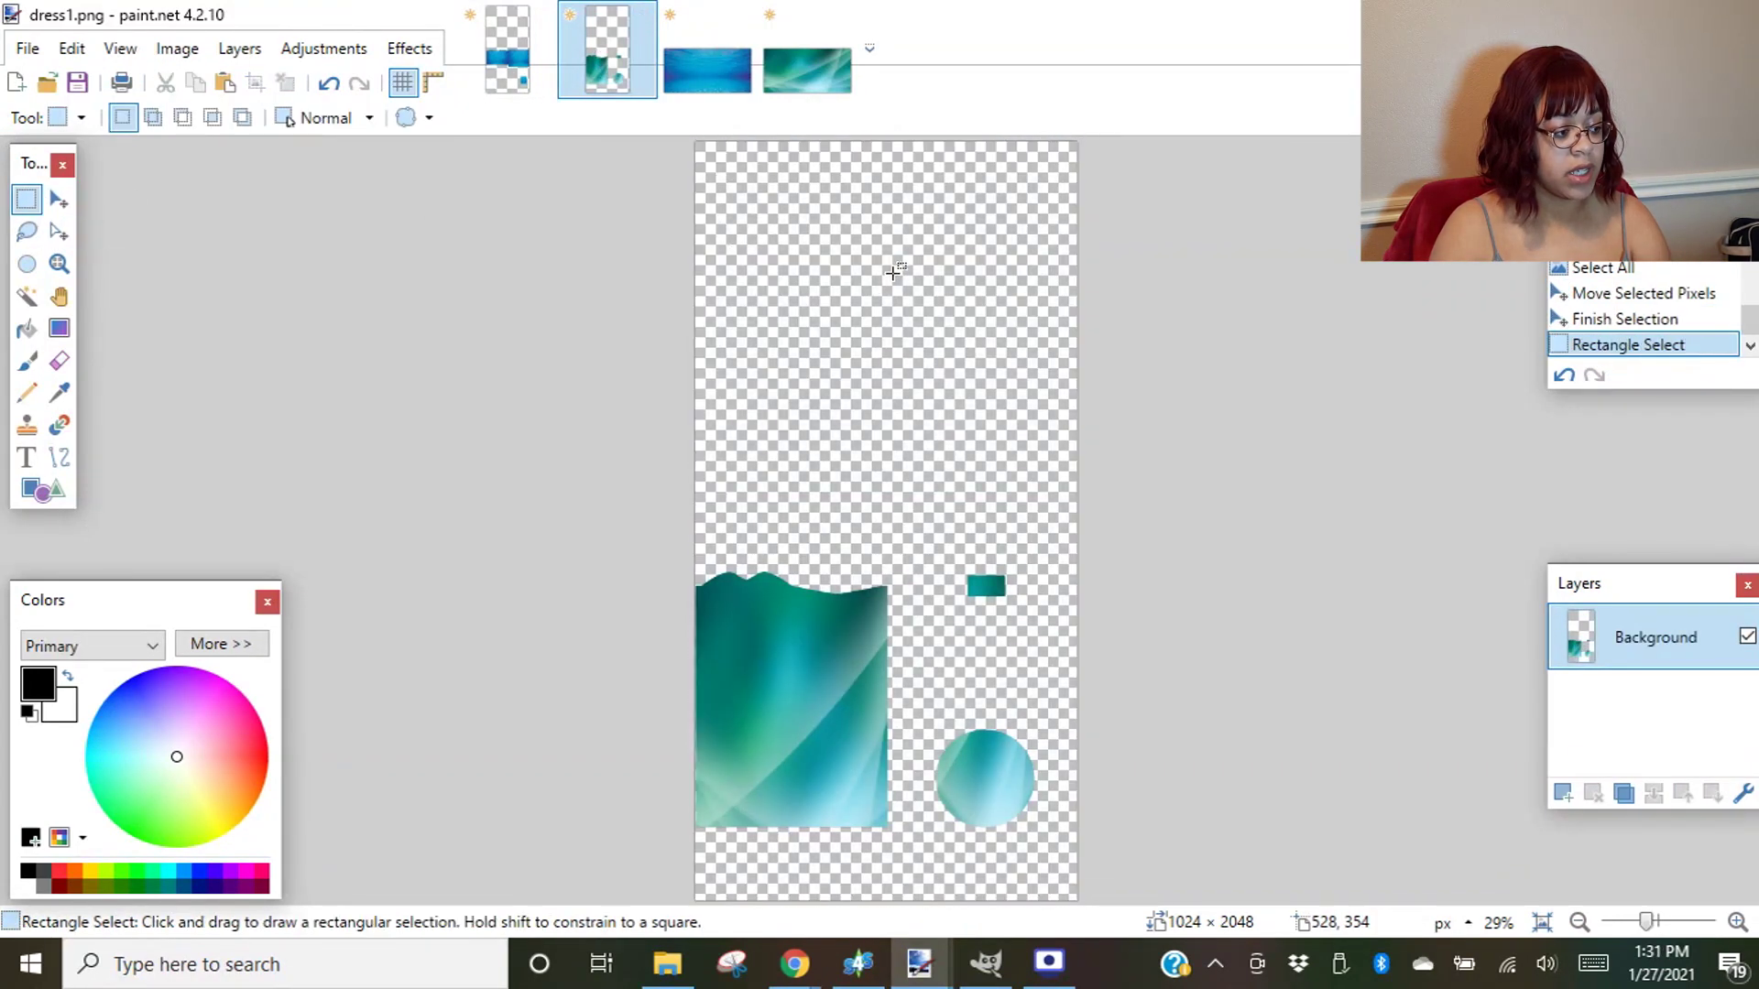
click(59, 361)
drag(966, 729, 976, 802)
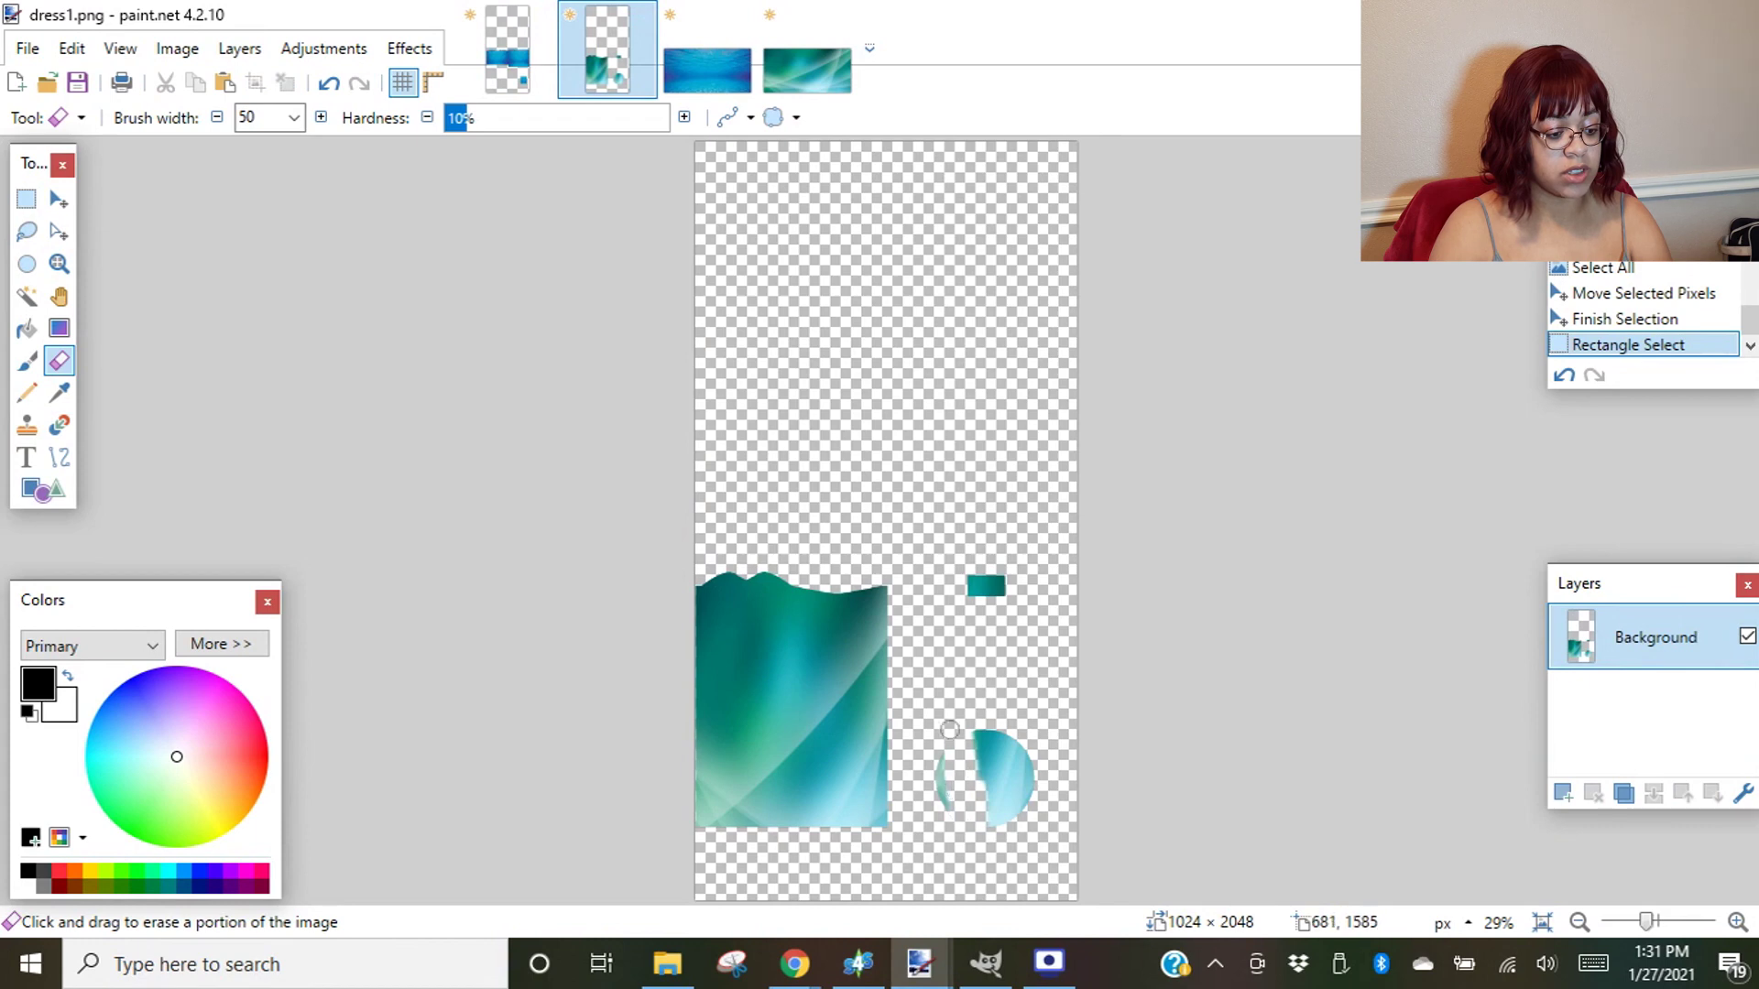
drag(978, 732, 1018, 820)
mouse_move(994, 751)
mouse_down()
mouse_move(1022, 838)
mouse_move(1010, 796)
mouse_up()
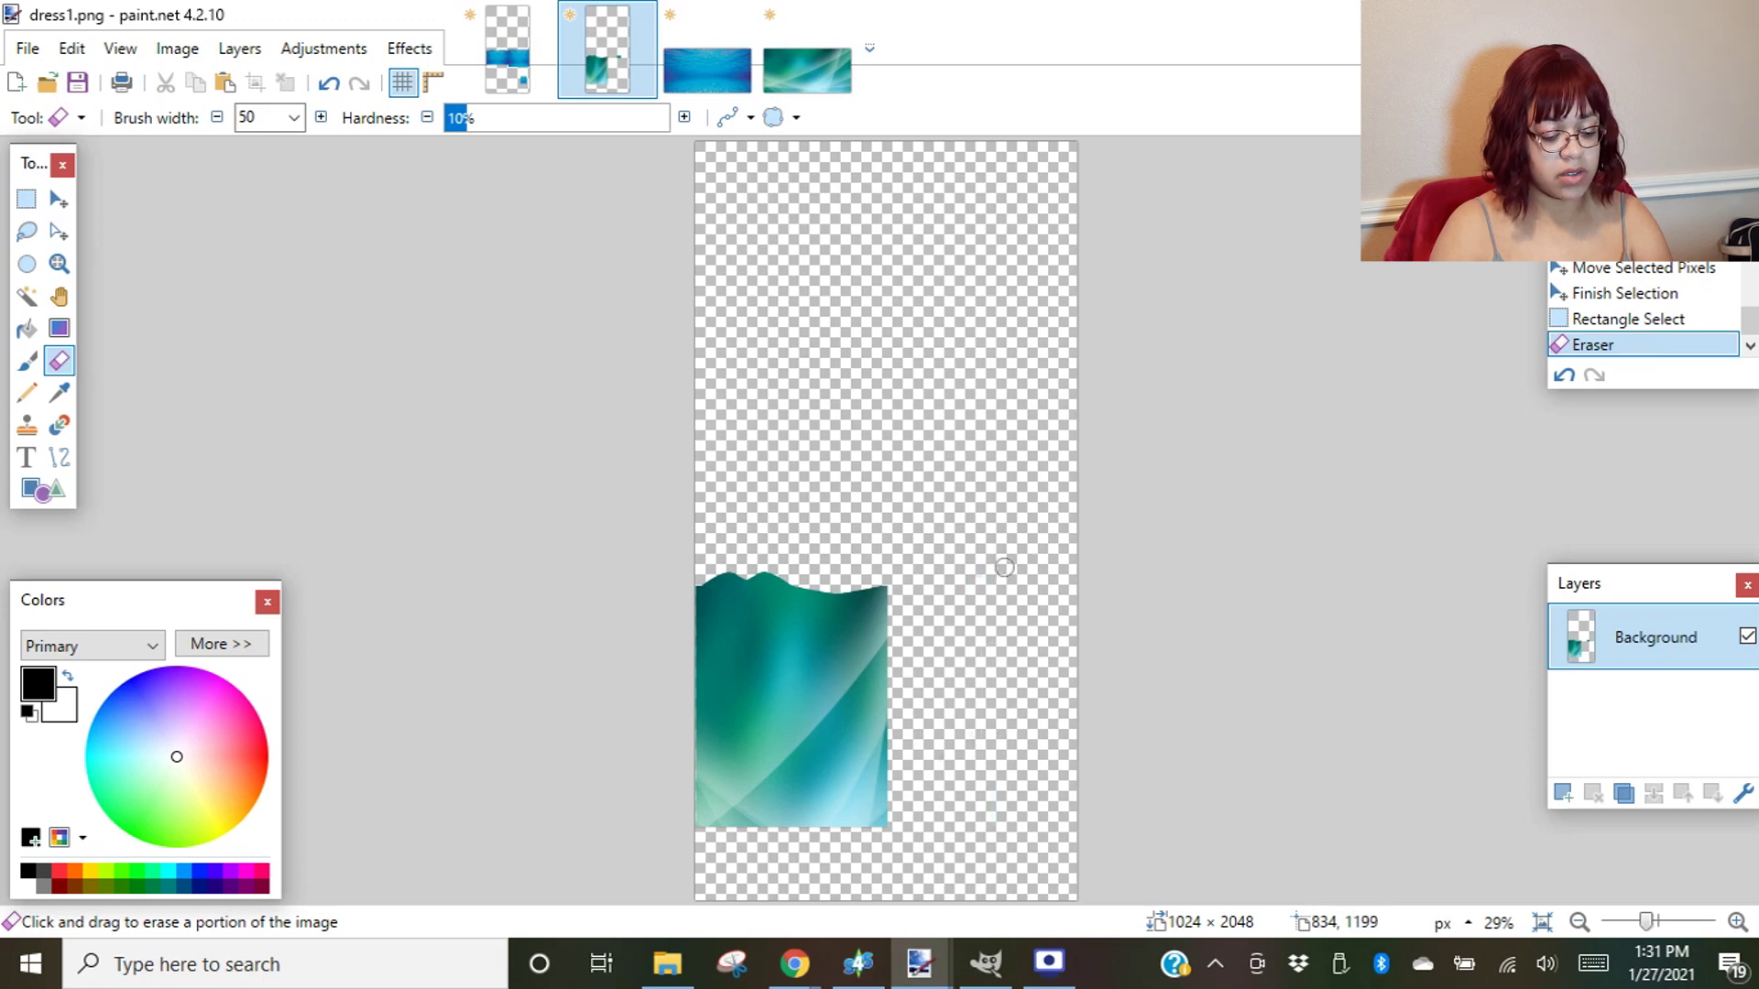
drag(1011, 642, 1001, 662)
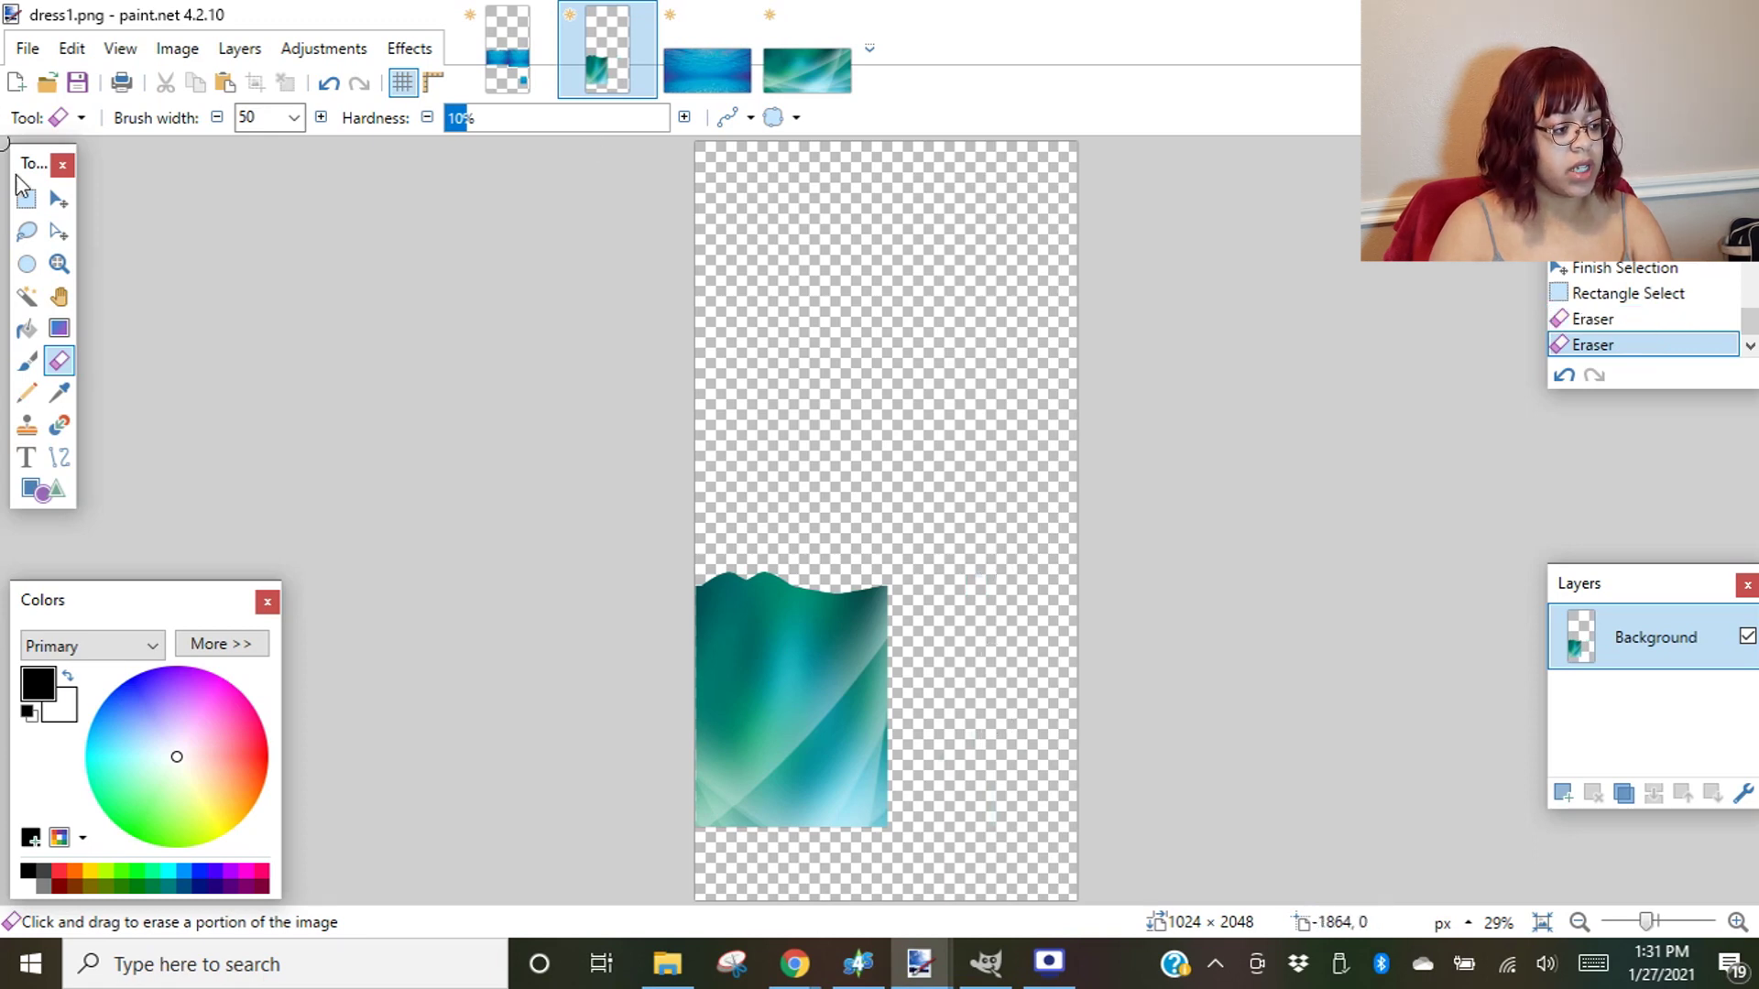
- Copy the entire dress1.png image and paste it onto a new layer in longshirt3.png
click(58, 199)
key(ctrl+a)
drag(983, 309, 981, 308)
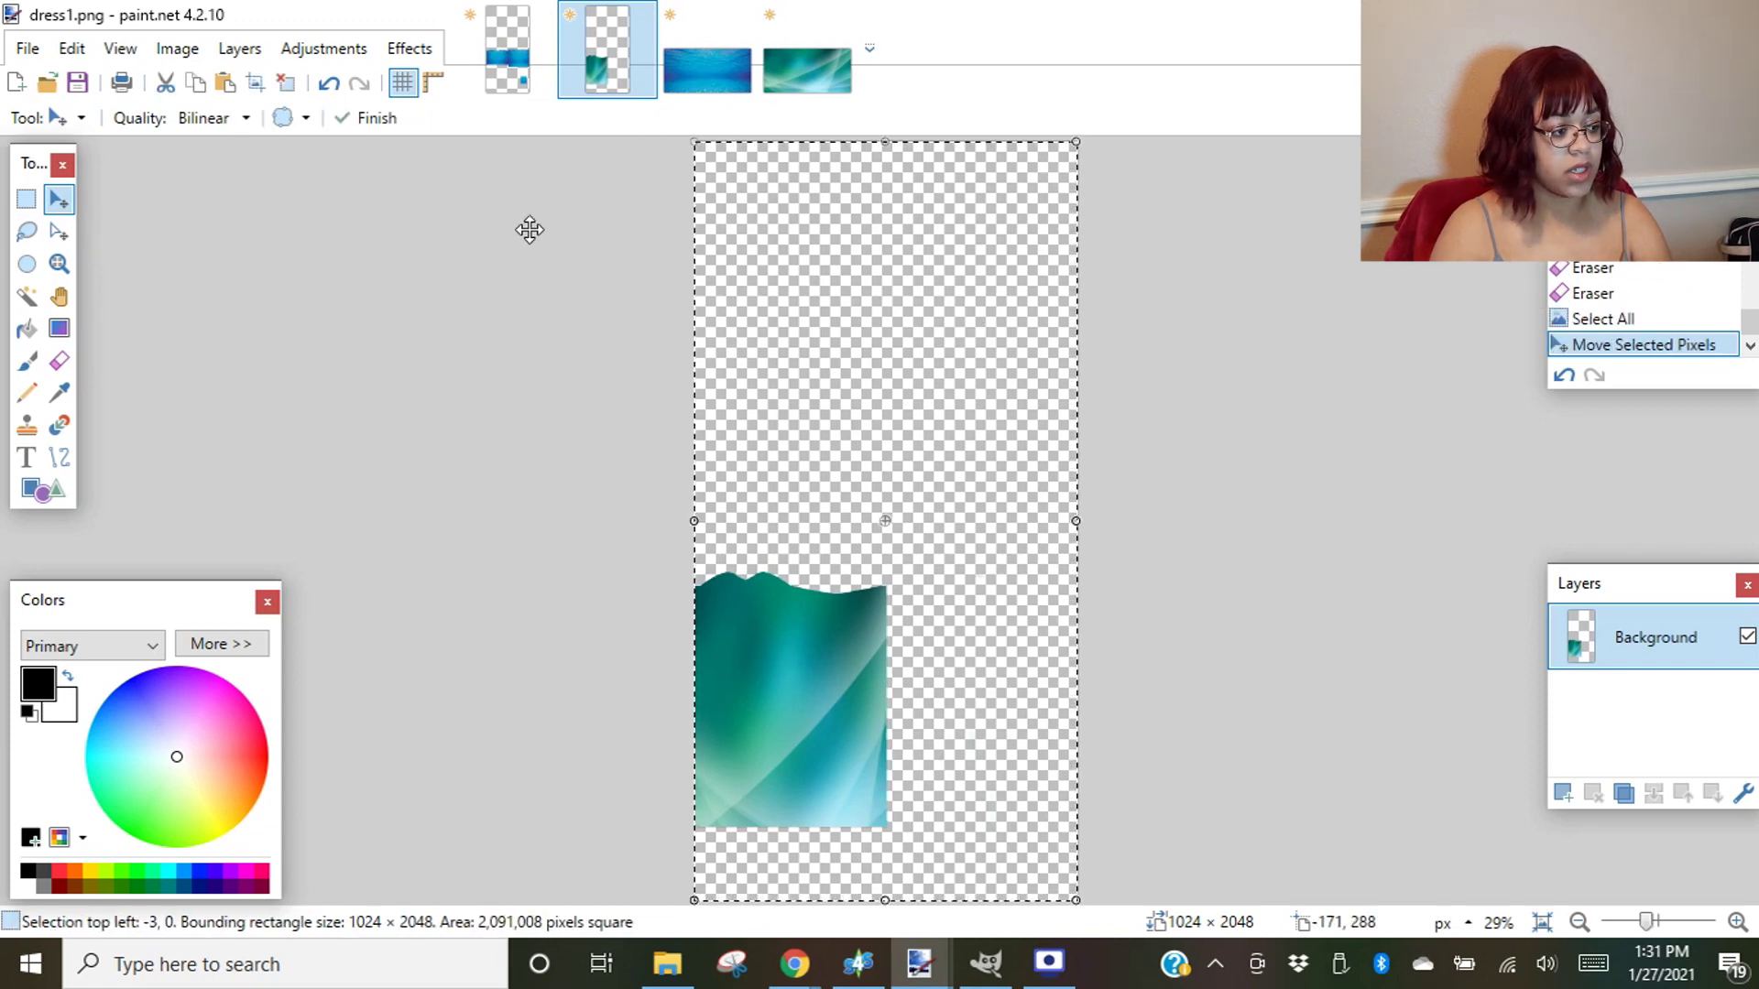
click(194, 86)
click(522, 64)
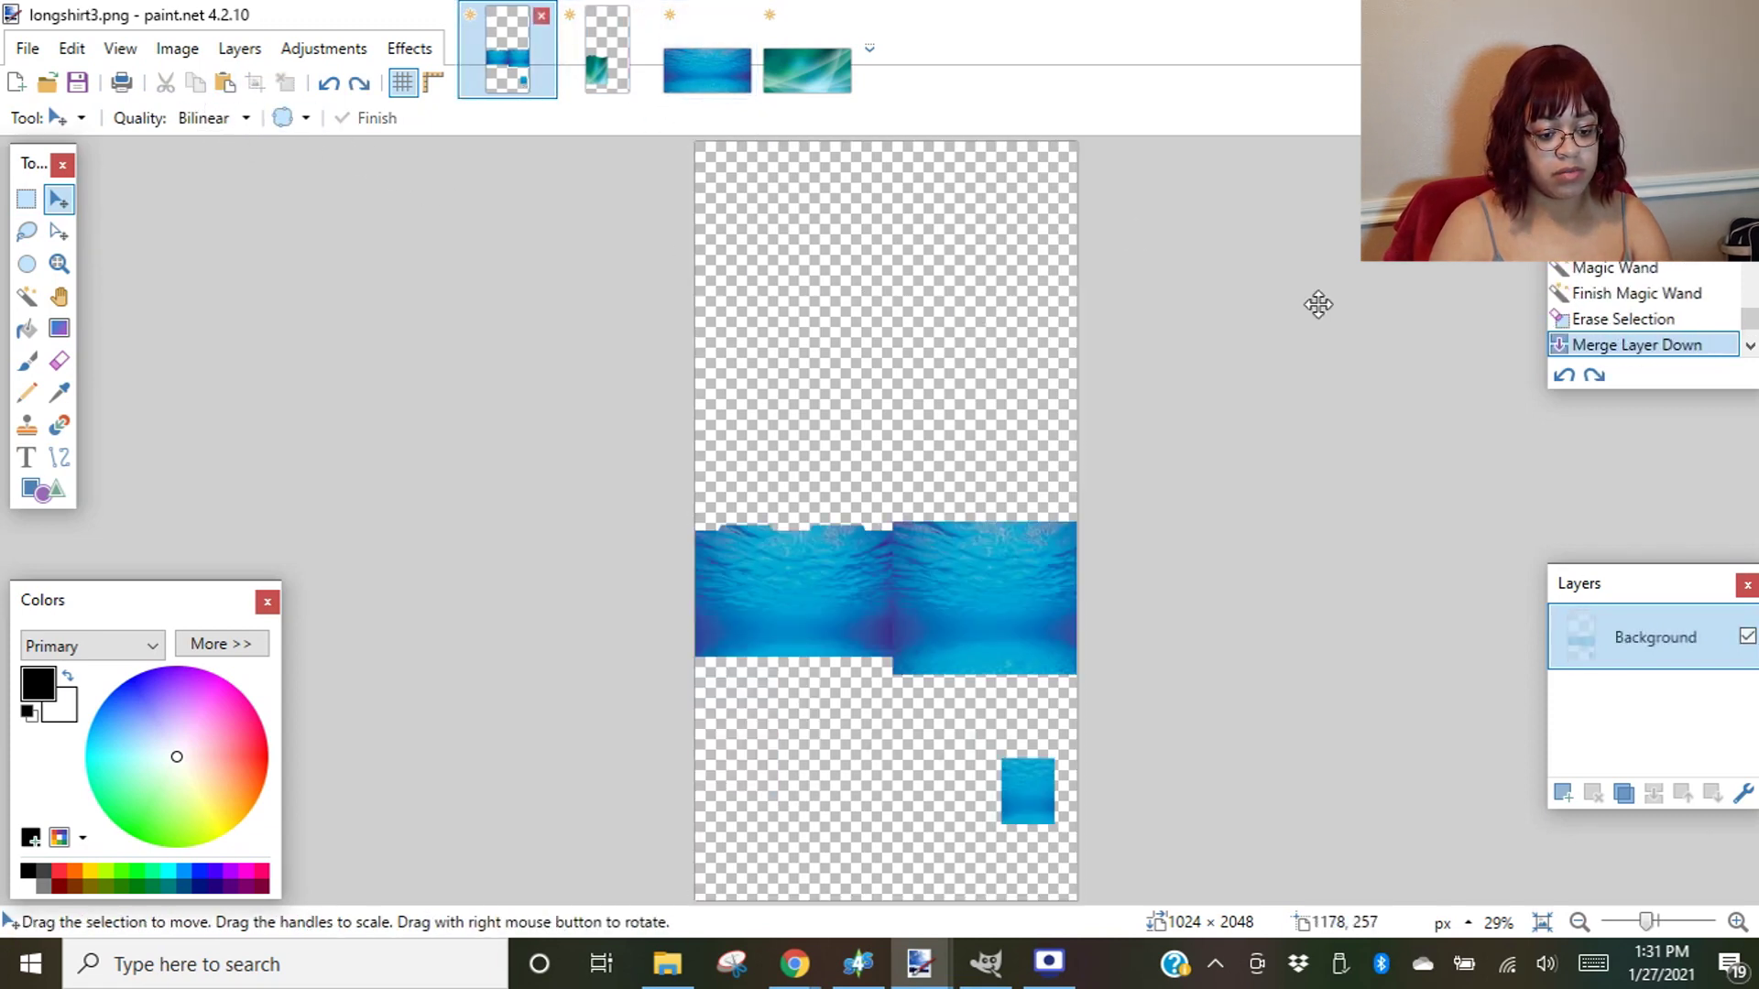
click(1564, 793)
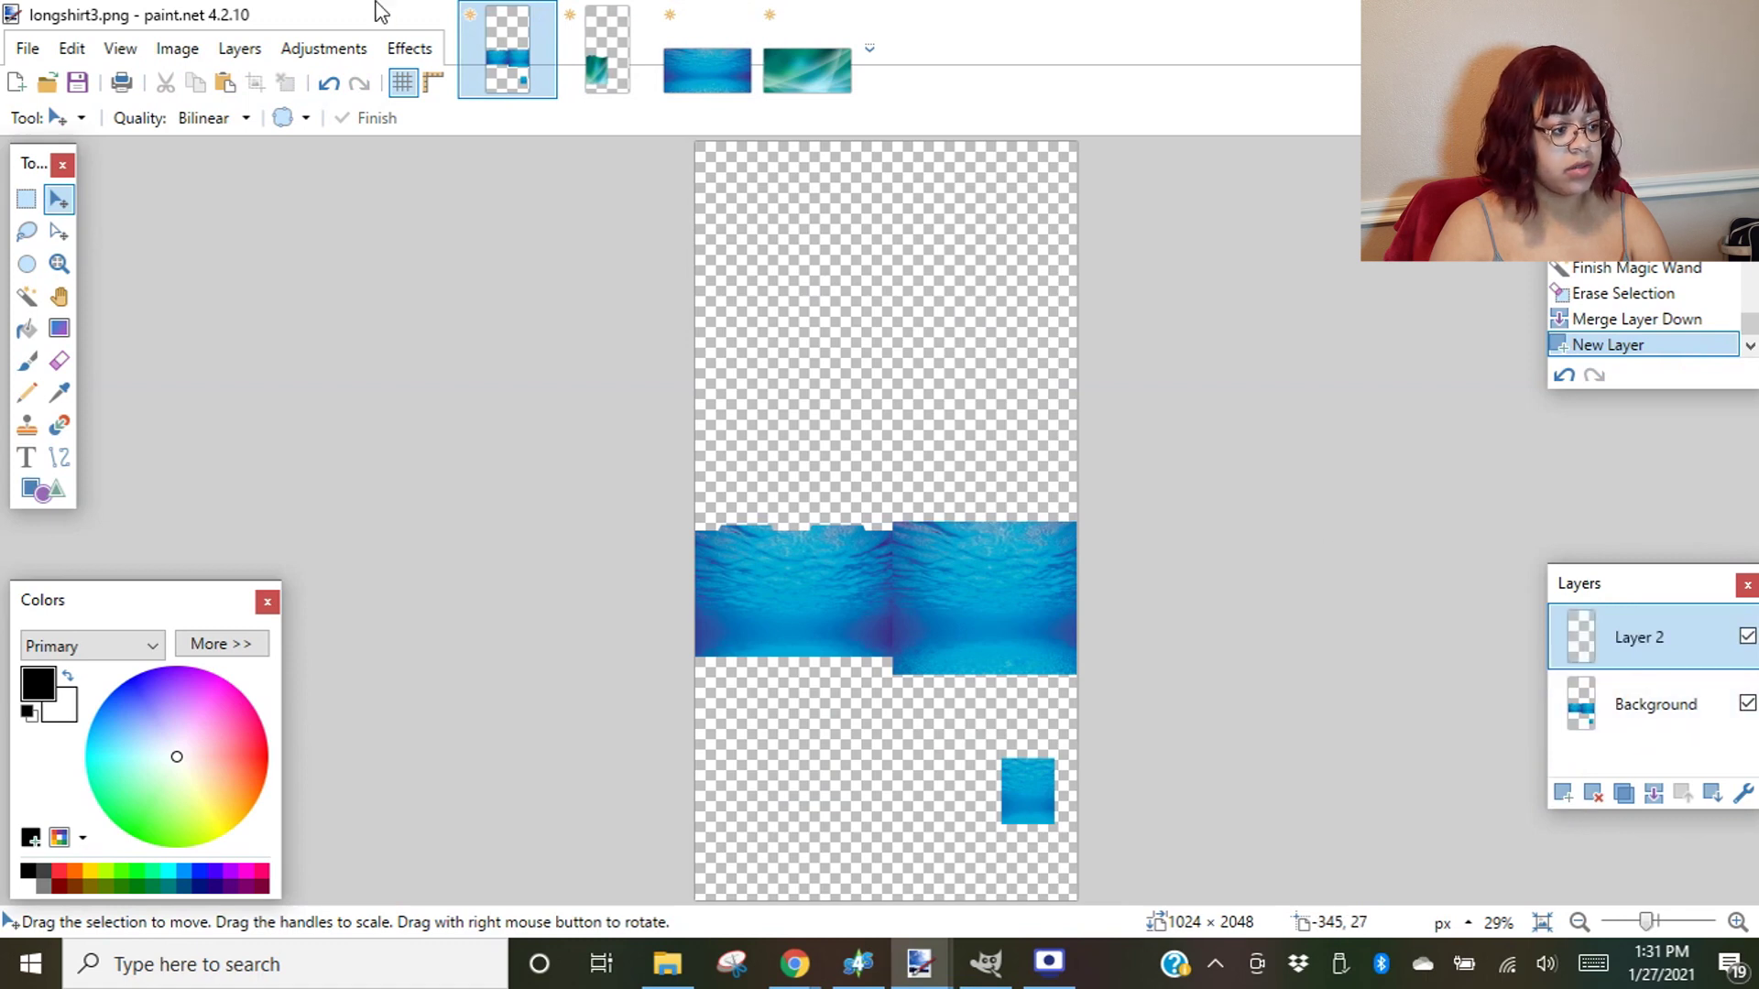
click(224, 84)
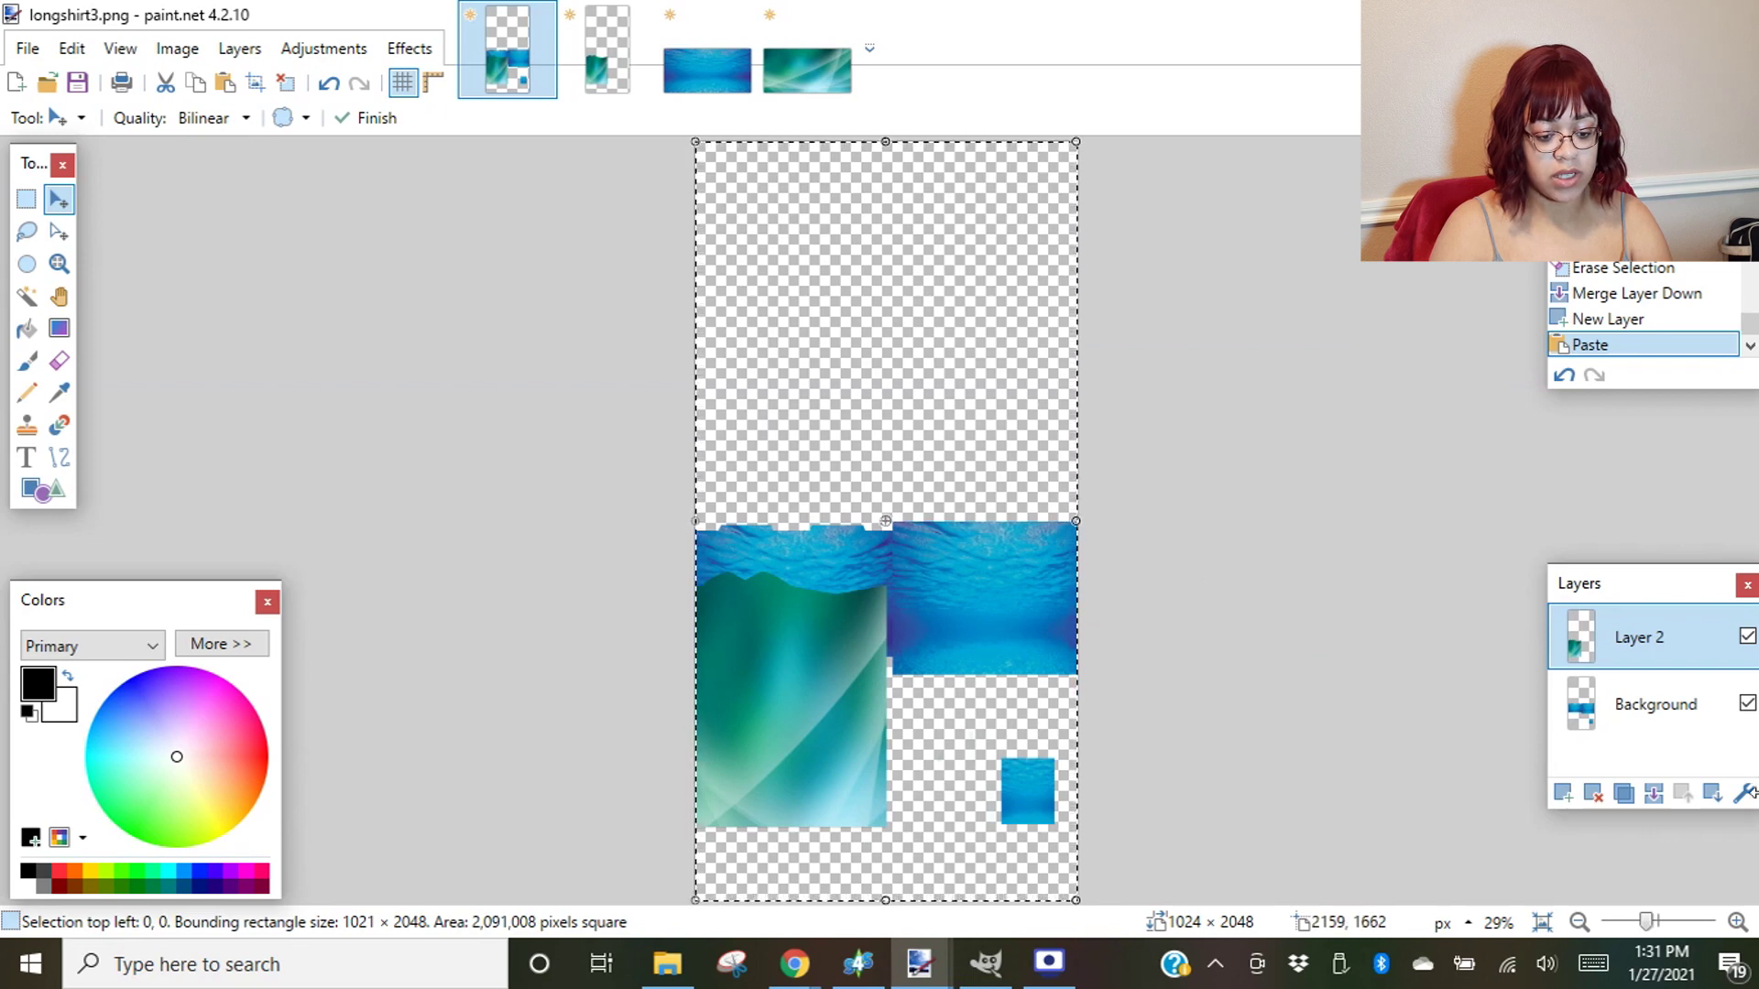
- Merge the pasted dress layer down into the Background layer and save longshirt3.png
click(1654, 794)
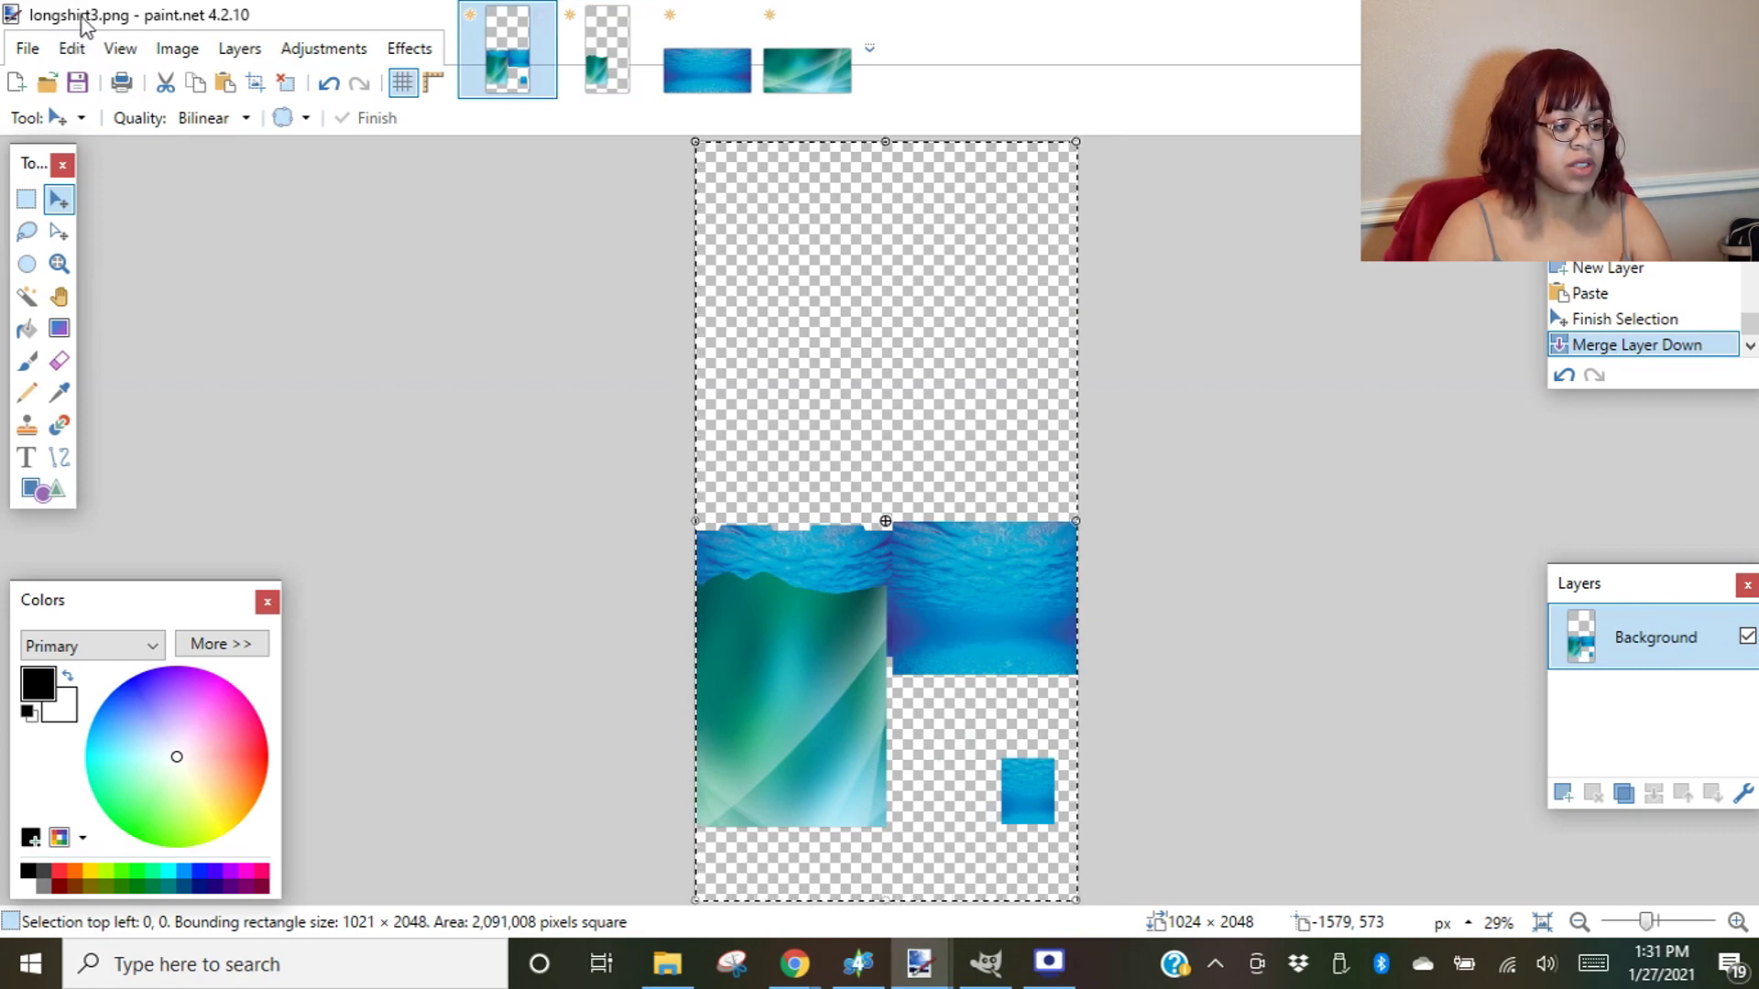
click(609, 57)
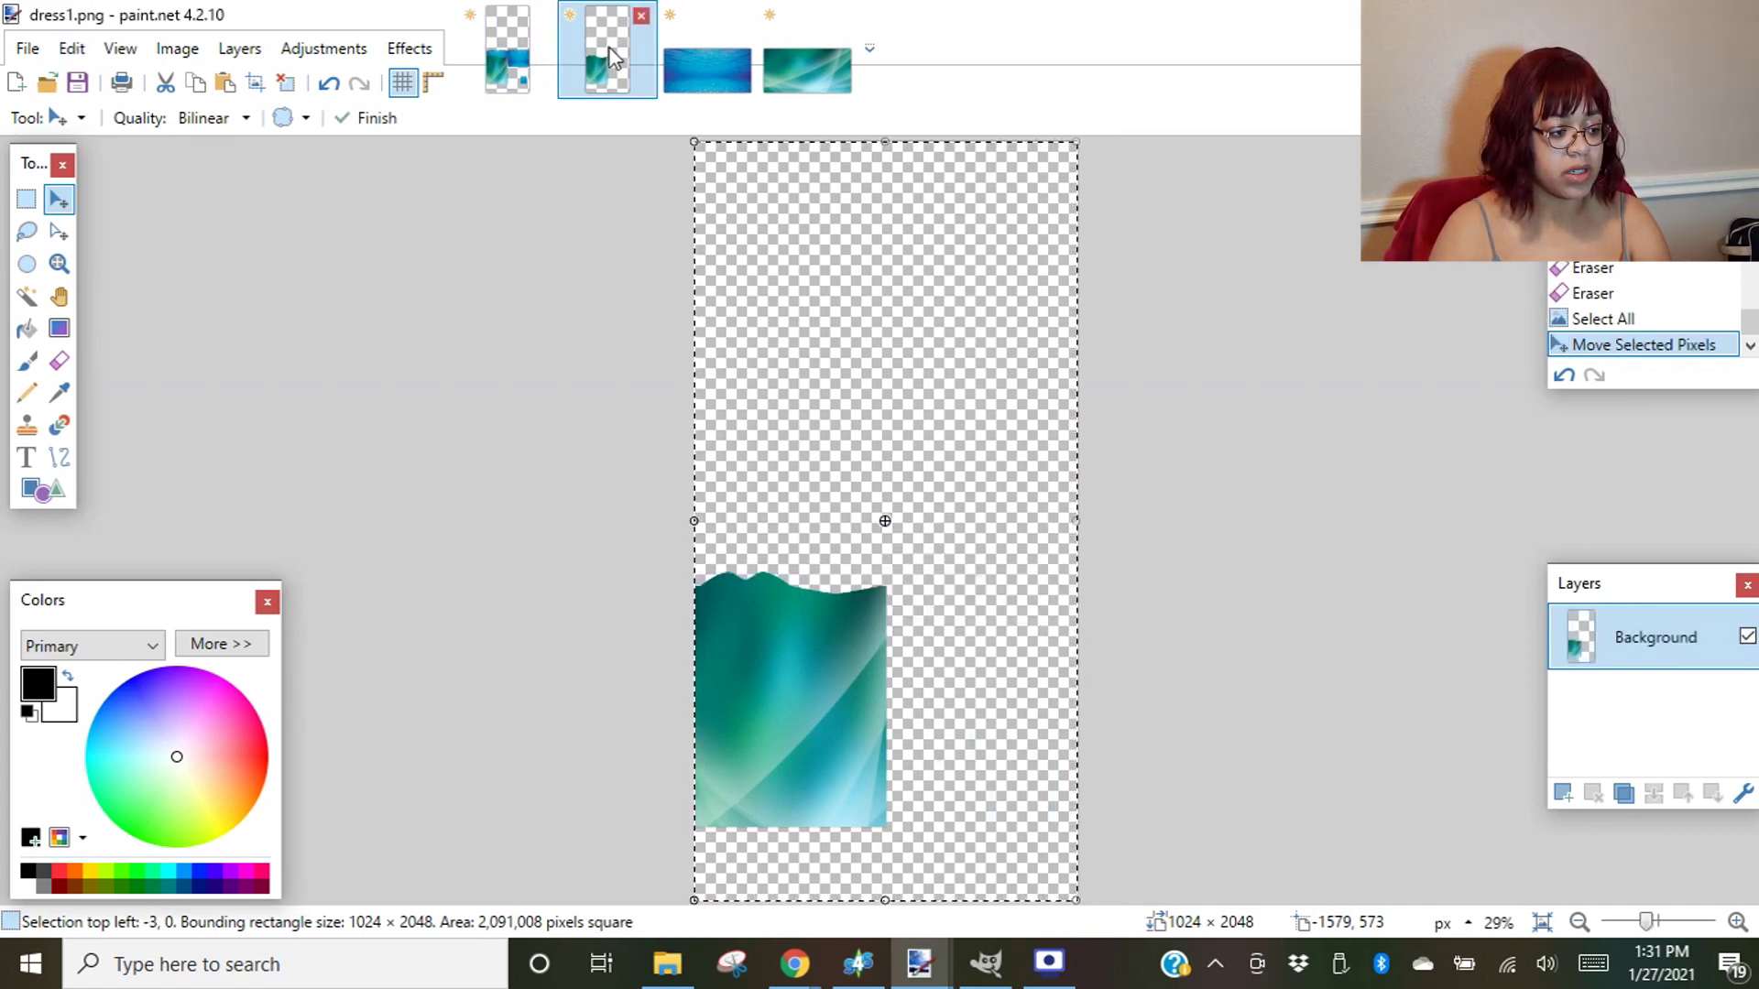
click(495, 47)
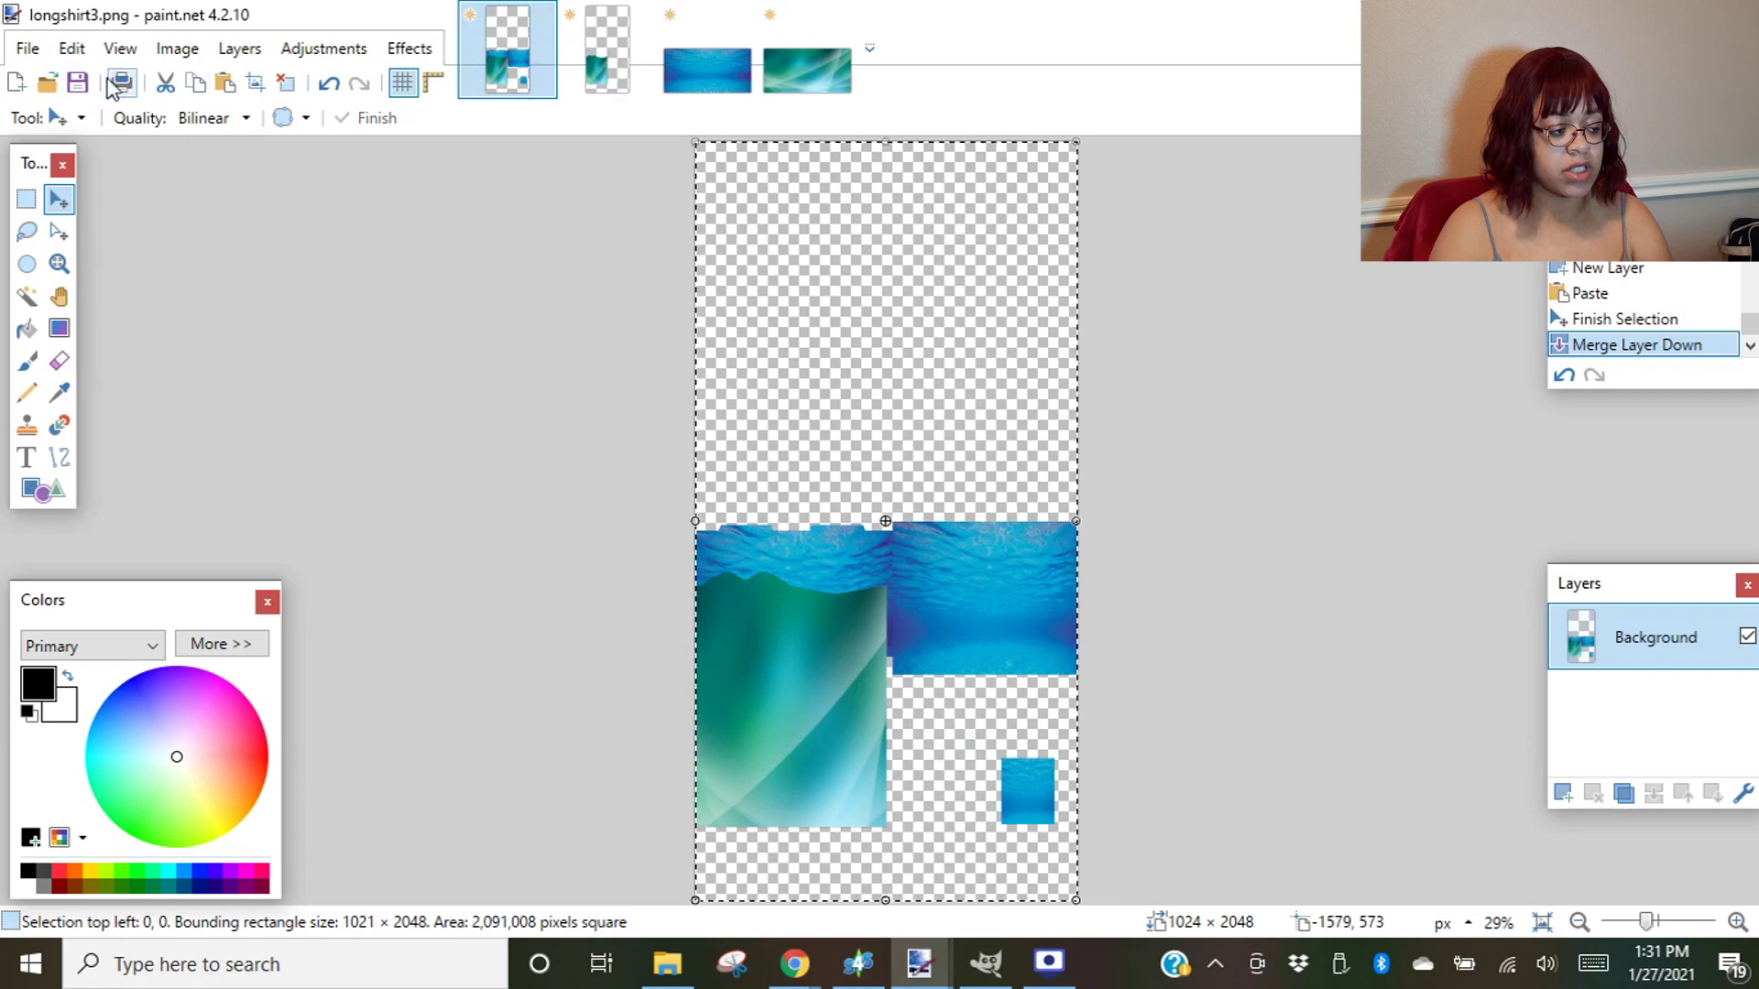
click(79, 84)
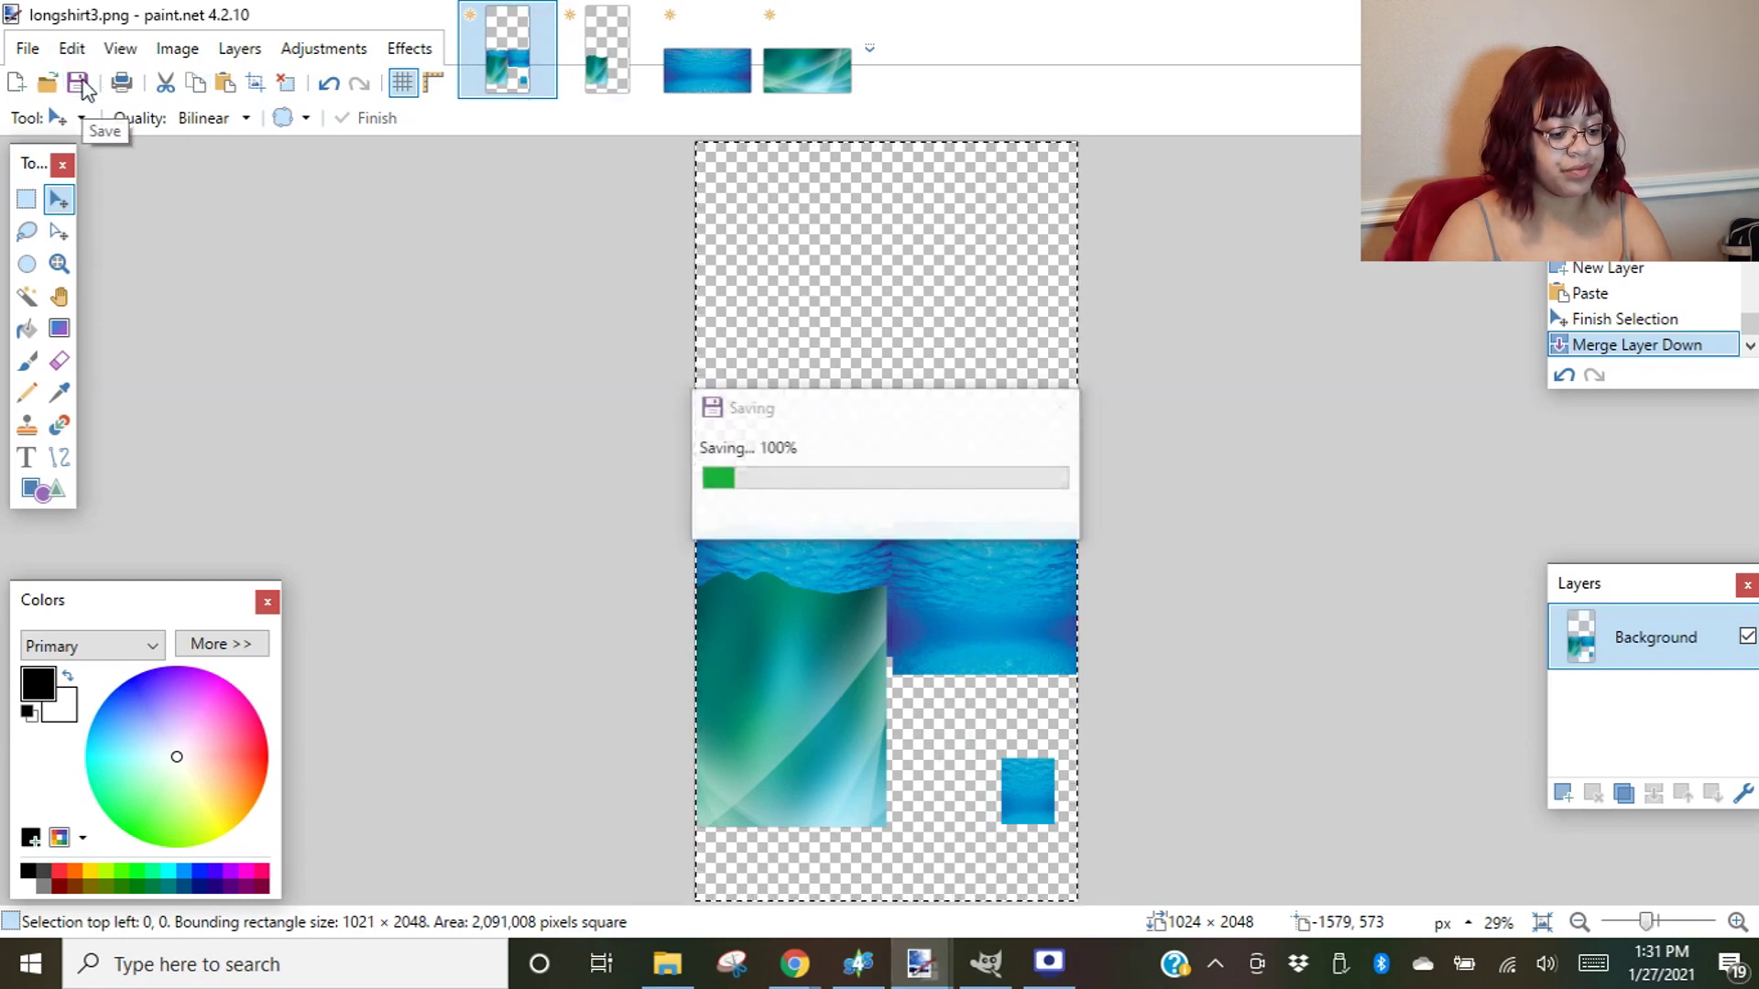
- Switch to Sims 4 Studio, import longshirt3 as the diffuse texture, and inspect the dress on the model
click(856, 964)
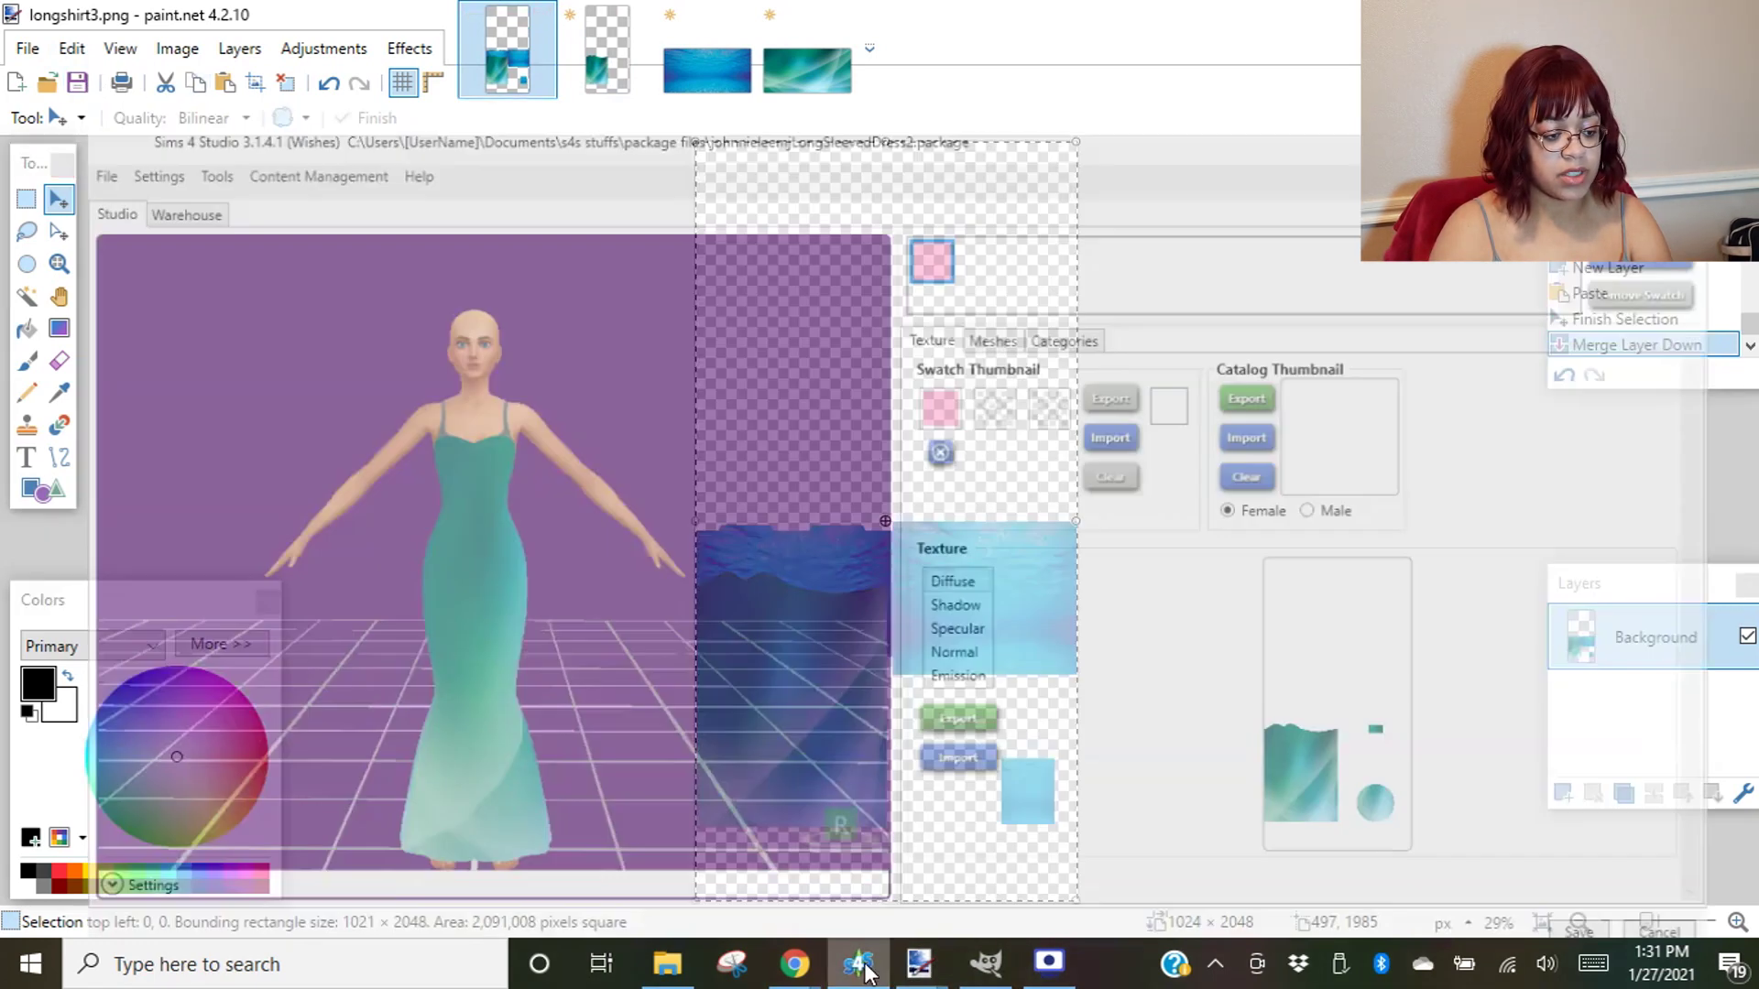
click(973, 728)
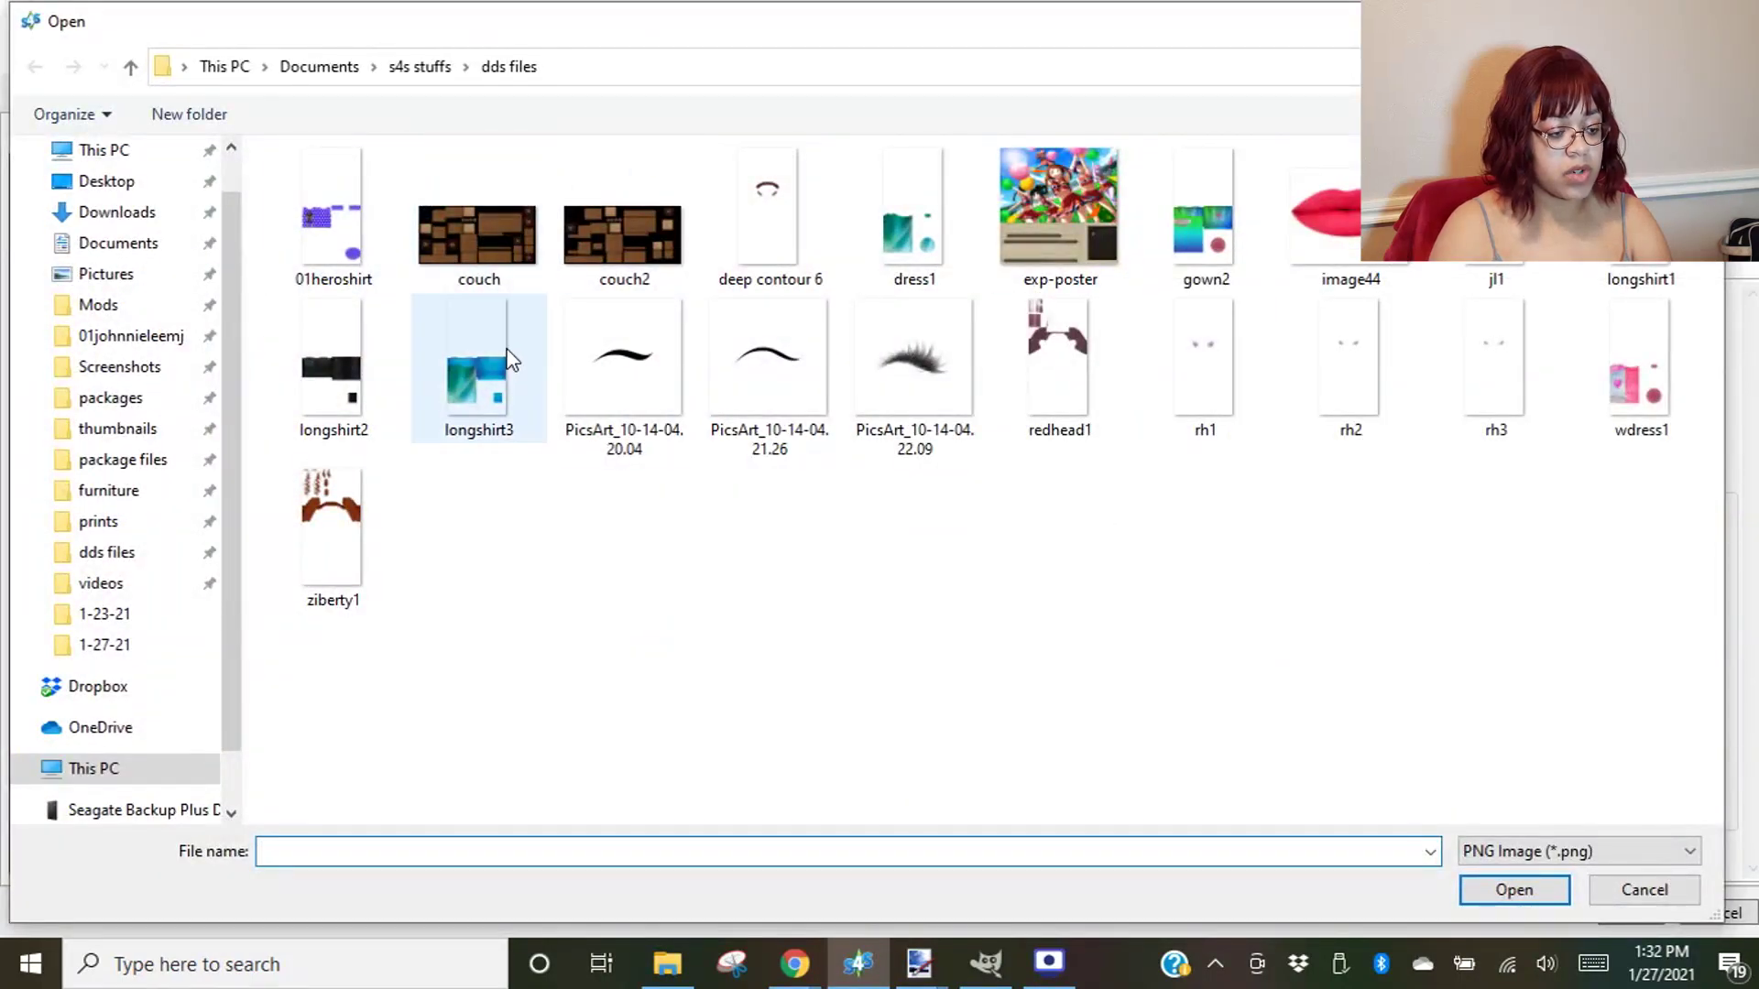
double_click(480, 383)
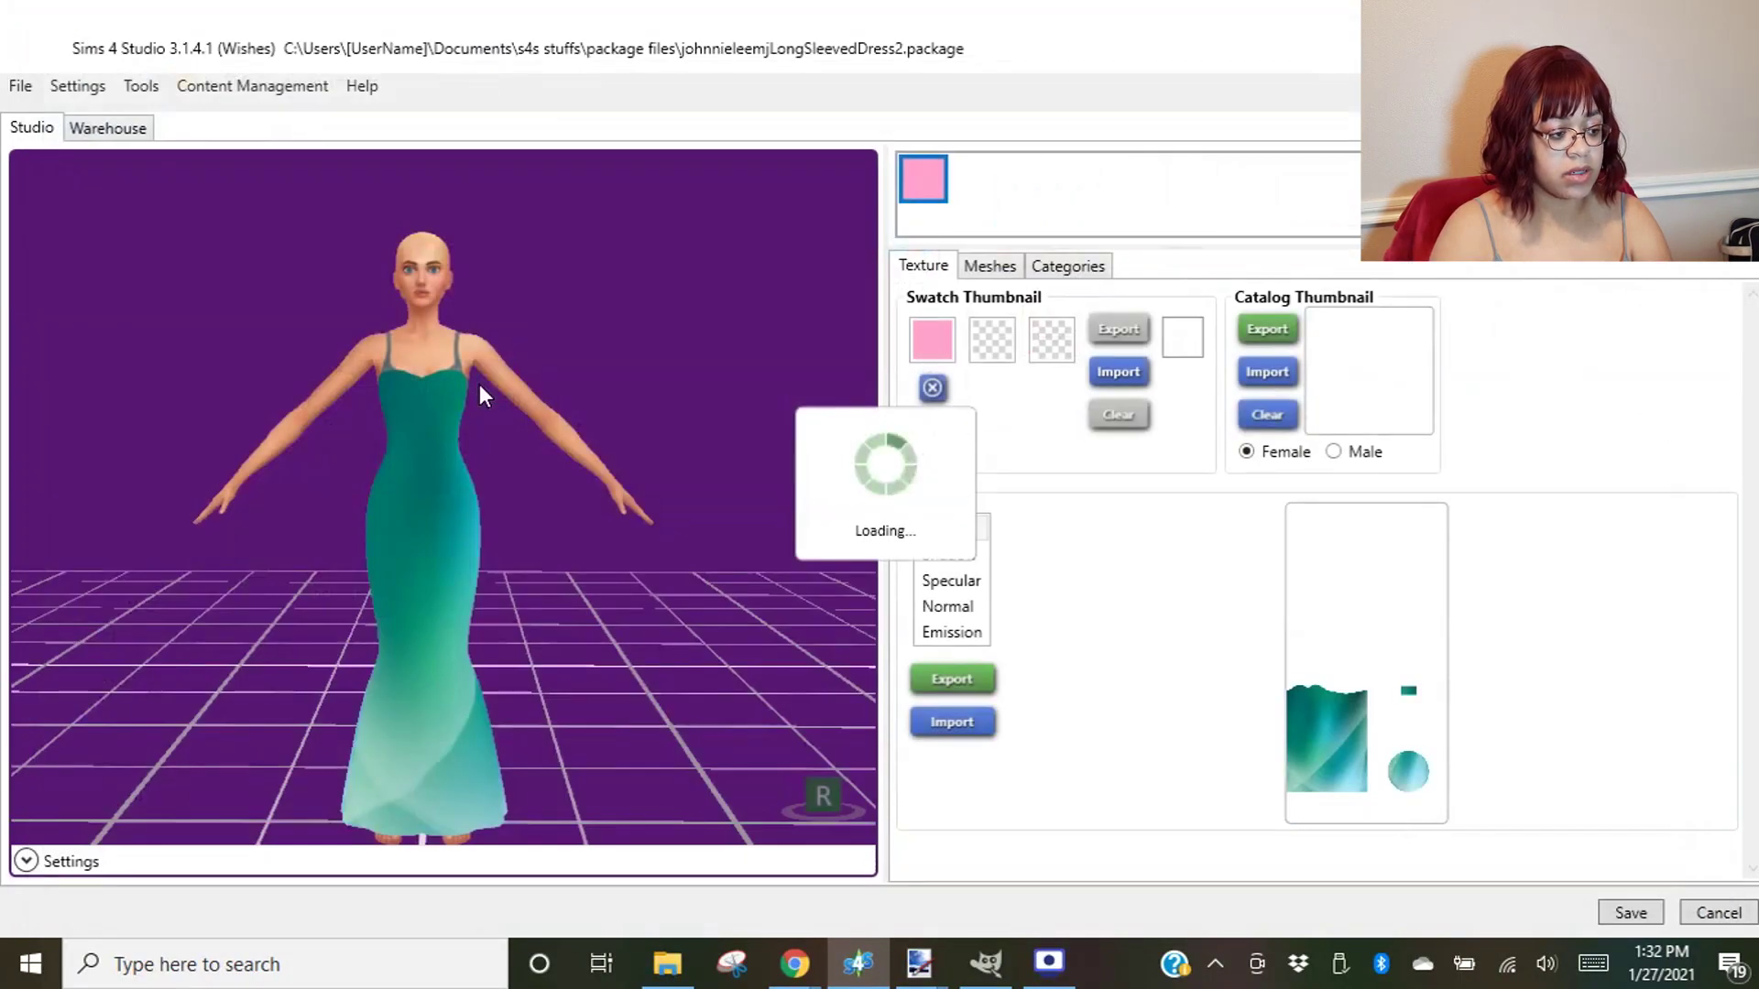
drag(776, 539, 546, 349)
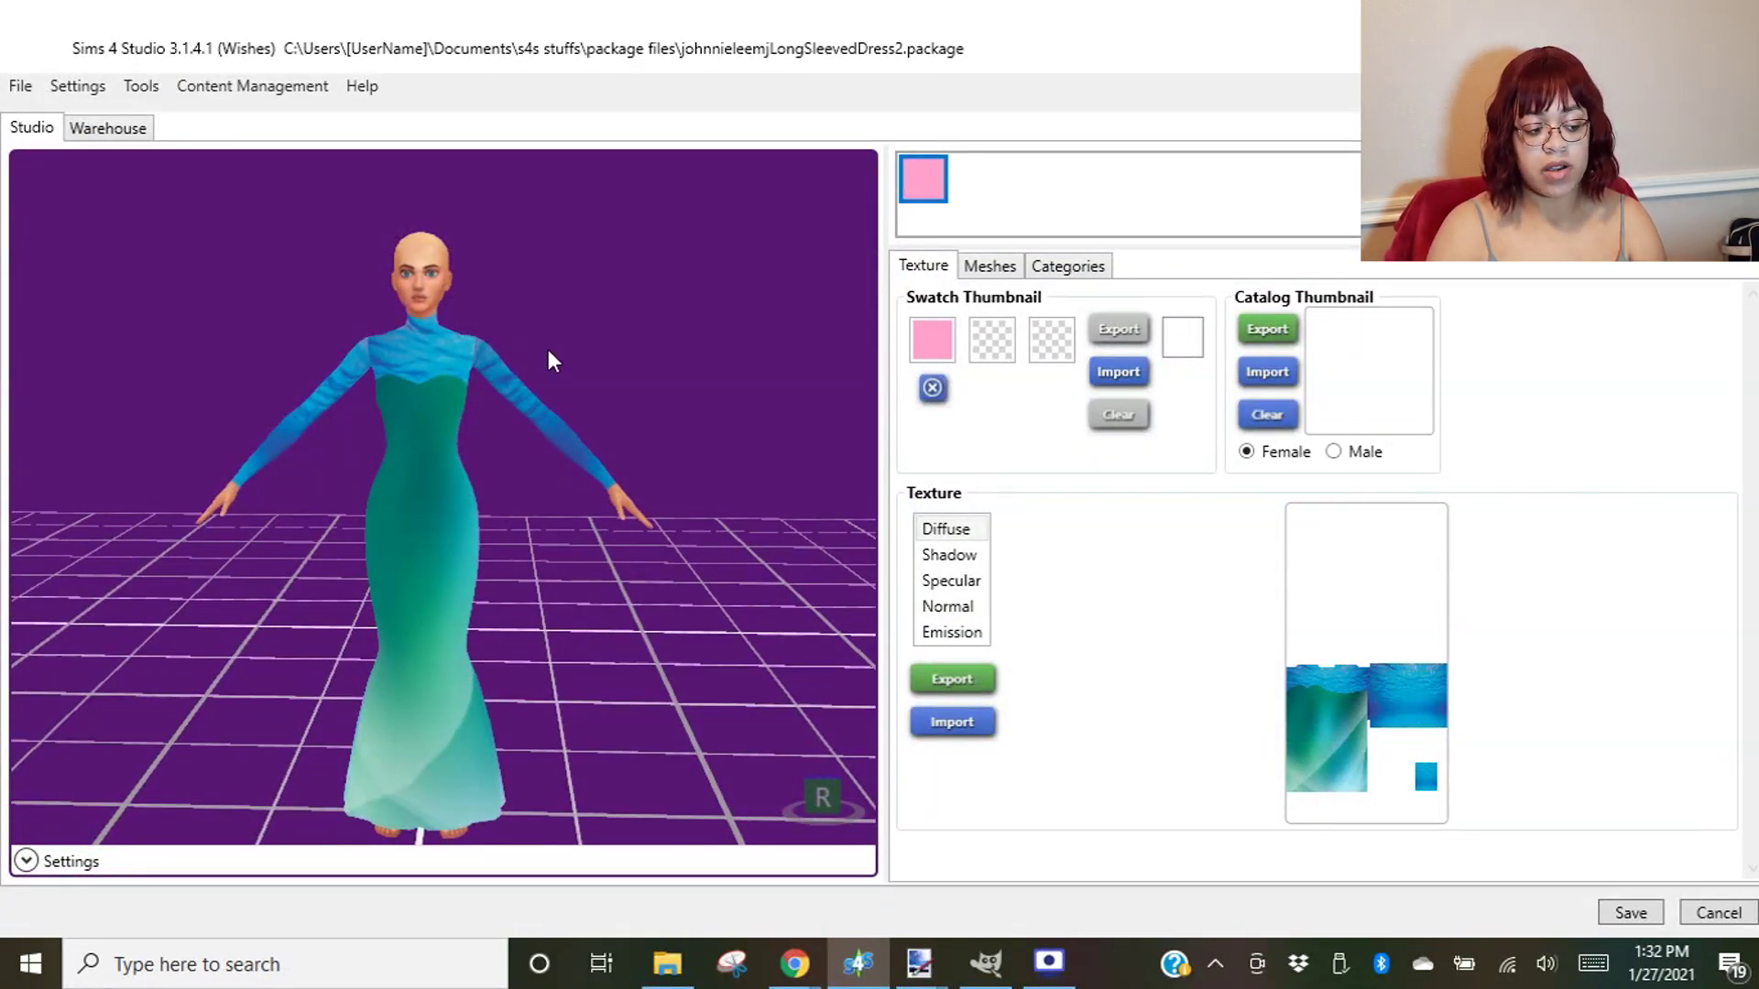
drag(612, 592, 627, 610)
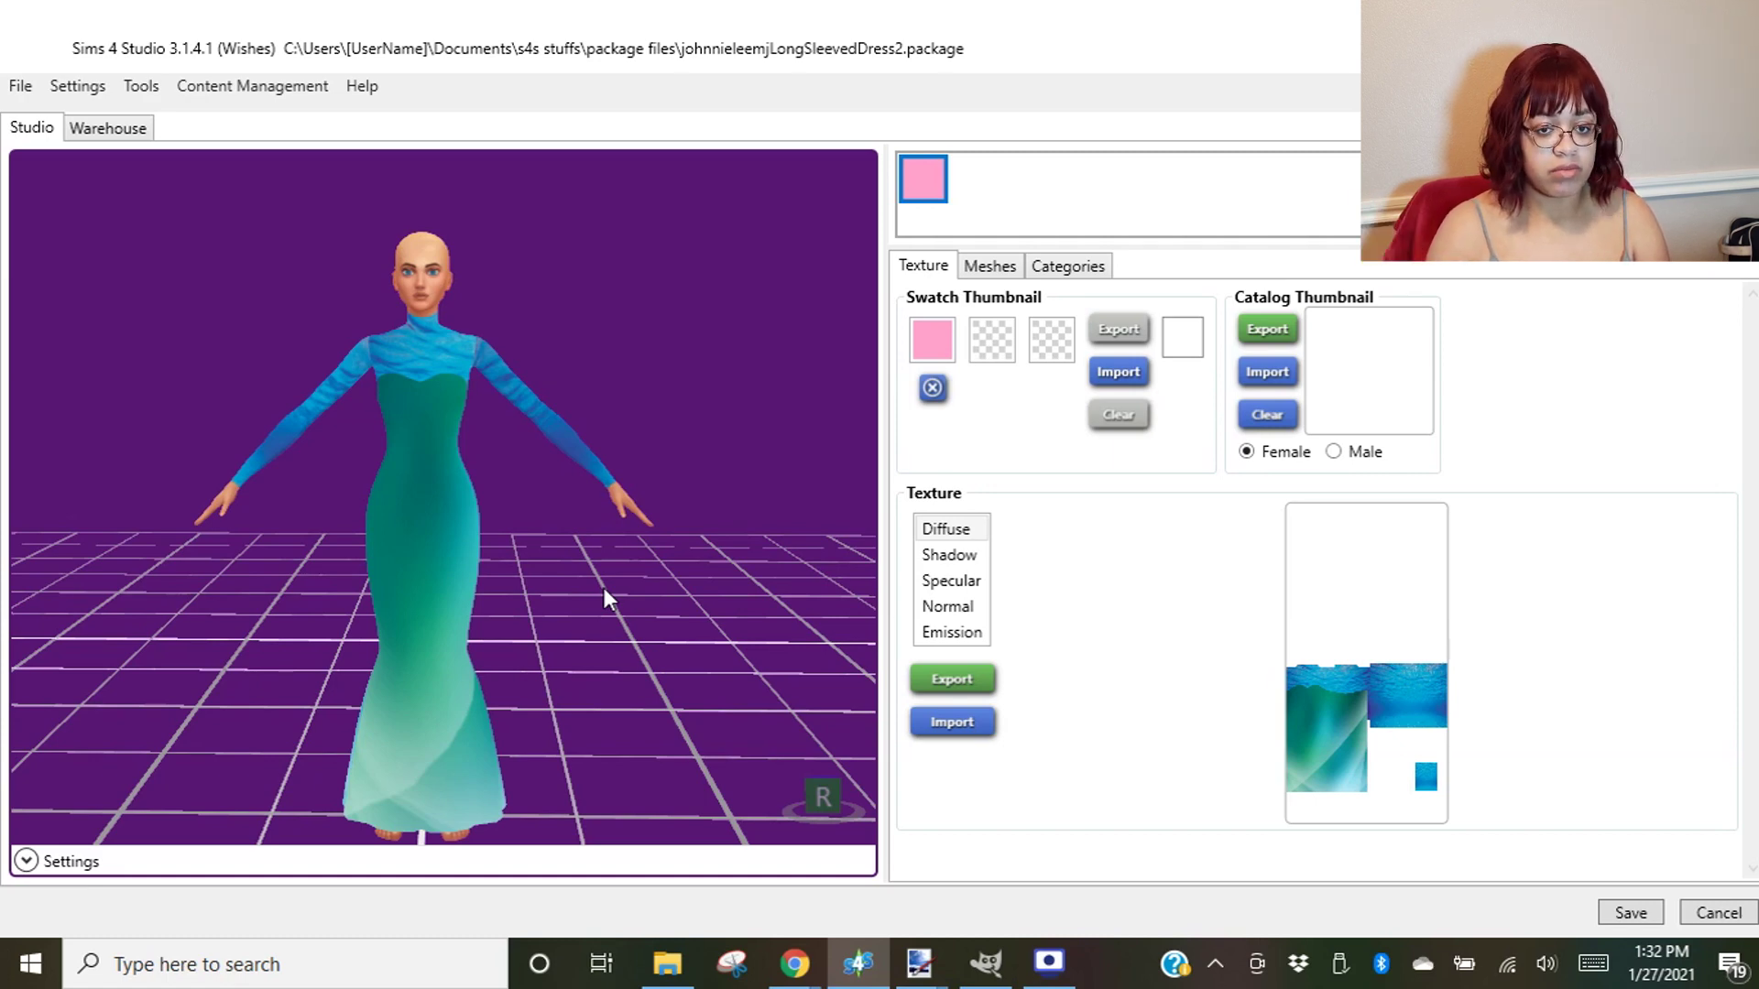
drag(604, 589, 639, 603)
drag(604, 667, 552, 701)
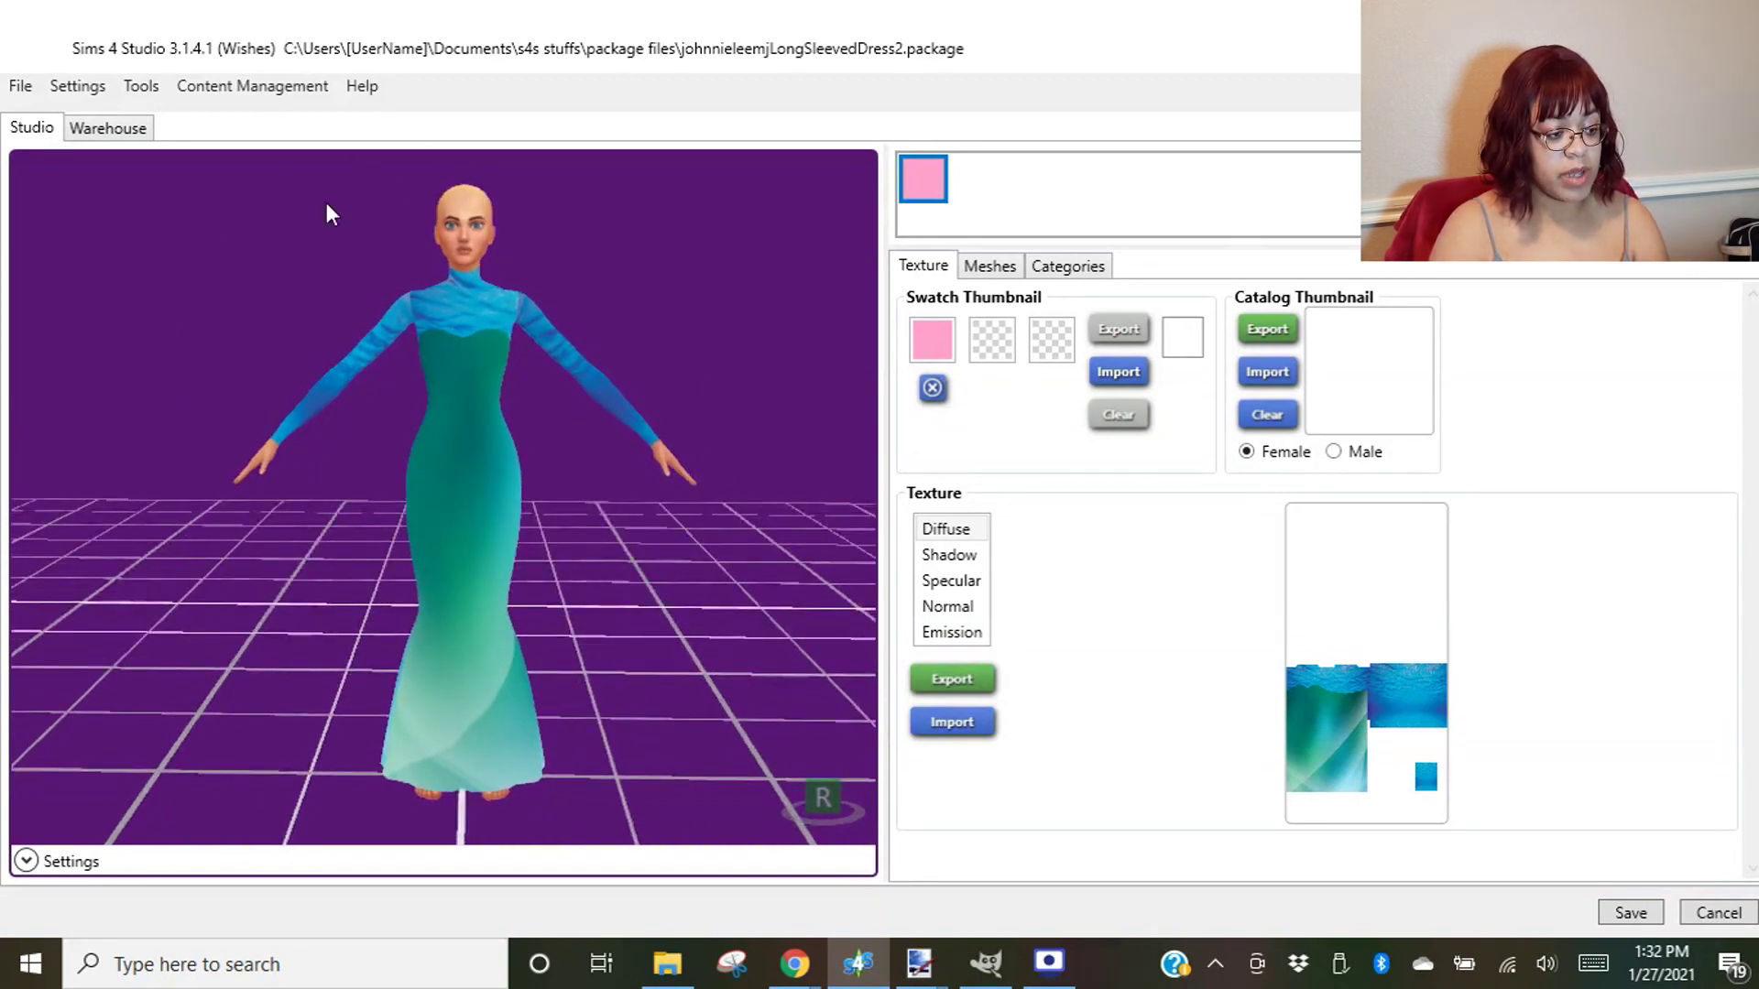
scroll(492, 366, up, 5)
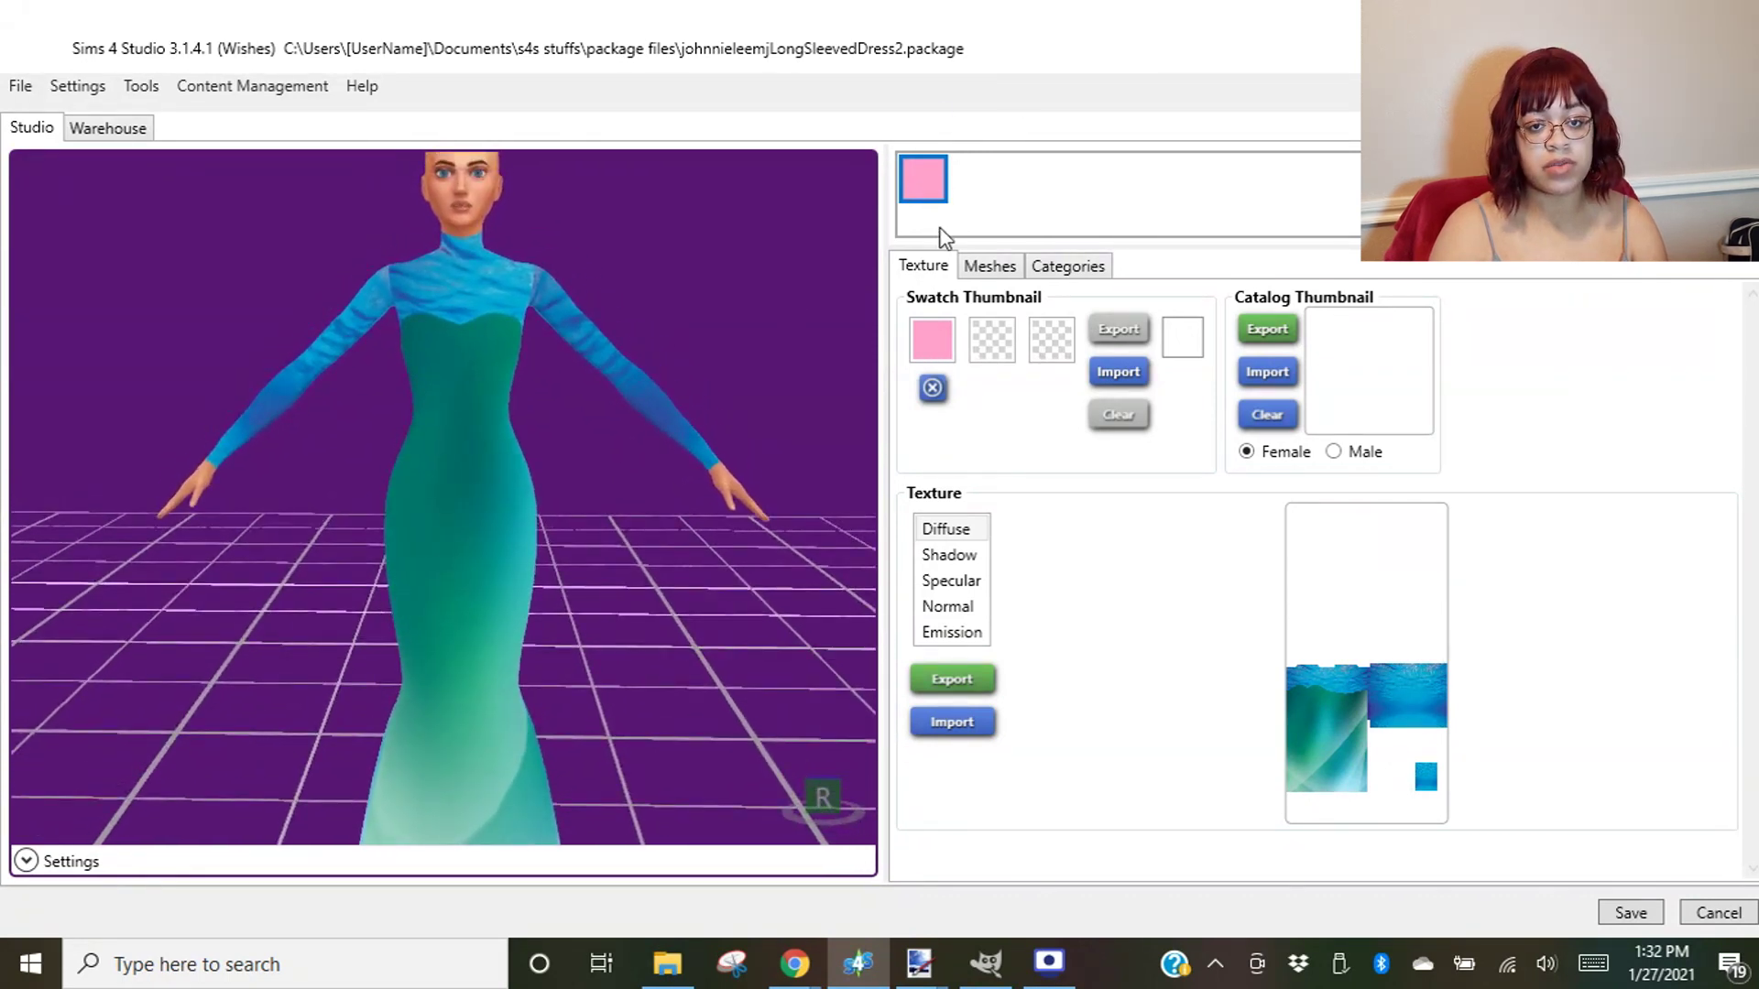
- Change the first swatch thumbnail color to light blue #A1E6FF
click(933, 340)
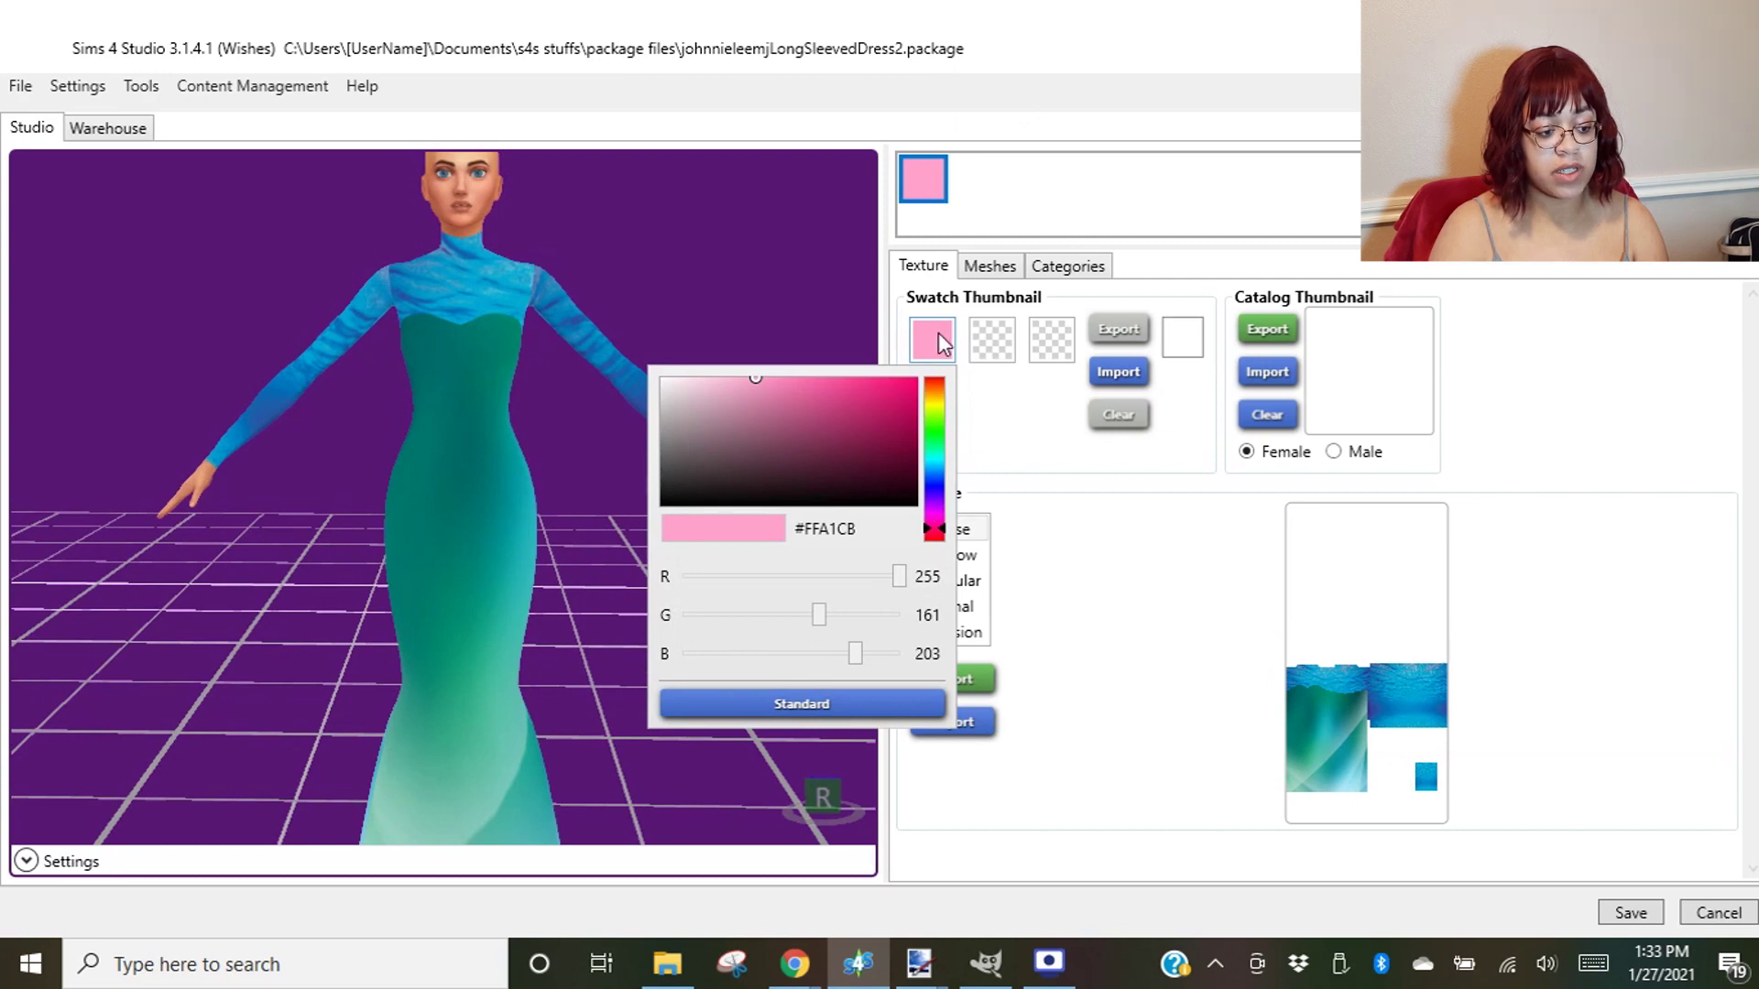
click(934, 483)
click(936, 460)
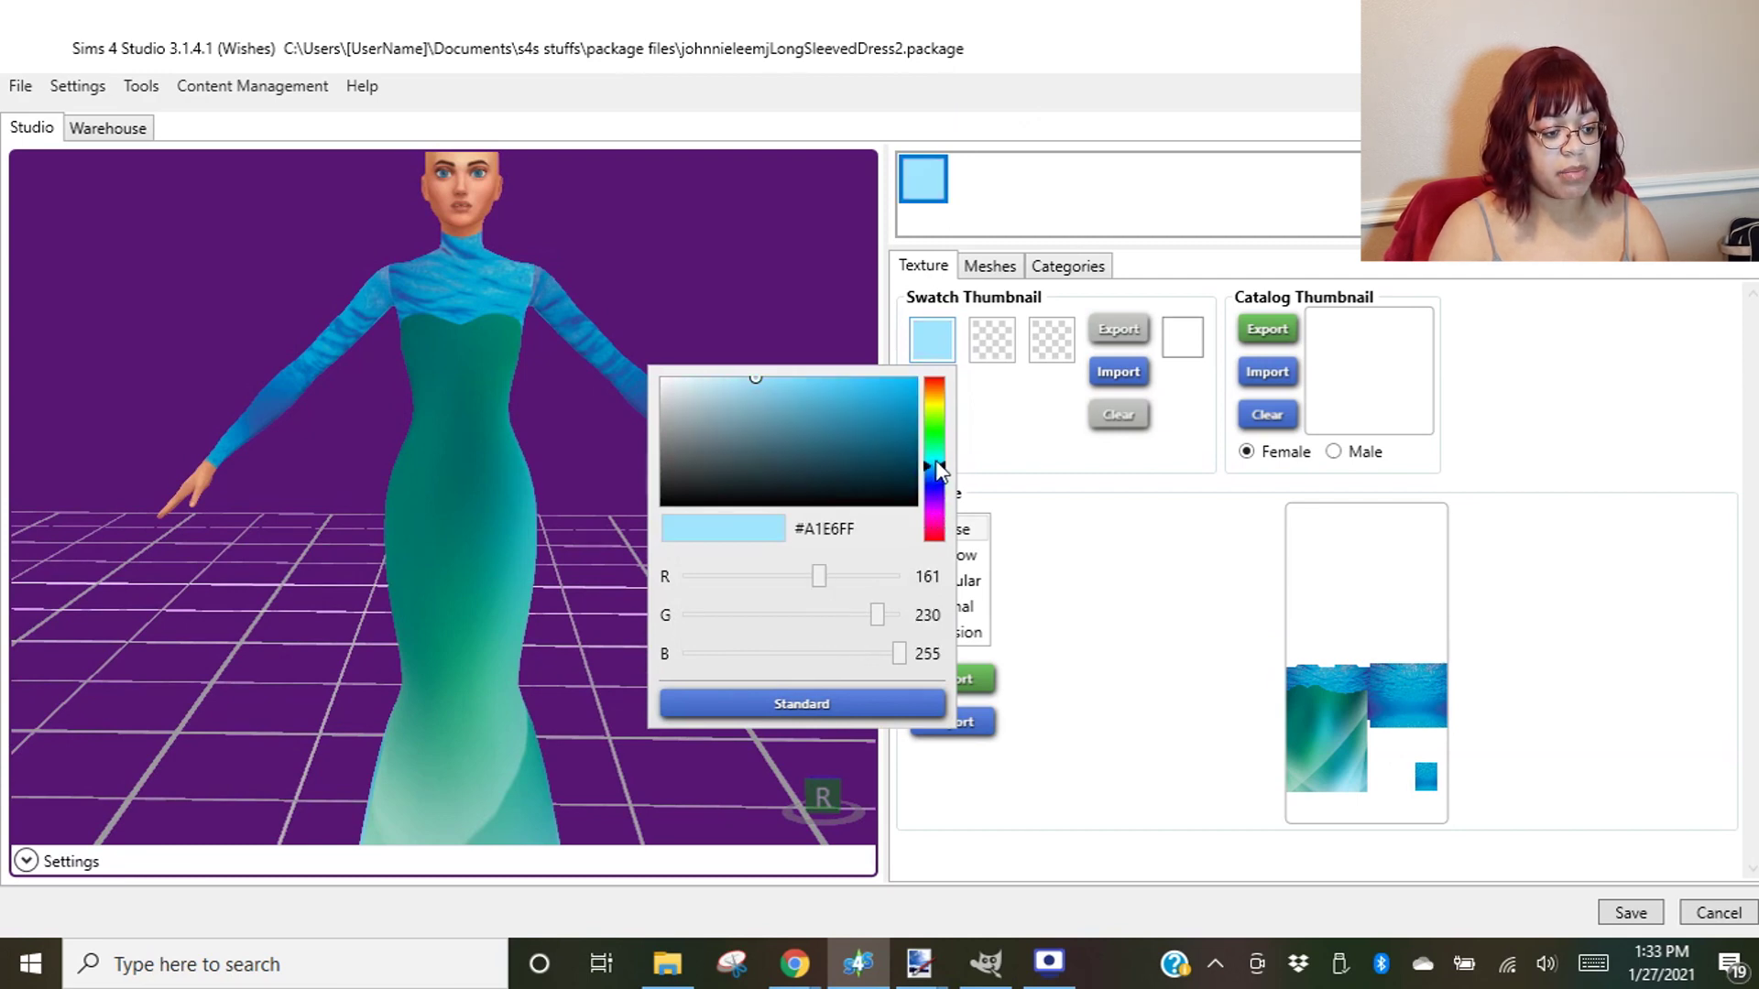
- Set the first swatch thumbnail color to blue #2EBCF0 and the second to green #26E673
click(855, 405)
click(866, 382)
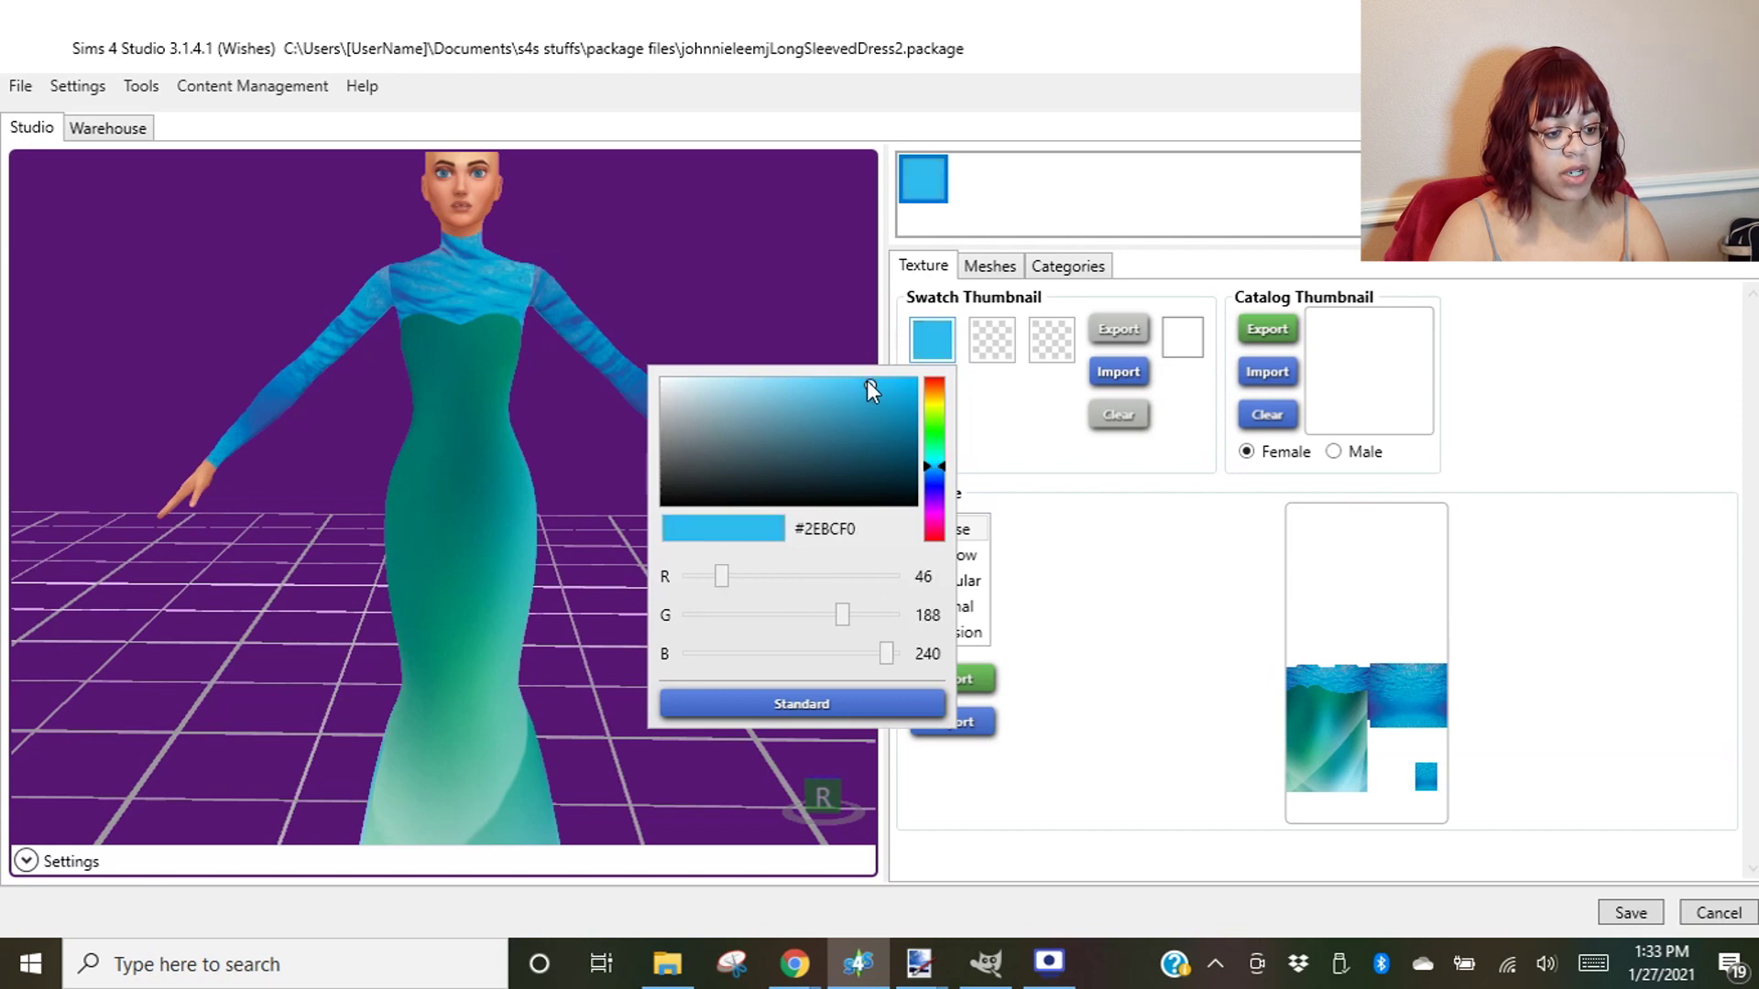
click(1108, 489)
click(995, 357)
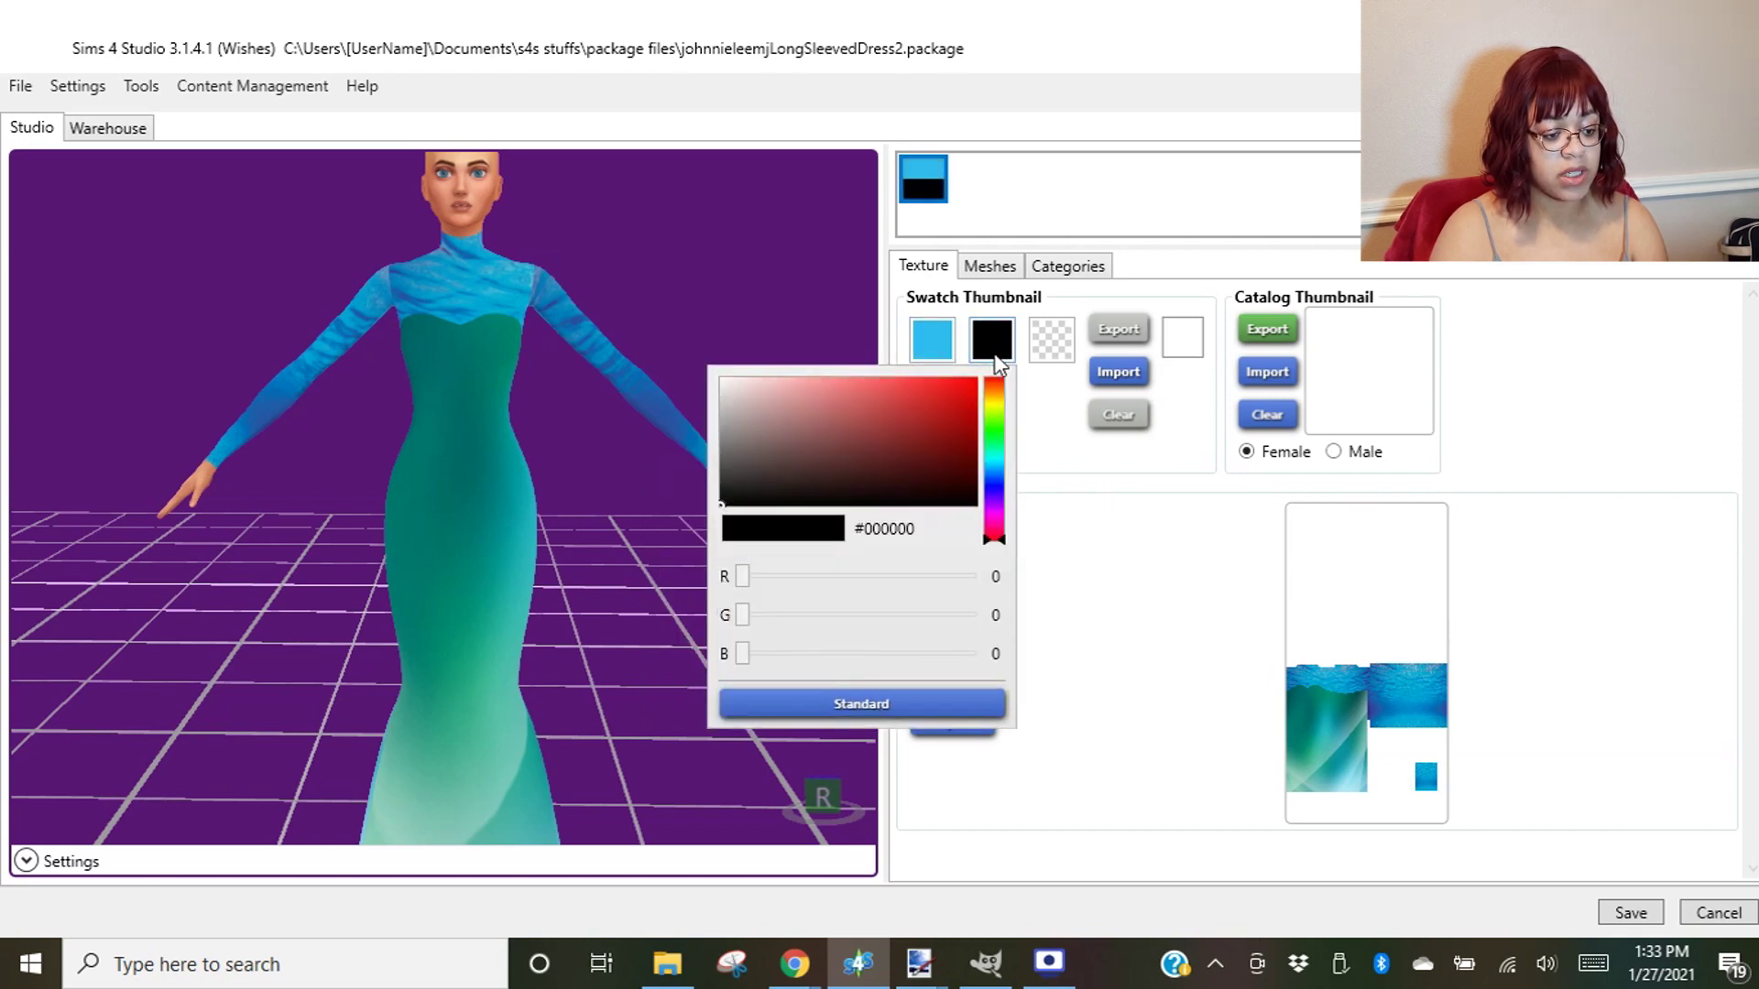
drag(998, 483, 1001, 447)
click(936, 390)
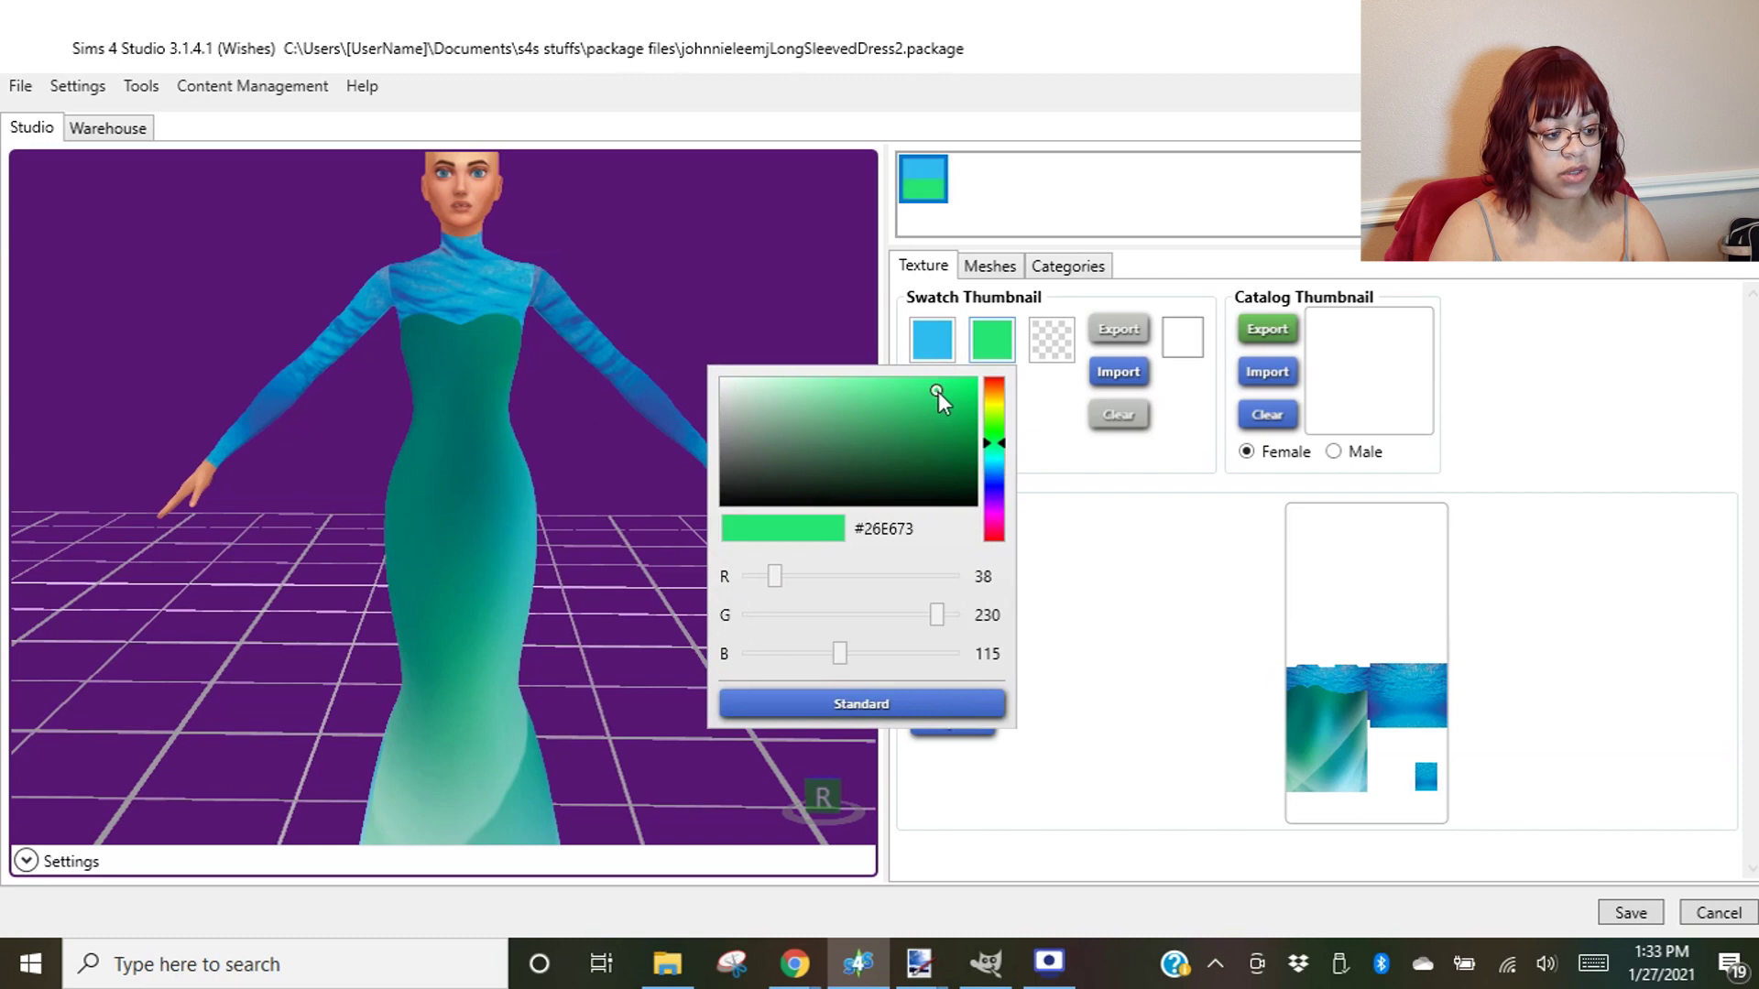
click(1207, 526)
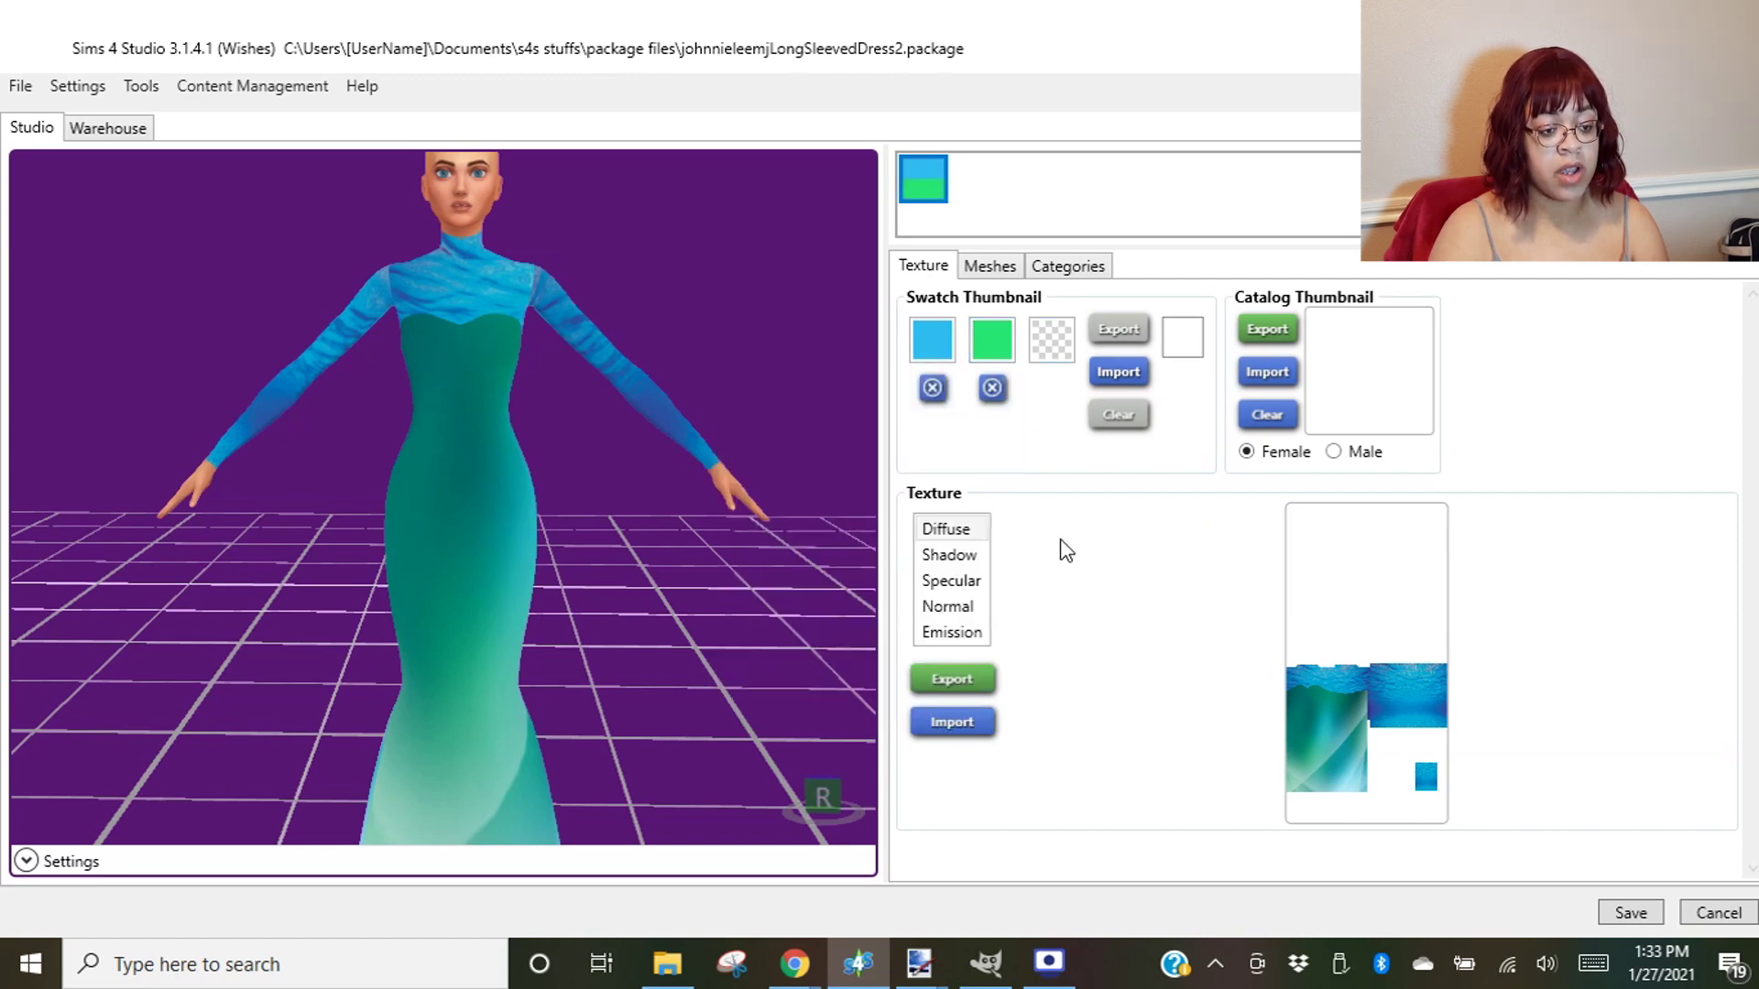
- Clear both swatch thumbnail colors and sample replacements from the model: blue from the dress's upper chest, green from its body
click(932, 387)
click(992, 387)
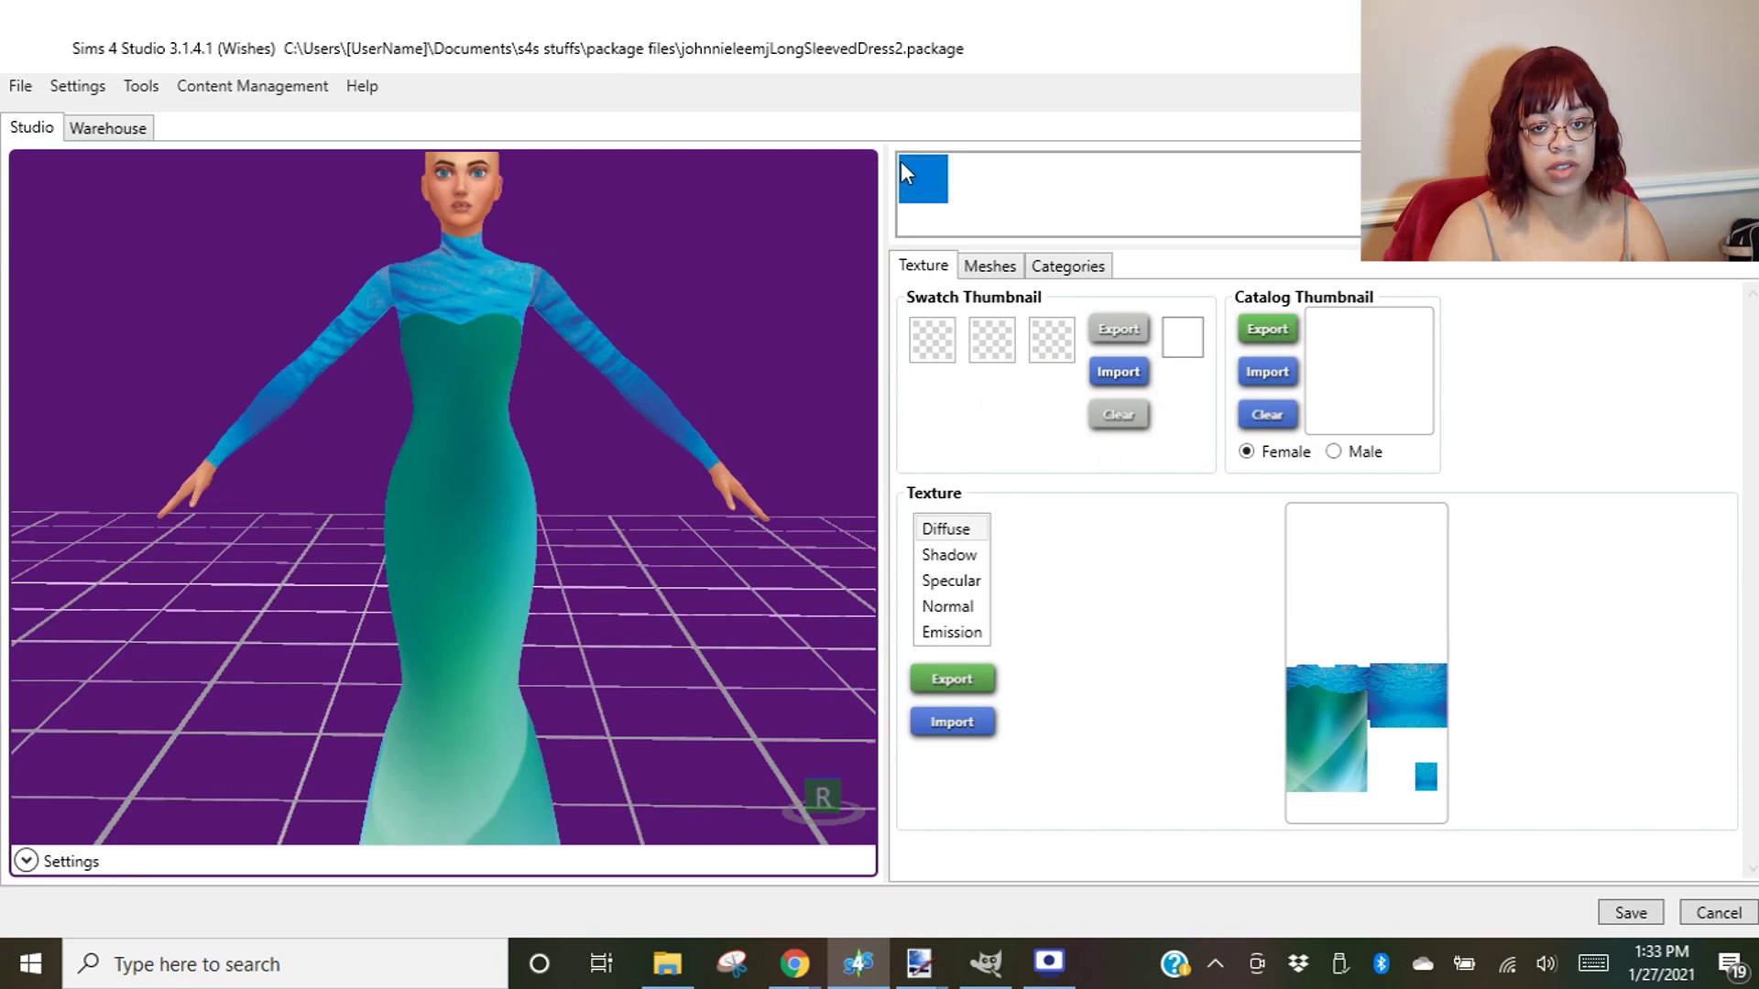
click(943, 347)
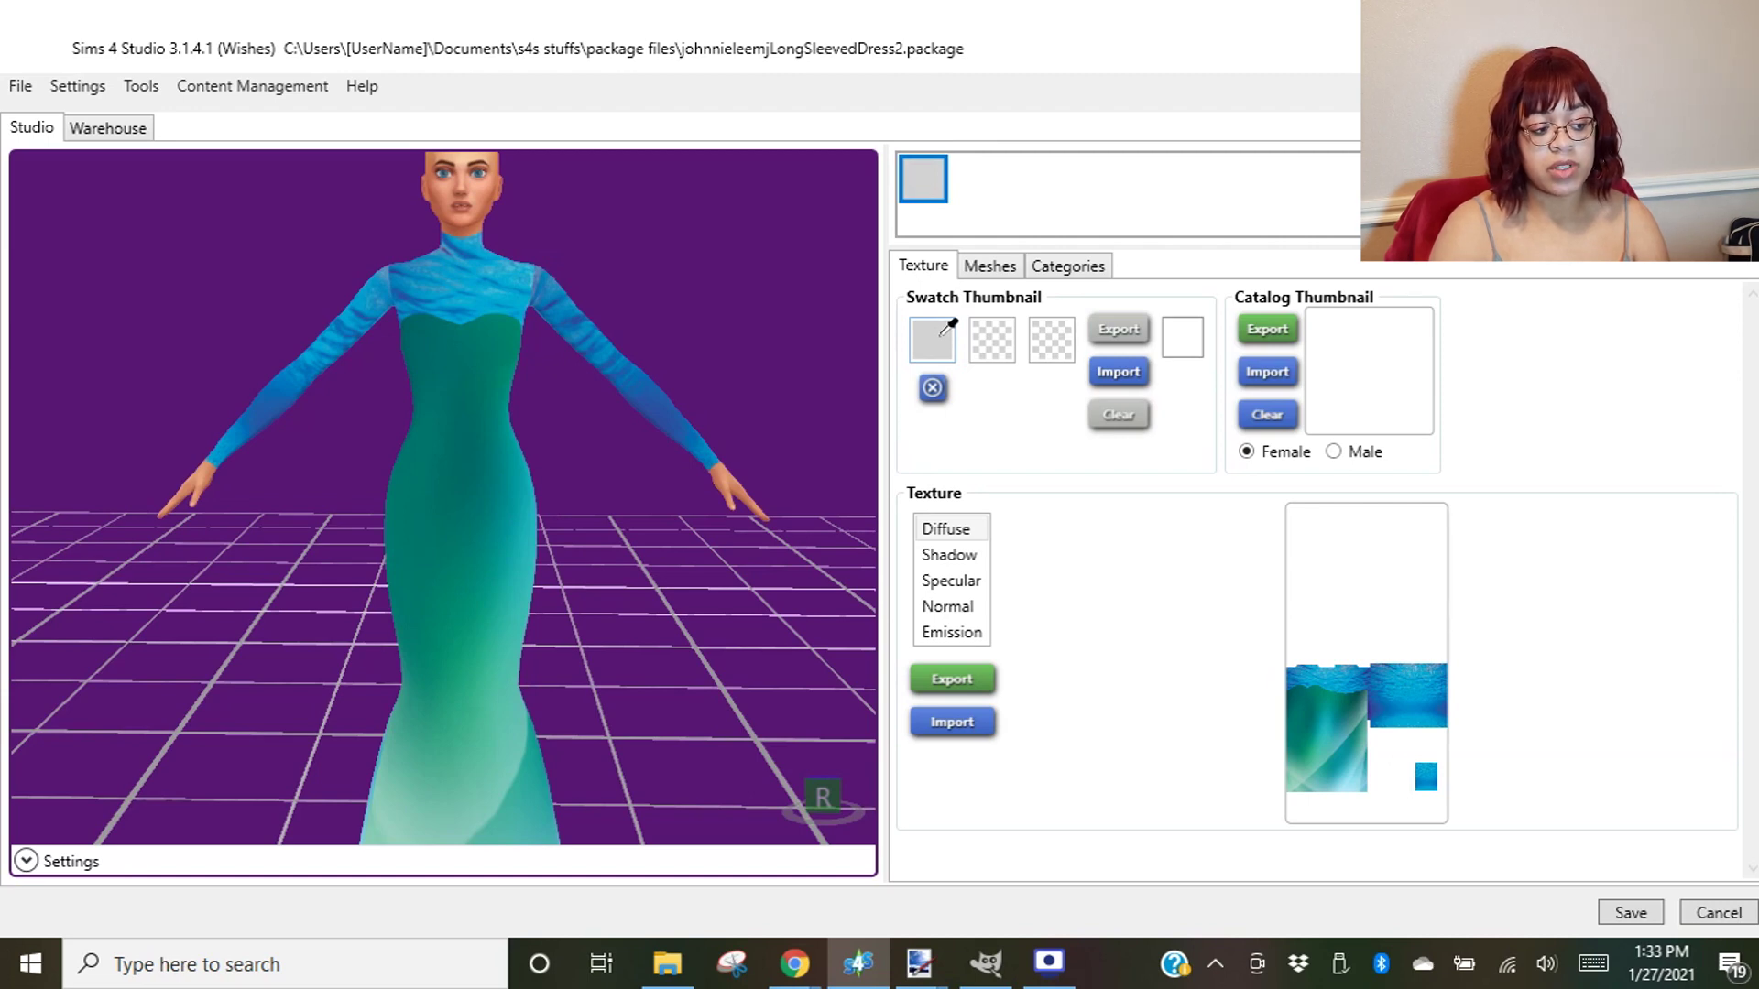
click(486, 288)
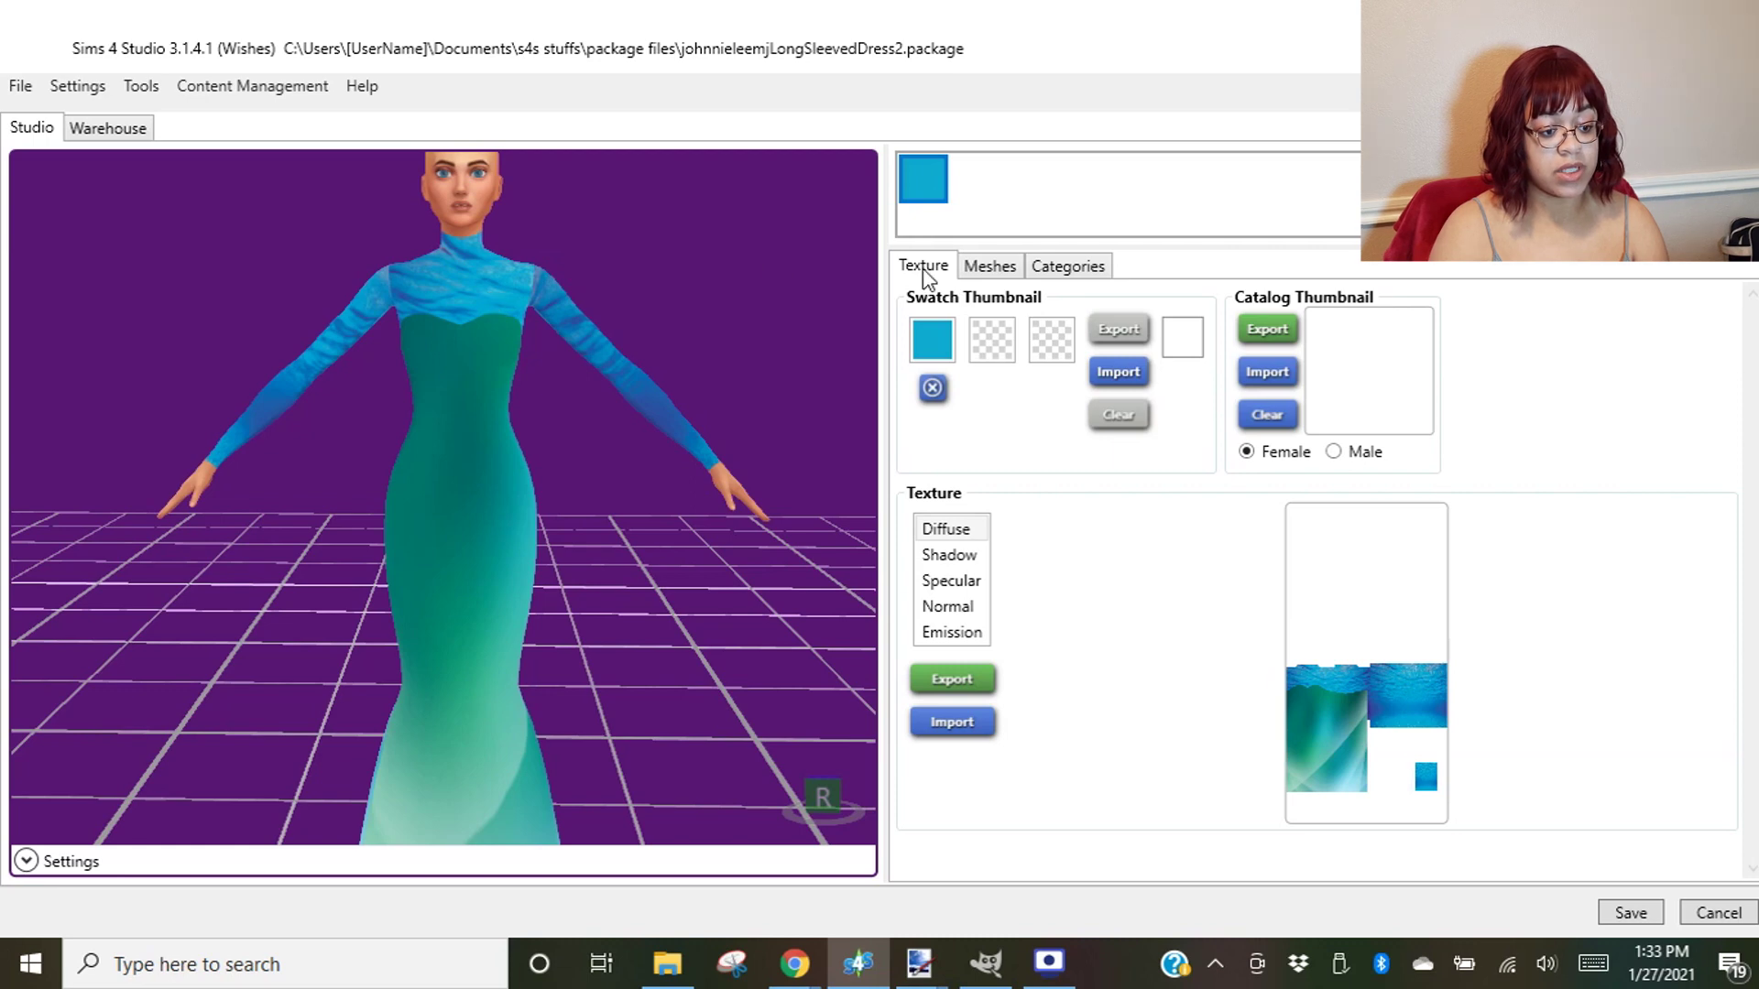
click(993, 340)
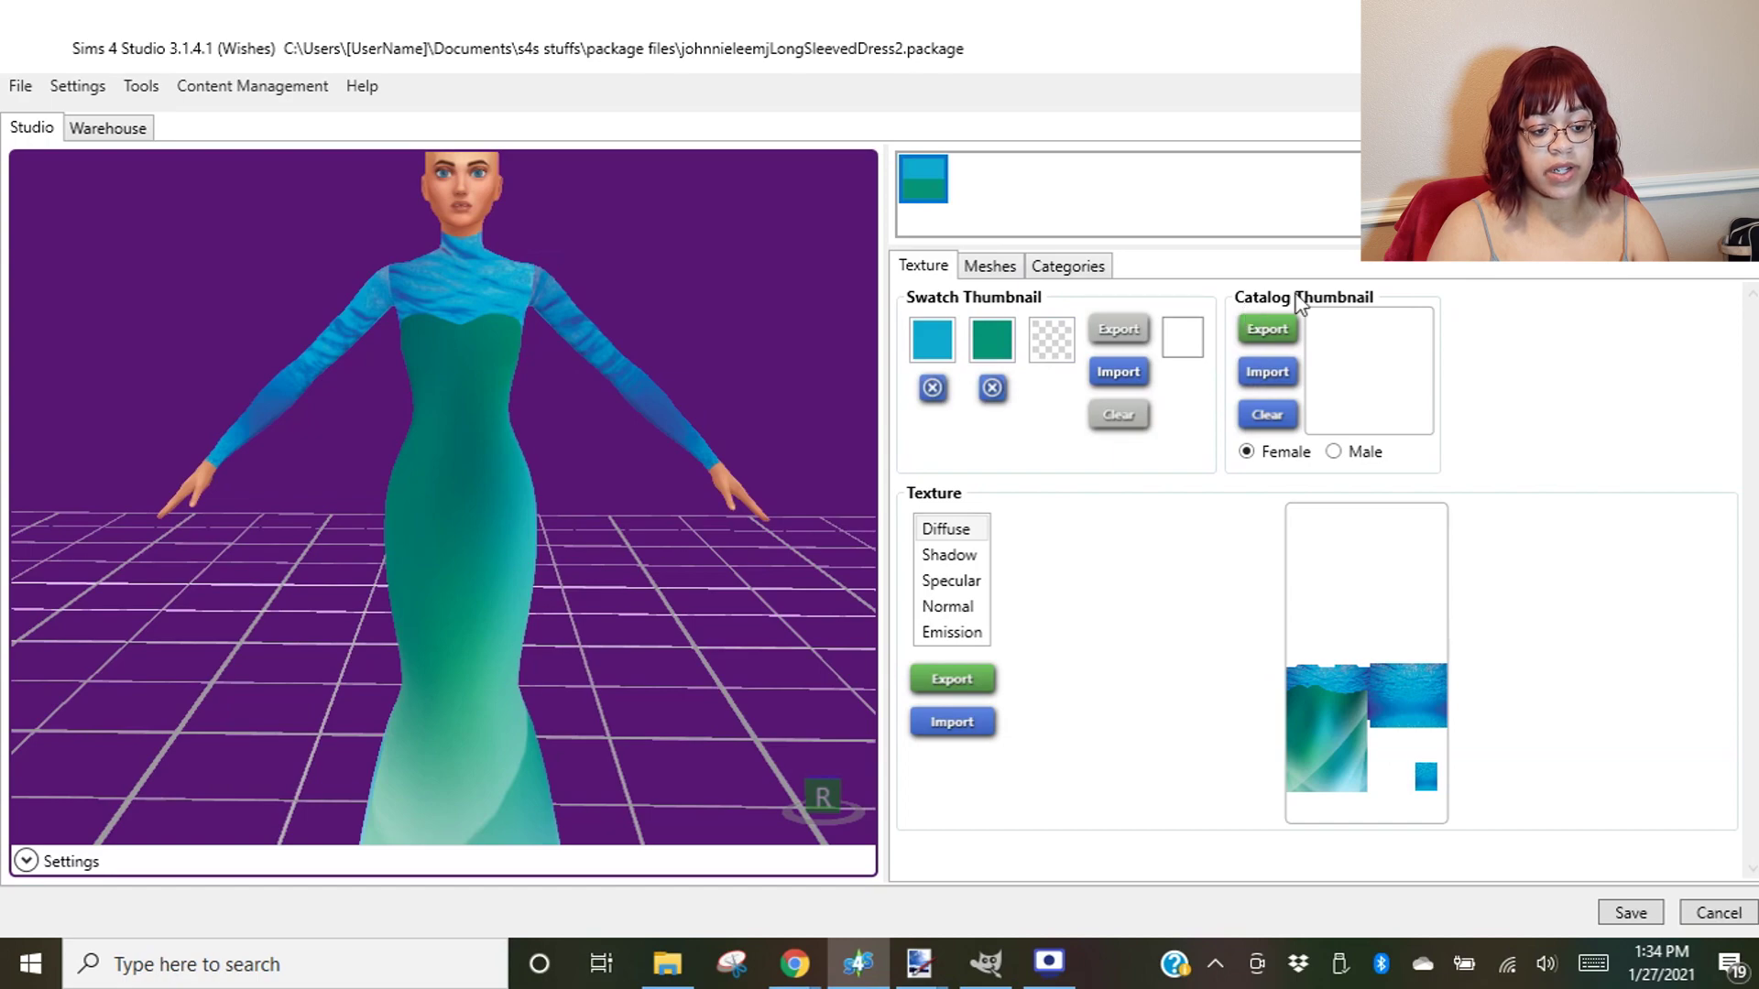
- Import the image "01test word thumb" from the thumbnails folder as the female catalog thumbnail
click(1282, 370)
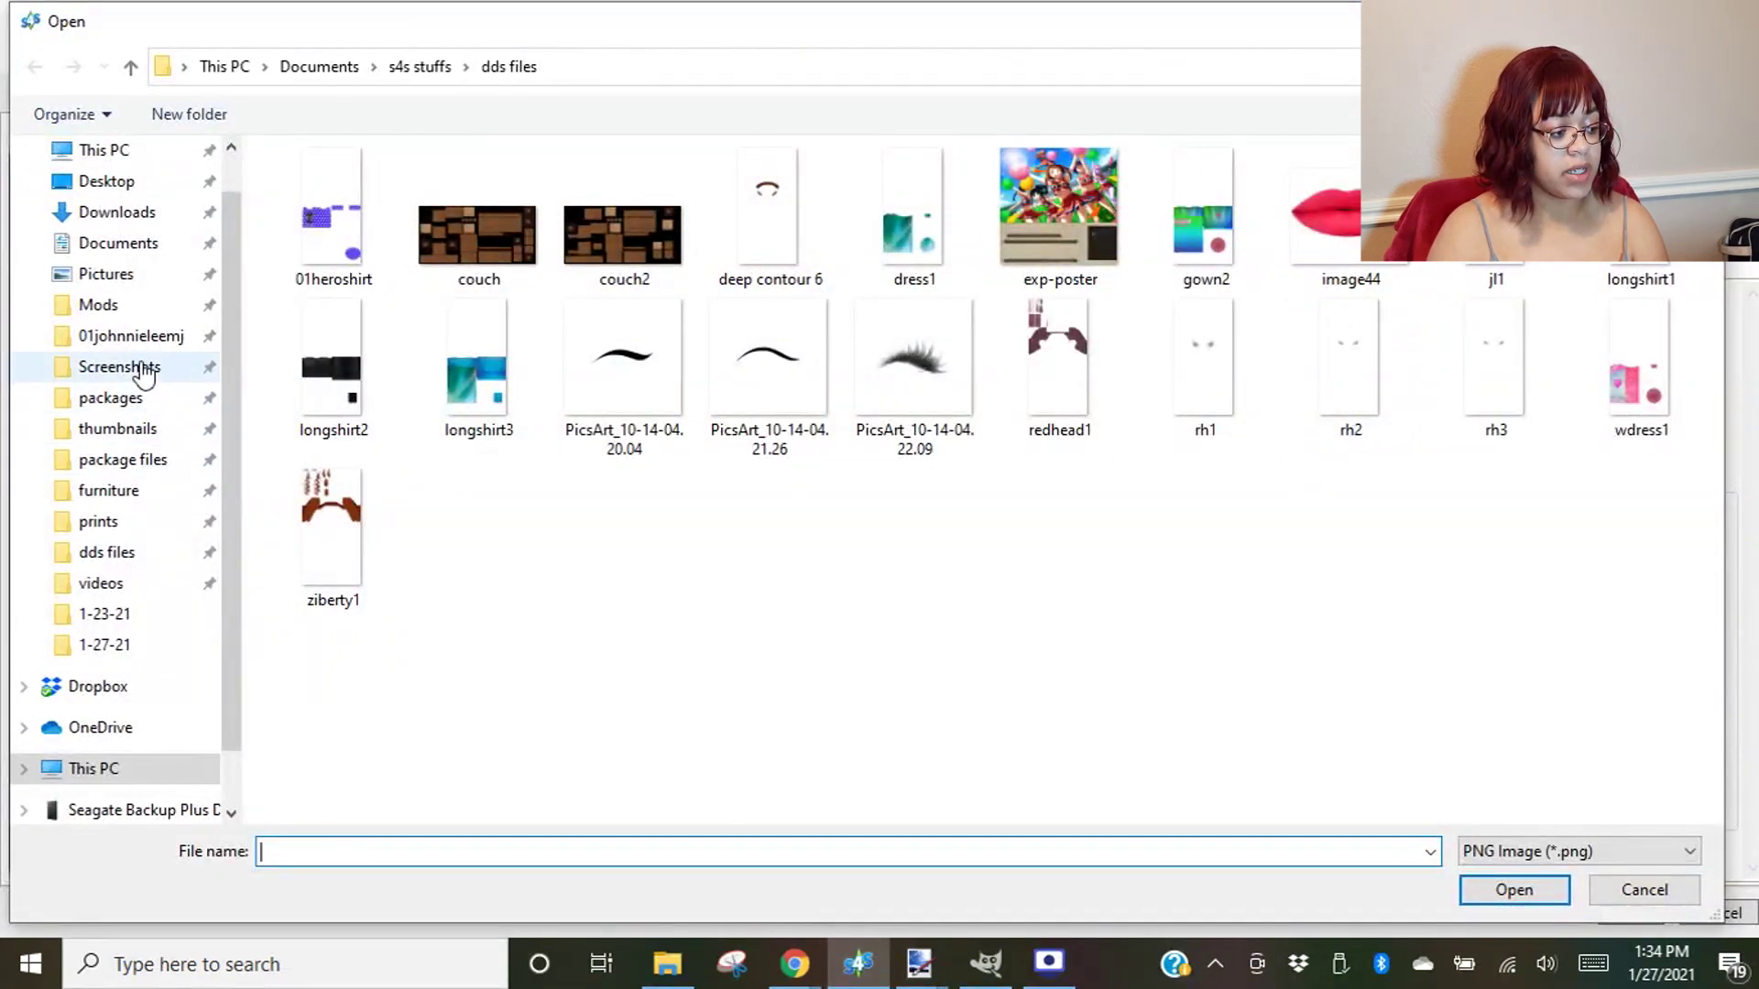
click(115, 429)
click(435, 229)
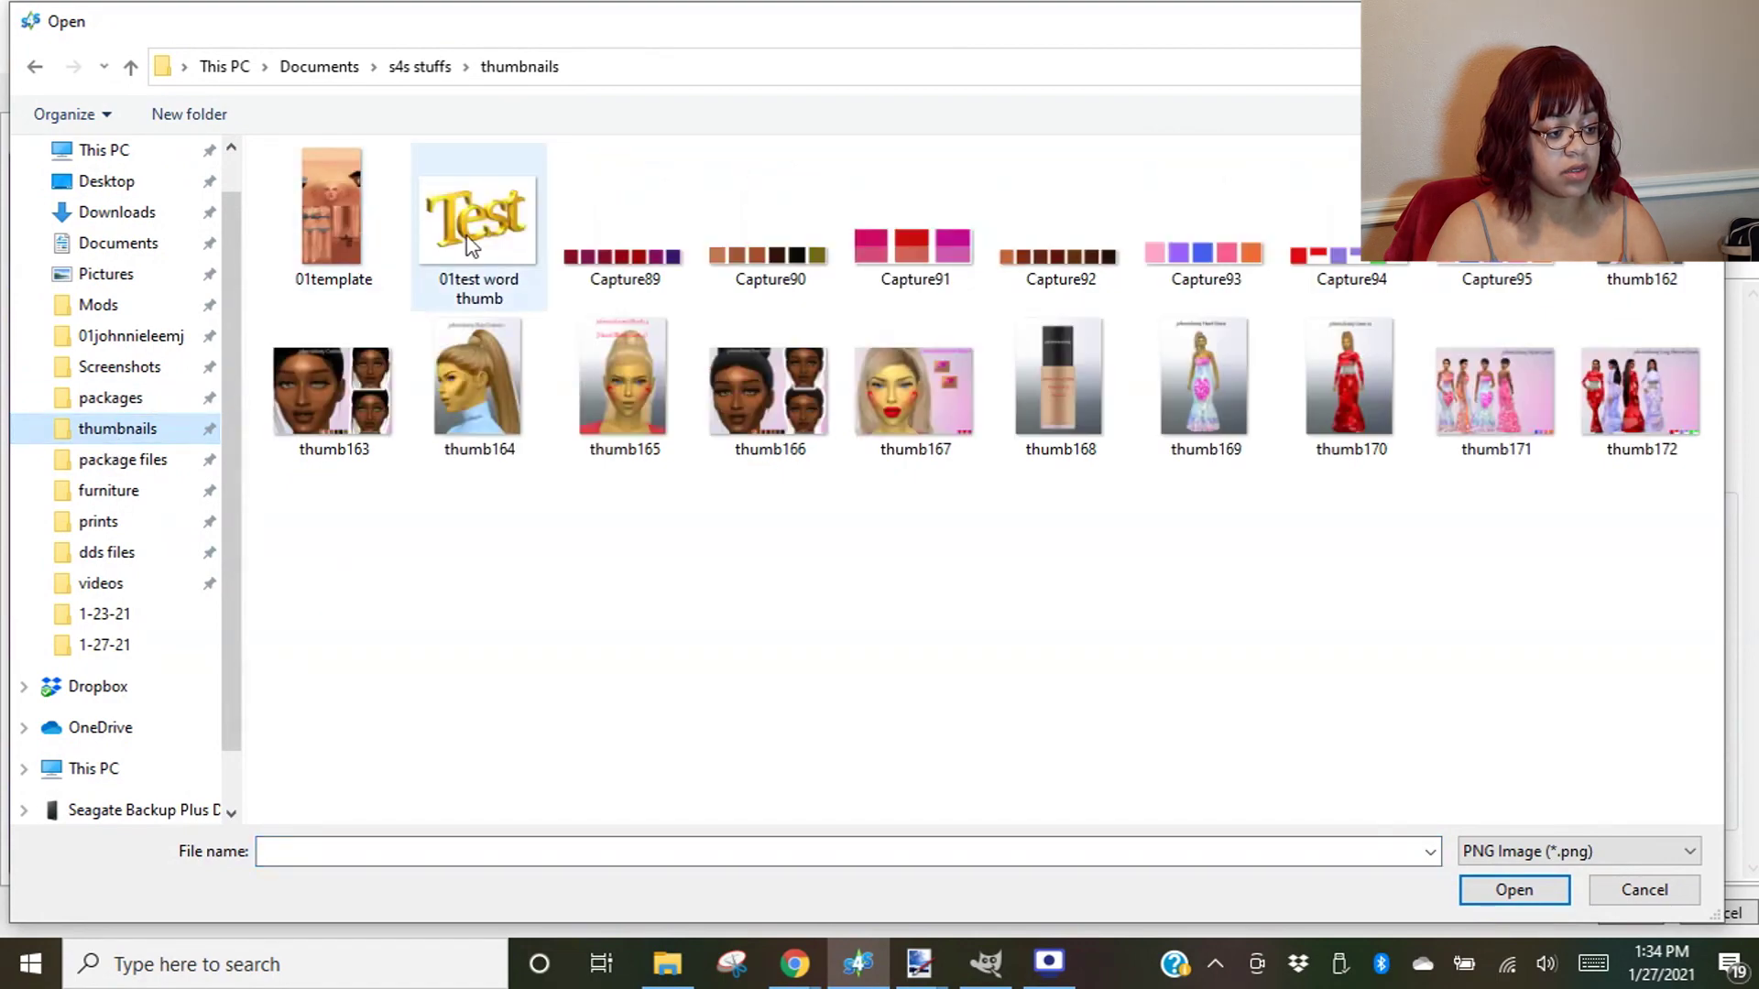
double_click(495, 202)
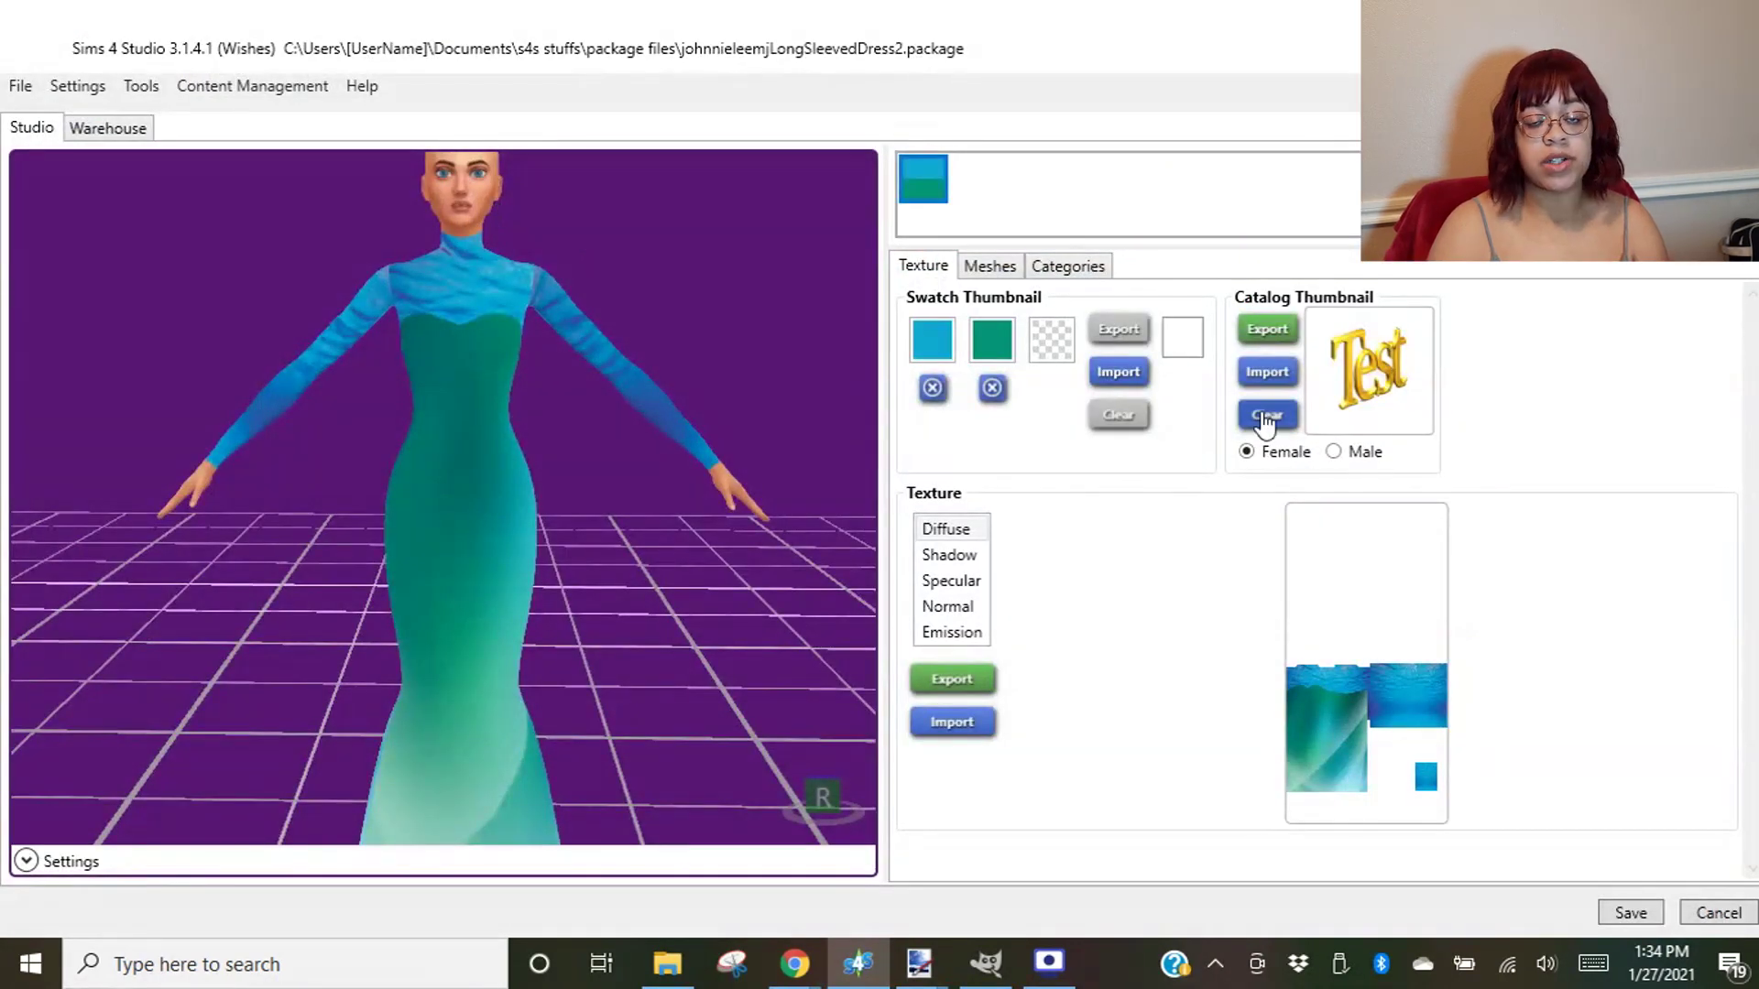
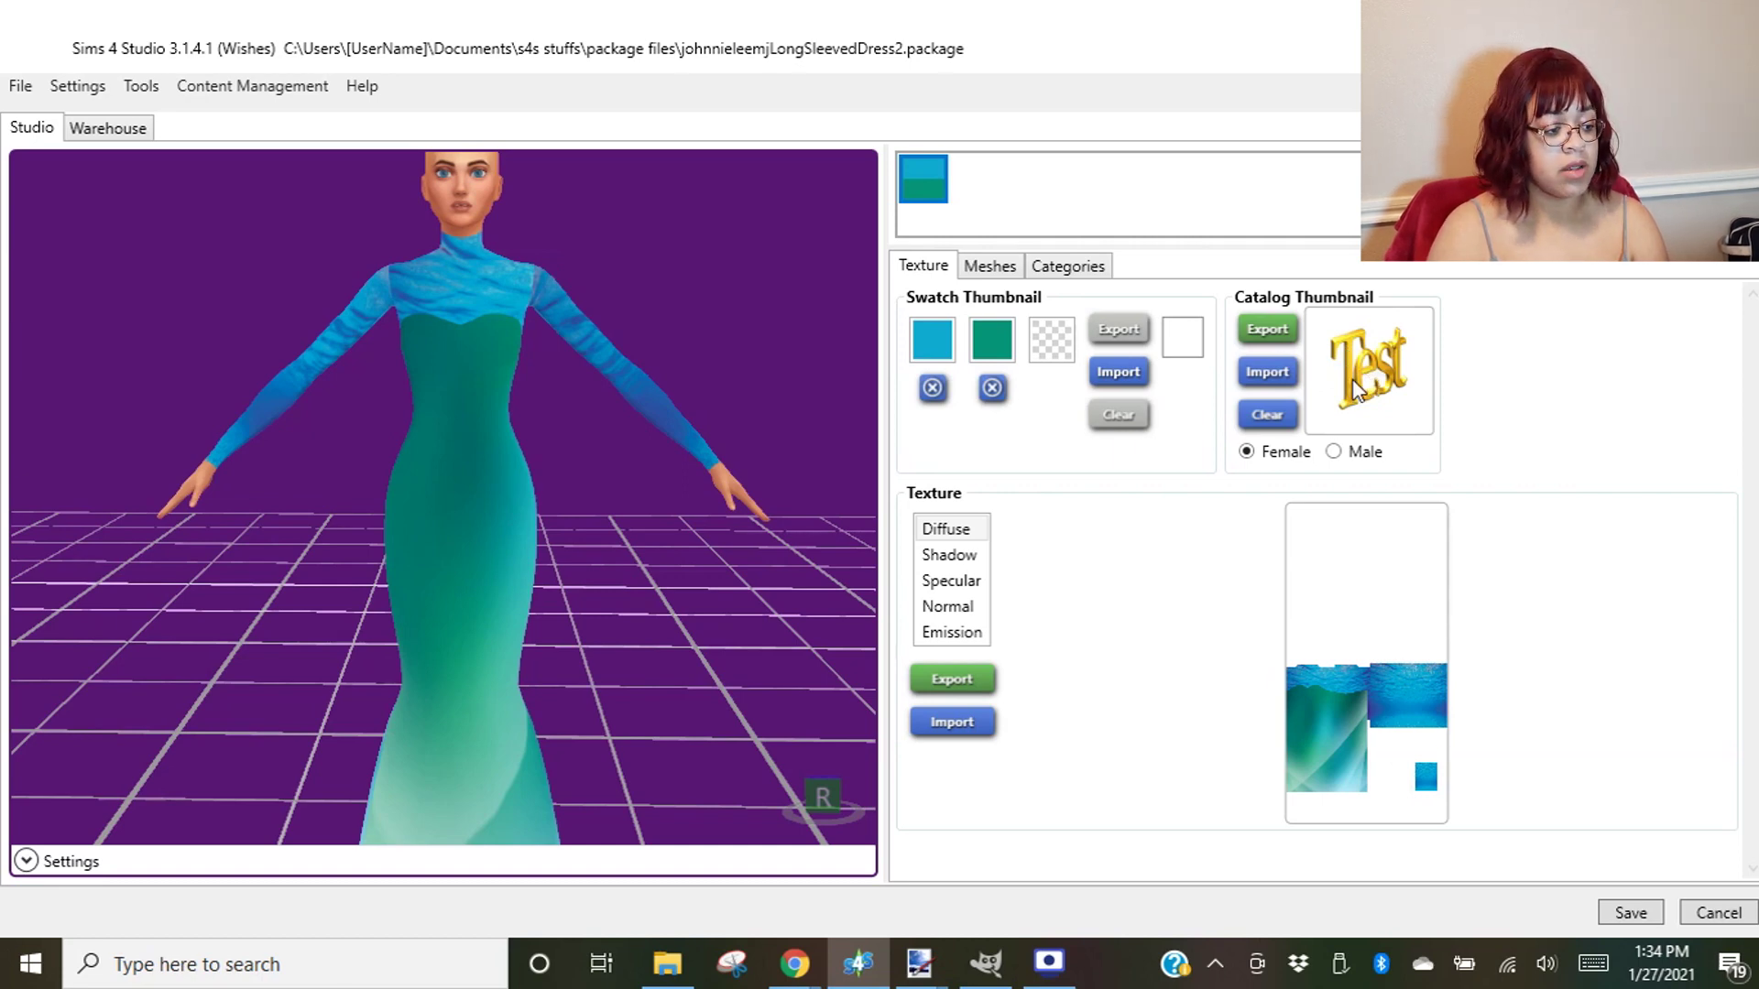
- Show the full dress on the model and save the package
scroll(507, 456, down, 3)
drag(521, 476, 647, 564)
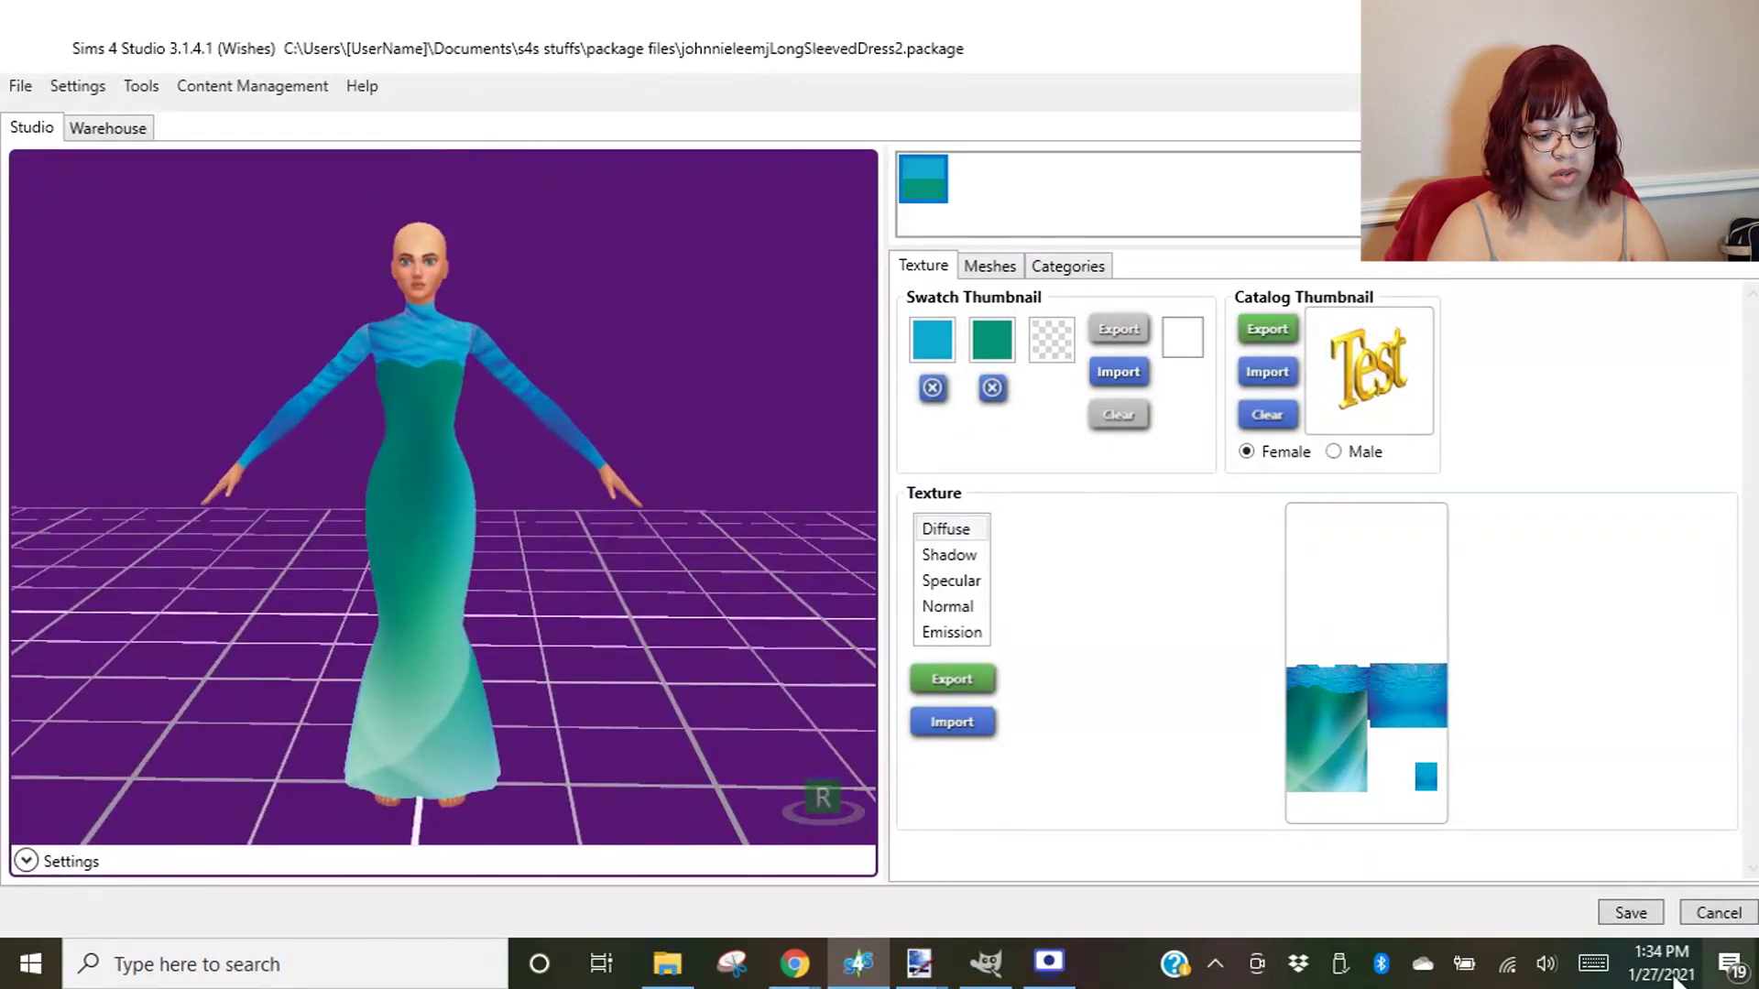
click(1626, 915)
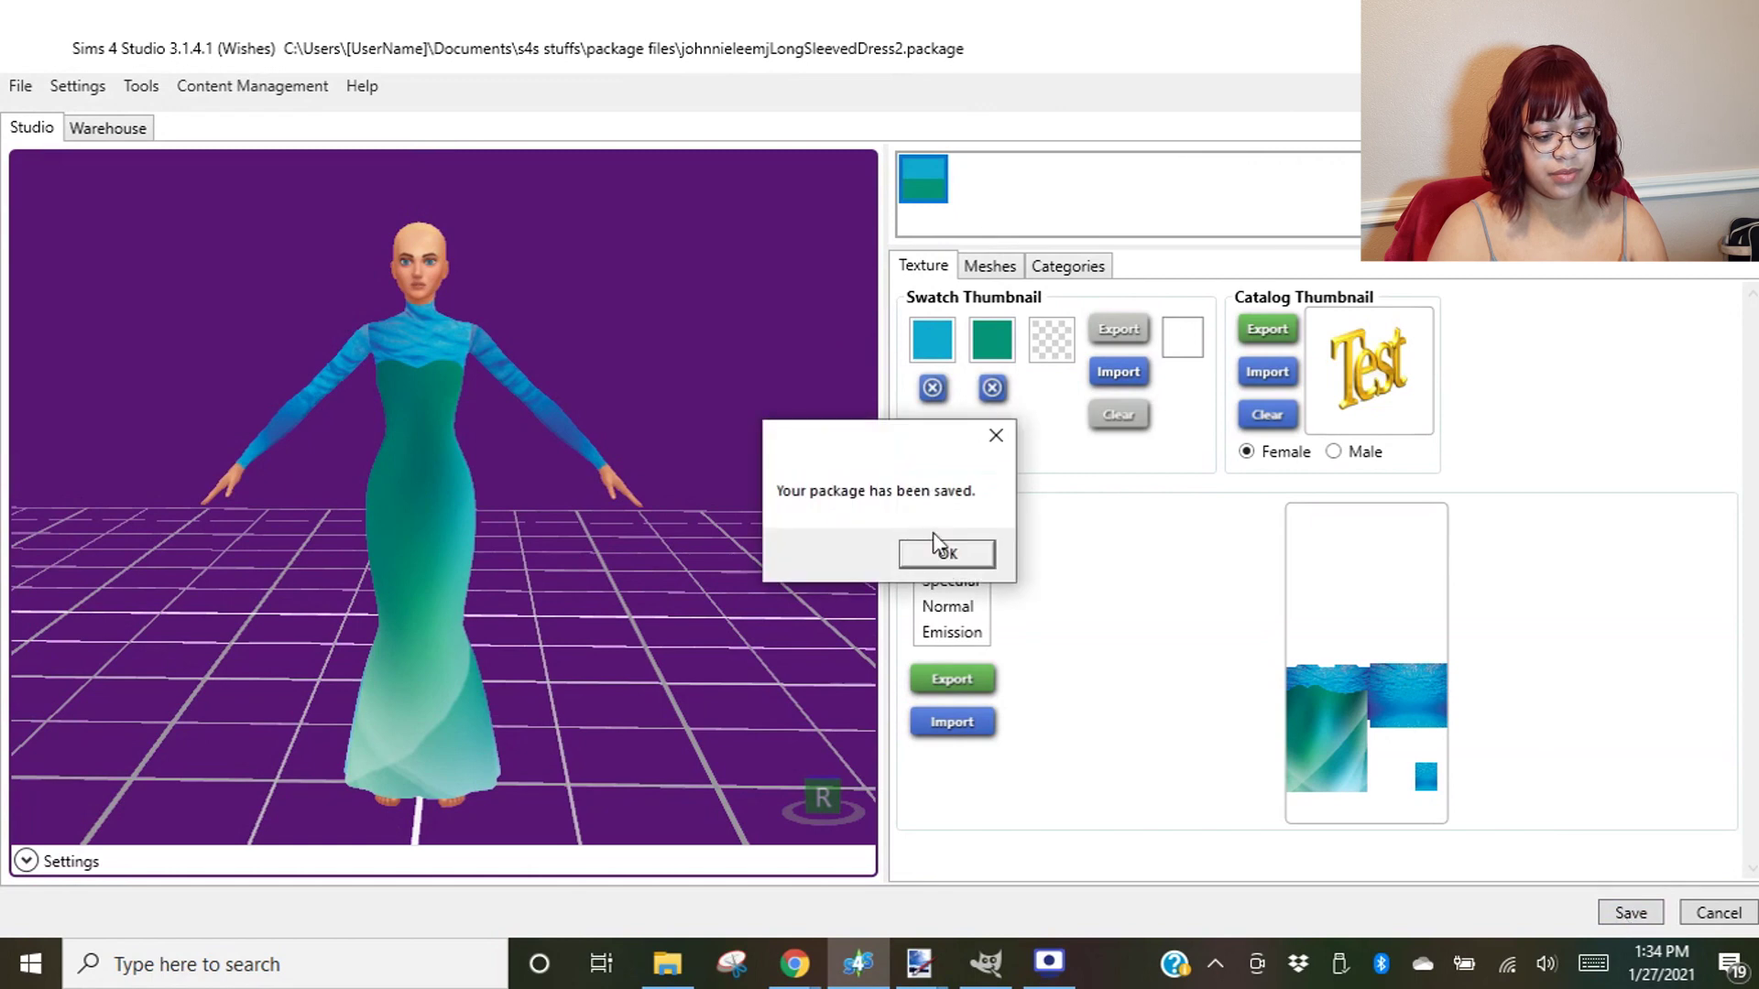
click(947, 556)
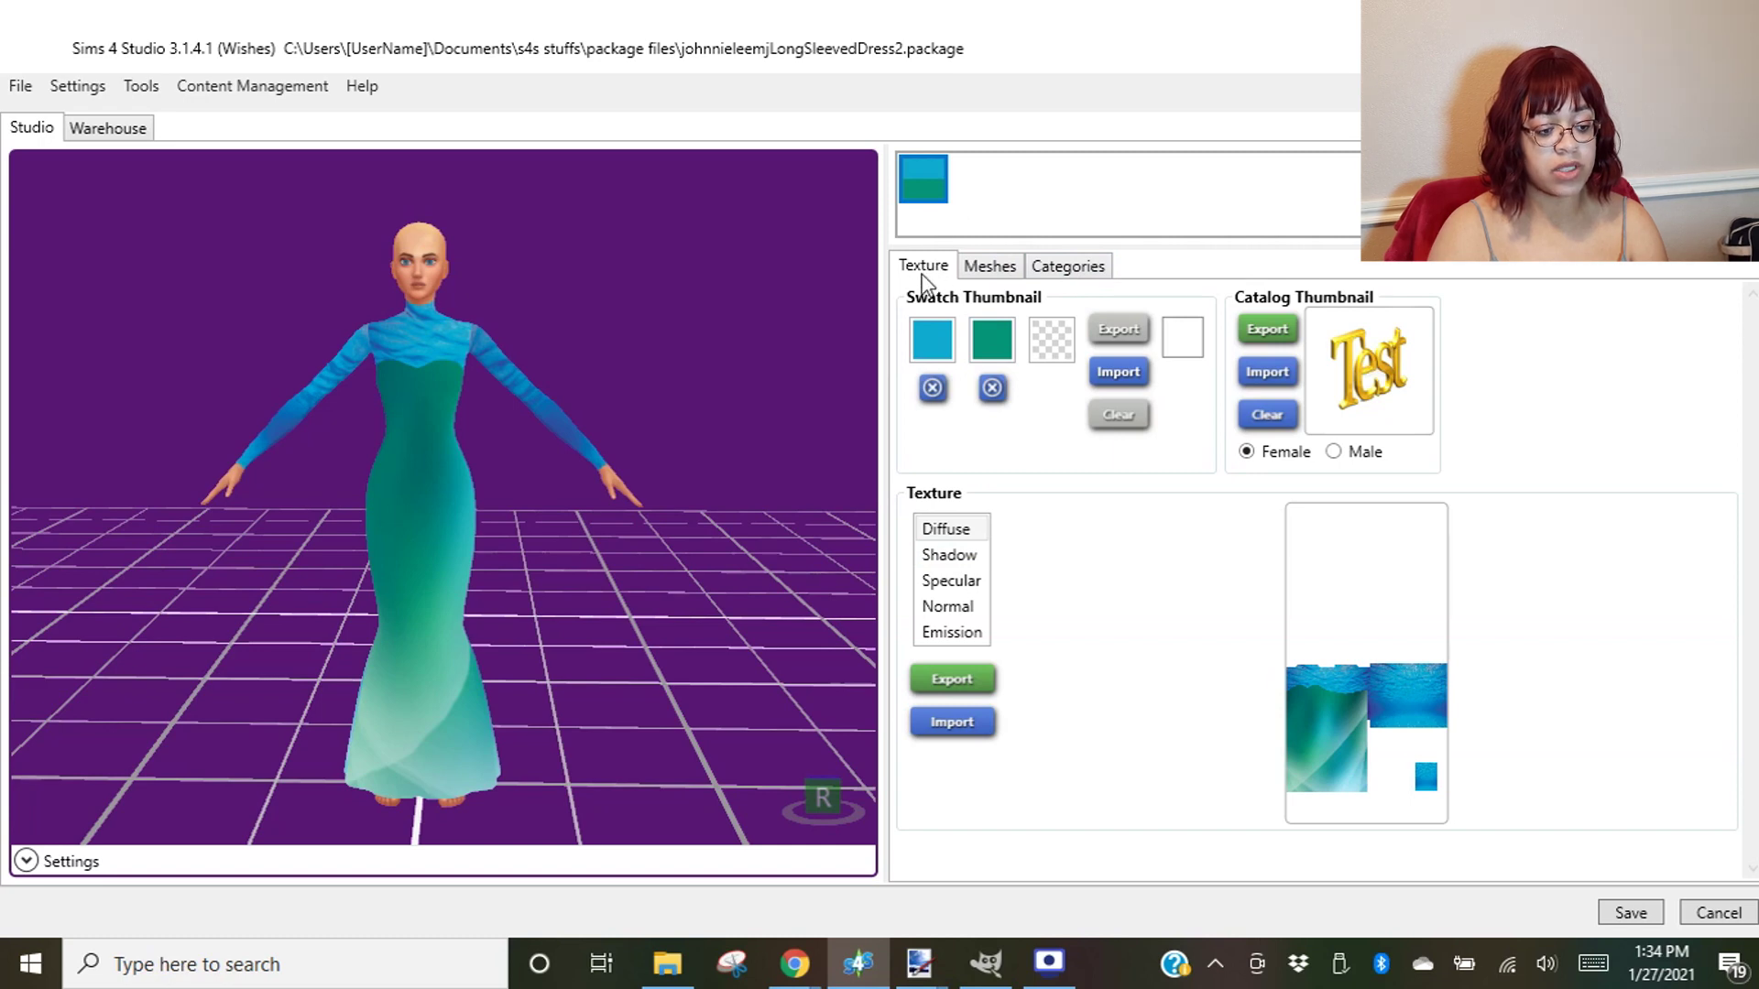
- Review the dress's category settings and try adding Short Dress to its sub part types
click(1067, 267)
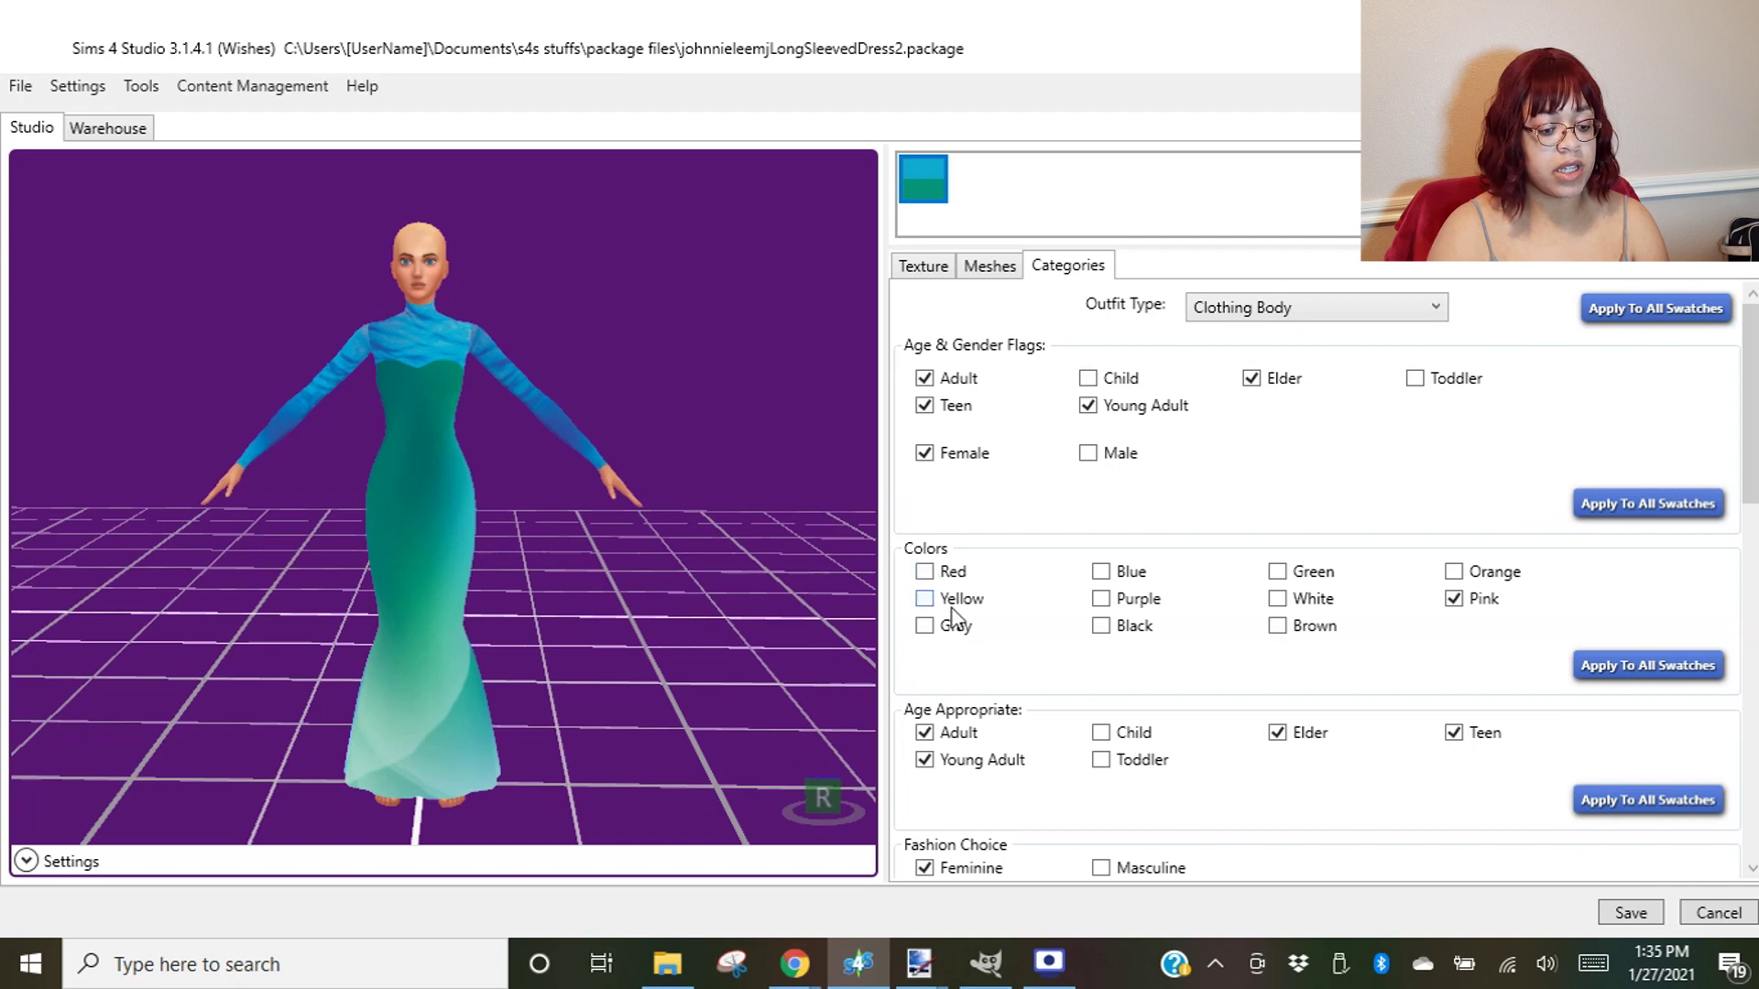
scroll(999, 673, down, 10)
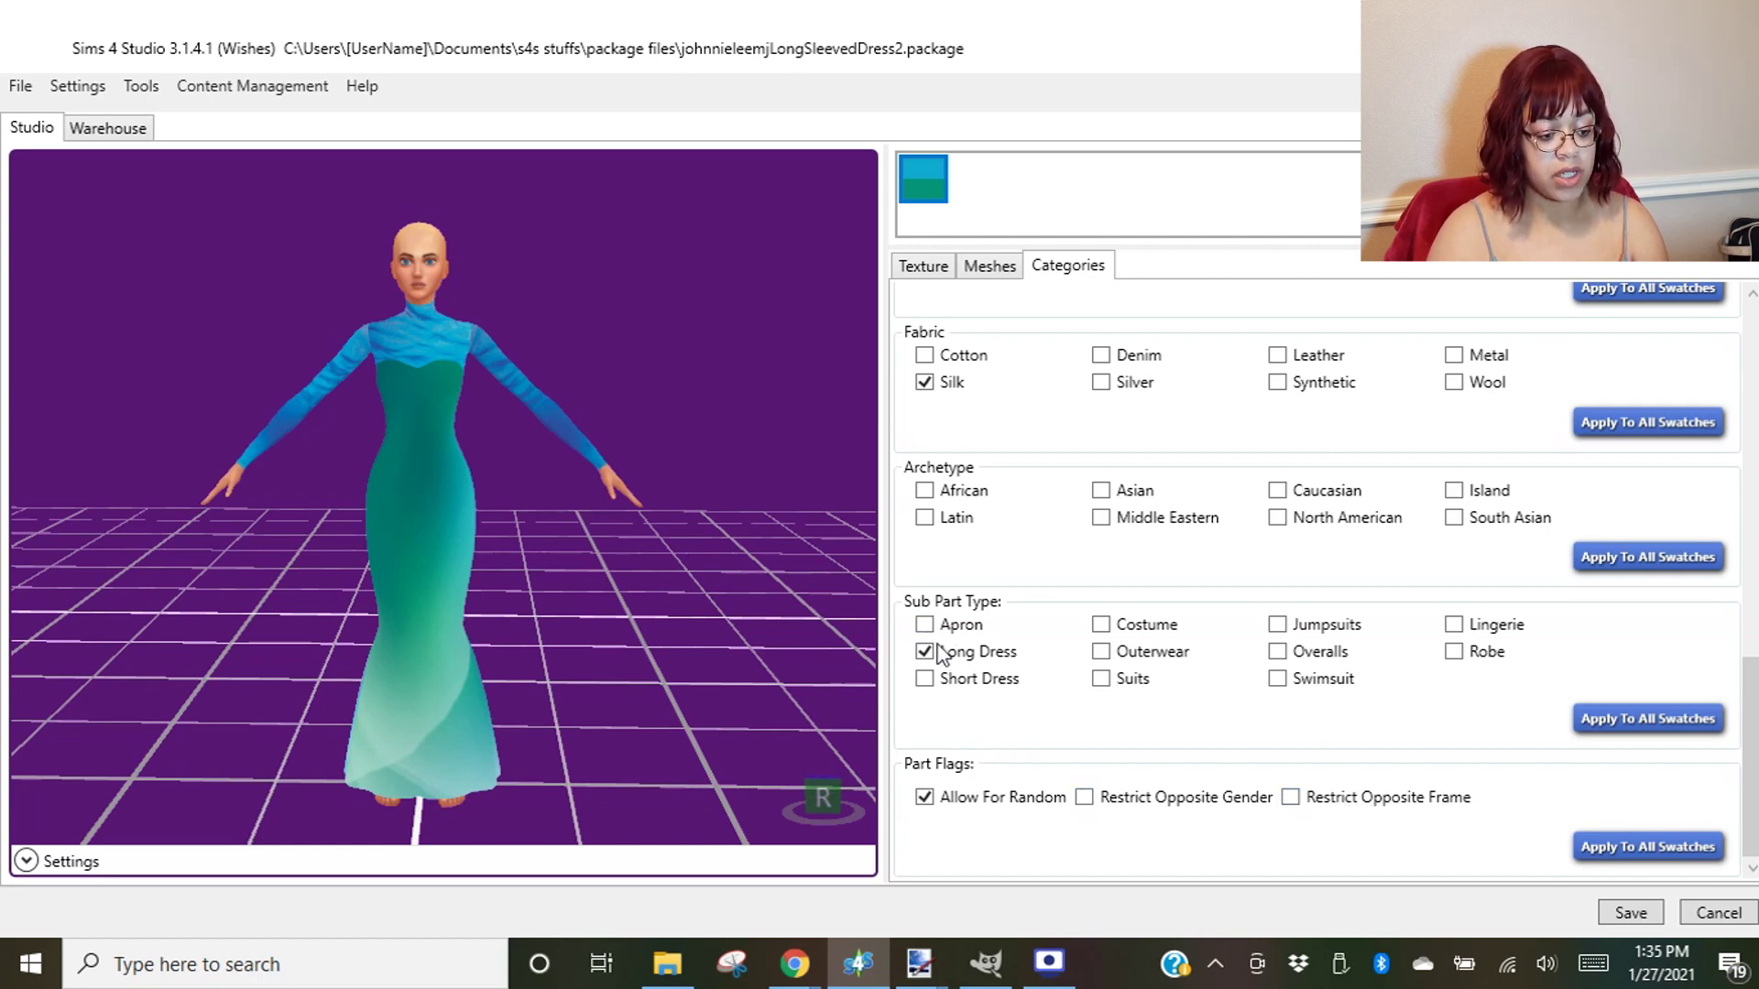
click(926, 680)
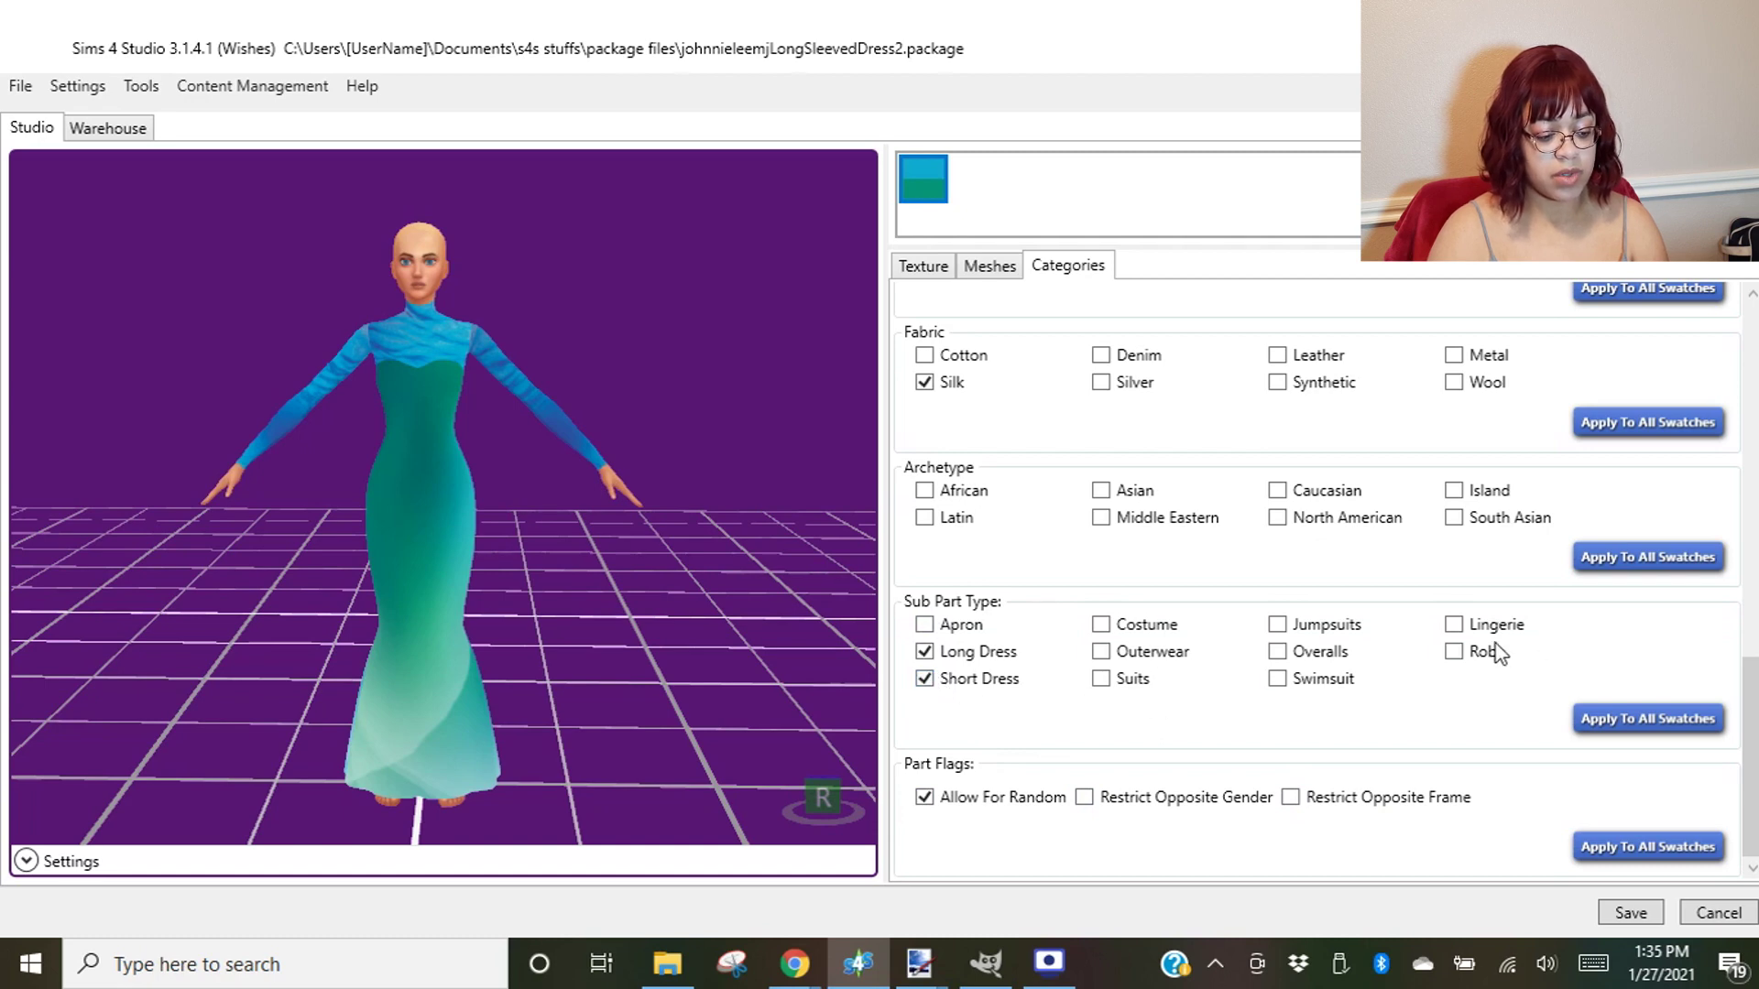
click(924, 680)
scroll(981, 660, up, 1)
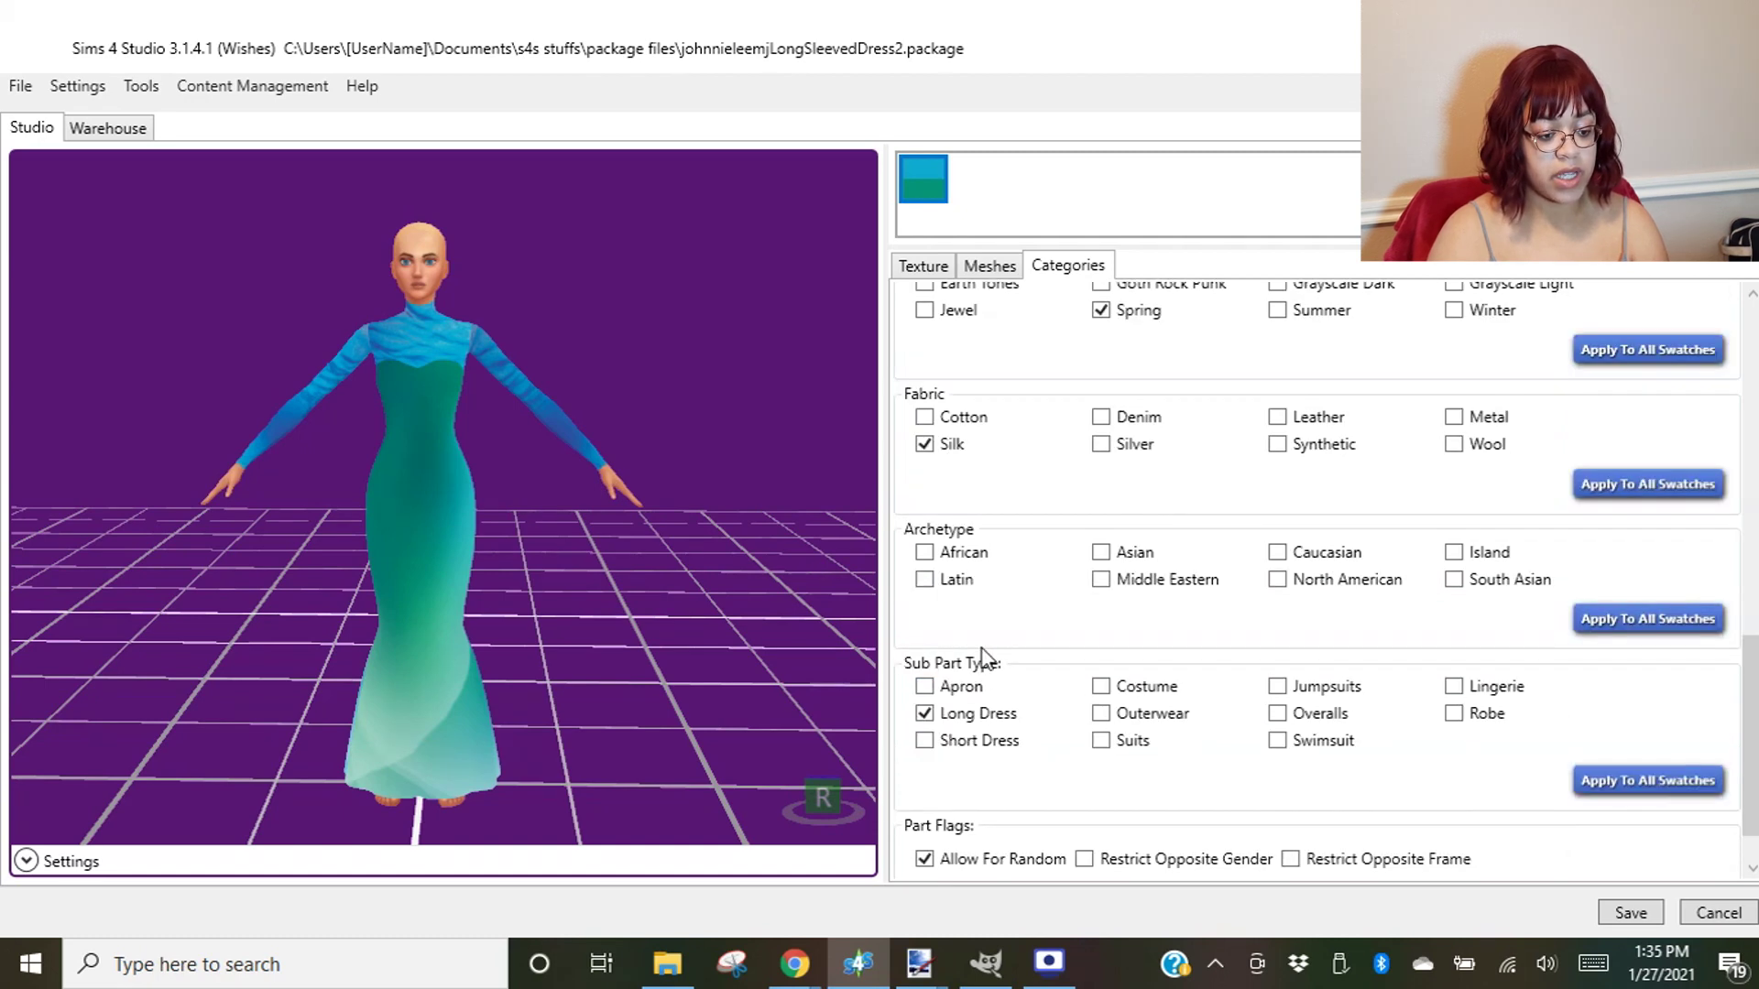
- Enable all eight archetypes, from African to South Asian, and apply the archetype setting to all swatches
click(941, 559)
click(936, 585)
click(1133, 555)
click(1134, 586)
click(1278, 552)
click(1477, 552)
click(1474, 581)
click(1649, 621)
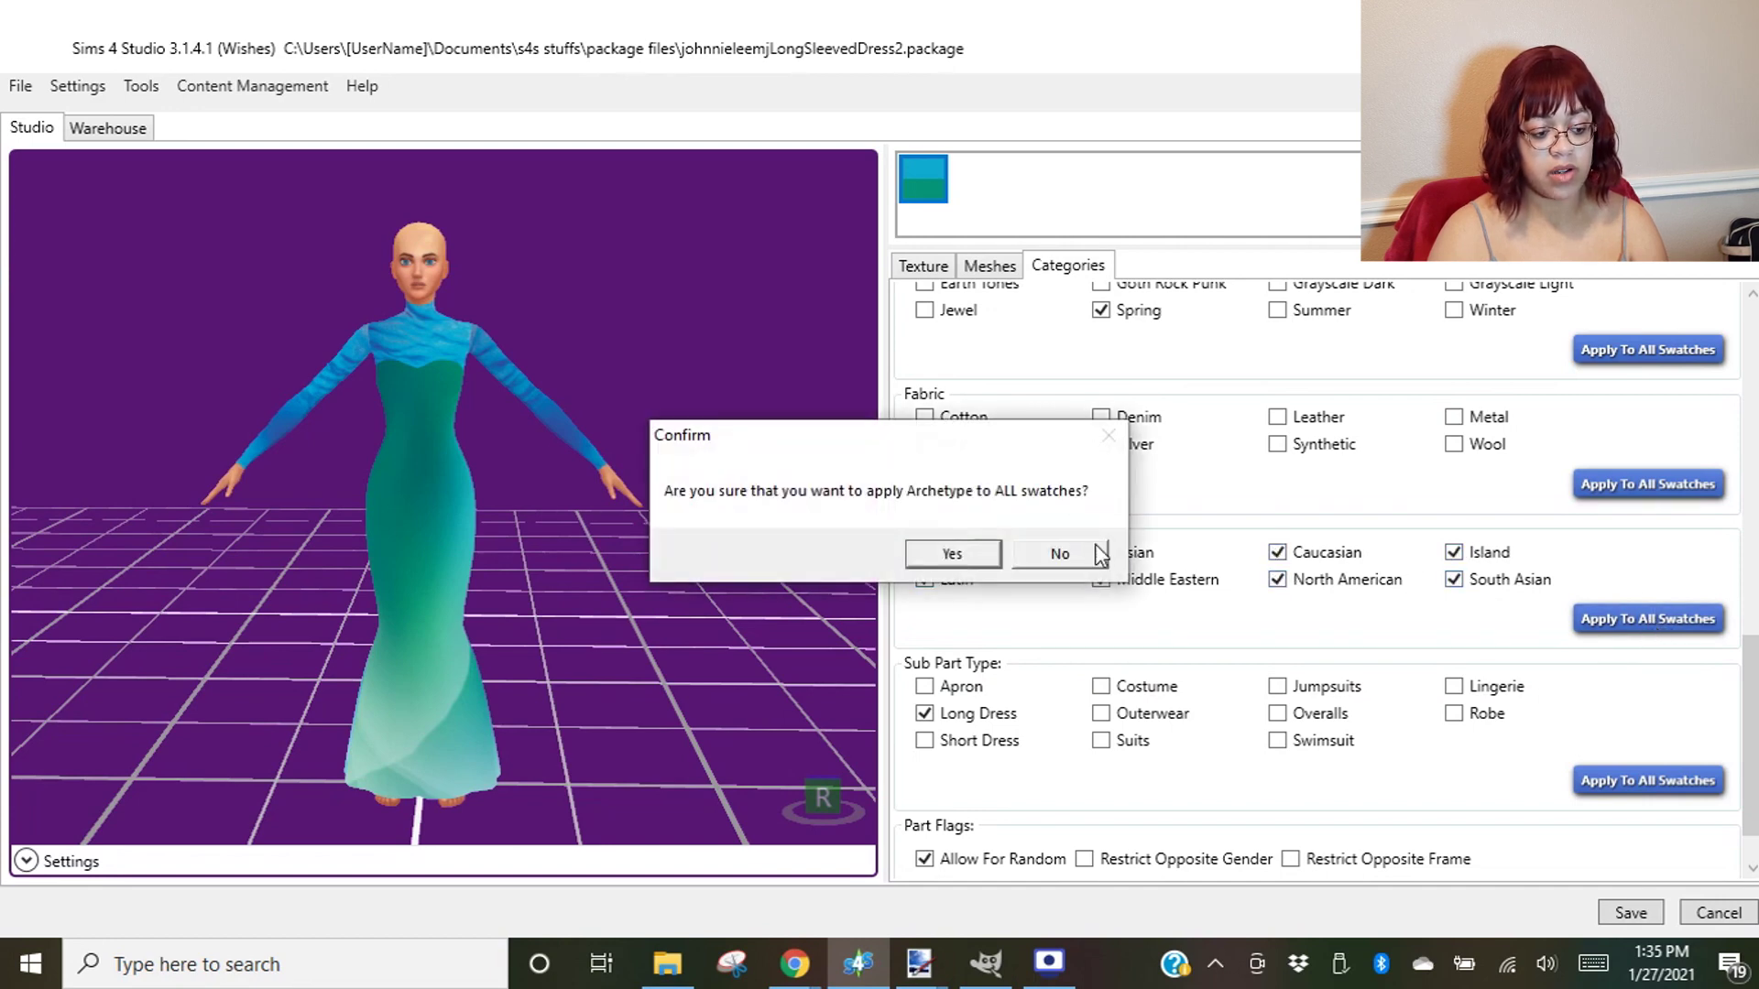
click(953, 554)
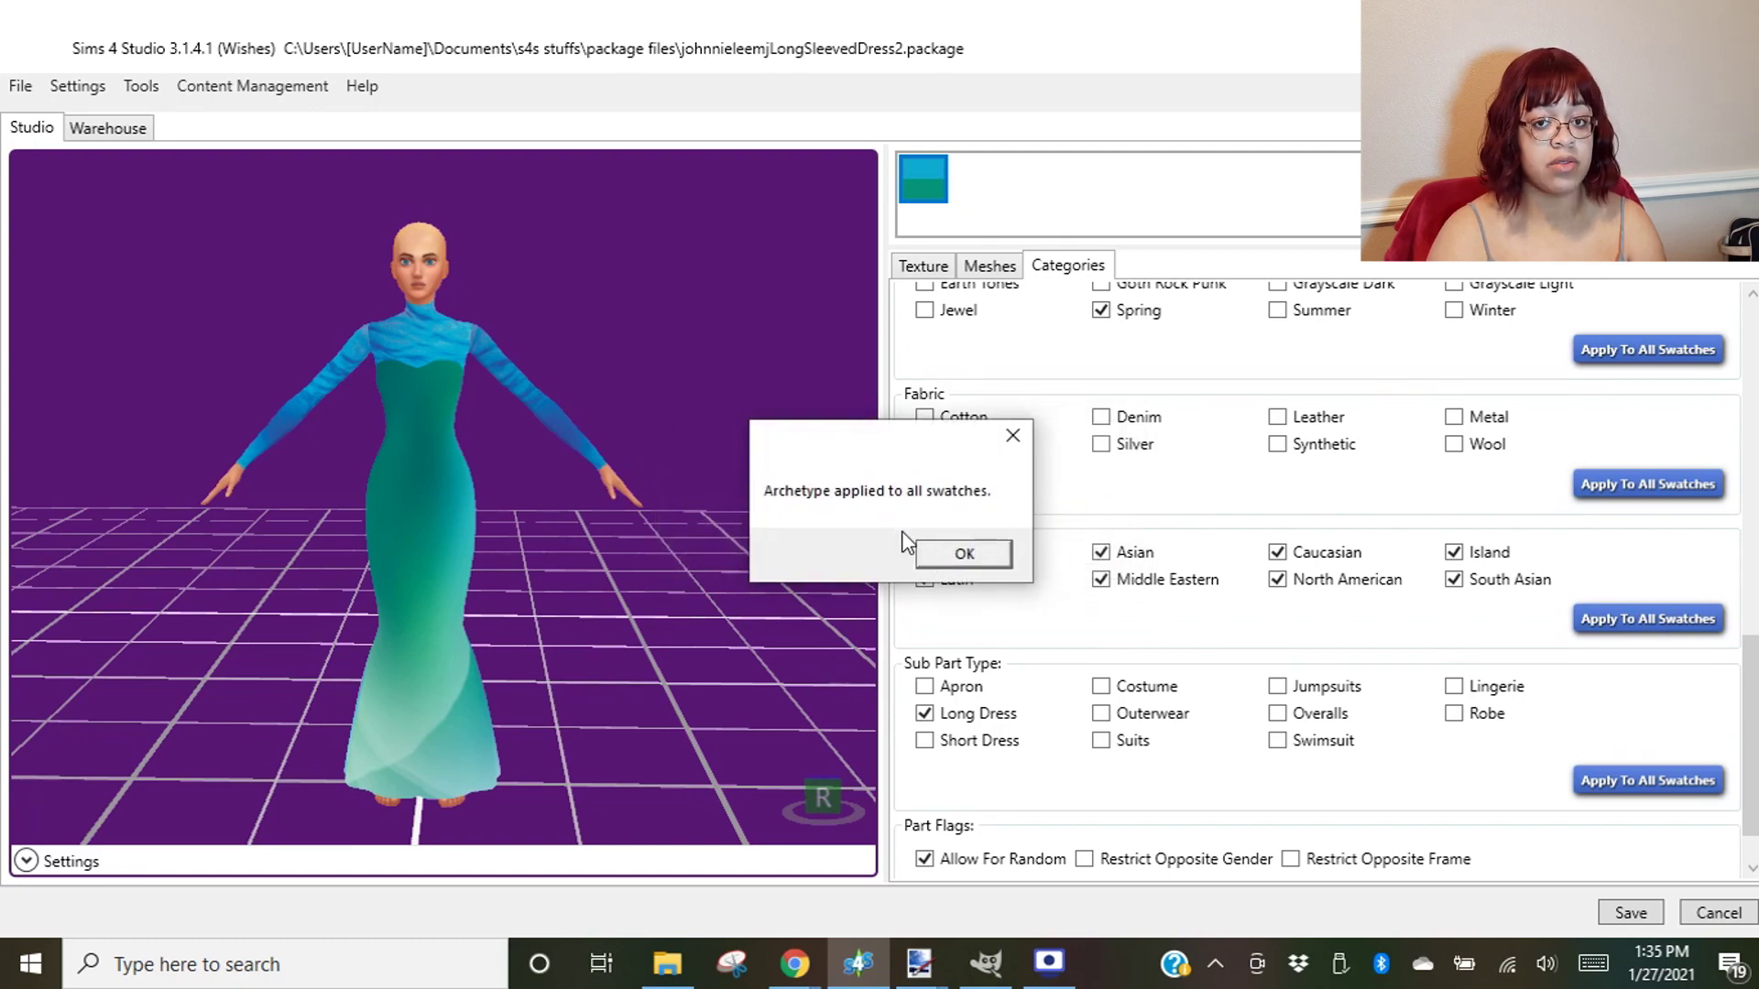
click(963, 553)
- Add Blue and Green to the dress's color categories, leaving Red, Yellow and Gray off
scroll(1264, 647, up, 1)
scroll(1226, 586, up, 8)
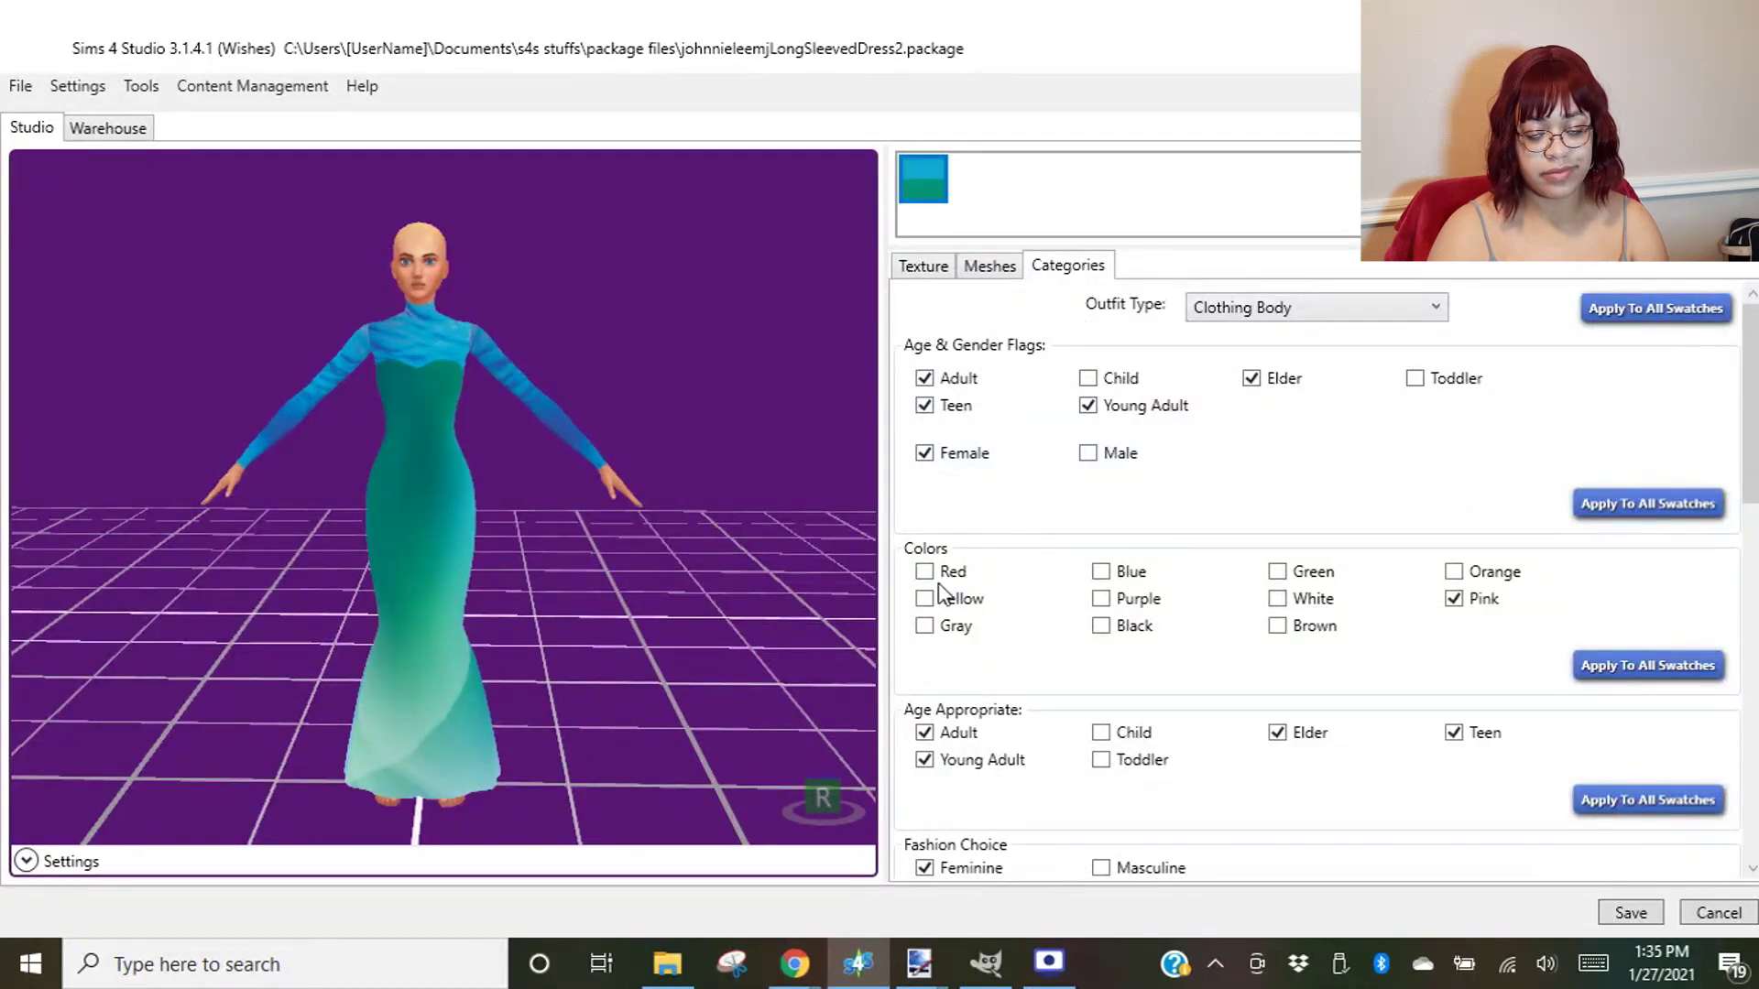
click(949, 574)
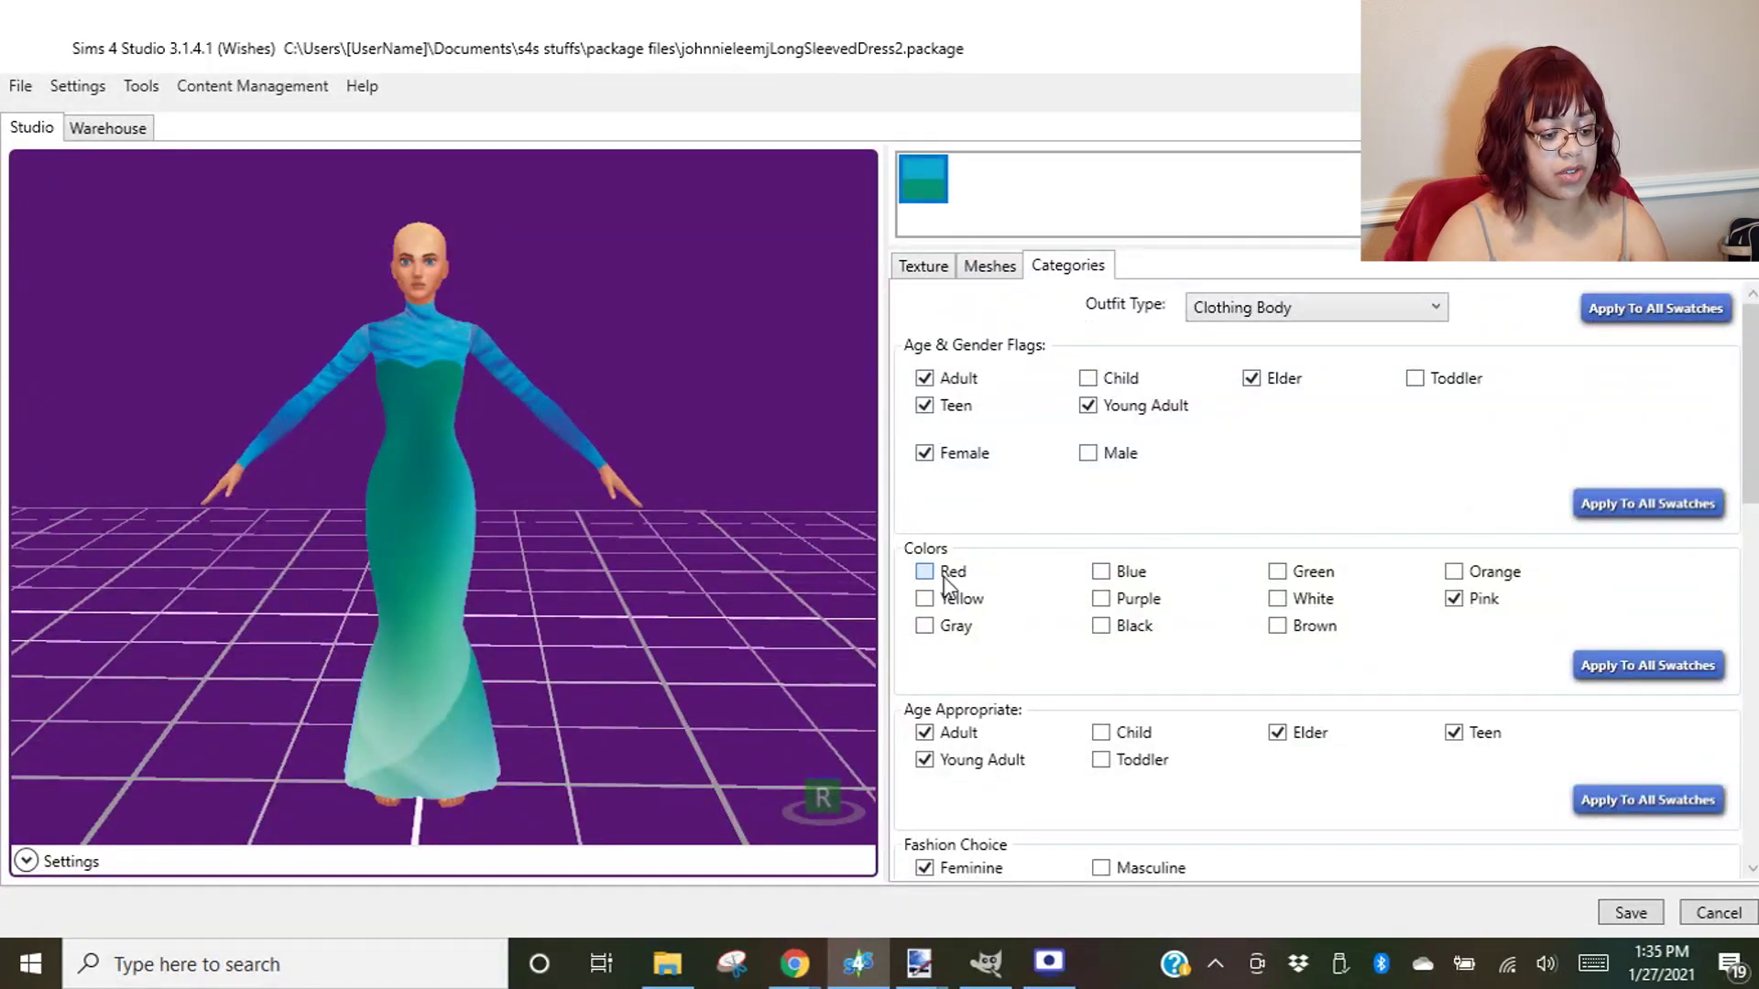
click(945, 603)
click(942, 630)
click(1102, 573)
click(943, 574)
click(941, 601)
click(936, 629)
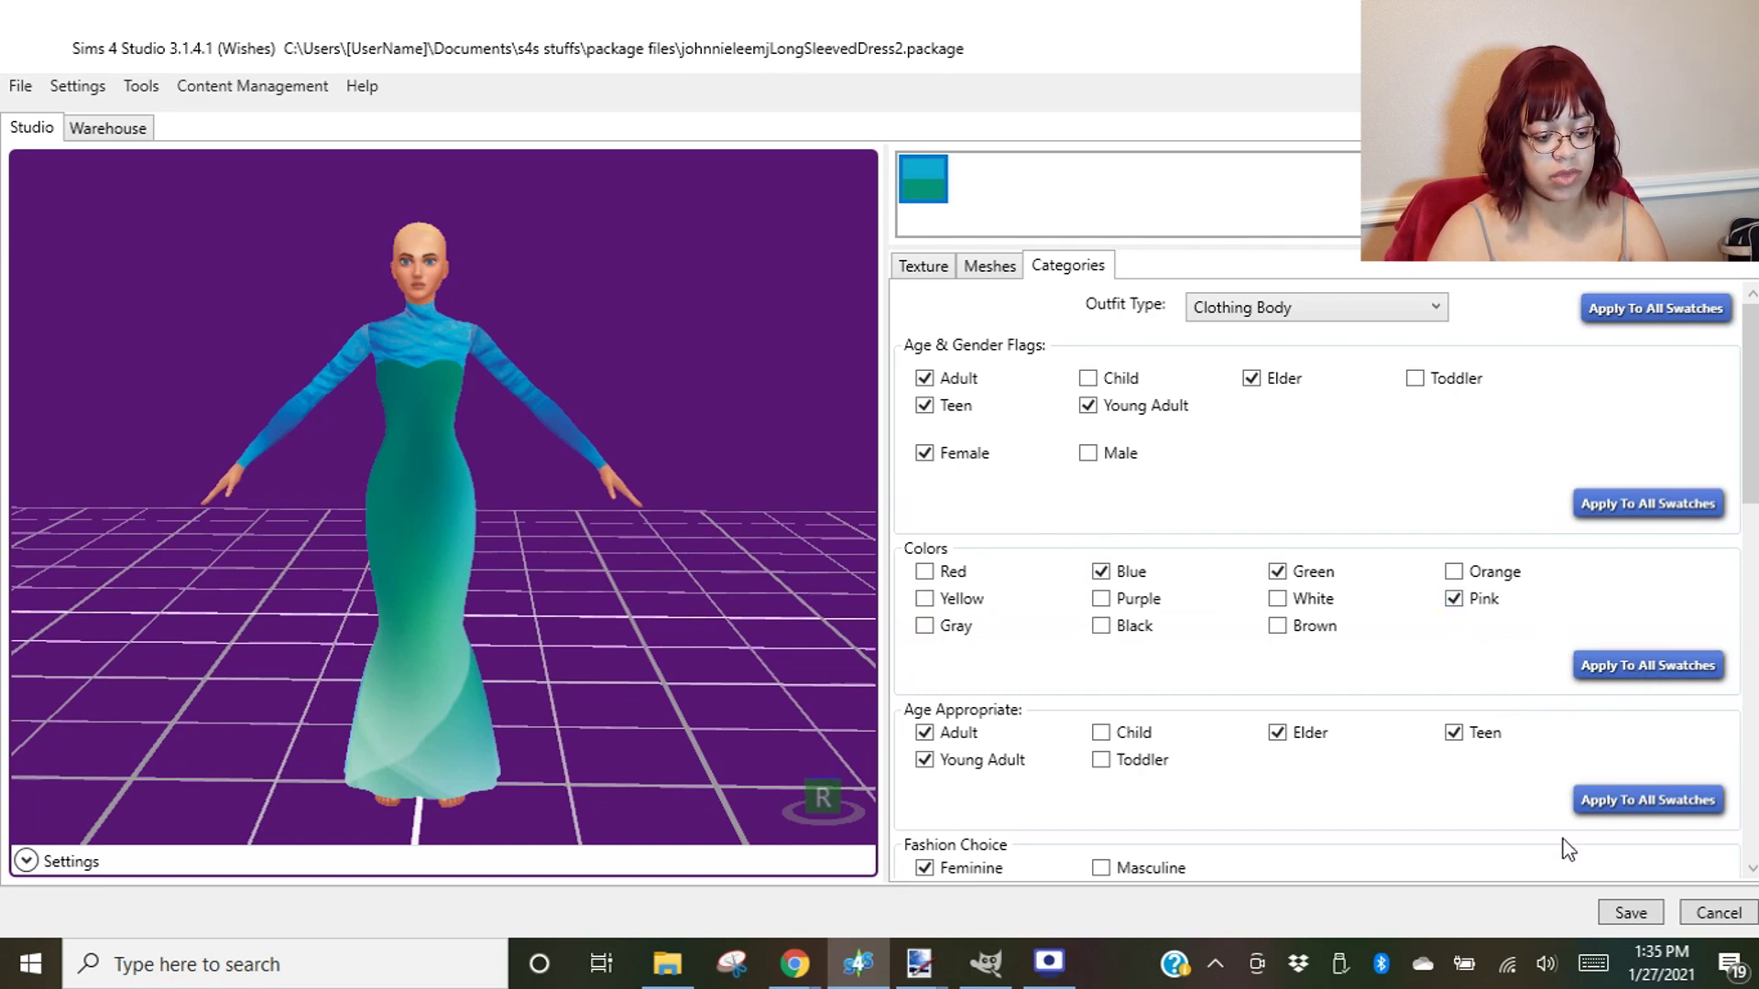
- Save the package with the updated categories and inspect the dress model in the texture settings
click(1627, 912)
click(970, 552)
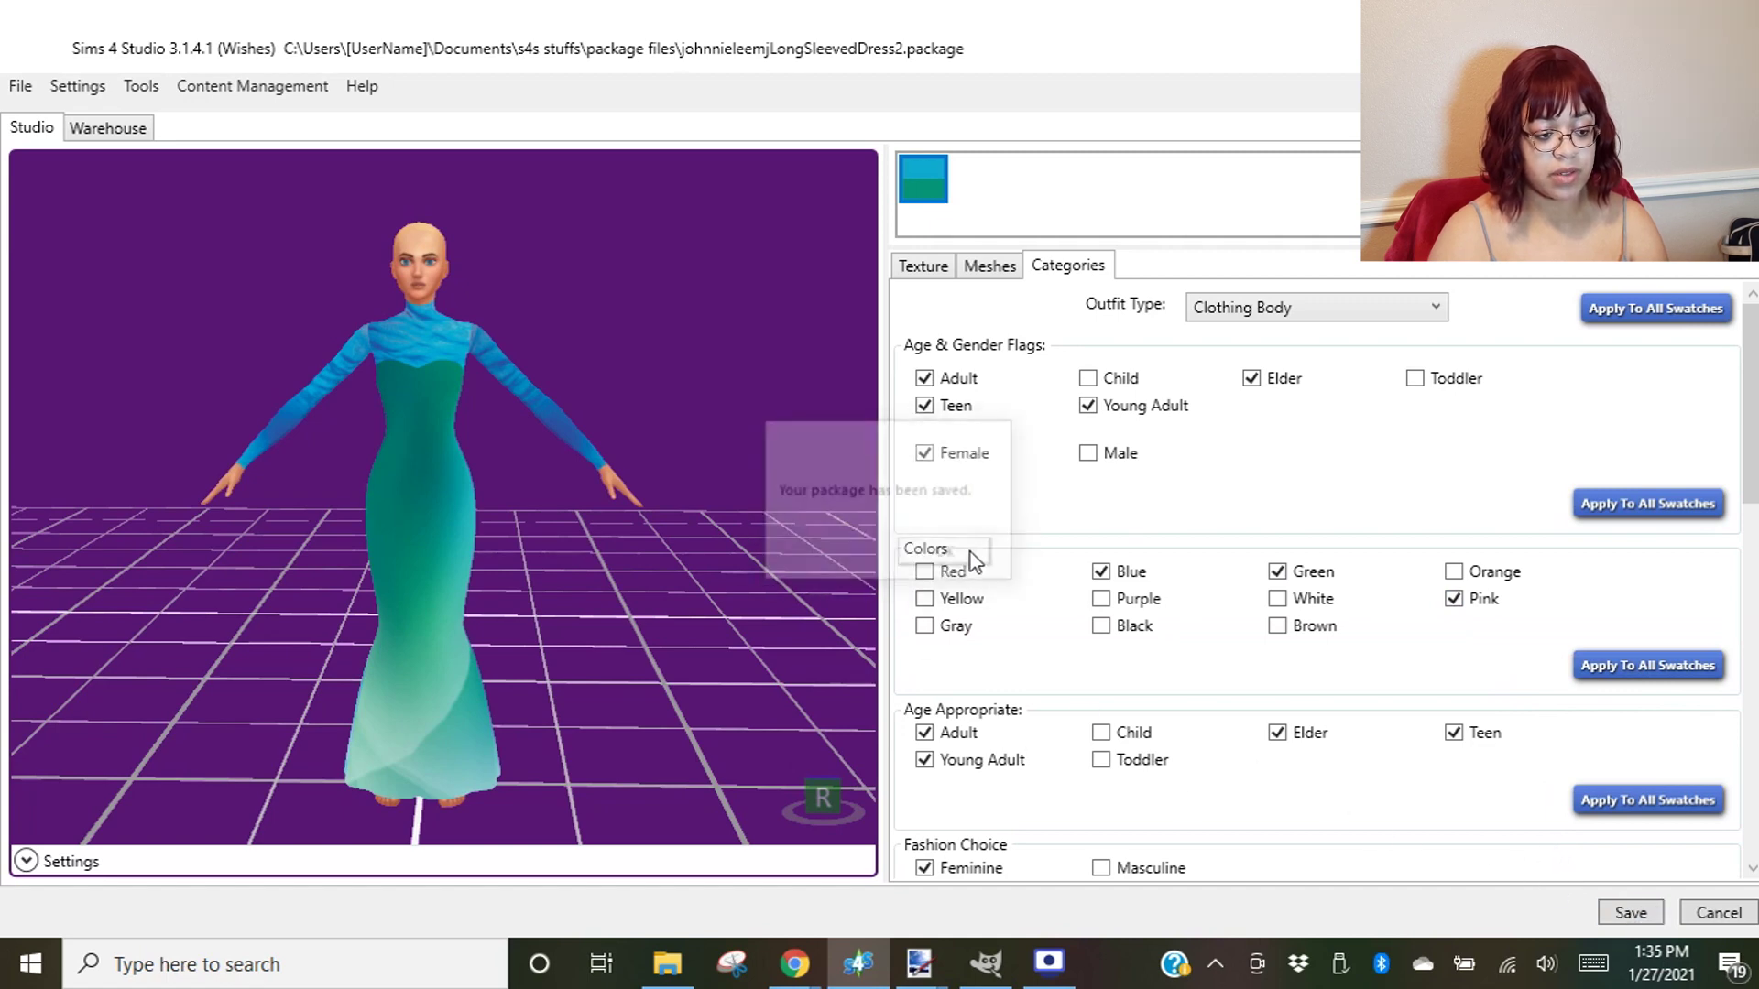
click(925, 266)
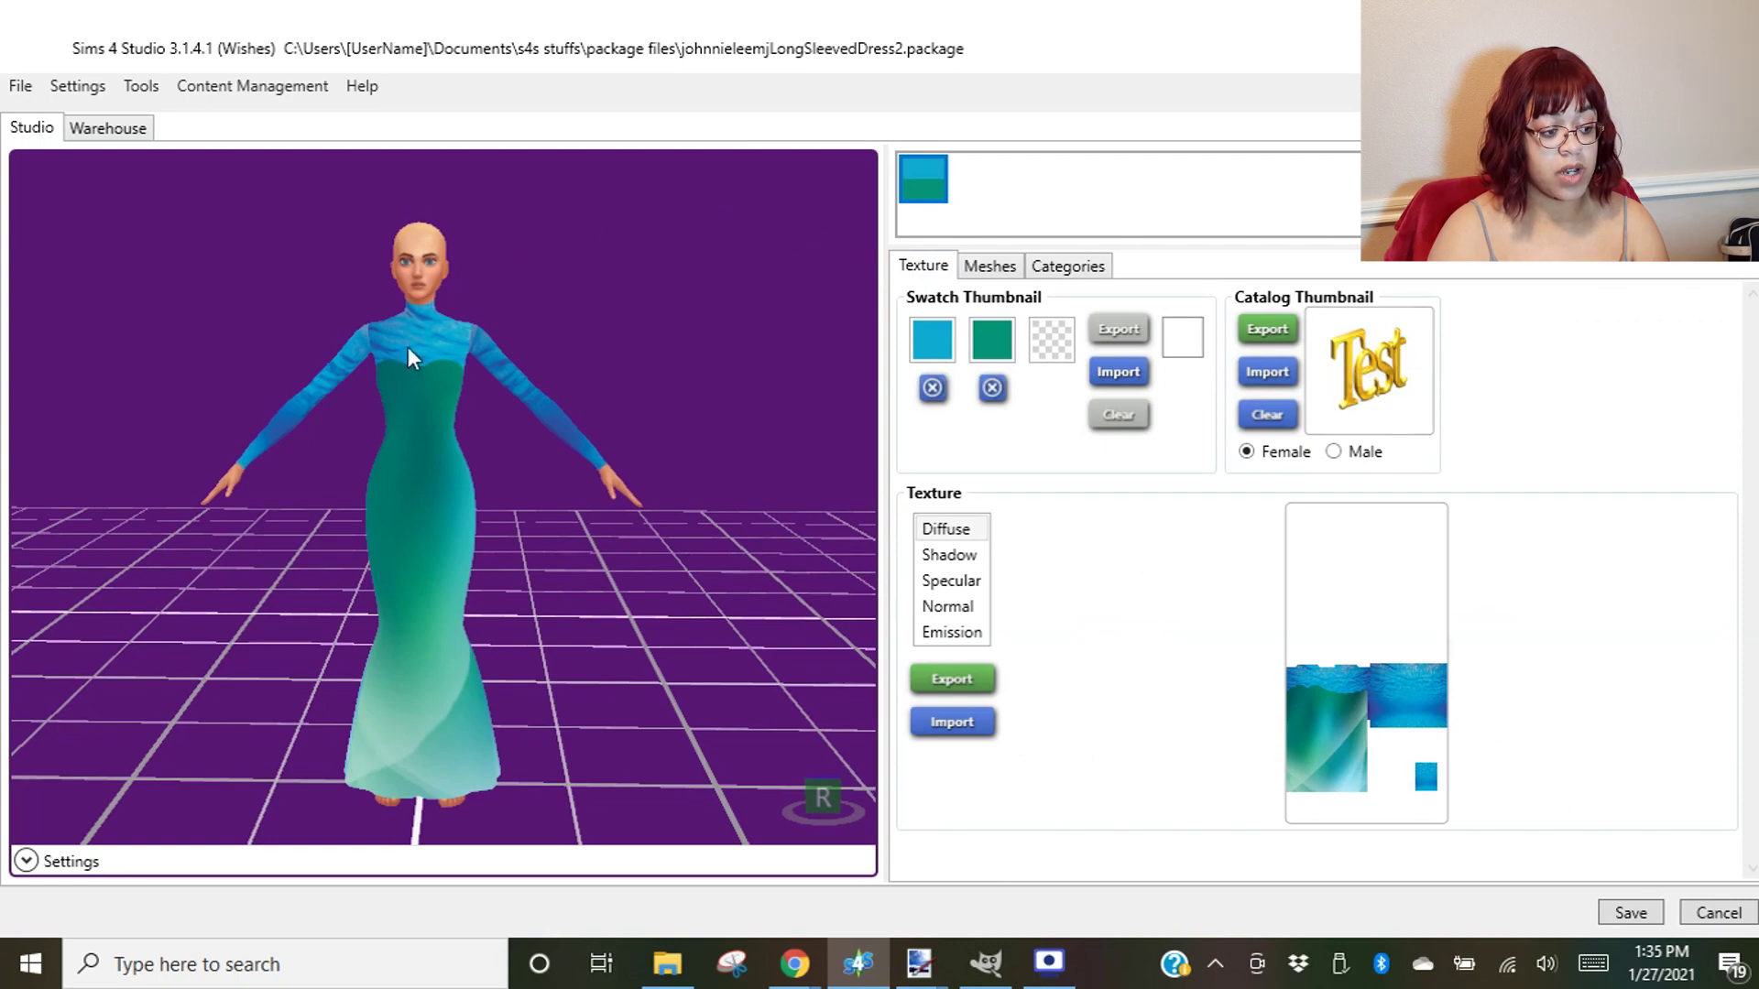
drag(785, 522, 482, 628)
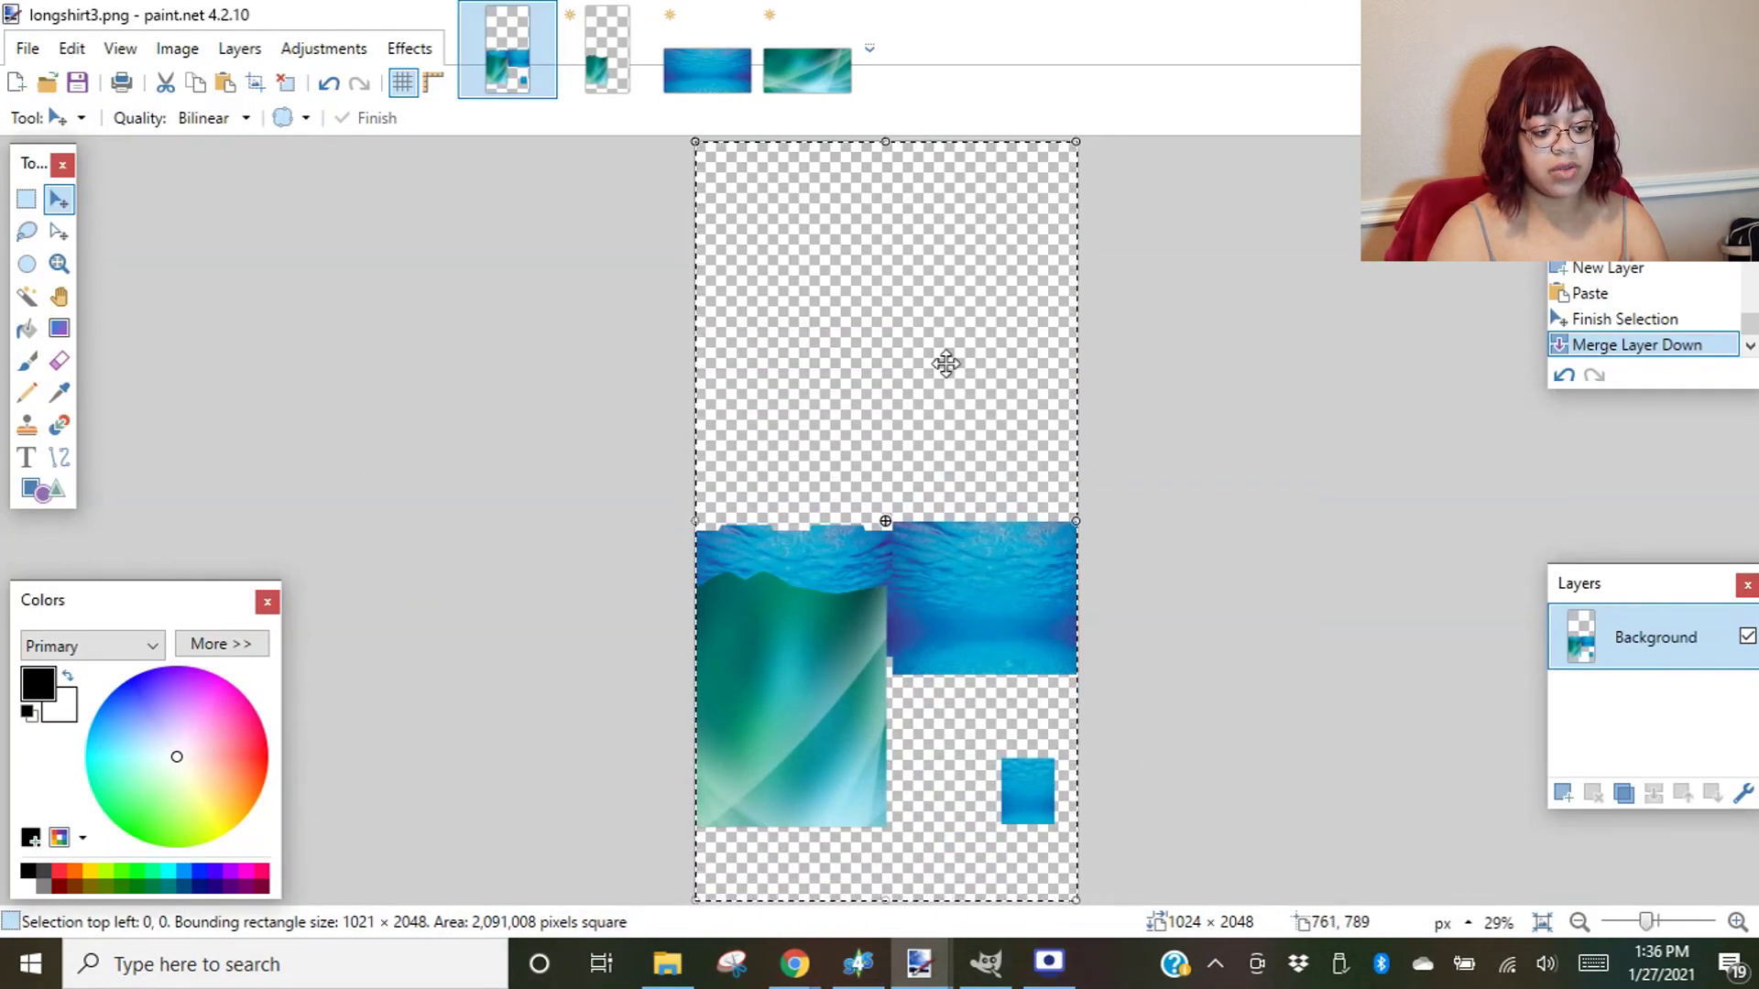
- Switch to paint.net and roll longshirt3.png back to the merged shirt state before the dress layer was added
click(26, 198)
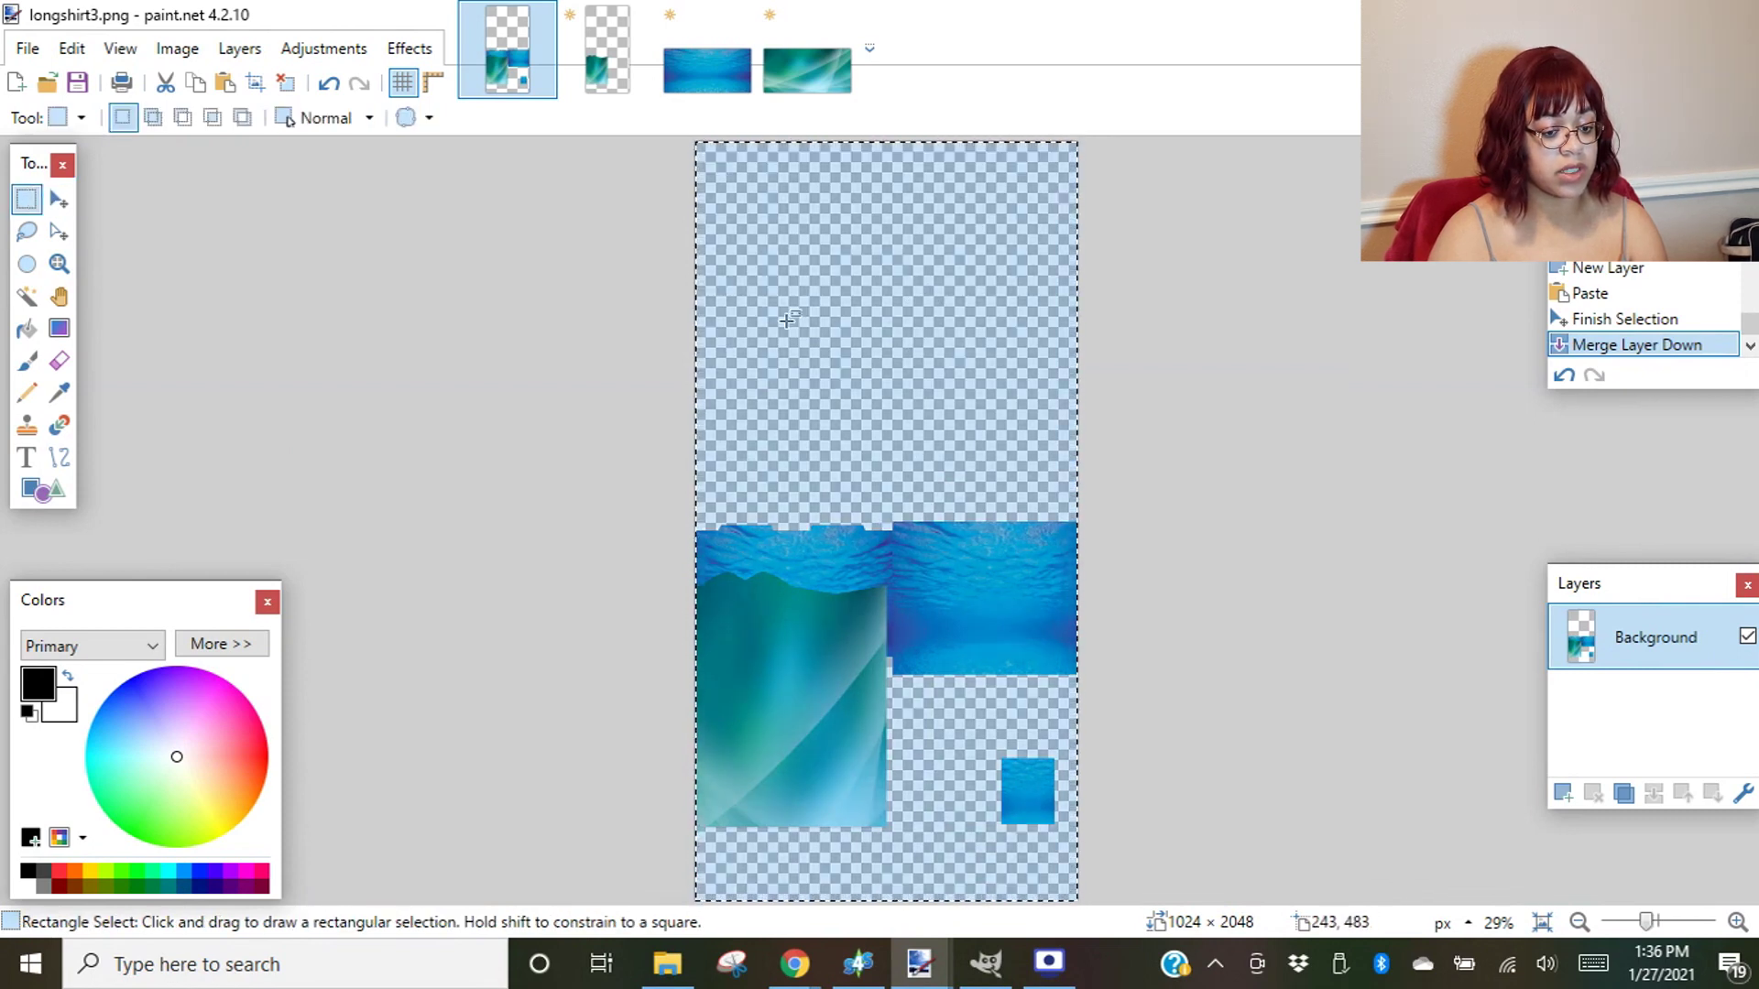
click(785, 315)
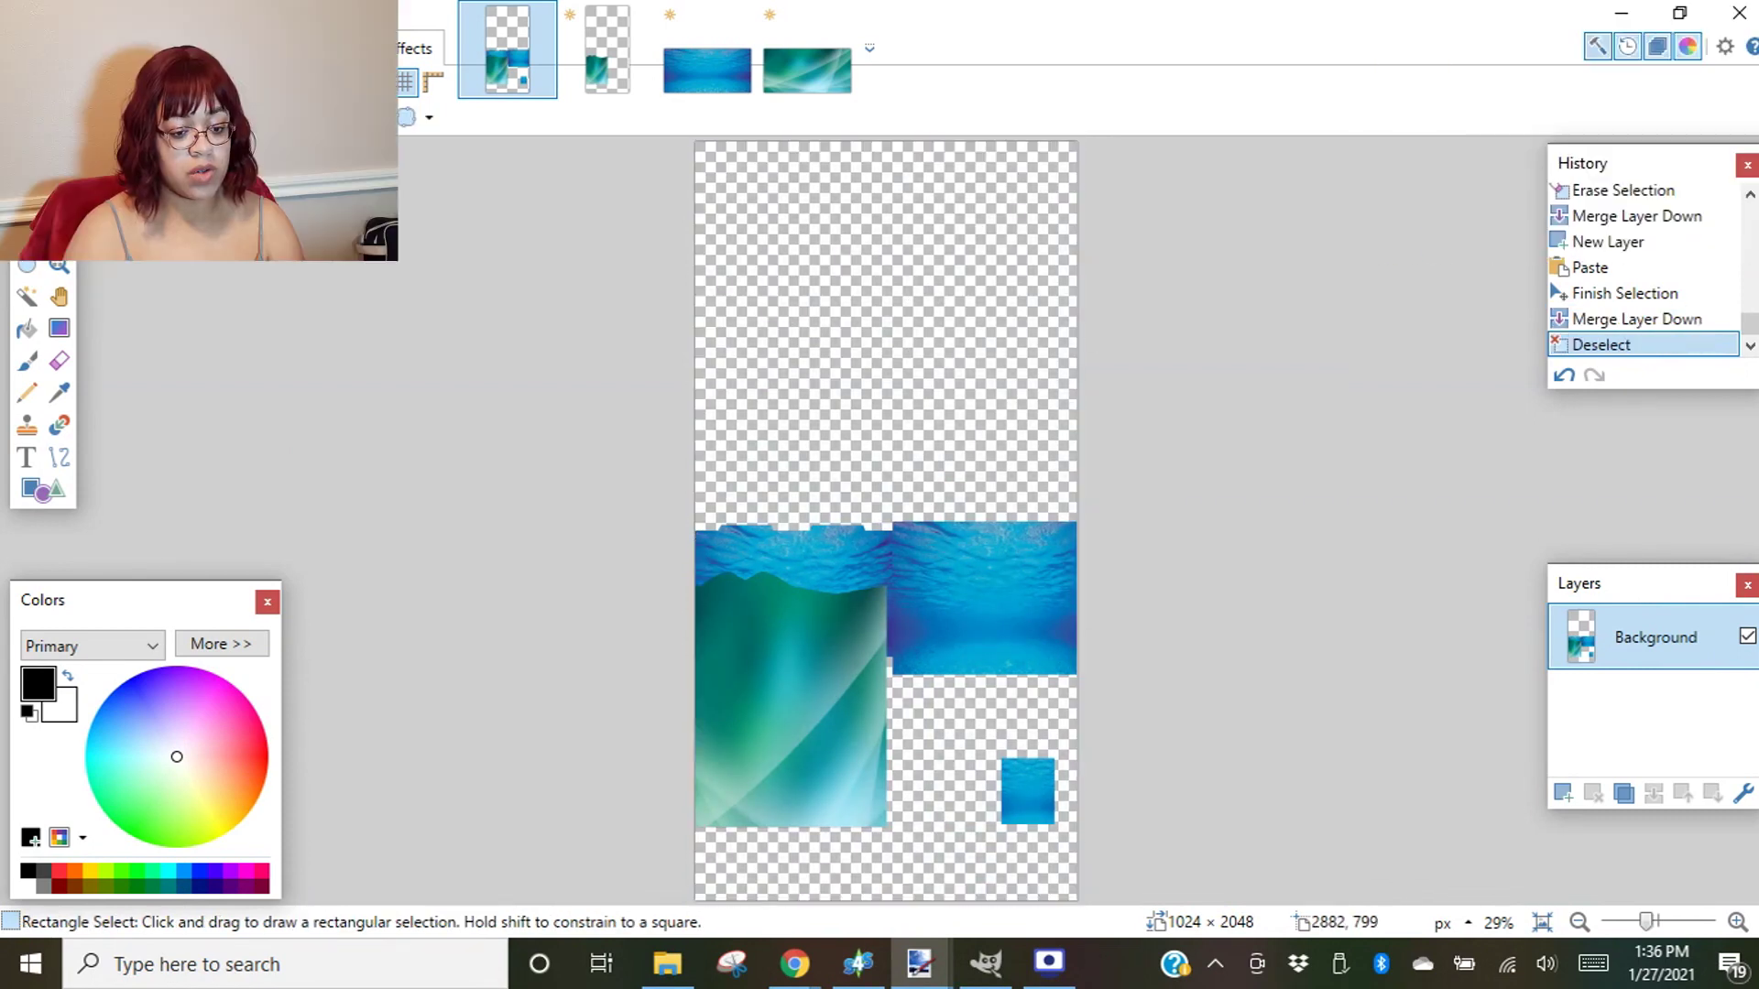
click(1649, 242)
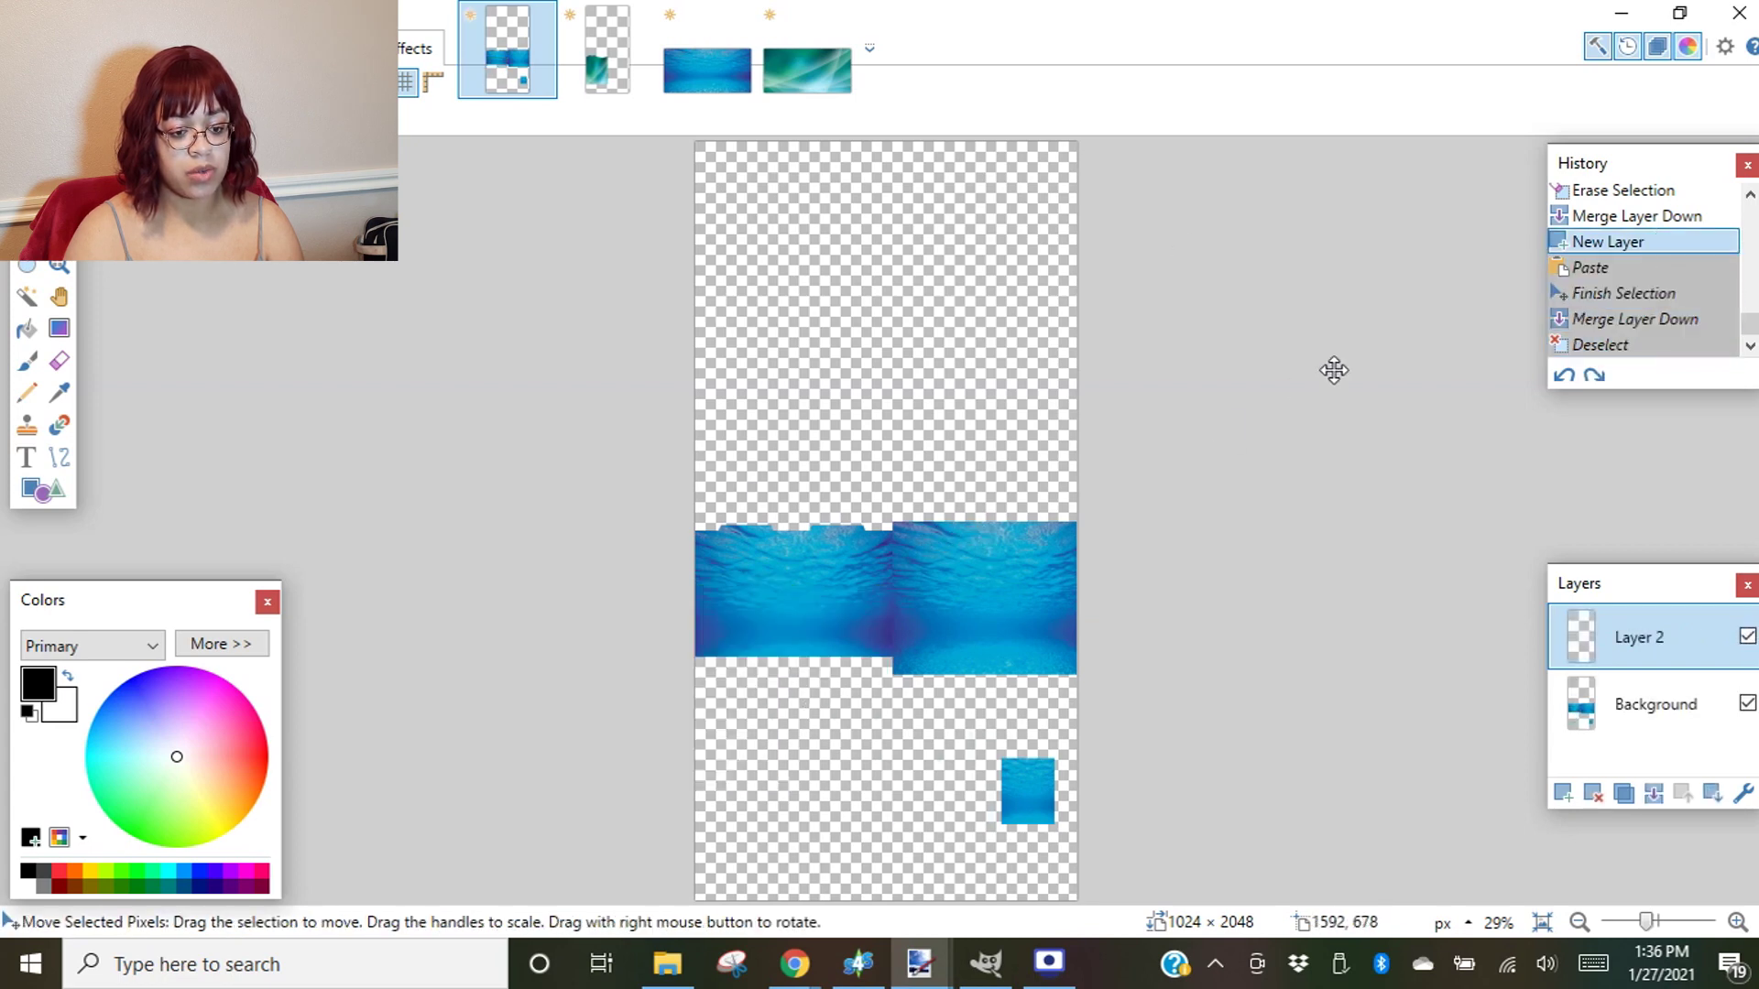
click(1579, 218)
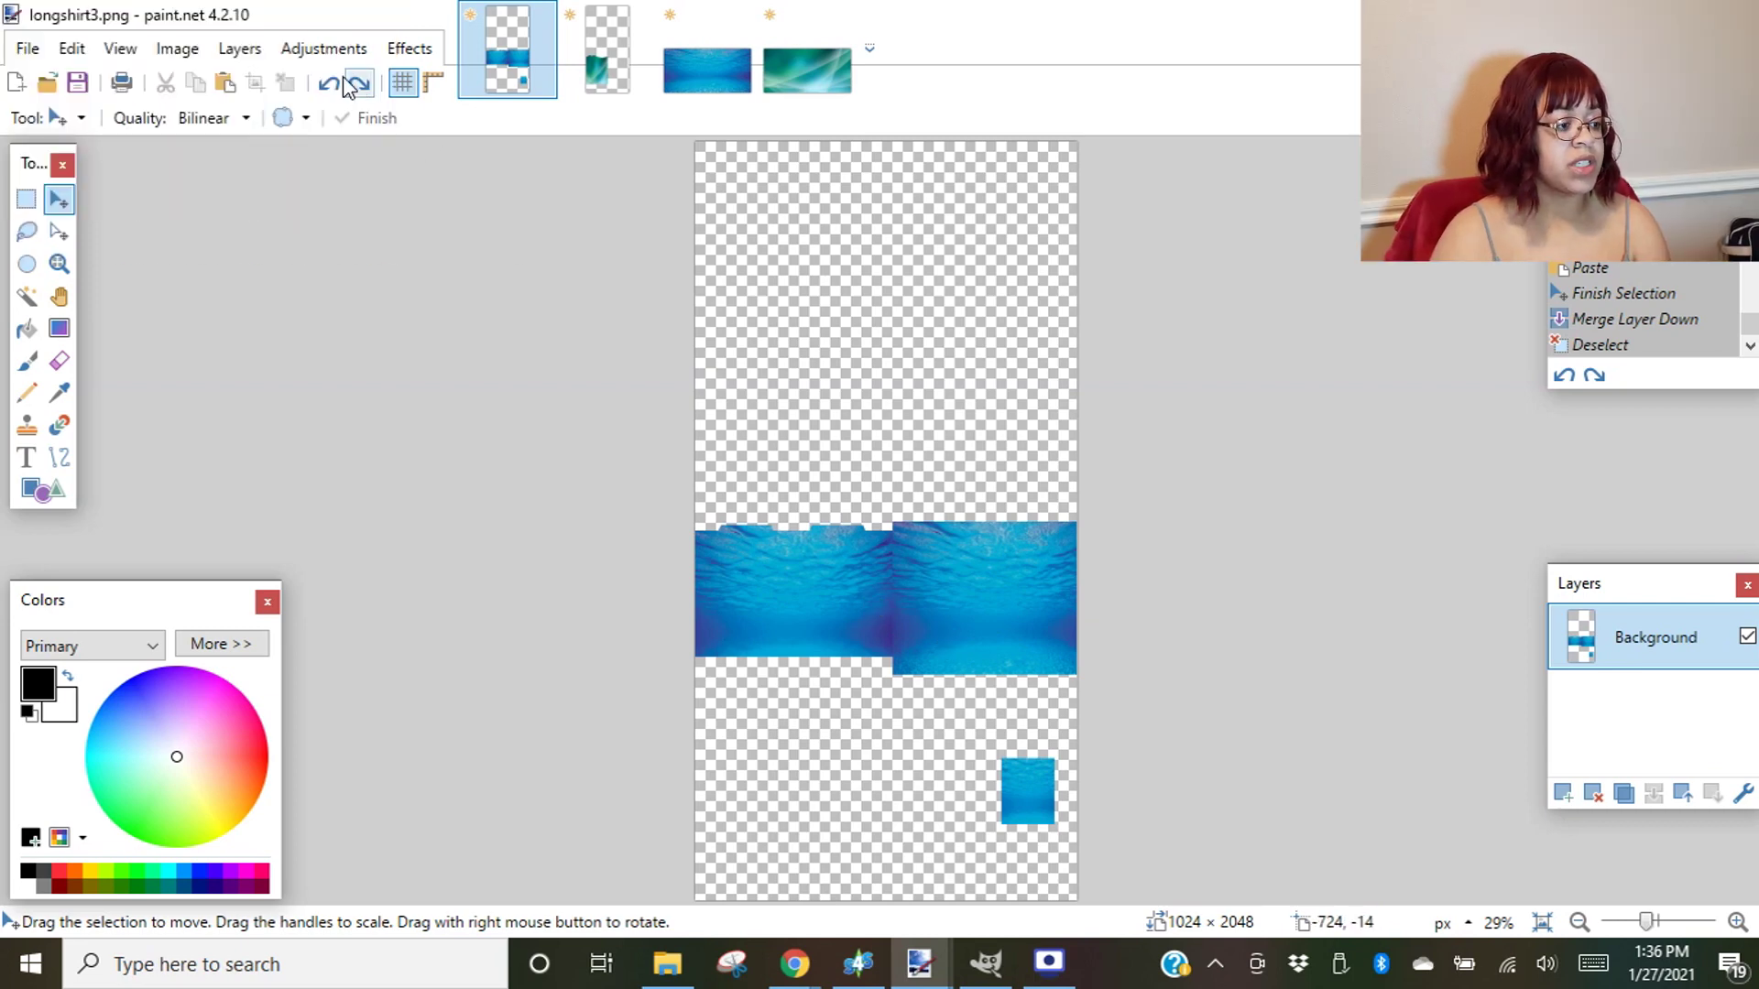
- Recolor the shirt texture in longshirt3.png red-orange with Hue / Saturation, using hue 180, saturation 153 and lightness 0
click(314, 51)
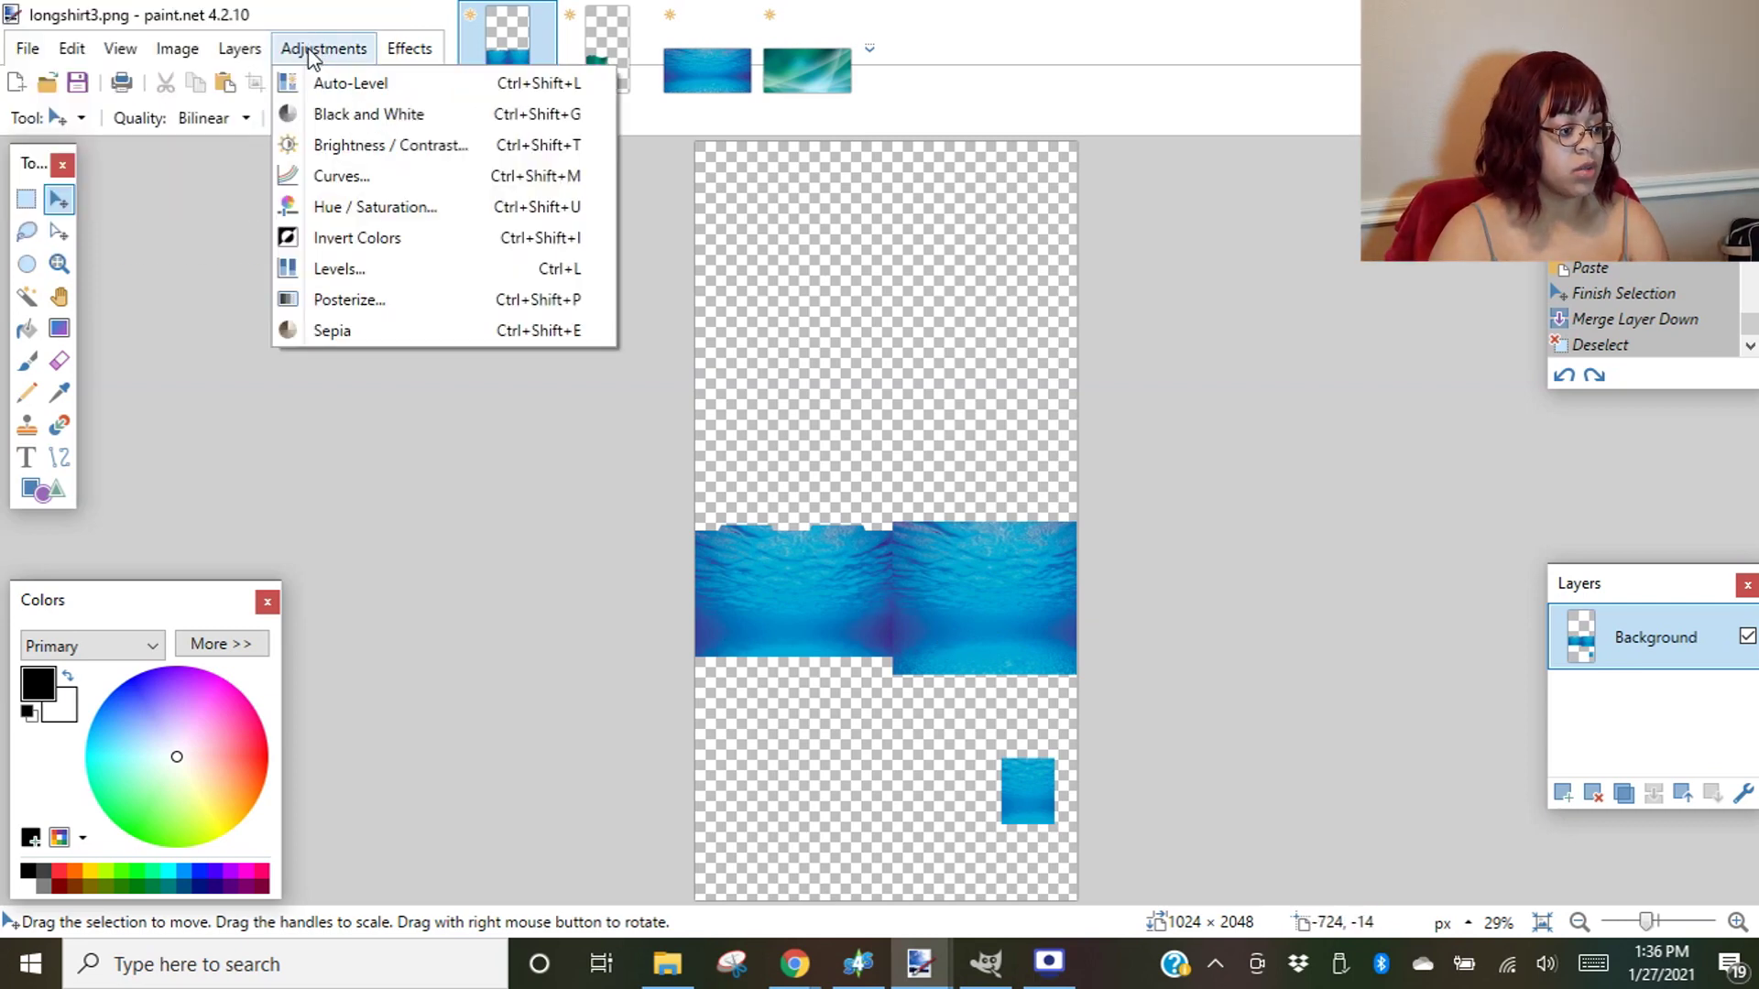
click(389, 210)
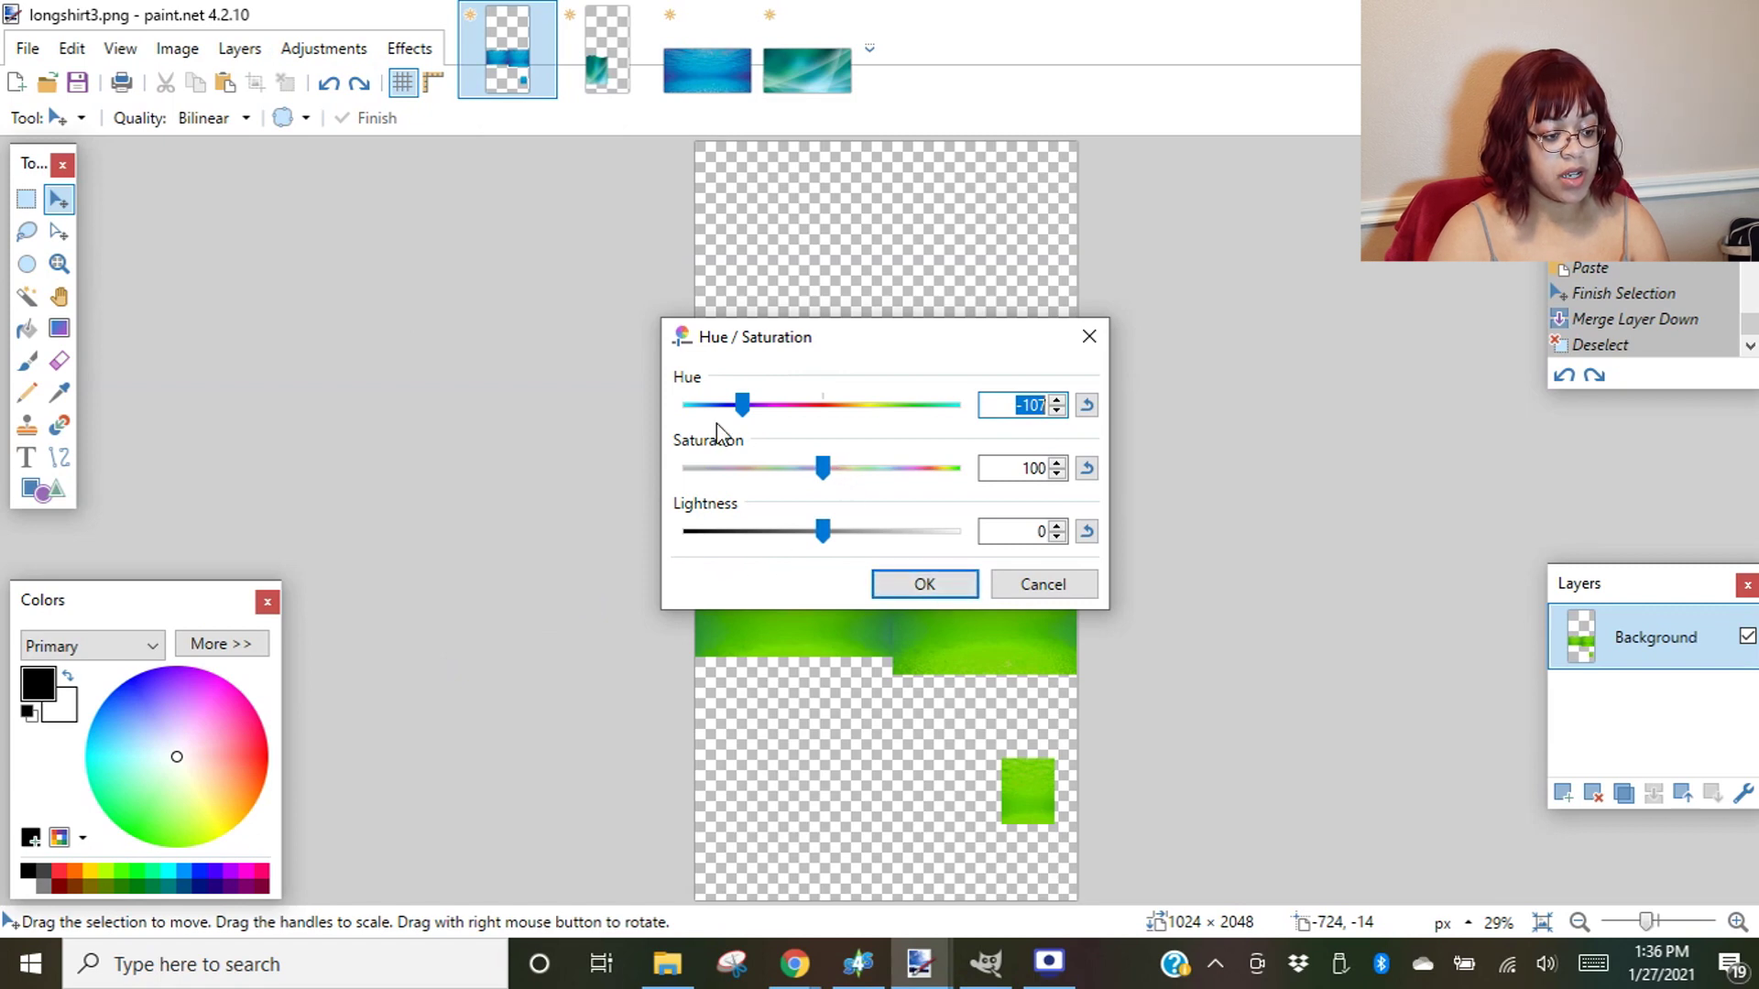
drag(831, 346, 315, 272)
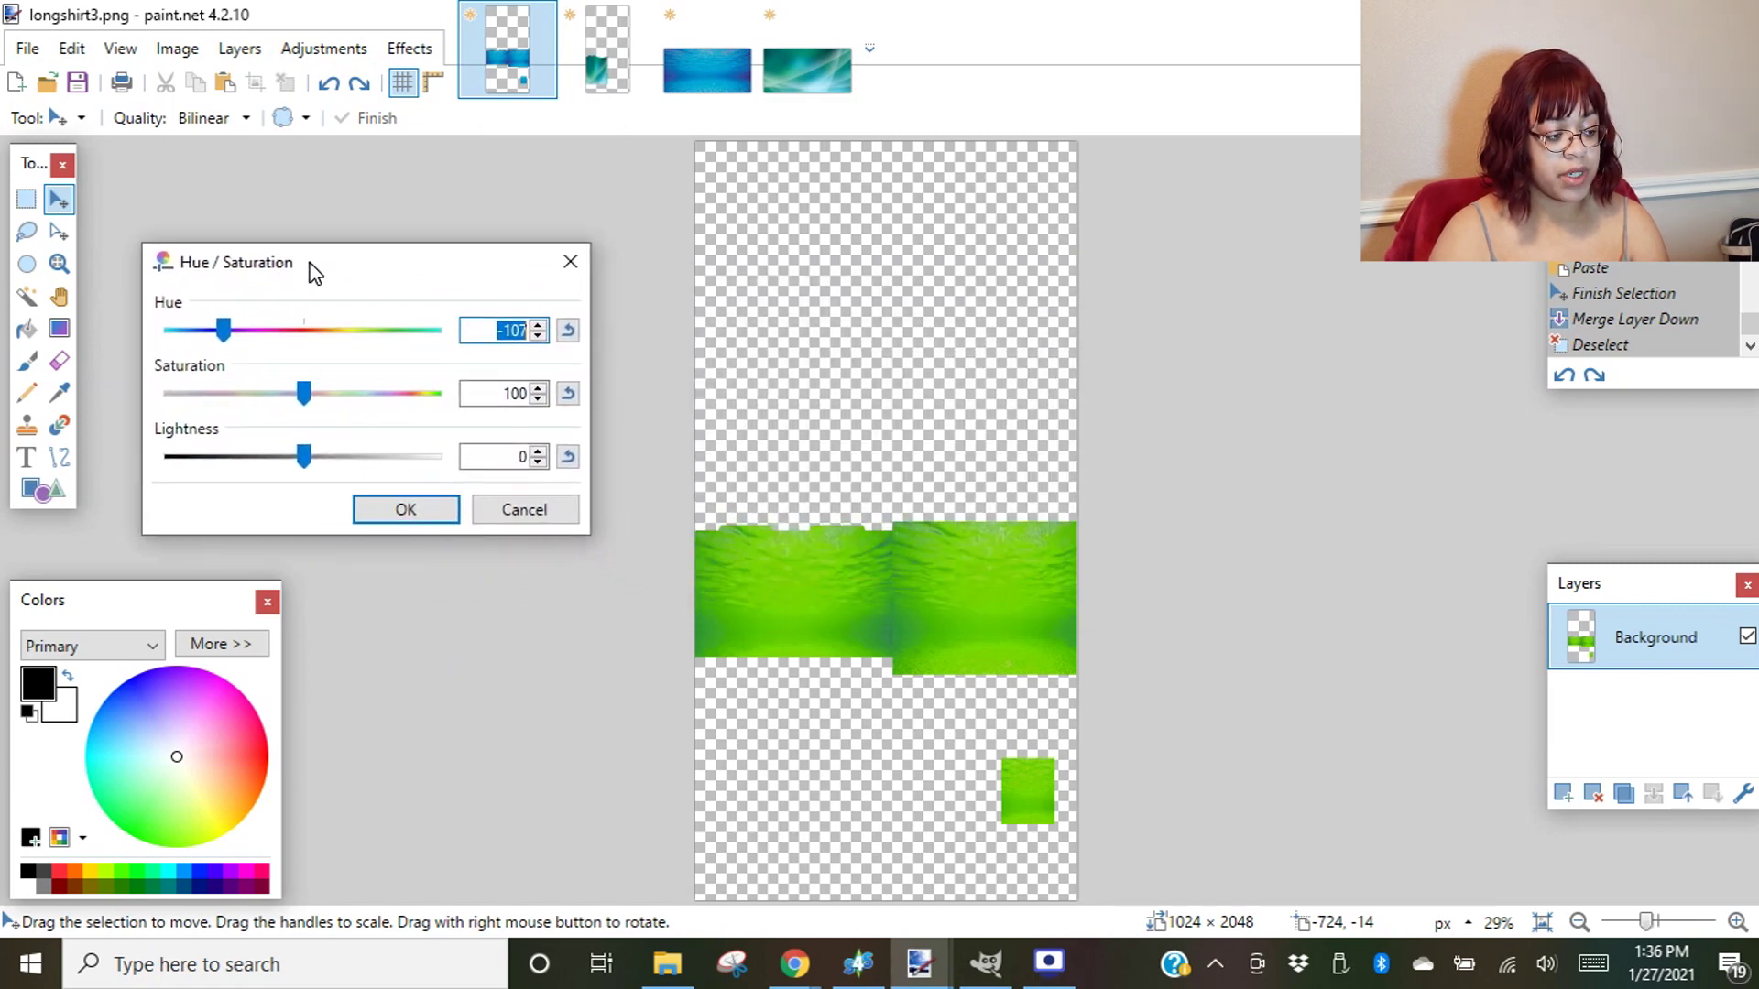
drag(227, 337, 470, 386)
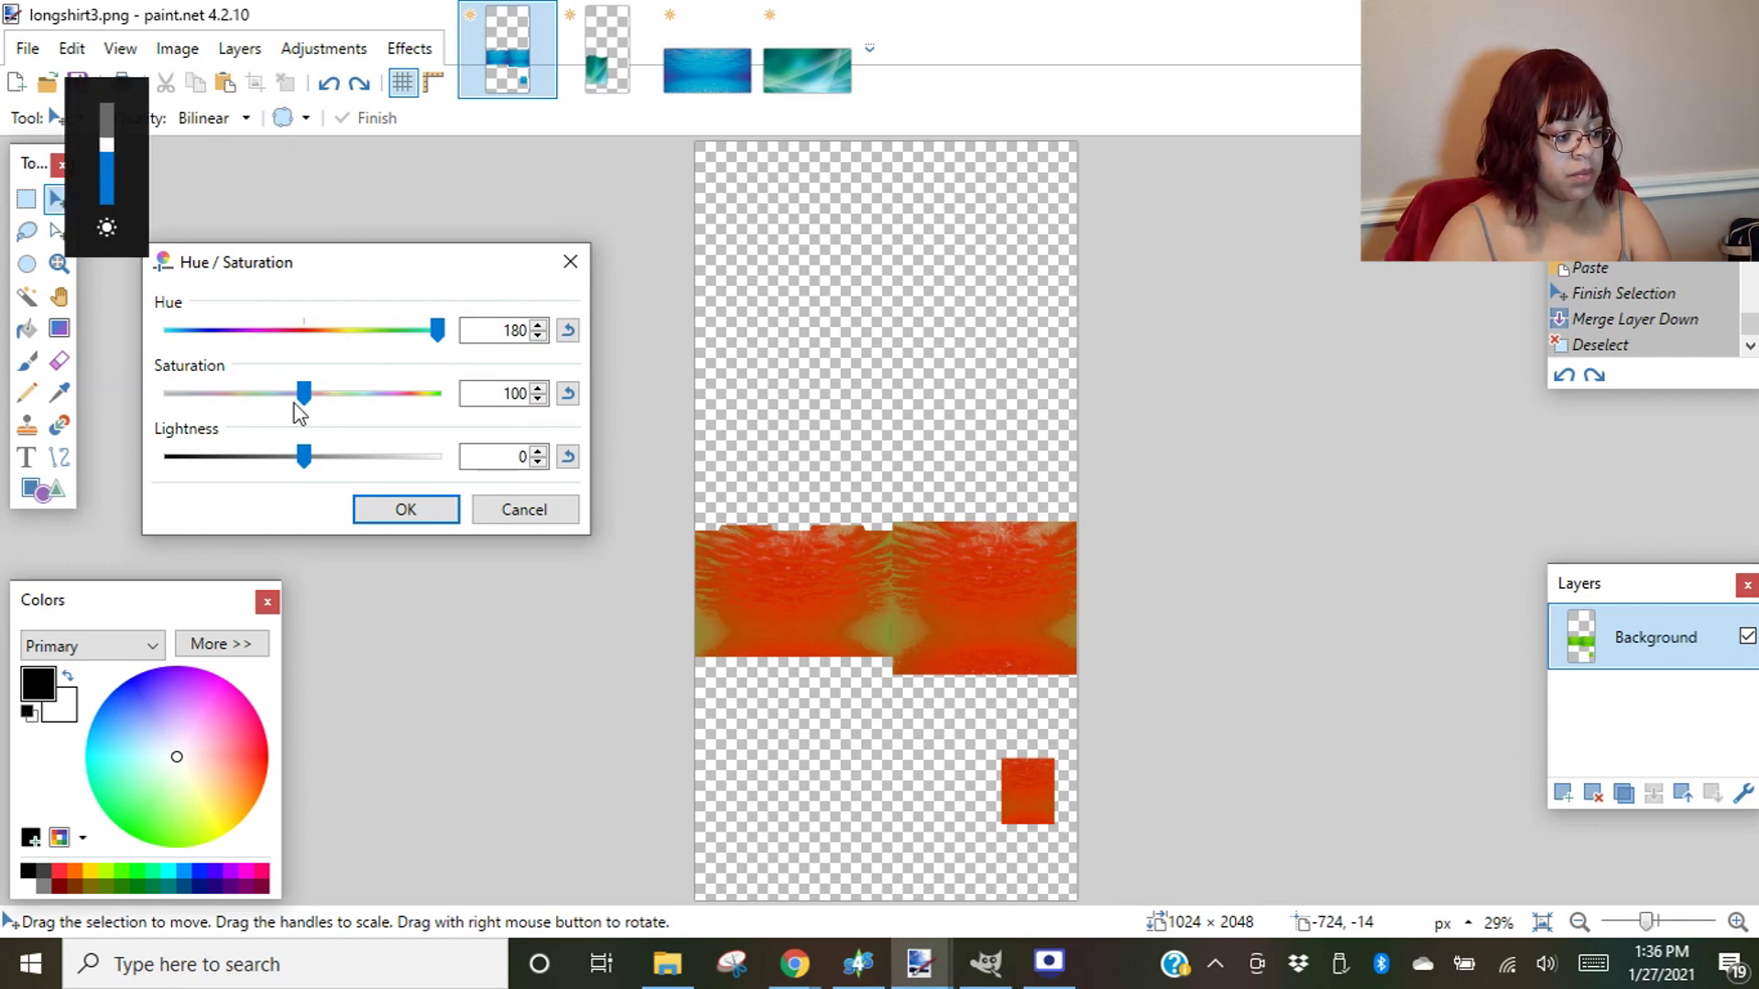
drag(310, 403, 382, 430)
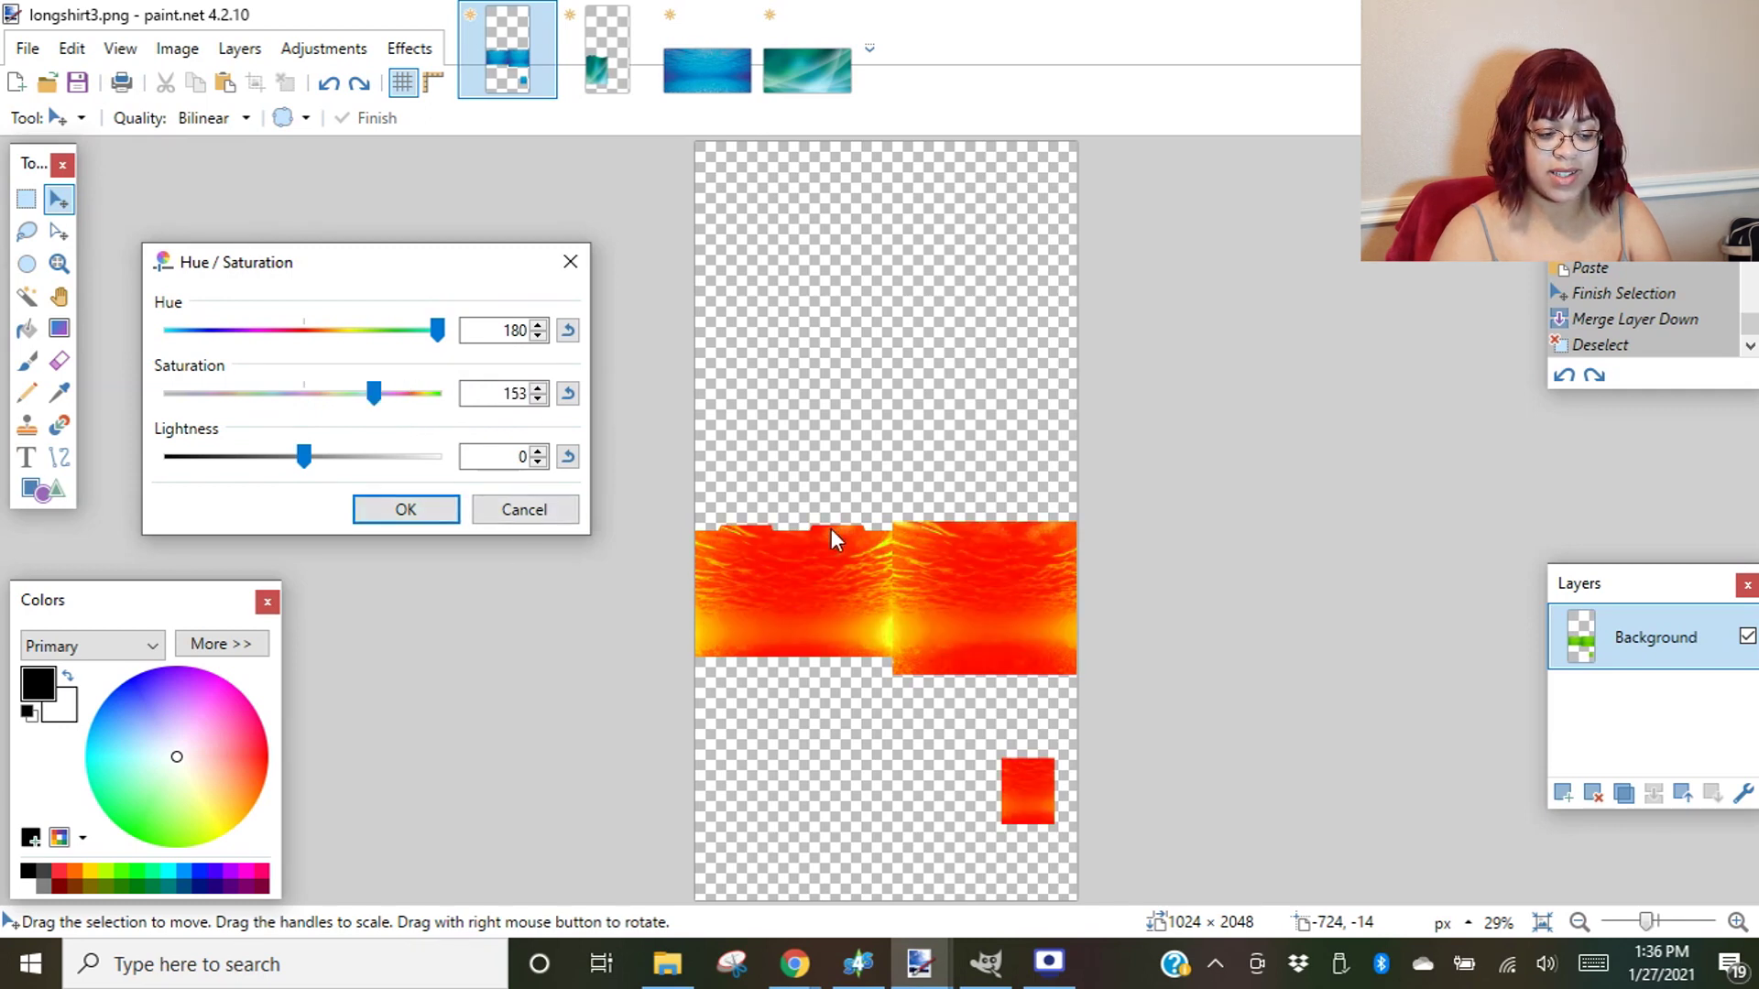
drag(306, 460, 393, 479)
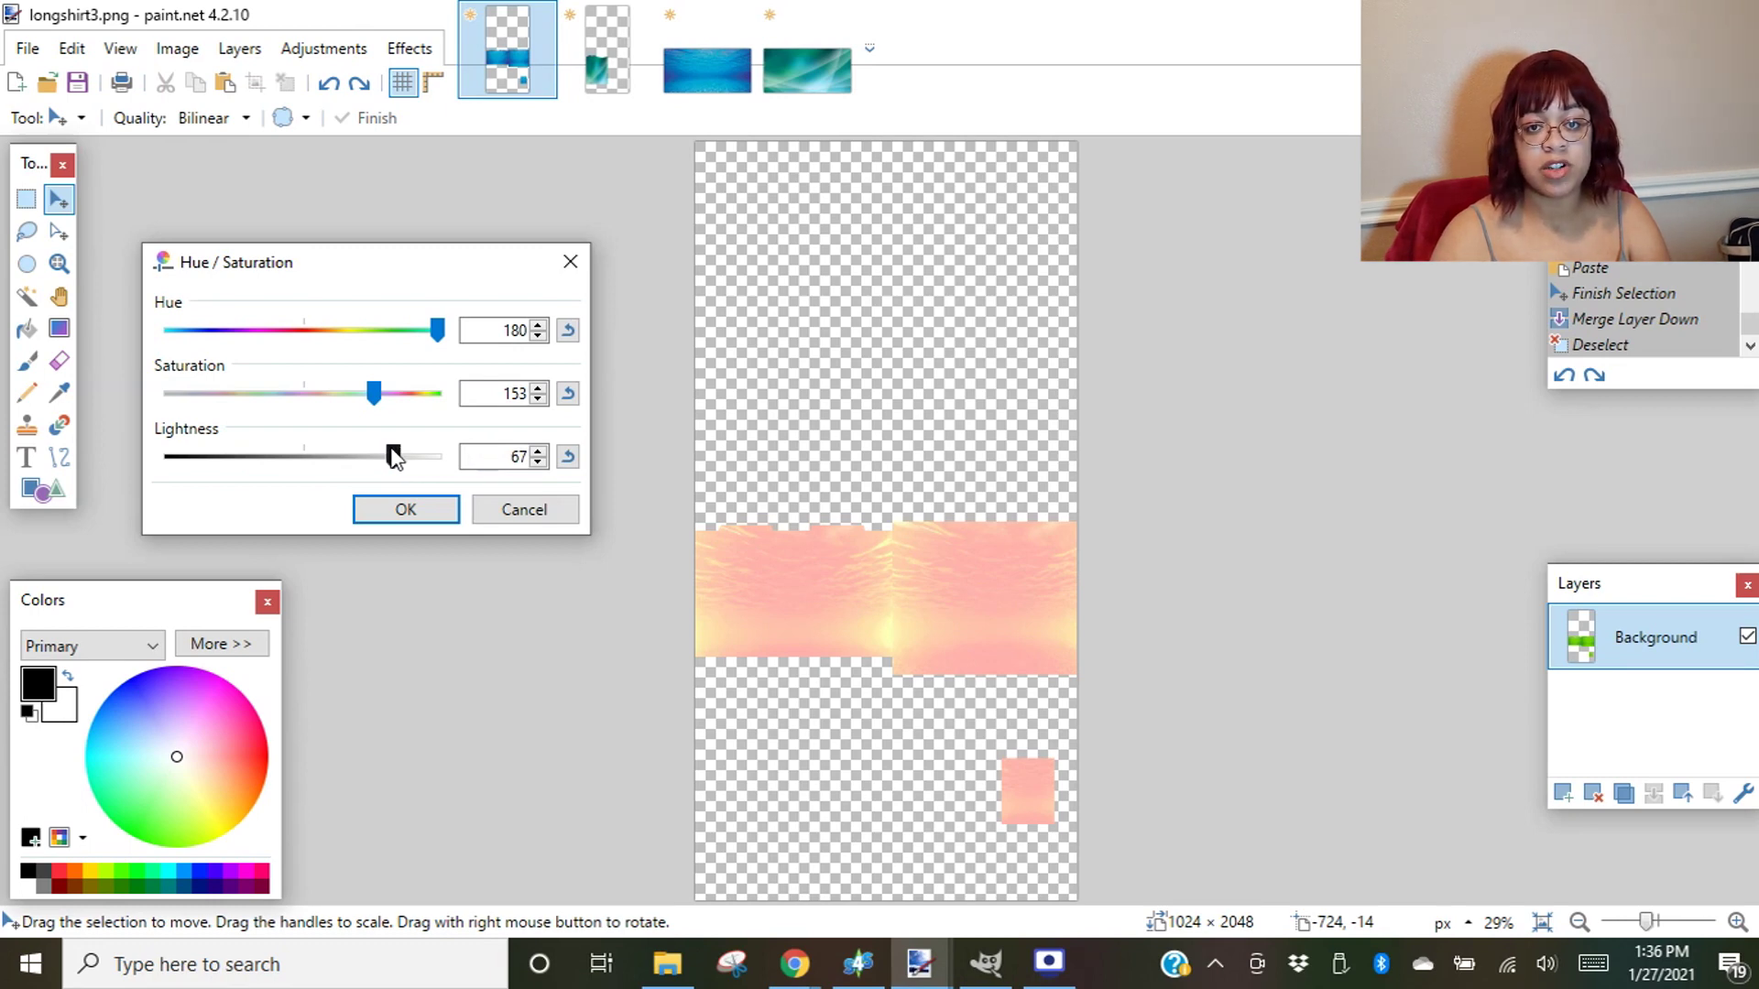
mouse_move(310, 467)
mouse_down()
mouse_move(286, 464)
mouse_move(319, 468)
mouse_up()
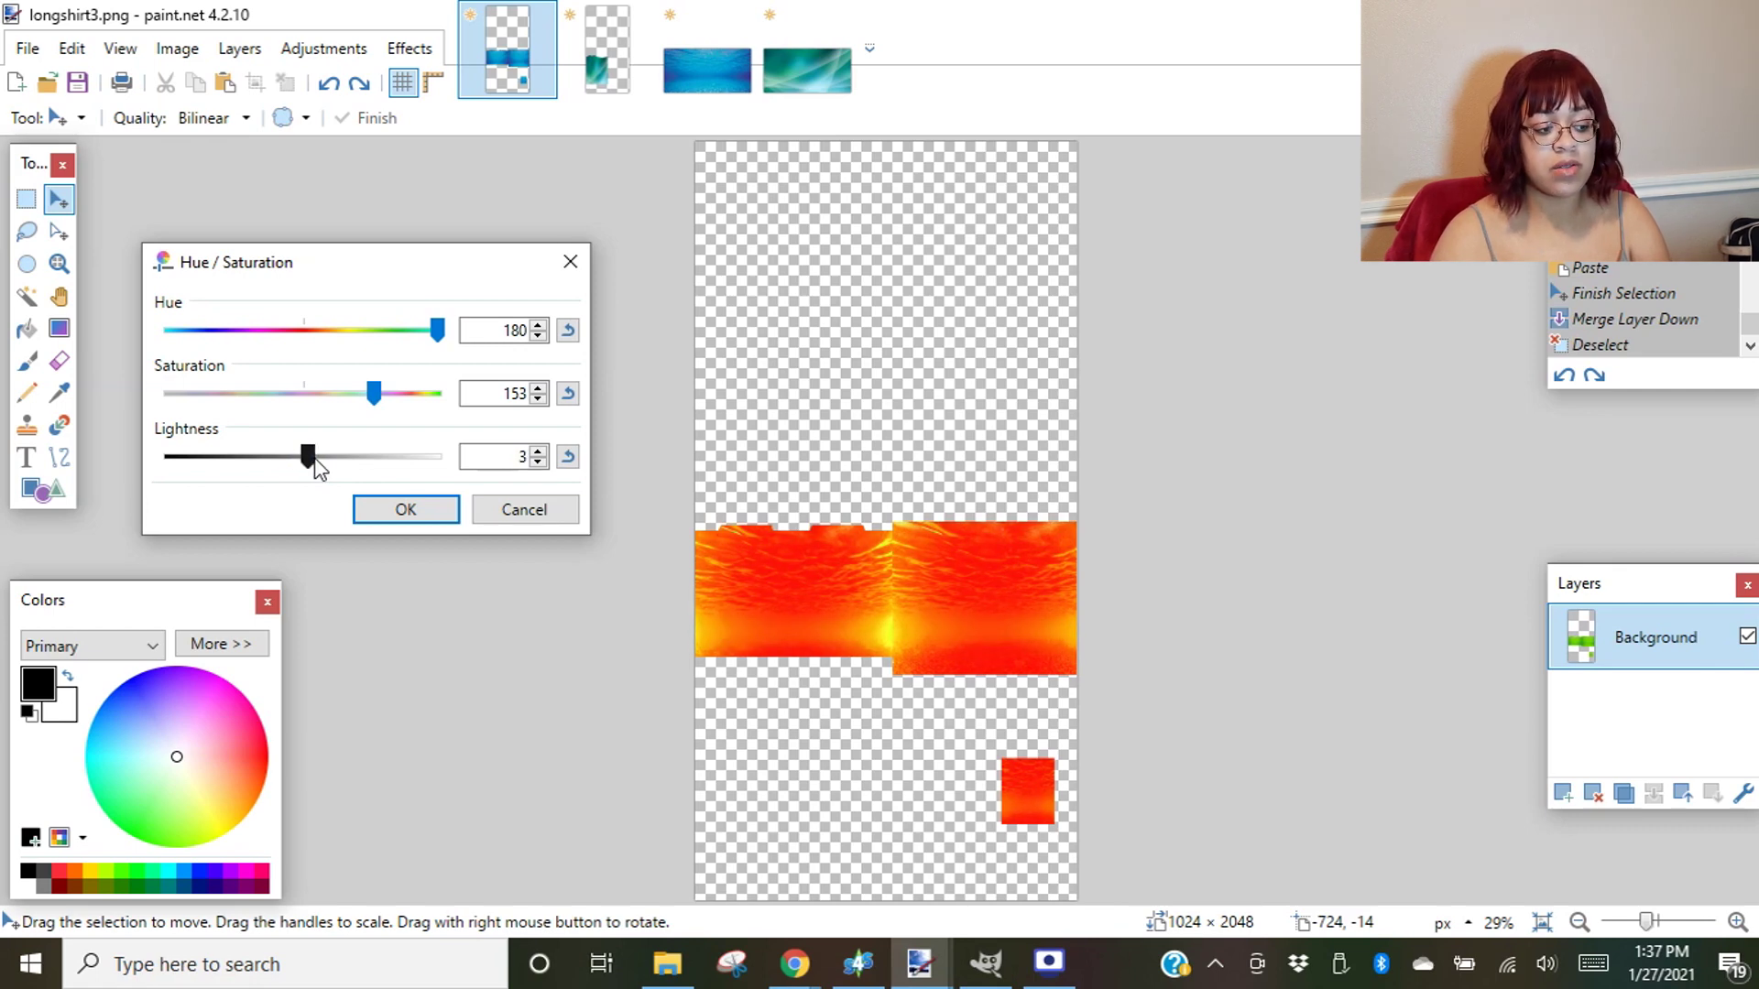
mouse_move(403, 467)
mouse_down()
mouse_move(453, 472)
mouse_move(408, 474)
mouse_up()
click(568, 461)
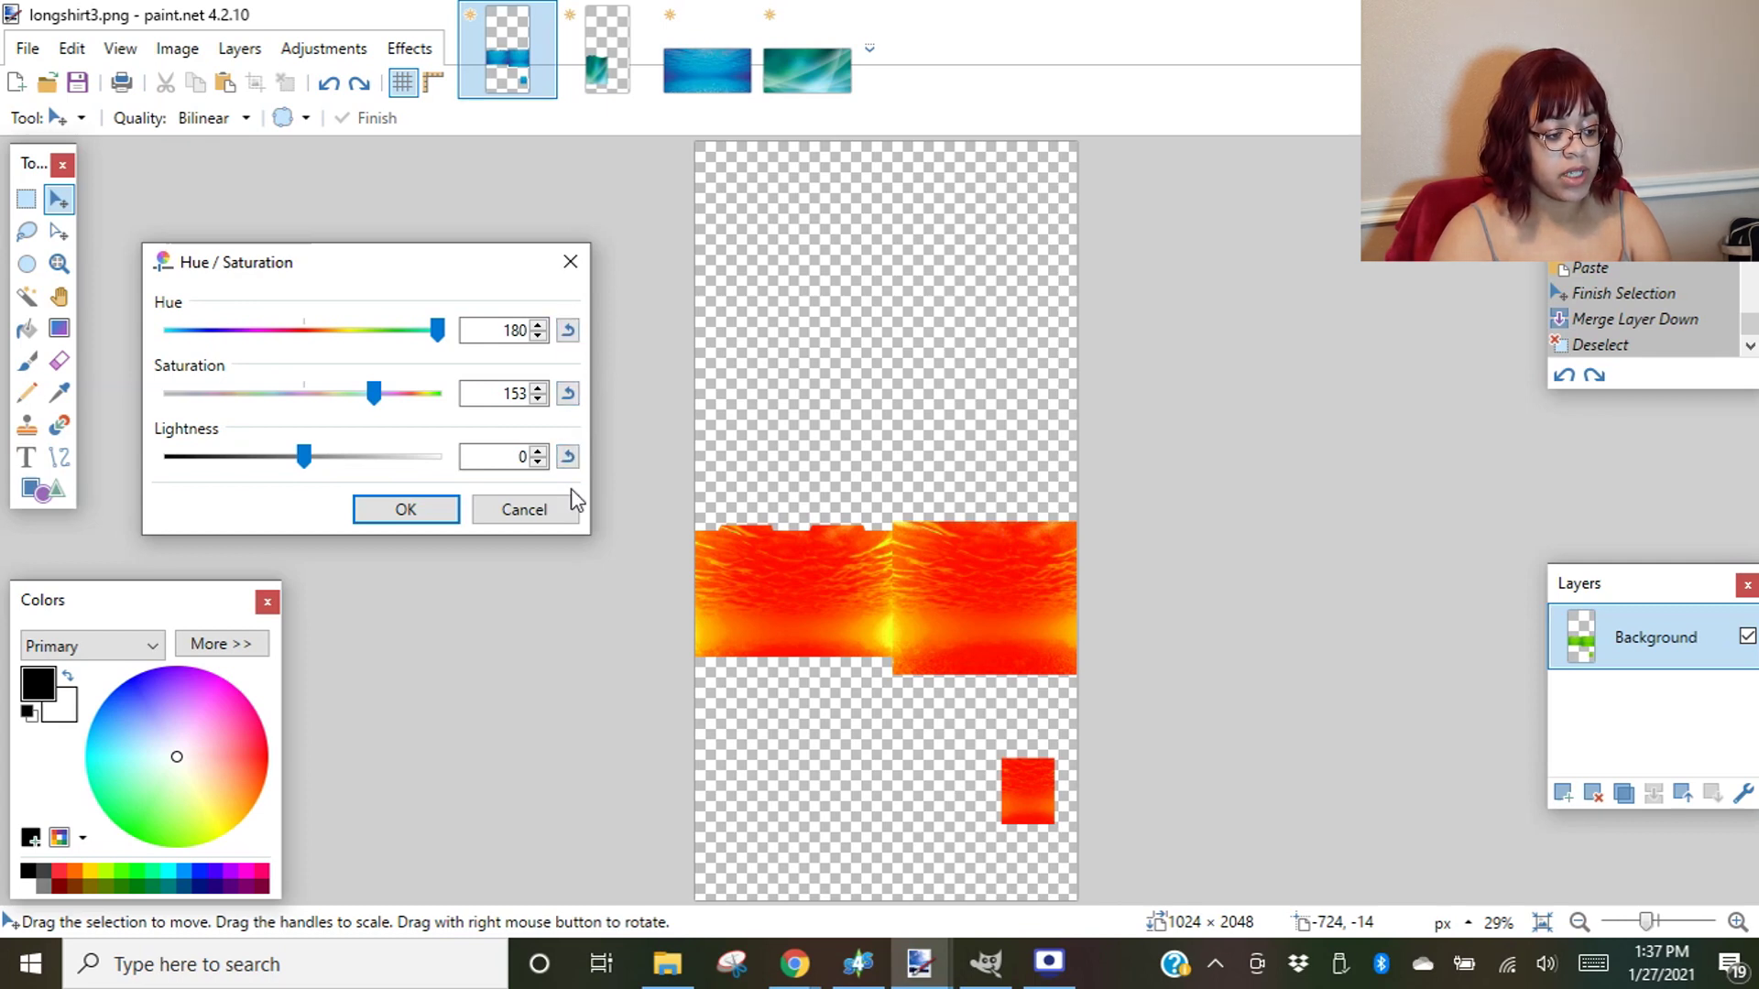
click(415, 509)
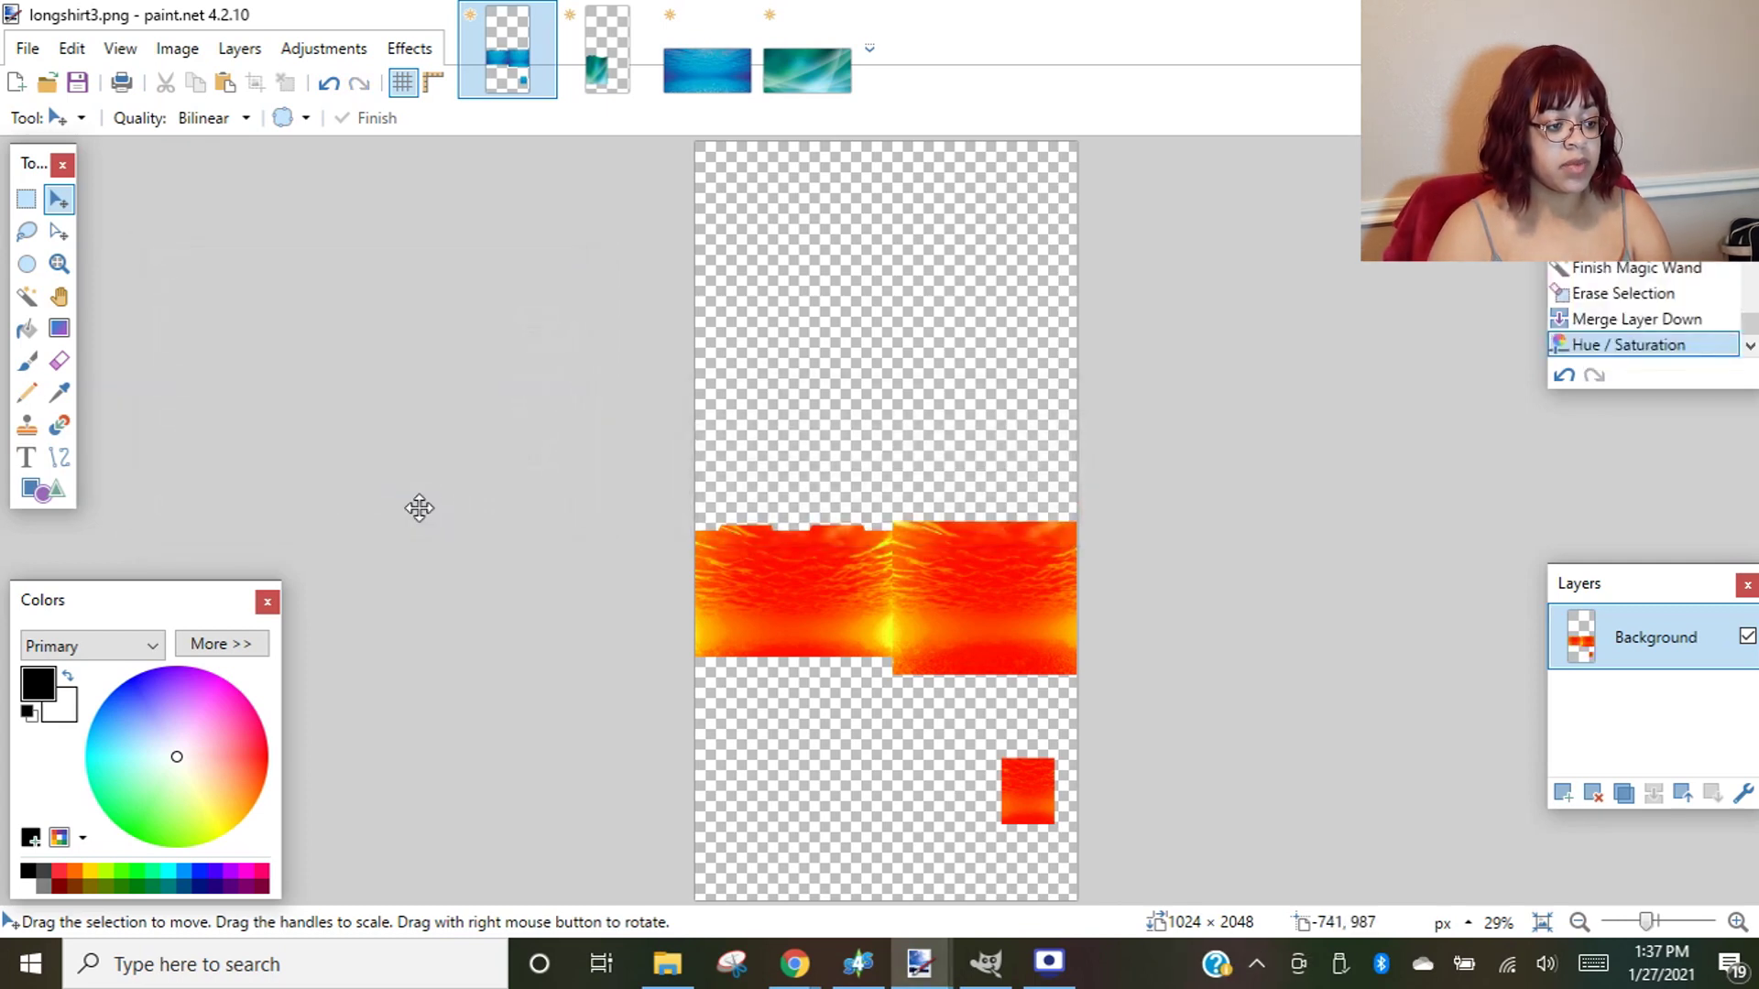
- Switch to the dress1.png image and clear its selection
click(596, 87)
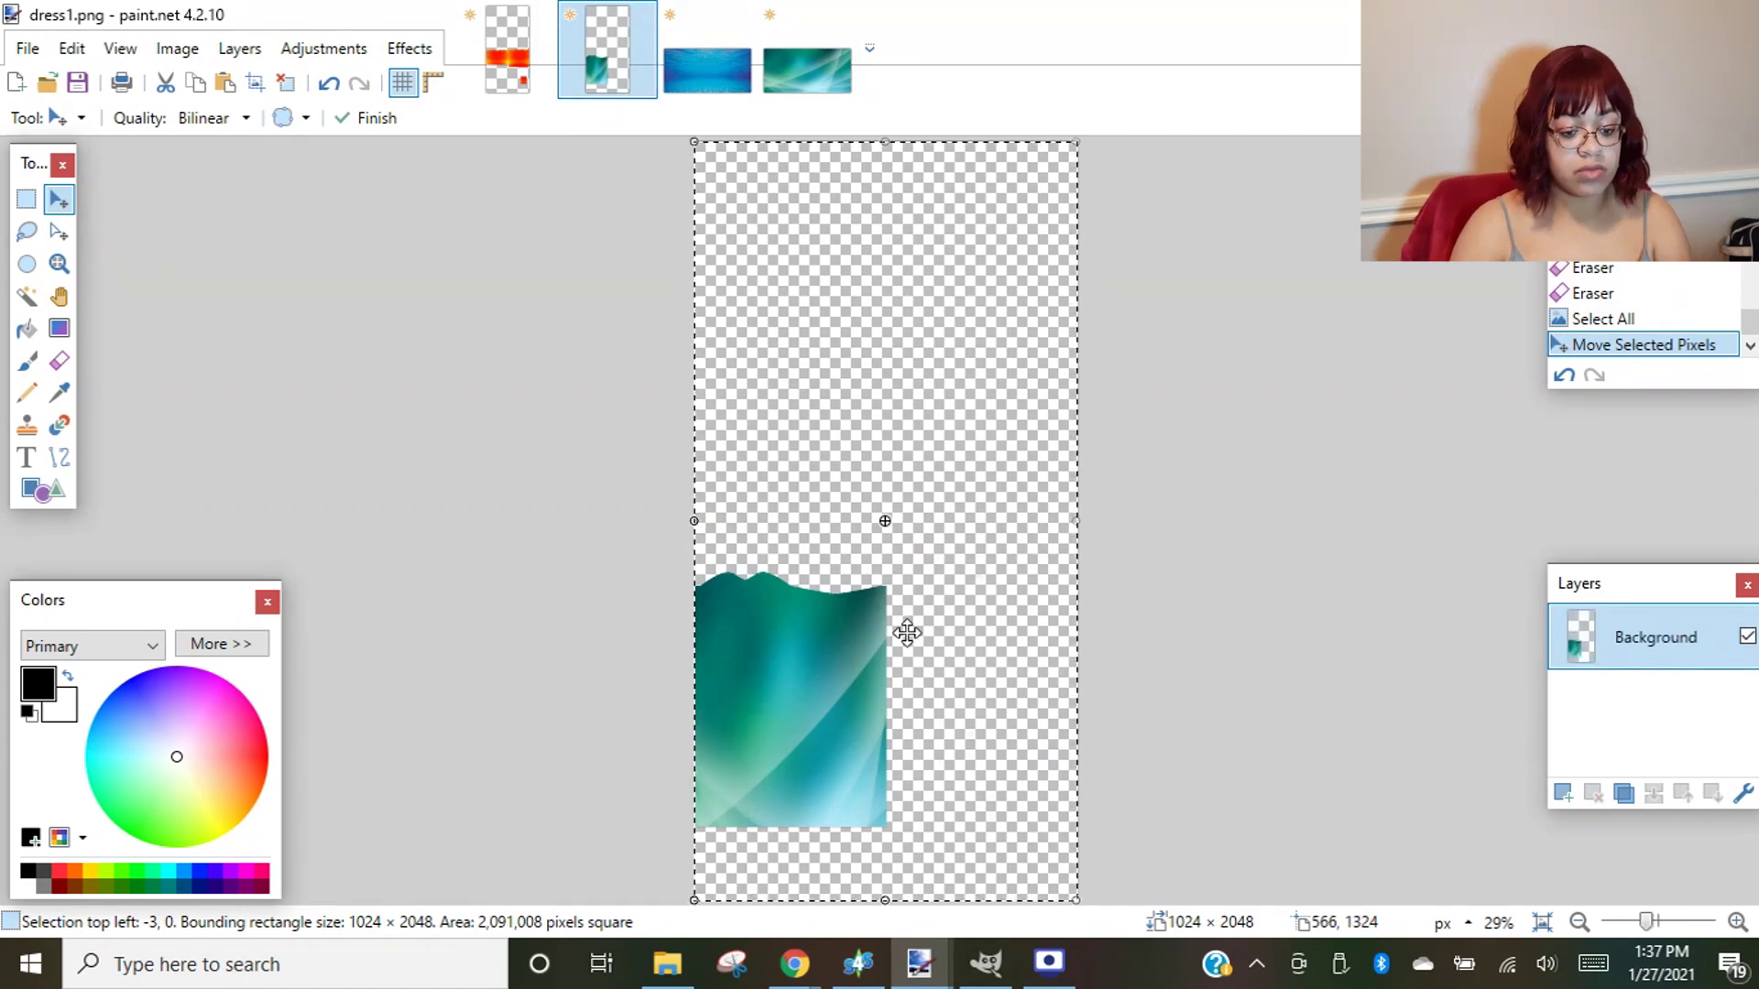
click(26, 199)
click(693, 277)
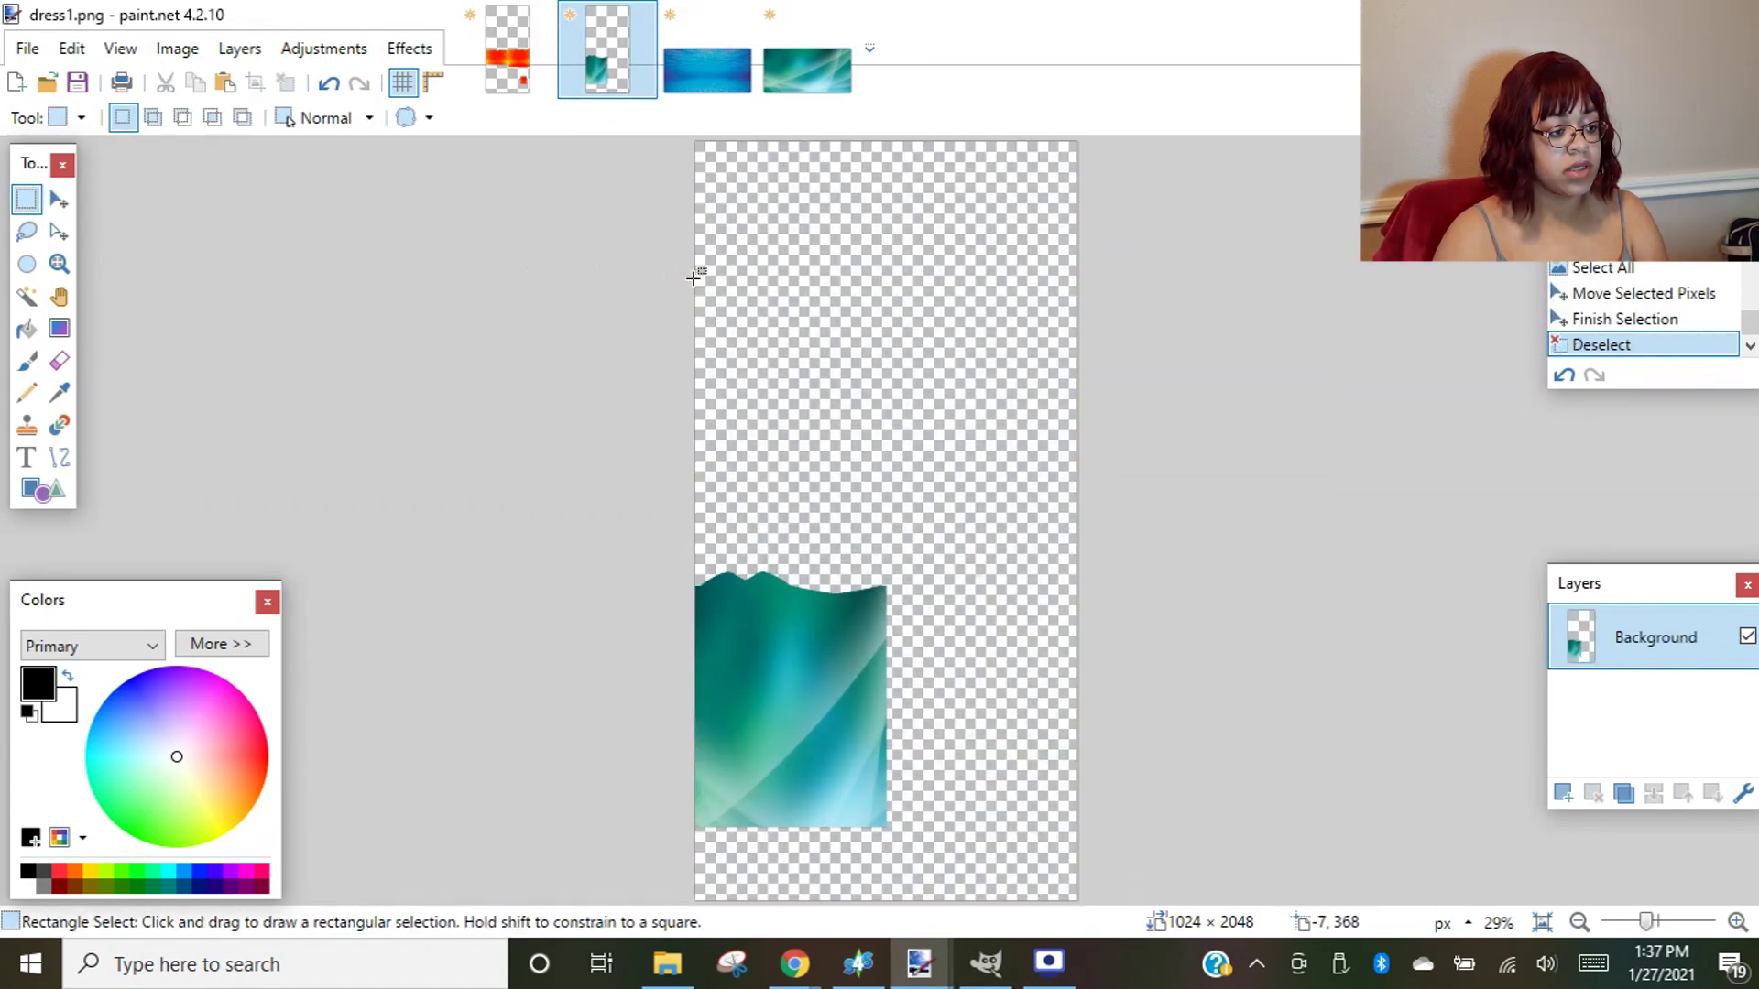
- Recolor the dress texture in dress1.png orange with Hue / Saturation, using hue -140, saturation 188 and lightness 0
click(331, 52)
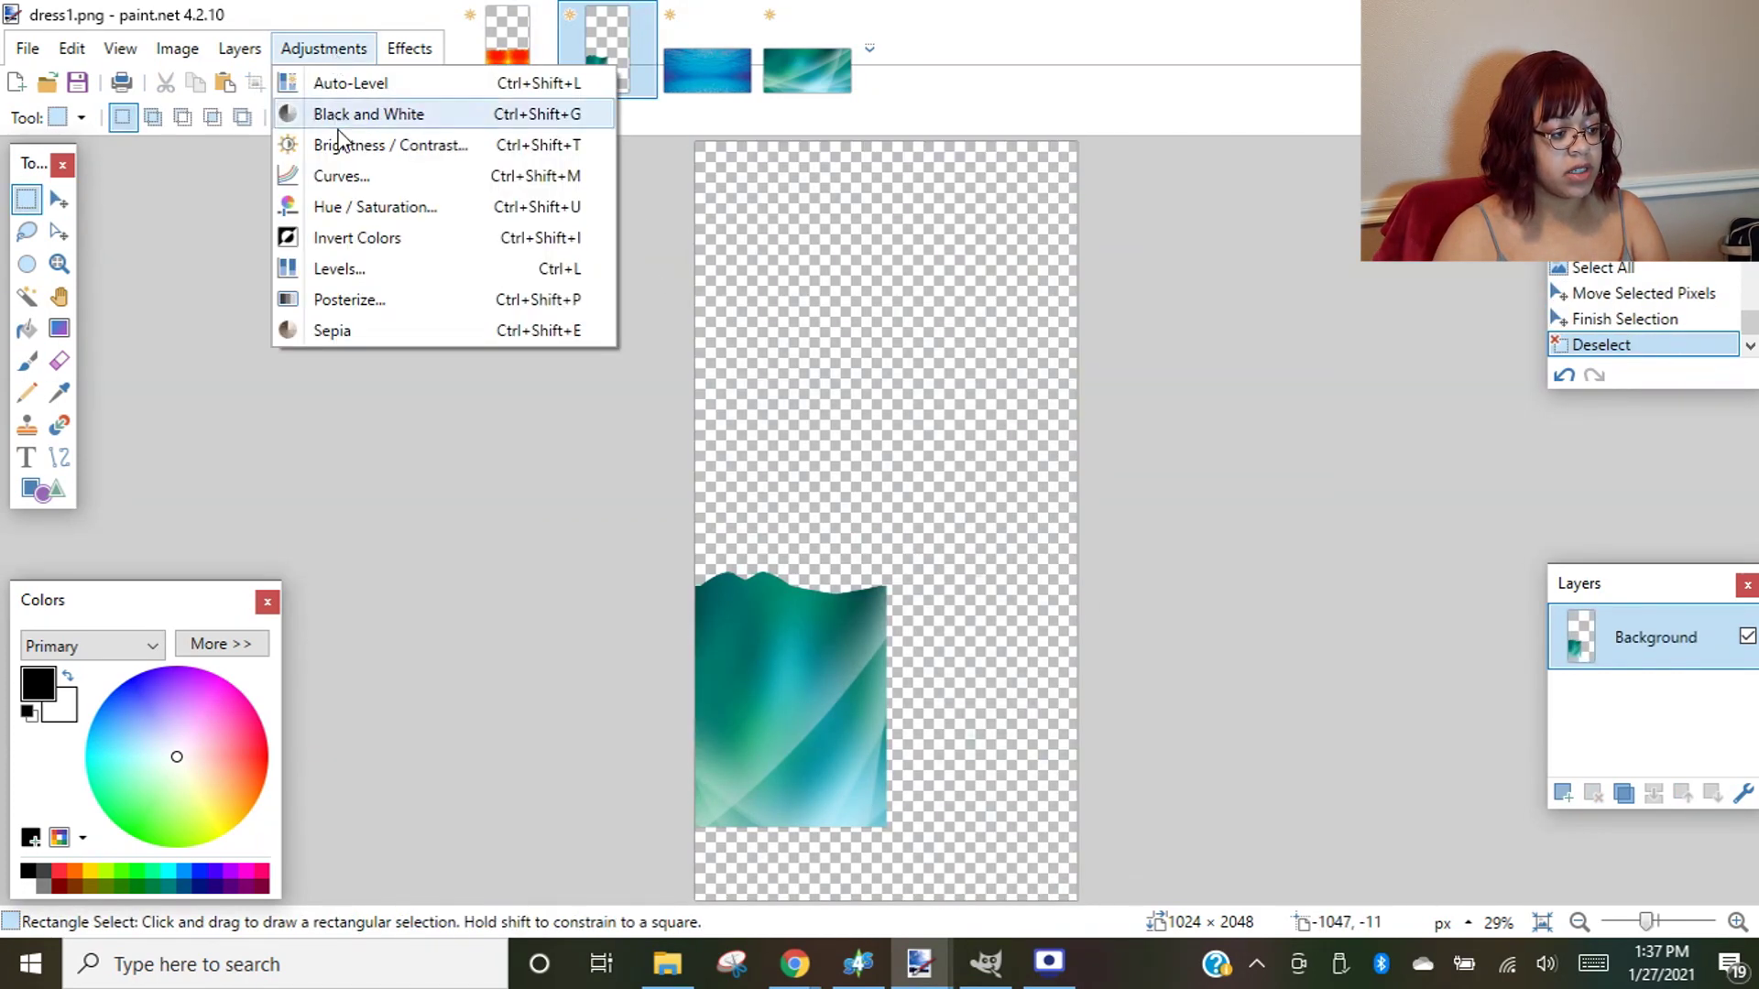
click(355, 209)
drag(969, 341, 1223, 223)
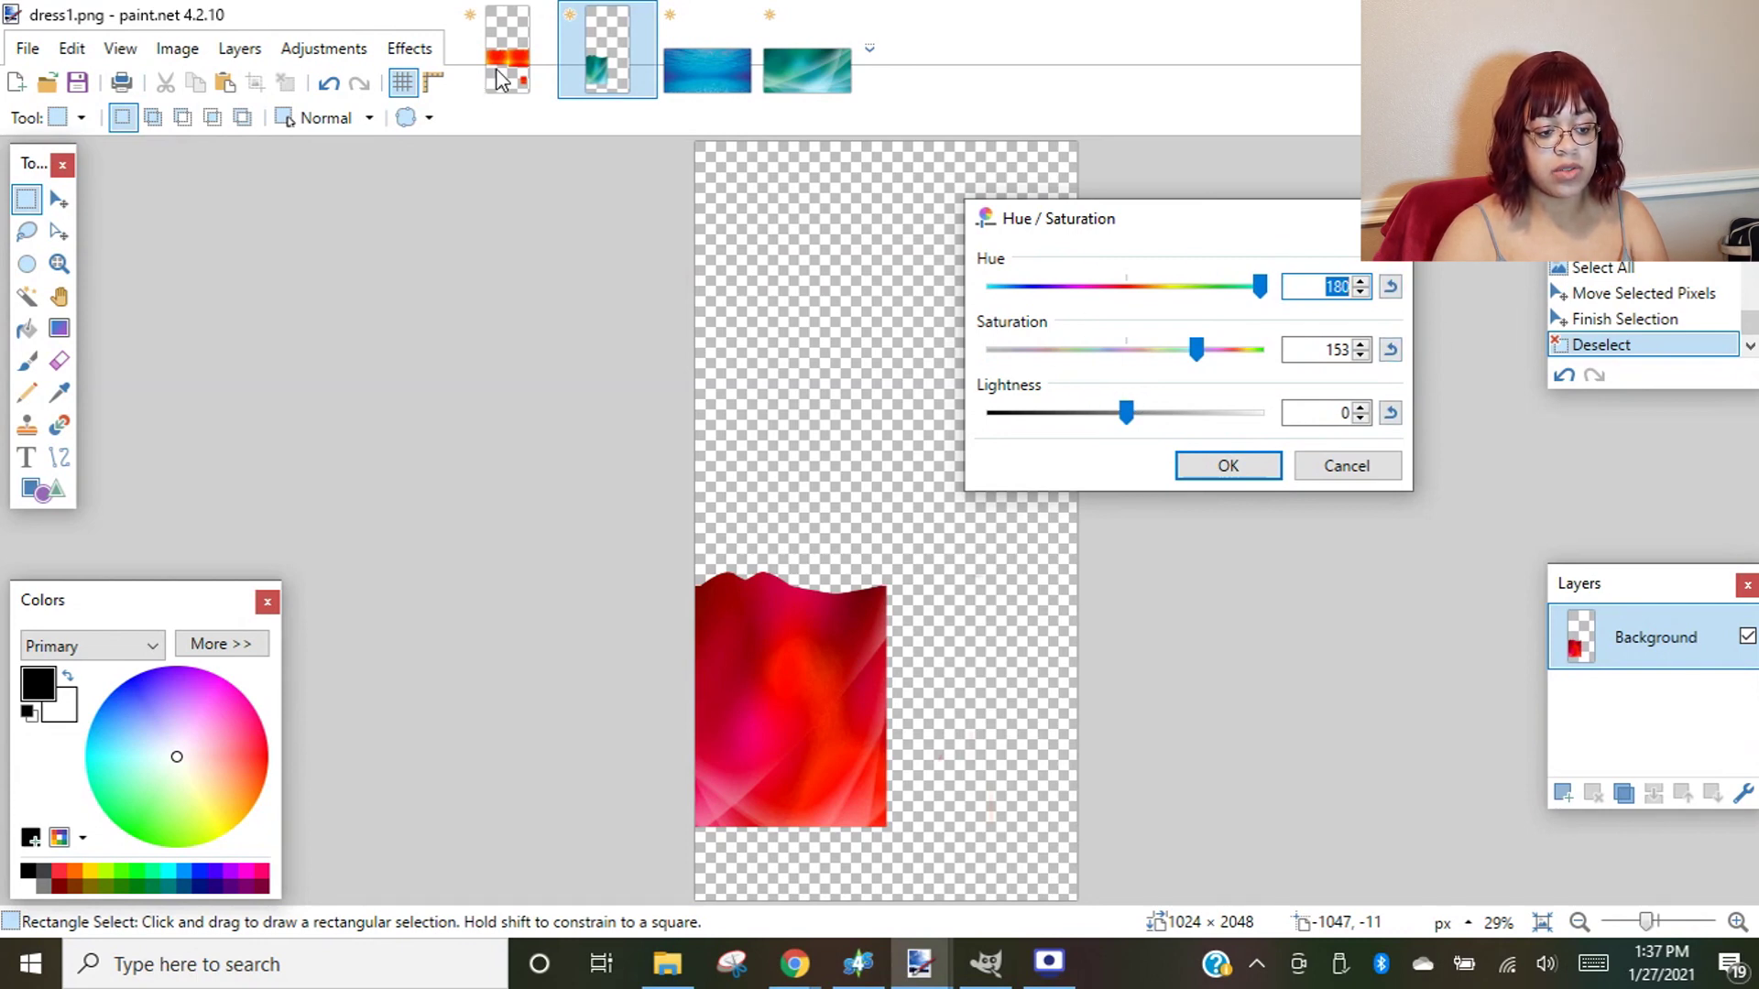
drag(1179, 238, 356, 275)
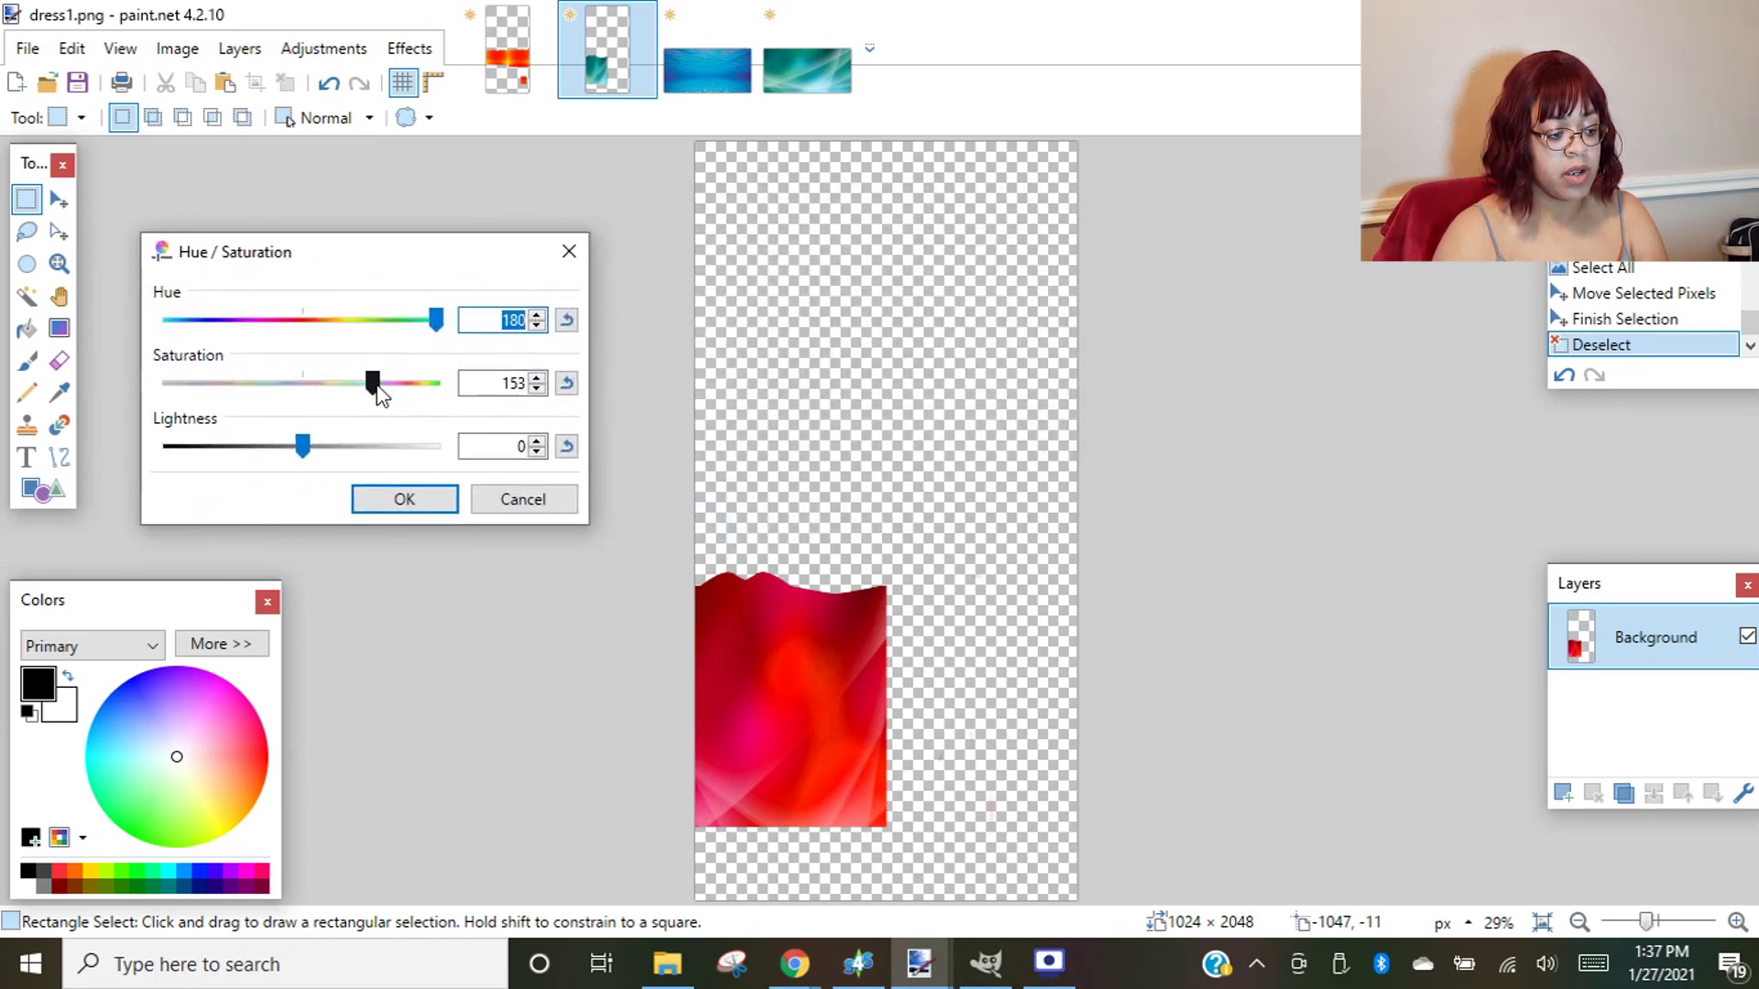
click(566, 383)
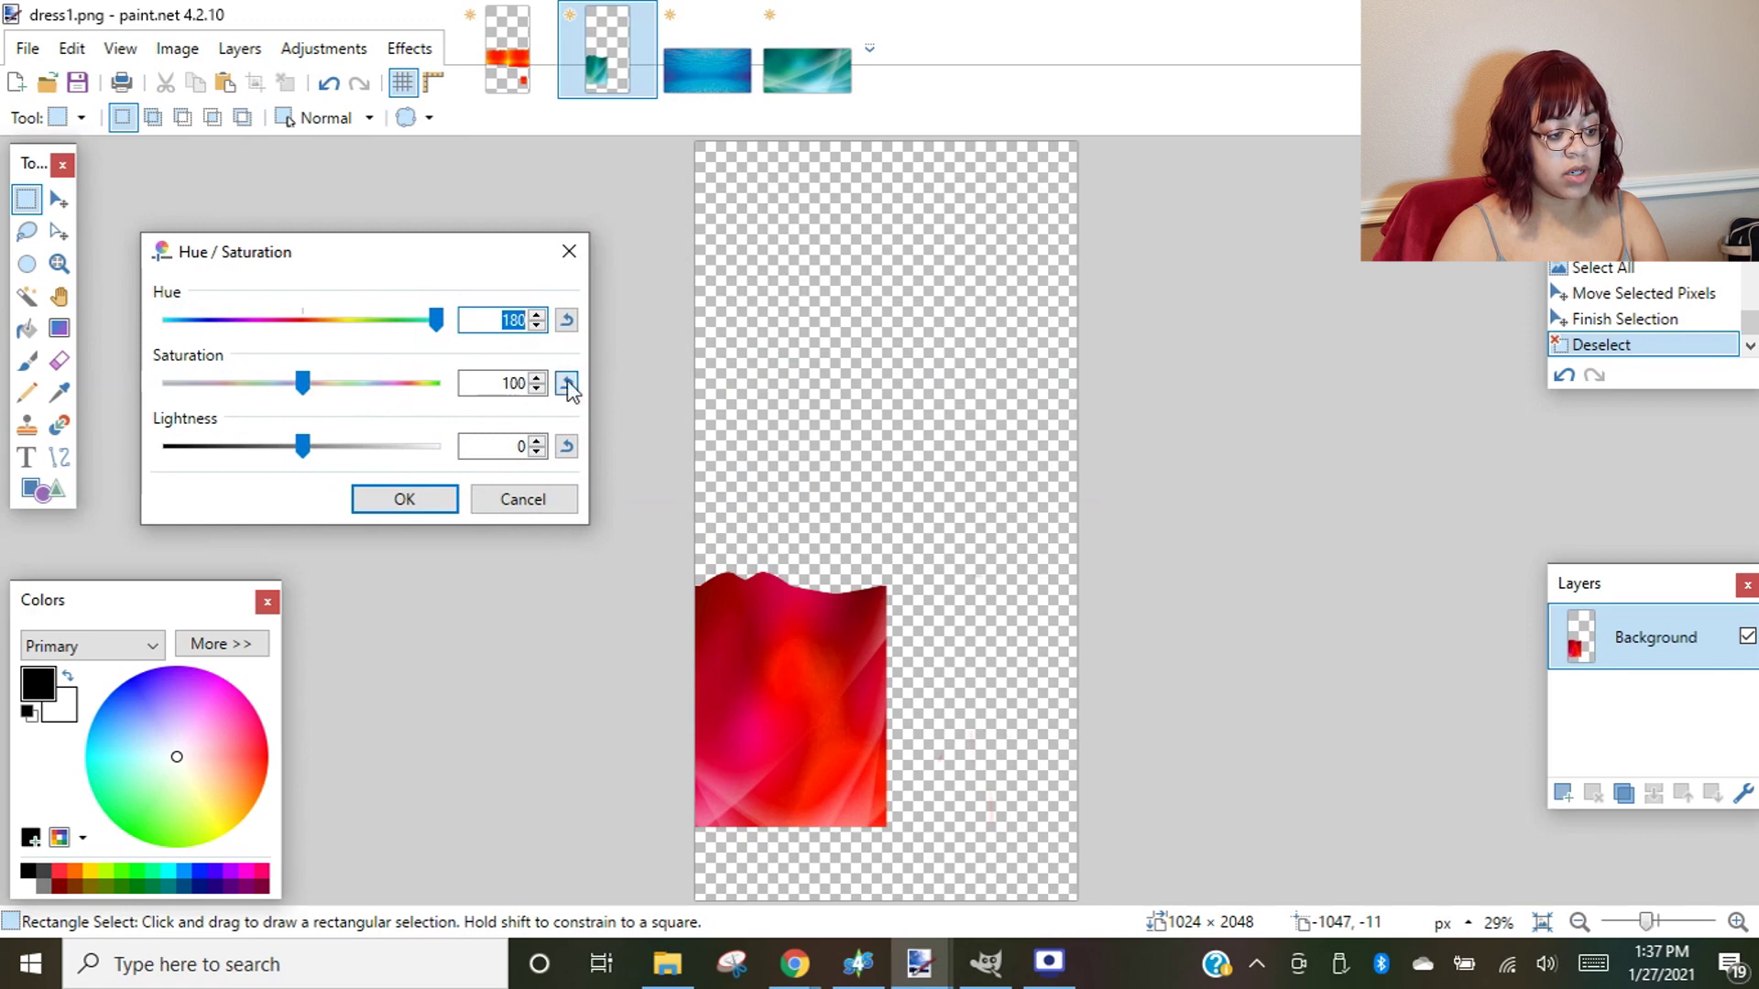
click(567, 320)
drag(300, 324, 205, 360)
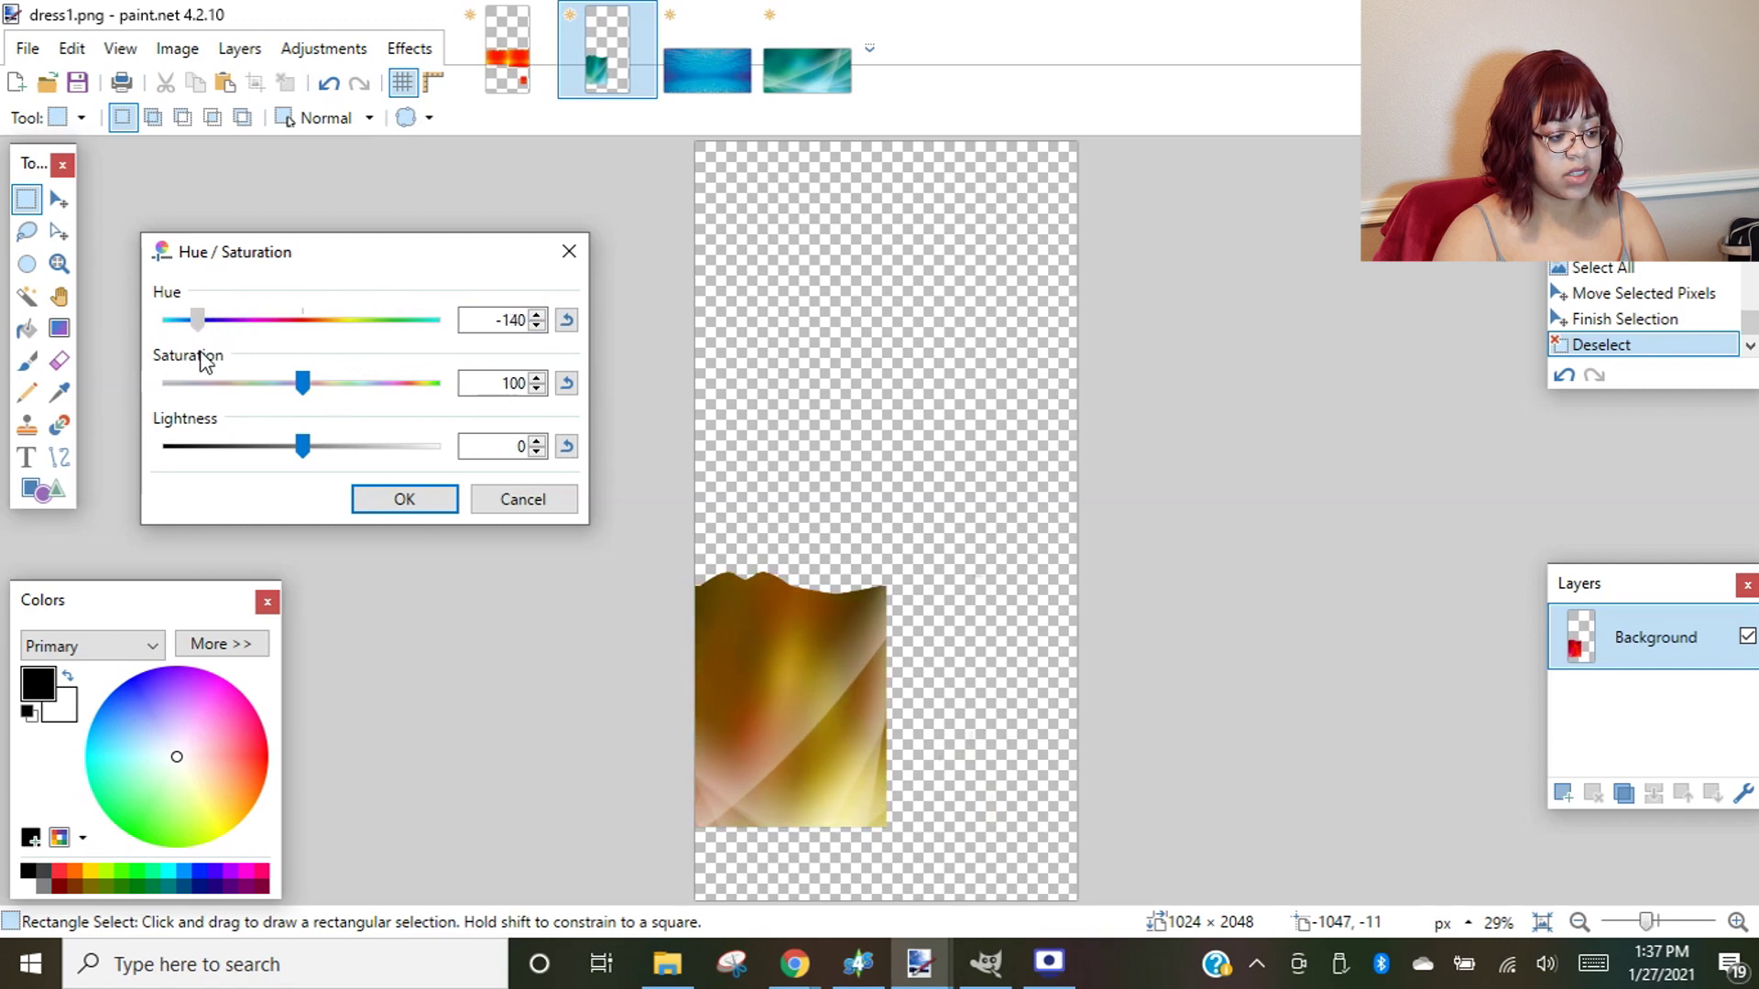
drag(312, 390, 429, 403)
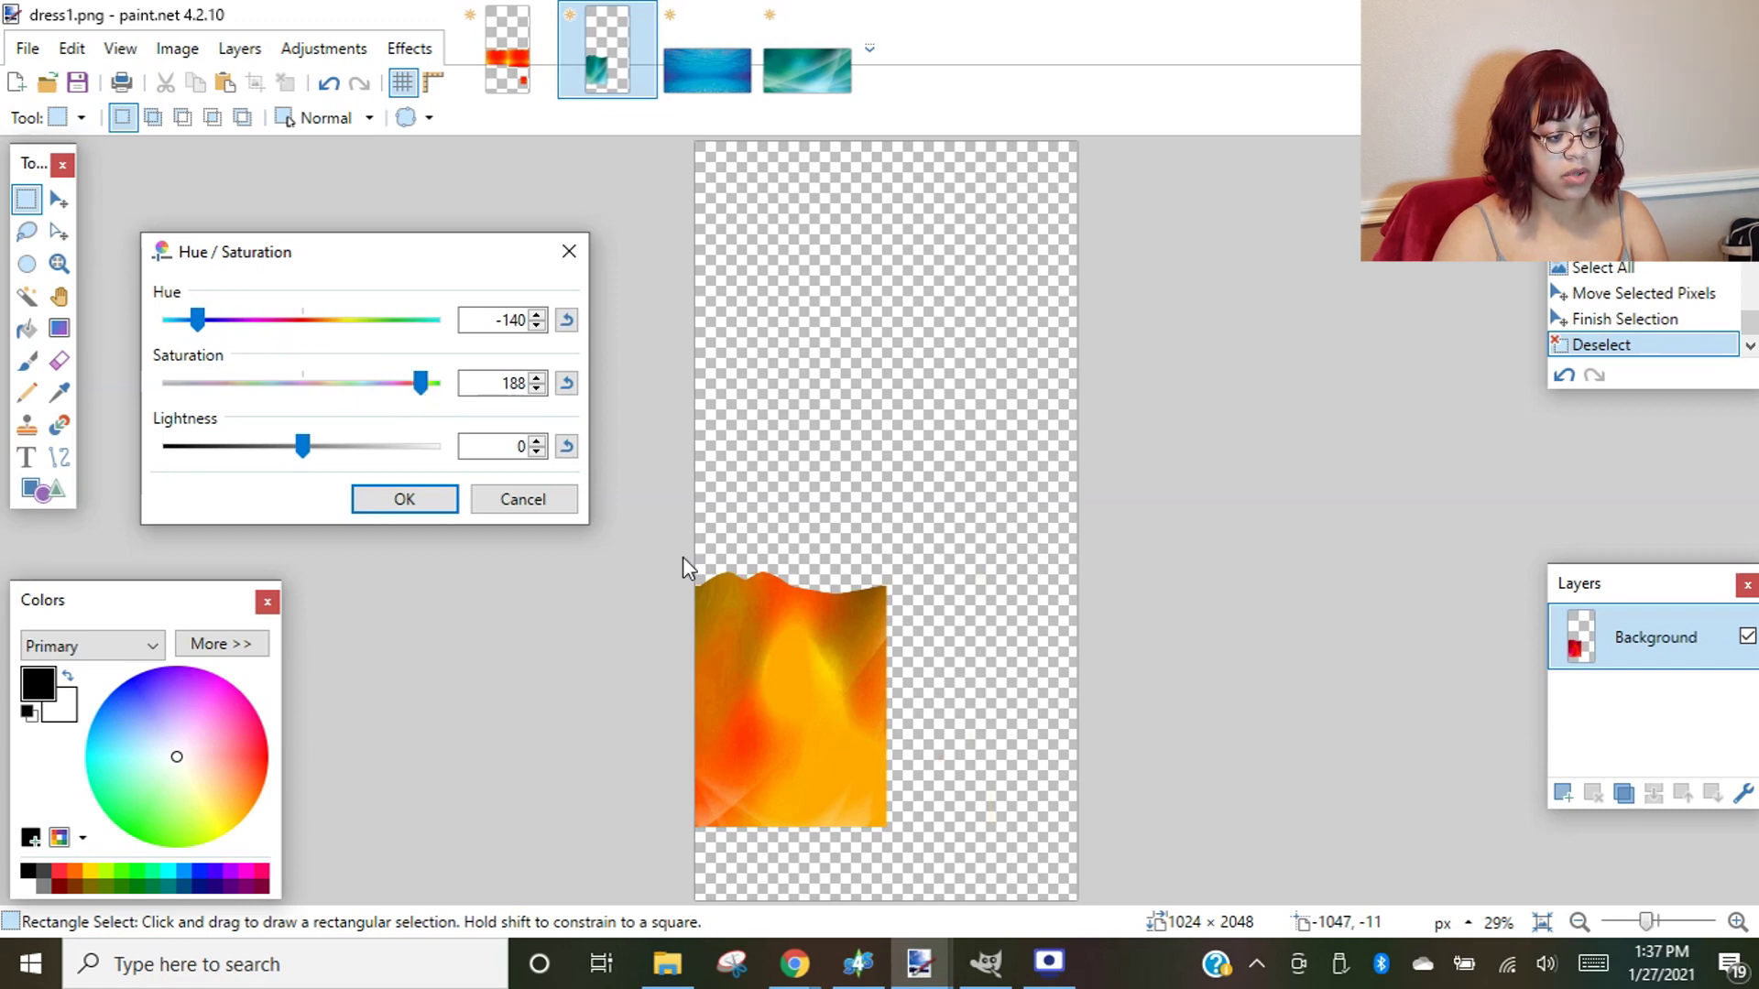
click(417, 503)
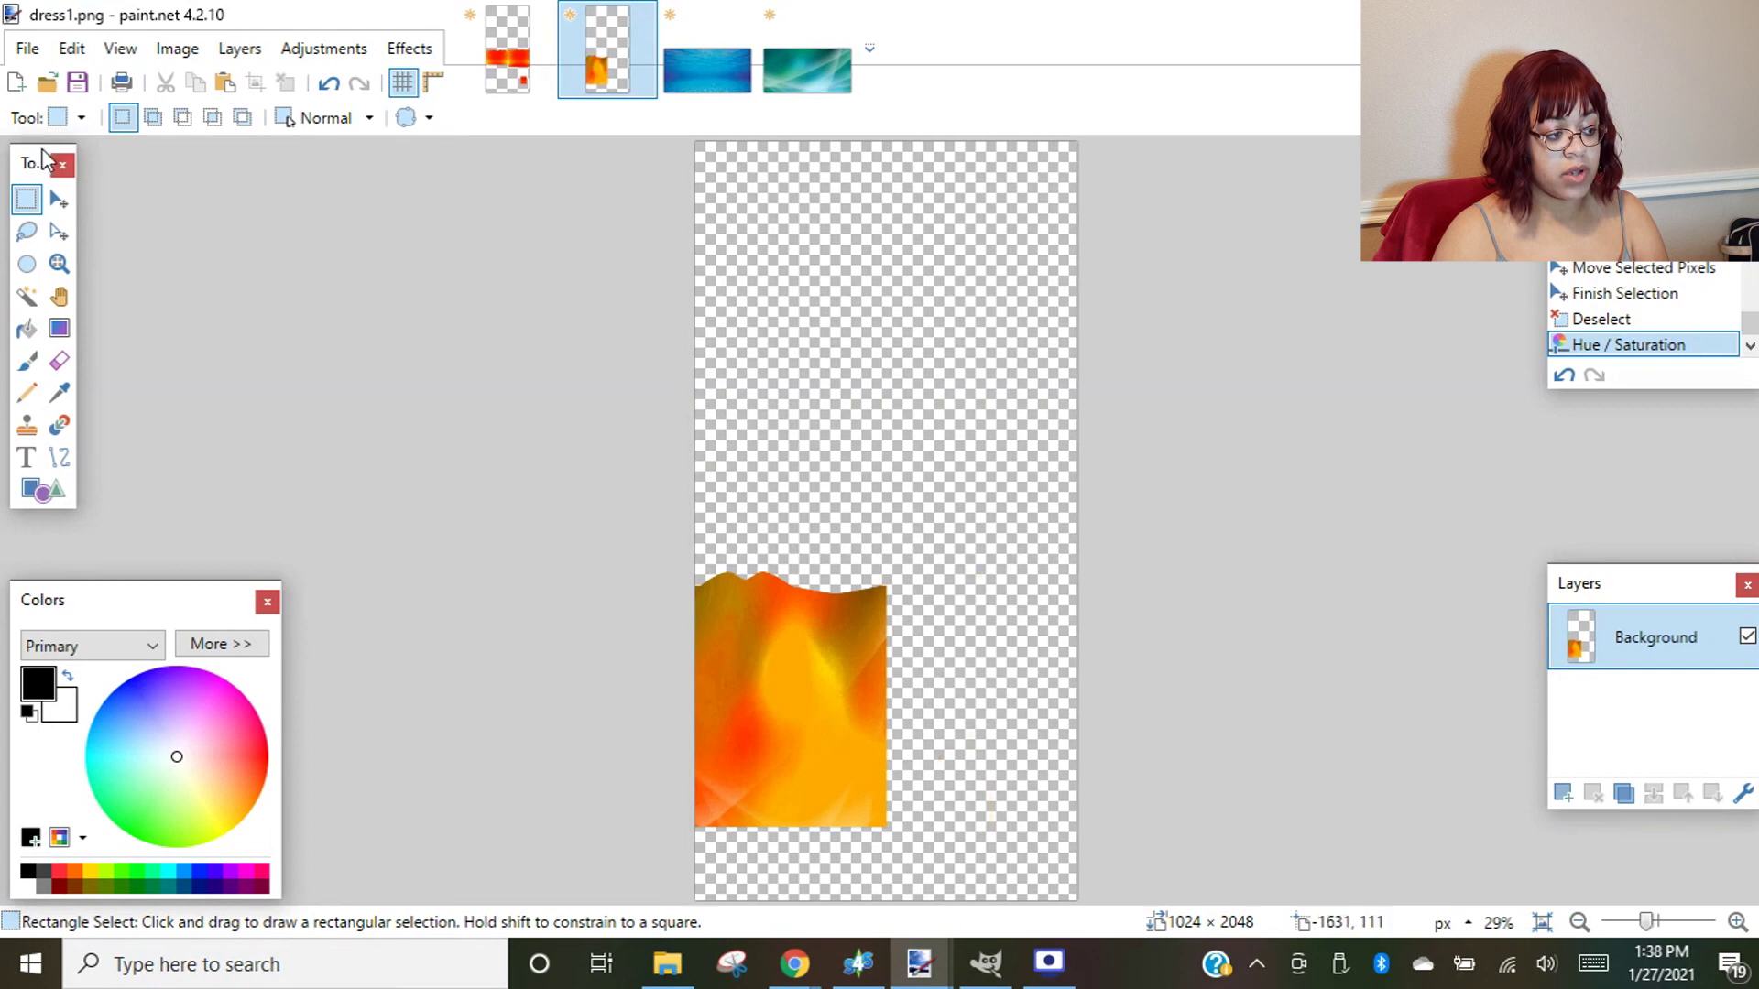
- Select the entire dress1.png canvas and copy the recolored dress texture
click(70, 193)
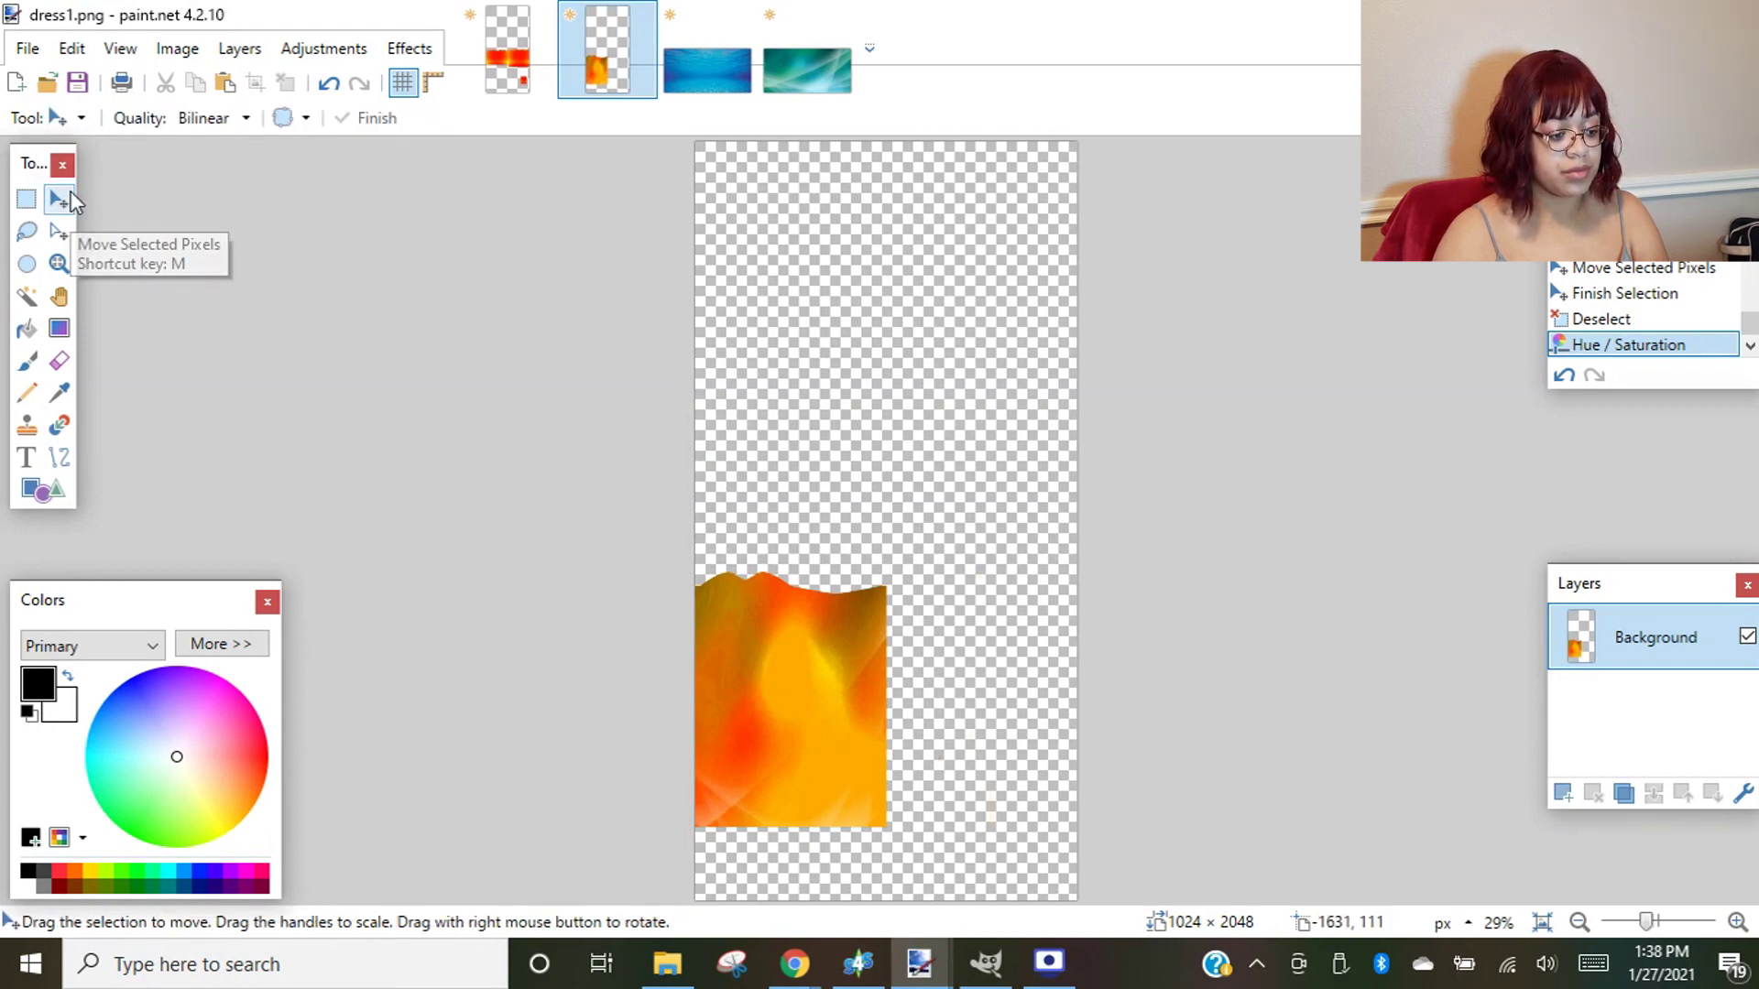
key(ctrl+a)
click(785, 381)
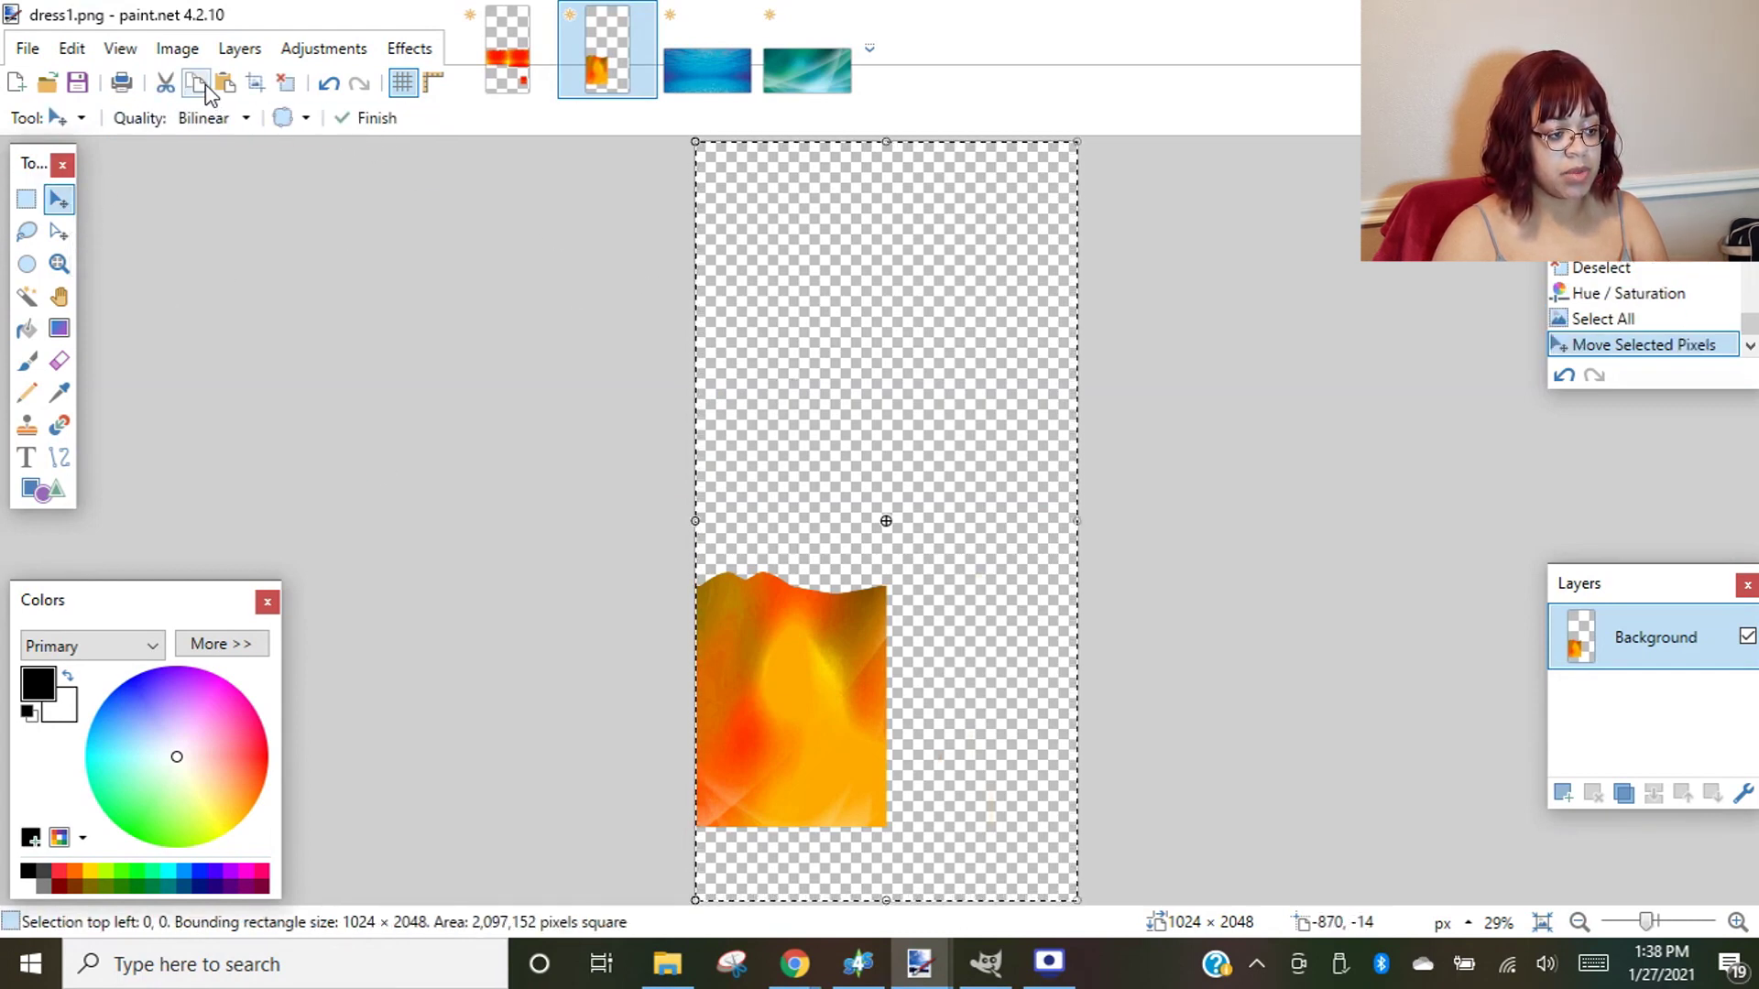
- Paste the dress texture onto a new layer in longshirt3.png, merge it down and save the image
click(530, 66)
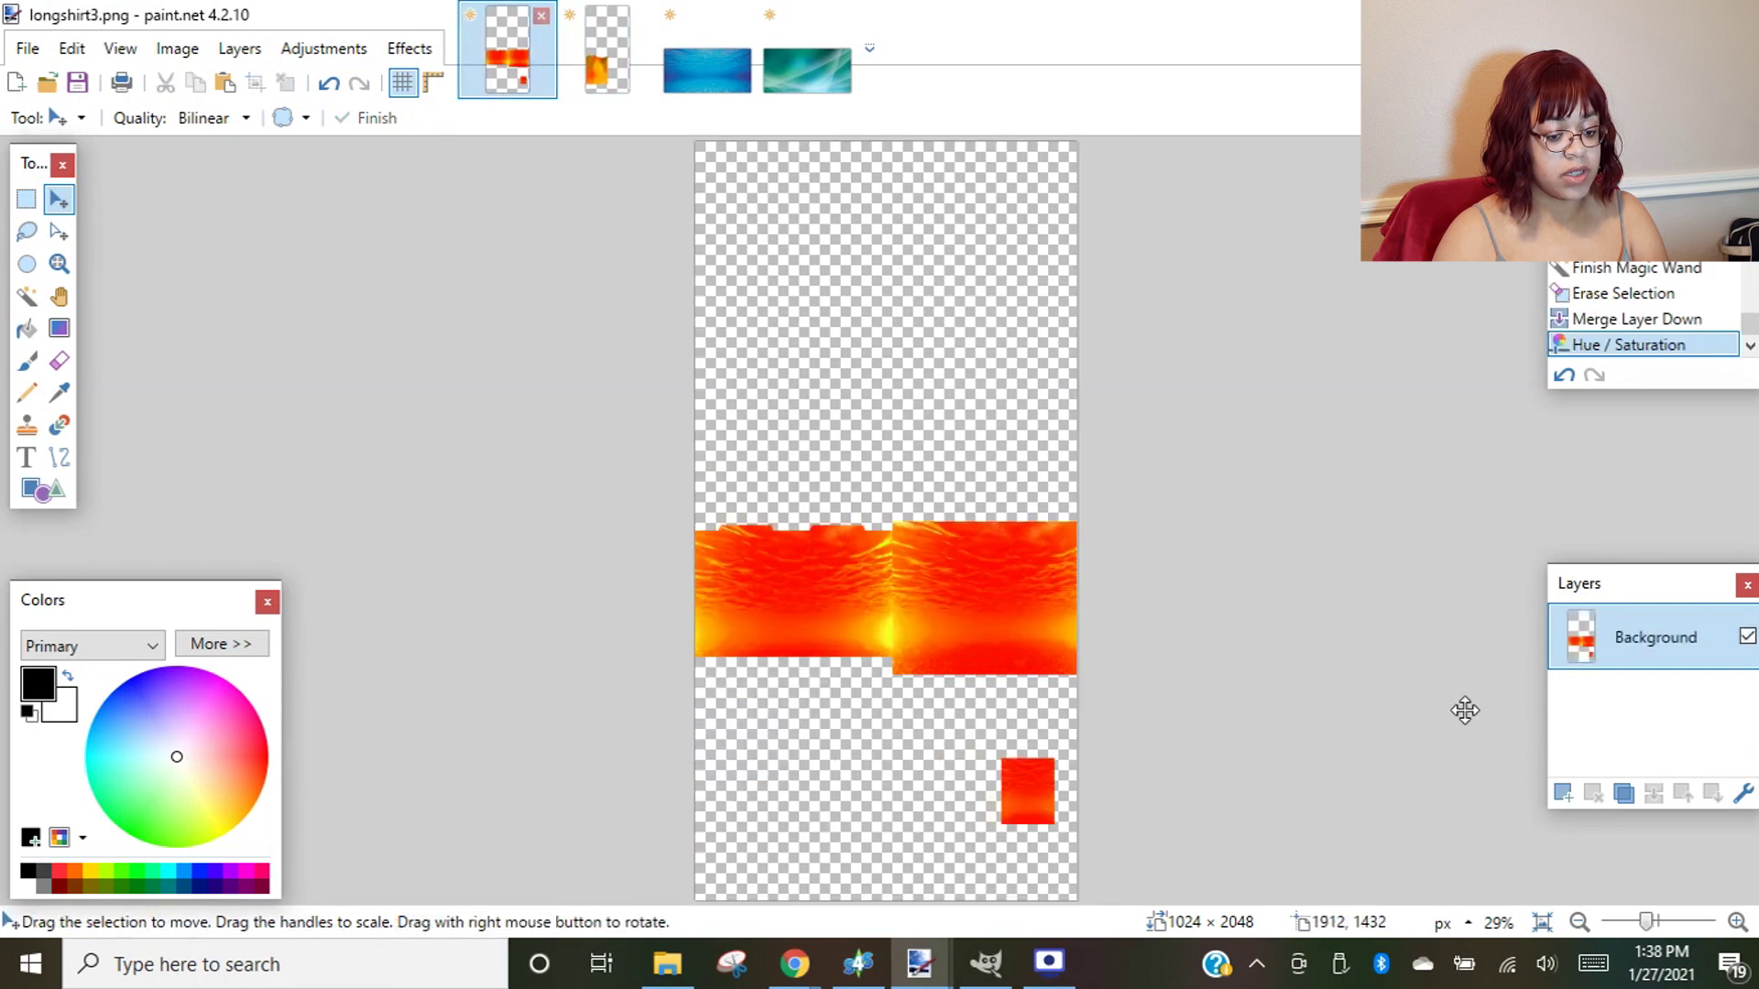
click(1563, 793)
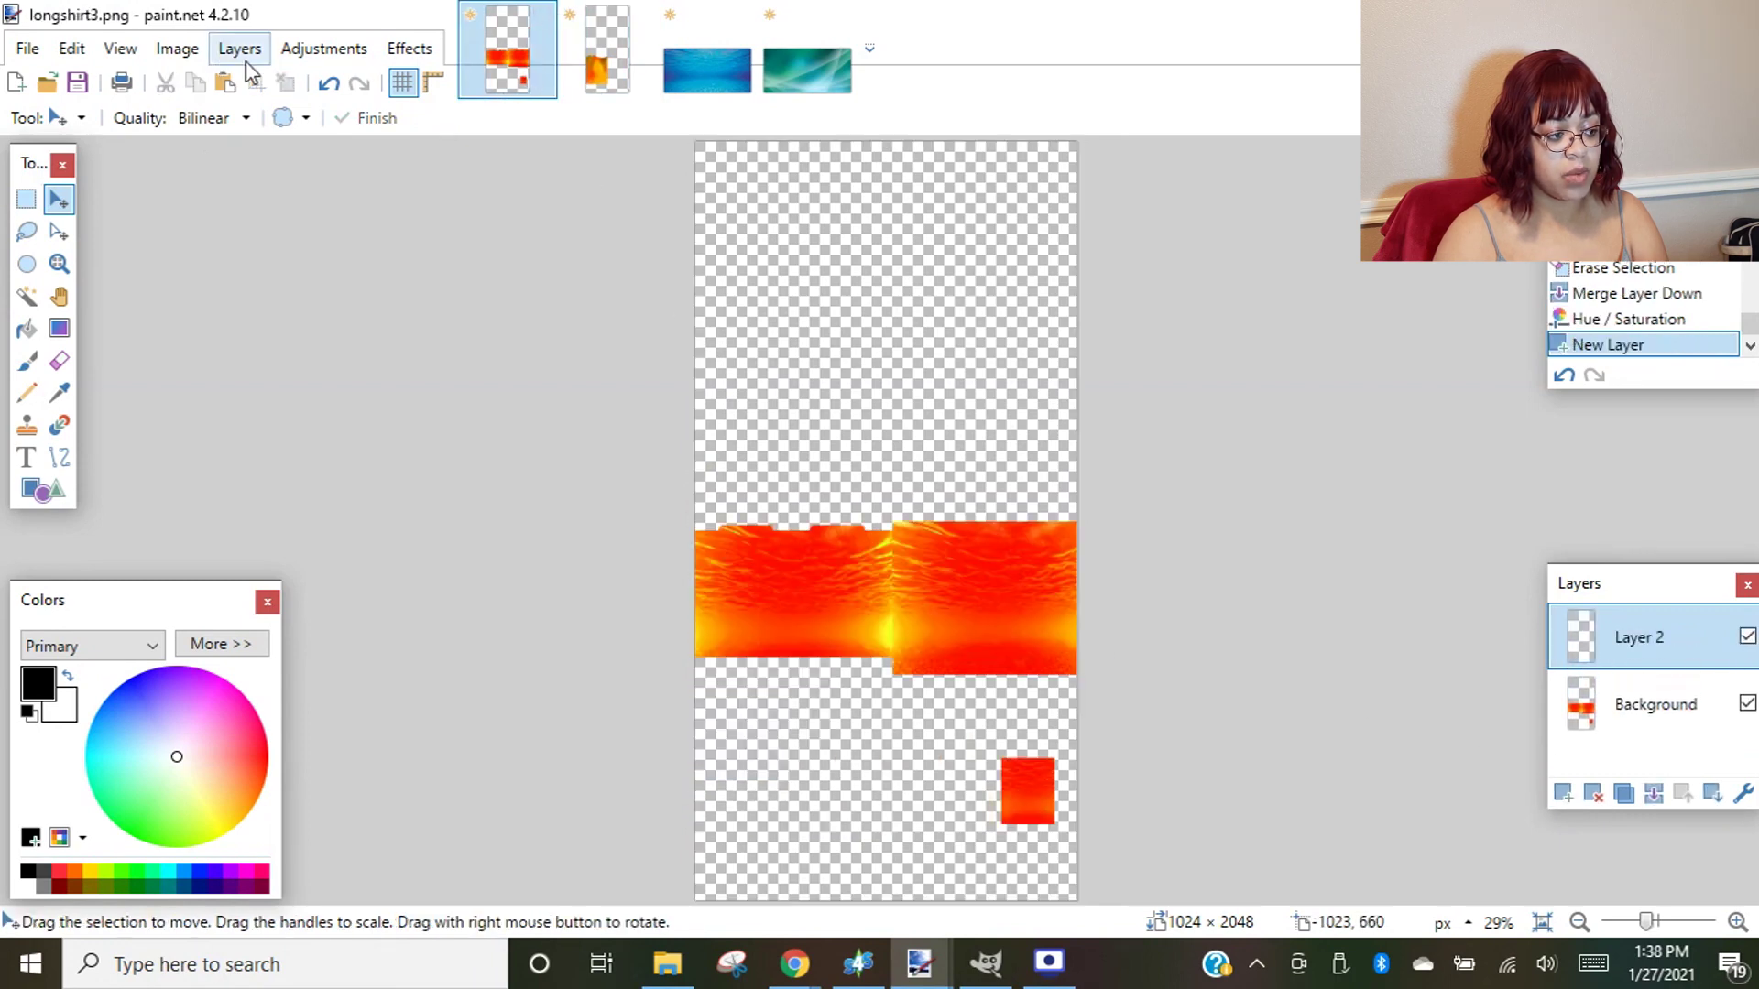
click(225, 83)
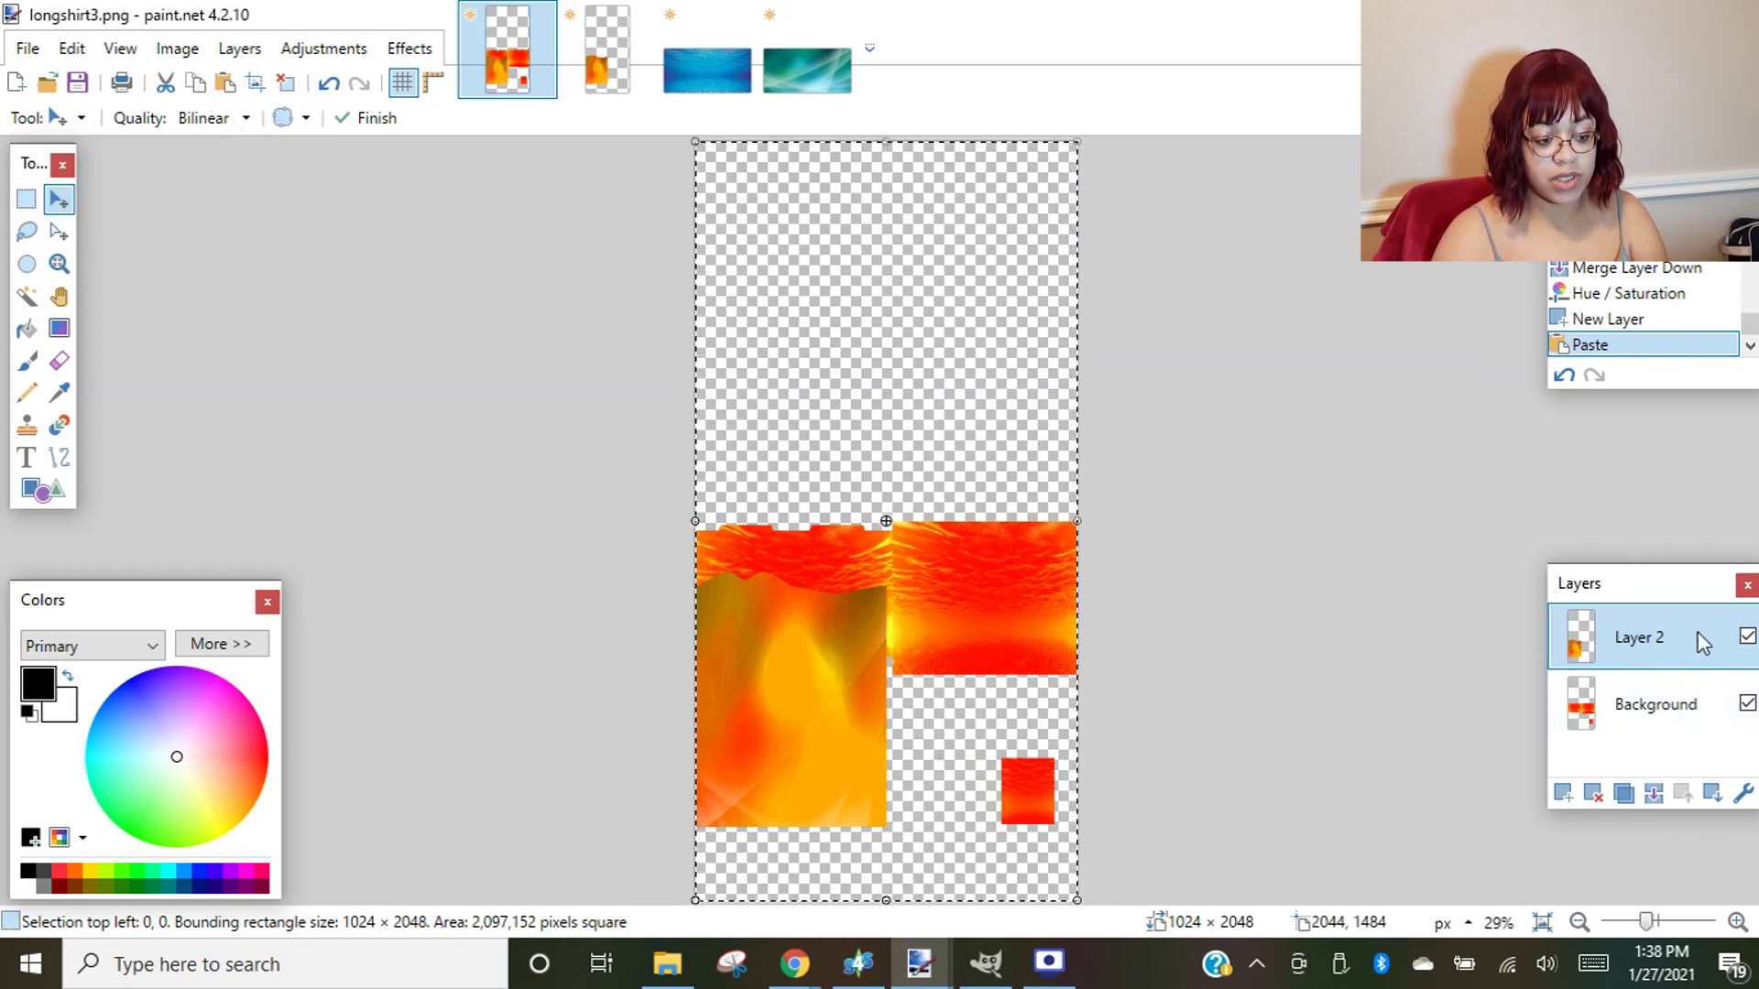
click(1653, 793)
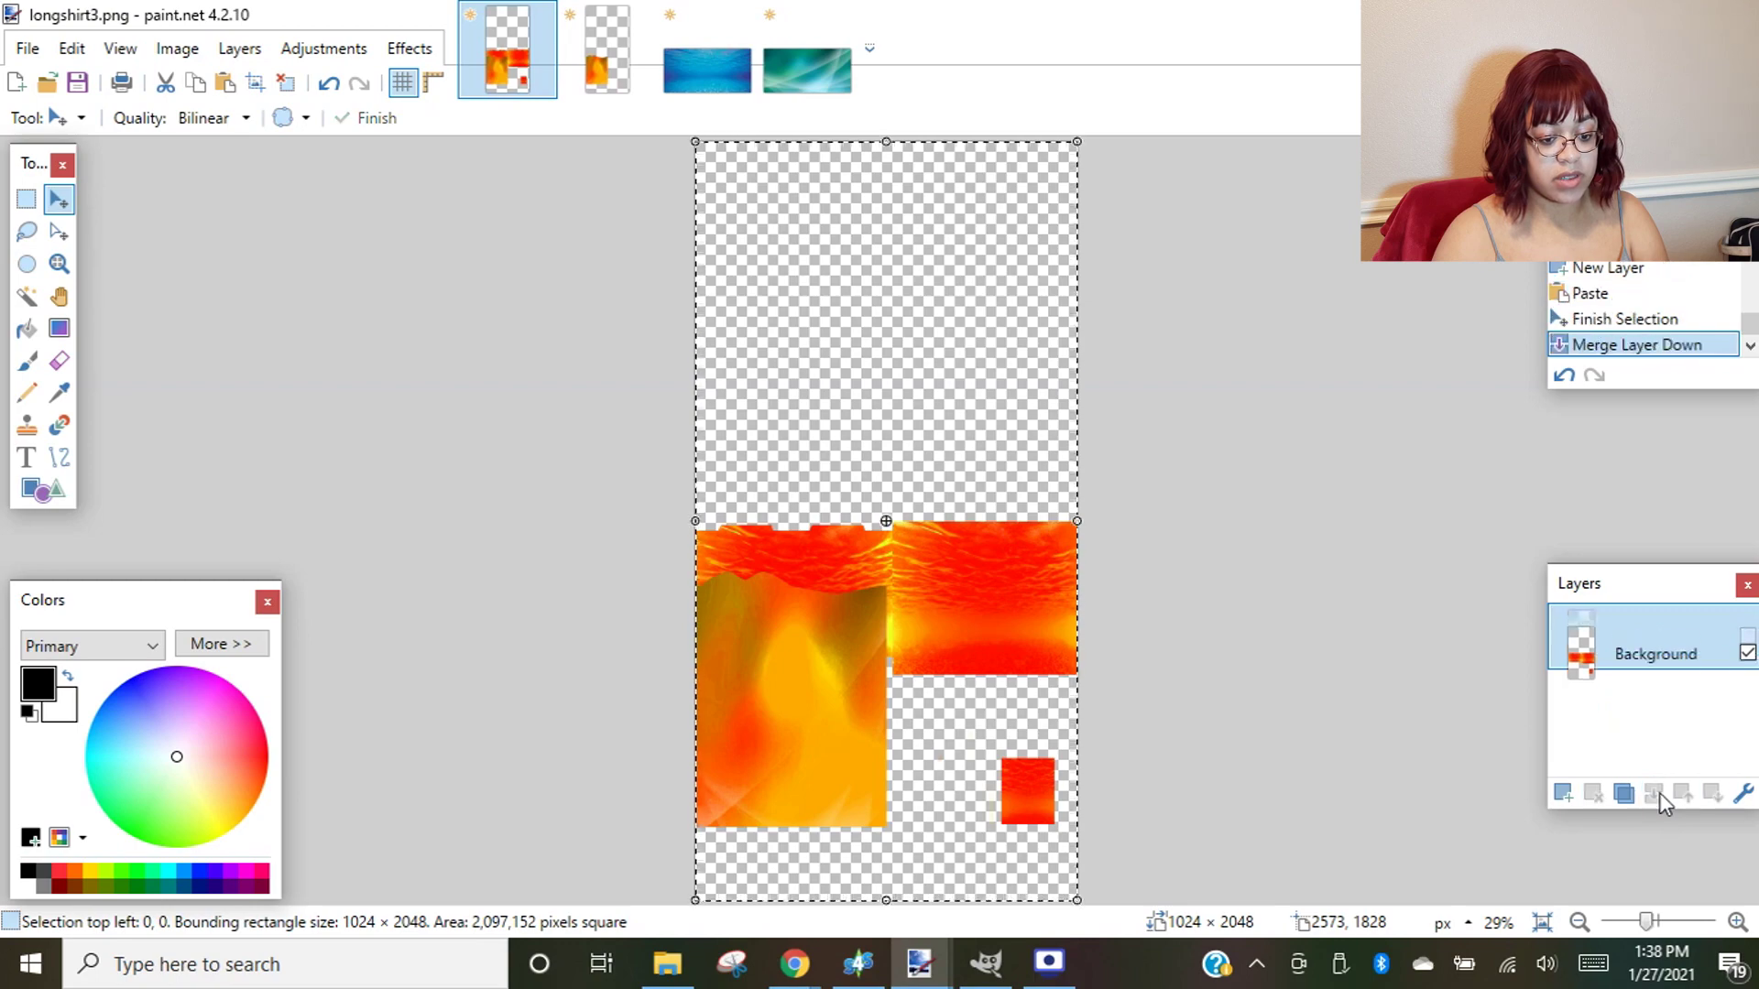
click(83, 81)
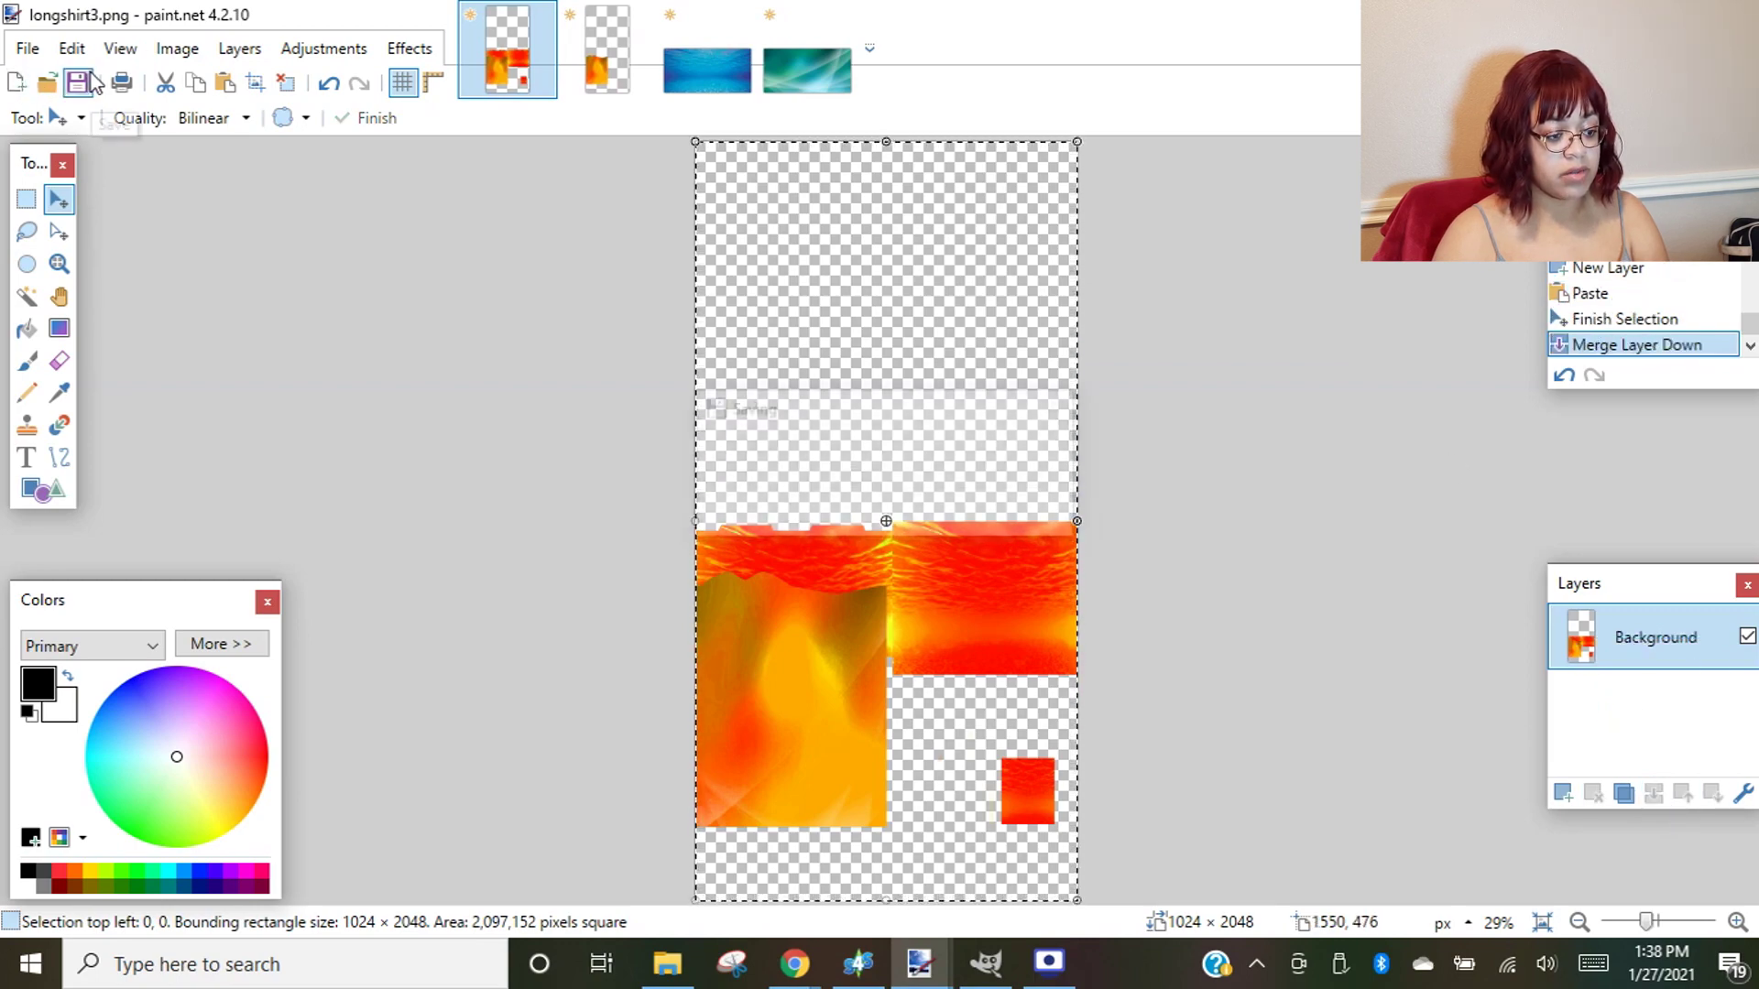
- Switch to Sims 4 Studio and import the red-orange texture from the dds files folder as the second swatch's diffuse texture
click(850, 958)
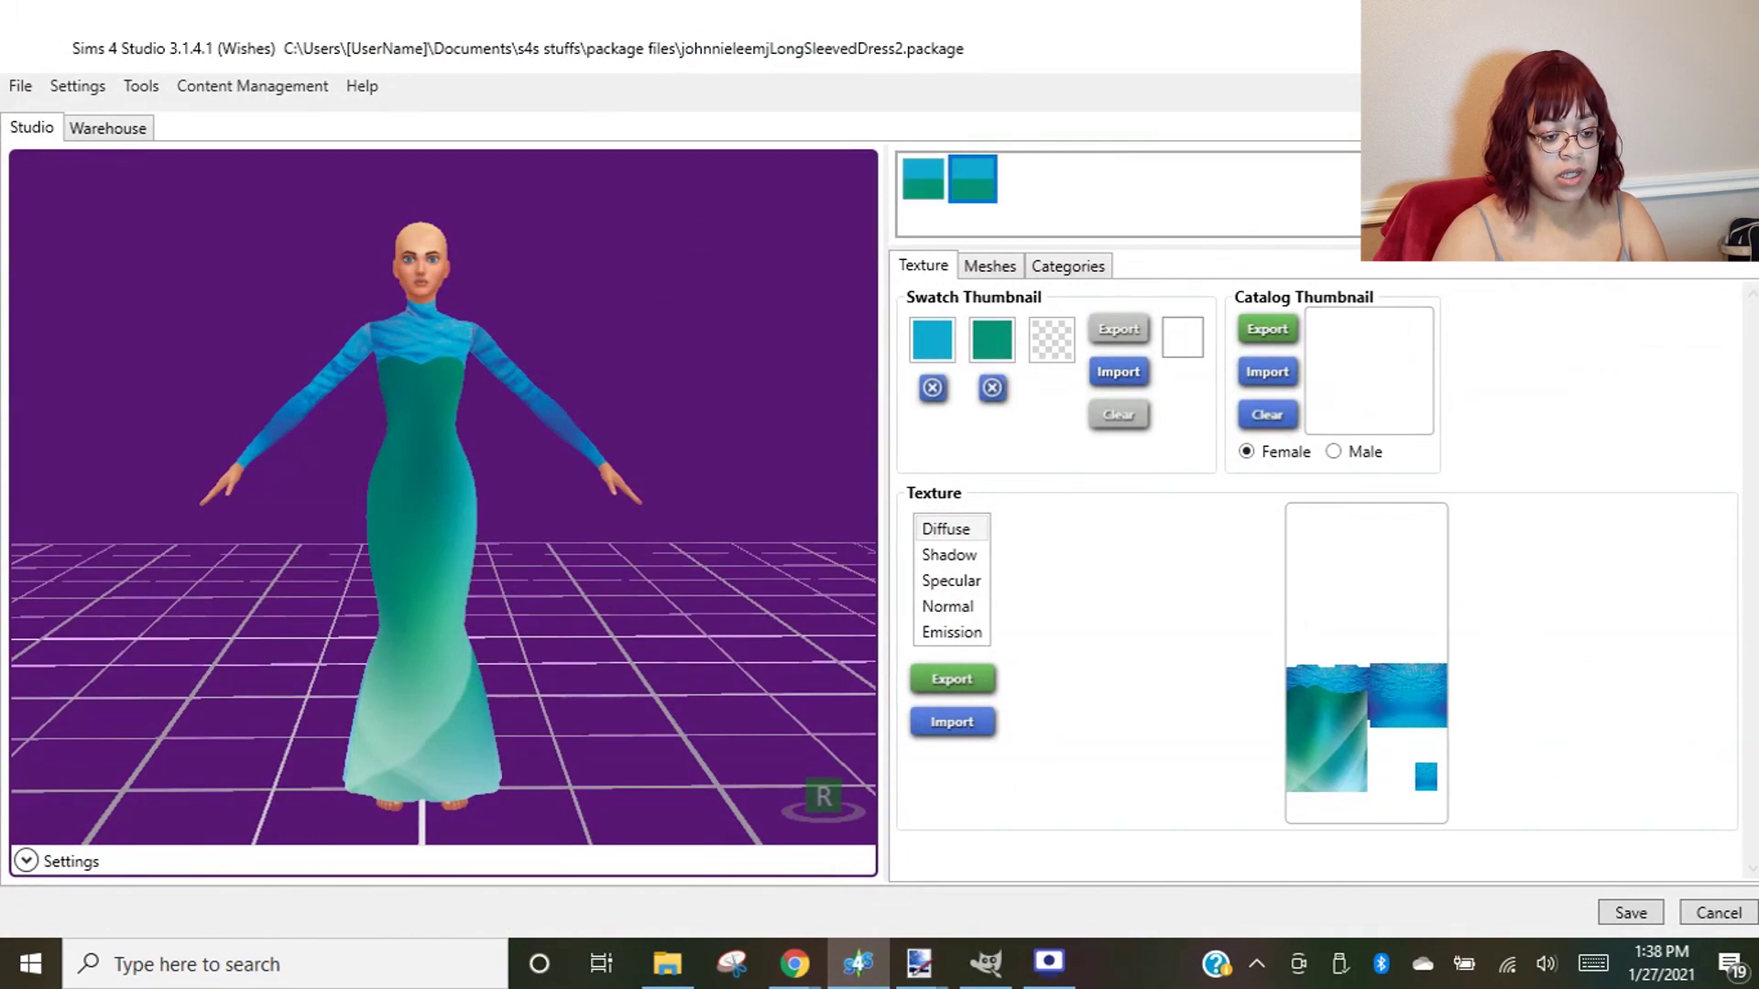
click(953, 728)
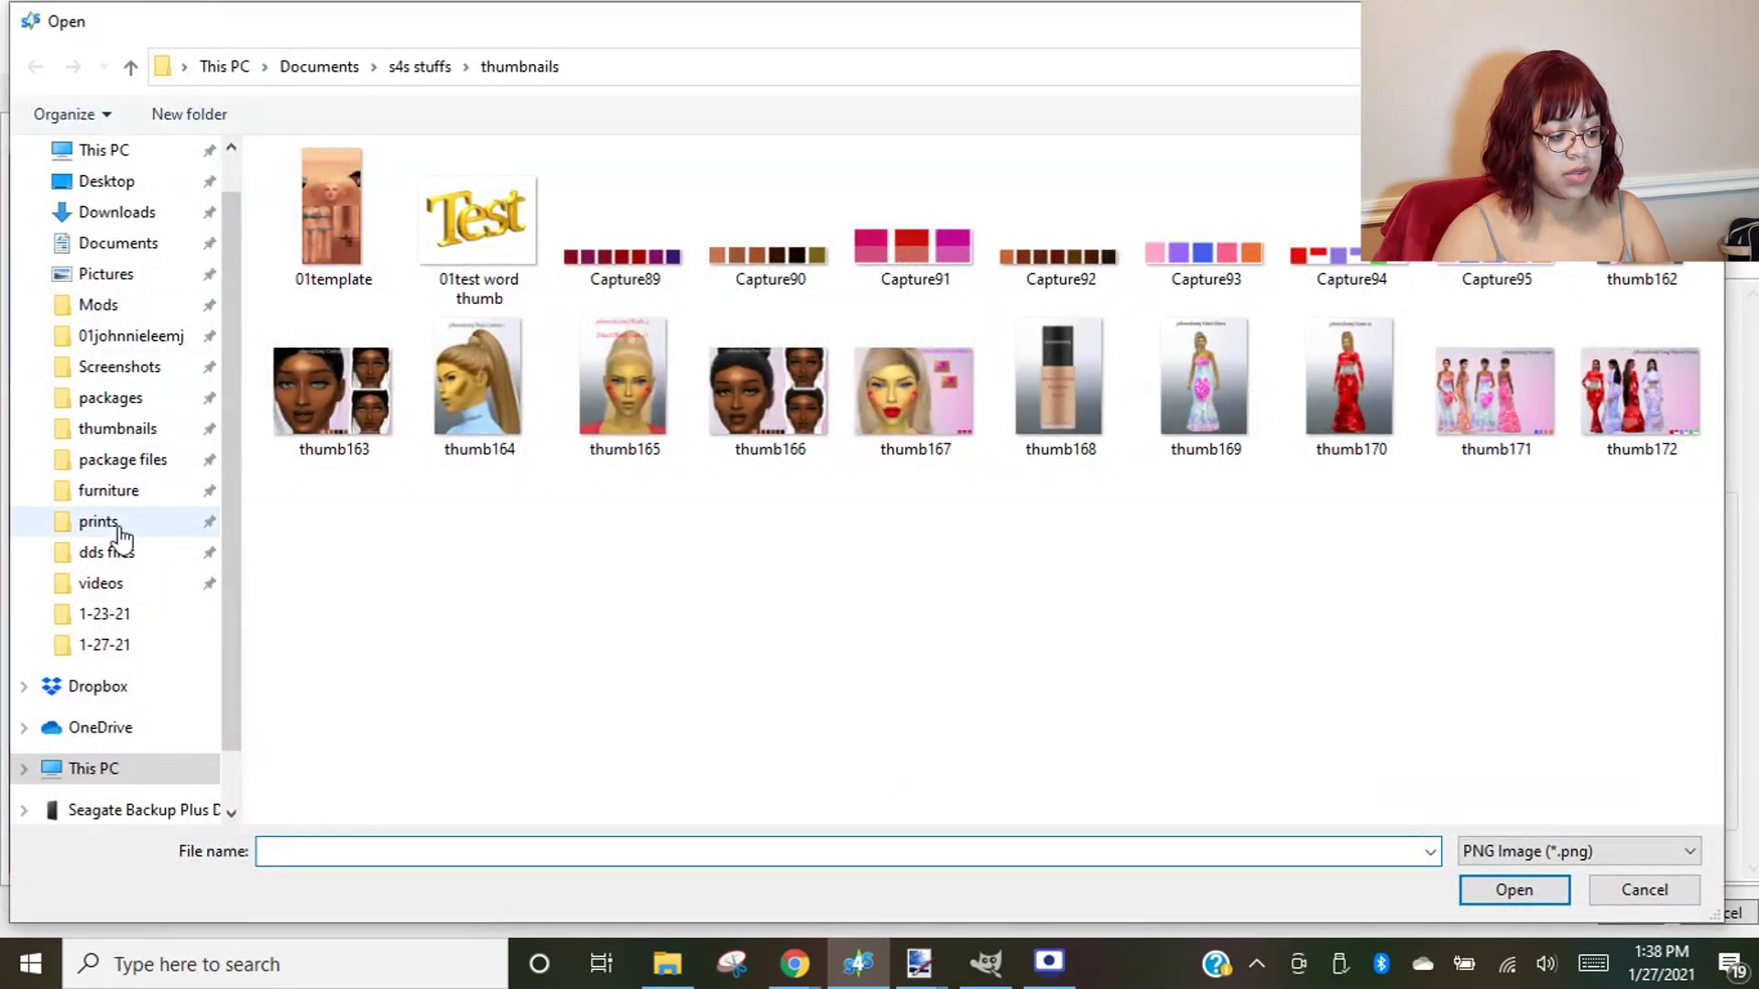
click(106, 552)
double_click(499, 408)
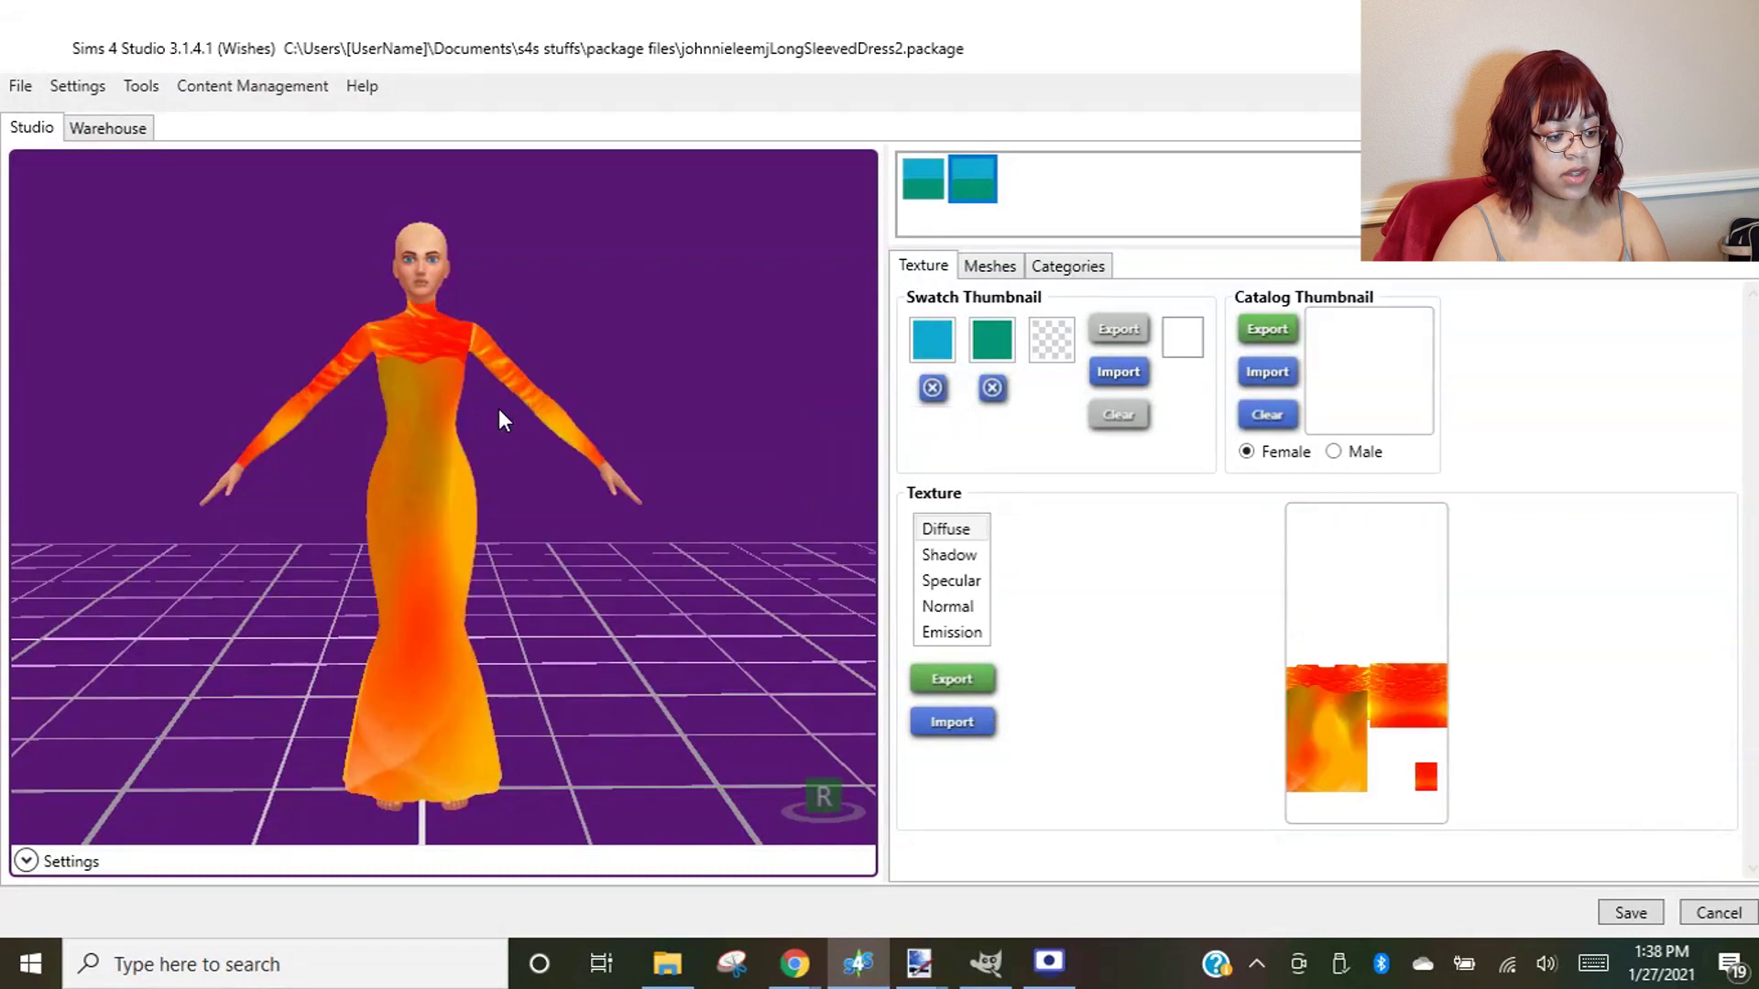
- Set the second swatch's thumbnail colors to red and orange to match the dress, and inspect the model from different angles
drag(538, 636, 508, 583)
drag(692, 619, 895, 546)
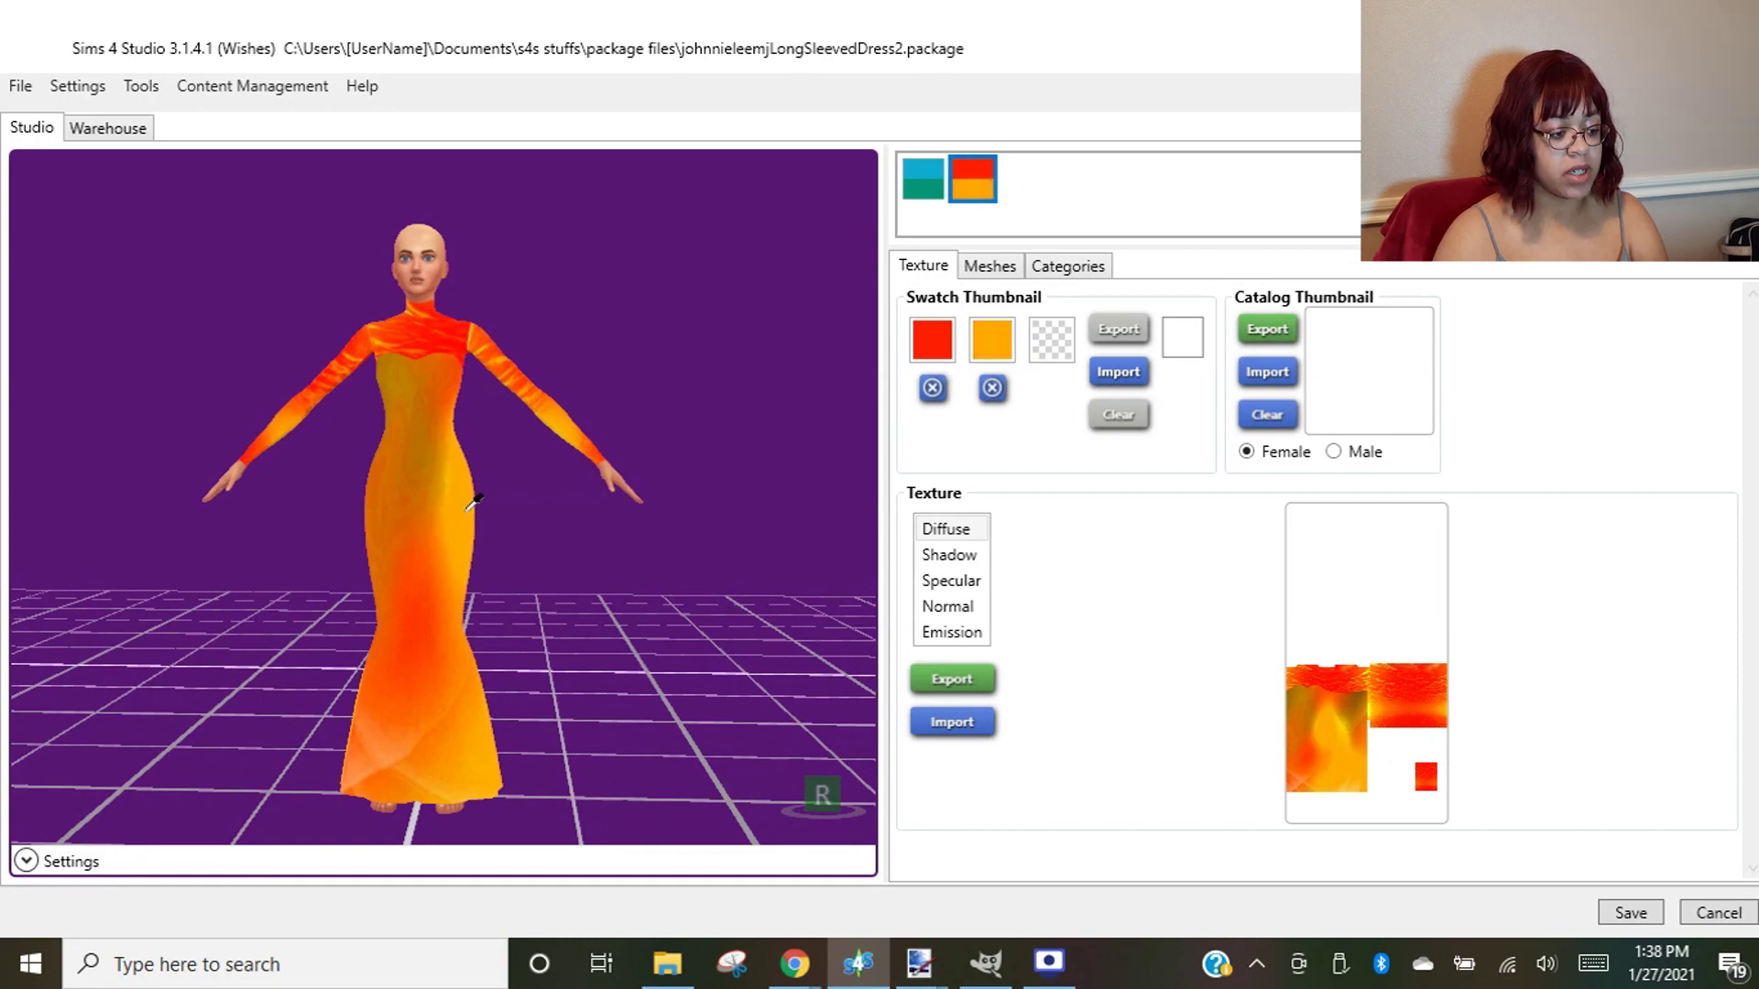
drag(483, 635, 575, 618)
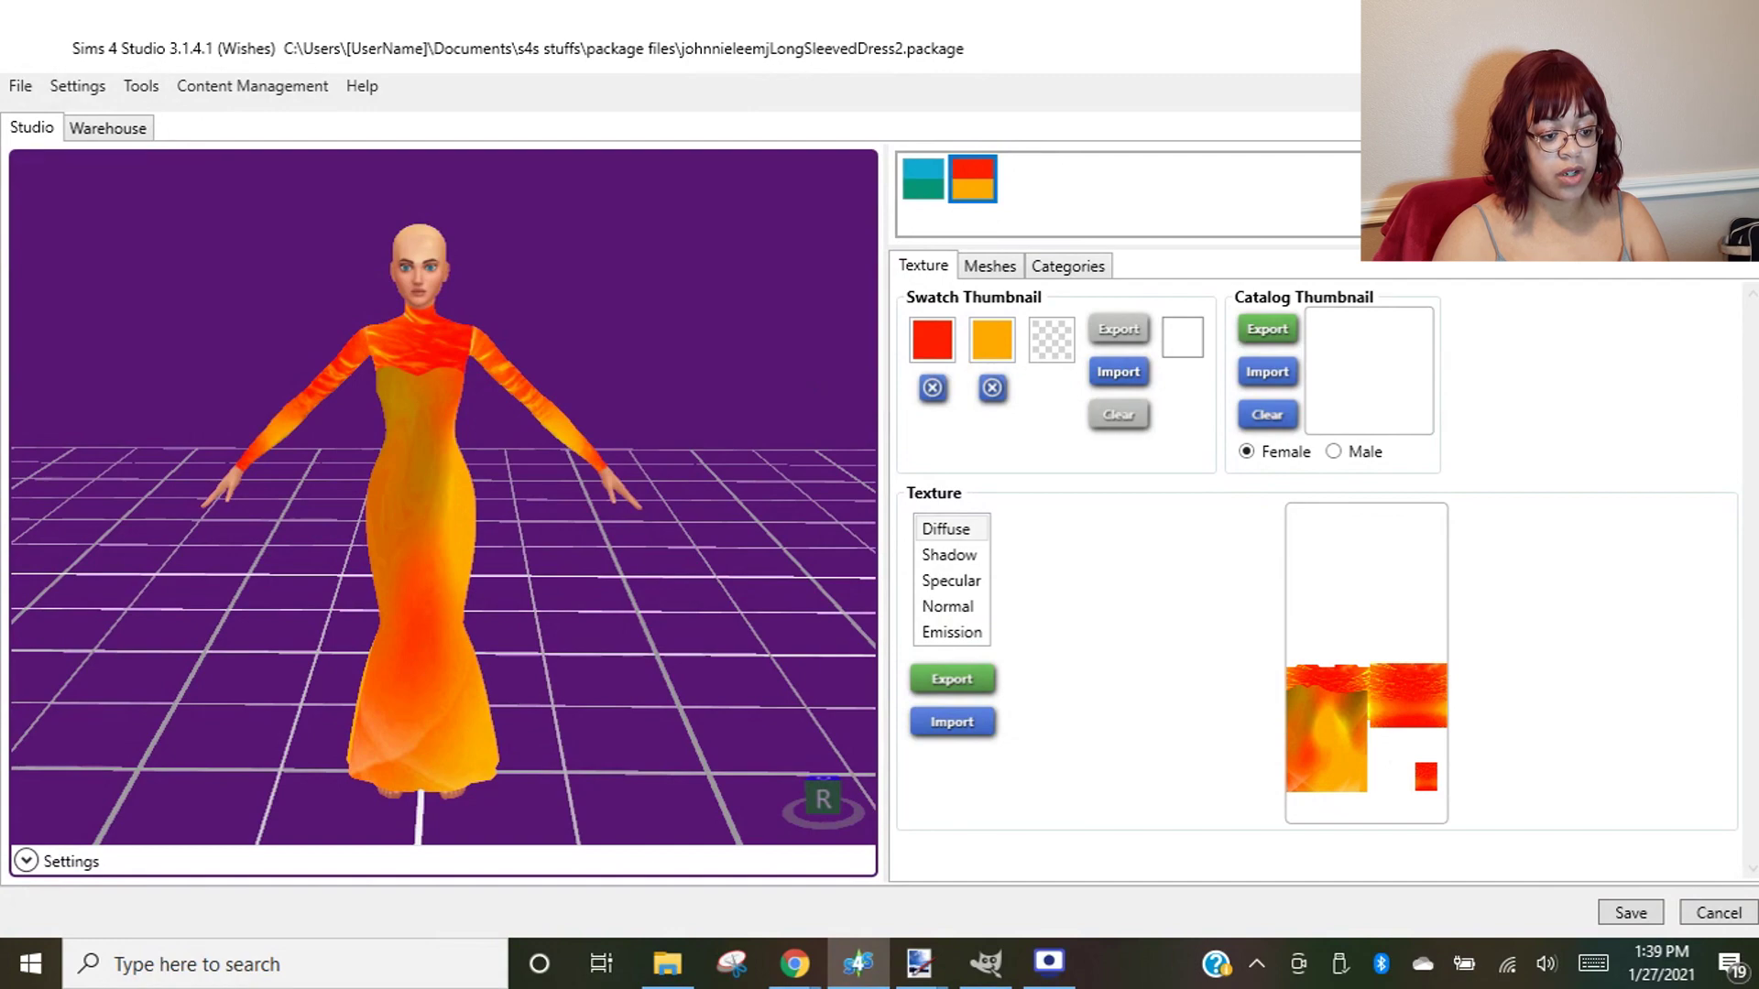
- Switch to paint.net and roll longshirt3.png and dress1.png back to their blue and green states before the Hue / Saturation changes
key(alt+Tab)
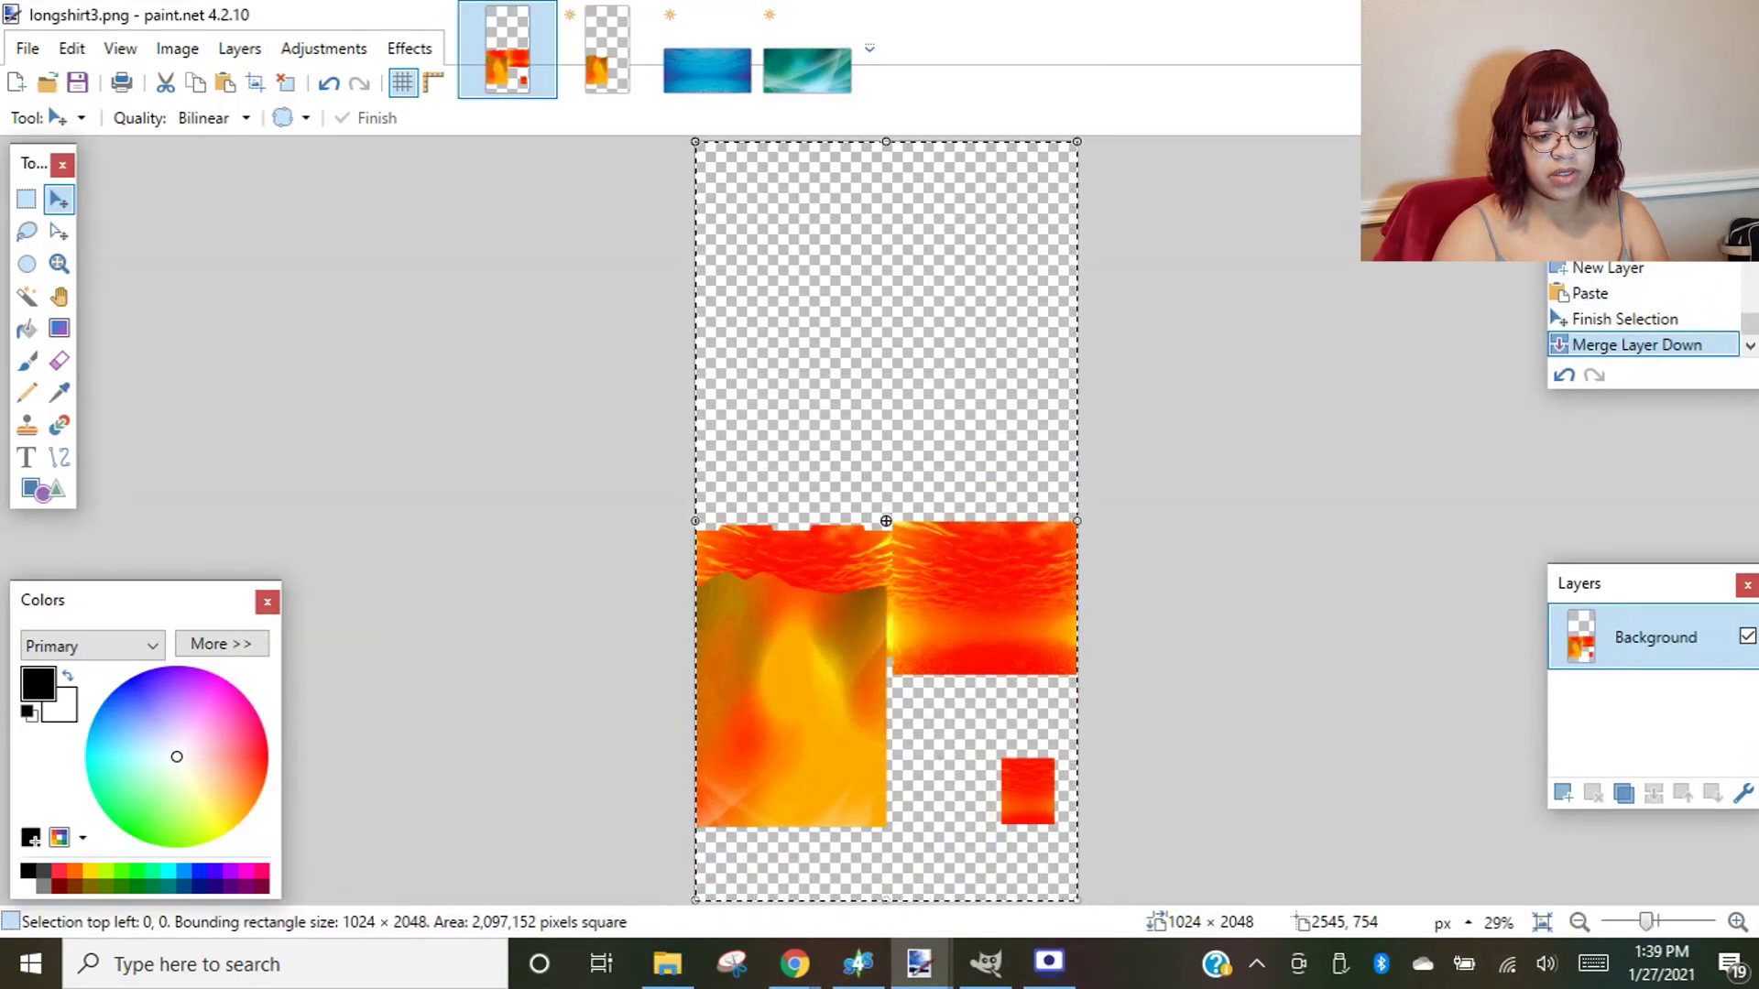
click(1612, 216)
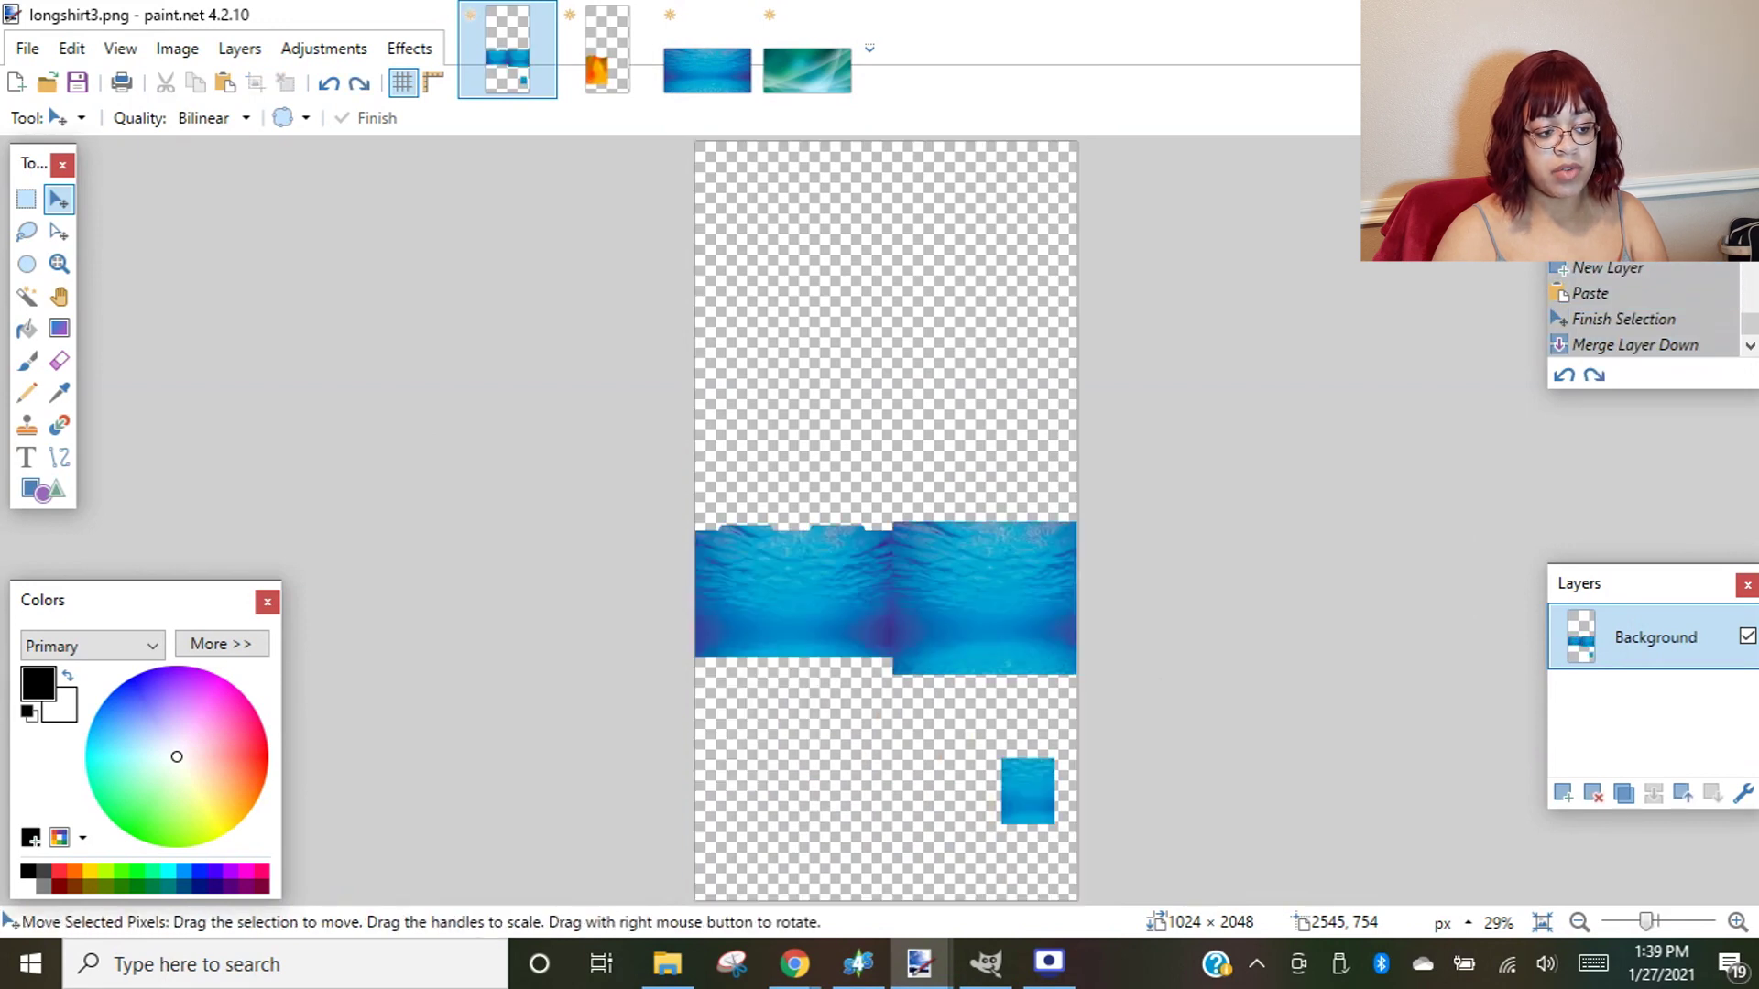
click(608, 50)
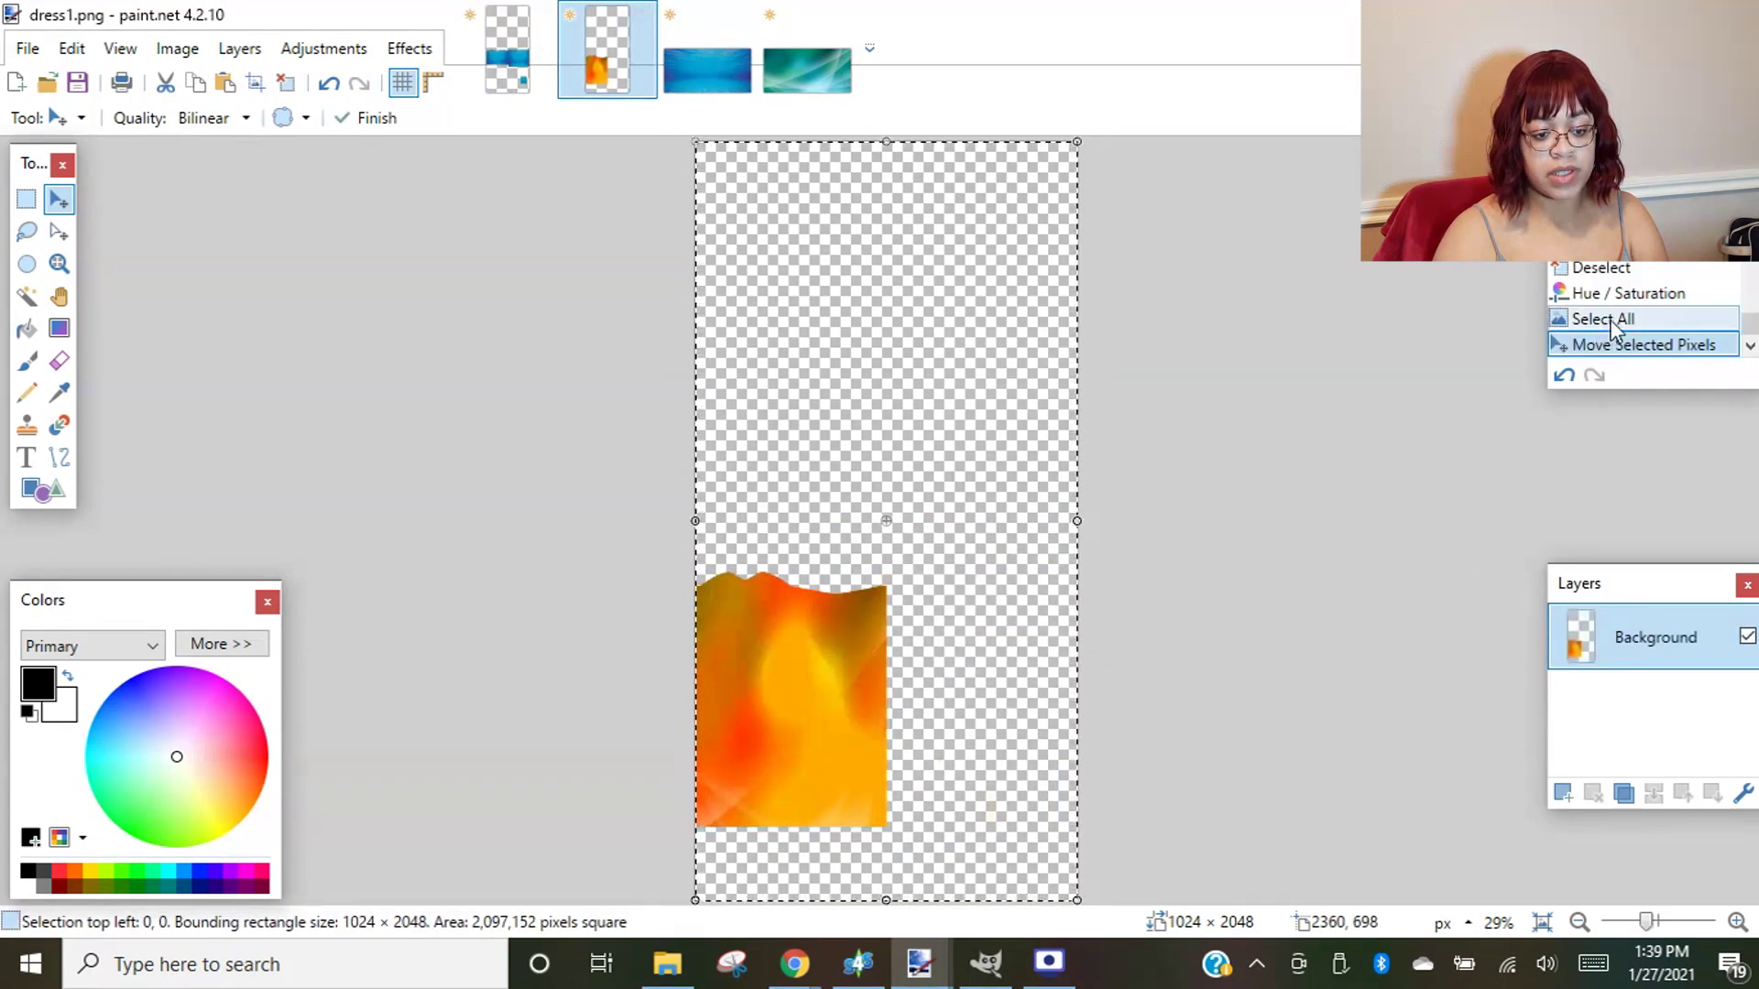
click(1619, 268)
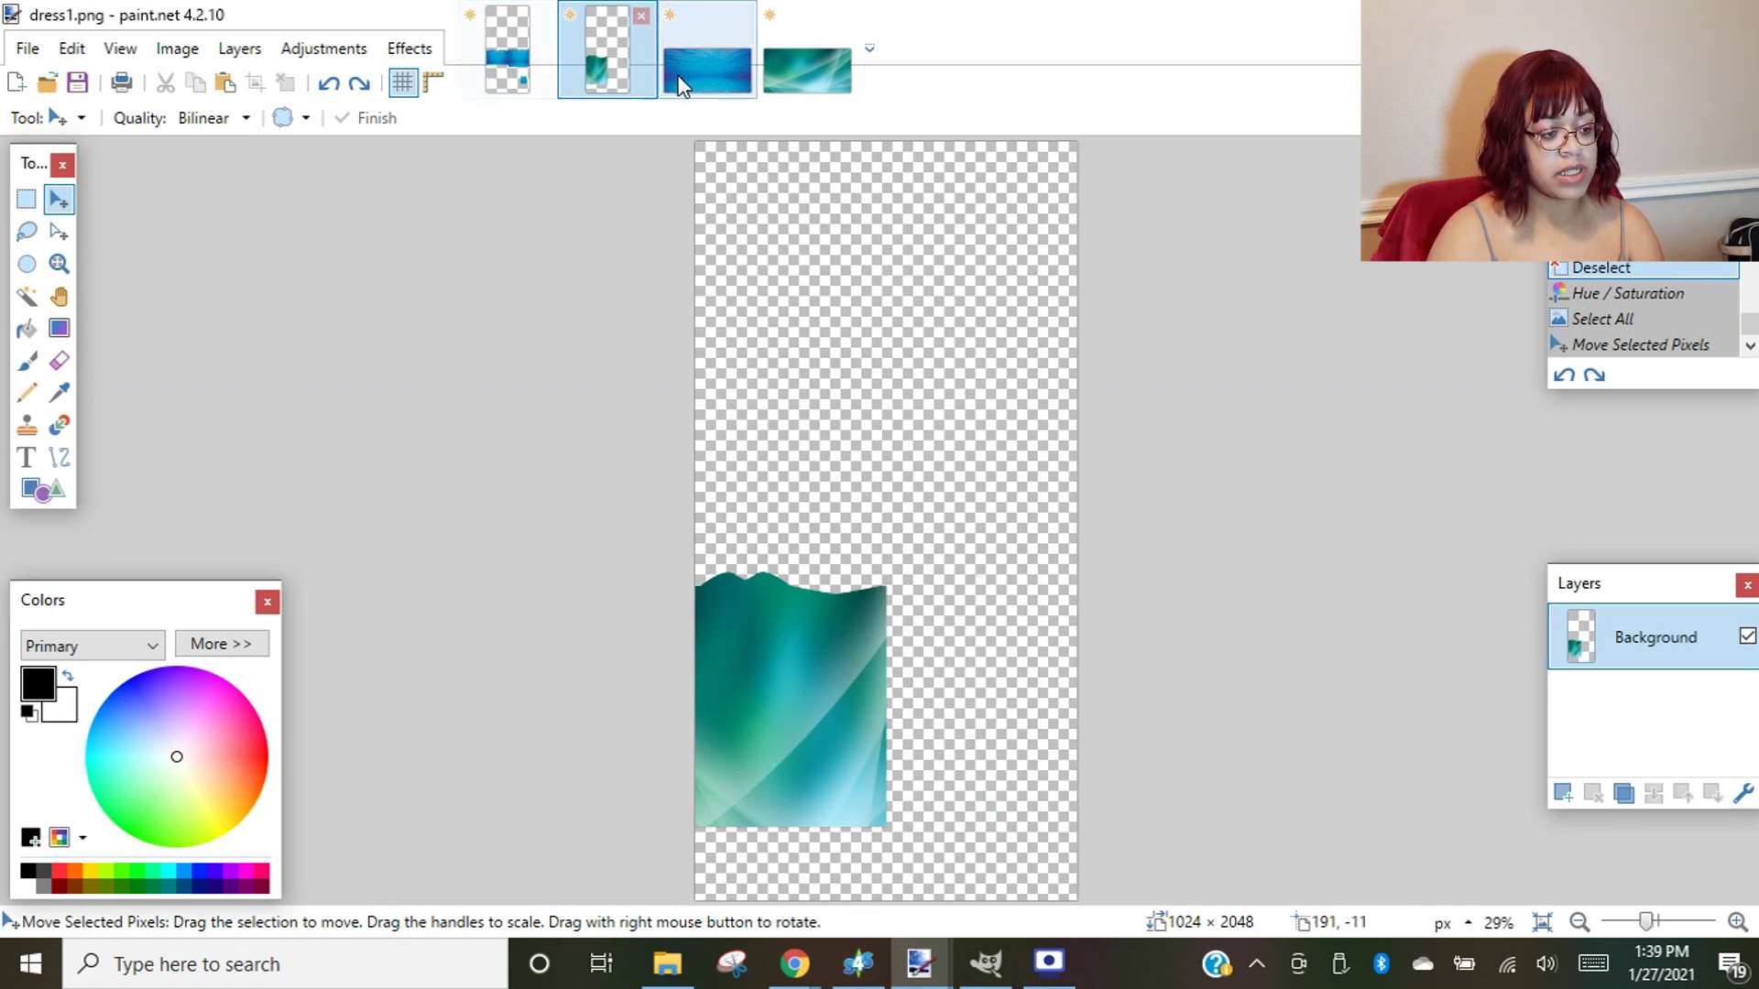
- Copy the water image sp95.jpg onto a new layer in dress1.png and resize it to about 541 × 807 pixels over the skirt
click(722, 63)
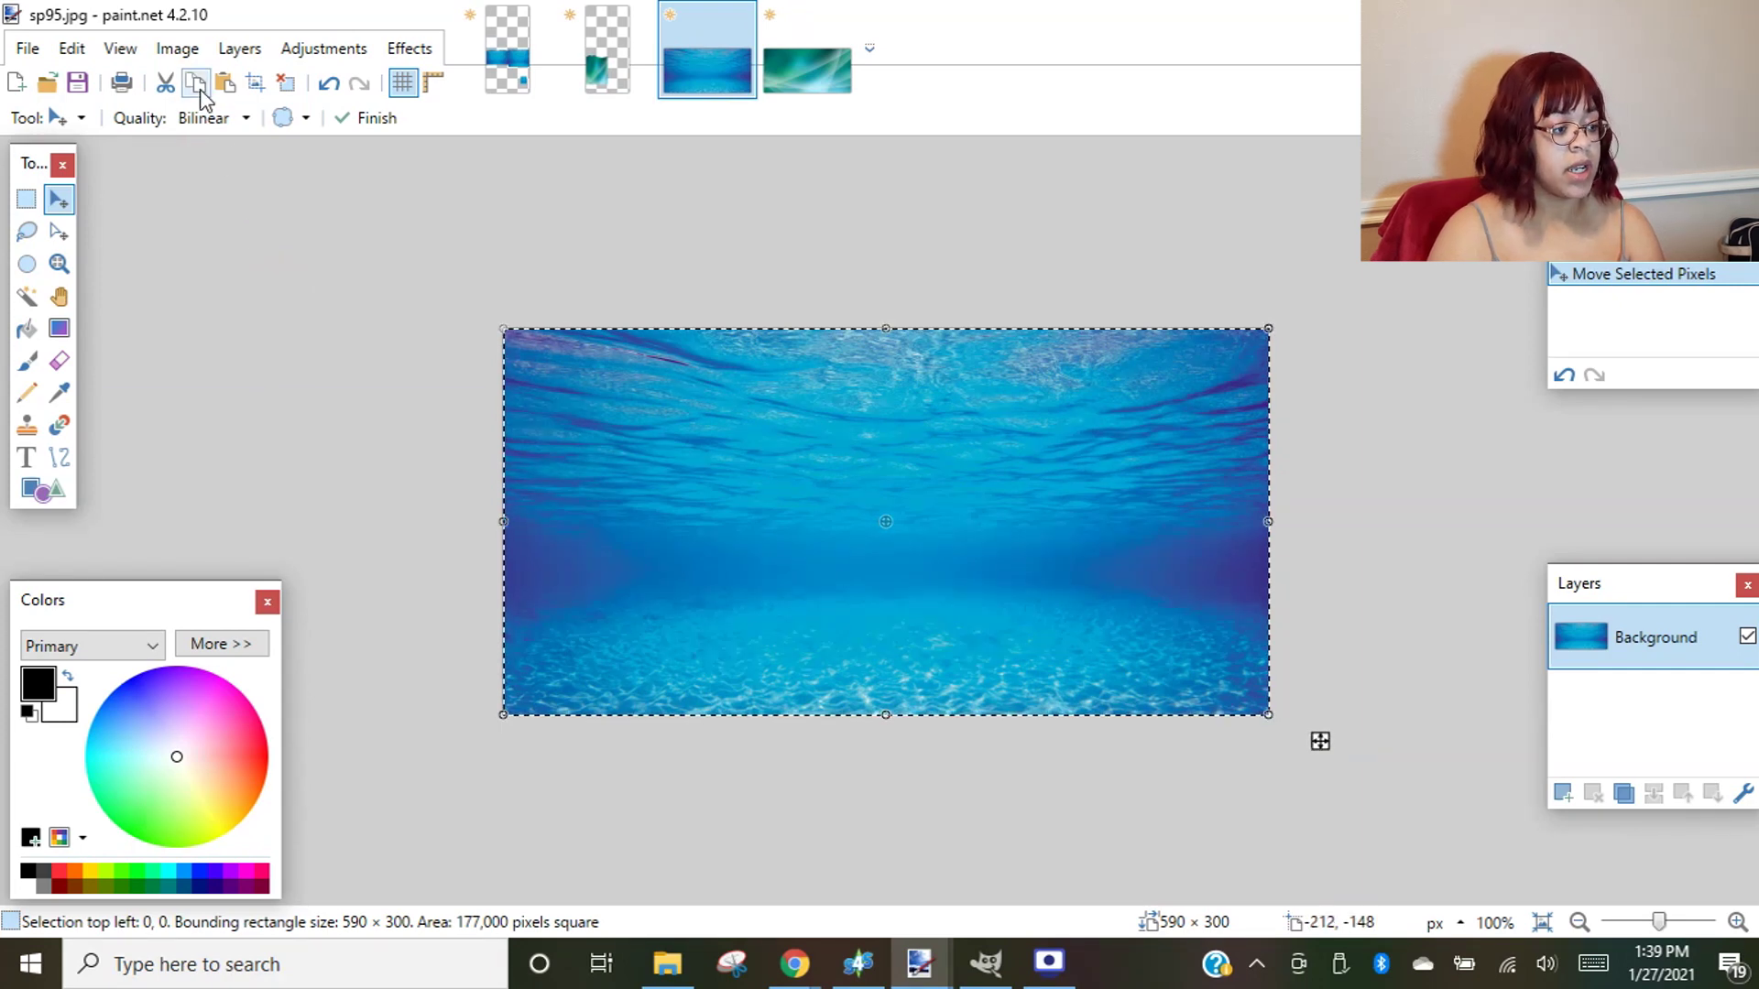
click(596, 71)
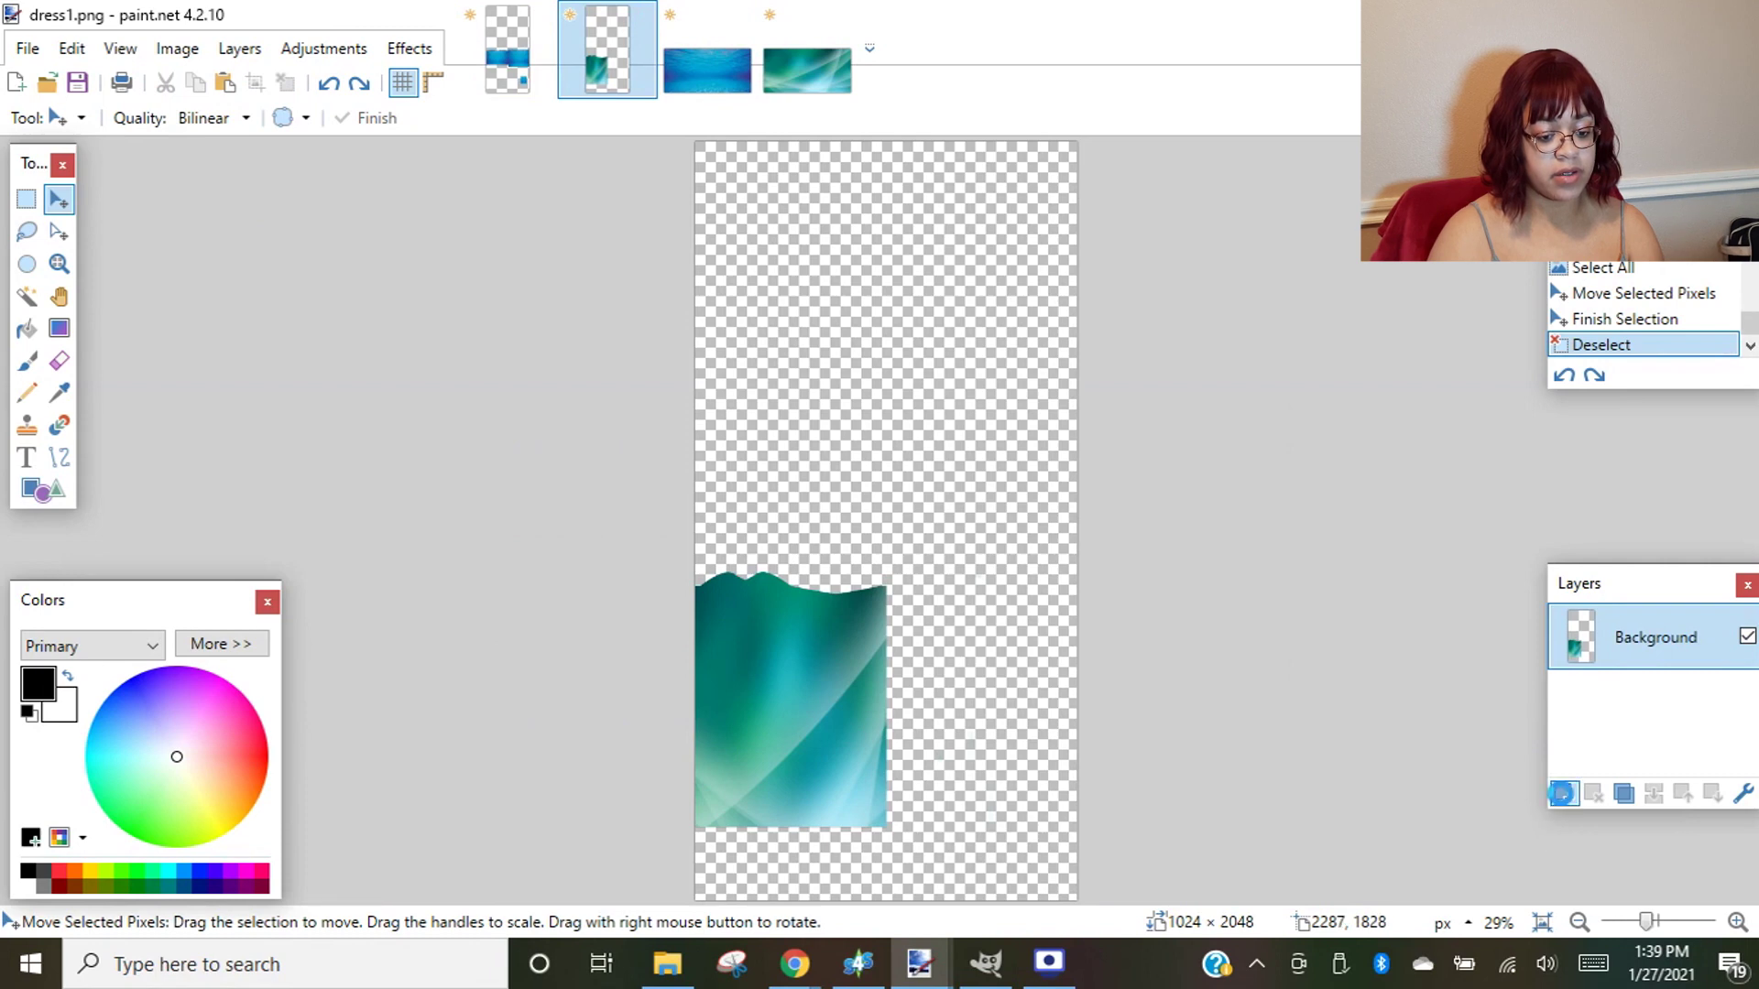
click(1563, 794)
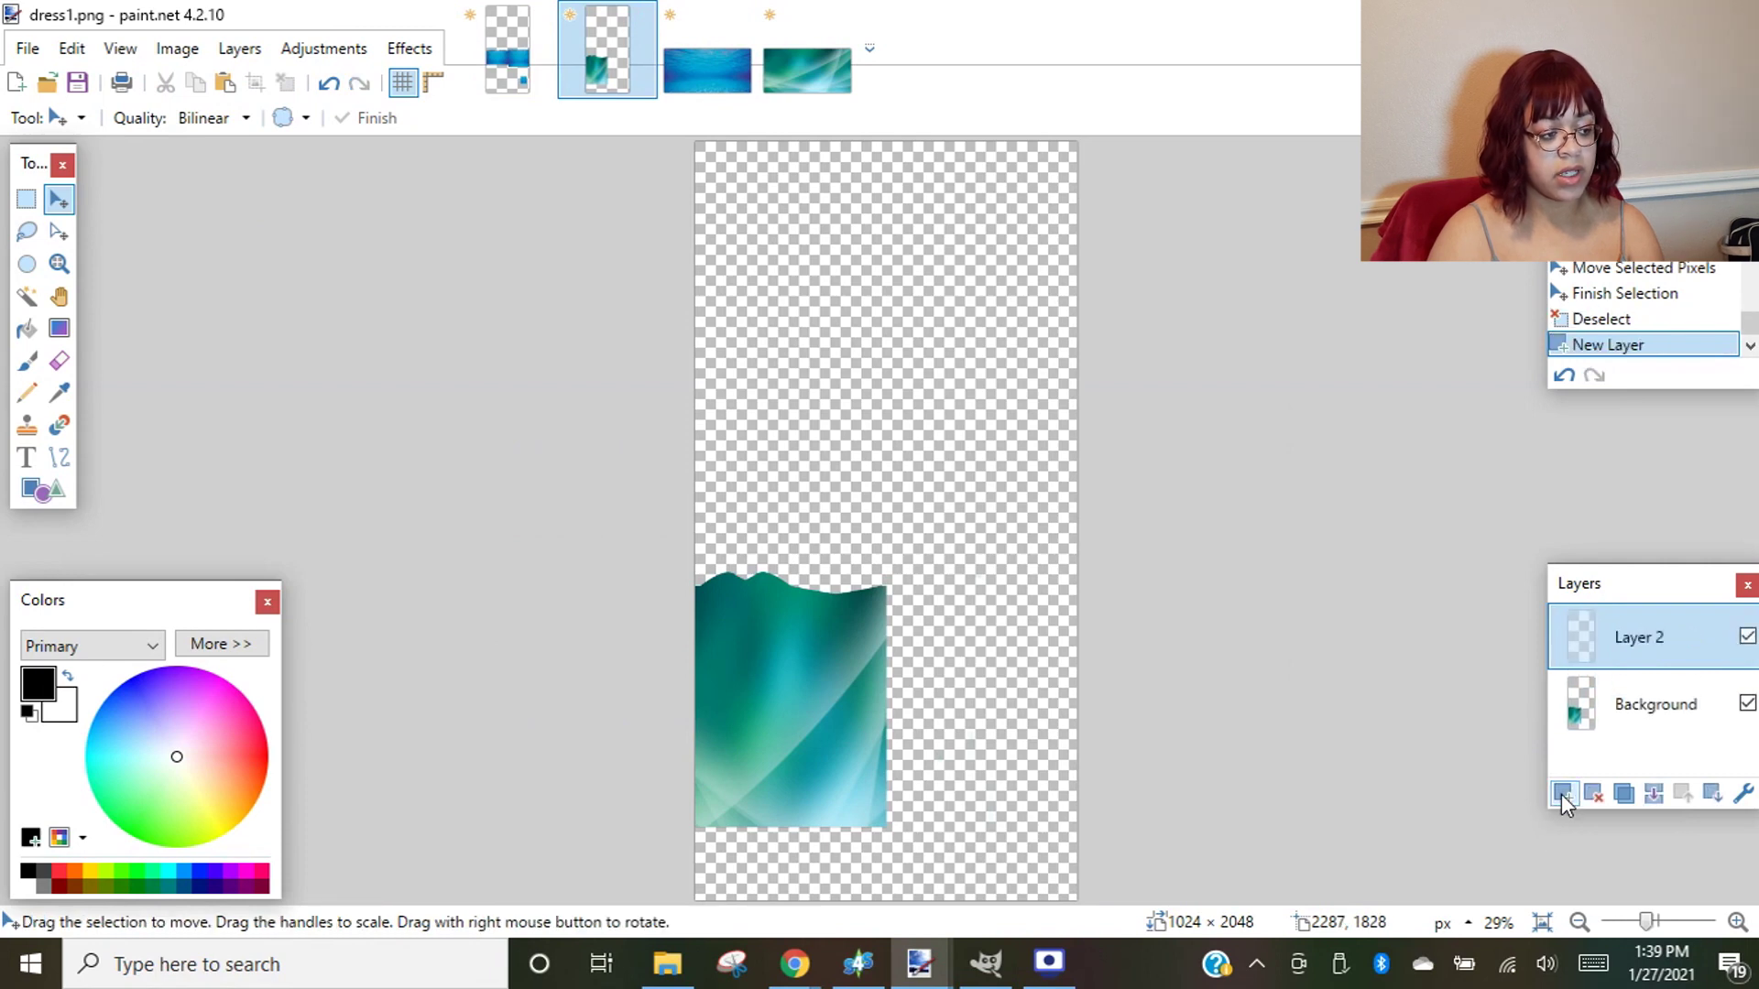
click(226, 83)
drag(774, 224, 805, 619)
drag(916, 651, 898, 841)
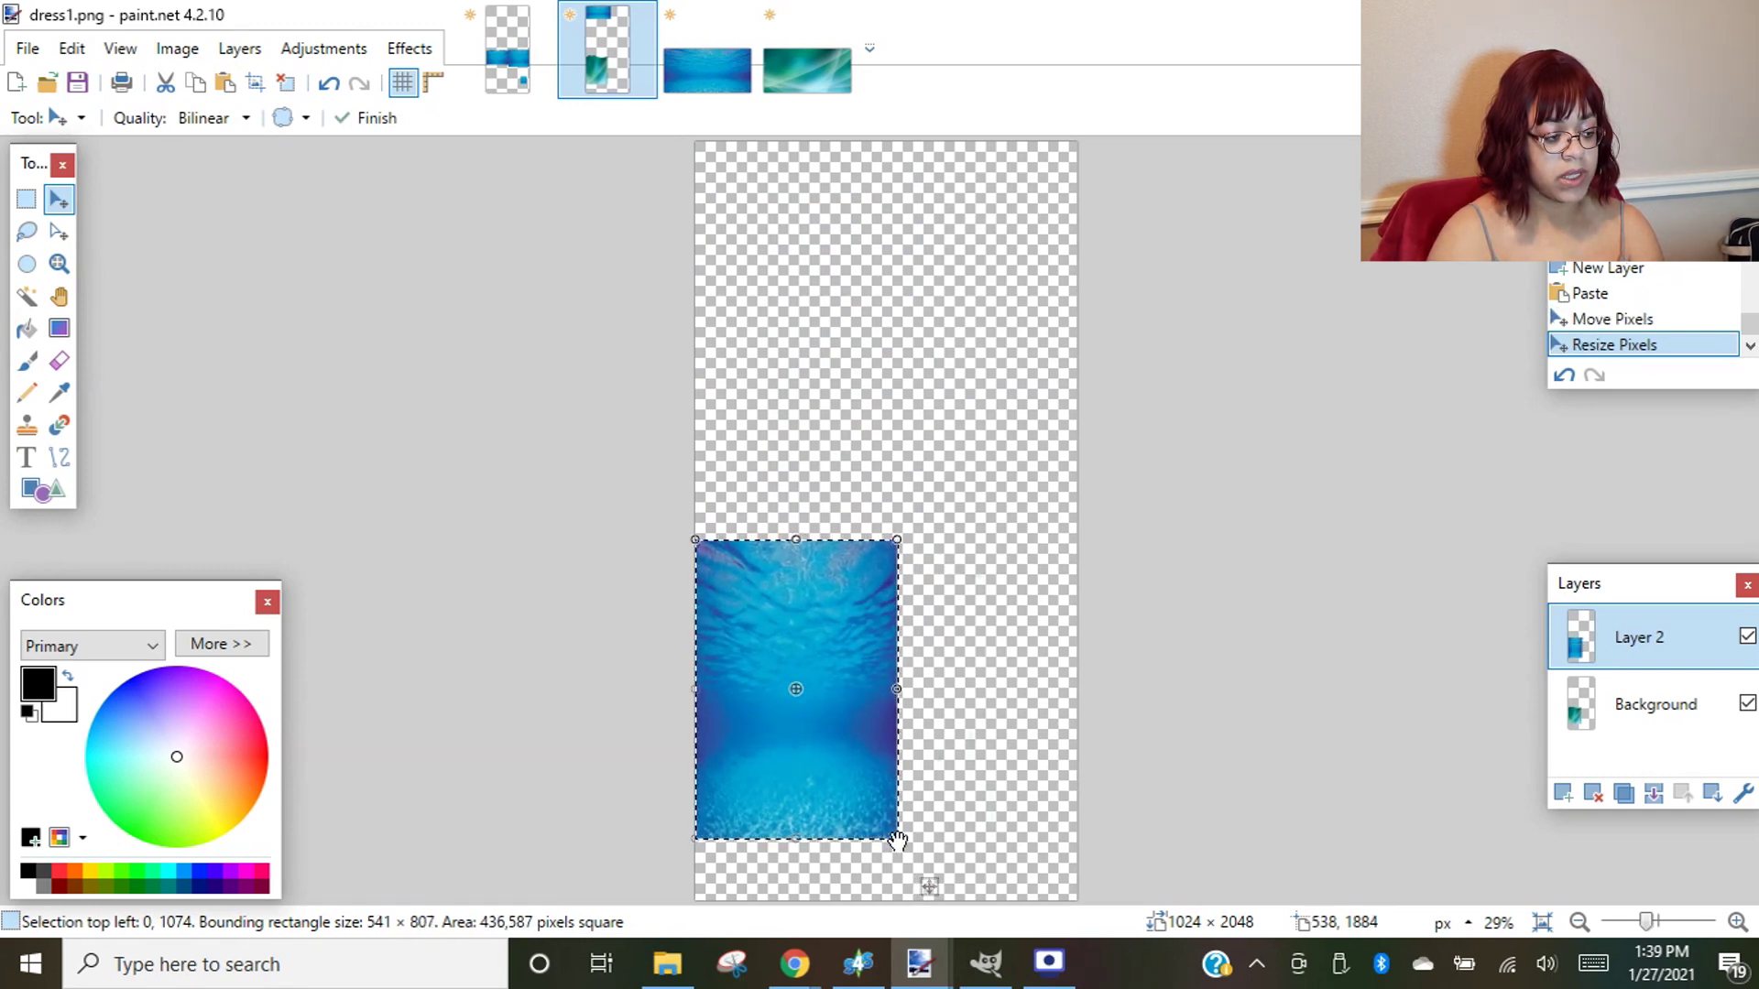
- Trim the water layer to the background skirt's outline with the Magic Wand, merge it down and save dress1.png
click(27, 201)
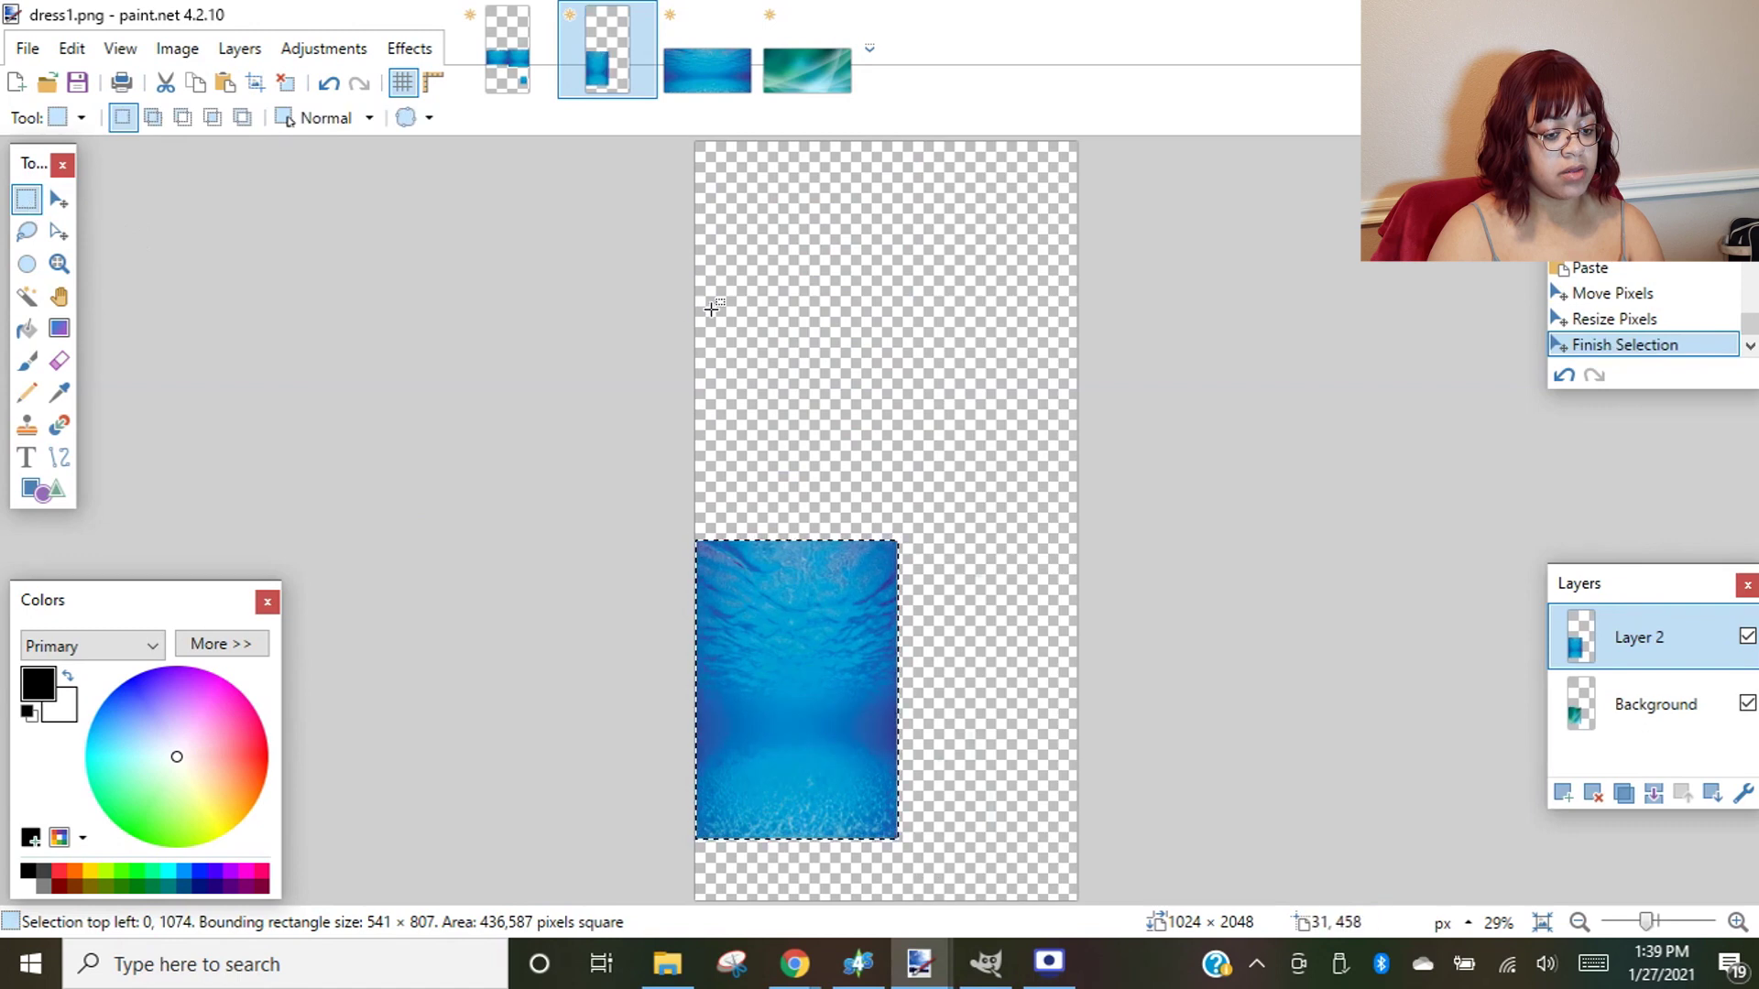
click(28, 302)
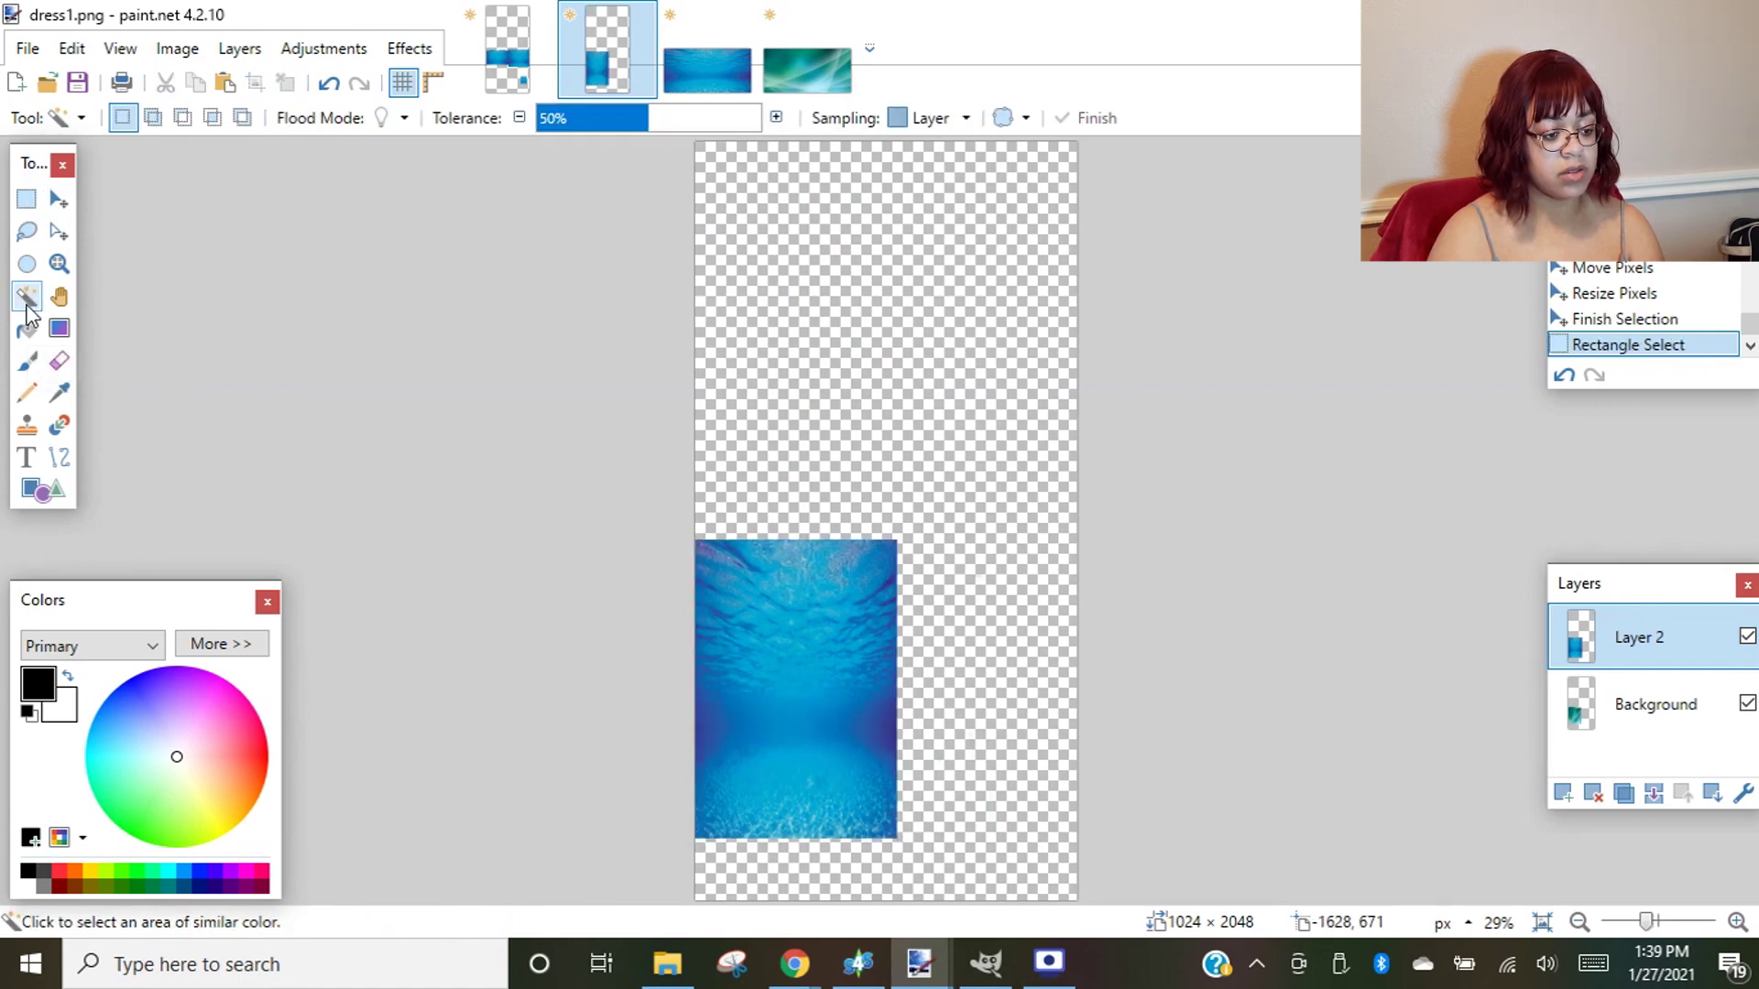
click(936, 324)
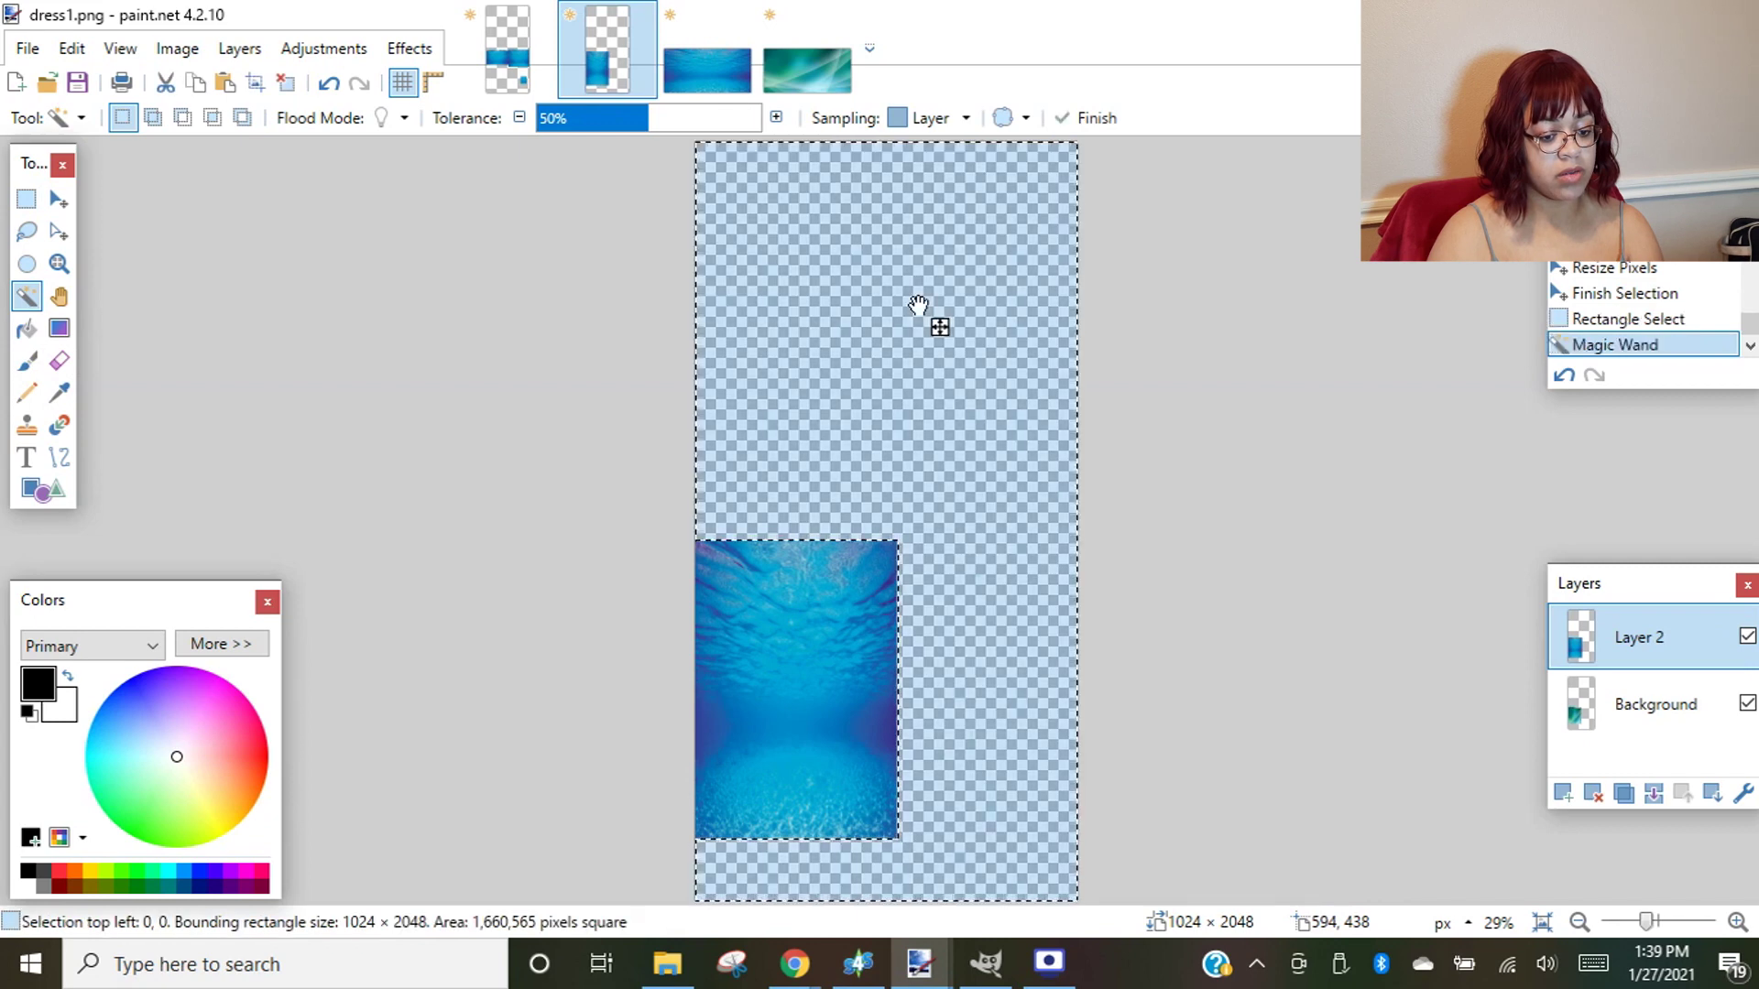
click(1726, 714)
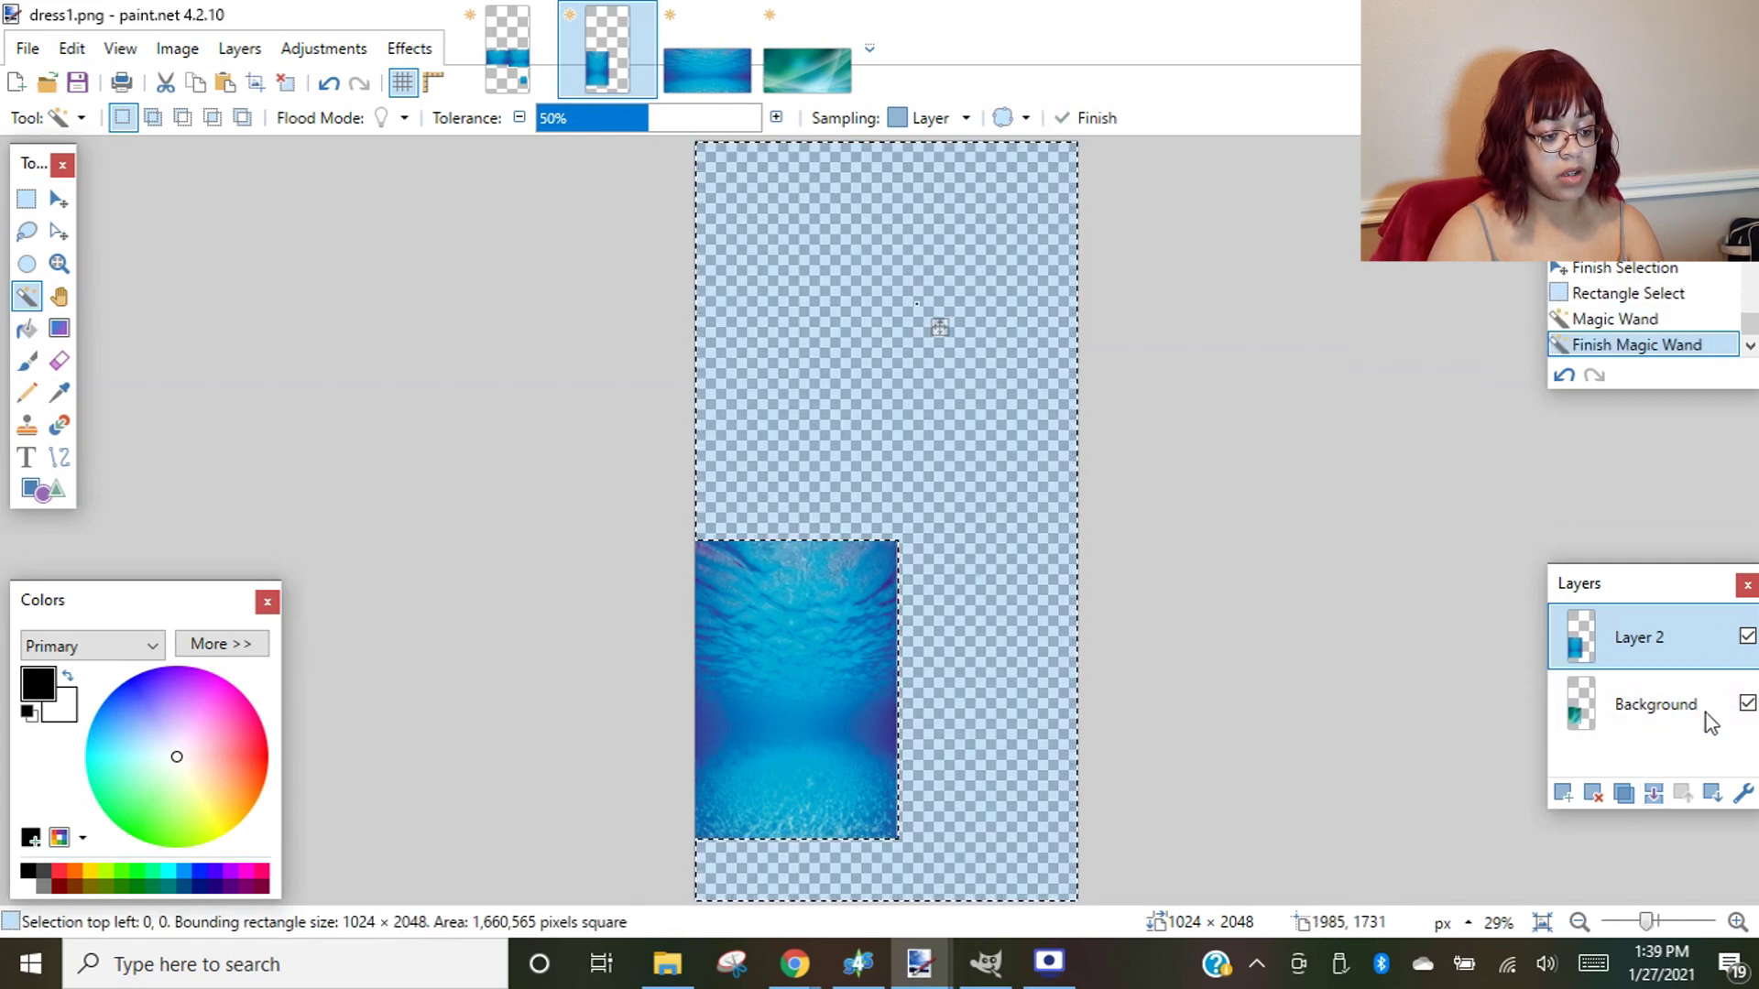
click(872, 393)
click(1663, 629)
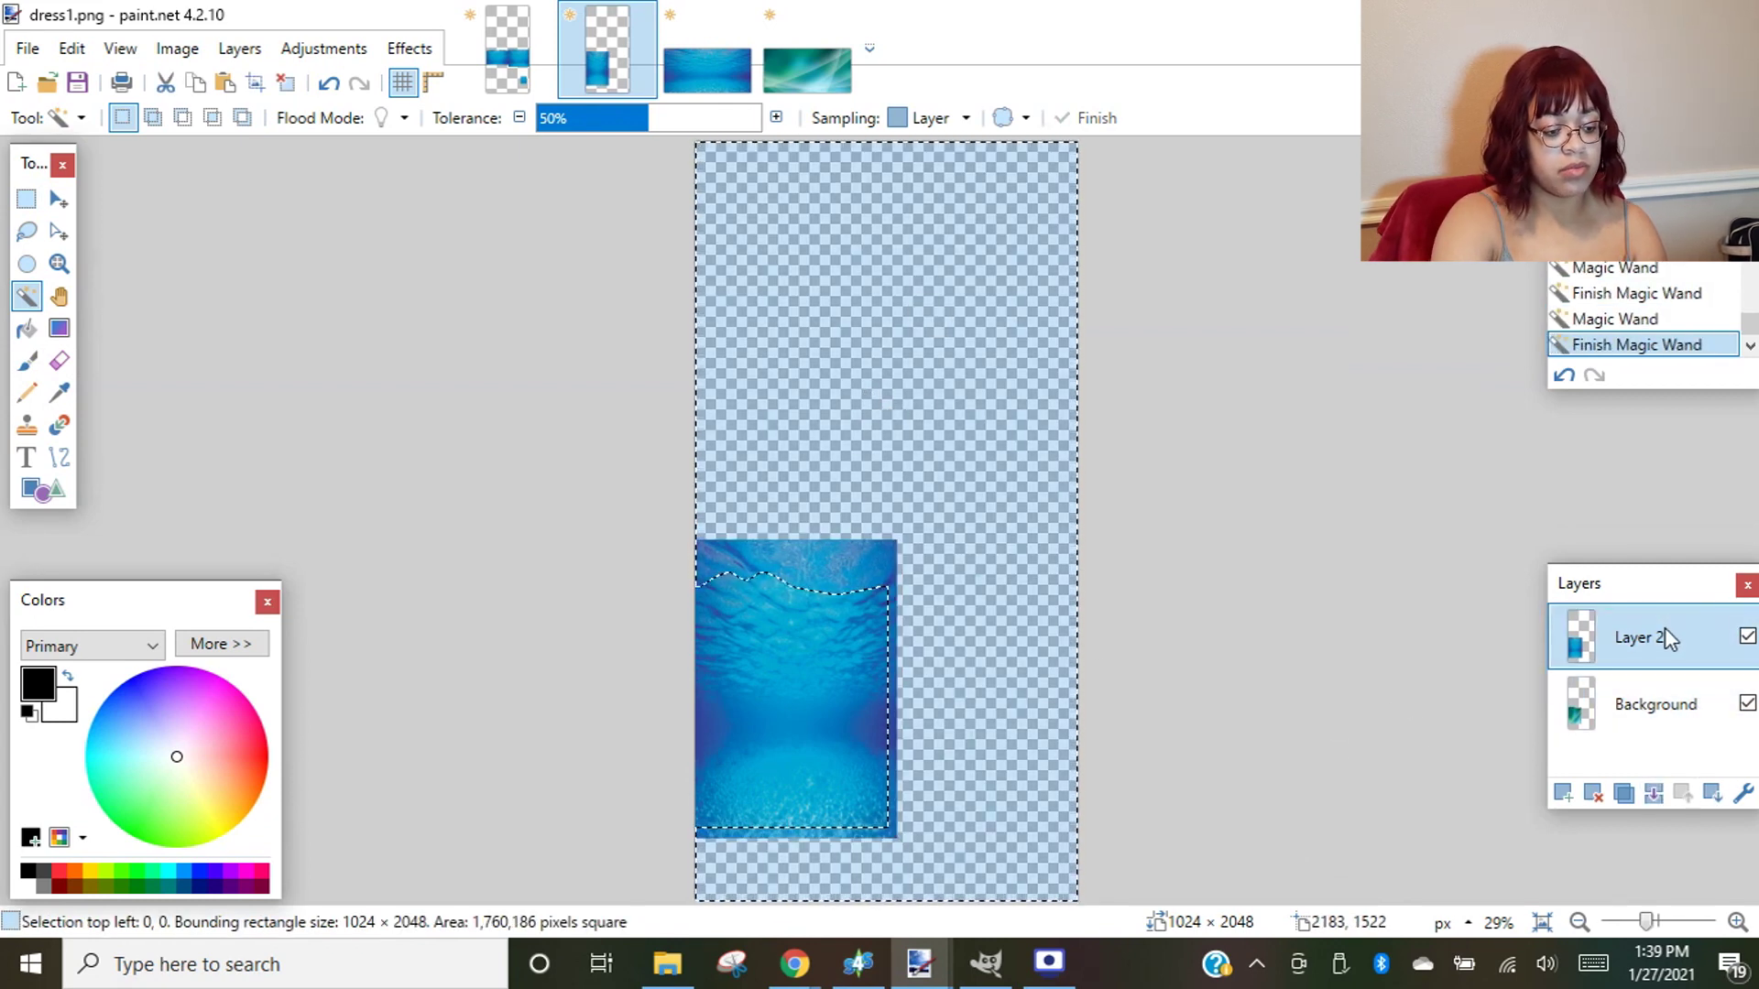
key(Delete)
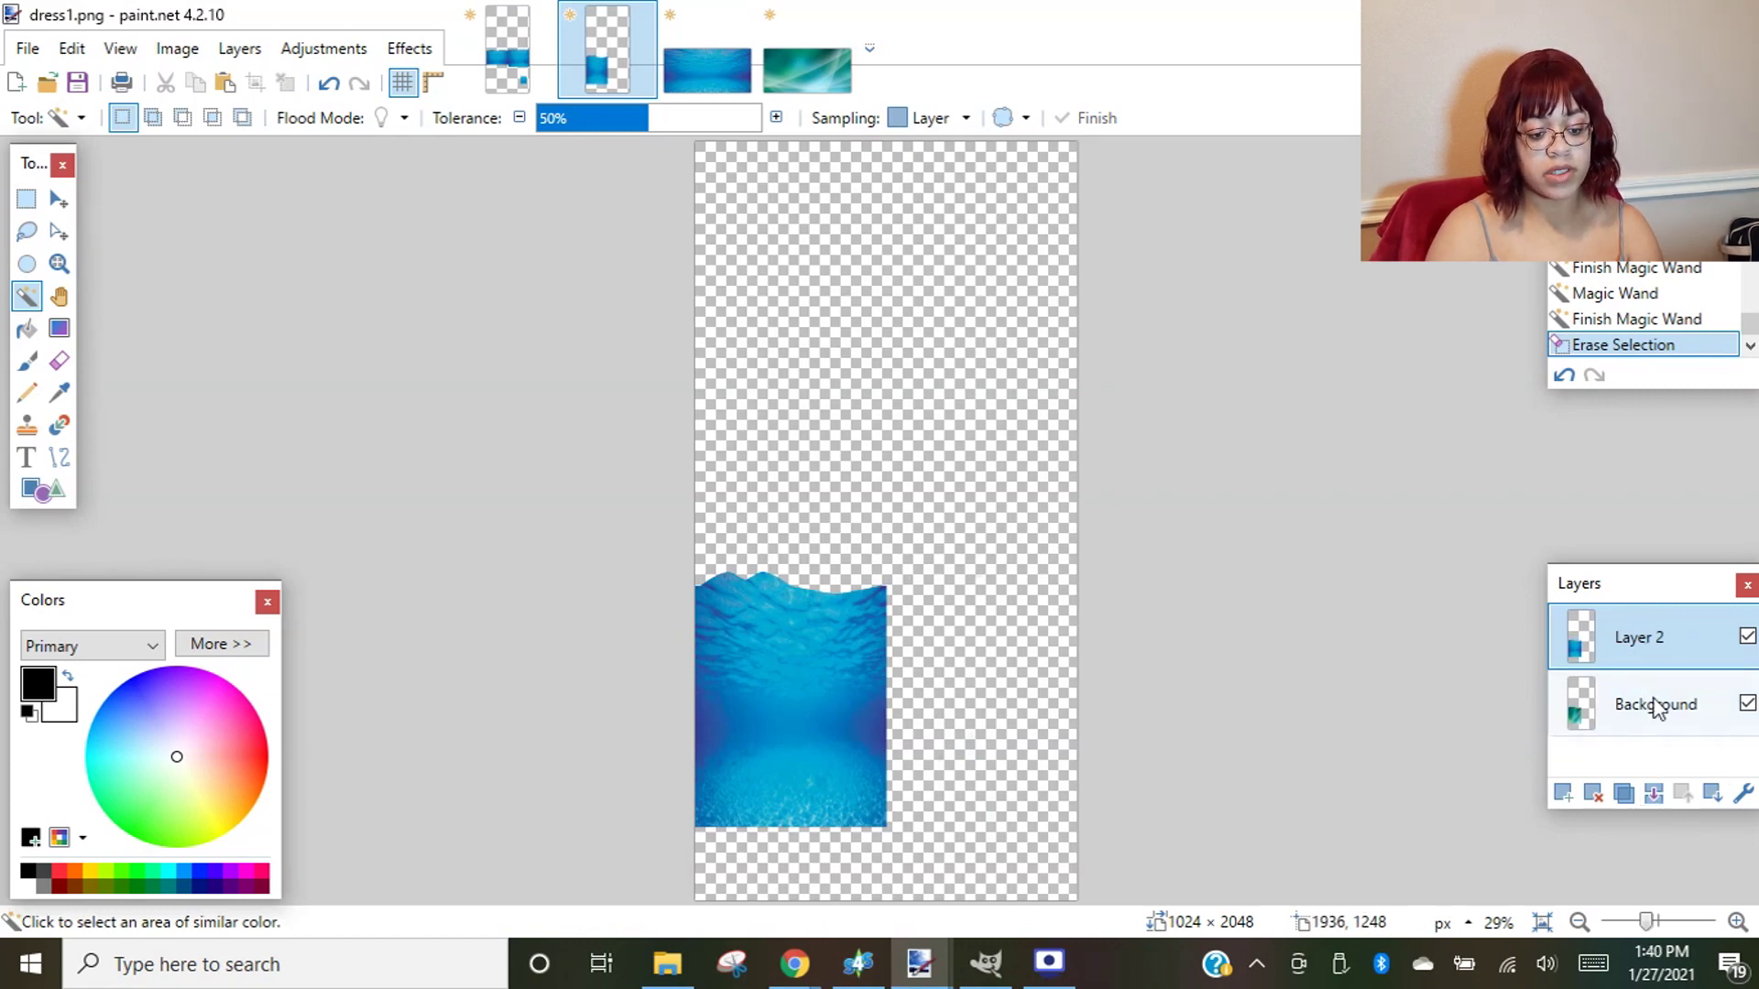
click(1649, 800)
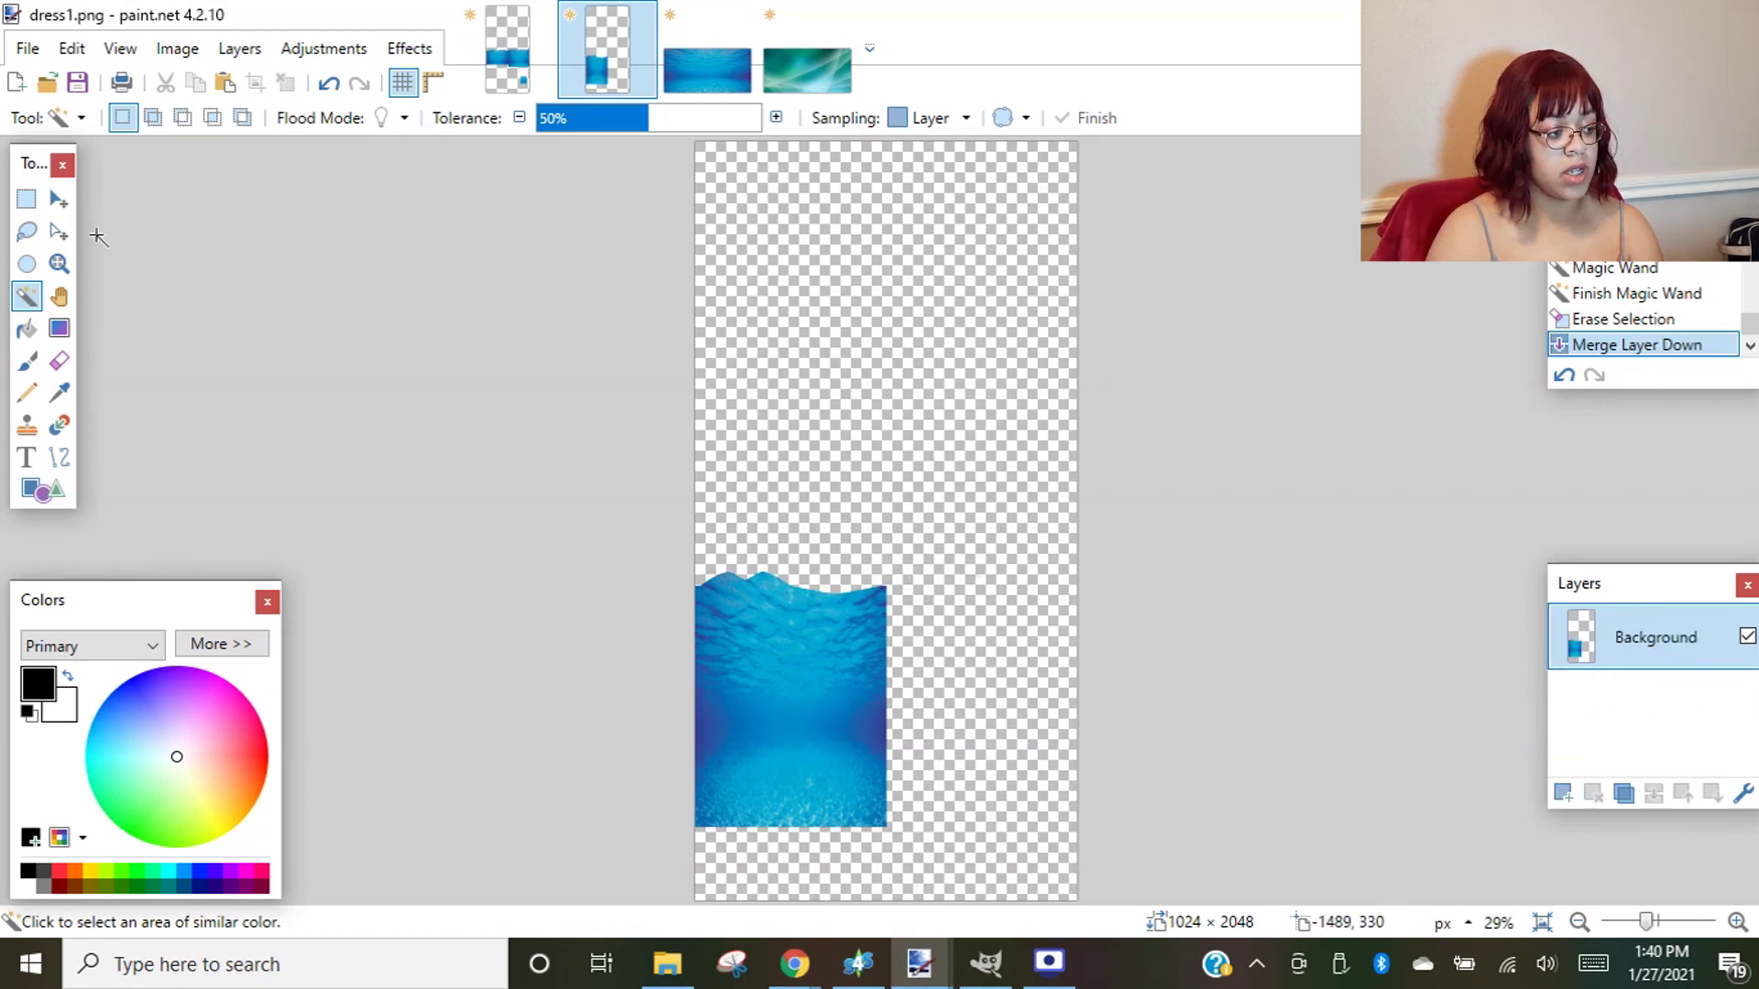
click(78, 84)
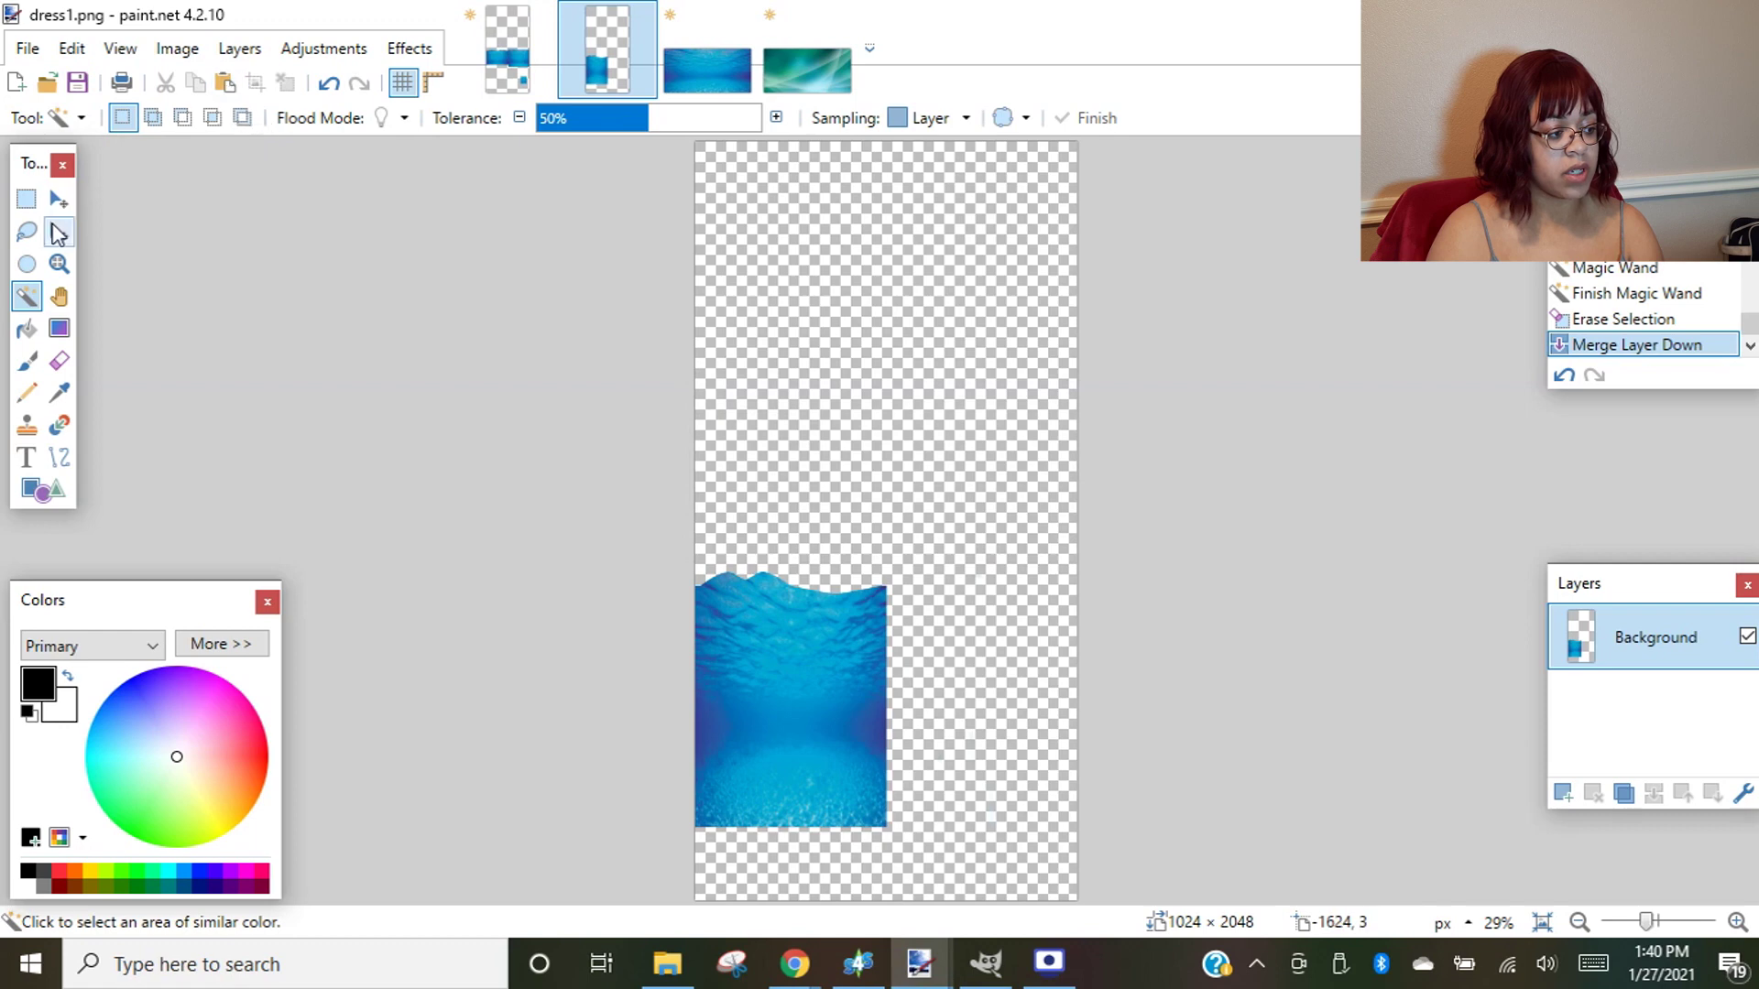
- Copy the whole dress1.png image onto a new layer in longshirt3.png
click(58, 198)
click(904, 447)
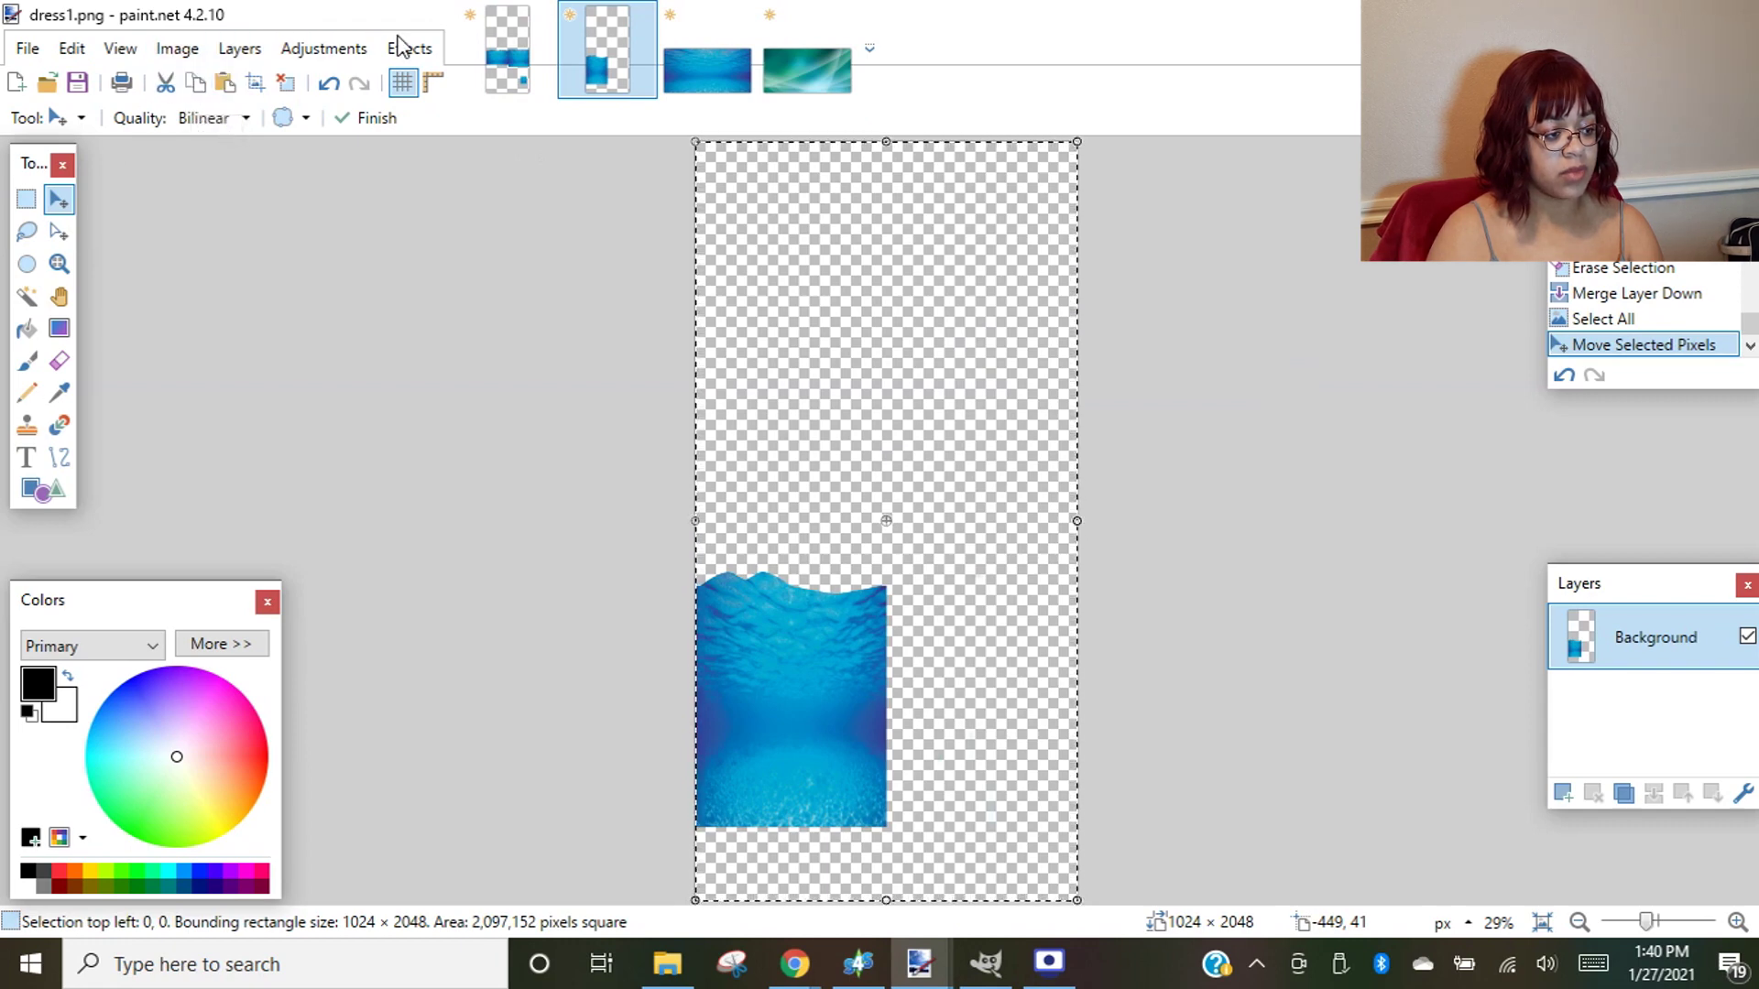
click(510, 73)
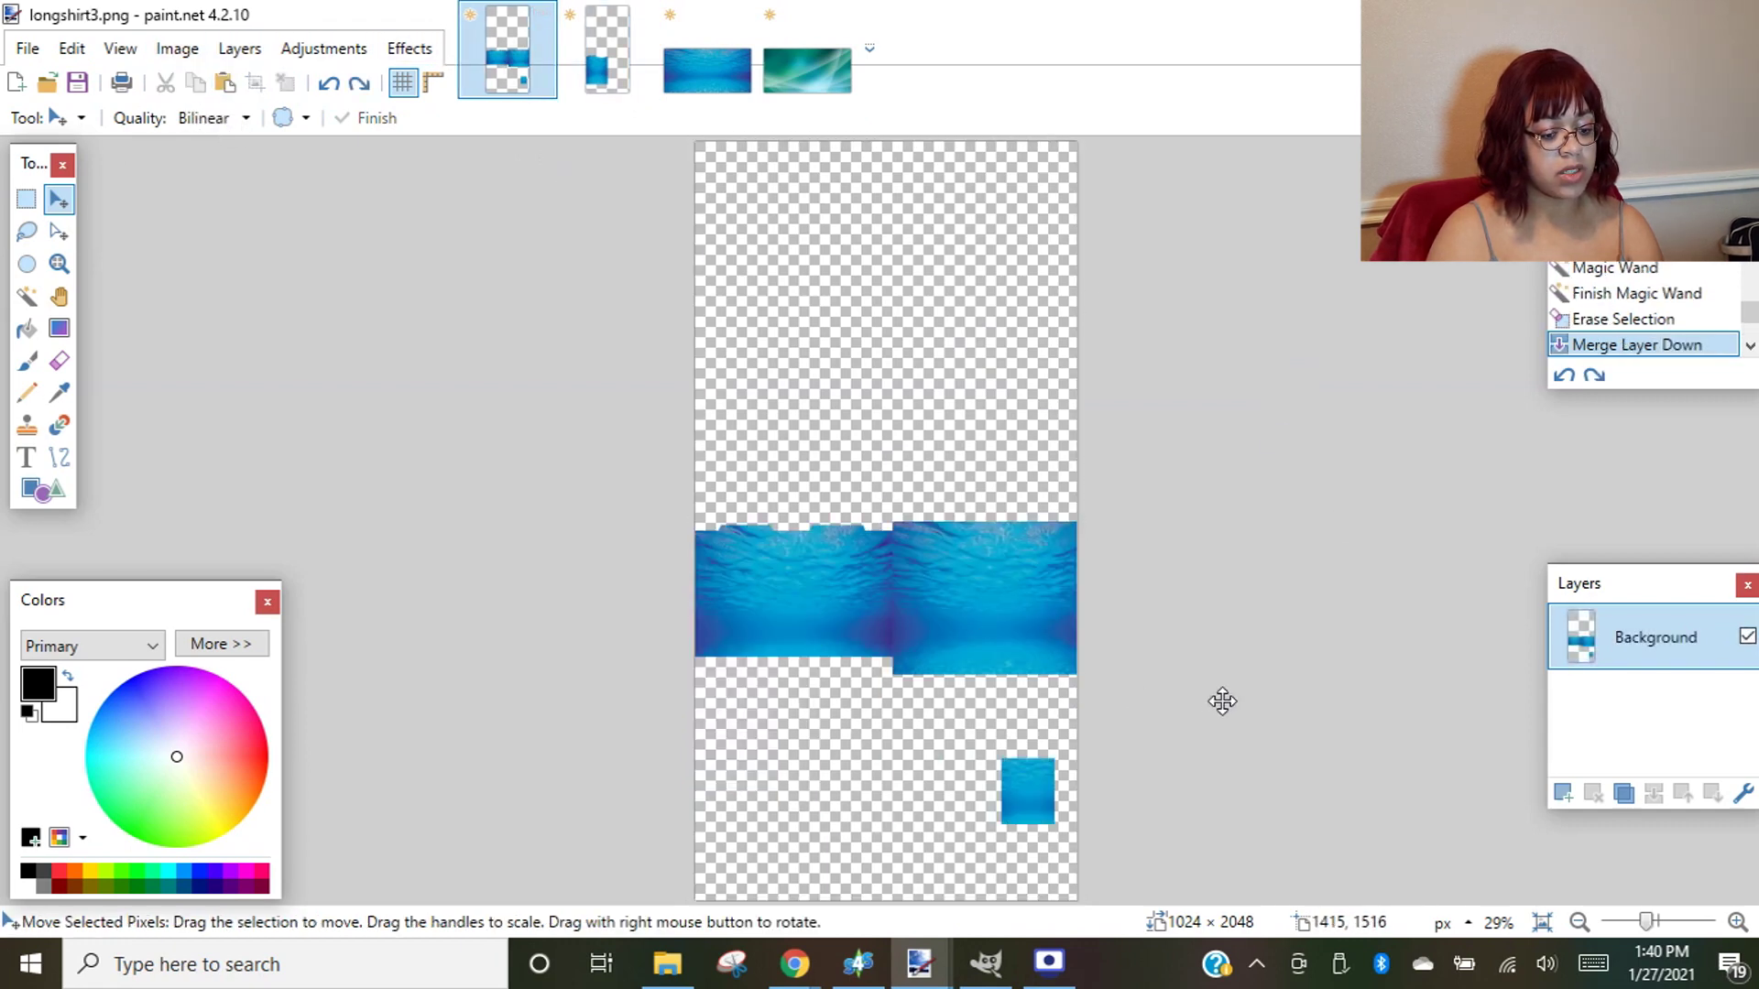
click(1564, 793)
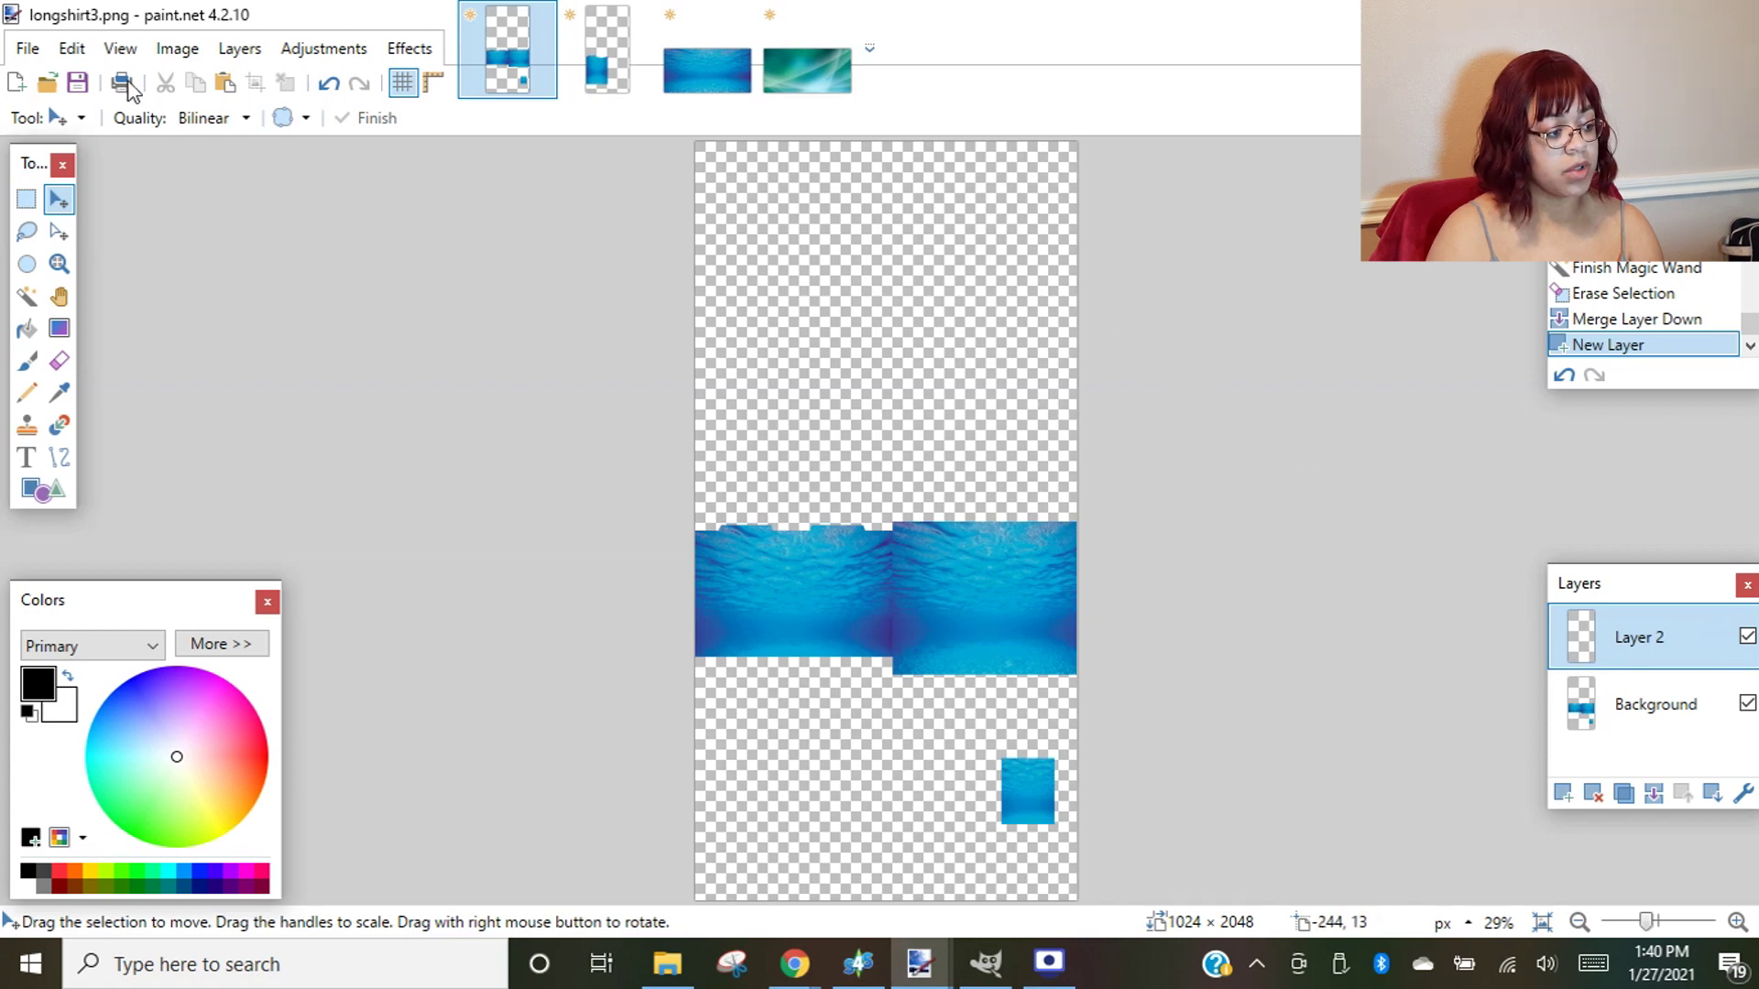
click(225, 84)
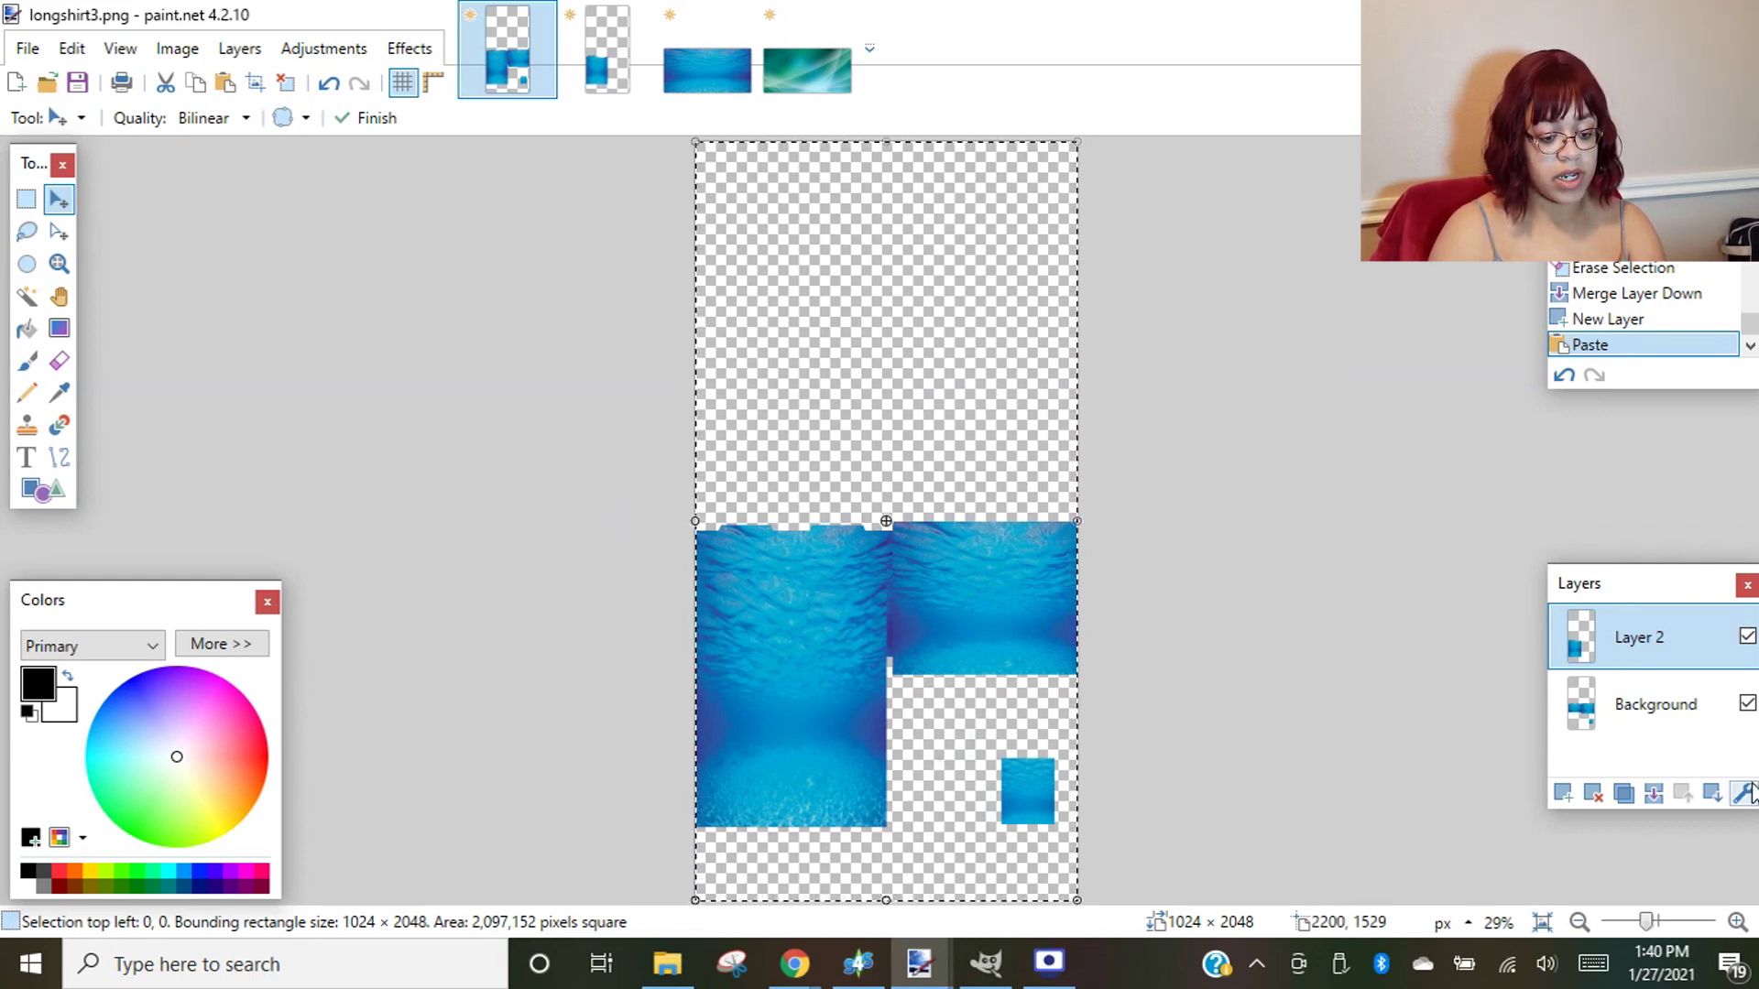
- Merge the pasted skirt layer into the background, clear the selection and save longshirt3.png
click(1654, 795)
key(s)
click(923, 215)
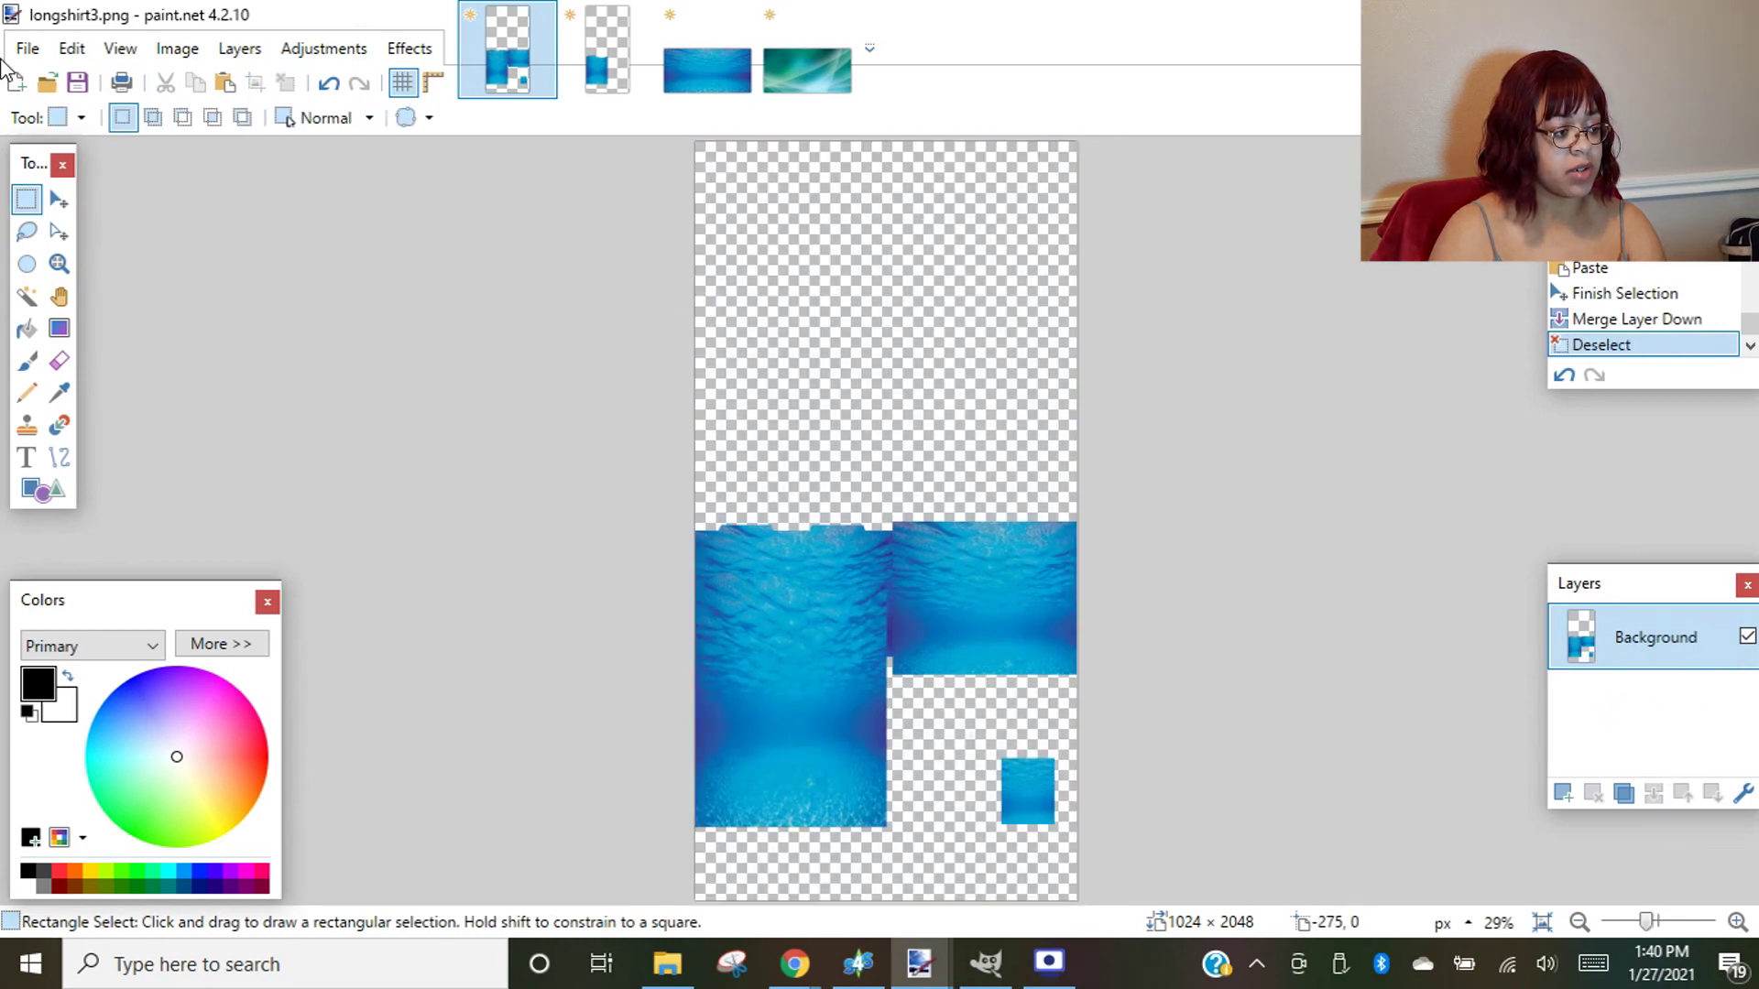
click(78, 84)
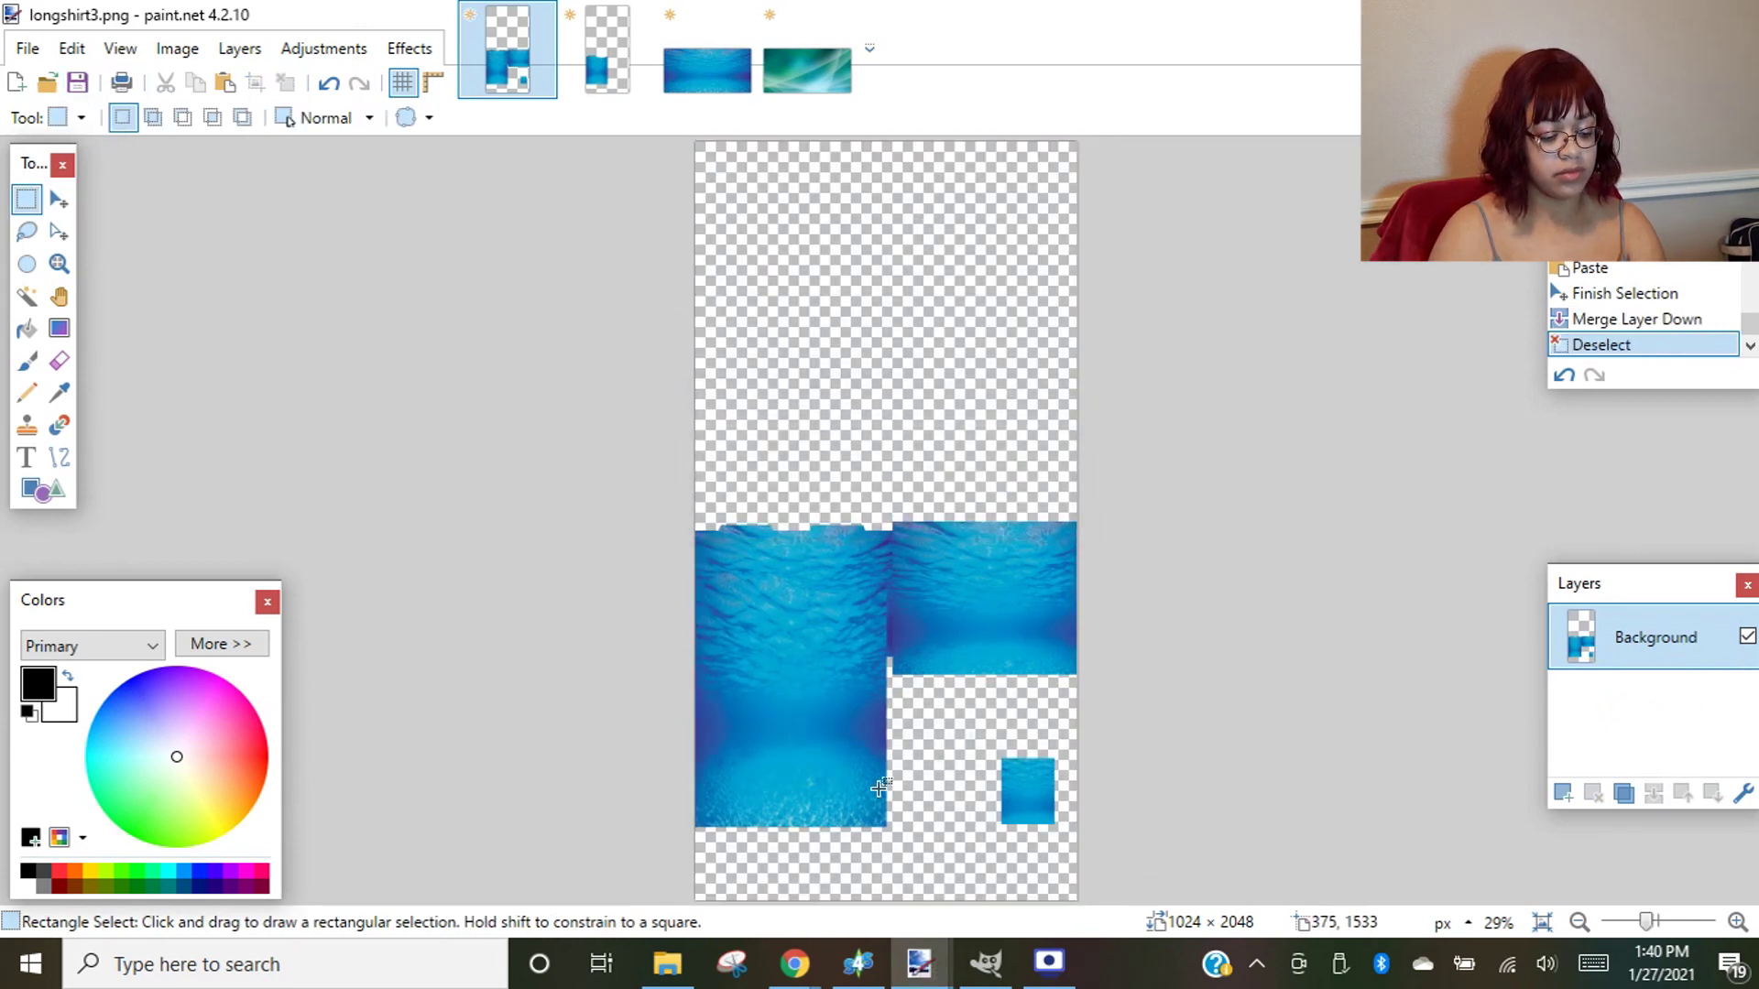
- Switch to Sims 4 Studio, add a third swatch and import longshirt3 from the dds files folder as its diffuse texture
click(858, 962)
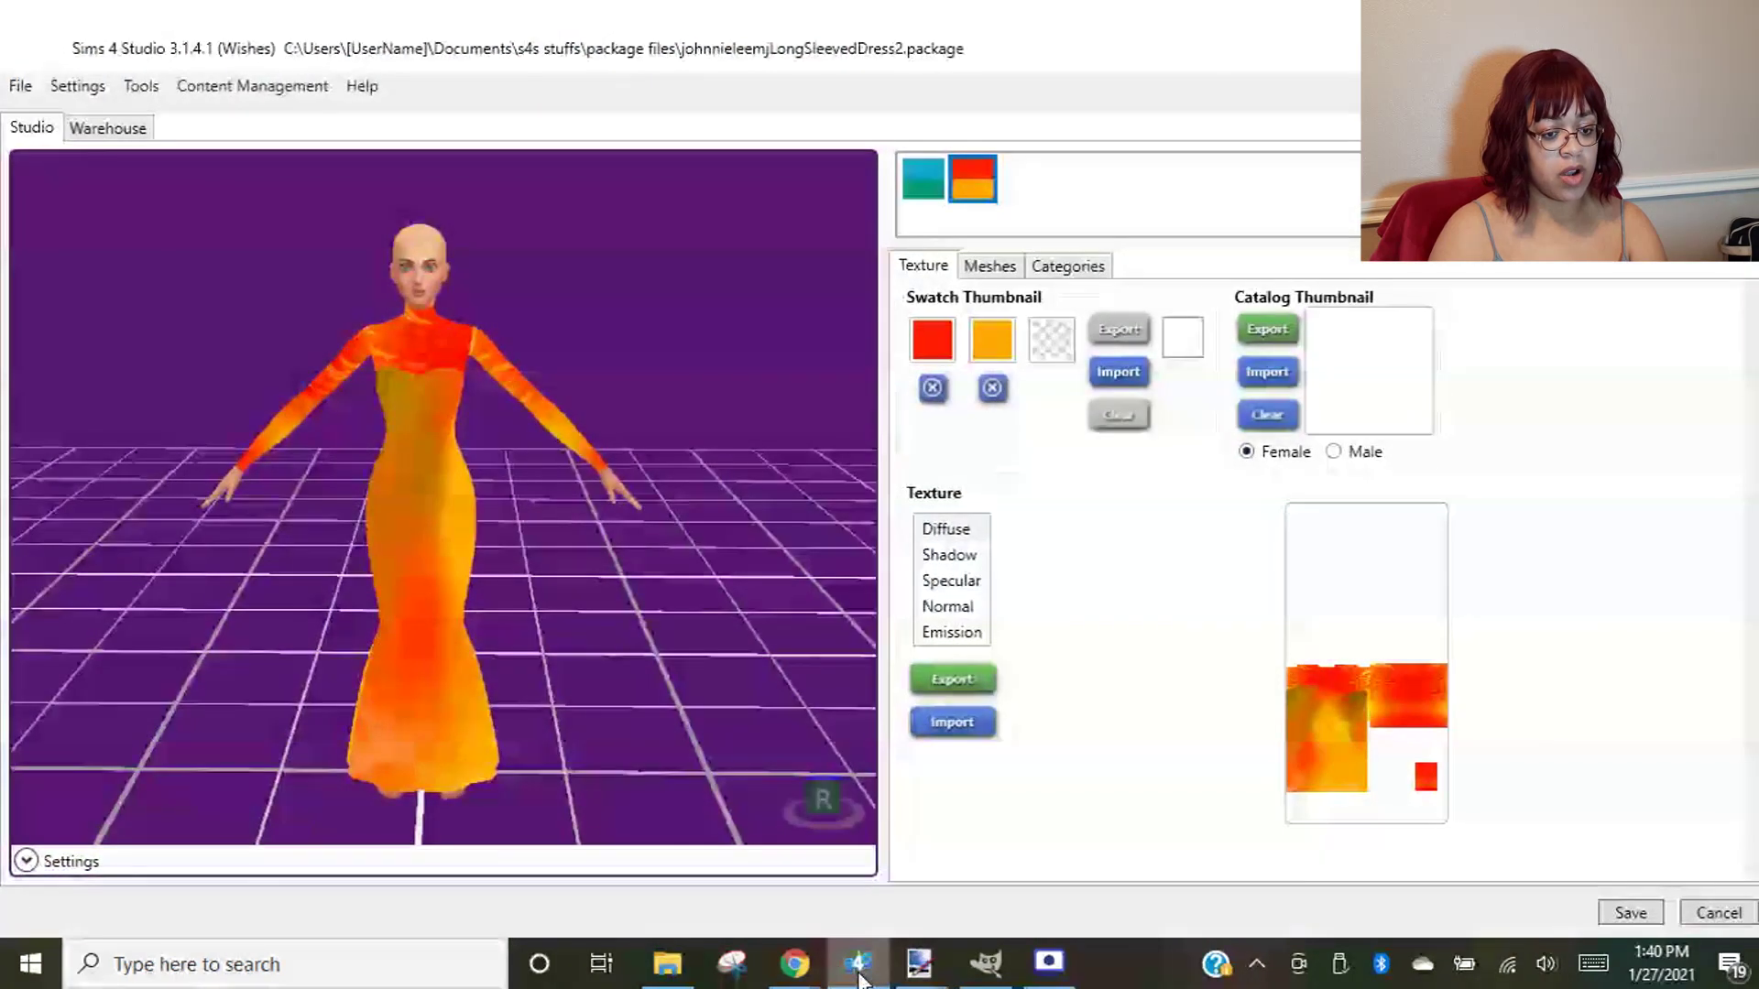
click(1687, 170)
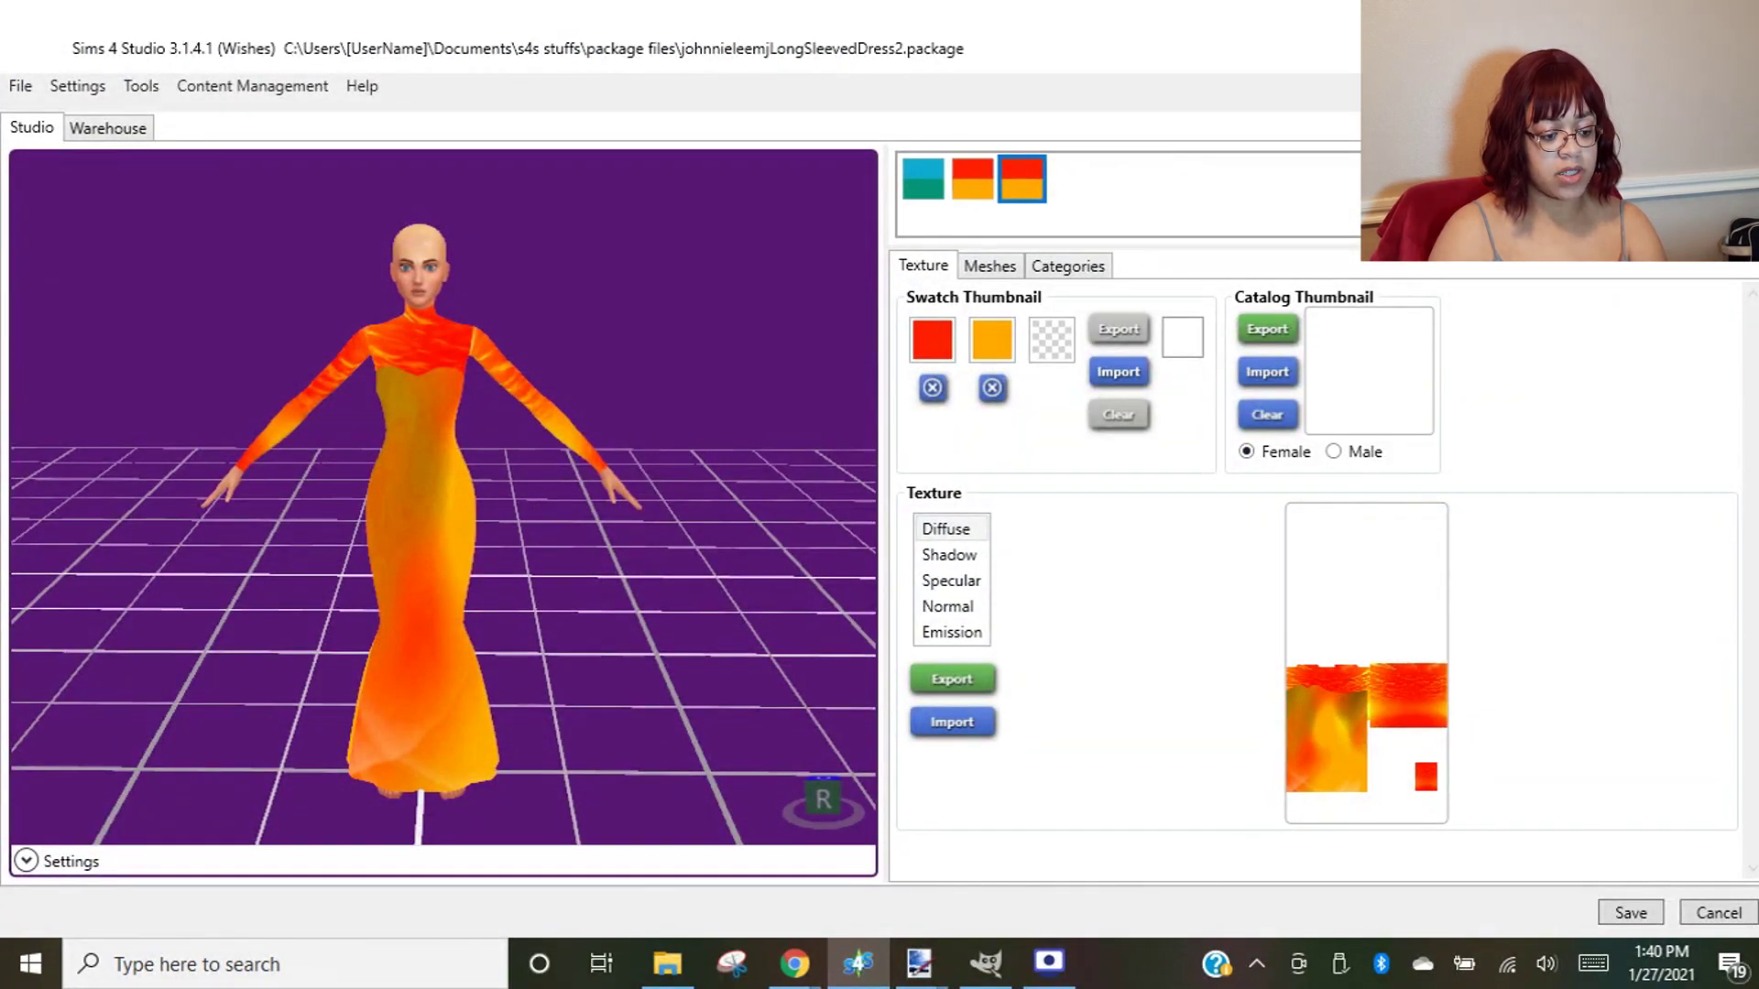
click(954, 728)
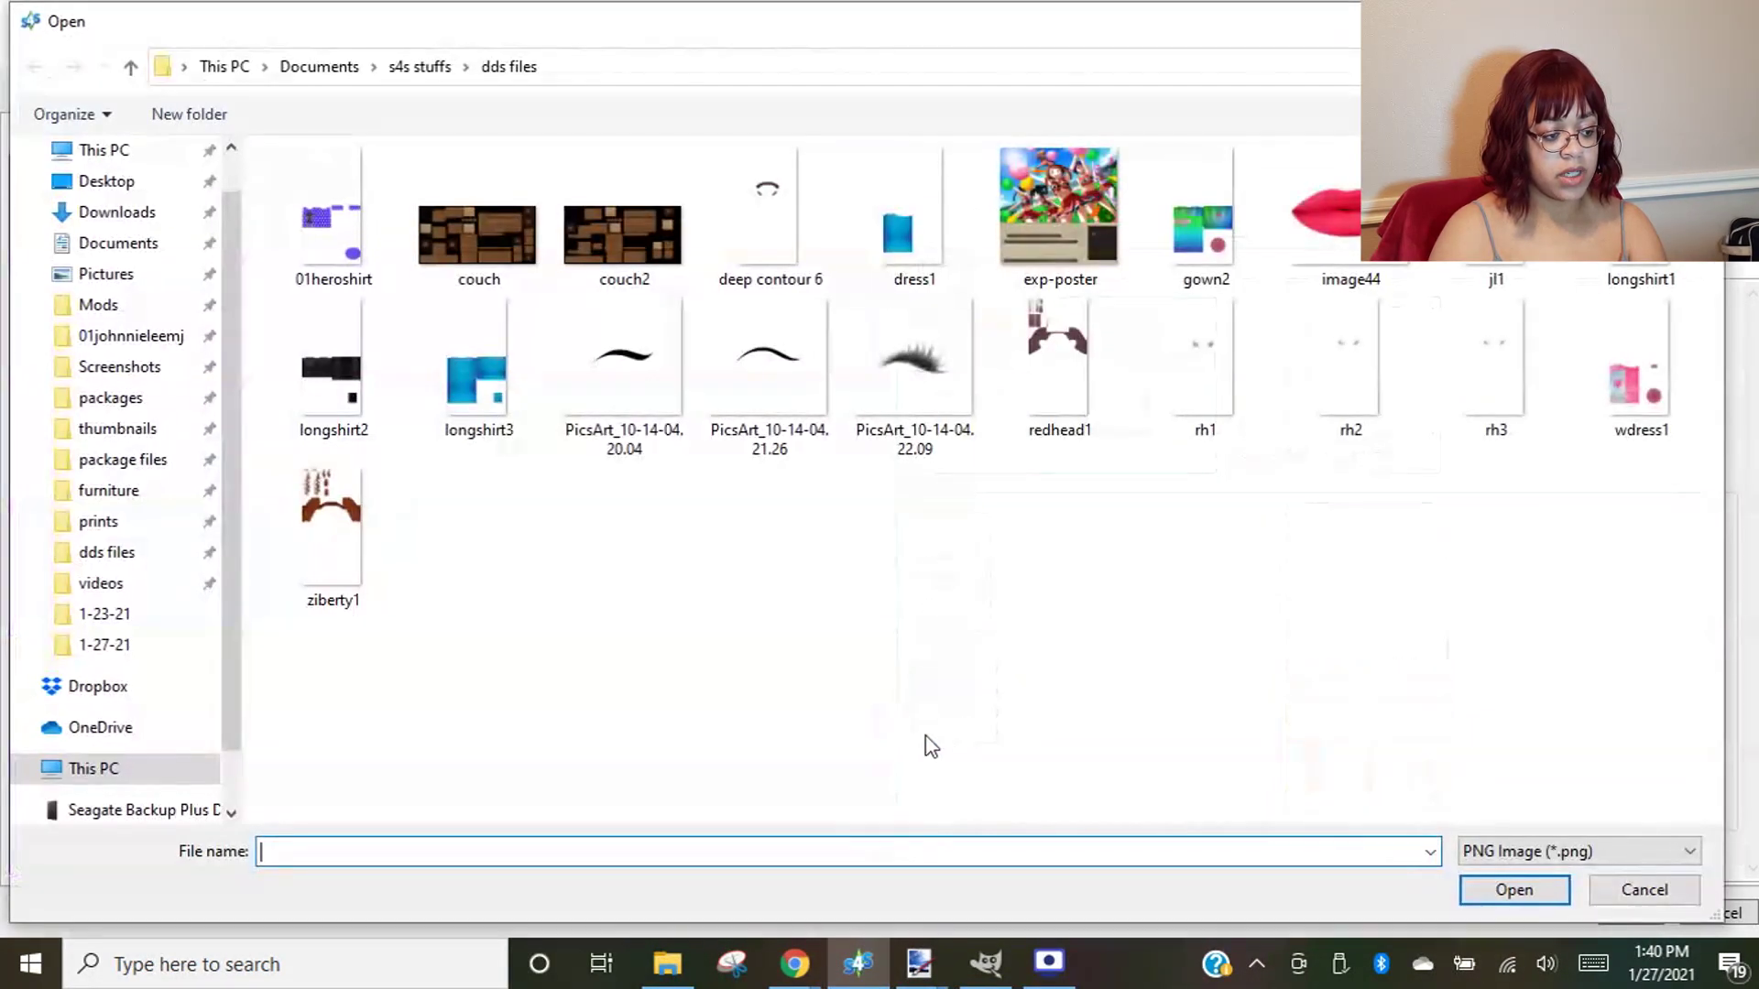
double_click(472, 365)
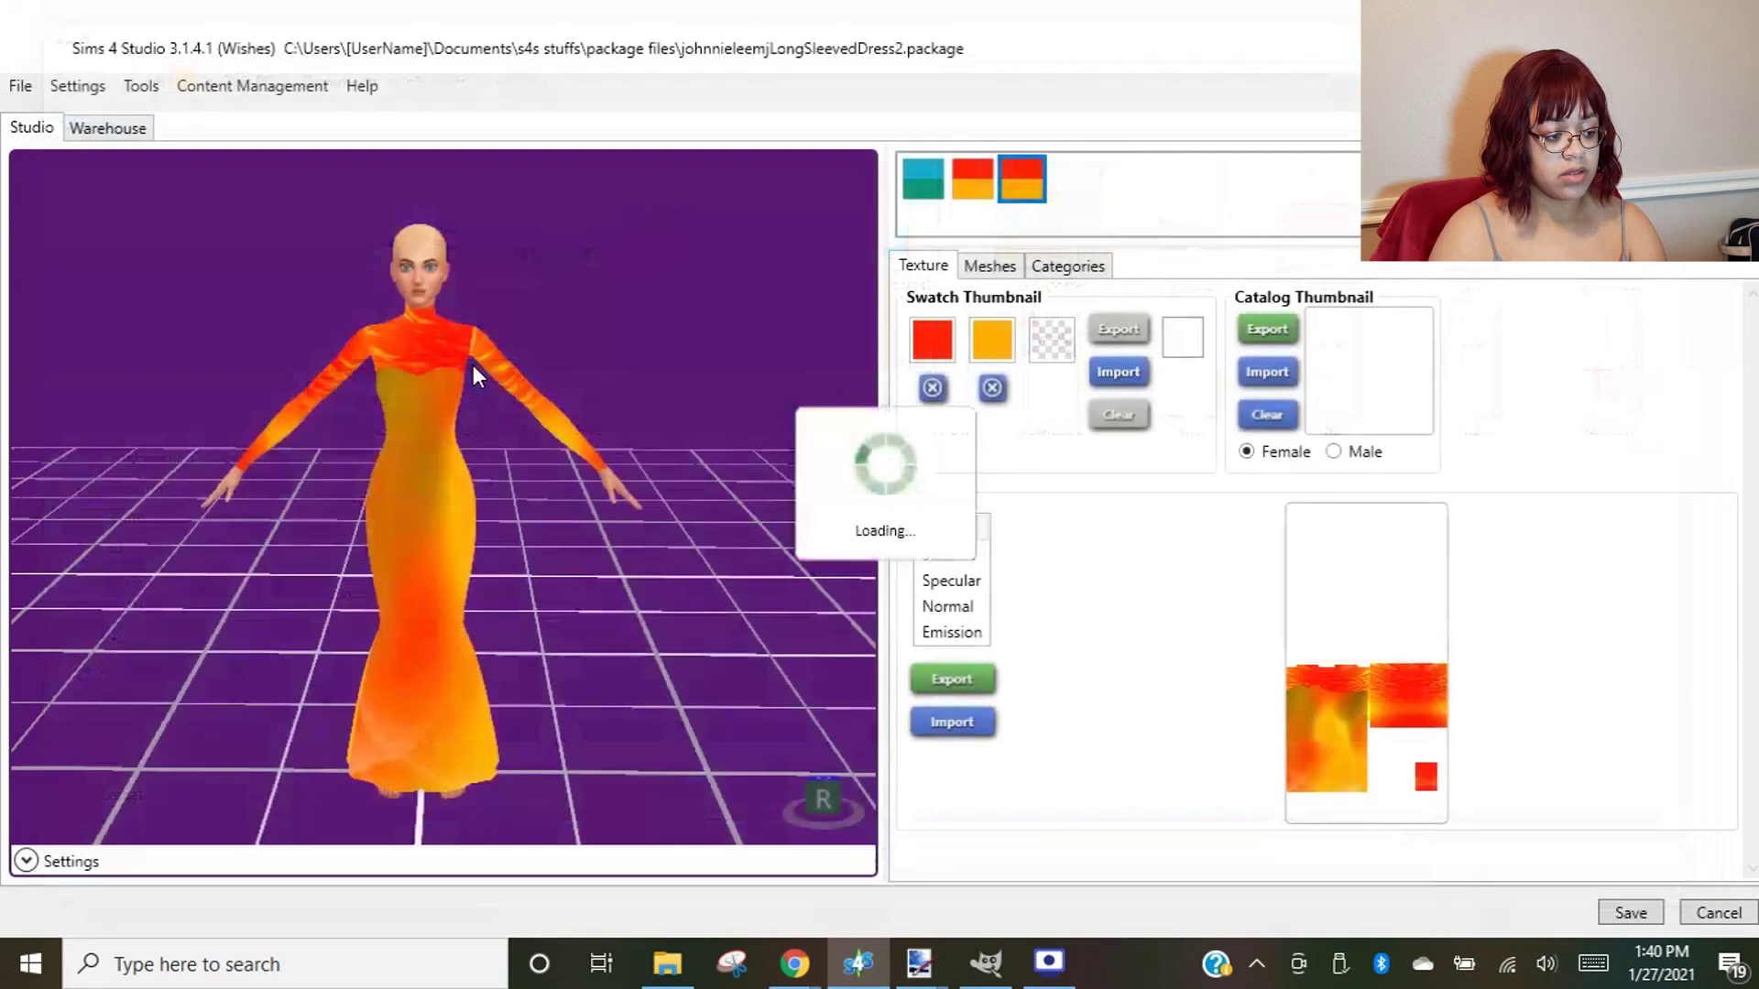
drag(707, 640, 322, 605)
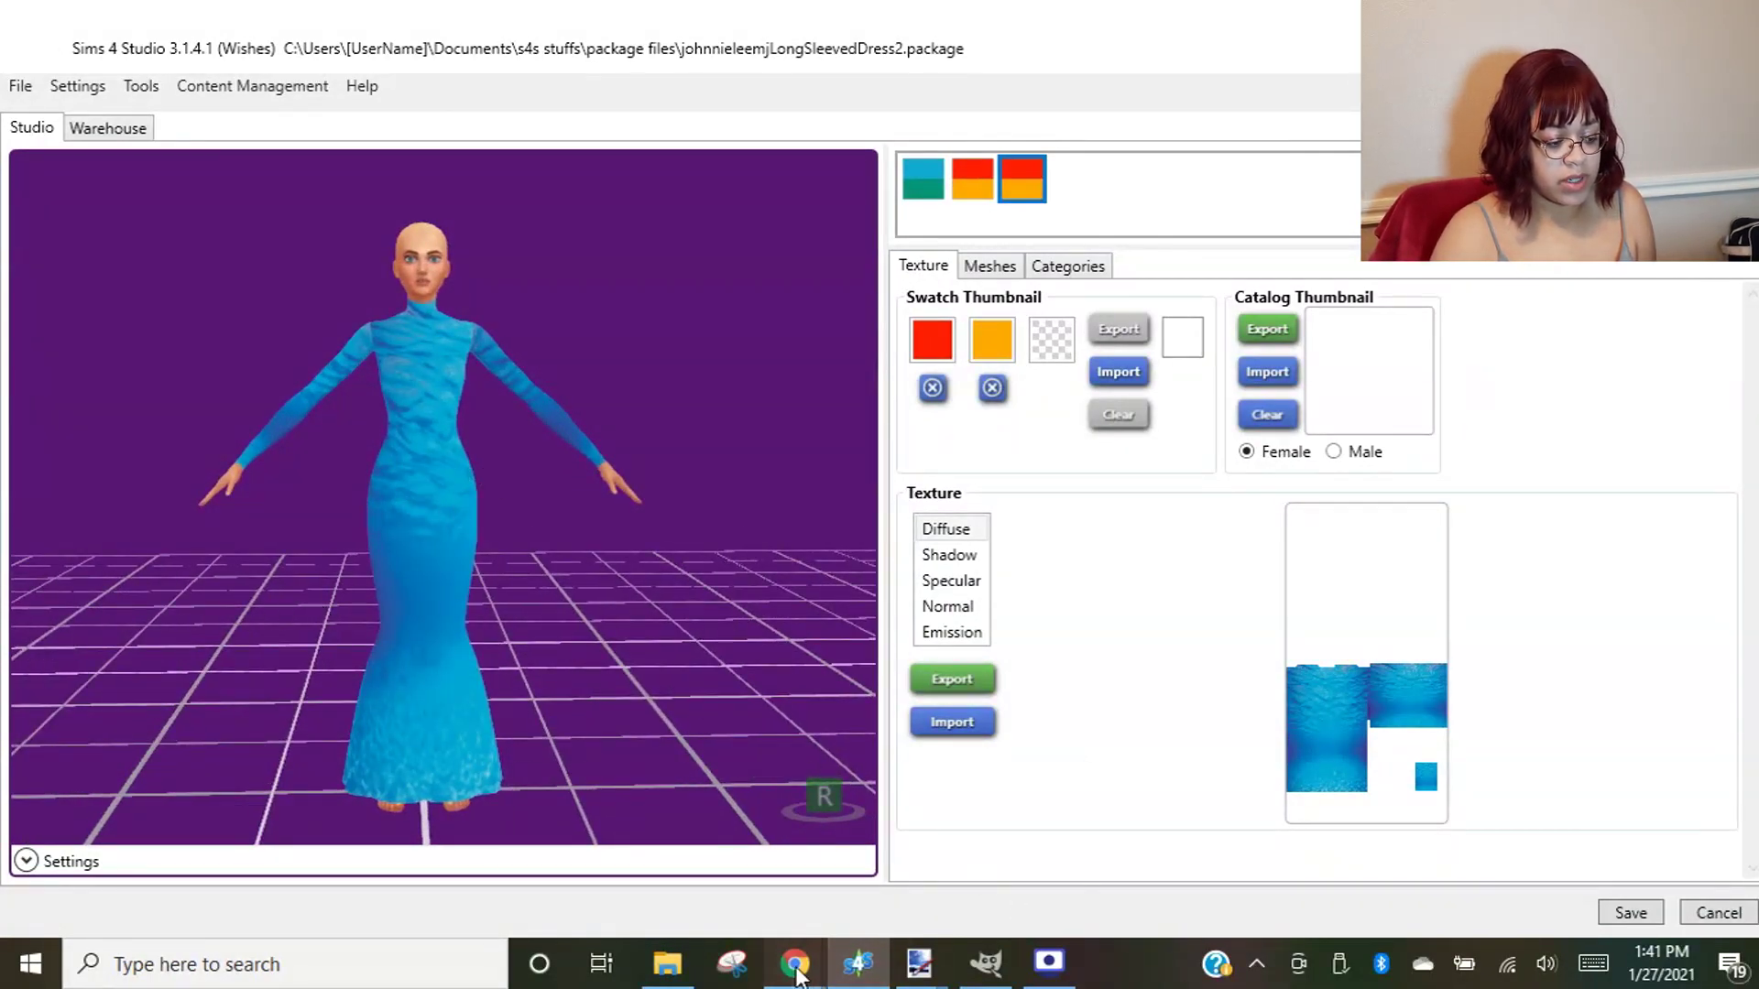
- Switch to Chrome and view the belted Long Sleeved Gown example on The Sims Resource
mouse_move(793, 962)
click(648, 788)
click(1182, 20)
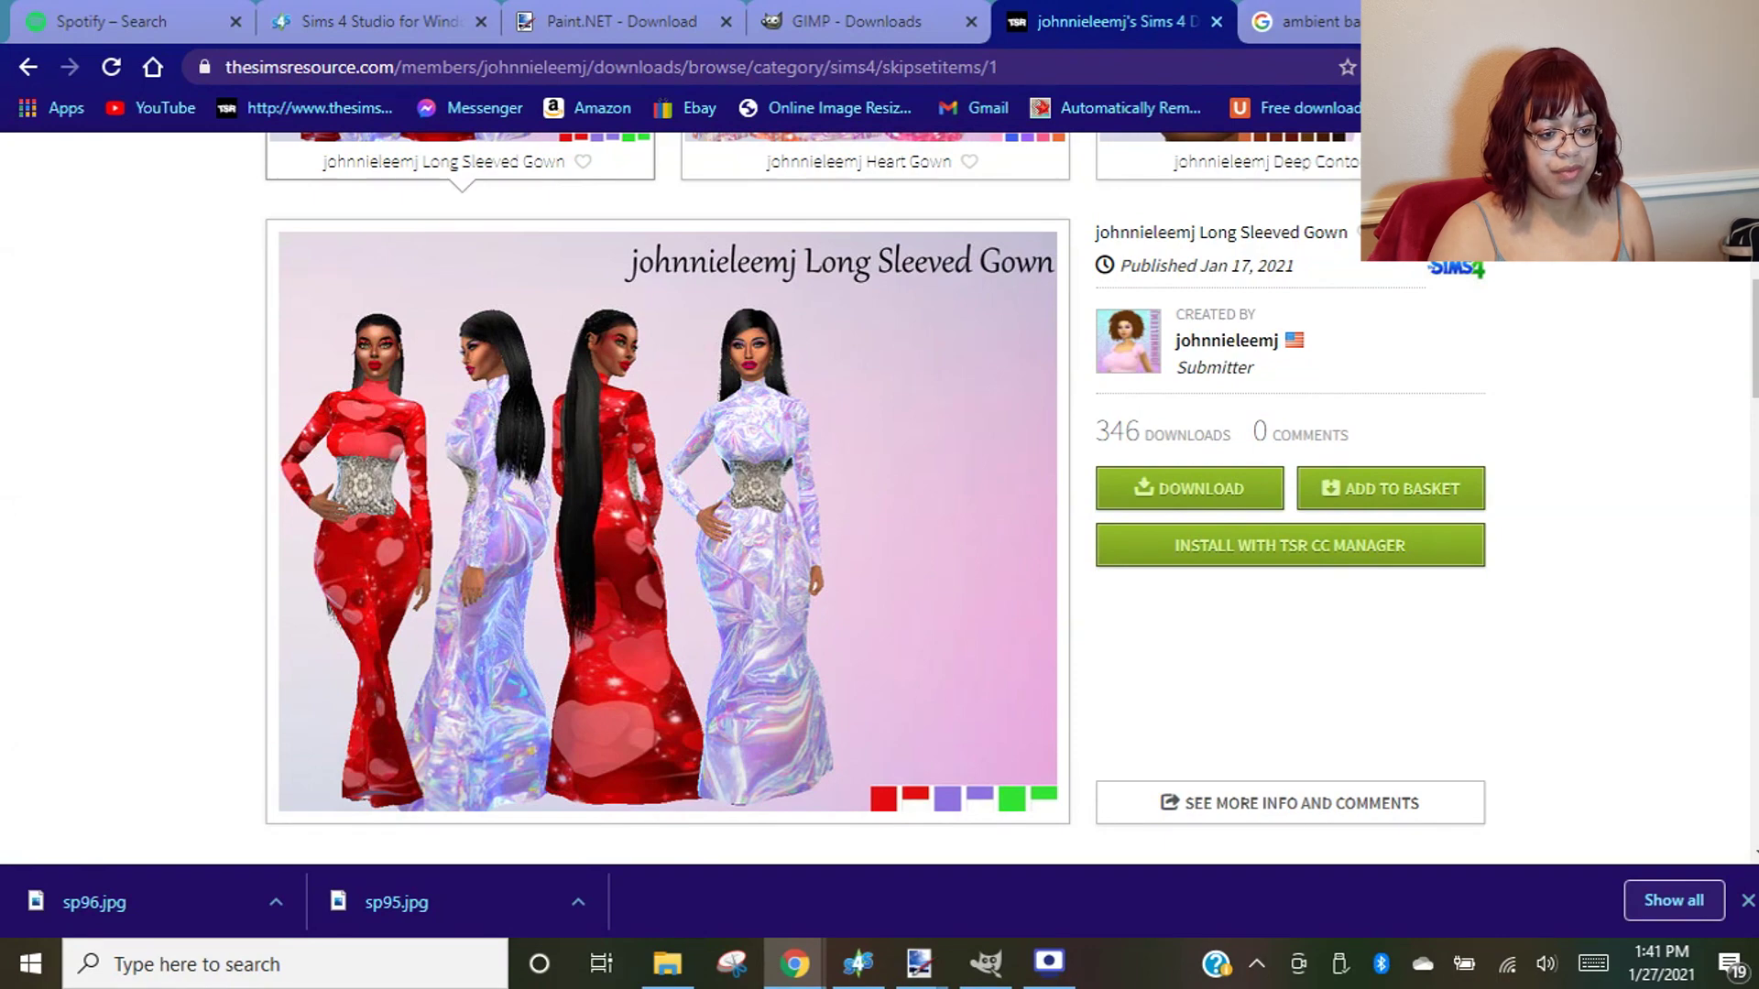
- Search Google Images for "png wedding sash"
key(ctrl+Tab)
scroll(746, 562, up, 5)
click(746, 189)
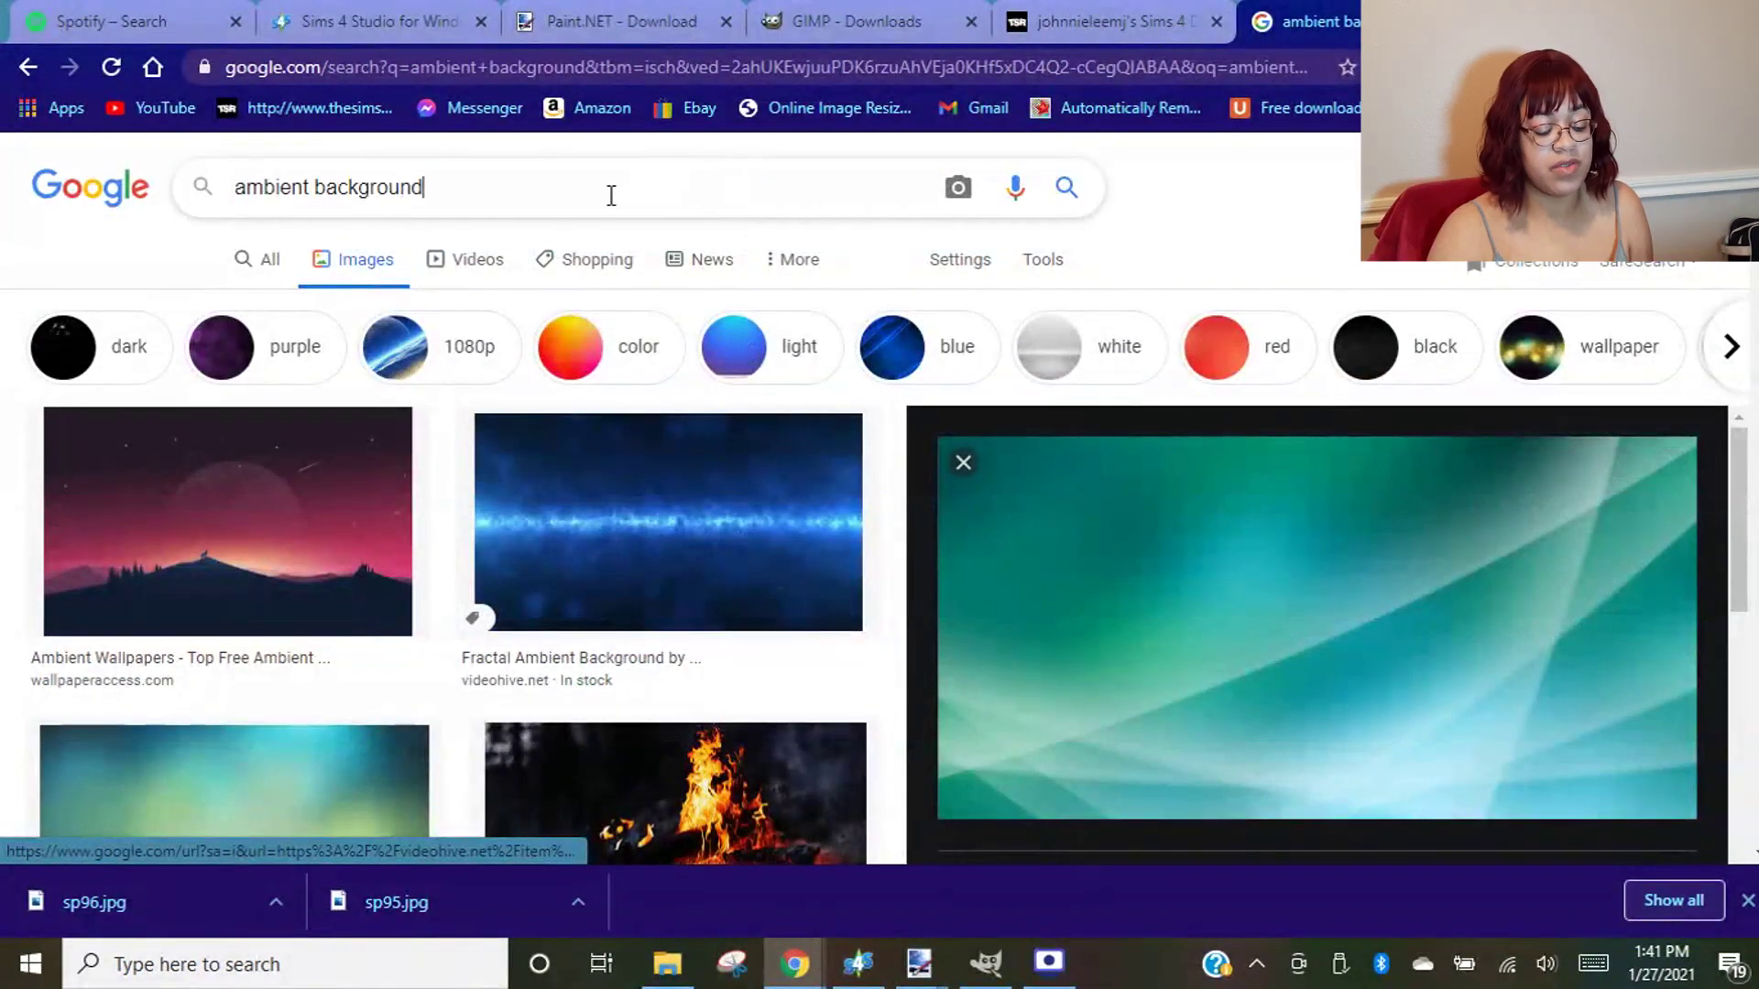
key(ctrl+a)
key(BackSpace)
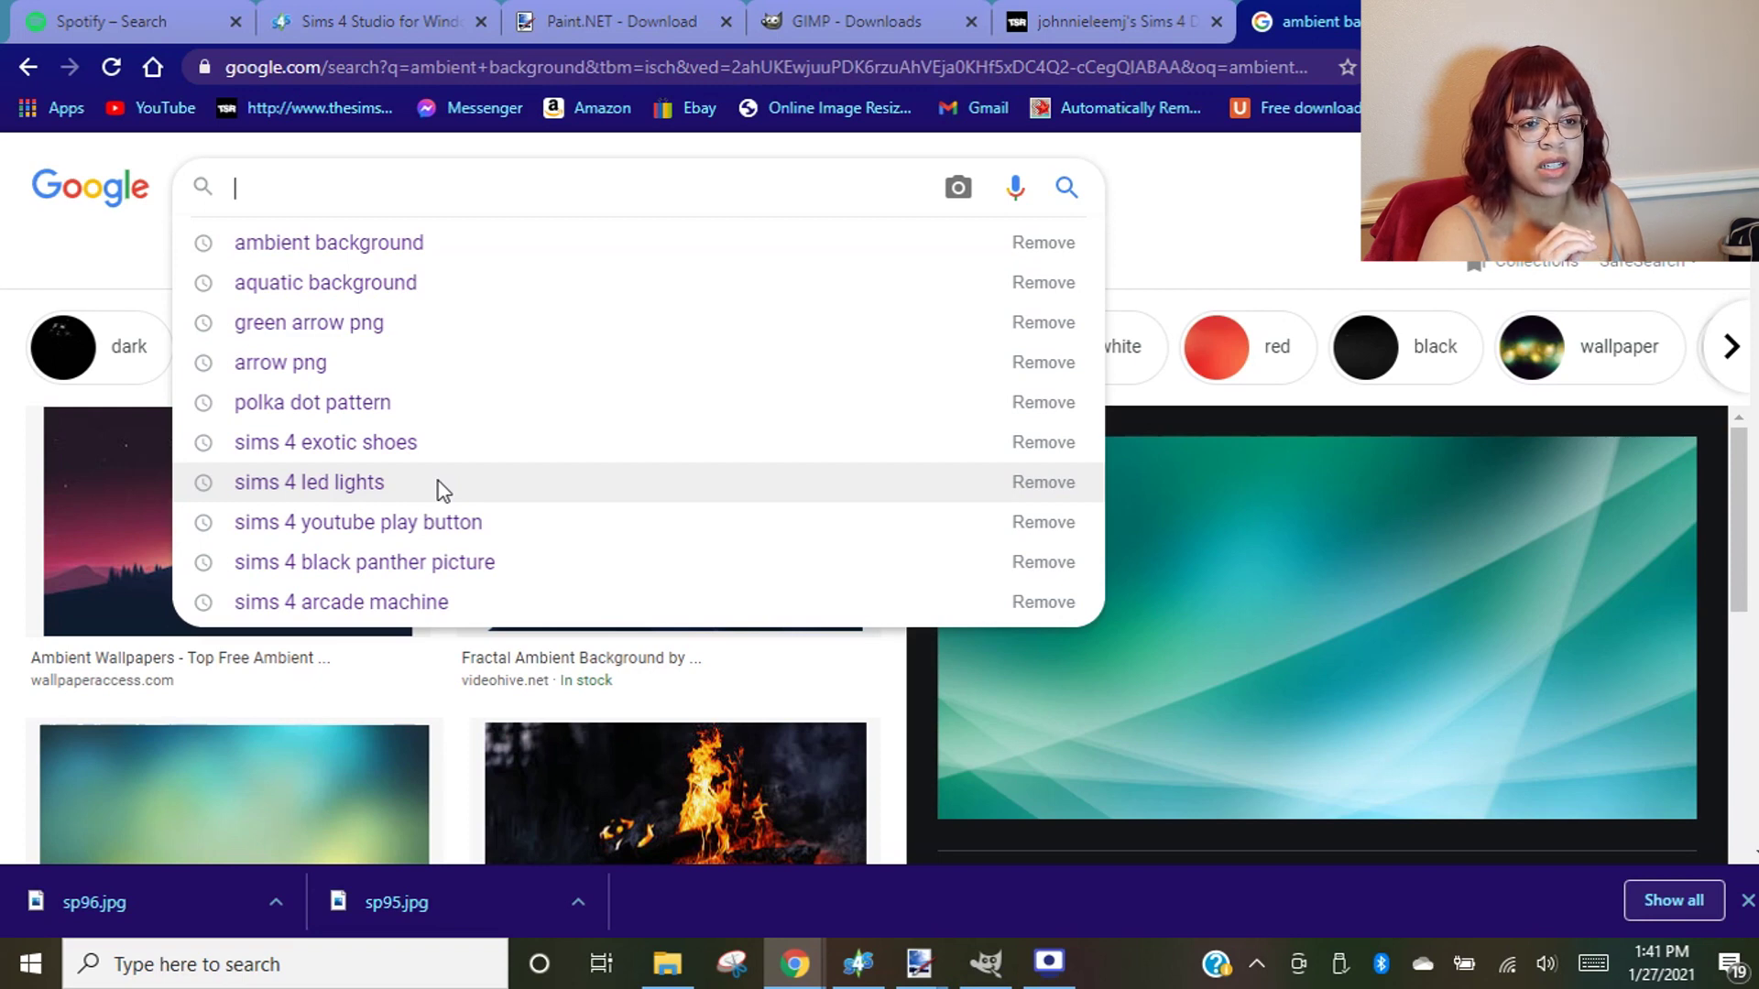
text(png wwe)
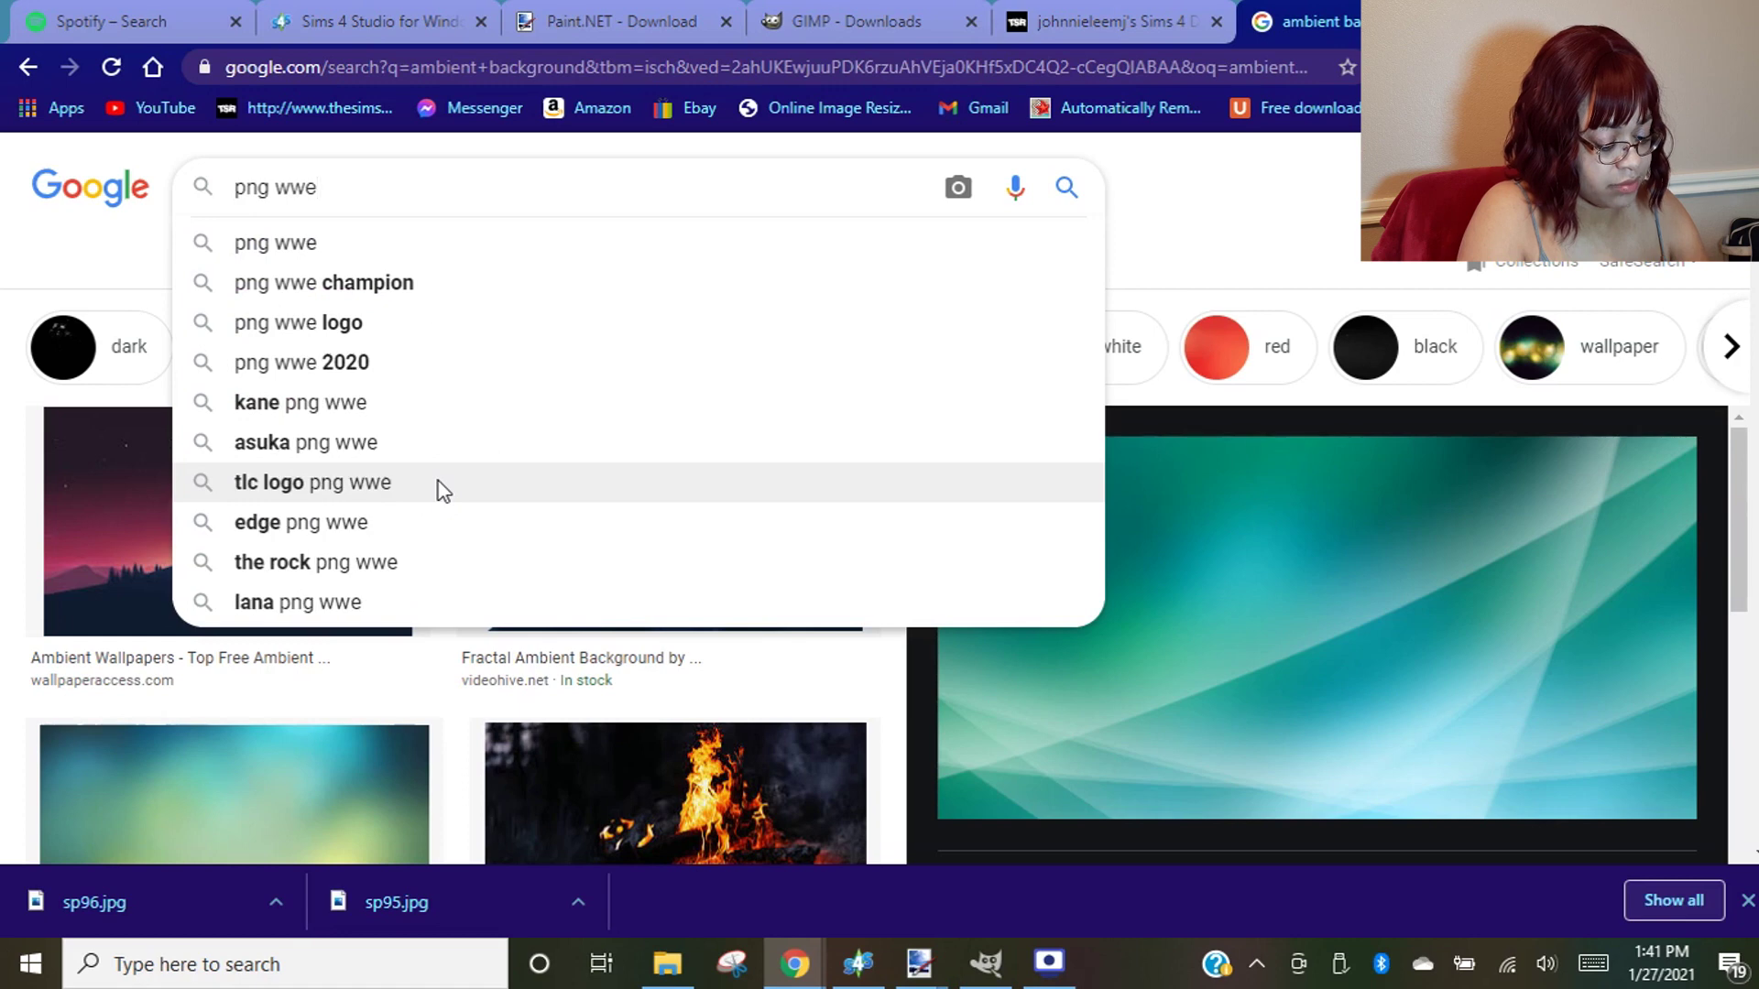
key(BackSpace)
key(BackSpace)
text(edding sa)
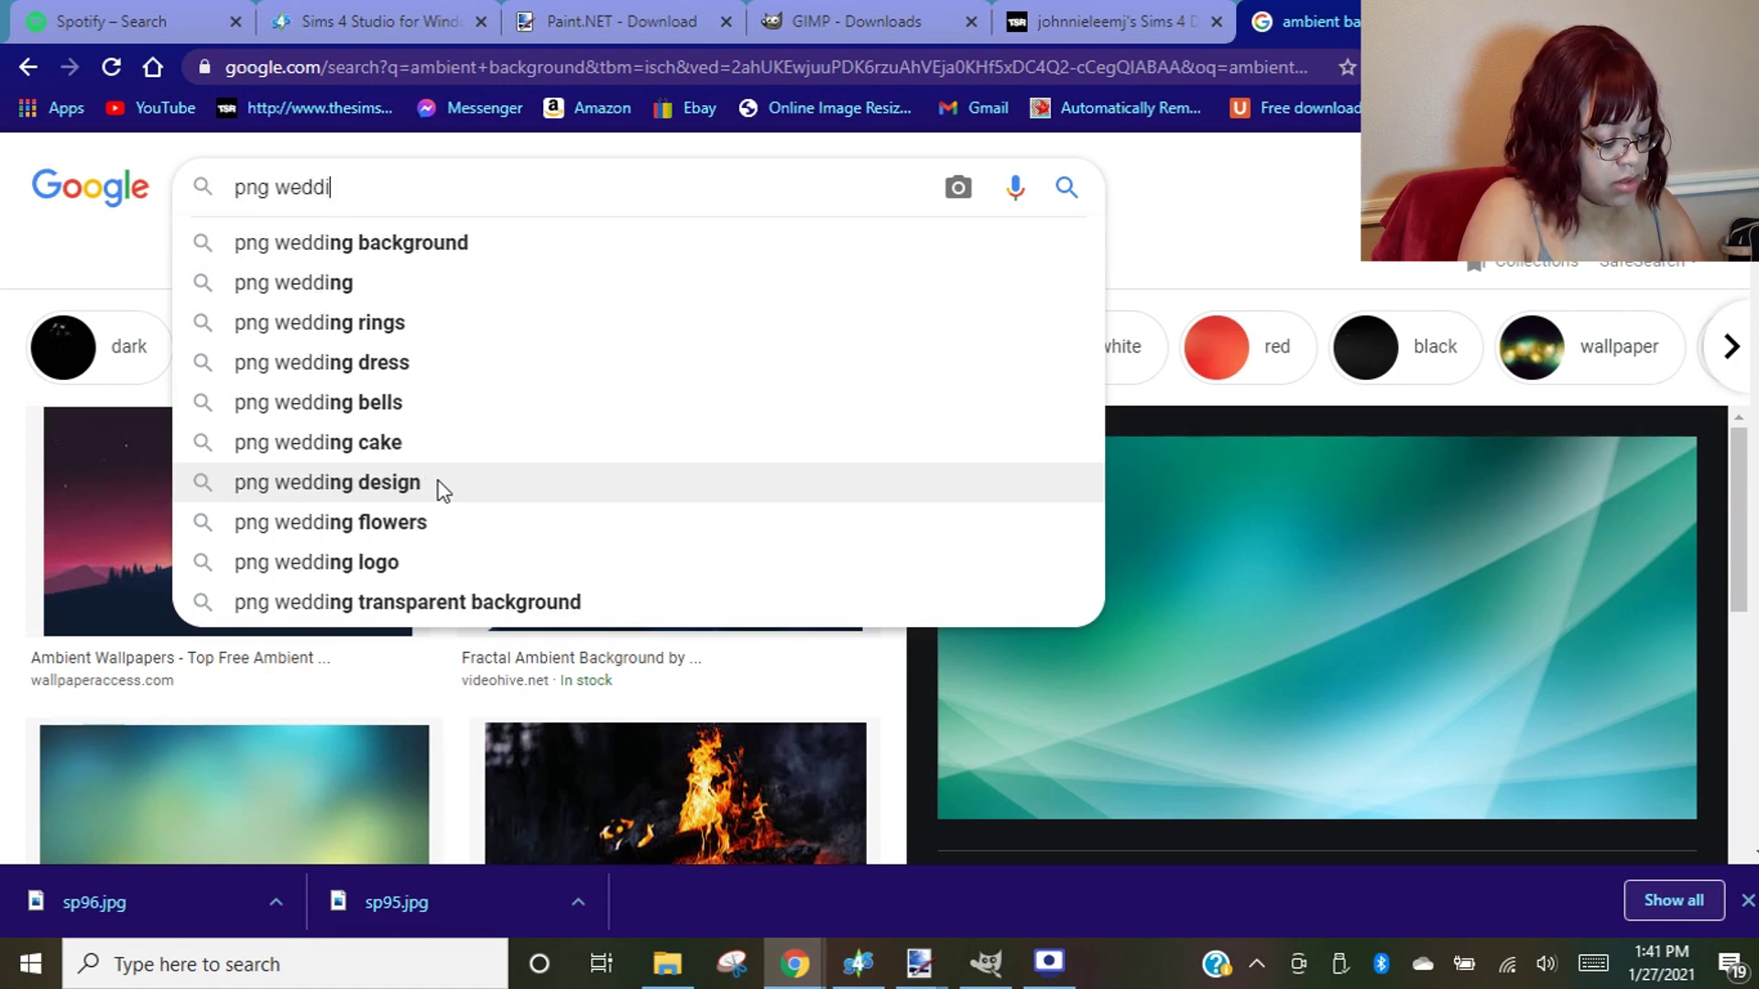
text(sh)
key(Return)
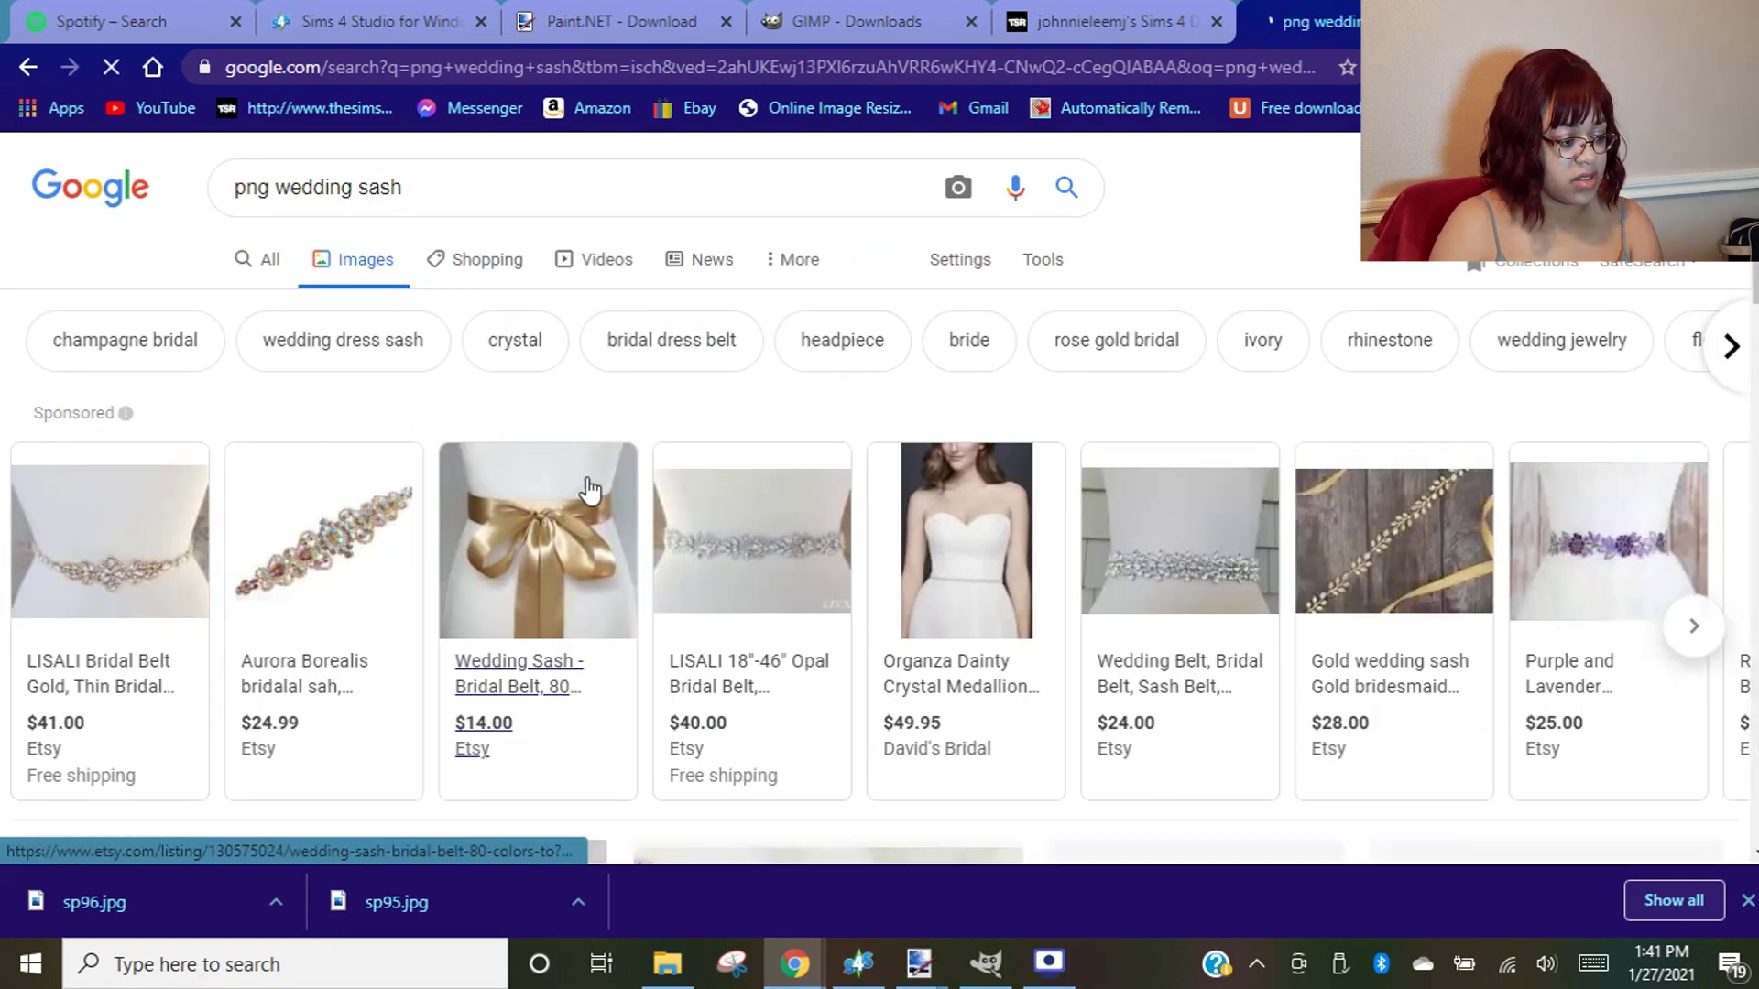
- Browse the wedding sash images and preview the white floral "Charming Vintage Chic Wedding Belt" picture
scroll(800, 630, down, 4)
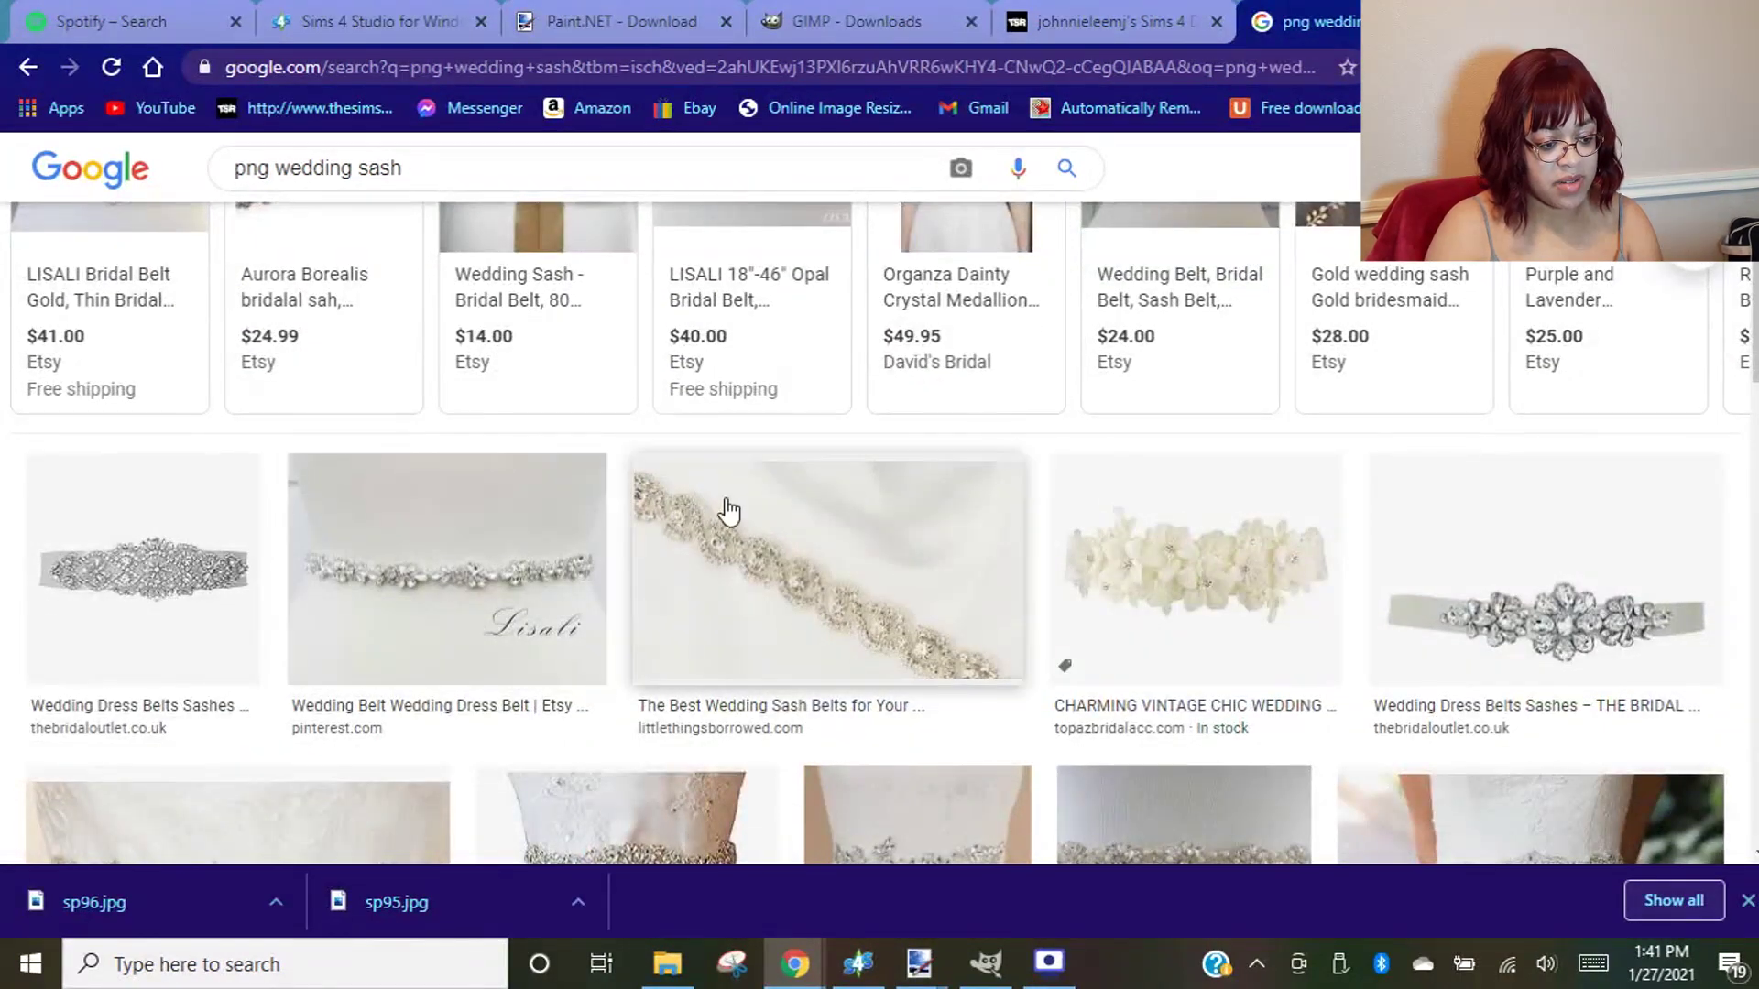
scroll(693, 494, down, 1)
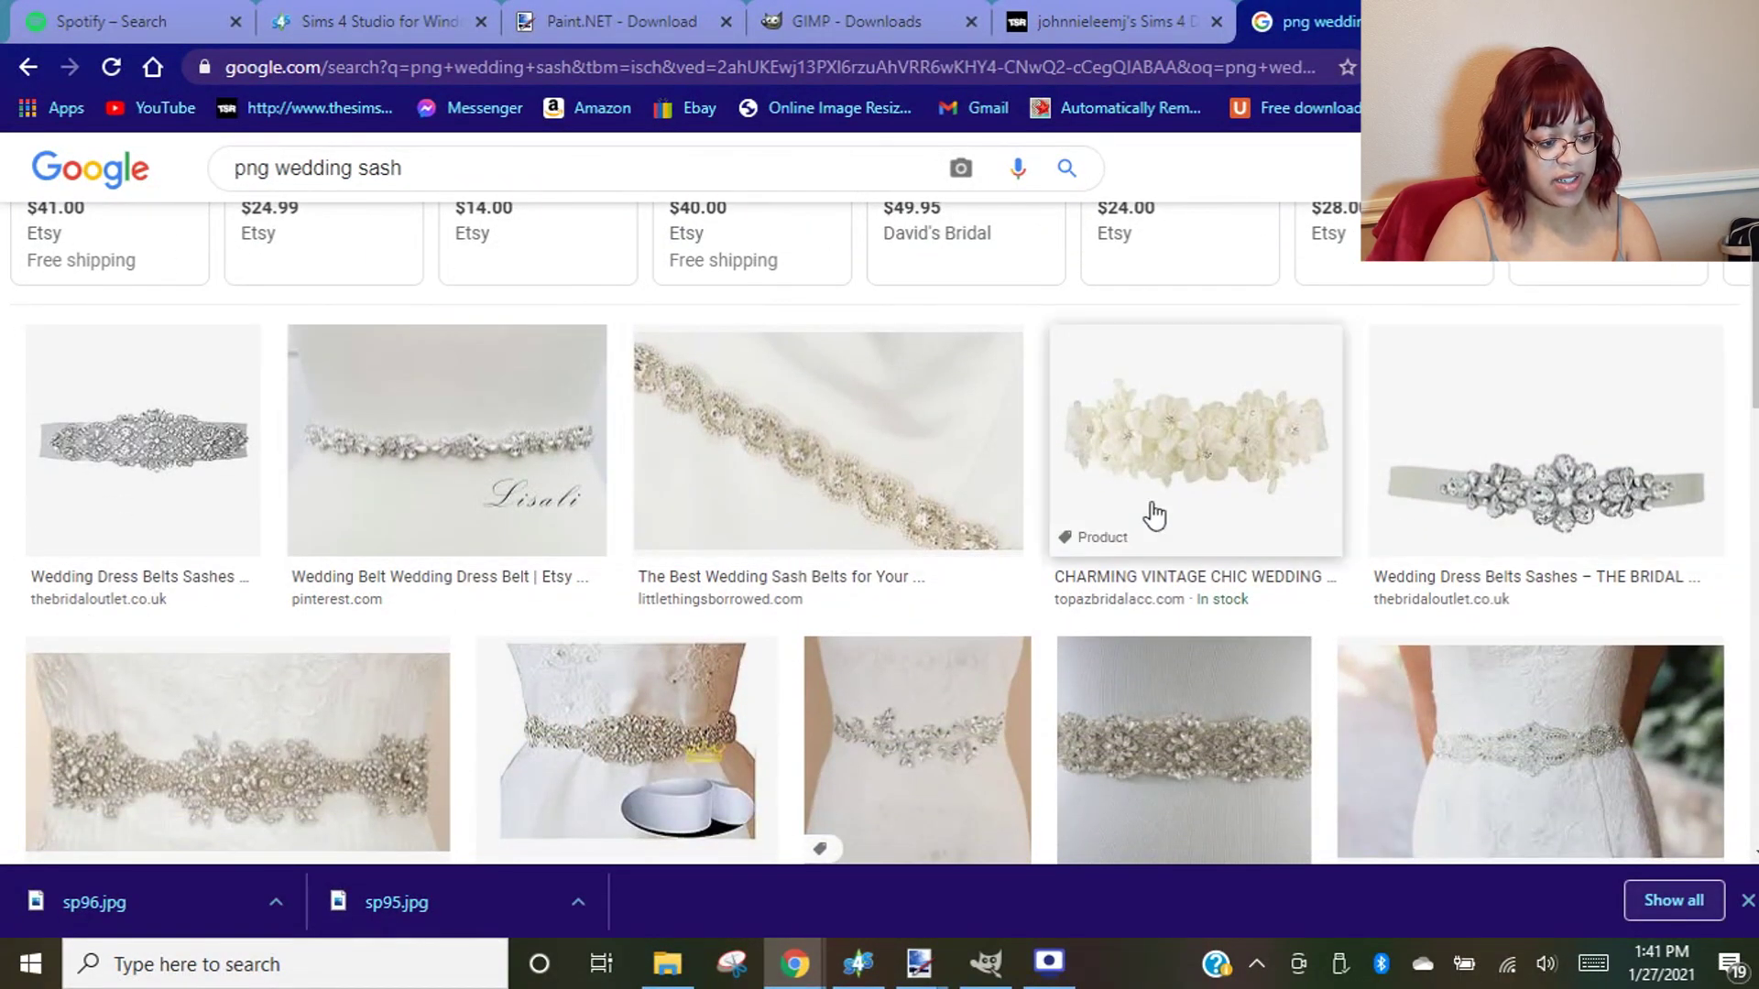
scroll(1008, 550, down, 3)
scroll(440, 517, down, 4)
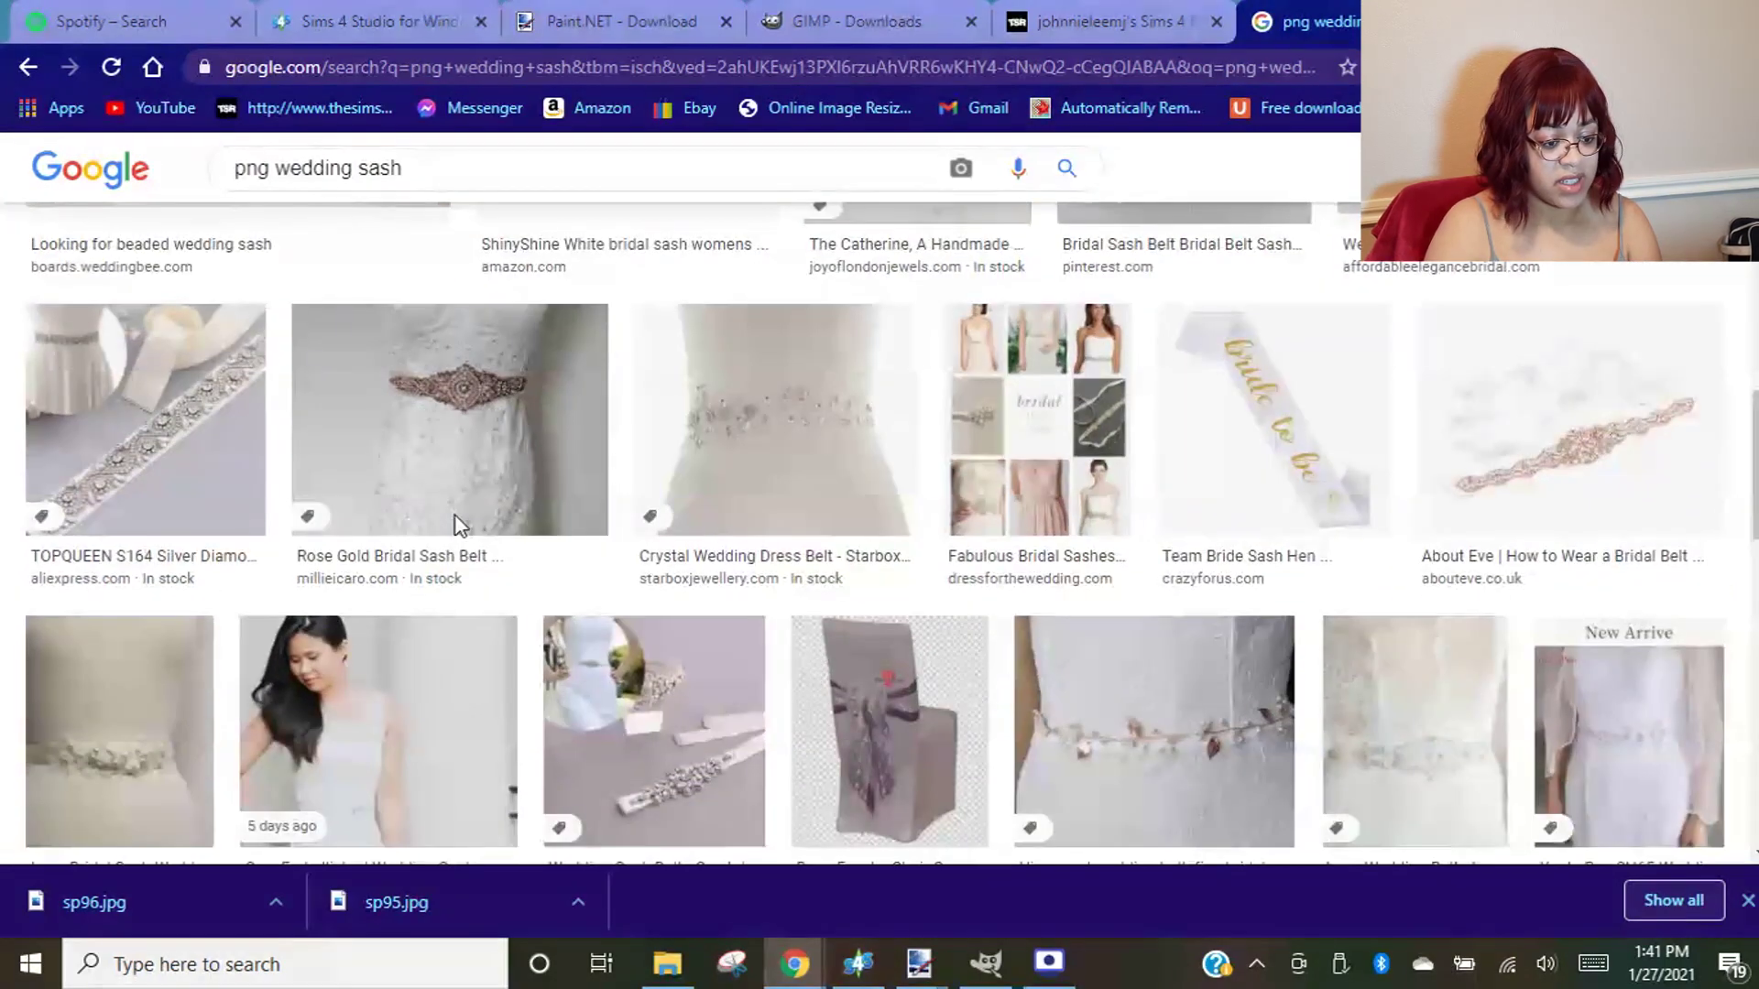
scroll(455, 525, down, 7)
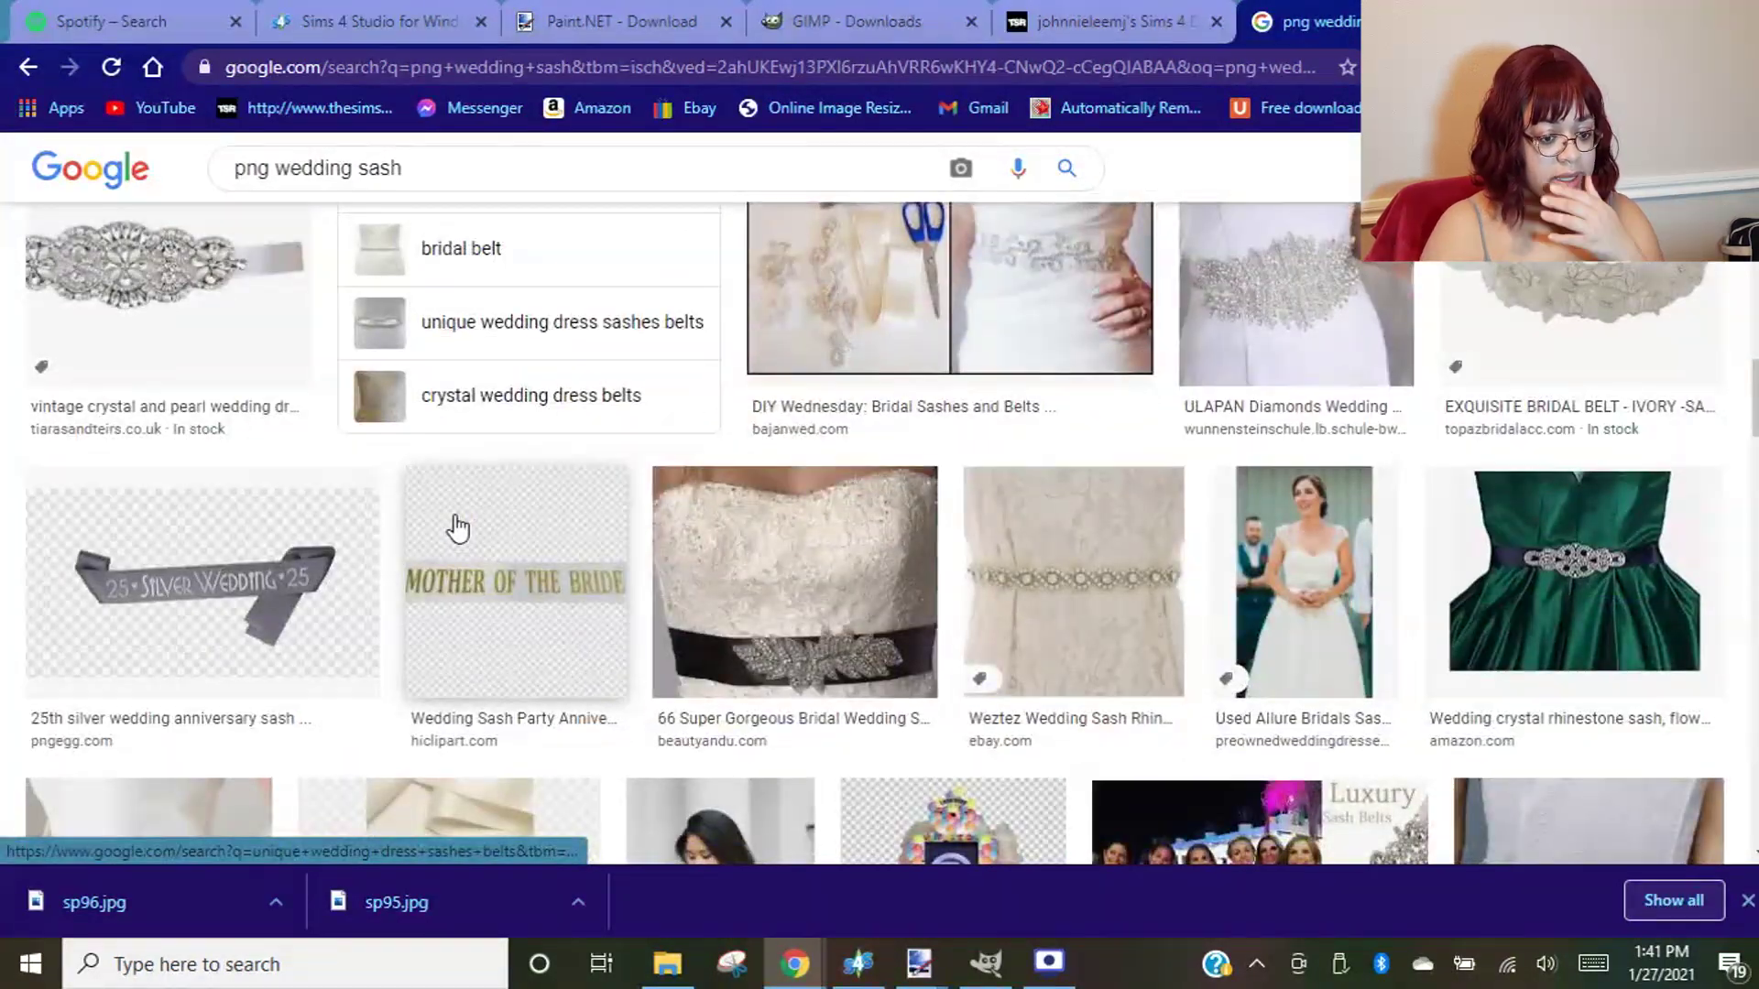
scroll(452, 522, down, 5)
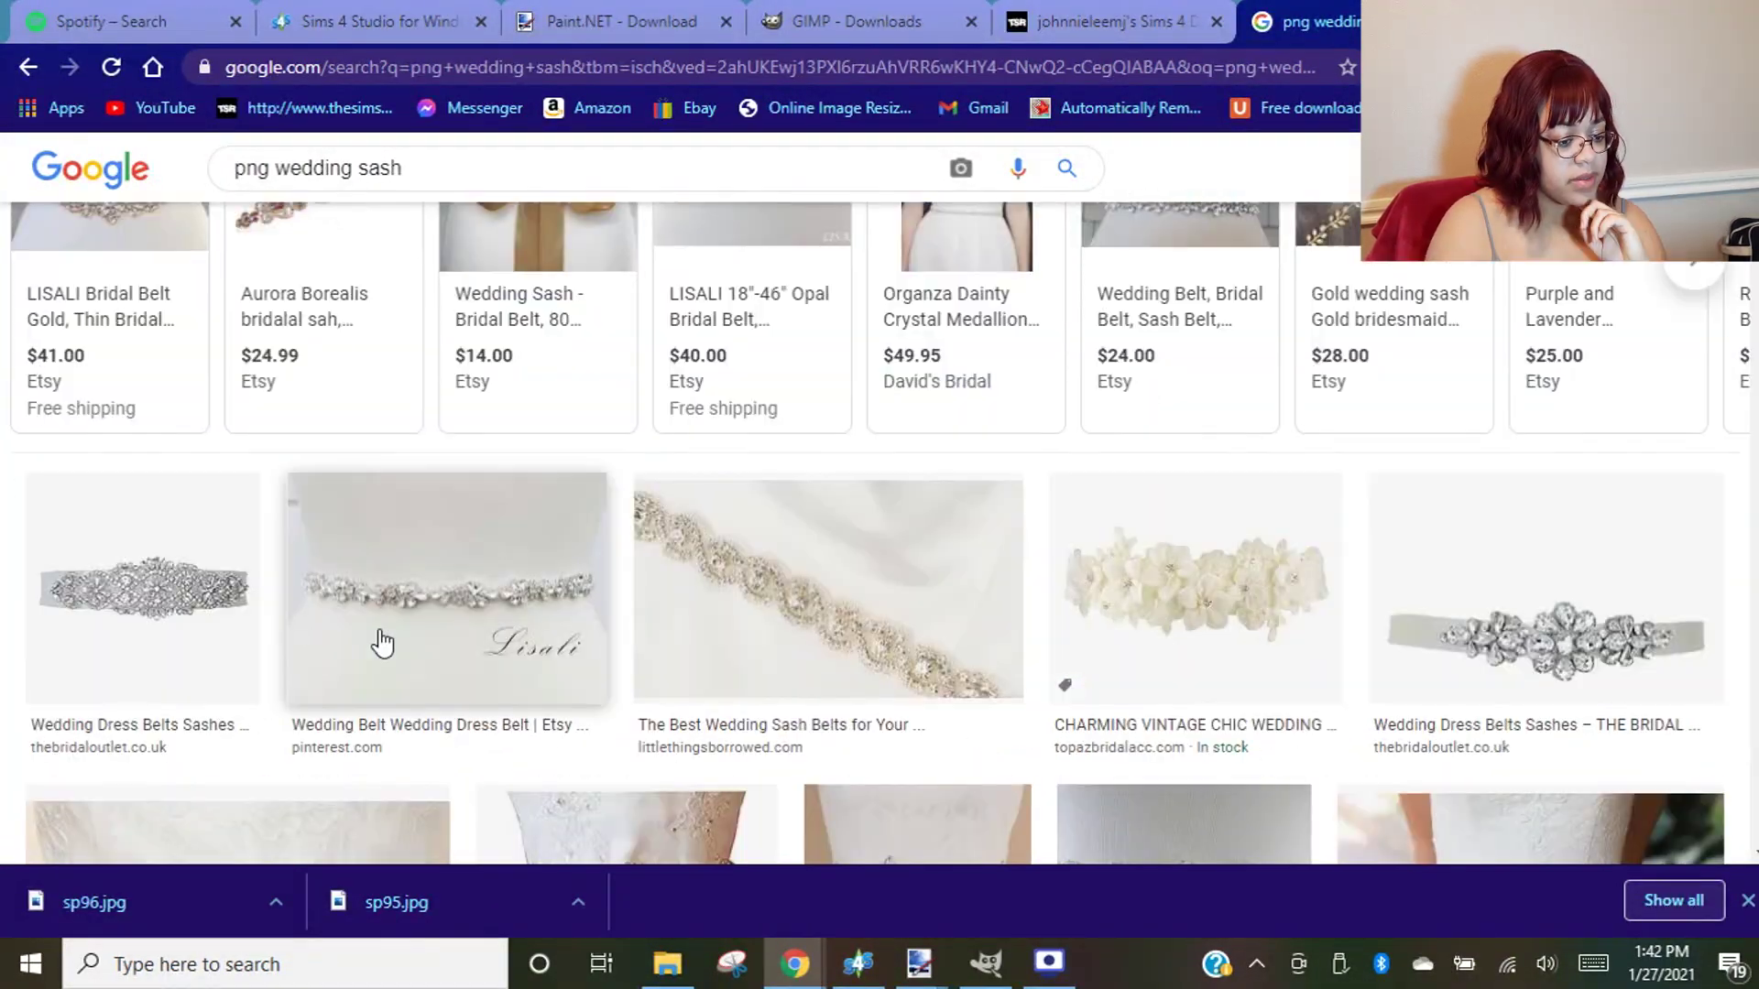
click(1320, 611)
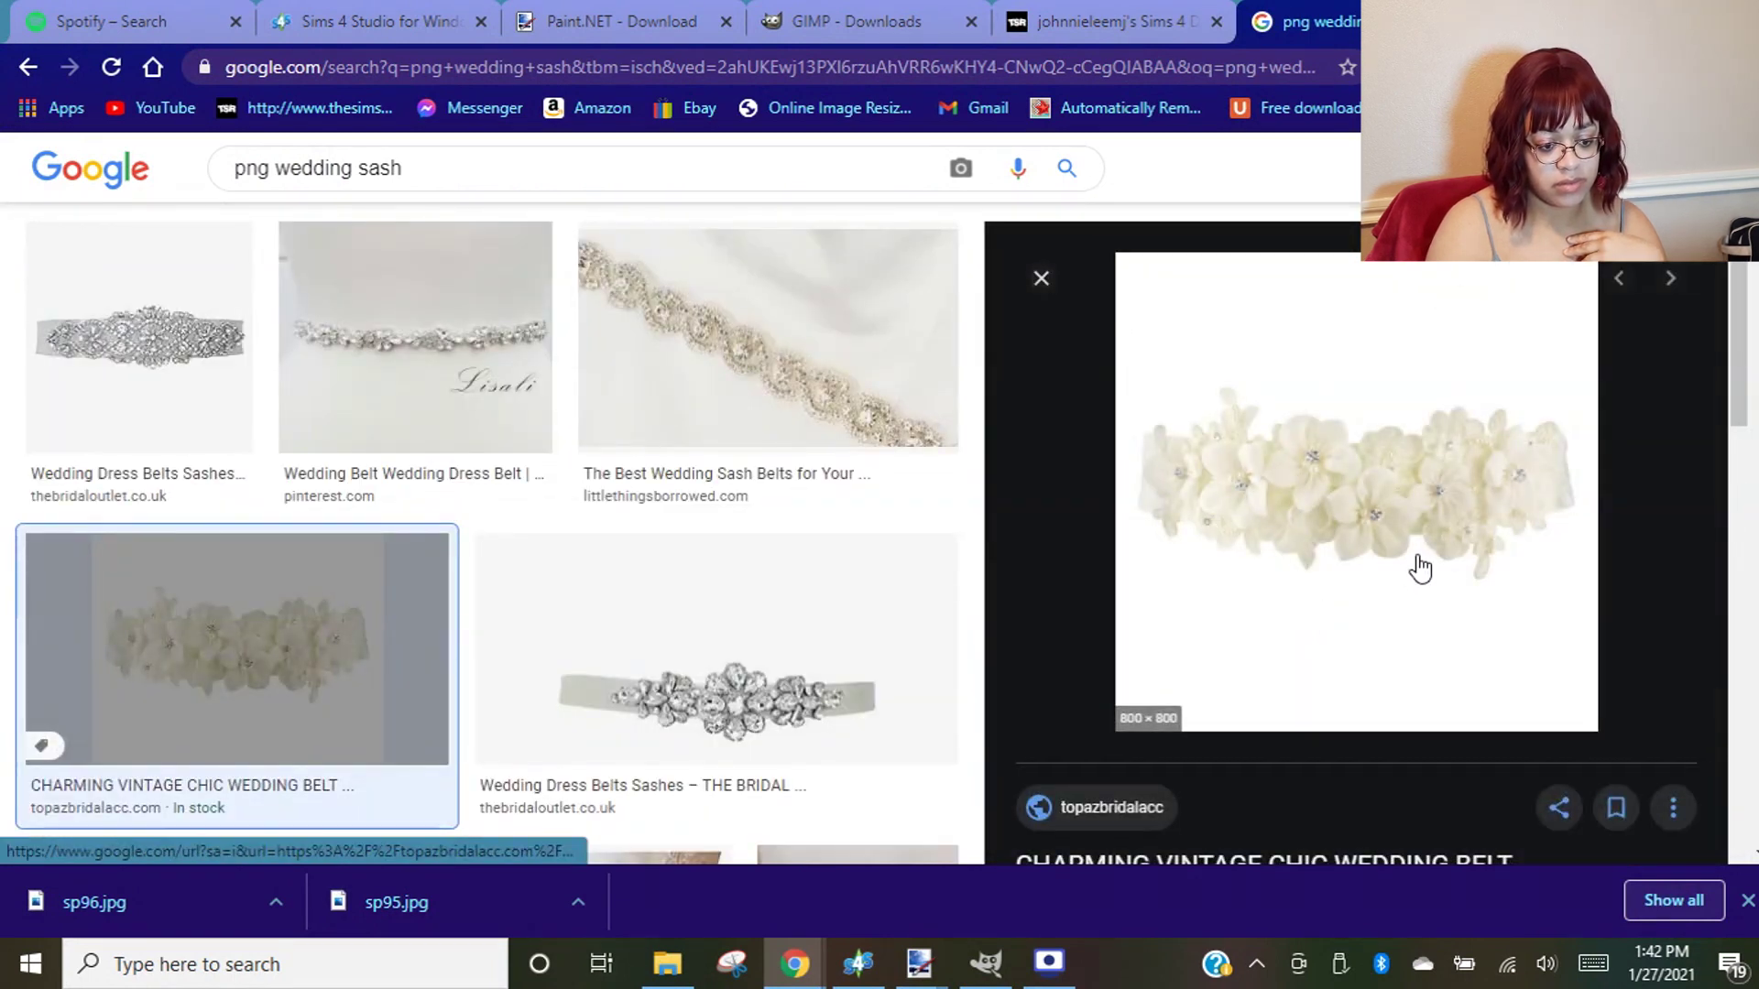
- Save the white floral belt image as sp97 in the prints folder
right_click(1414, 554)
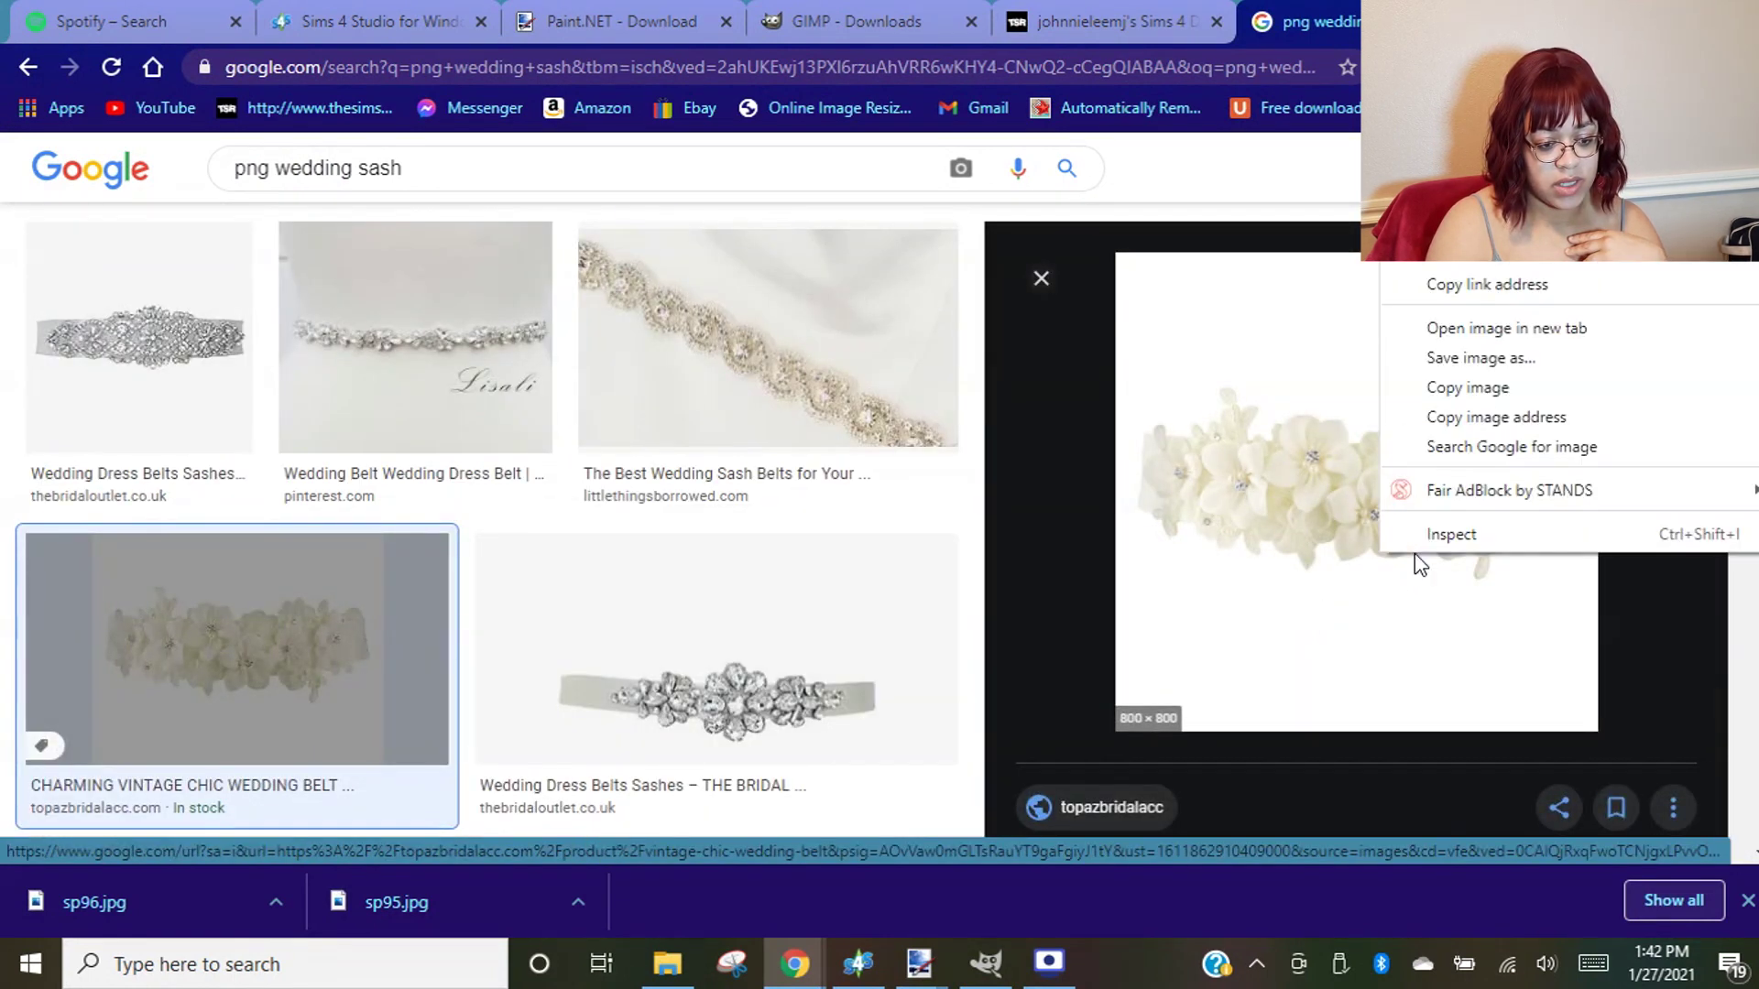
click(1484, 359)
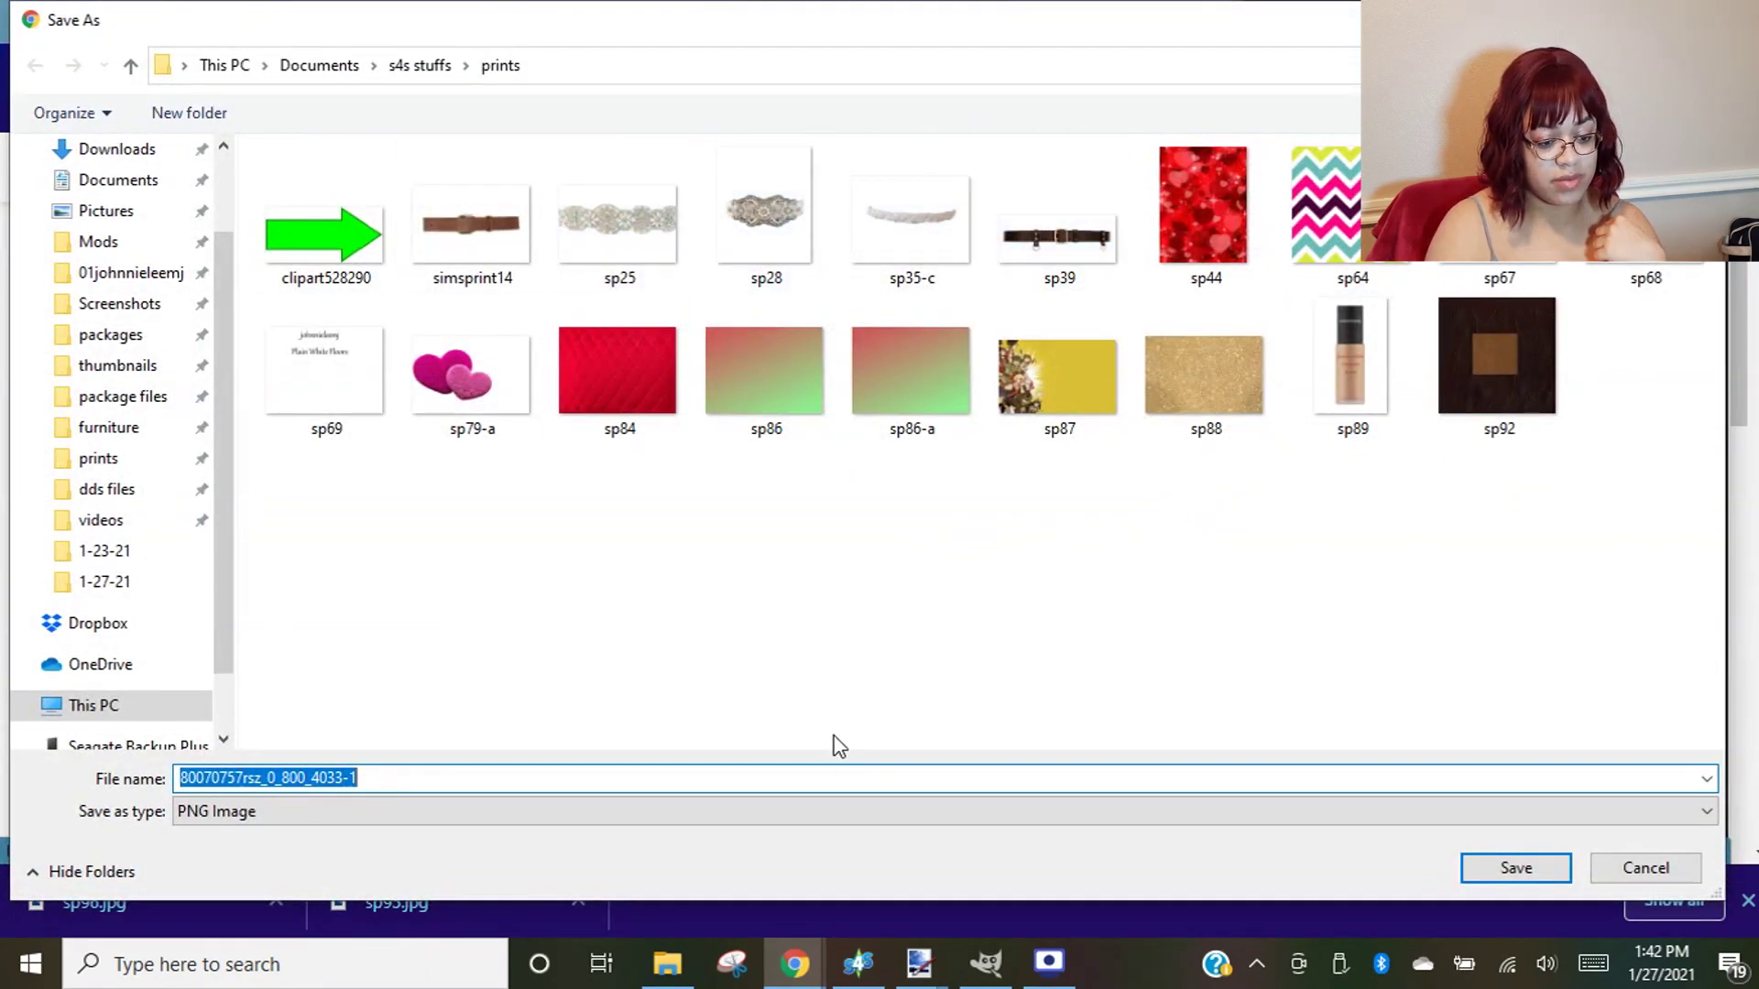
key(BackSpace)
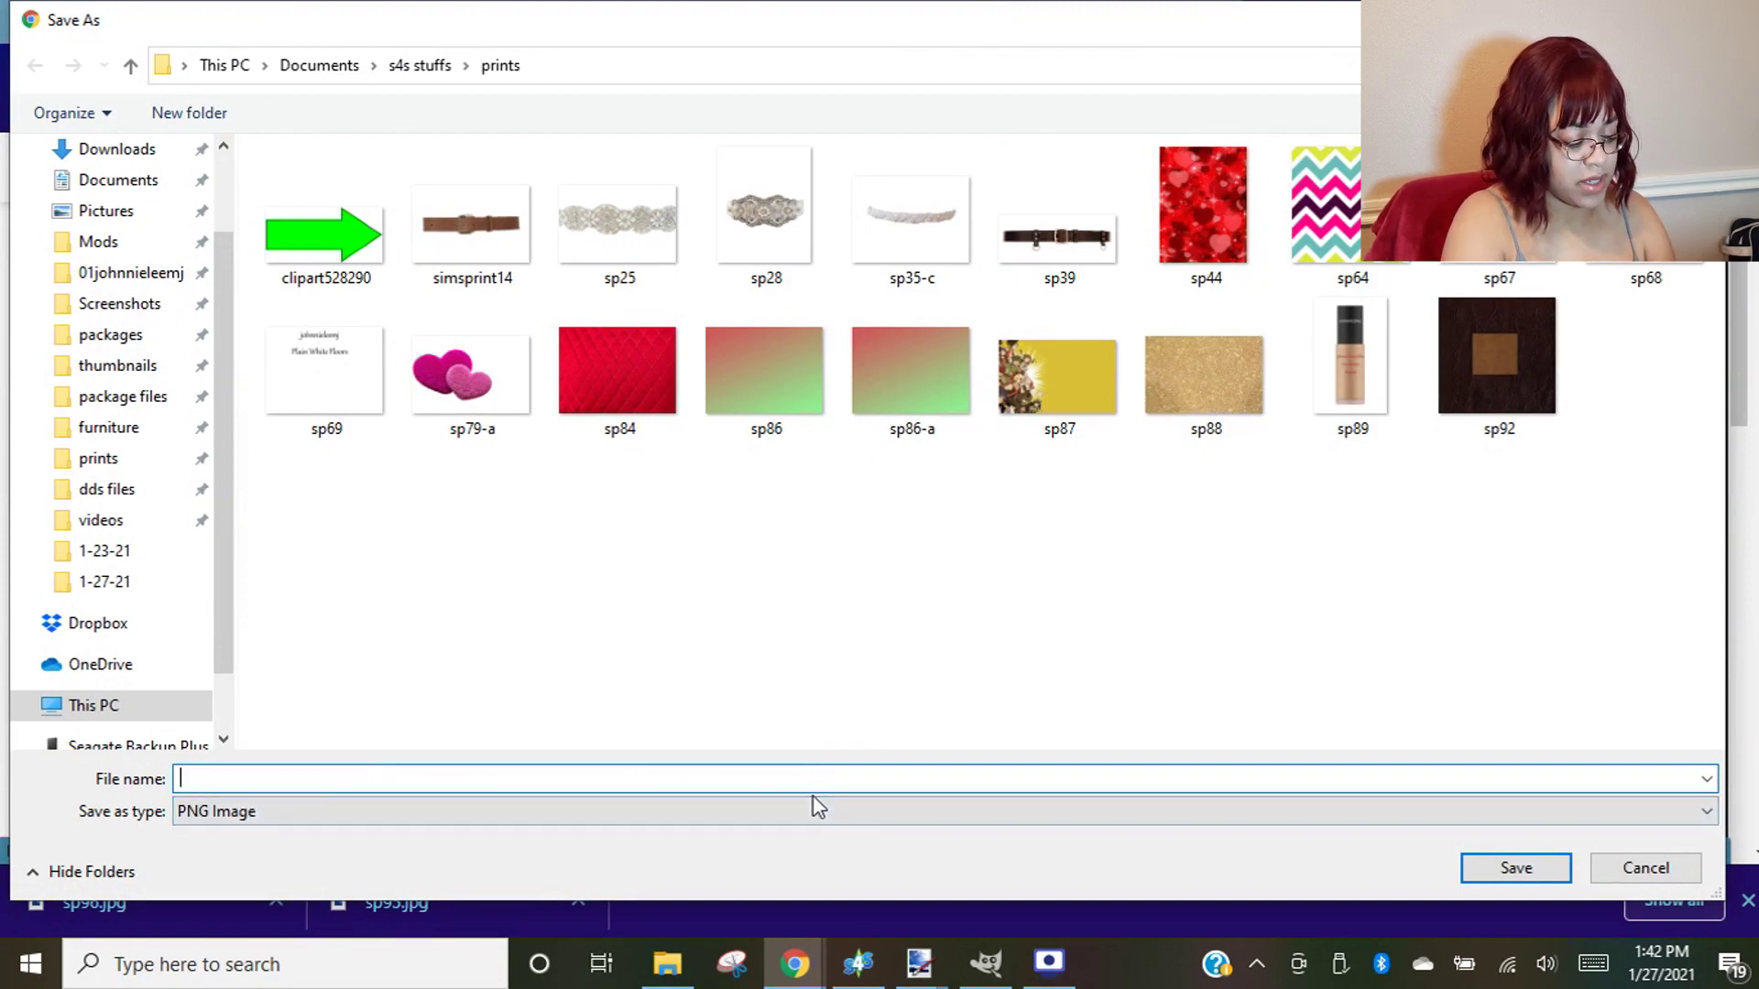
text(sp97)
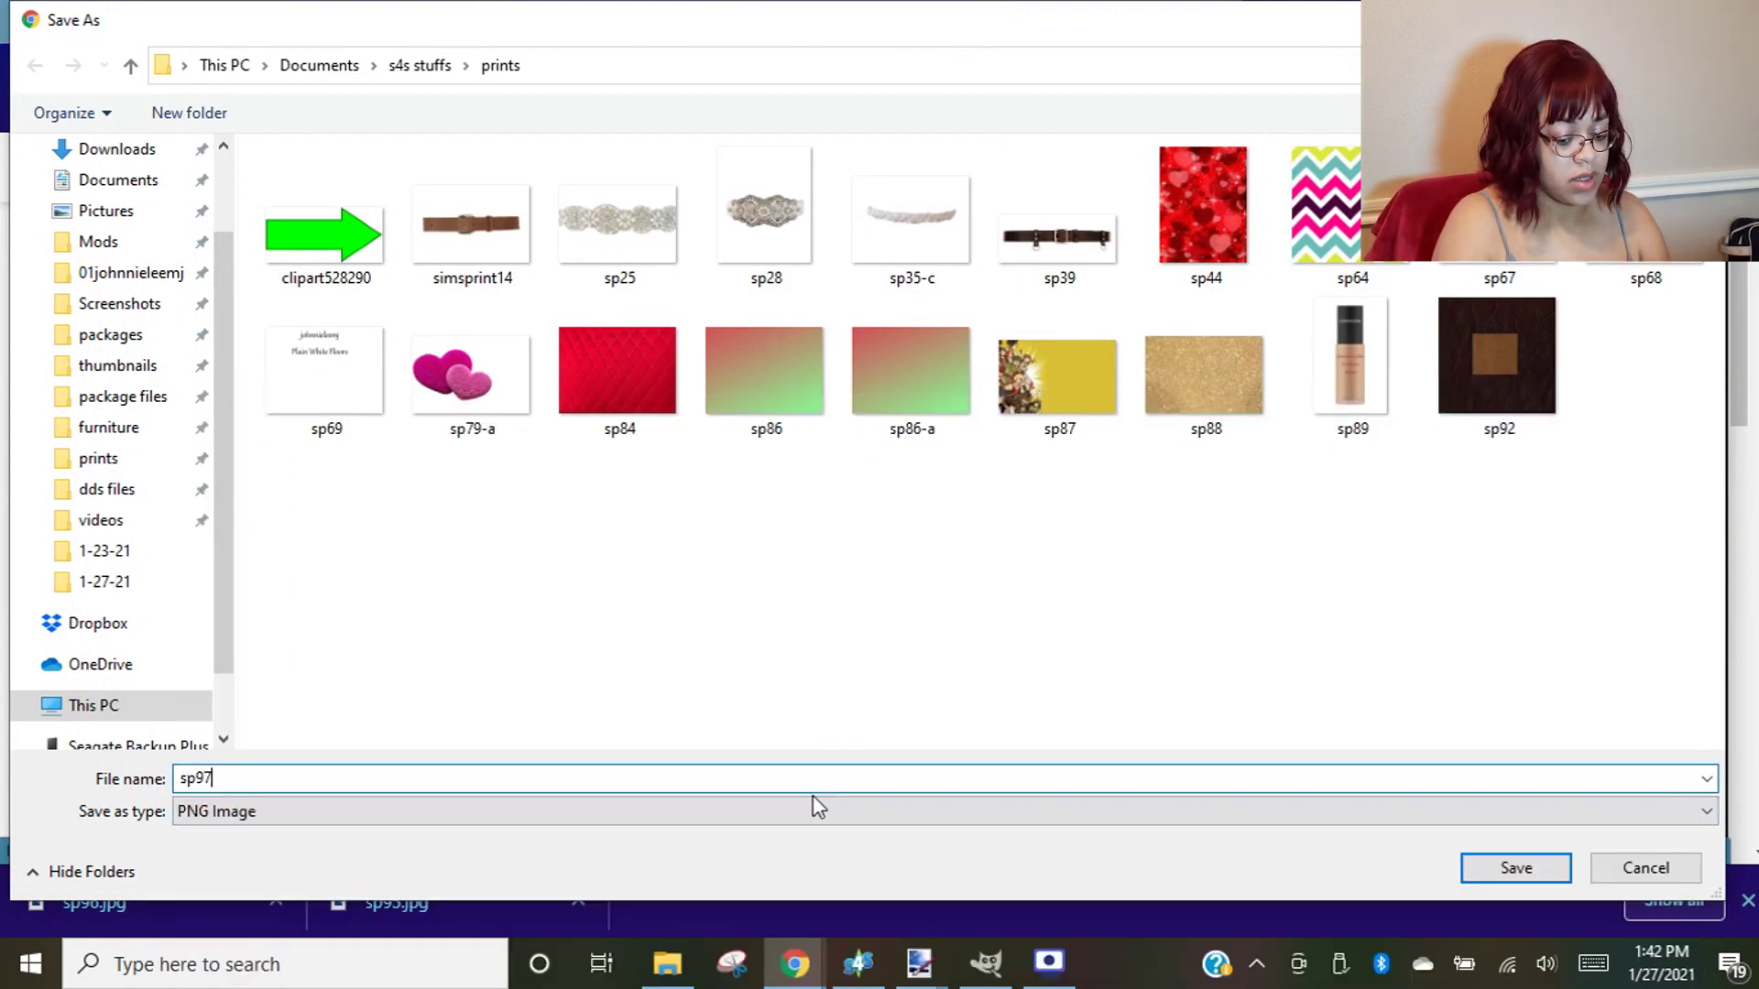
key(Return)
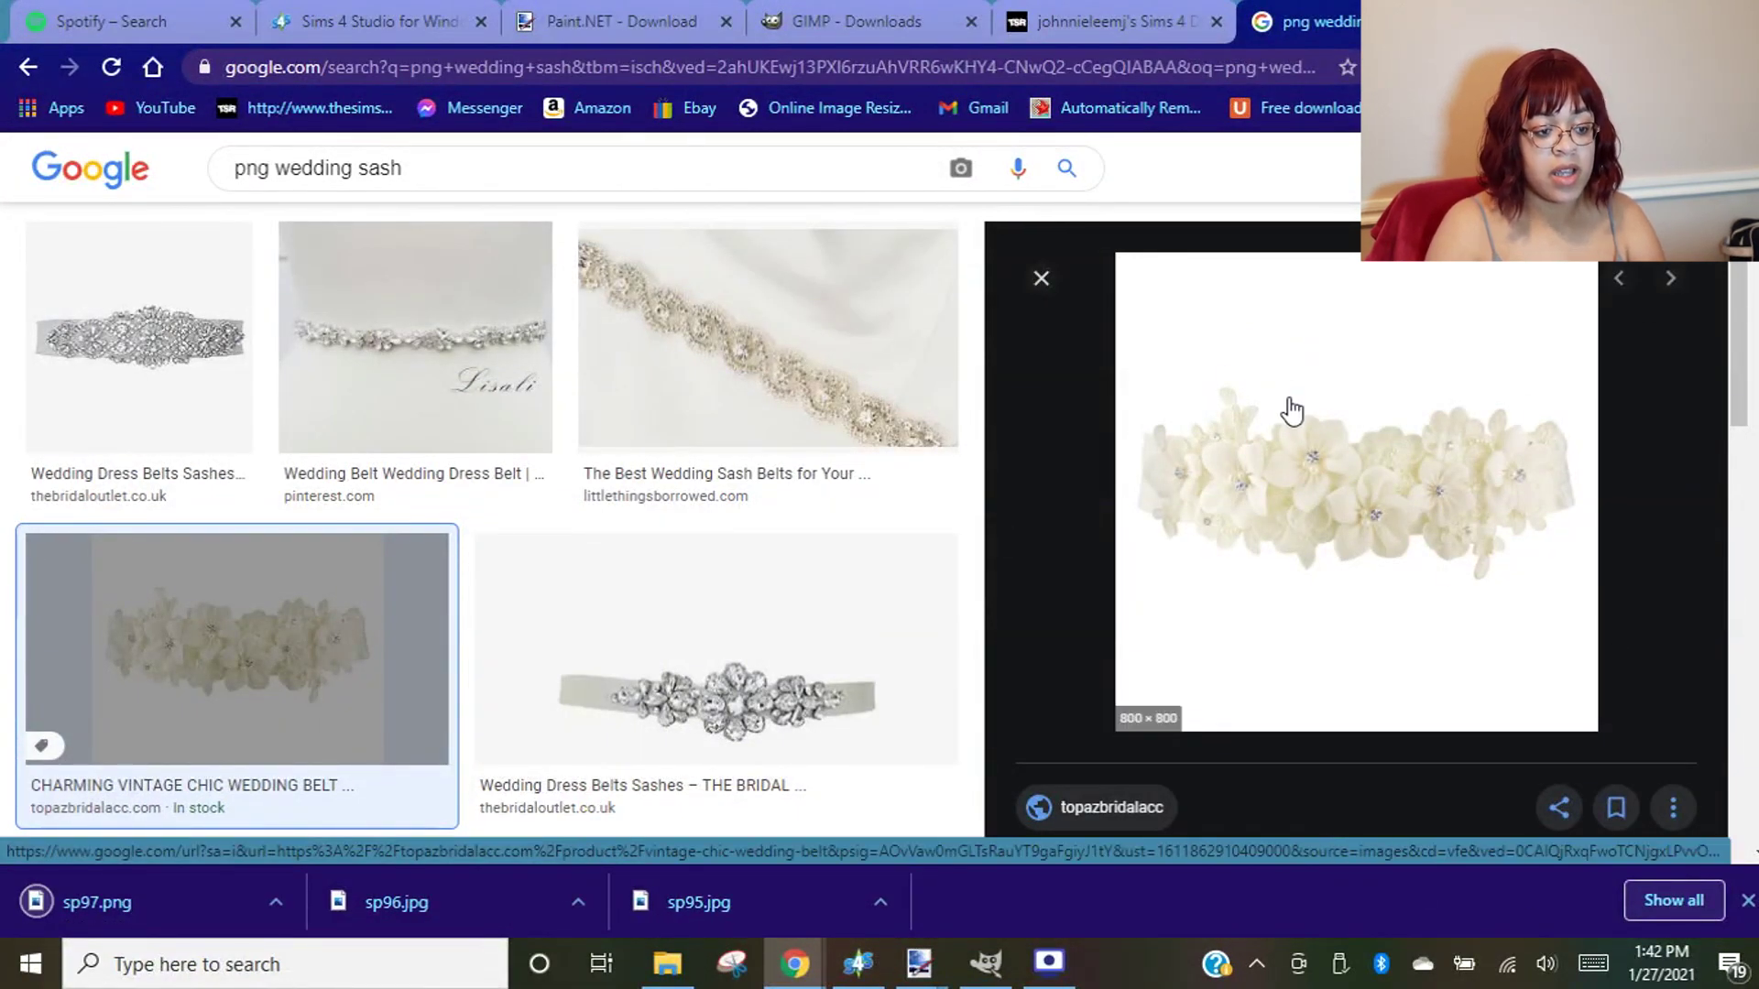
- Open the PhotoScissors background remover in a new tab and try to upload the sash image
right_click(1147, 107)
click(1179, 137)
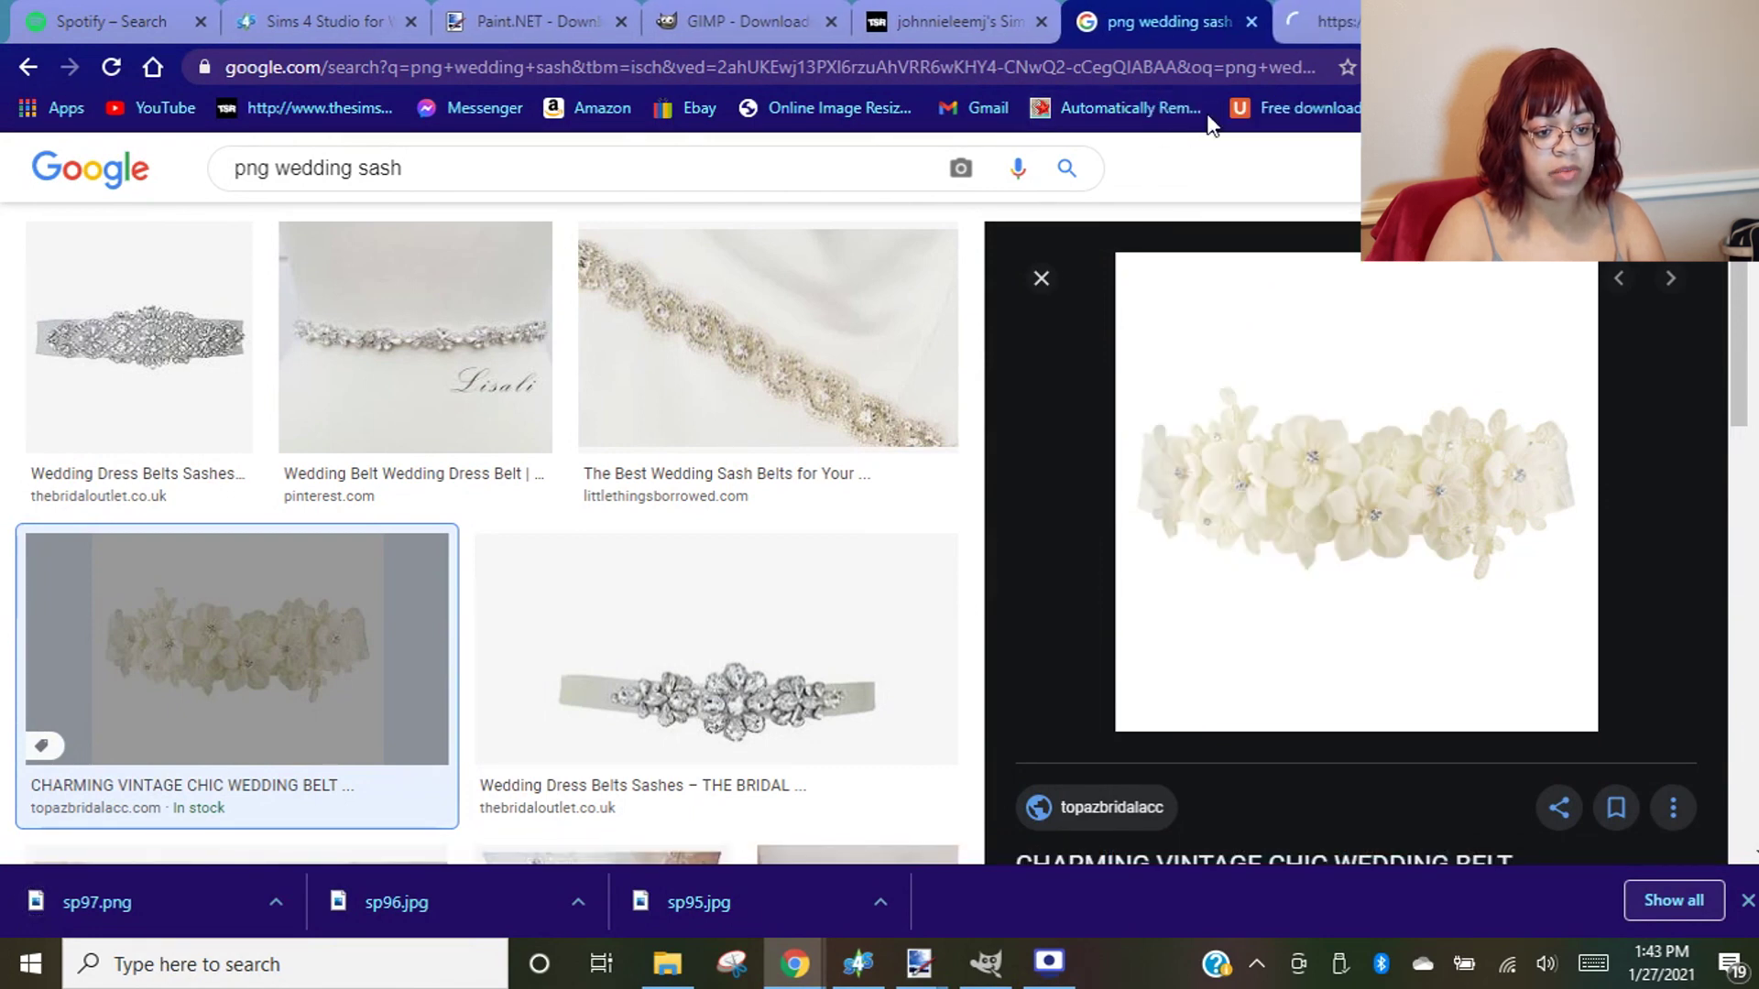
click(1329, 21)
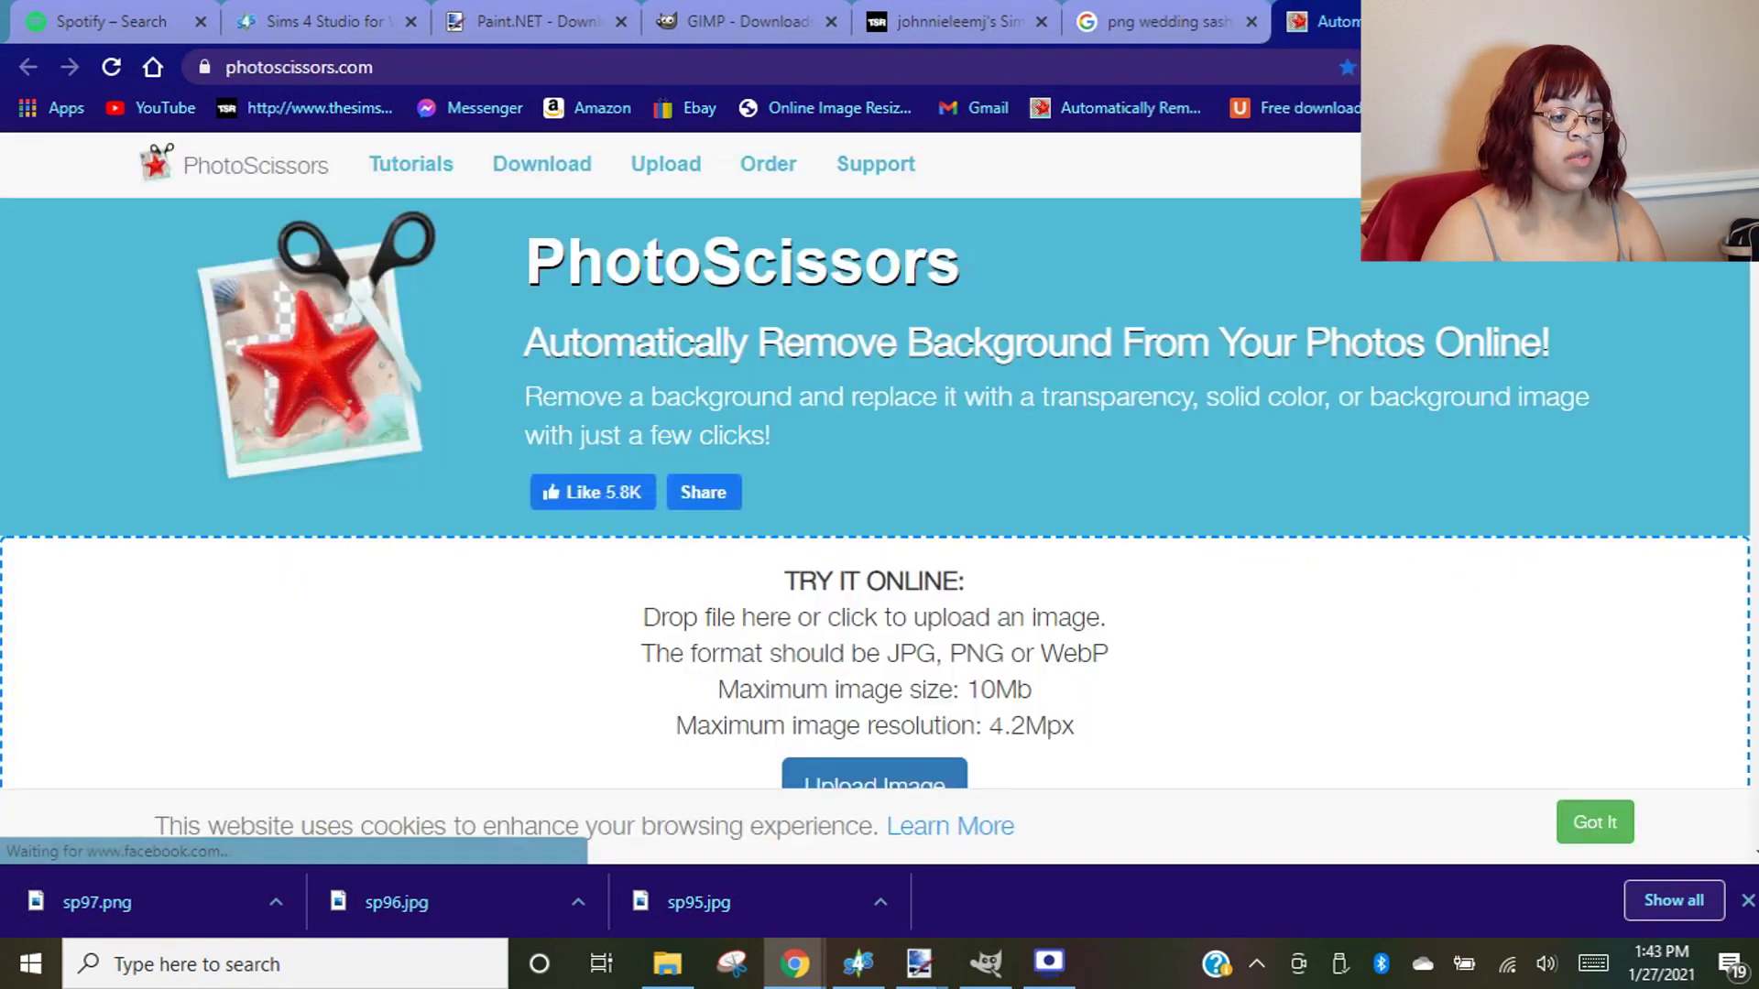
scroll(1035, 482, down, 4)
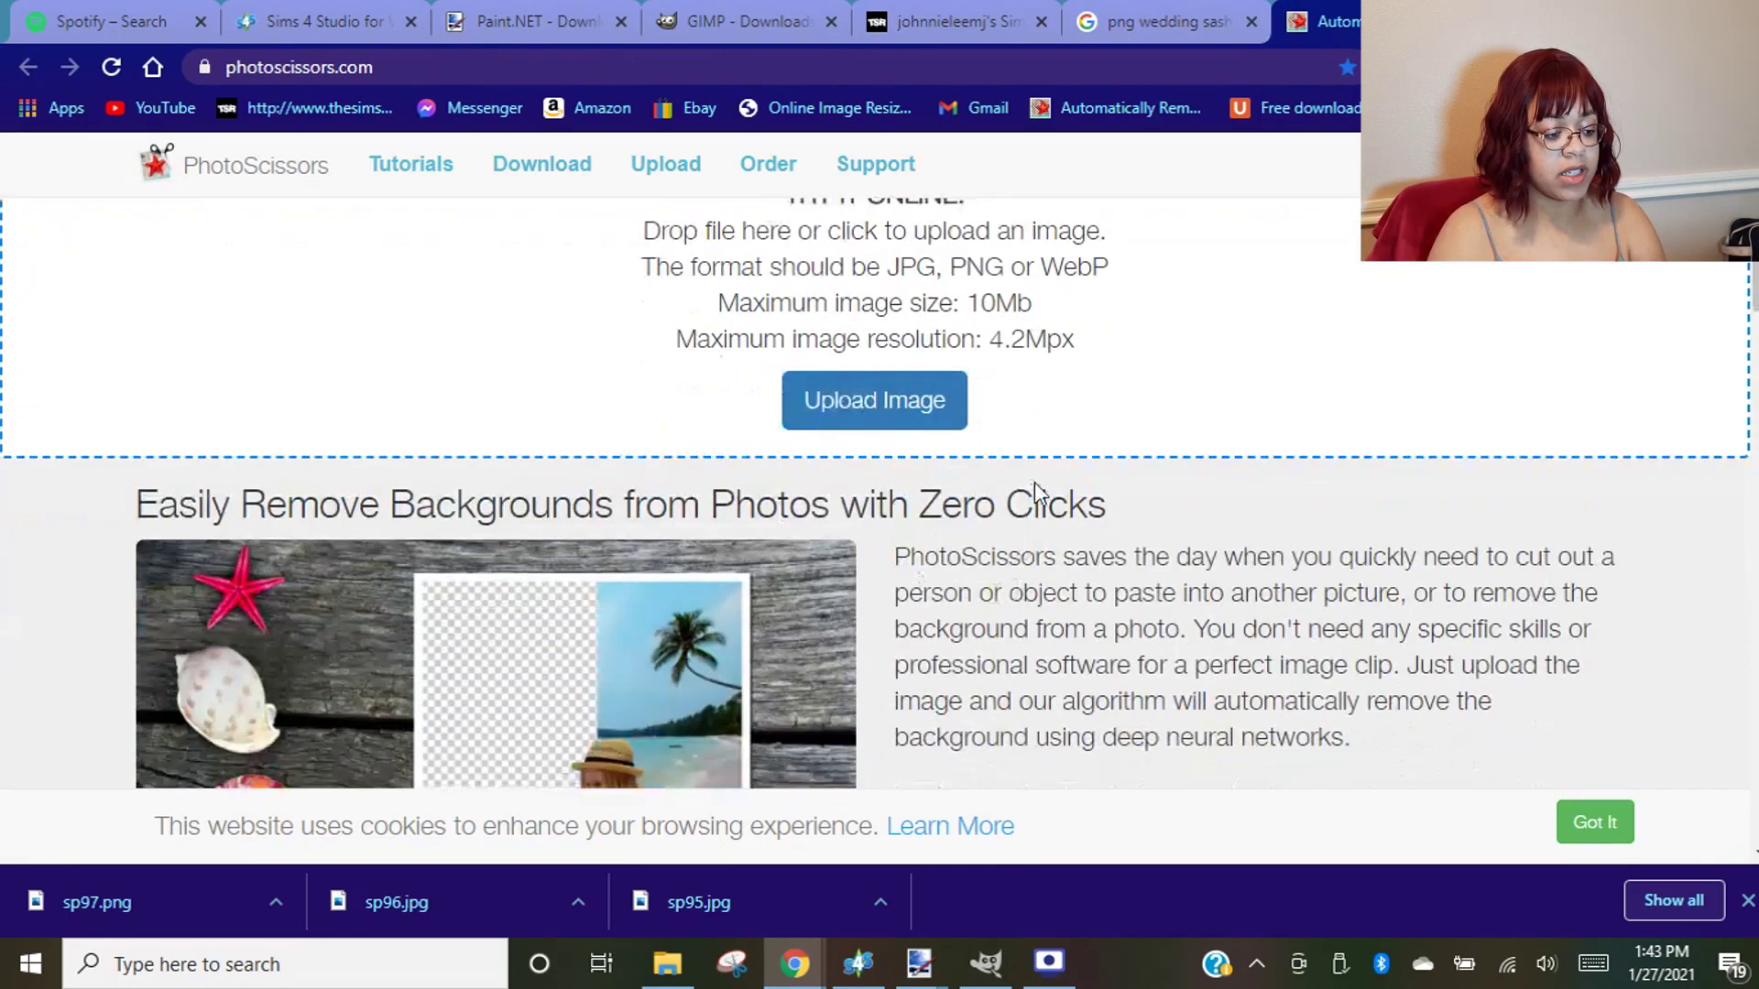
click(910, 403)
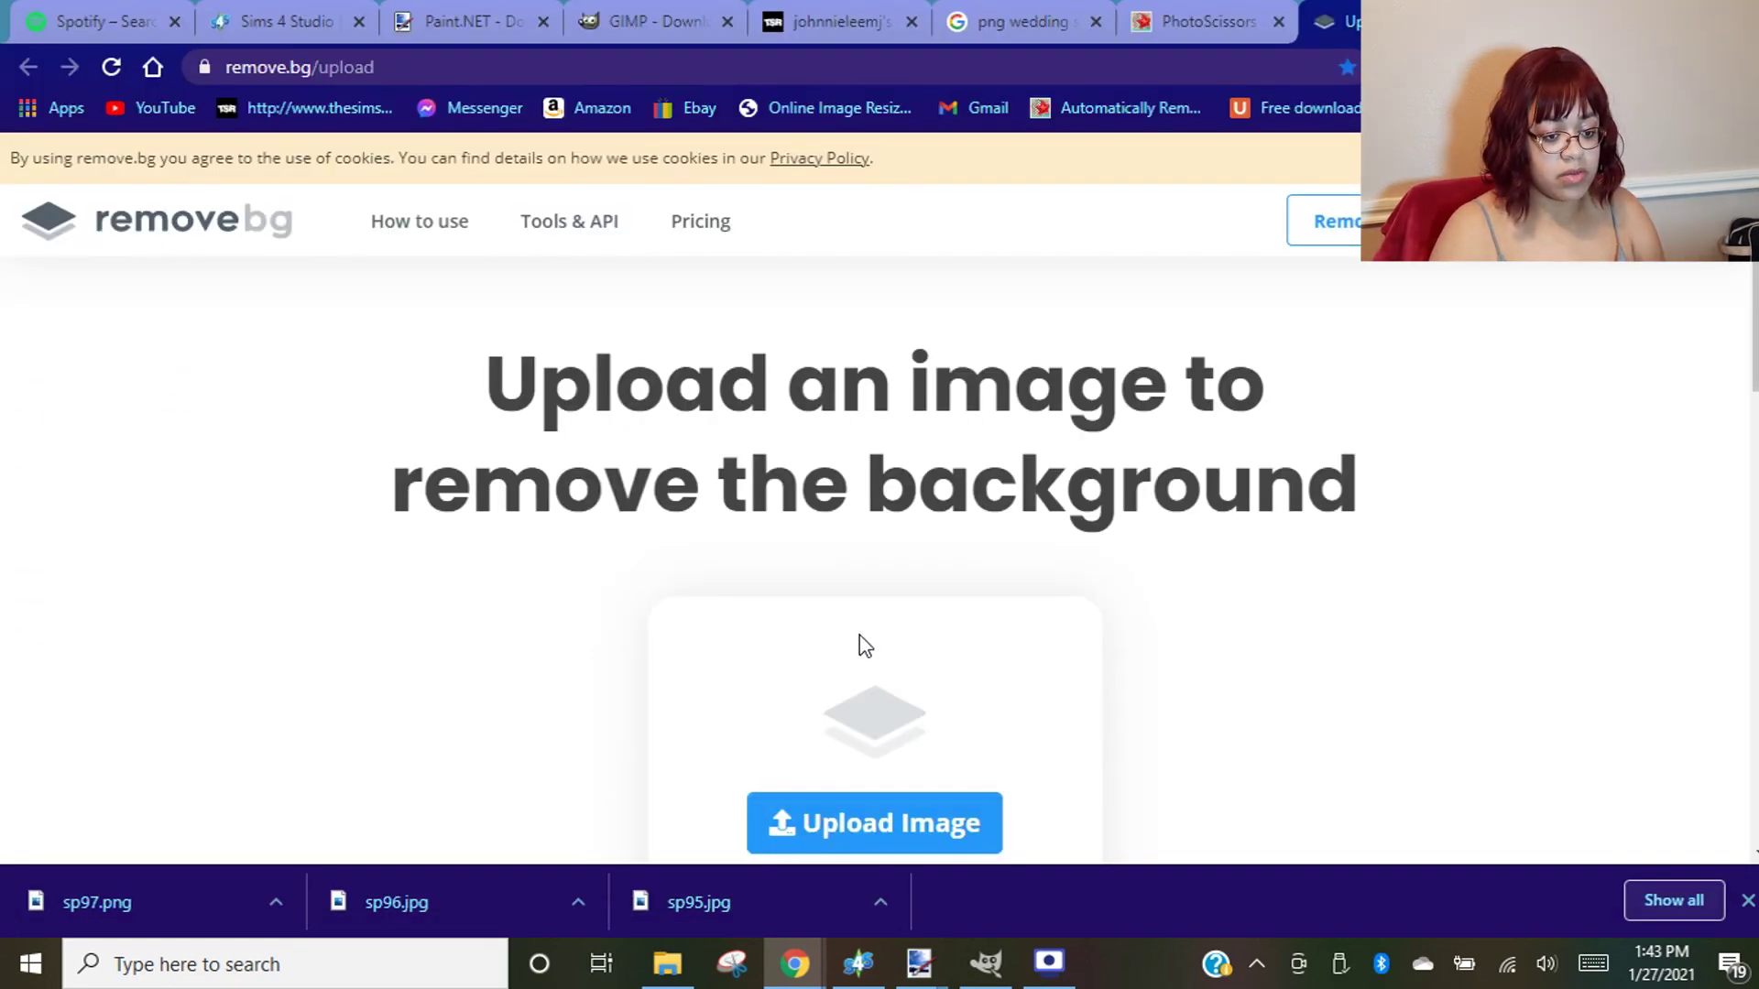
- Upload sp97 to remove.bg to strip its background and download the 500 × 500 preview image
click(909, 823)
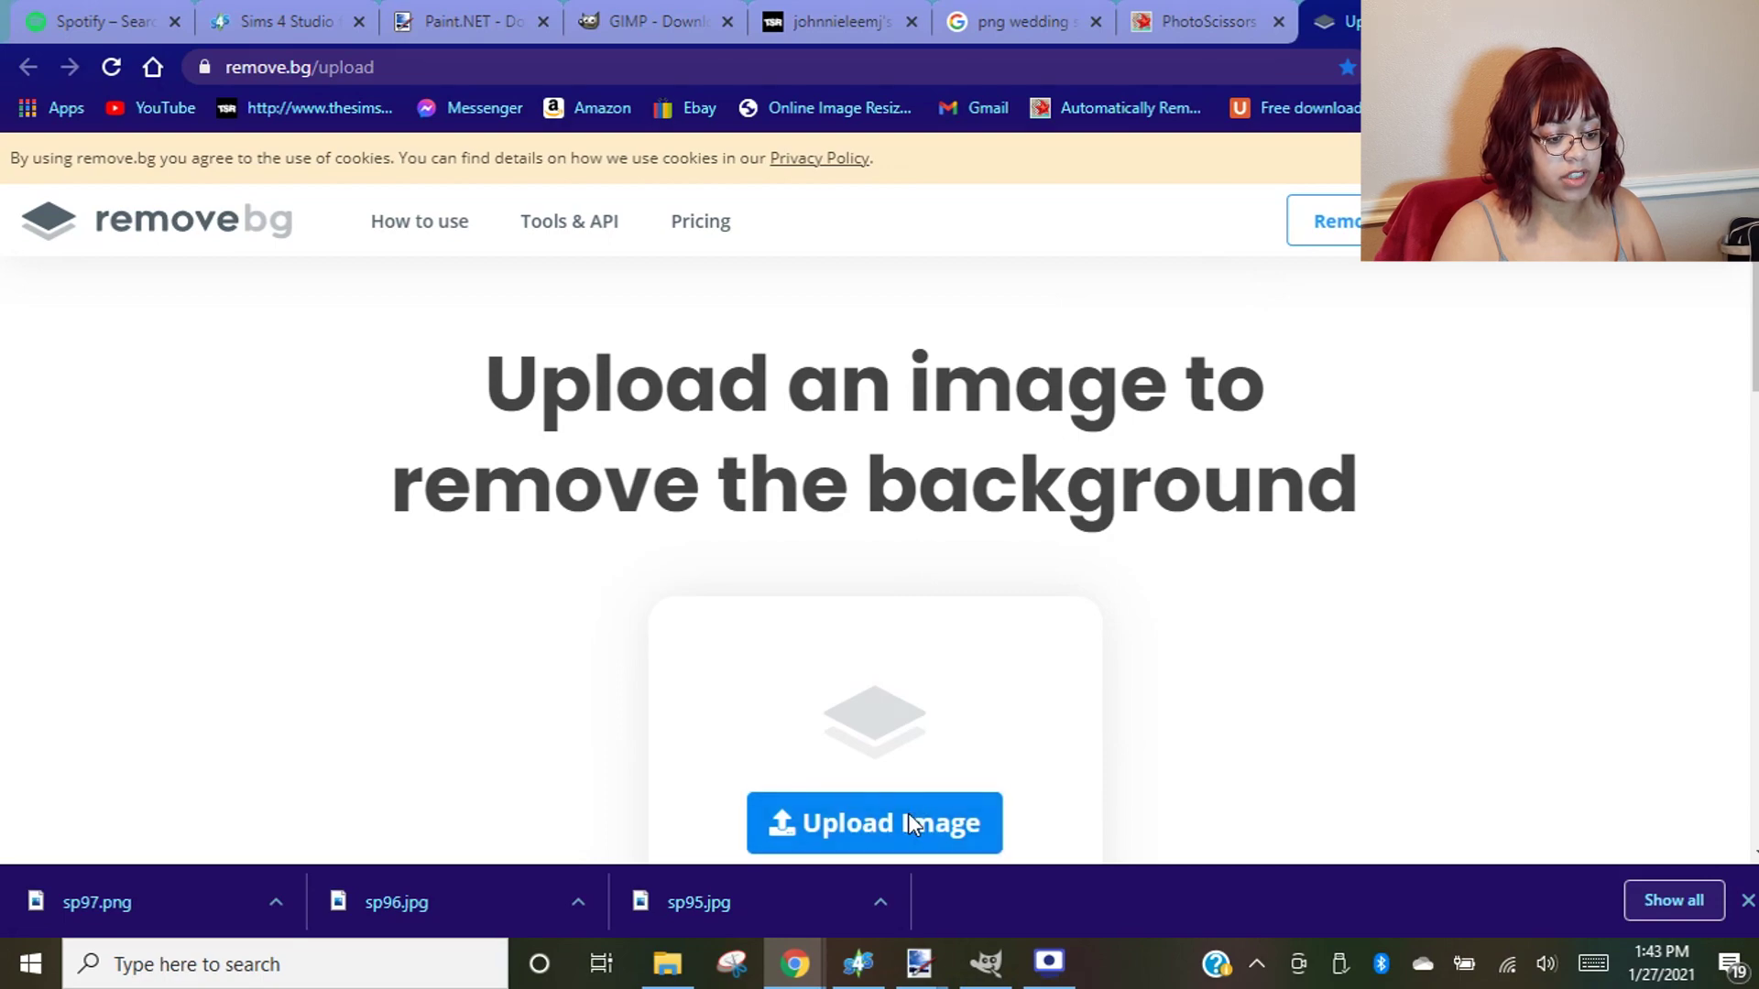
scroll(1367, 738, down, 10)
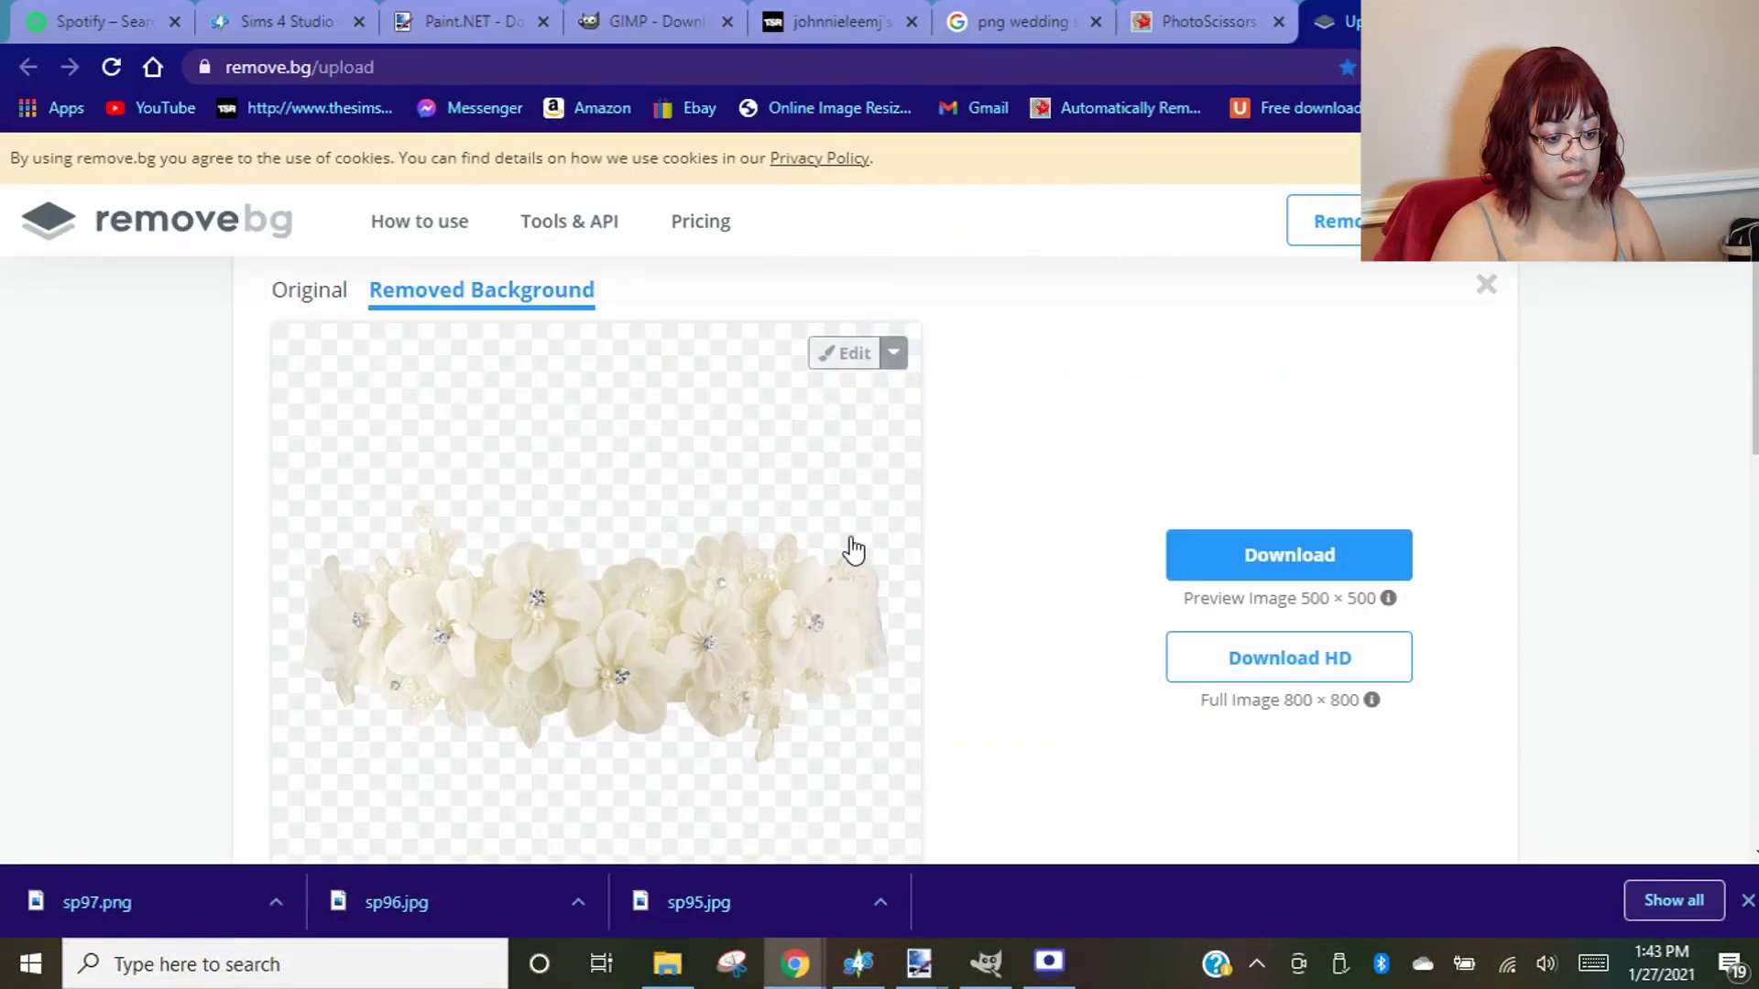
click(1287, 557)
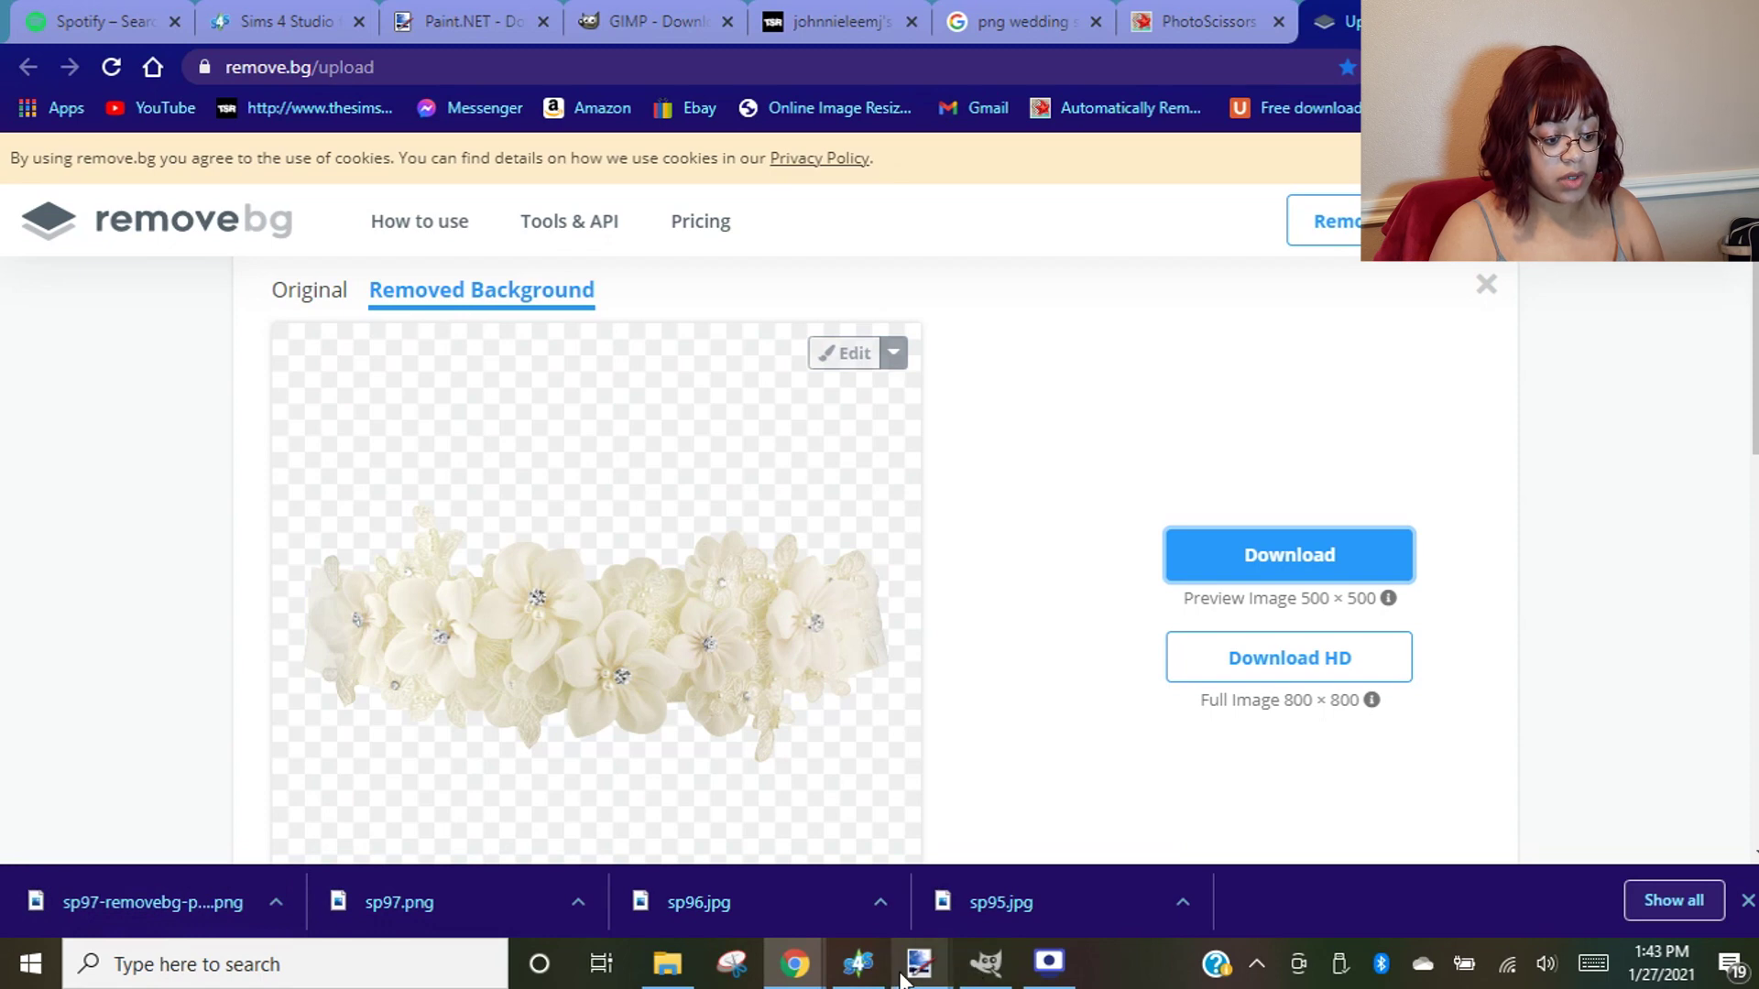
- Switch to Sims 4 Studio and make the third swatch's thumbnail solid blue, sampled from the dress, with its second colour removed
mouse_move(858, 963)
click(809, 854)
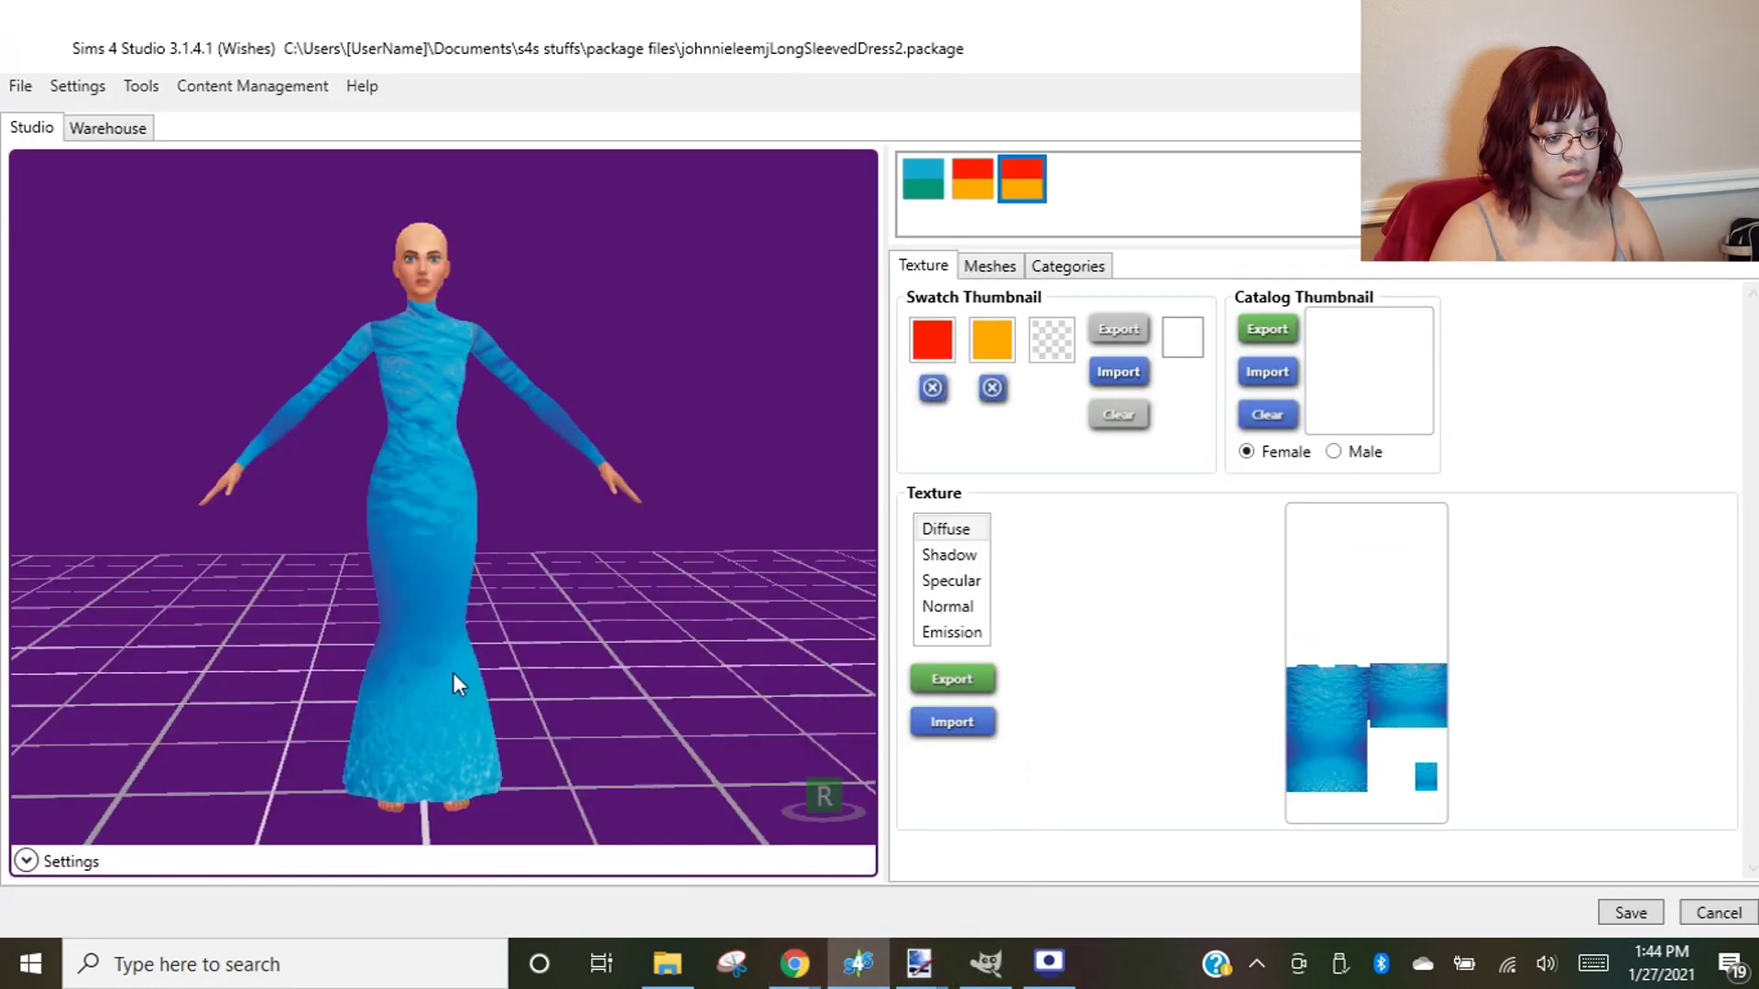
click(925, 188)
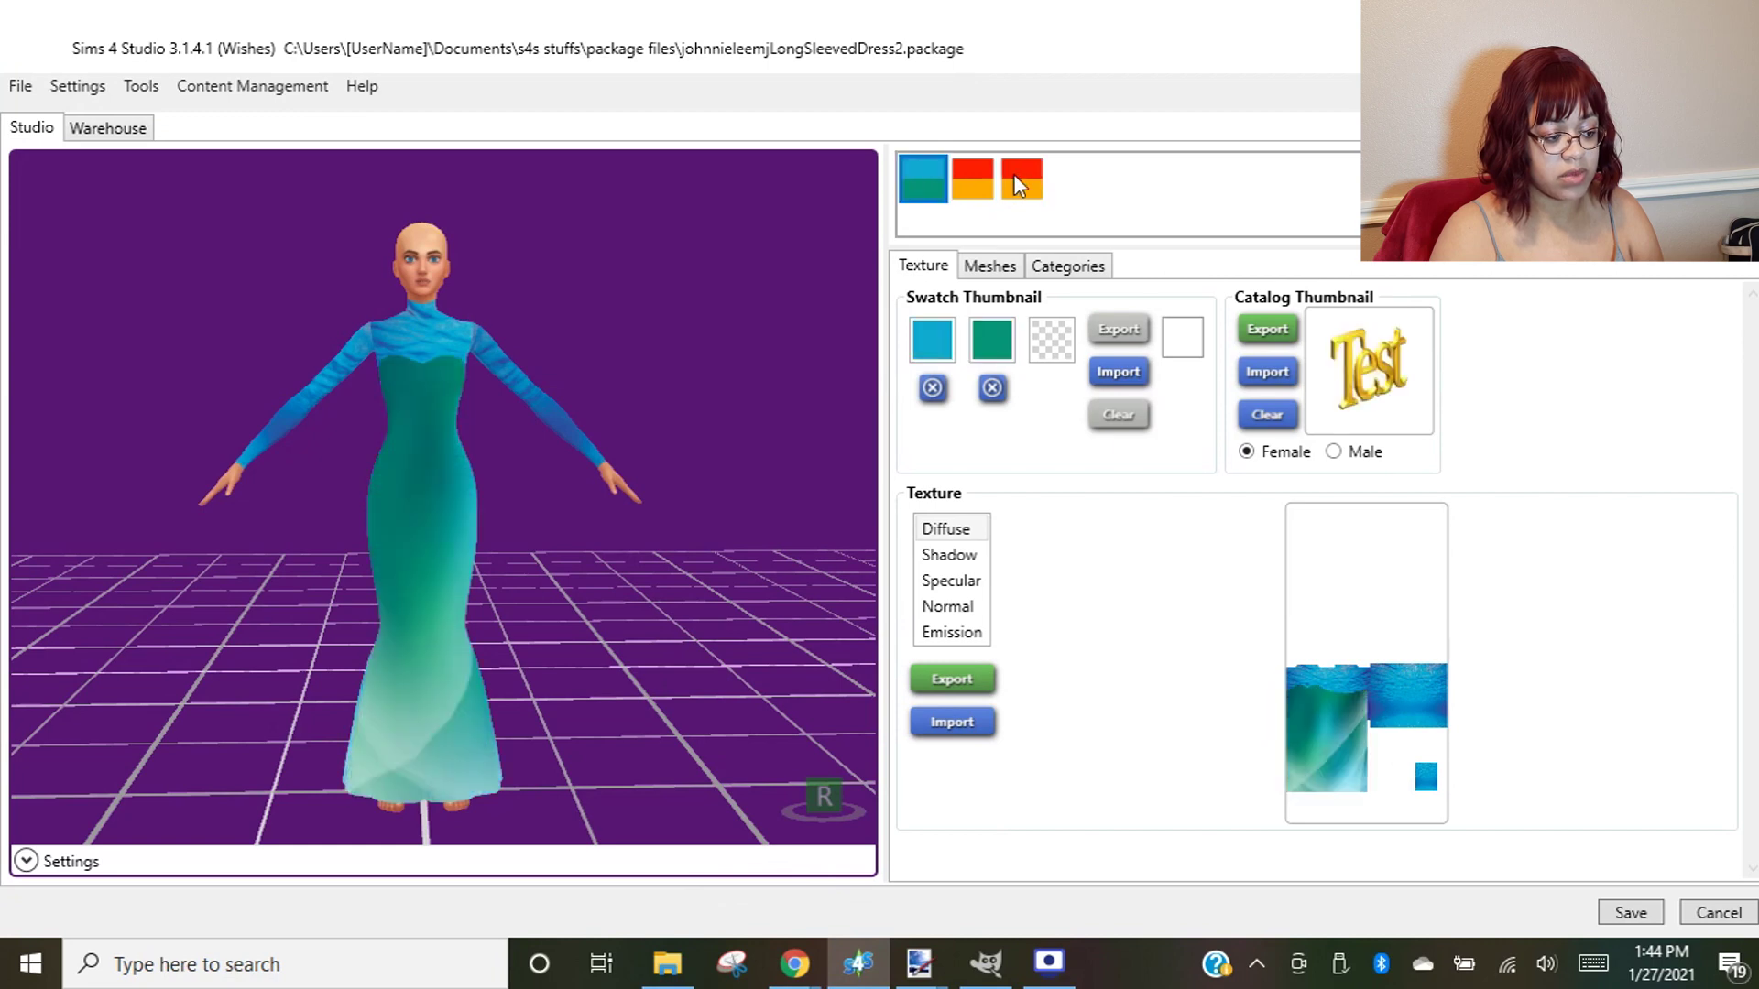
click(989, 191)
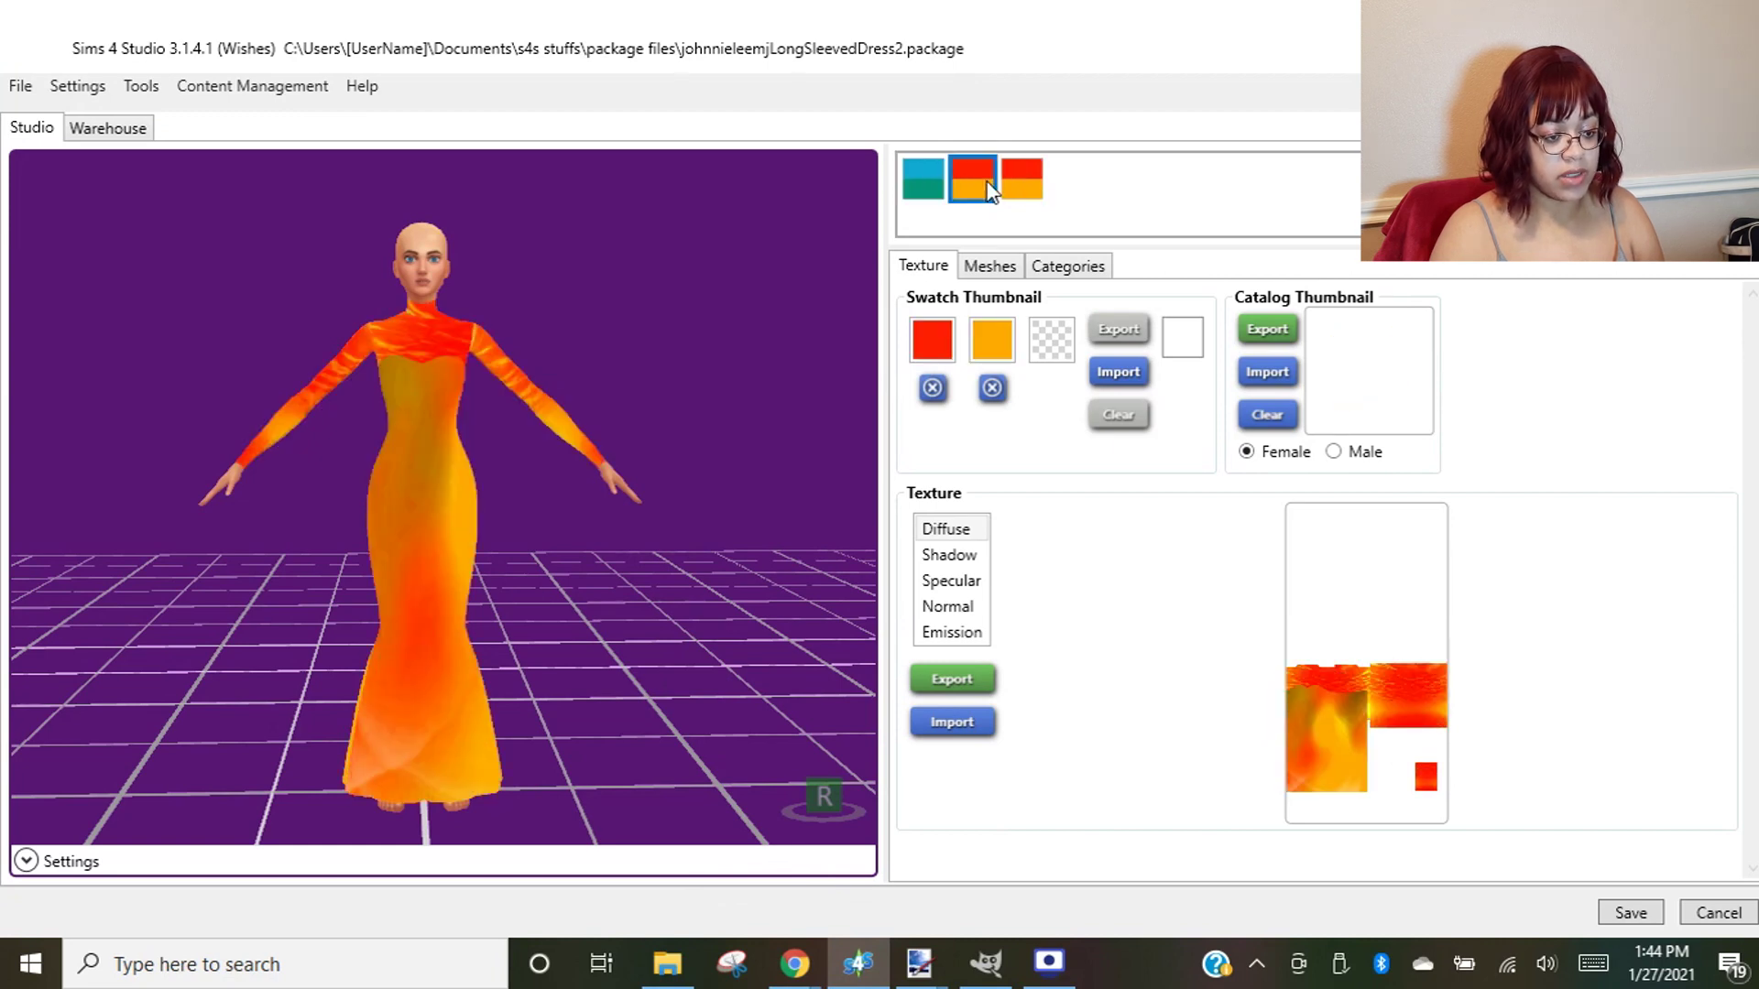
click(1024, 190)
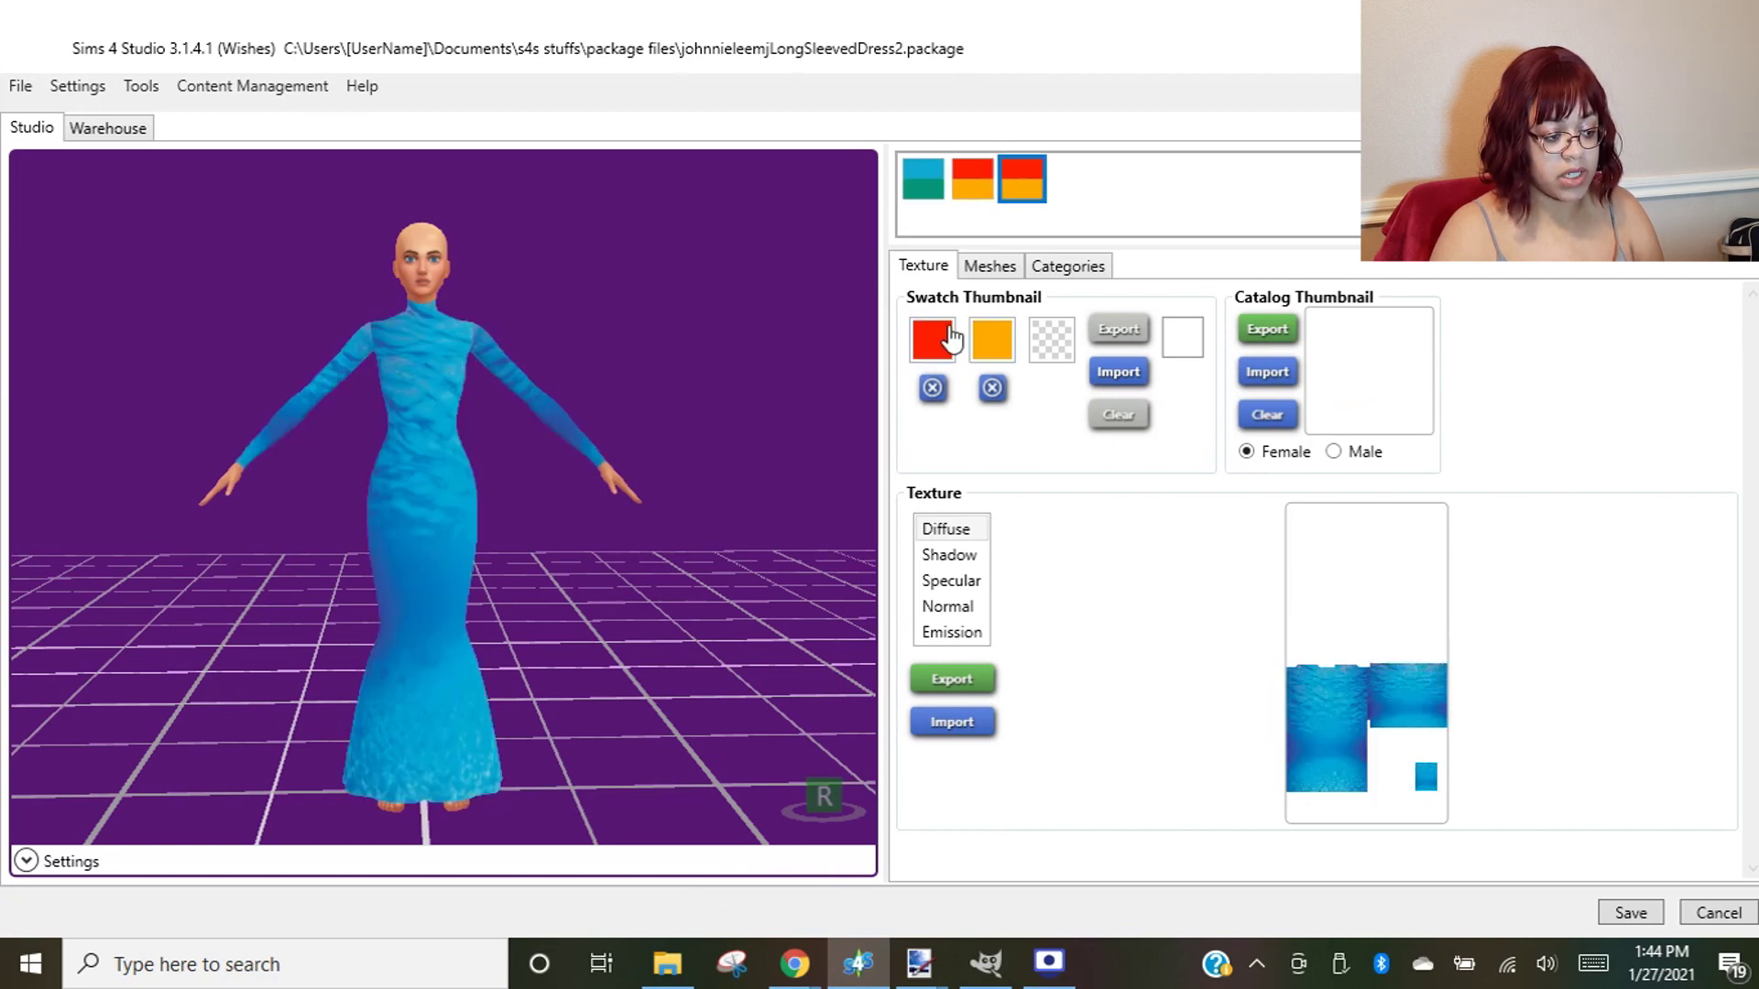
click(430, 376)
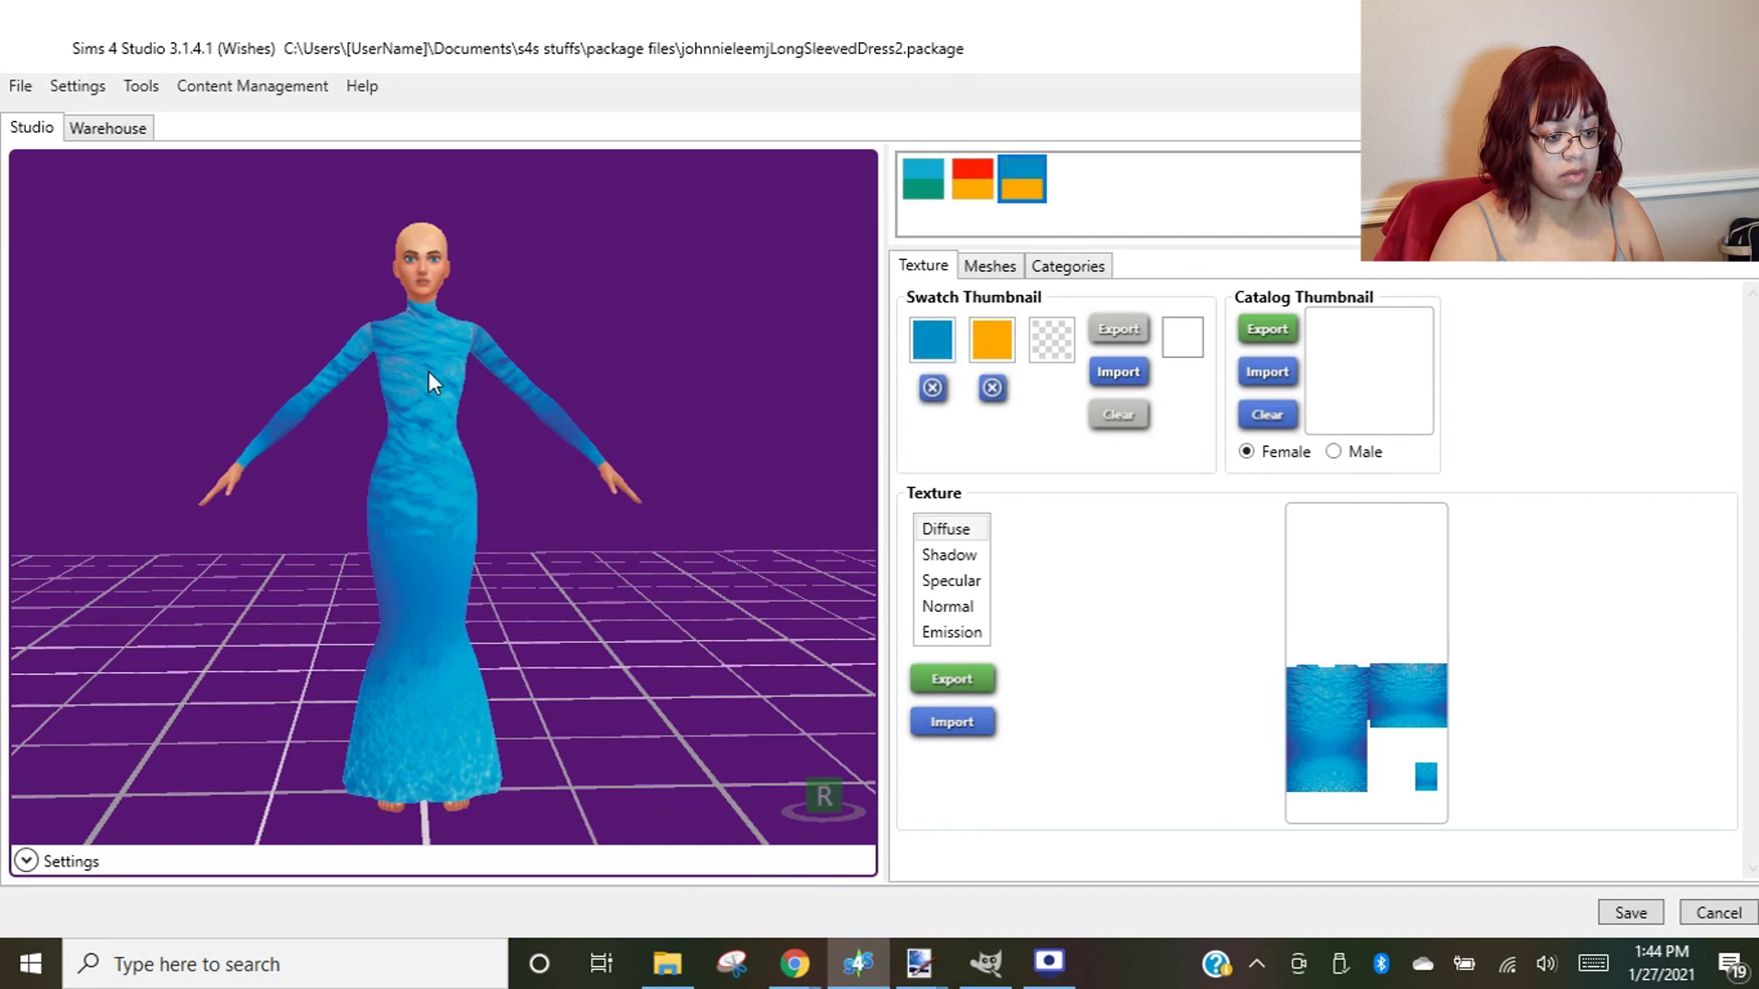
click(992, 389)
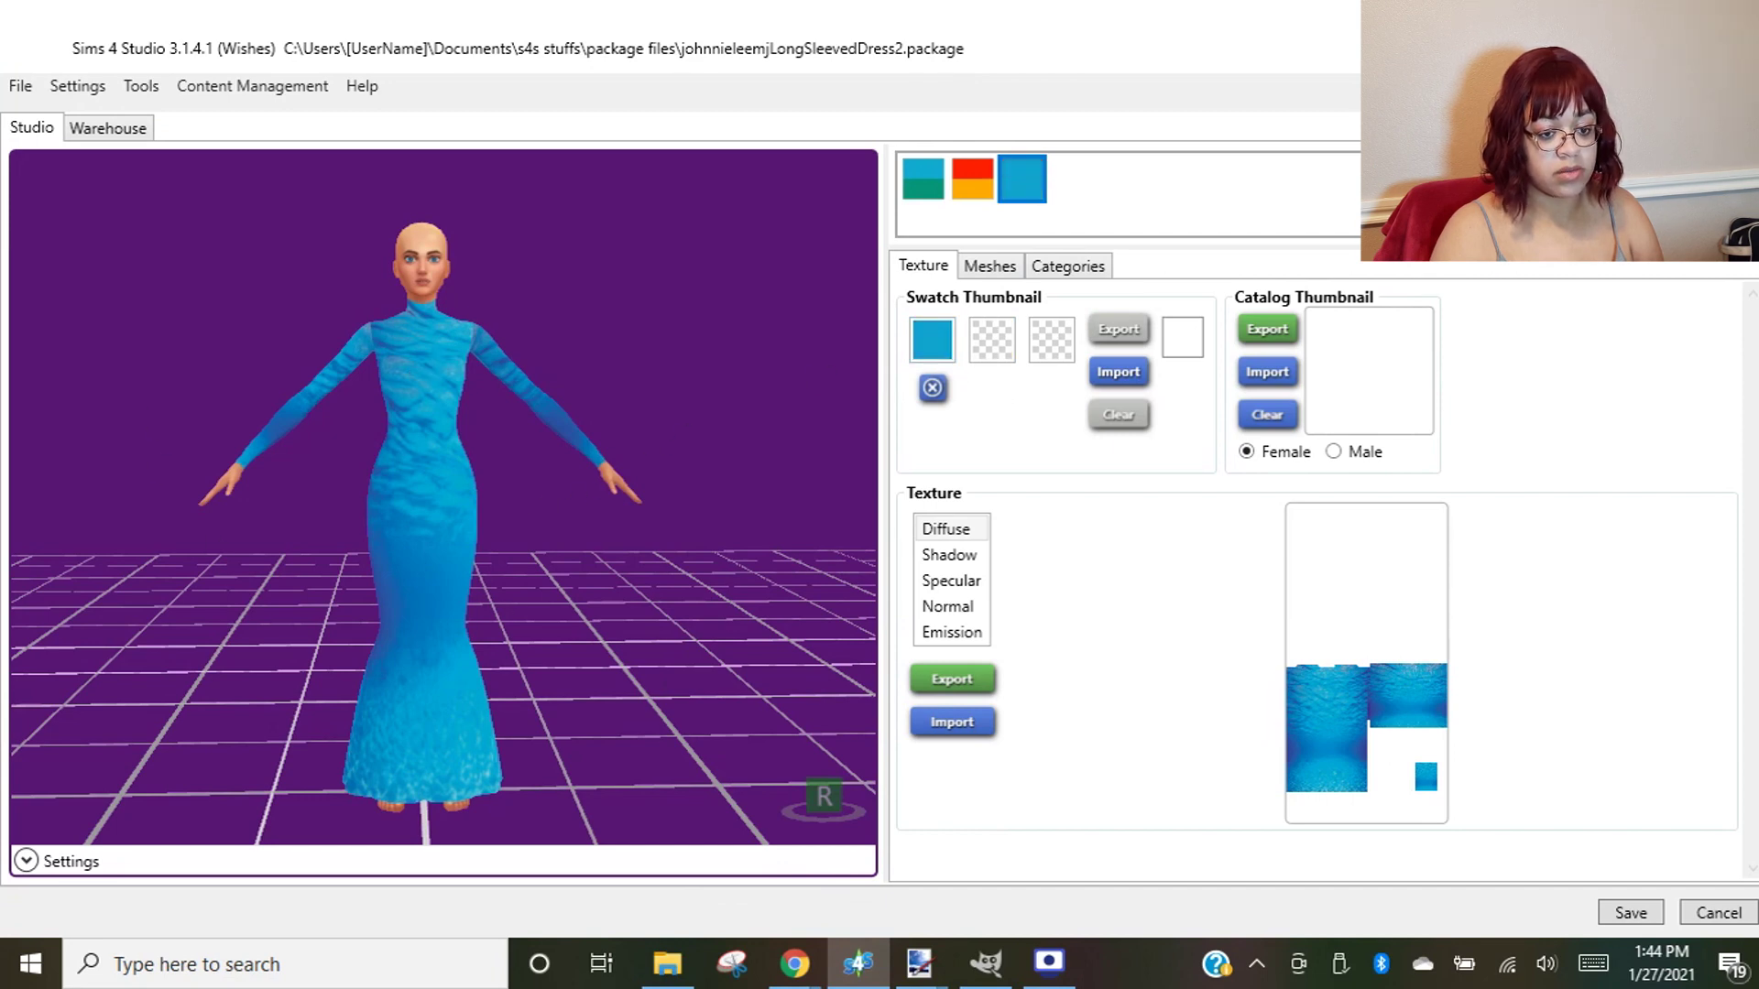
- Switch to paint.net with the longshirt3 texture
key(alt+Tab)
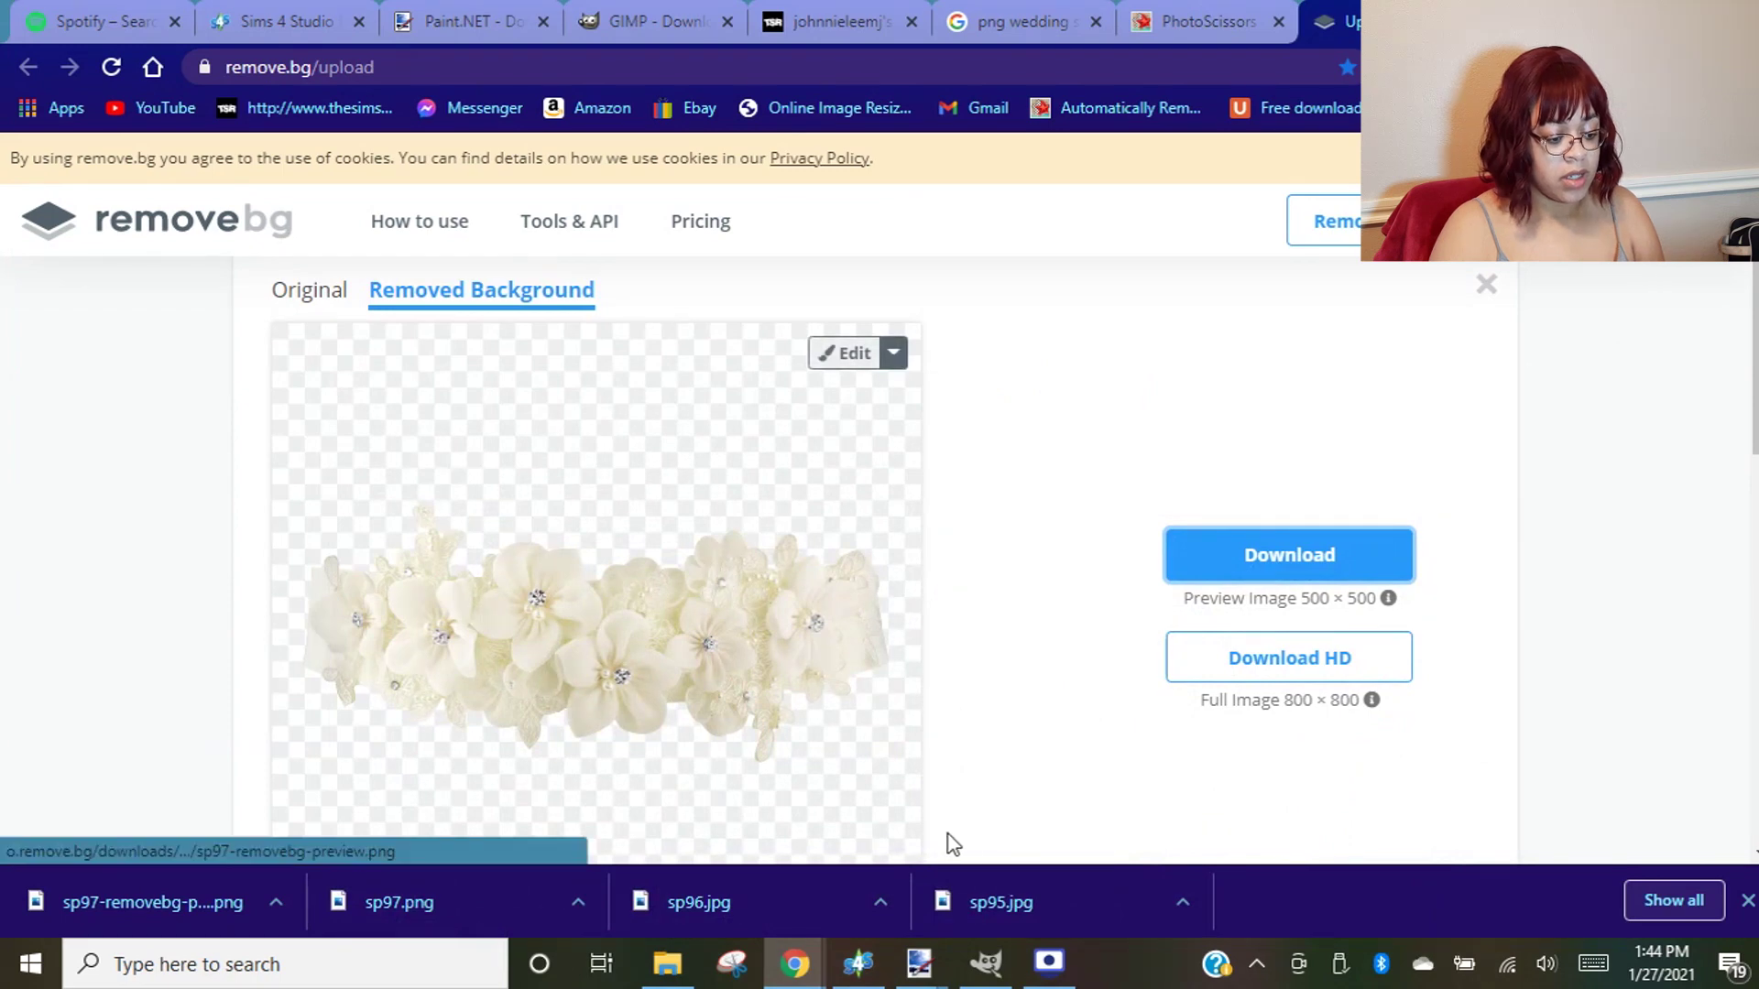
mouse_move(874, 976)
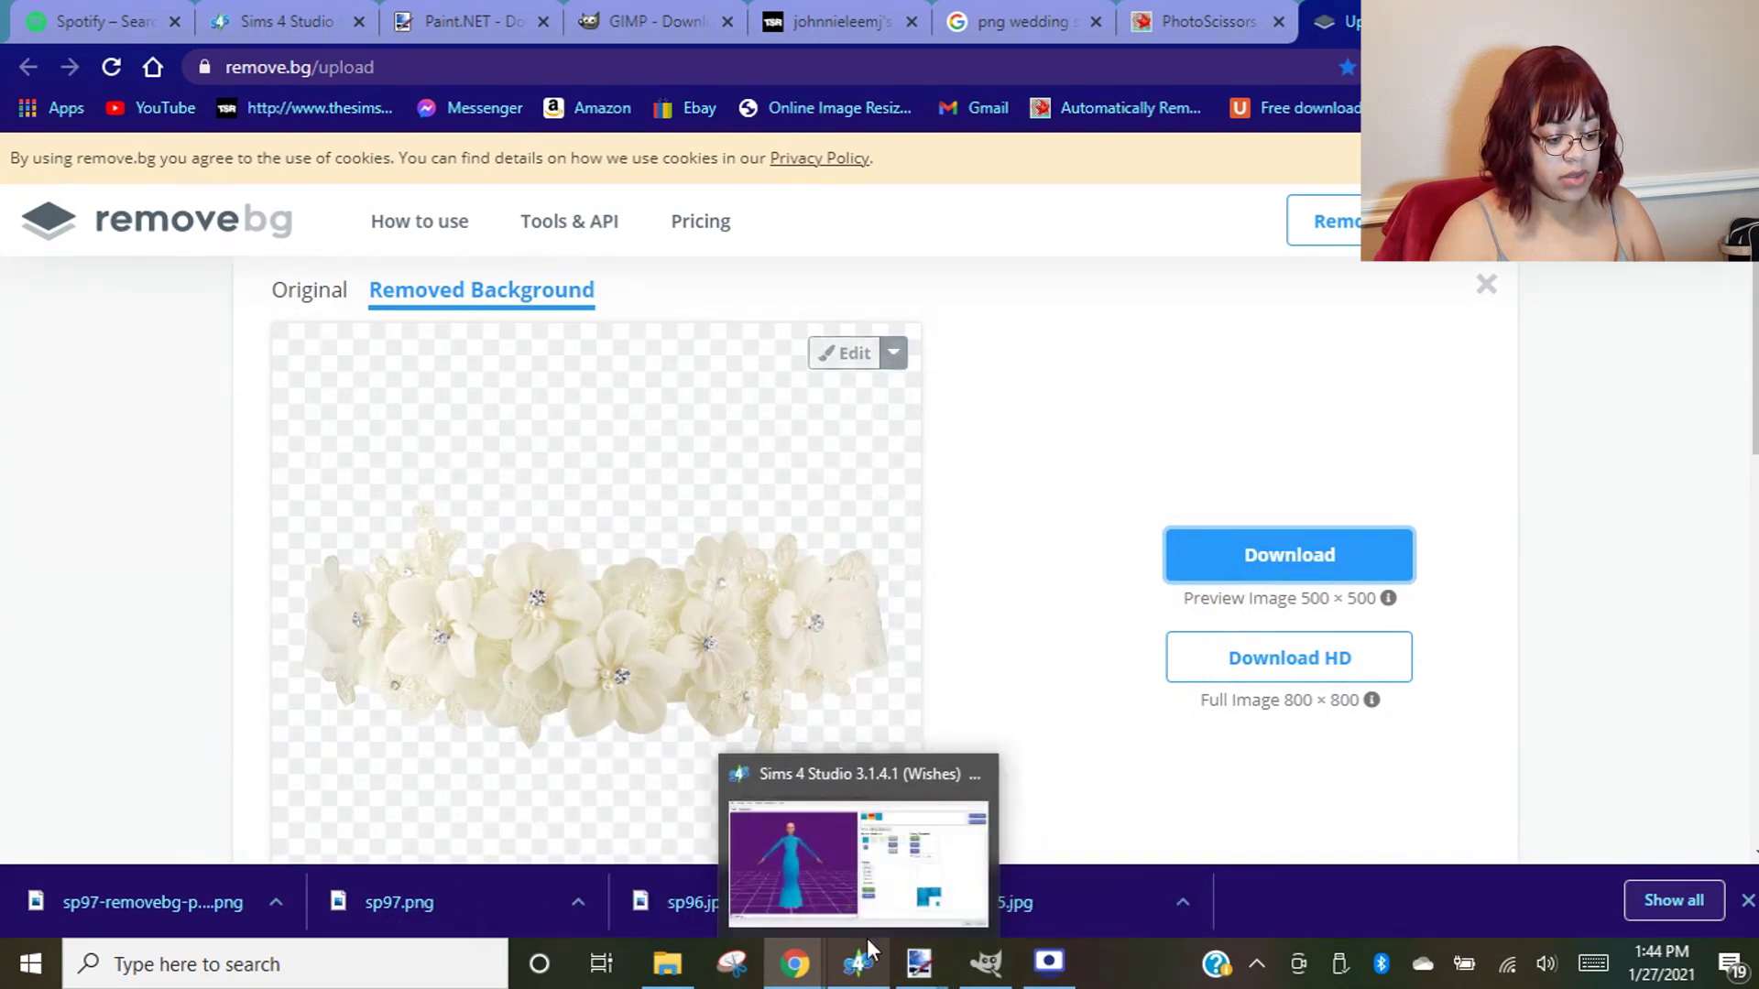
click(613, 847)
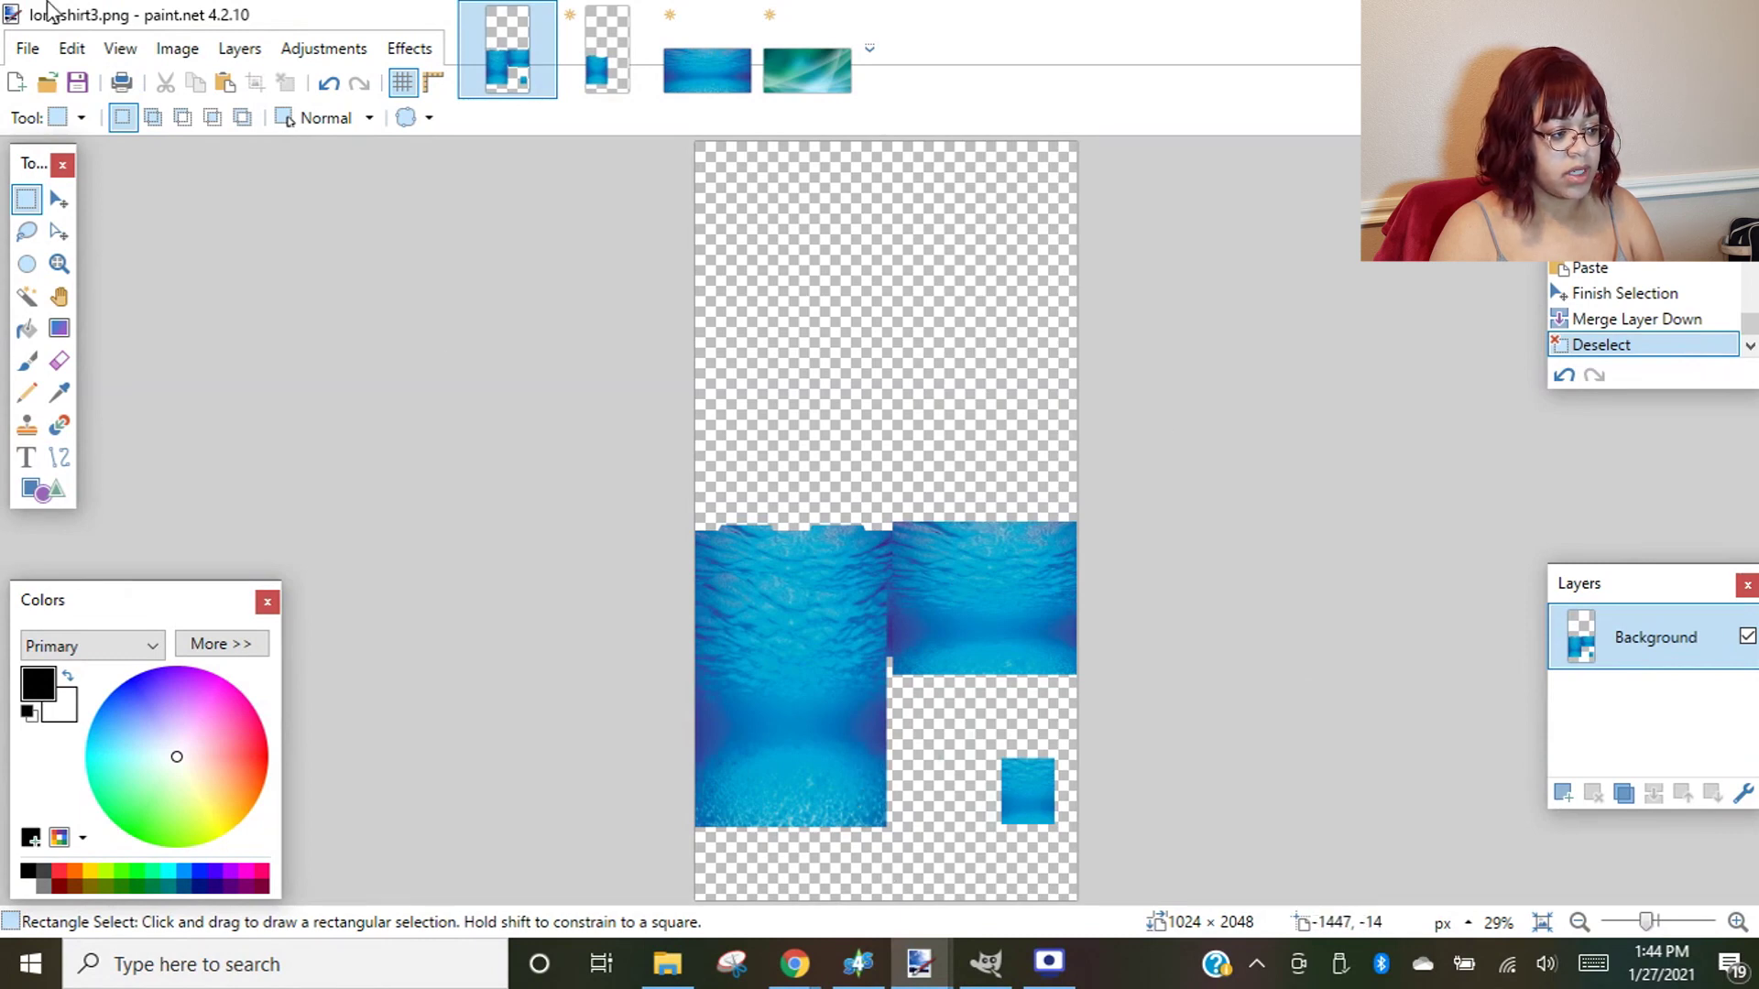
click(22, 60)
click(64, 114)
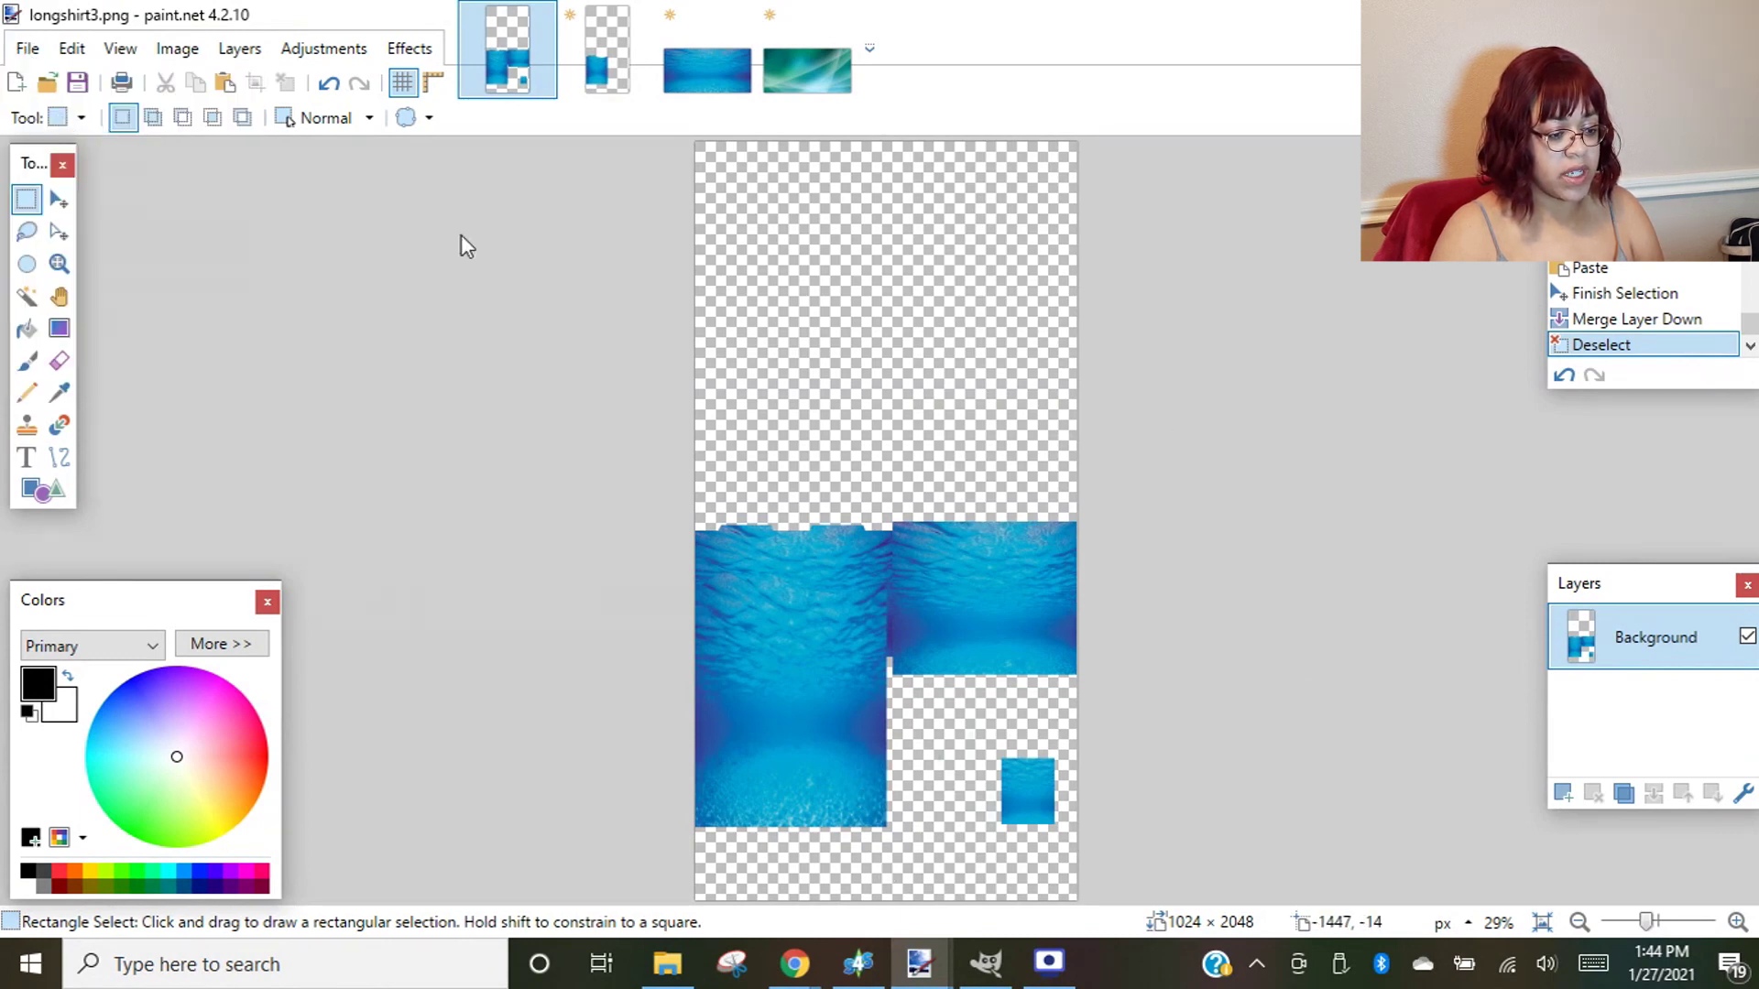
scroll(875, 497, down, 10)
double_click(1016, 701)
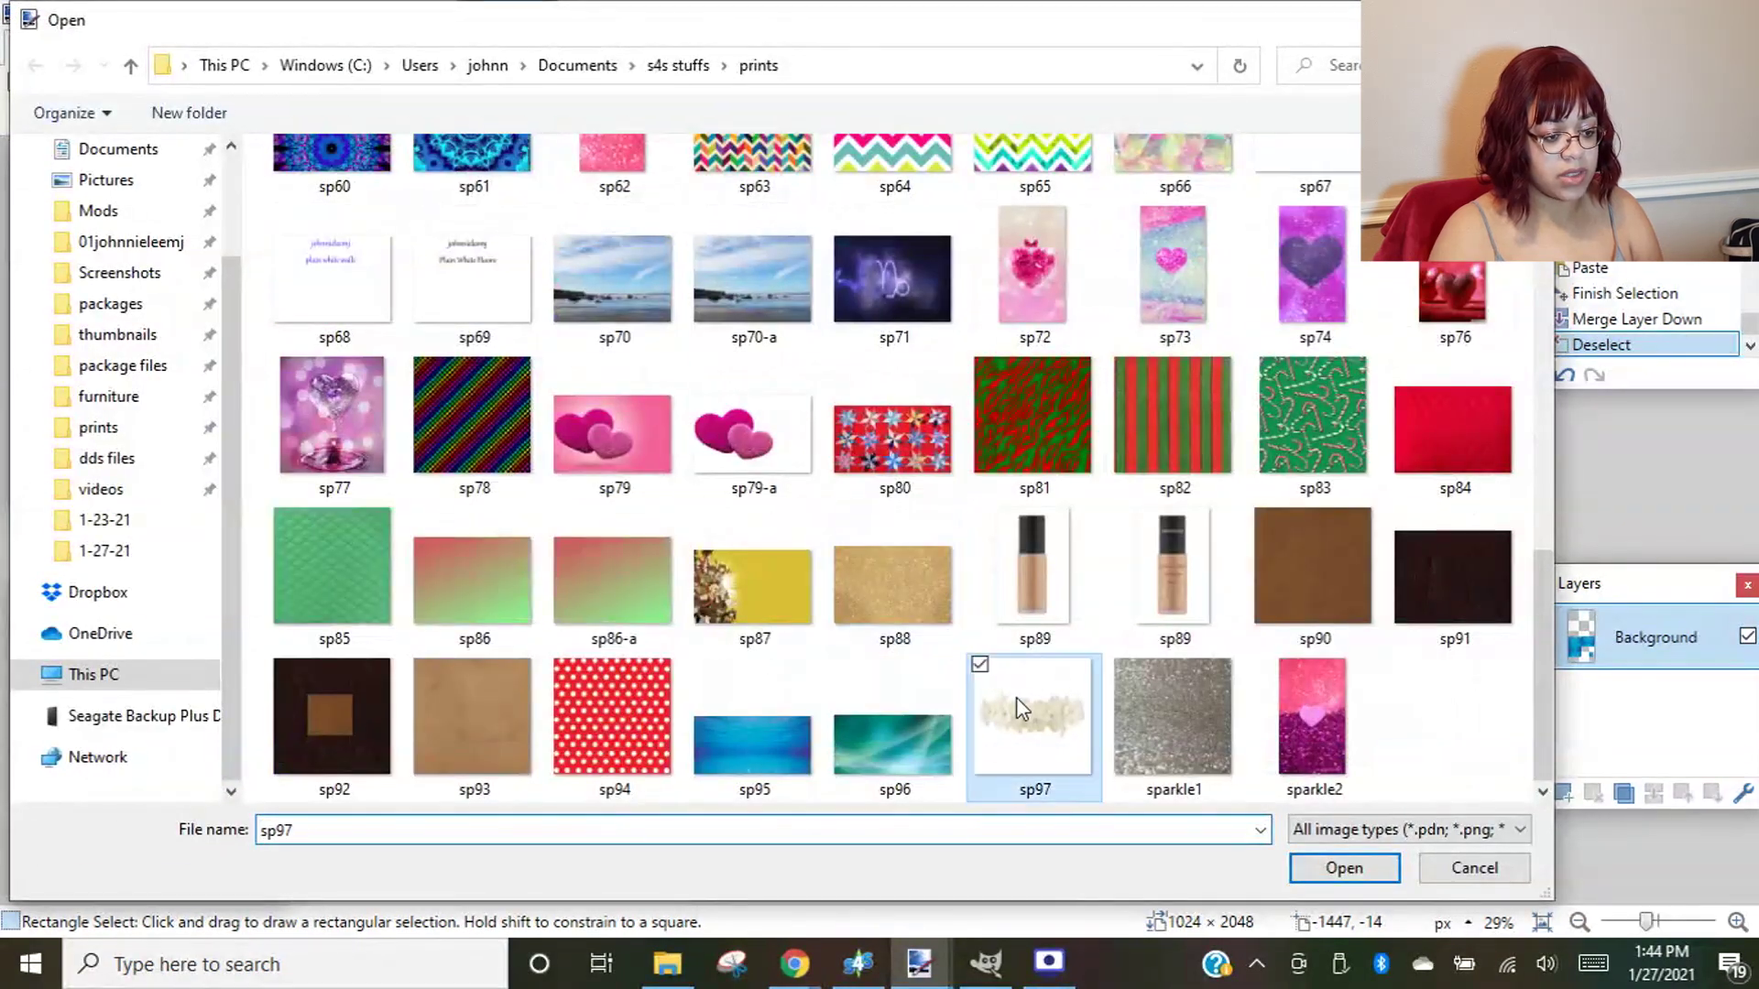
click(942, 14)
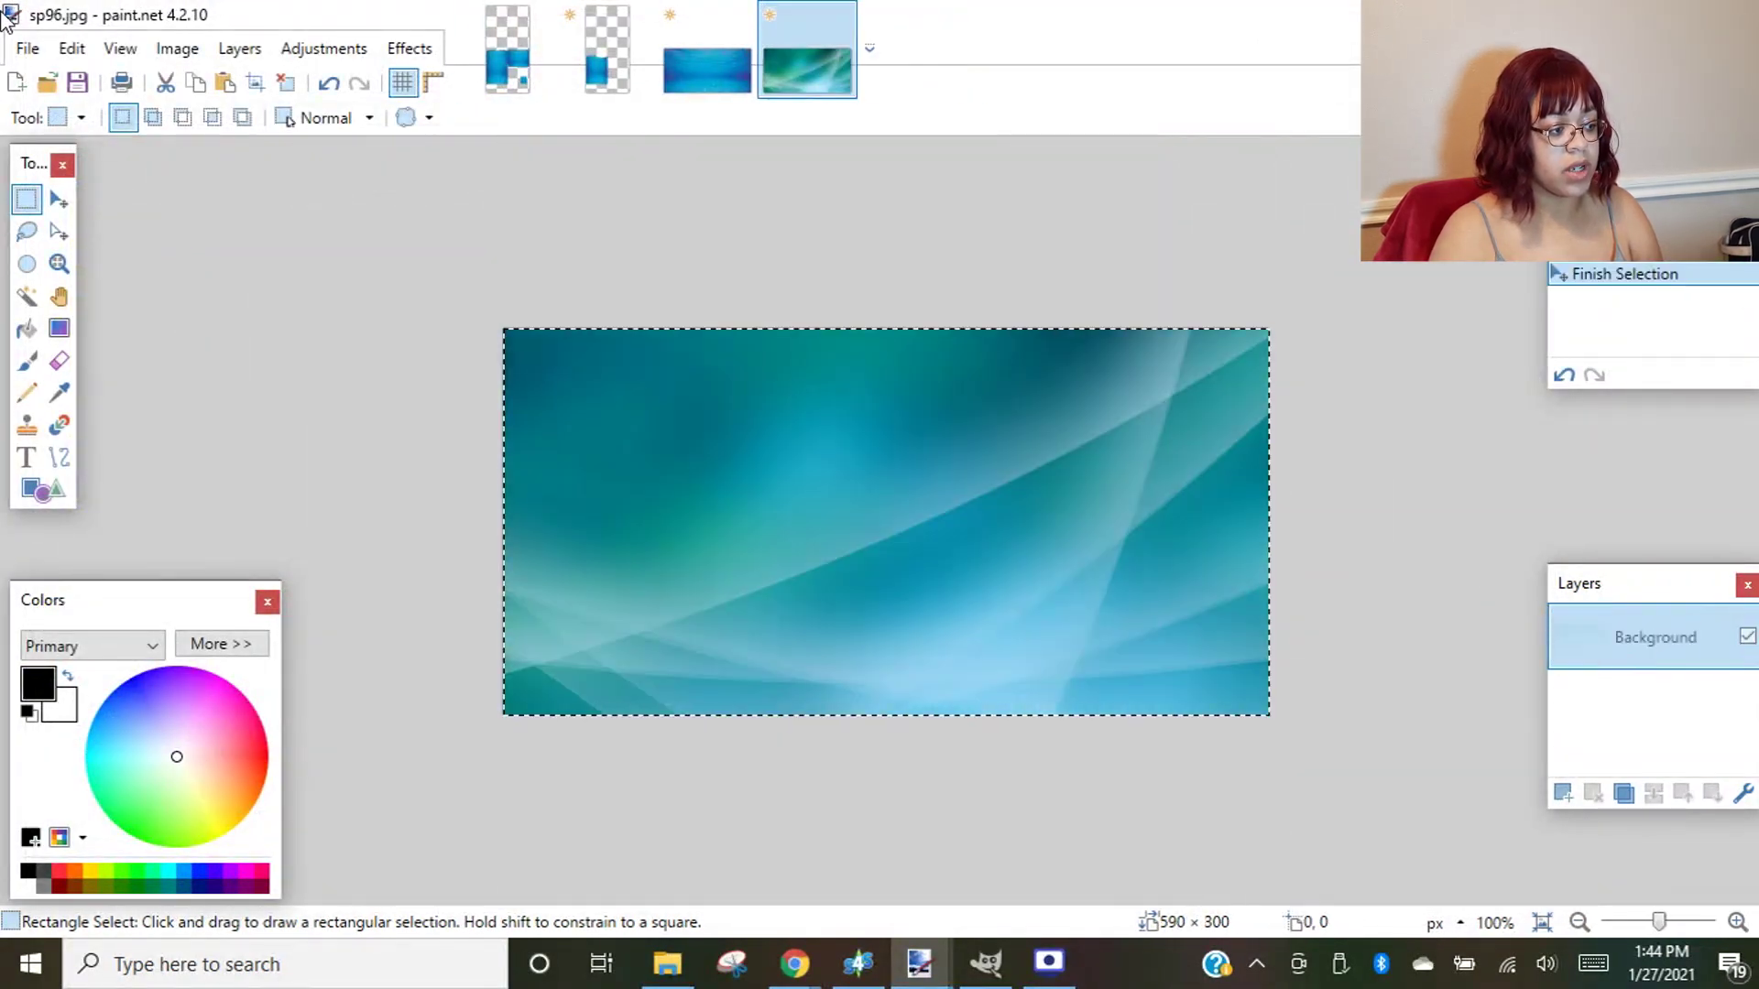
- Open sp97-removebg-preview from the Downloads folder
click(26, 50)
click(57, 113)
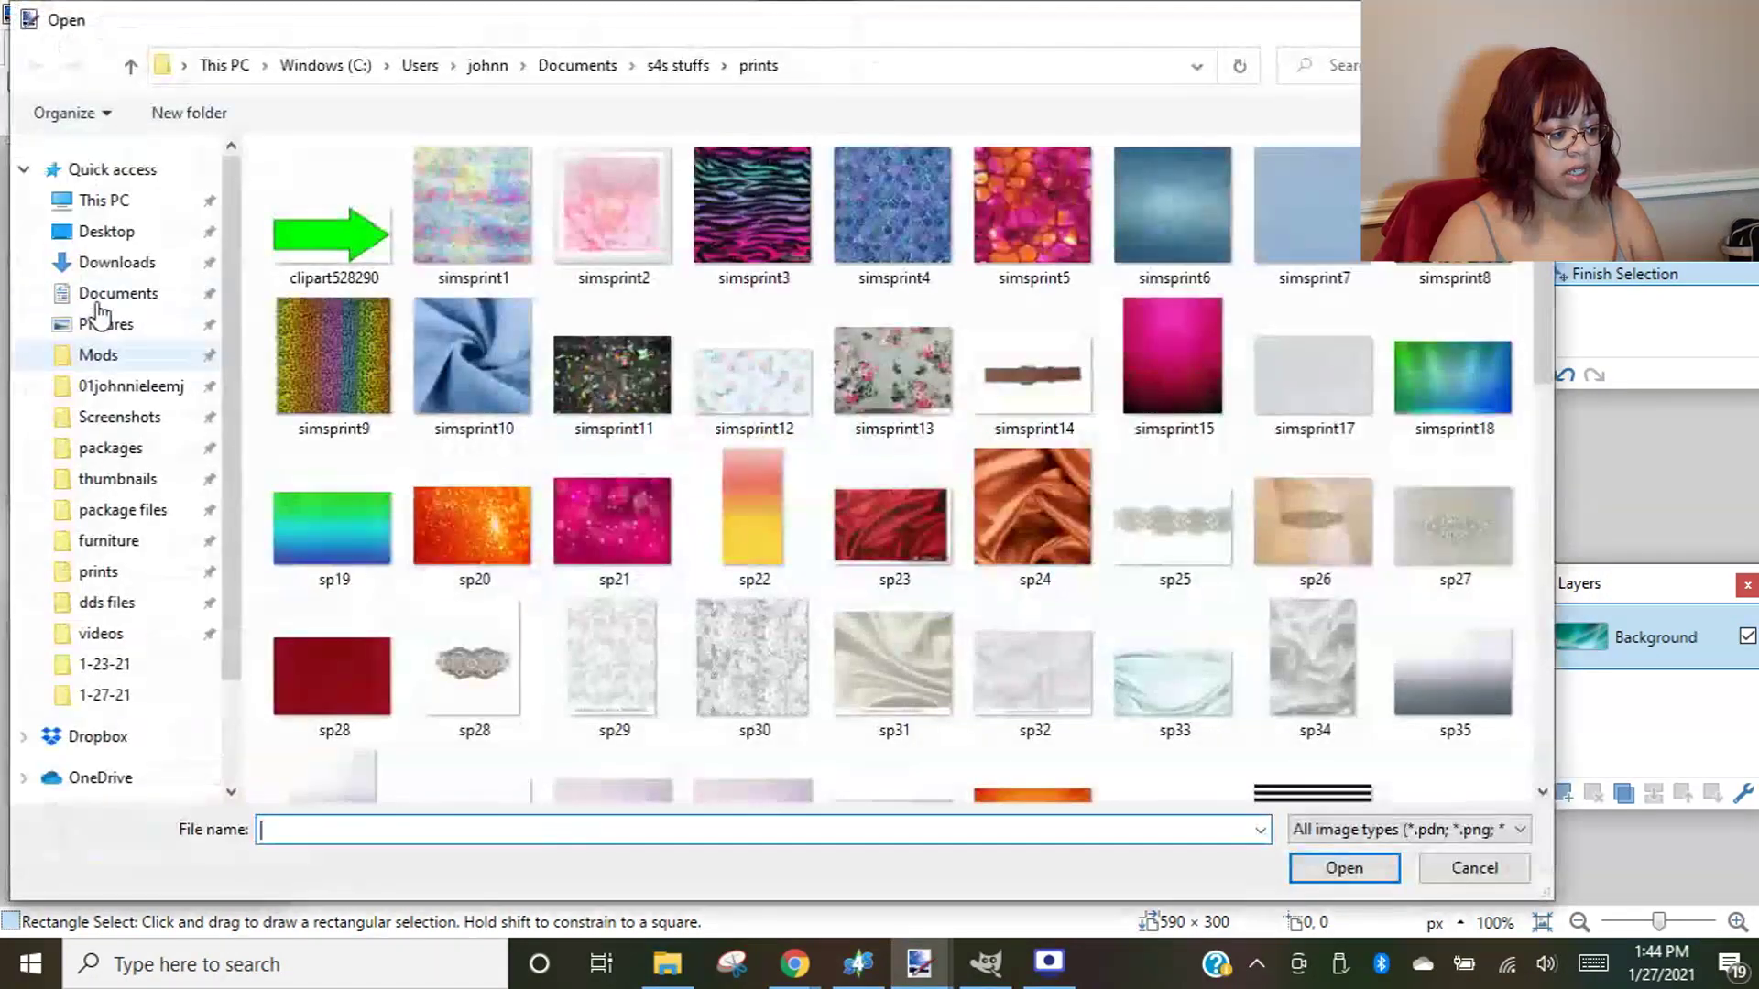
click(107, 266)
double_click(307, 231)
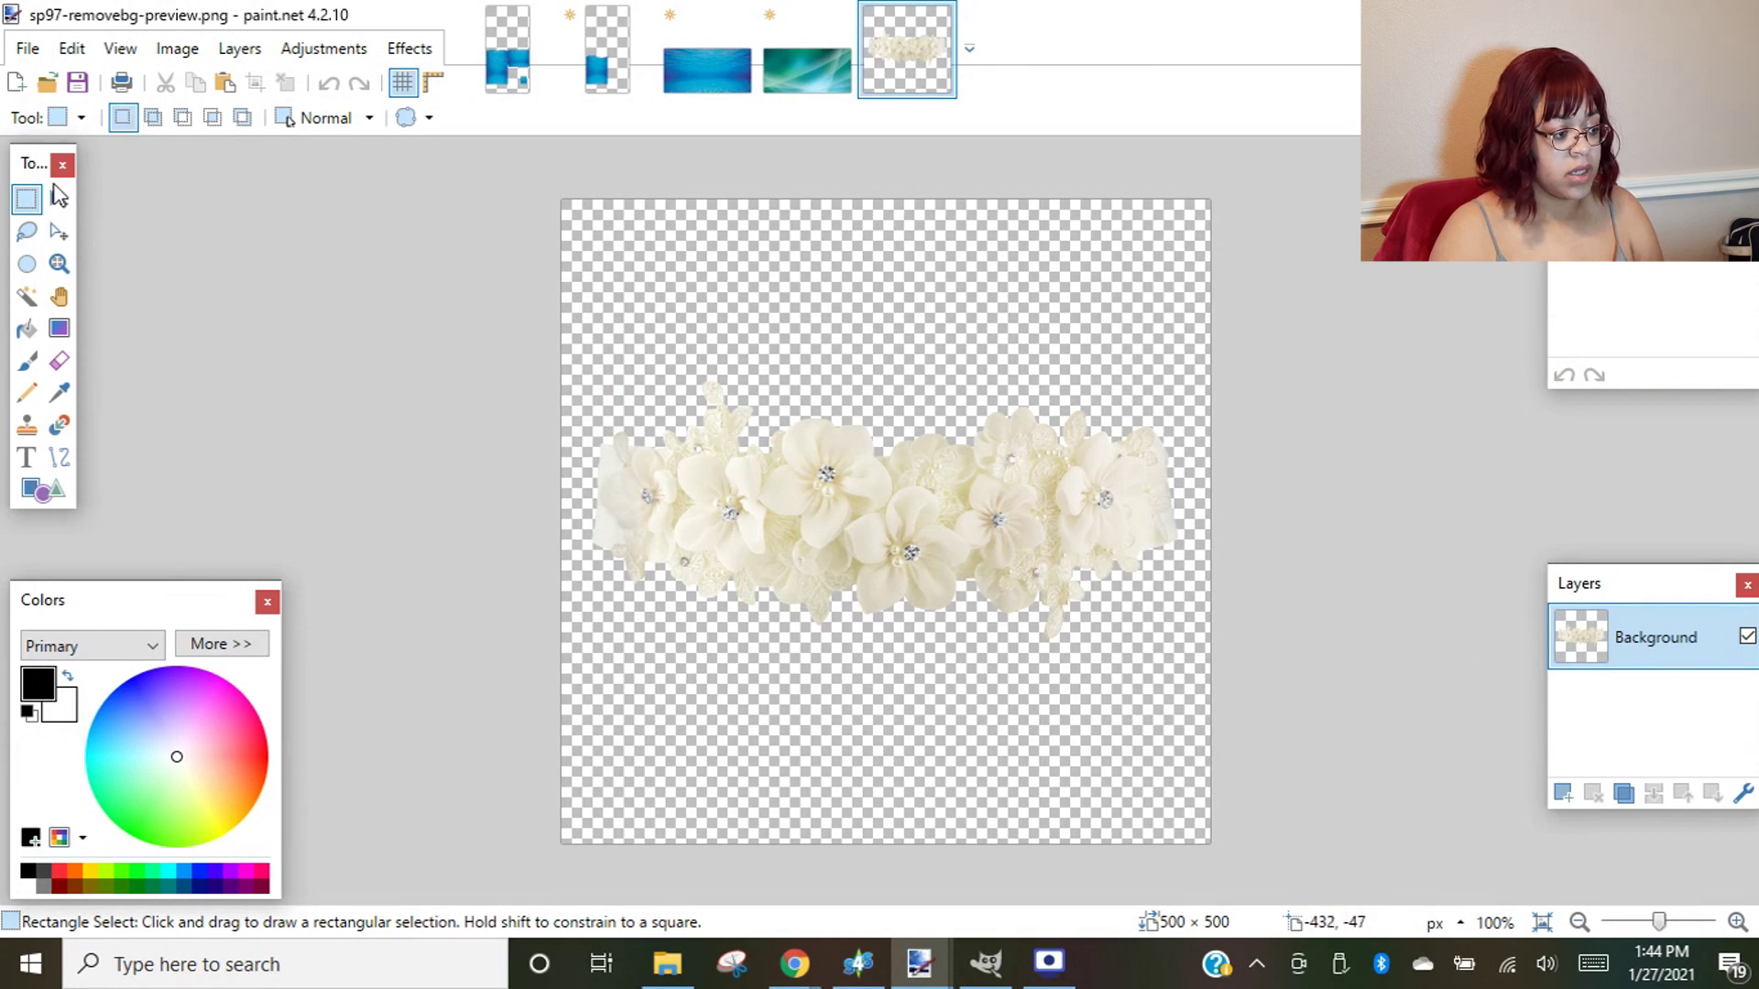
- Copy the whole transparent sash image and paste it onto a new layer in longshirt3
click(59, 200)
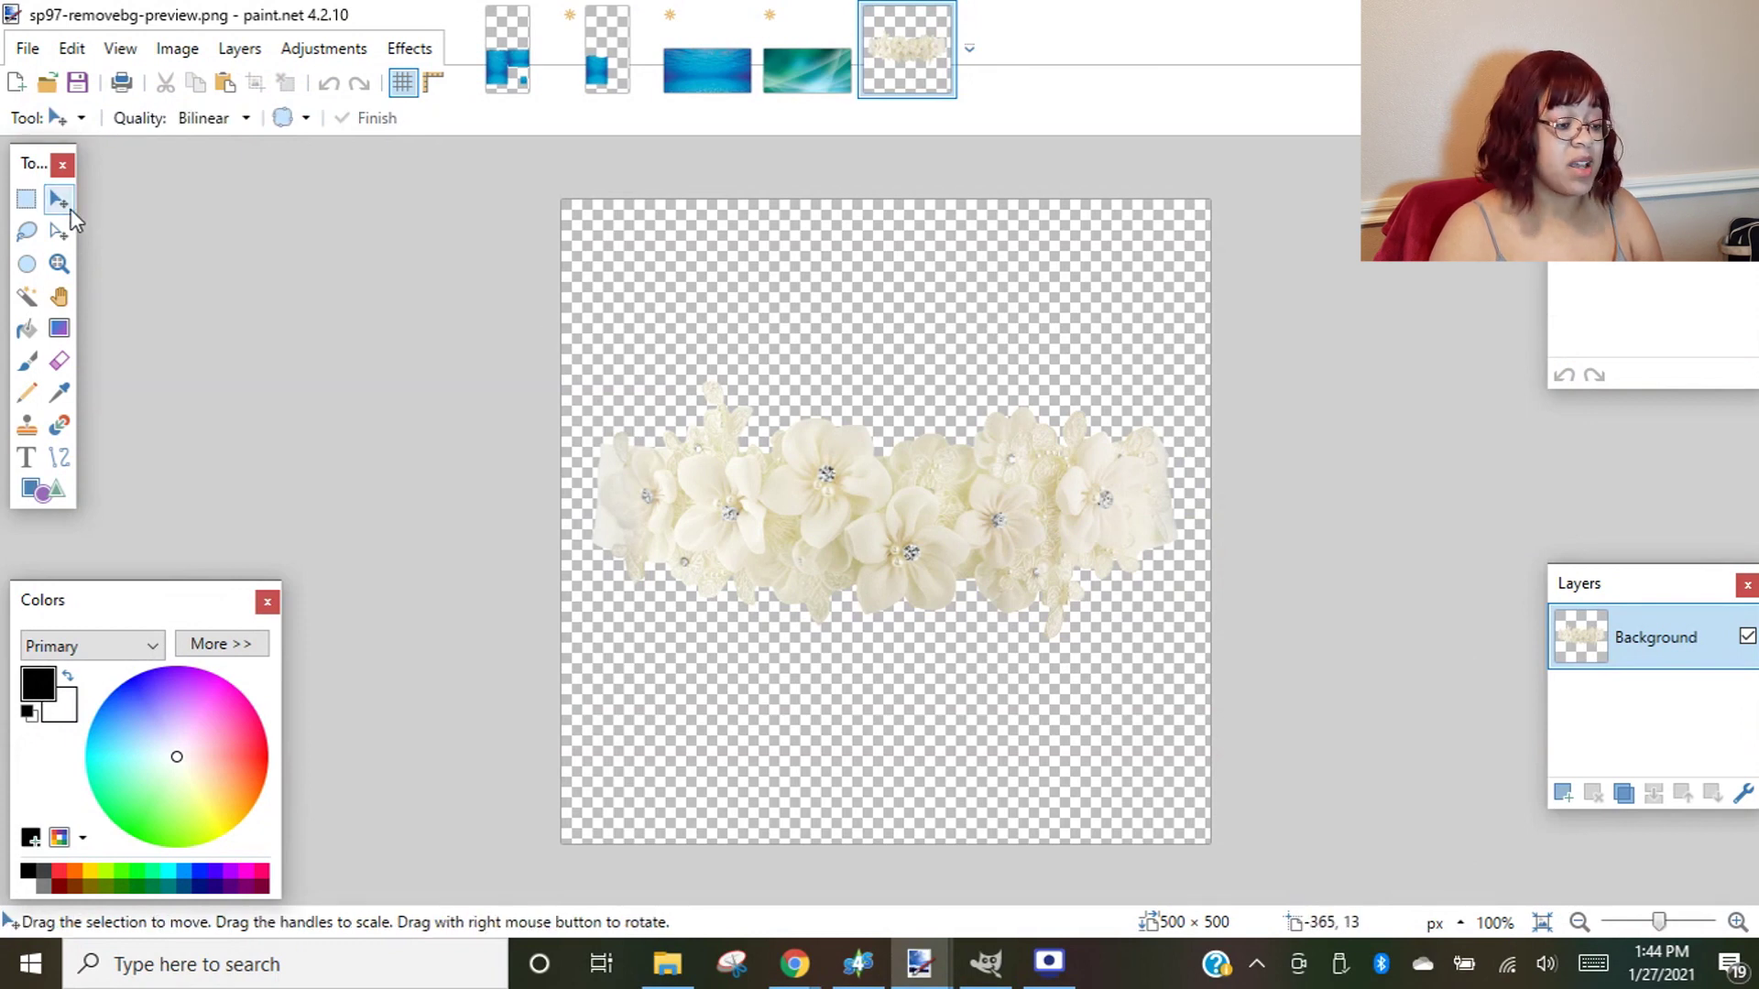
click(901, 540)
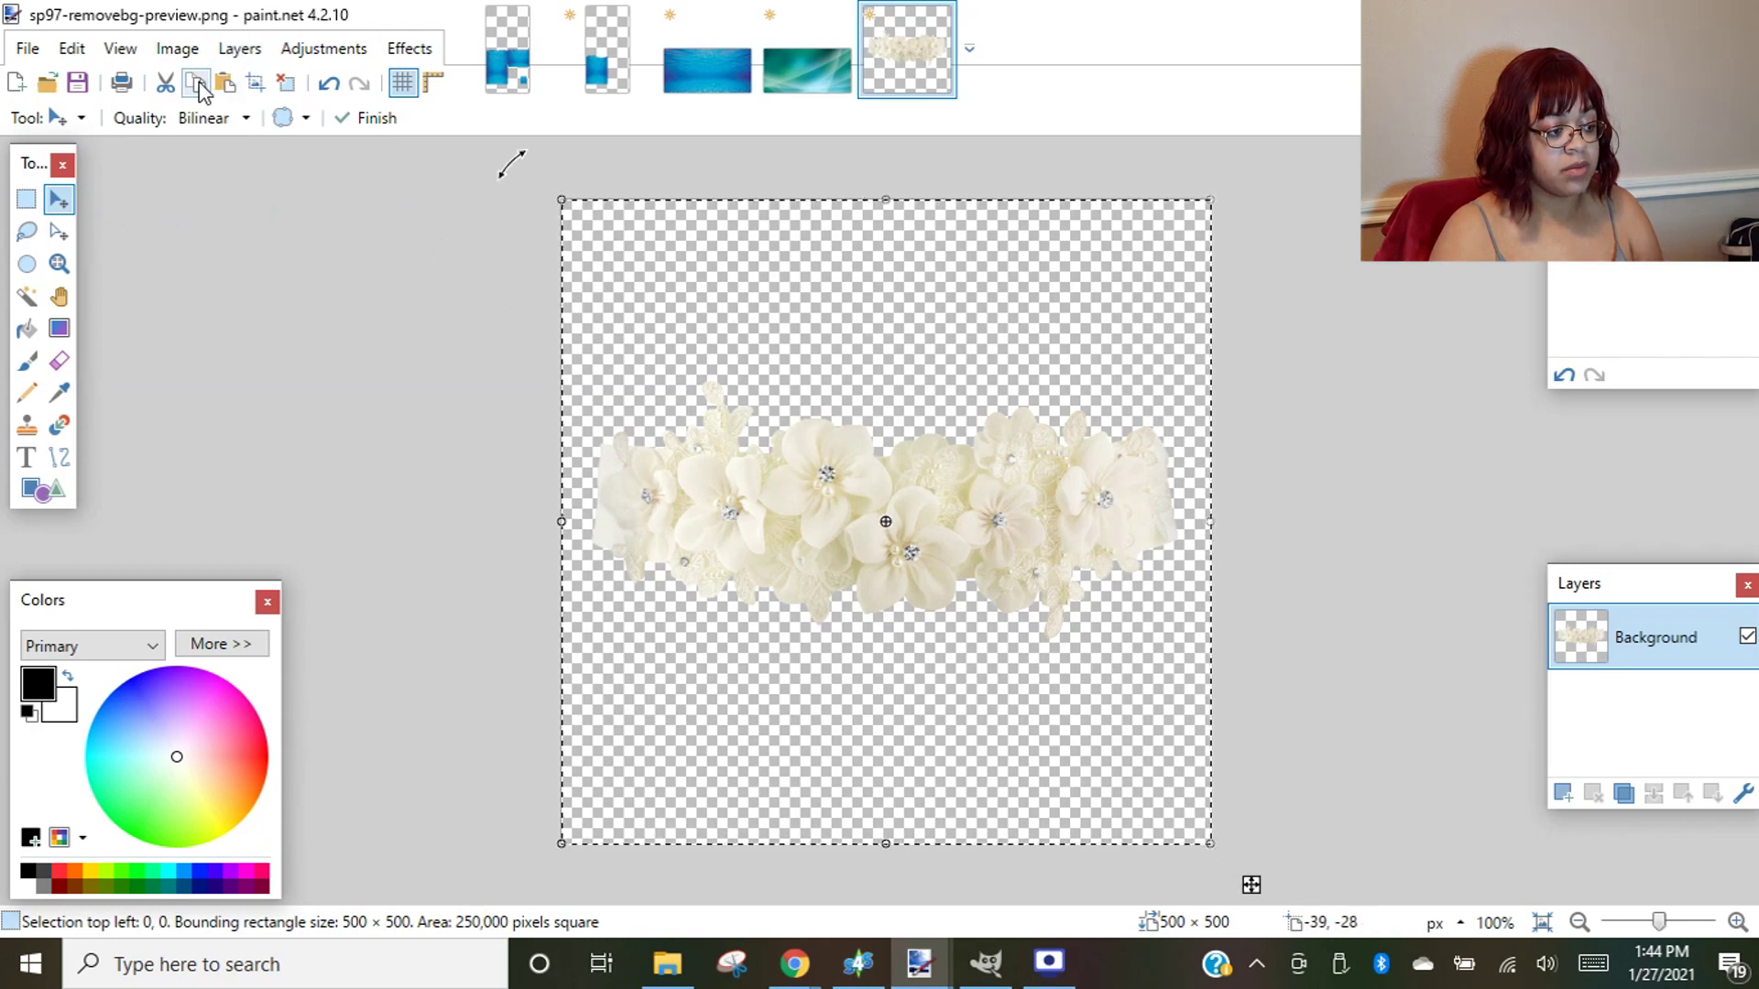
click(538, 71)
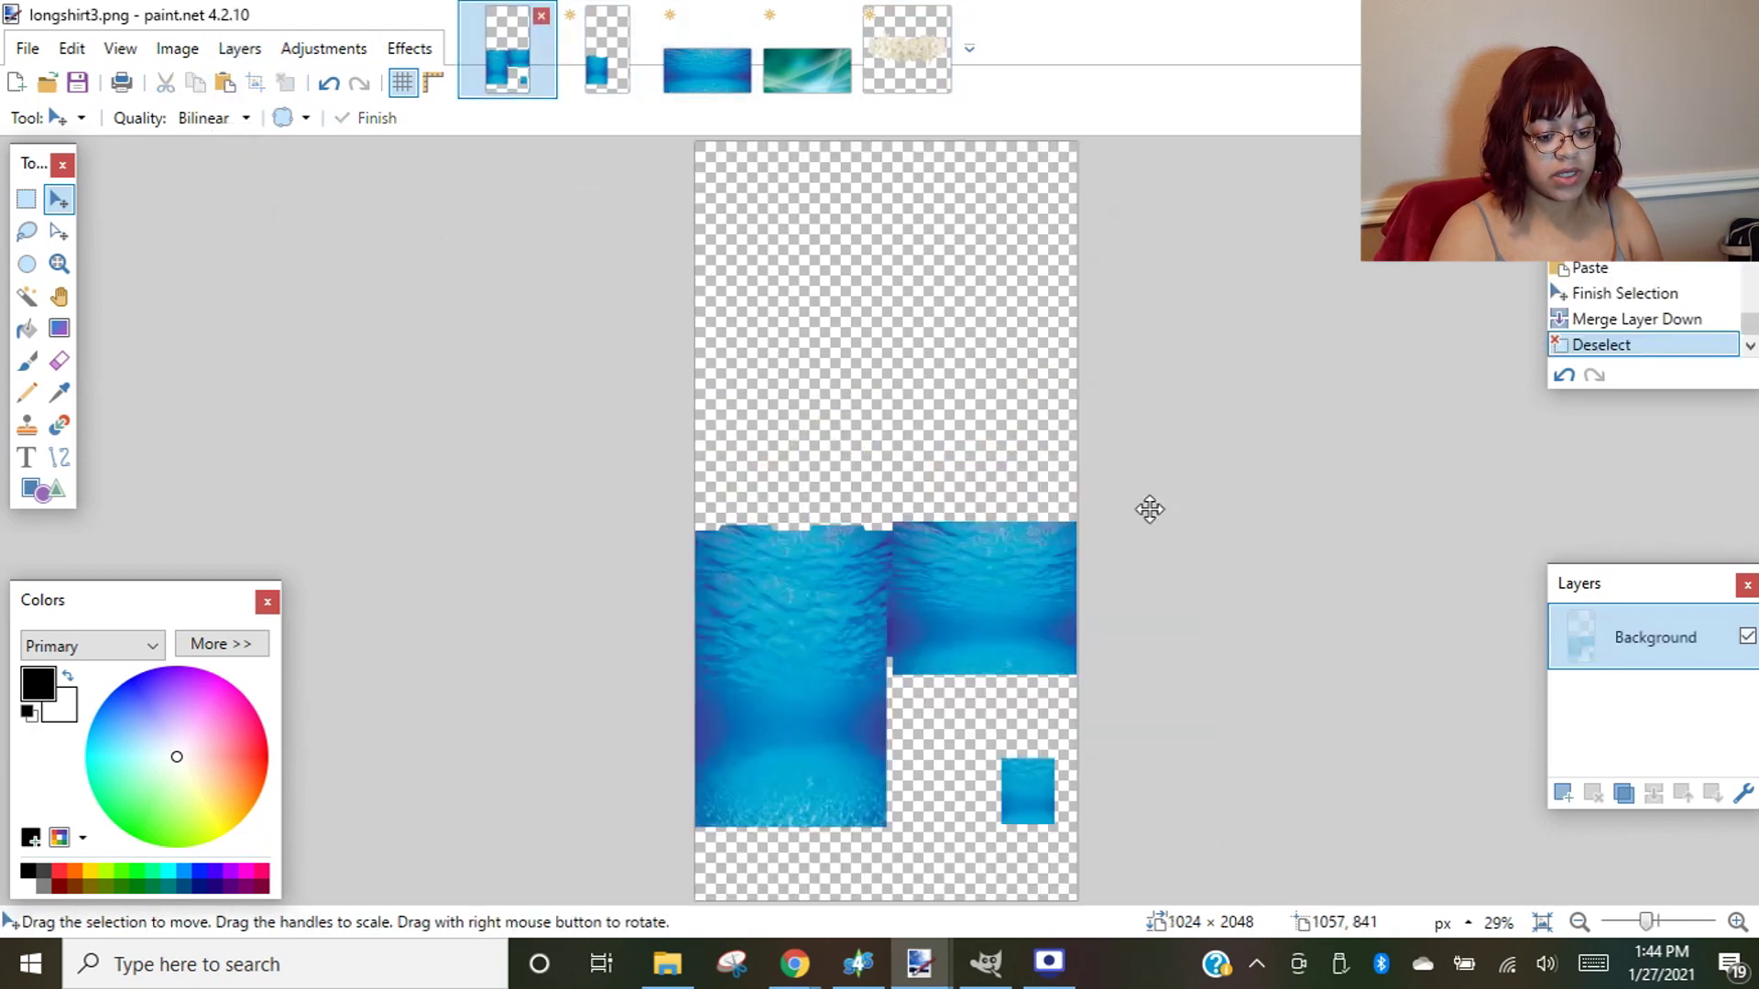
click(1563, 793)
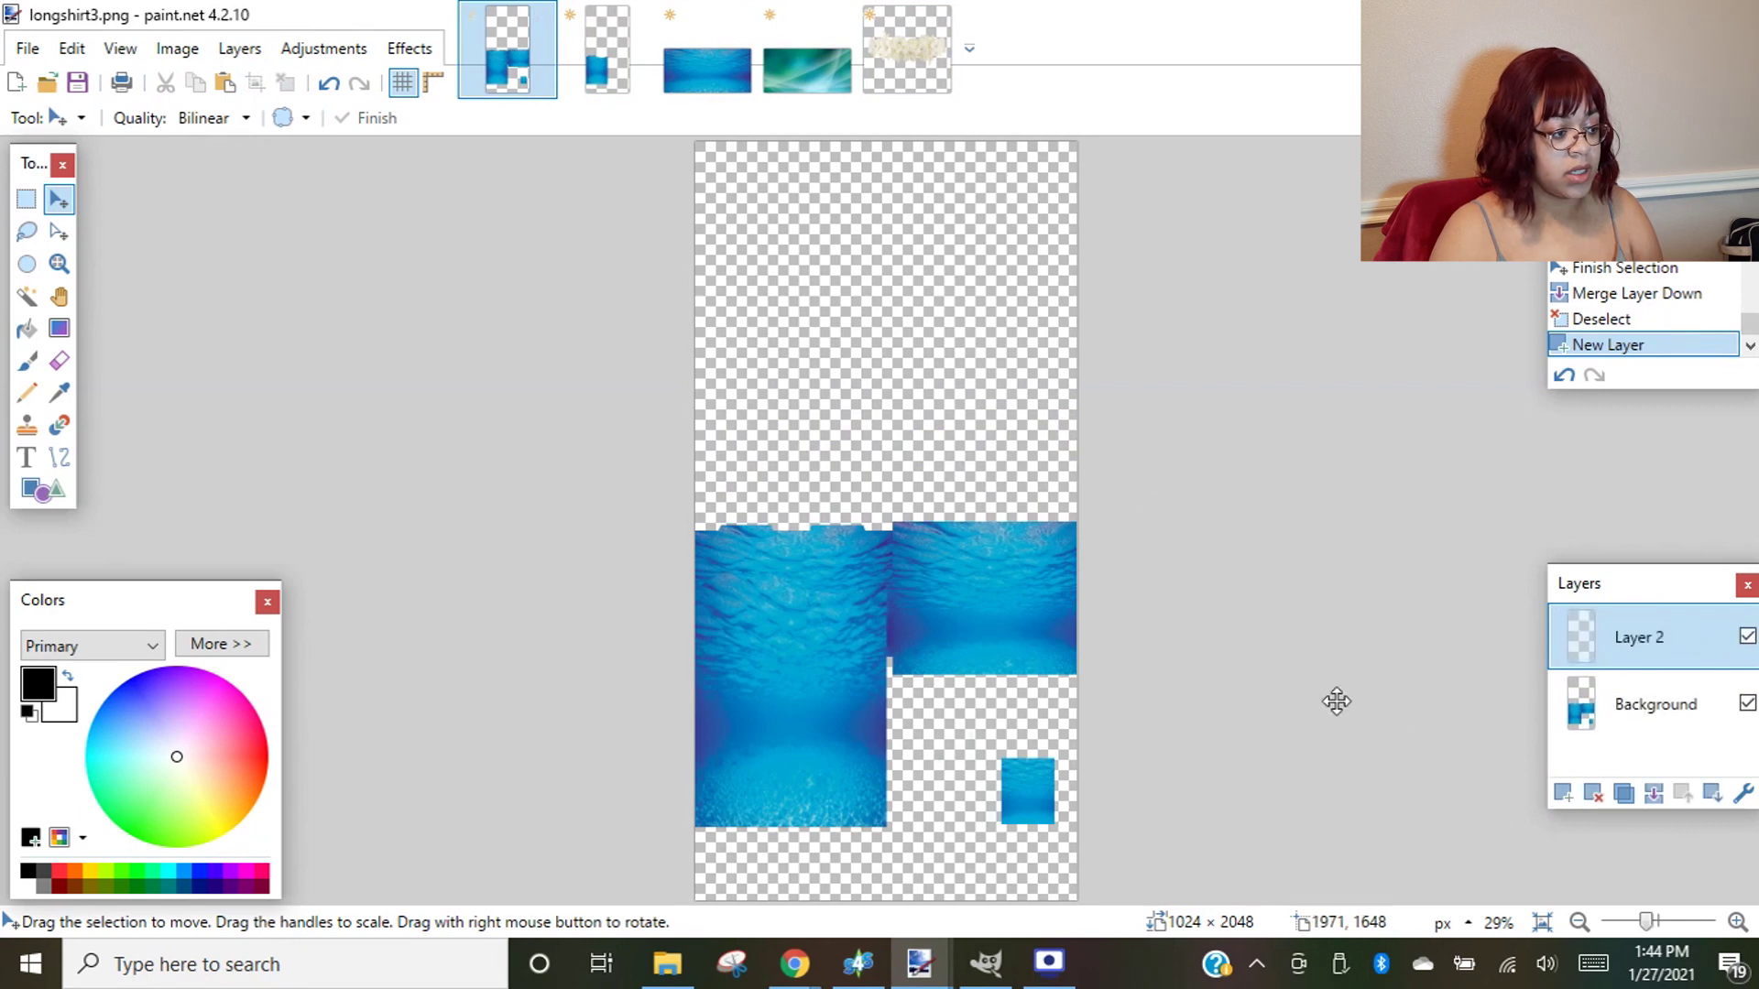
click(225, 84)
- Place the pasted sash at the outer edge of the blue texture's large panel and resize it to about 315 × 451 pixels
drag(846, 256, 820, 650)
drag(866, 740, 805, 722)
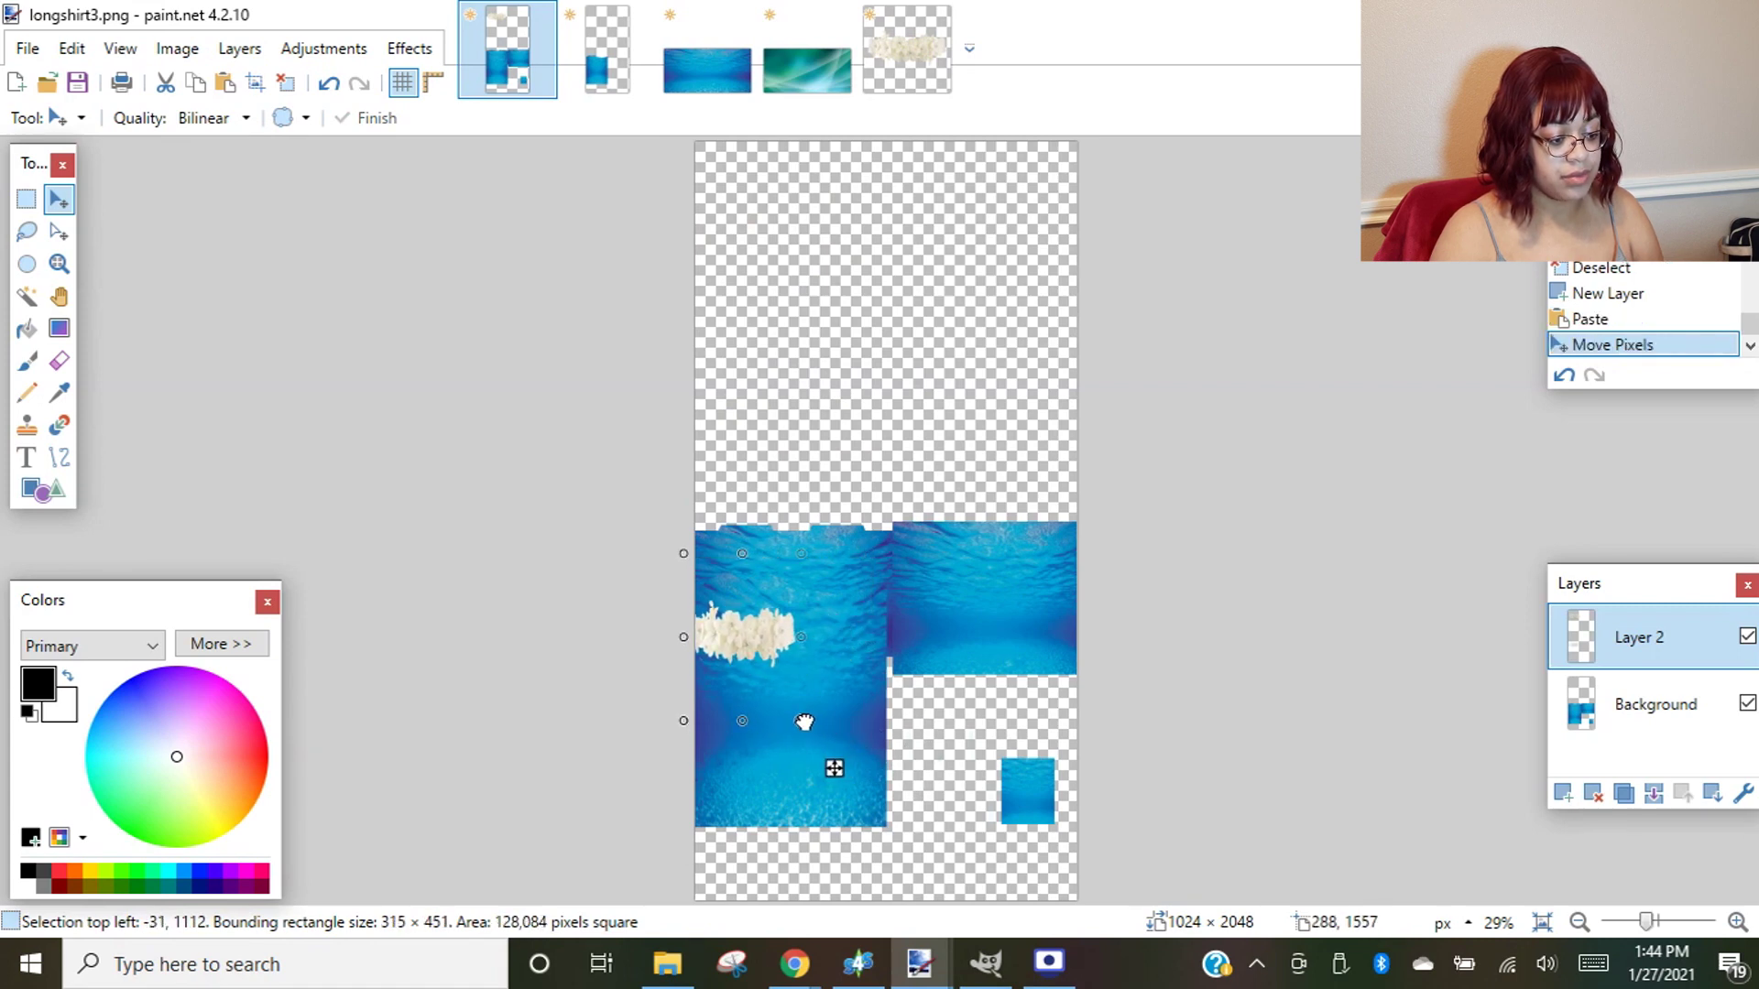
mouse_move(775, 643)
mouse_down()
mouse_move(779, 564)
mouse_move(778, 622)
mouse_up()
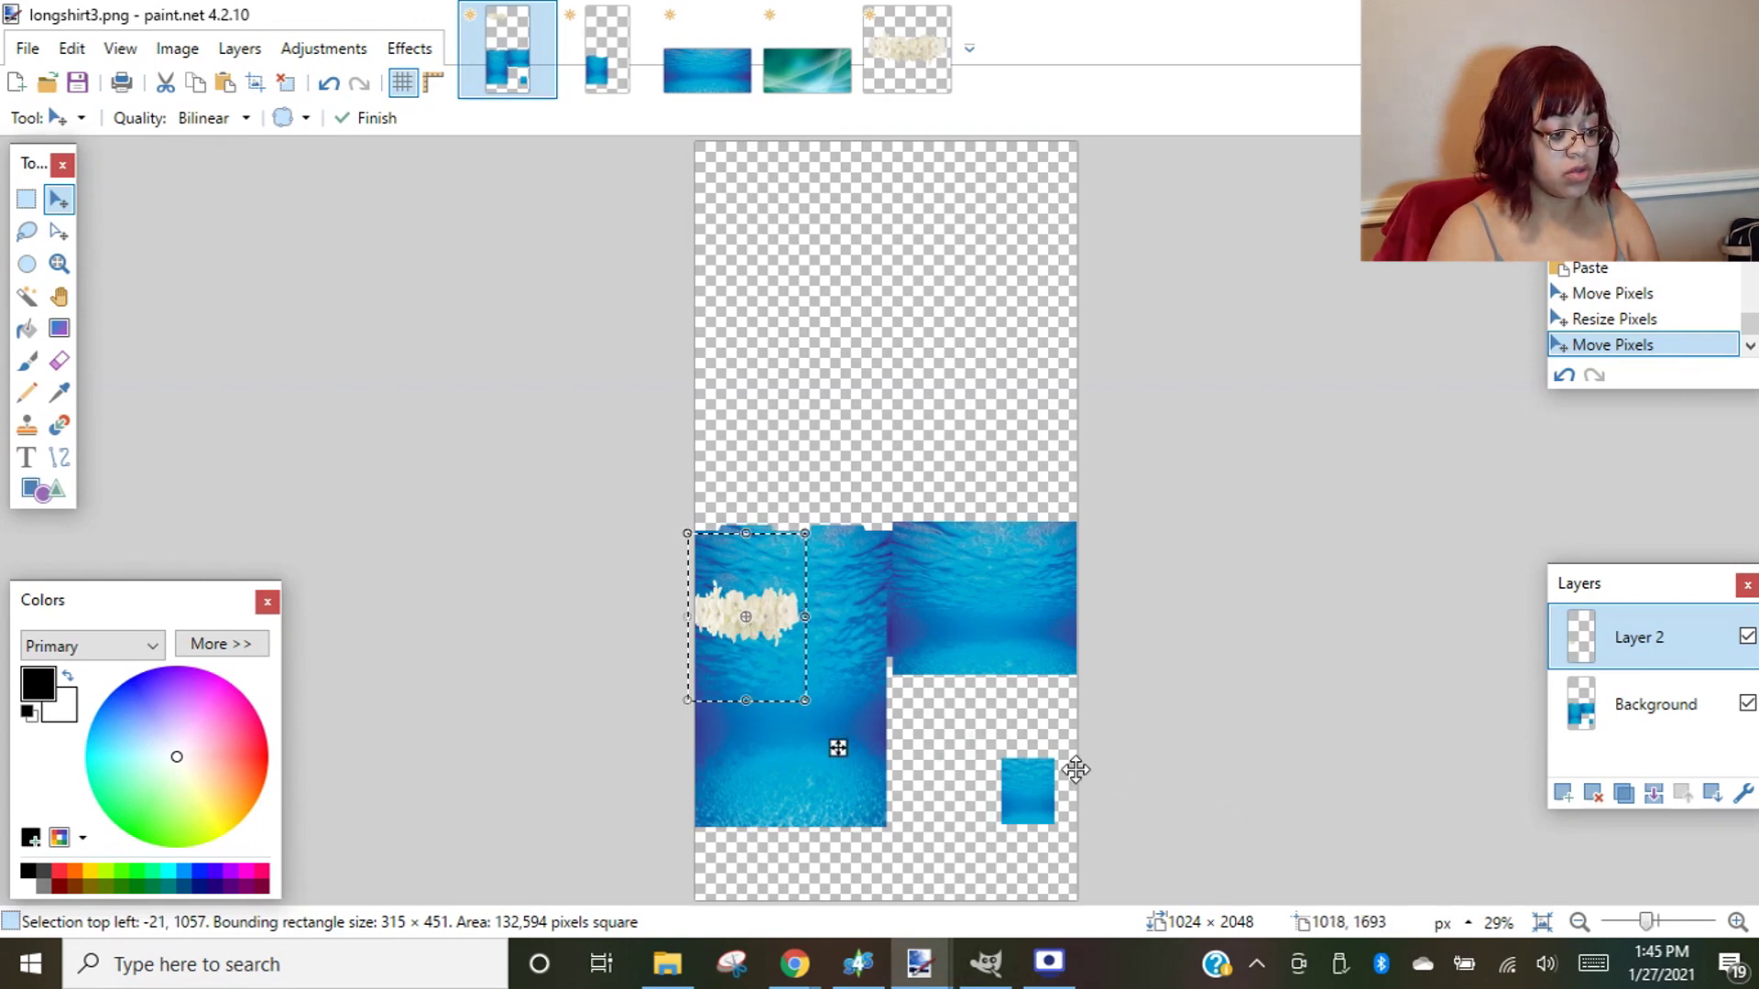
- Shift the floral sash slightly lower on the blue panel and widen it to about 324 × 451 pixels
ctrl+scroll(785, 719, up, 2)
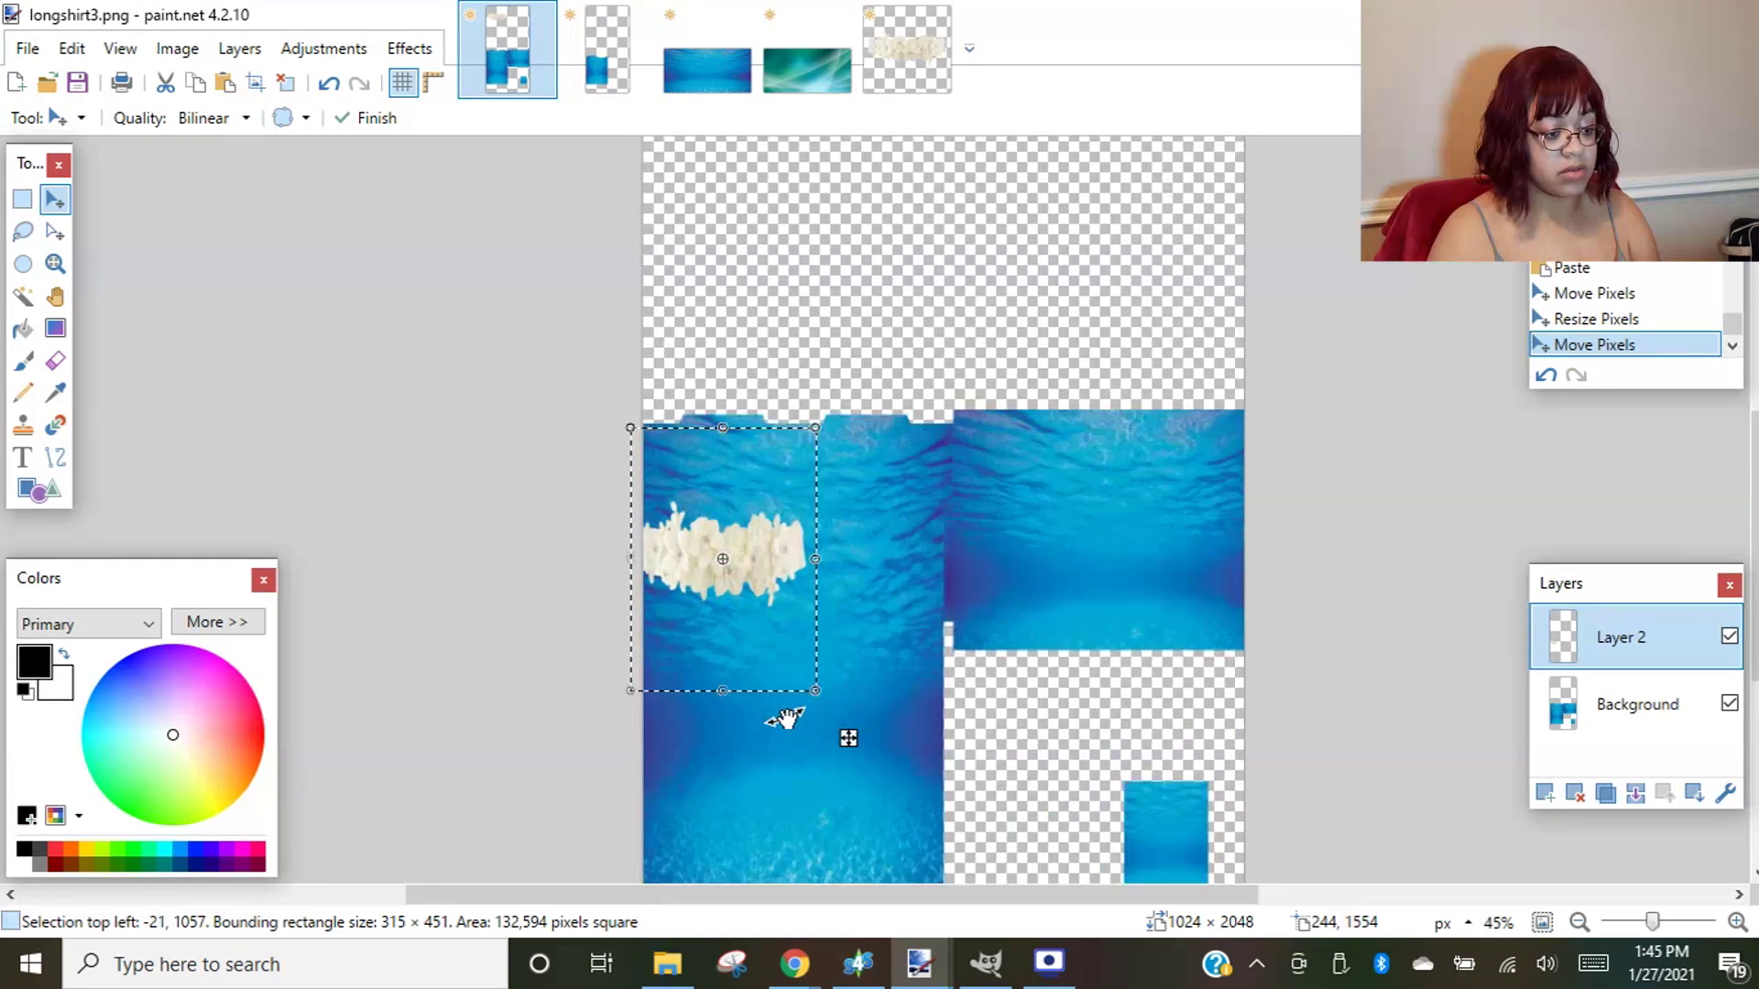
ctrl+scroll(785, 719, up, 3)
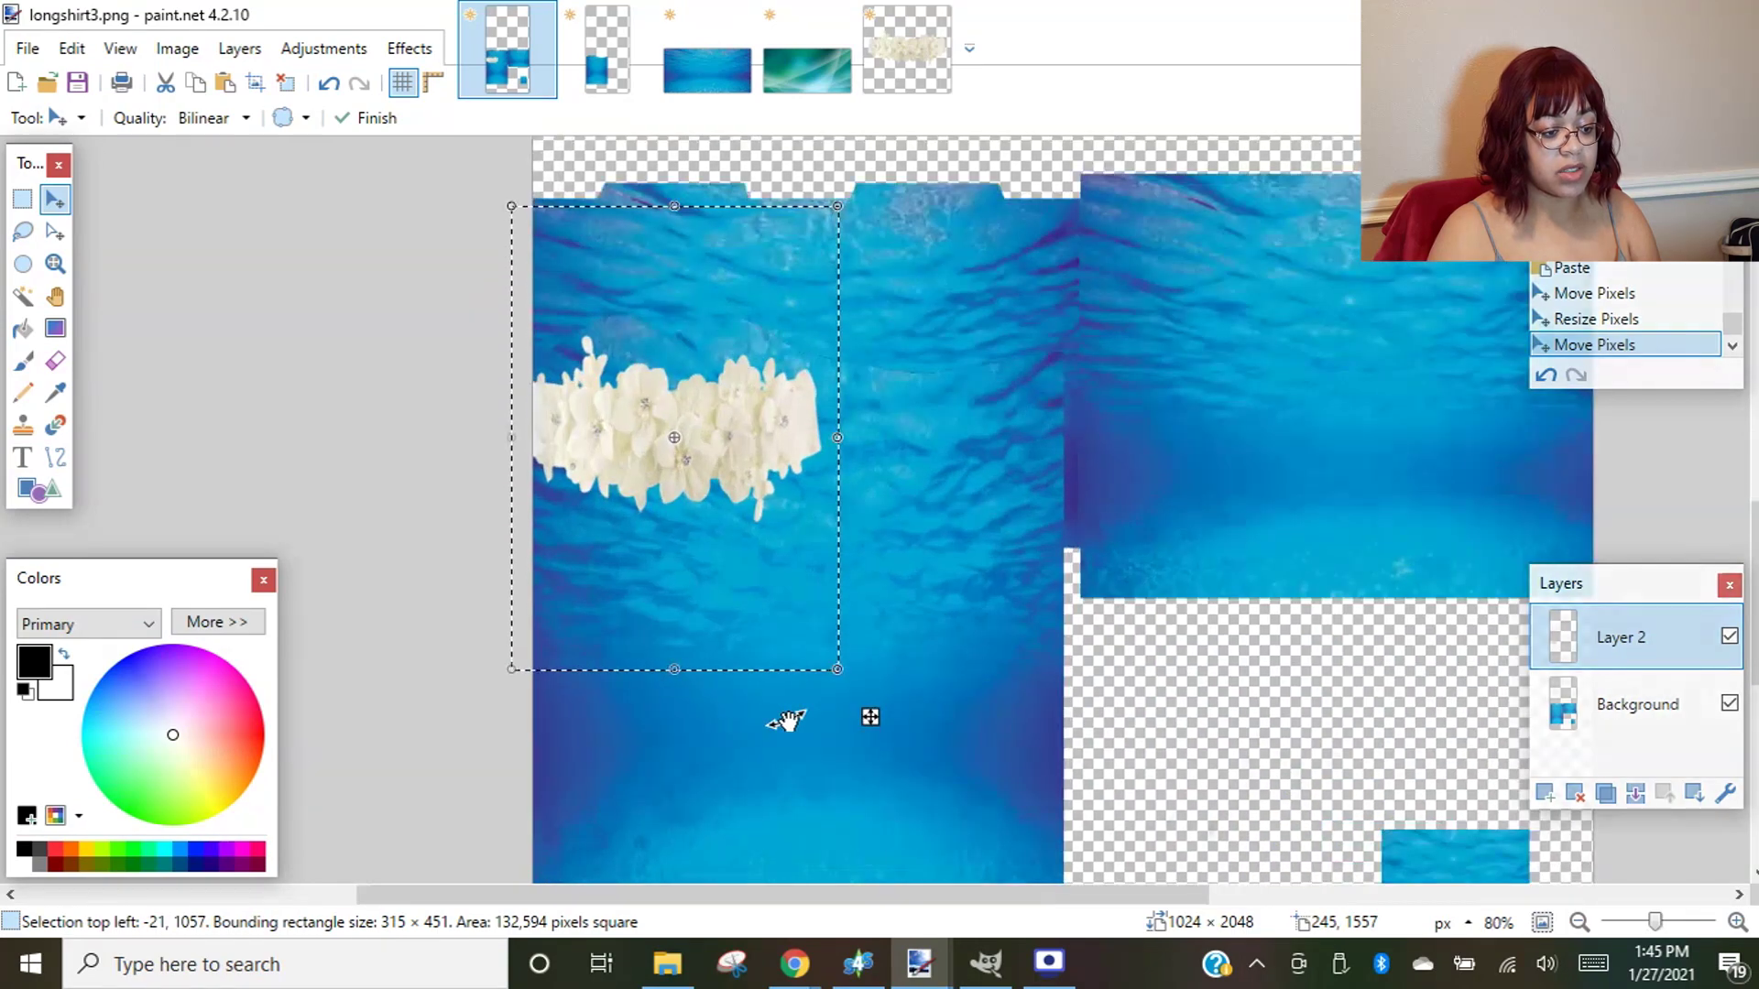
ctrl+scroll(785, 720, up, 2)
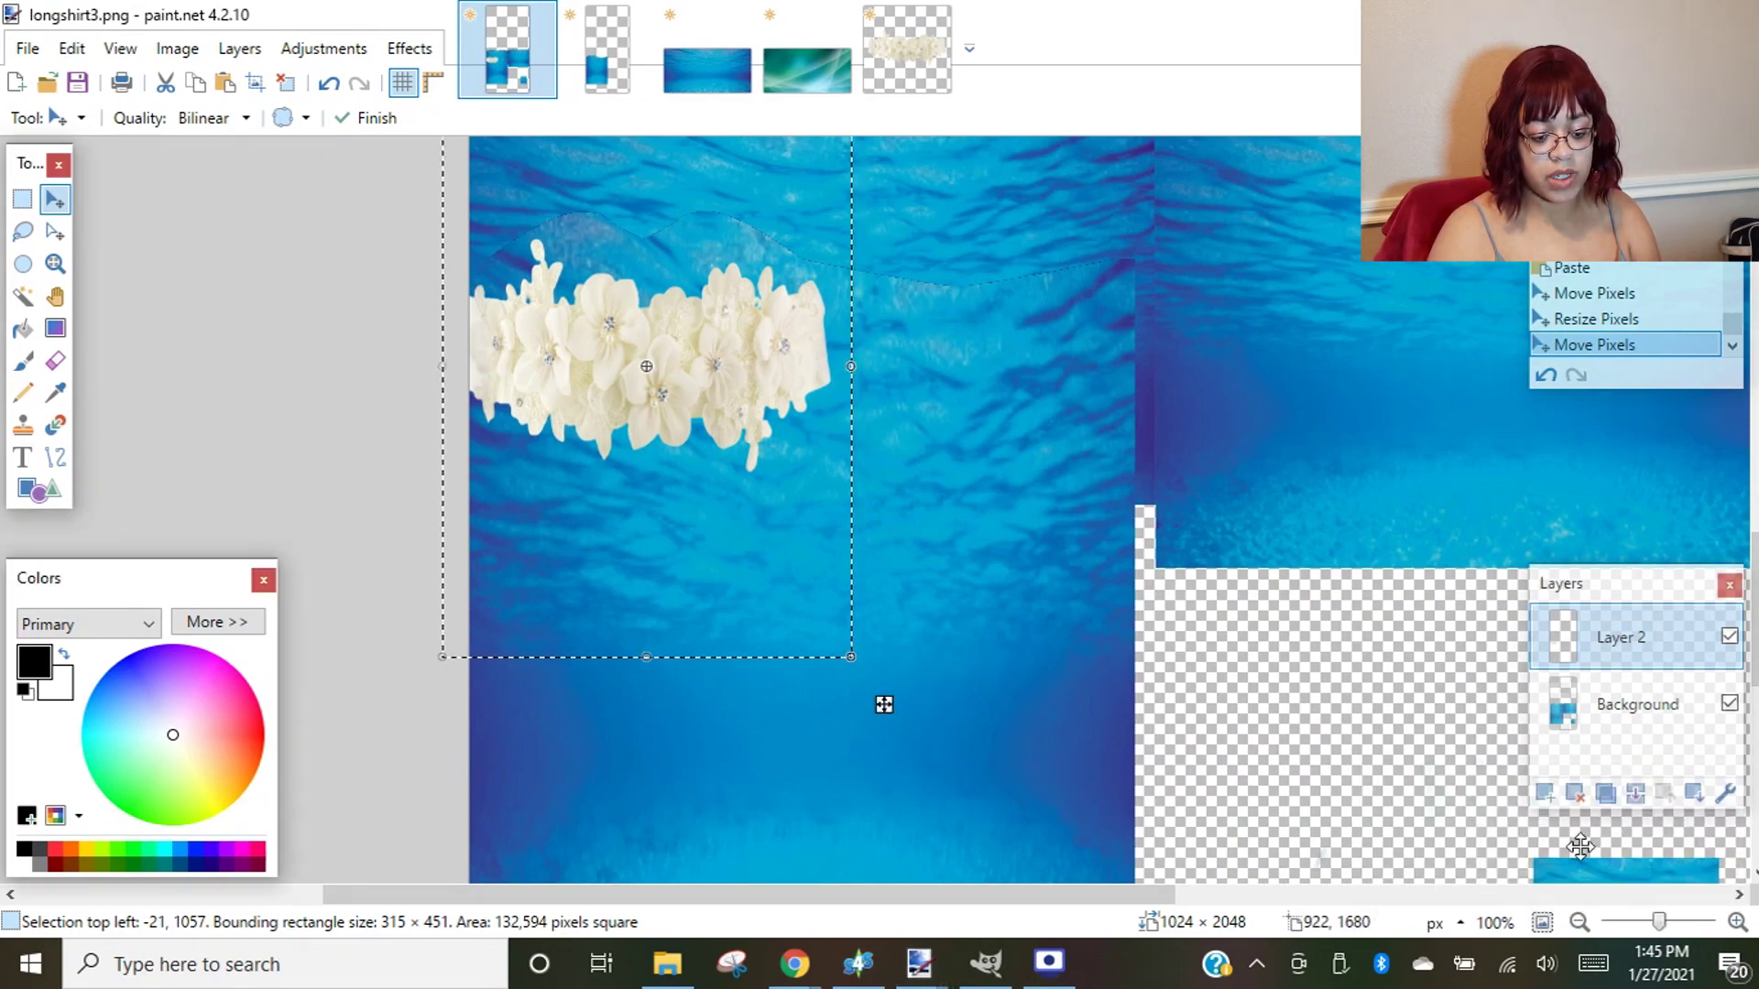
mouse_move(1660, 923)
mouse_down()
mouse_move(1689, 925)
mouse_move(1621, 925)
mouse_move(1660, 925)
mouse_up()
ctrl+scroll(813, 778, up, 2)
ctrl+scroll(941, 561, down, 2)
scroll(1010, 602, up, 2)
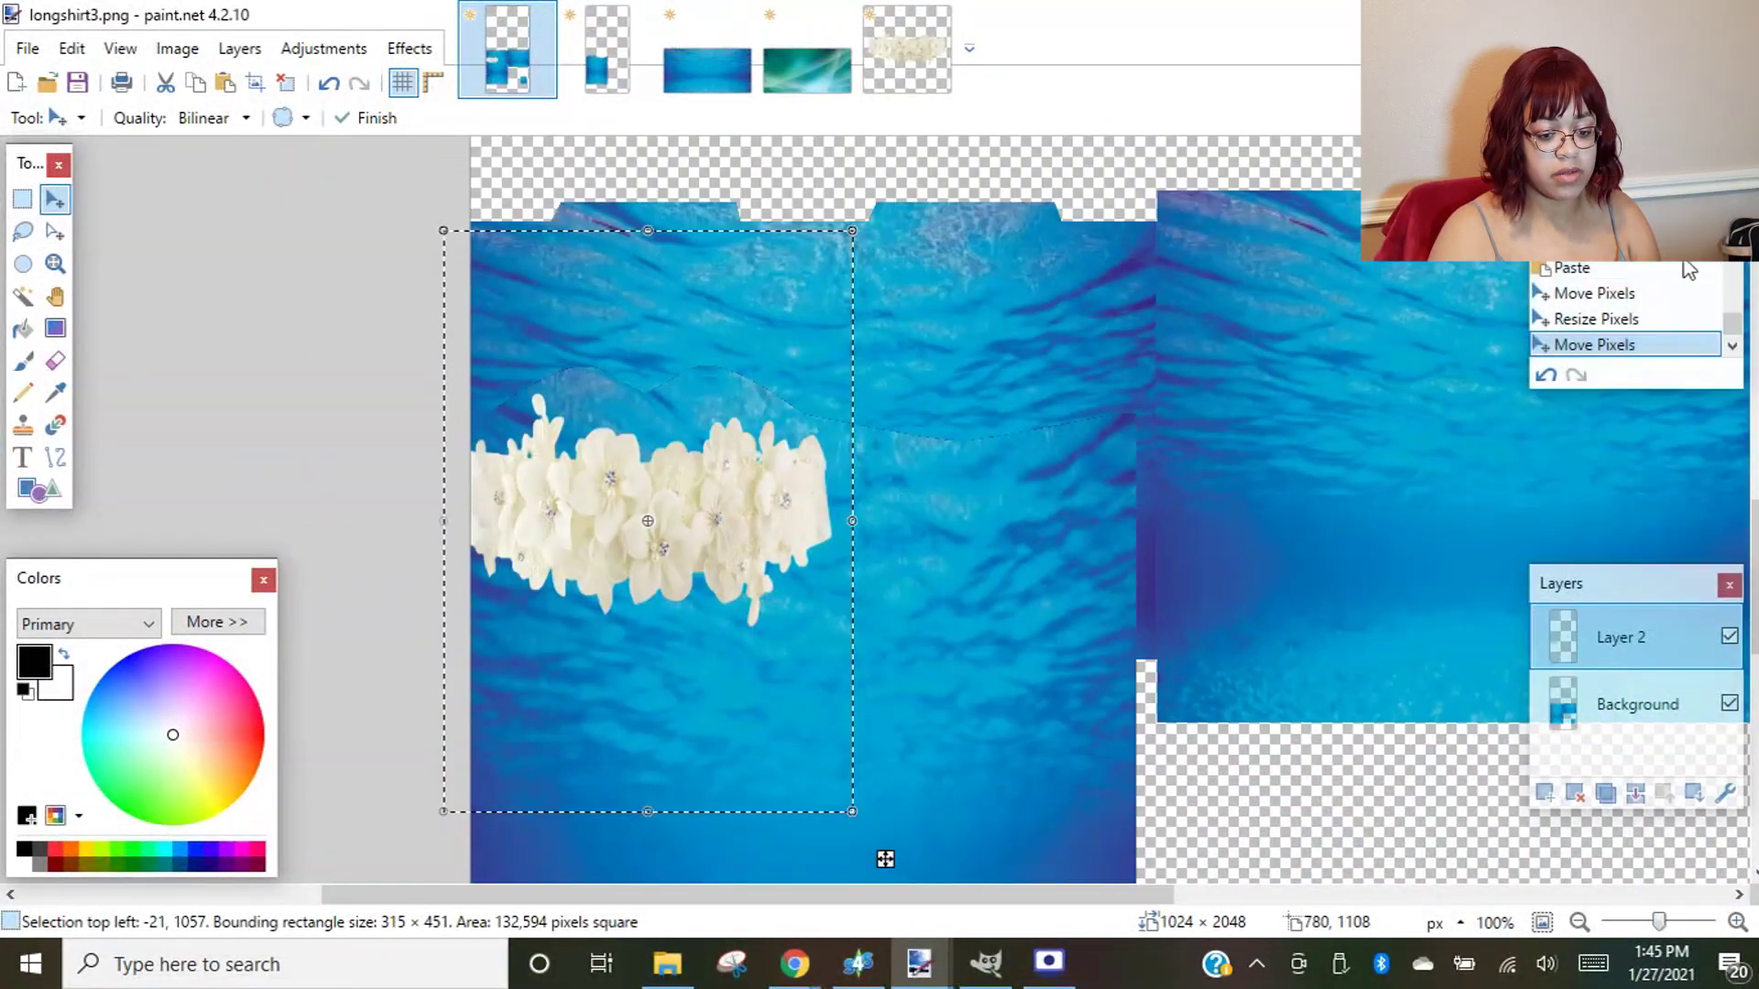
scroll(1177, 290, up, 1)
drag(763, 559, 767, 615)
drag(862, 658, 868, 659)
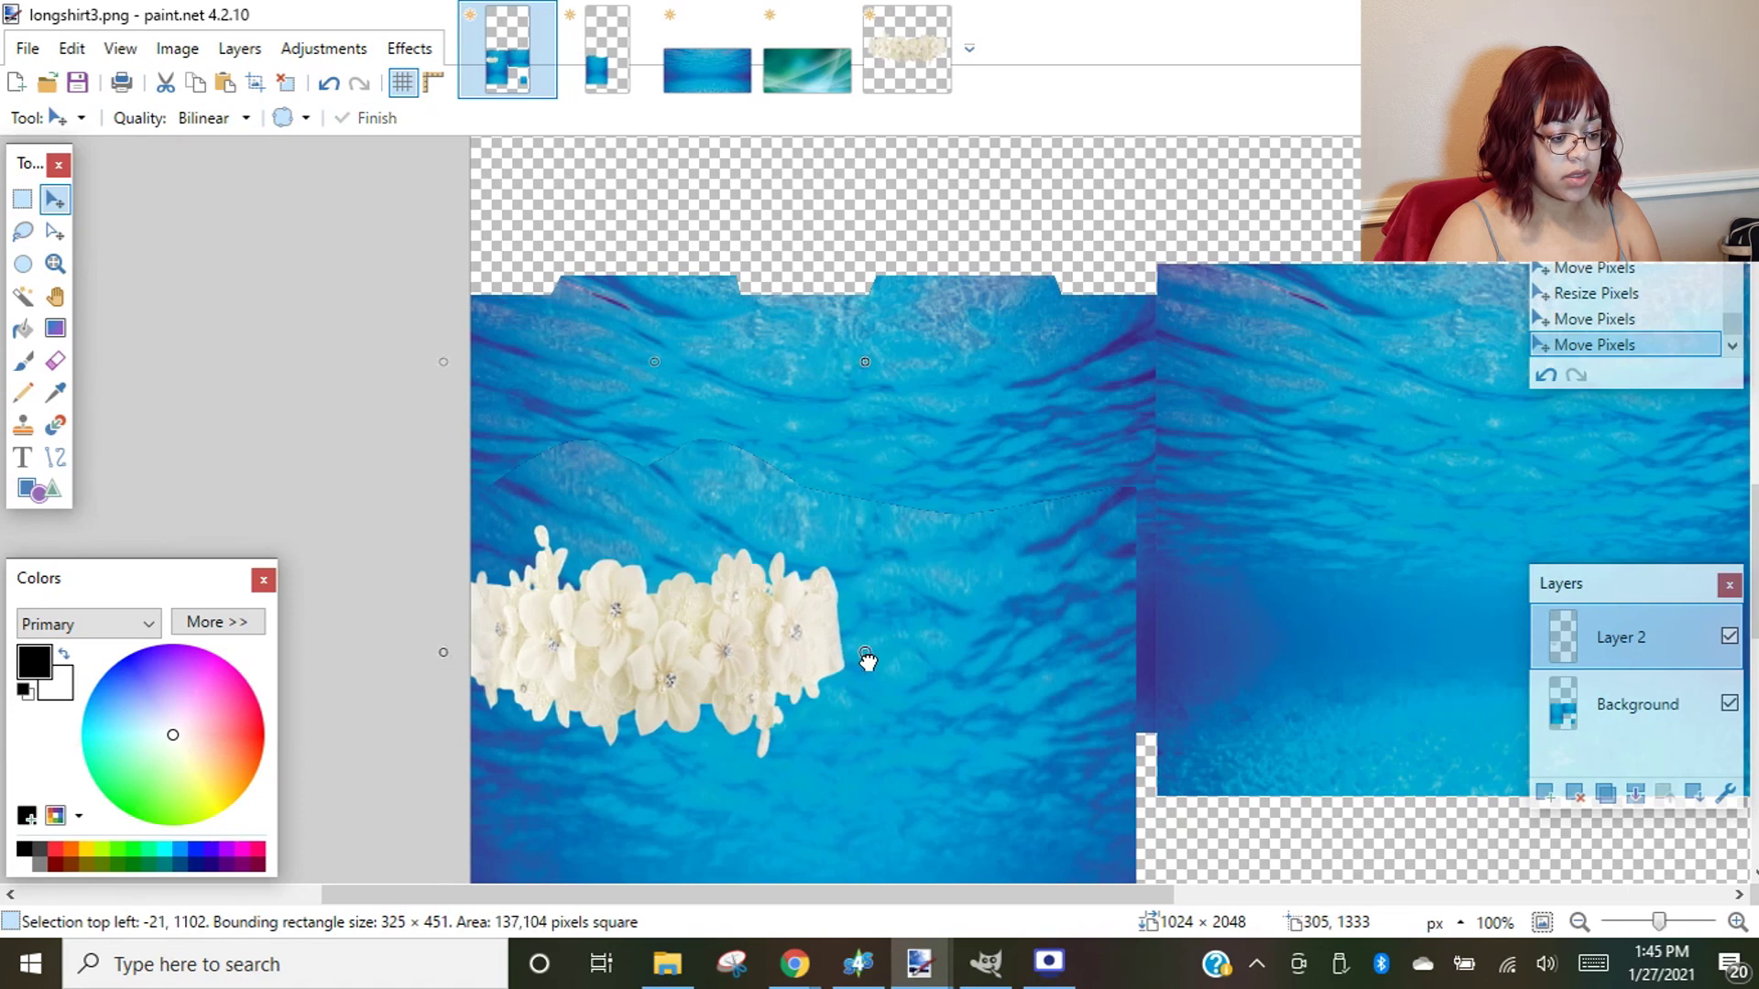
drag(866, 660, 866, 659)
- Merge the sash layer down into the Background and save longshirt3.png
click(1635, 794)
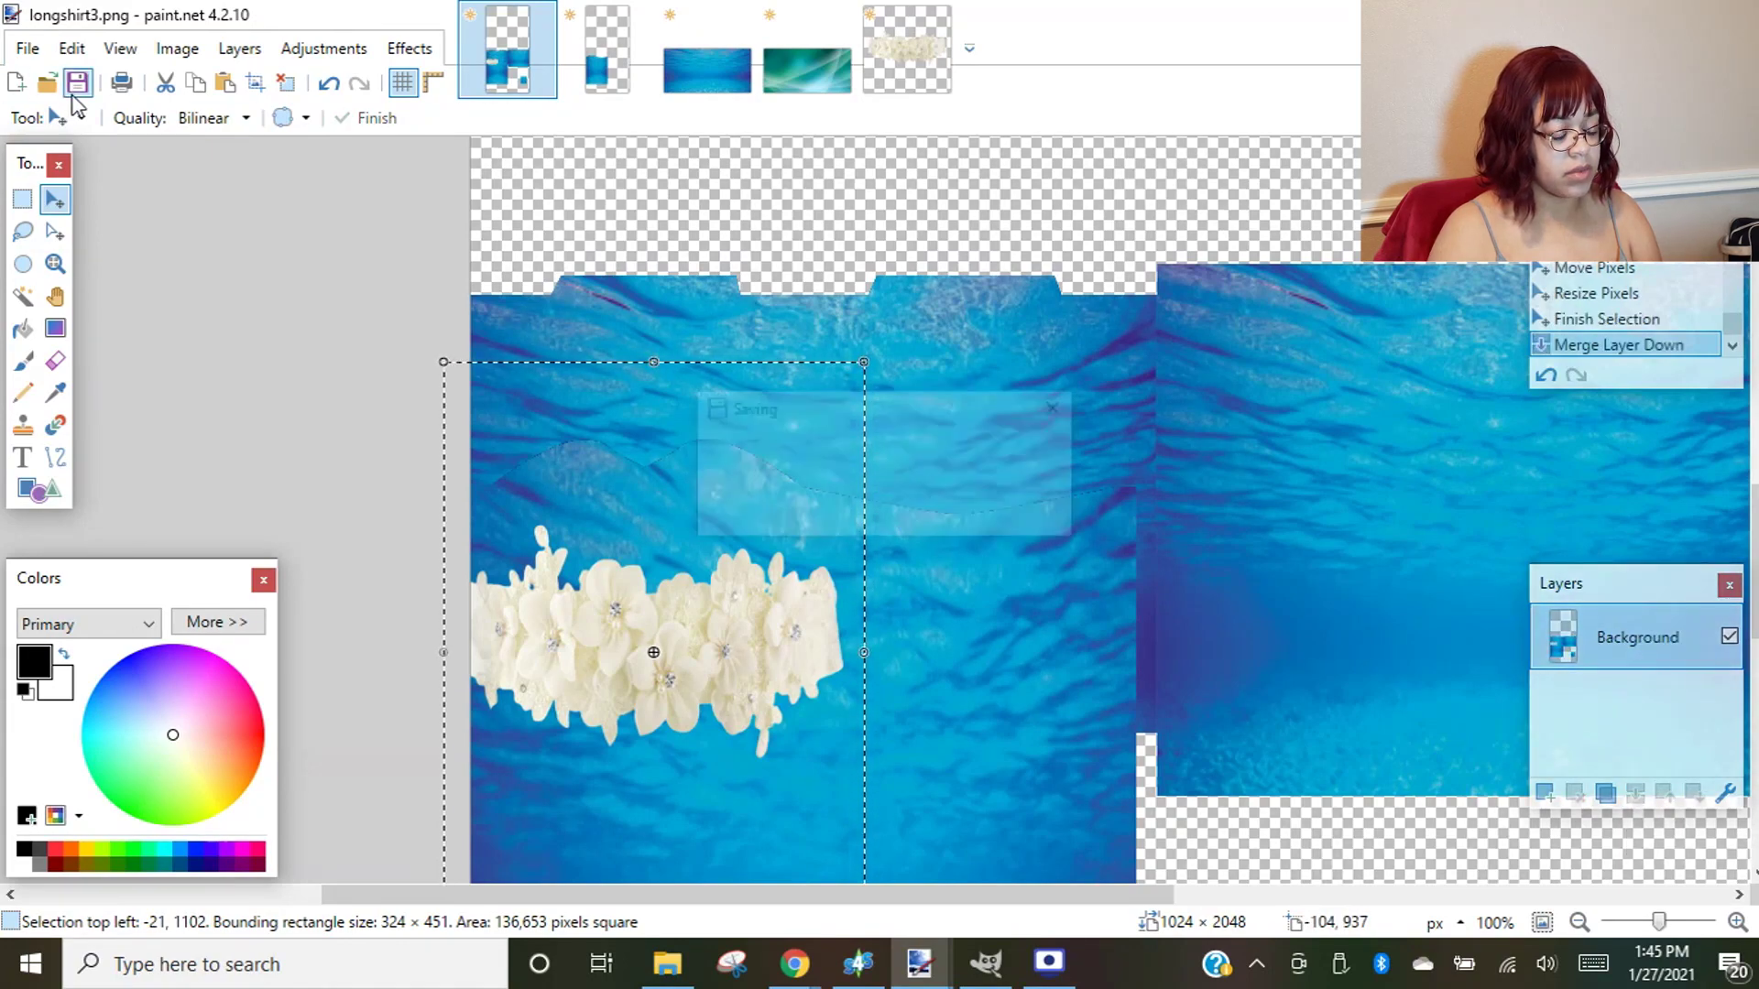
click(75, 84)
- Switch to Sims 4 Studio and import longshirt3 as the fourth swatch's diffuse texture
mouse_move(870, 964)
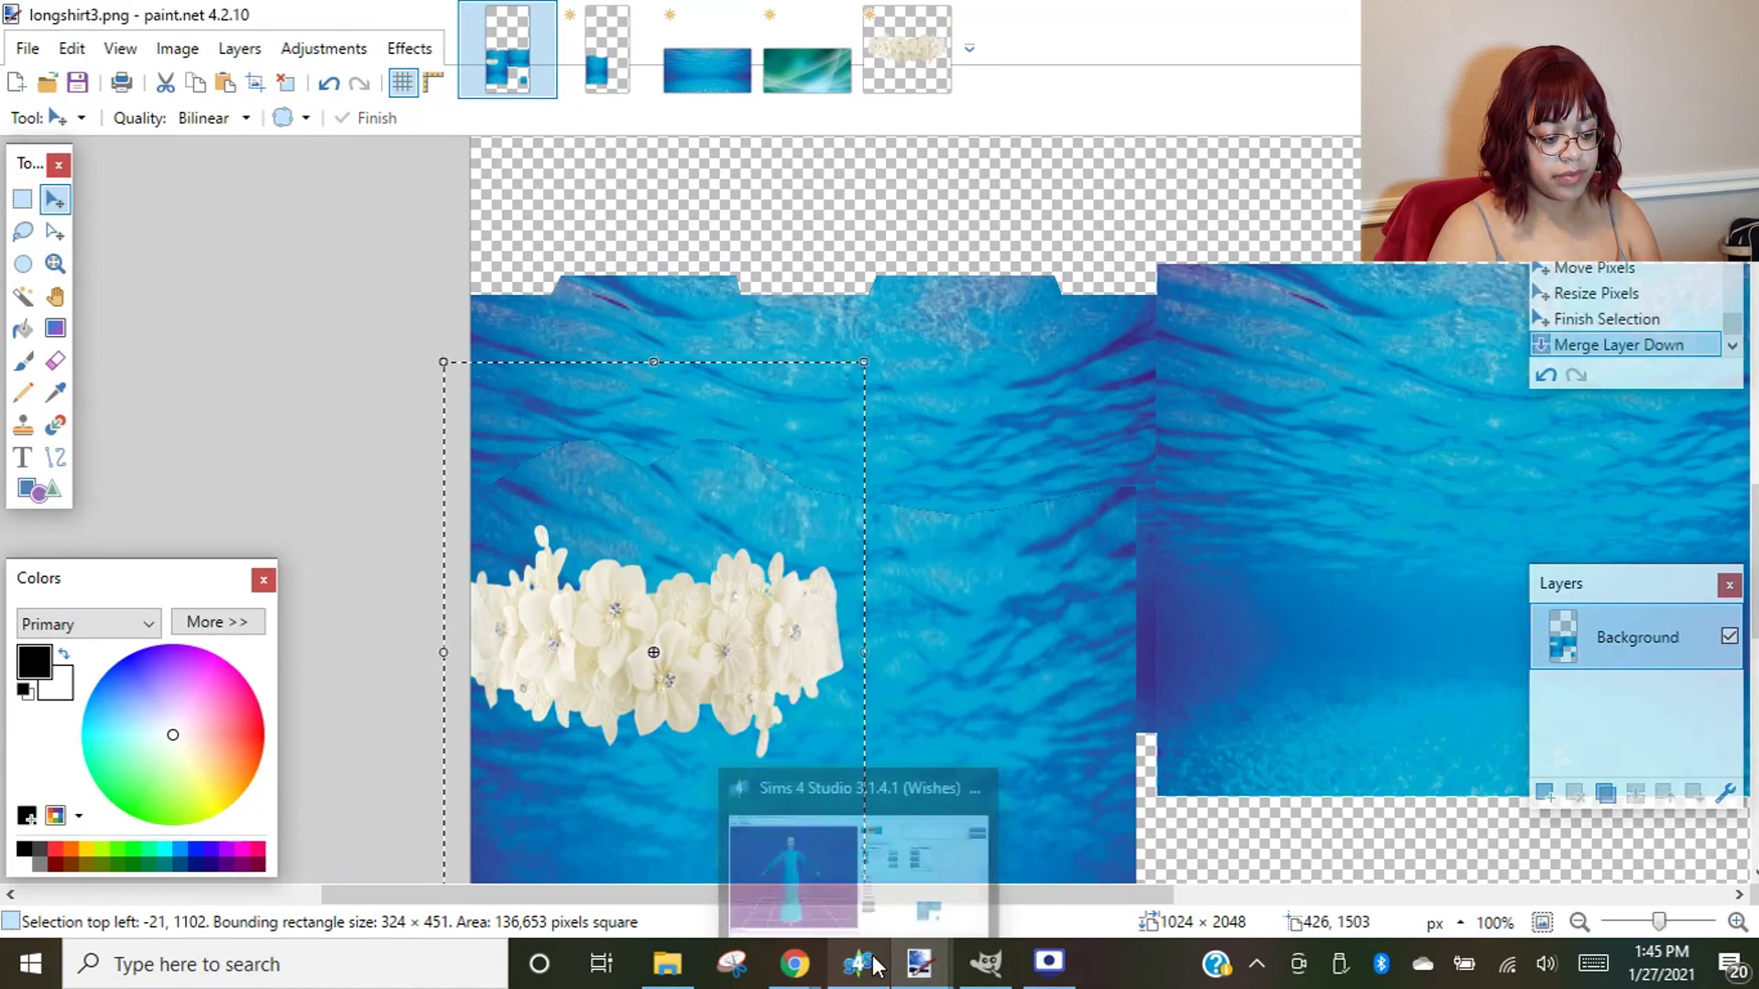
click(871, 875)
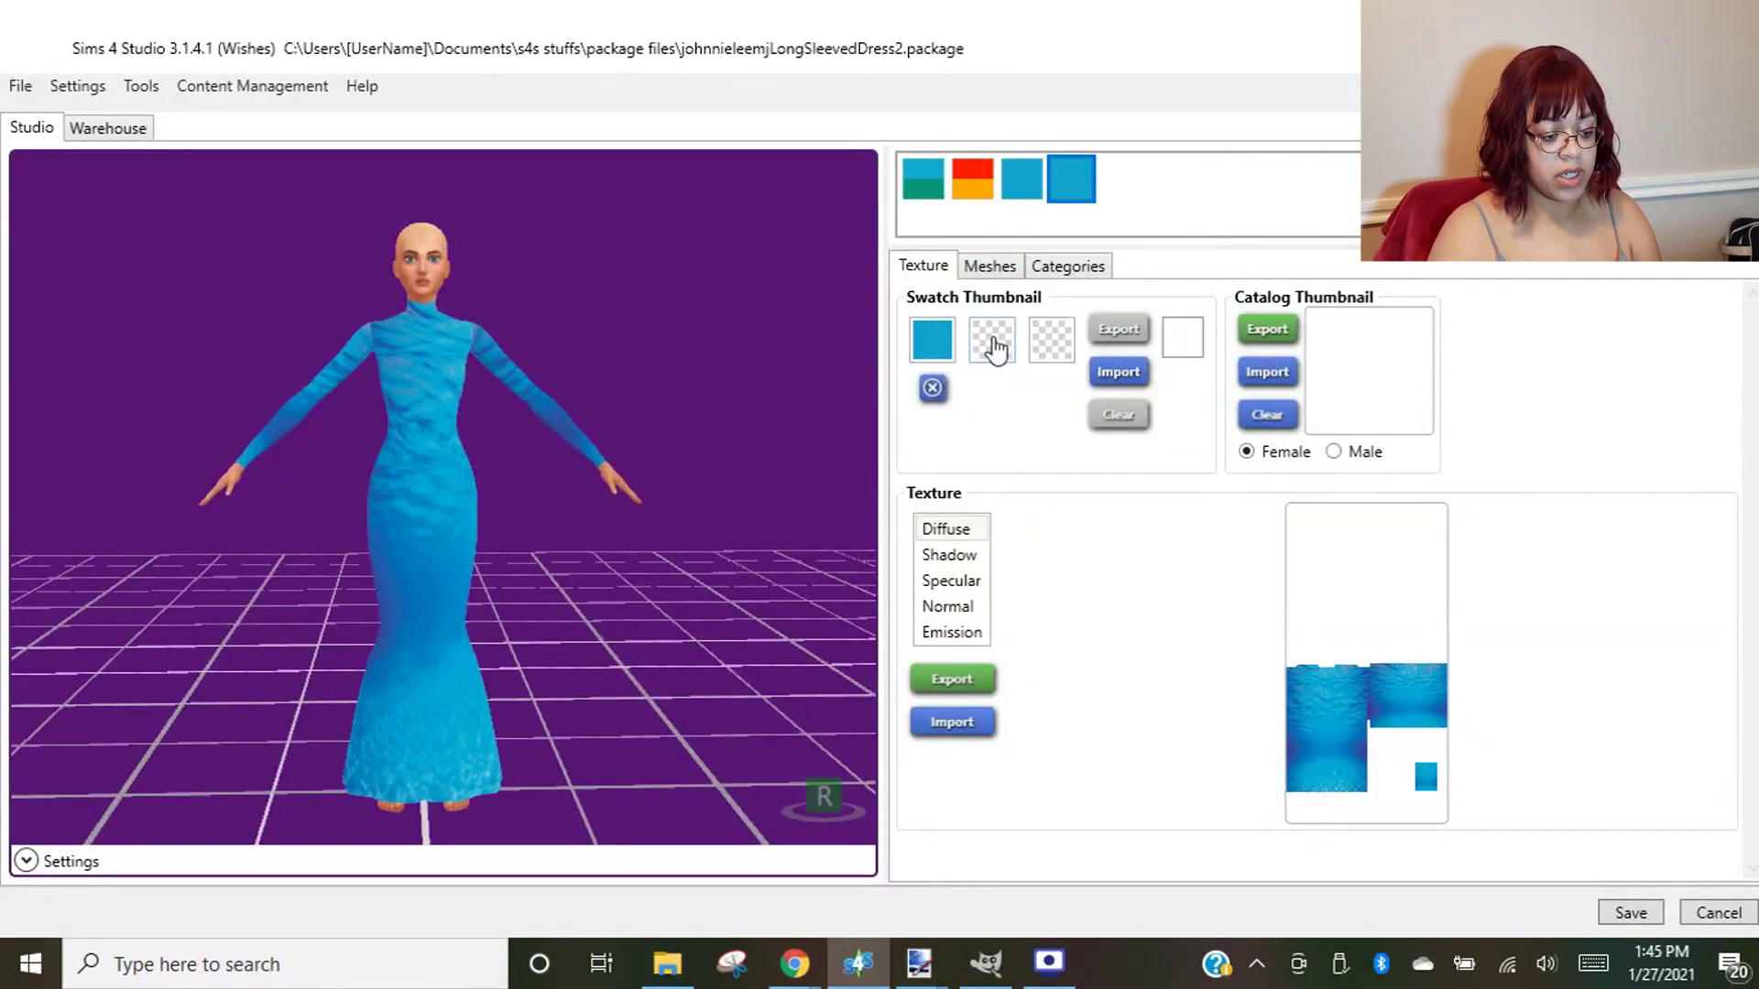
click(951, 722)
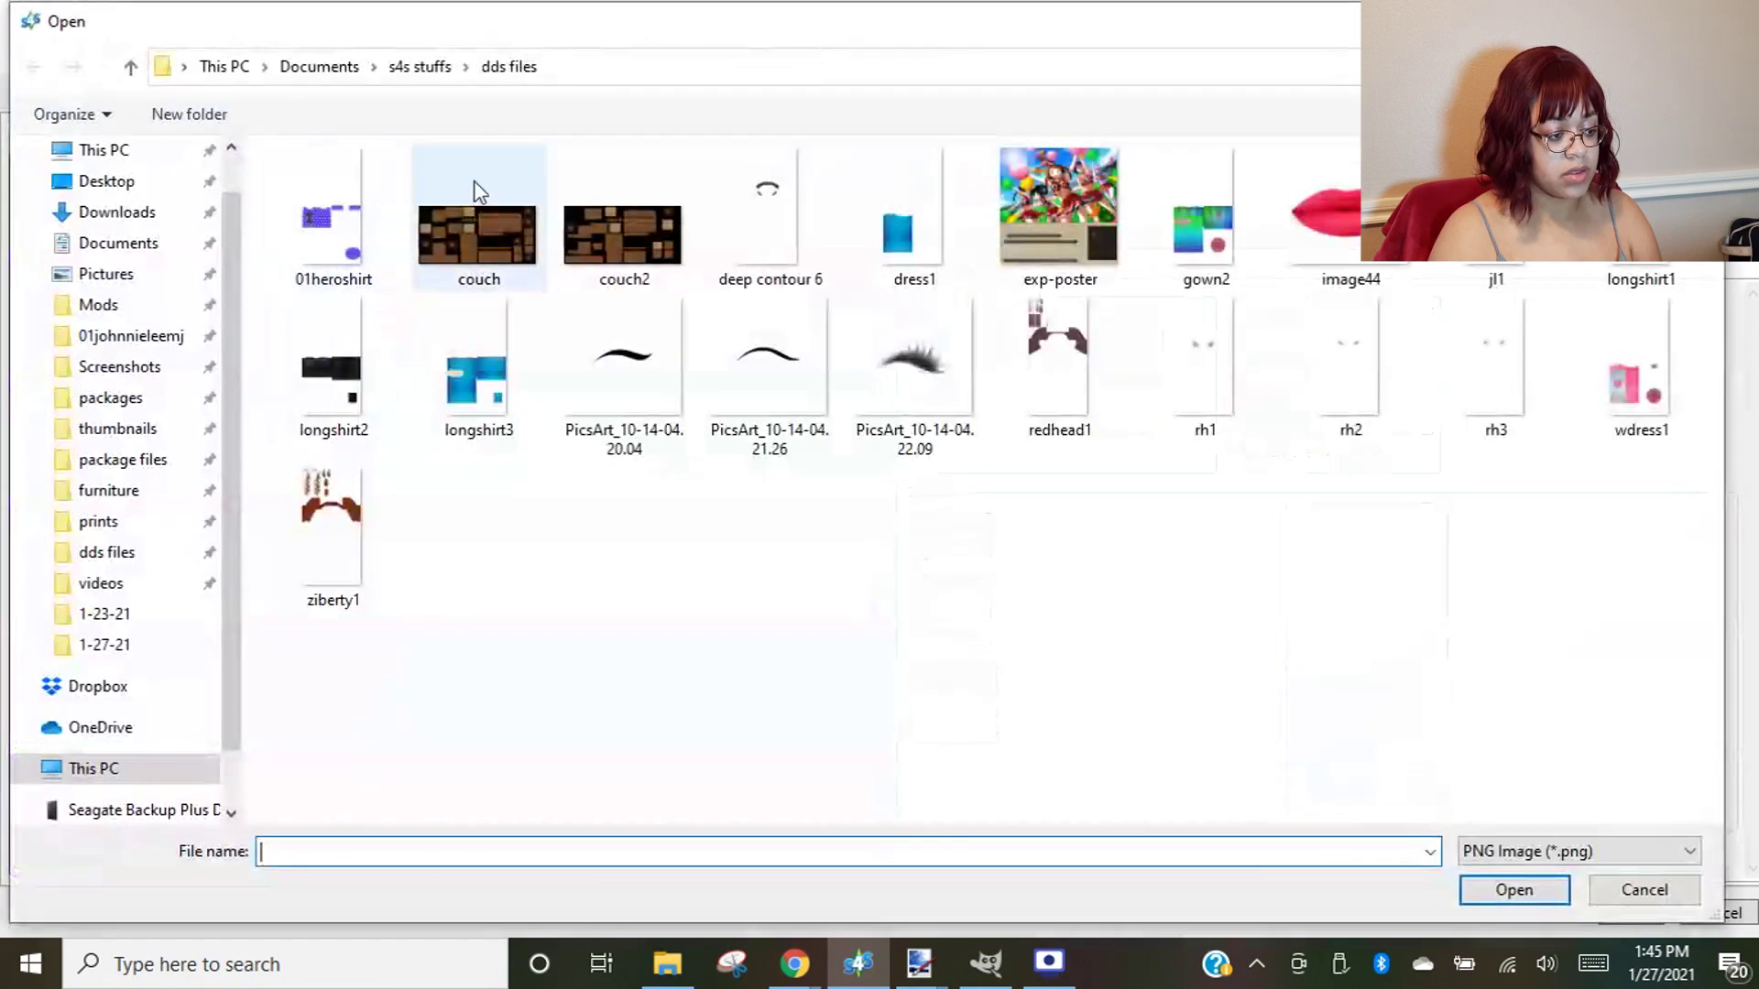
double_click(483, 403)
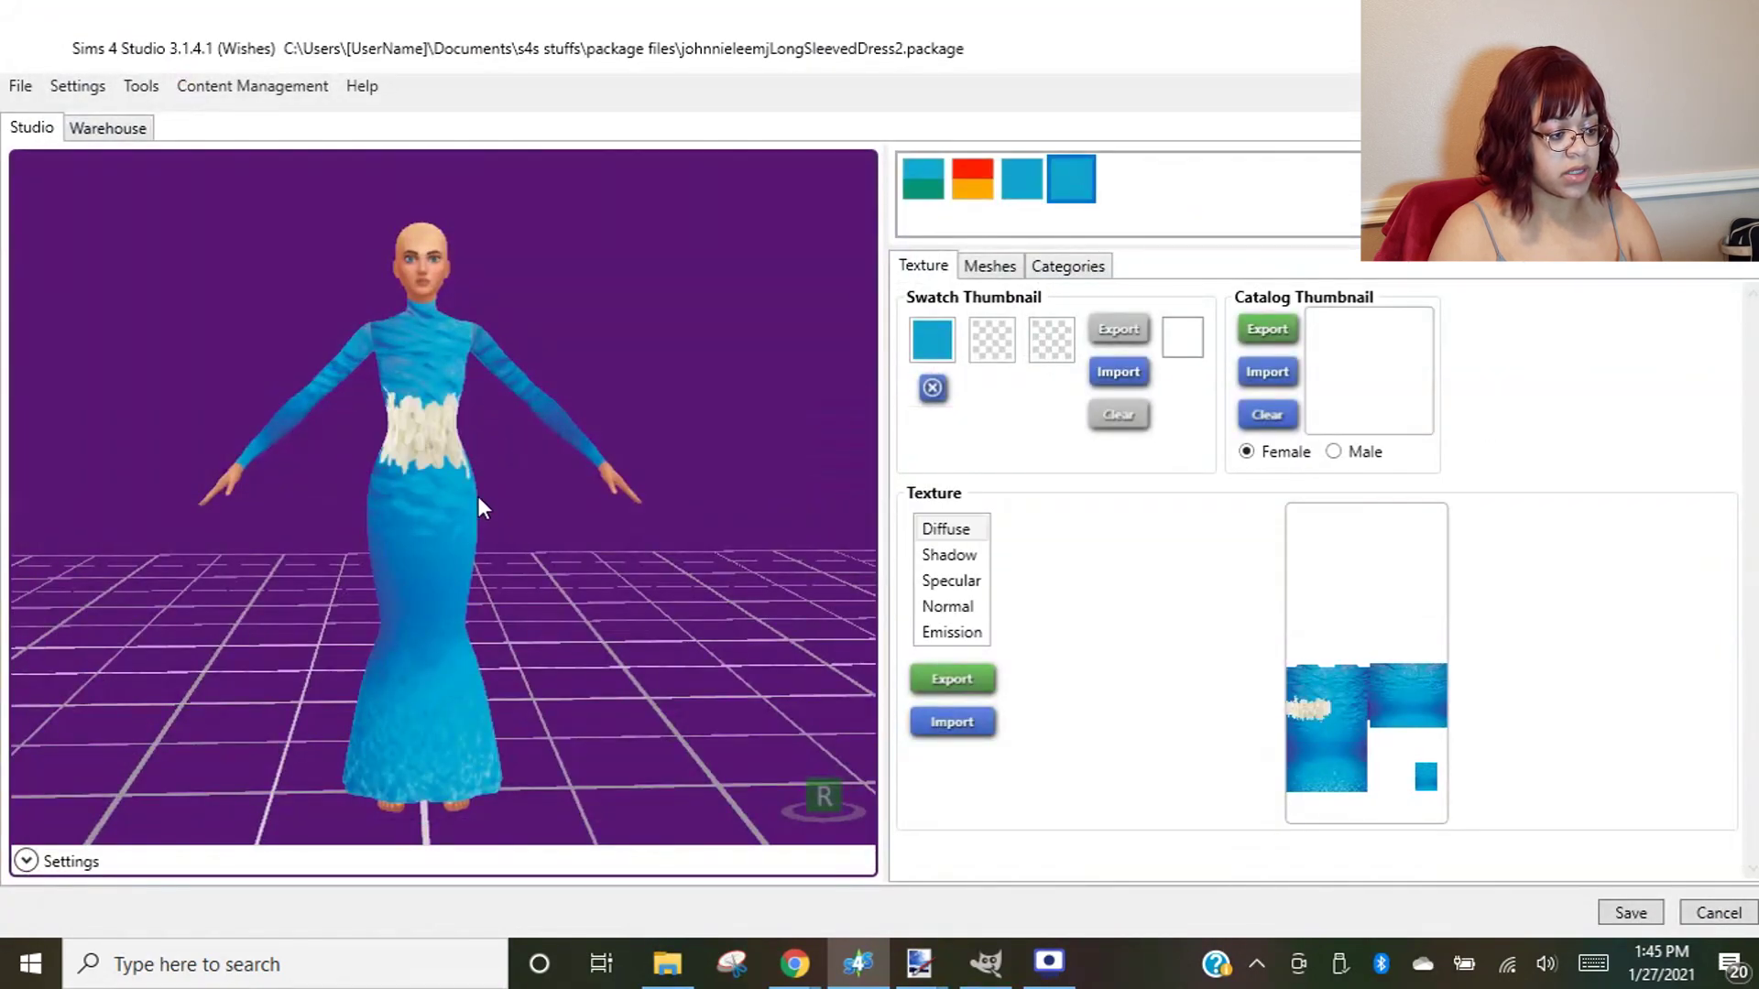
- Inspect the floral sash around the waist of the dress model, close up and from different angles
scroll(499, 476, up, 5)
scroll(523, 481, up, 3)
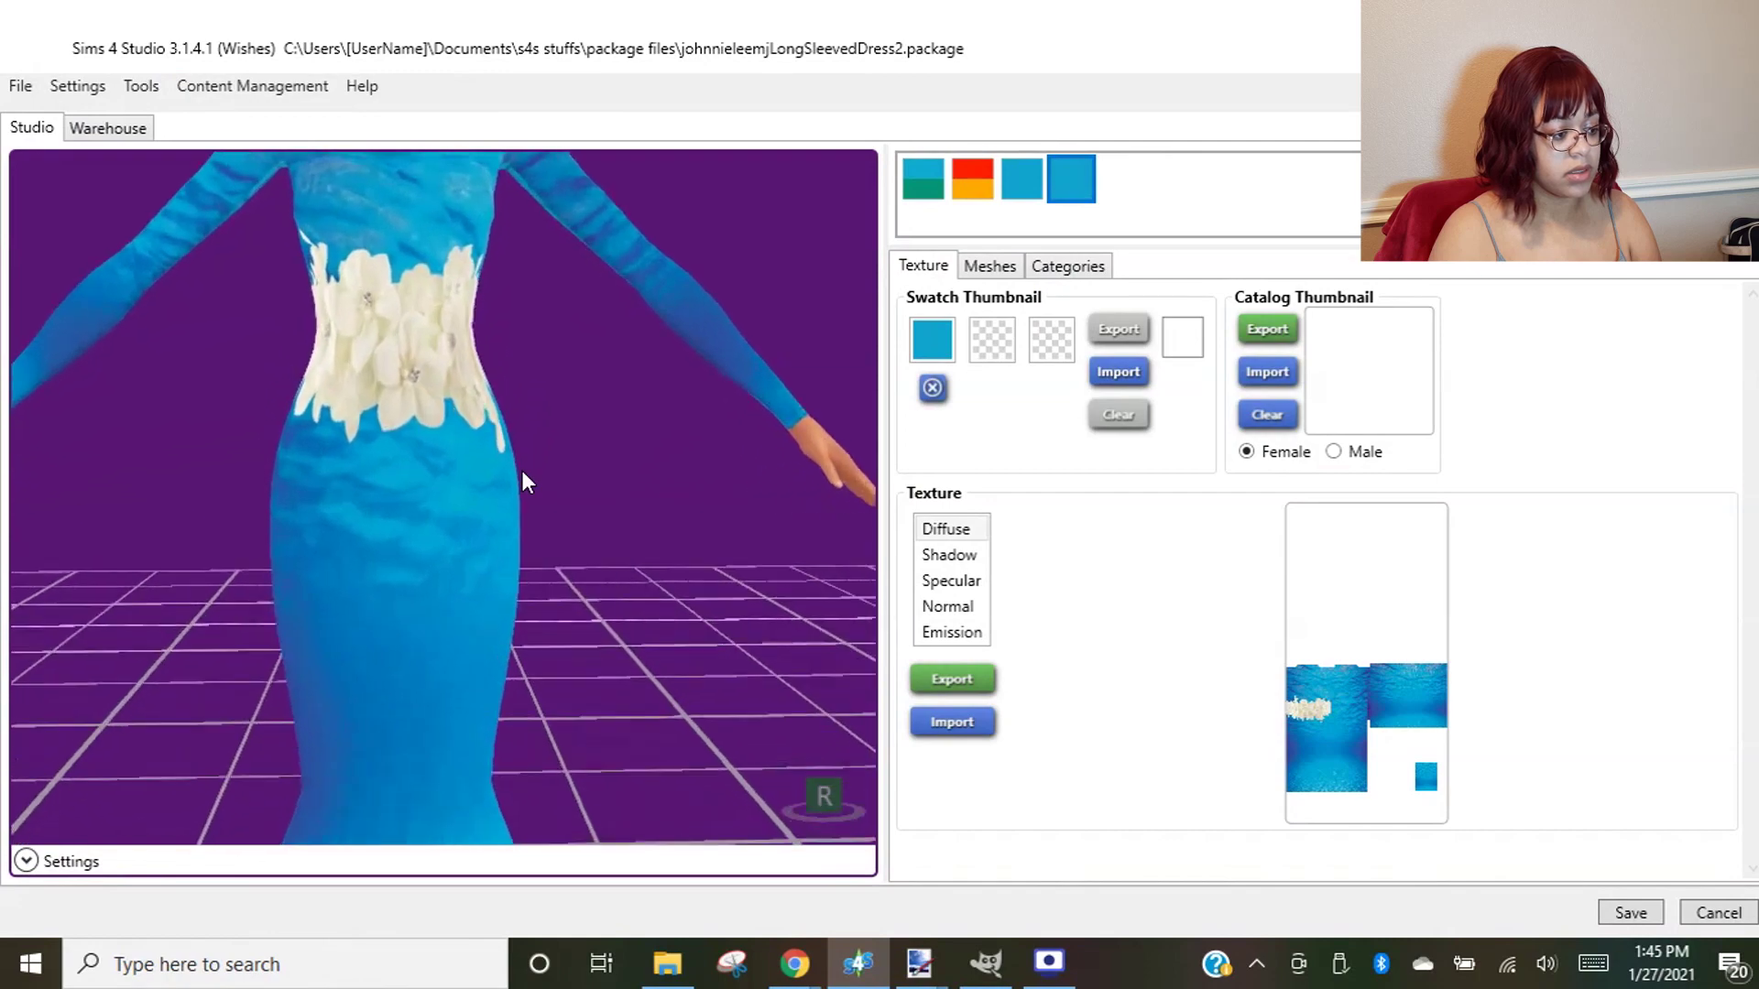
right_drag(613, 412, 101, 669)
scroll(602, 482, down, 3)
scroll(278, 617, down, 3)
right_drag(348, 595, 613, 629)
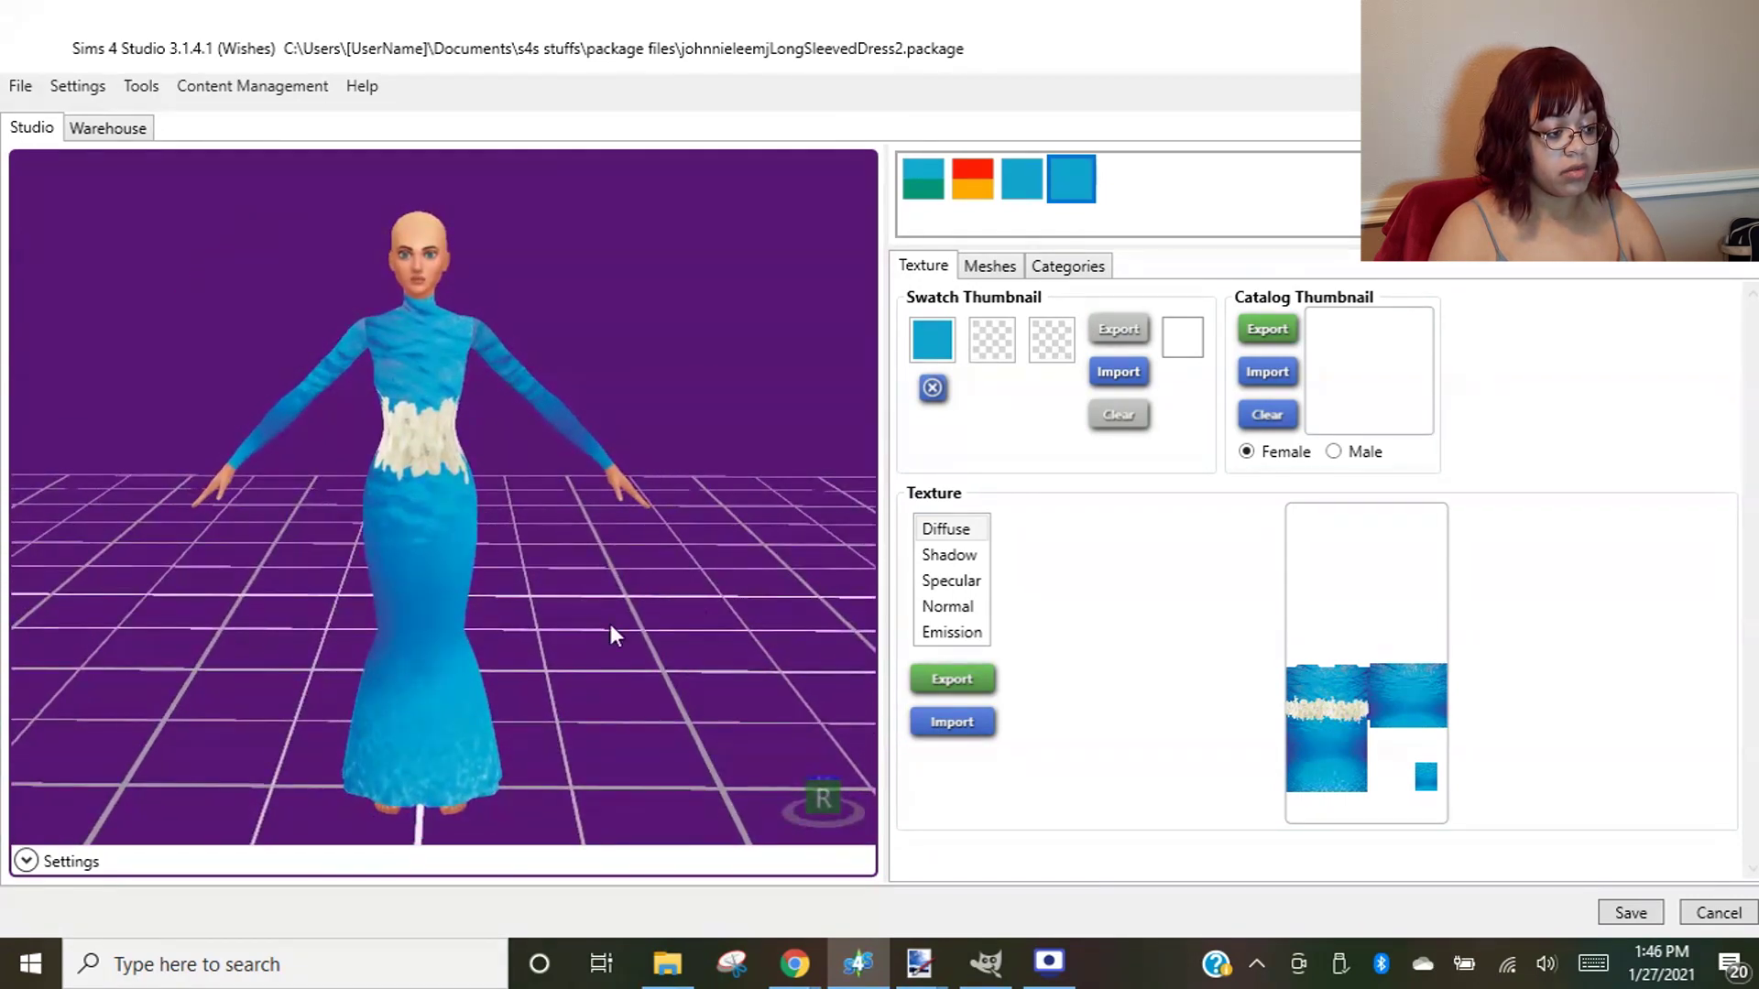
scroll(610, 624, up, 2)
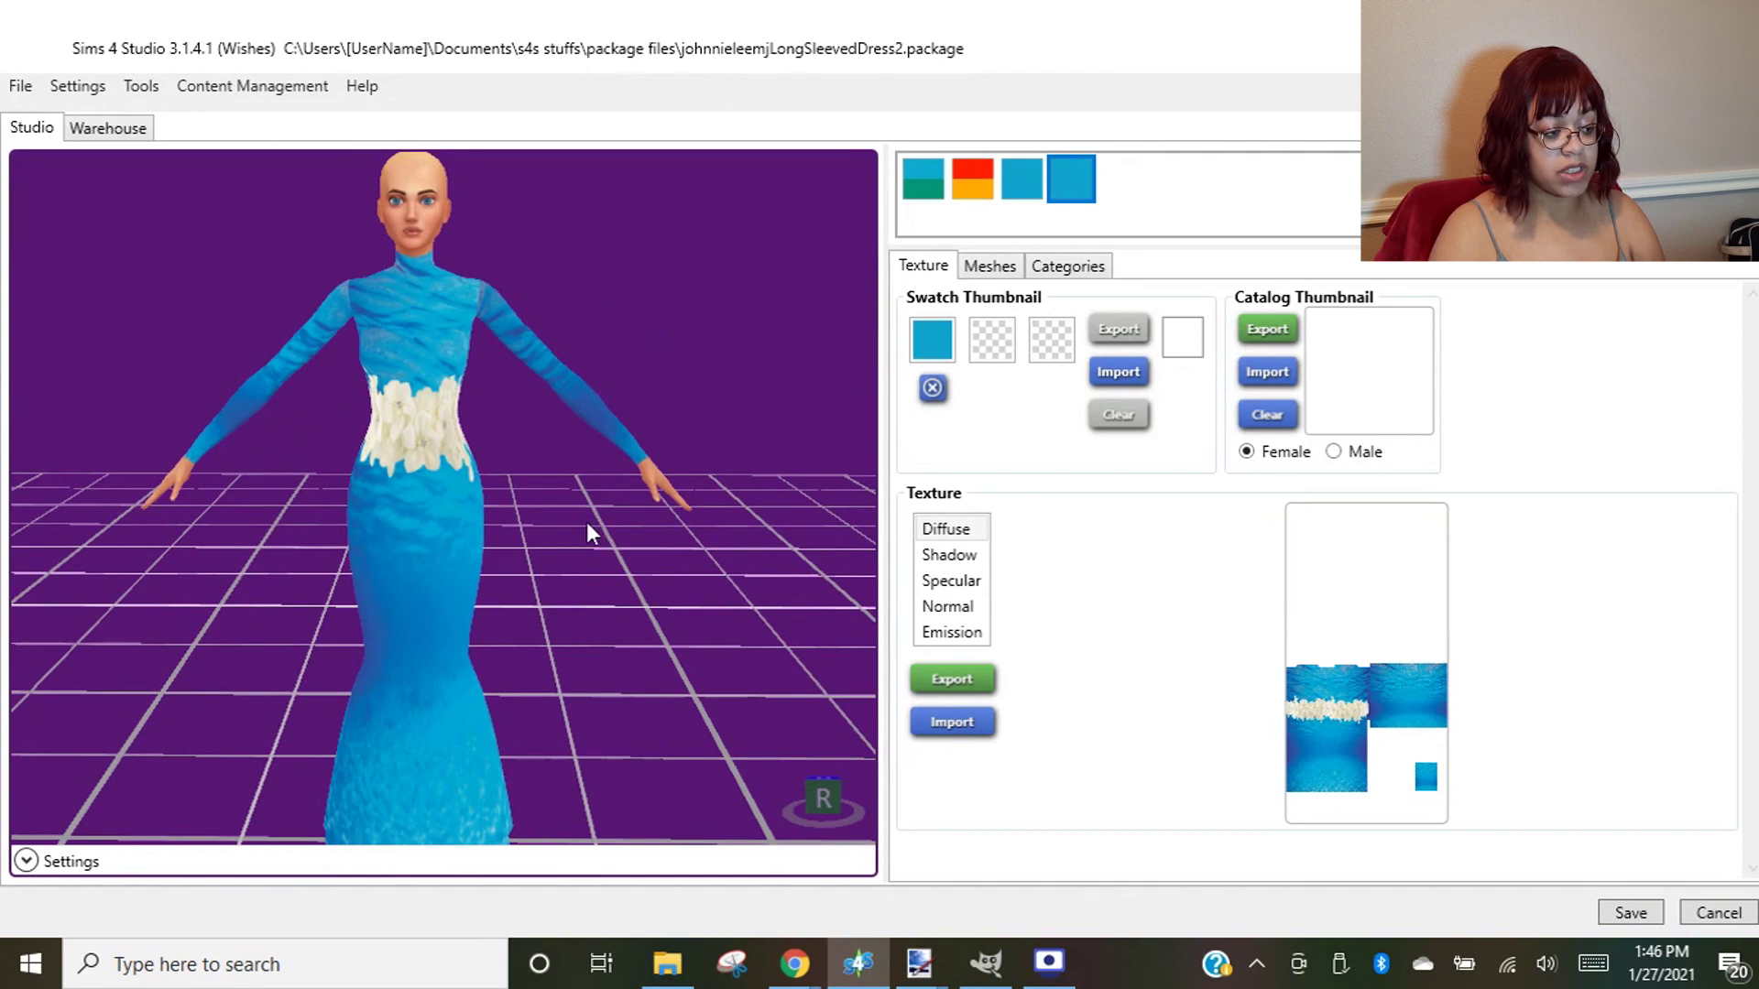
- Save the LongSleevedDress2 package with its updated swatches
click(1630, 913)
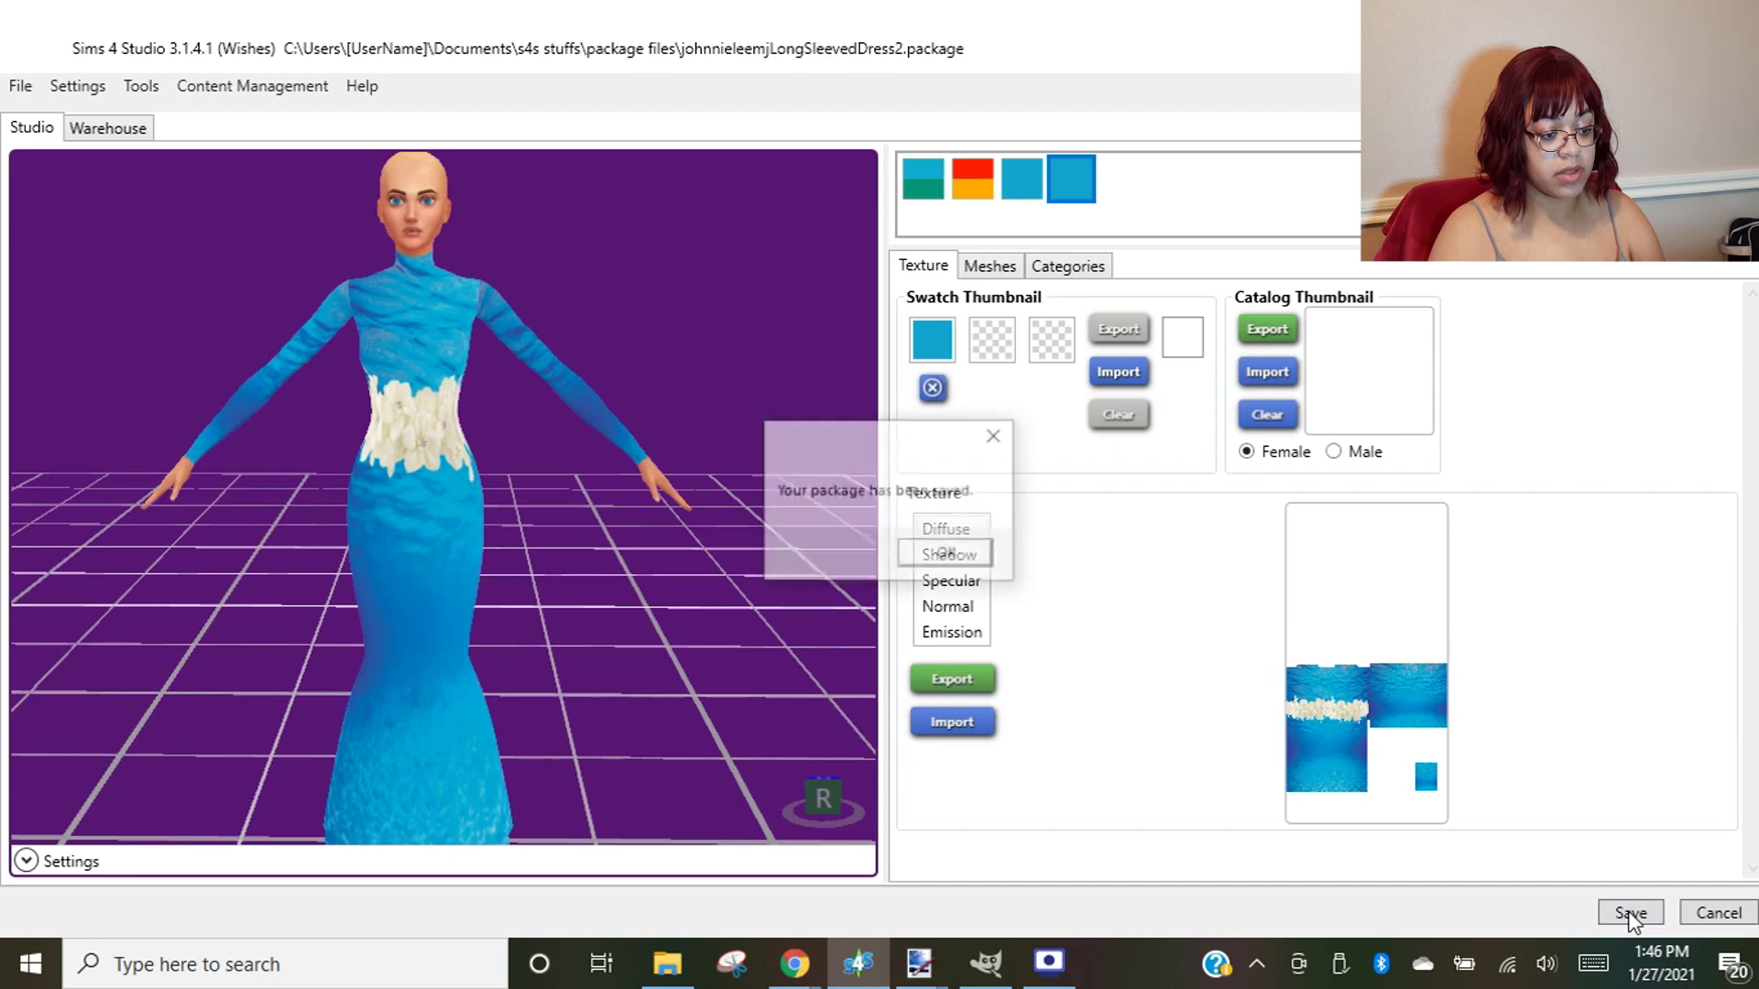
click(949, 555)
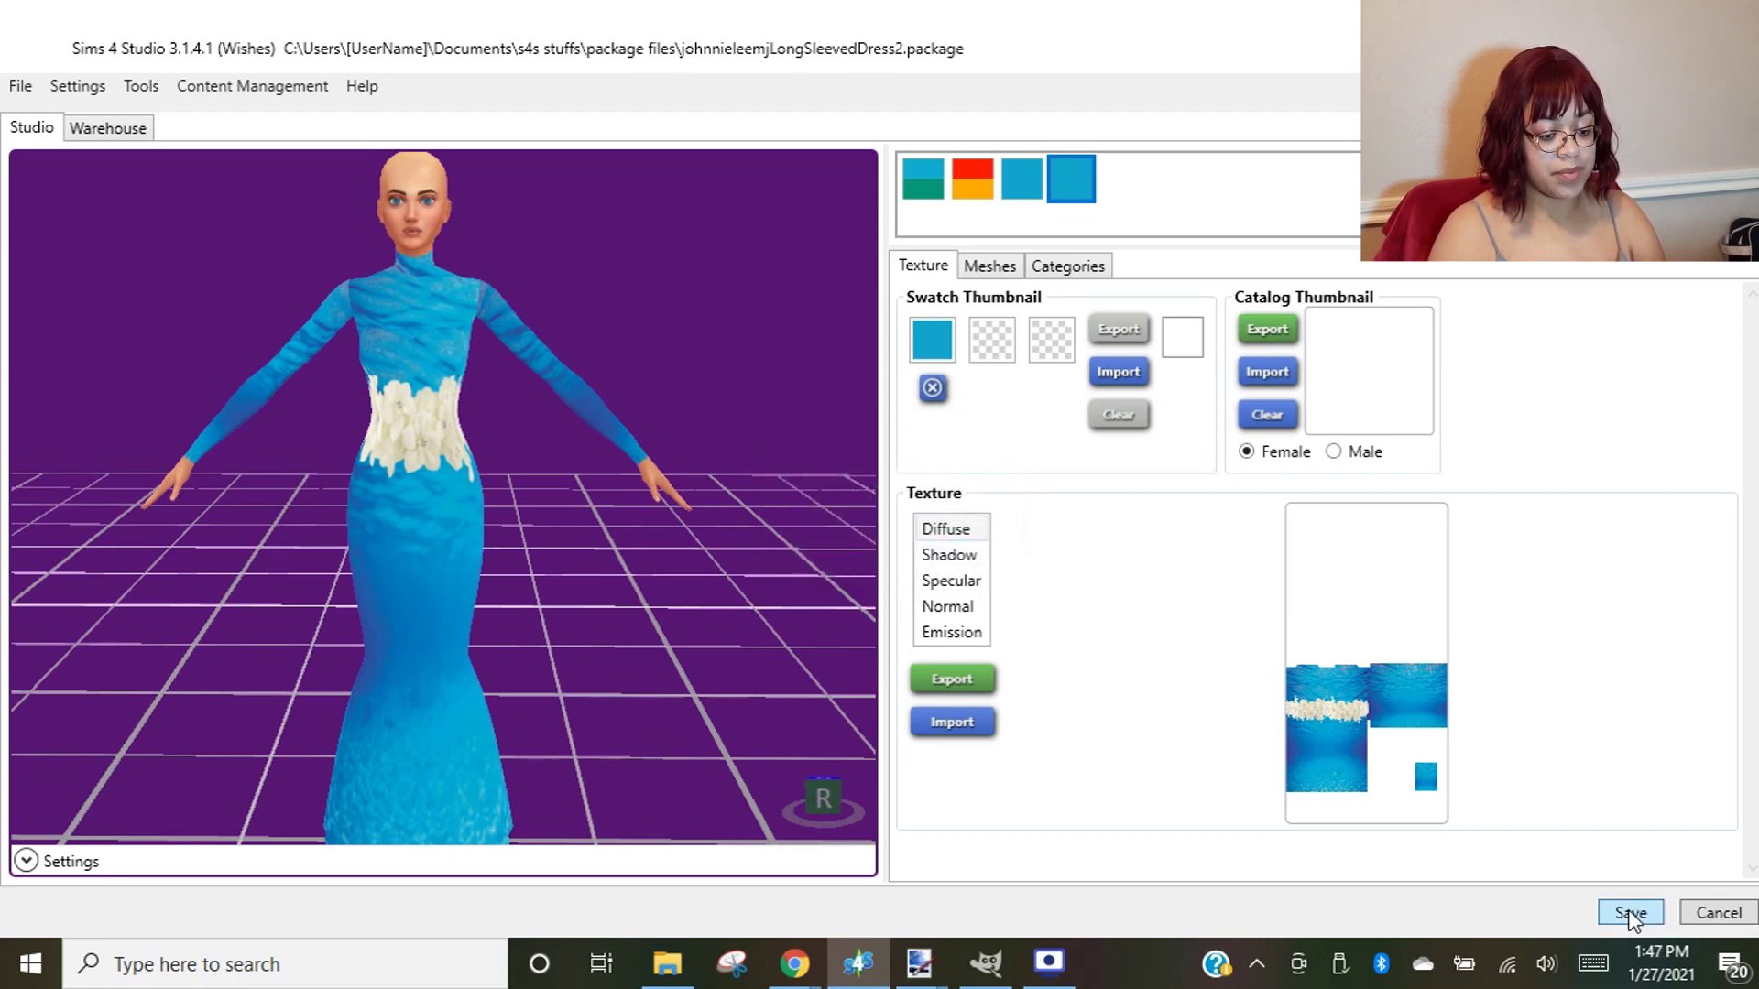
key(Return)
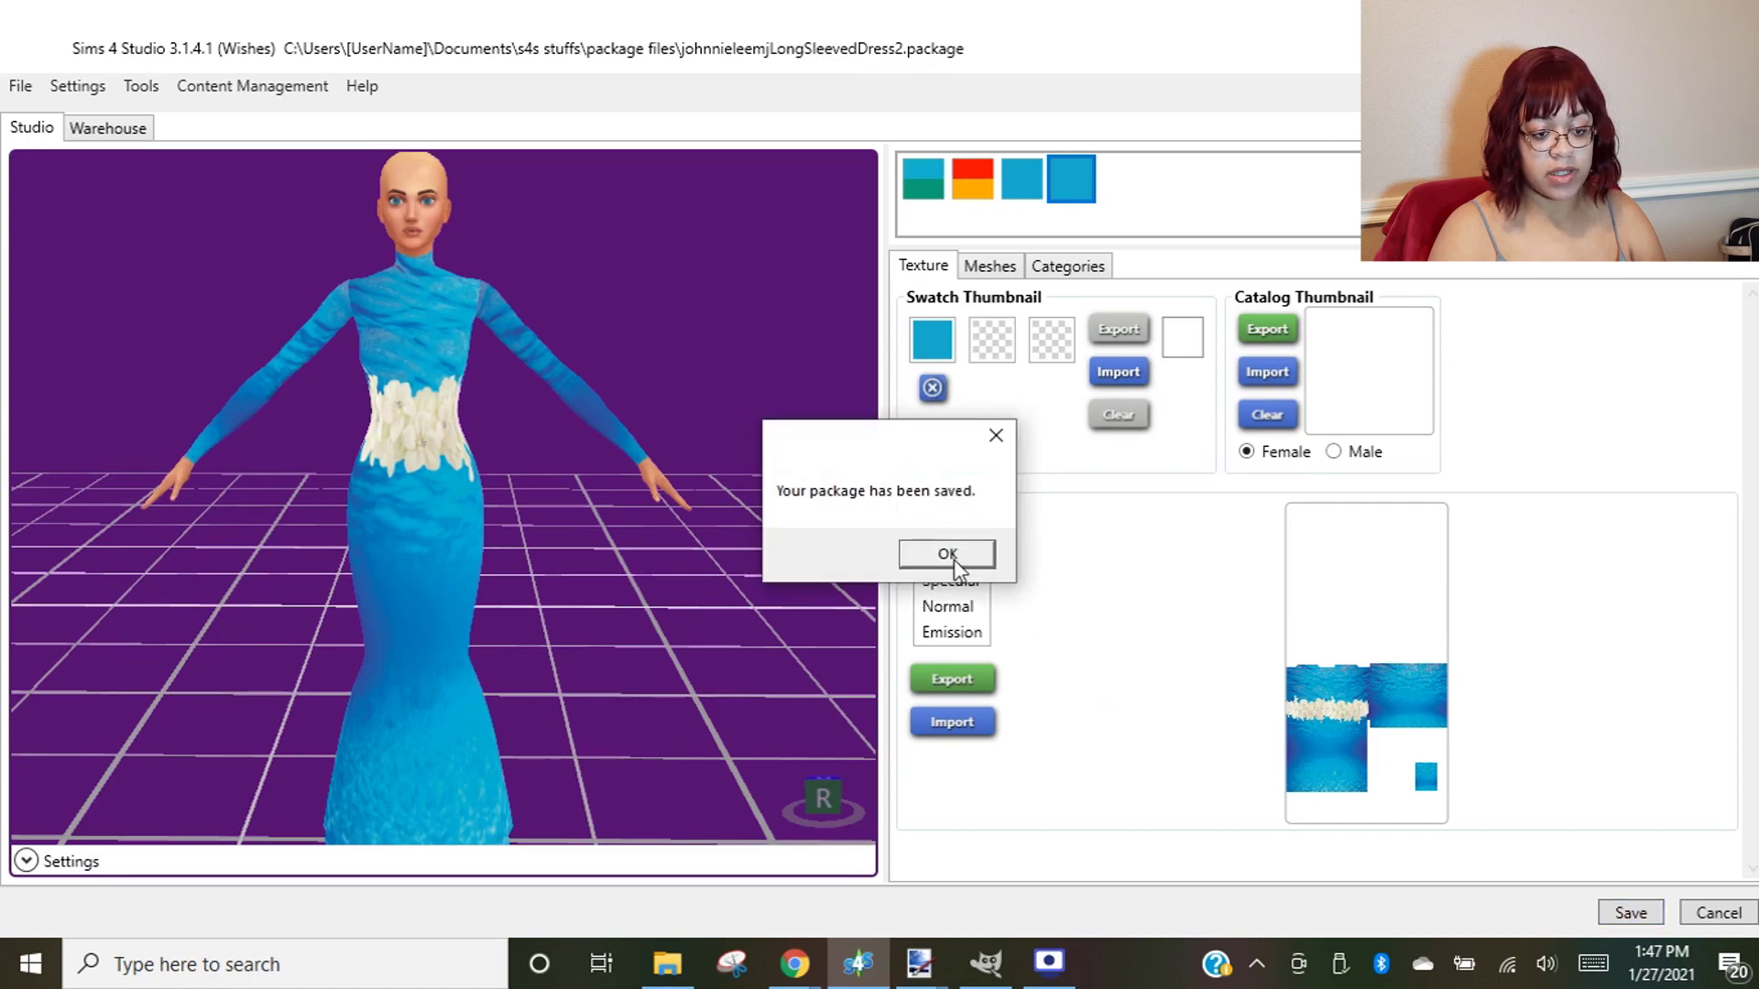
click(954, 553)
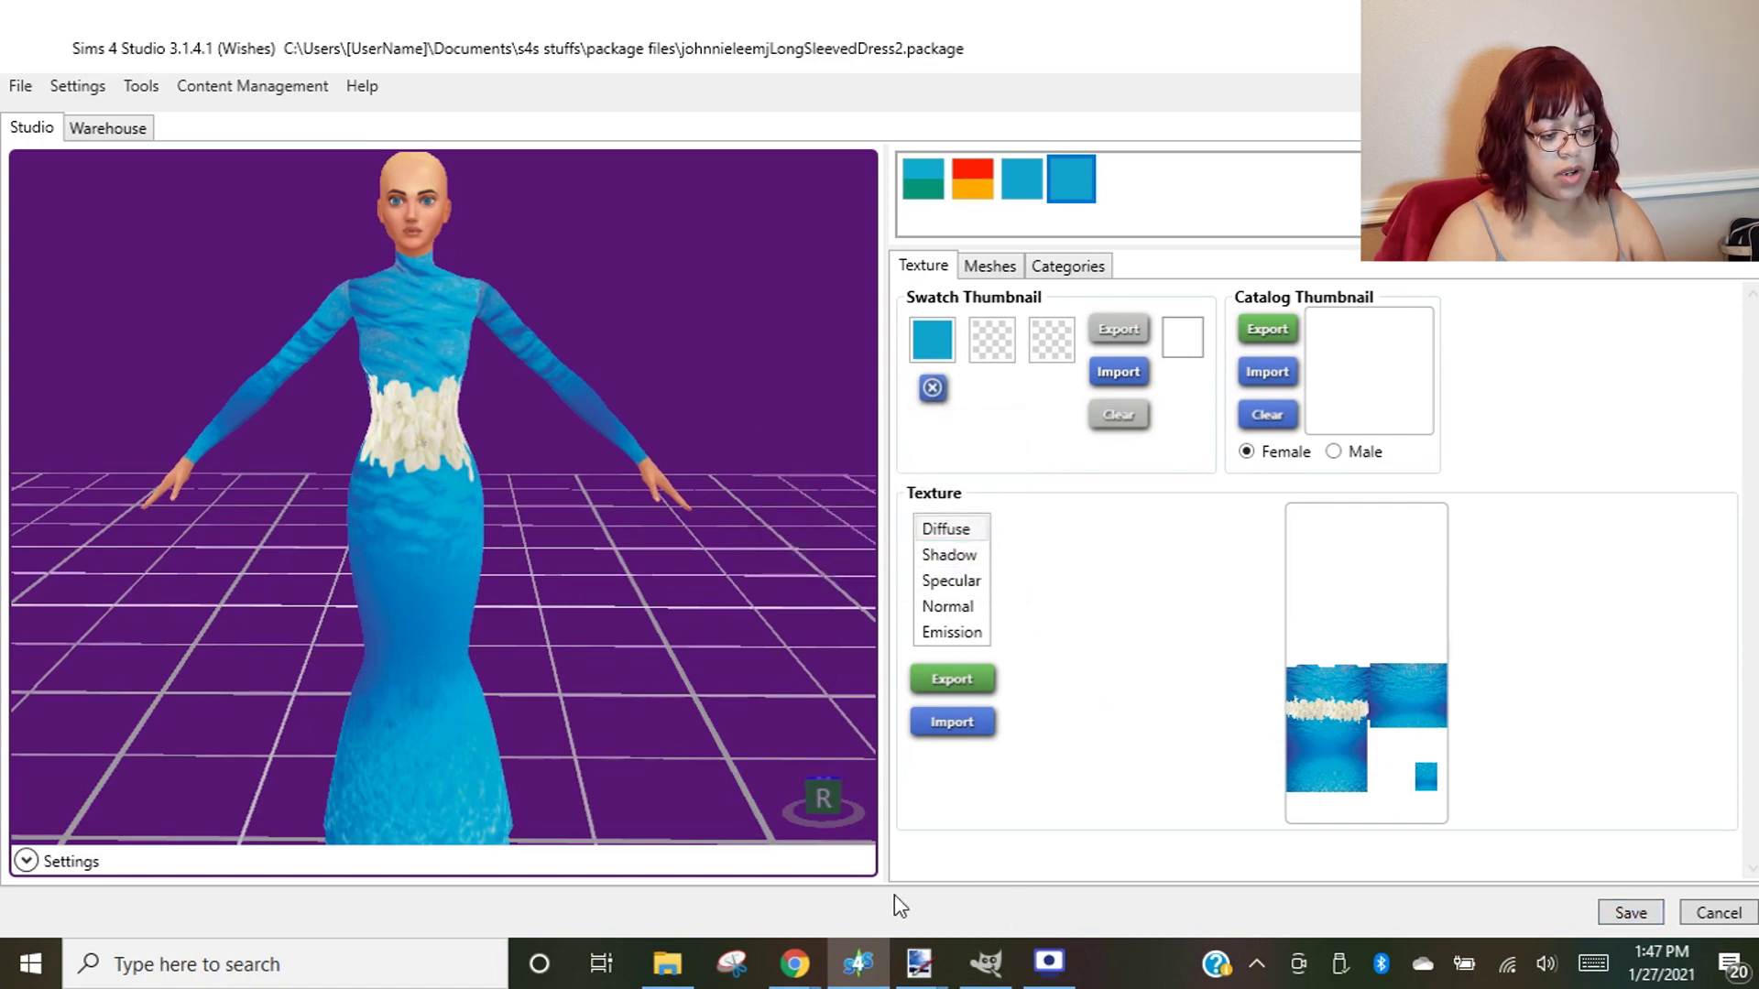
- Switch to File Explorer and cut the LongSleevedDress2 package from the package files folder
click(673, 969)
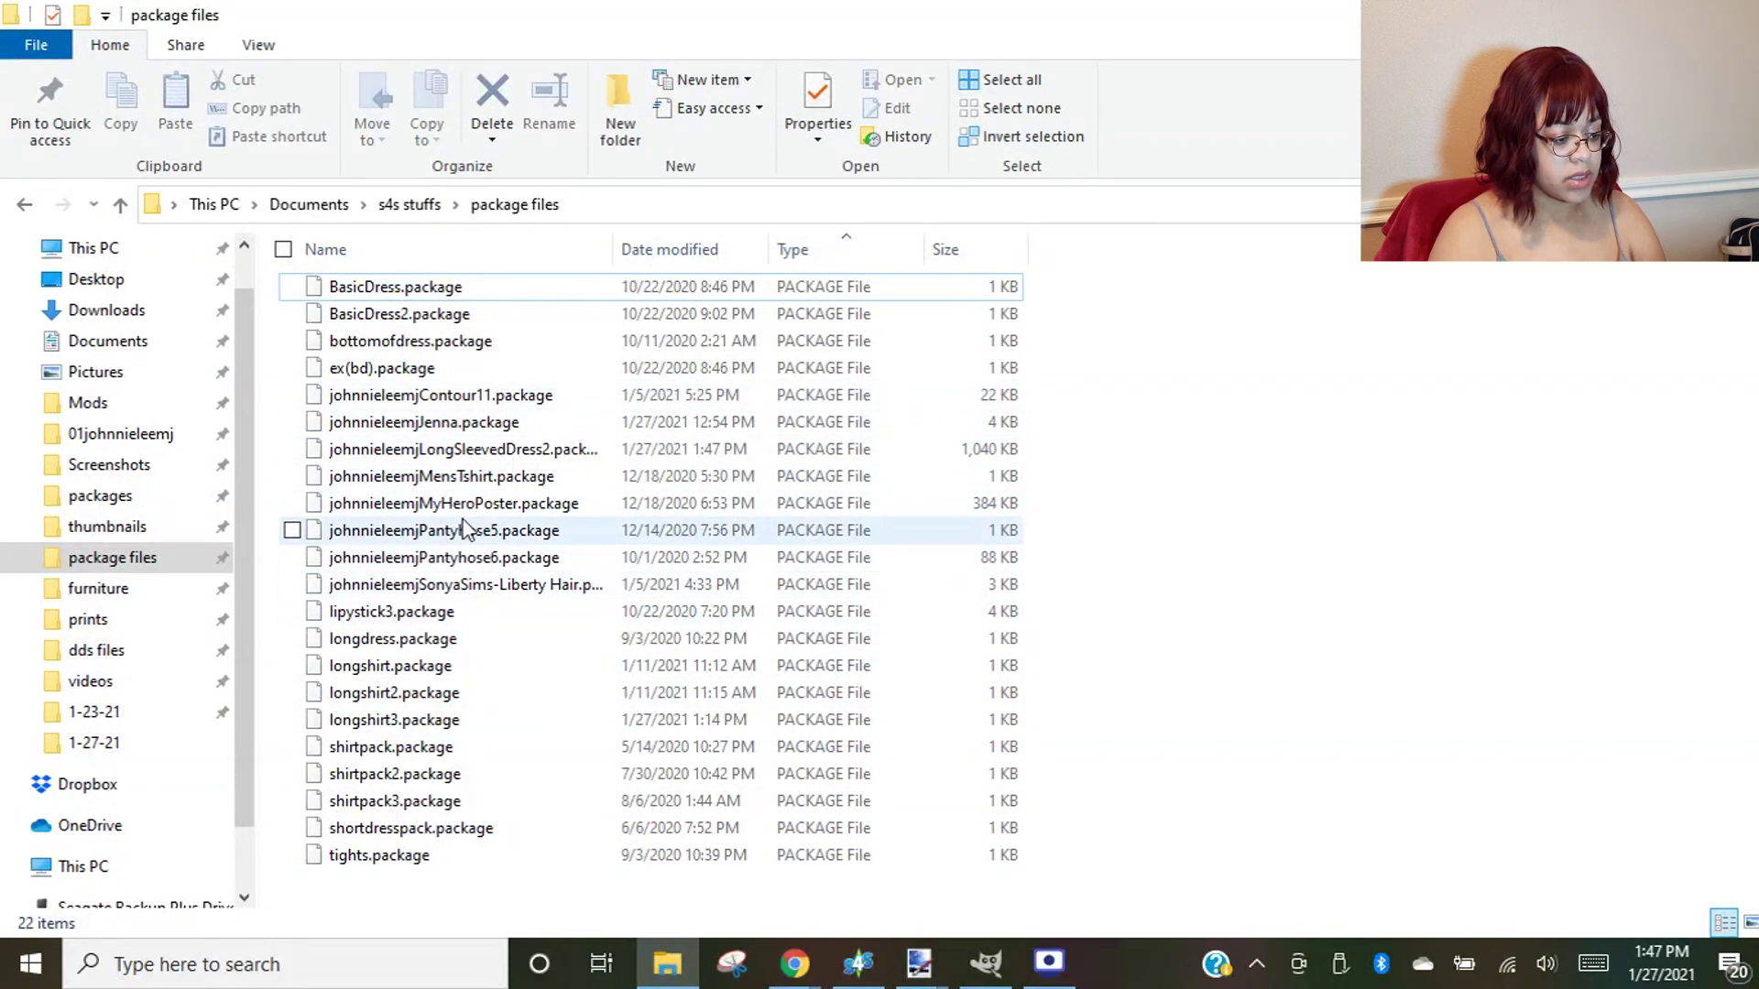
click(470, 456)
right_click(470, 456)
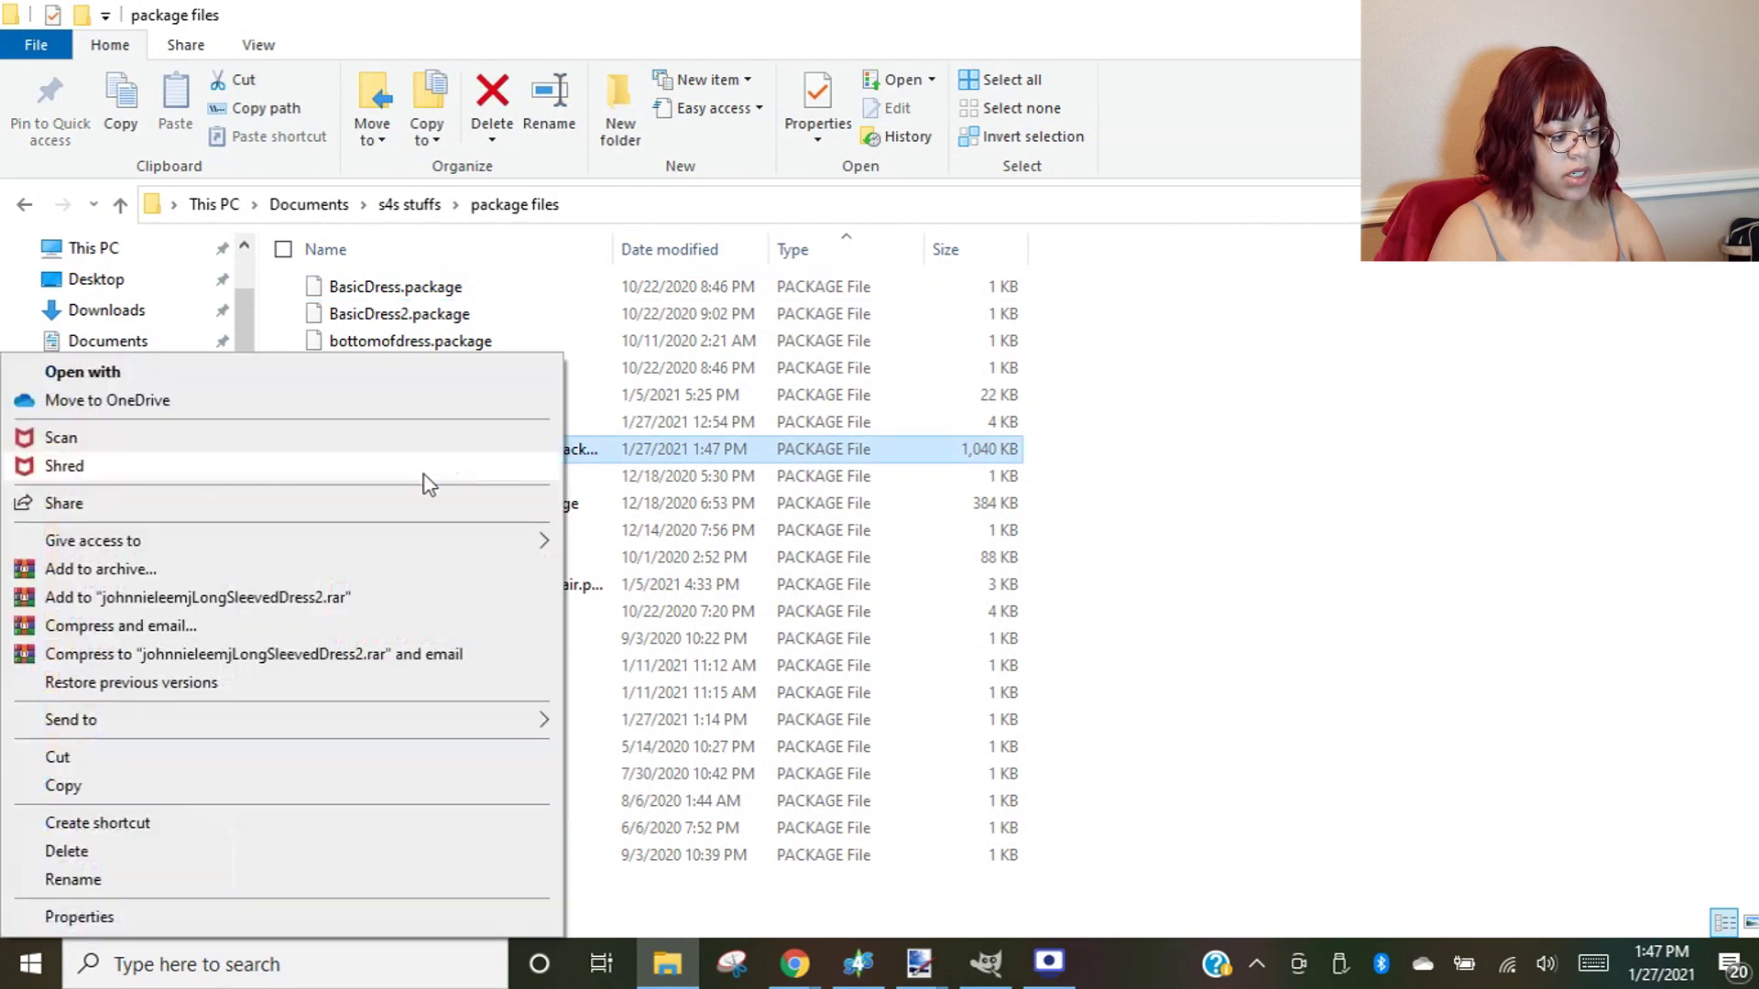
click(108, 757)
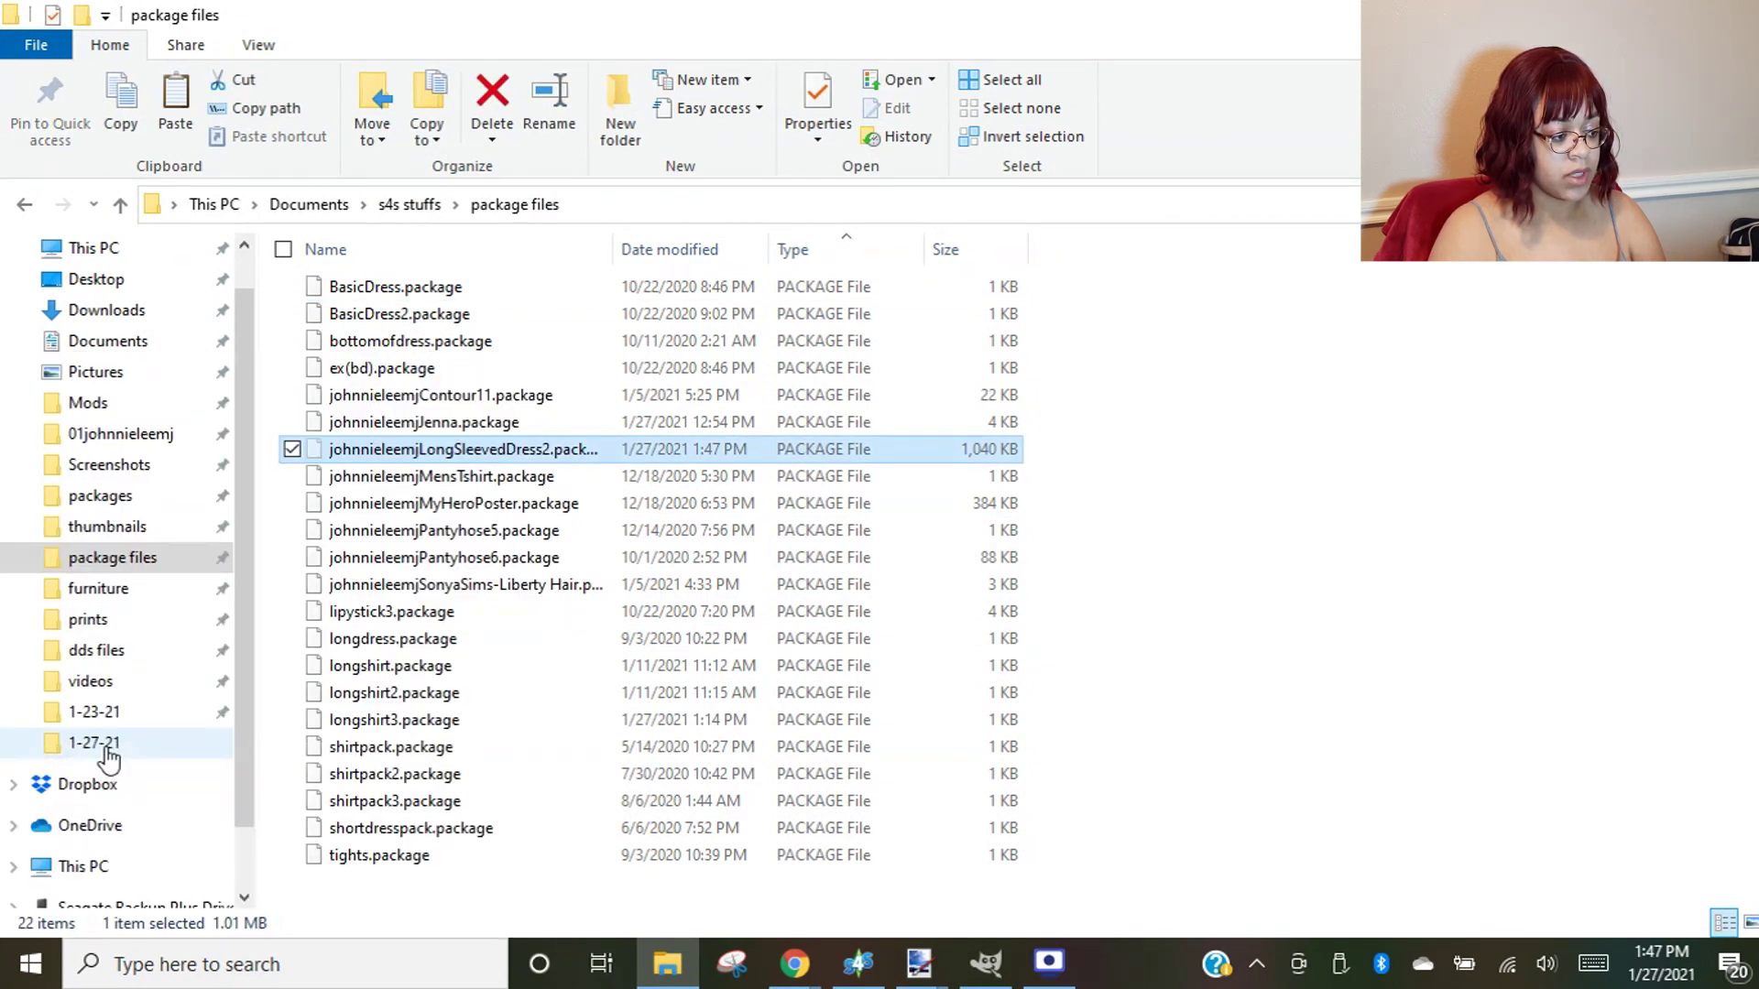
- Paste the package into the creator's own folder under Documents > Electronic Arts > The Sims 4 > Mods > packages
click(120, 351)
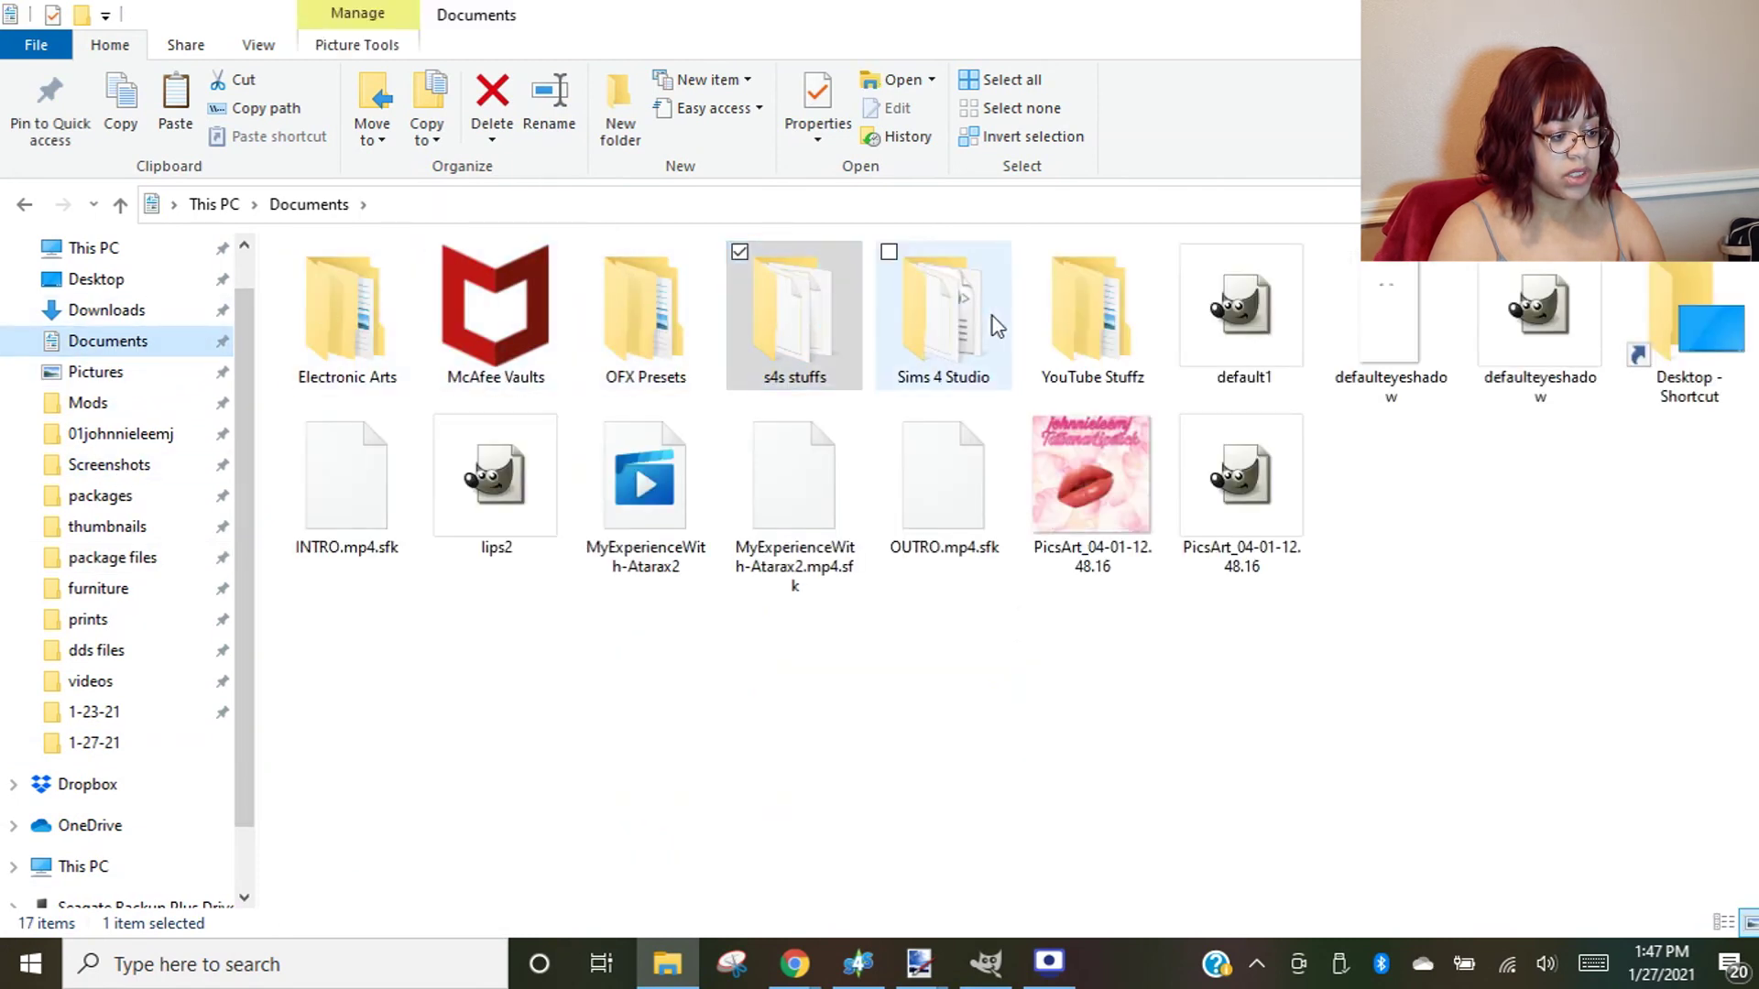
double_click(354, 363)
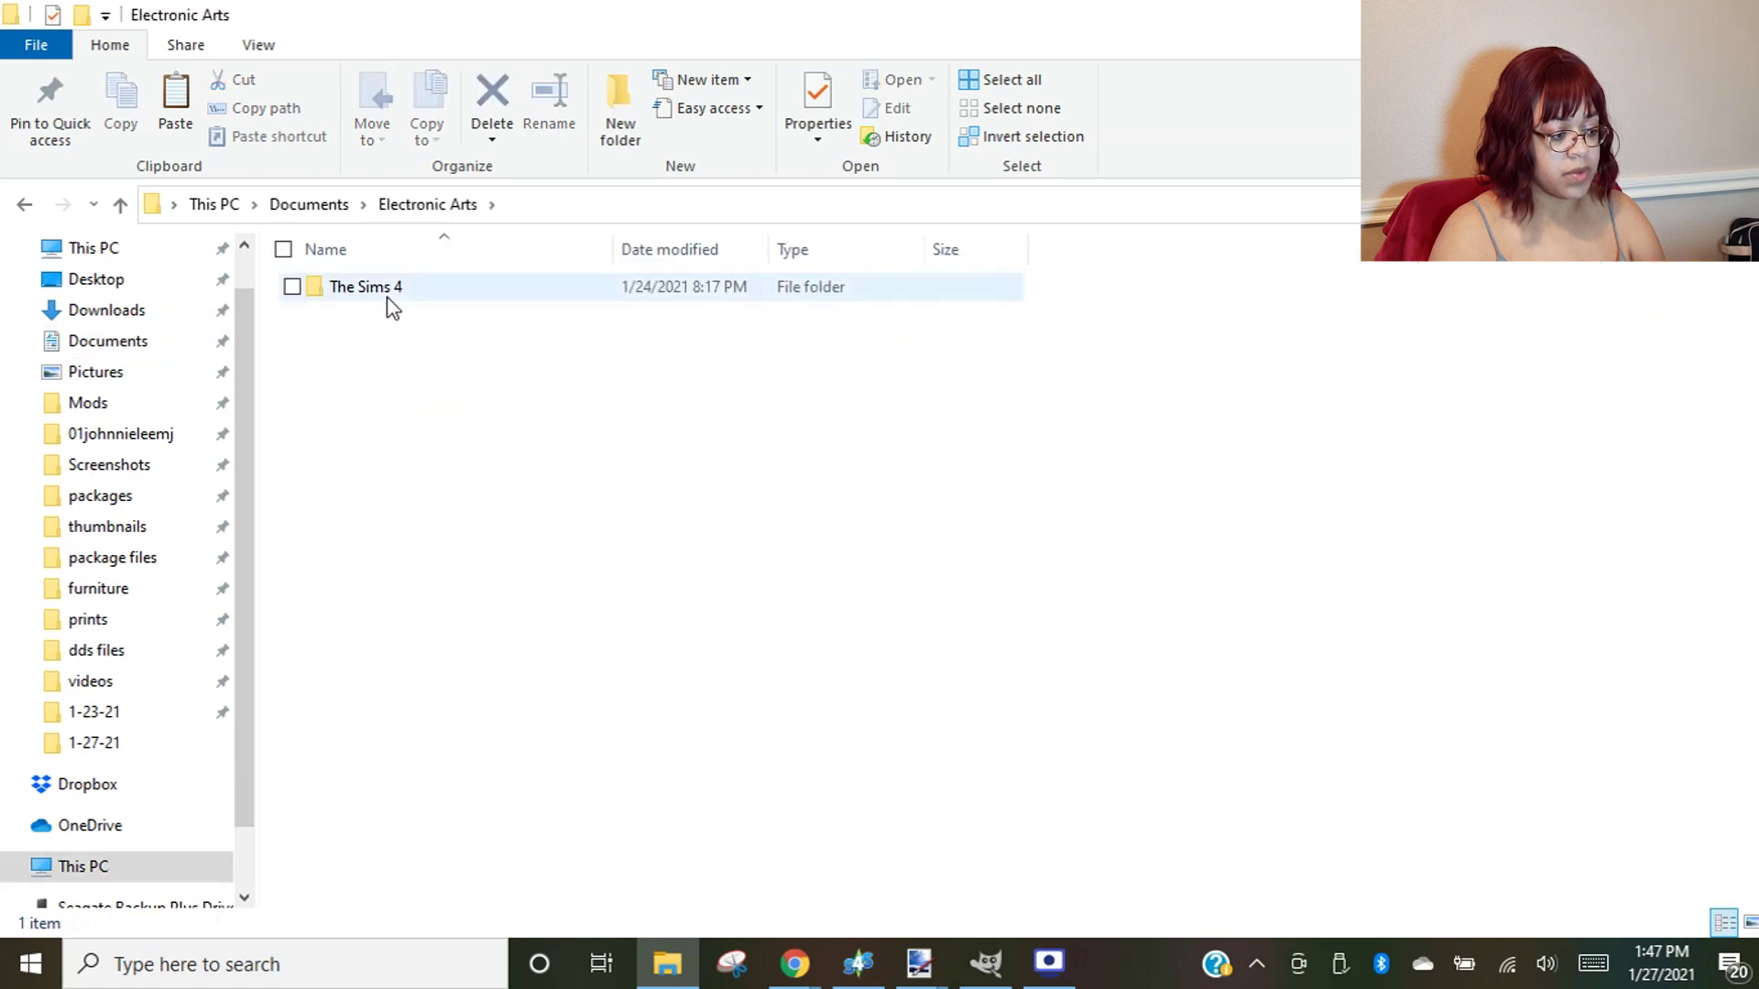
double_click(387, 293)
double_click(372, 396)
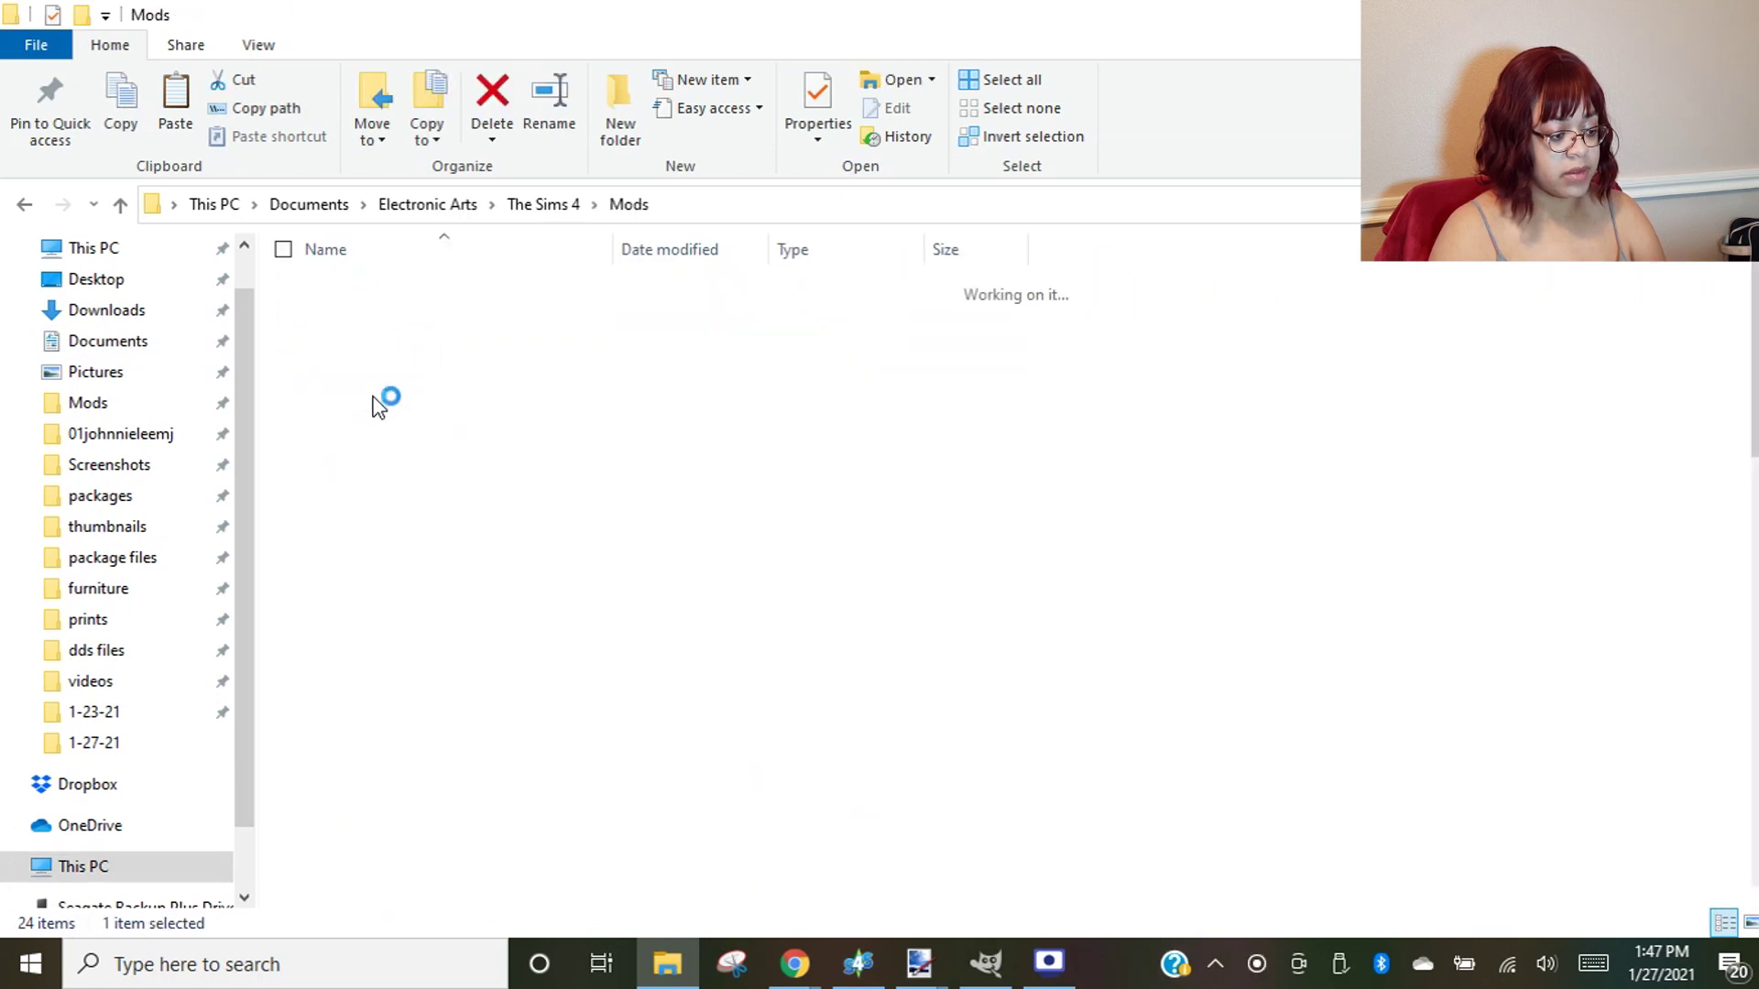
double_click(366, 639)
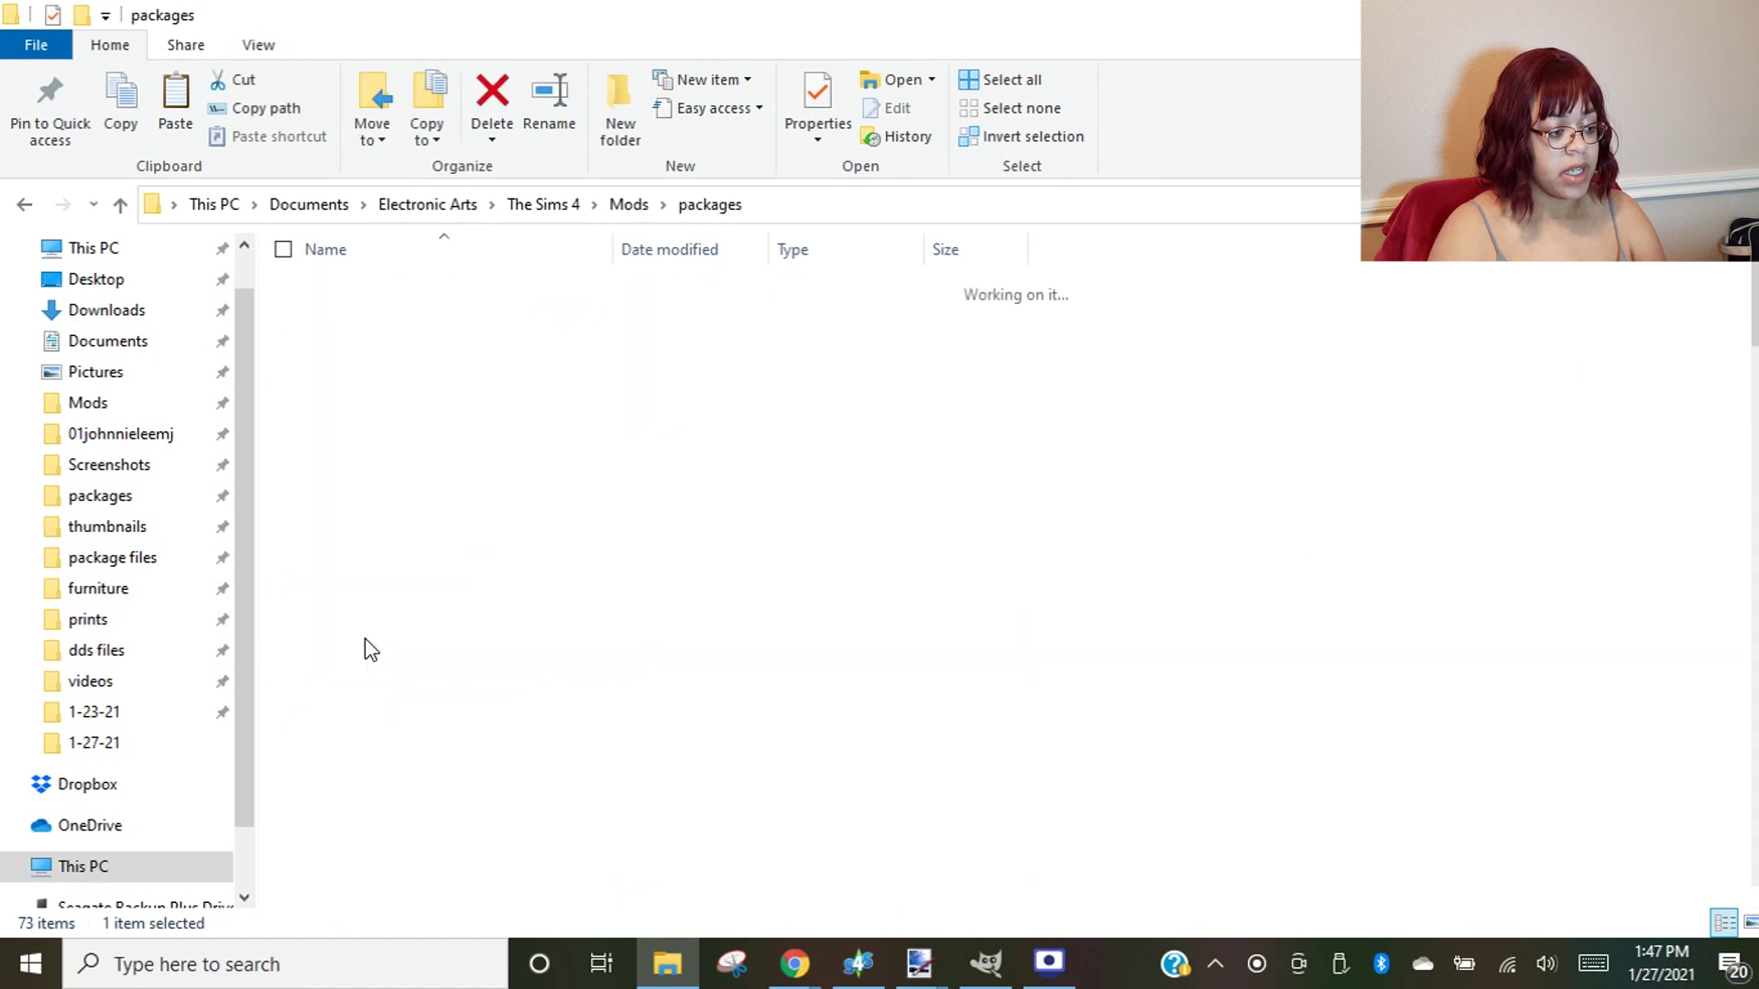
double_click(396, 378)
right_click(1031, 385)
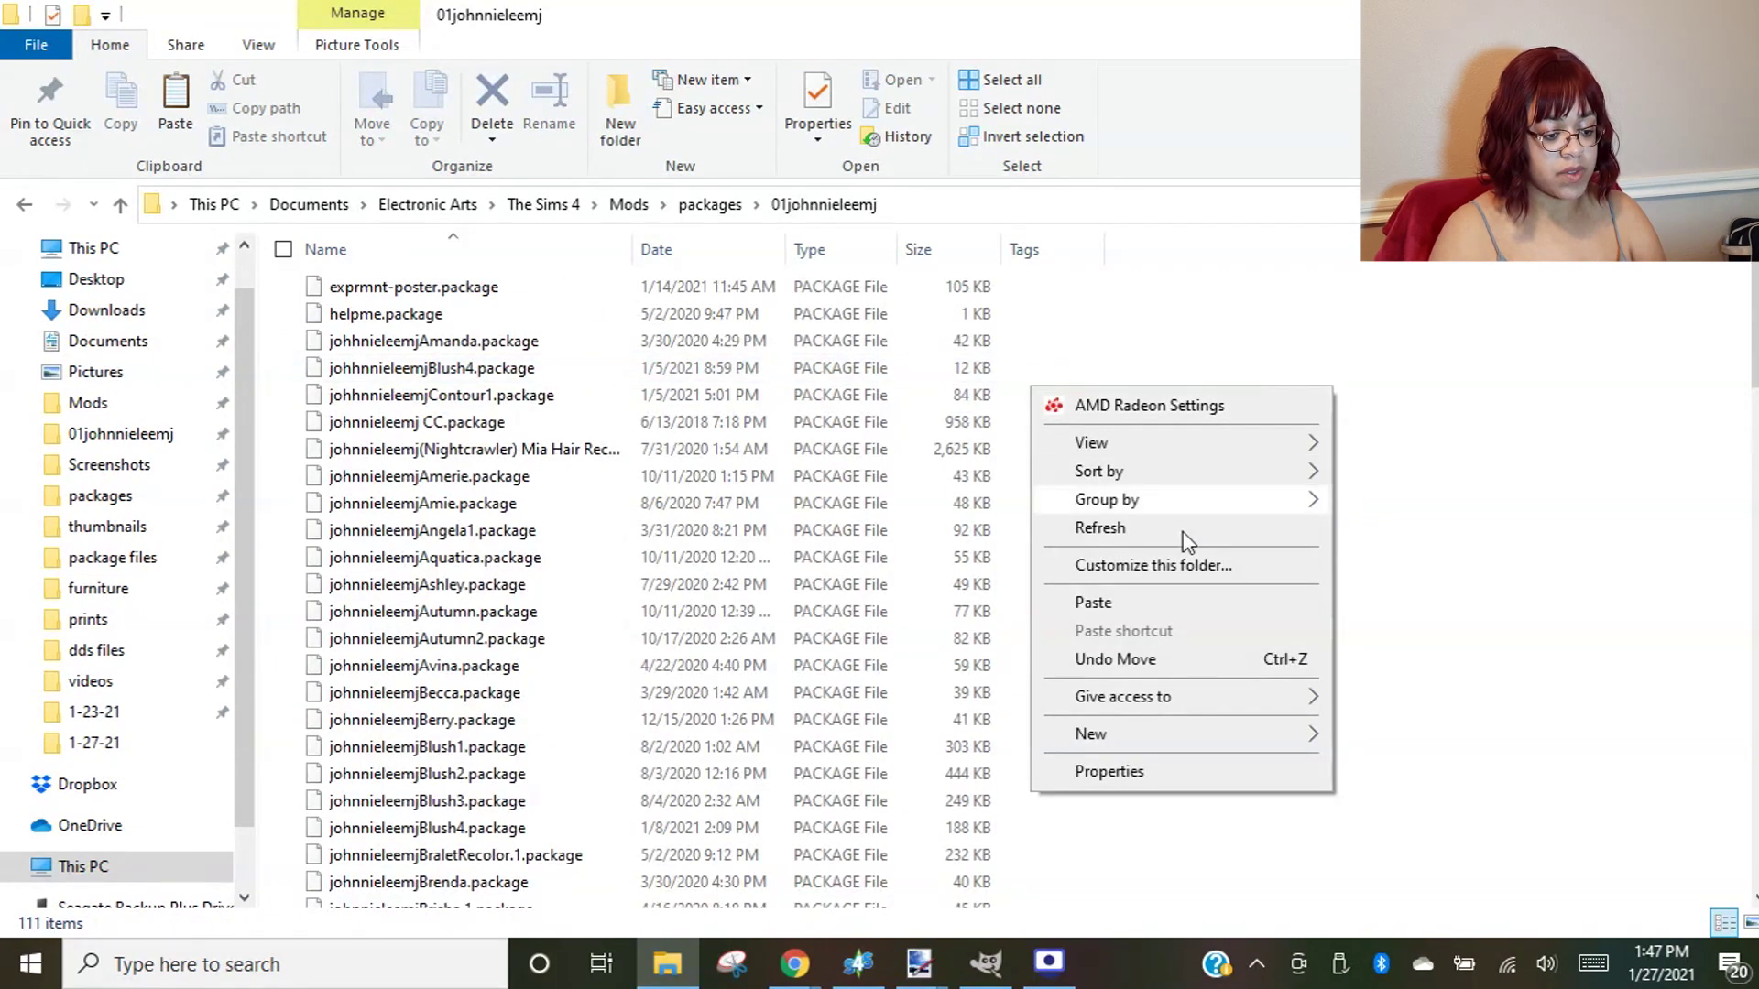
click(1178, 600)
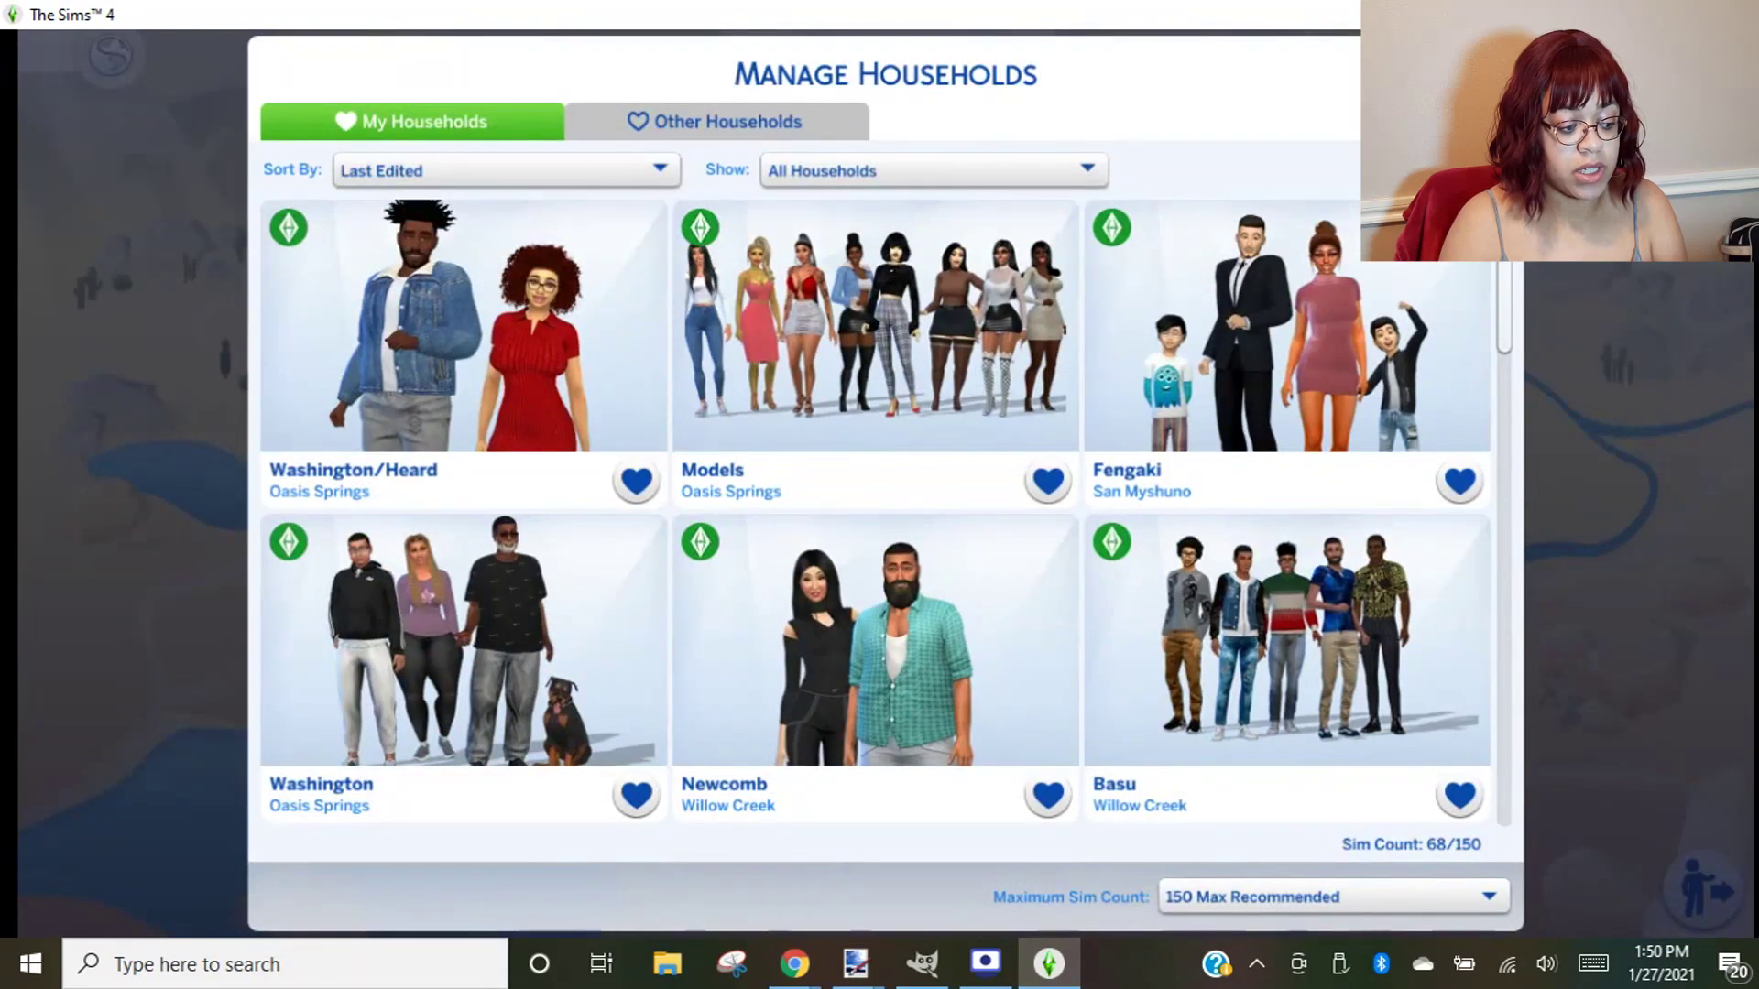
- Open the Models household for editing in The Sims 4 and show the sim's full-body clothing for the formal outfit
click(944, 344)
click(1136, 732)
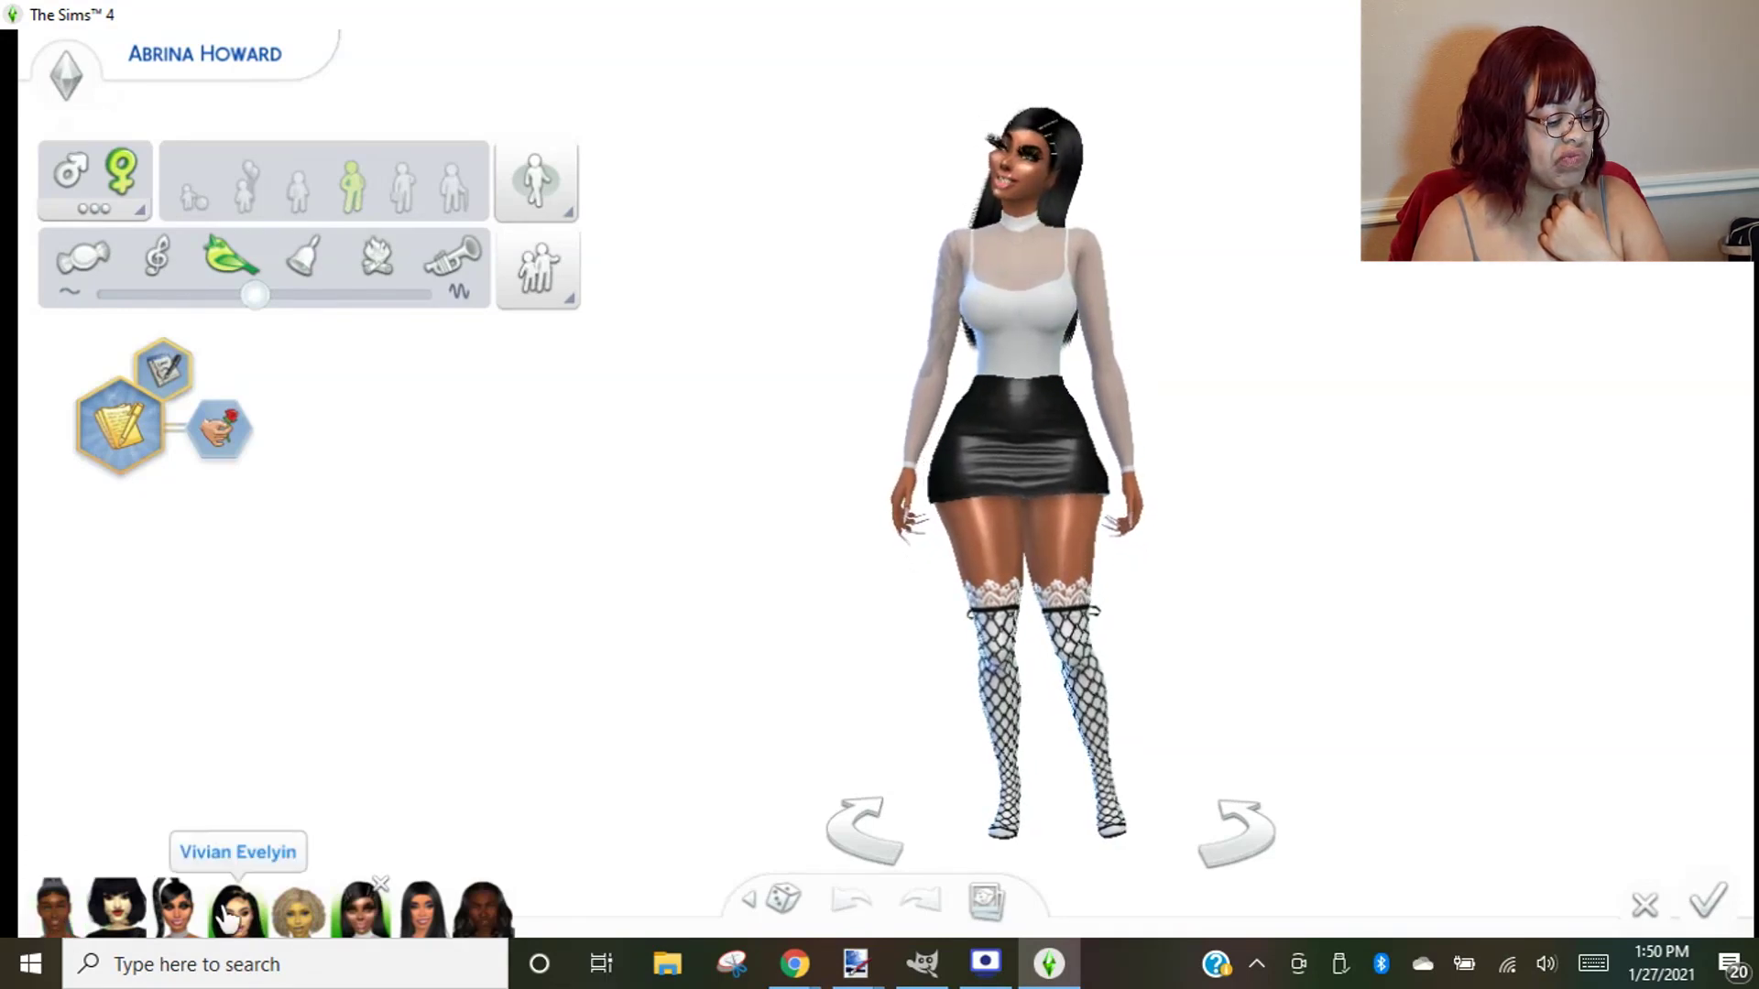
click(995, 298)
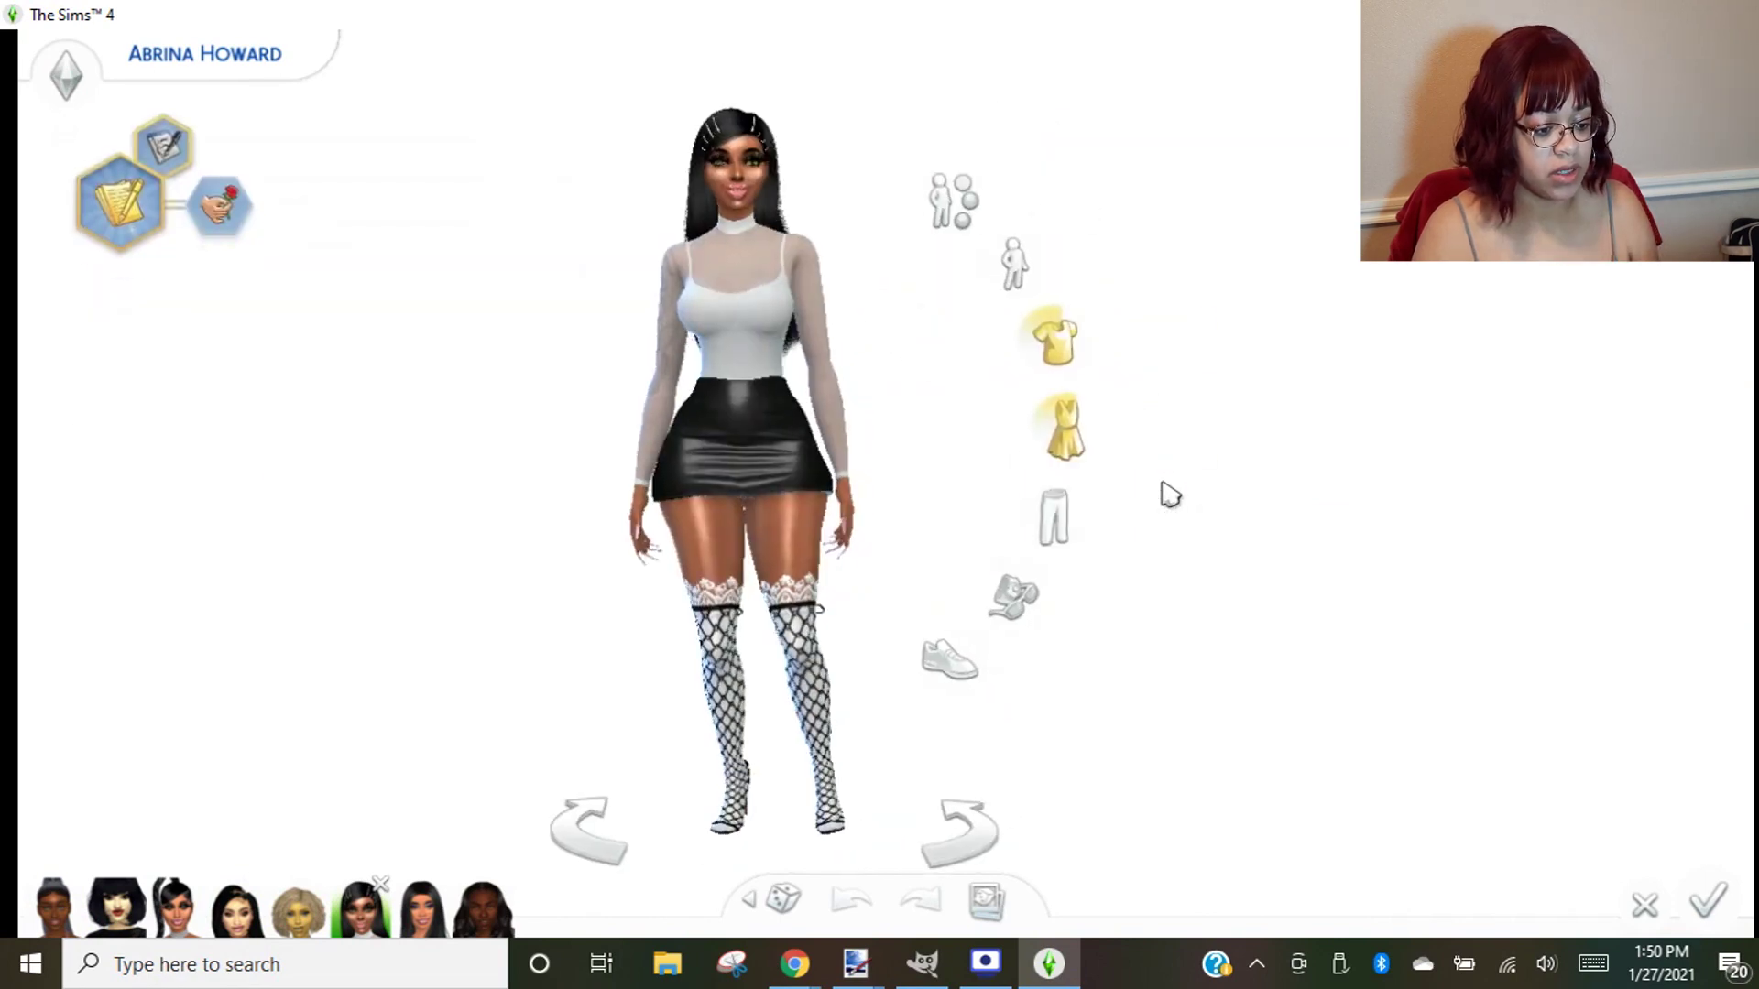
click(1268, 136)
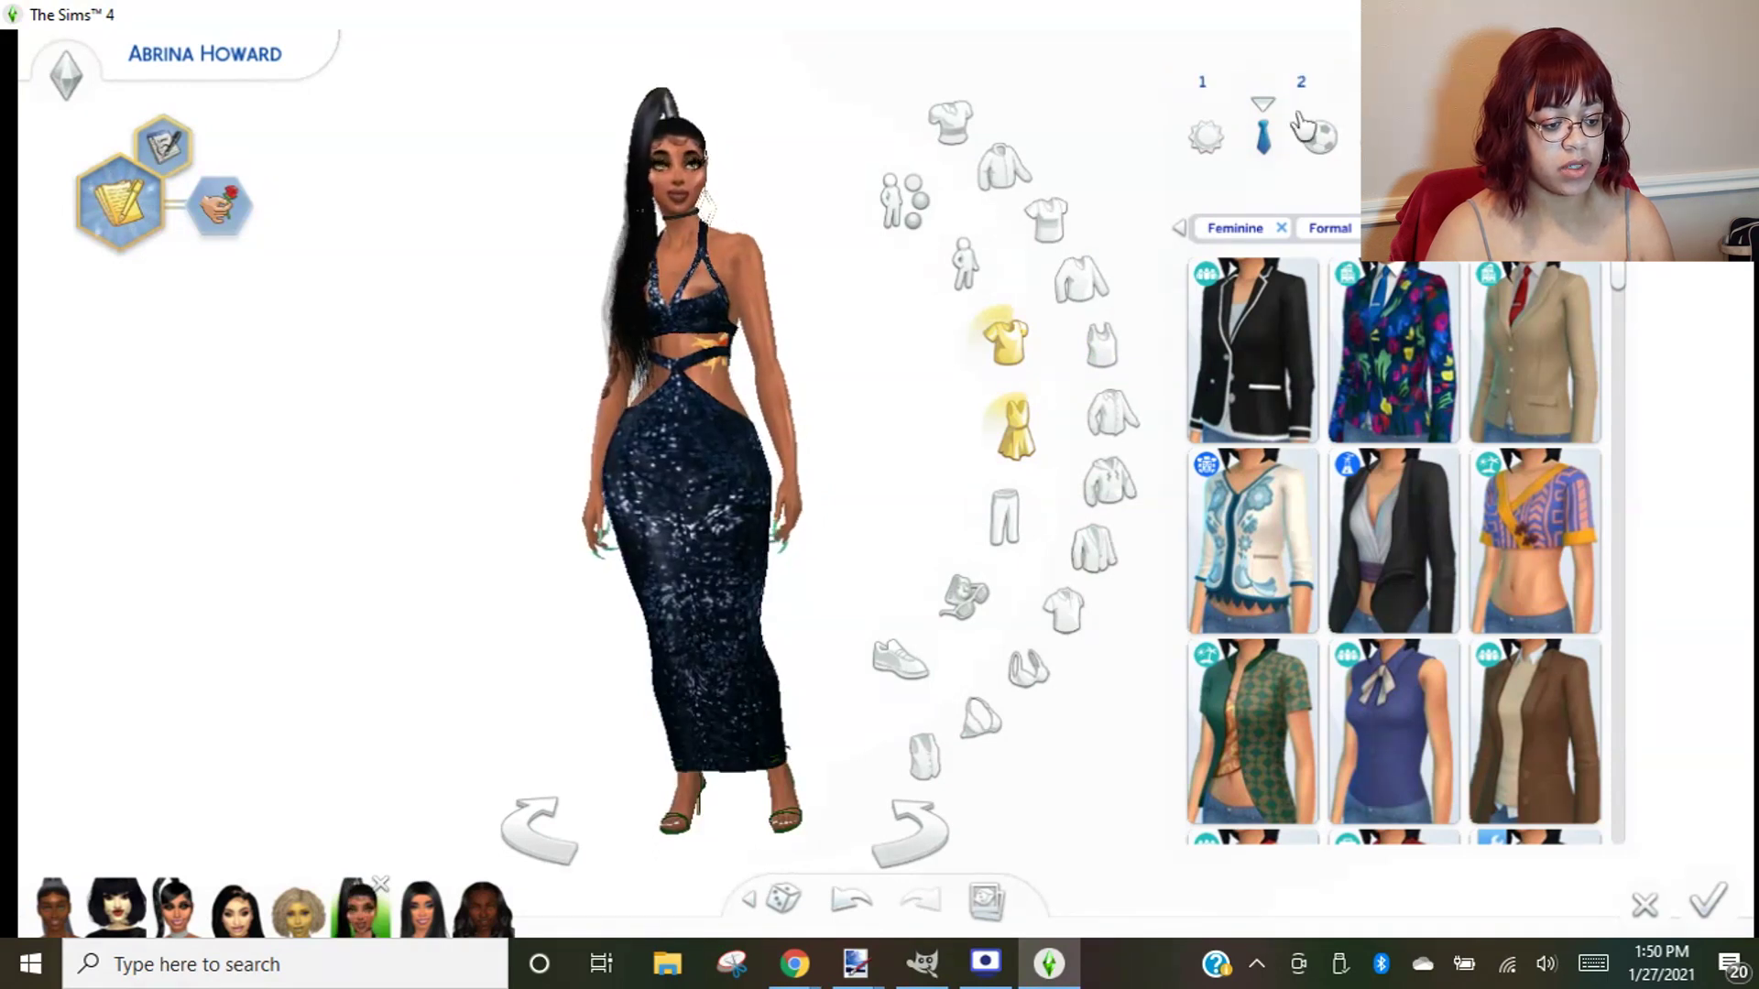
click(1019, 433)
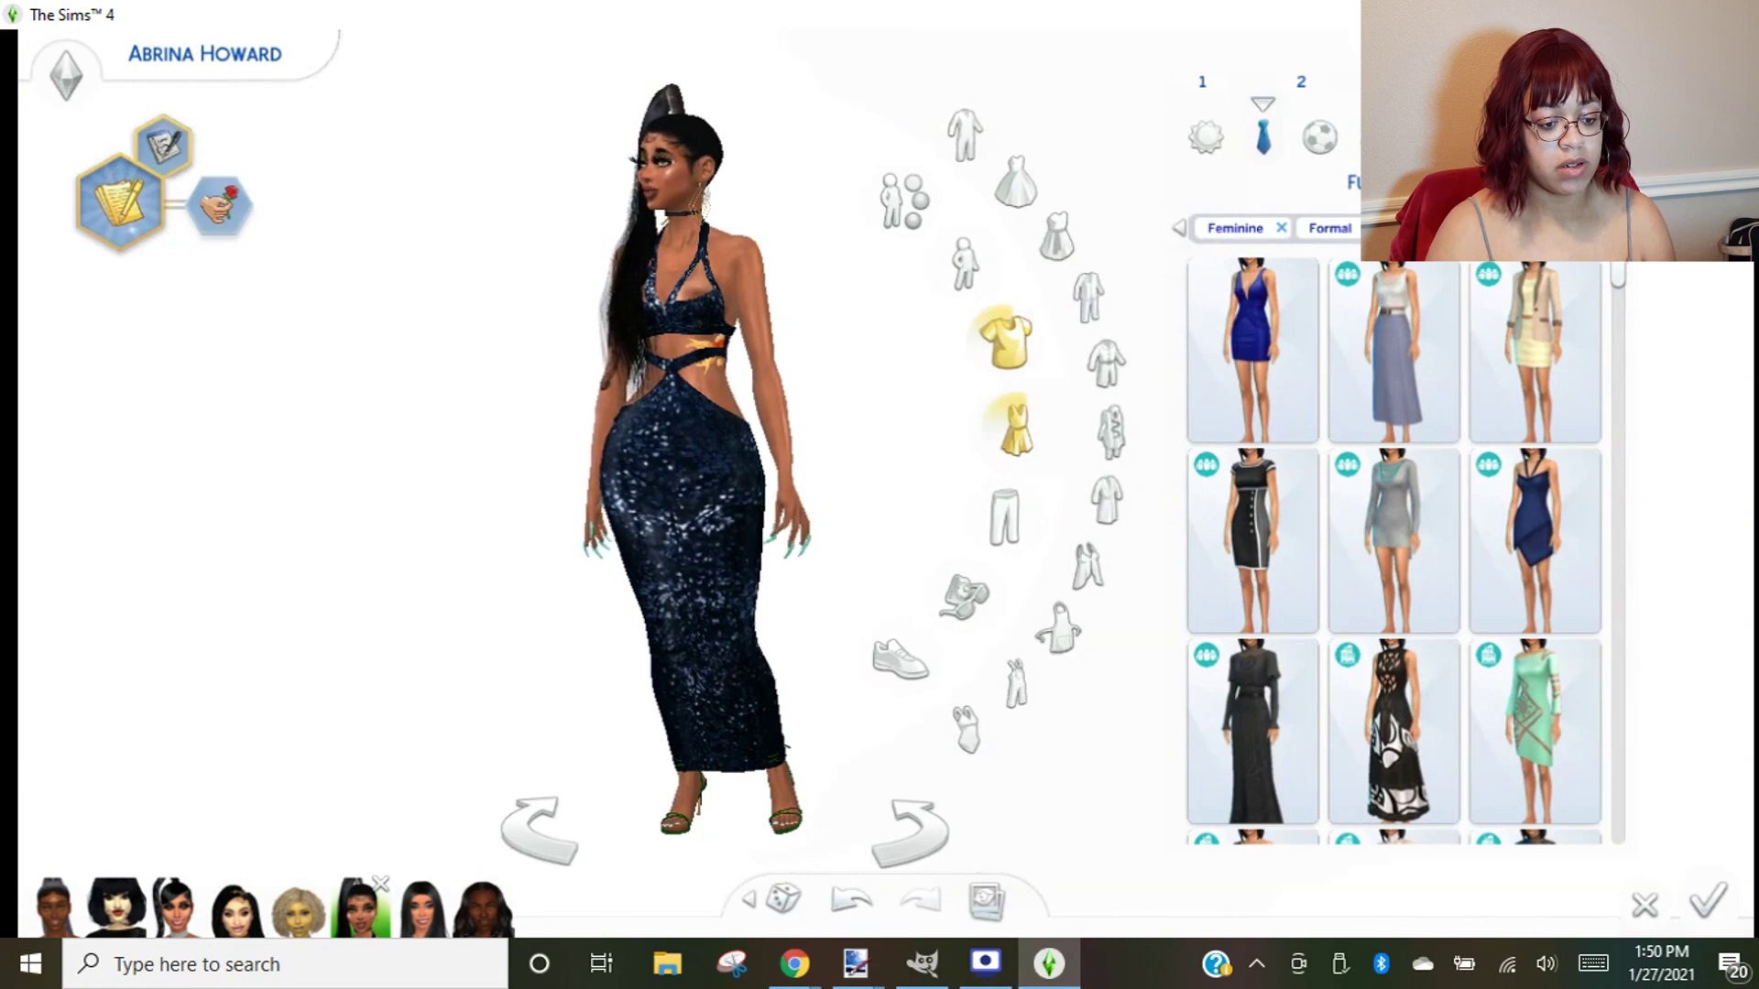
- Remove the Formal filter from the full-body clothing and filter it by Custom Content, keeping Feminine
click(1378, 228)
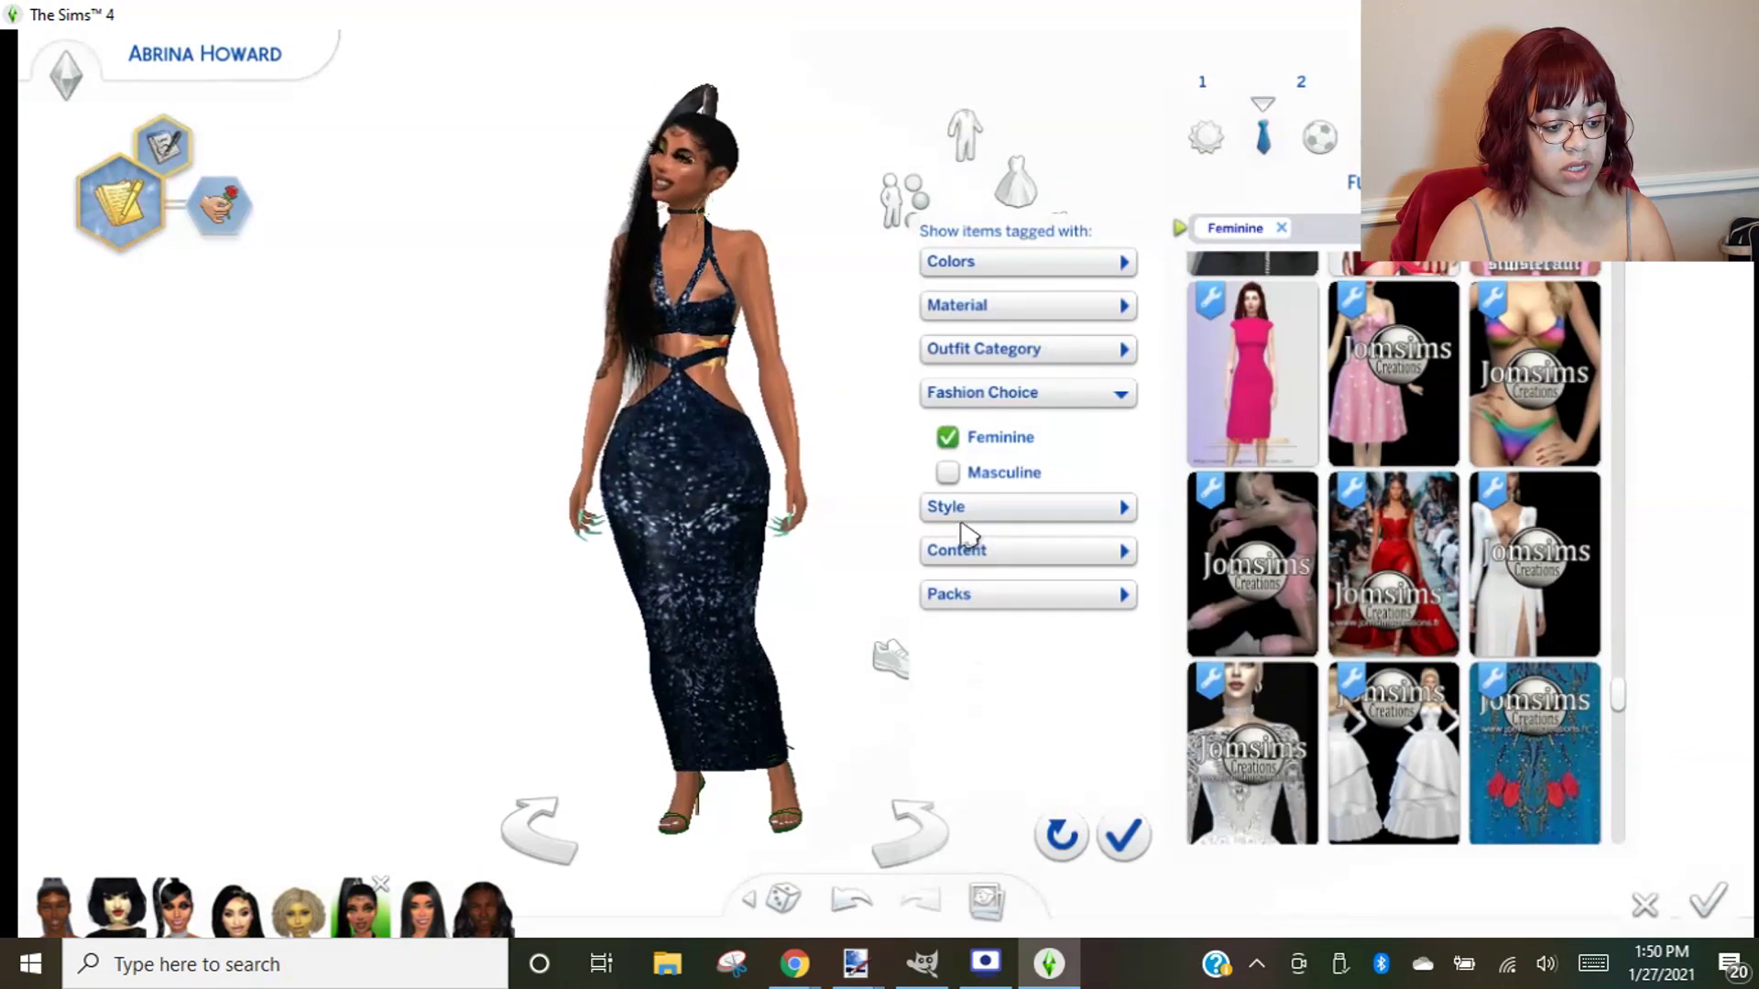
click(964, 549)
click(948, 666)
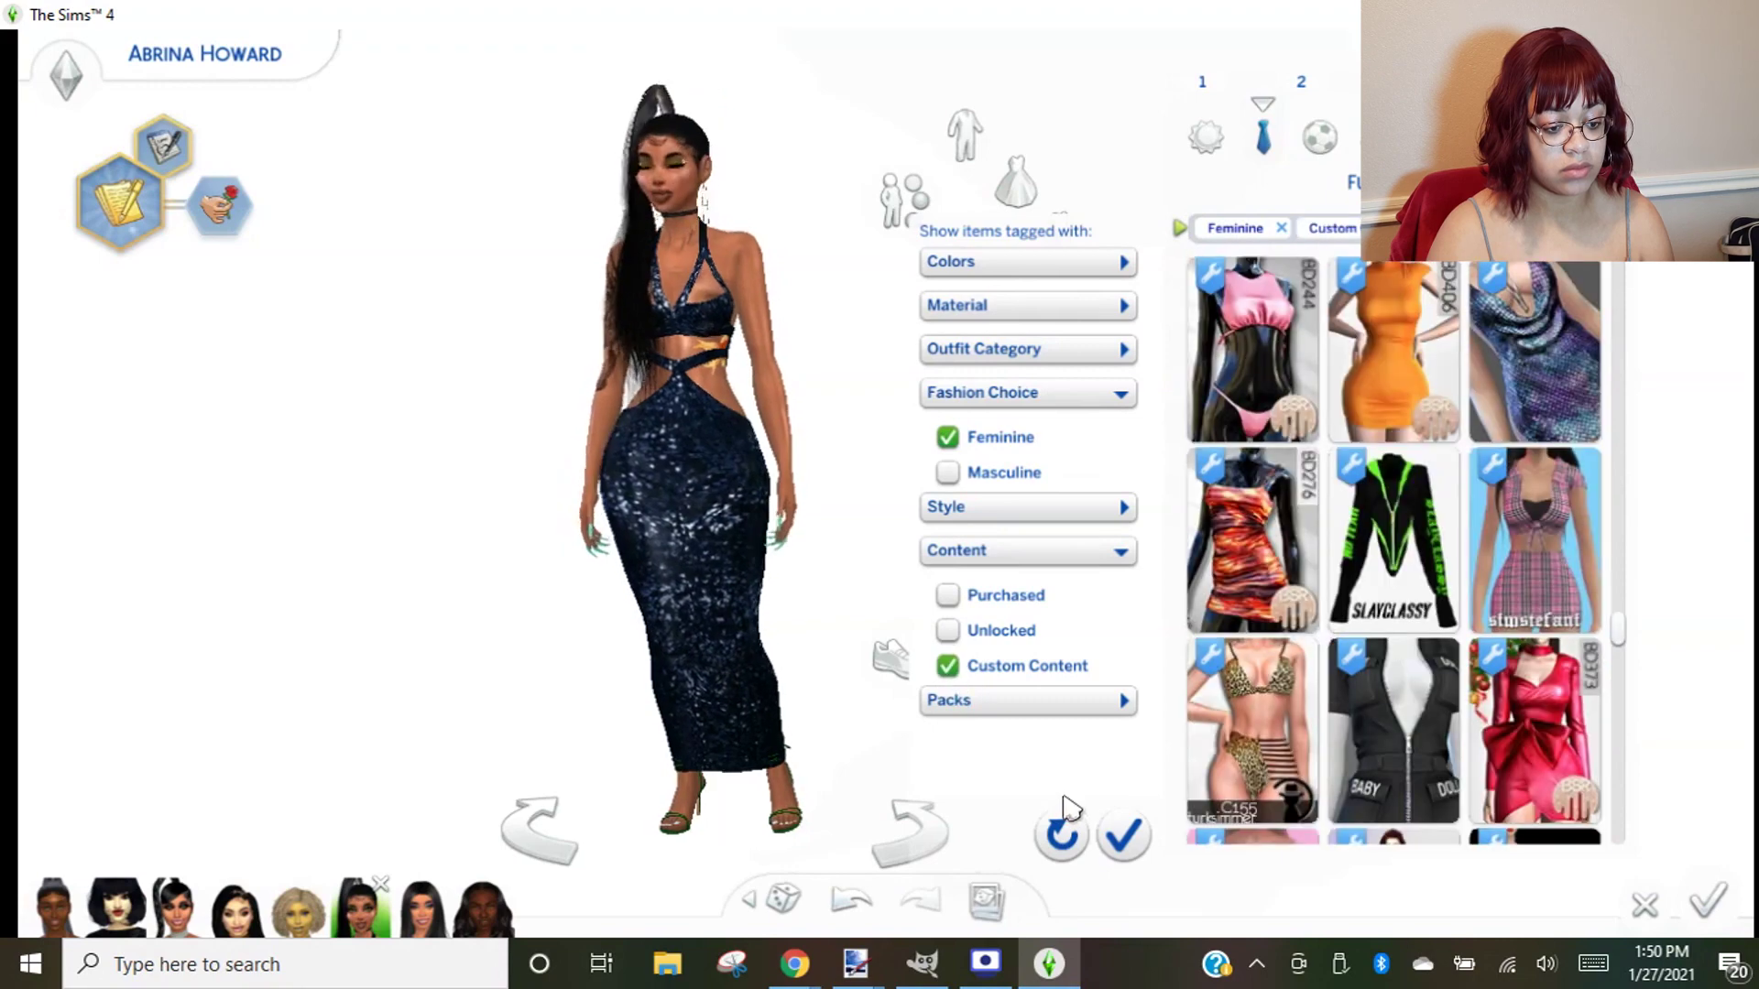
click(1132, 836)
- Find the custom dress with the Test thumbnail among the full-body items and put it on the sim
drag(1618, 641, 1610, 549)
scroll(1488, 669, down, 1)
scroll(1488, 669, up, 5)
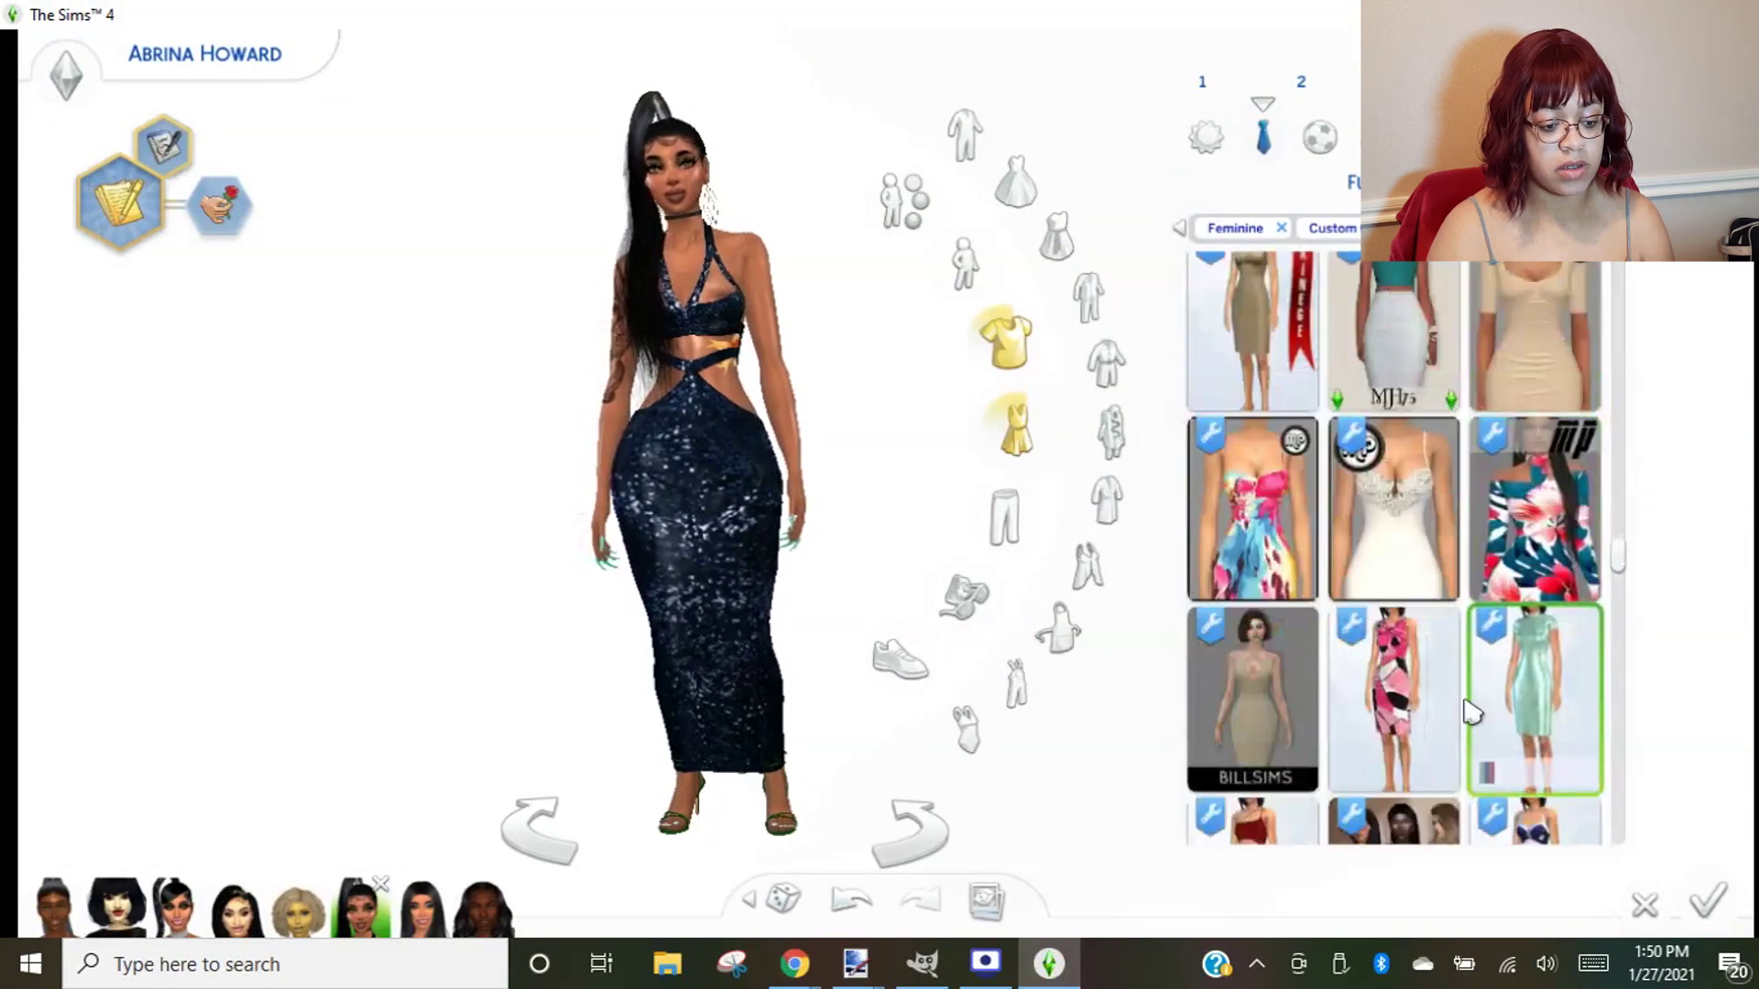
scroll(1466, 724, up, 3)
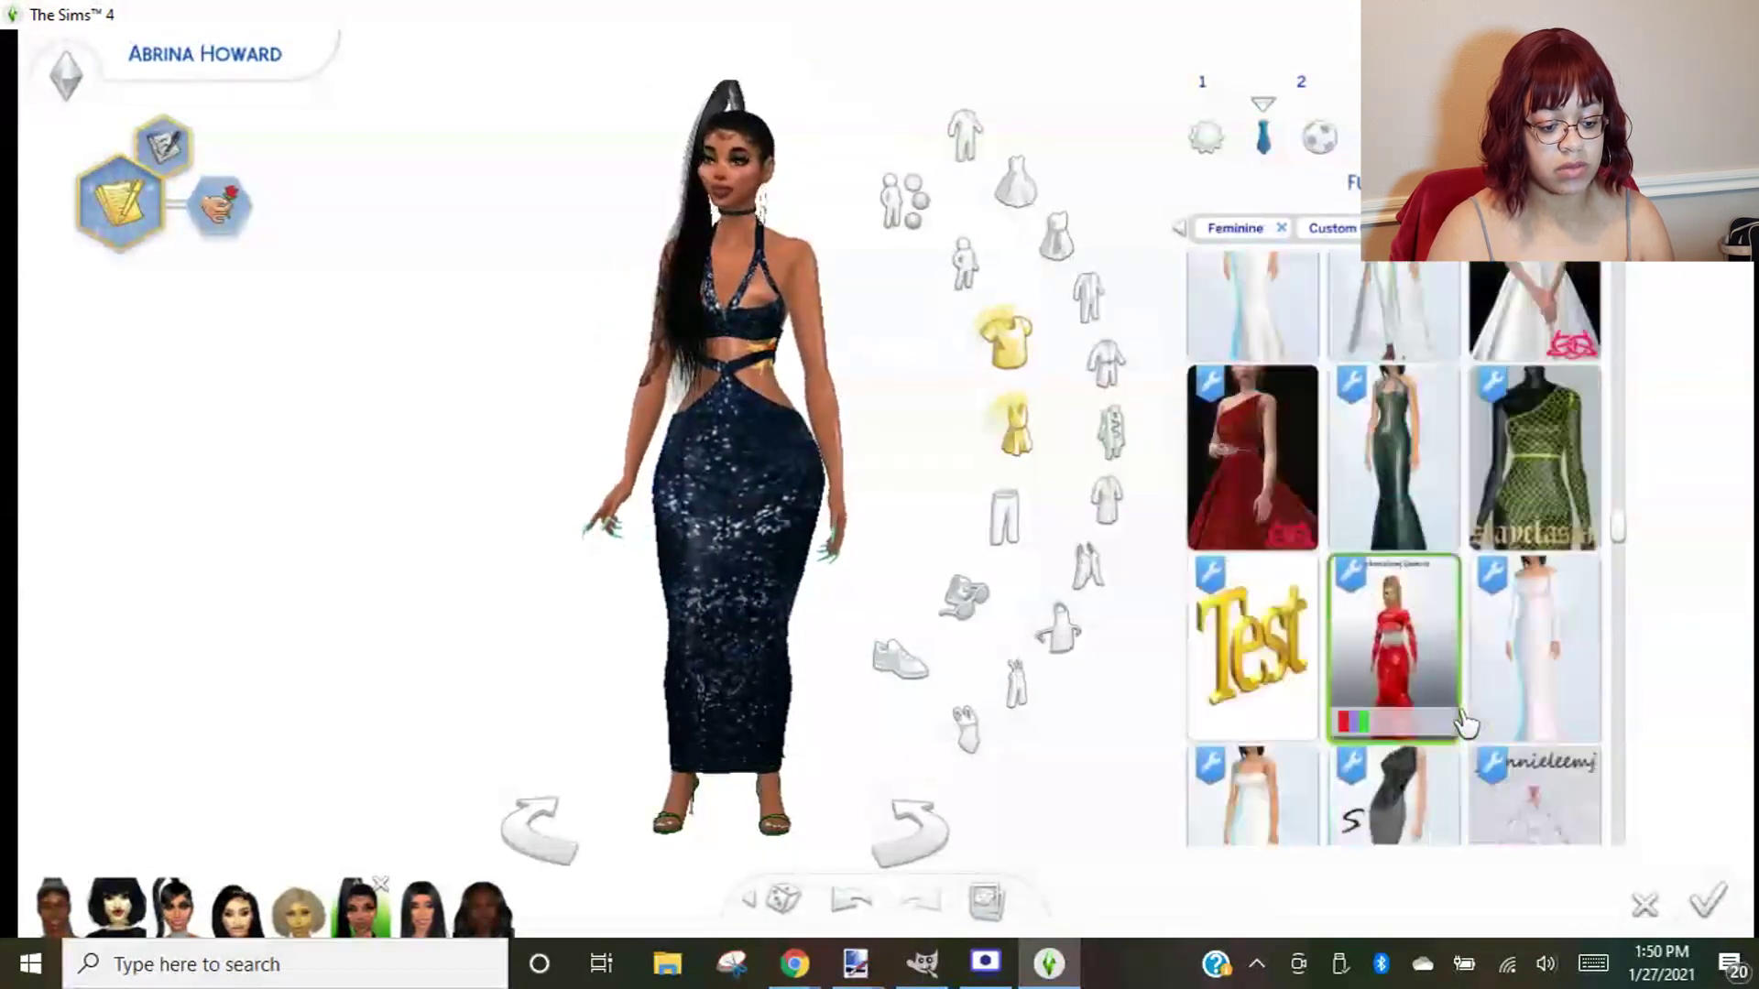
scroll(1374, 696, down, 1)
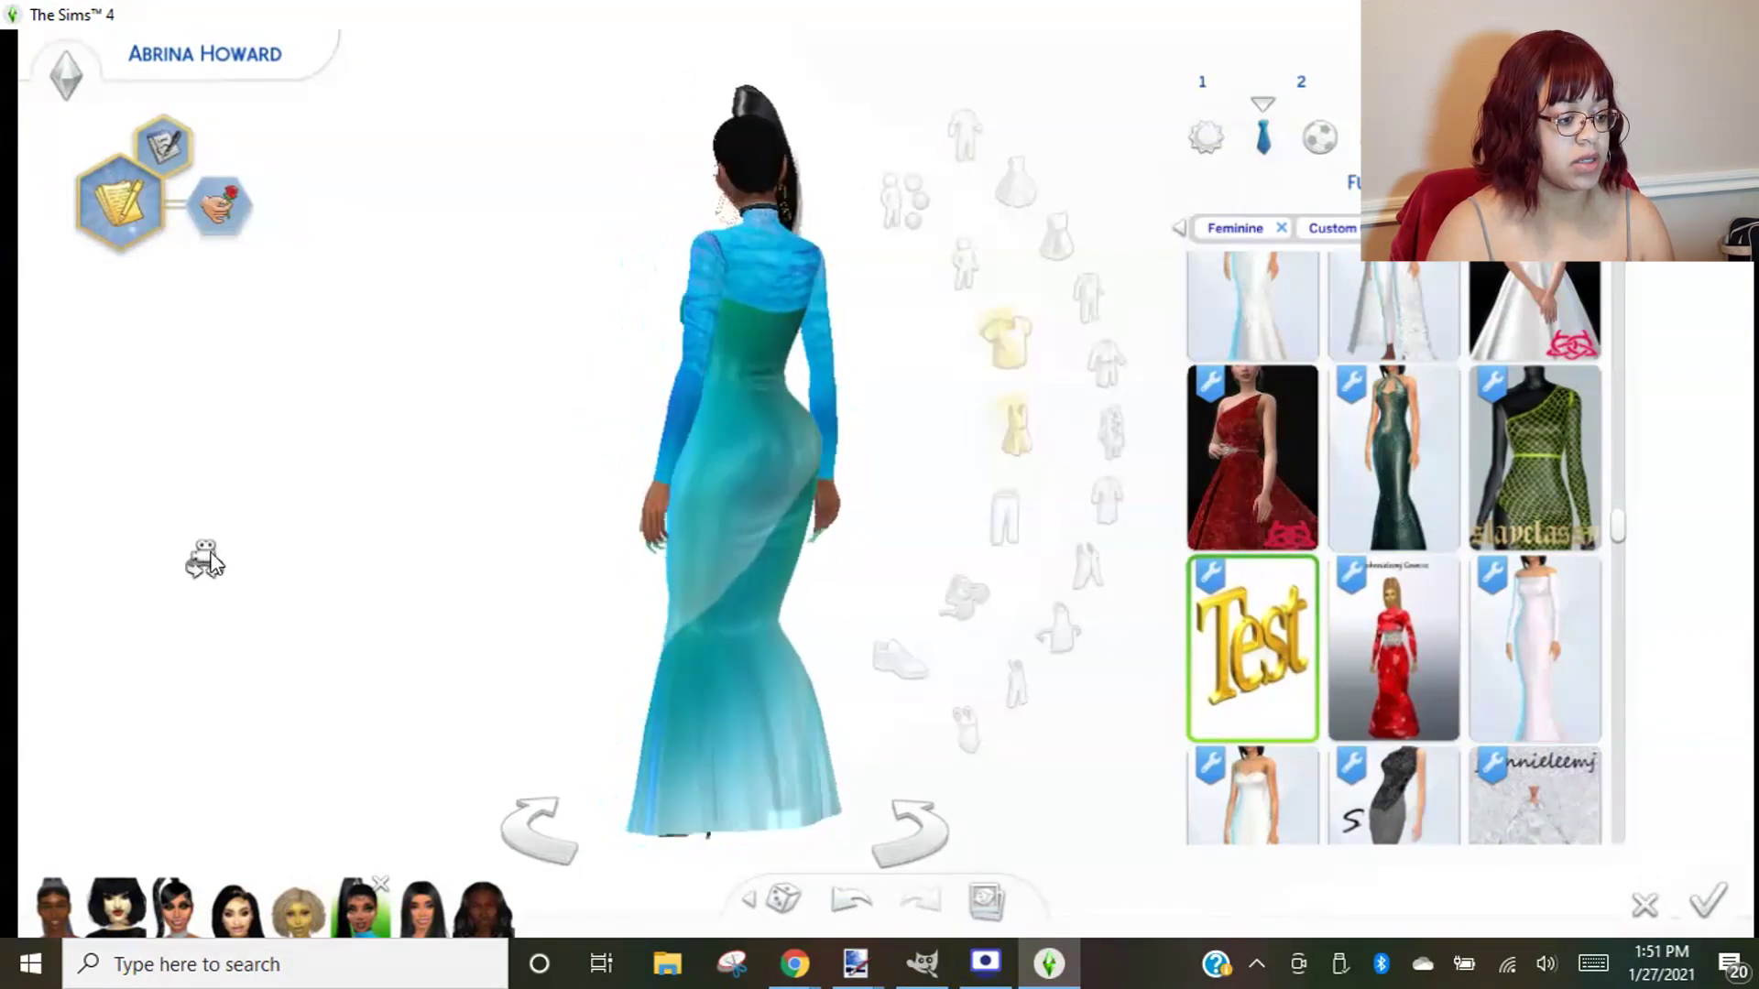
- Change the sim's hair from the long high ponytail to the dark swept-back style that leaves the dress uncovered
click(675, 176)
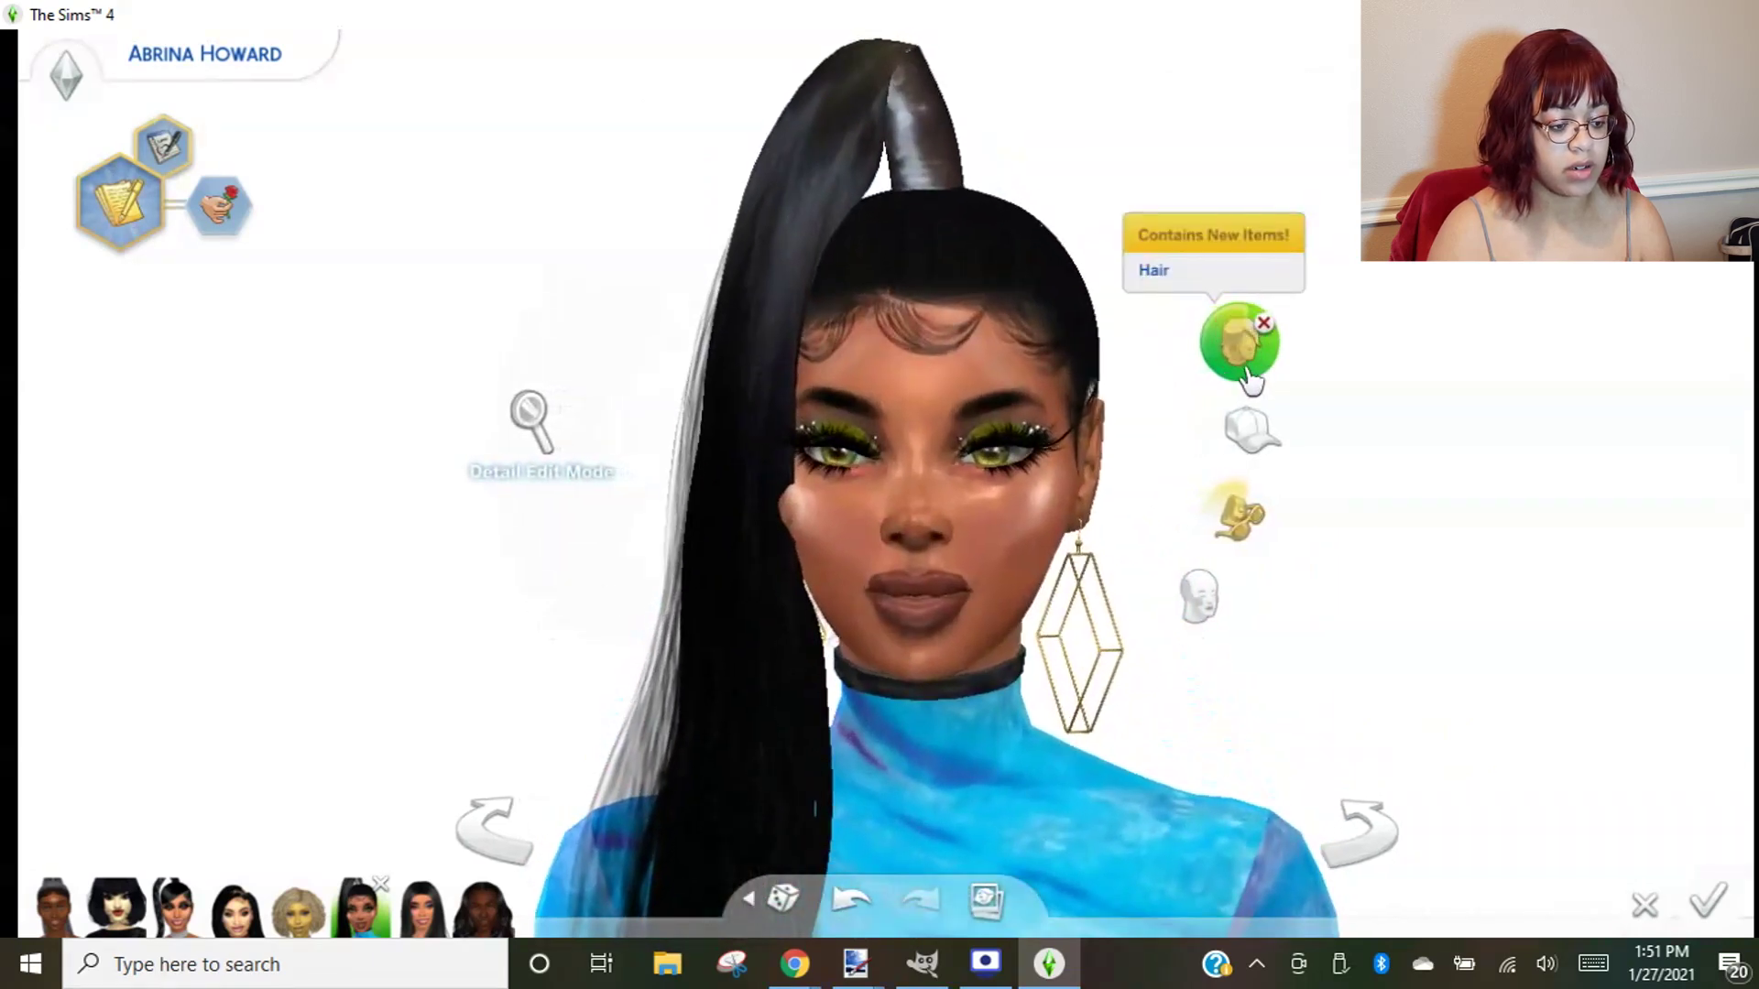
click(1247, 376)
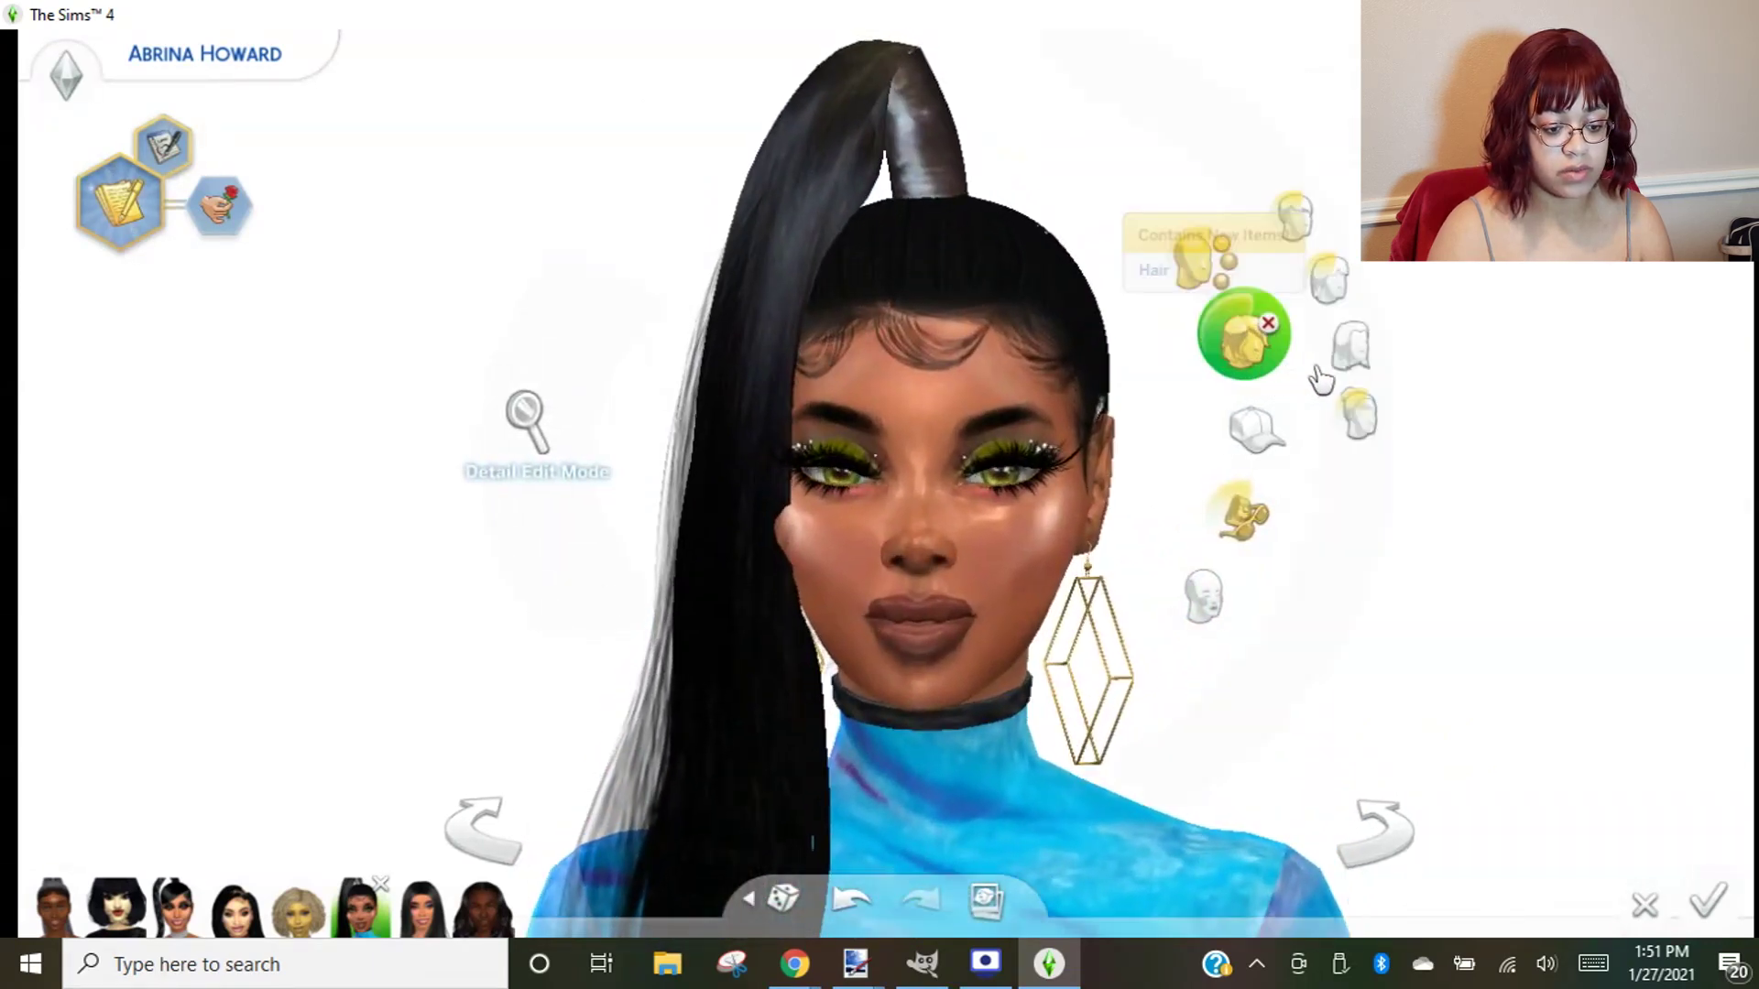
scroll(1652, 654, down, 3)
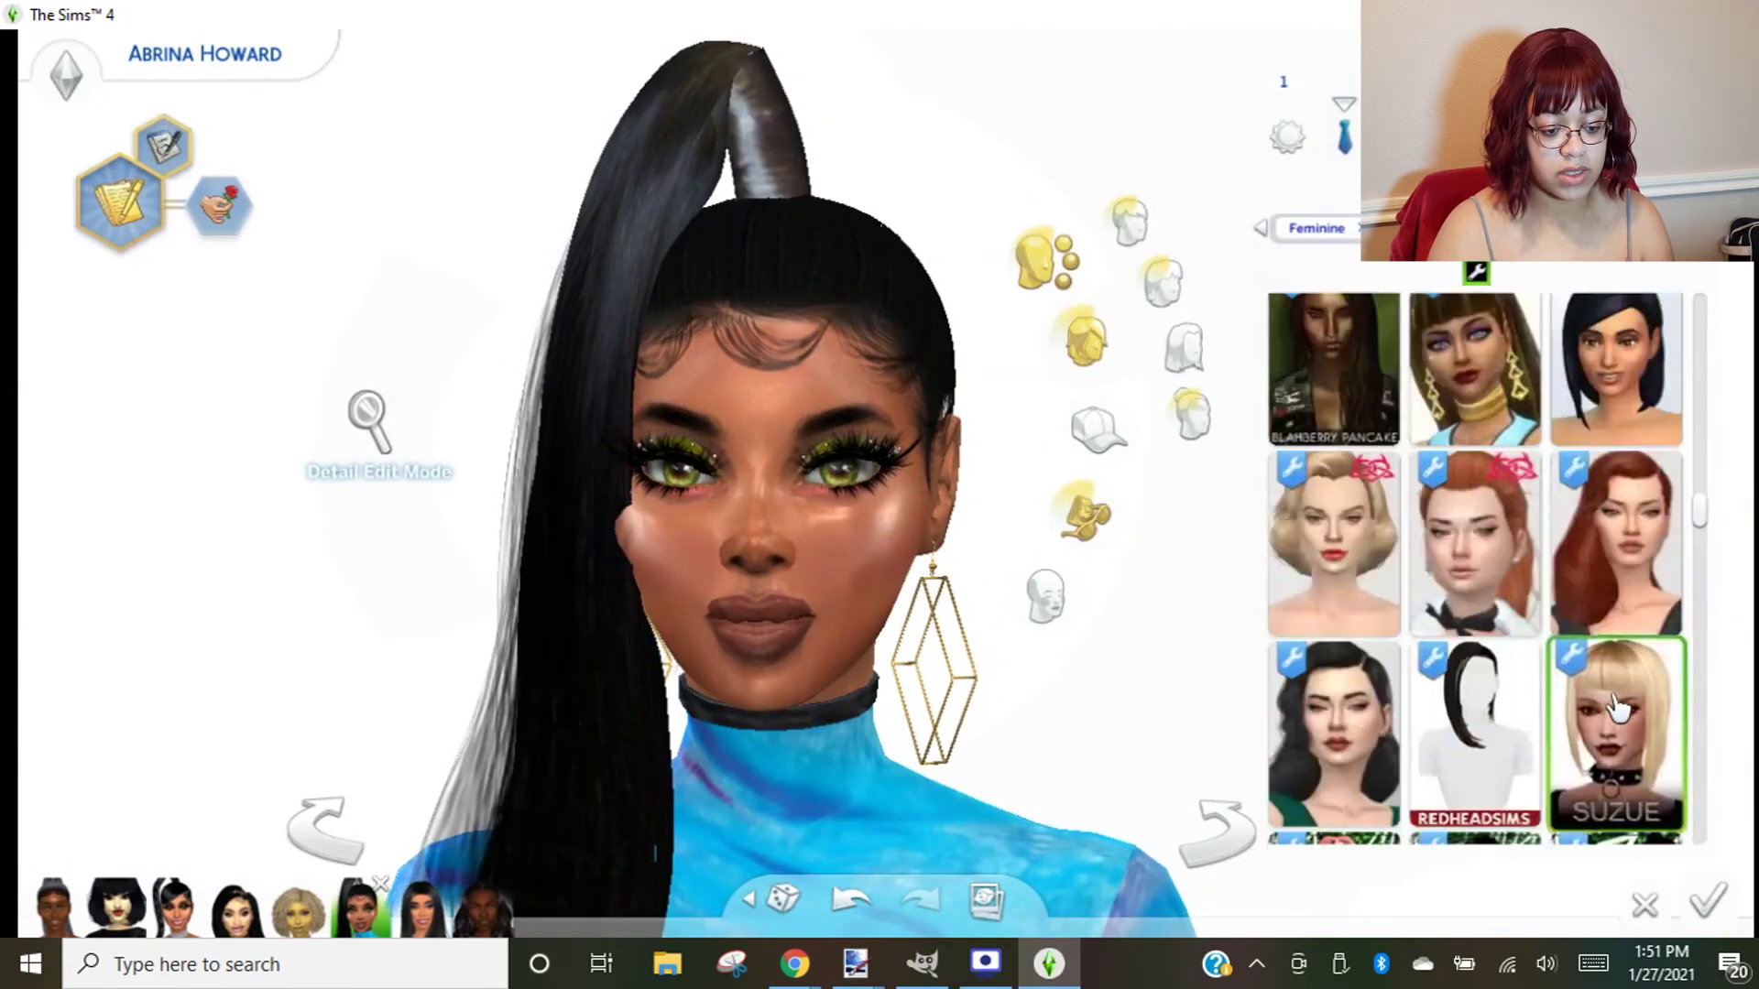
click(1498, 539)
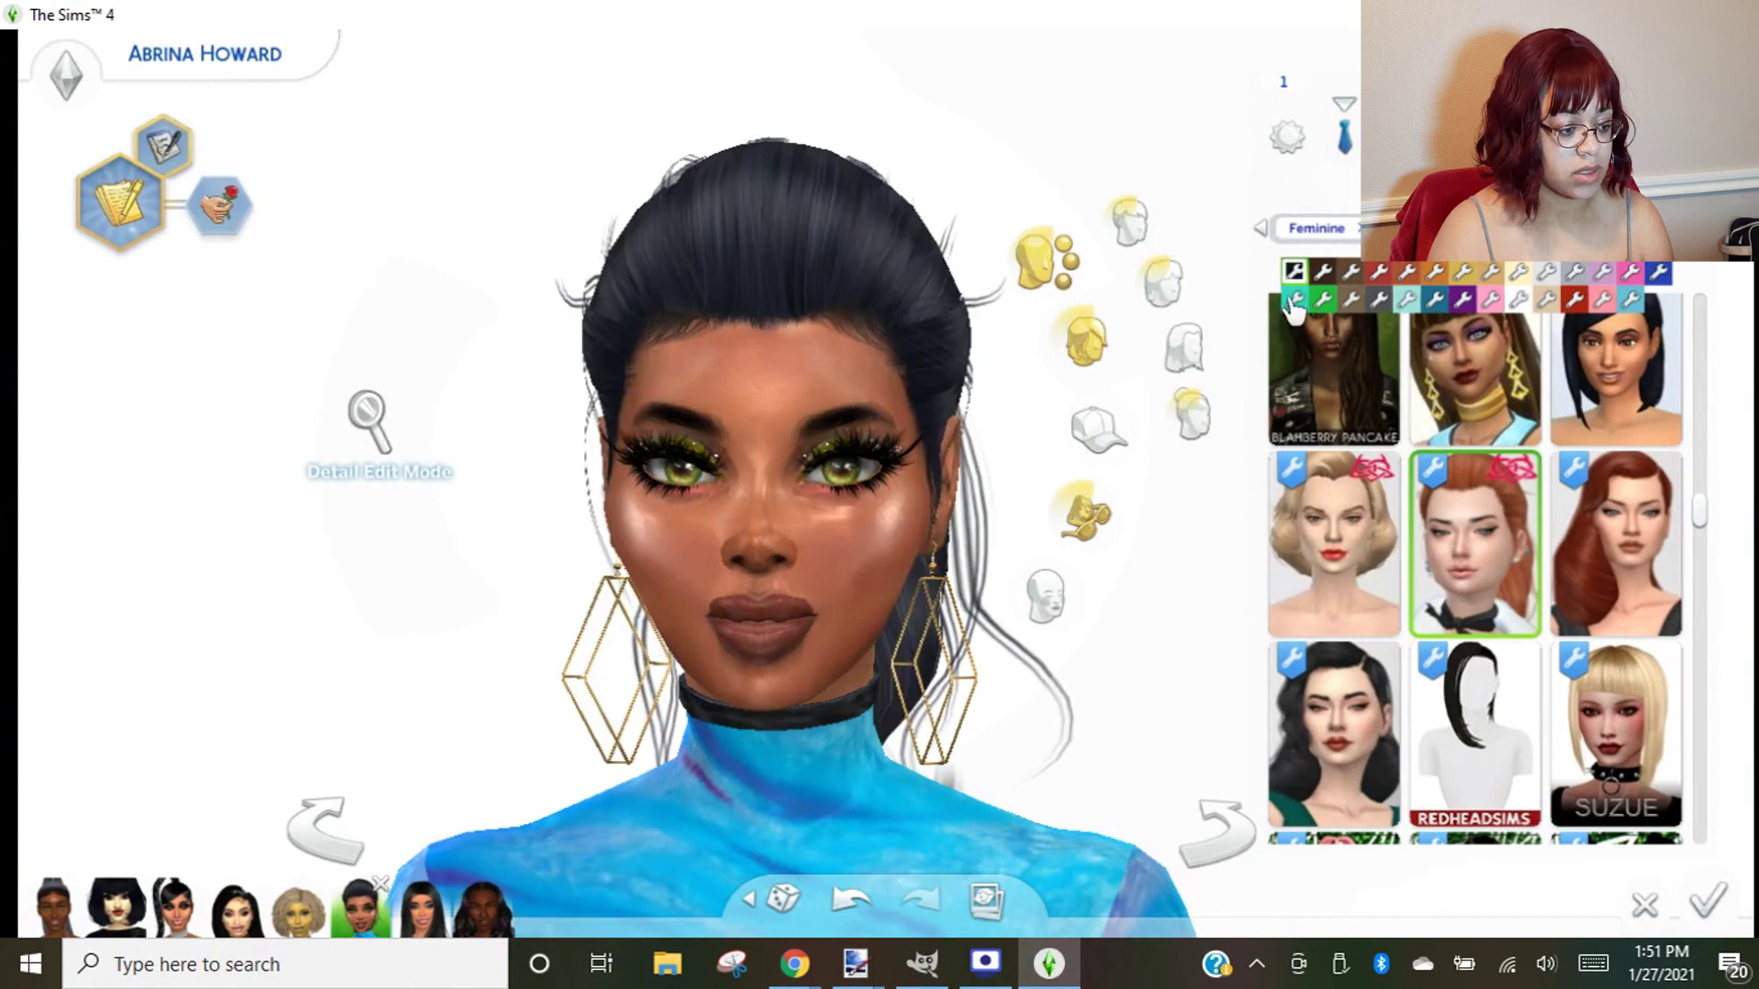
click(247, 640)
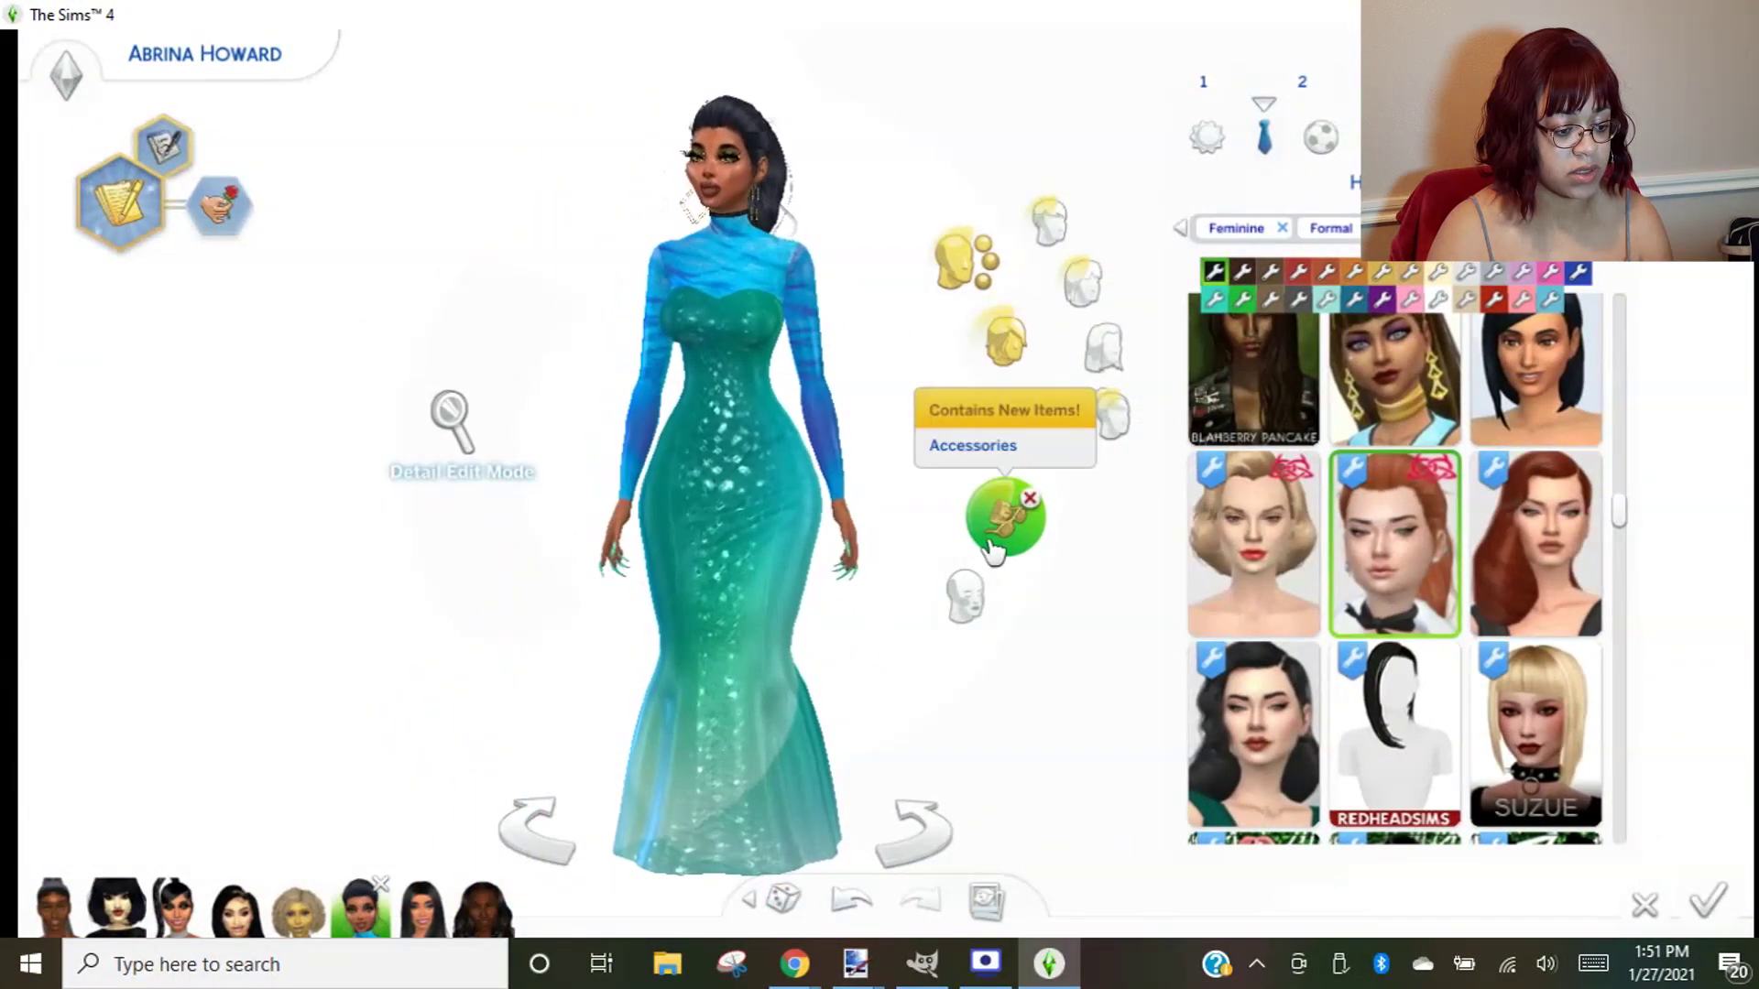
- Remove the black choker through the sim's necklace accessories and return to the full-body clothing
click(1003, 512)
click(1067, 595)
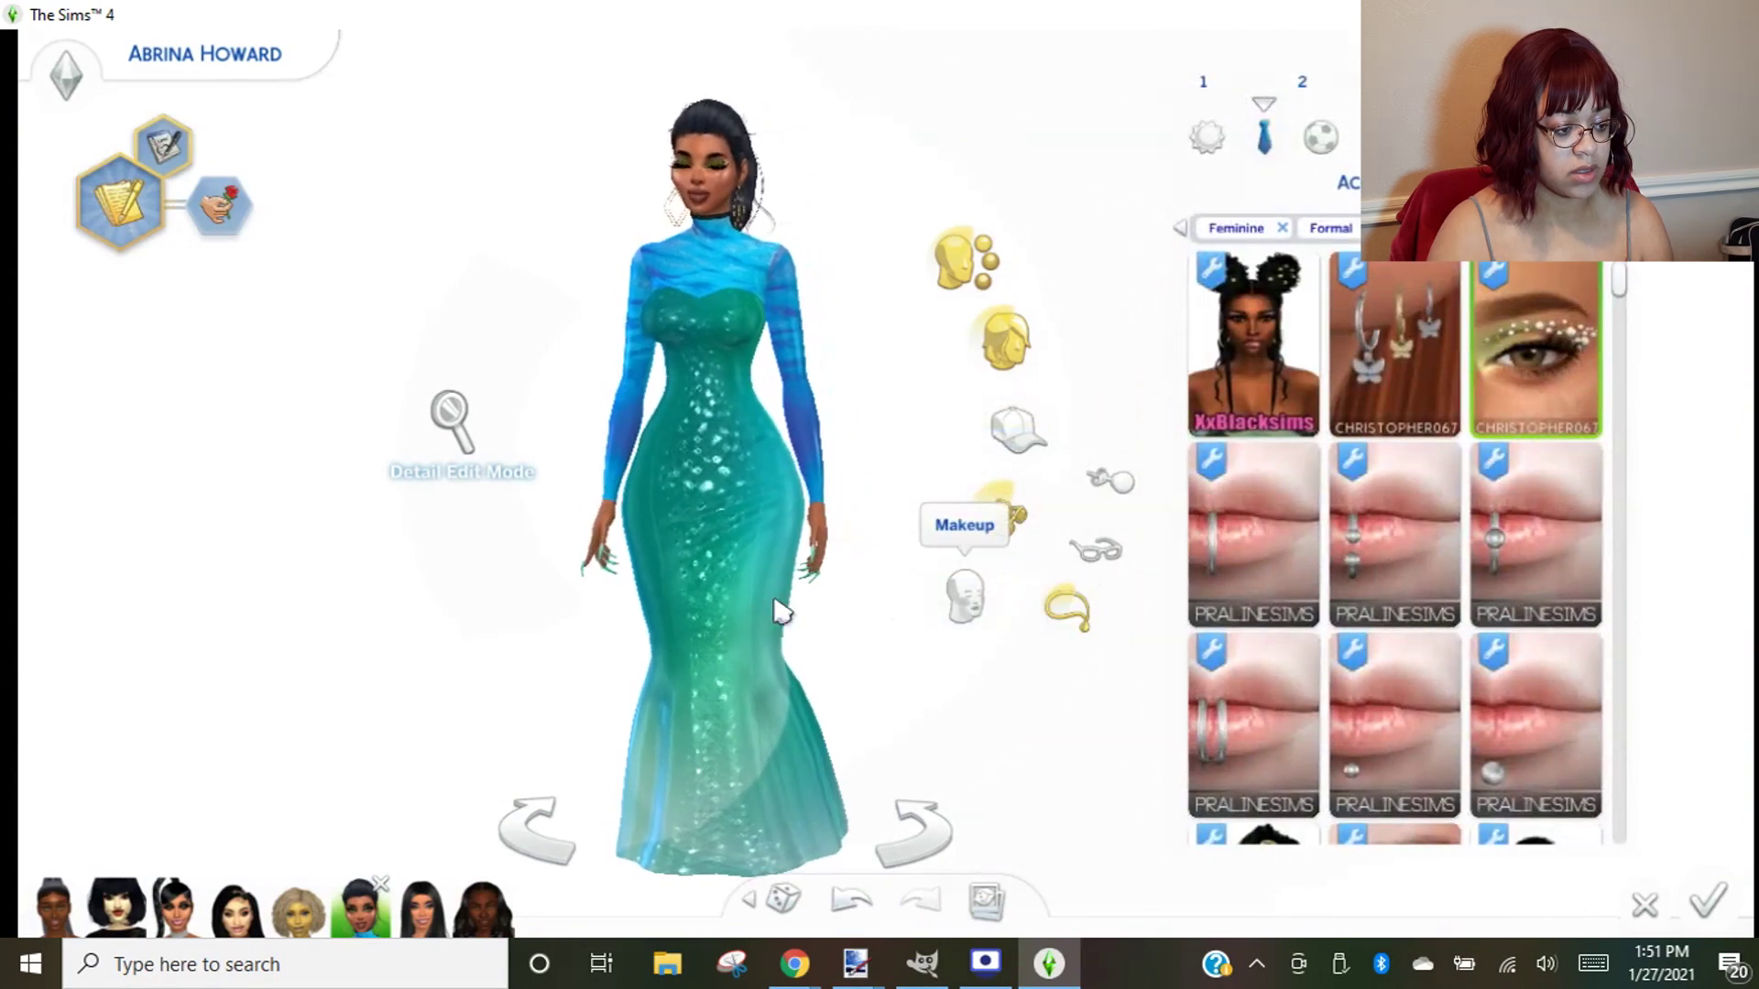
click(689, 605)
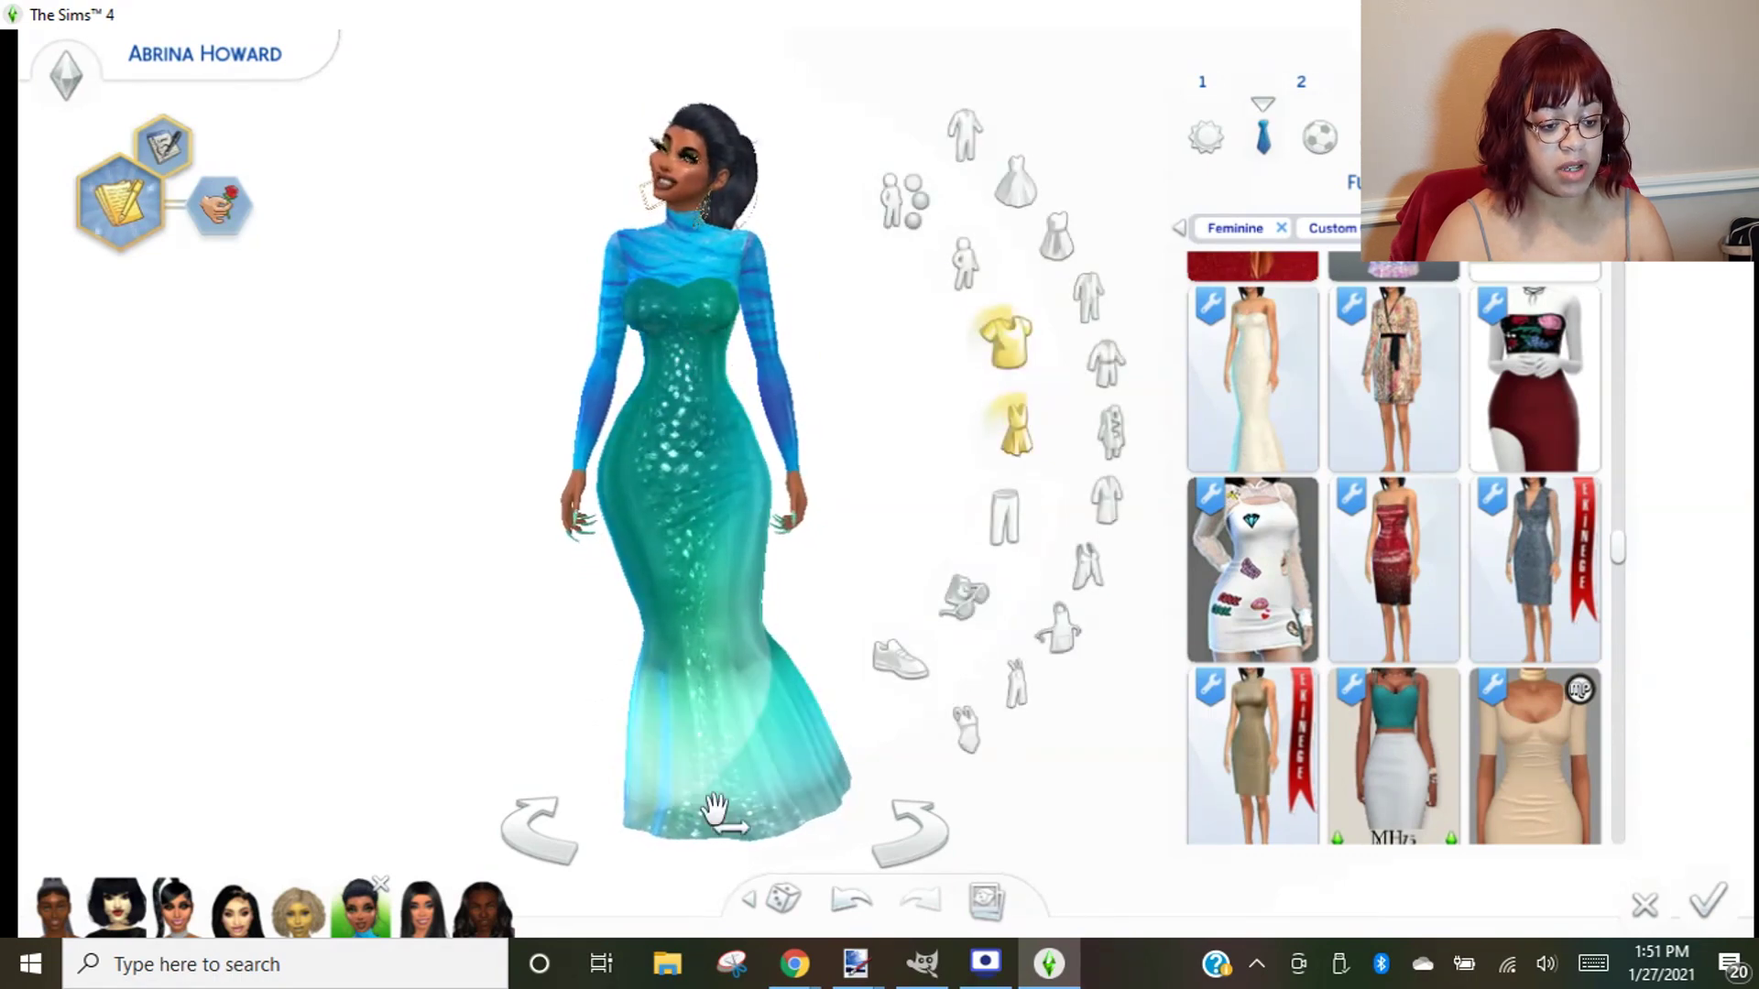
- Examine the teal dress's neckline and bodice up close, and find its Test thumbnail among the full-body clothing again
scroll(724, 512, up, 2)
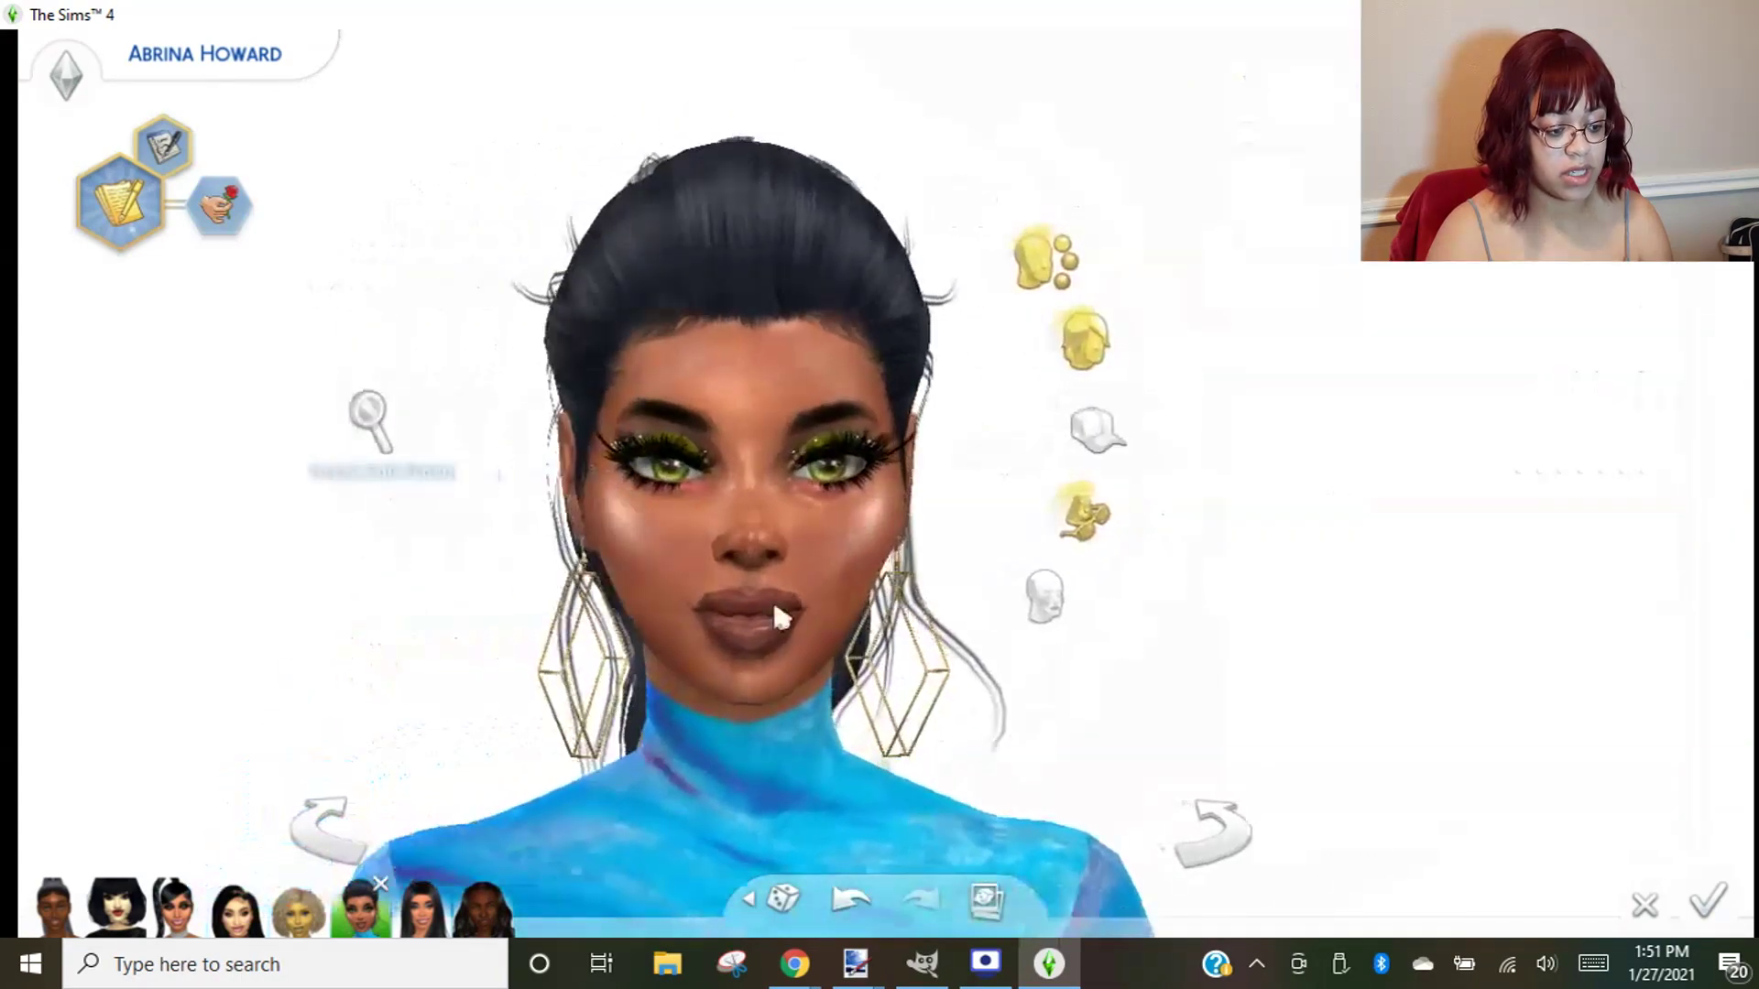
scroll(774, 609, down, 2)
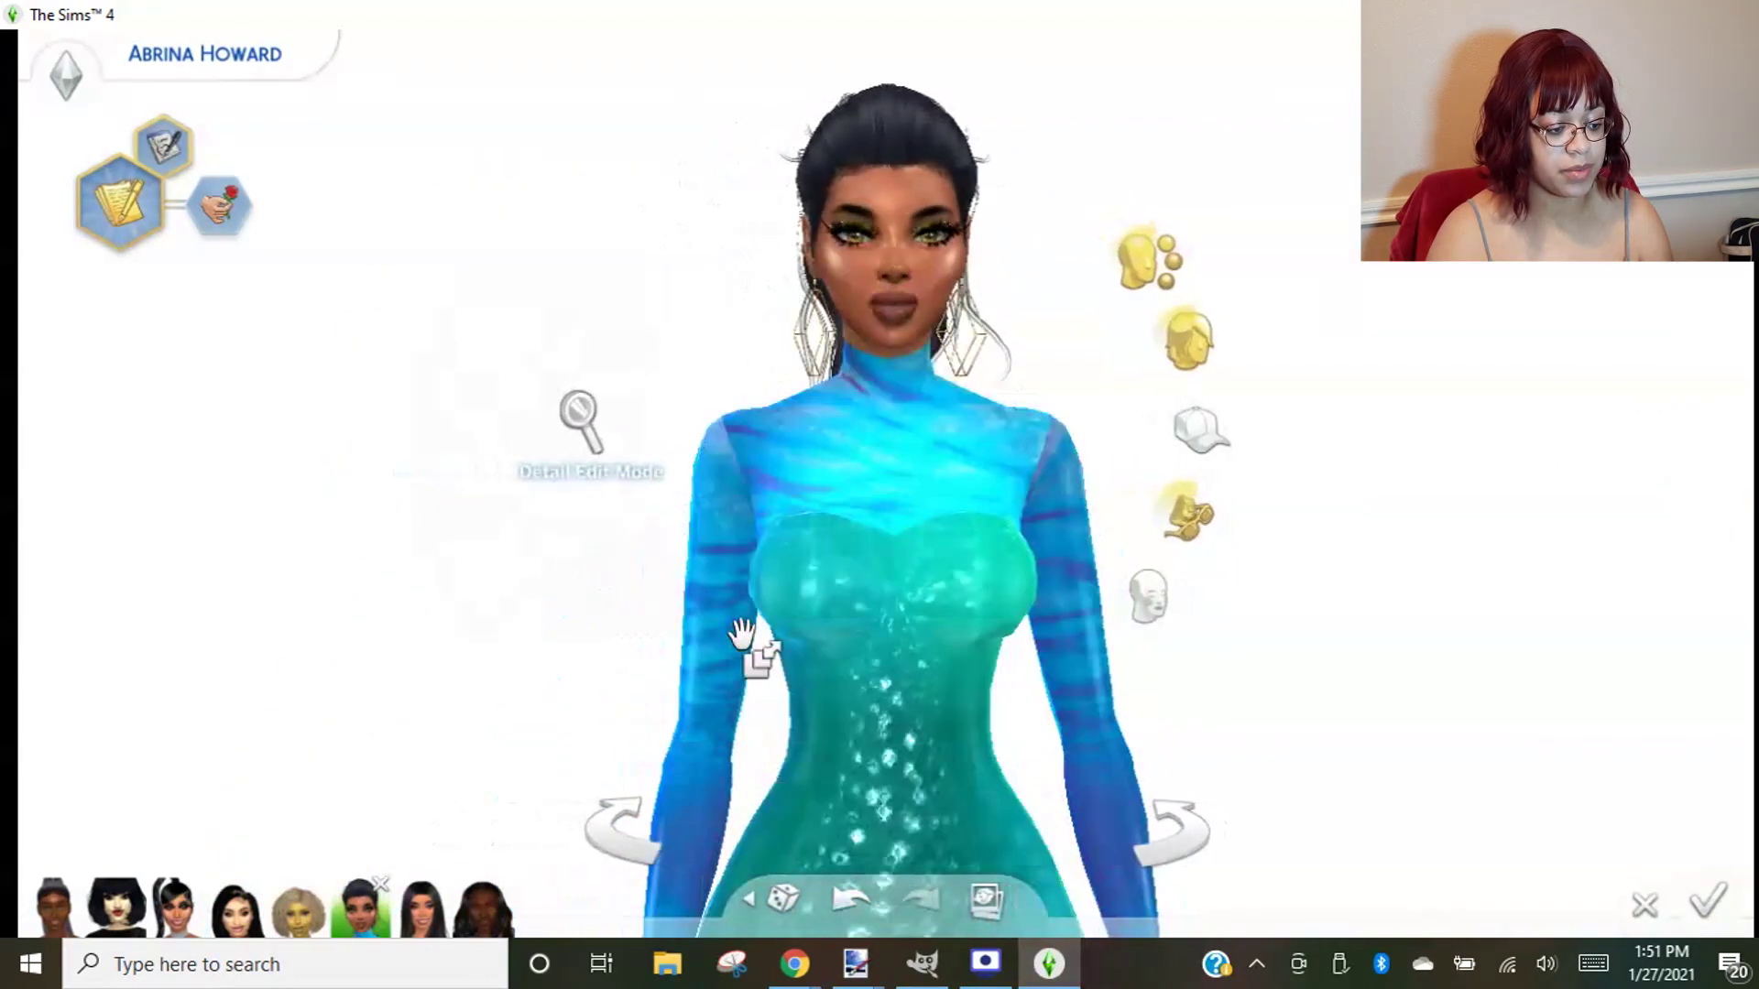
scroll(891, 600, down, 2)
click(1166, 421)
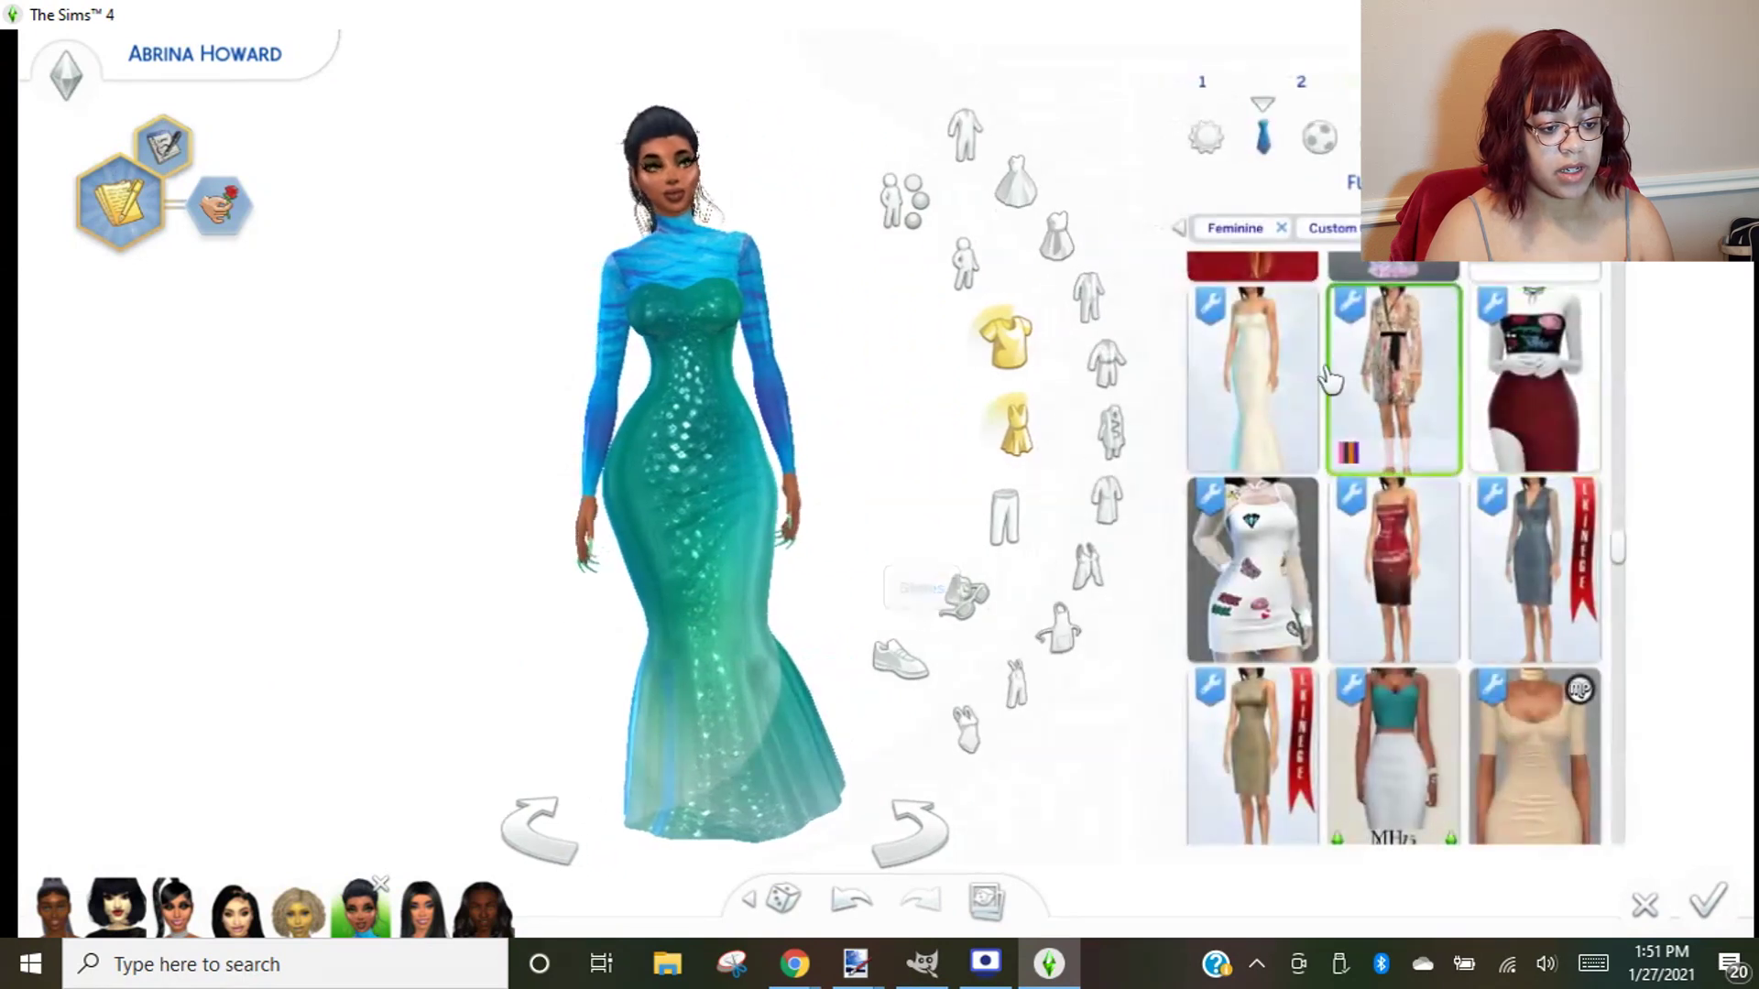
scroll(1330, 380, up, 5)
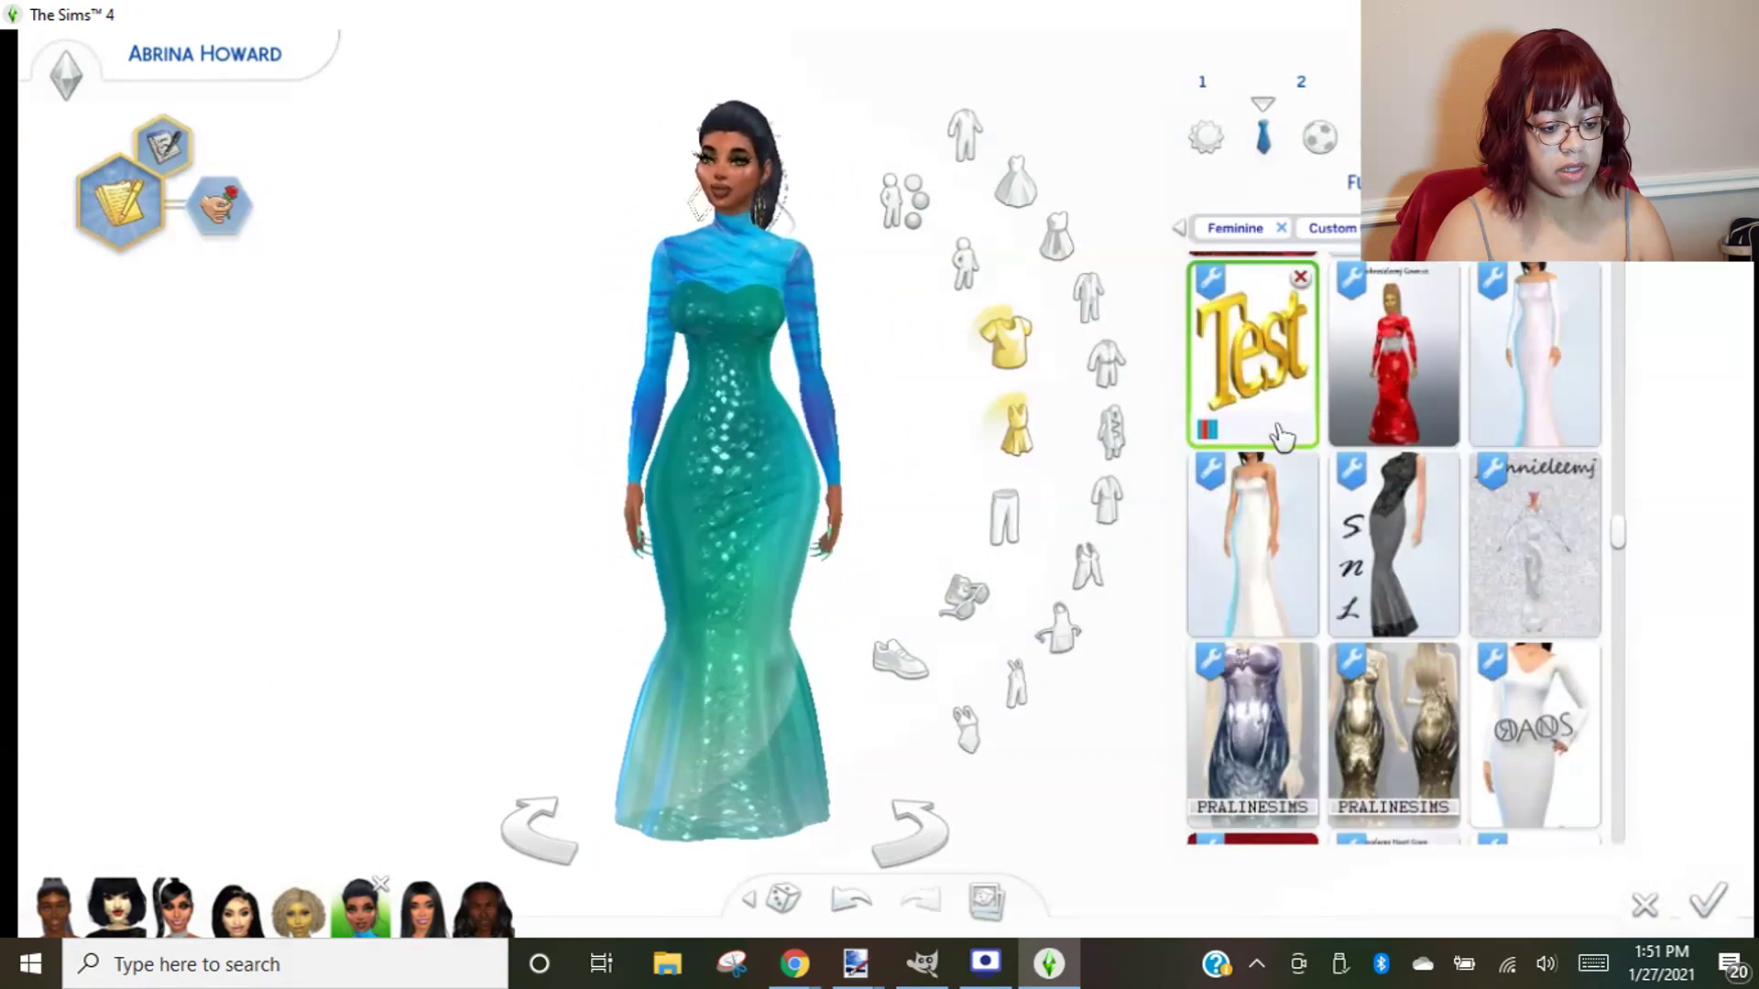
- Apply the orange, plain blue and blue floral-sash swatches of the dress in turn, and examine each on the sim
click(1232, 475)
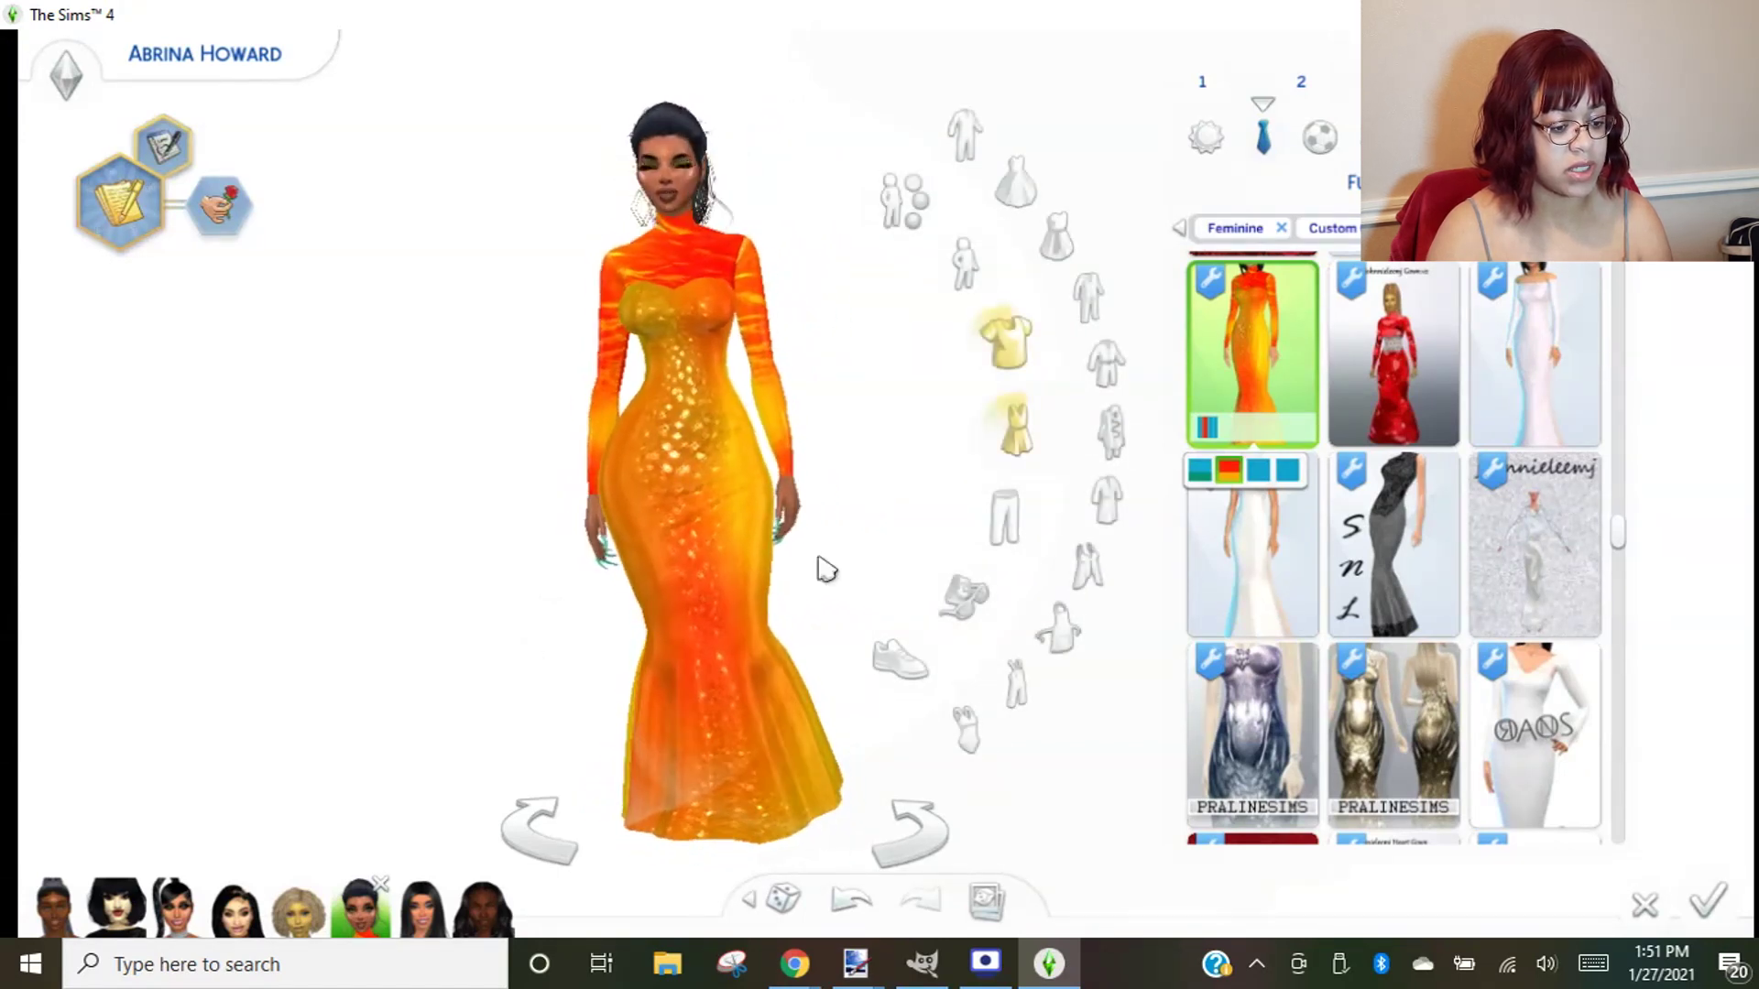
click(1260, 481)
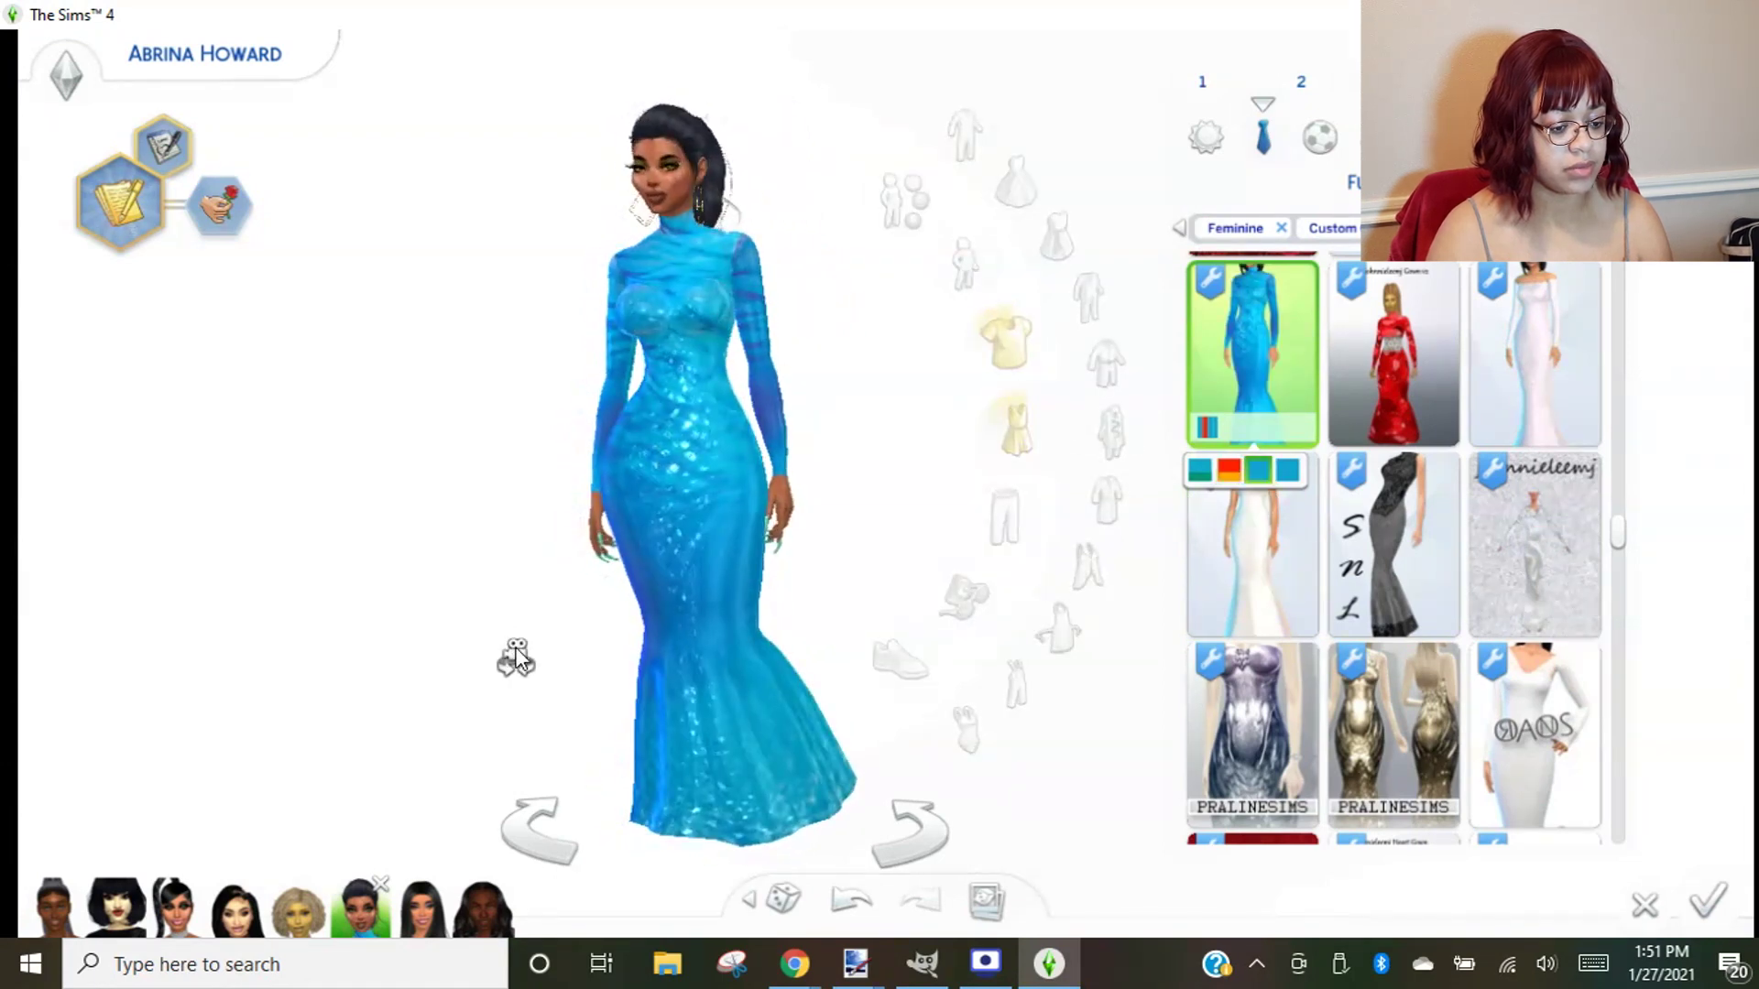
click(1287, 472)
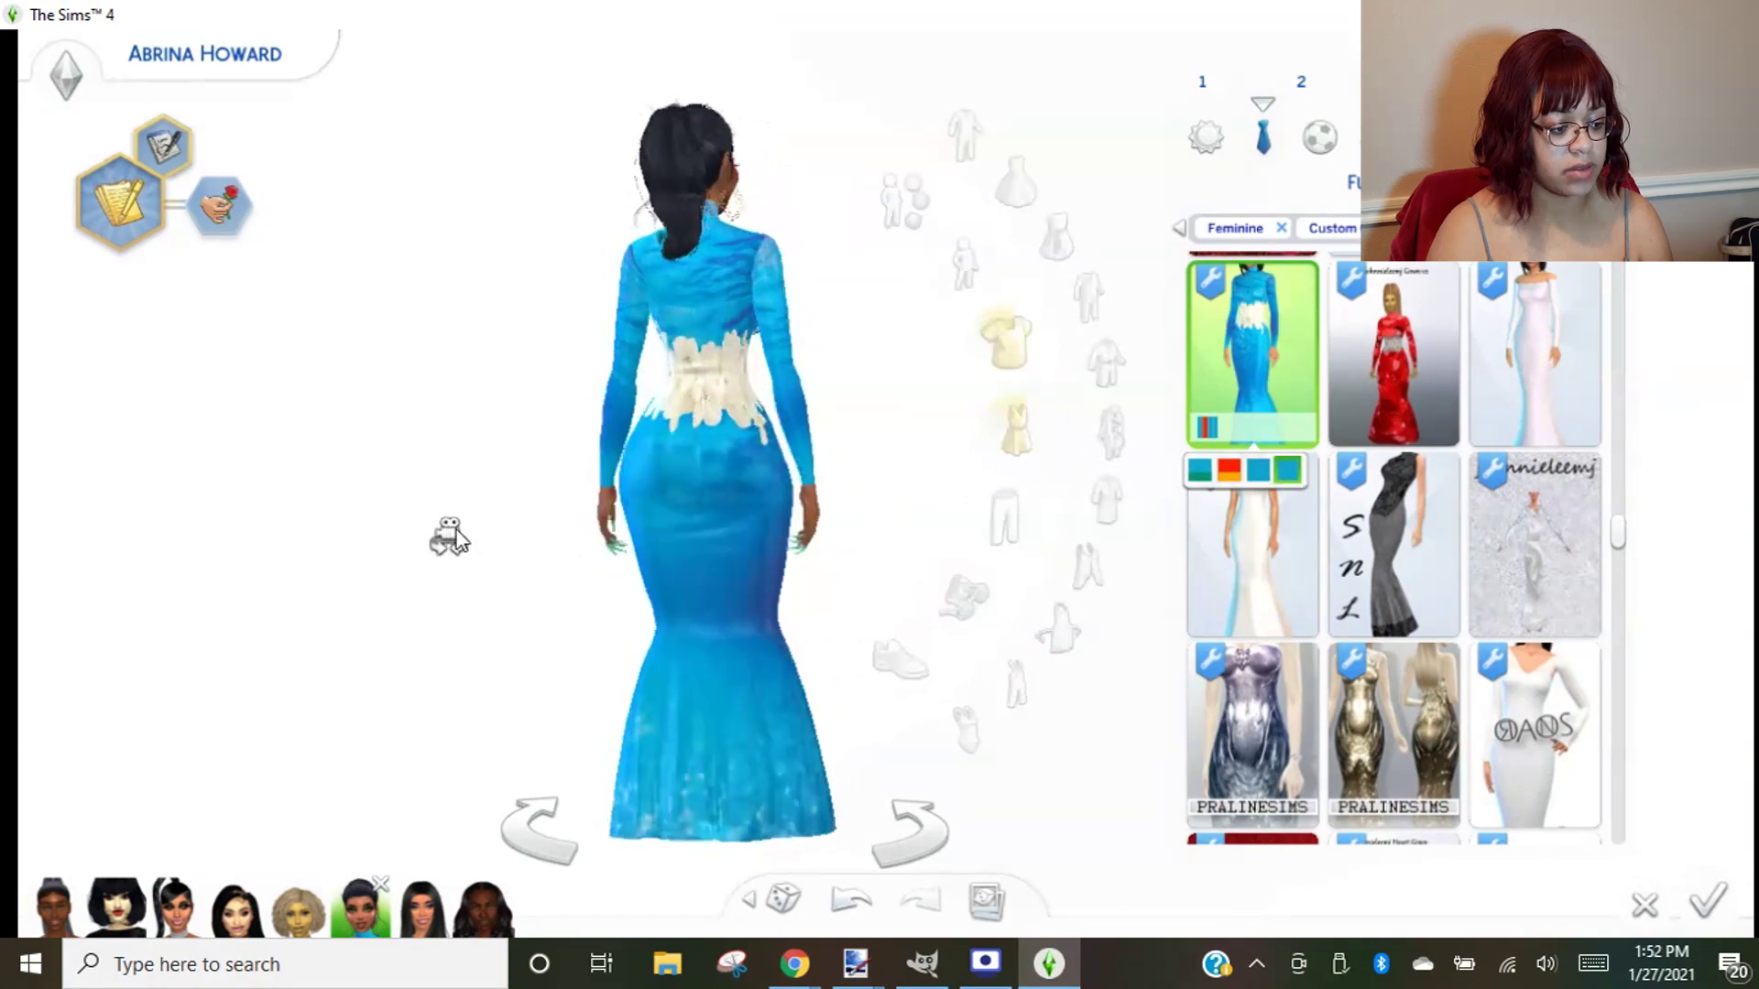
scroll(430, 532, up, 3)
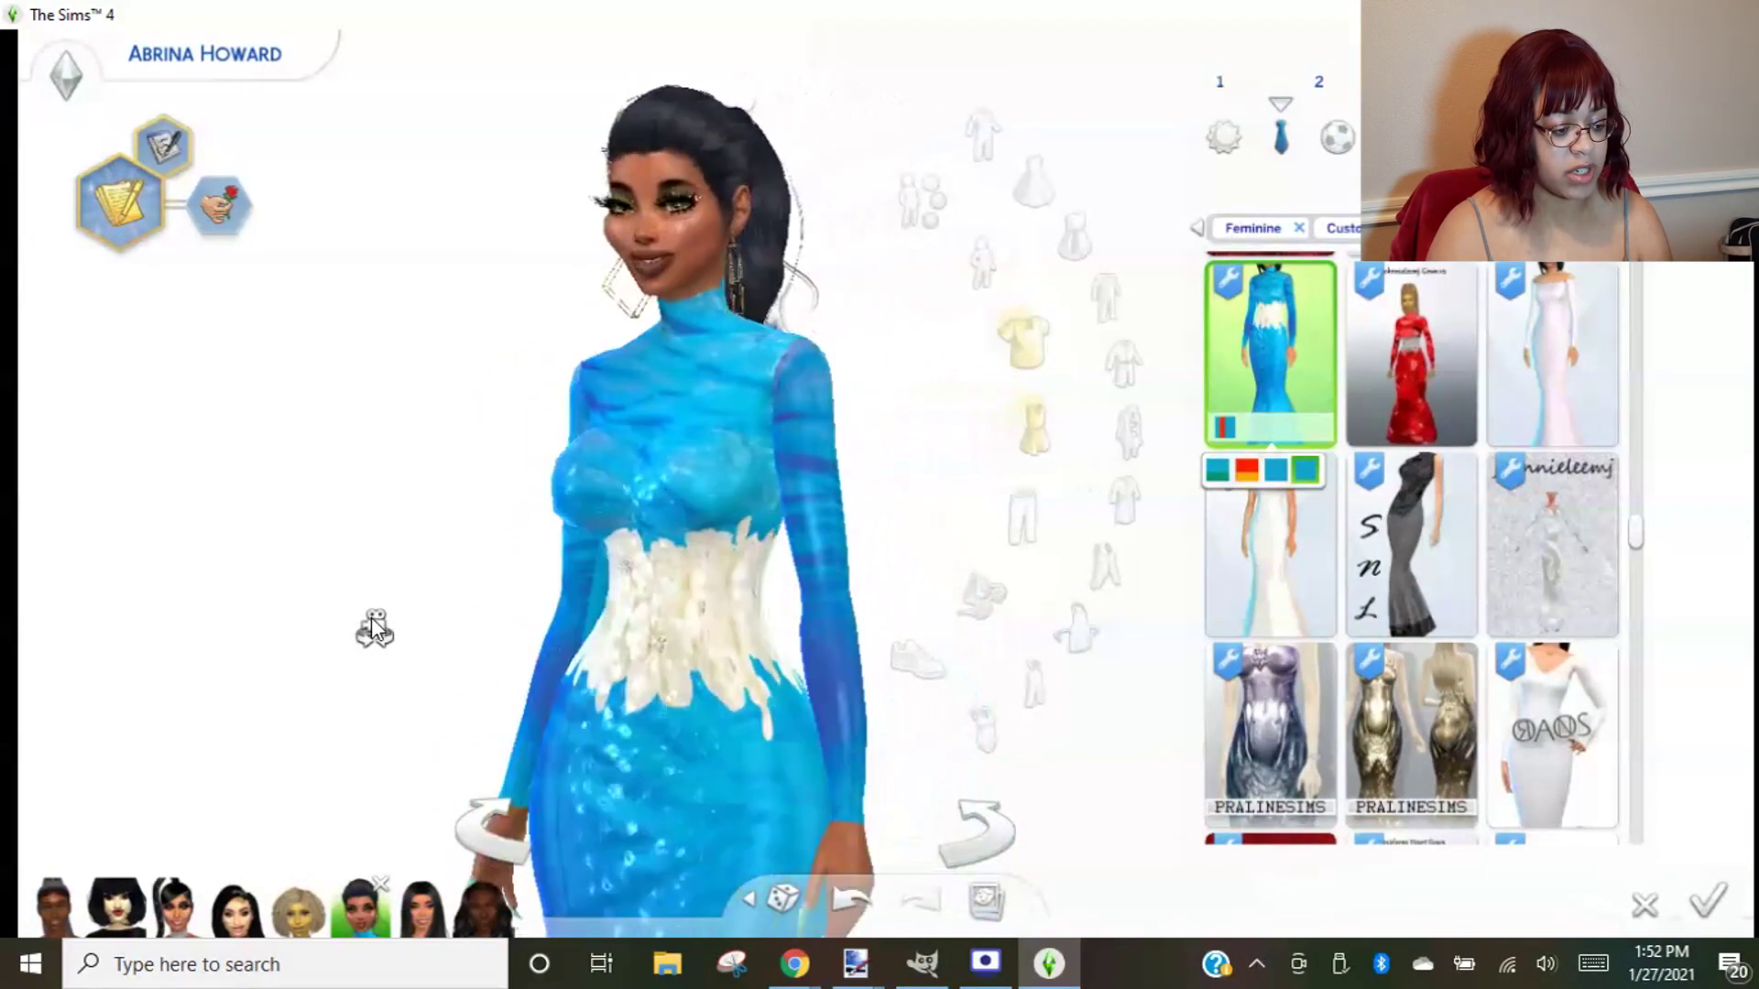
scroll(348, 664, down, 3)
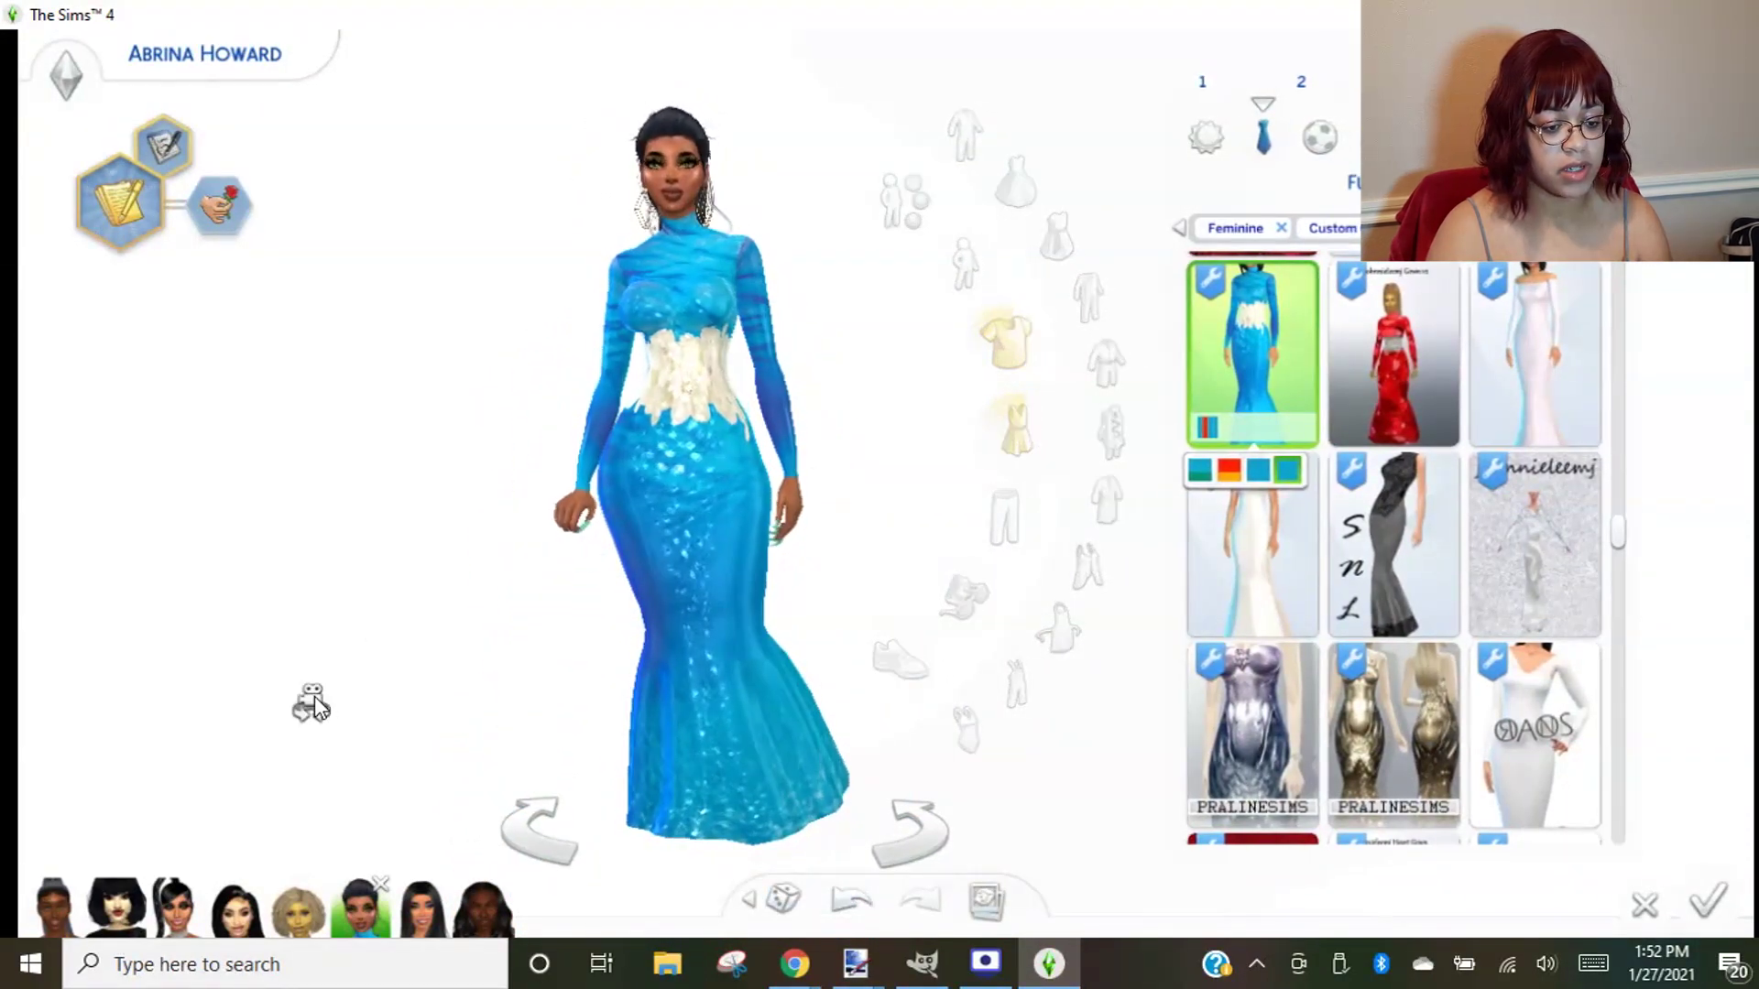
- Try on the neighbouring red heart-patterned dress for comparison and put the blue floral-sash dress back on
click(1397, 398)
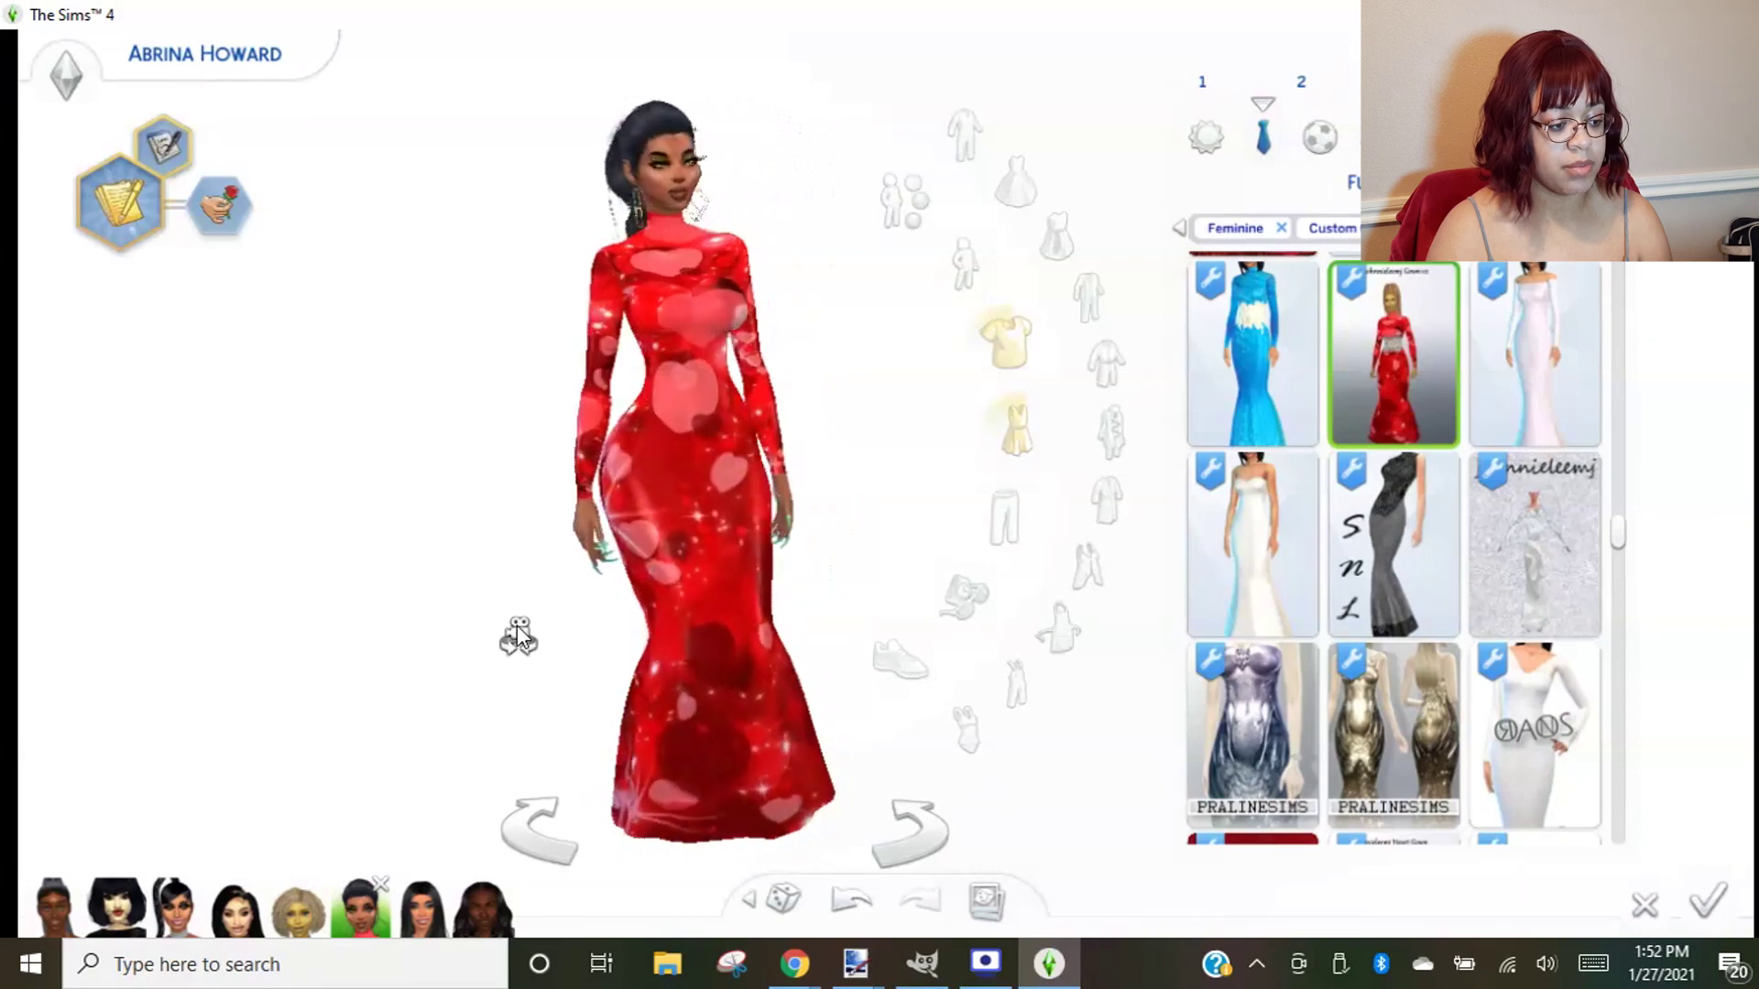
click(1284, 367)
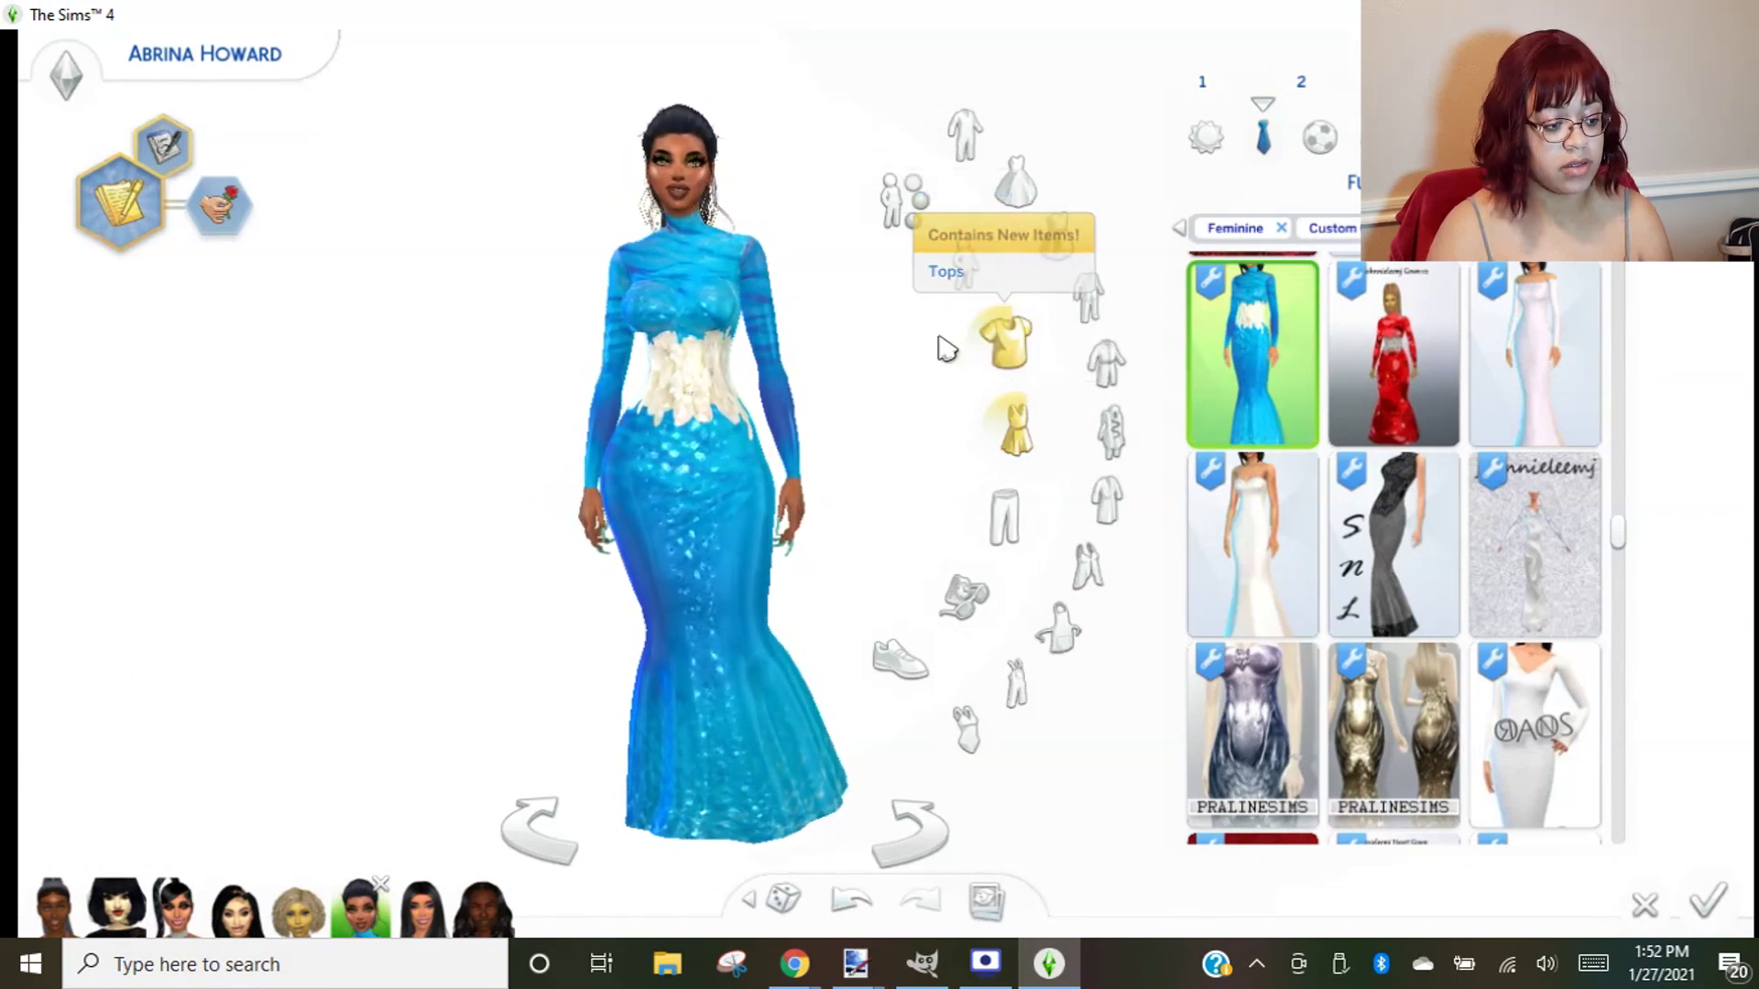
drag(496, 662, 478, 655)
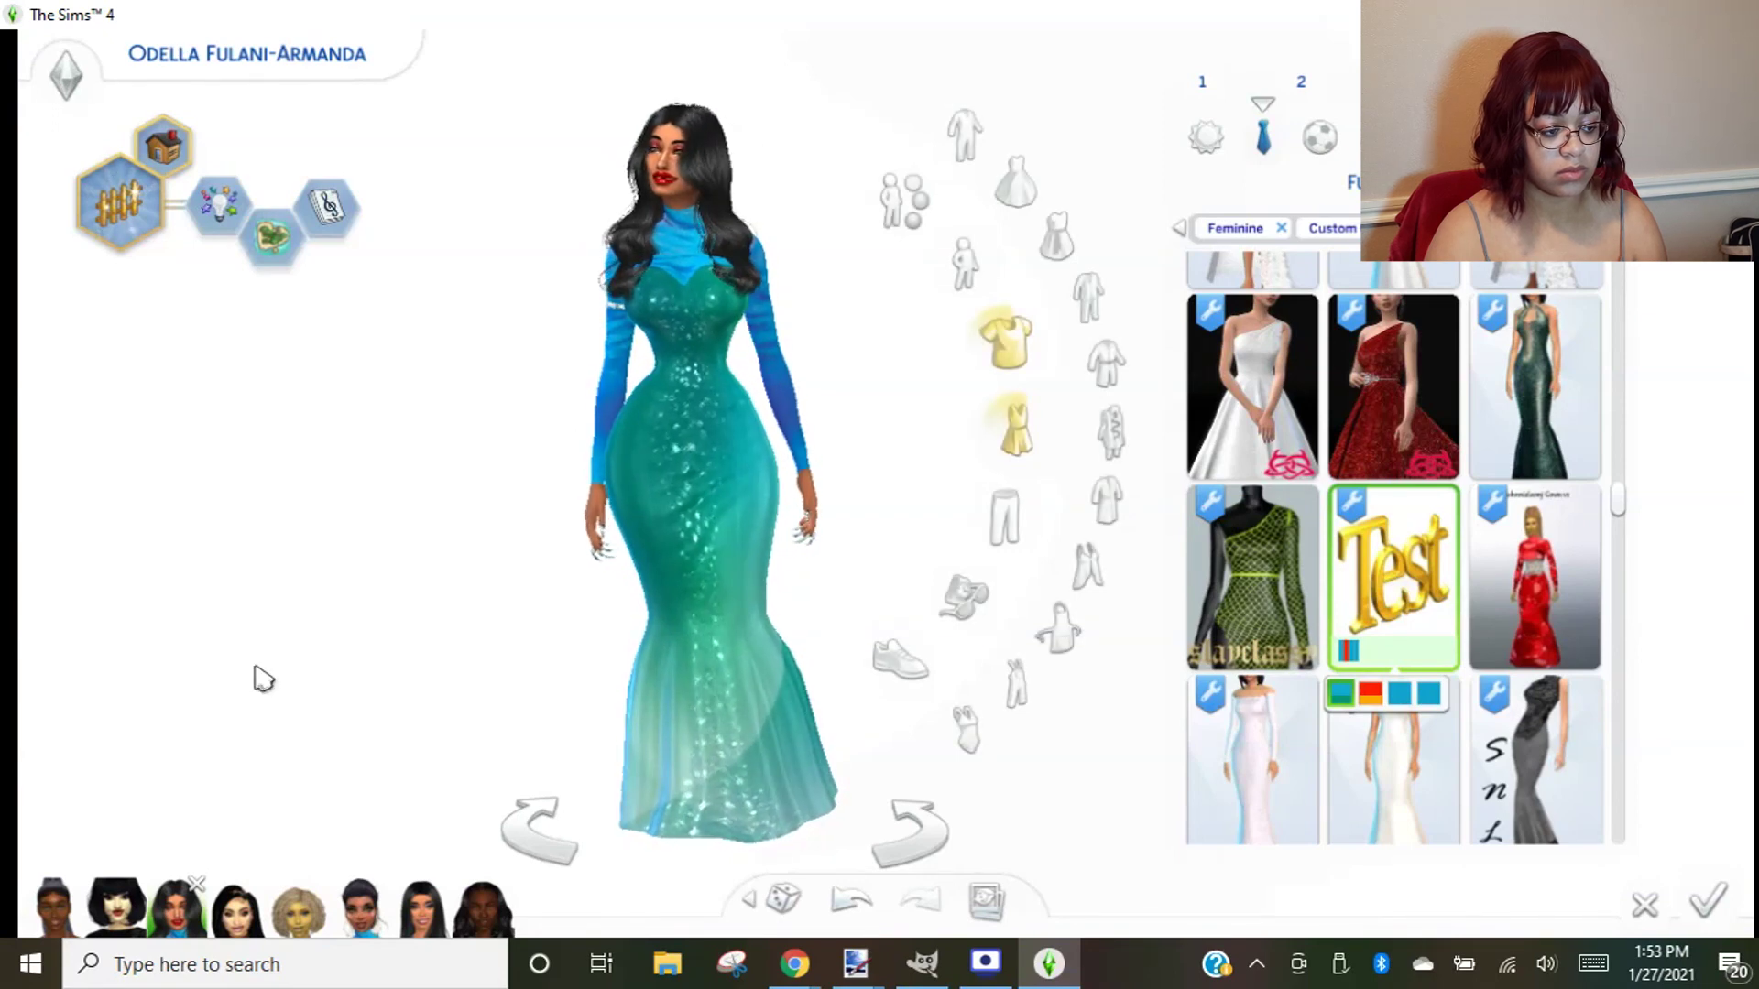
- Apply the plain blue swatch of the dress to the household sim with long wavy black hair and view it
click(1401, 694)
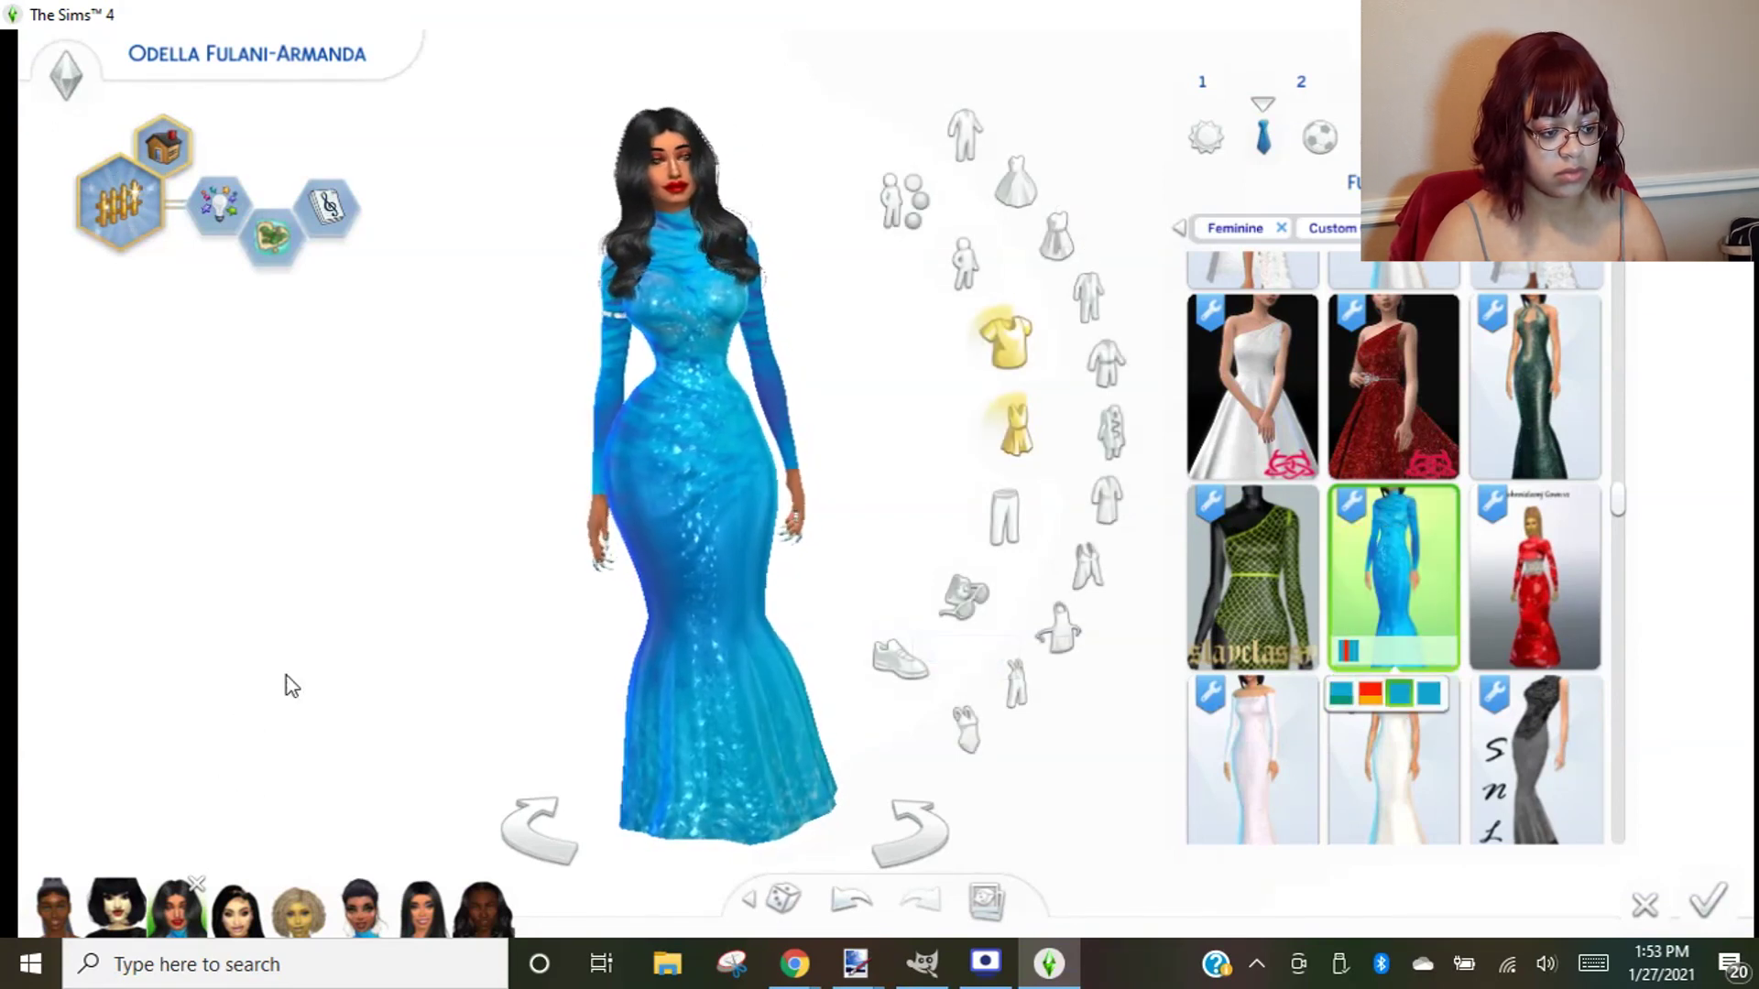
drag(301, 687, 291, 682)
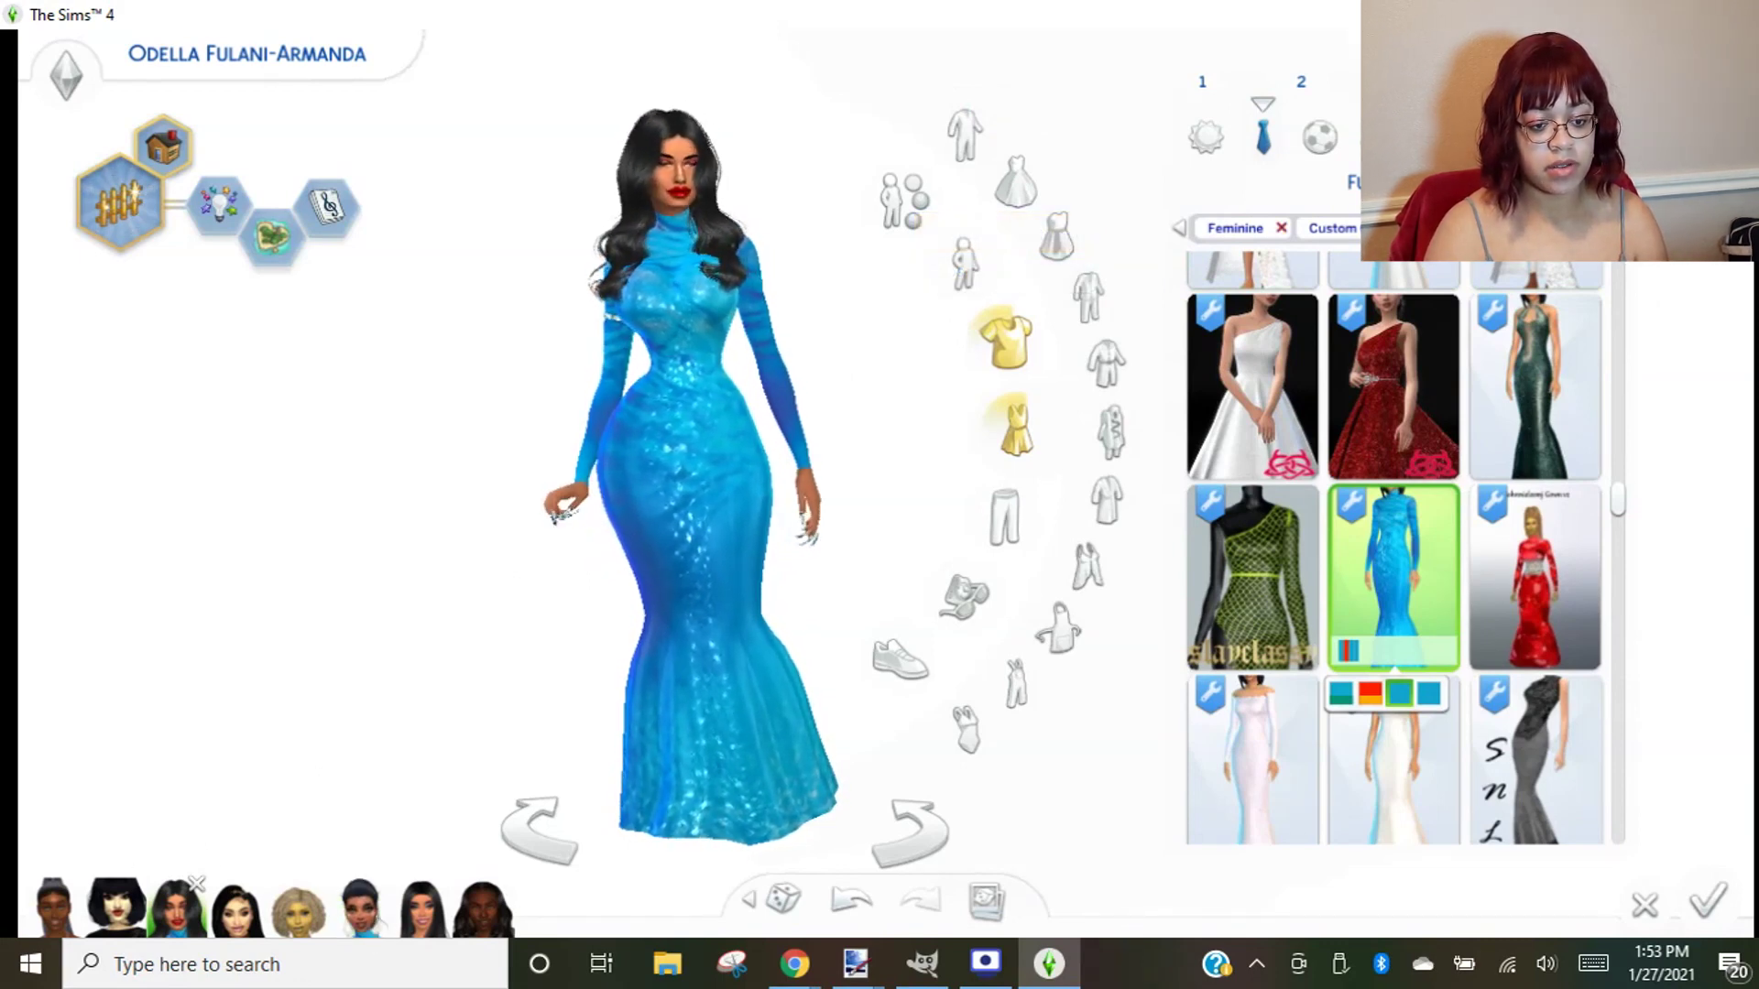
- Exit the game without saving
key(alt+F4)
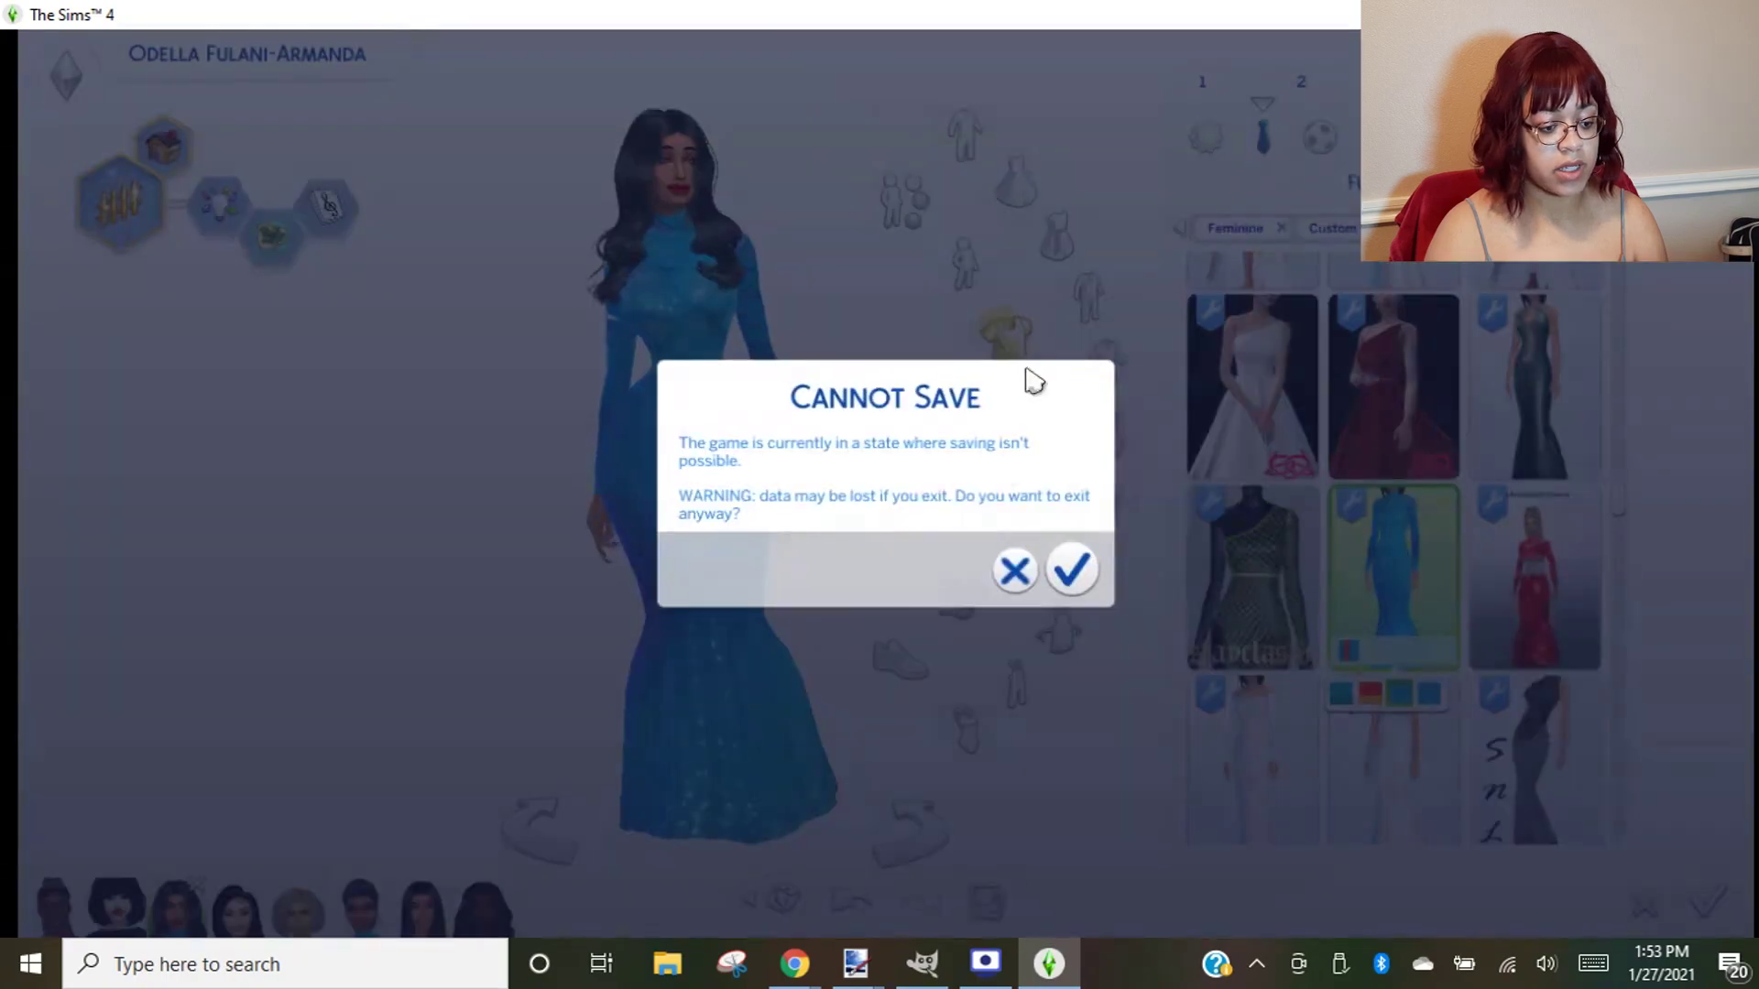
click(1068, 571)
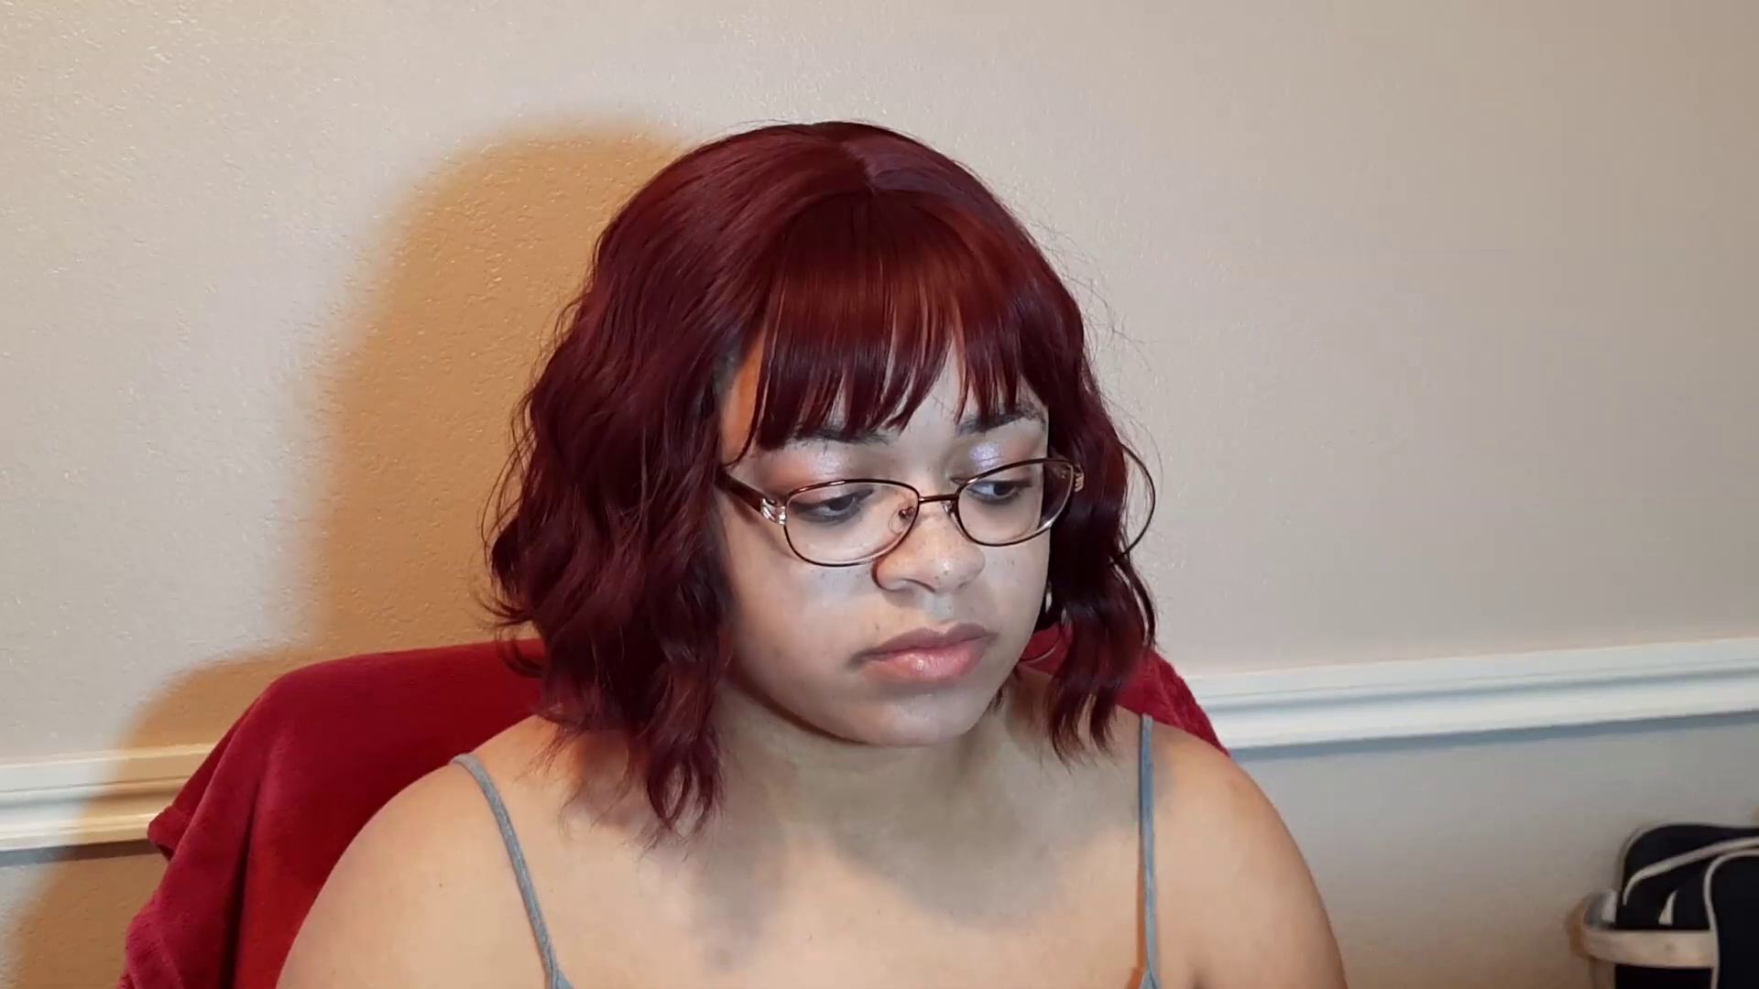